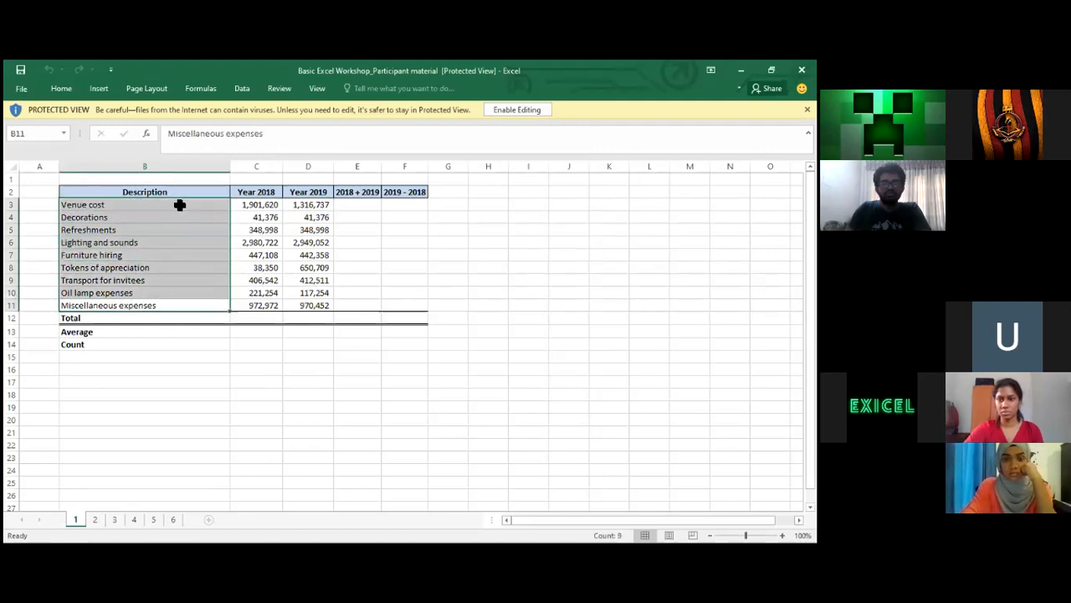
left_click(120, 216)
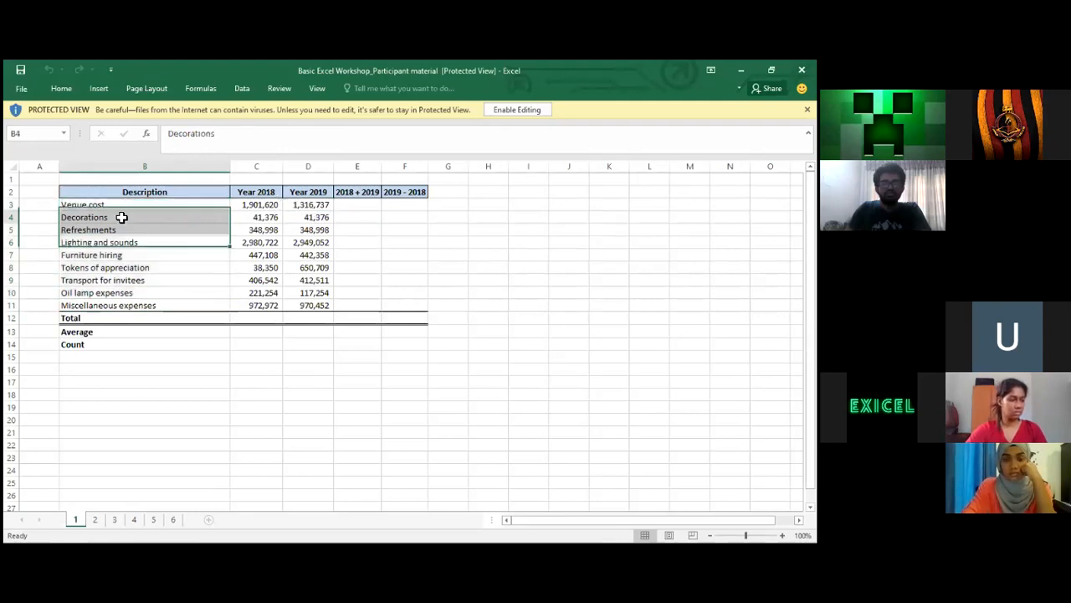
left_click(262, 192)
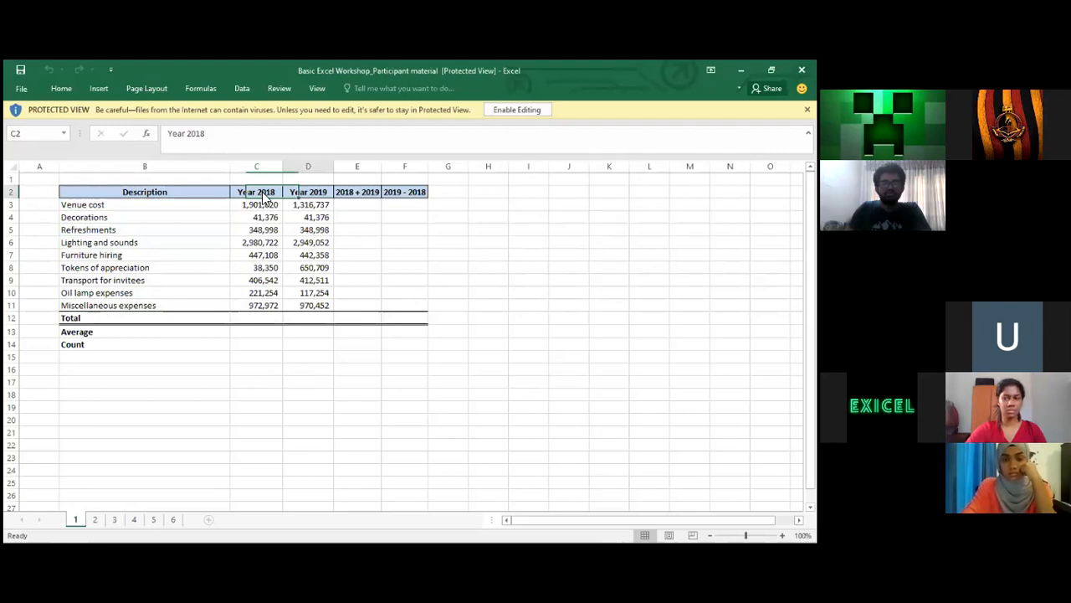
key("Right")
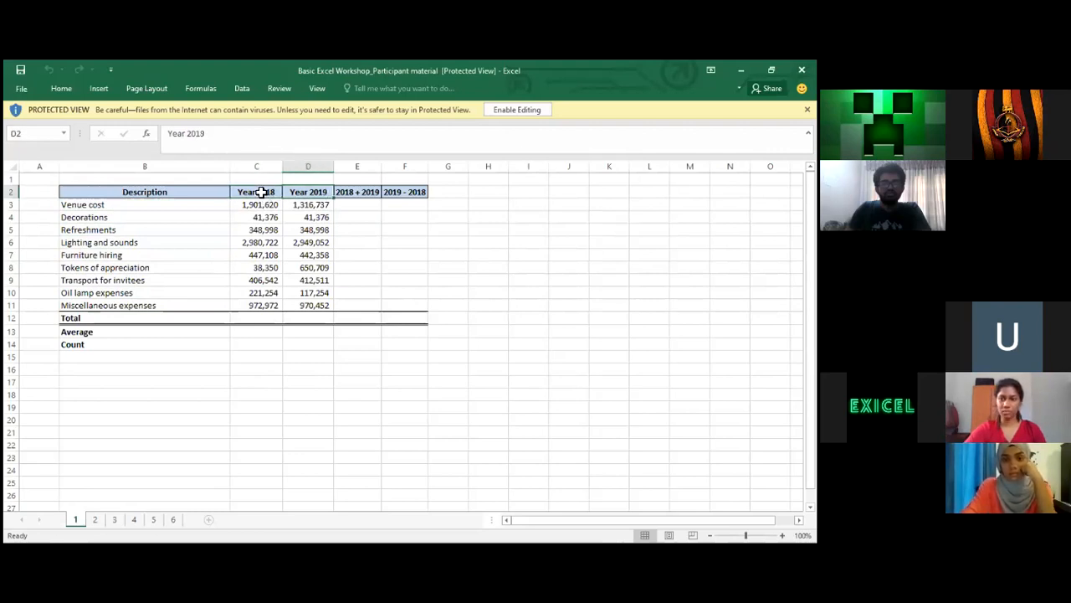
key("Down")
key("Left")
key("Left")
key("Right")
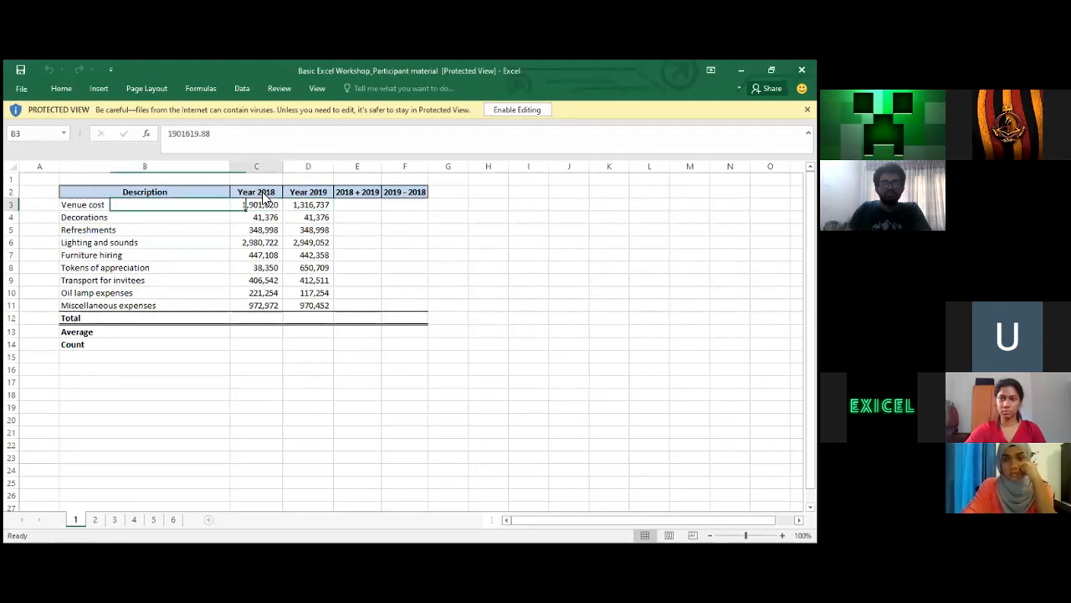
key("Right")
key("Right")
key("Up")
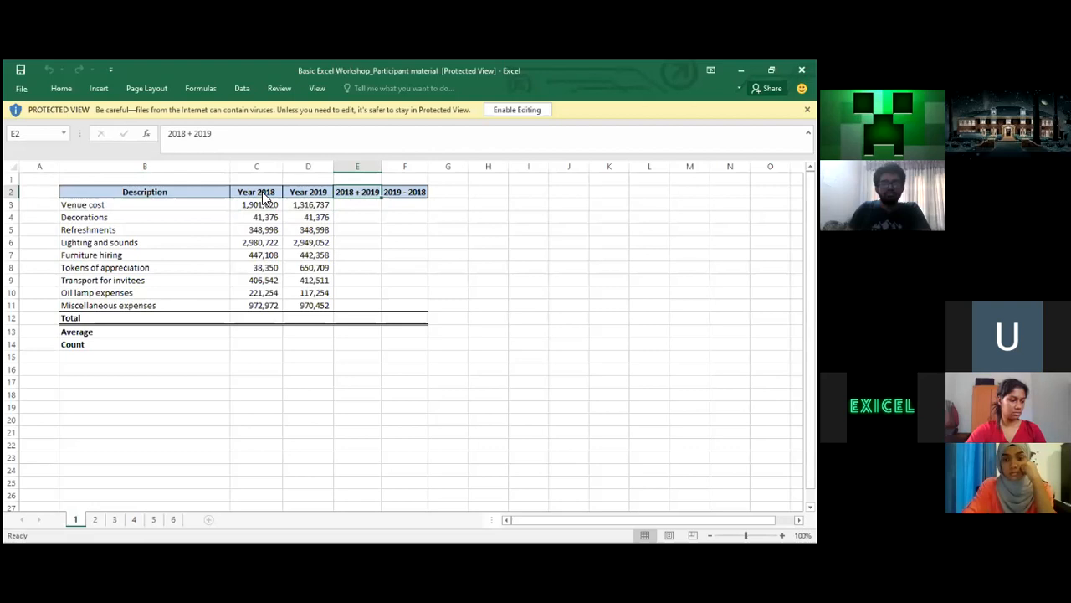
key("Down")
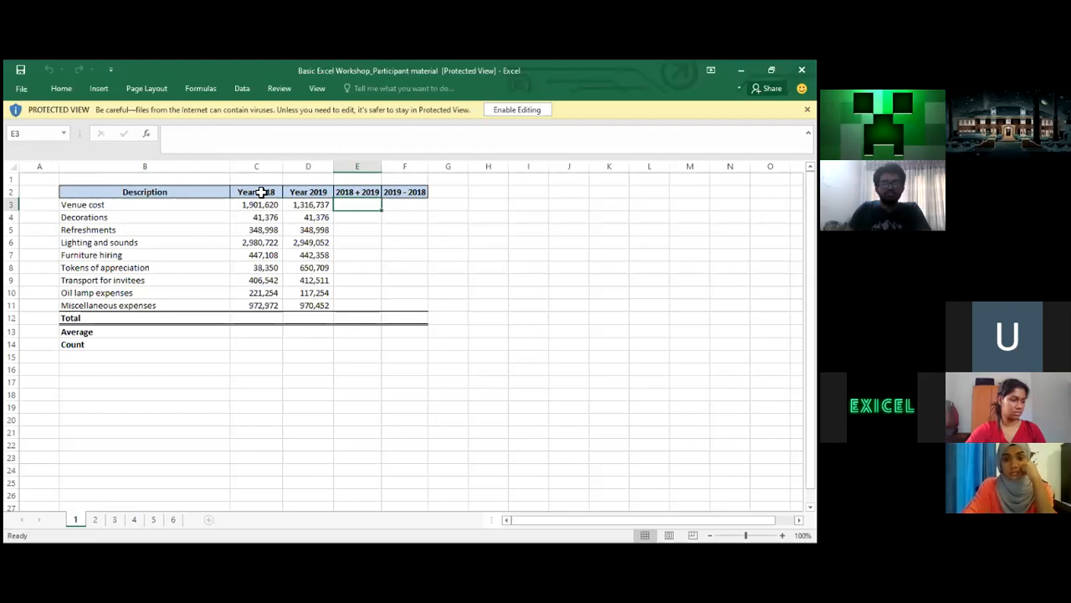
key("Left")
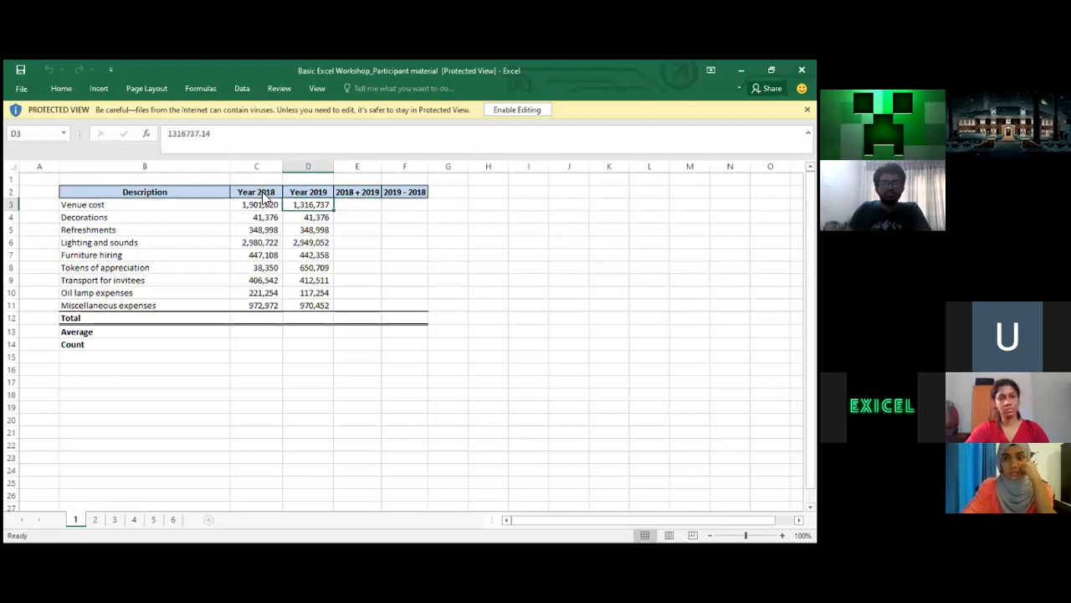
key("Right")
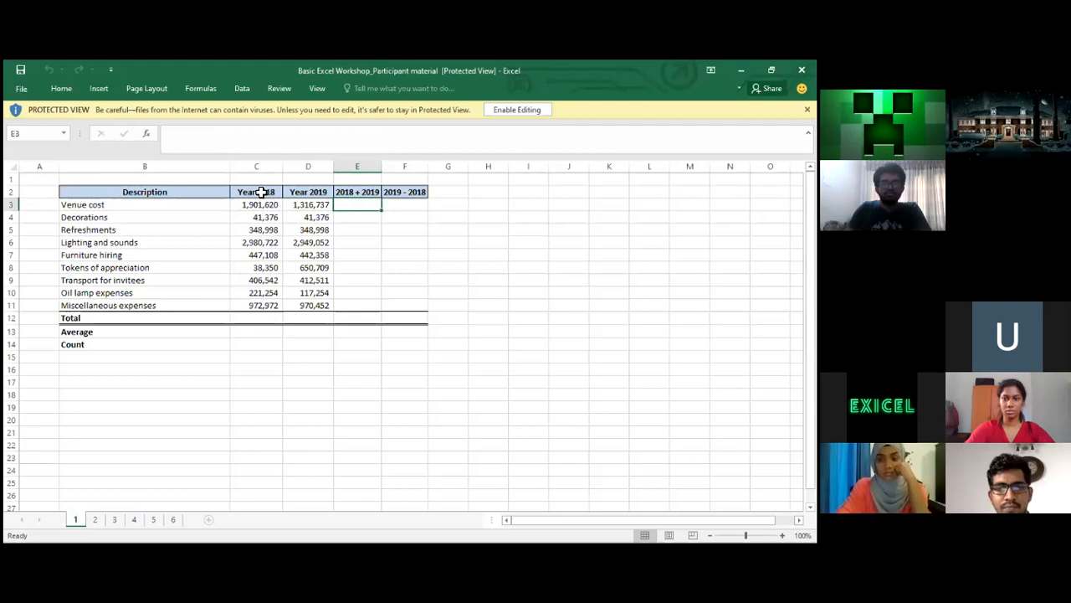
Enable editing and enter =C3+D3 in E3 to sum the venue costs, giving 3,218,357
left_click(544, 117)
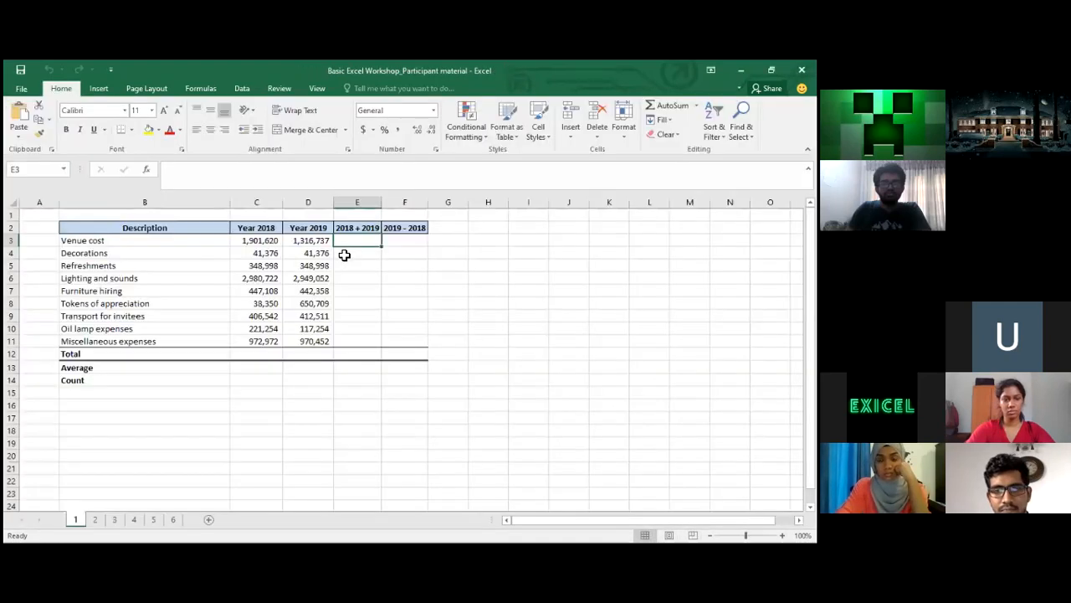
type("=")
left_click(250, 243)
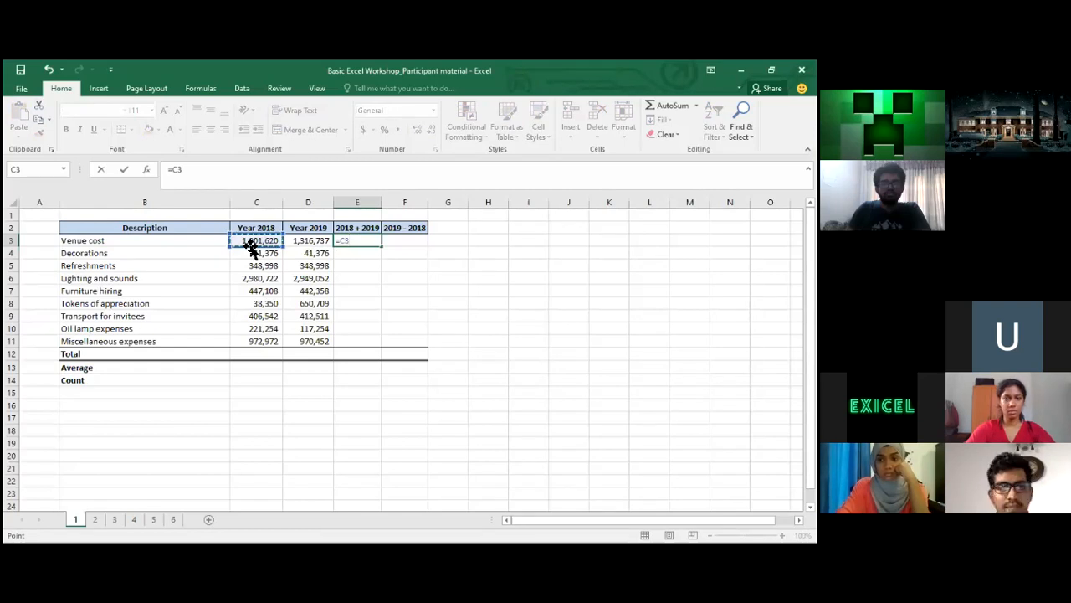
type("+")
left_click(322, 240)
key("Return")
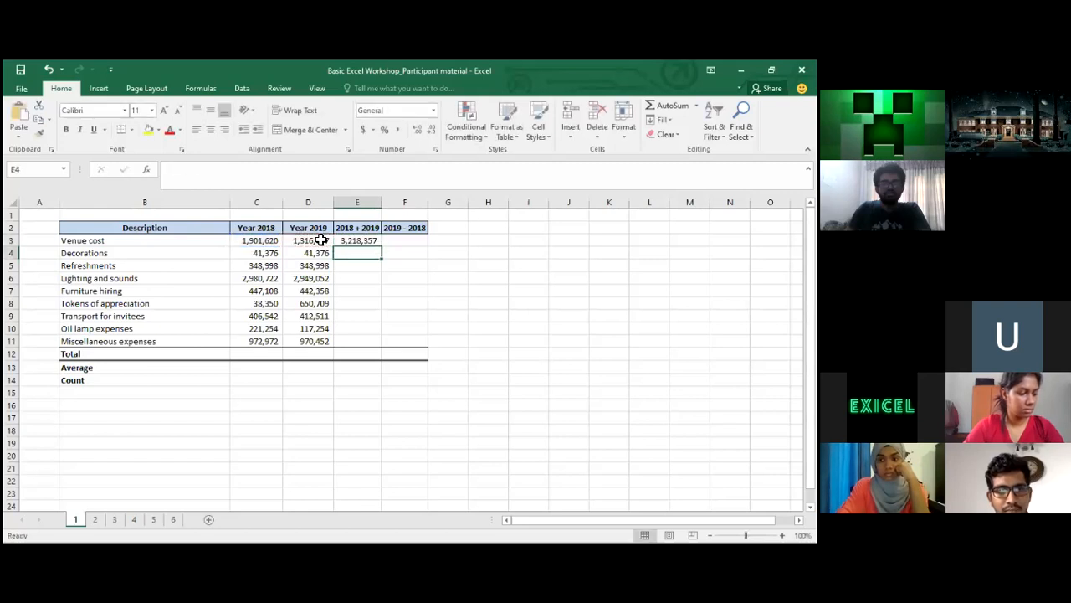
key("Up")
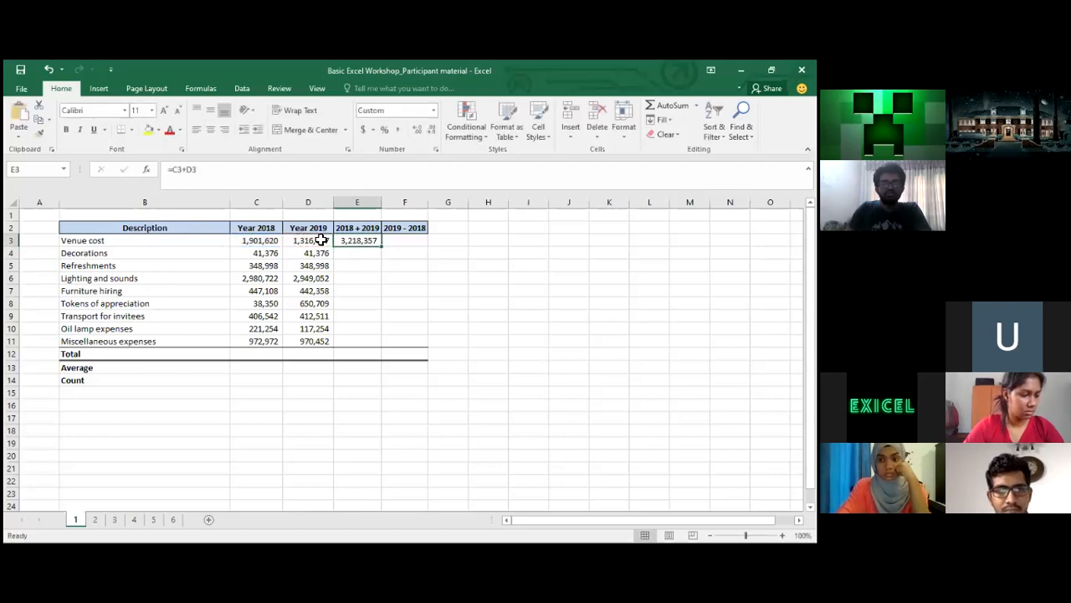
Copy the E3 sum formula into E4:E11
key("ctrl+c")
key("Down")
key("shift+Down")
key("shift+Down")
key("shift+Down")
key("shift+Down")
key("shift+Down")
key("shift+Down")
key("shift+Down")
key("shift+Down")
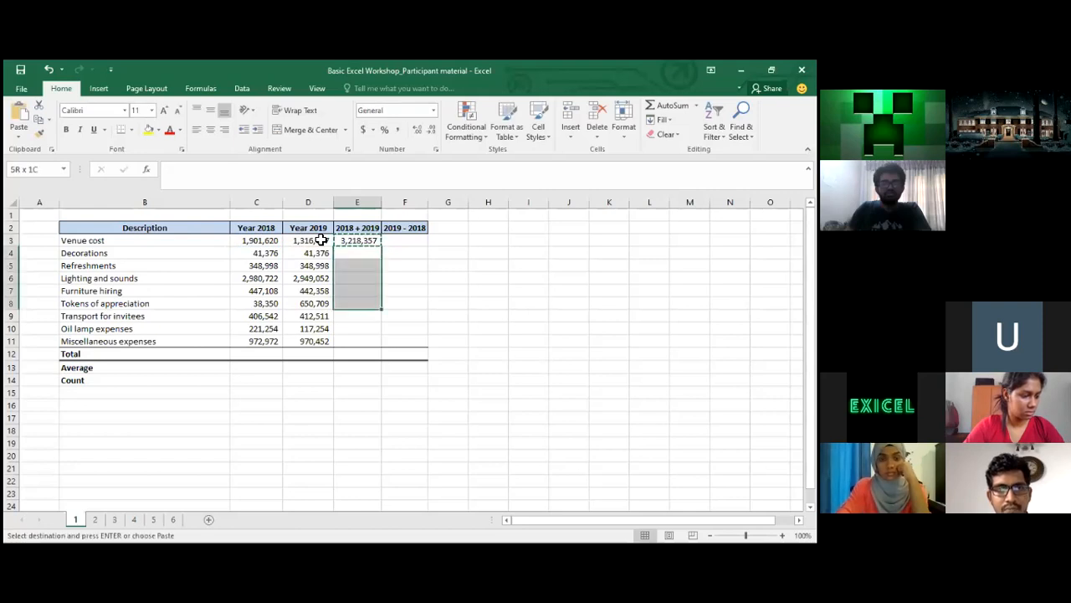
key("shift+Up")
key("ctrl+v")
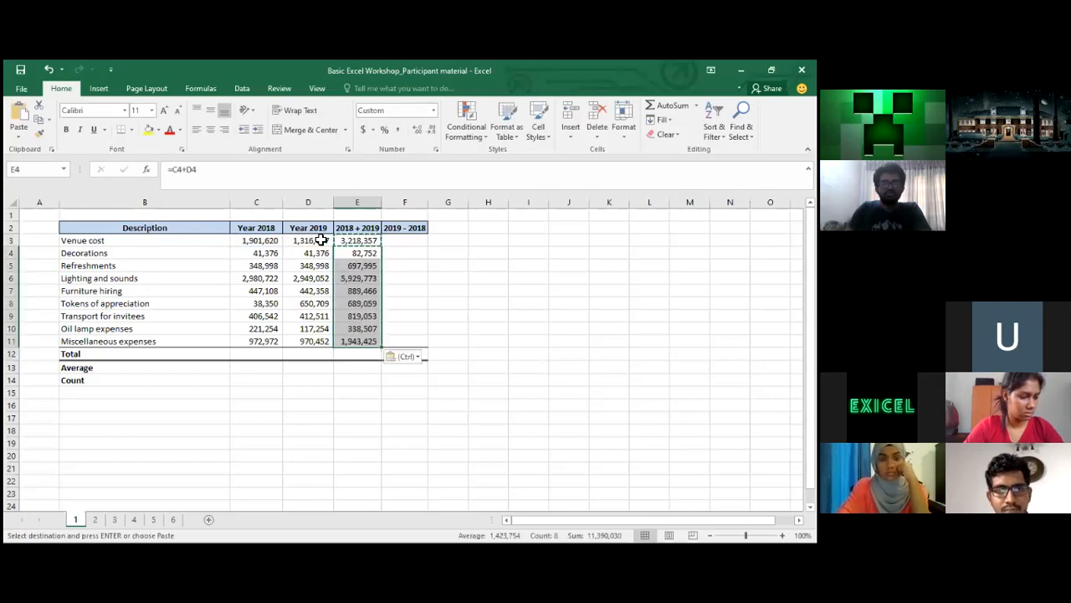
Check the copied sum formulas down column E and show E3's referenced cells
key("shift+Up")
key("shift+Up")
key("shift+Up")
key("shift+Up")
key("shift+Up")
key("shift+Up")
key("shift+Up")
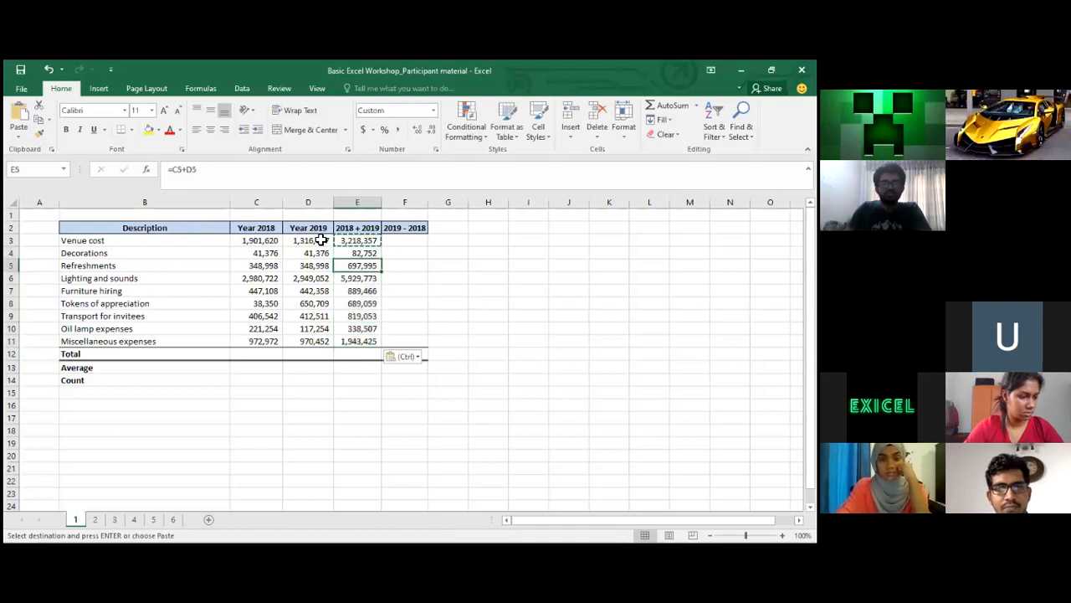
key("Up")
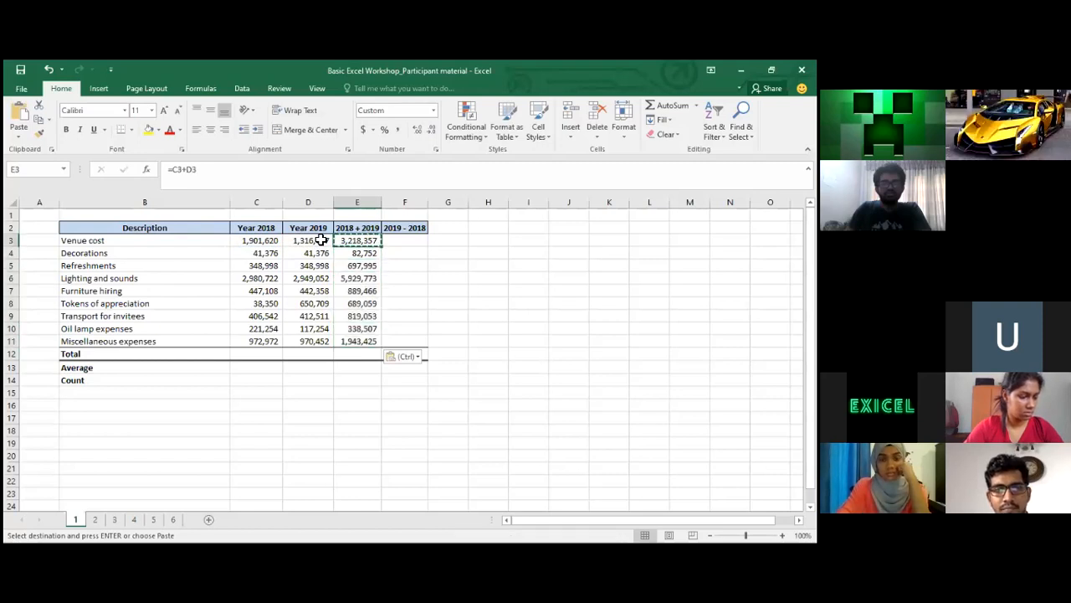
key("Down")
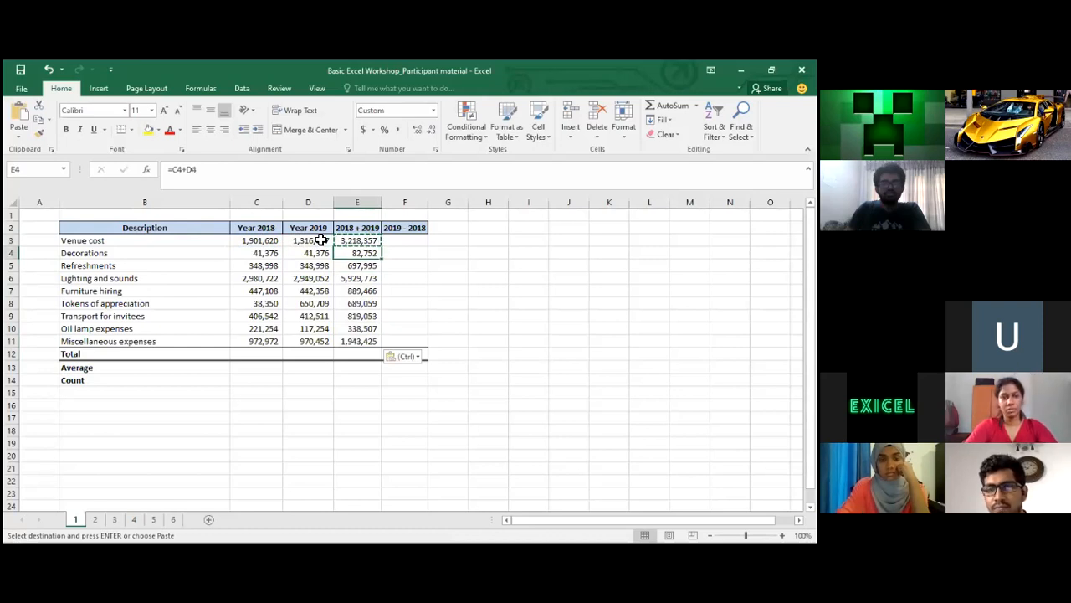
key("Up")
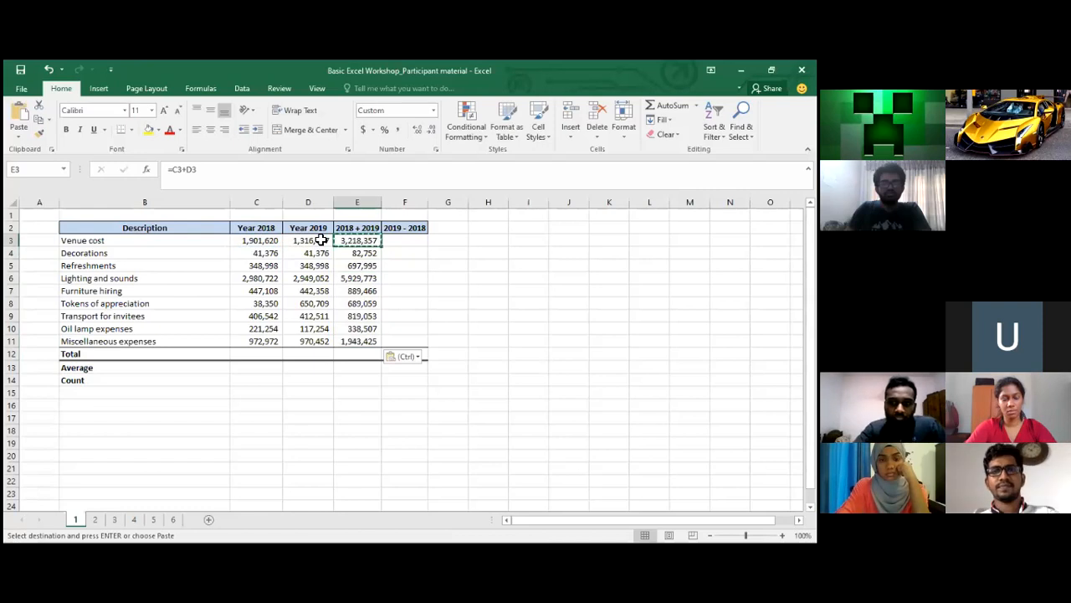
key("Down")
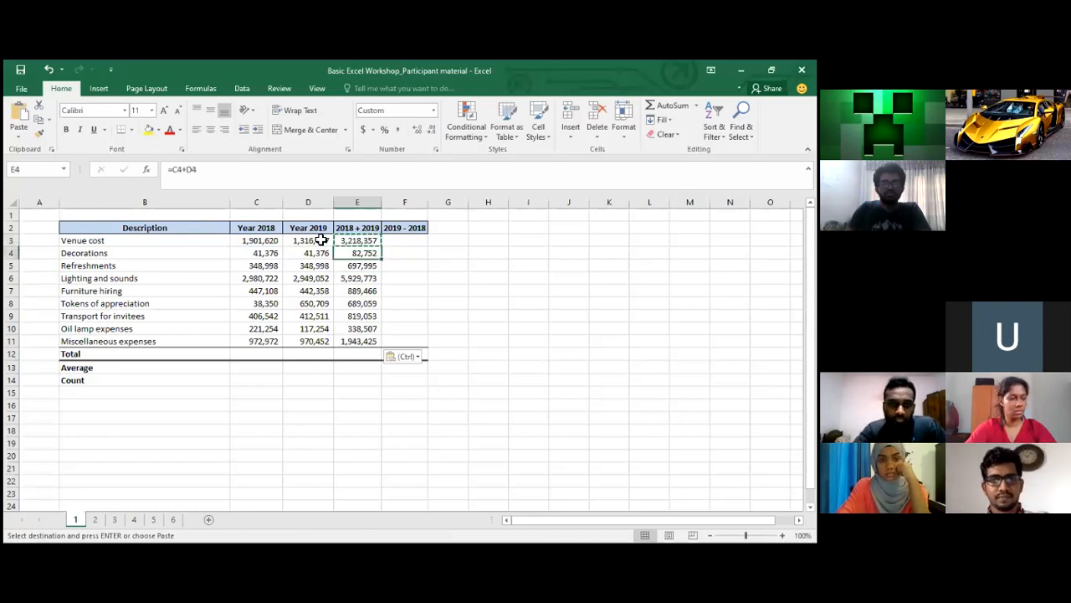
key("Down")
key("Up")
key("Down")
key("Up")
key("Up")
key("Down")
key("Down")
key("Down")
key("Up")
key("Up")
key("Up")
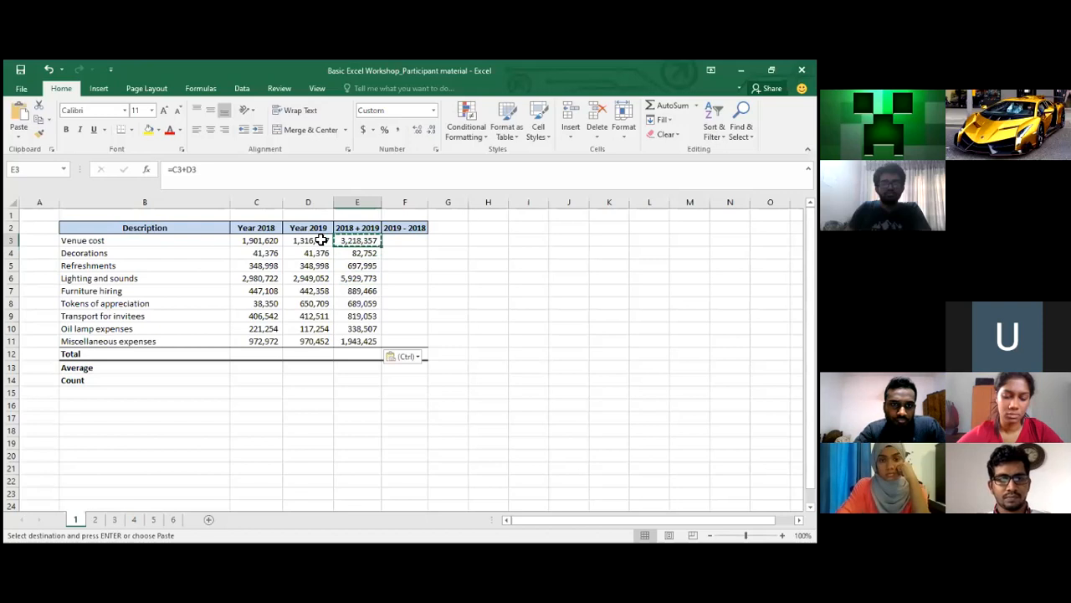
key("Right")
key("Up")
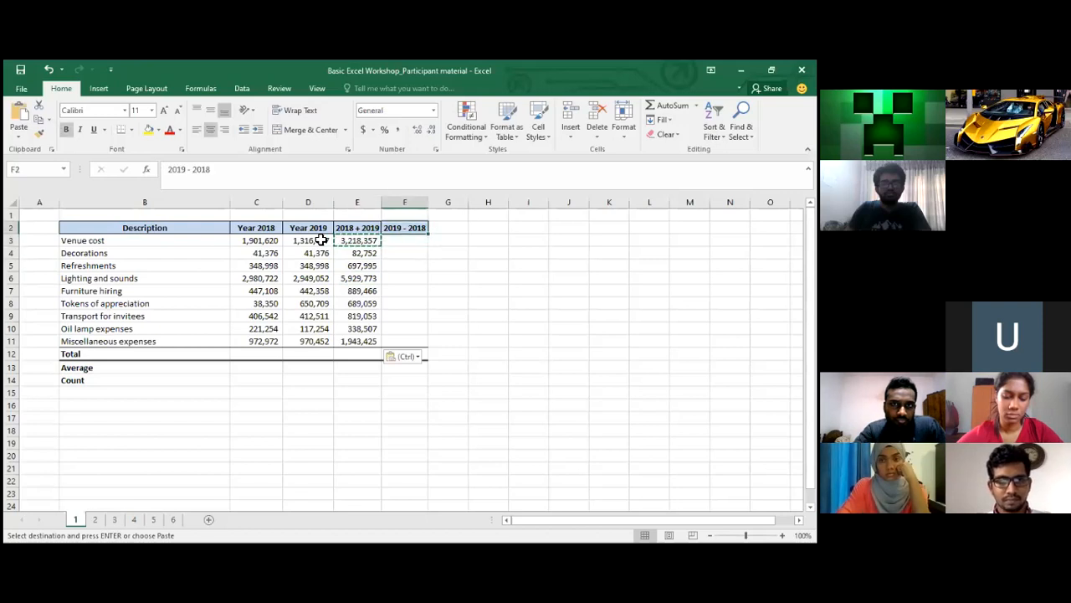
key("Left")
key("Down")
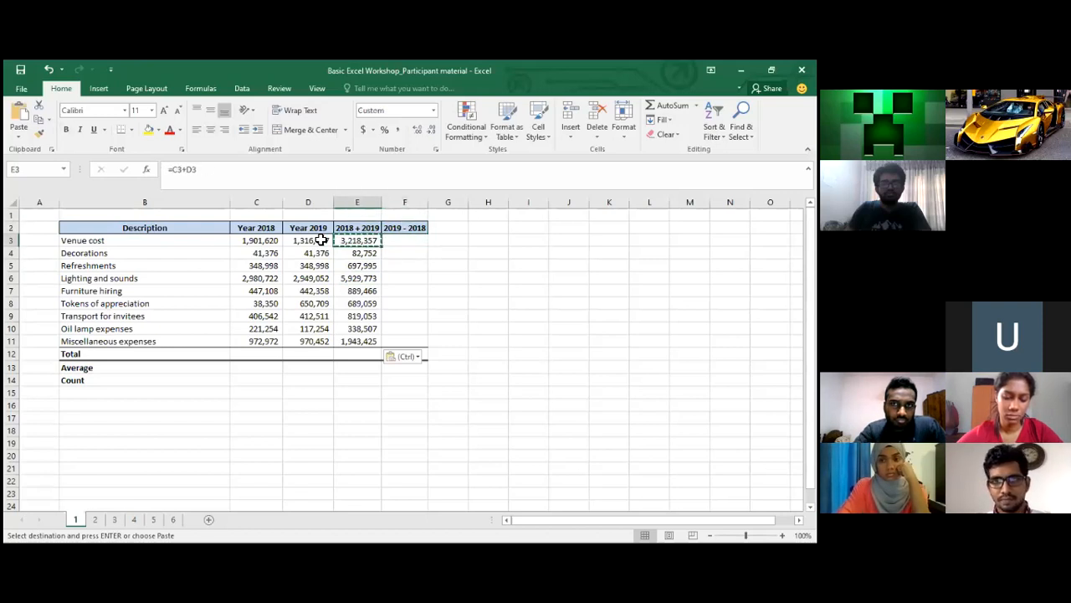
key("Down")
key("Up")
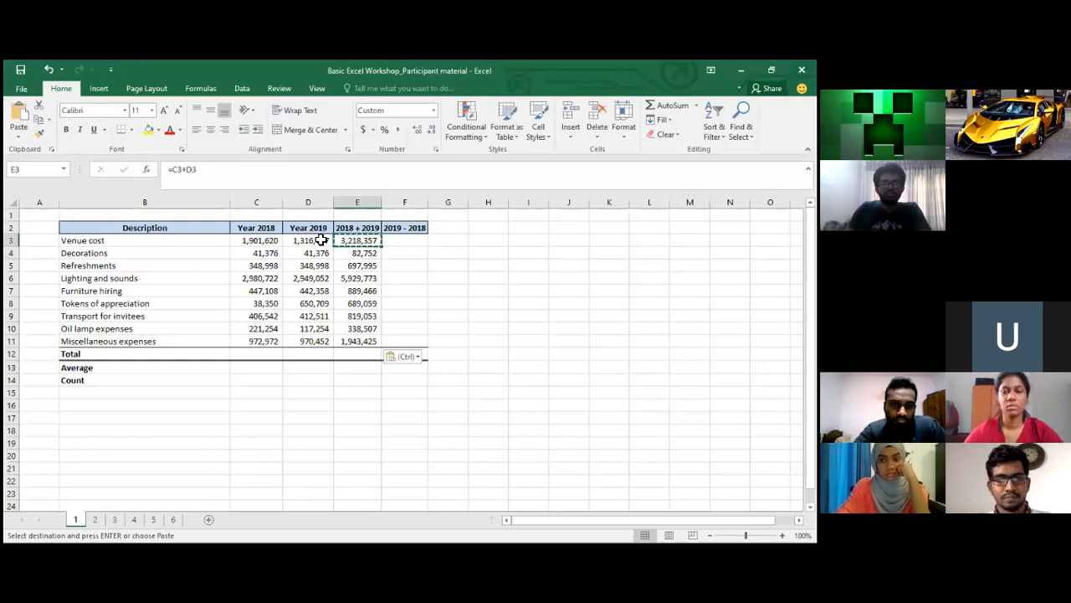
left_click(180, 170)
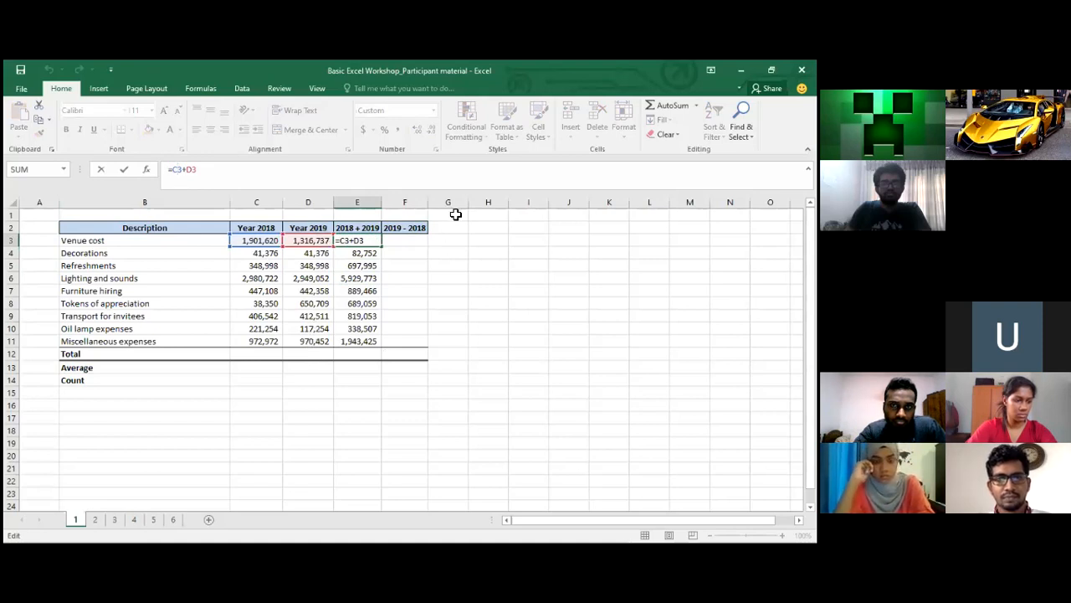
Start a formula in G3 that references C3 as the absolute $C$3
left_click(459, 242)
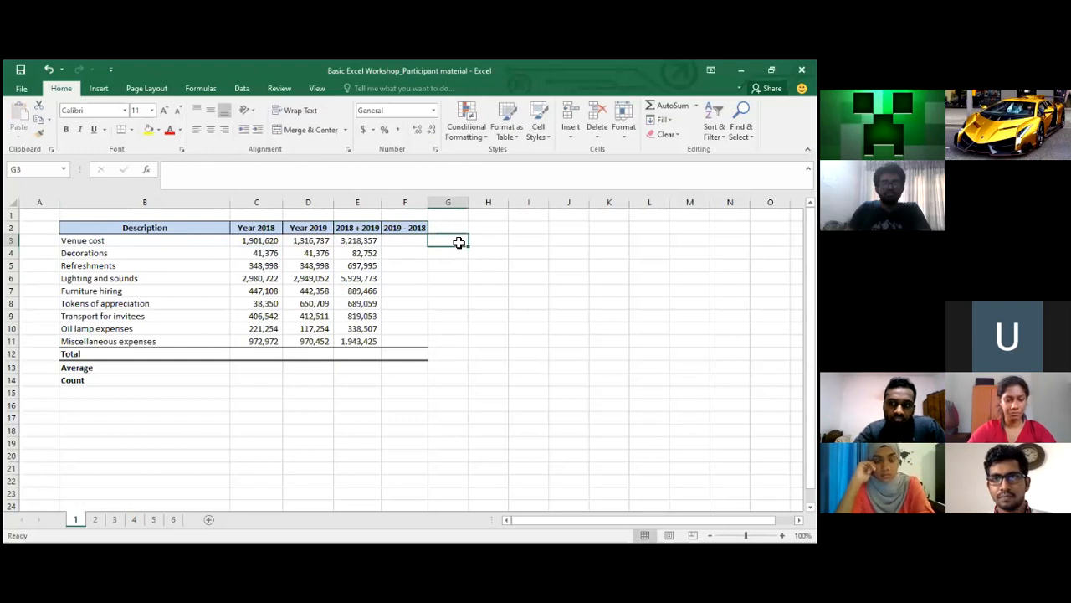
key("Down")
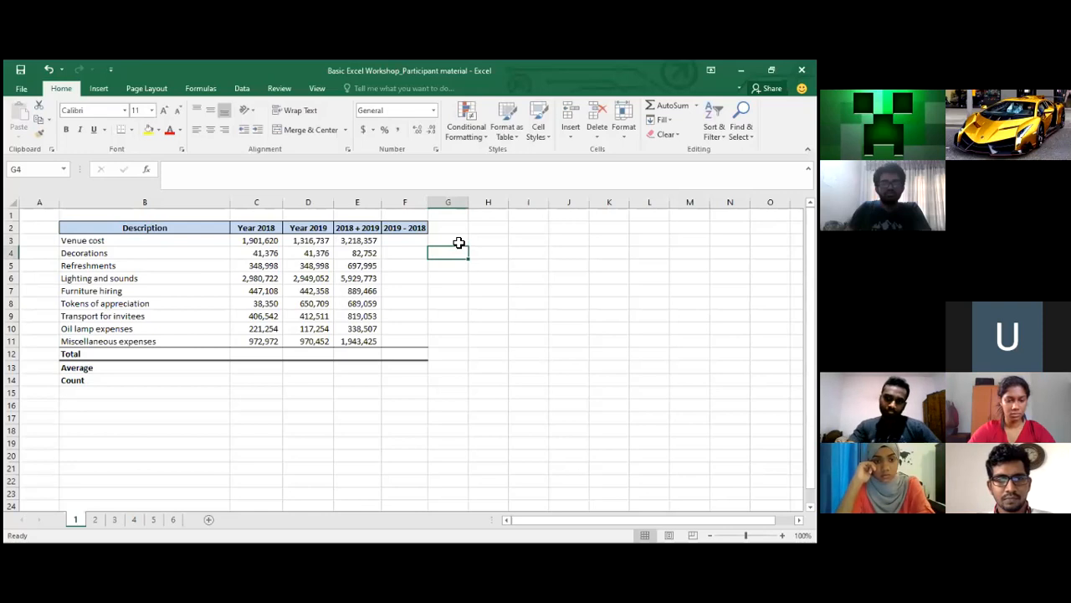
key("Down")
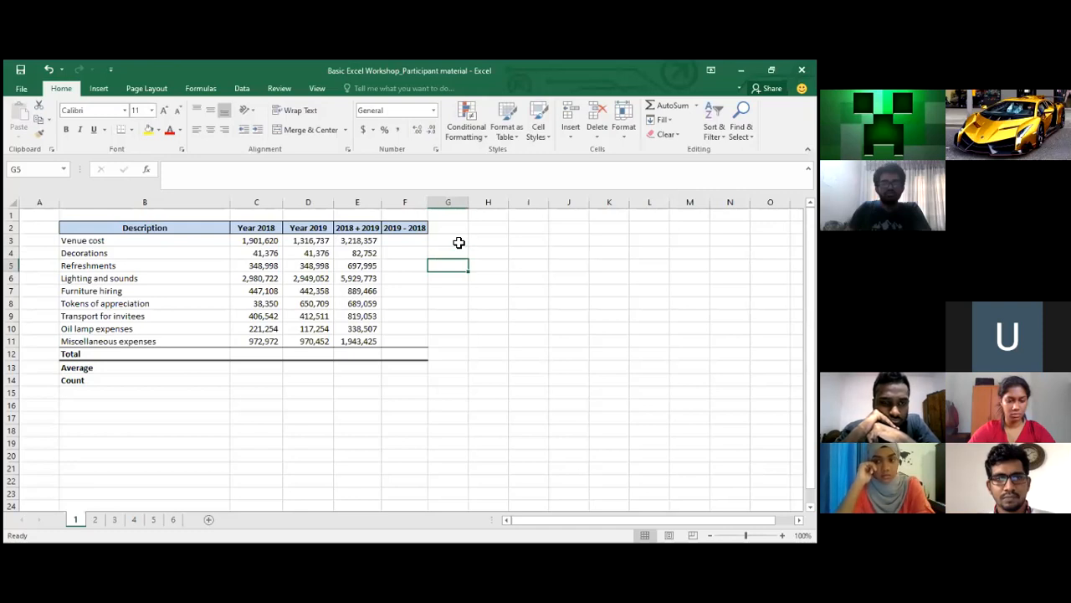
key("Up")
key("Up")
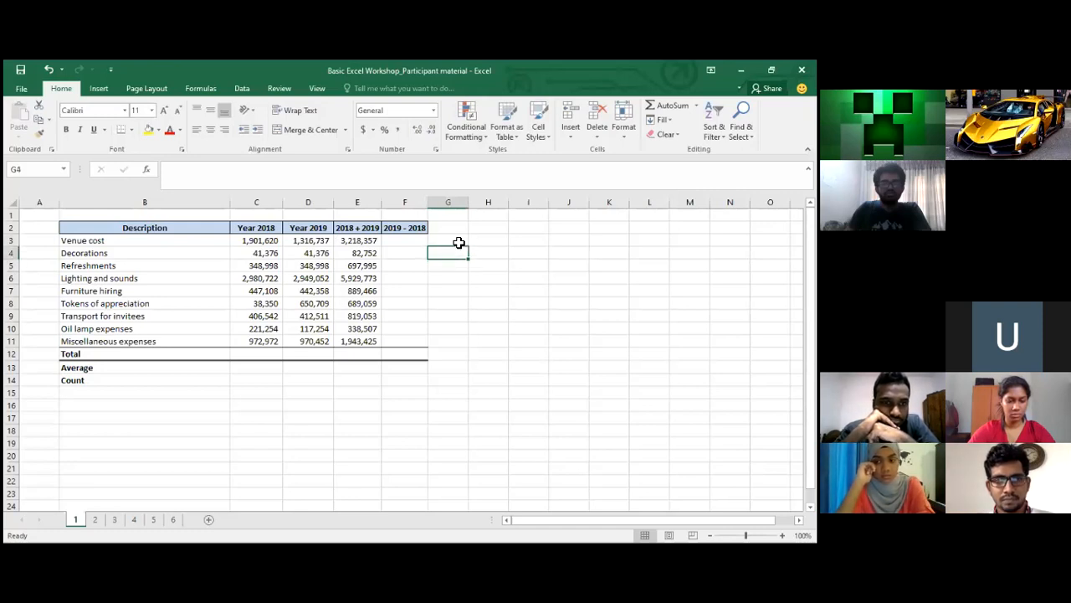
type("=")
key("Left")
key("Left")
key("Left")
key("Left")
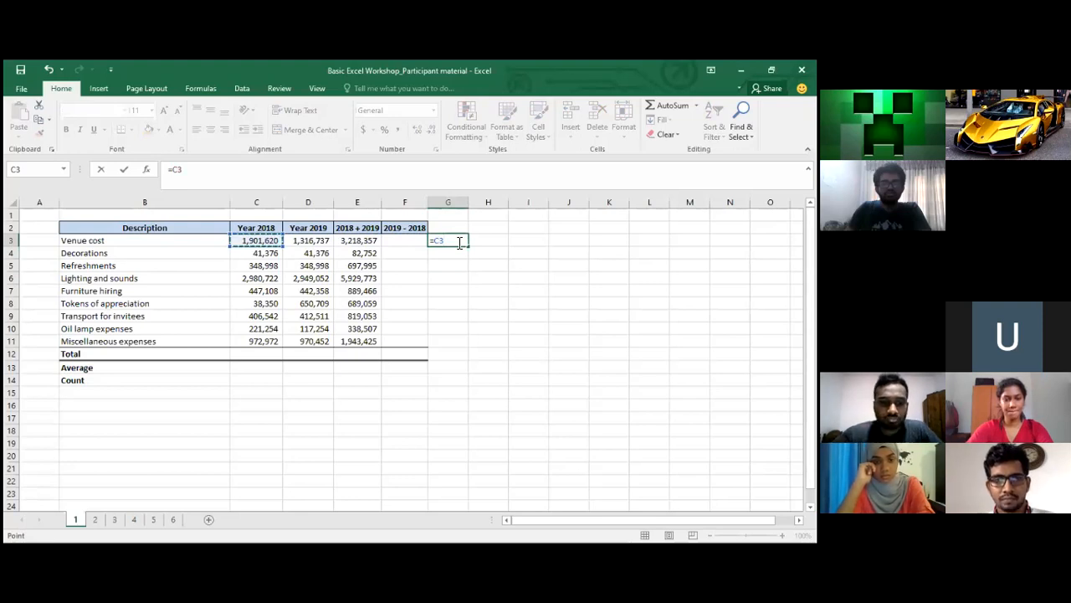
key("alt+Tab")
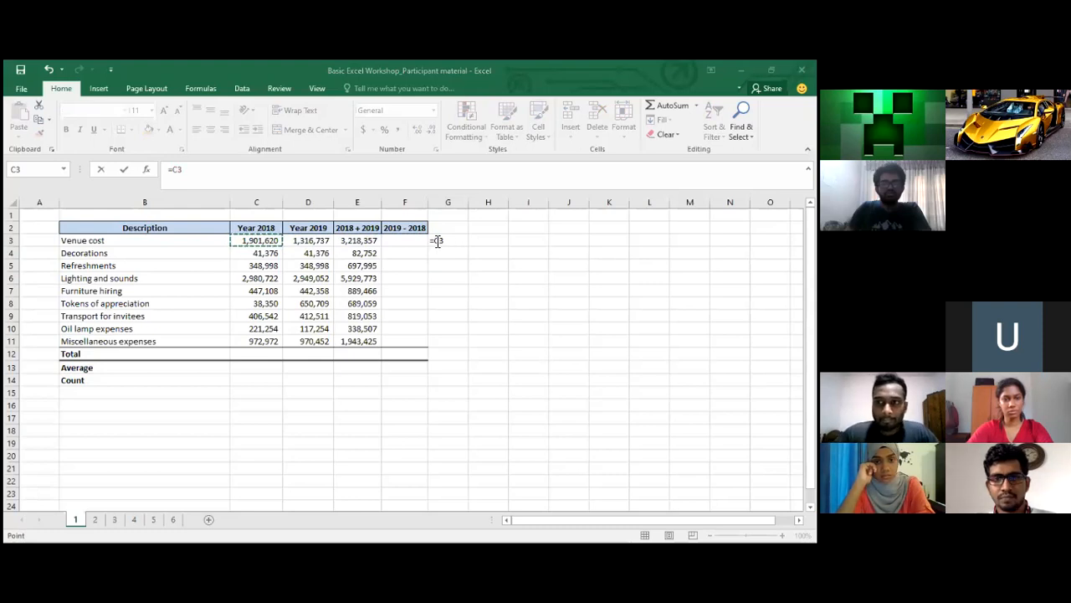
left_click(437, 240)
key("F4")
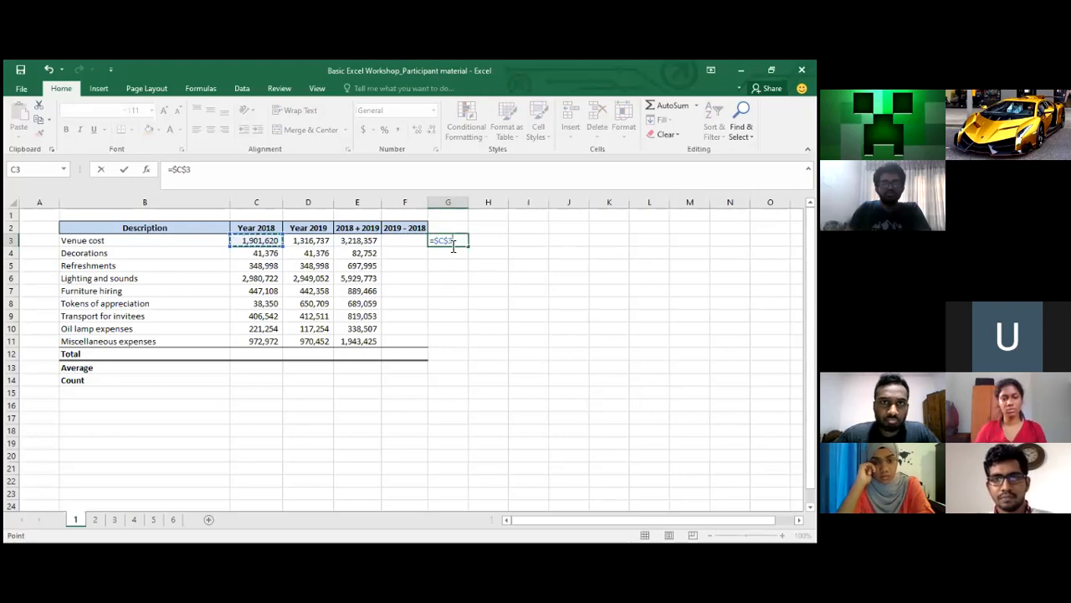
Complete G3 as =$C$3+D3, giving 3,218,357, and copy it
type("+")
left_click(292, 241)
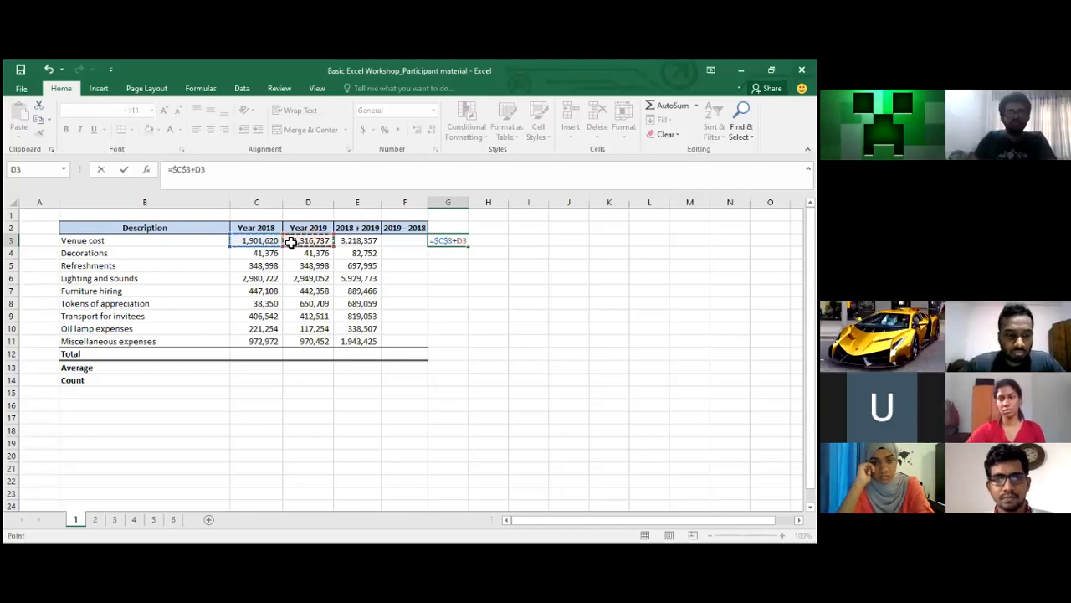
key("Return")
key("Up")
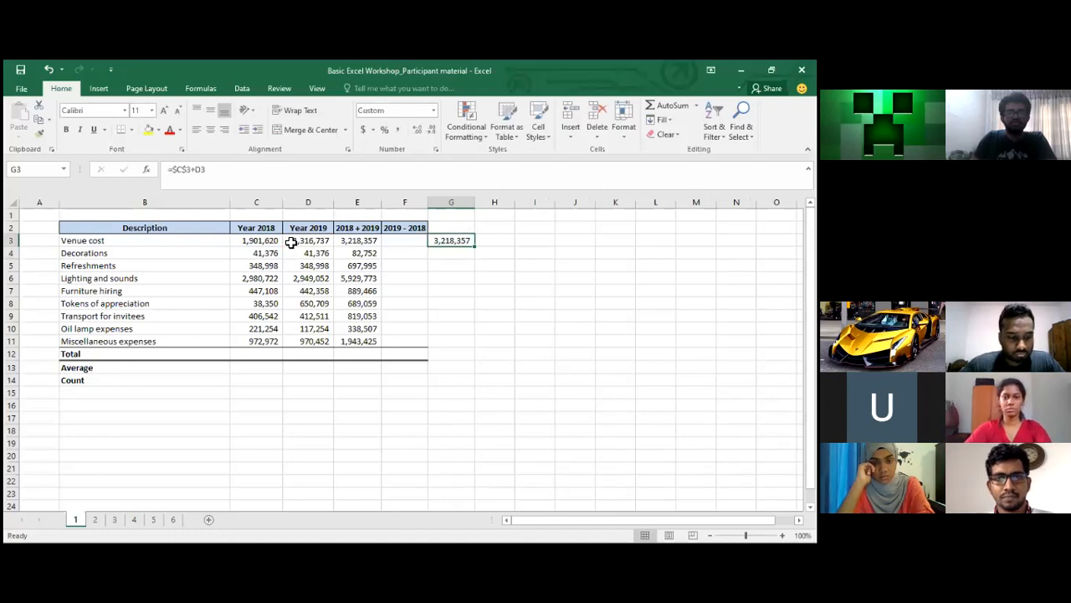
key("ctrl+c")
key("Down")
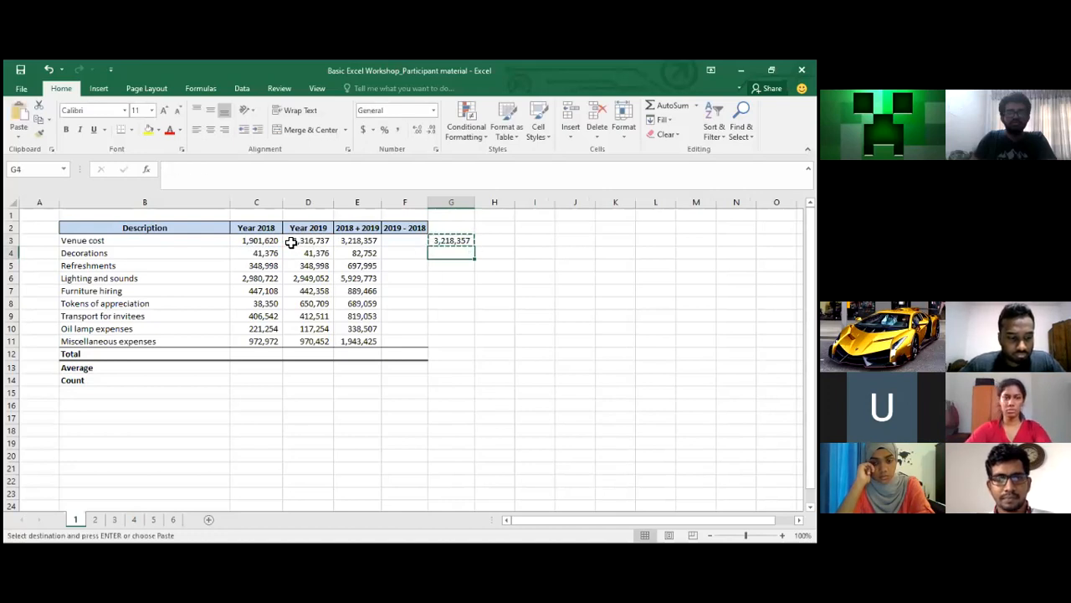
Paste the G3 formula into G4:G11 and display G5's cell references
key("shift+Down")
key("shift+Down")
key("shift+Down")
key("shift+Down")
key("shift+Down")
key("shift+Down")
key("shift+Down")
key("ctrl+v")
key("Up")
key("Down")
key("Down")
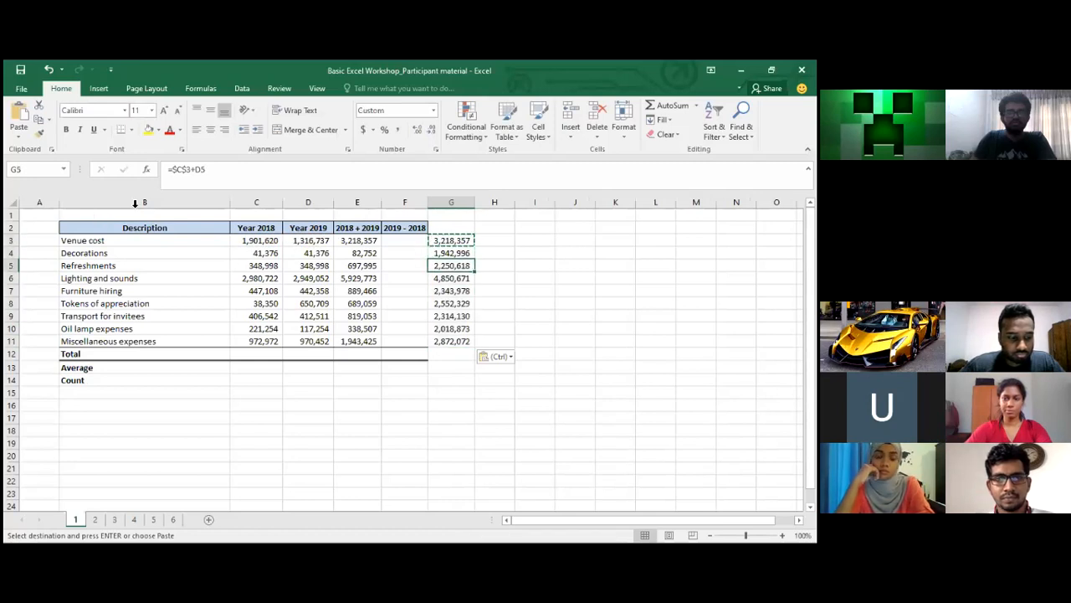
left_click(198, 170)
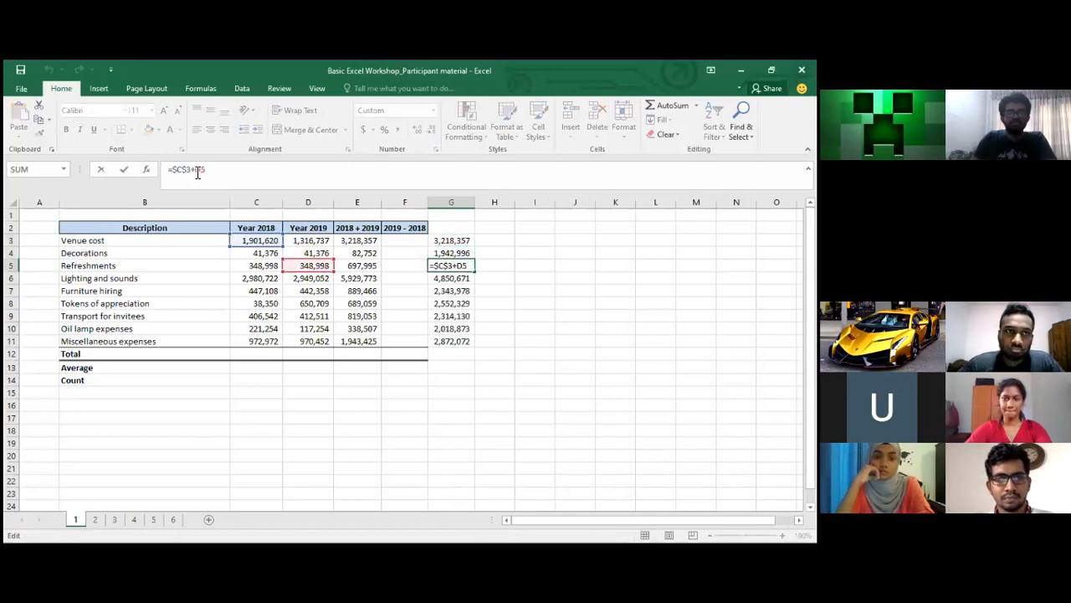
key("Return")
Compare the G3 and G4 formulas and show G3's fixed $C$3 reference
key("Up")
key("Up")
key("Up")
key("Down")
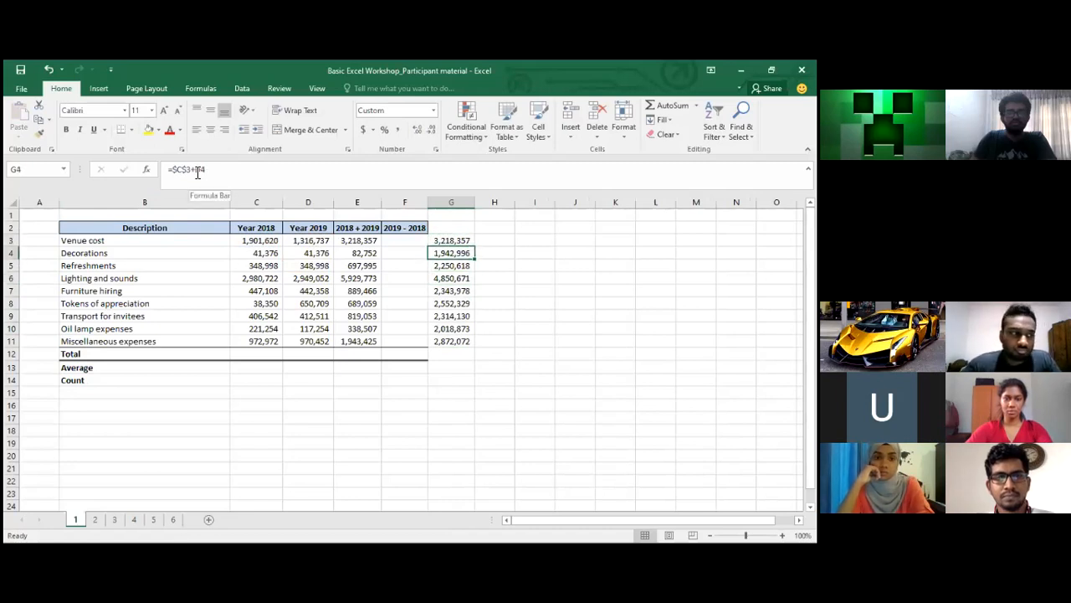
key("Up")
key("Down")
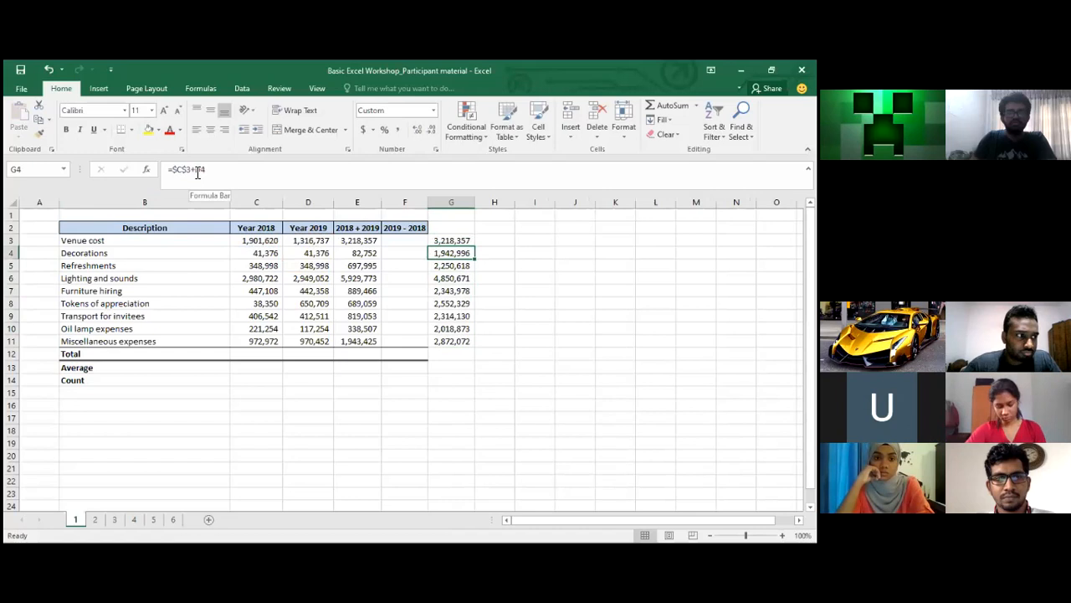
key("Down")
key("Up")
key("Up")
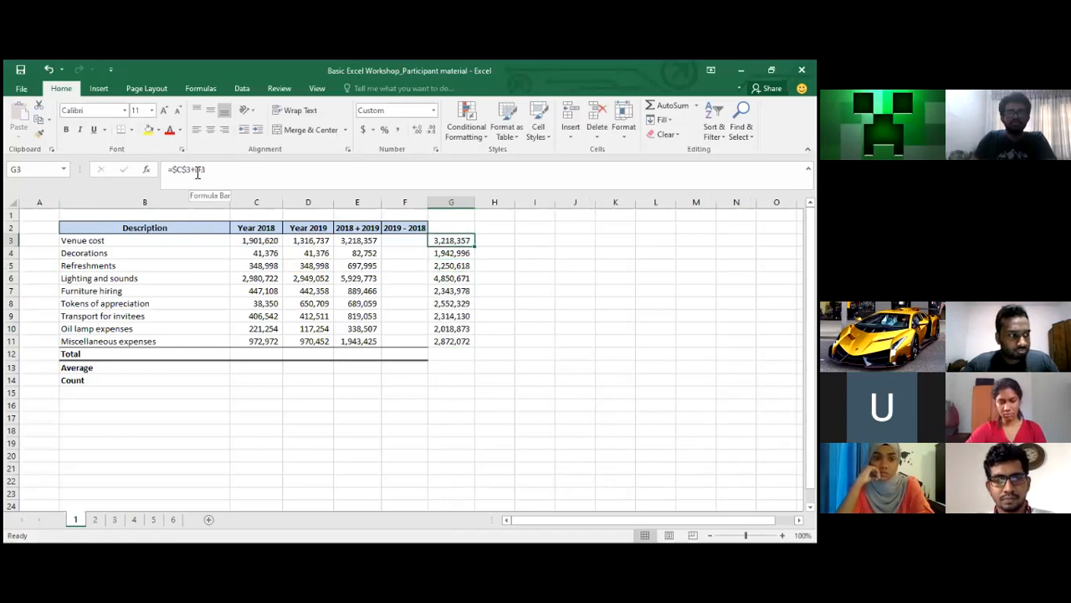
key("Down")
key("Down")
key("Down")
key("Up")
key("Up")
key("Up")
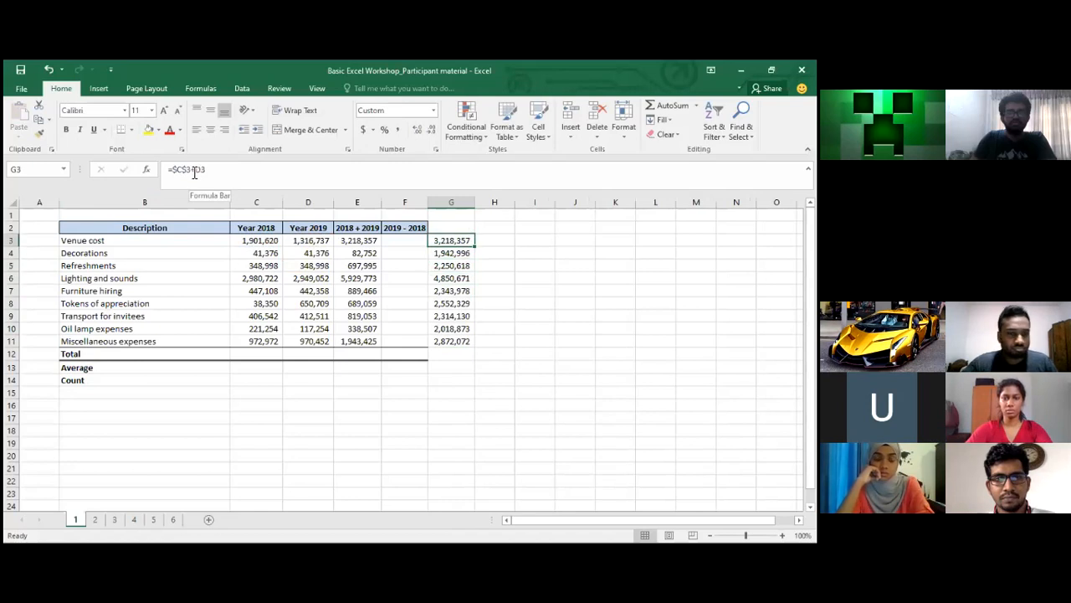
left_click(193, 170)
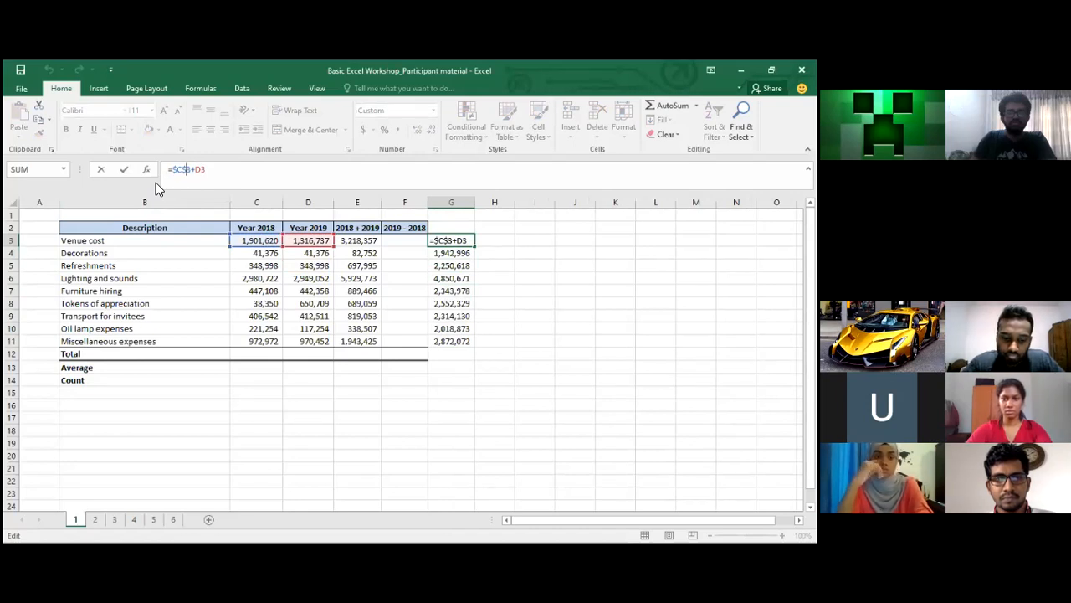
key("Return")
Compare against the relative 2018 + 2019 formulas in column E
key("Left")
key("Left")
key("Right")
key("Left")
key("Down")
key("Up")
key("Down")
key("Down")
key("Down")
key("Down")
key("Down")
key("Down")
key("Down")
key("Down")
key("Down")
key("Up")
key("Up")
key("Up")
key("Up")
key("Up")
key("Up")
key("Up")
key("Up")
key("Up")
key("Up")
key("Up")
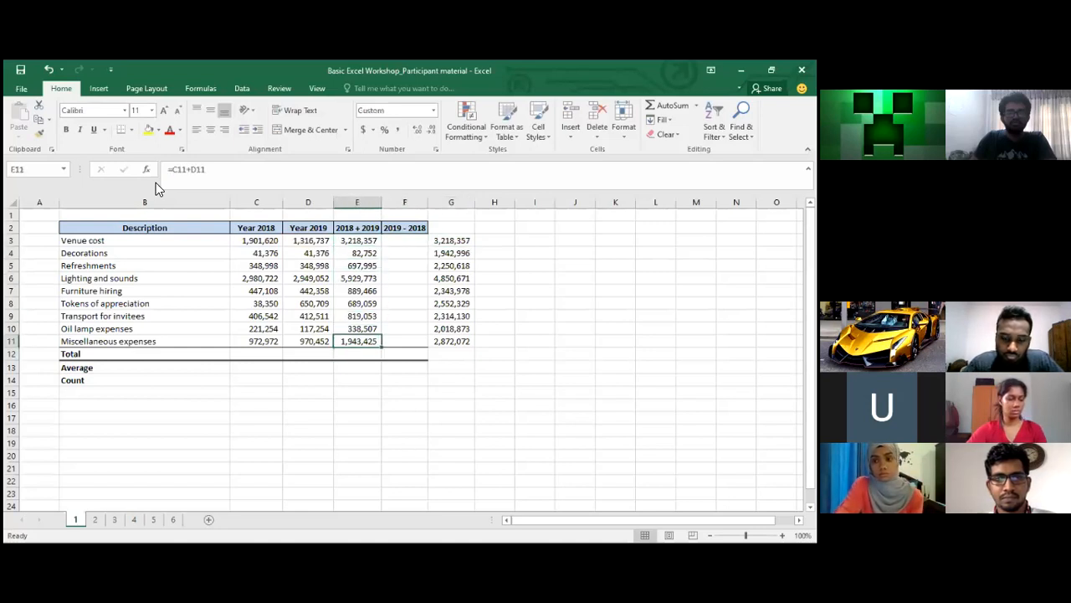
key("Right")
key("Down")
key("Down")
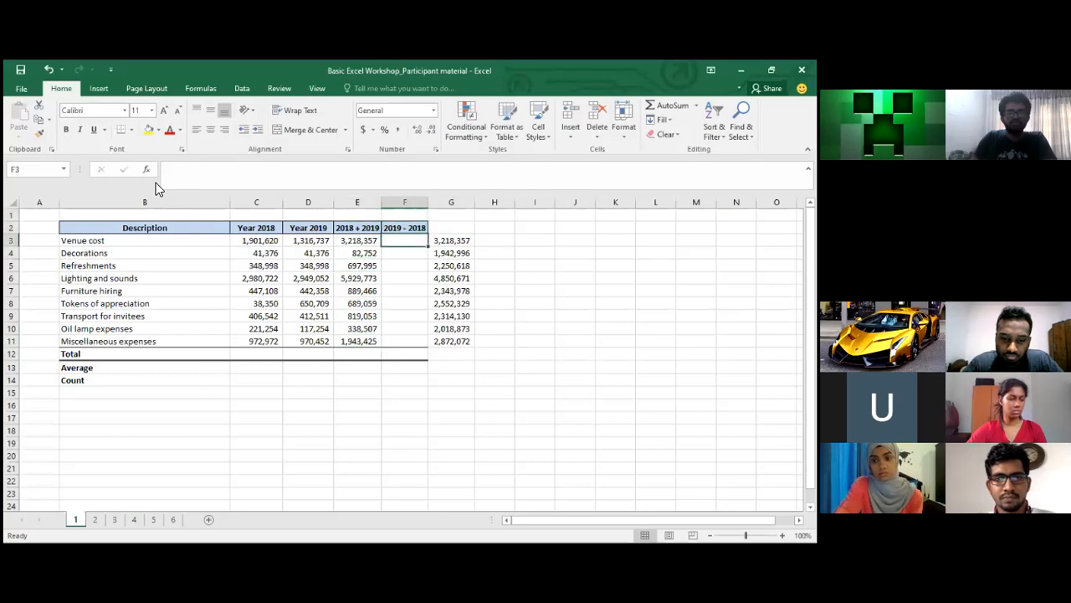
Enter =D3-C3 in F3, giving (584,883) for Venue cost
type("=")
key("Left")
key("Left")
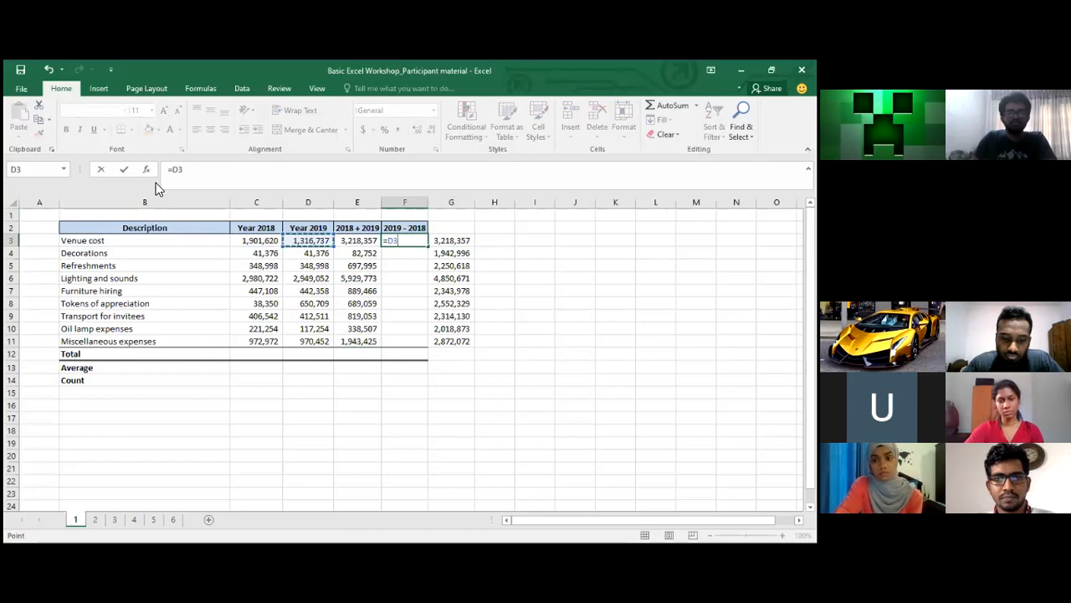
type("-")
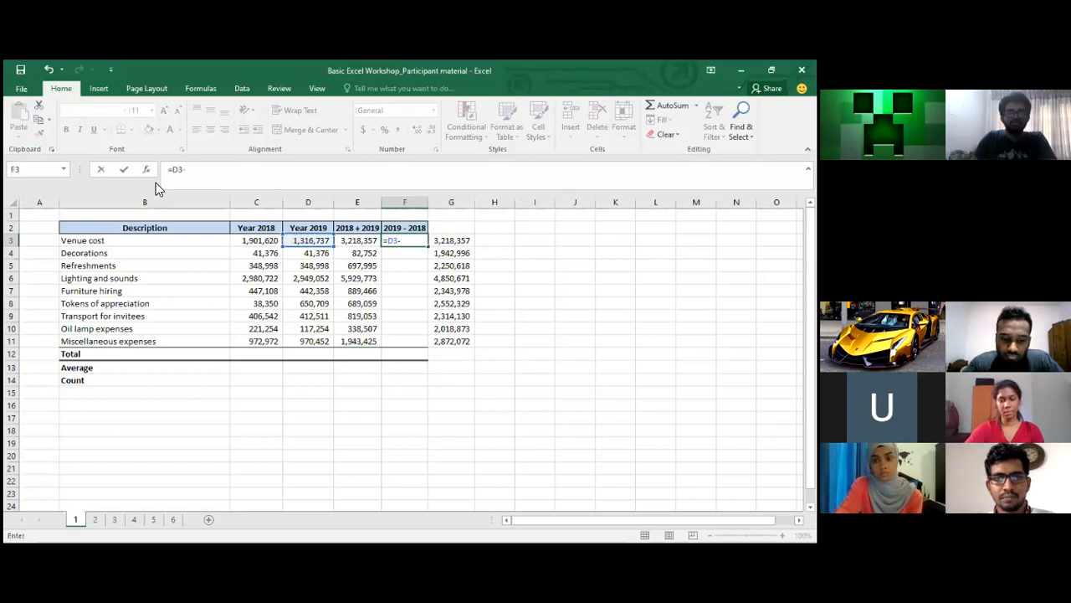
key("Left")
key("Left")
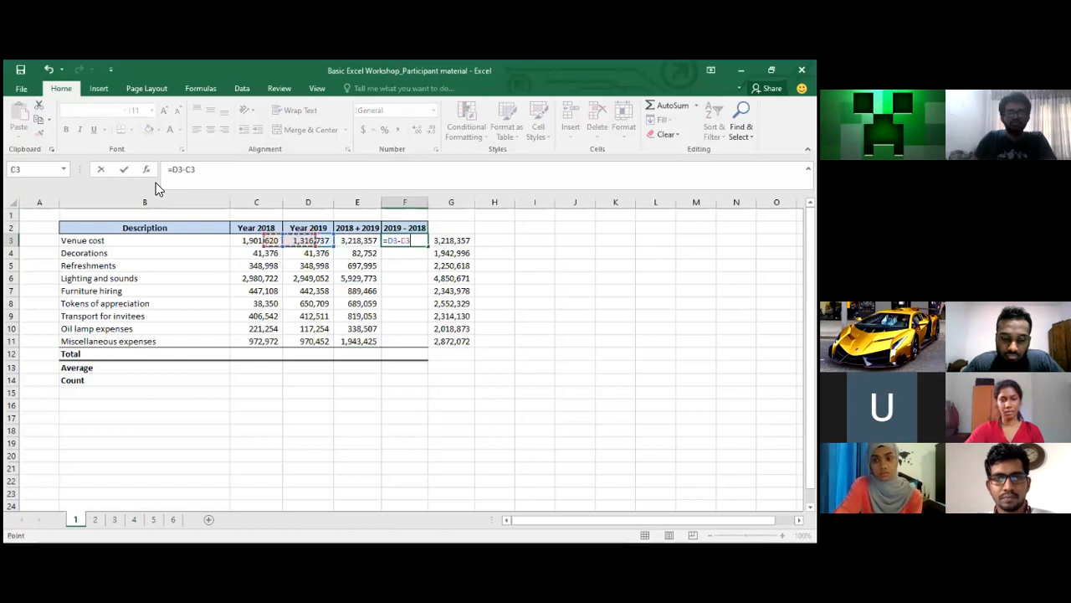
key("Return")
key("Up")
Copy the F3 difference formula down through F4:F11
key("ctrl+c")
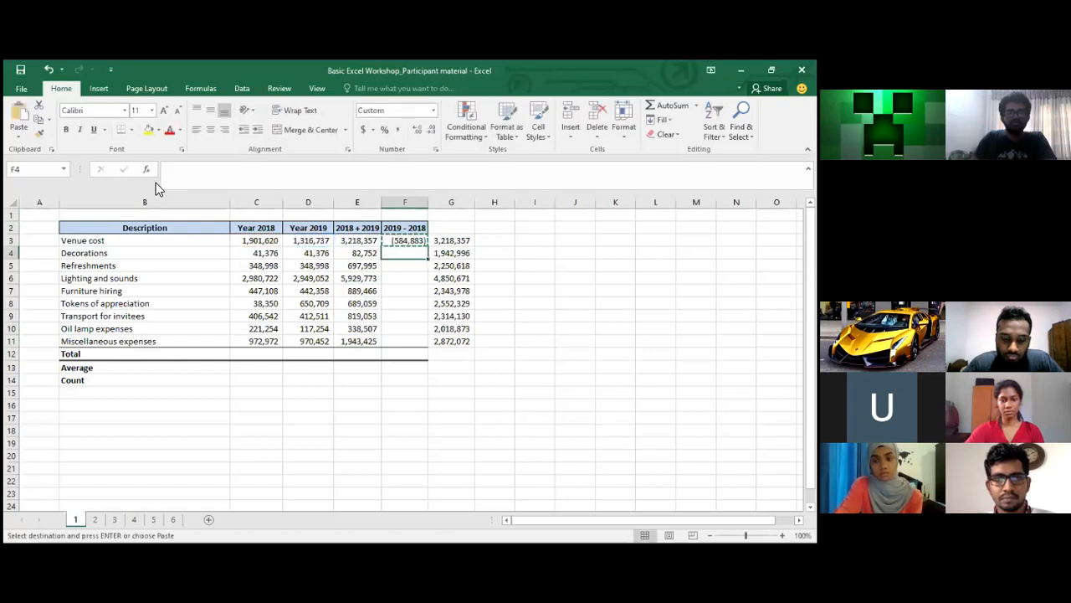
key("shift+Down")
key("shift+Down")
key("shift+Down")
key("shift+Down")
key("shift+Down")
key("shift+Down")
key("shift+Down")
key("shift+Down")
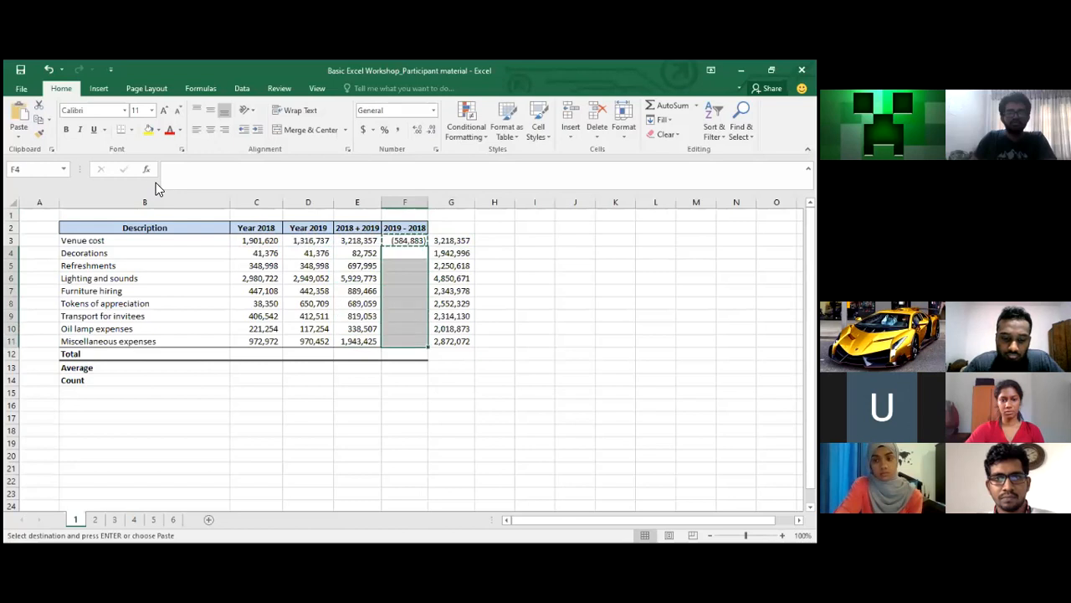
key("ctrl+v")
key("Up")
key("Down")
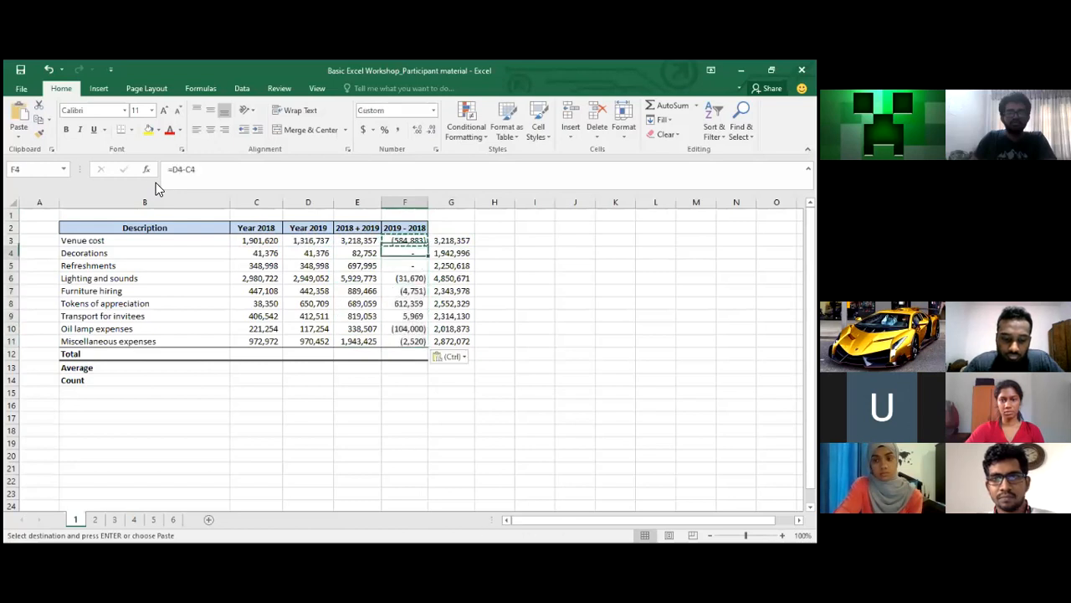
key("Left")
key("Left")
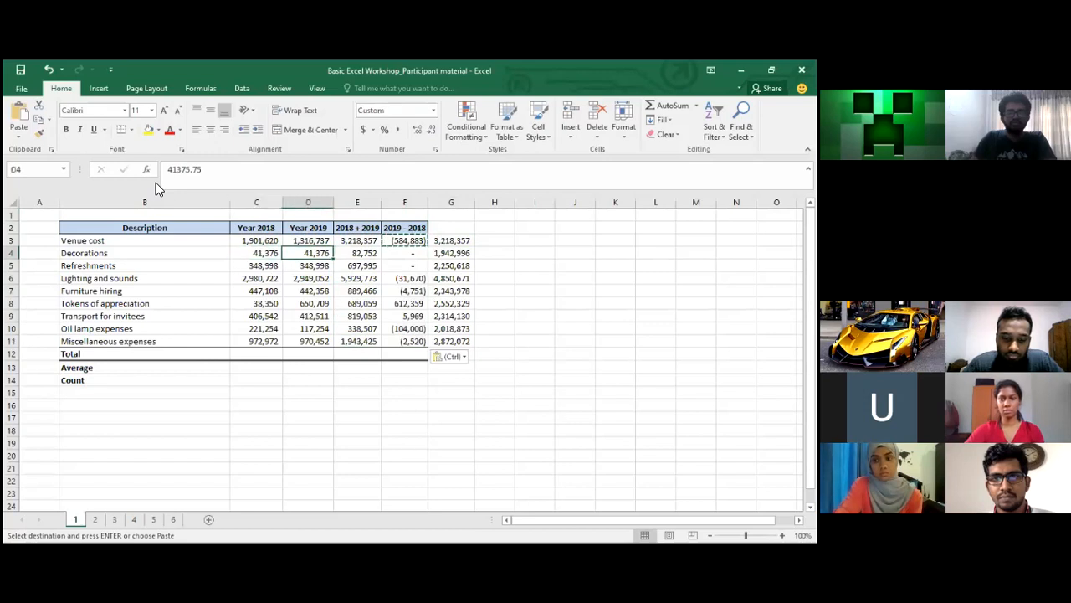
key("Right")
key("Right")
key("Left")
key("Left")
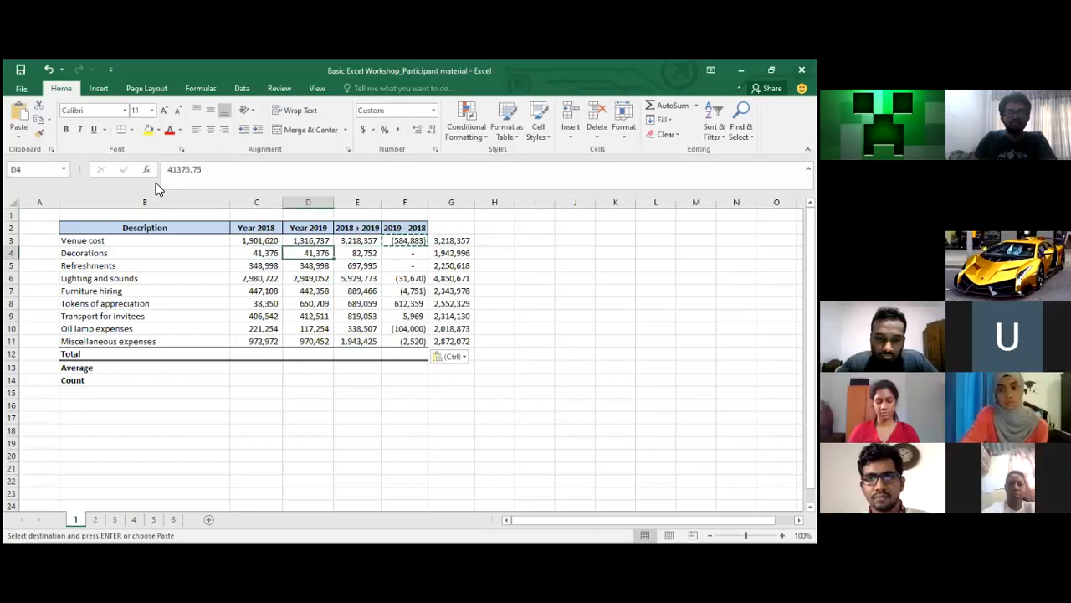
key("Left")
key("Down")
key("Up")
key("Right")
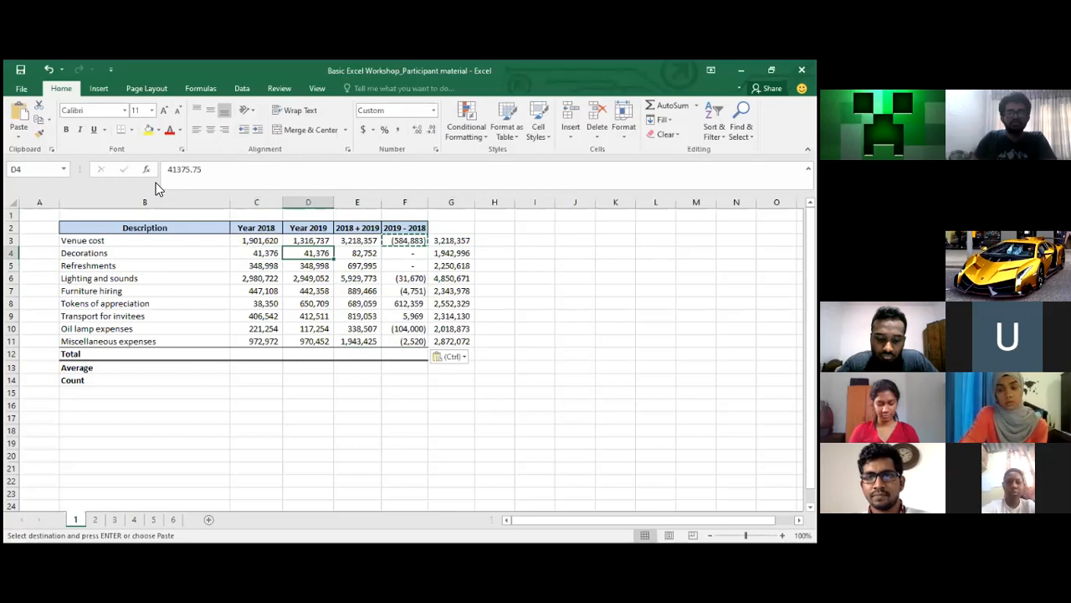
key("Right")
key("Right")
key("Down")
key("Down")
key("Up")
key("Up")
key("Down")
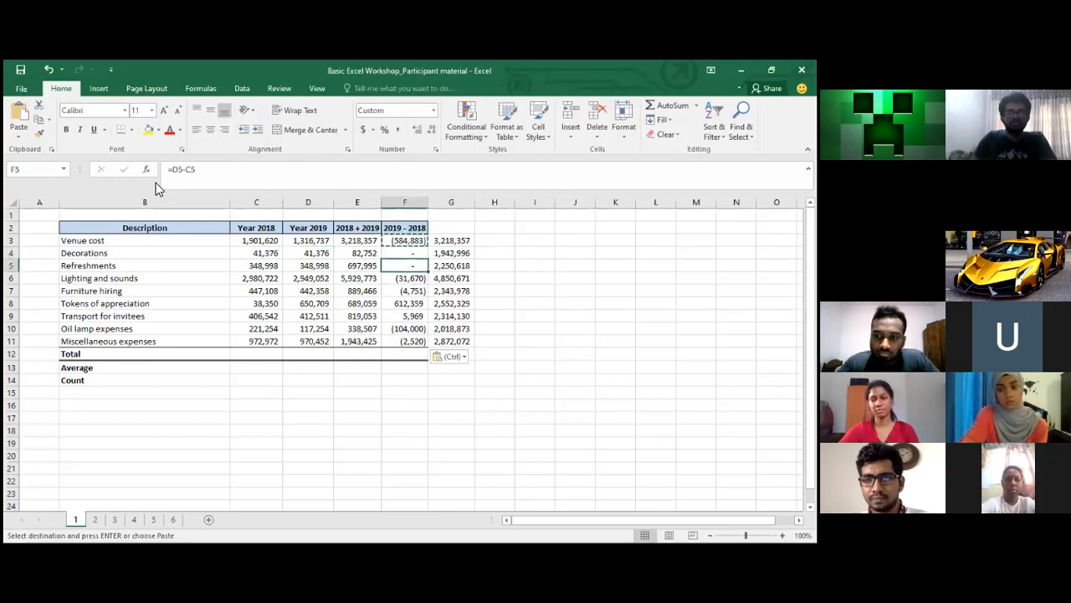
key("Down")
key("Down")
key("Down")
key("Down")
key("Up")
key("Up")
key("Up")
key("Up")
key("Up")
key("Up")
key("Up")
key("Down")
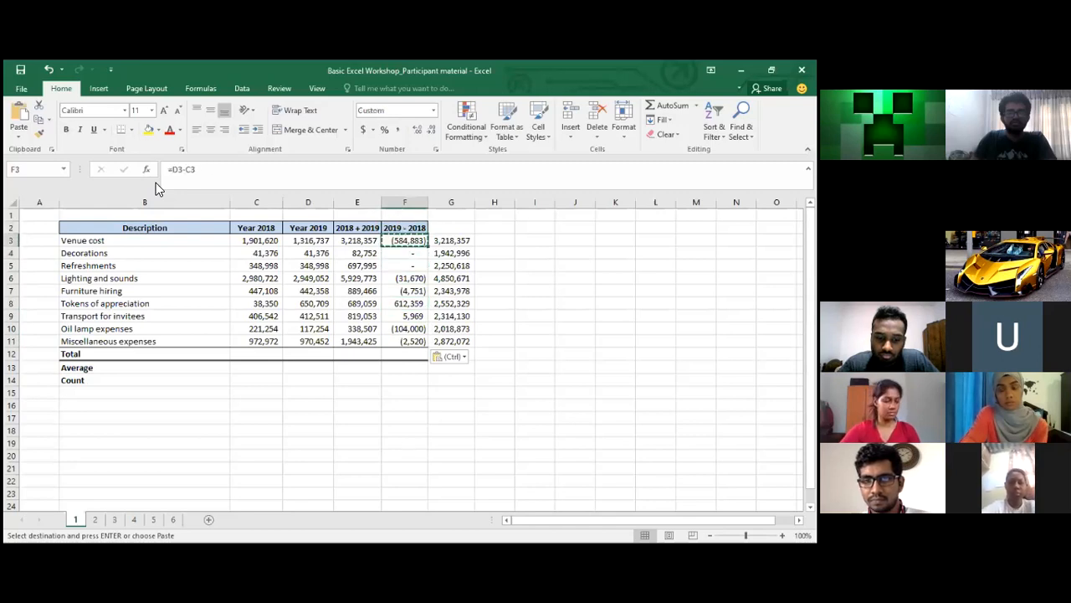
key("Down")
key("Down")
key("Down")
key("Down")
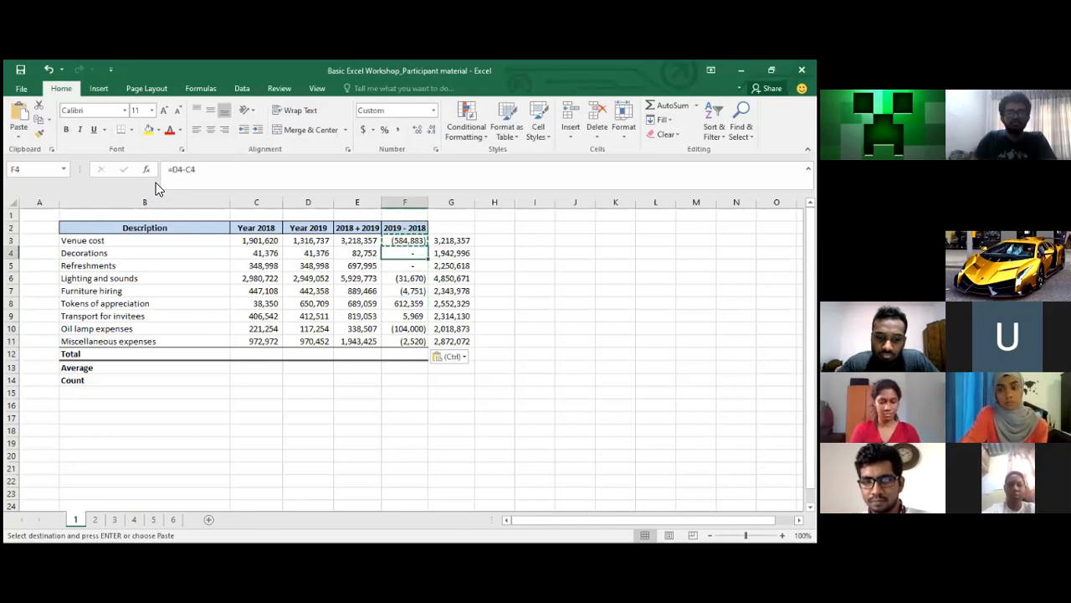
key("Up")
key("Up")
key("Up")
key("Up")
key("Up")
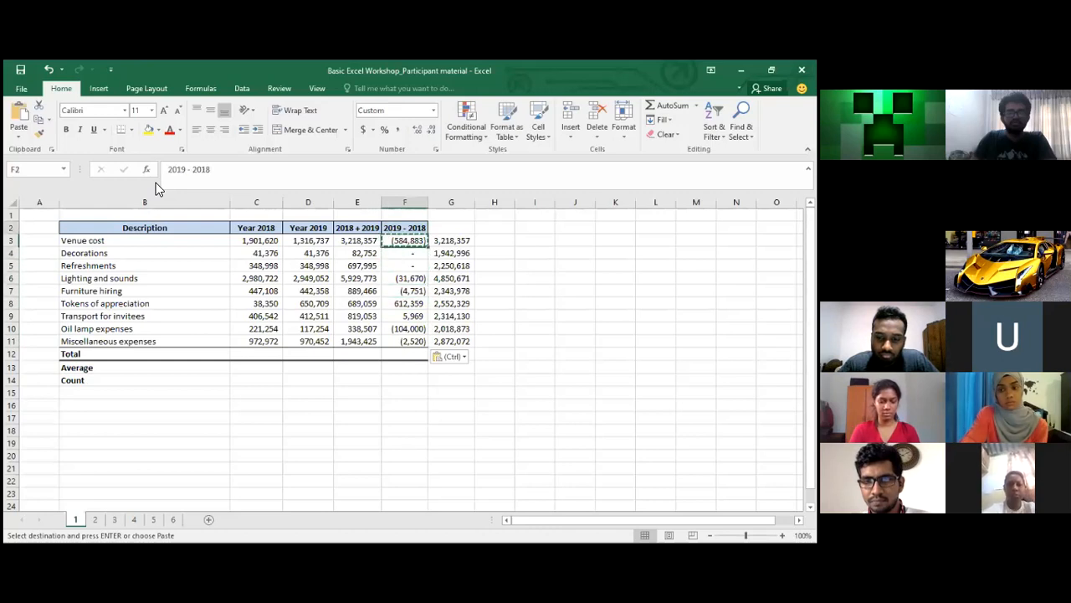
key("Down")
key("Down")
key("Down")
key("Down")
key("Down")
key("Down")
key("Down")
key("Down")
key("Down")
key("Down")
key("Down")
key("Up")
key("Up")
key("Up")
key("Up")
key("Up")
key("Up")
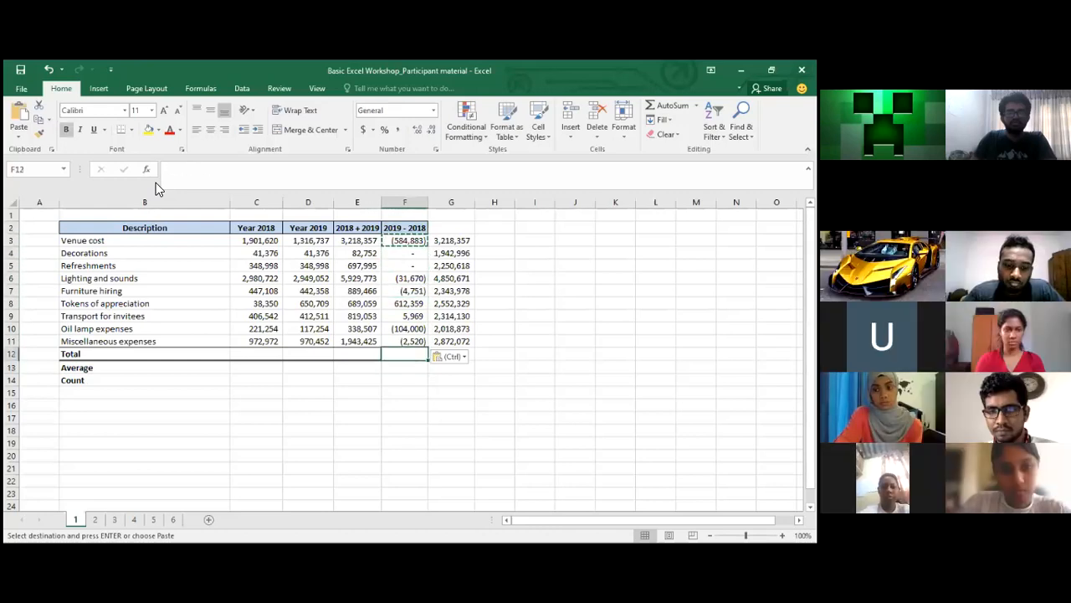
key("Up")
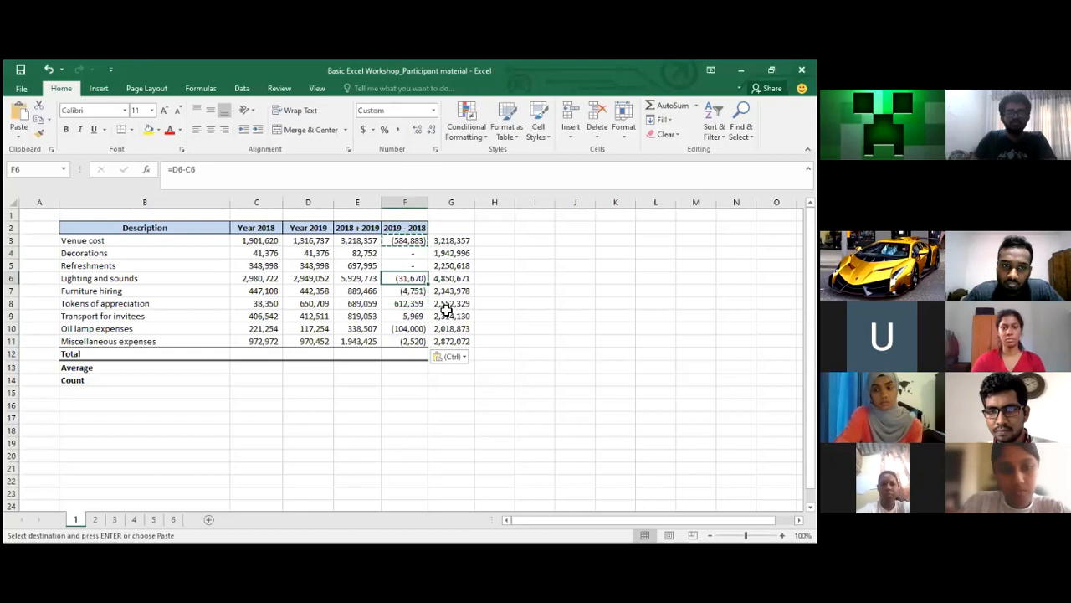
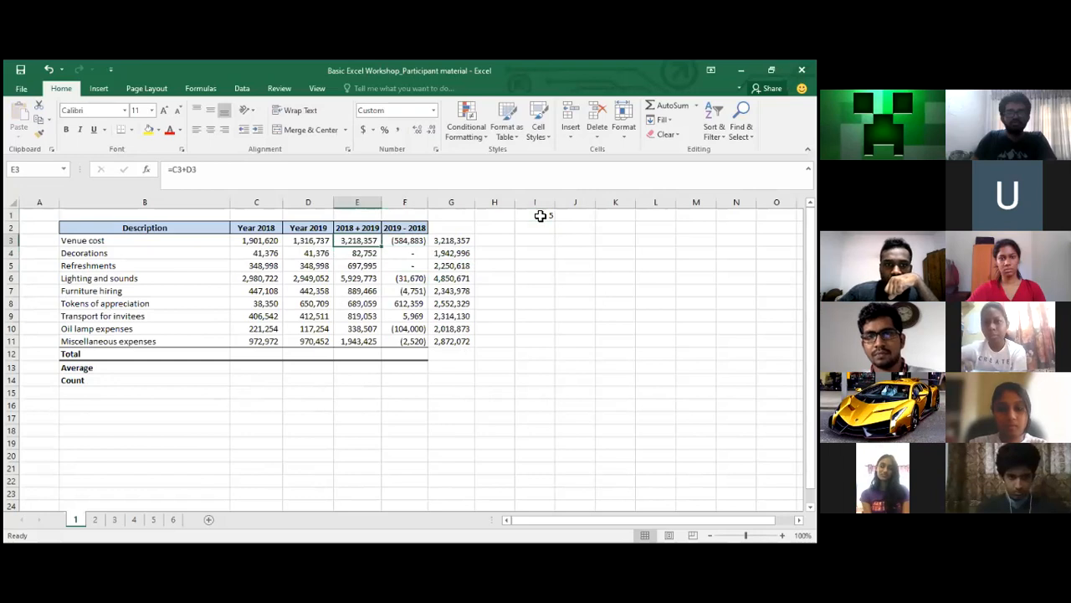
Enter =E3/$I$1 in I3, dividing the combined 2018 + 2019 cost by the 5 in I1
key("ctrl+shift+Down")
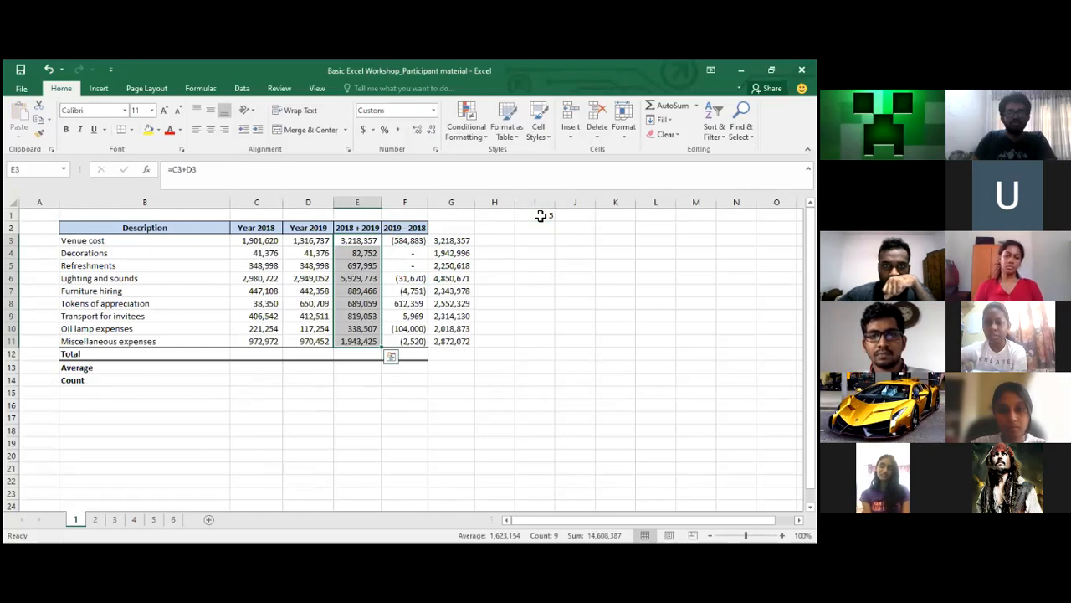
key("Right")
key("Left")
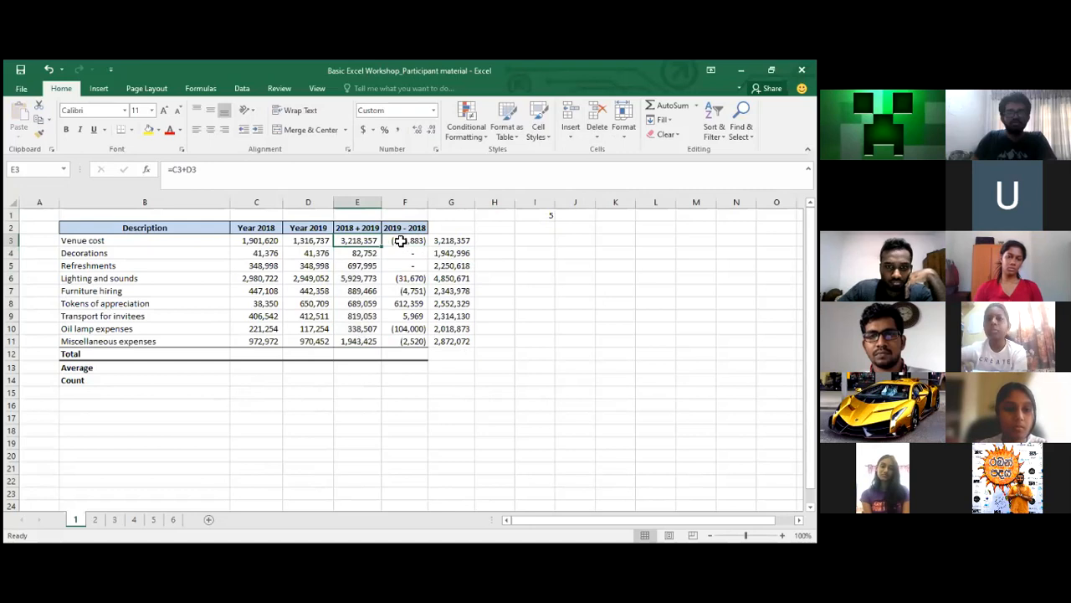
left_click(546, 215)
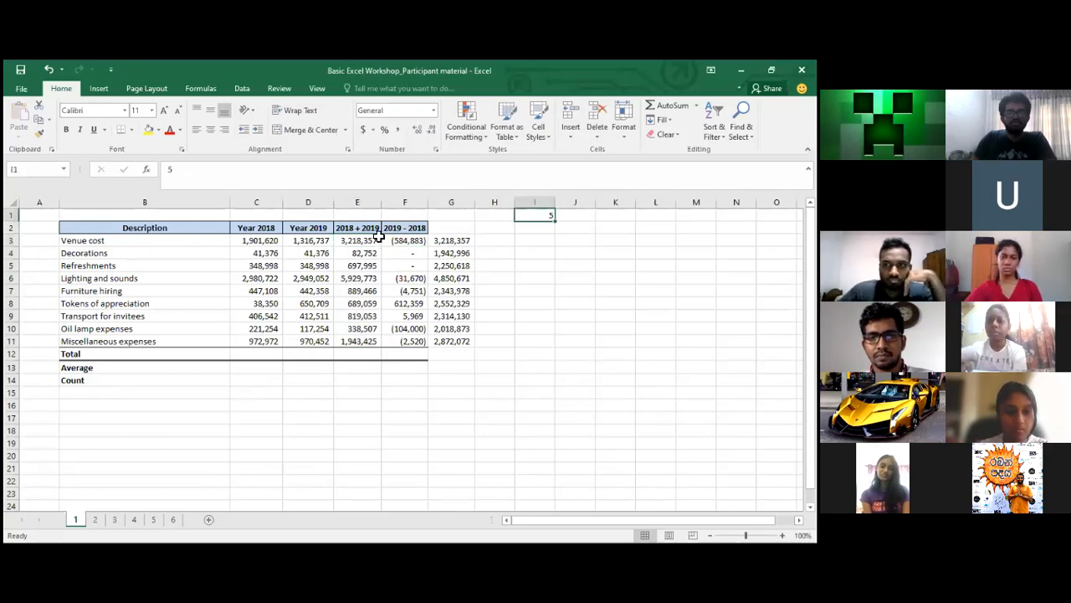
left_click(543, 239)
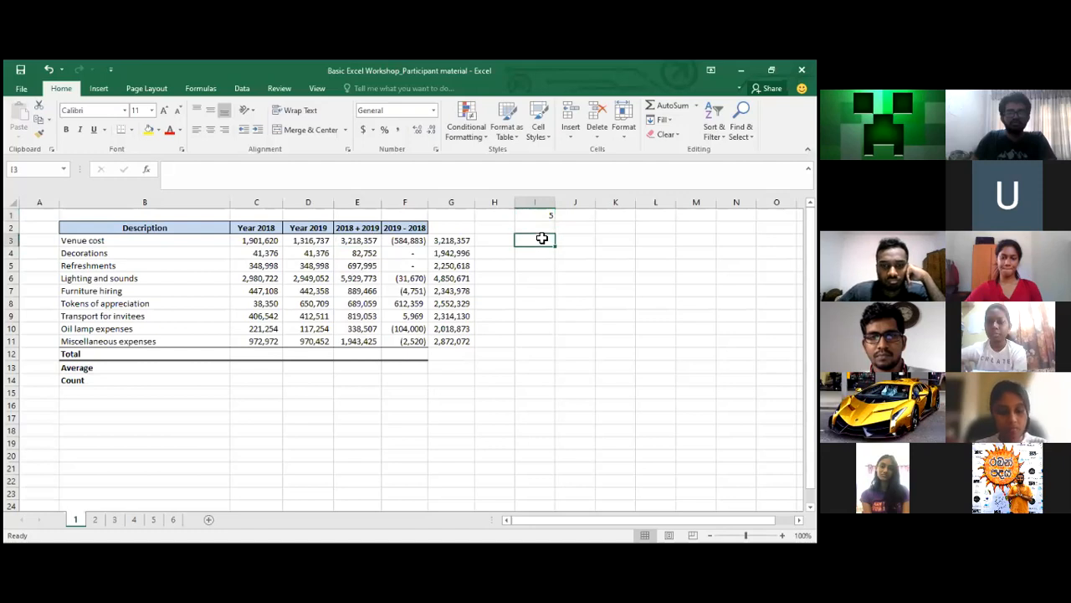
type("=")
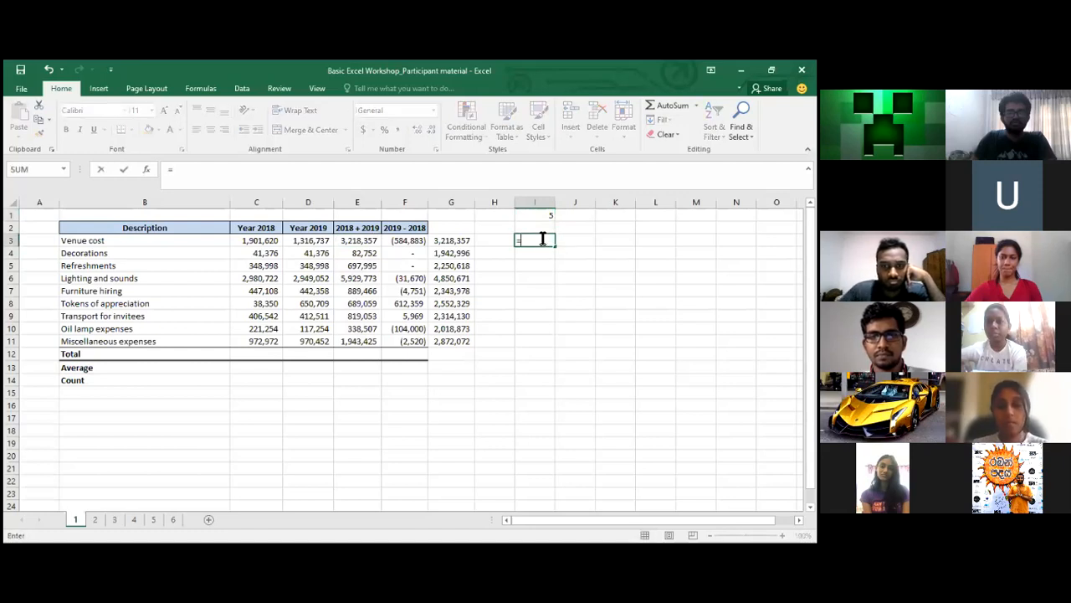
key("Left")
key("Left")
key("Left")
key("Left")
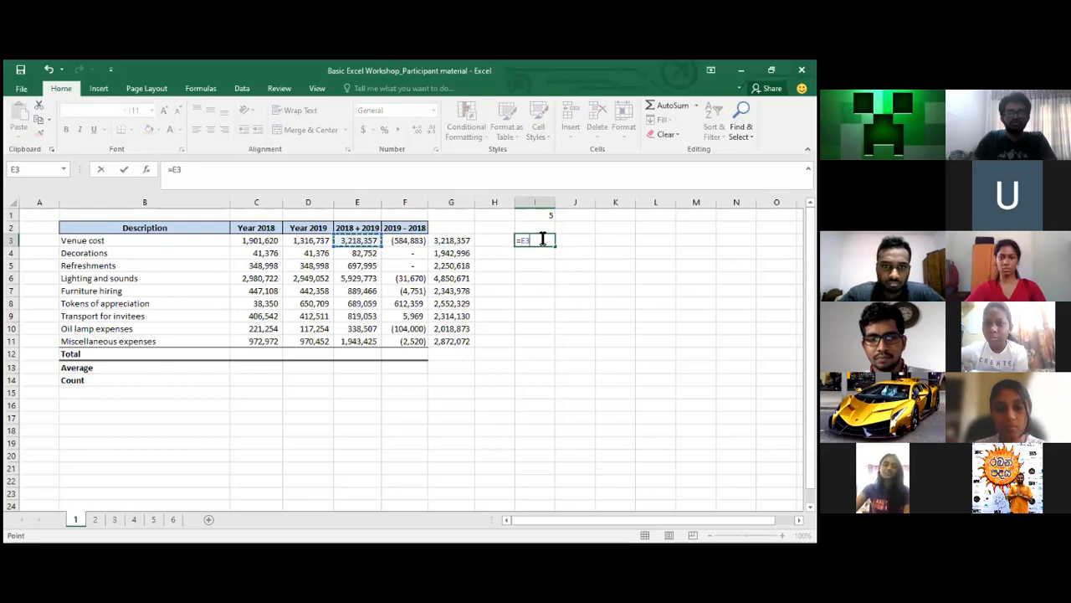
type("/")
left_click(551, 216)
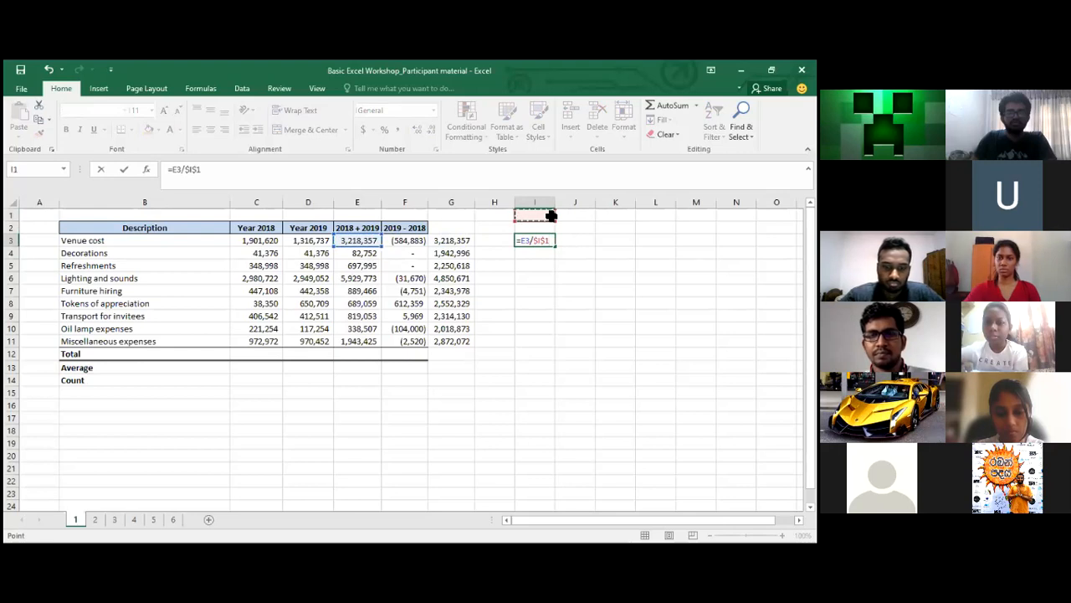
key("Return")
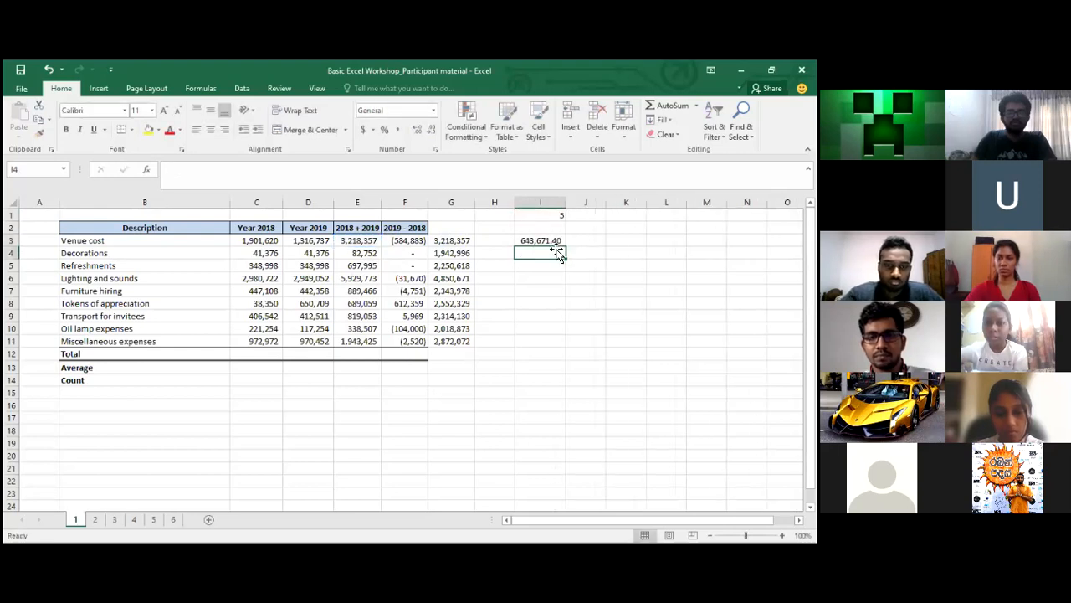
Copy the I3 division formula down into I4:I11
left_click(555, 244)
key("ctrl+c")
key("Down")
key("shift+Down")
key("shift+Down")
key("shift+Down")
key("shift+Down")
key("shift+Down")
key("shift+Down")
key("shift+Down")
key("shift+Down")
key("shift+Up")
key("shift+Up")
key("shift+Down")
key("ctrl+v")
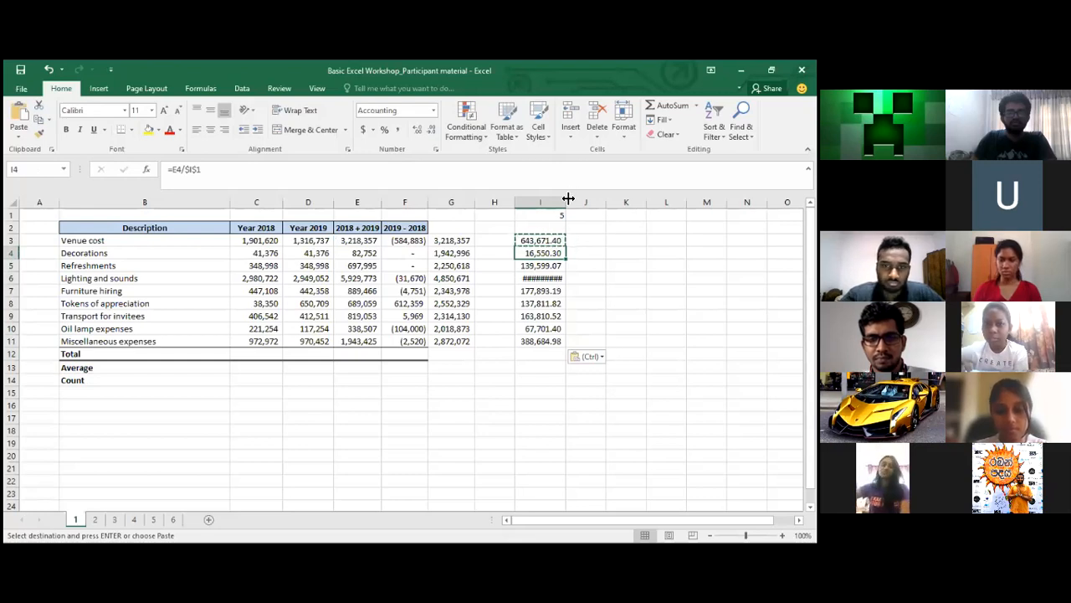
Autofit column I so its overflowing results display fully
left_click(405, 243)
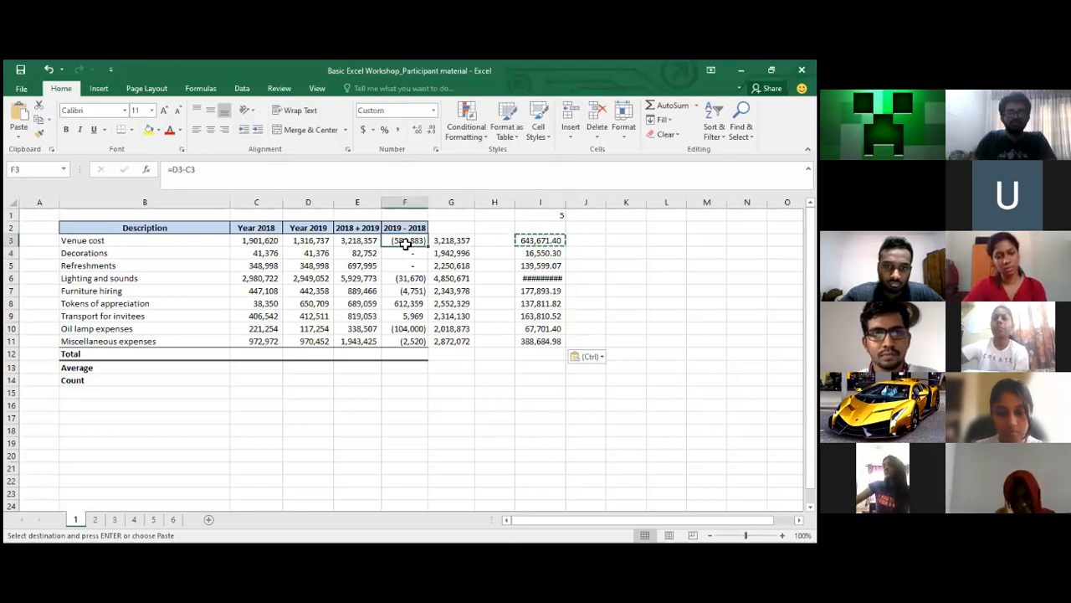
left_click(523, 240)
left_click(389, 109)
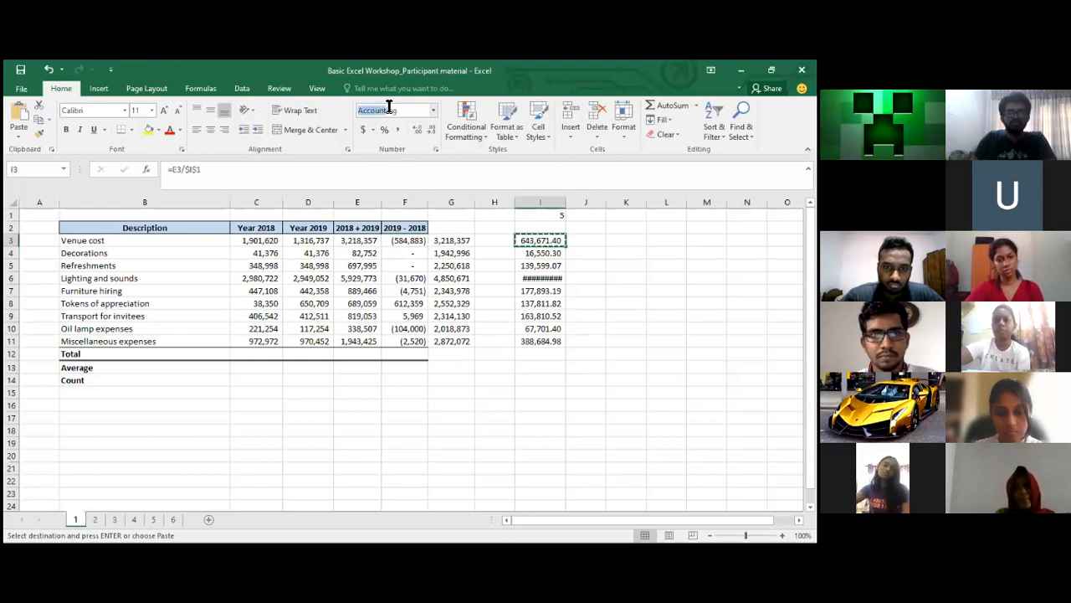
key("Escape")
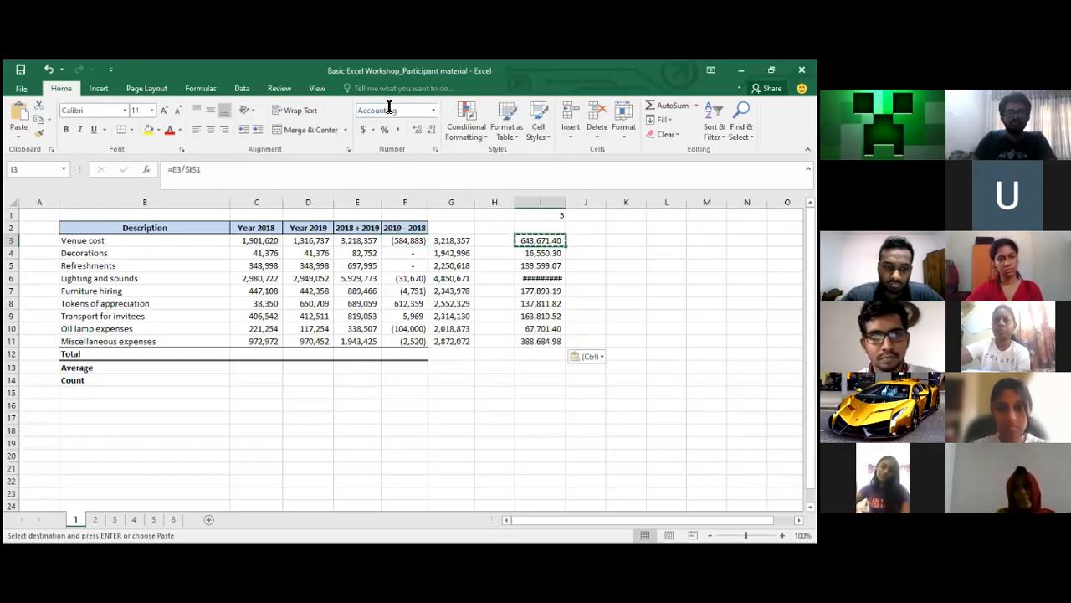
left_click(541, 277)
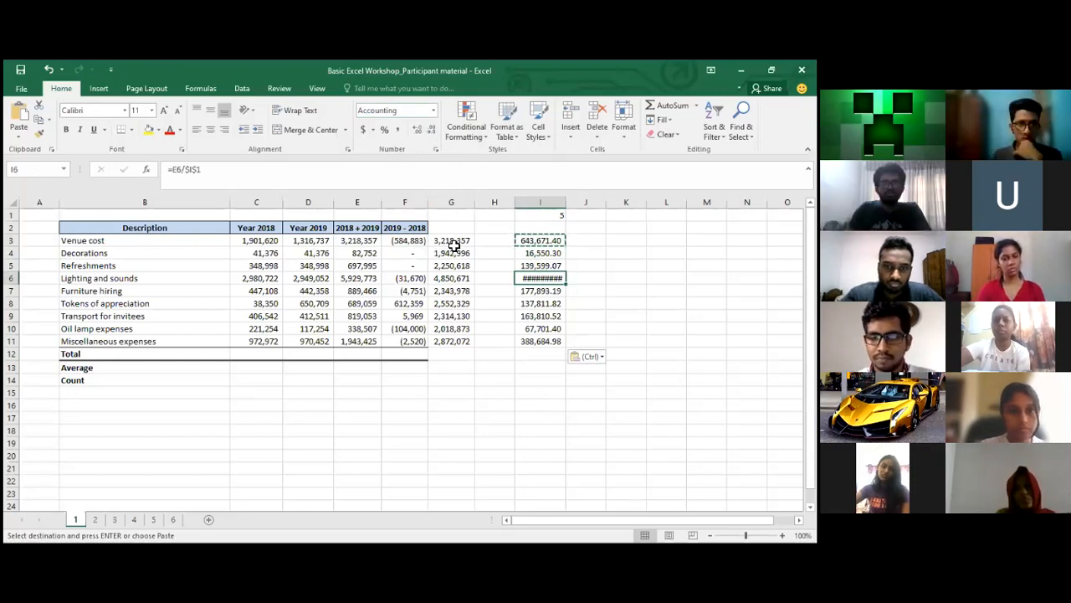
double_click(565, 205)
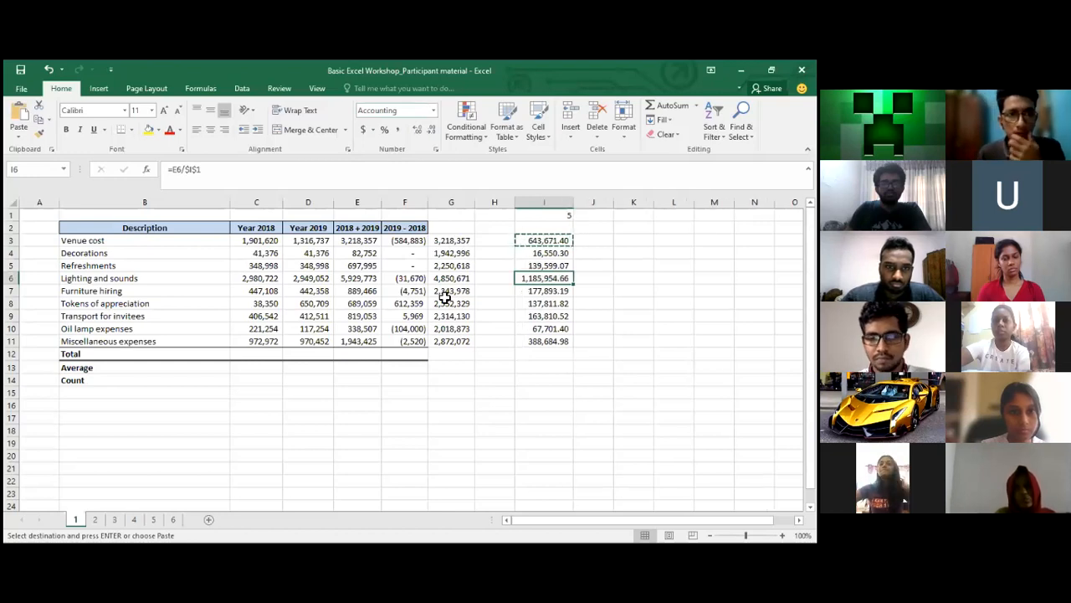
Apply the Number format to F3 so it shows -584882.74
left_click(400, 239)
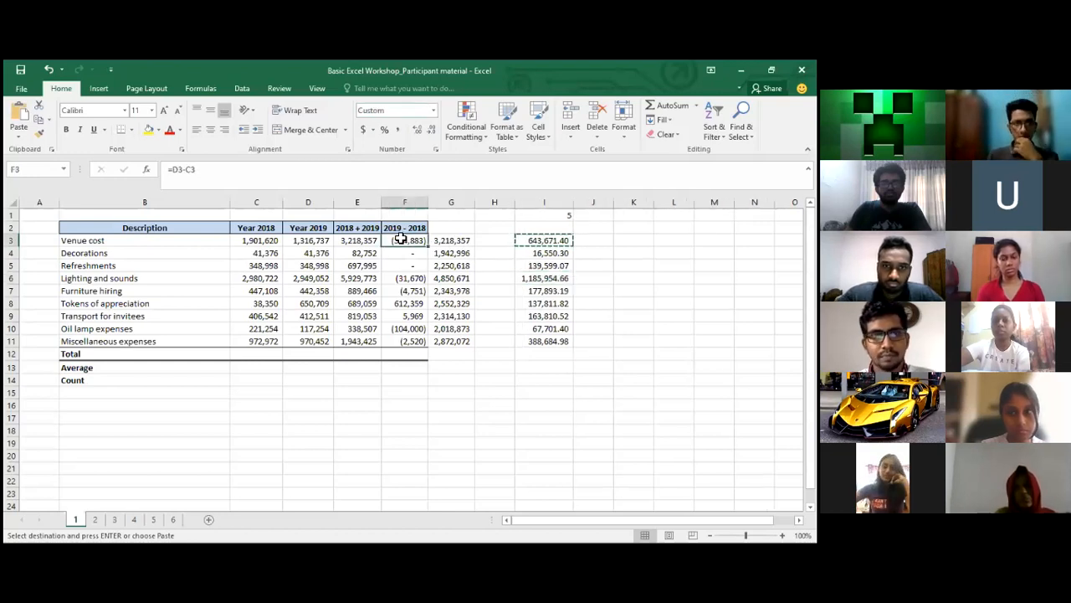
left_click(382, 110)
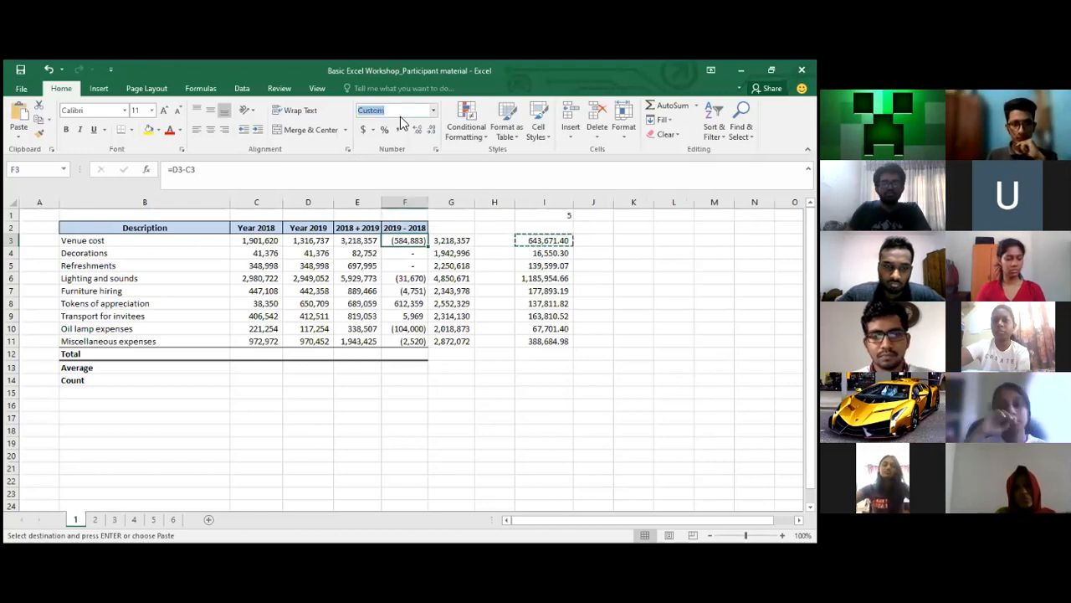
type("Number")
key("Return")
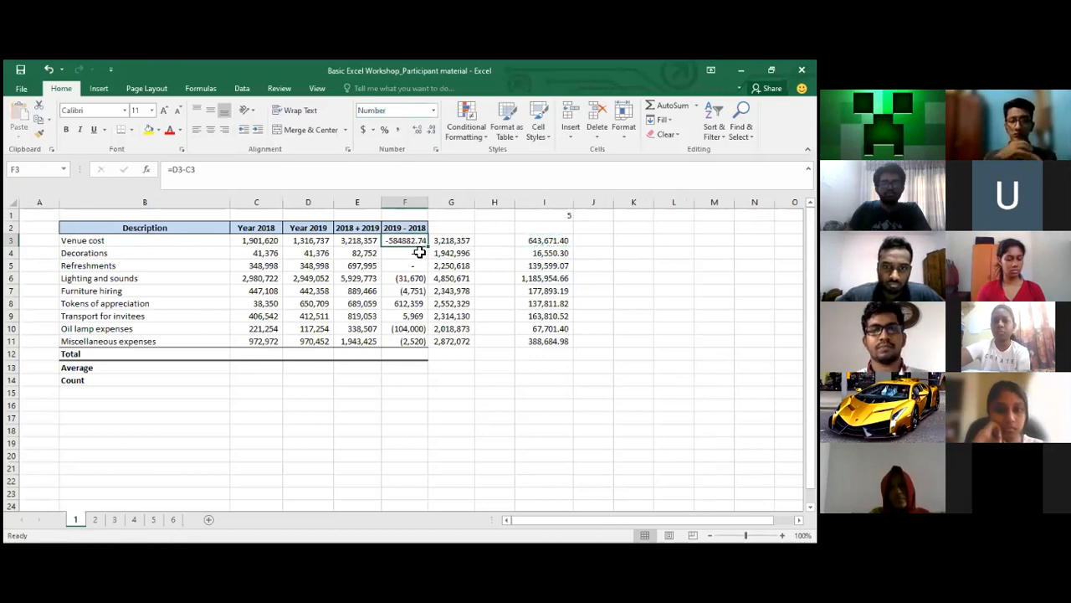
left_click(559, 243)
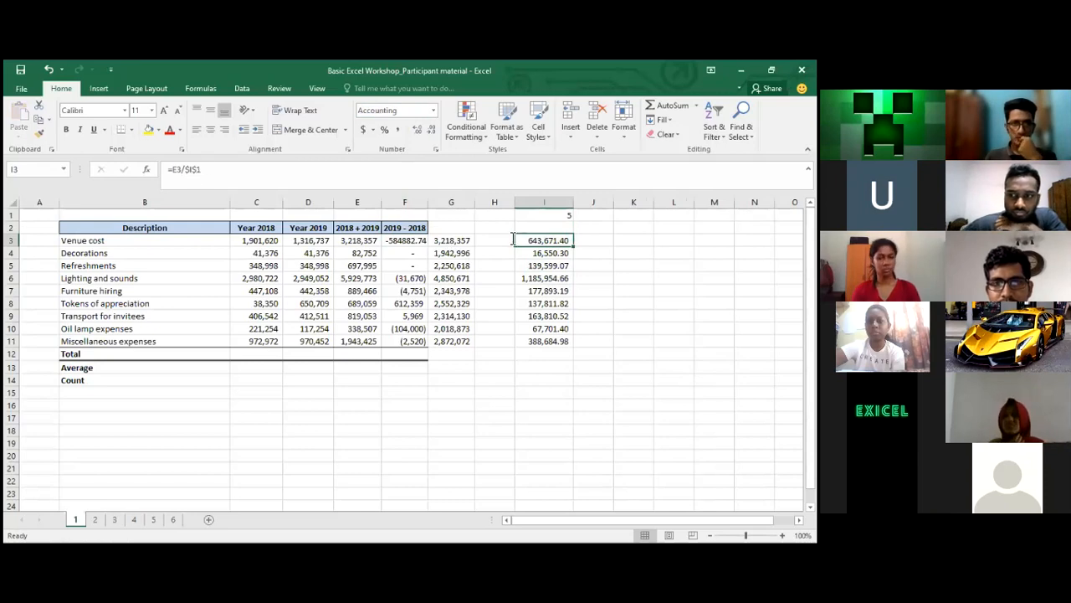
left_click(195, 171)
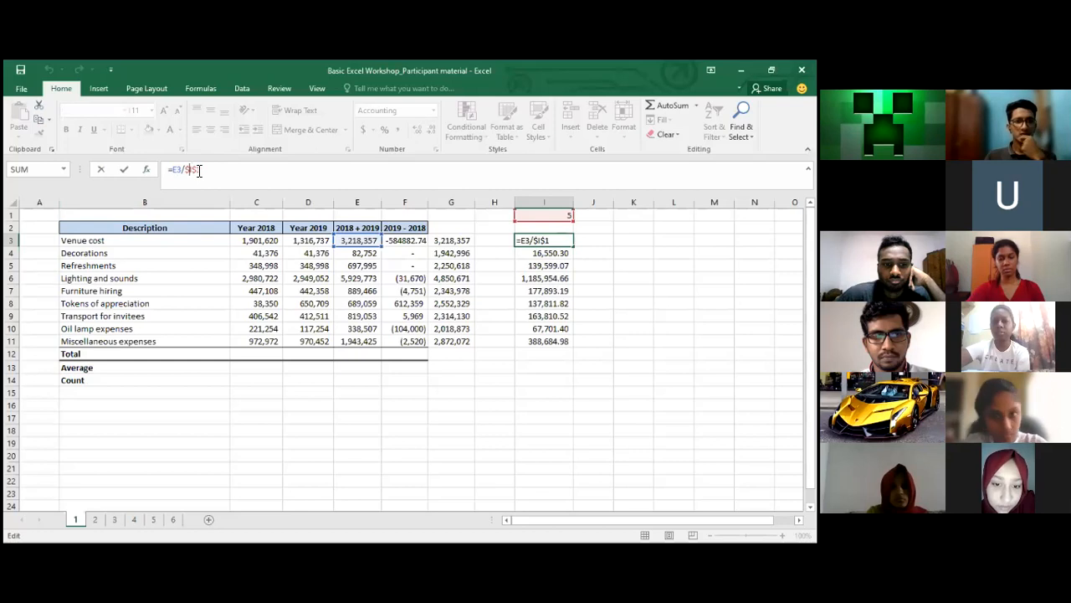
key("Return")
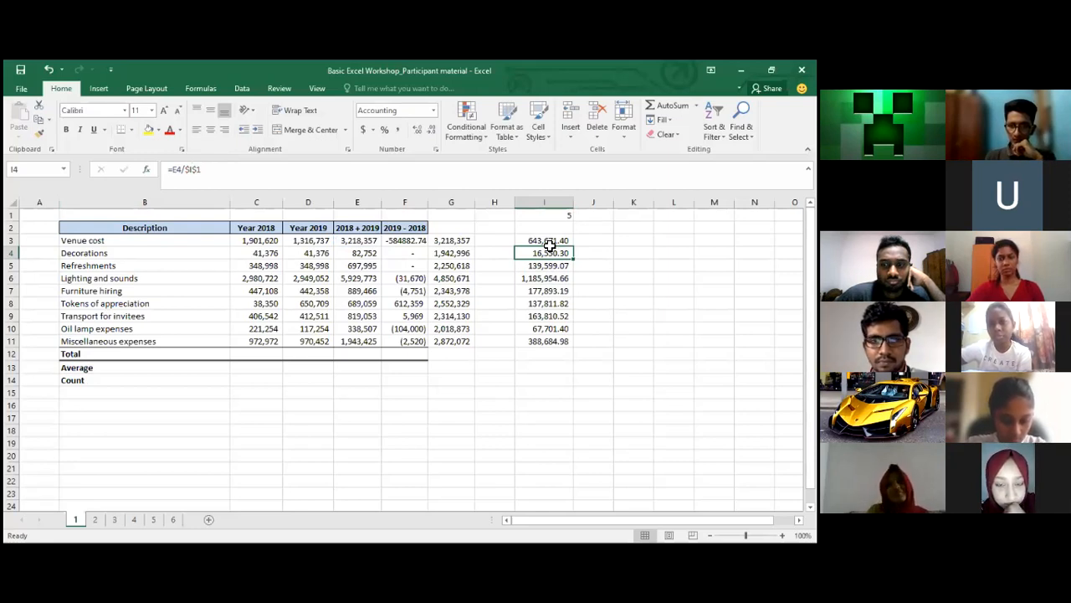
Enter =SUM(C3:C11) in C12 for the 2018 total of 7,358,941
left_click(540, 241)
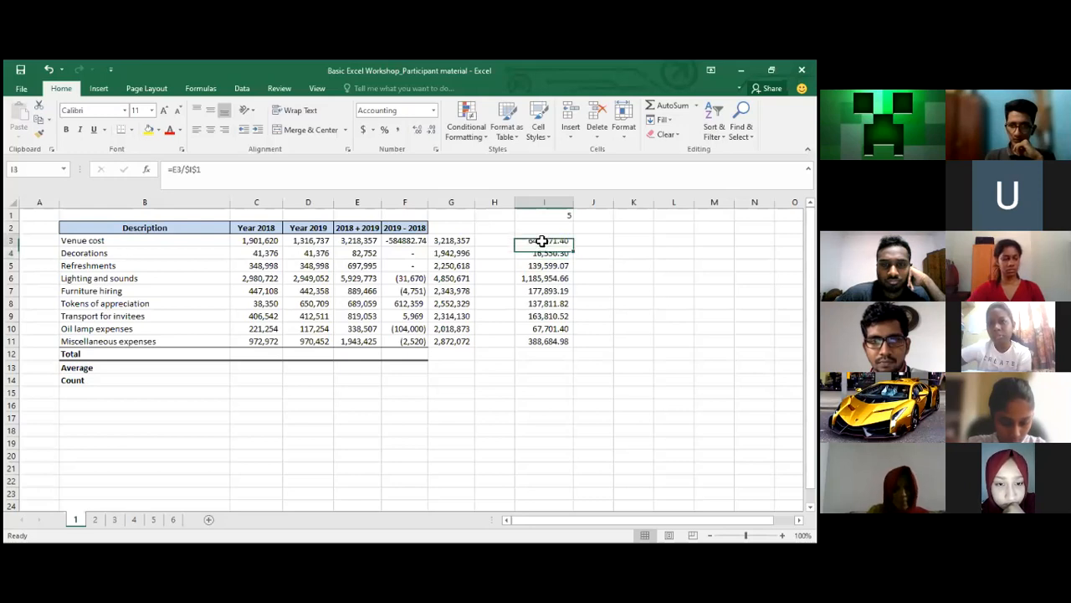
left_click(318, 338)
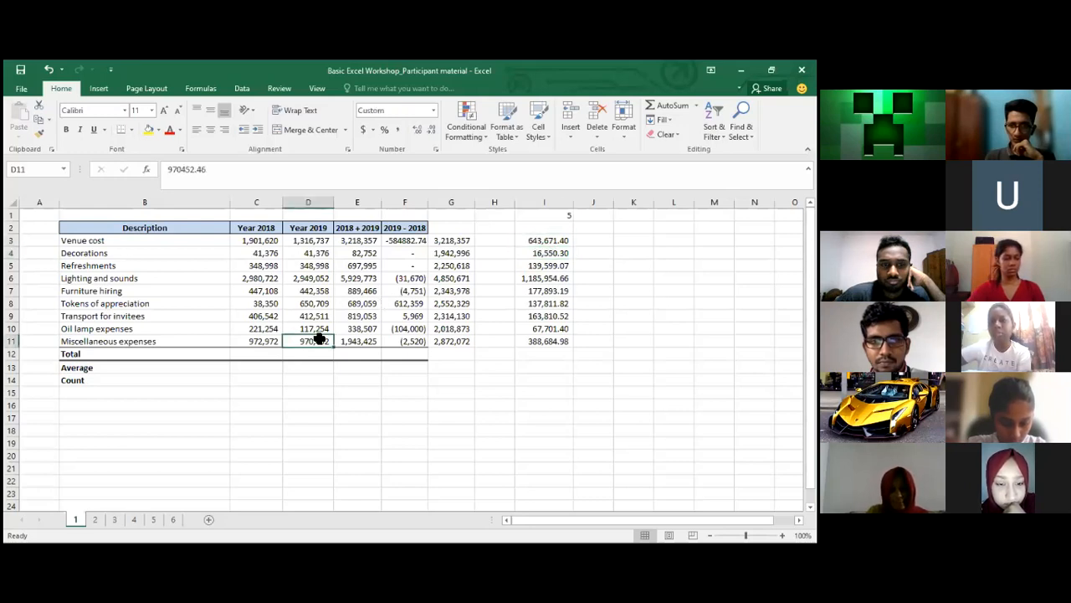
key("Down")
key("Up")
key("Up")
key("Up")
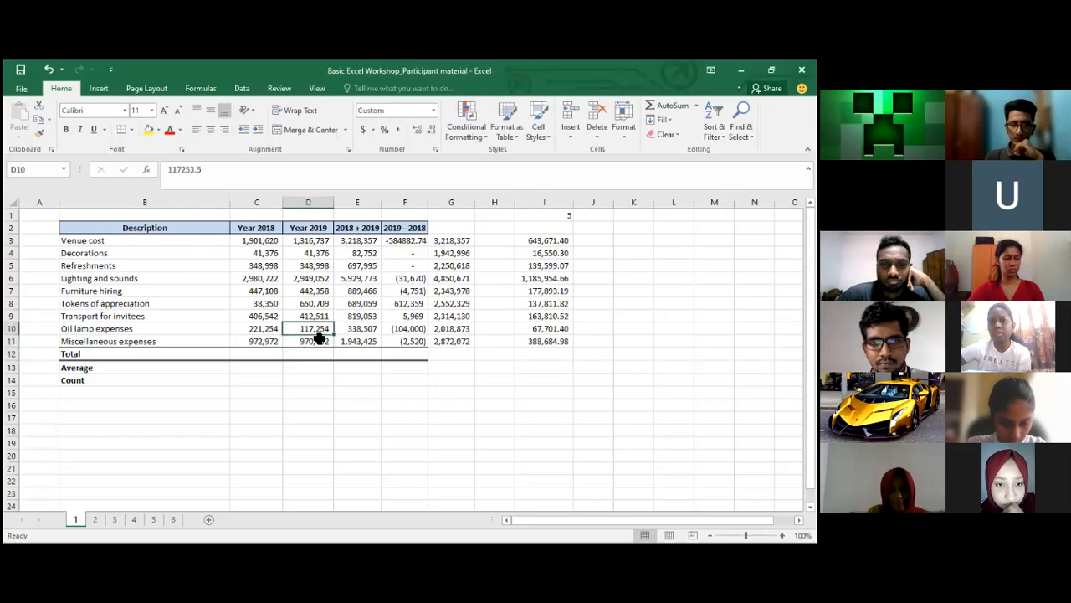
key("Right")
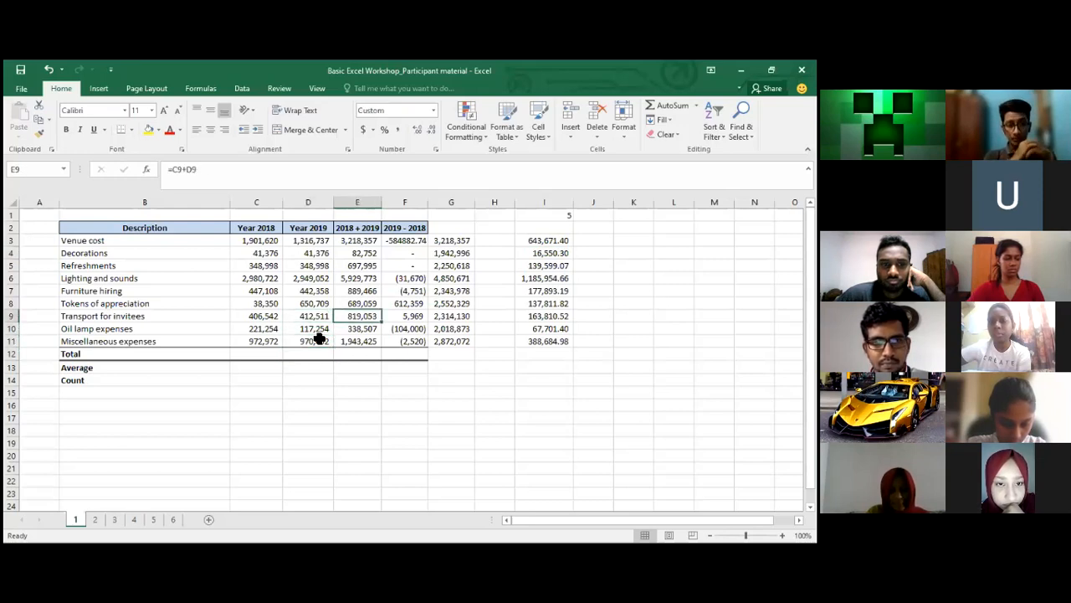
key("Right")
key("Down")
key("Down")
key("Down")
key("Left")
key("Left")
key("Left")
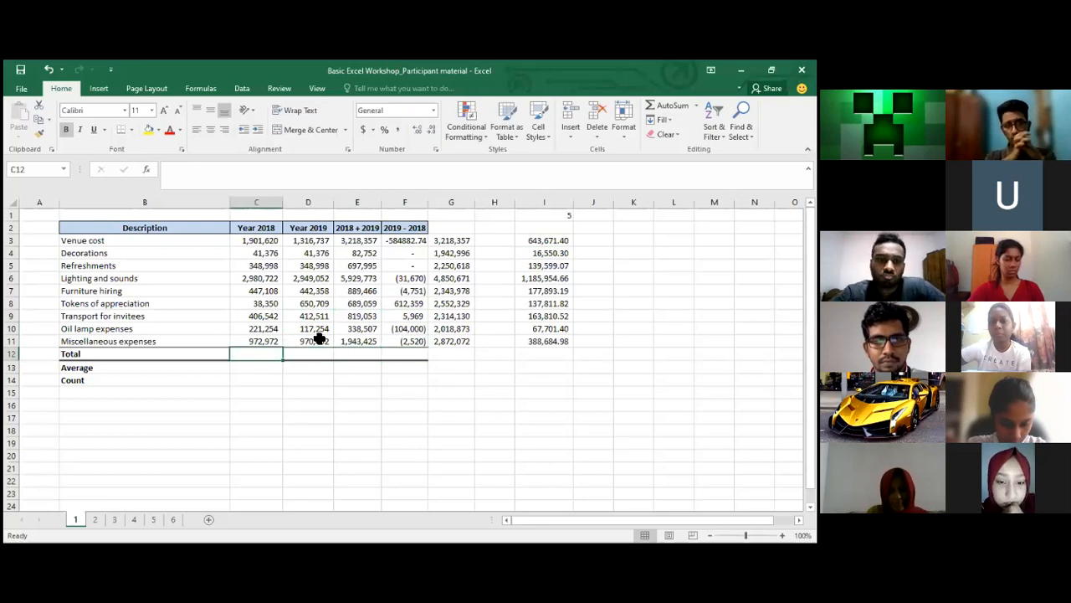
key("Left")
key("Left")
key("Right")
key("Right")
key("Right")
key("Left")
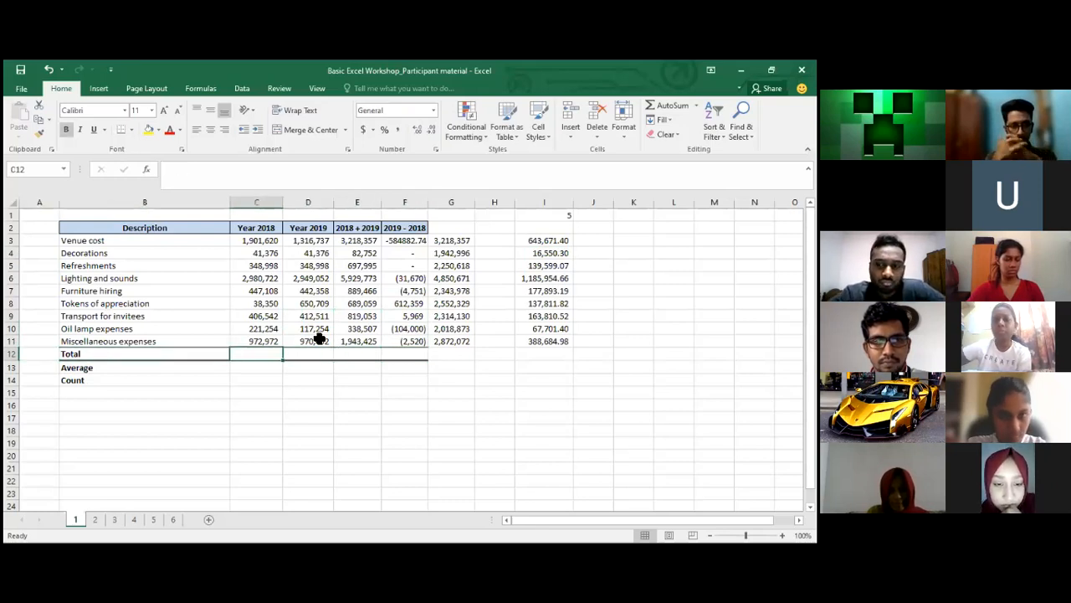
key("Up")
type("z")
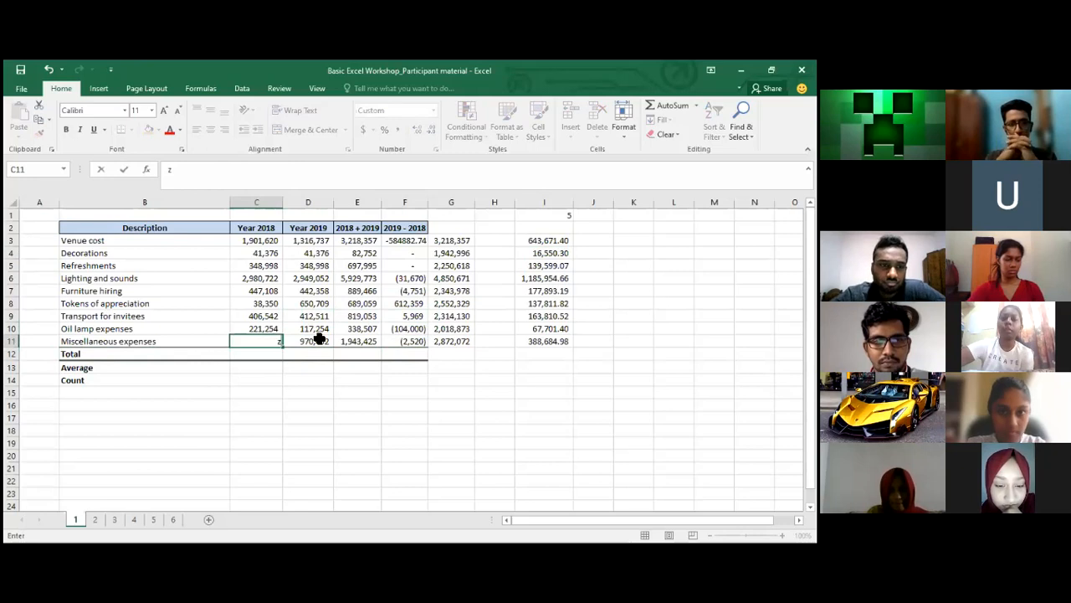
key("Escape")
key("shift+Up")
key("shift+Up")
key("shift+Up")
key("shift+Up")
key("shift+Up")
key("shift+Up")
key("shift+Up")
key("shift+Up")
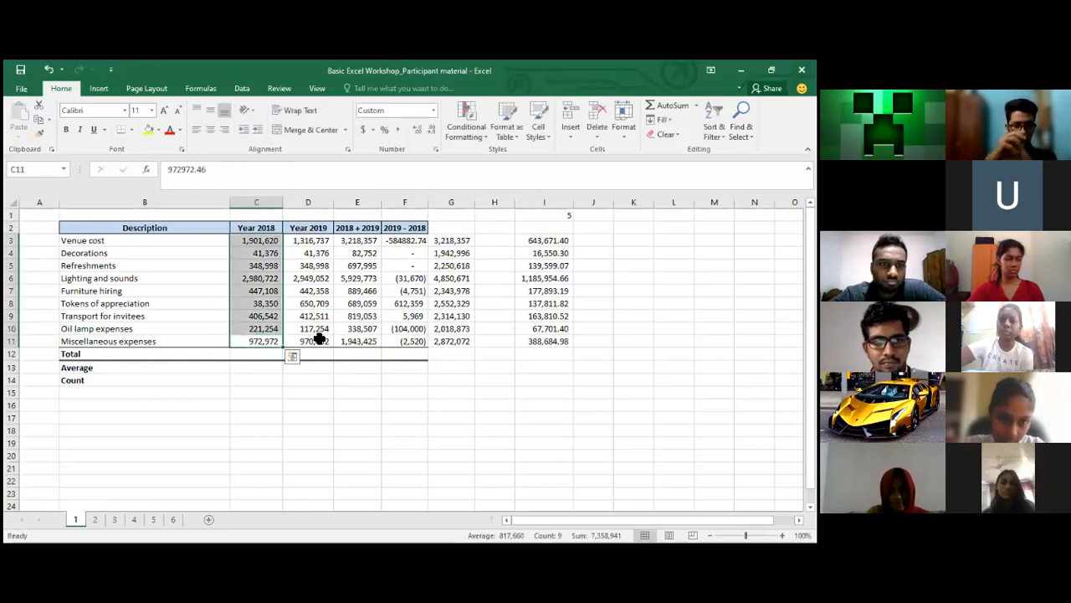
key("Down")
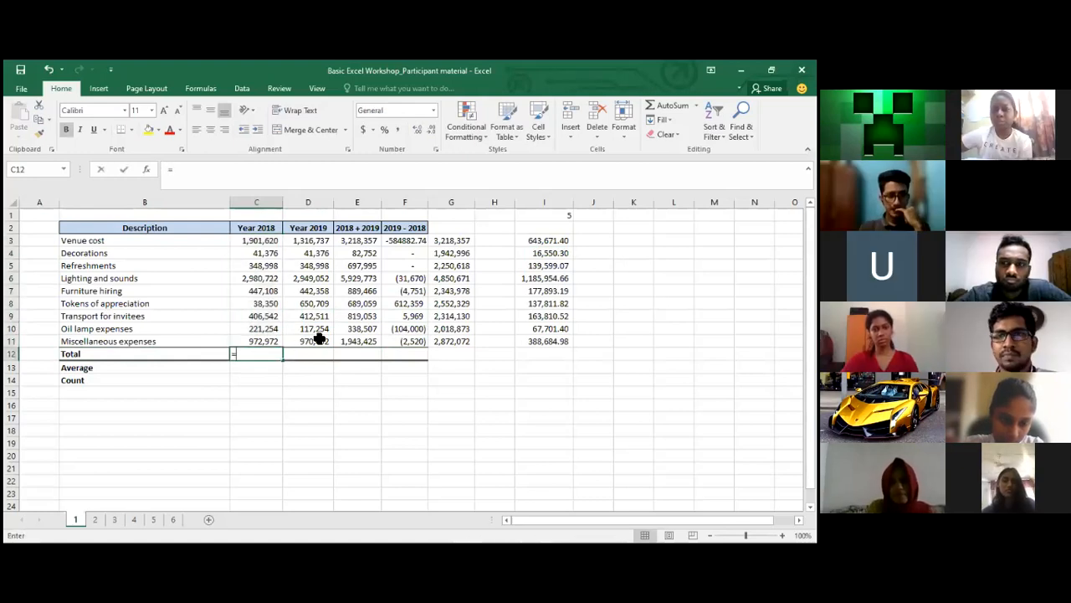
type("=")
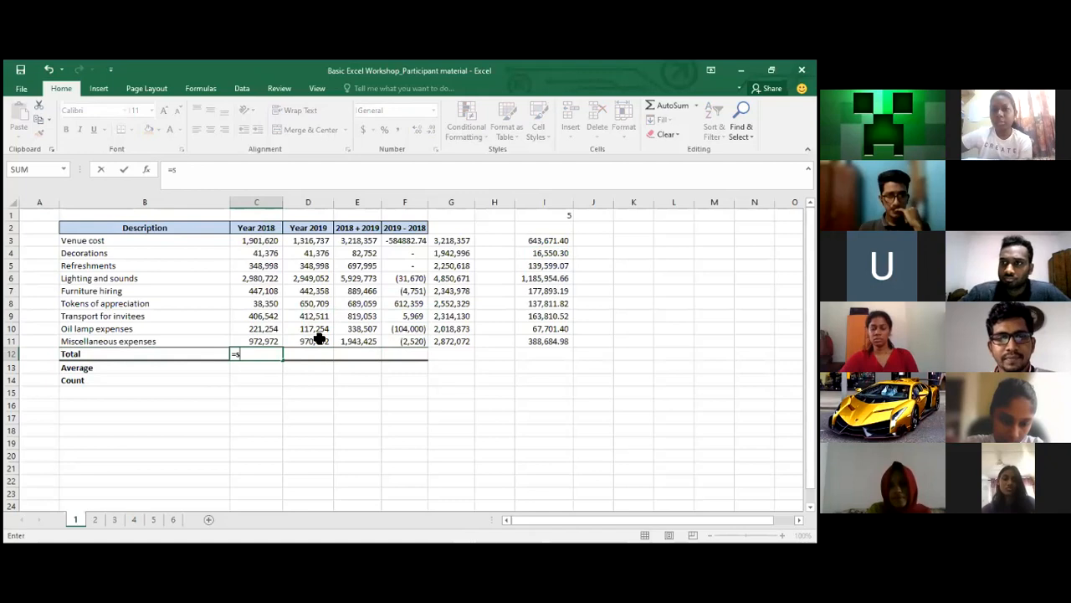
type("sum(")
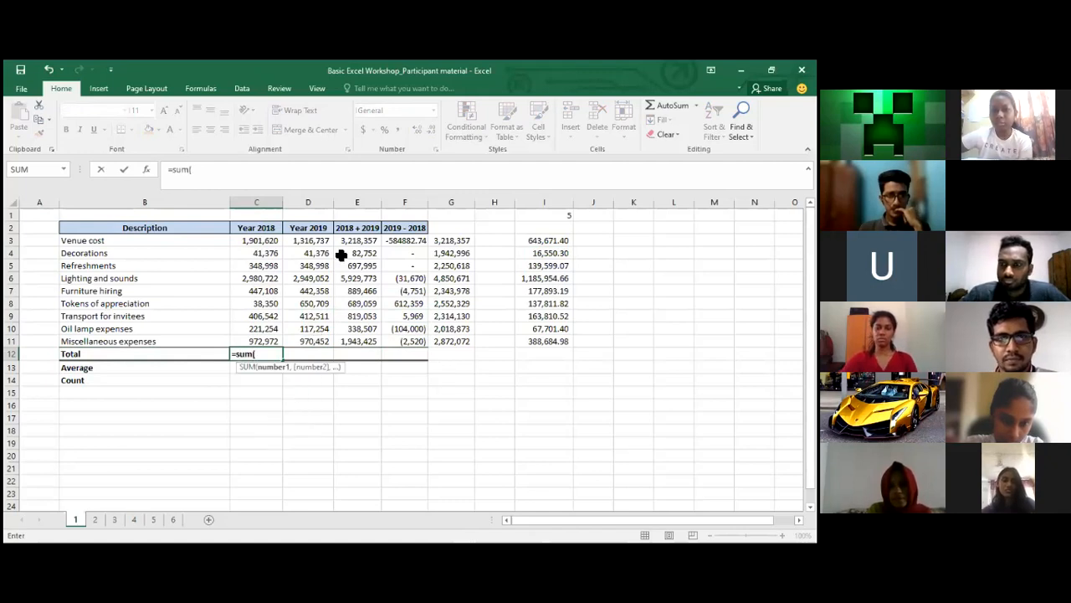
left_click(277, 243)
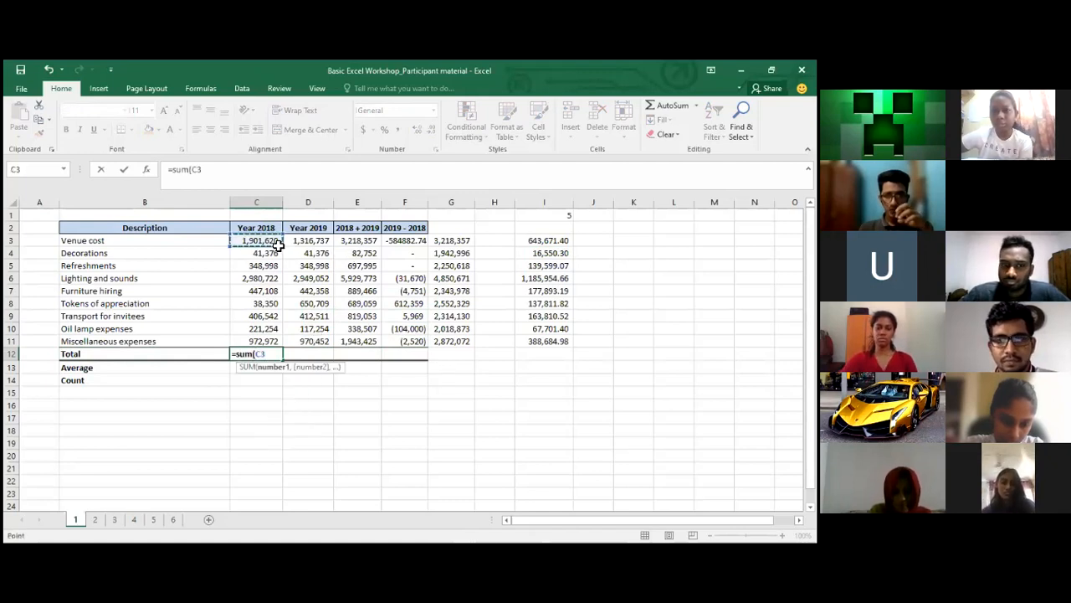
key("ctrl+shift+Down")
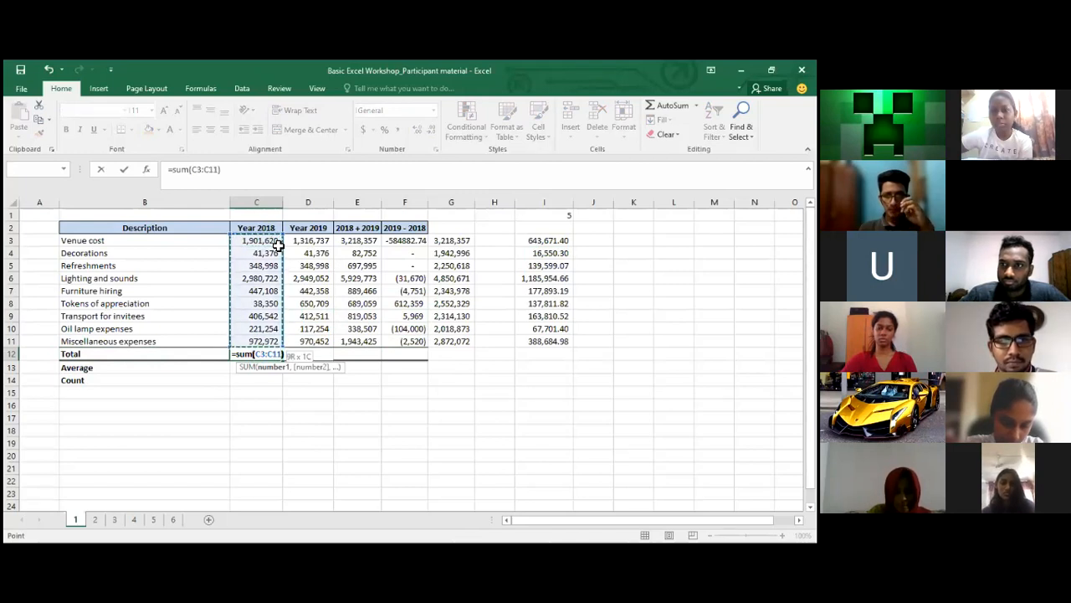
key("Return")
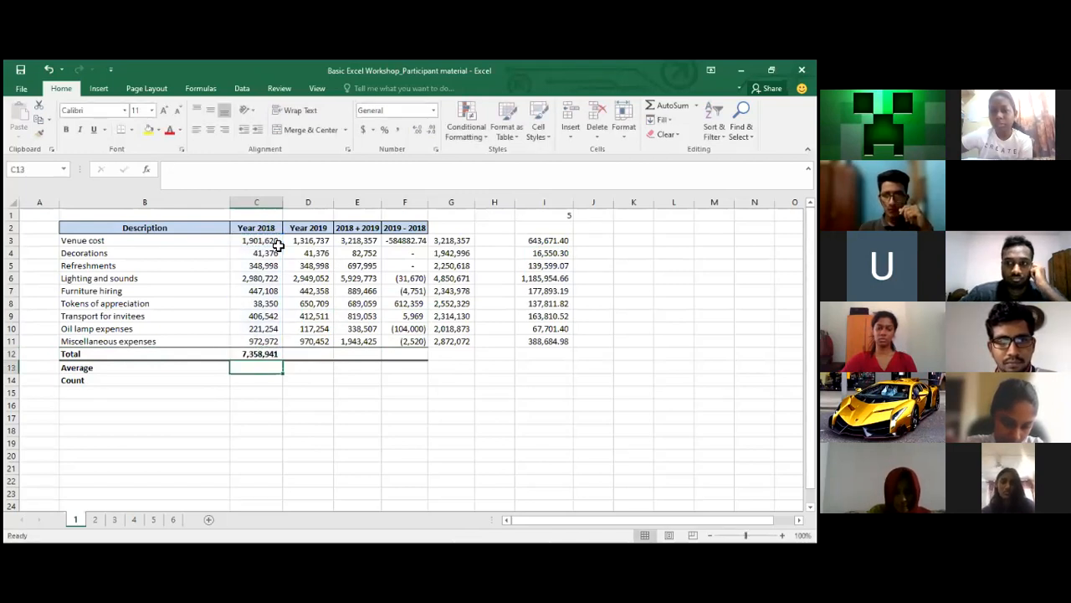
Enter =SUM(D3:D11) in D12 for the 2019 total of 7,249,445
type("0")
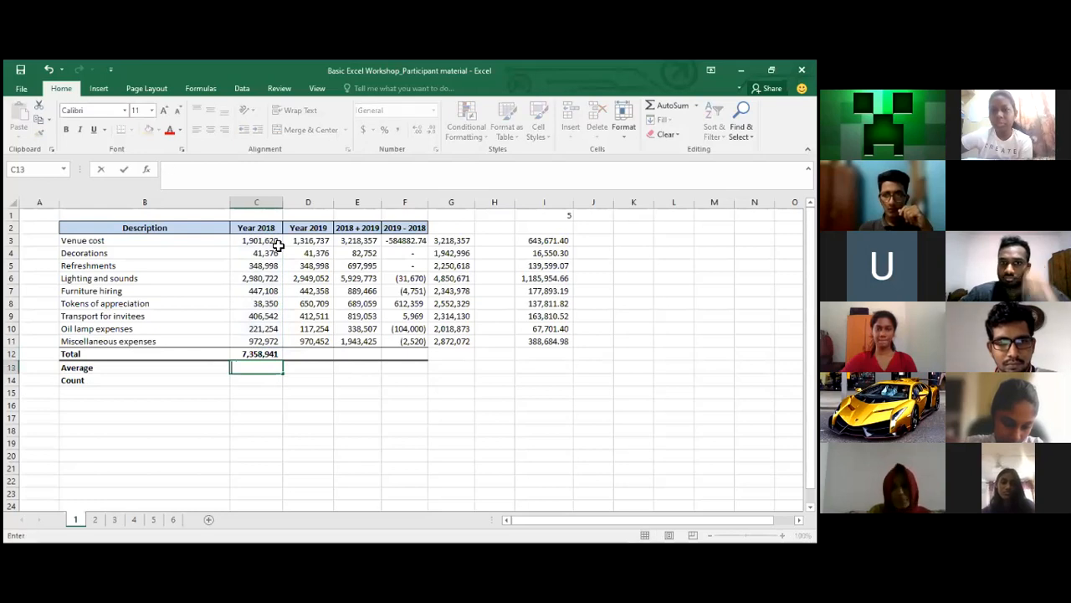
key("Escape")
key("Up")
key("Right")
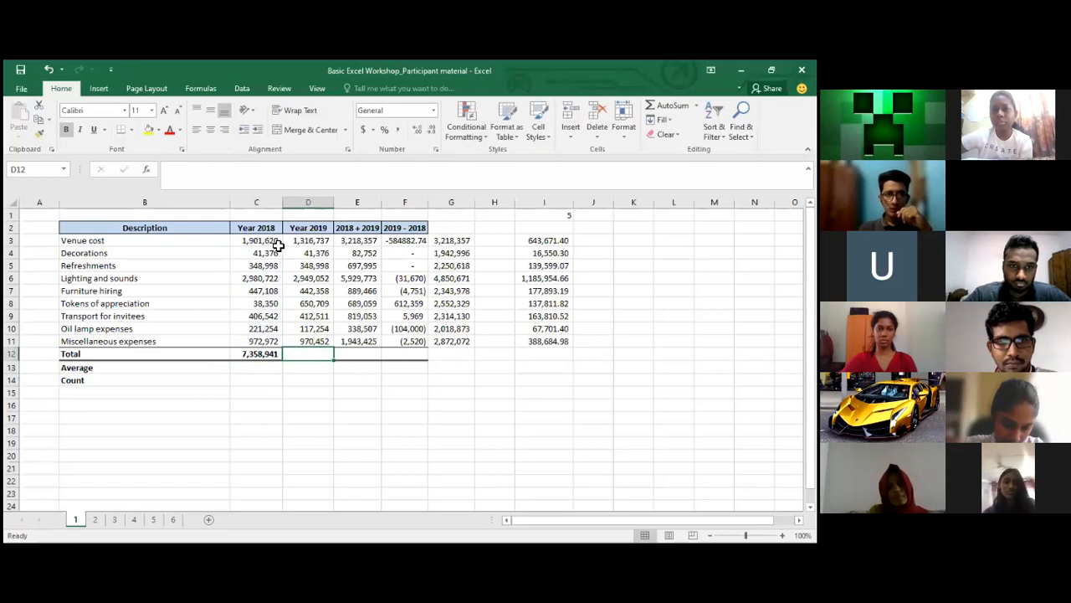
type("=sum(")
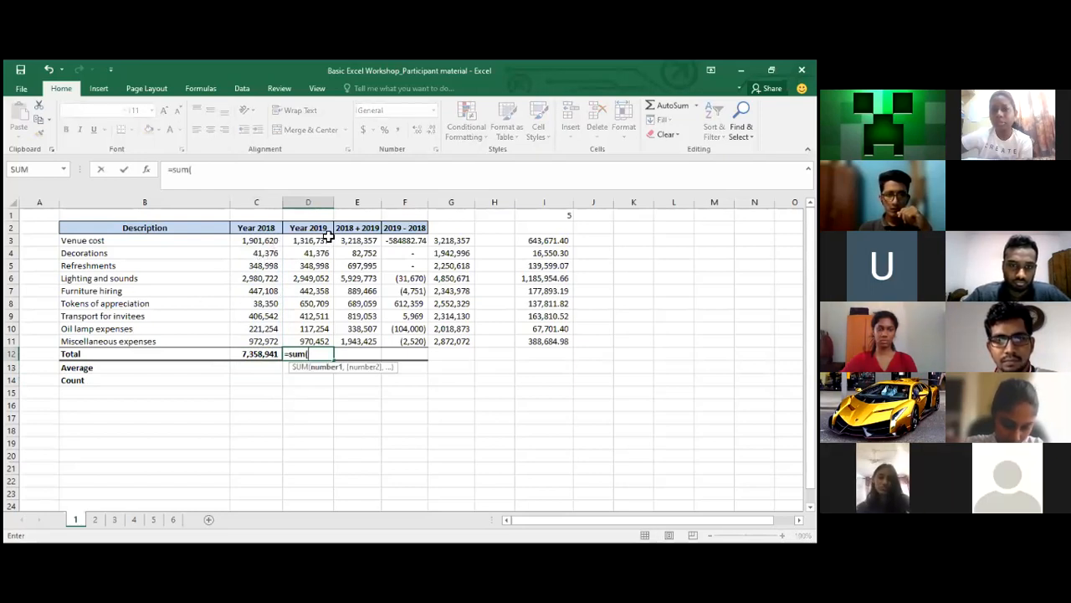
left_click(331, 241)
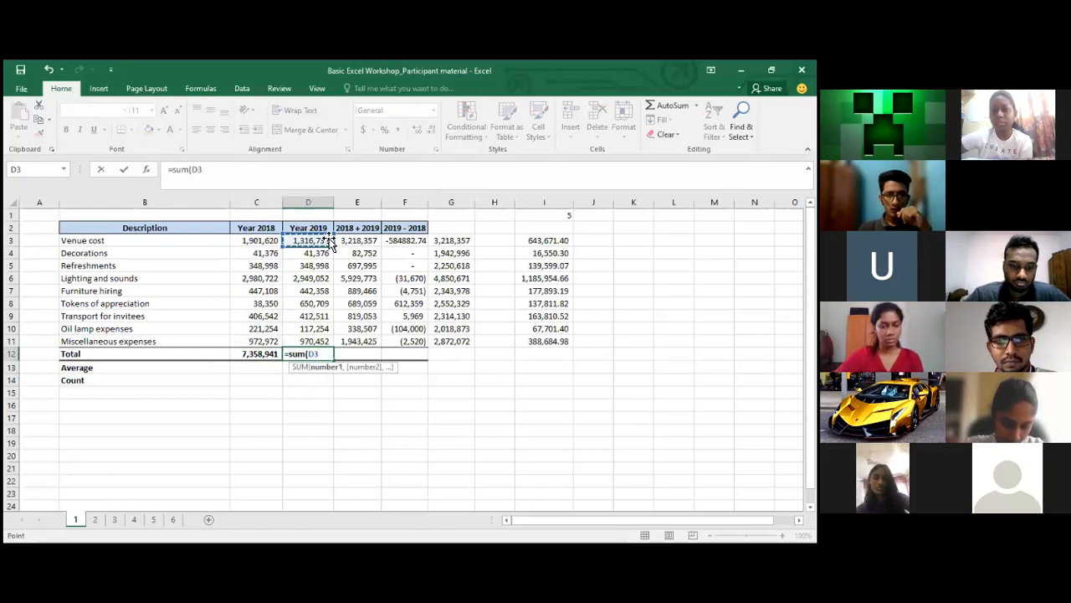
left_click_drag(331, 241, 331, 341)
key("ctrl+Return")
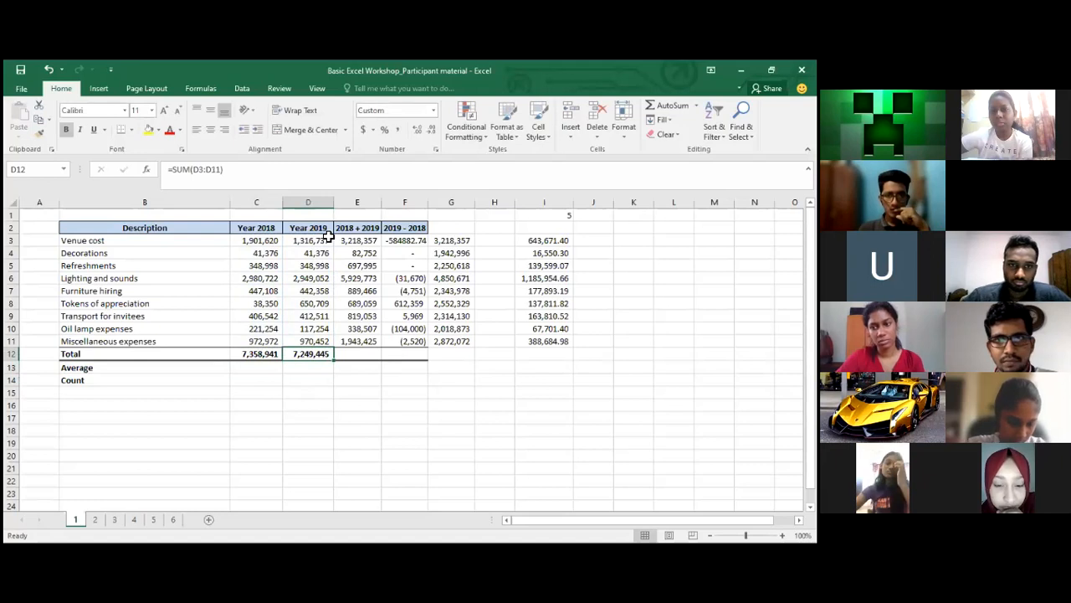
Copy the sum formula into E12:F12, giving 14,608,387 and (109,496)
key("ctrl+c")
key("Right")
key("shift+Right")
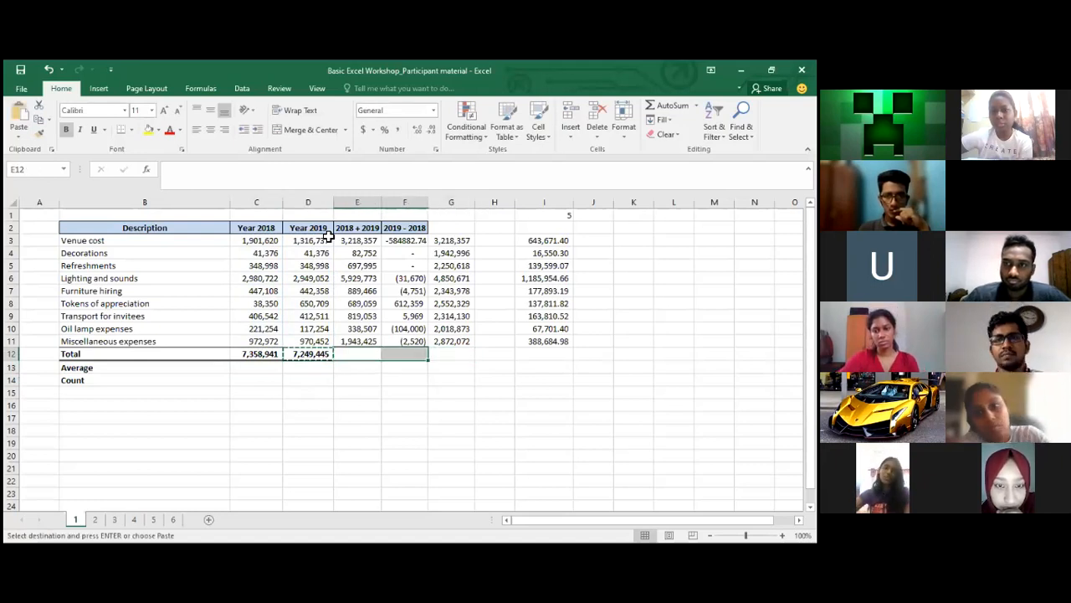
key("ctrl+v")
key("shift+Left")
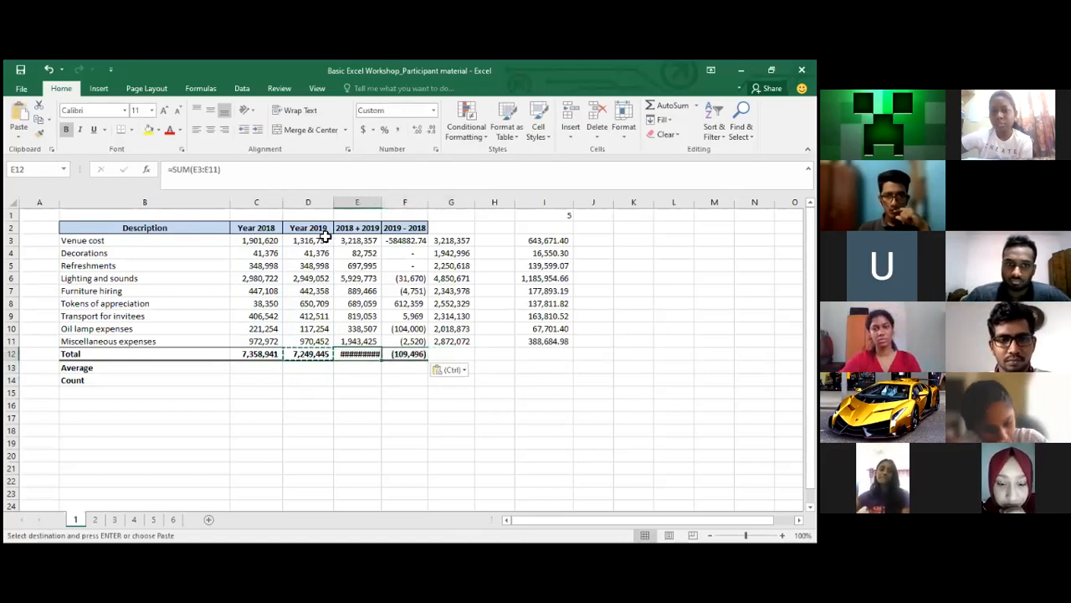
left_click(205, 176)
key("Return")
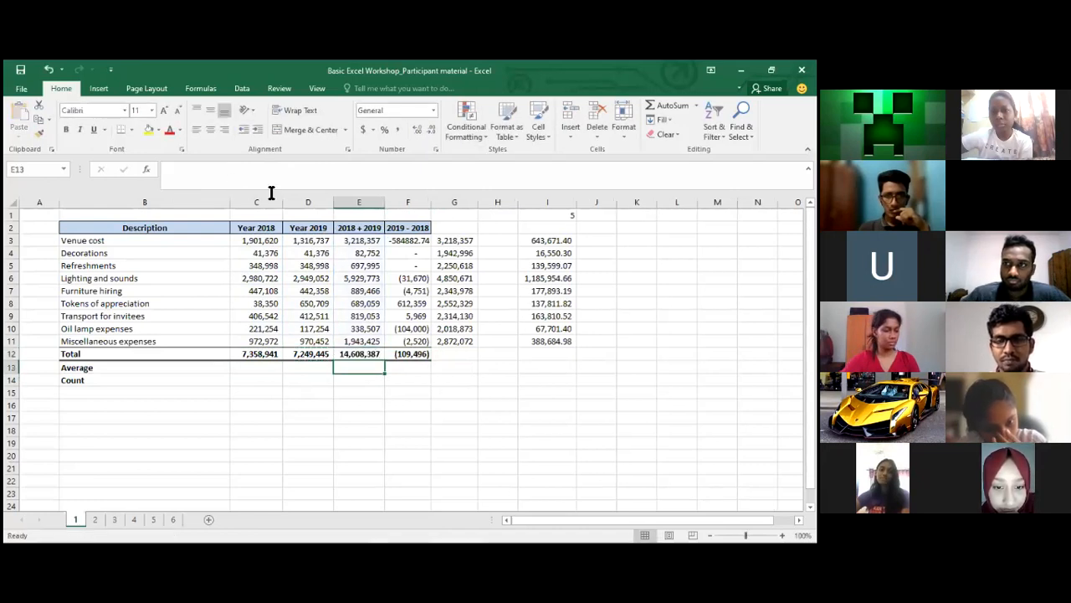
left_click(345, 352)
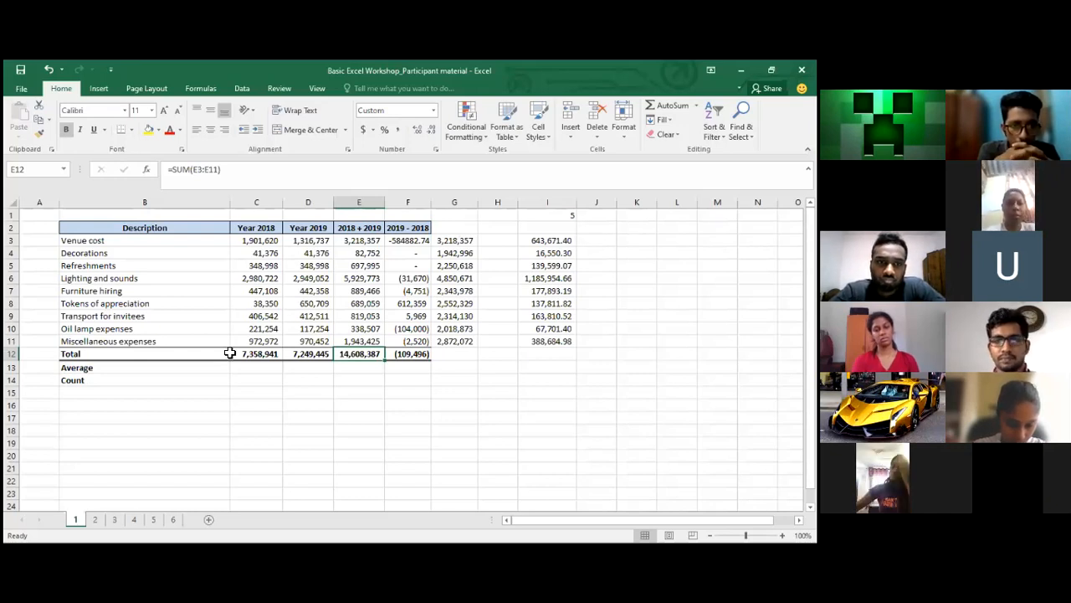
left_click(460, 240)
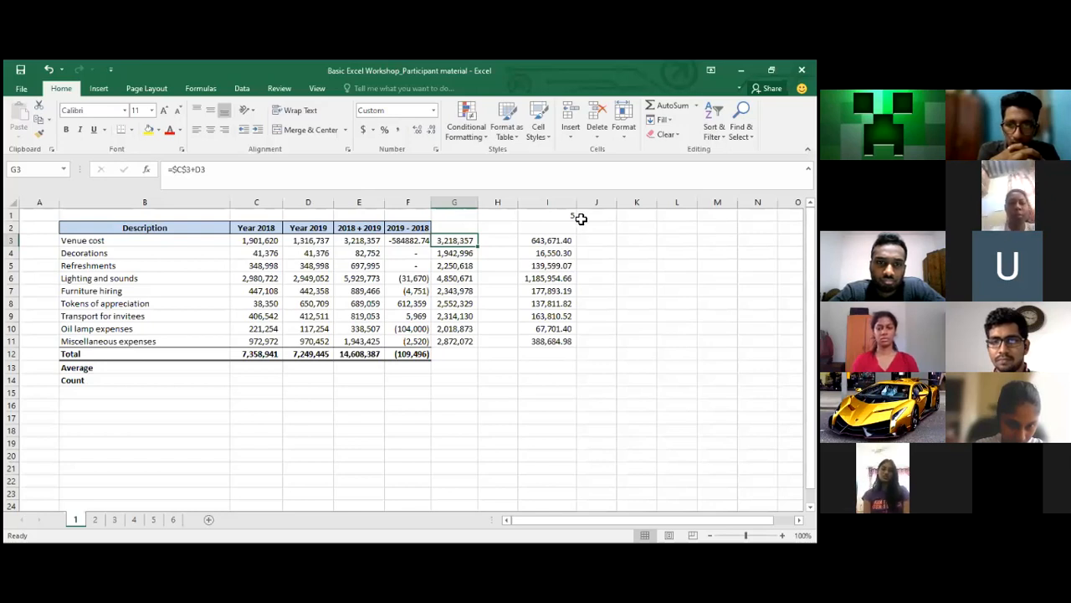
key("alt+Tab")
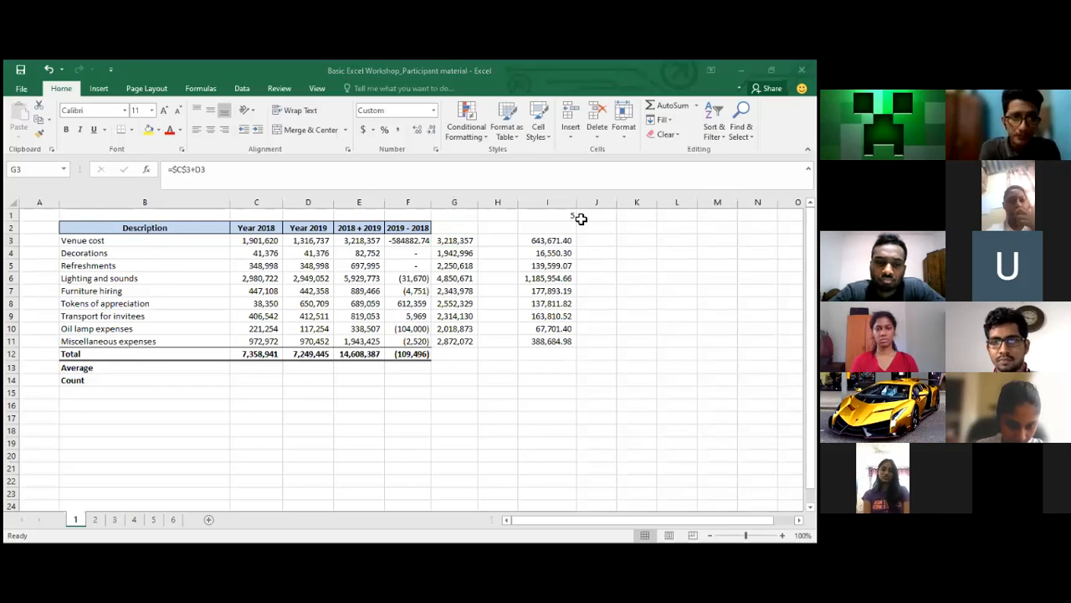
left_click(462, 241)
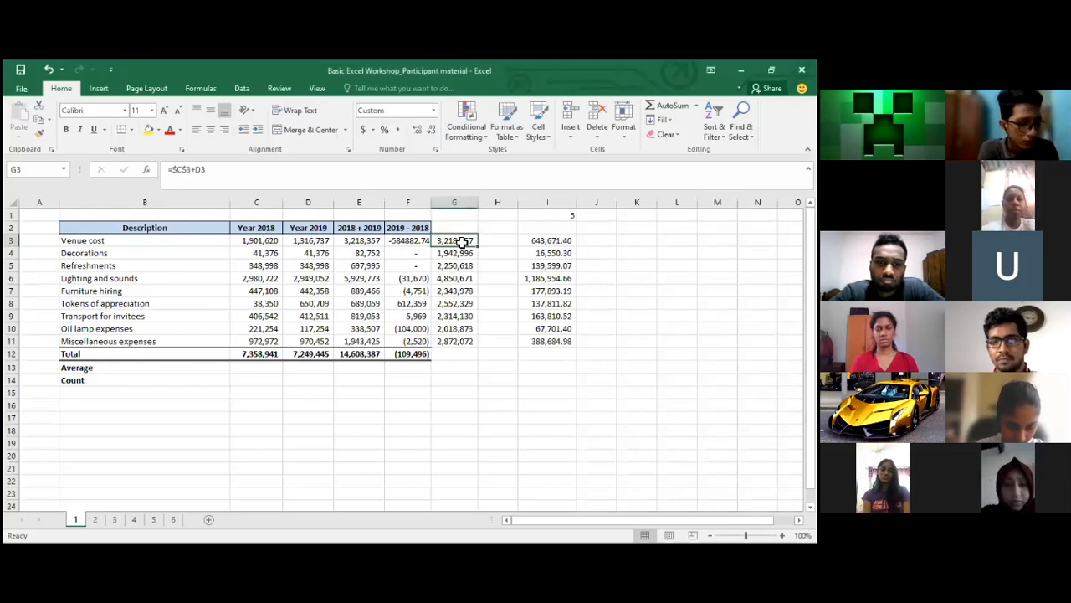
left_click(560, 242)
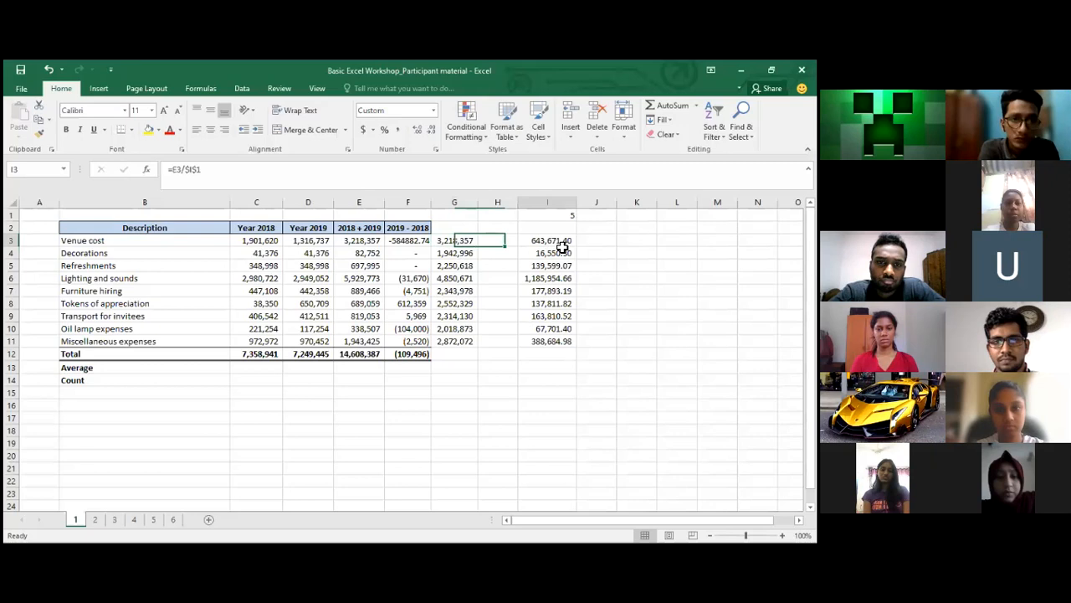
key("Left")
key("Left")
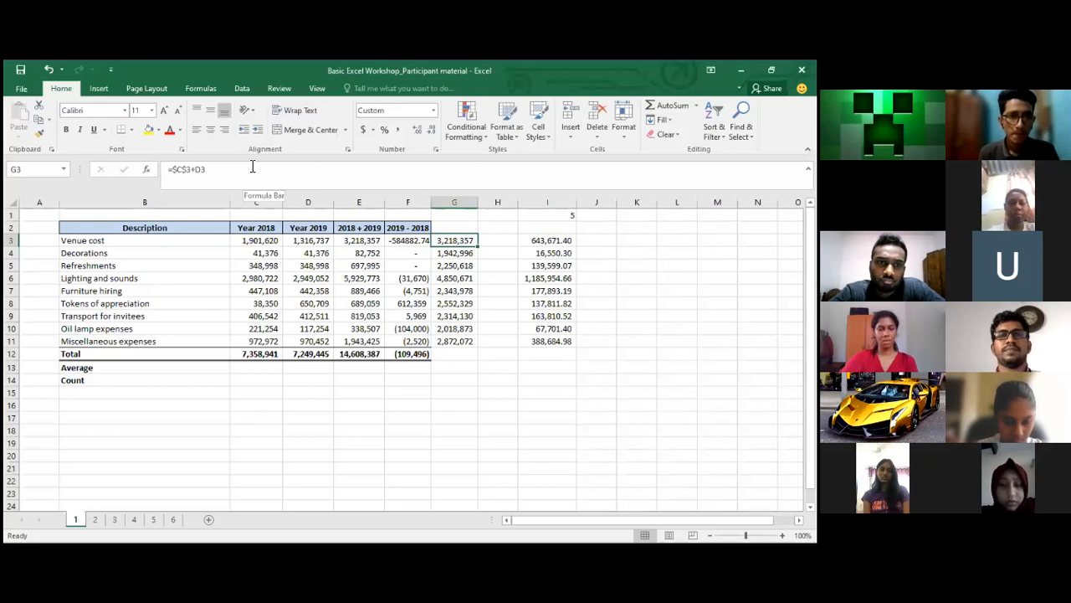
left_click(260, 242)
key("Right")
key("Down")
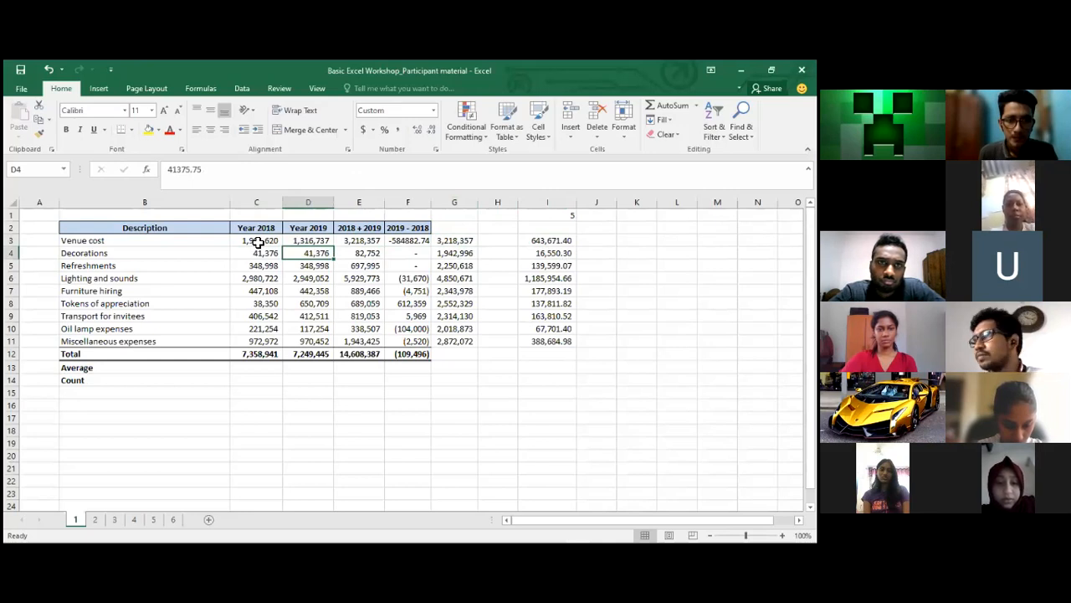
key("Down")
key("Down")
key("Down")
key("Down")
key("Down")
key("Down")
key("Down")
key("Up")
key("Up")
key("Up")
key("Up")
key("Up")
key("Up")
key("Up")
key("Up")
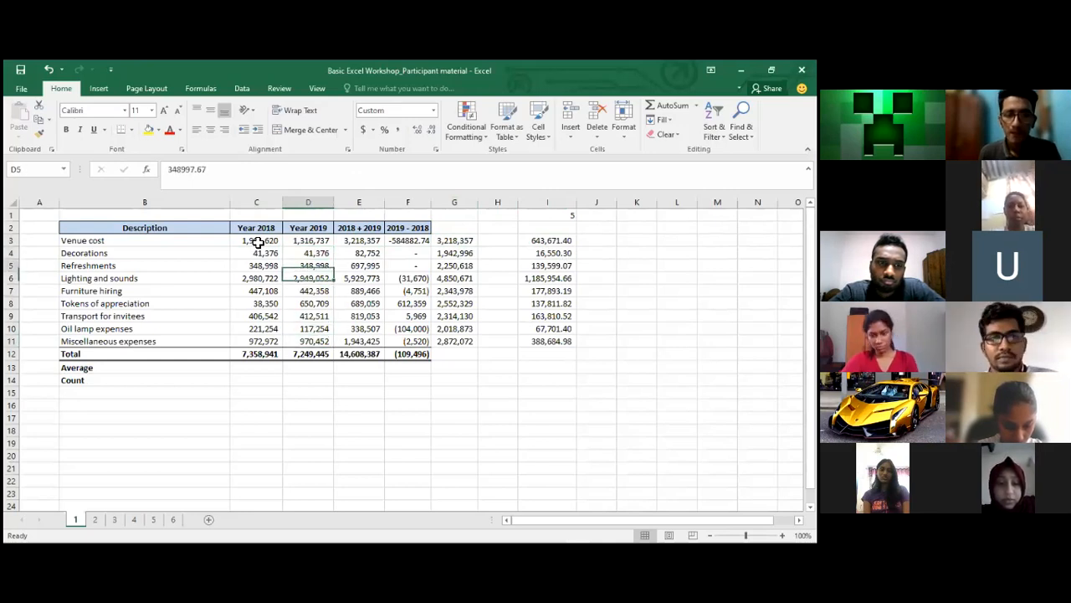
key("Right")
key("Right")
key("Right")
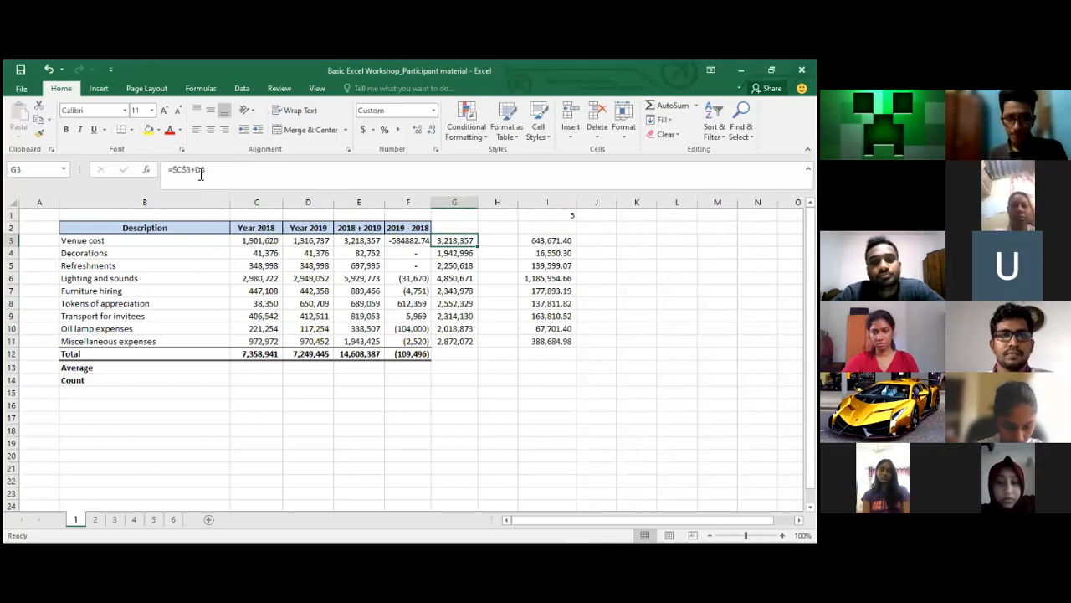
left_click(201, 174)
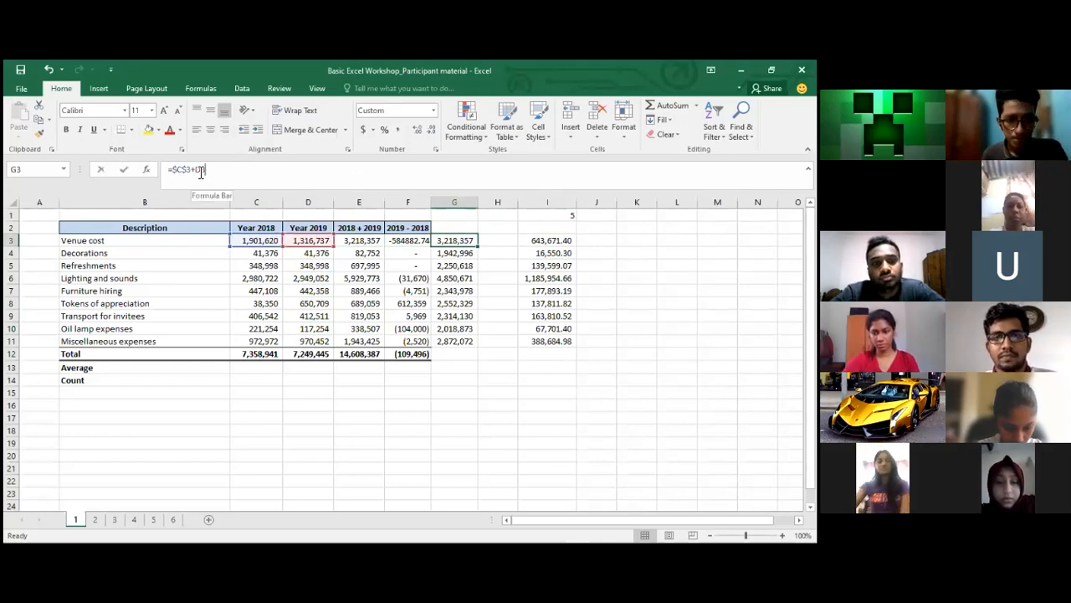
key("Return")
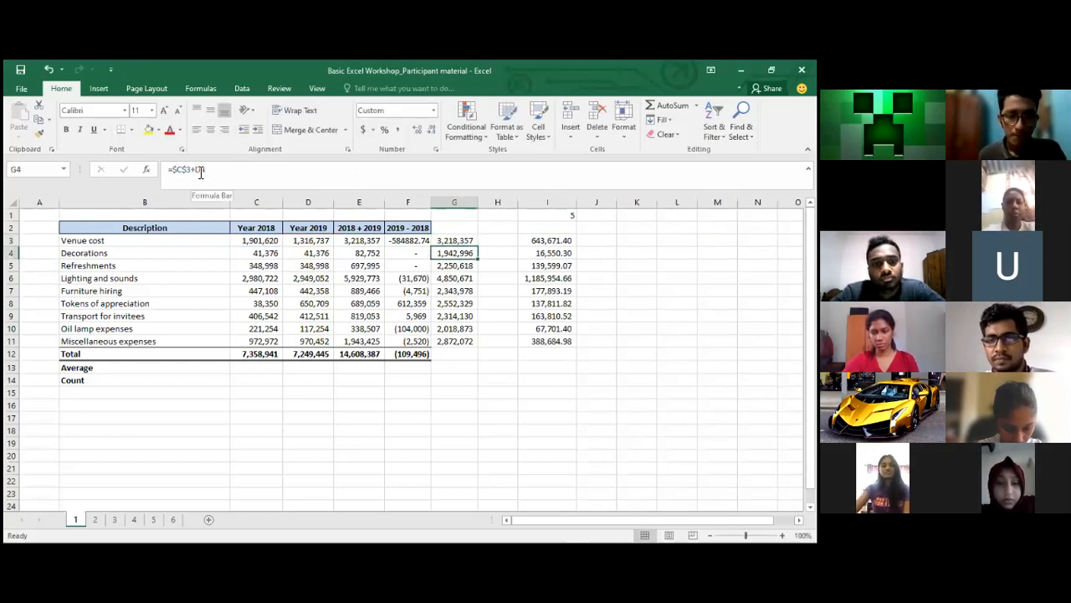
left_click(201, 171)
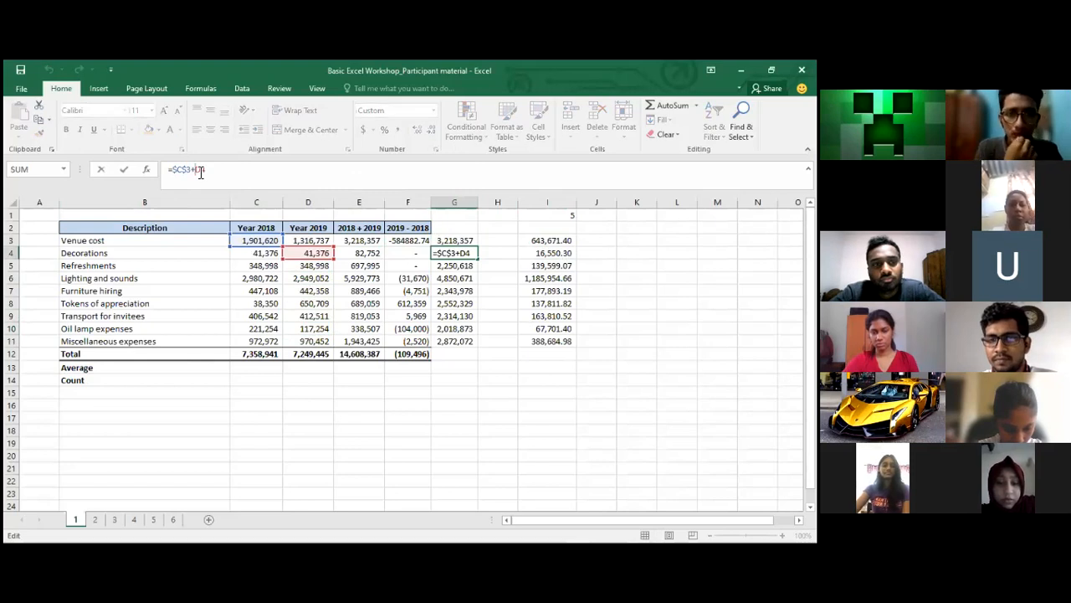
key("Return")
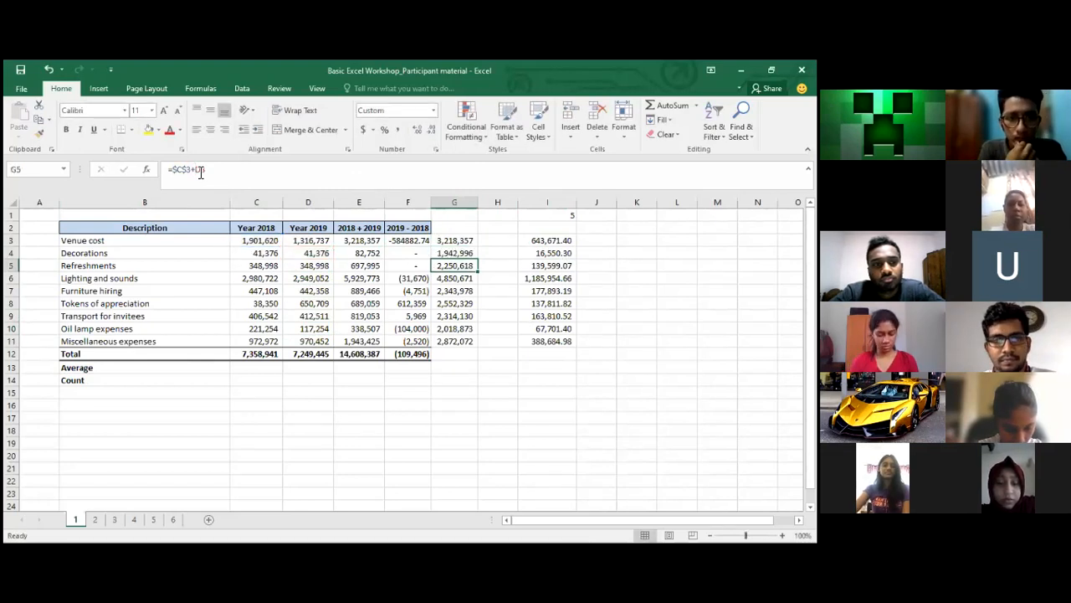
left_click(201, 171)
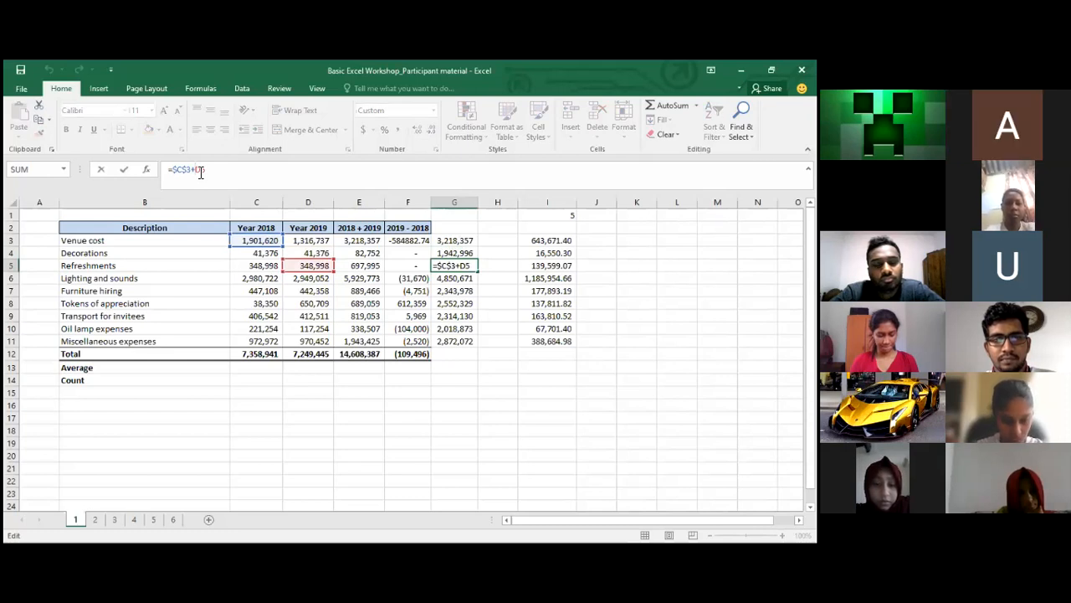
key("Return")
key("Up")
key("Up")
key("Up")
key("Down")
key("Down")
key("Up")
key("Up")
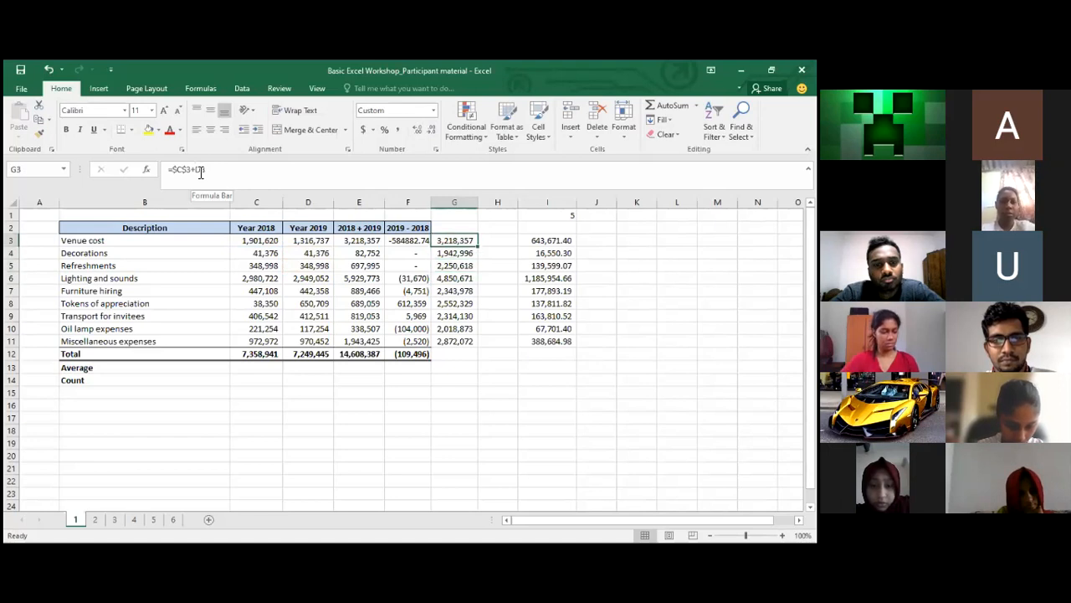
left_click(258, 242)
left_click(460, 241)
key("Down")
key("Down")
key("Down")
key("Down")
key("Down")
key("Down")
key("Down")
key("Down")
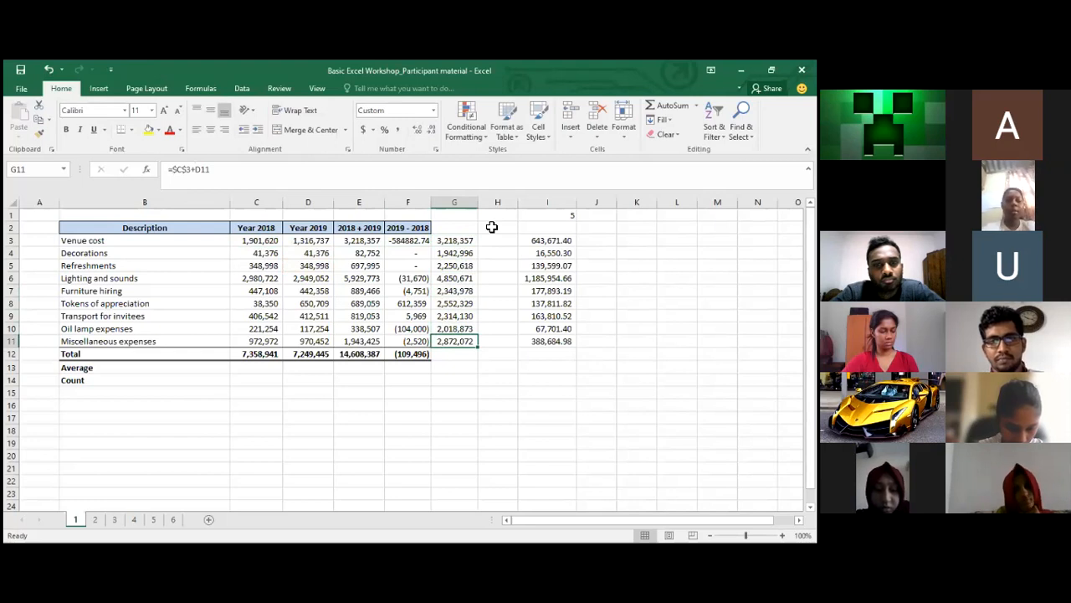
key("alt+Tab")
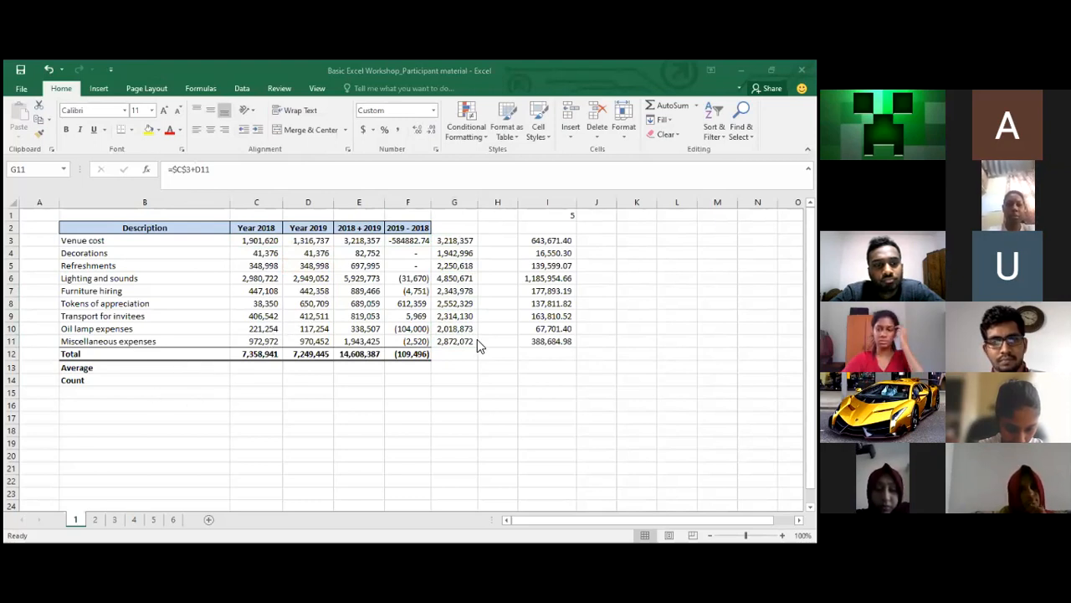
left_click(548, 356)
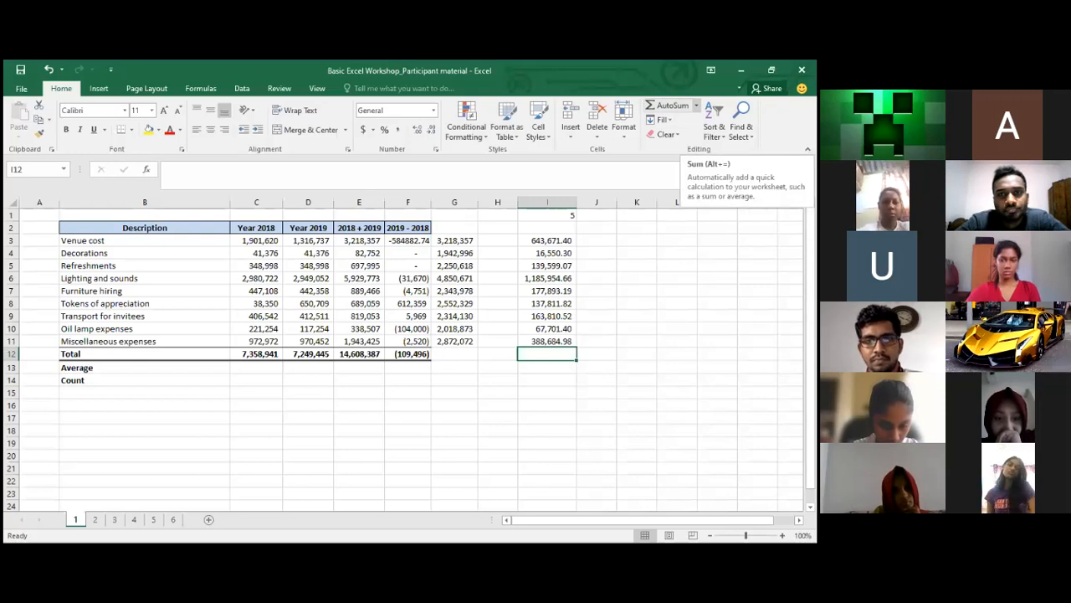
AutoSum I3:I11 into I12 for 2,921,677.34 and make the total bold
left_click(667, 106)
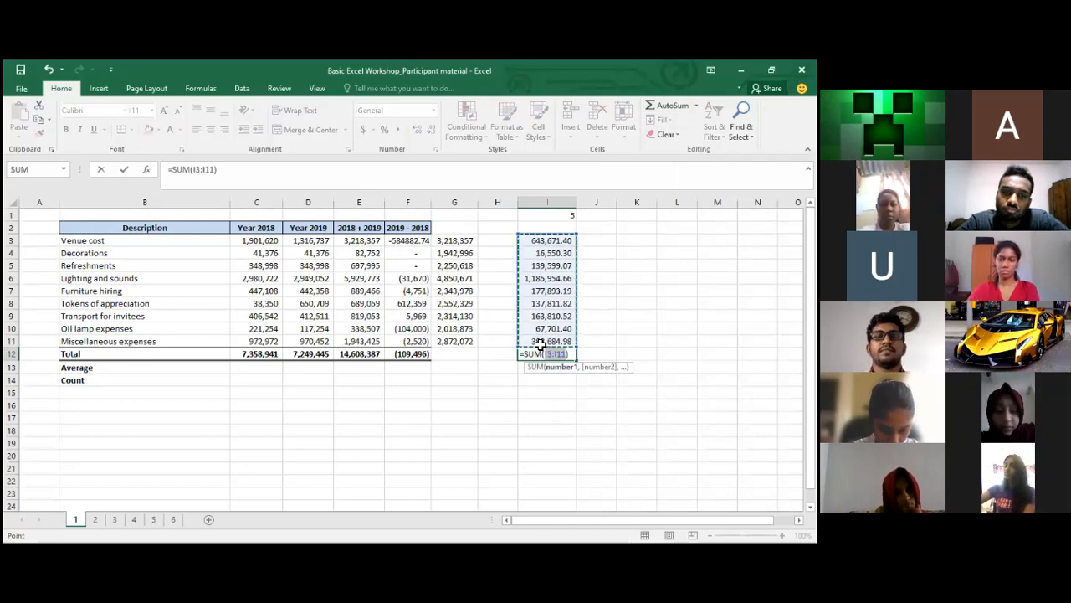
key("Return")
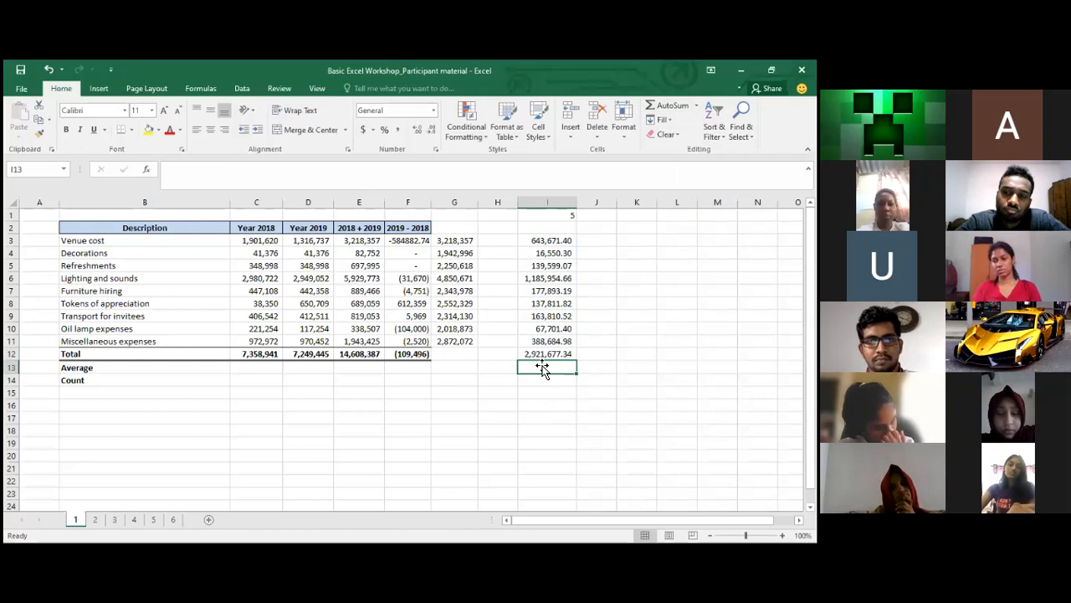
left_click(539, 356)
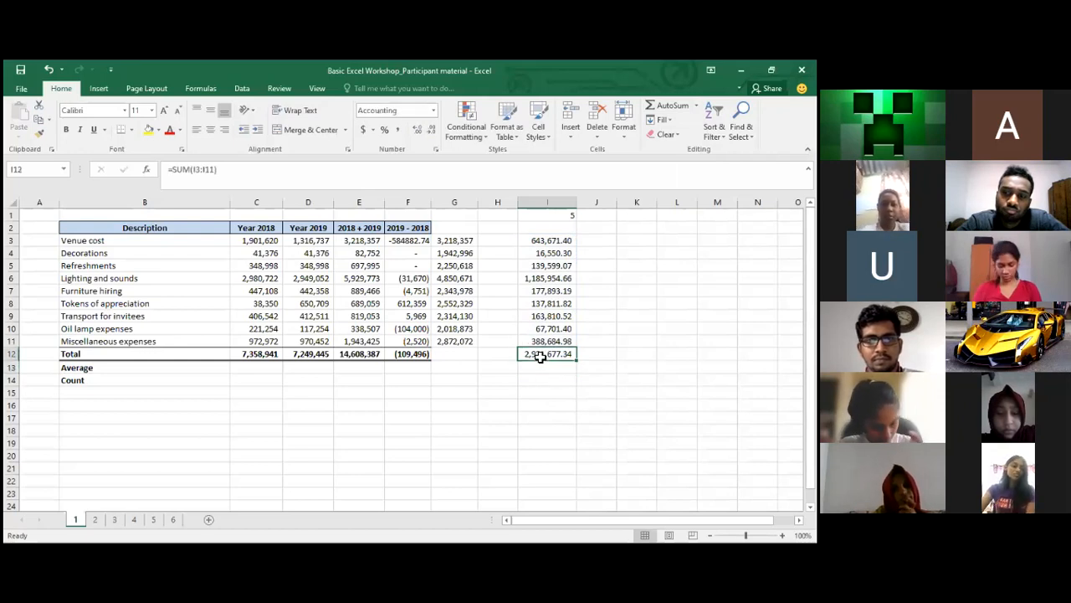
key("ctrl+b")
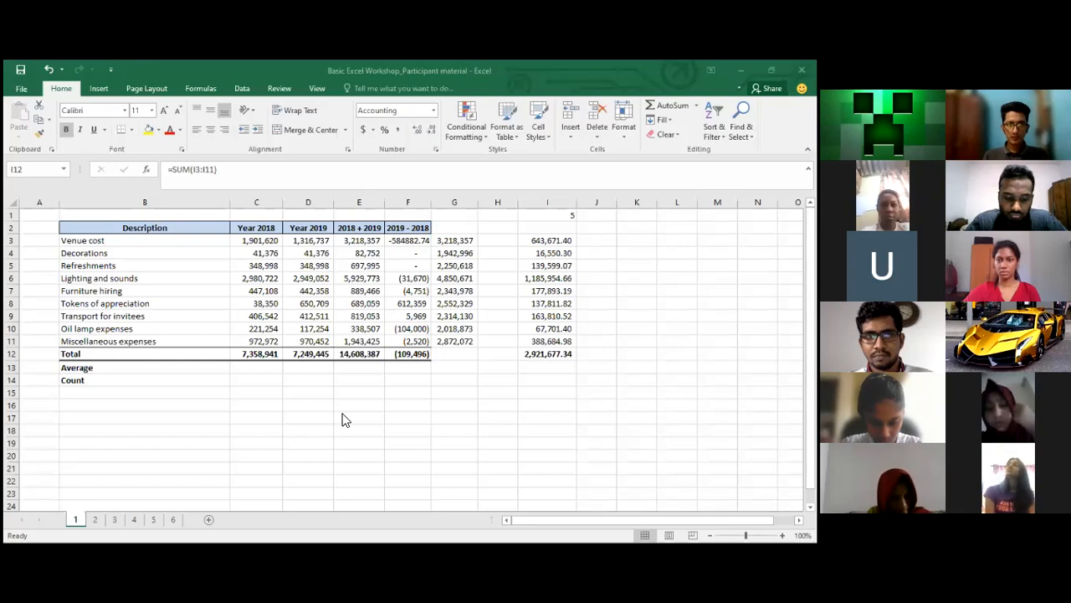
left_click(474, 256)
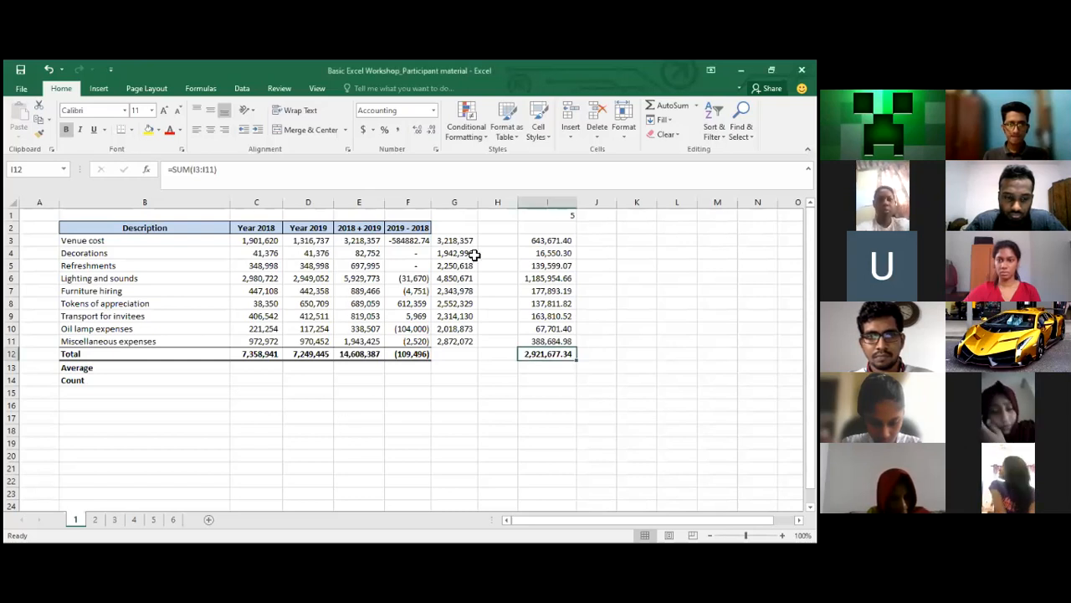
left_click(316, 291)
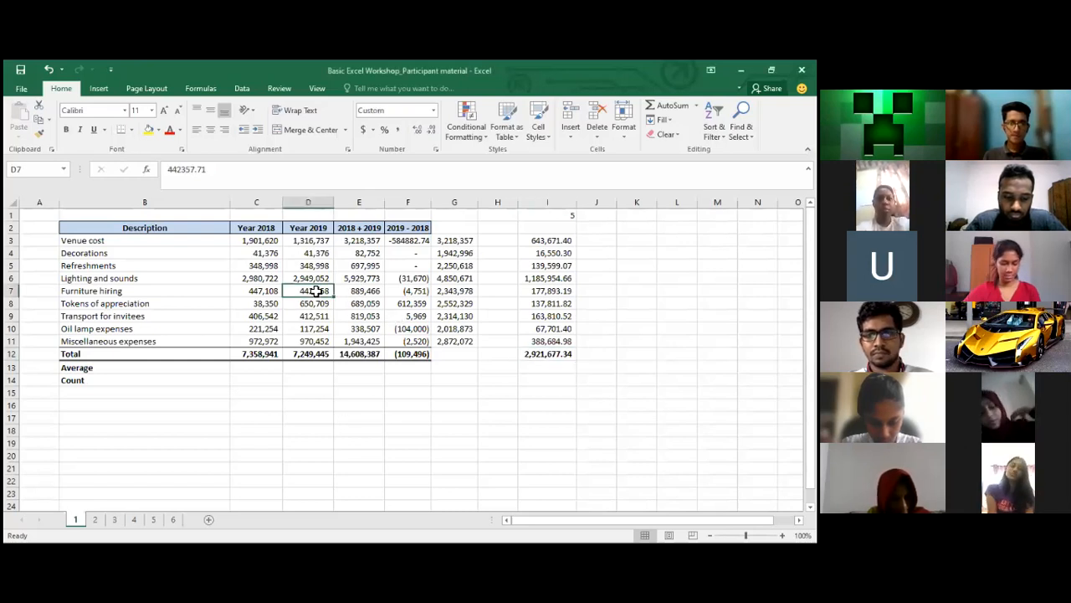
left_click(239, 242)
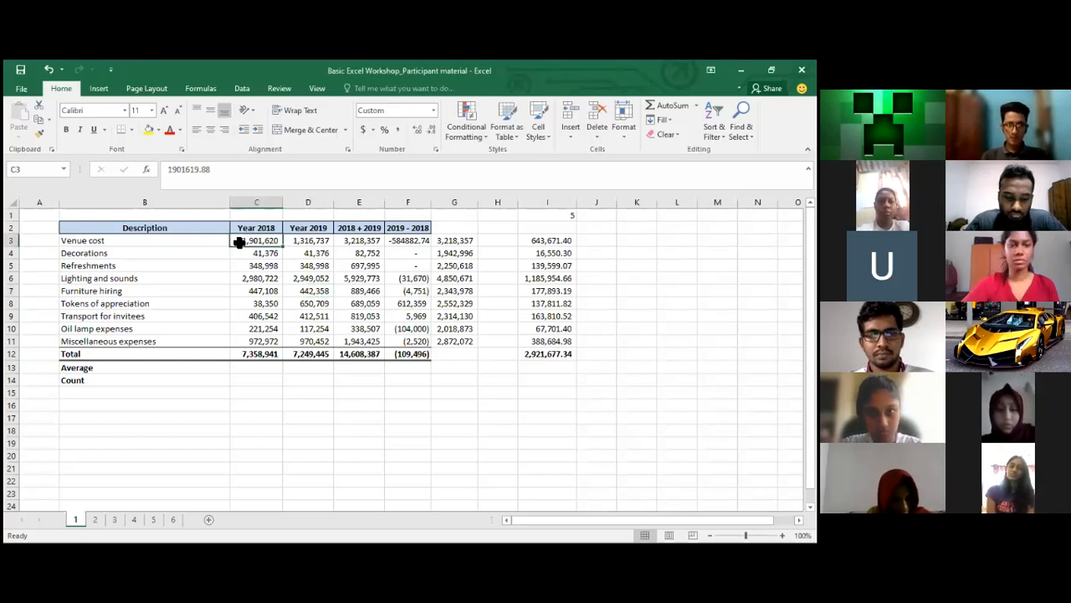
key("Right")
key("Down")
key("Down")
key("Down")
key("Down")
key("Down")
key("Down")
key("Down")
key("Down")
key("Down")
key("Down")
key("Down")
key("Down")
key("Left")
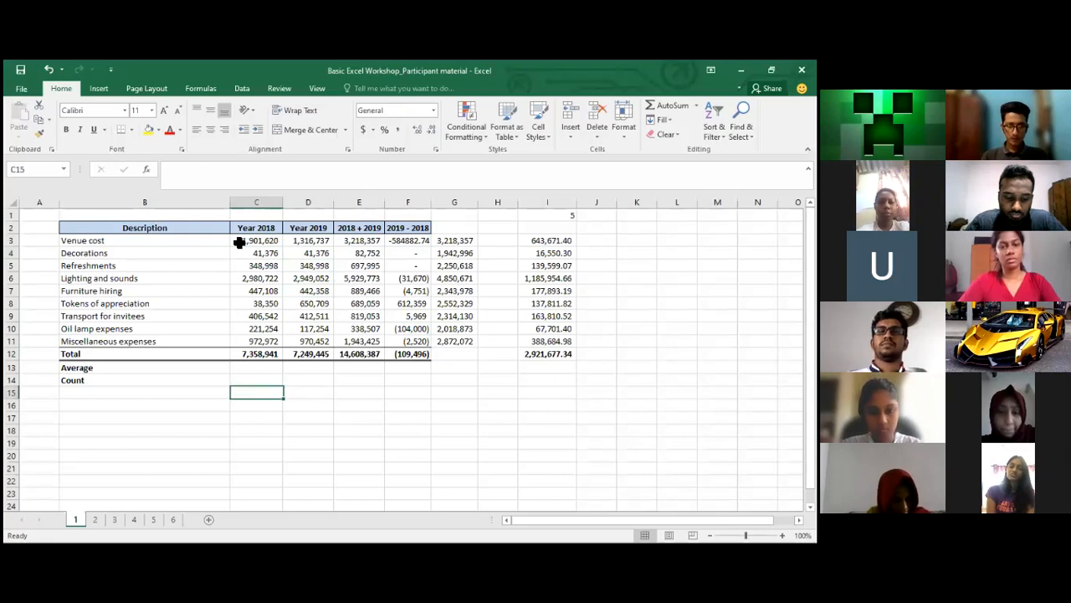
type("=")
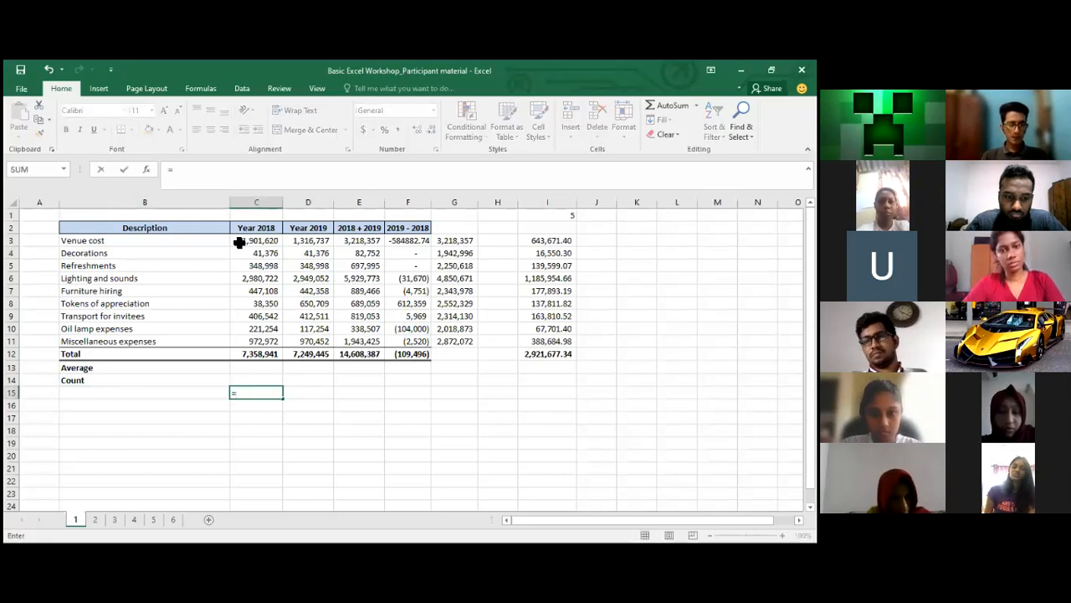
key("Up")
key("Up")
key("Up")
key("Up")
key("Up")
key("Up")
key("Up")
key("Up")
key("Up")
key("Up")
key("Up")
key("Up")
key("Up")
key("Down")
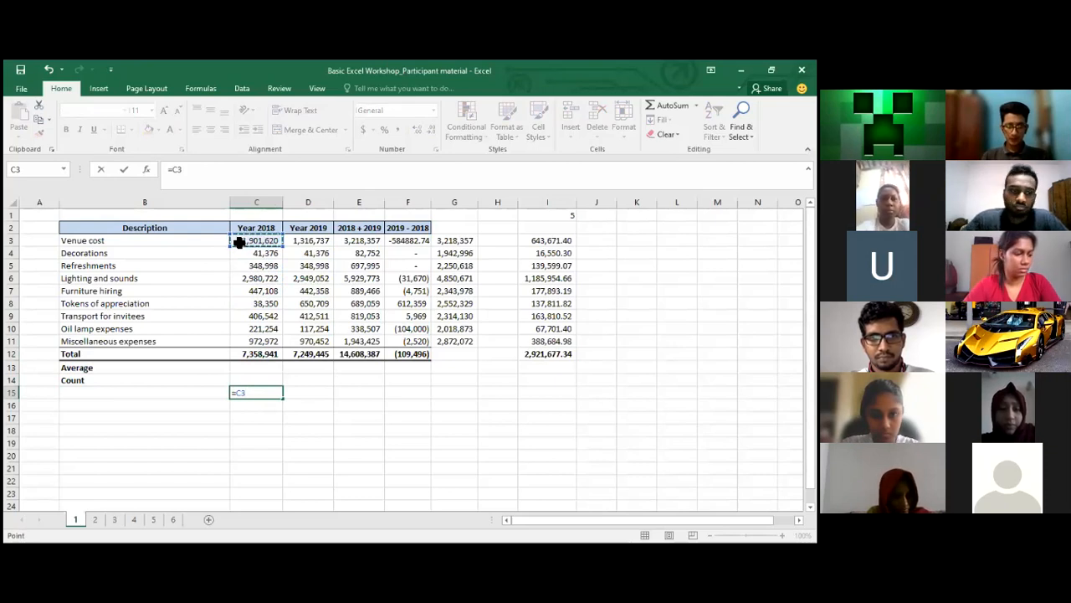
type("+")
key("Up")
key("Up")
key("Up")
key("Up")
key("Up")
key("Up")
key("Up")
key("Up")
key("Up")
key("Up")
key("Up")
type("+")
key("Up")
key("Up")
key("Up")
key("Up")
key("Up")
key("Up")
key("Up")
key("Up")
key("Up")
key("Up")
key("Up")
key("Down")
type("+")
key("Up")
key("Up")
key("Up")
key("Up")
key("Up")
key("Up")
key("Up")
key("Up")
key("Up")
key("Up")
key("Up")
key("Up")
key("Down")
key("Down")
key("Down")
key("Down")
key("Up")
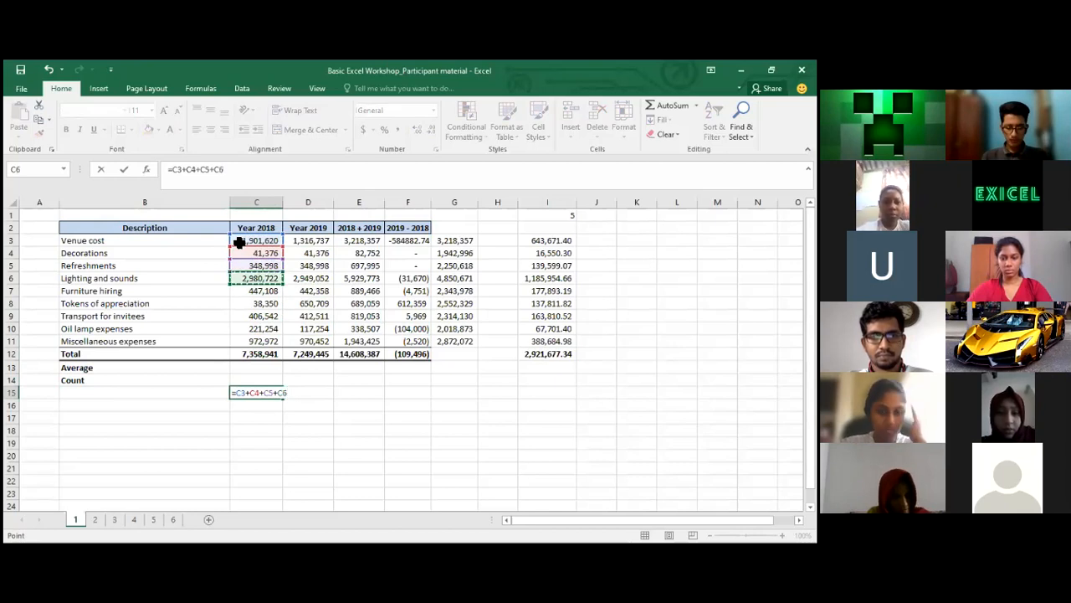
key("Return")
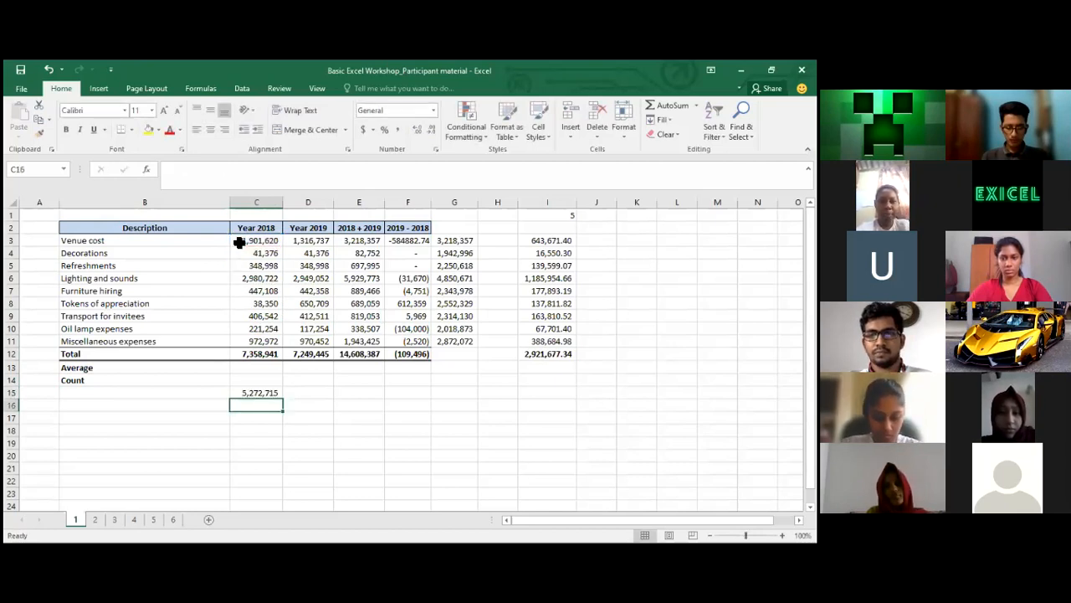
type("=")
key("Escape")
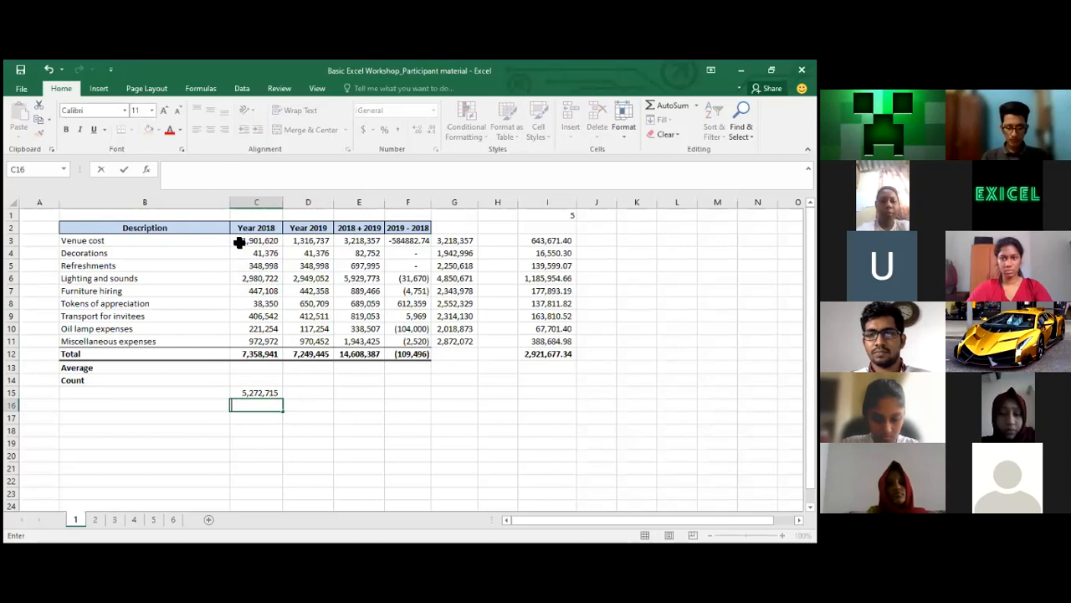
key("Up")
key("Down")
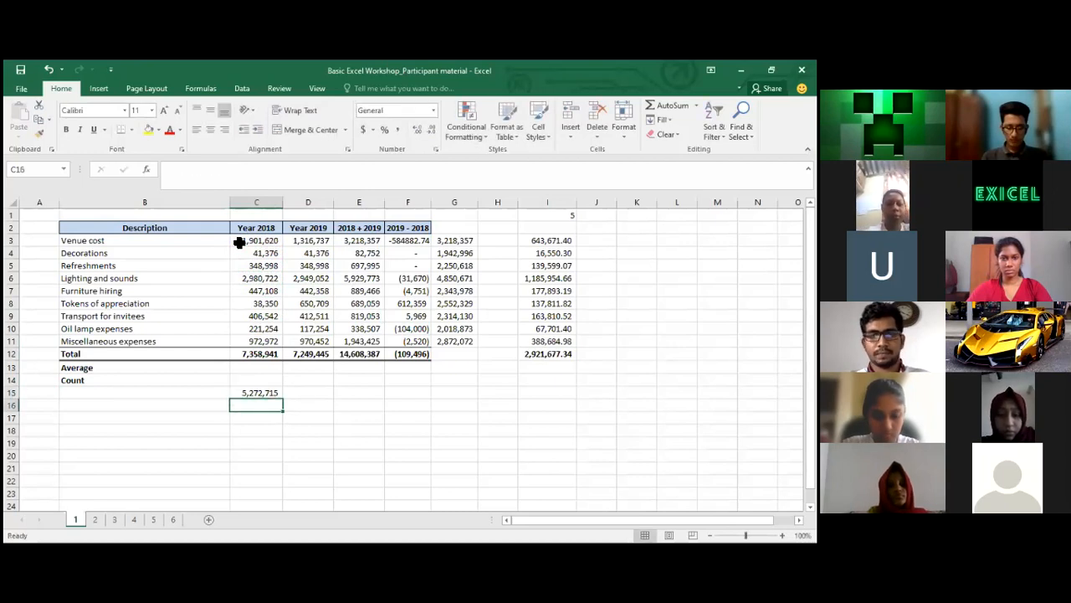
key("Down")
key("Down")
key("Down")
key("Down")
key("Down")
key("Up")
key("Up")
key("Up")
key("Up")
key("Up")
key("Up")
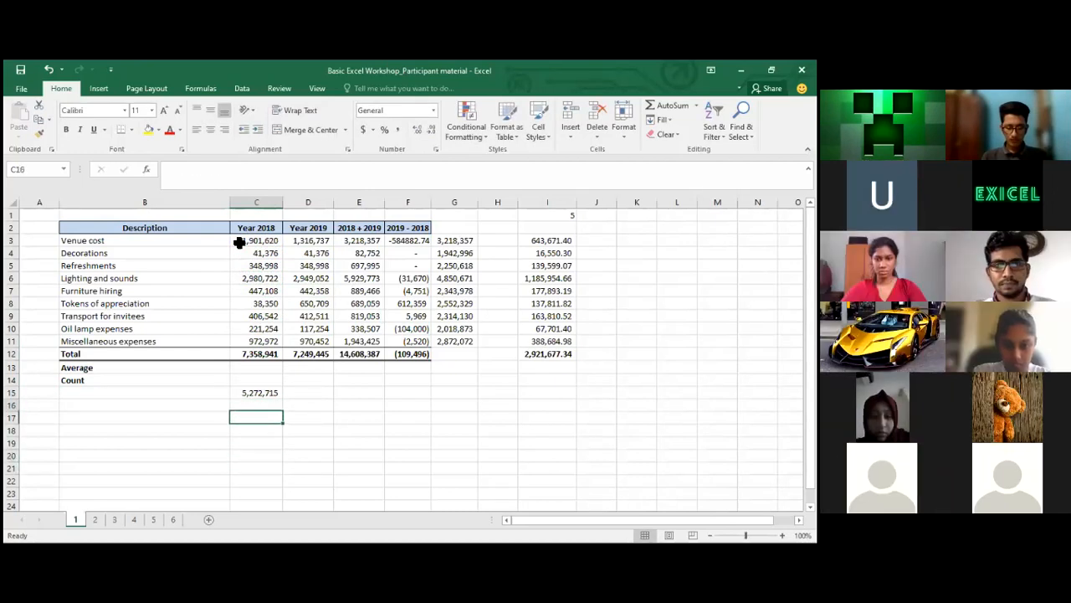
left_click(250, 182)
key("Escape")
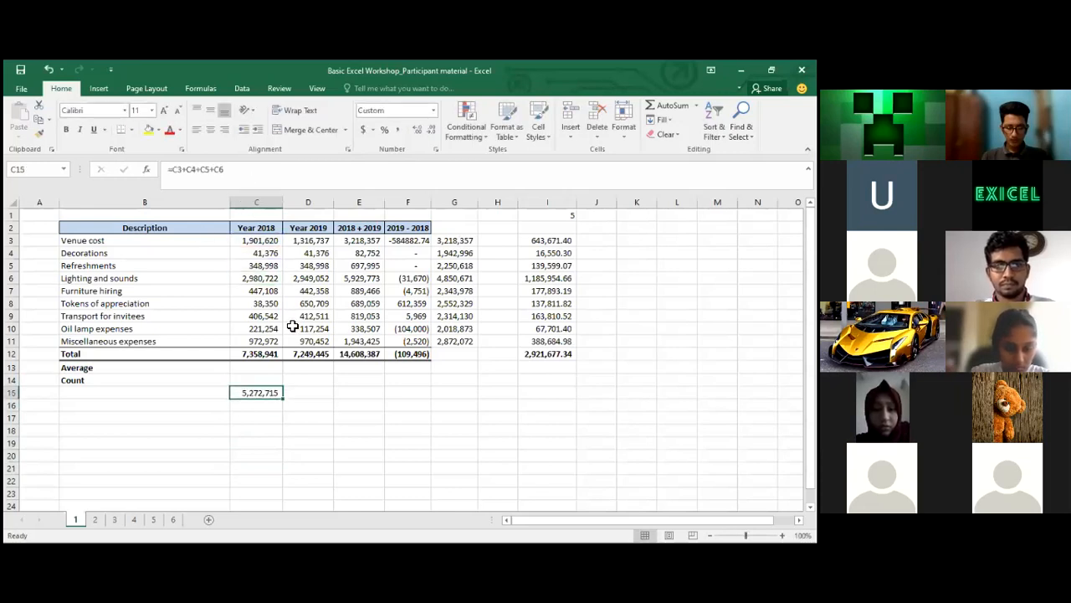
left_click(262, 242)
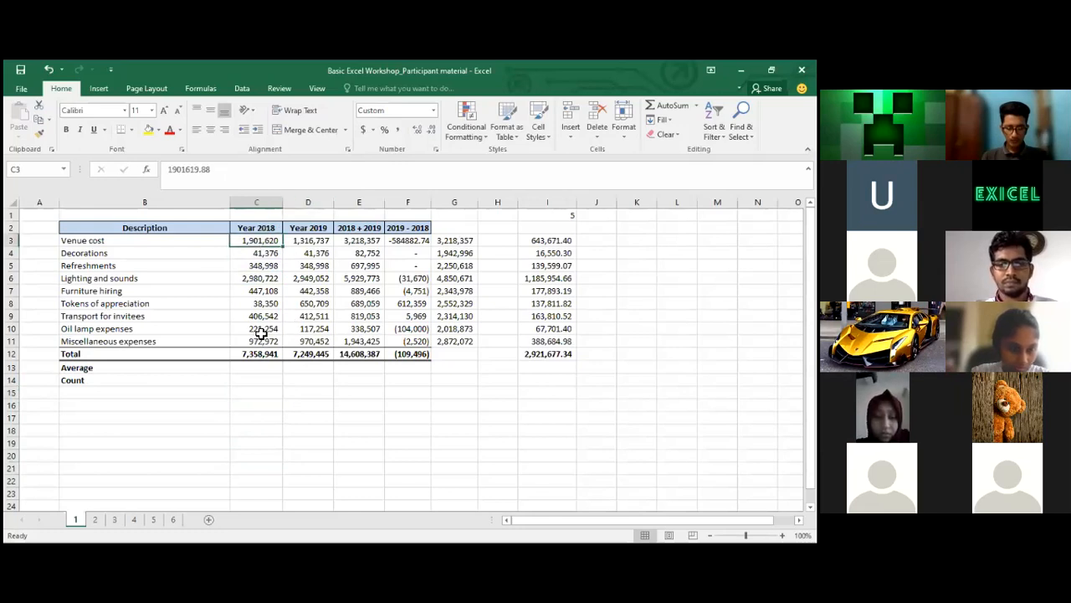
left_click(255, 433)
left_click(303, 433)
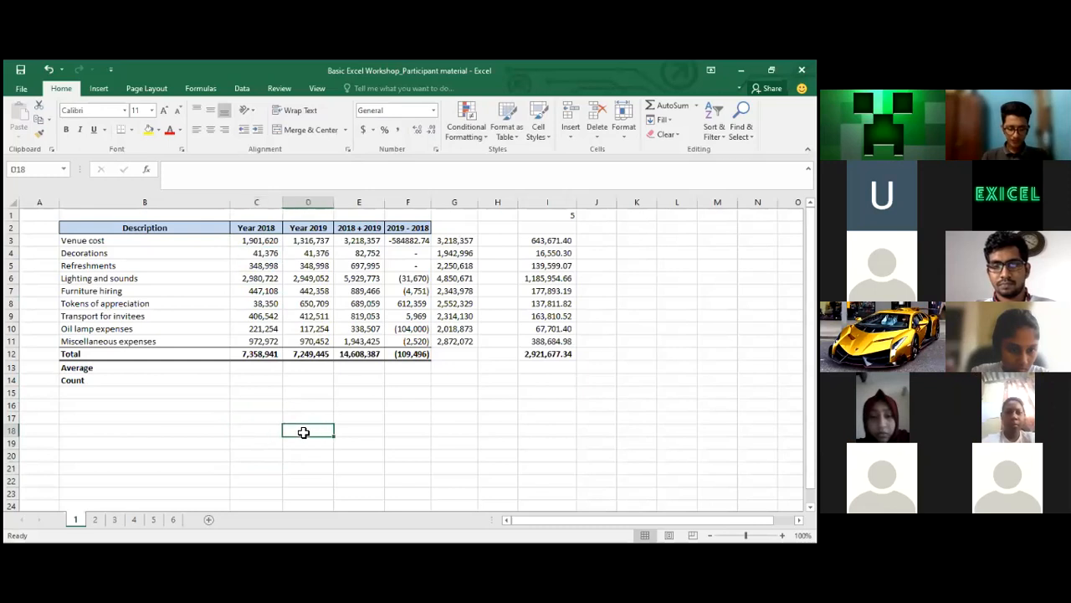
left_click(371, 429)
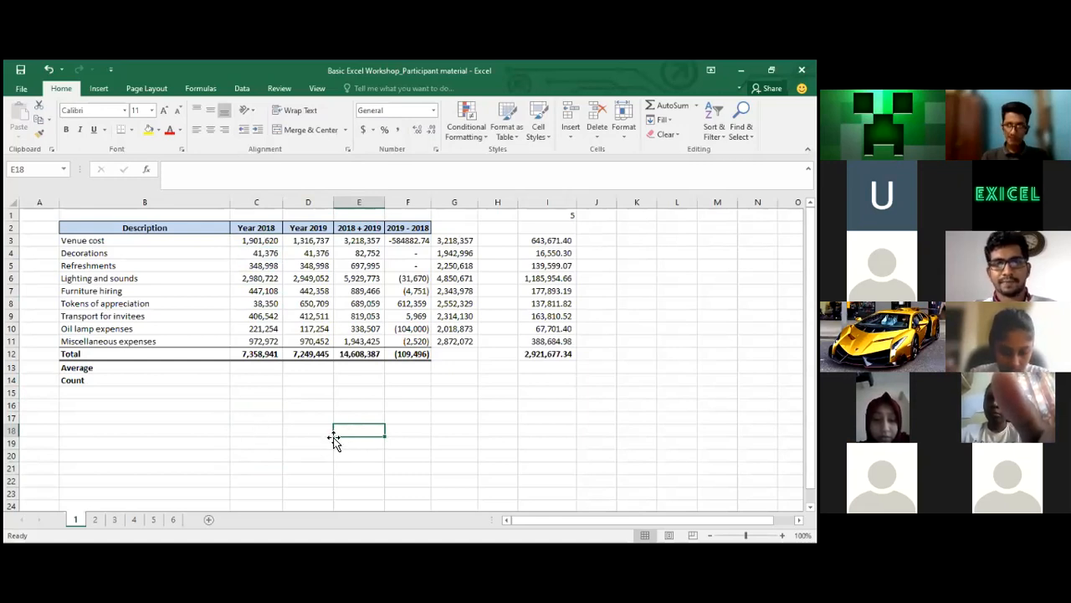
type("=")
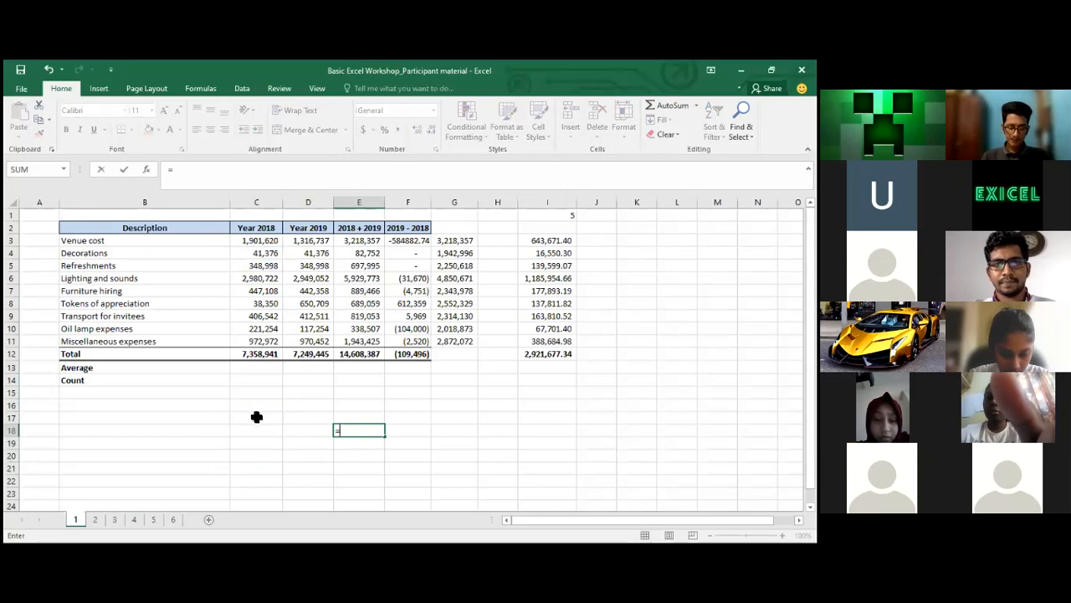
key("Escape")
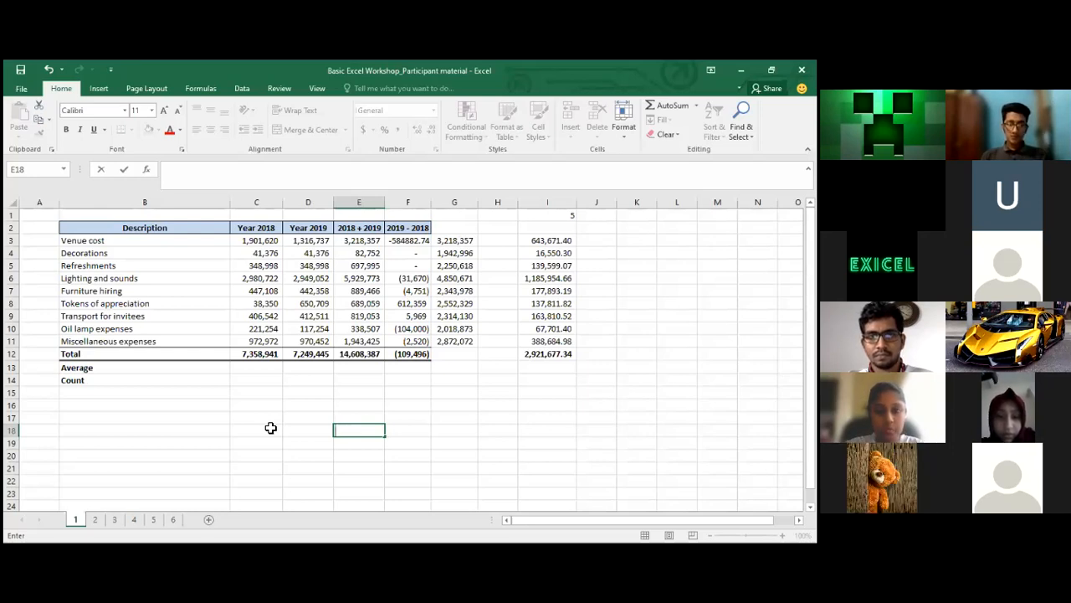
key("alt+Tab")
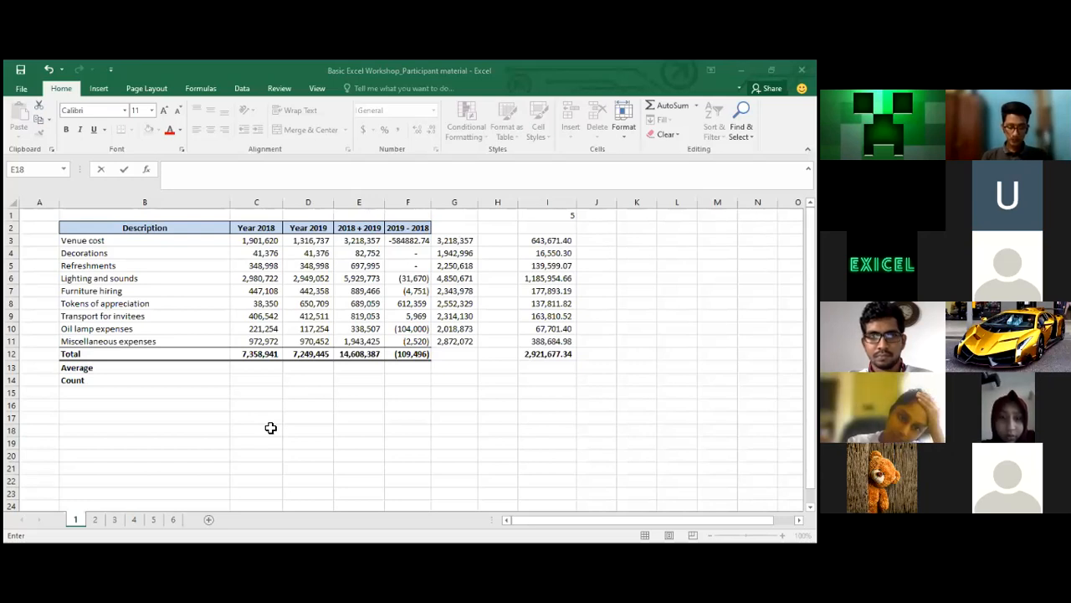
key("alt+Tab")
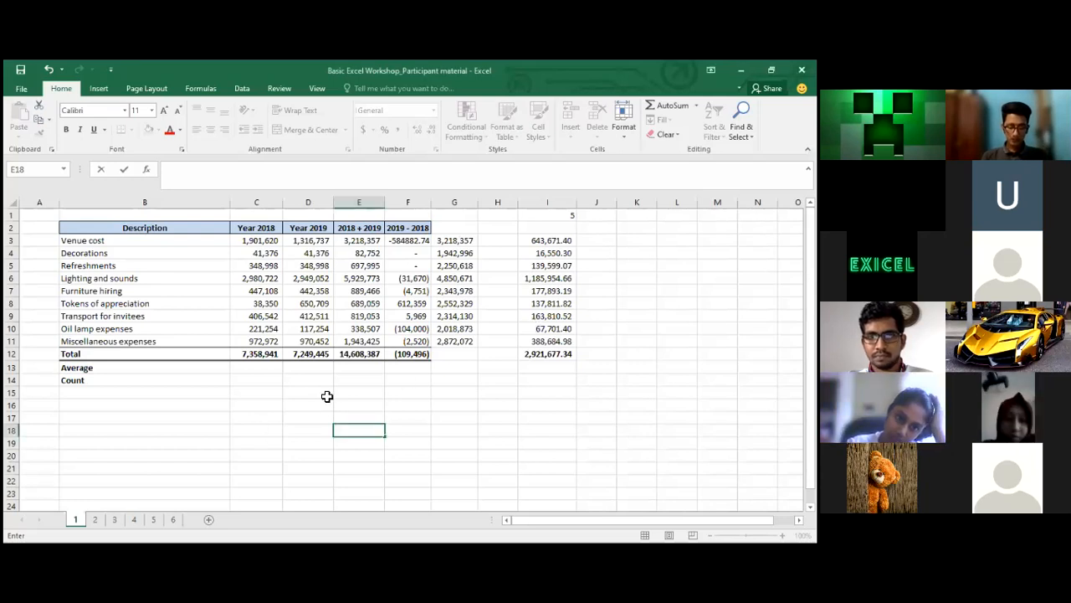
left_click(269, 395)
left_click(211, 423)
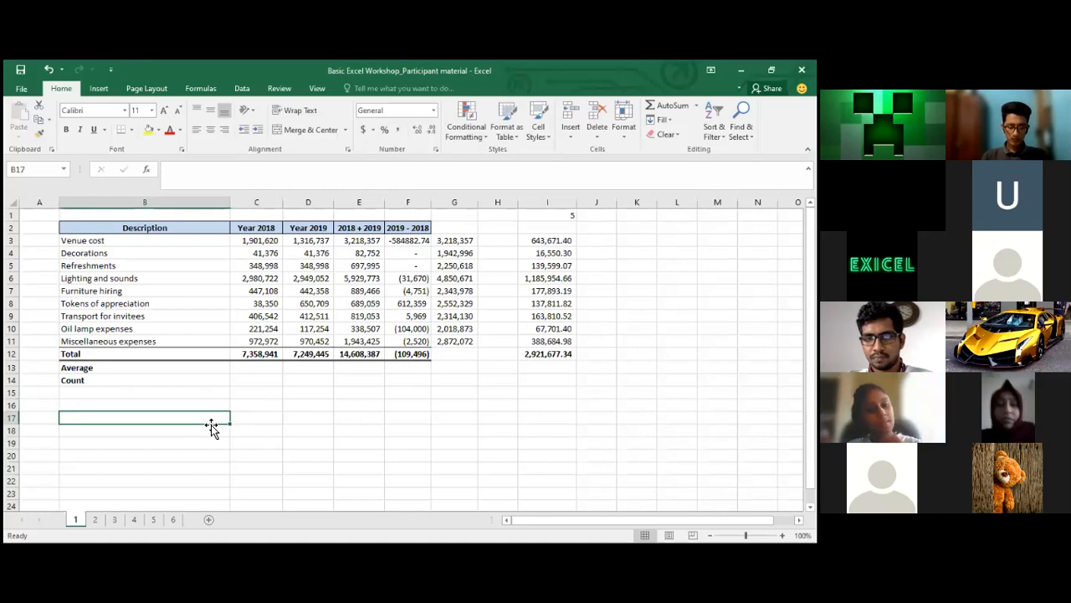
key("Right")
key("Up")
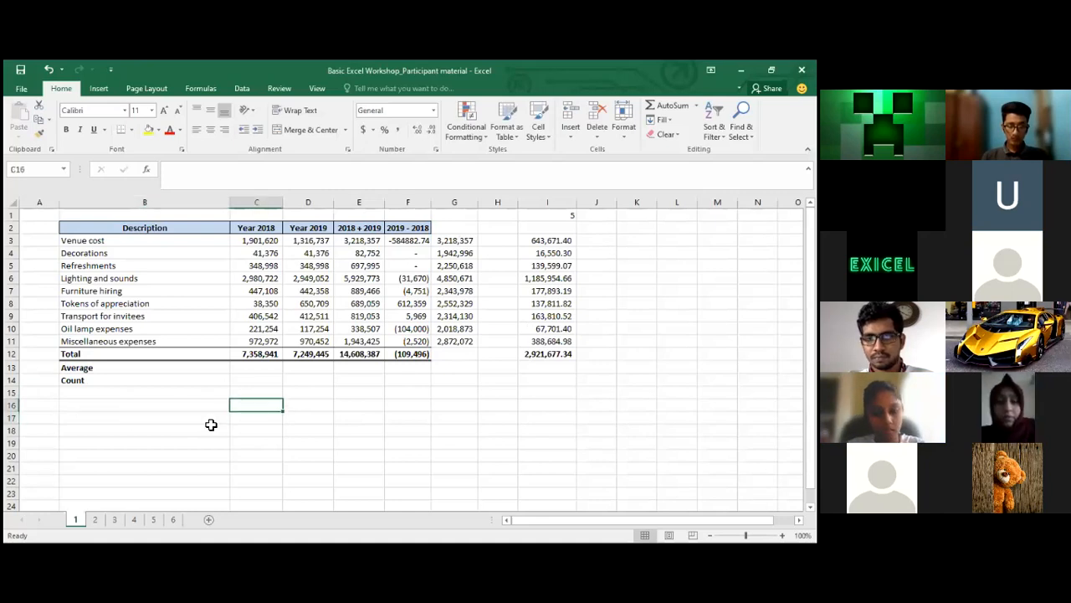
left_click(211, 424)
type("00")
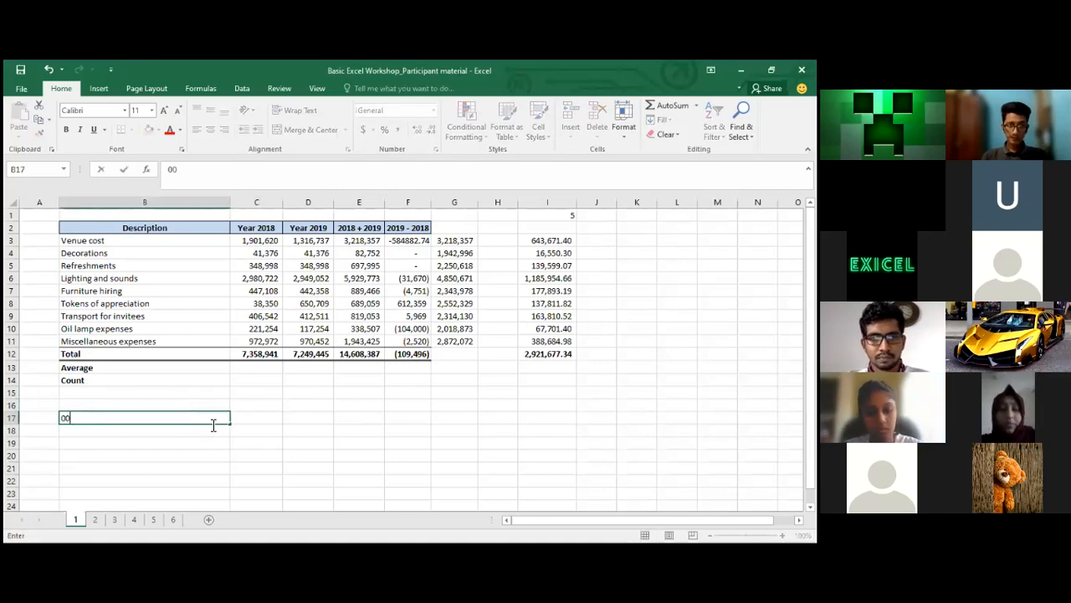
key("BackSpace")
key("BackSpace")
key("Return")
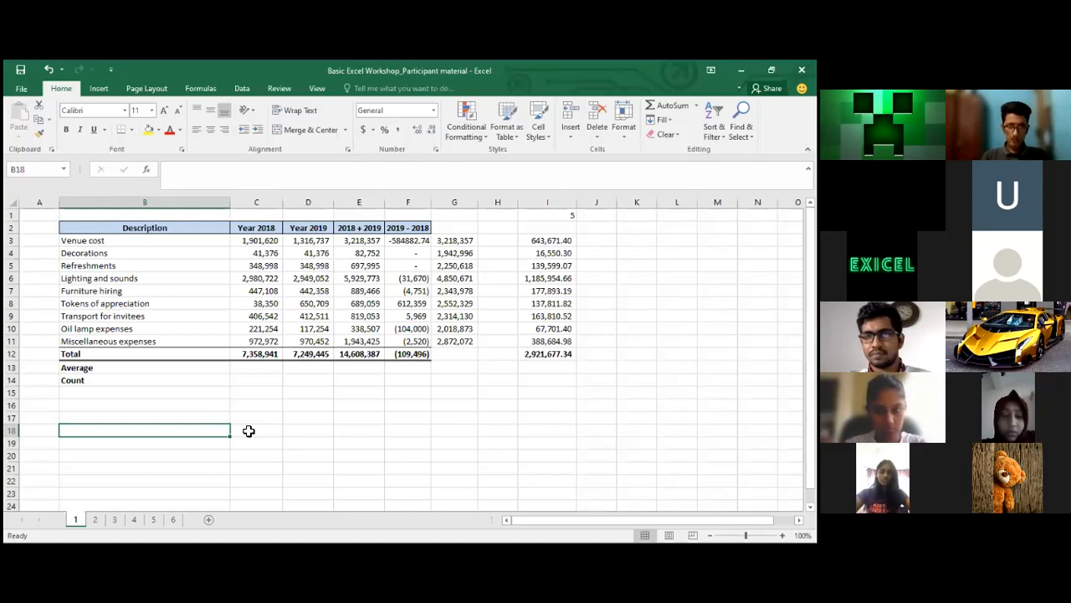
Enter 2000 in B18 and 100 in D18
type("200")
key("Tab")
key("Tab")
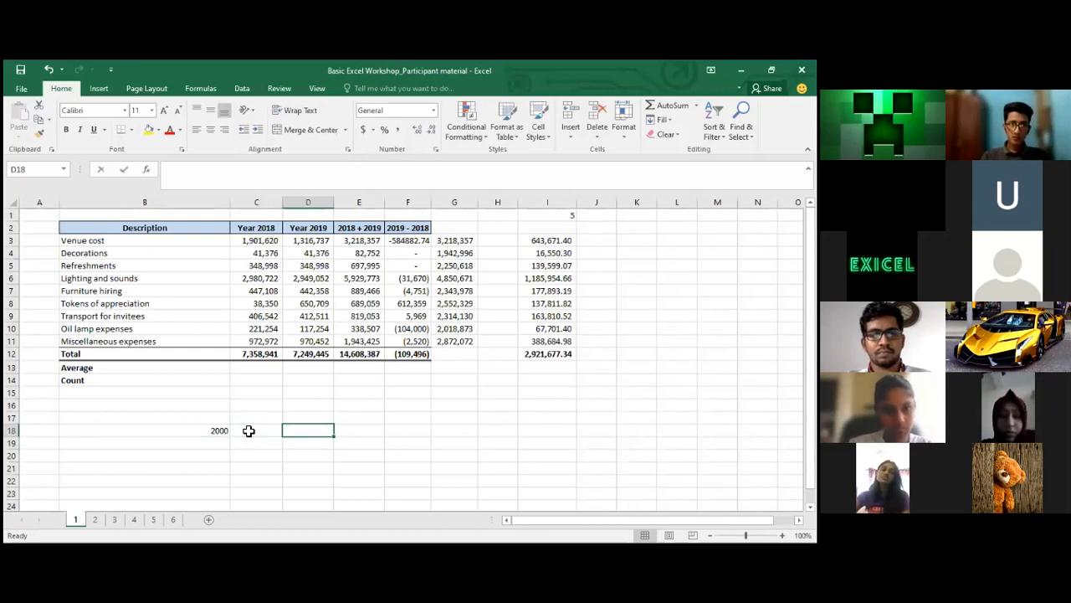
type("100")
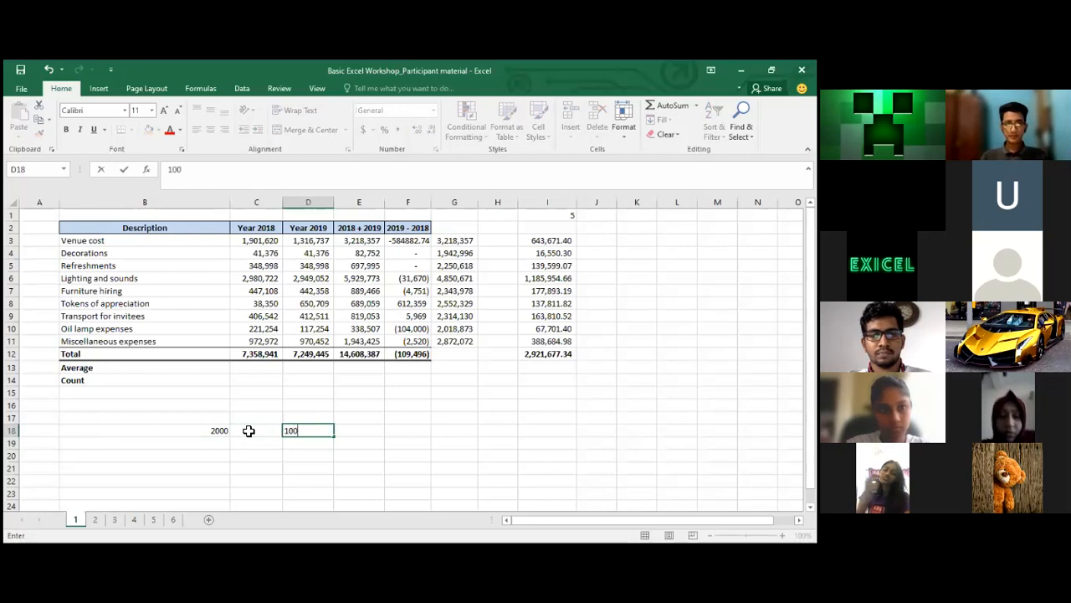
key("Return")
Enter 300, 300 and 400 in D19, D20 and D21
type("300")
key("Return")
type("300")
key("Return")
type("400")
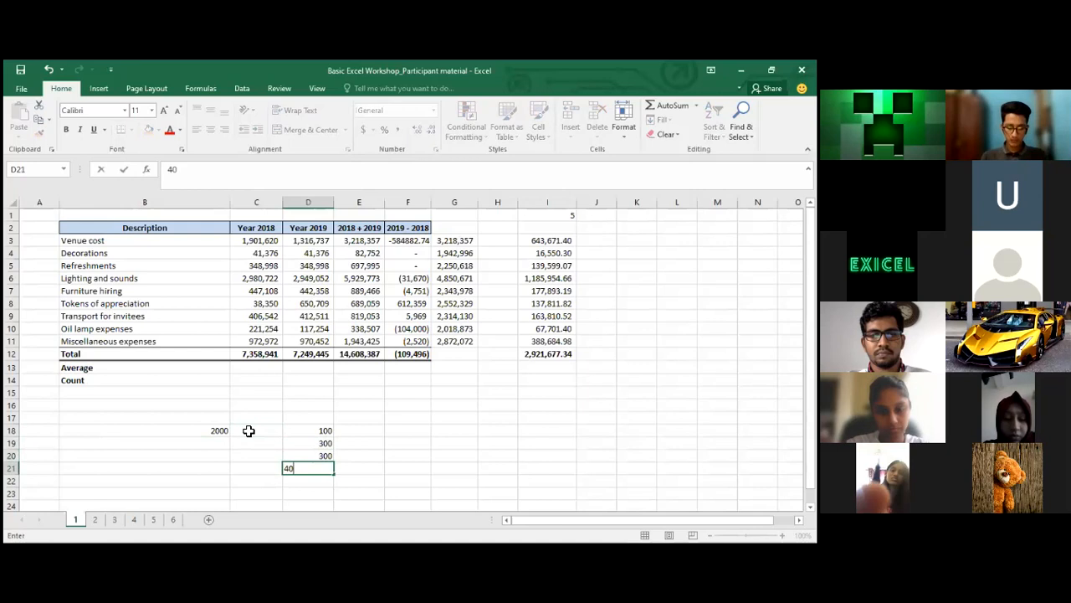
key("Return")
key("Up")
key("Up")
key("Up")
key("Up")
key("Down")
key("Down")
key("Down")
key("Down")
key("Up")
key("Up")
key("Up")
key("Up")
key("Left")
key("Left")
key("Right")
key("Right")
key("Right")
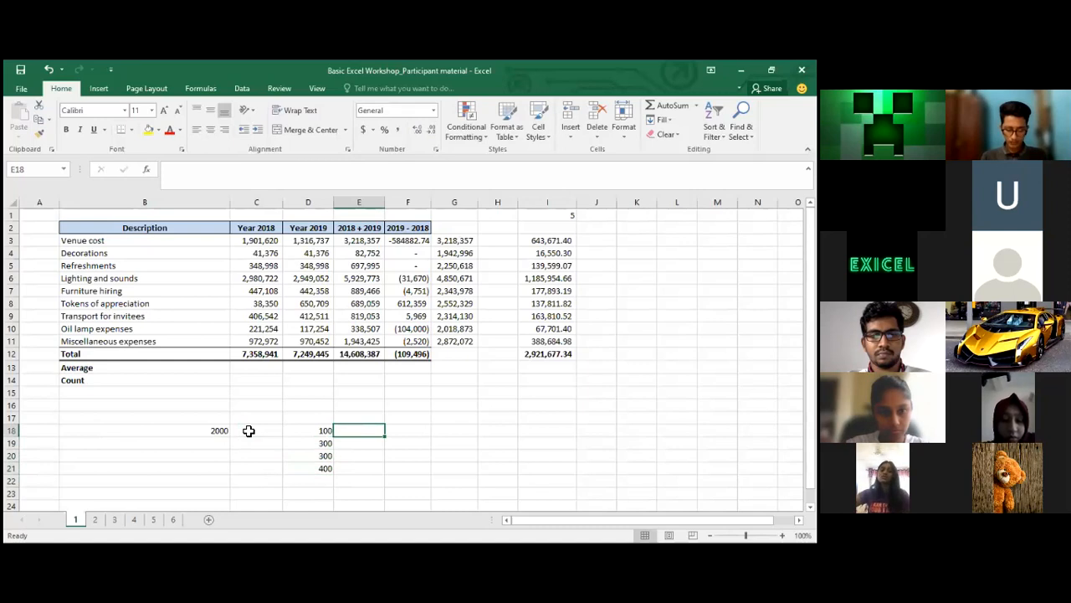
Enter =$B$18+D18 in E18, giving 2100
type("=")
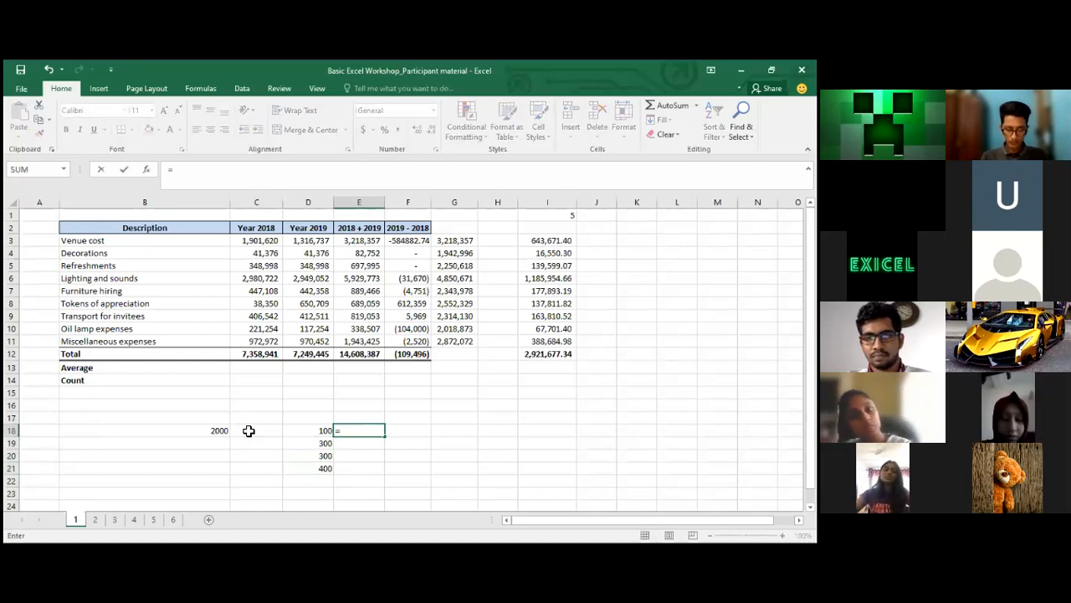
key("Left")
key("Left")
key("Left")
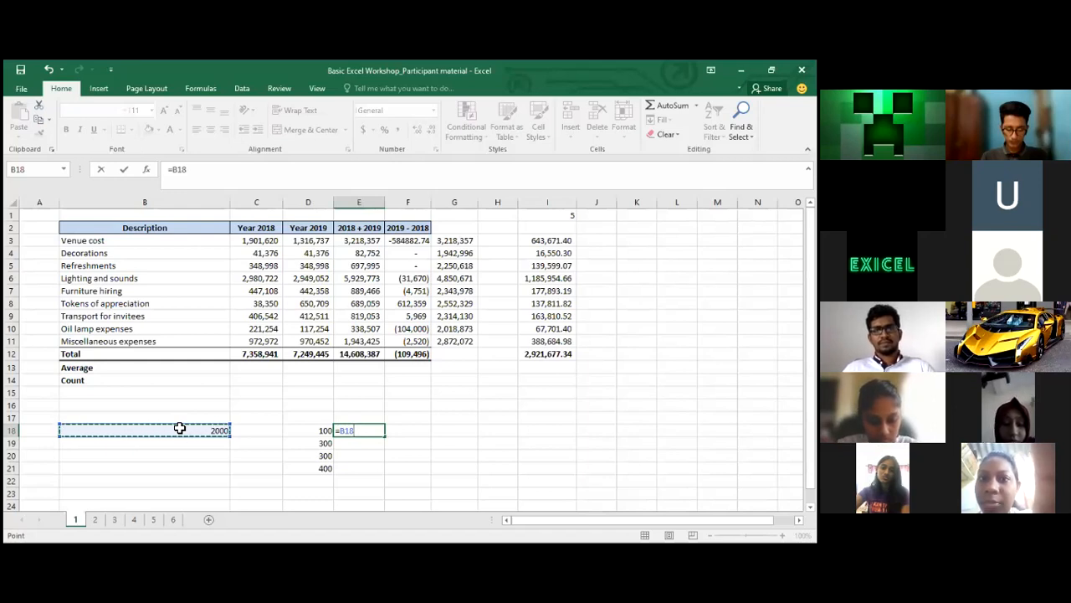
key("F4")
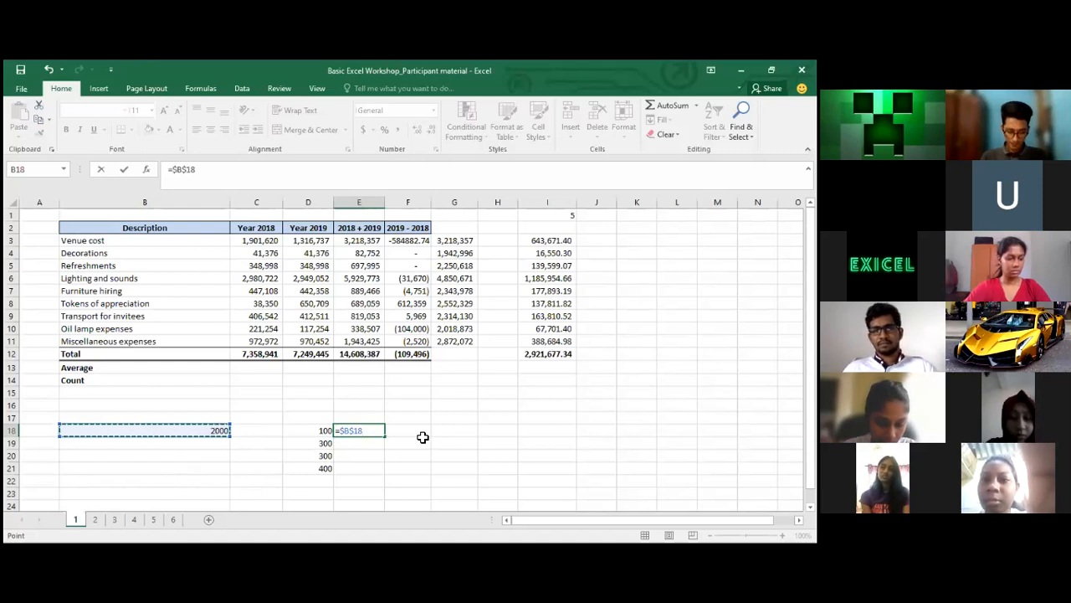
type("+")
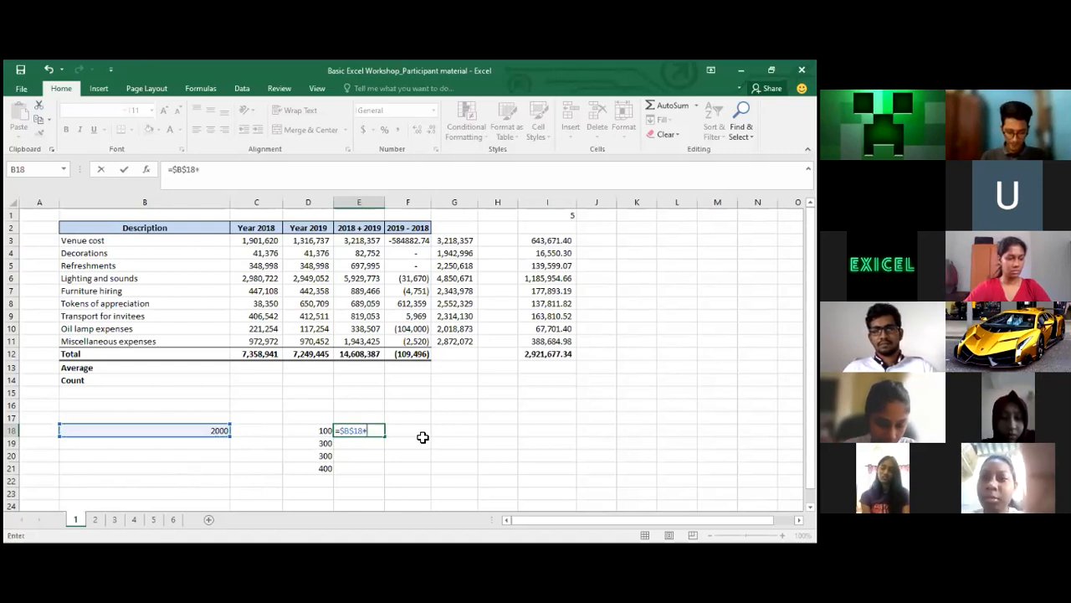
left_click(288, 431)
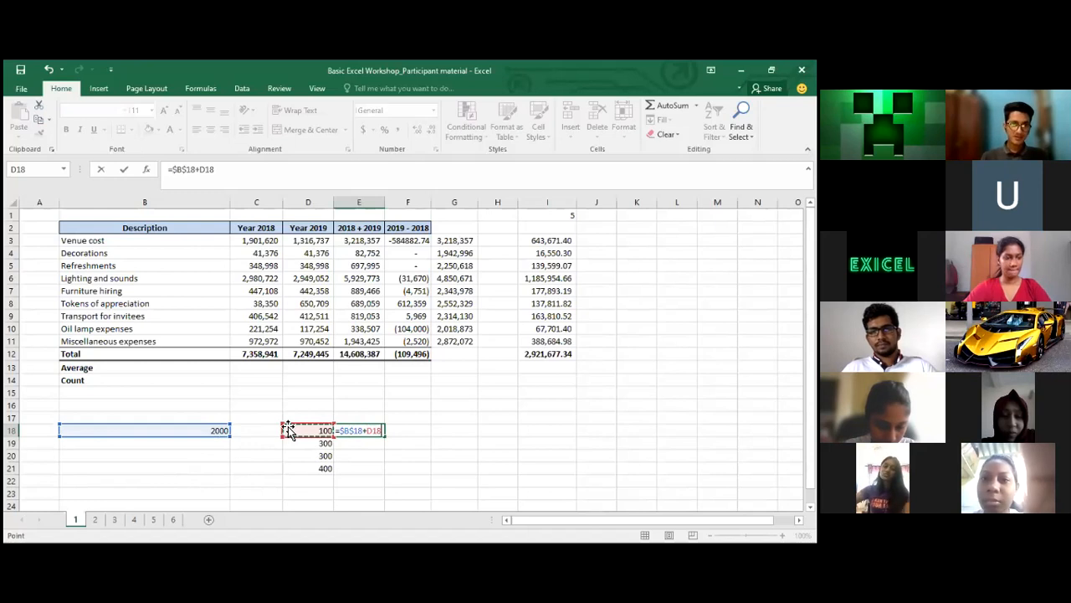
key("Return")
Copy the E18 formula into E19:E21, giving 2300, 2300 and 2400
key("Up")
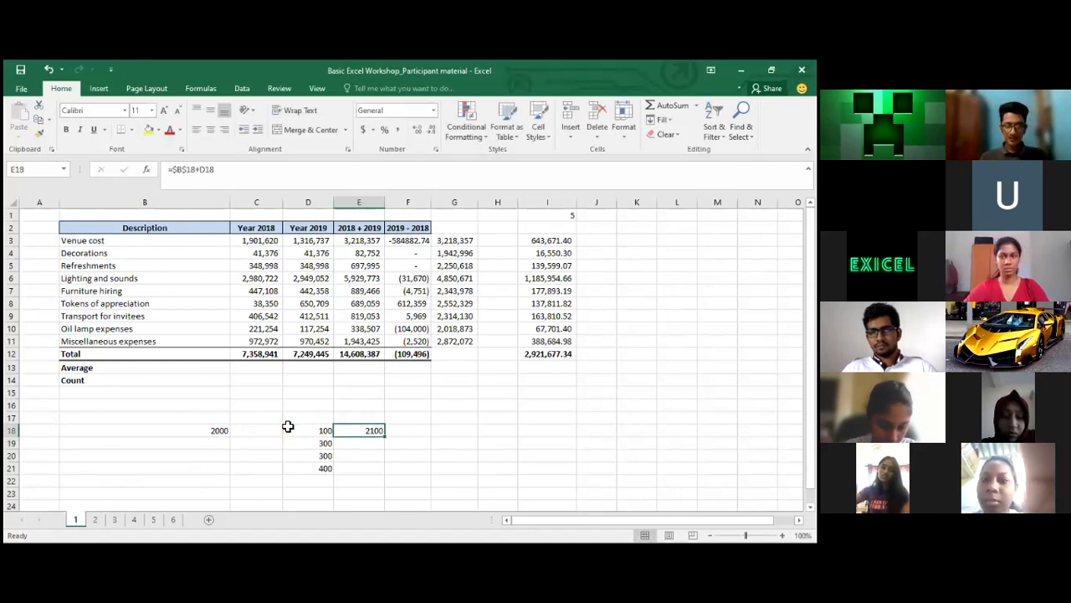
key("ctrl+c")
key("Down")
key("shift+Down")
key("shift+Down")
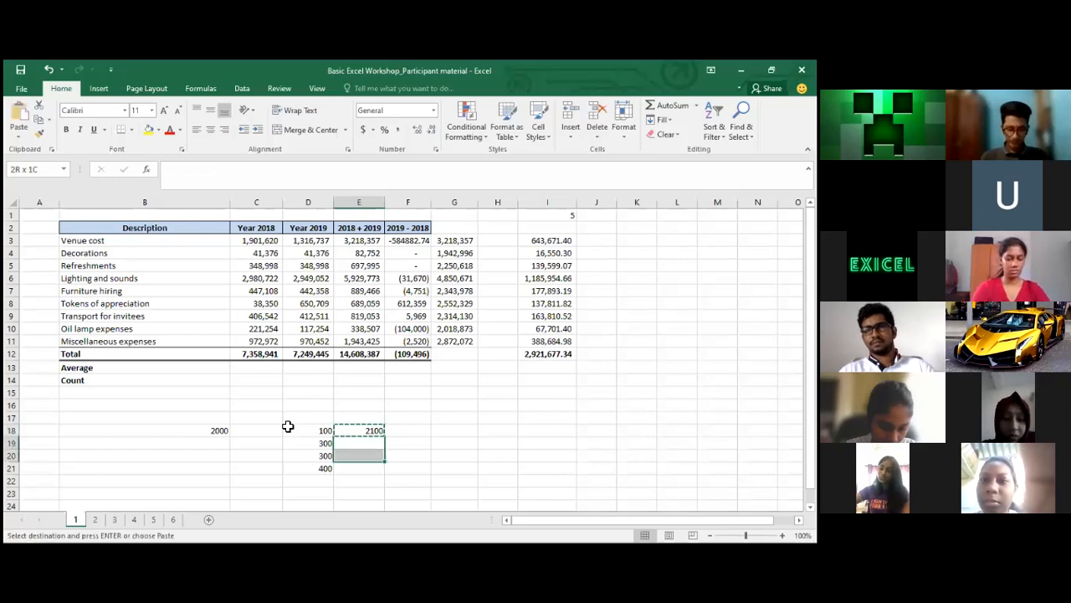
key("ctrl+v")
key("shift+Up")
key("shift+Up")
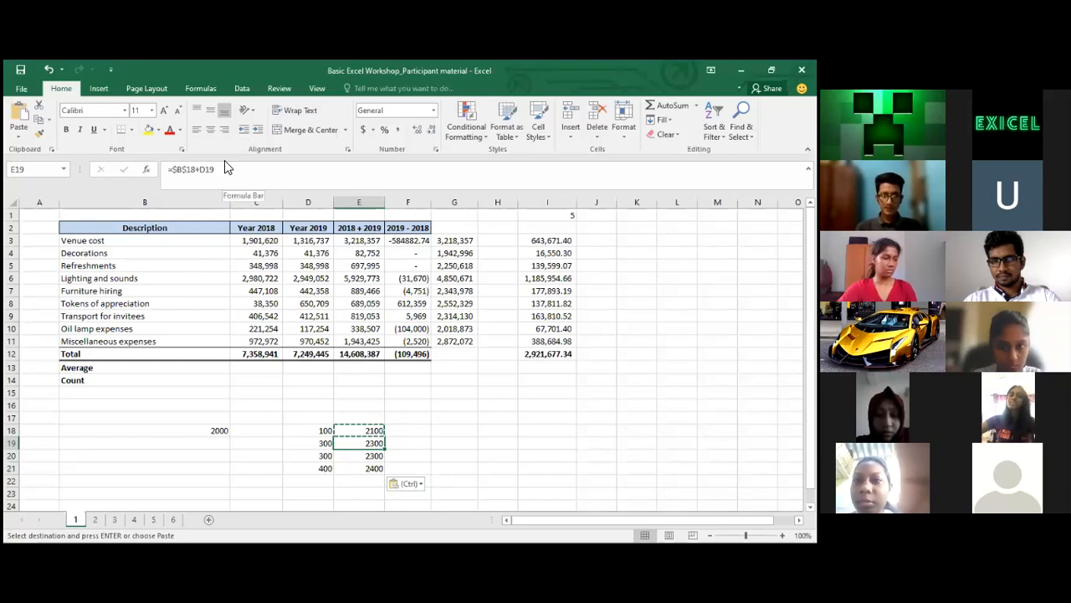
left_click(191, 171)
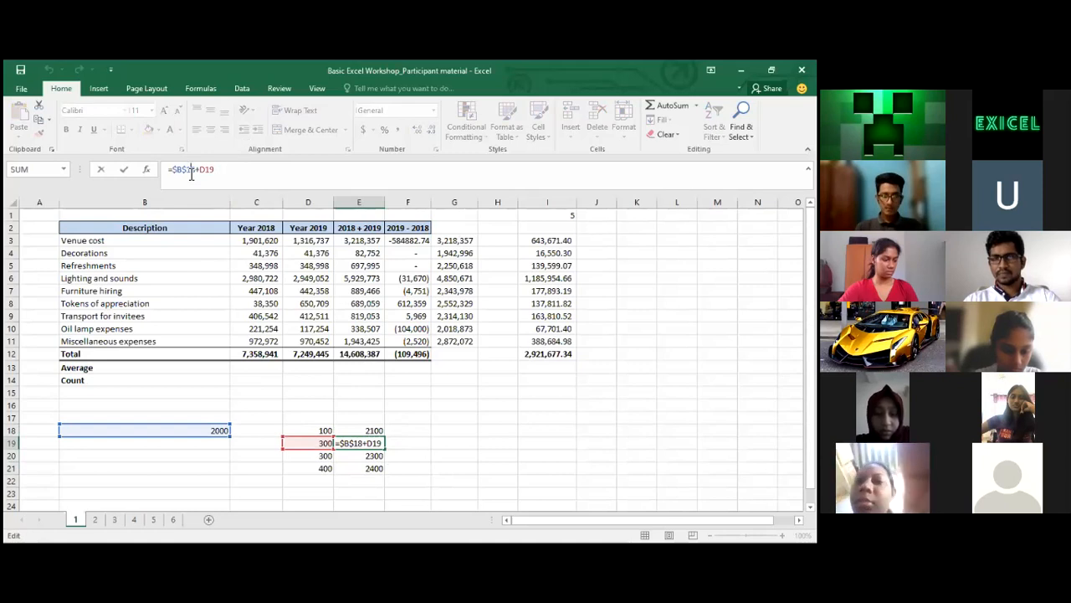
key("Return")
key("shift+Down")
key("shift+Up")
key("Up")
key("Down")
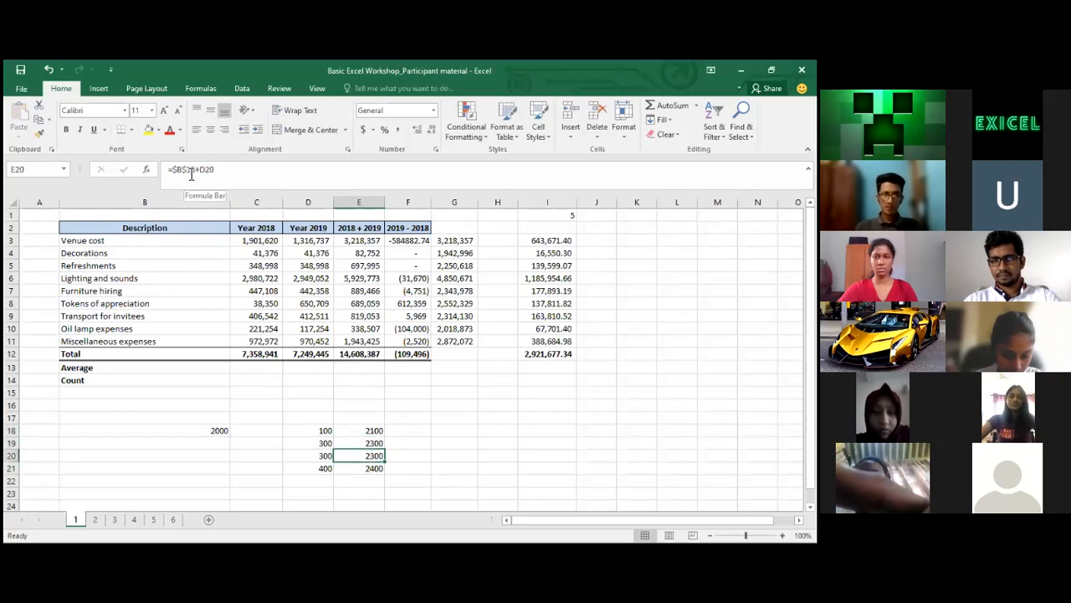
key("Down")
key("Up")
key("Up")
key("Up")
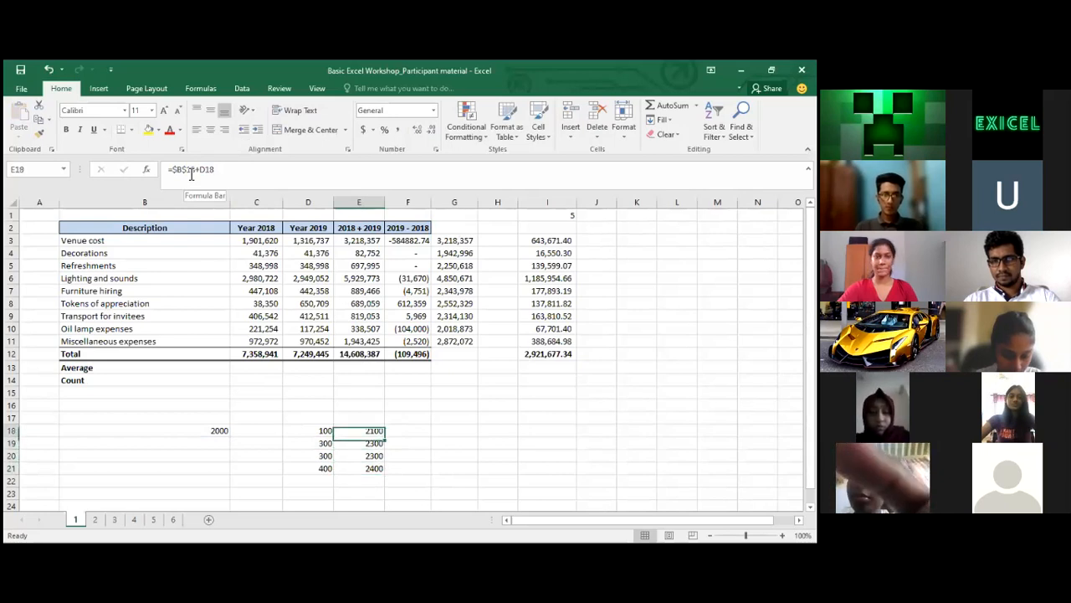
key("Down")
key("Down")
key("Down")
key("Down")
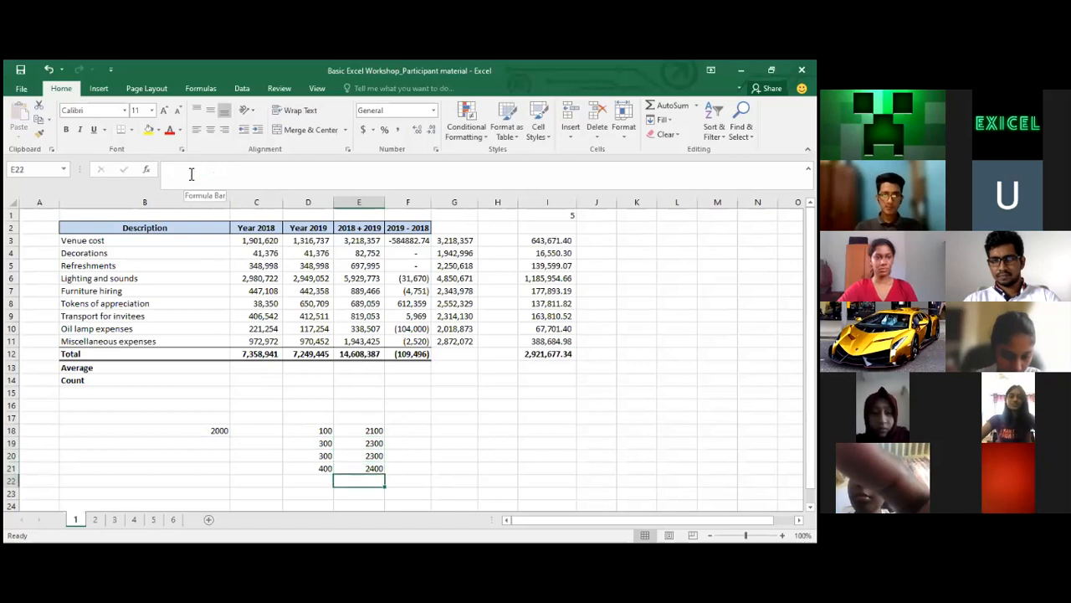
key("Up")
key("Up")
key("Up")
key("Up")
key("Down")
key("Down")
key("Down")
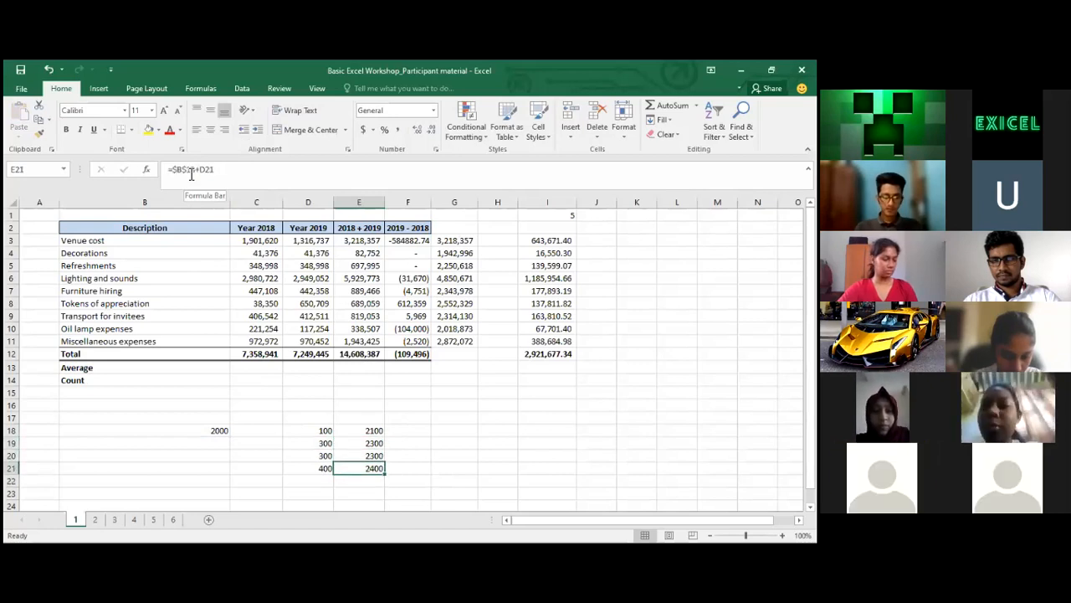
key("Up")
key("Up")
key("Up")
key("Up")
key("Down")
key("Down")
key("Down")
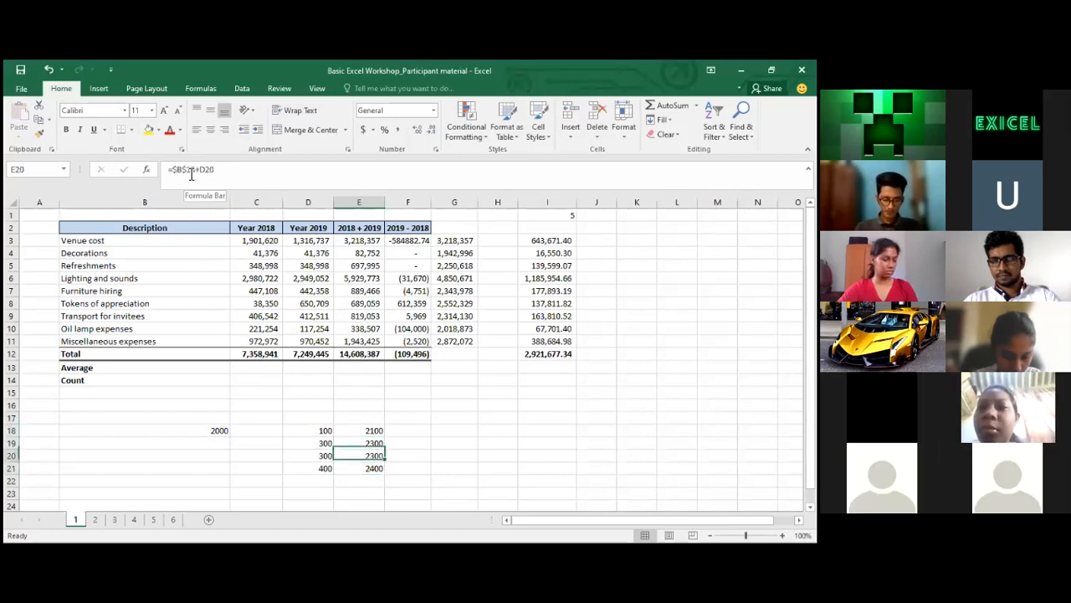
key("Down")
key("Up")
key("Up")
key("Up")
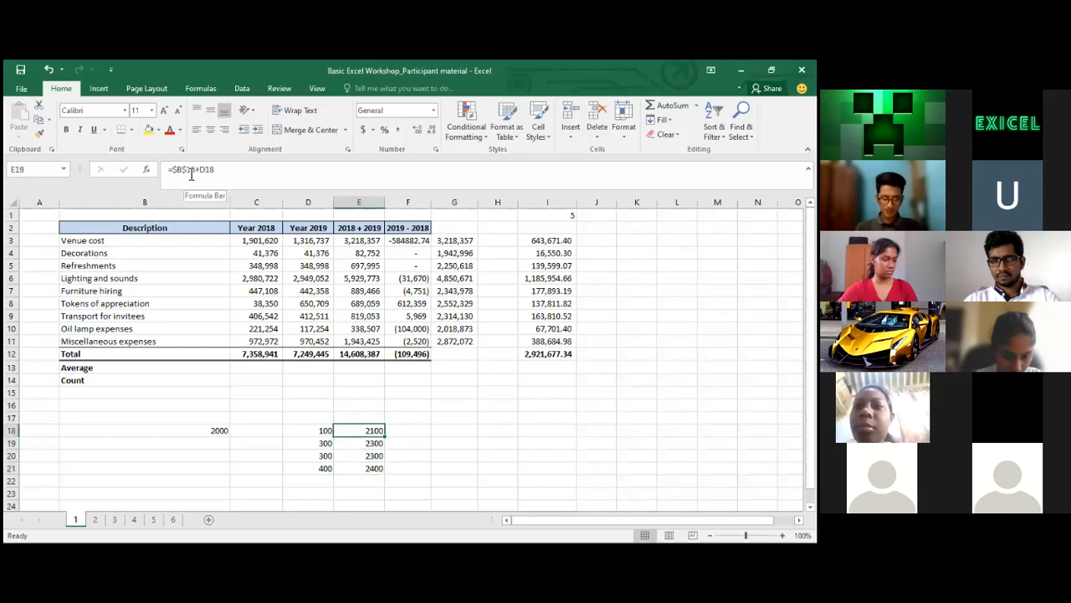
key("Up")
key("Down")
key("Down")
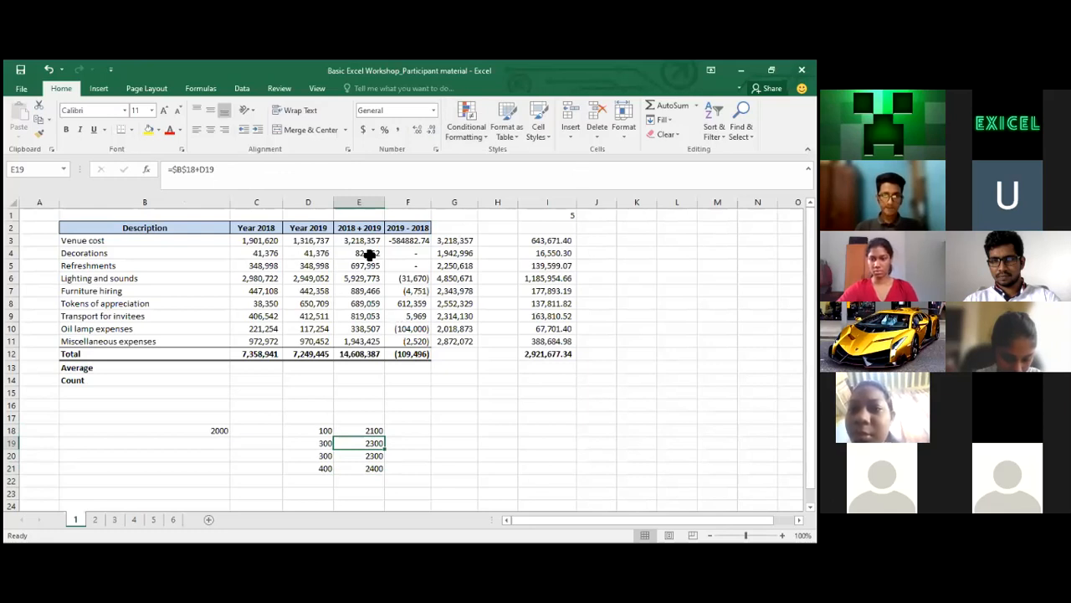
left_click(486, 265)
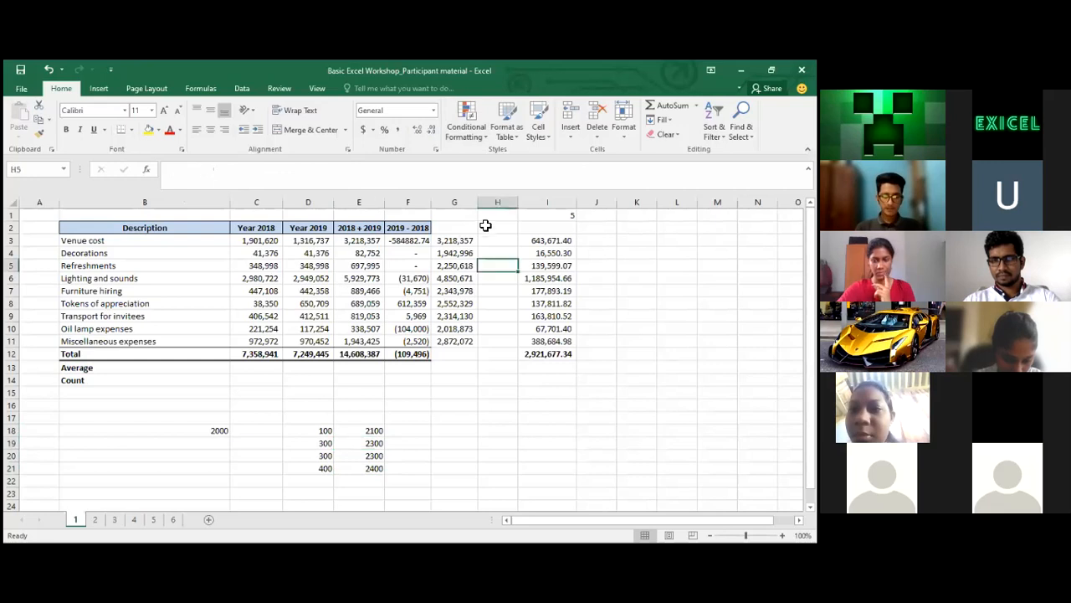
left_click_drag(498, 228, 509, 378)
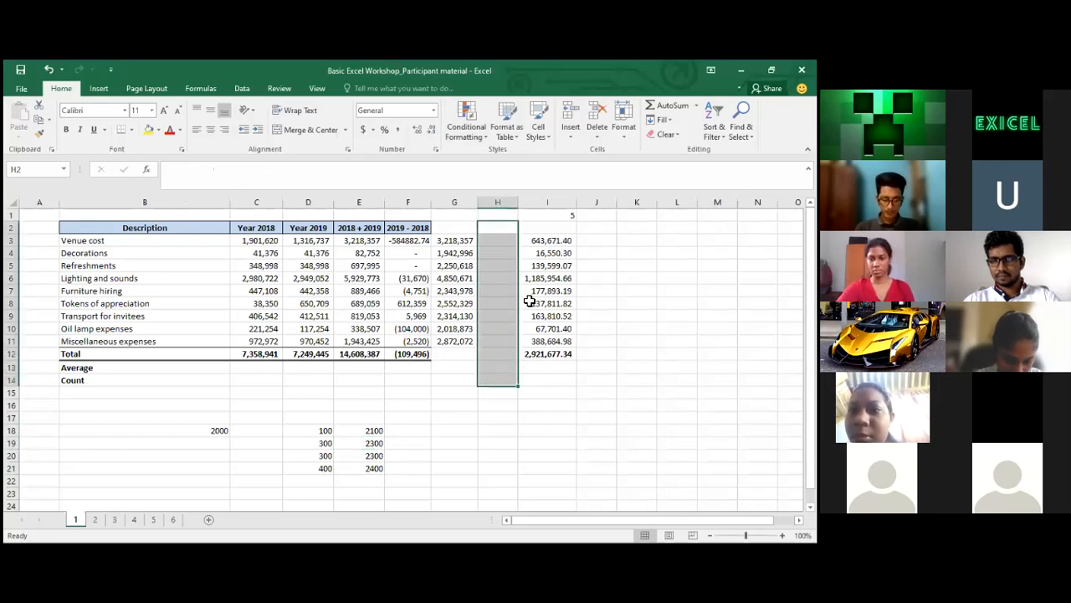
key("alt+Tab")
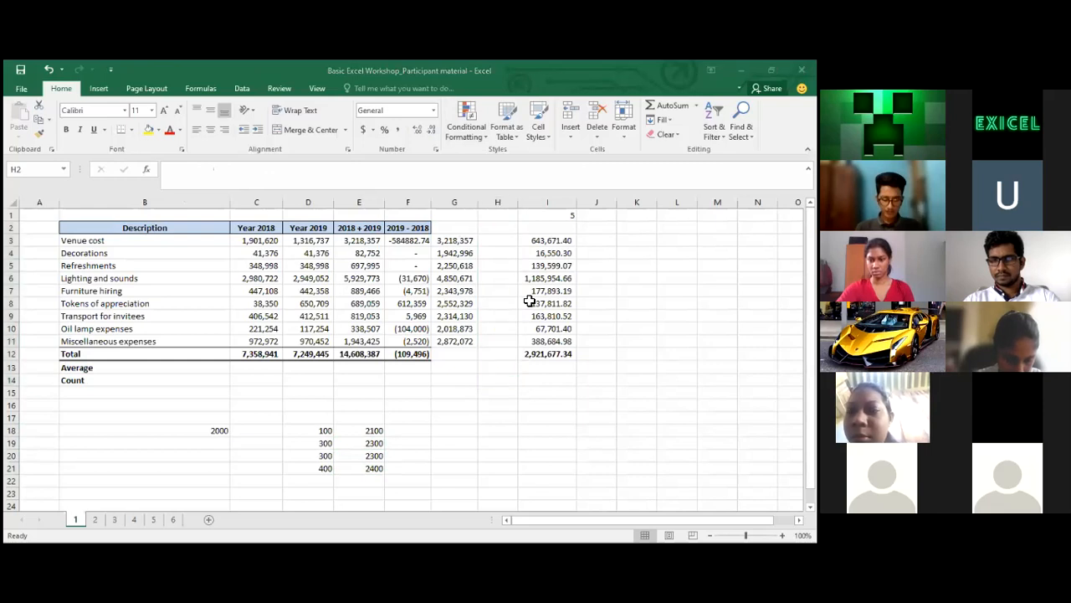
left_click(446, 358)
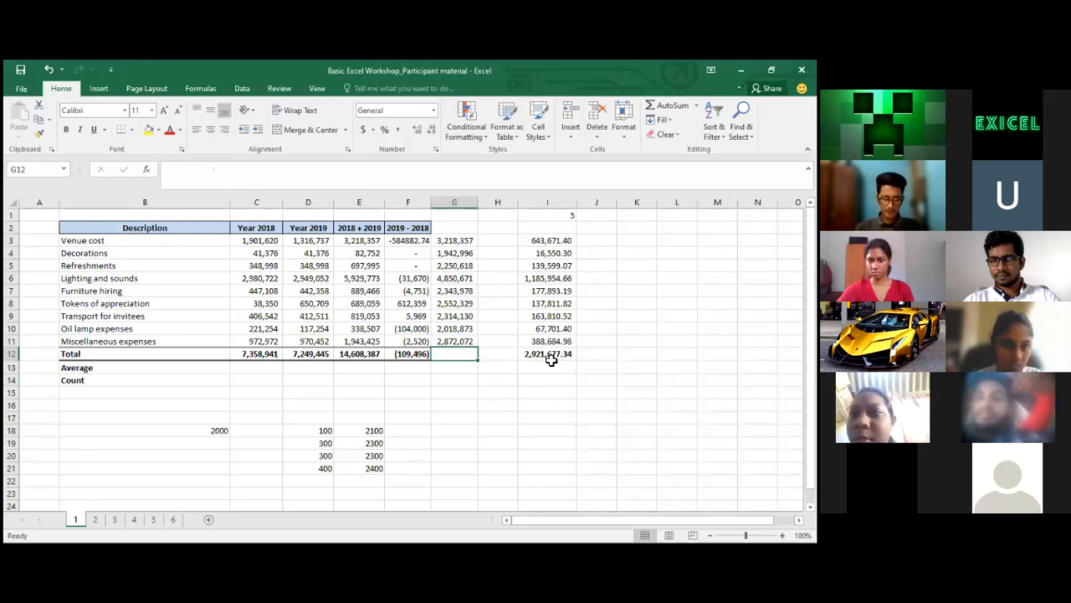
left_click_drag(452, 240, 471, 343)
left_click(463, 358)
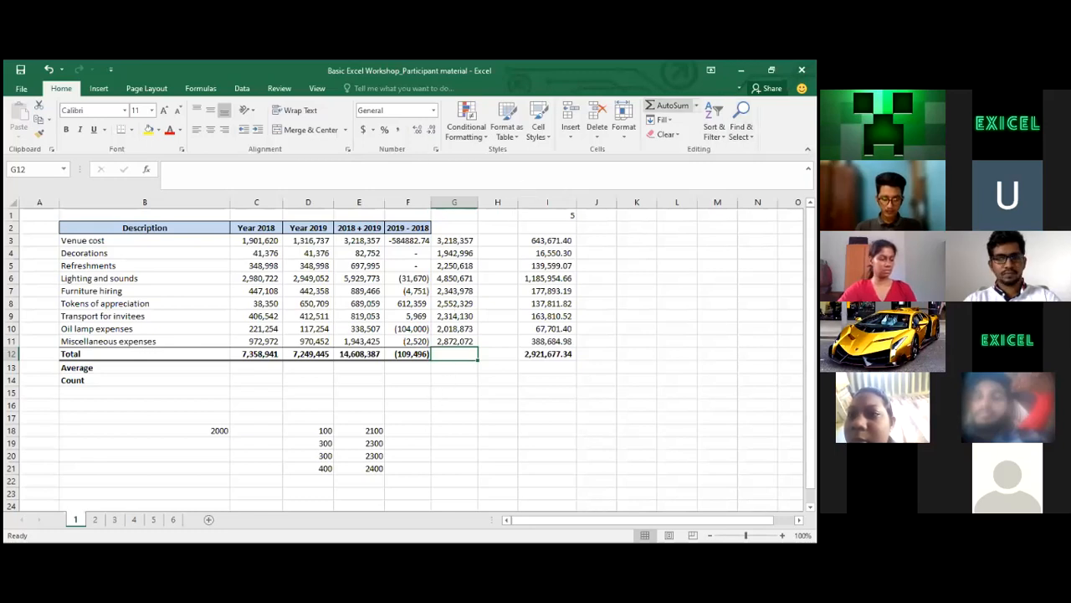
AutoSum G3:G11 into G12 for a total of 24,364,024
left_click(661, 106)
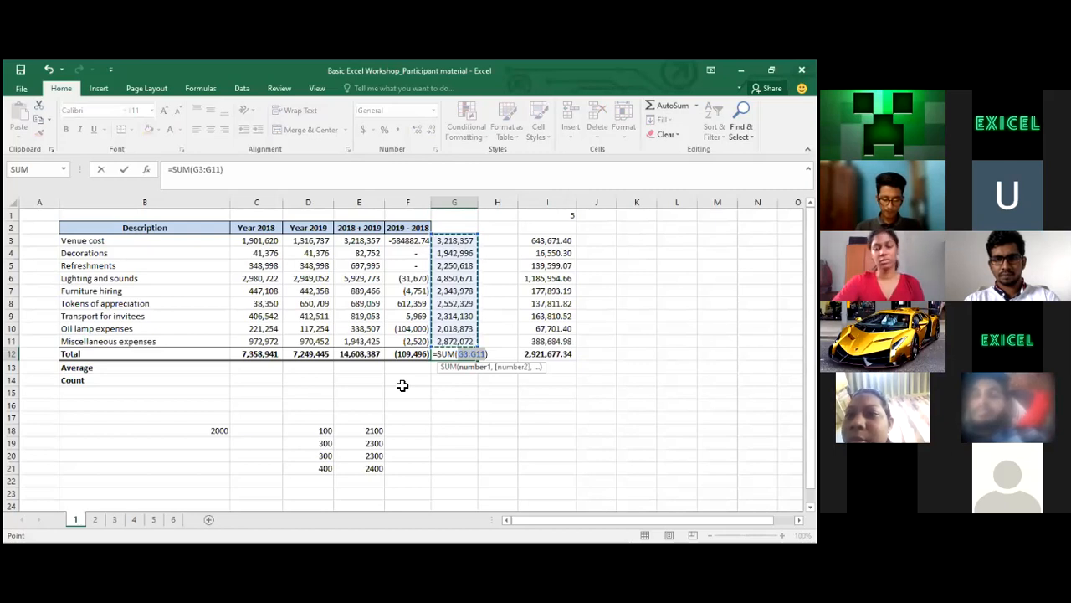
key("Return")
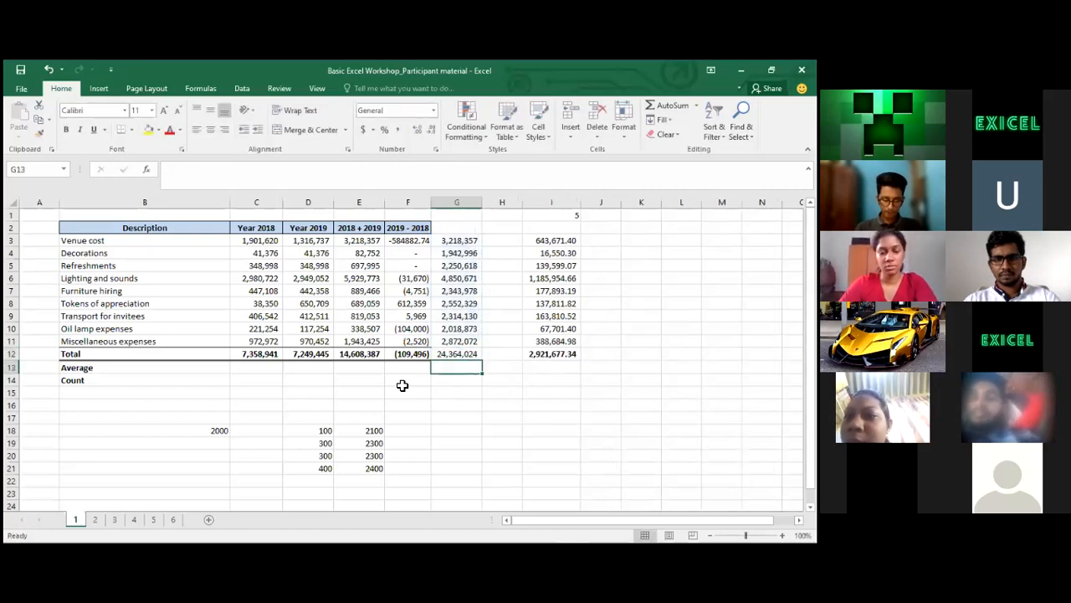
key("Up")
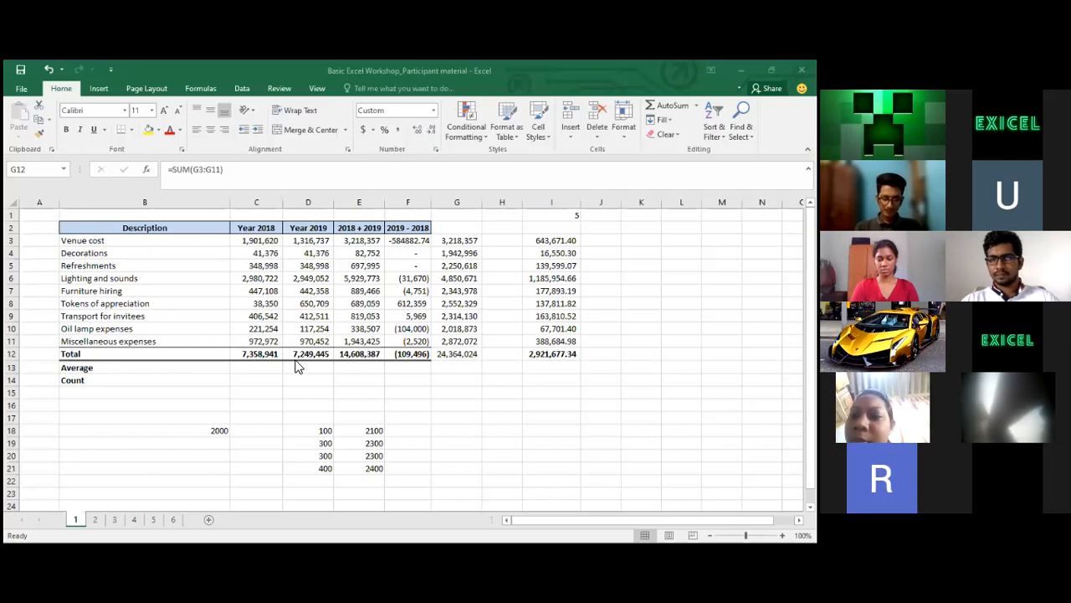
Copy the C12 total formula and look over the Average and Count rows
left_click(250, 357)
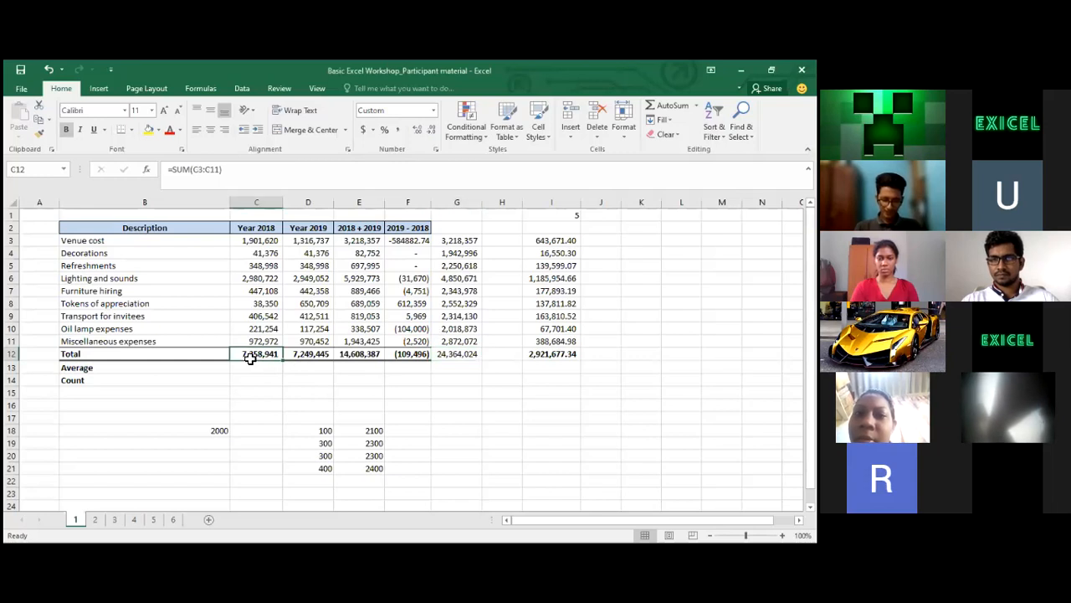
key("ctrl+c")
key("Down")
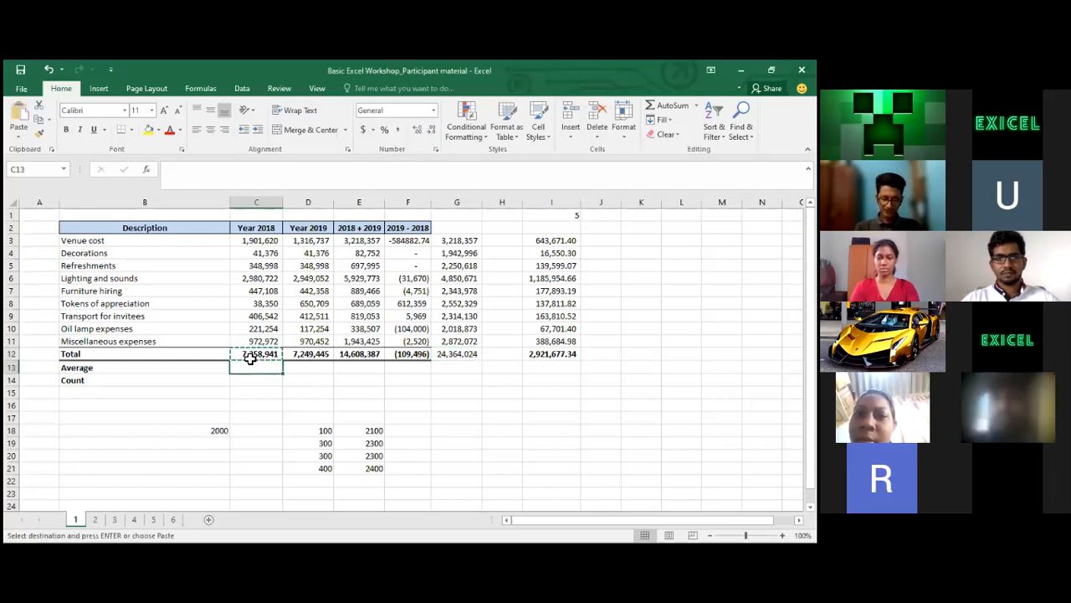
key("Right")
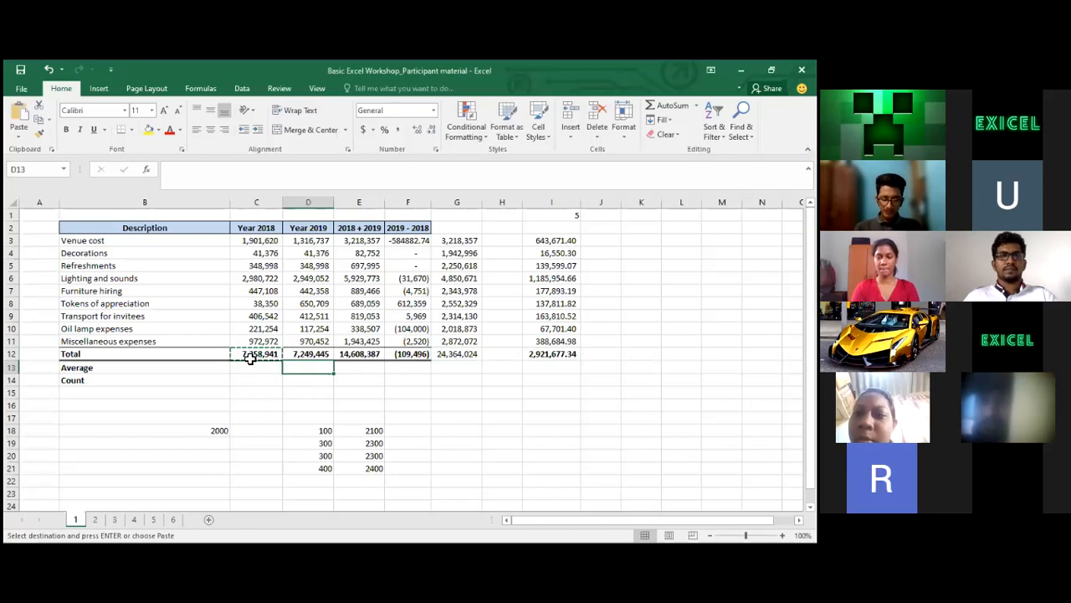
key("Right")
key("Down")
key("Left")
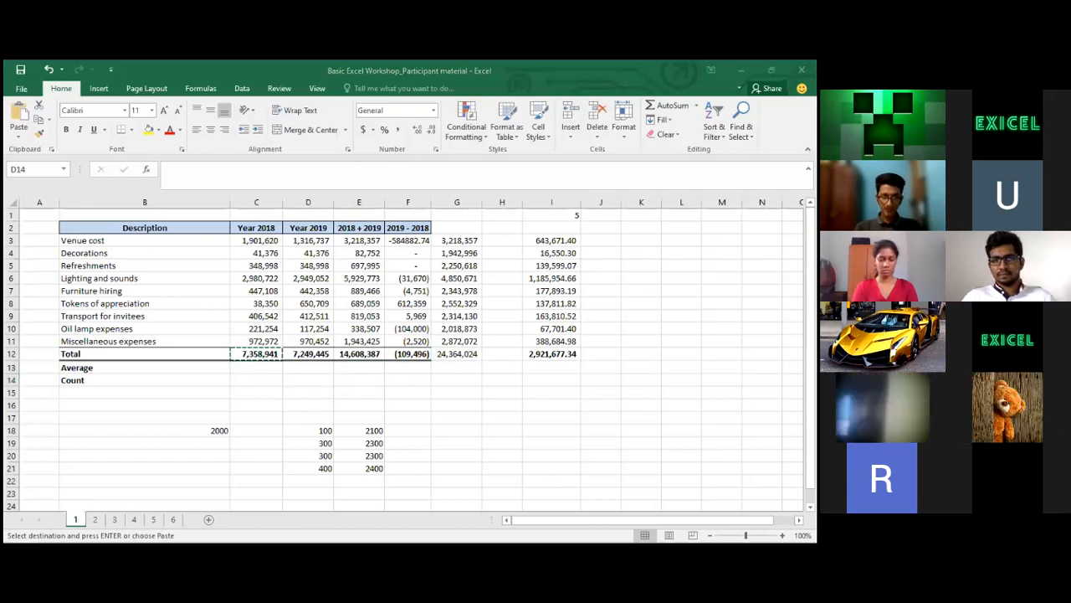
left_click(125, 365)
Enter =AVERAGE(C3:C11) in C13, giving 817,660
left_click(272, 368)
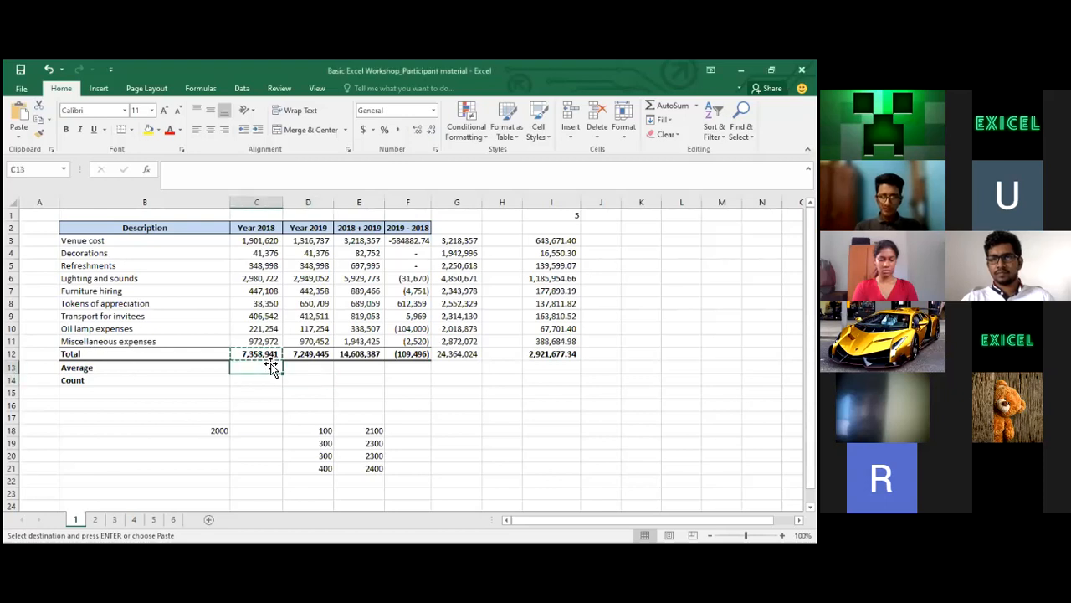
type("=")
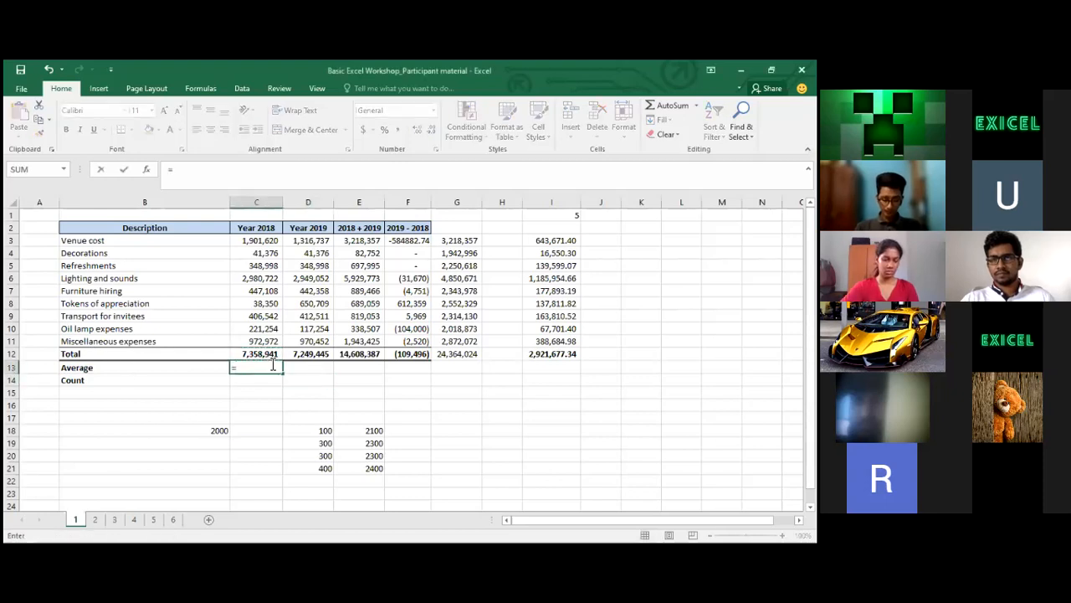
type("averag")
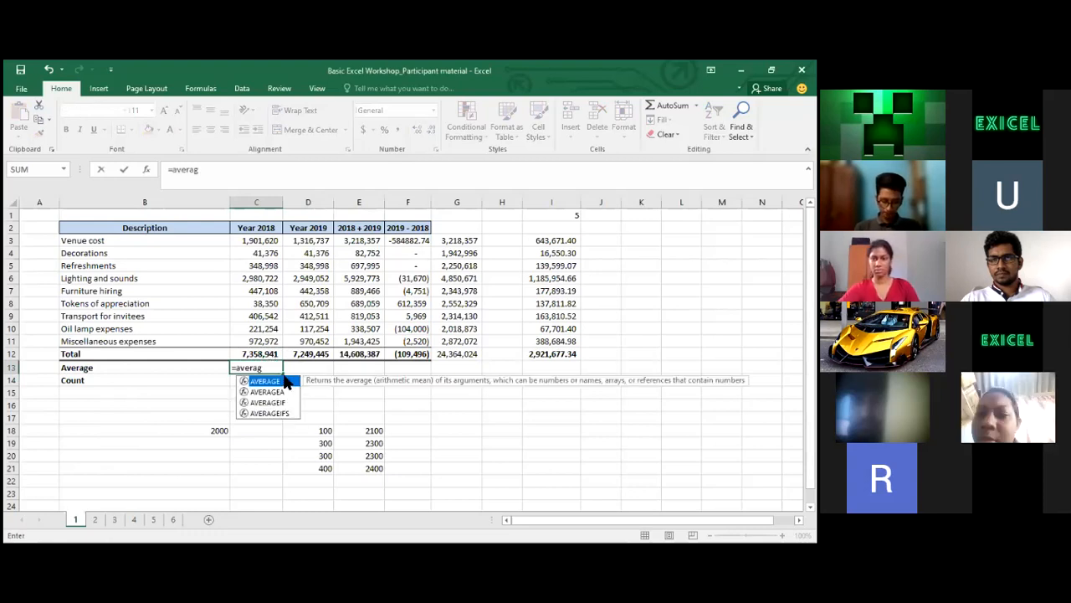
key("Tab")
left_click(251, 240)
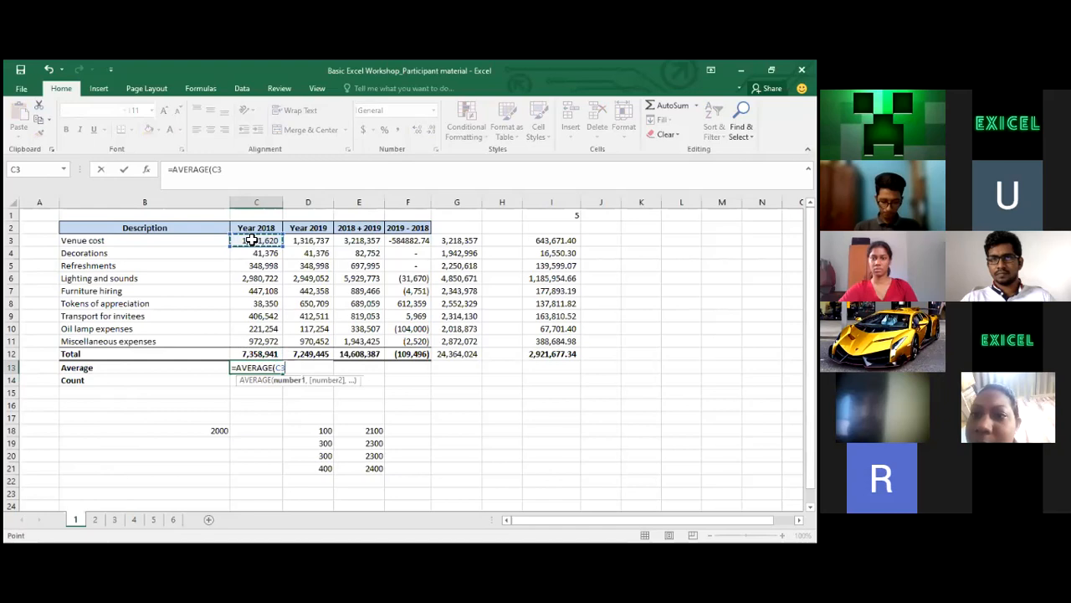
key("ctrl+shift+Down")
key("shift+Up")
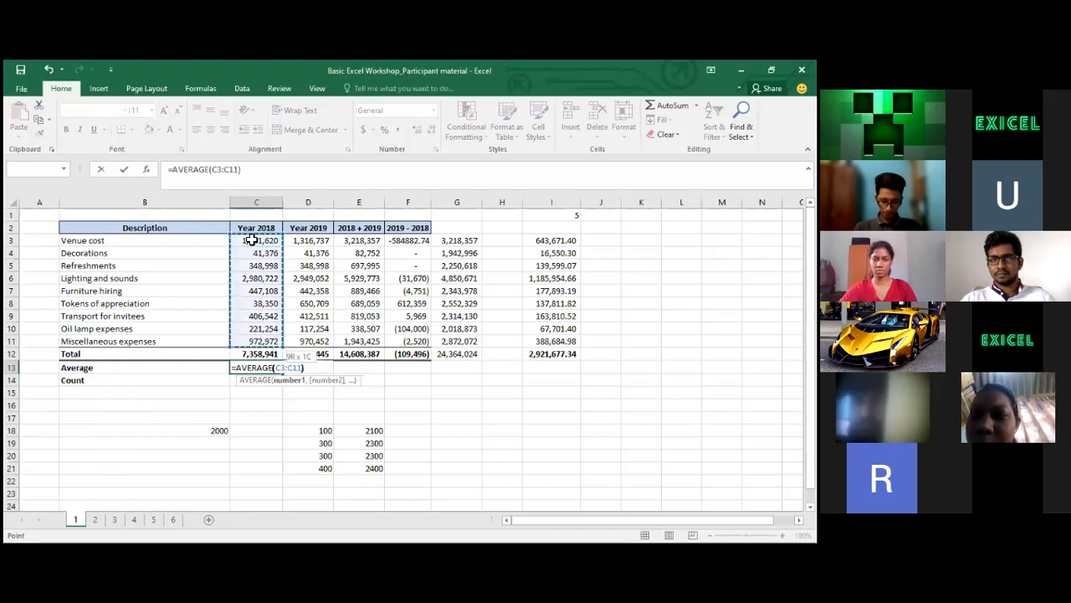
type(")")
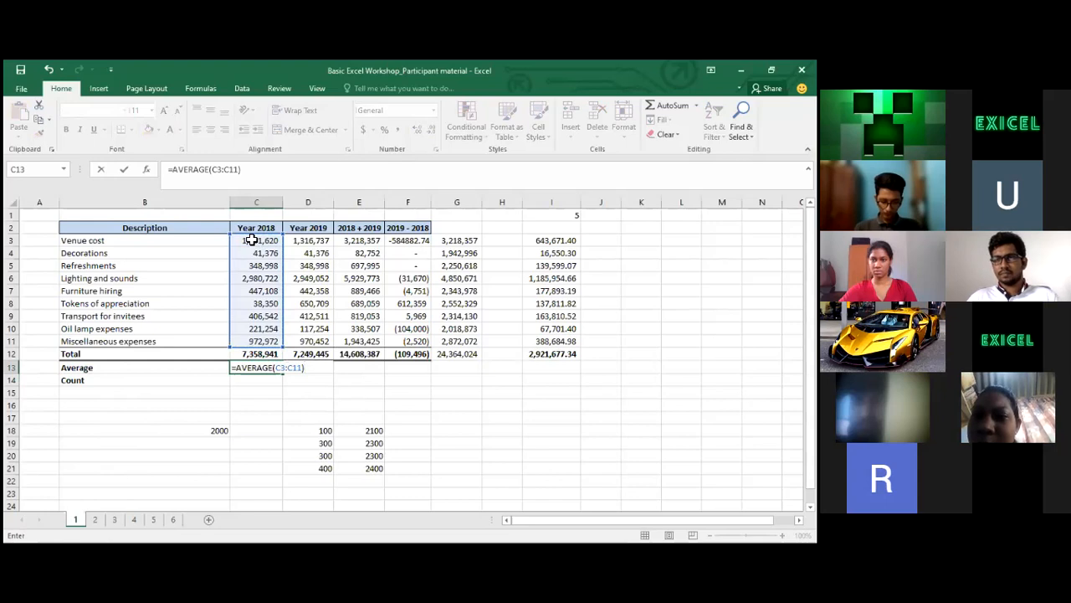
key("ctrl+Return")
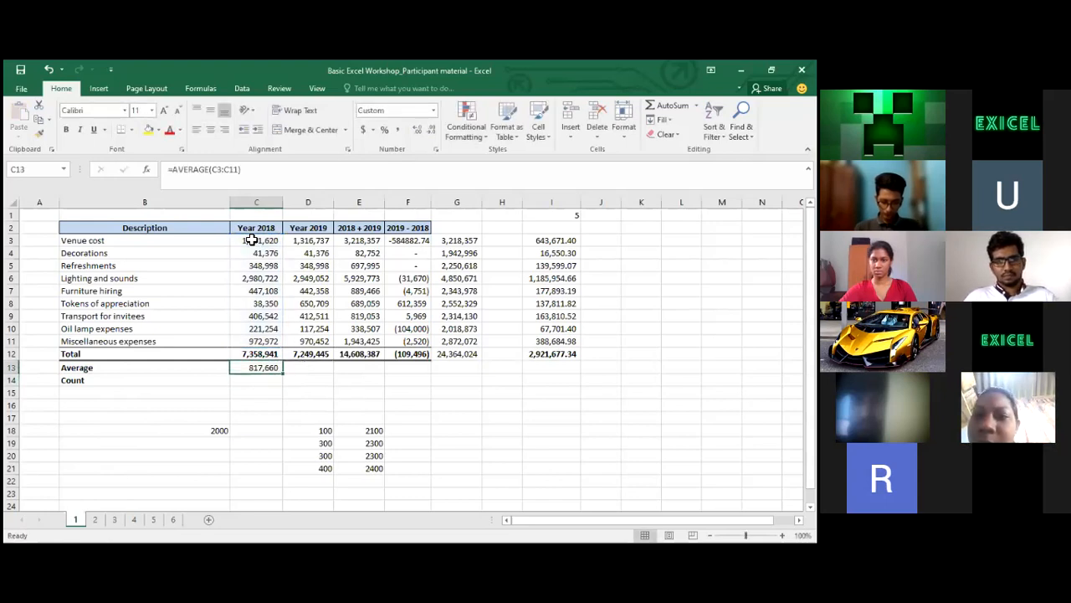
Paste the C13 average formula into D13:F13, showing 805,494, 1,623,154 and (12,166)
key("ctrl+c")
key("Right")
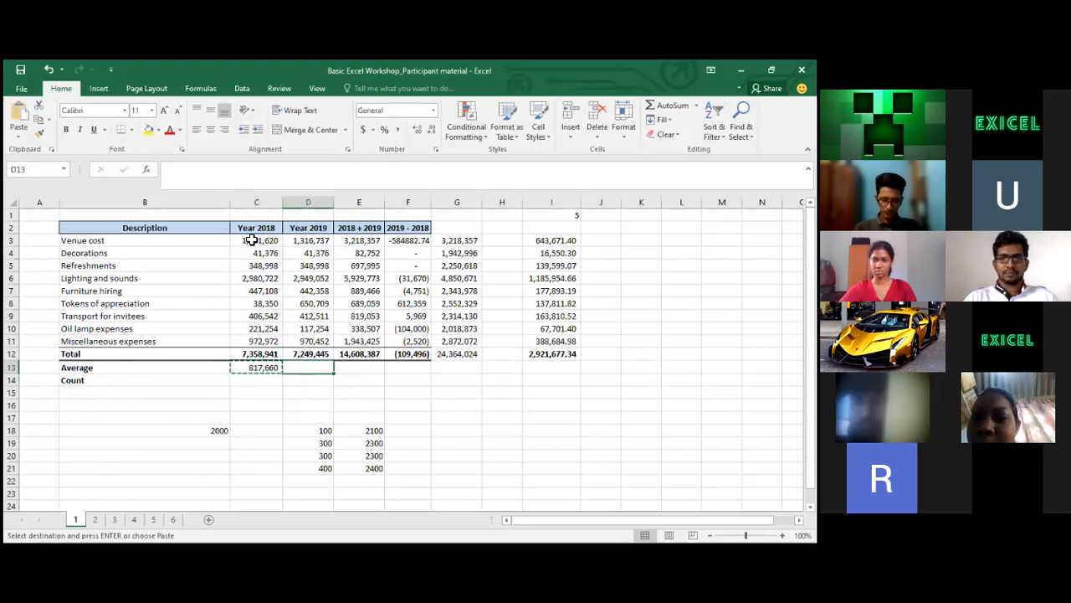
key("shift+Right")
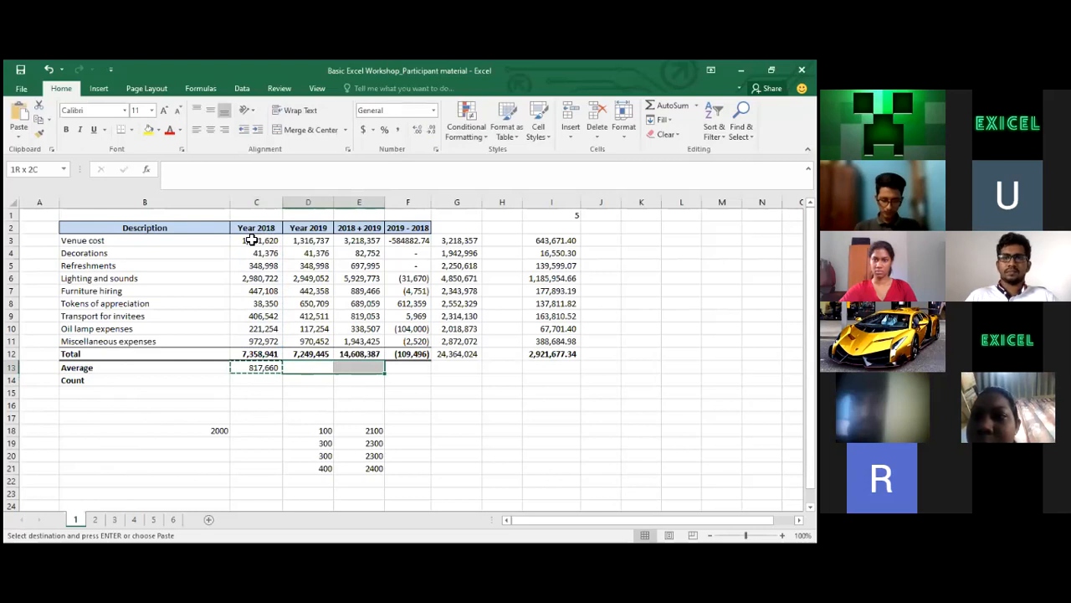
key("shift+Right")
key("ctrl+v")
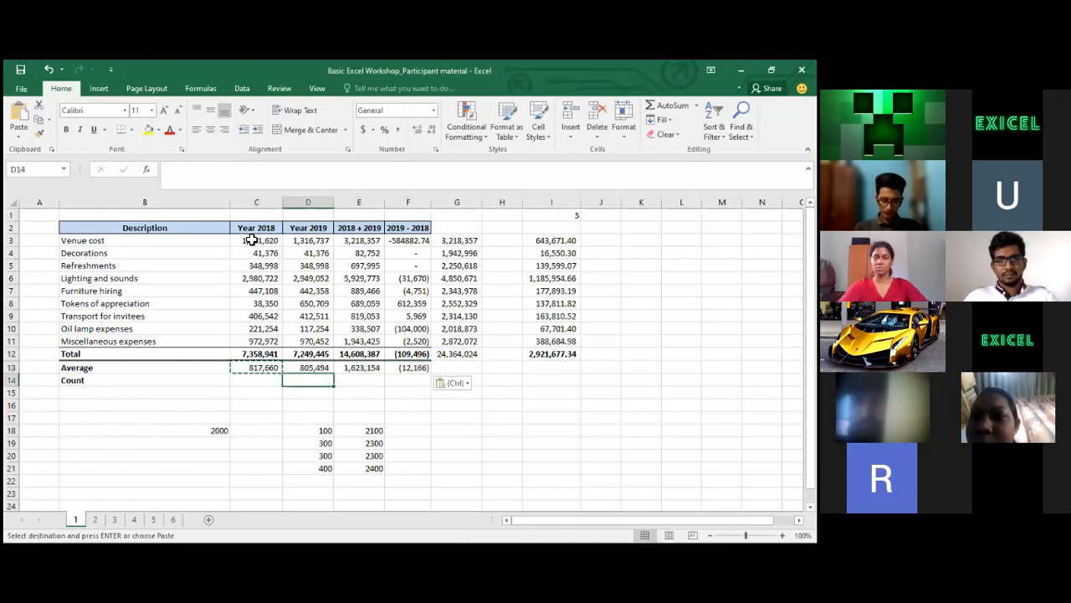
key("Right")
key("Right")
key("Right")
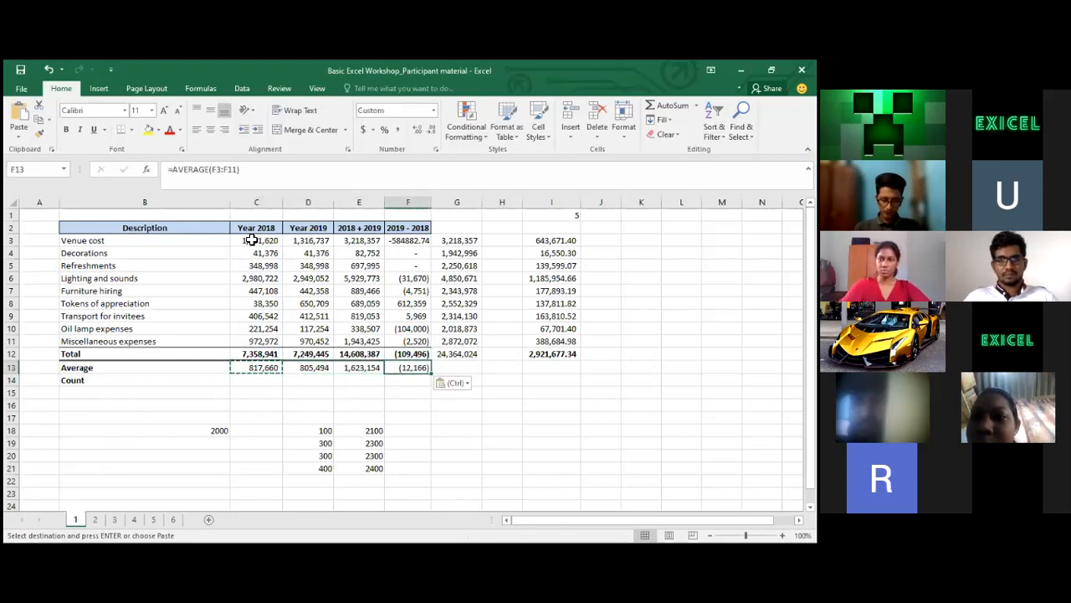
key("Down")
key("Down")
key("Left")
key("Left")
key("Left")
key("Left")
Start a =COUNT( formula in C14 of the Count row
key("Up")
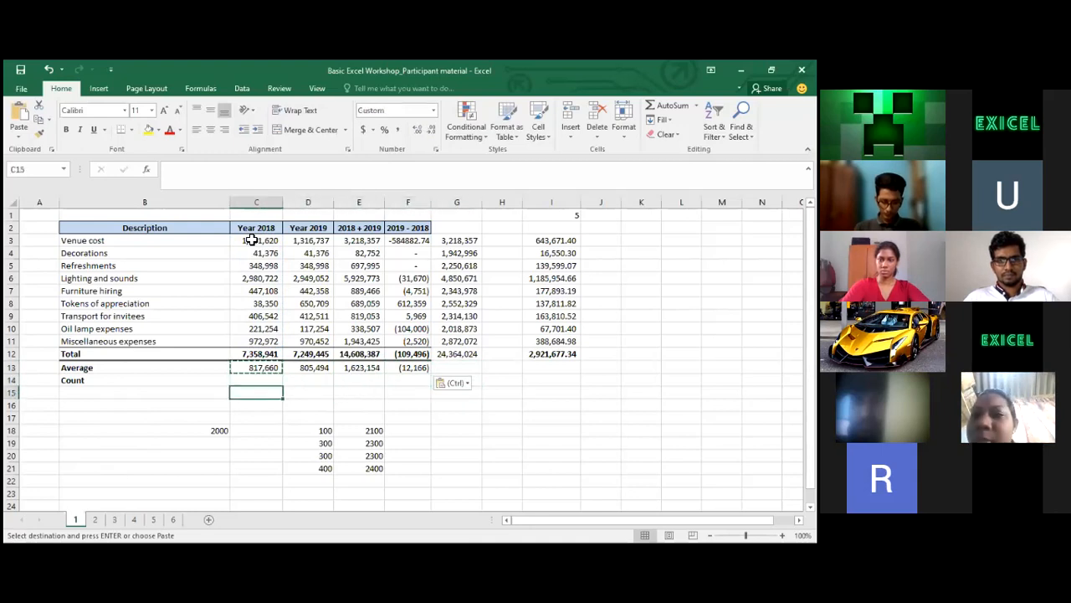
key("Up")
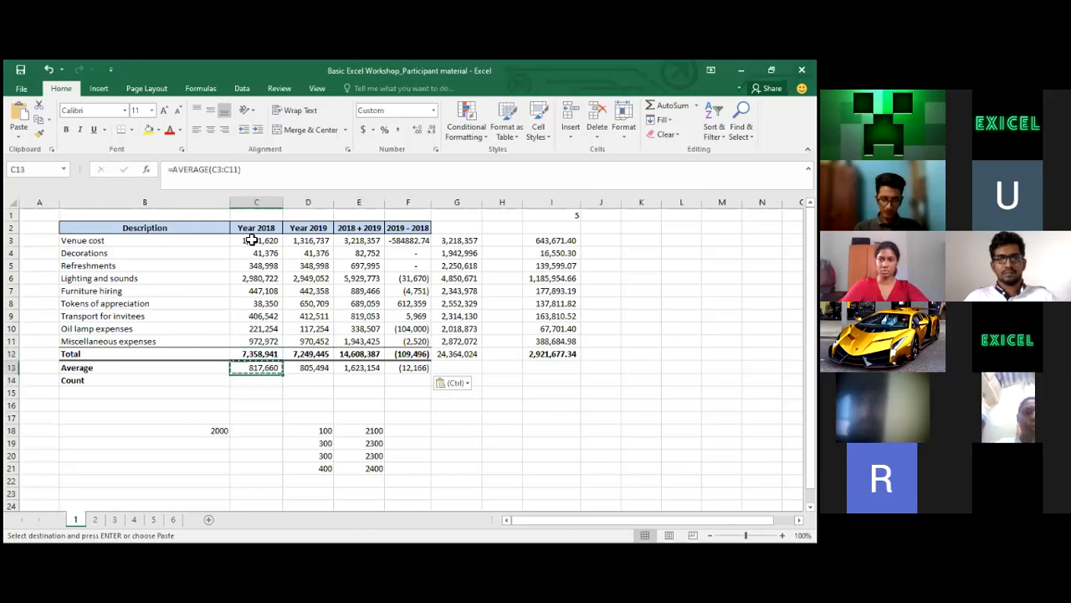
key("Down")
type("=")
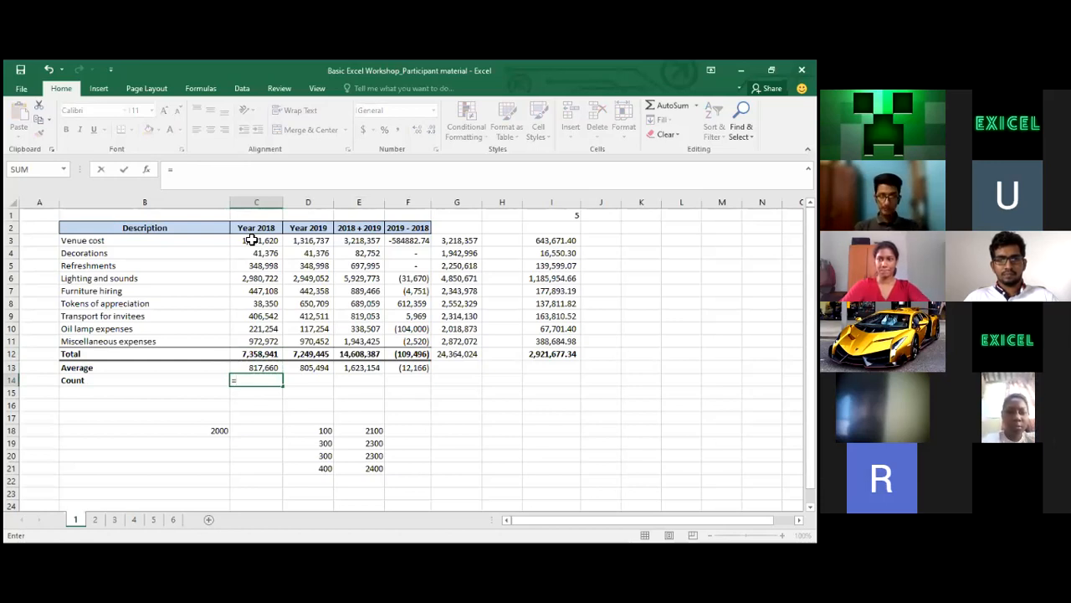
type("count(")
Complete =COUNT(C3:C11) in C14, returning 9
left_click(270, 243)
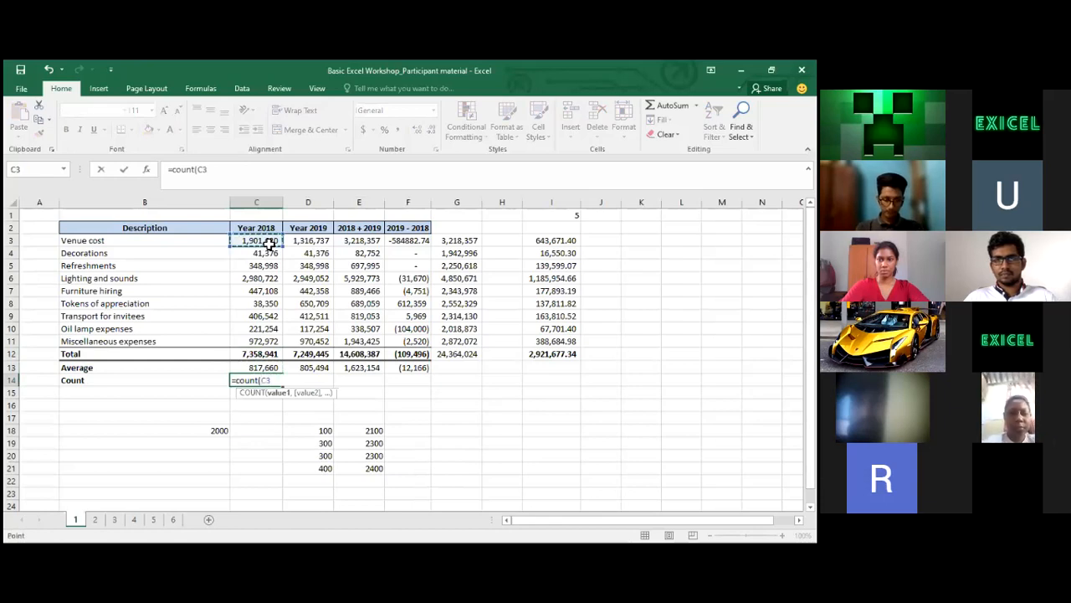
key("shift+Down")
key("shift+Down")
key("shift+Down")
key("shift+Down")
key("shift+Down")
key("shift+Down")
key("shift+Down")
key("shift+Down")
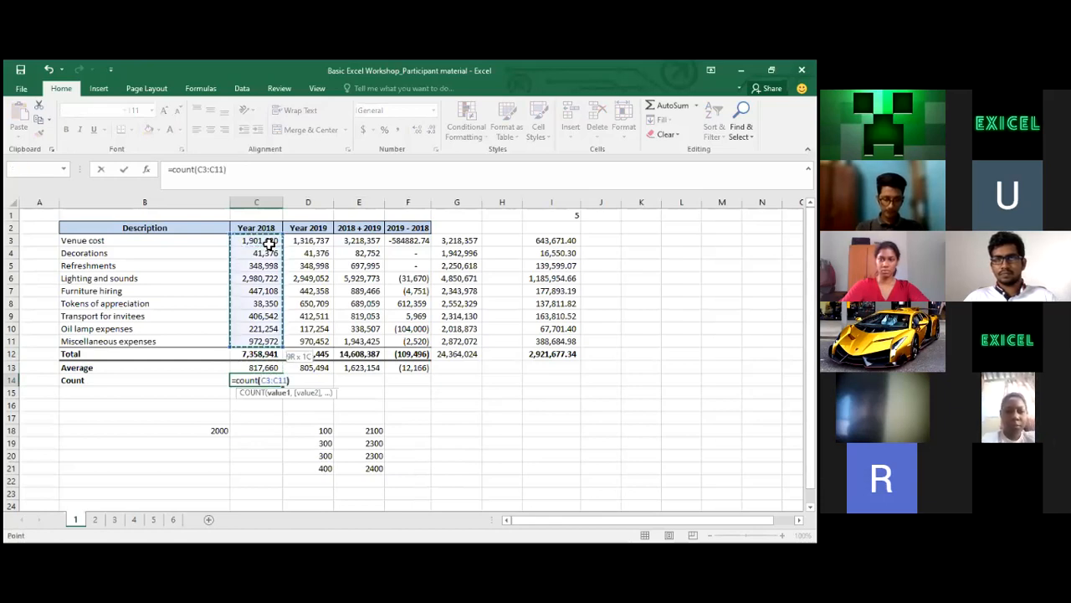
key("Return")
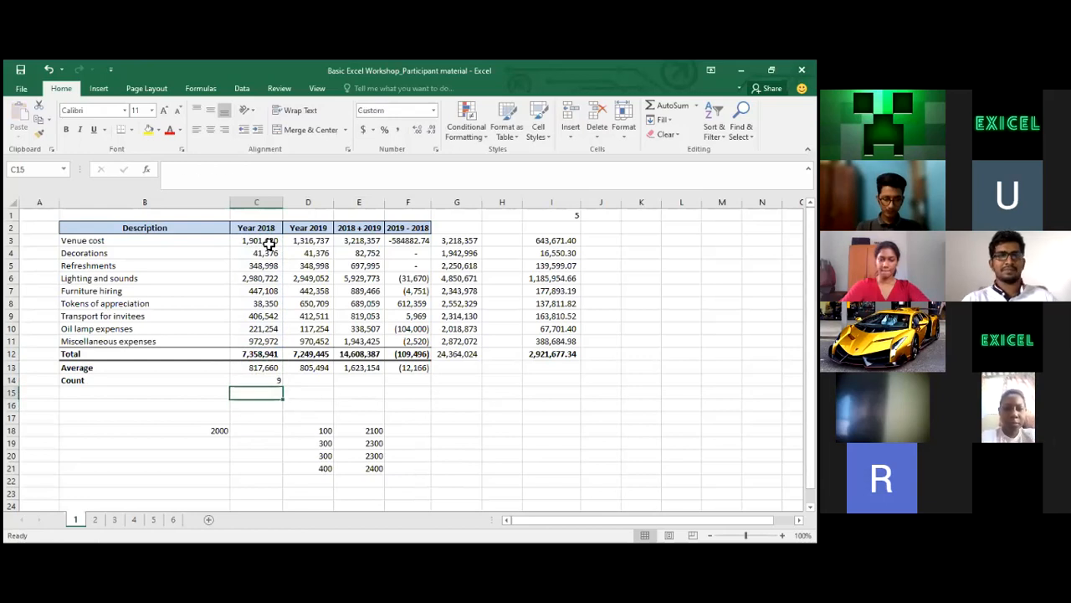
Copy the C14 count formula into D14:F14, each showing 9
key("Up")
key("ctrl+c")
key("Right")
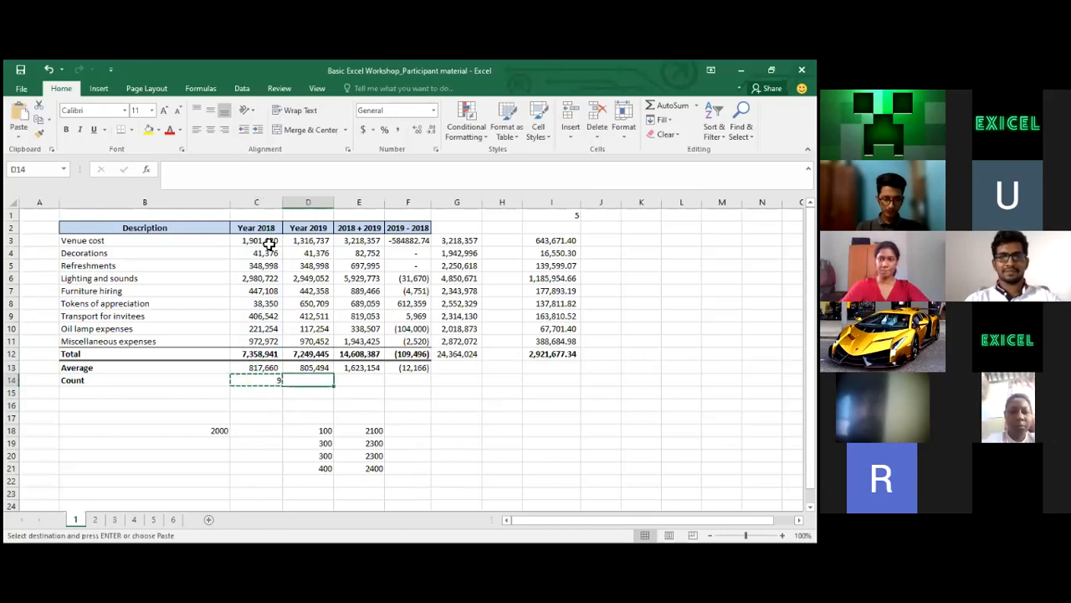
key("shift+Right")
key("shift+Right")
key("ctrl+v")
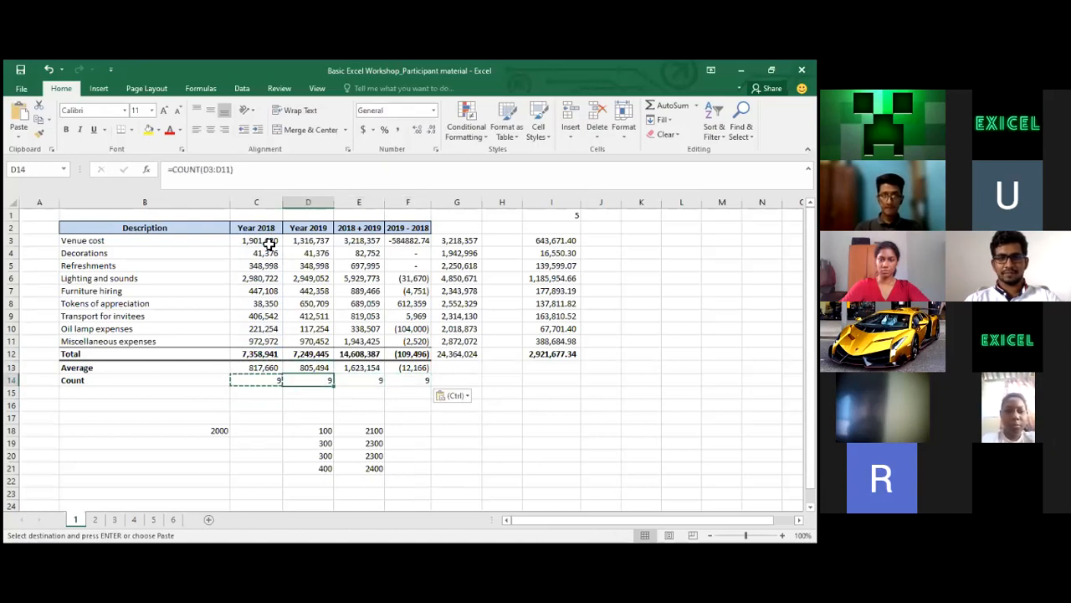
key("Right")
key("Right")
key("Right")
key("Left")
key("Left")
key("Left")
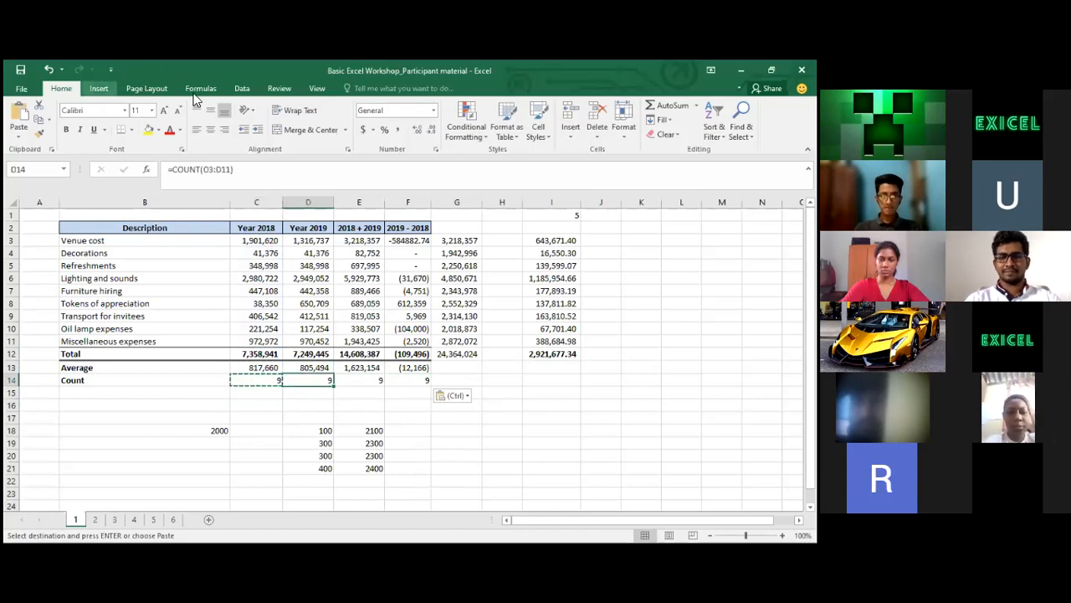
Change the D14 count range end from D11 to D13, so it counts D3:D13
left_click(224, 175)
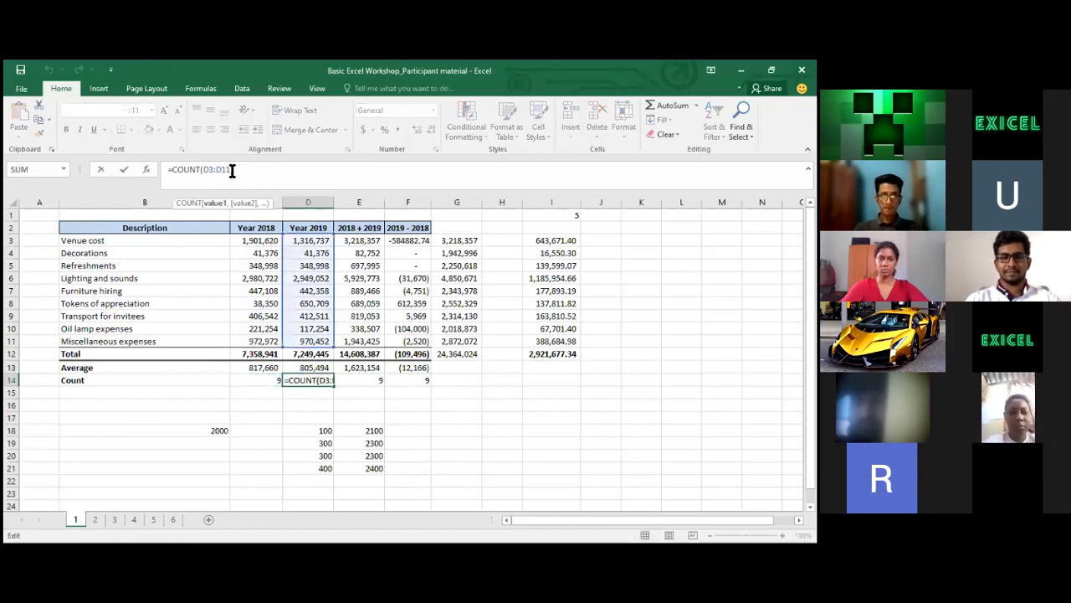
key("BackSpace")
type("3")
key("Return")
Check the D14 and C13 formulas, then select the Average cells D13 through G13
key("Up")
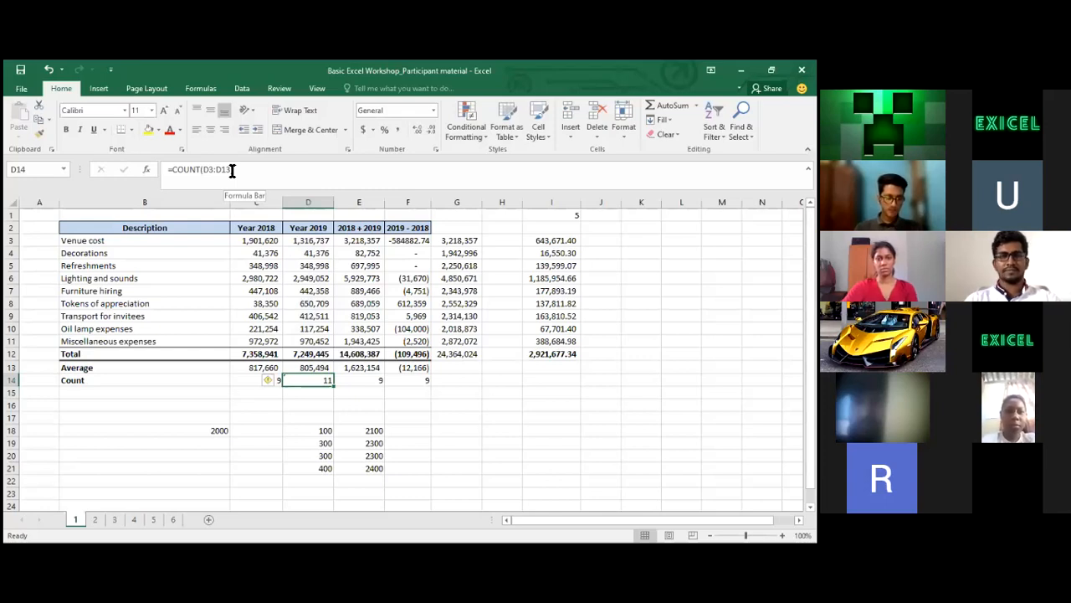
key("Up")
key("Left")
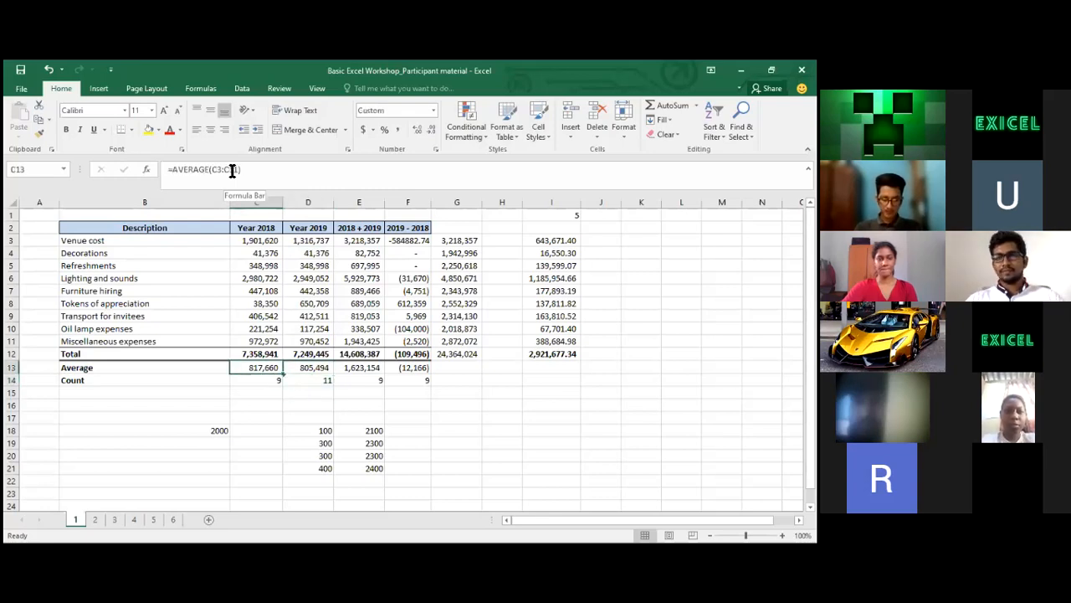
key("Right")
key("shift+Right")
key("shift+Right")
key("shift+Right")
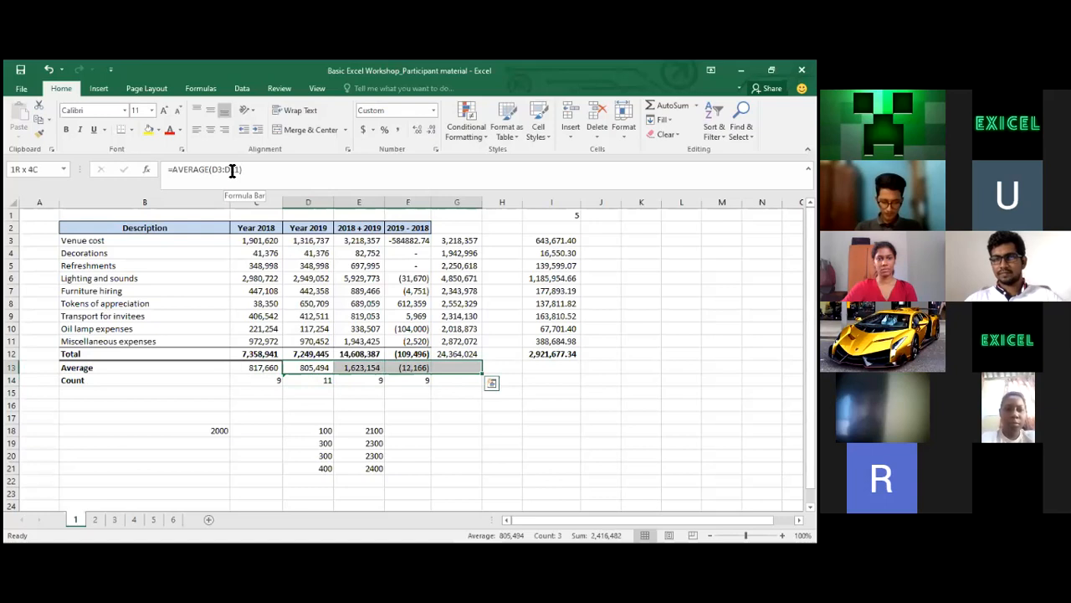
Clear D13:F13 and fill C13's AVERAGE formula across to F13
key("Delete")
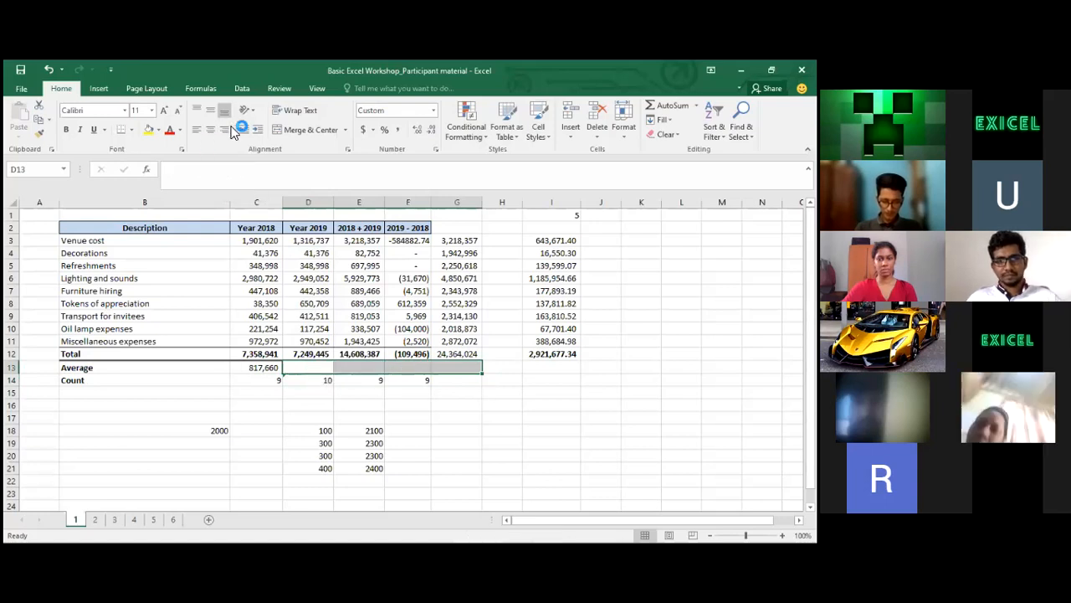
left_click(267, 368)
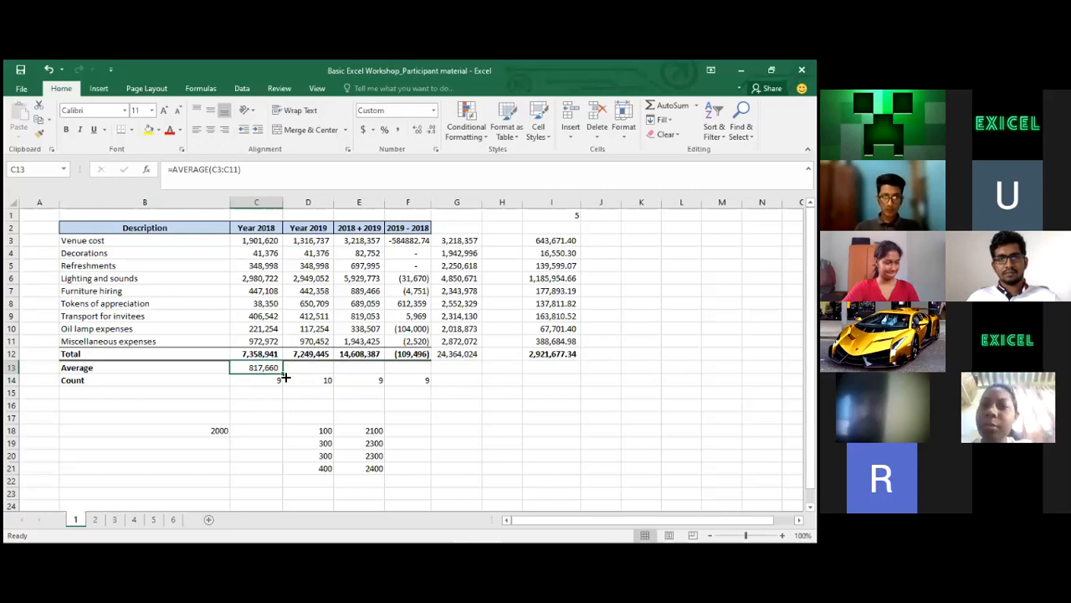
left_click_drag(286, 376, 423, 372)
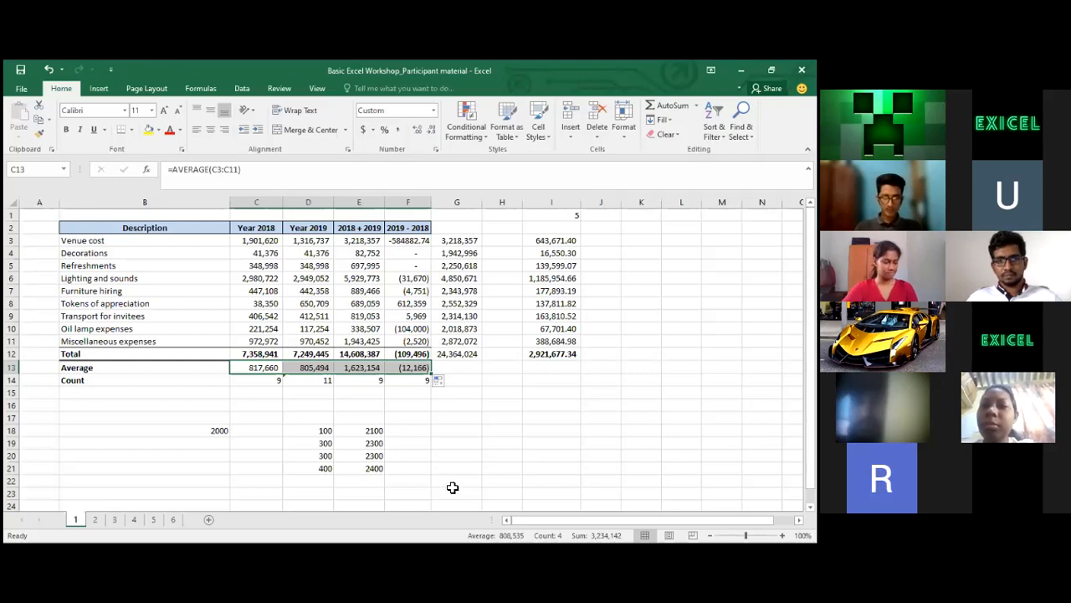
Re-commit C13's AVERAGE formula so the 2018 average shows 817,660
left_click(266, 367)
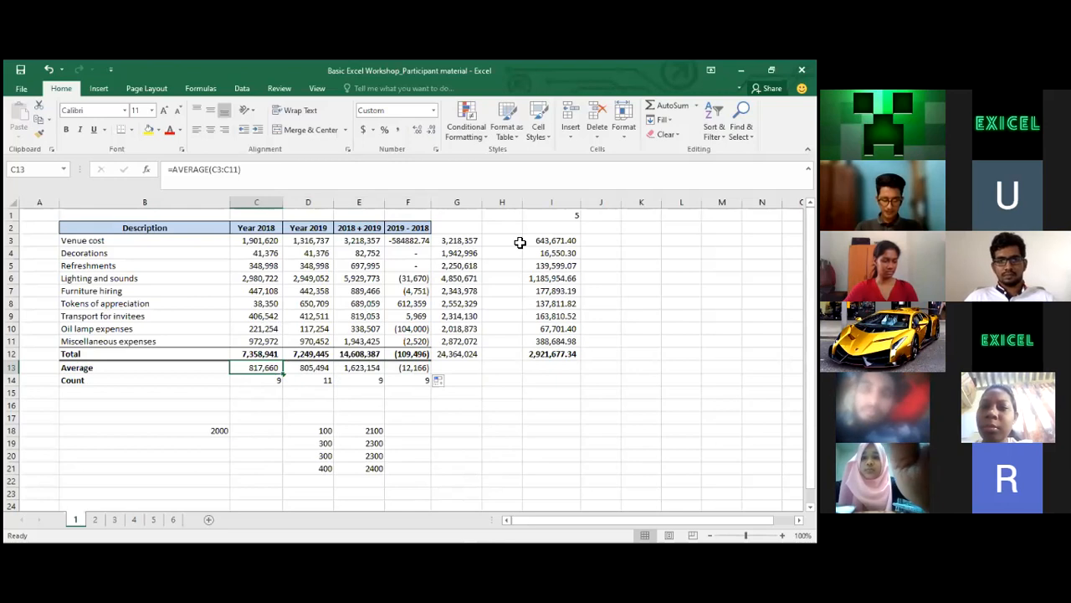
key("alt+Tab")
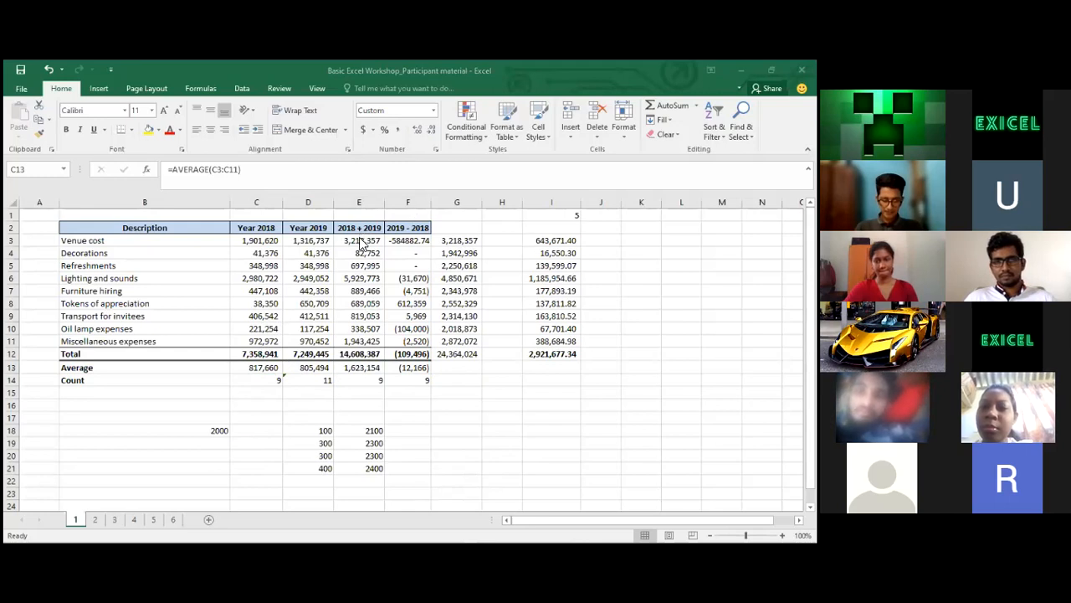
key("F2")
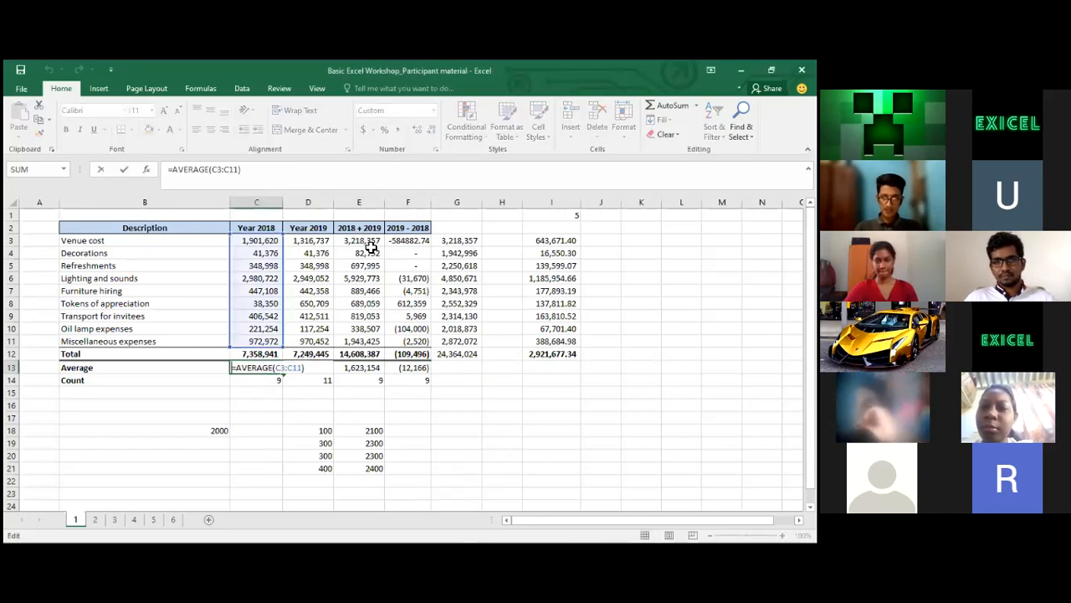
key("Return")
Recheck the Decorations 2018 + 2019 formula =C4+D4 in E4, still 82,752
left_click(370, 249)
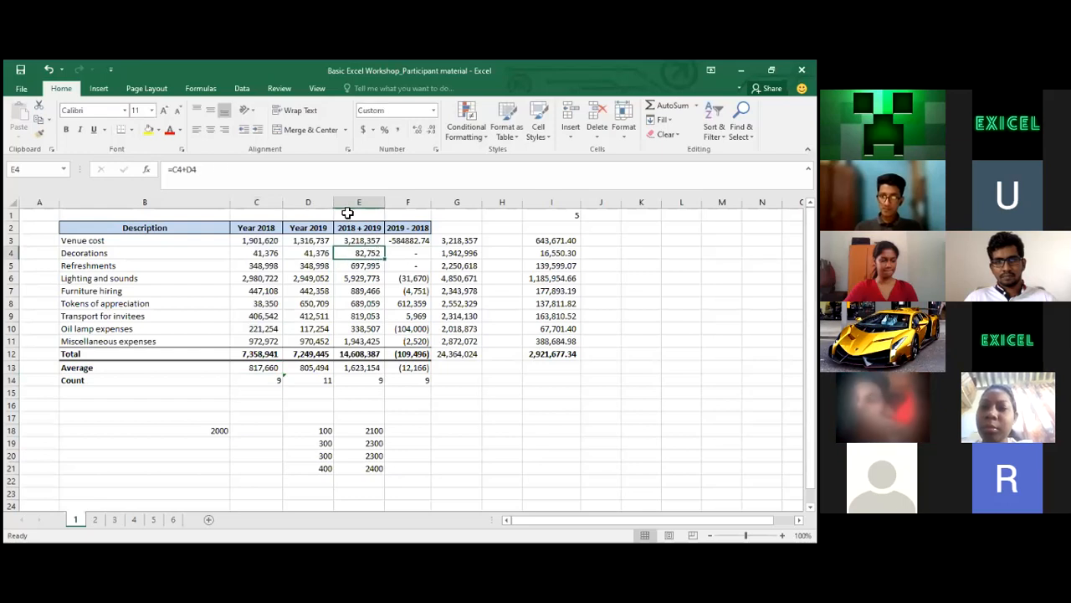
left_click(252, 172)
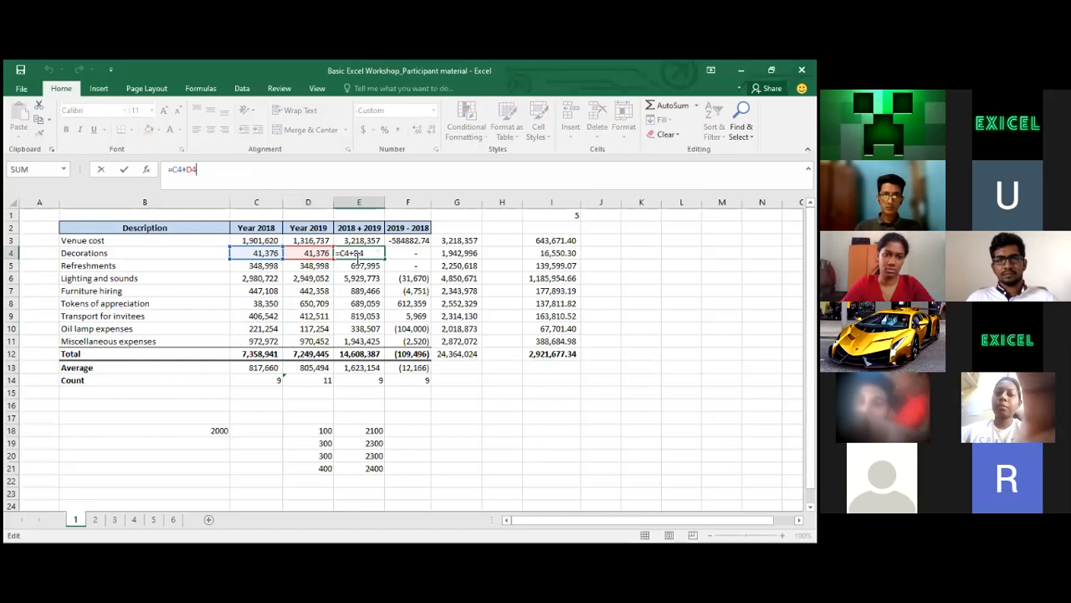
key("Return")
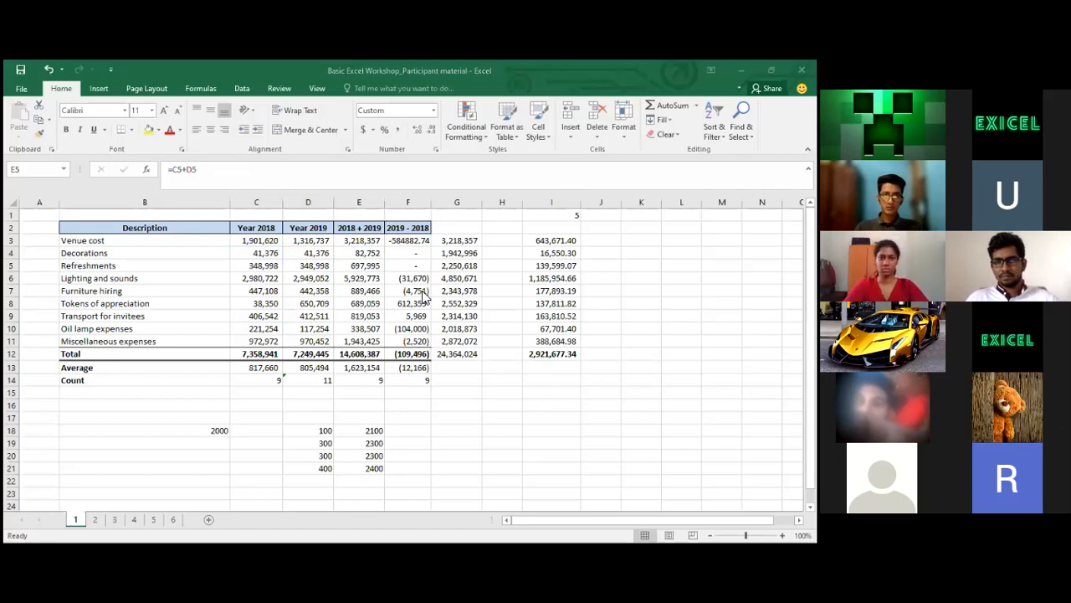
left_click(304, 375)
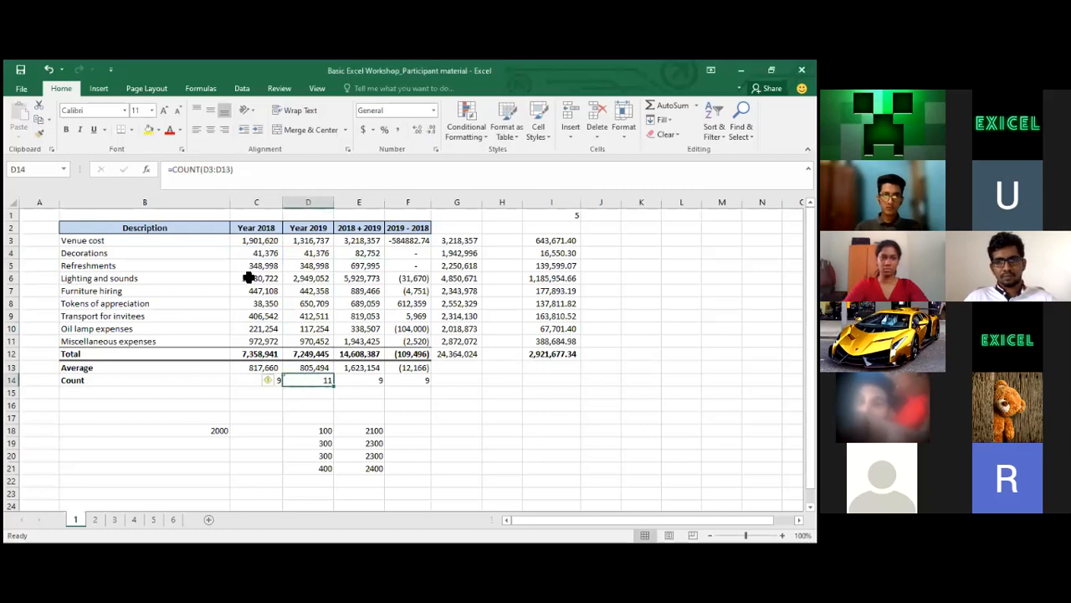
left_click(259, 178)
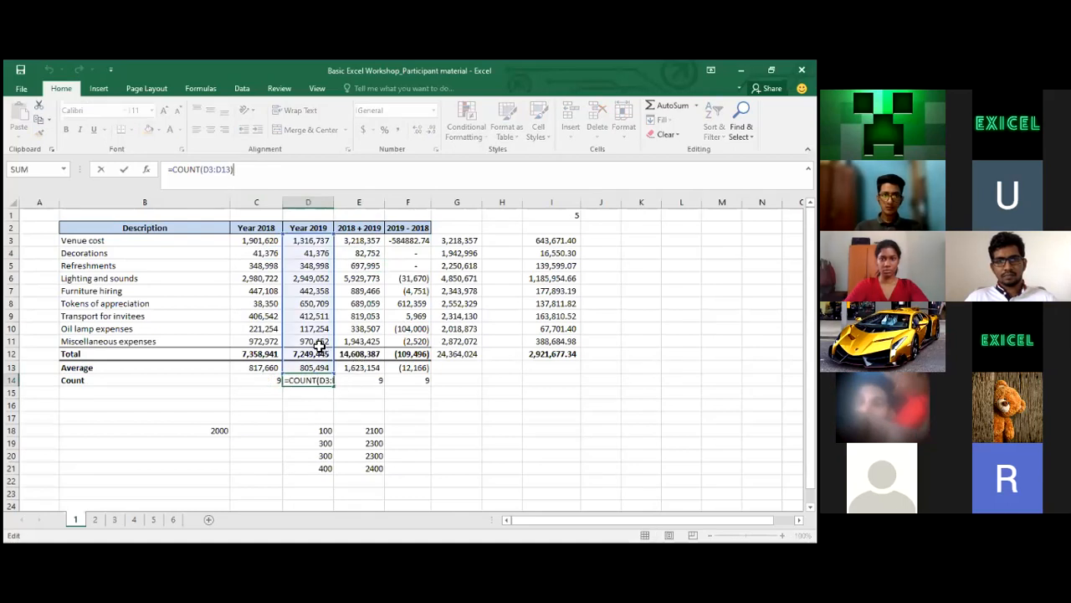
left_click(266, 370)
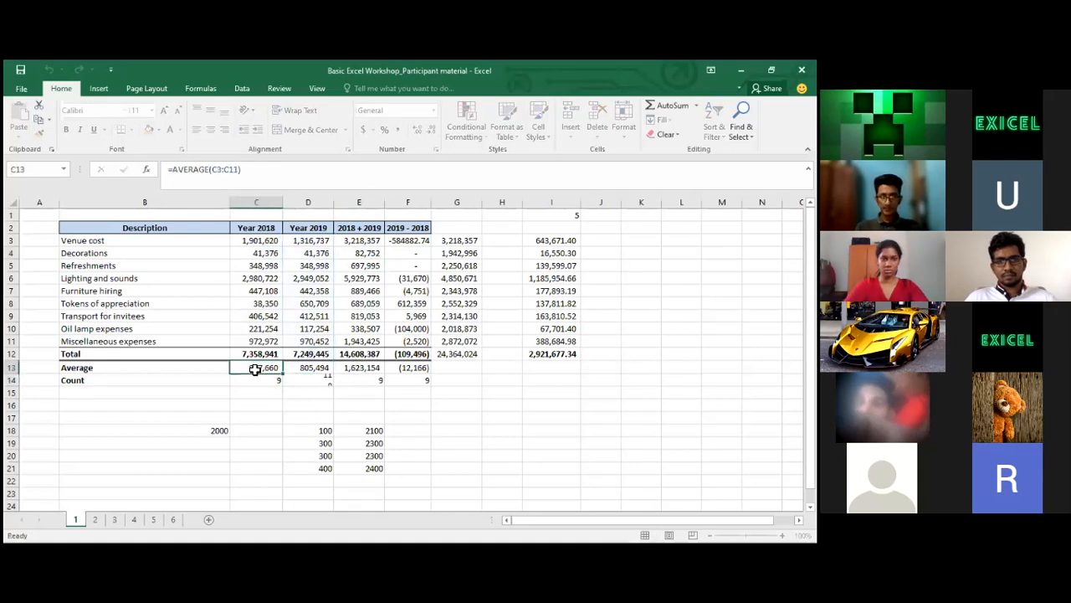
left_click(262, 379)
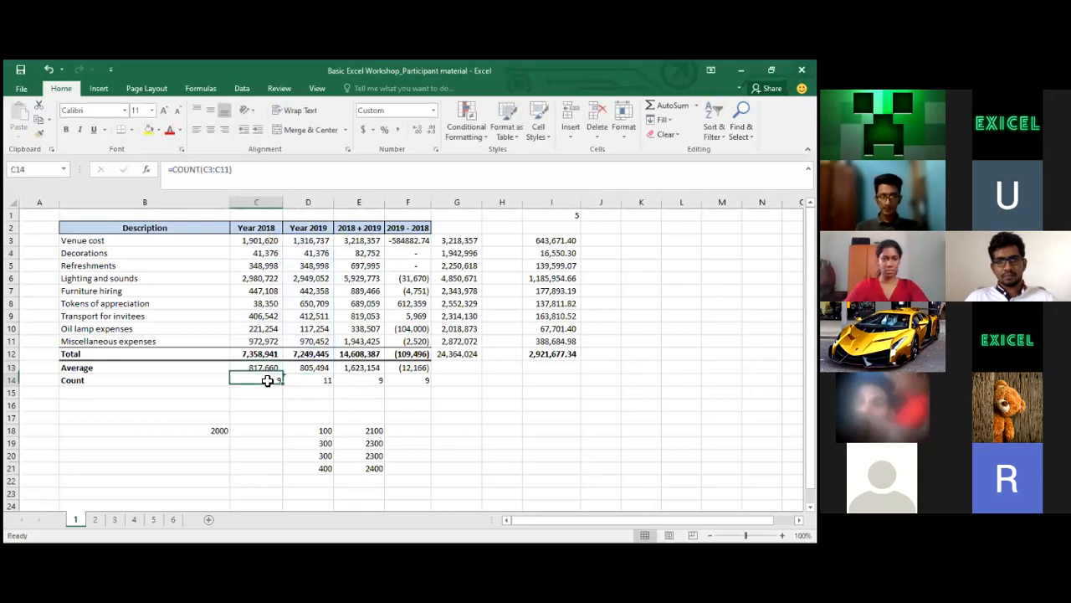
left_click(262, 180)
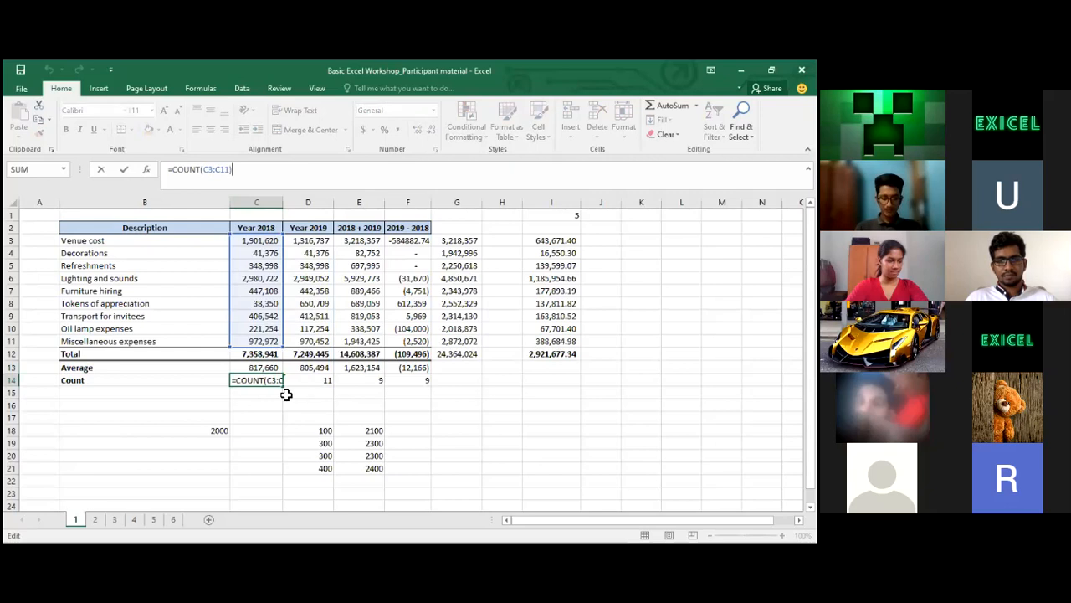
left_click(308, 381)
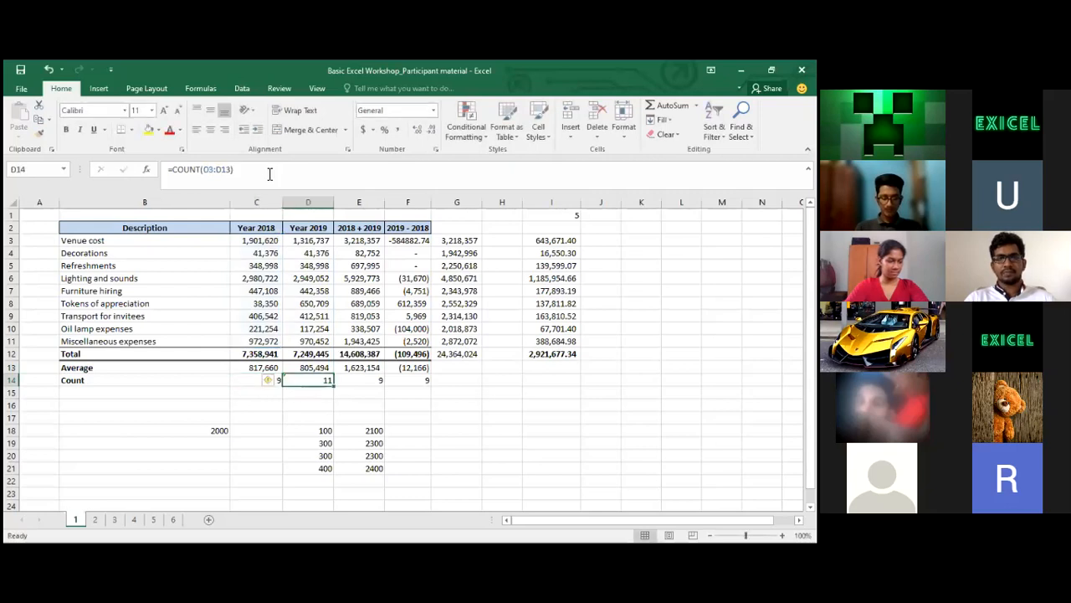
left_click(270, 174)
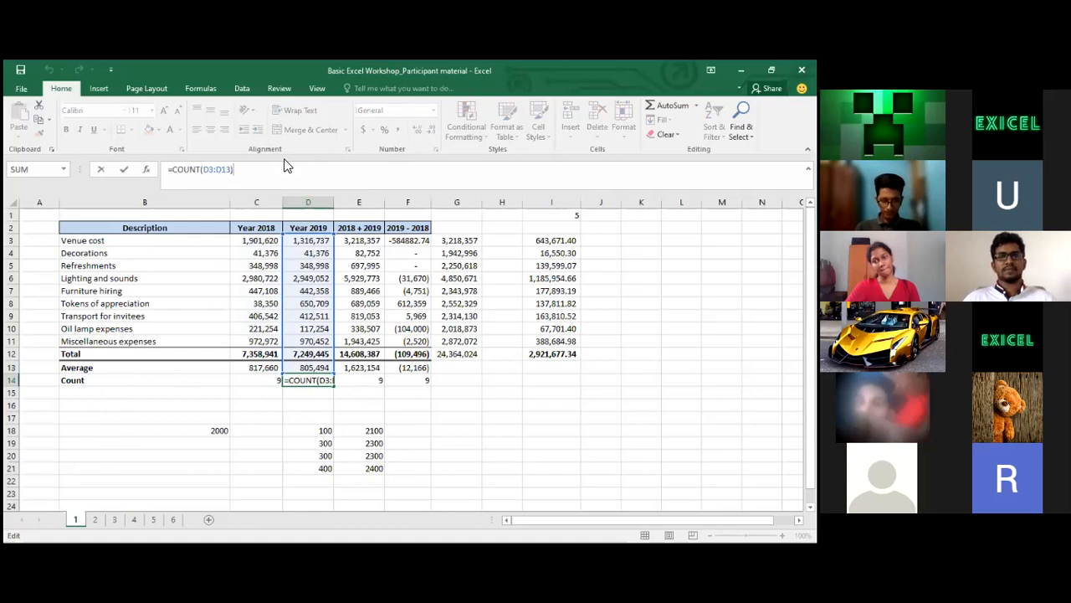
key("Return")
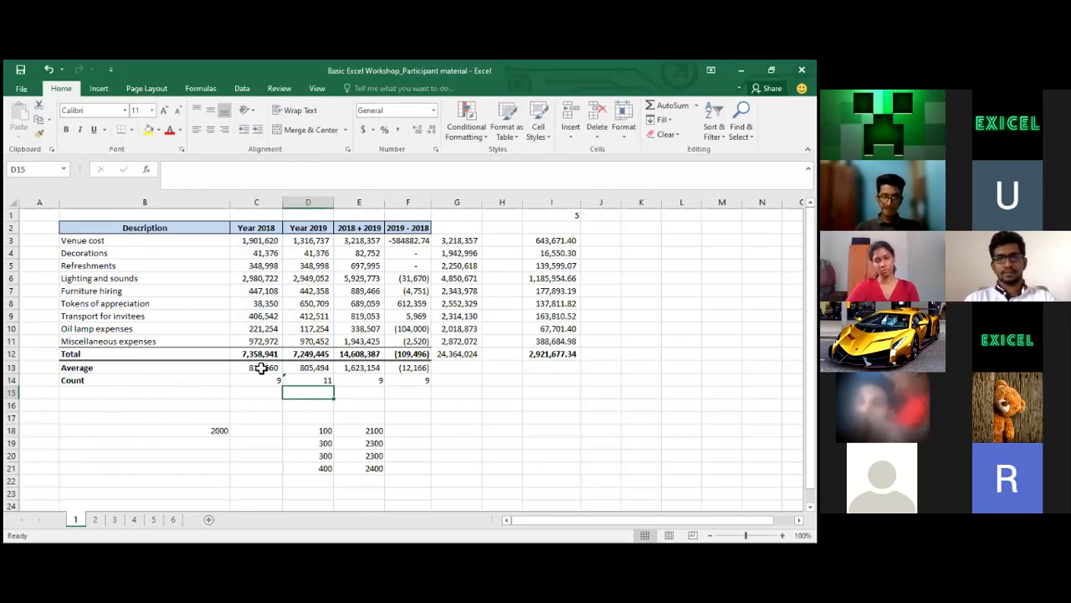
left_click(331, 380)
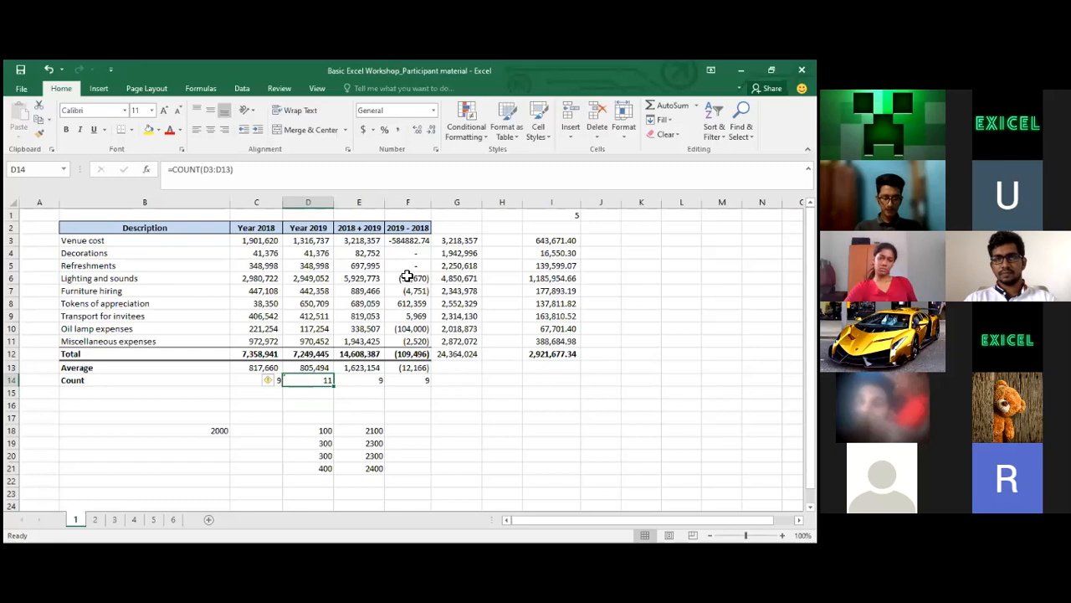
left_click(396, 240)
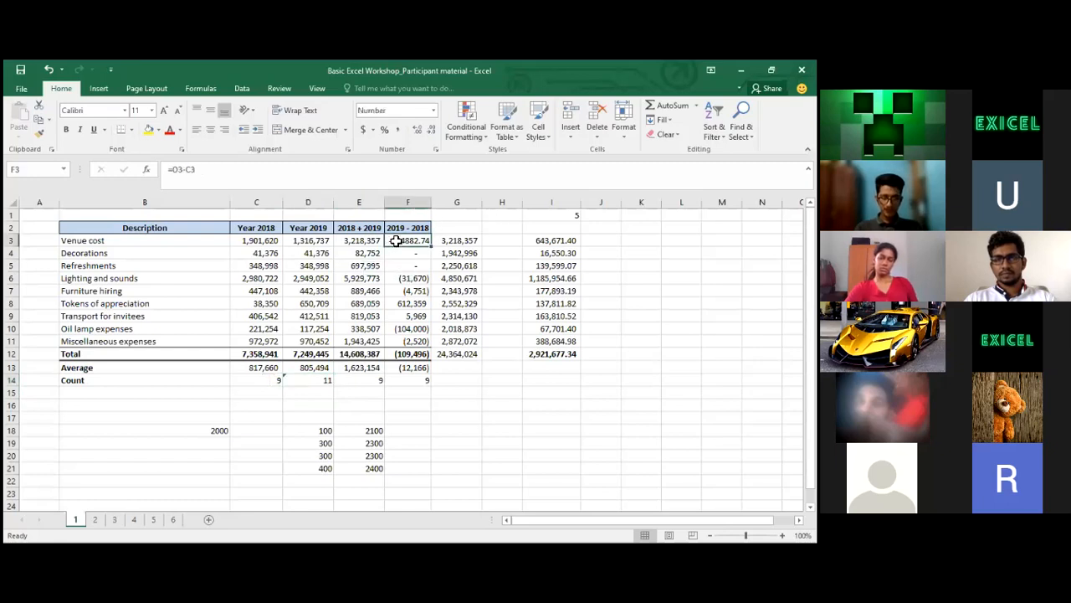
left_click(421, 292)
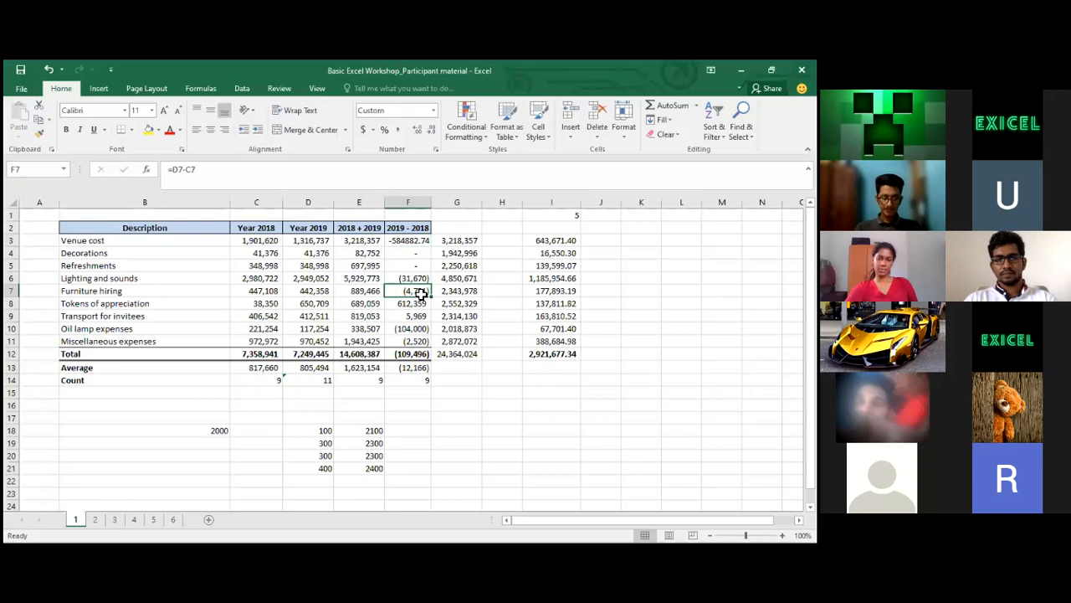
left_click(319, 292)
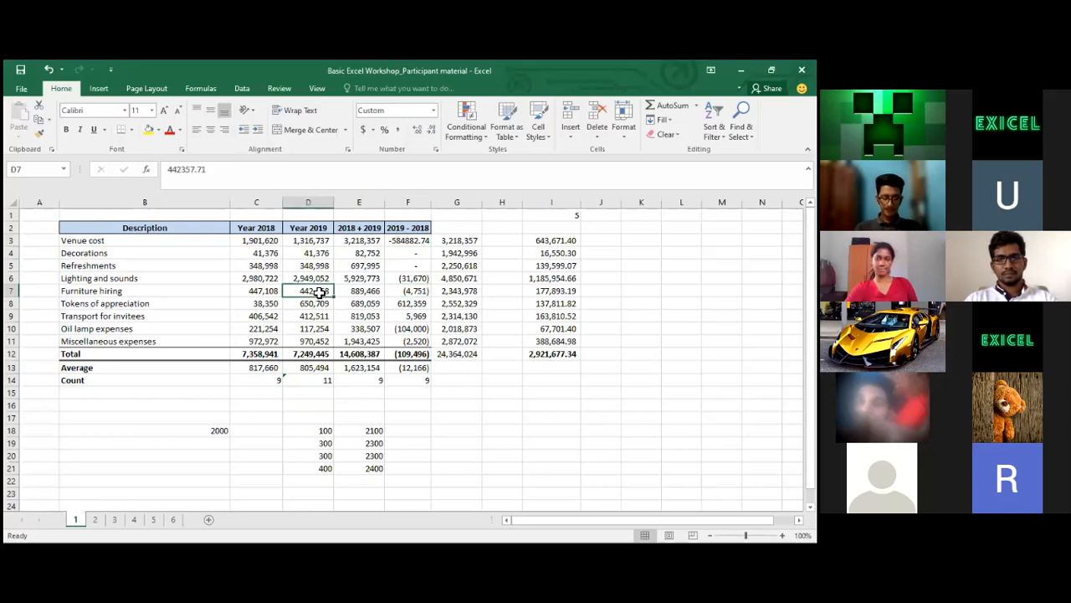
left_click(415, 291)
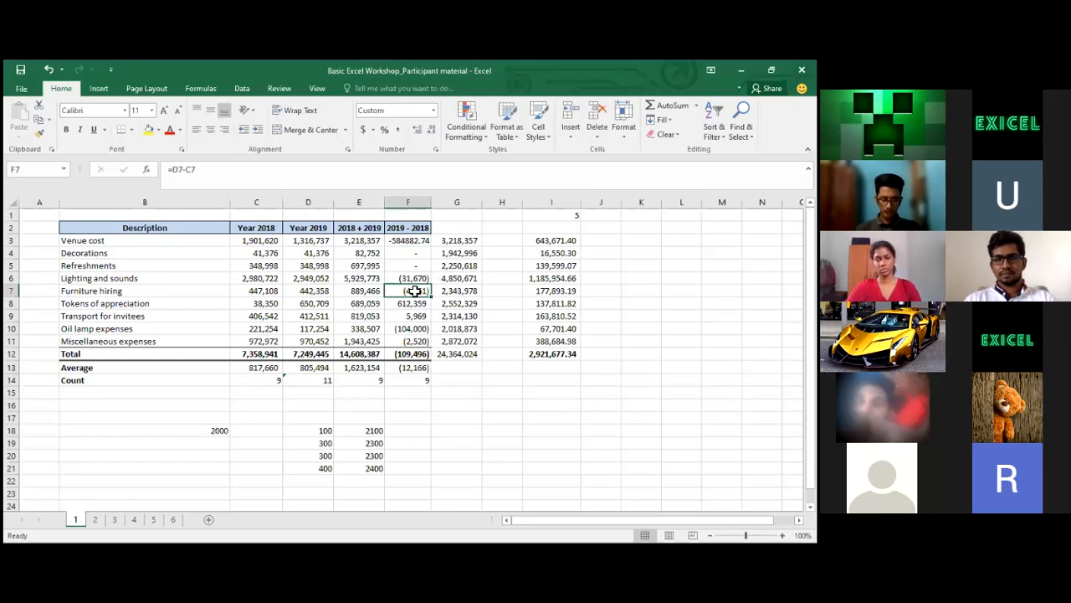
key("Up")
key("Up")
key("Up")
key("Up")
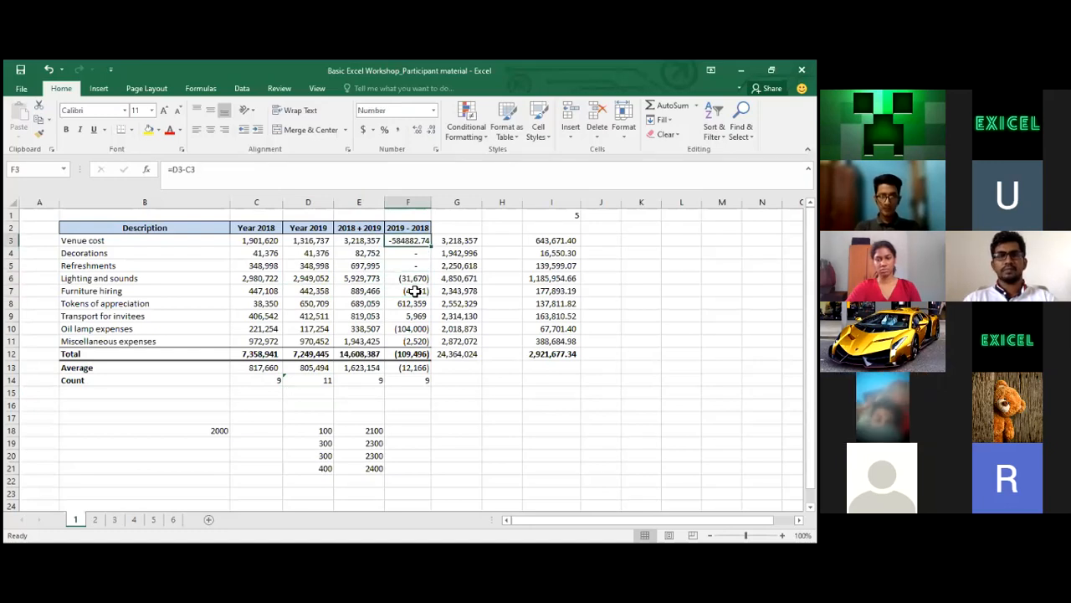
key("Down")
key("Down")
key("Down")
key("Up")
key("Up")
key("Up")
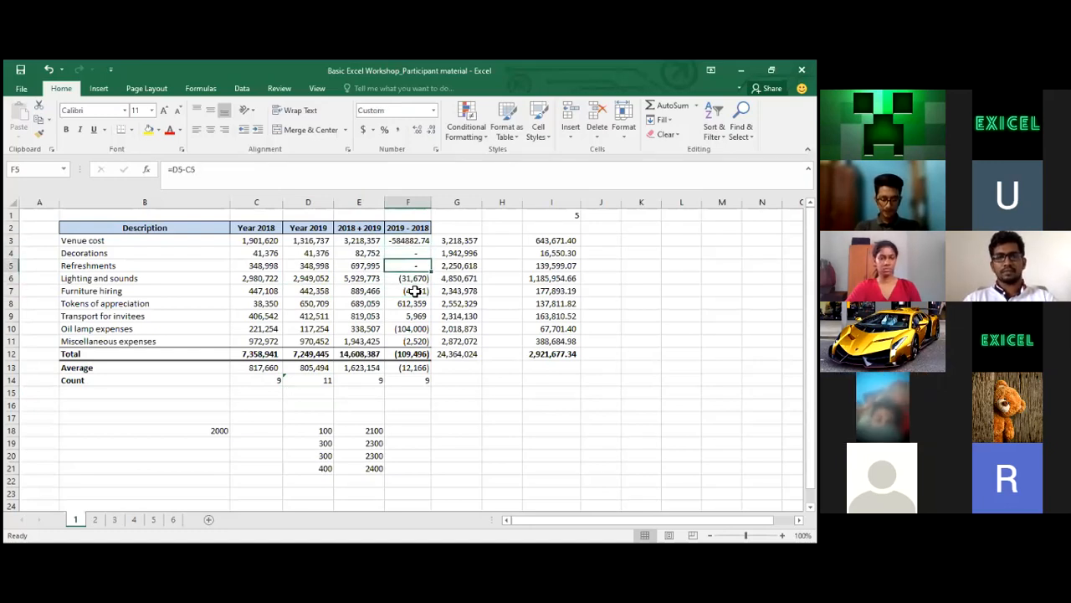
left_click(327, 169)
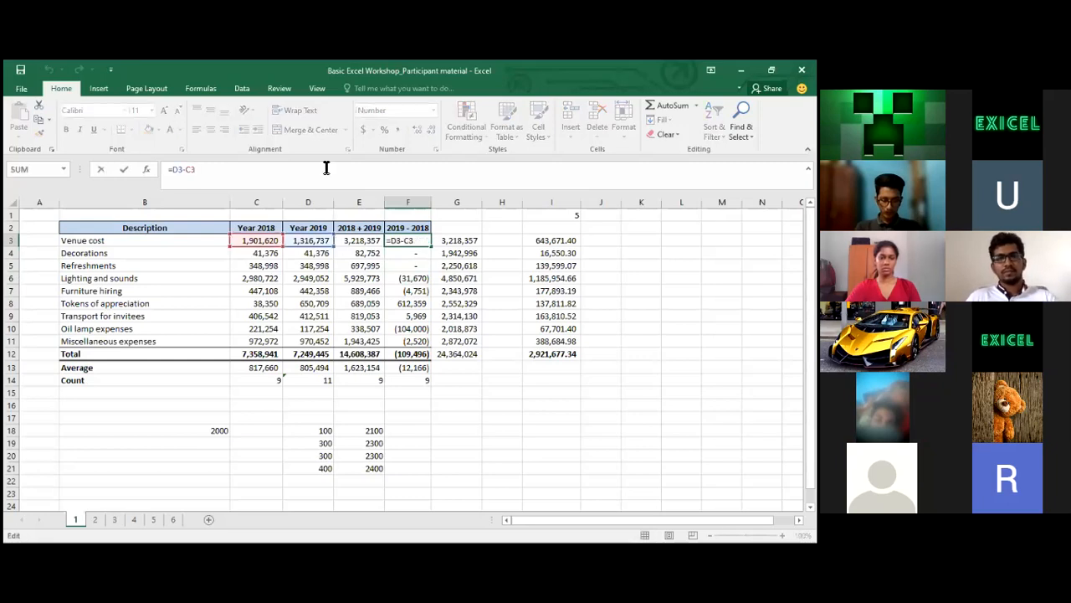
key("Return")
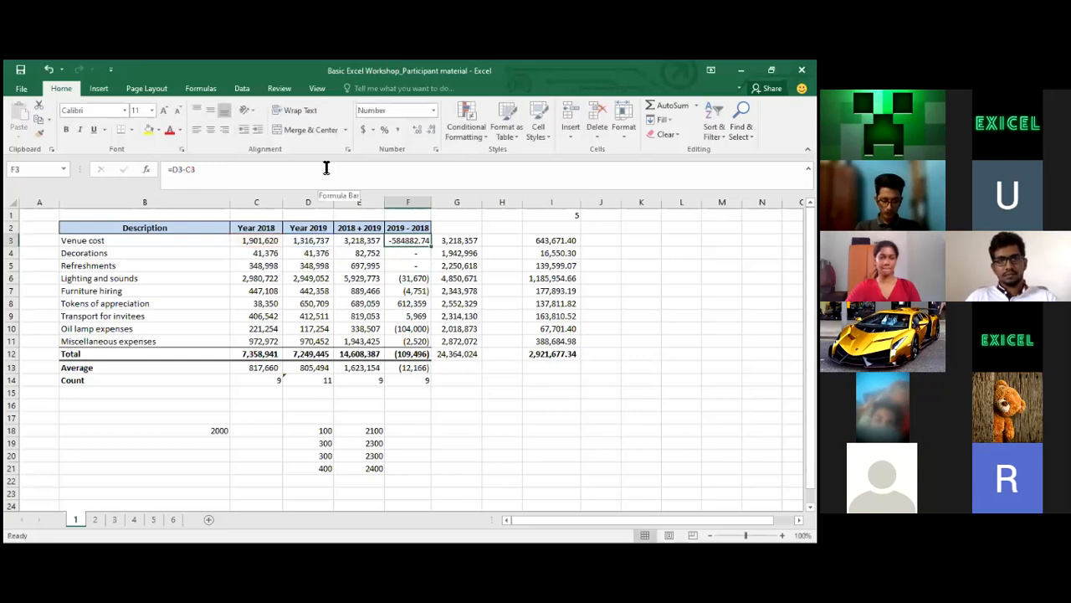
key("Down")
key("Down")
key("Down")
key("Down")
key("Down")
key("Down")
key("Down")
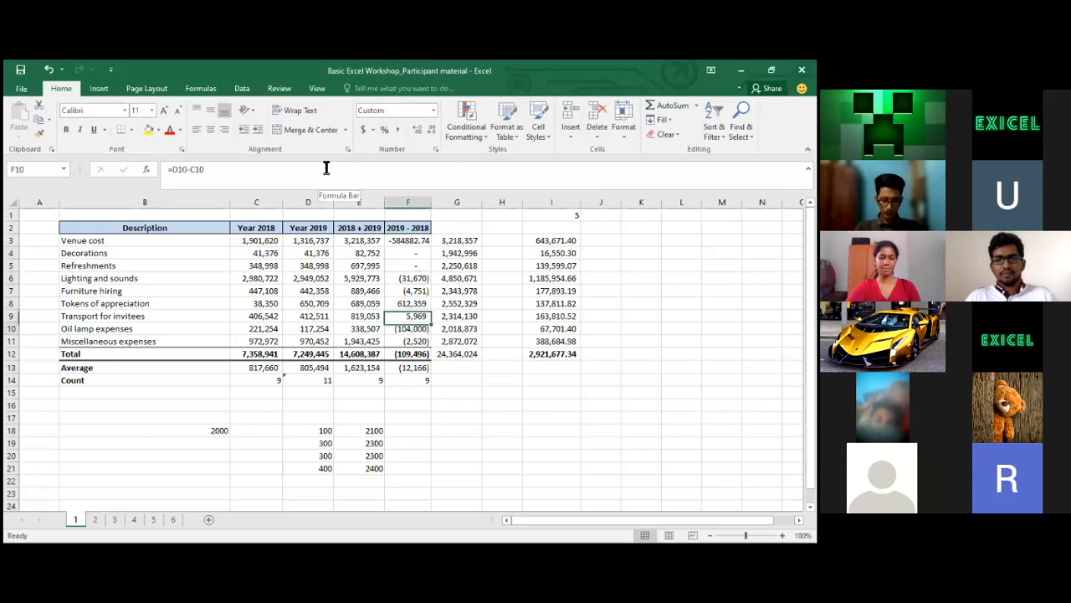
key("Up")
key("Up")
key("Up")
key("Up")
key("Up")
key("Up")
key("Up")
key("Up")
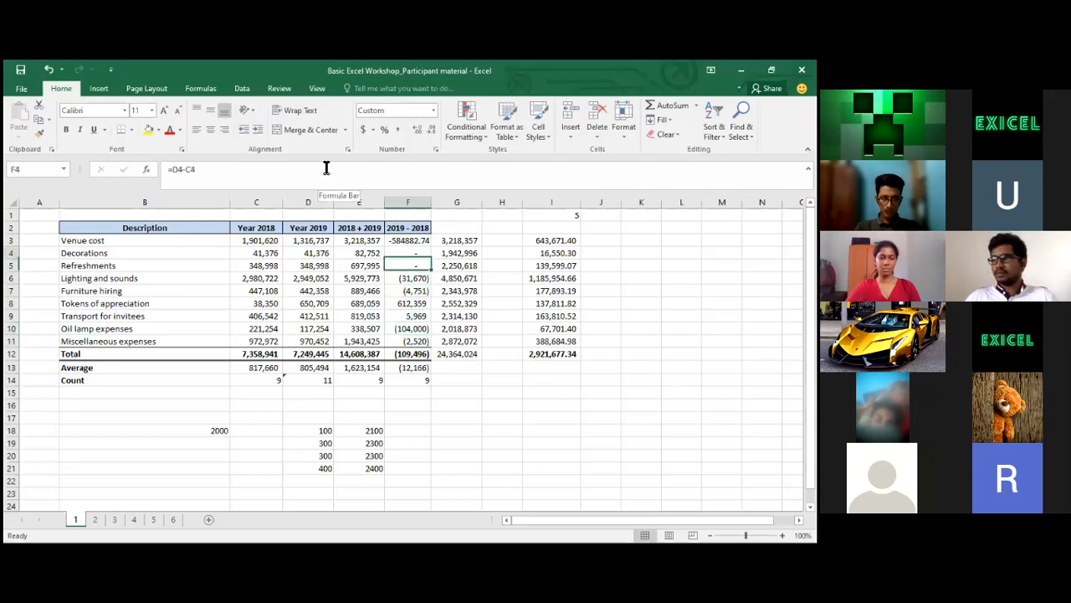
key("Down")
key("Down")
key("Up")
key("Up")
key("Left")
key("Left")
key("Left")
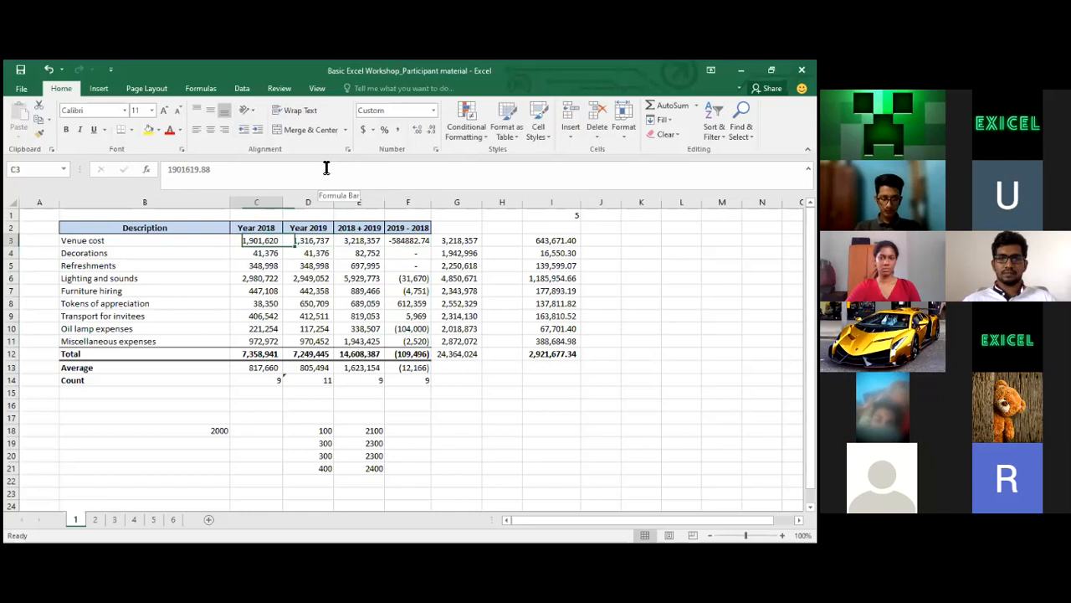
key("Right")
key("Right")
key("Right")
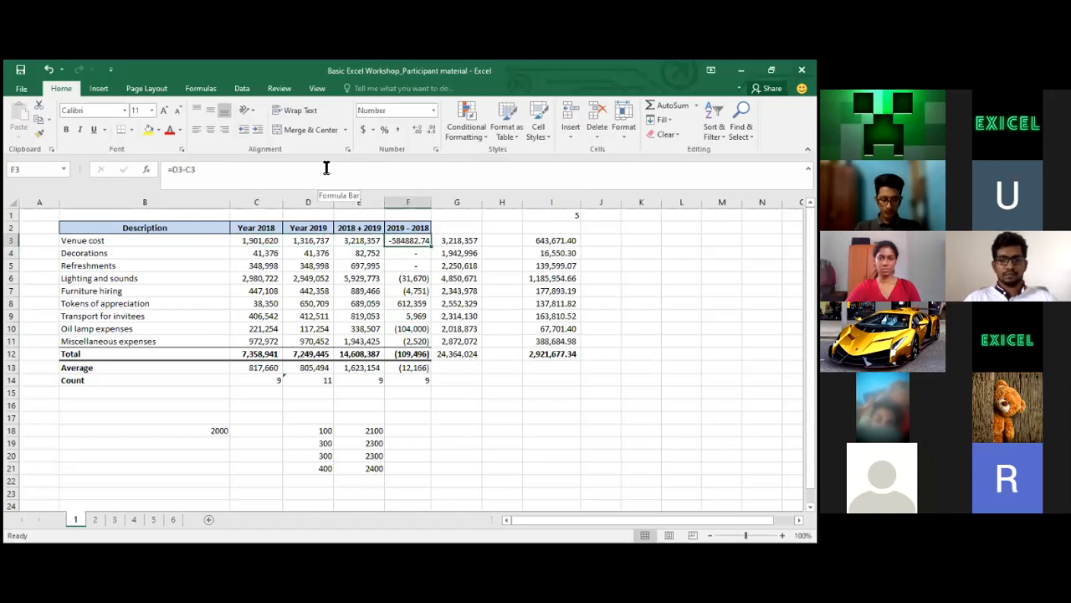
key("shift+Down")
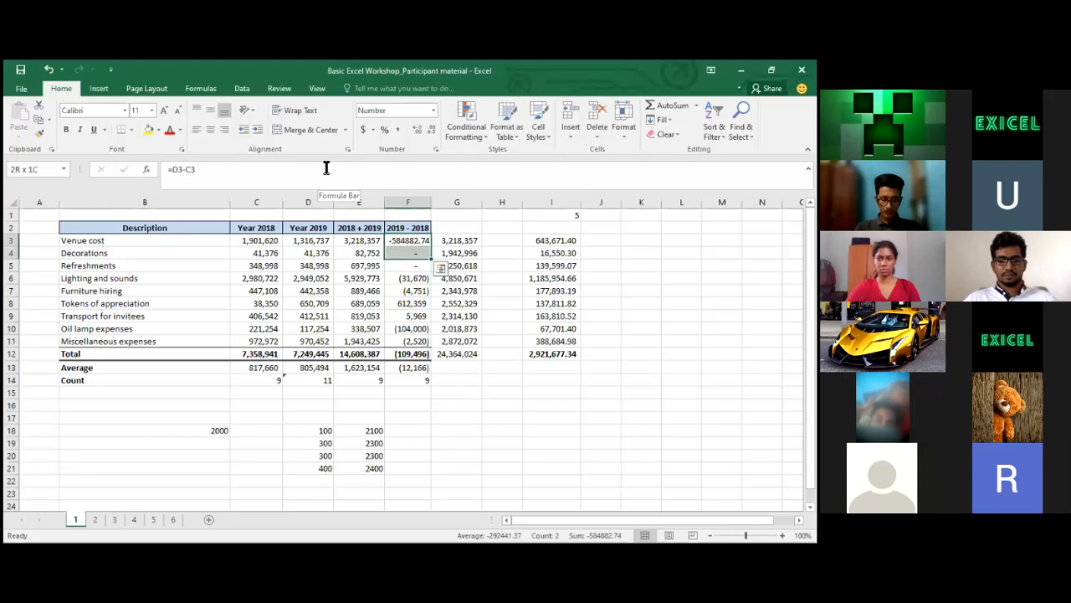
key("shift+Up")
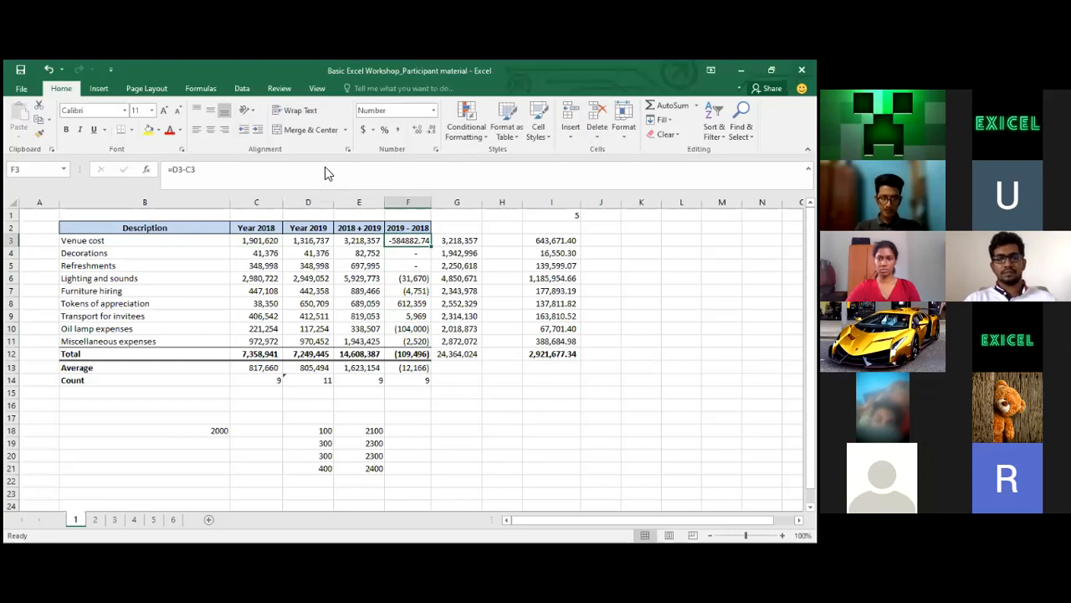
left_click(390, 115)
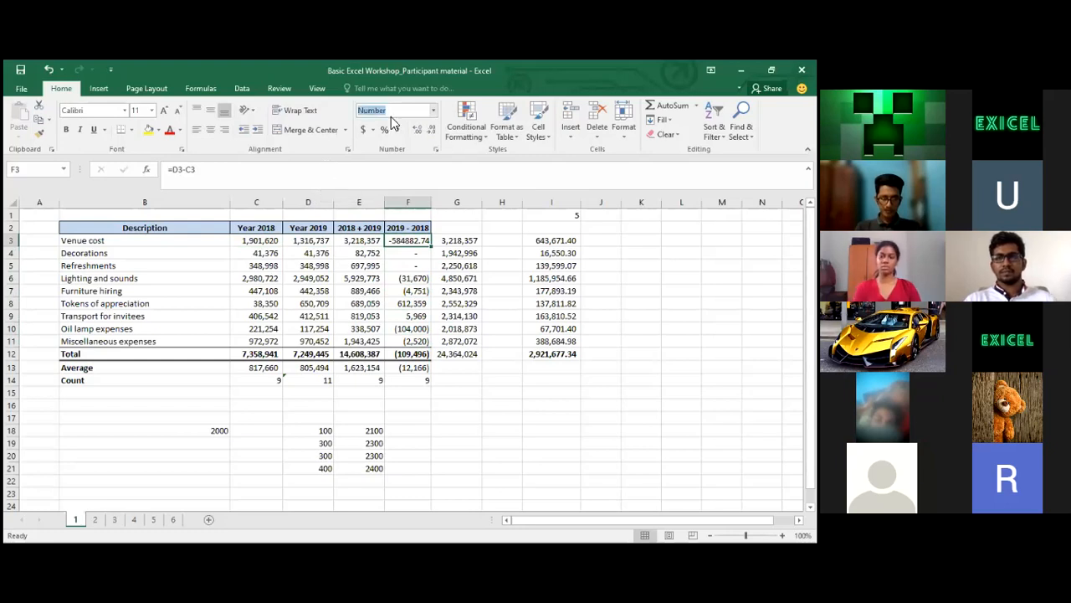
type("Accounting")
key("Return")
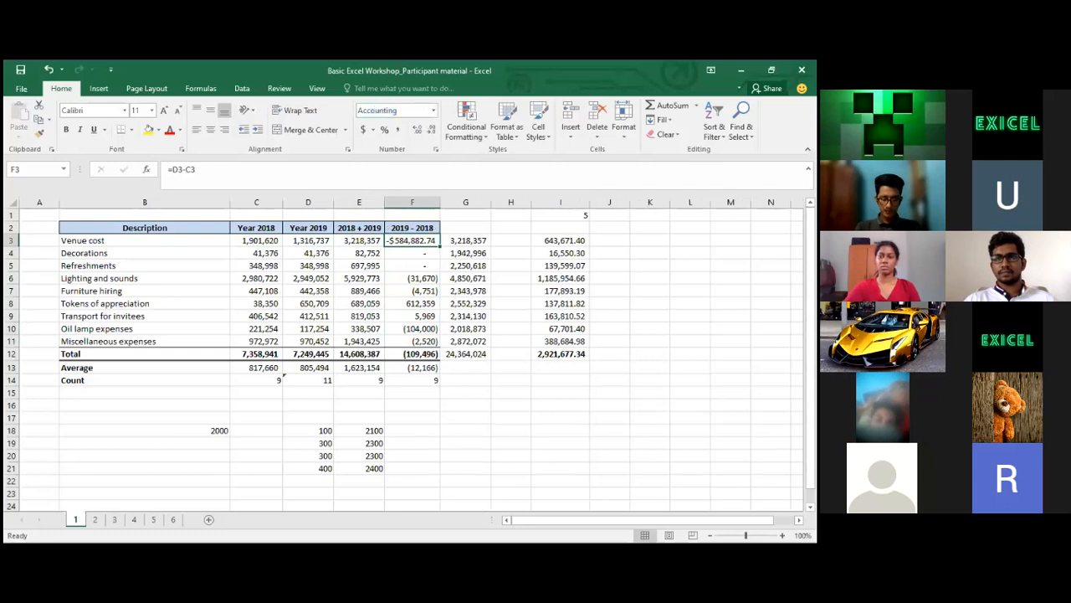
left_click(434, 110)
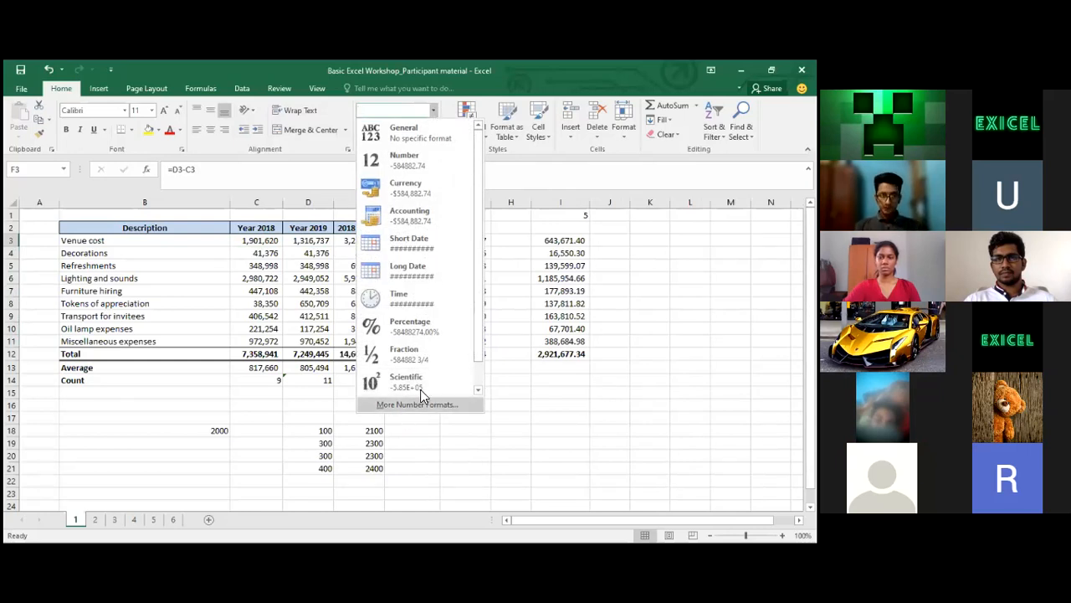
left_click(410, 215)
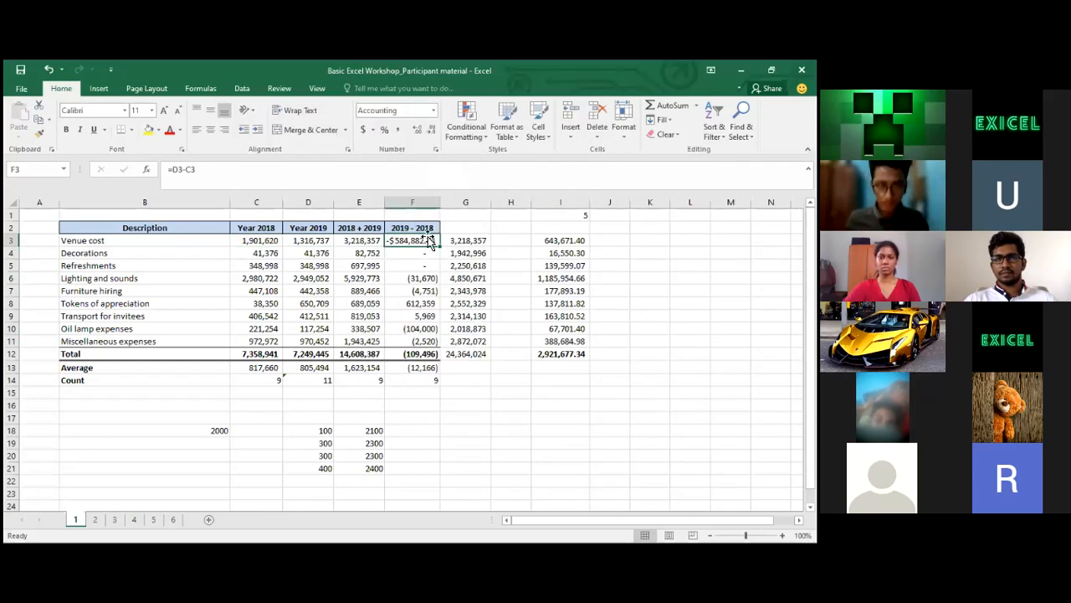
left_click(400, 129)
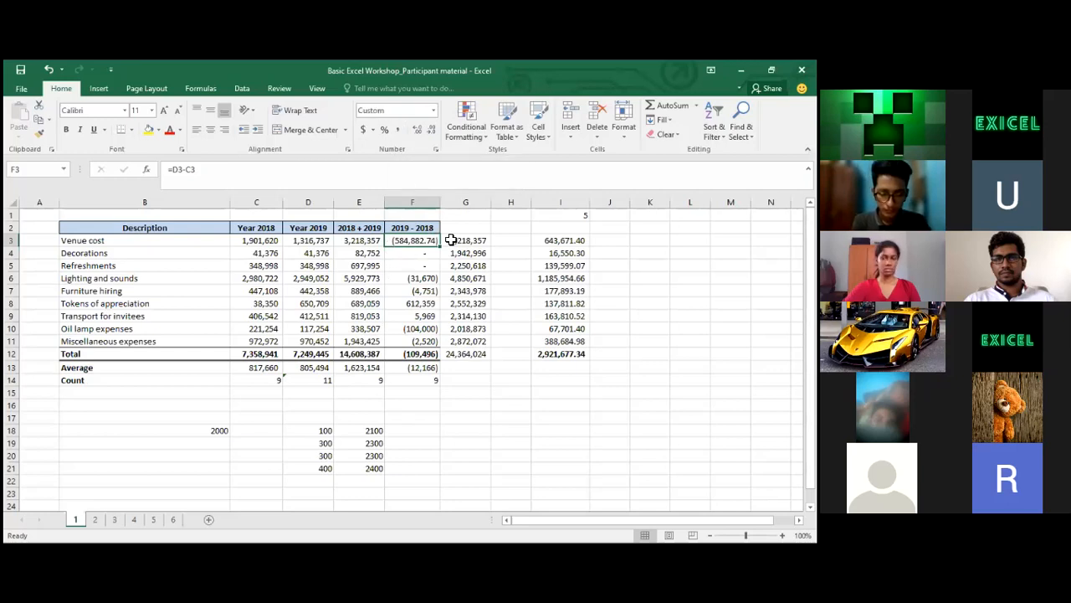
left_click(435, 112)
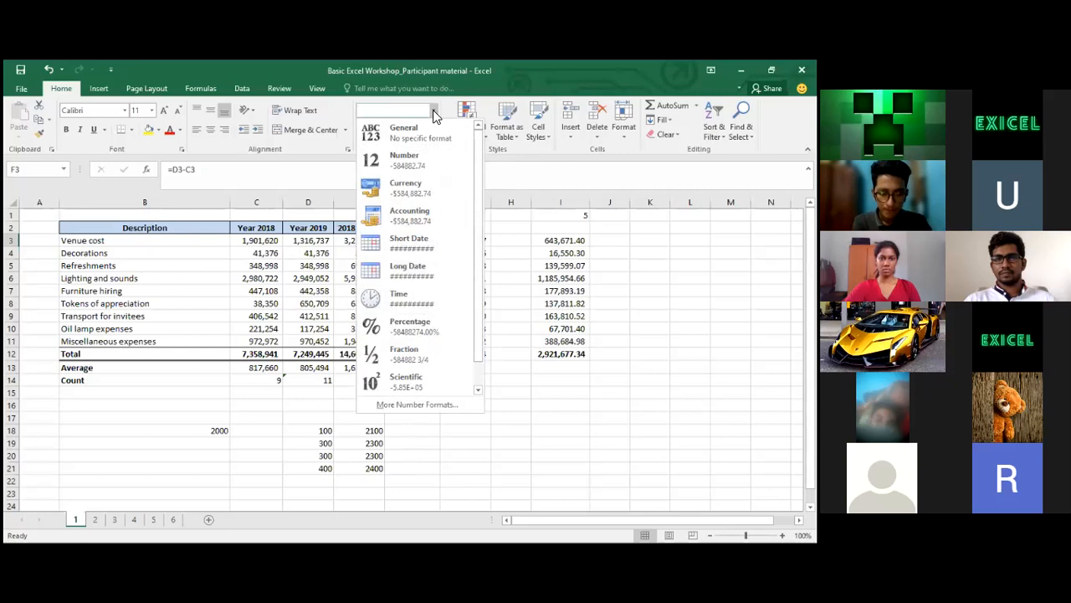
left_click(411, 404)
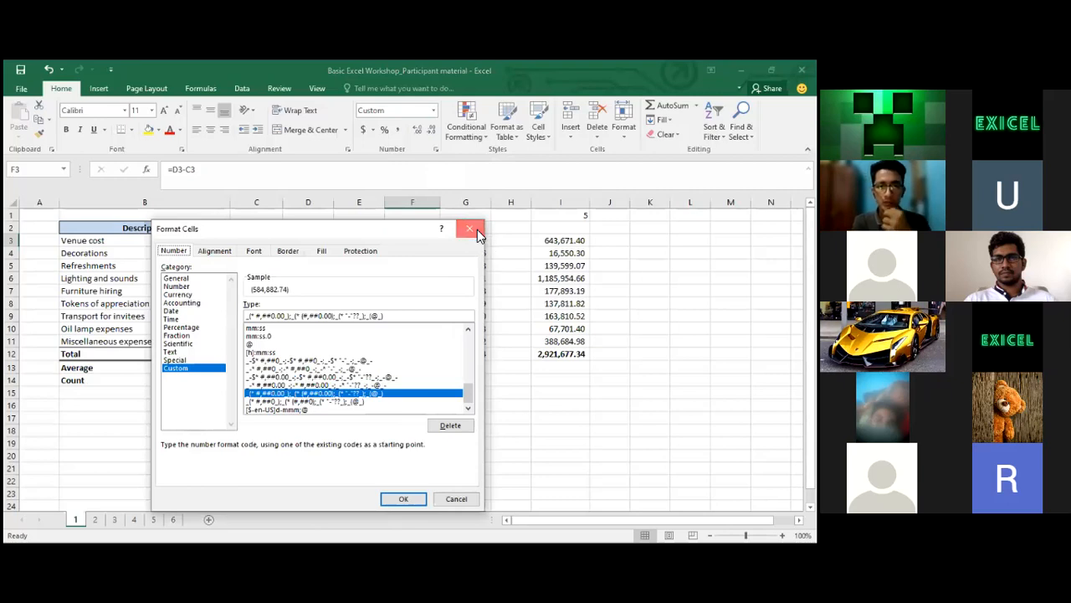
left_click(475, 232)
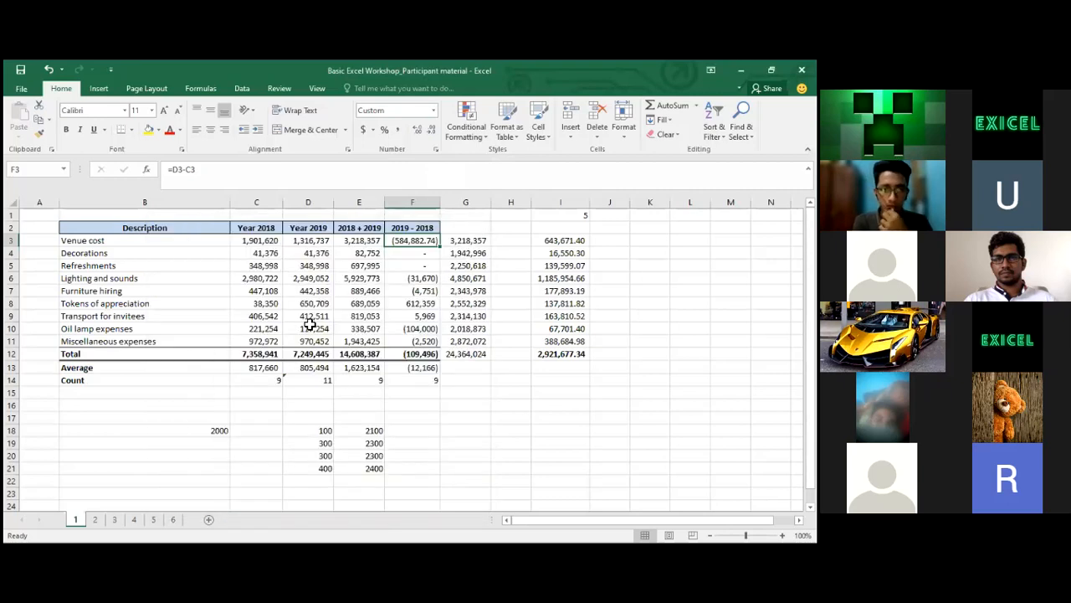
left_click(261, 354)
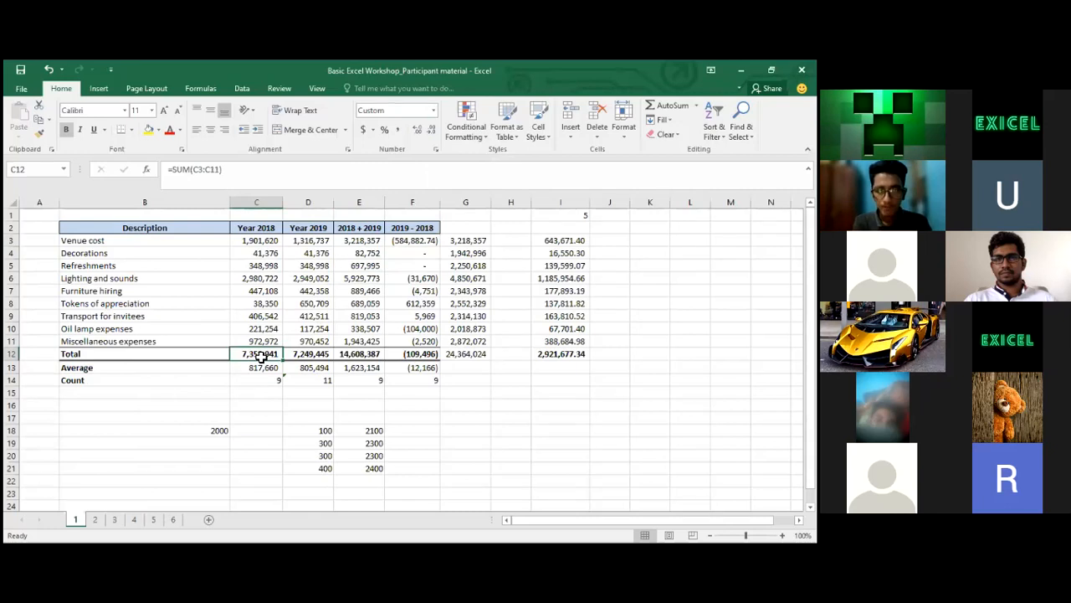
left_click(248, 175)
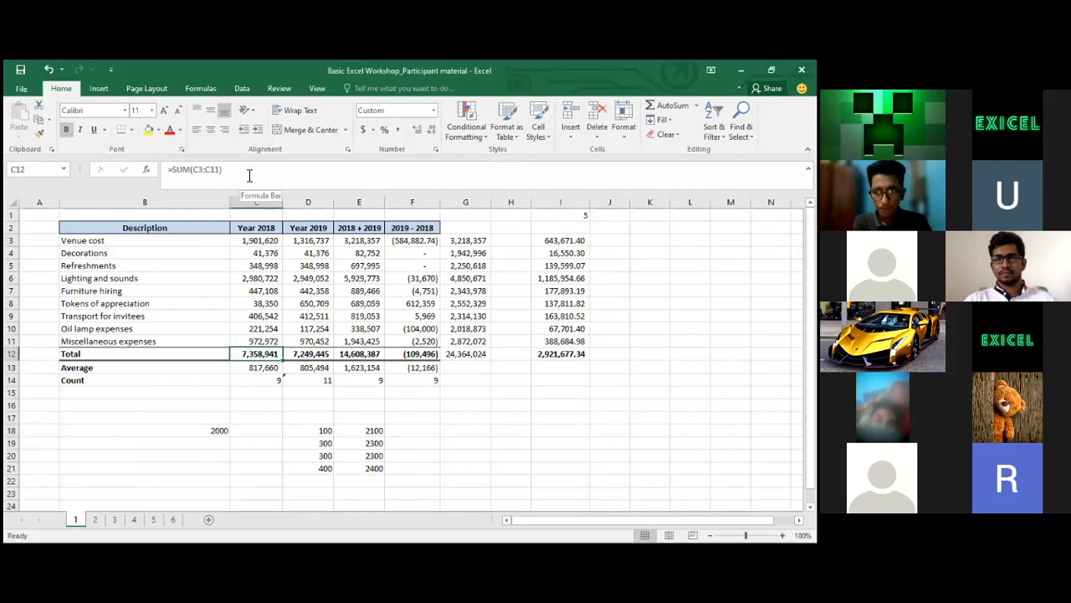
left_click(375, 253)
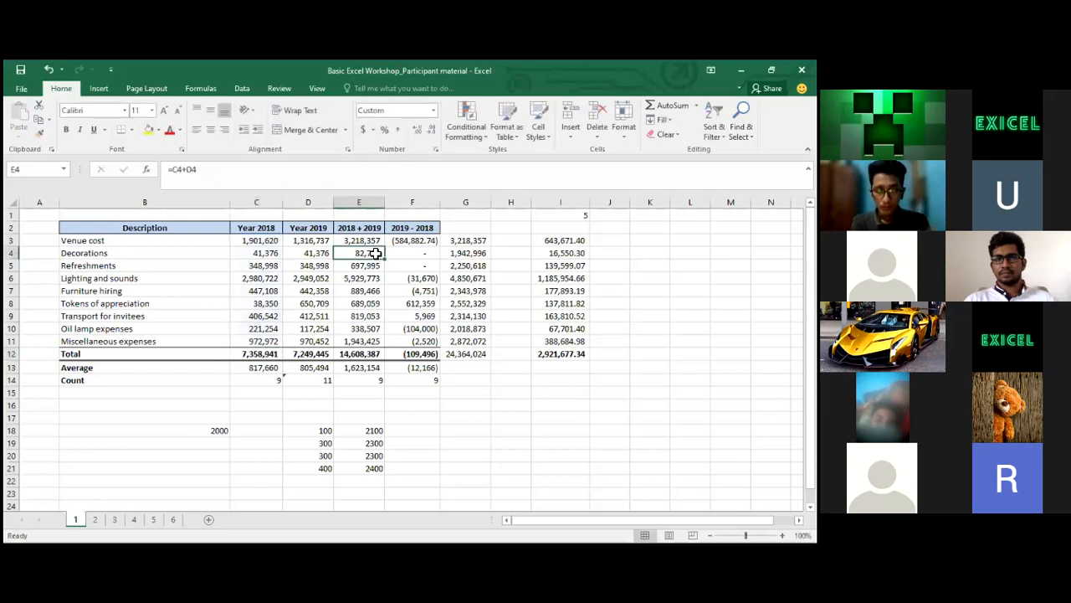
left_click(257, 353)
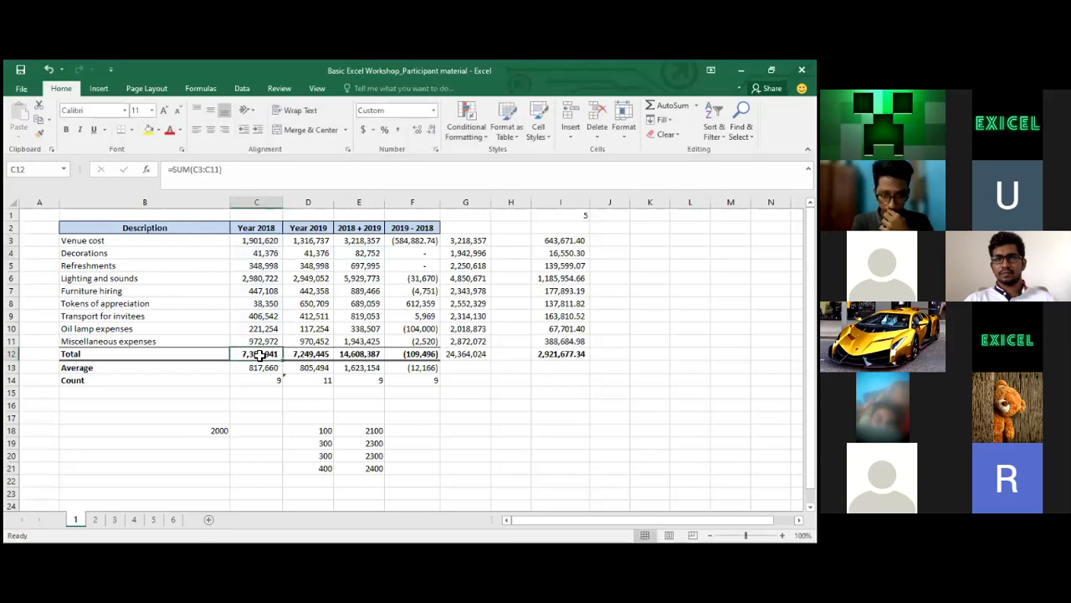
left_click(256, 175)
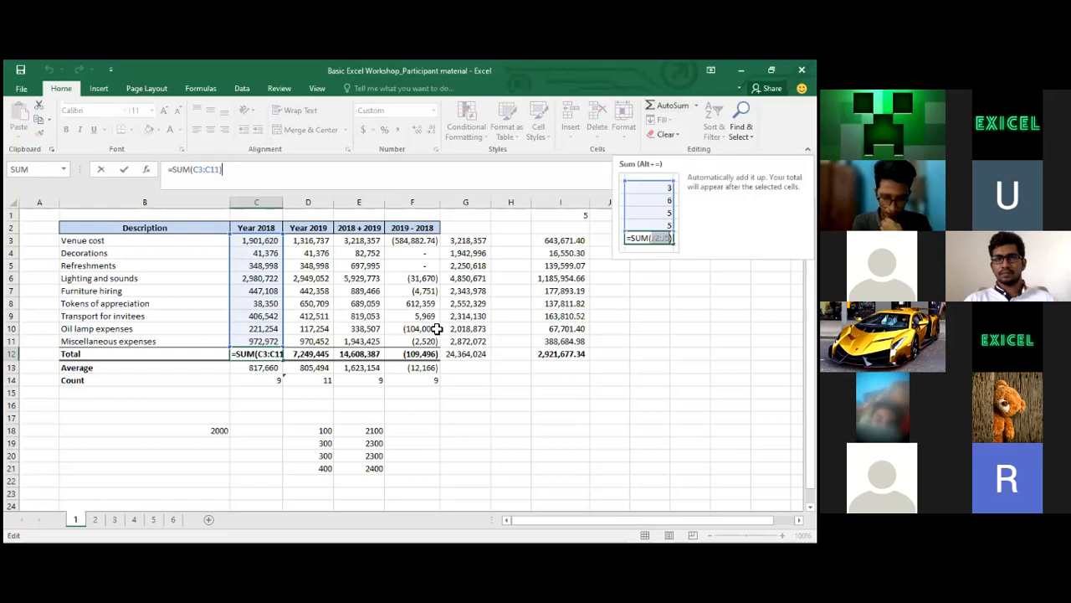
key("Return")
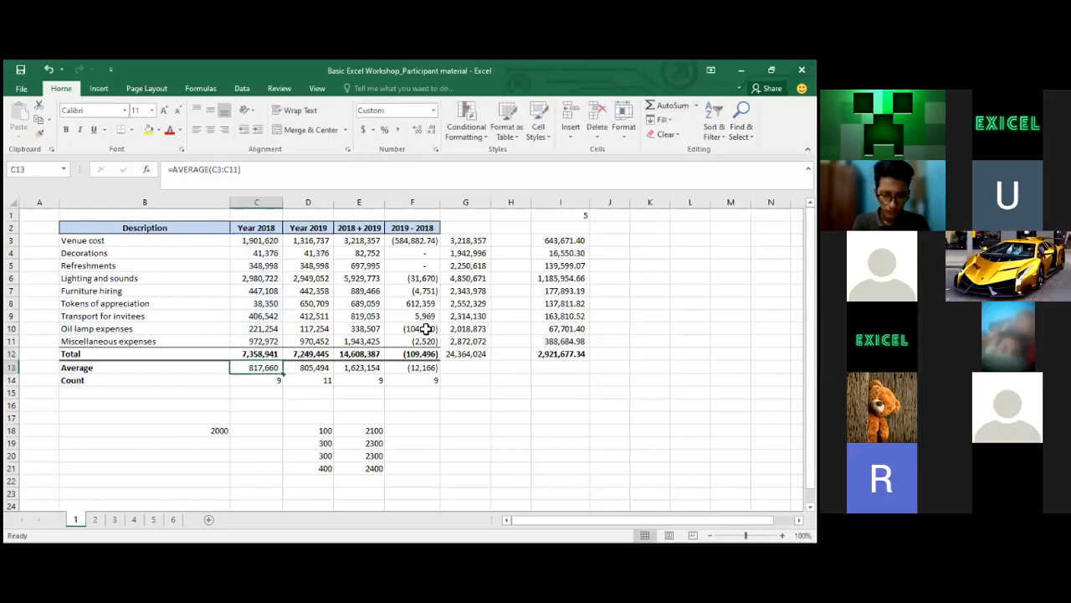
left_click(210, 169)
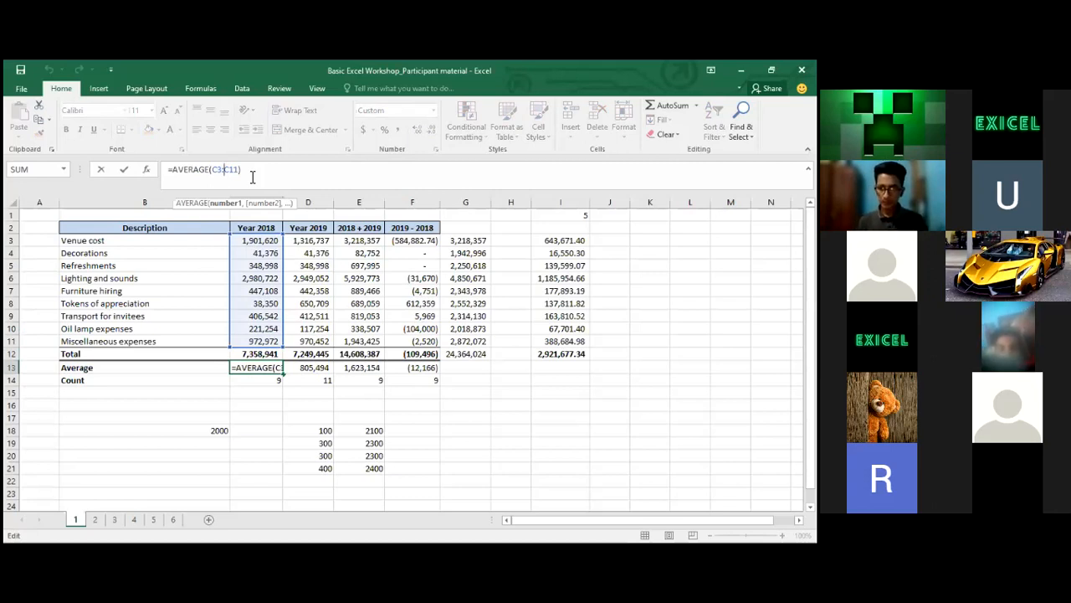
key("Return")
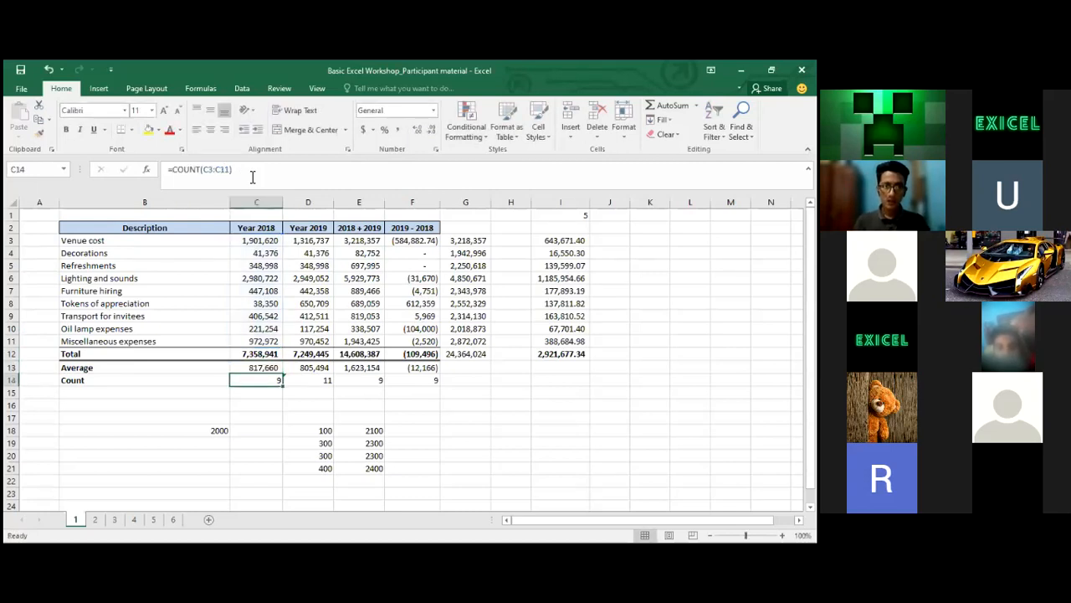
left_click(318, 382)
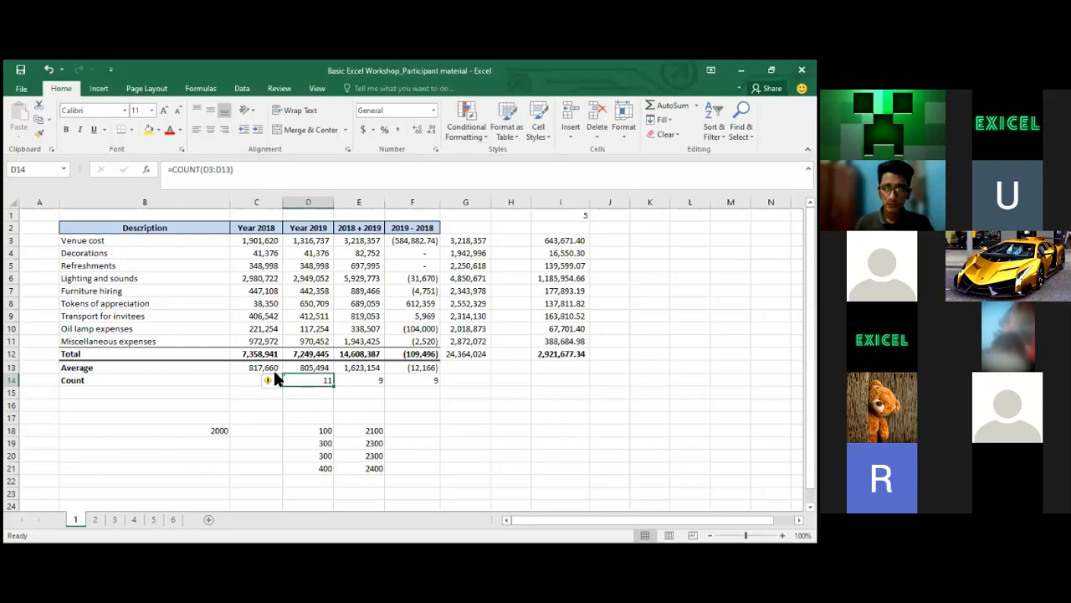
Change D14 back to =COUNT(D3:D11) so the Year 2019 count returns 9
left_click(230, 171)
key("BackSpace")
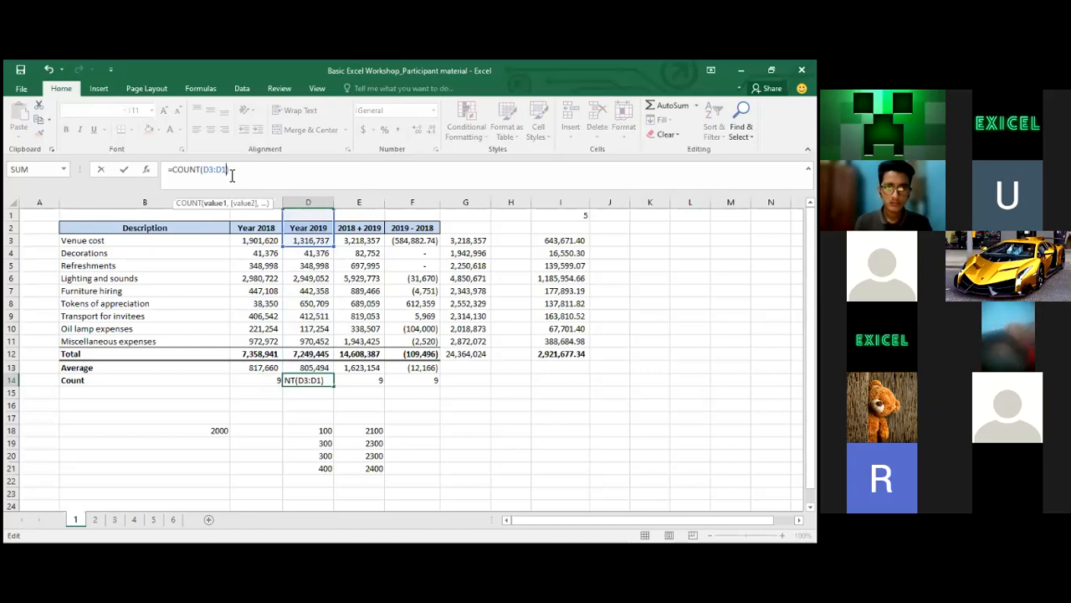
type("1")
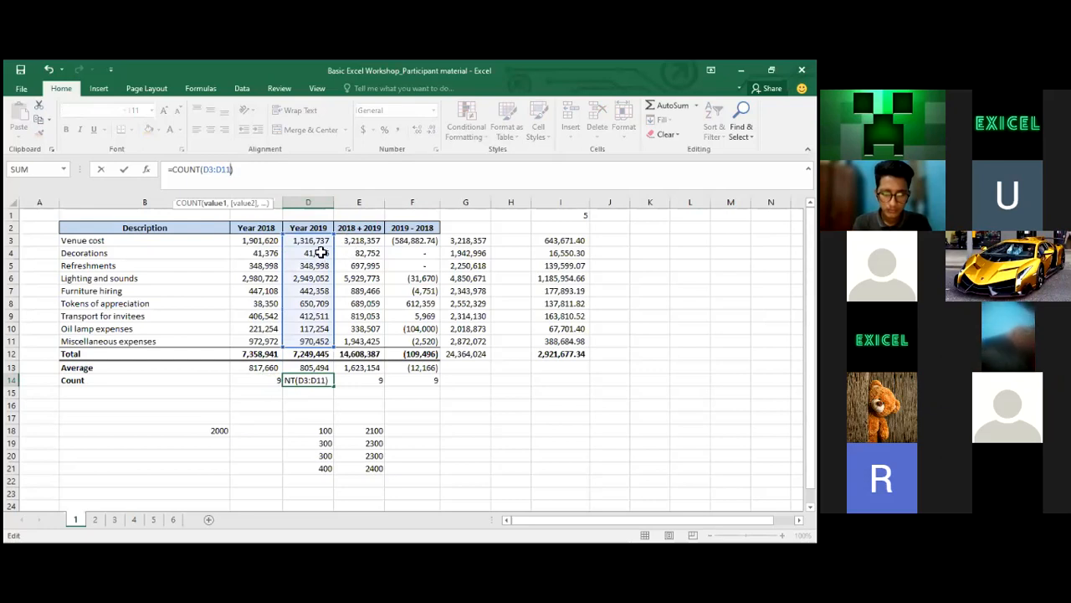
key("ctrl+Return")
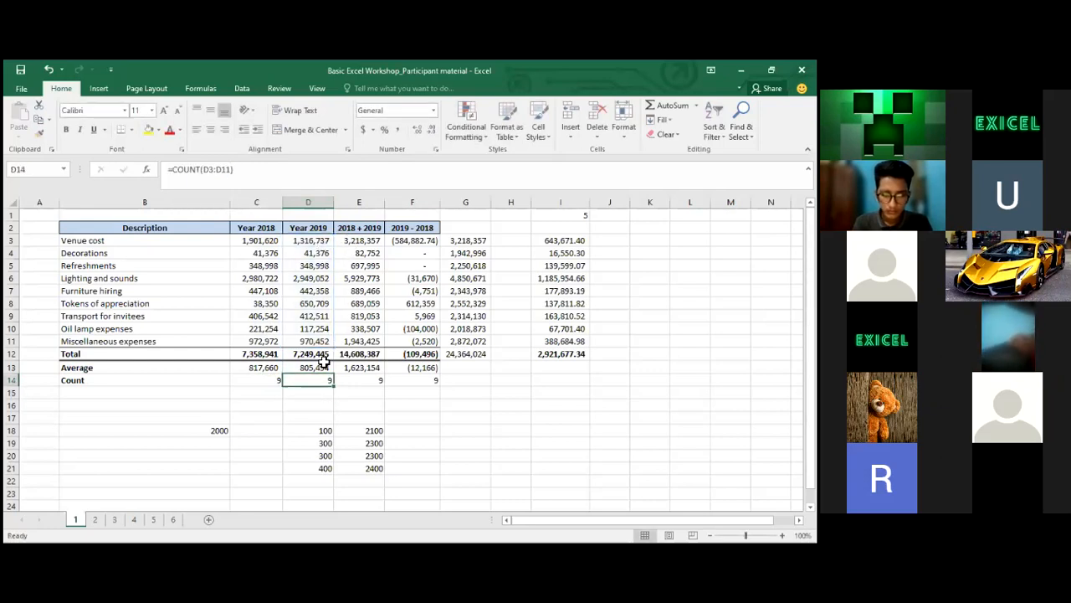
Check the Total and Count rows, then select the Count cells C14:F14
key("Up")
key("Up")
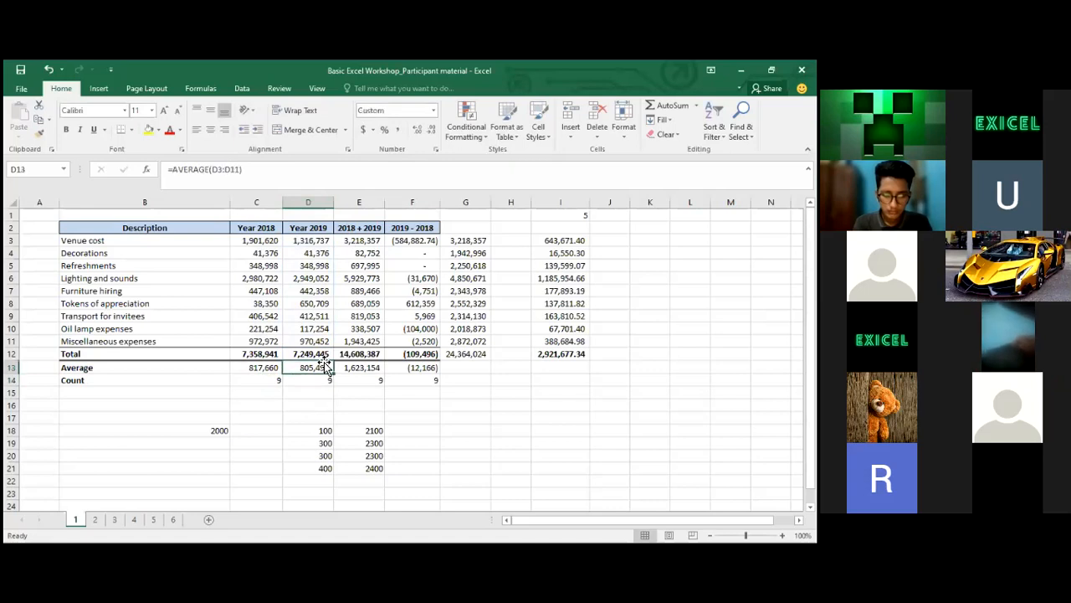
key("Left")
key("Left")
key("Left")
key("Right")
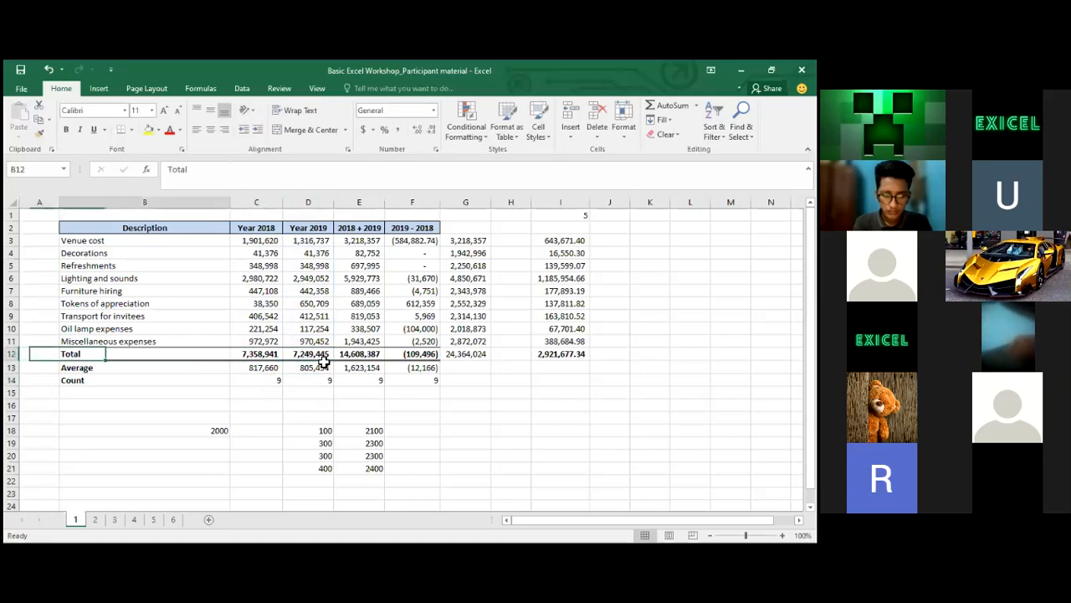
key("Down")
key("Down")
key("Right")
key("Right")
key("Left")
key("shift+Right")
key("shift+Right")
key("shift+Right")
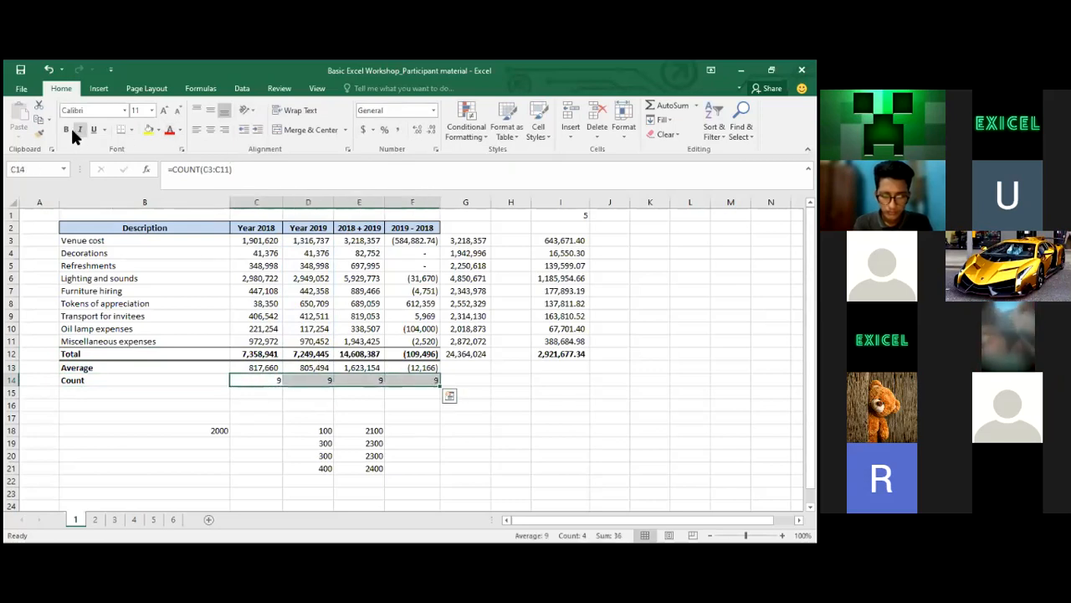
left_click(132, 130)
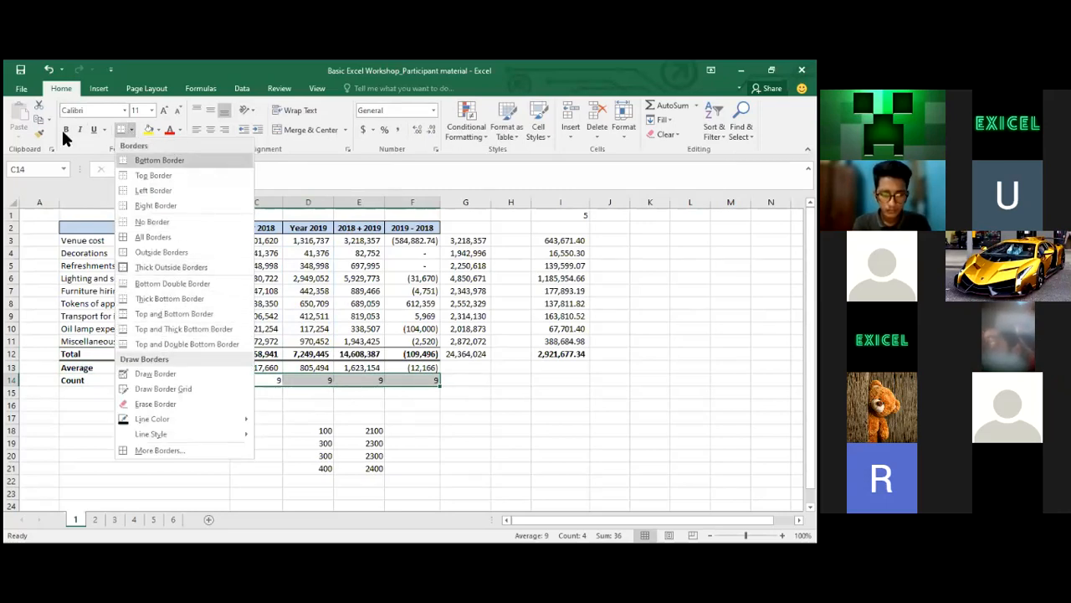
left_click(99, 151)
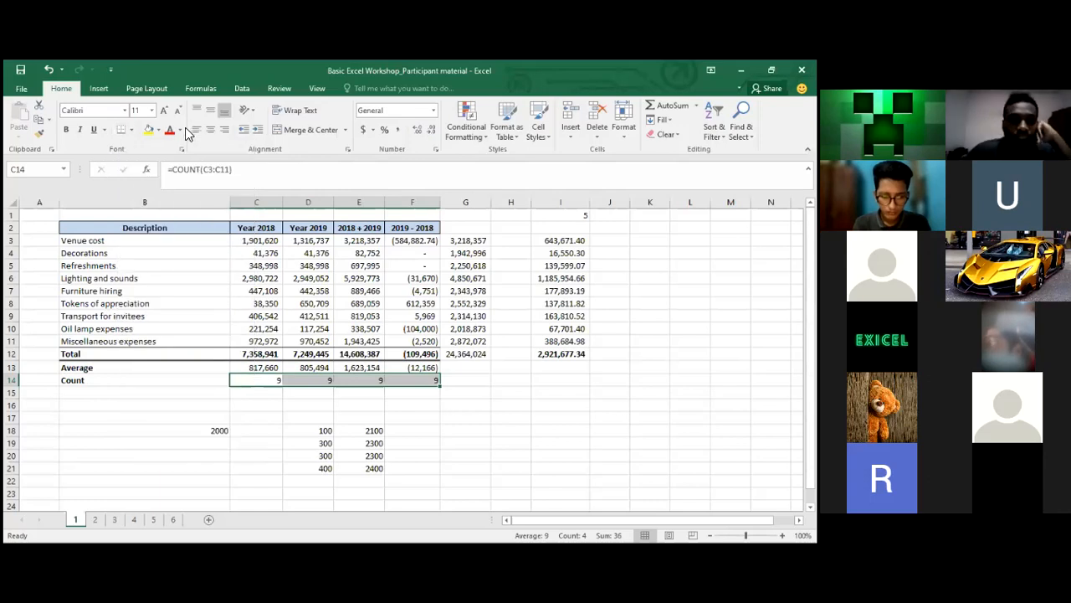
left_click(181, 130)
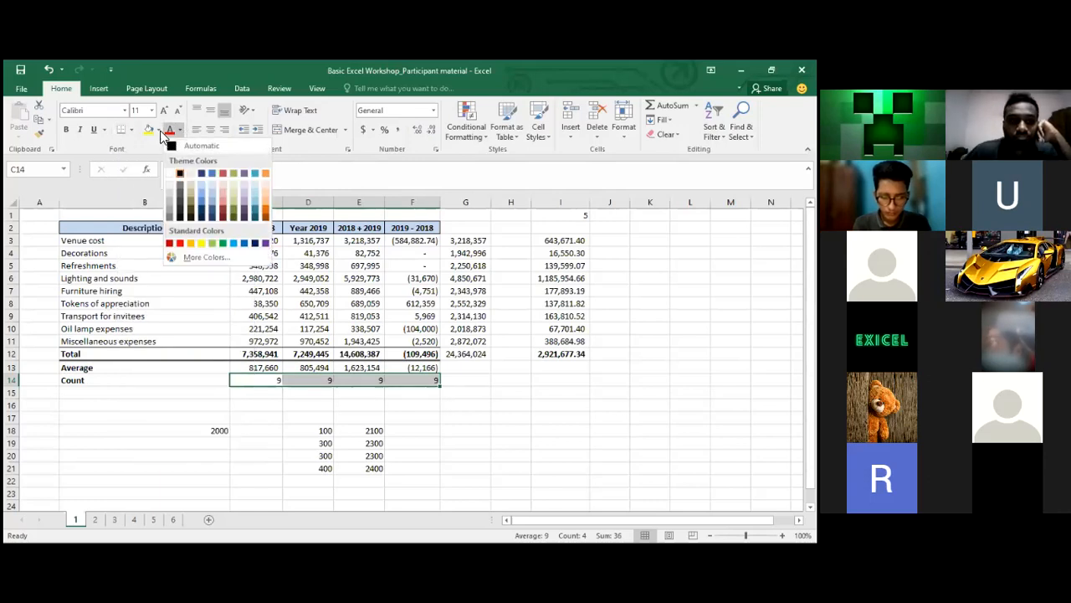
left_click(158, 129)
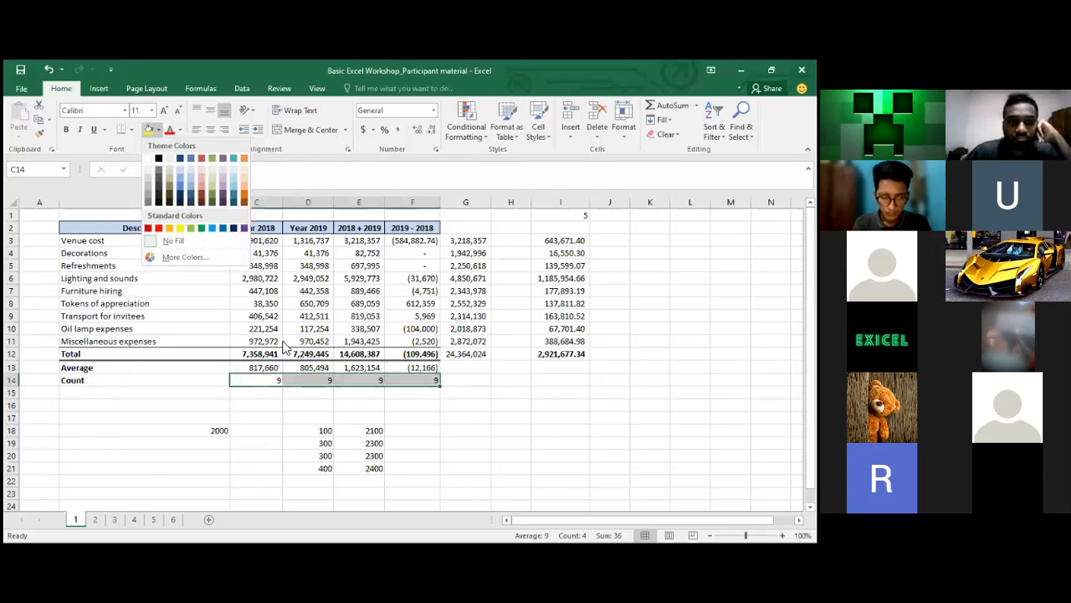
left_click(96, 128)
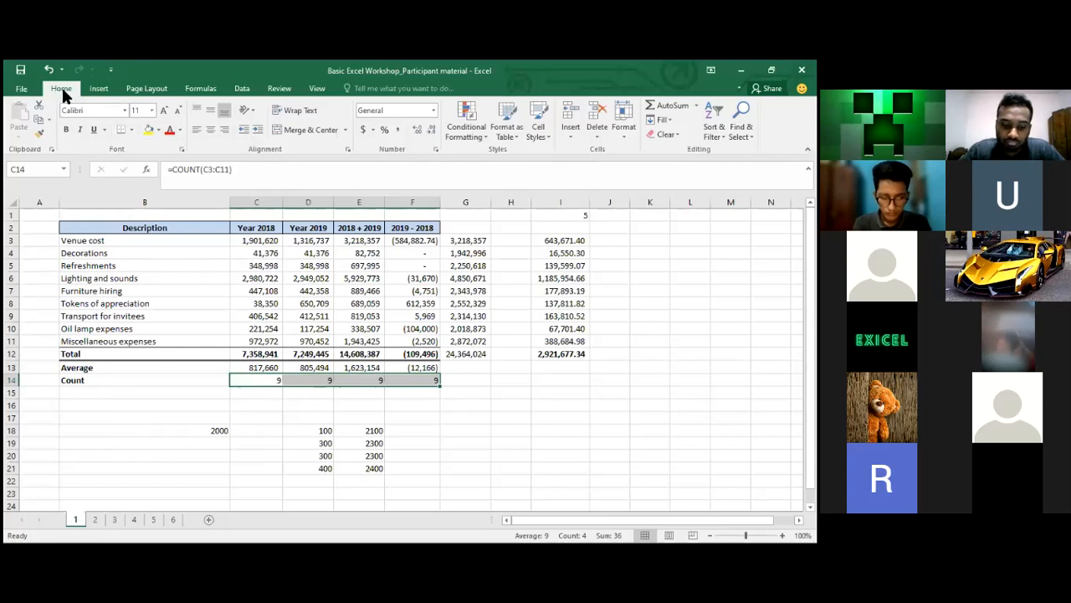
left_click(238, 303)
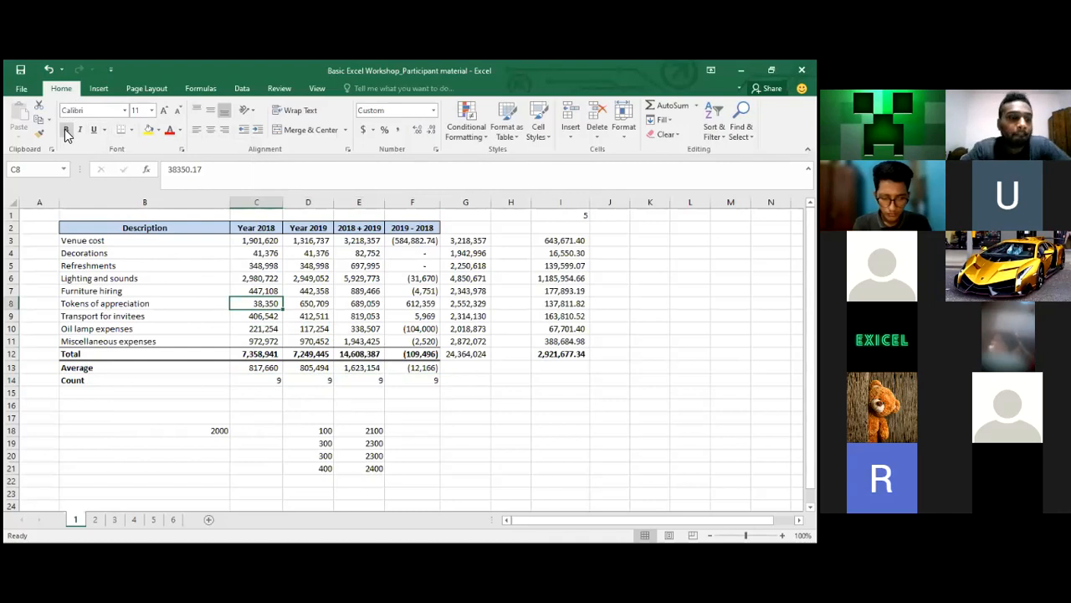
Add three decimal places to the E12 combined total, then remove two again
left_click(245, 288)
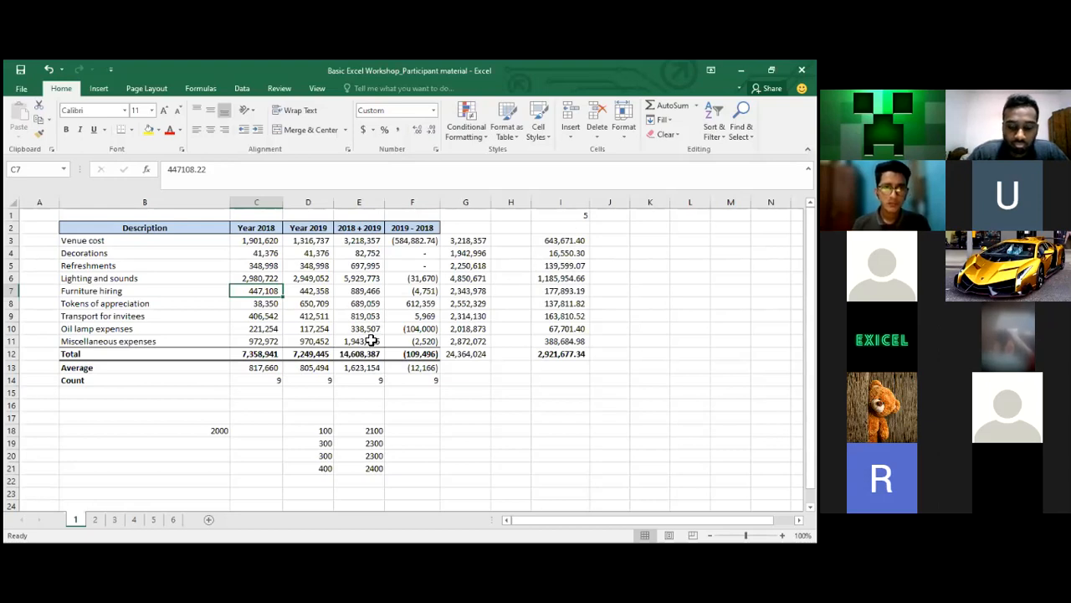
left_click(345, 356)
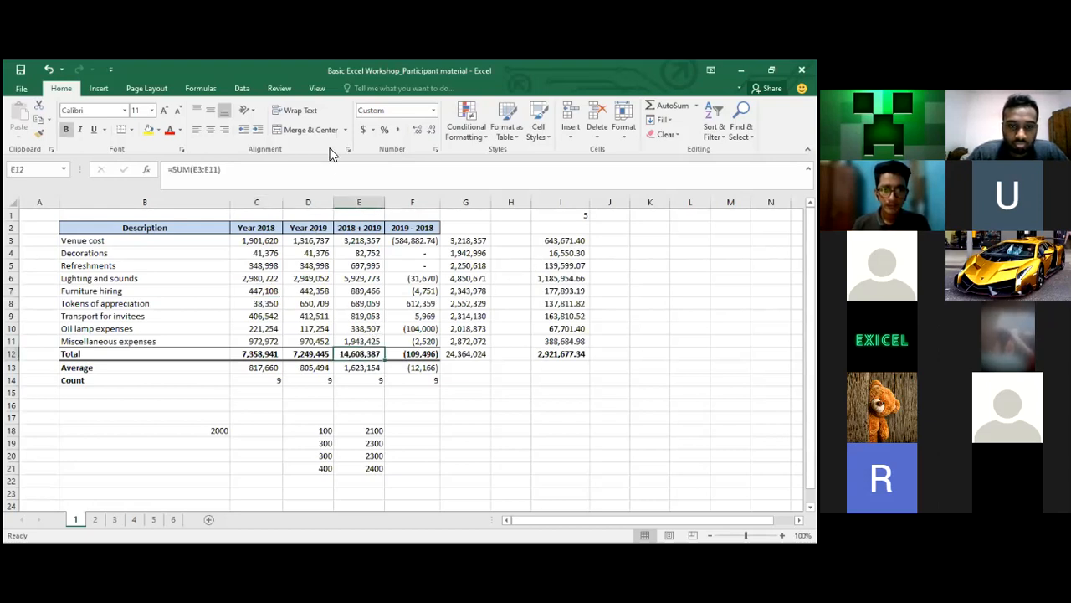
left_click(417, 131)
left_click(418, 131)
left_click(417, 131)
left_click(418, 131)
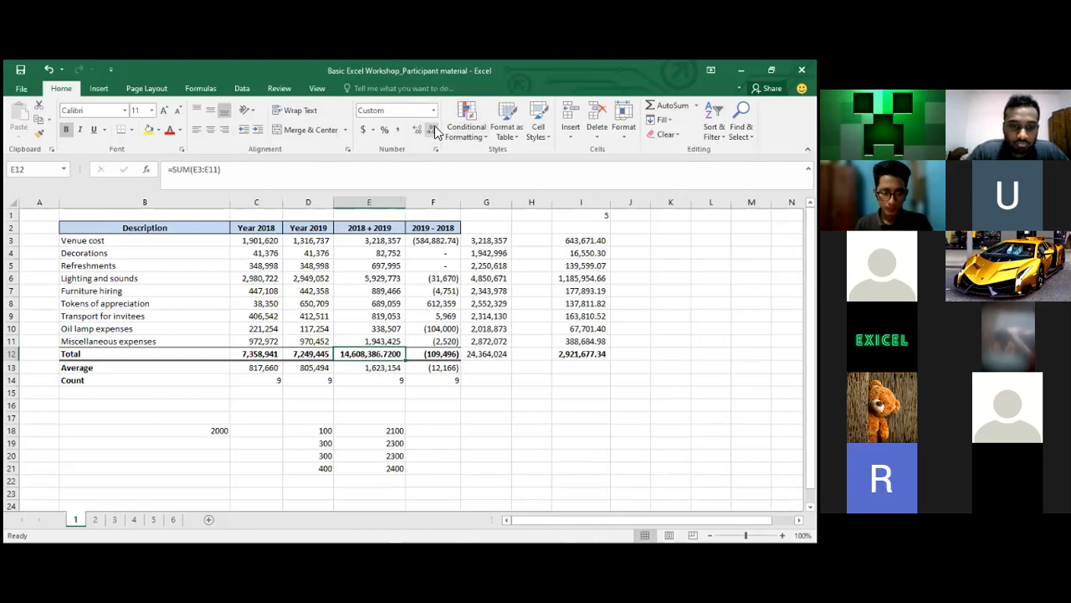
left_click(430, 131)
left_click(430, 132)
left_click(430, 132)
left_click(430, 131)
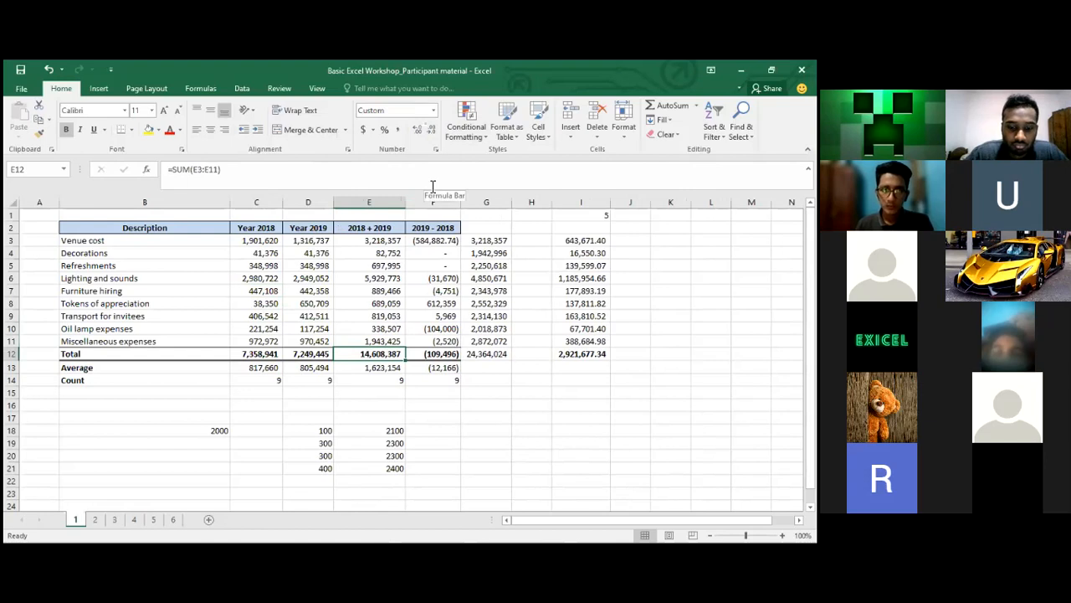
Autofit column E to its 2018 + 2019 figures and check the G12 total formula
left_click(394, 304)
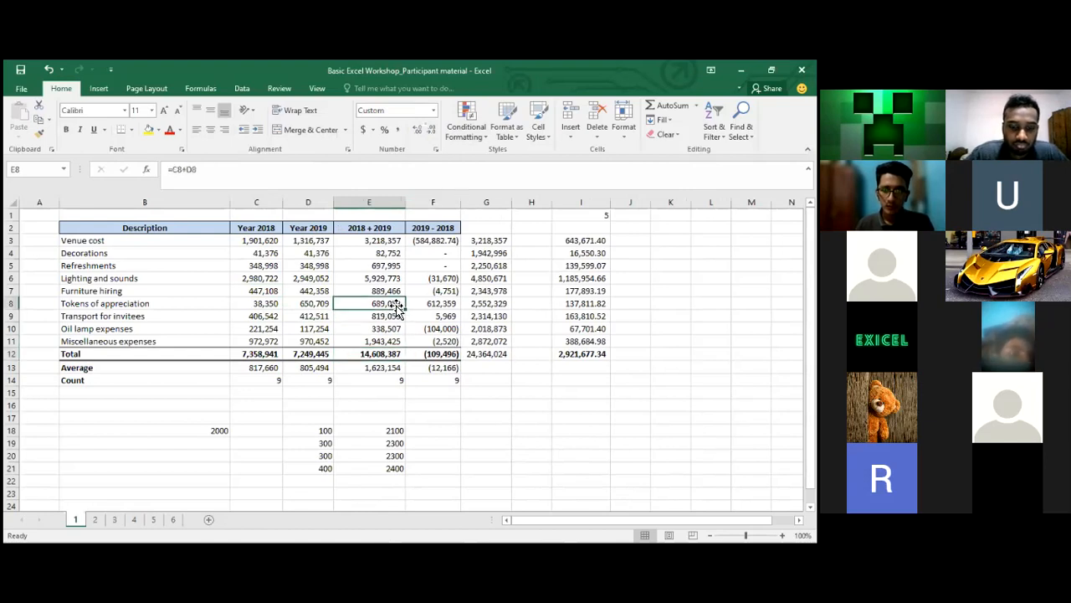
double_click(406, 205)
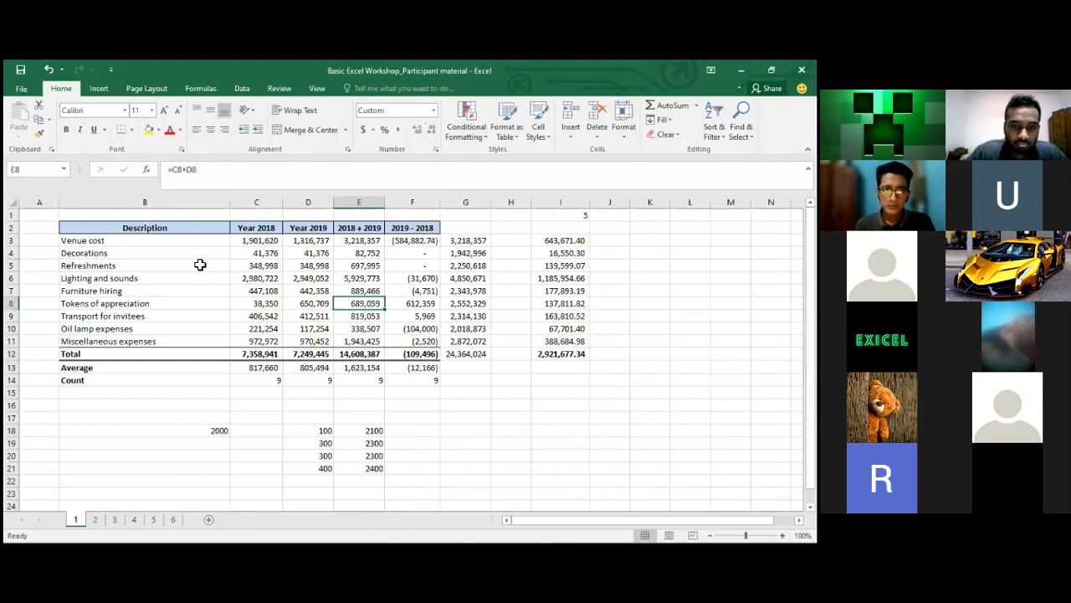
left_click(479, 355)
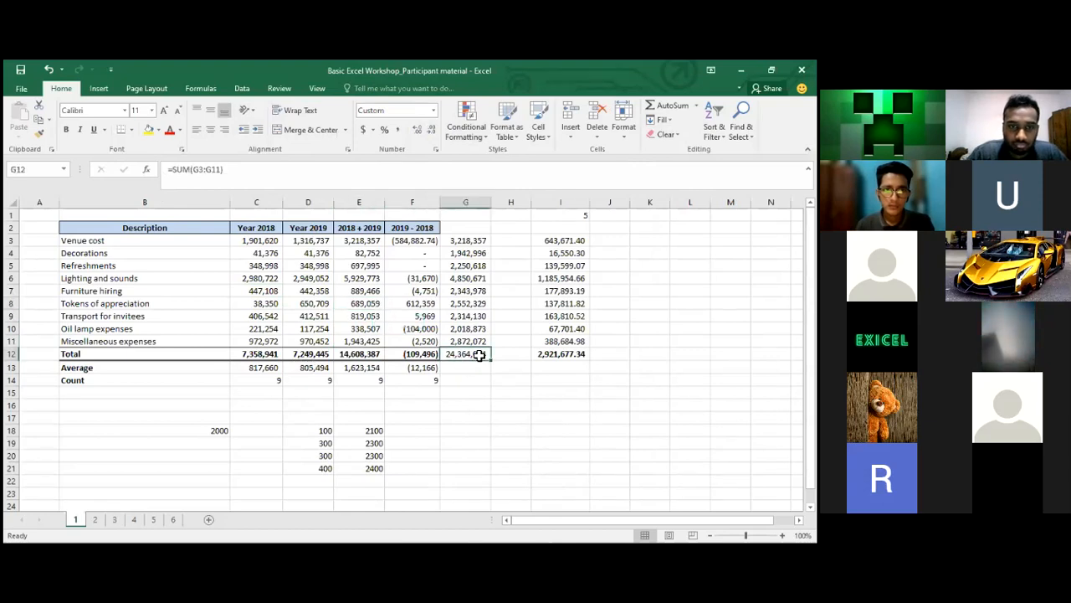
Clear G12 and rebuild it with AutoSum over G3:G11, giving 24,364,024
key("Delete")
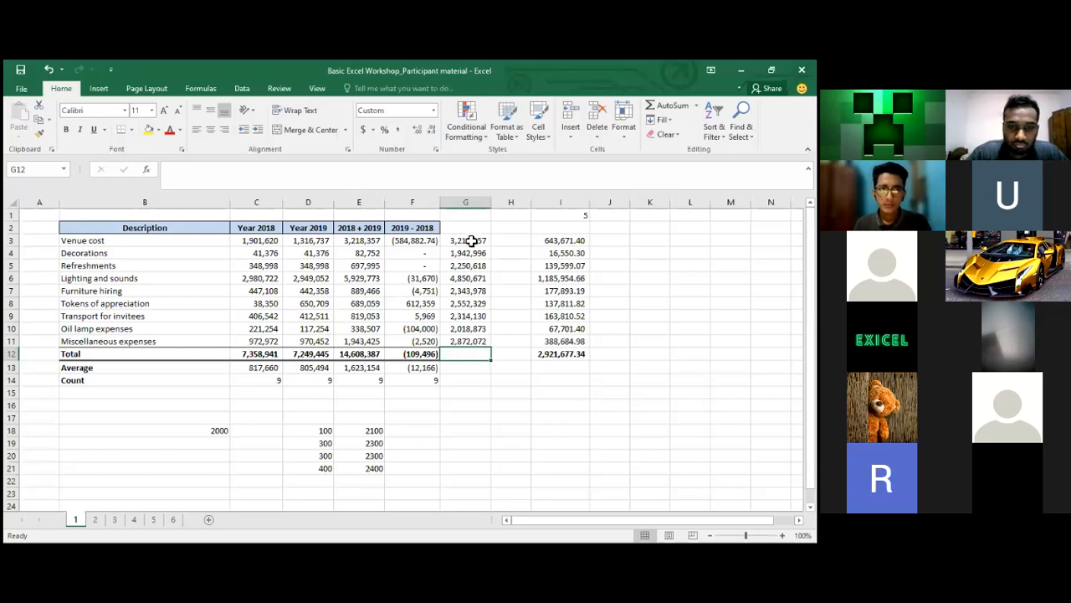
left_click_drag(469, 240, 464, 344)
left_click(464, 355)
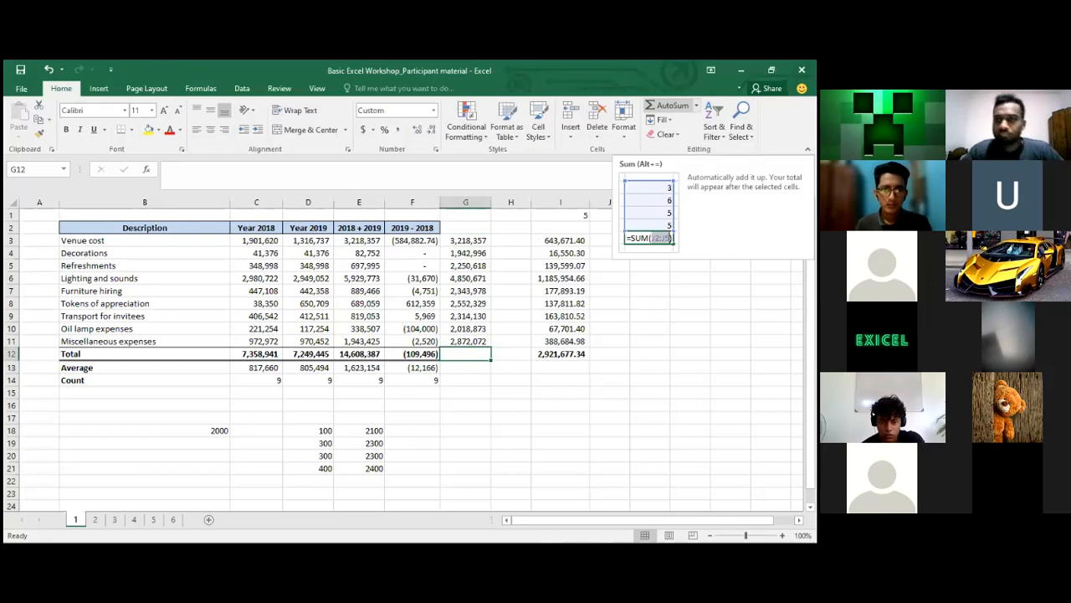
left_click(668, 105)
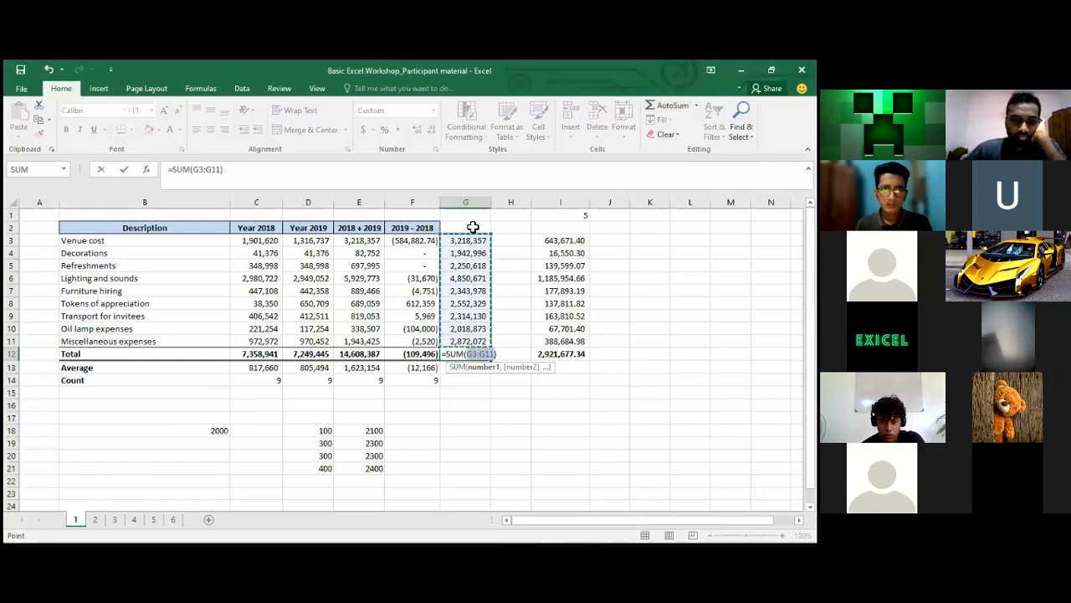
left_click(405, 245)
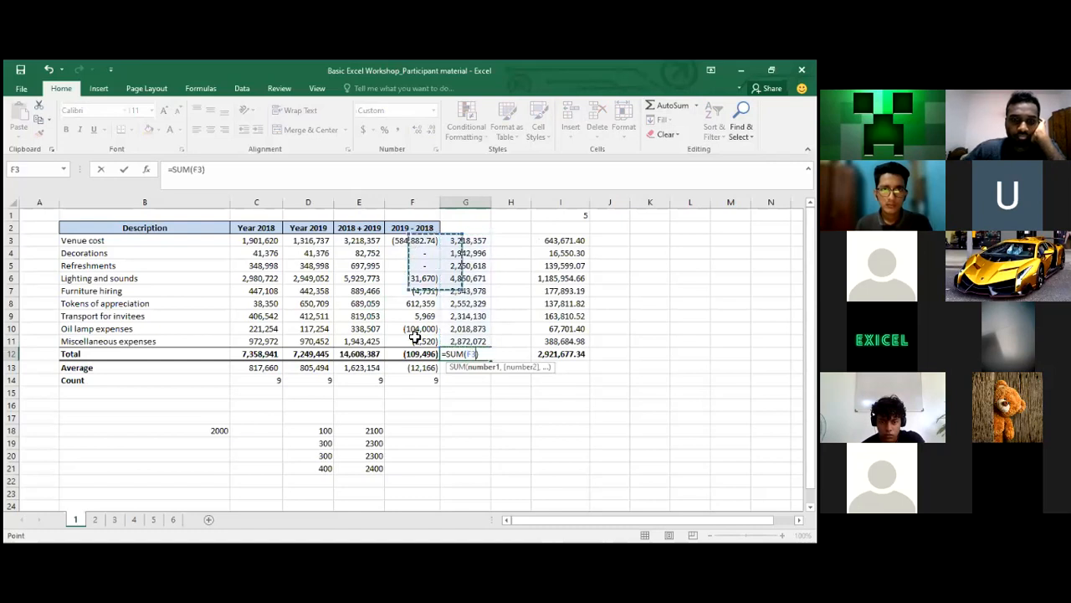
left_click_drag(415, 336, 414, 343)
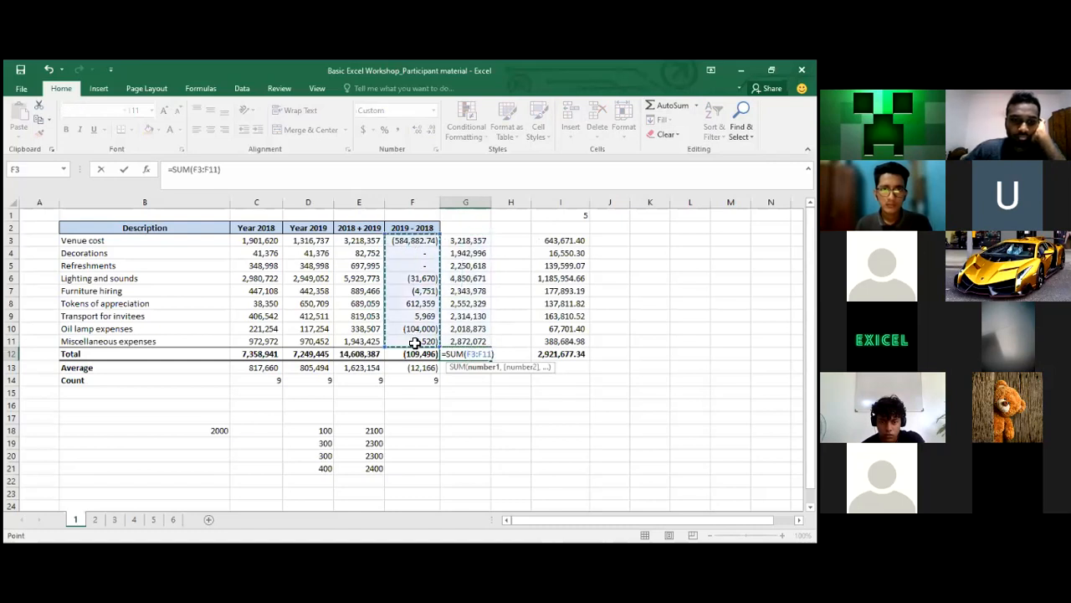
left_click(478, 243)
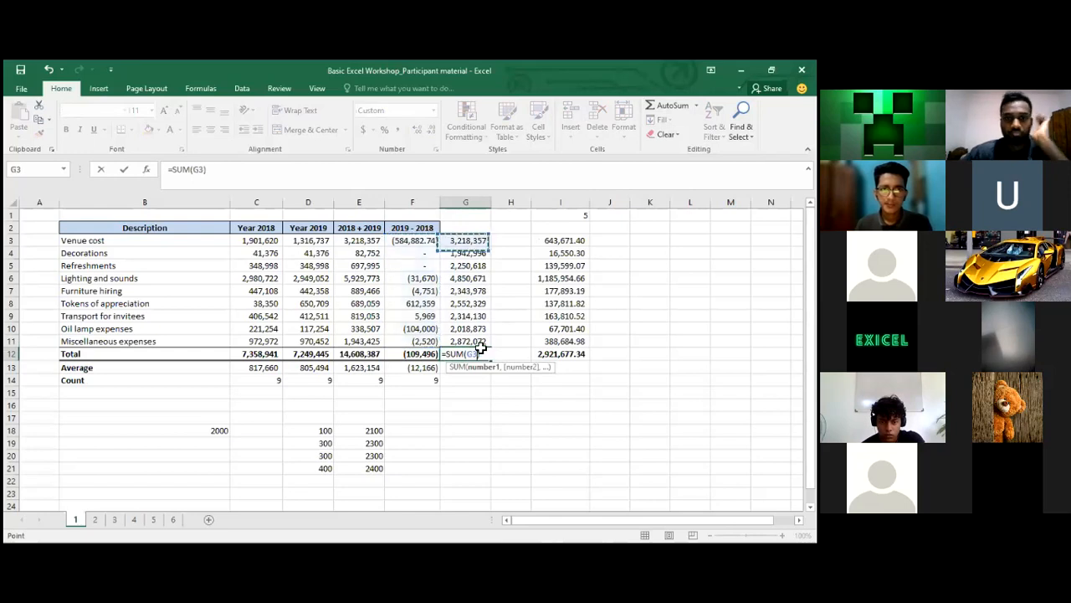
left_click_drag(481, 348, 480, 344)
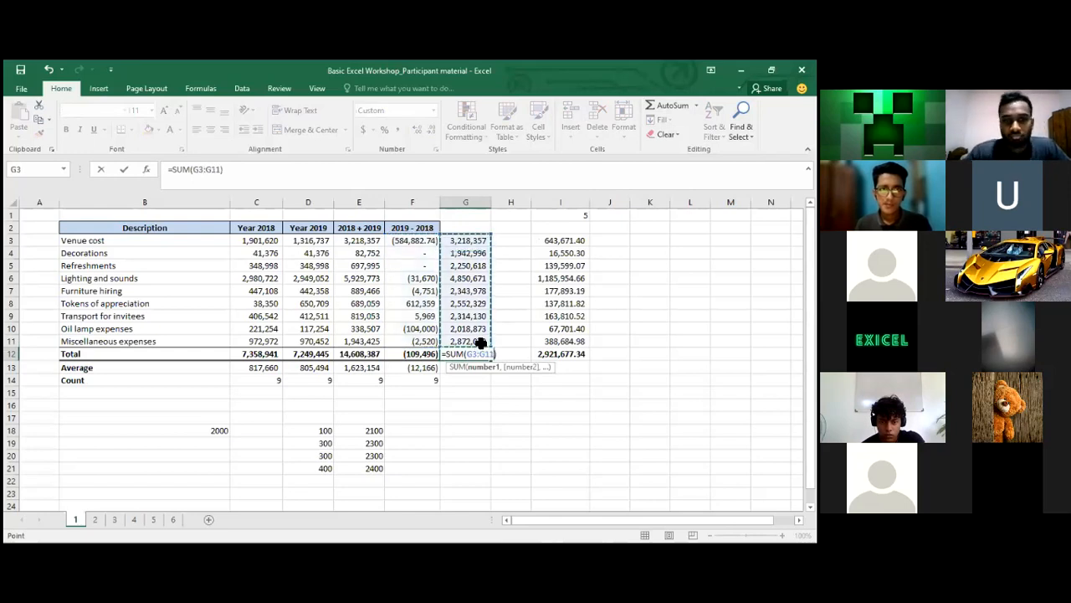
key("Return")
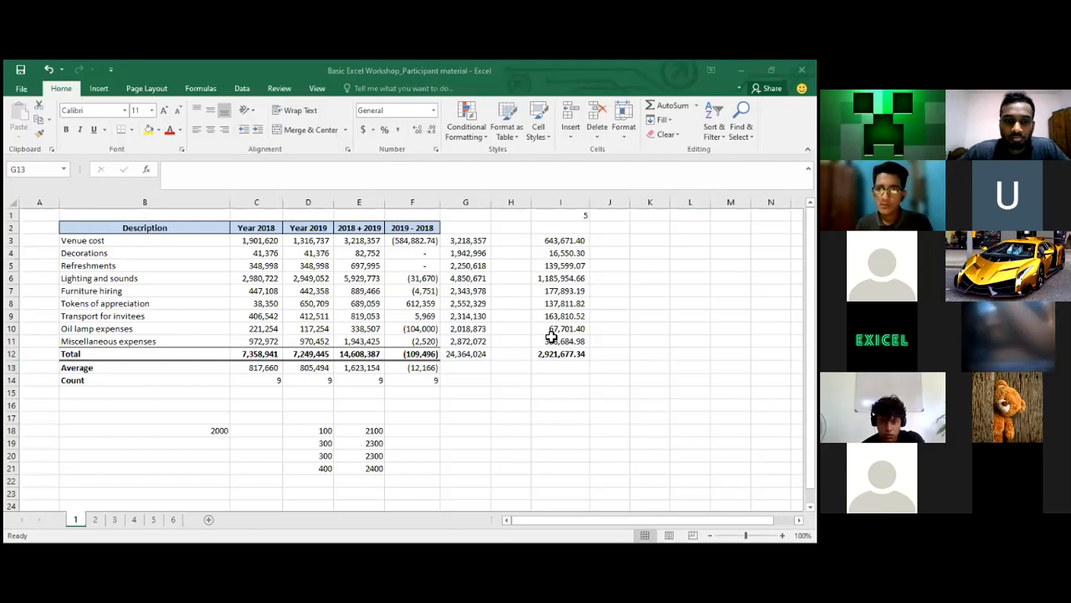
left_click(452, 366)
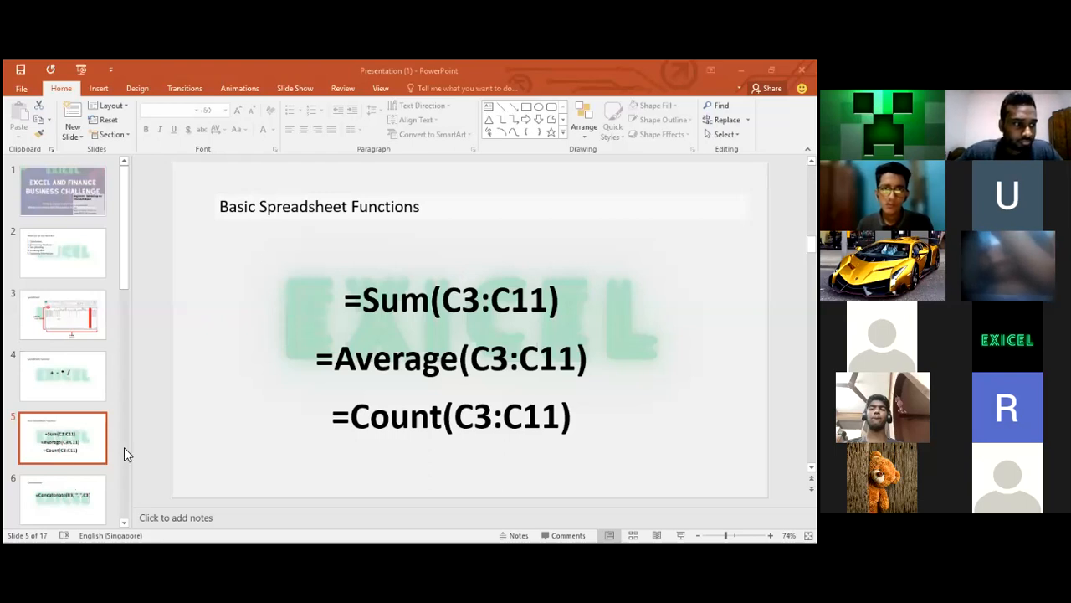
Advance the presentation to slide 6, Concatenation
left_click(64, 488)
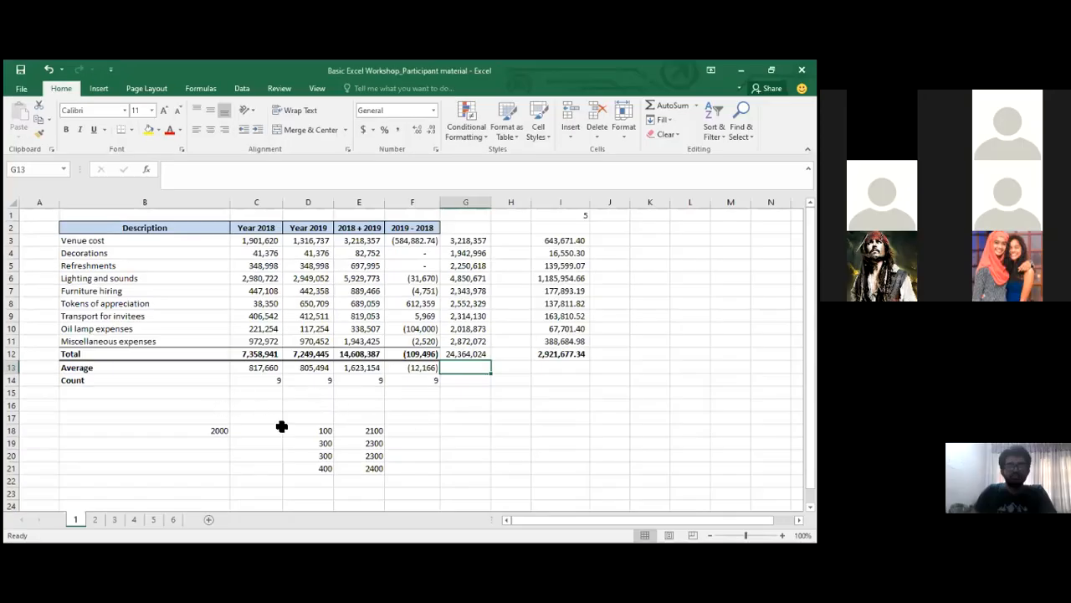
Enter =AVERAGE(E18:E21) in E23, which shows 2275
left_click(375, 468)
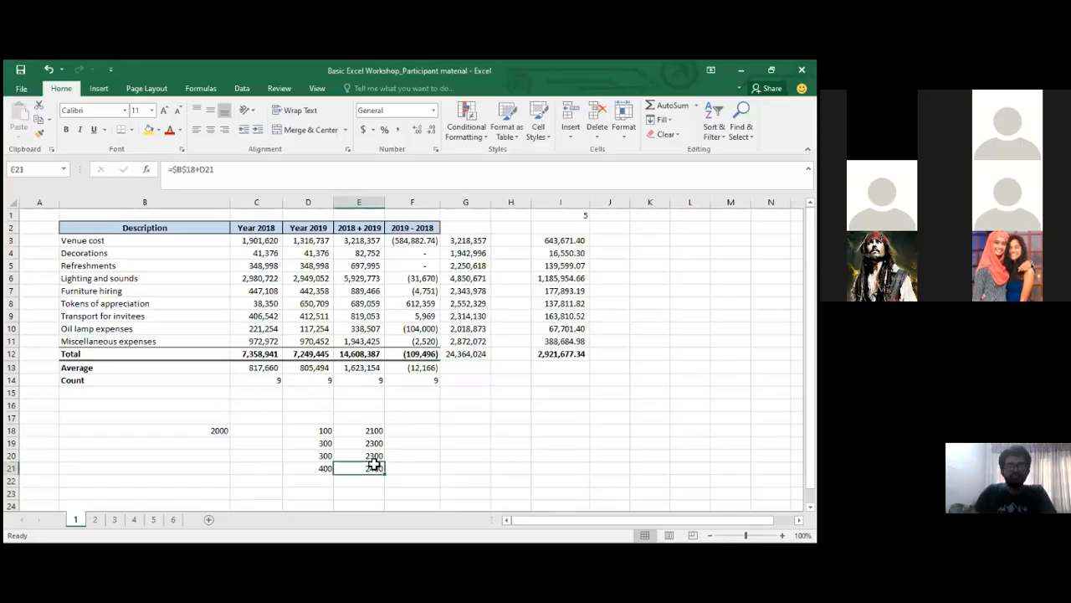
scroll(374, 464, "down", 1)
left_click(375, 467)
type("=")
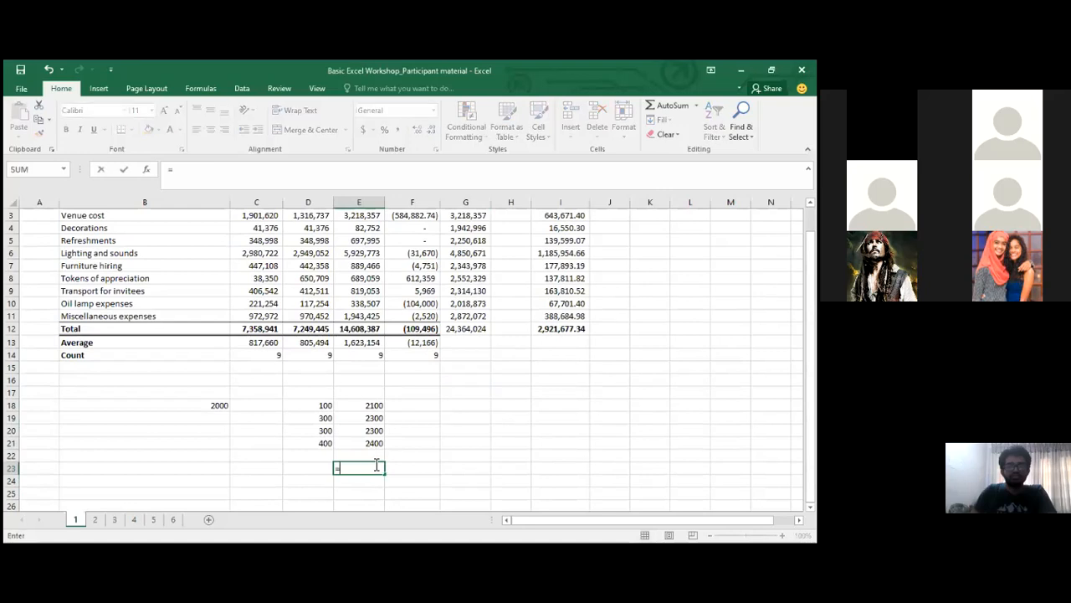
type("aver")
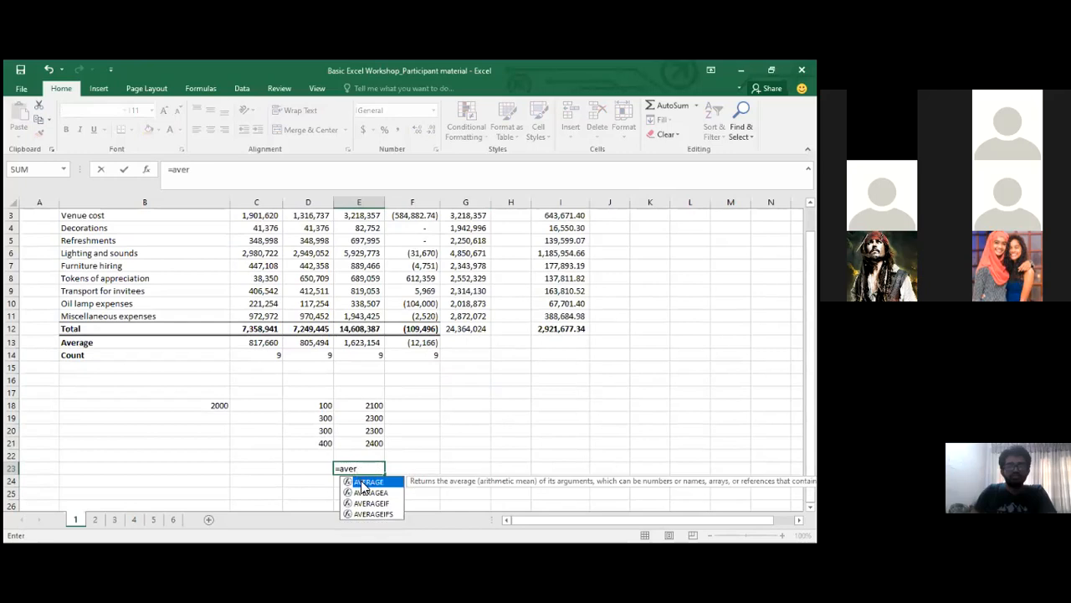
key("Tab")
left_click_drag(380, 403, 381, 406)
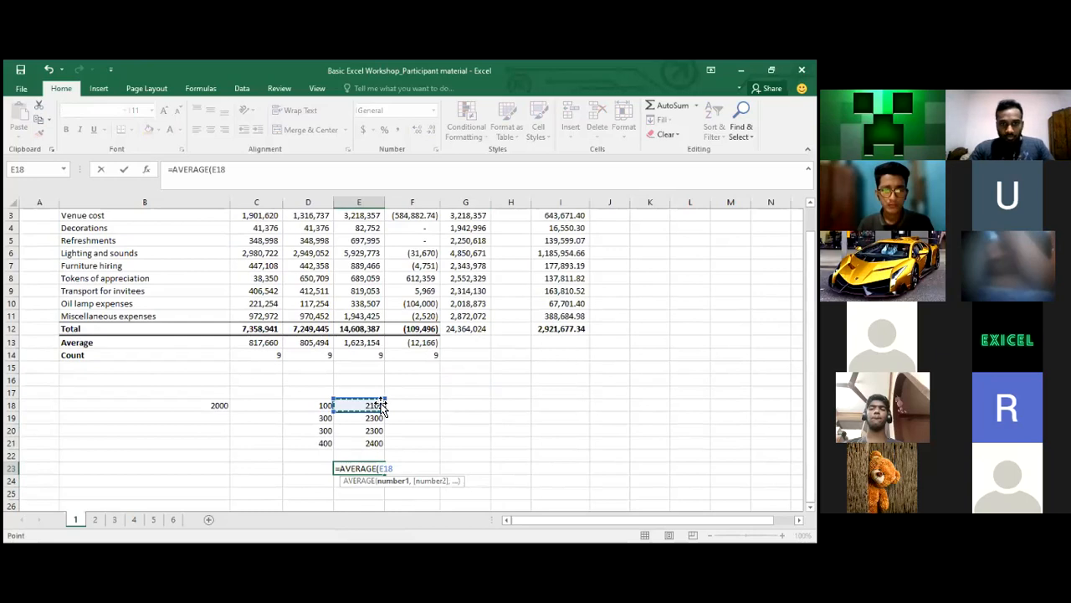
key("ctrl+shift+Down")
key("Return")
key("Up")
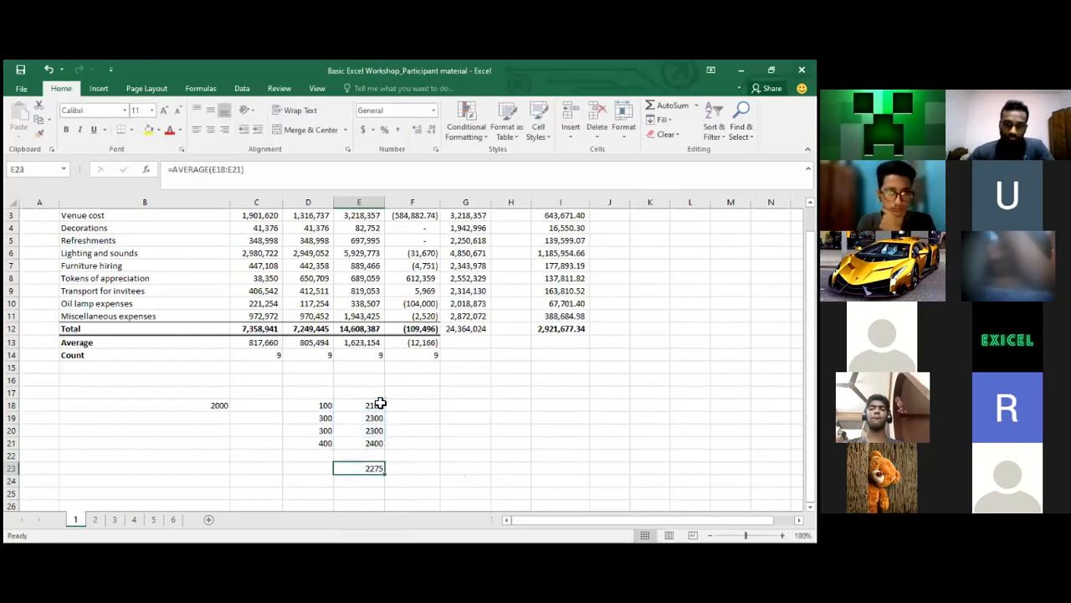
left_click(95, 520)
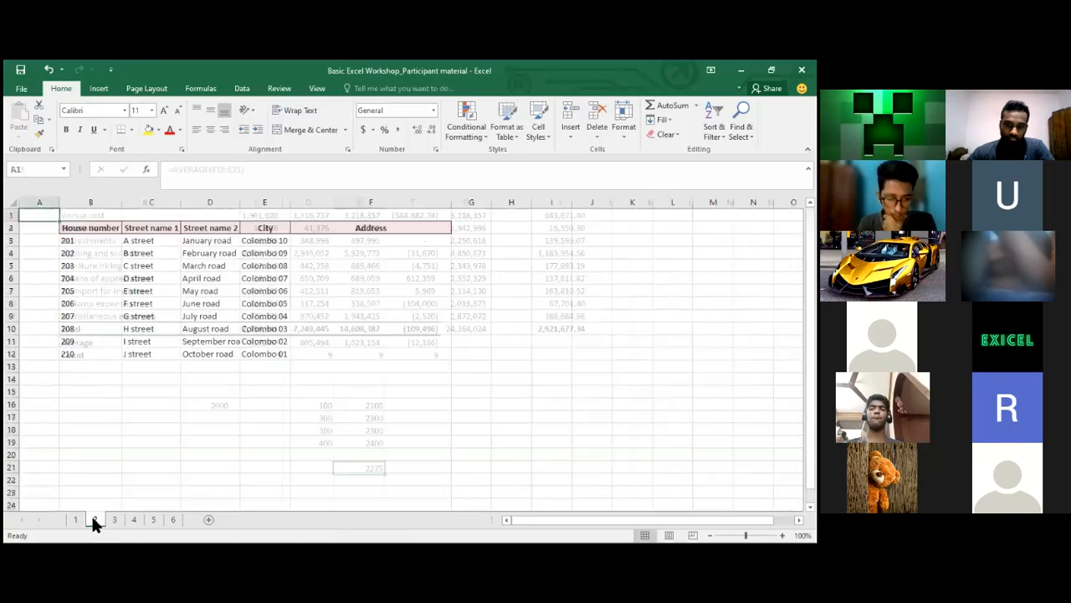
Browse the address table from house number 201, then return to the expense sheet
left_click(86, 240)
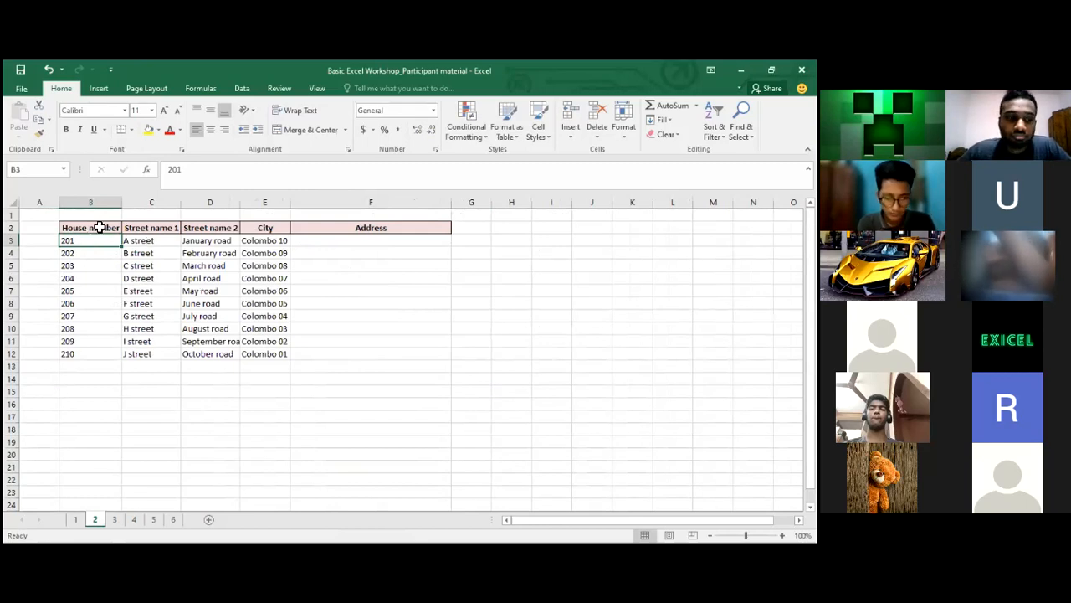
key("Up")
key("Right")
key("Down")
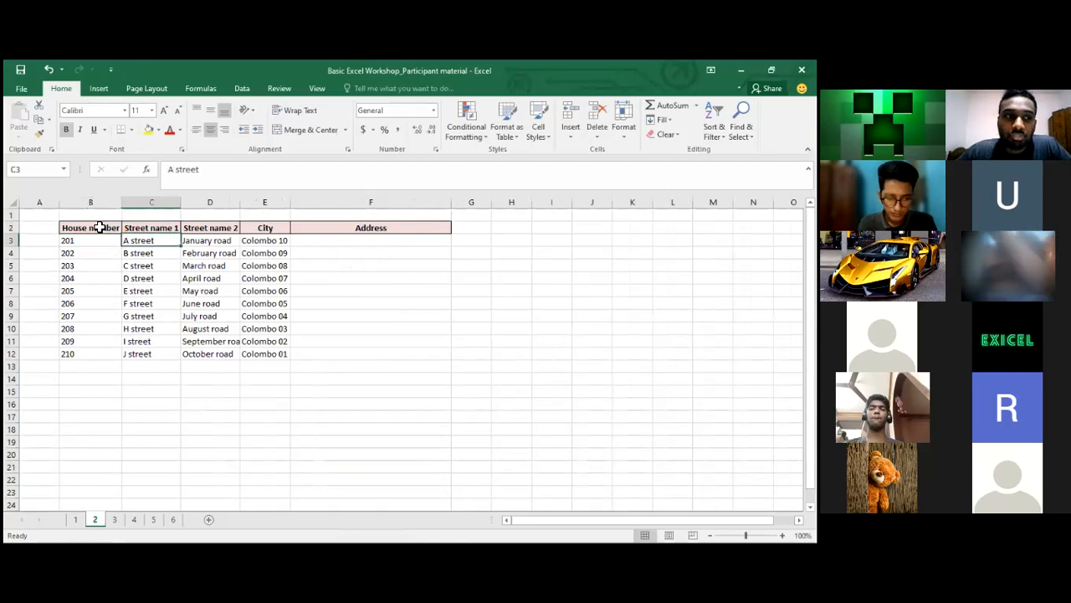
key("Left")
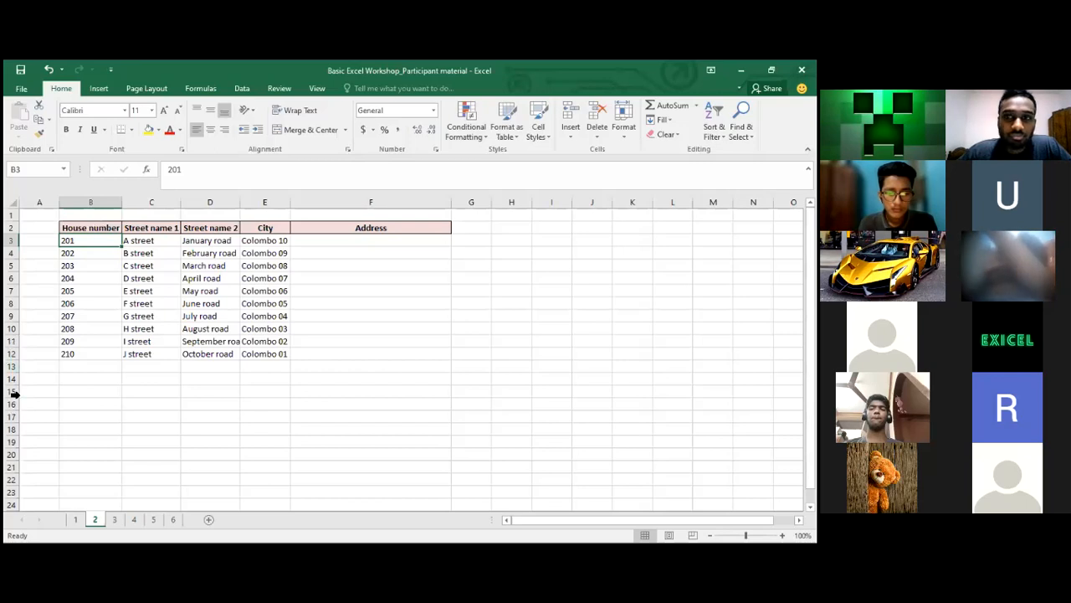
left_click(75, 519)
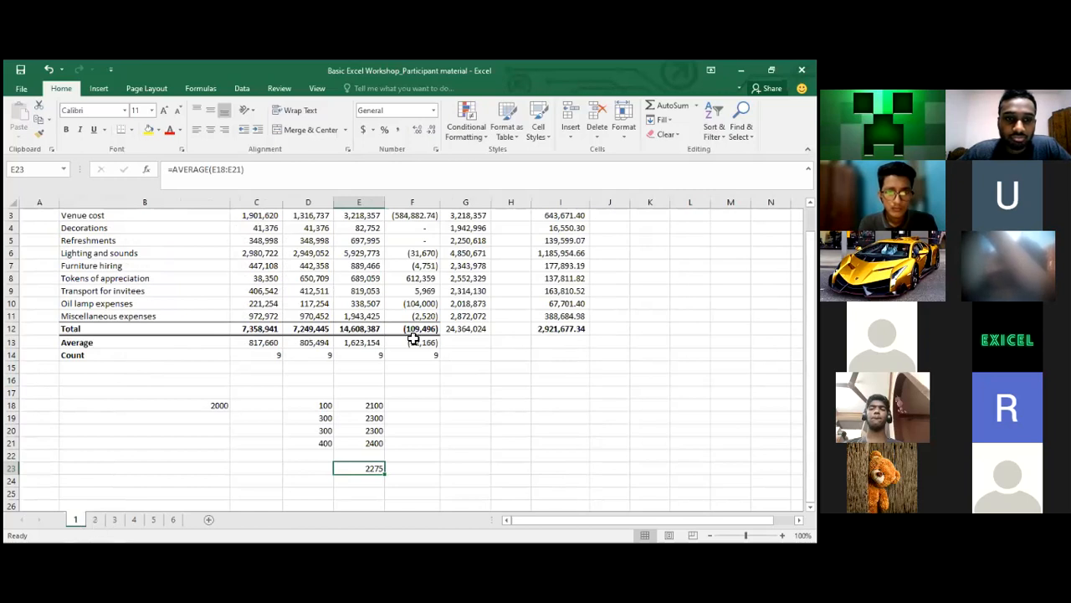
left_click(114, 518)
Go to sheet 5's Expense, Project, Amount list and select all amounts D3:D29
left_click(134, 519)
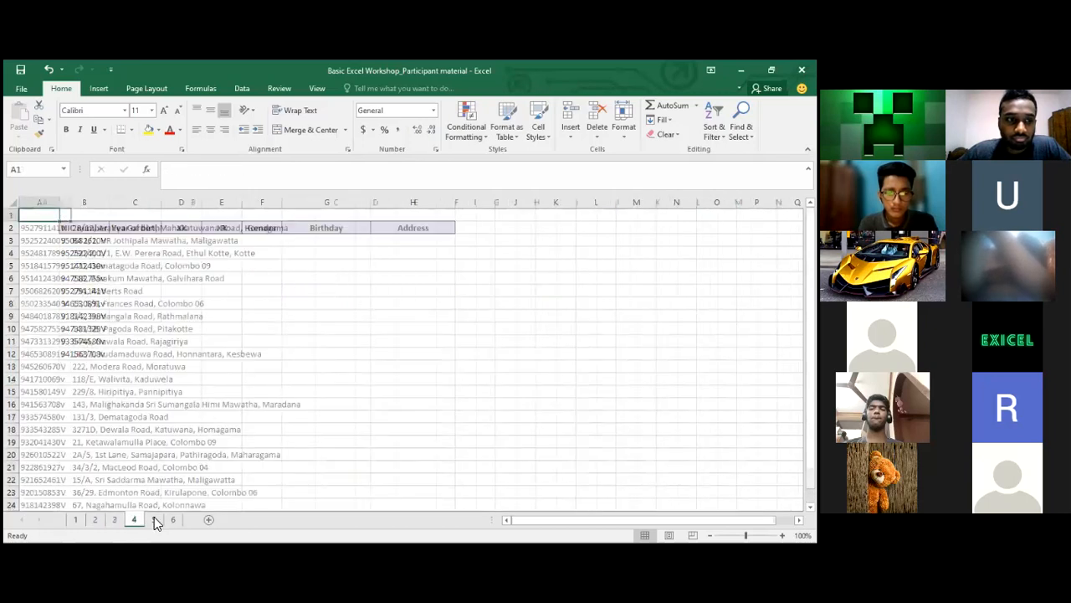
left_click(153, 518)
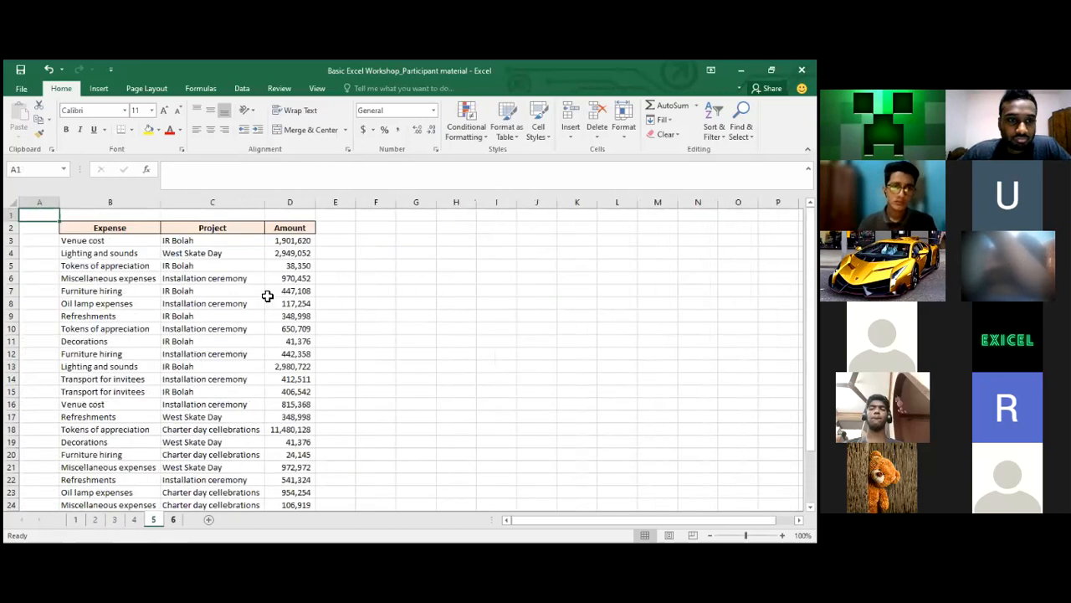
left_click(290, 266)
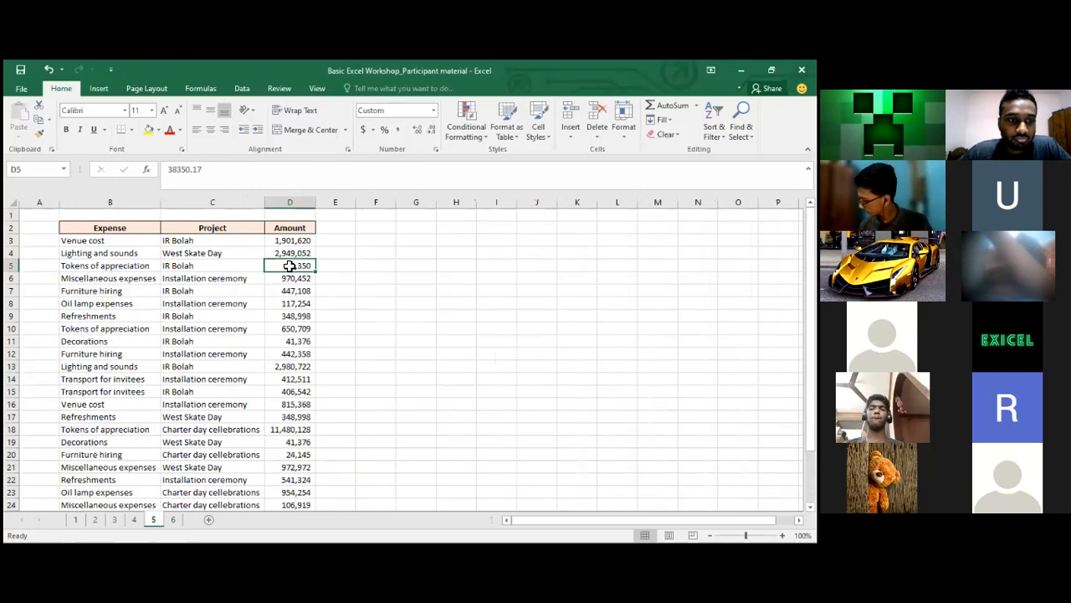
key("ctrl+Down")
key("Up")
key("Up")
key("ctrl+Up")
key("Down")
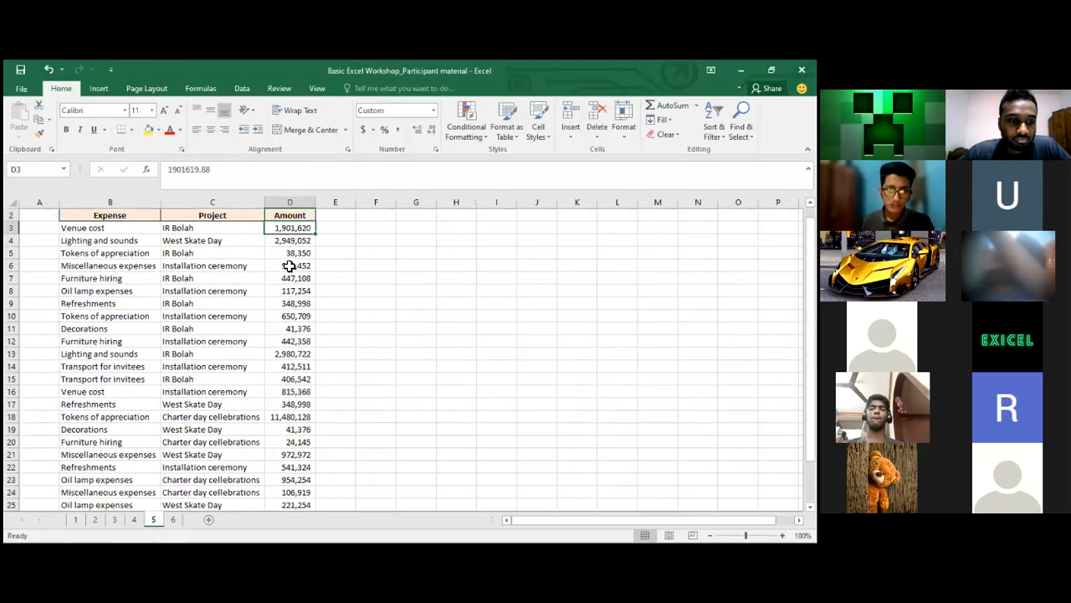
key("ctrl+shift+Down")
Jump from the first expense row to the last amount, 6,670,874 in D29
key("ctrl+Up")
key("Down")
key("Left")
key("Left")
key("Right")
key("Right")
key("ctrl+Down")
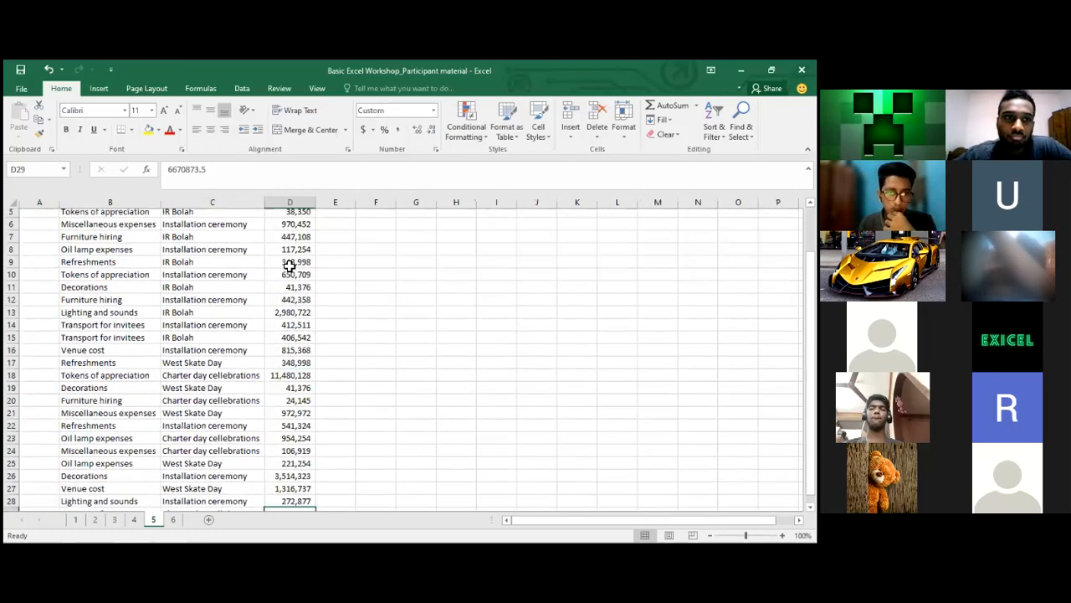
key("Down")
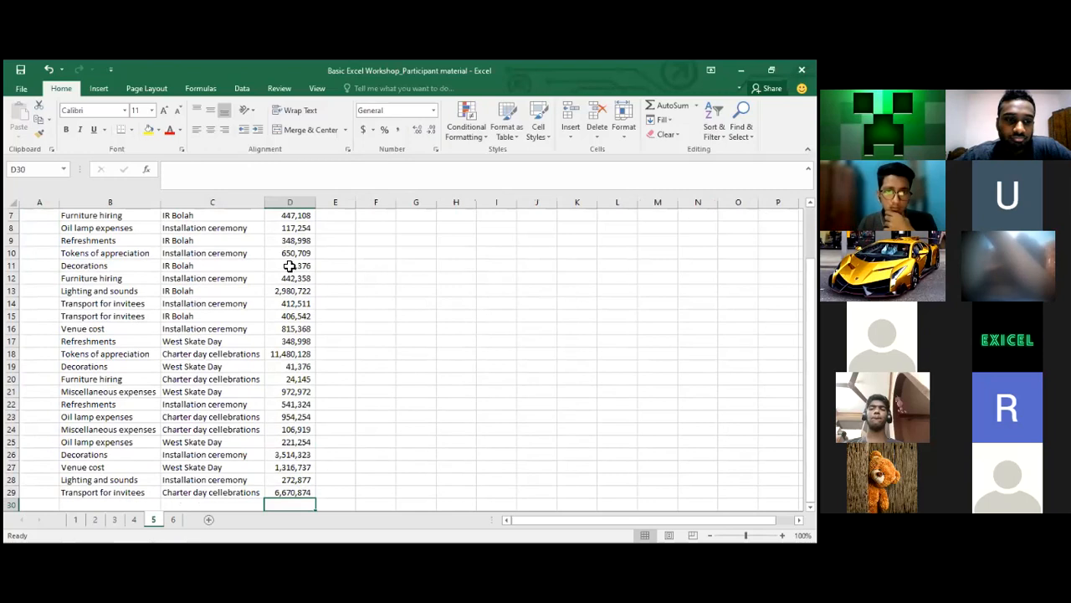
key("Up")
key("Down")
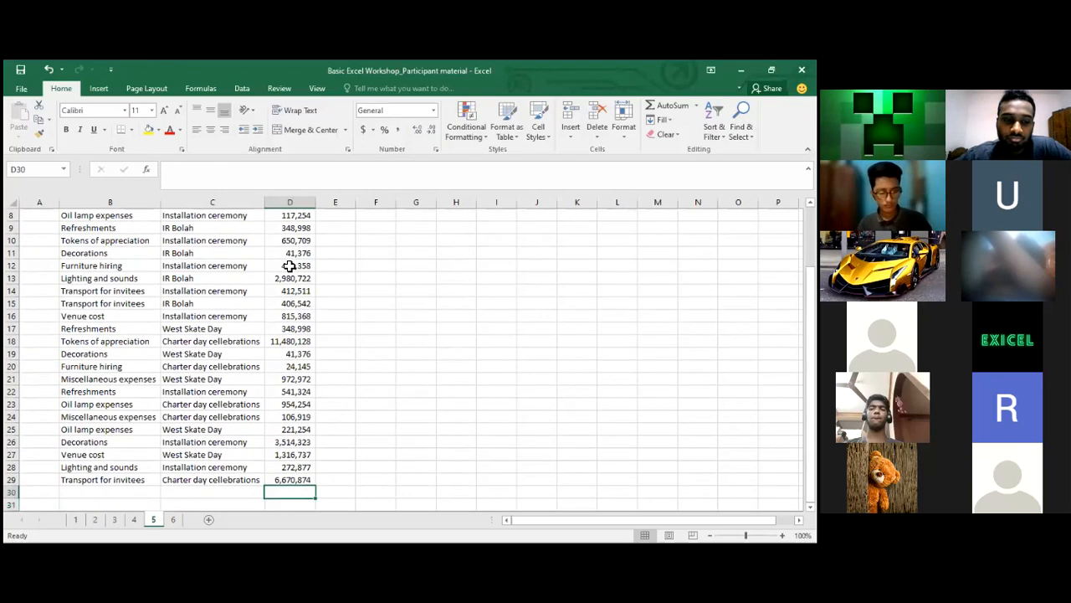
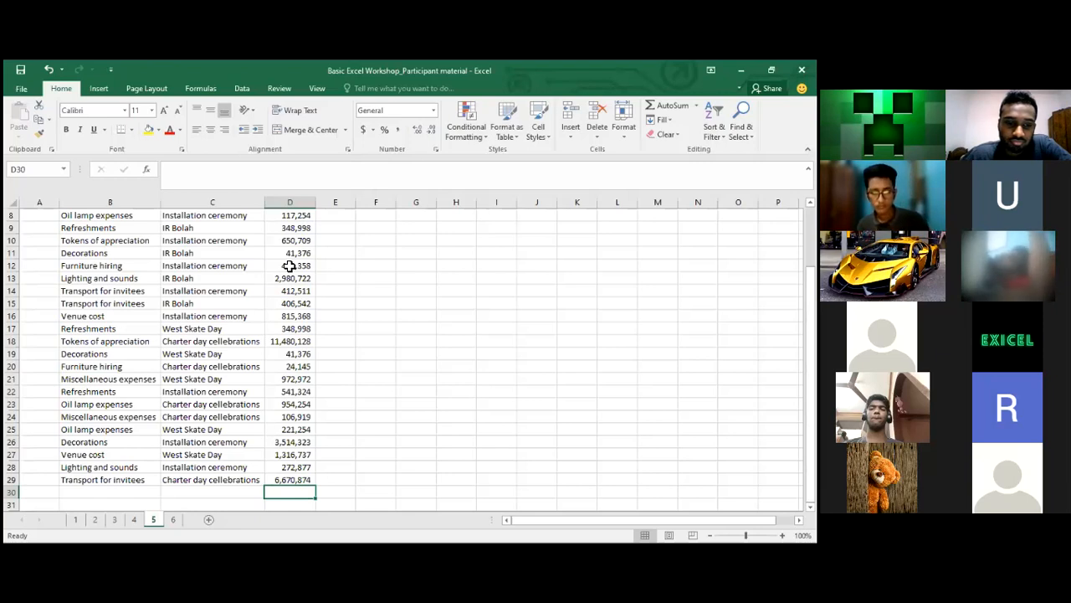
Enter a SUM of the amounts D3:D29 in D30
type("=")
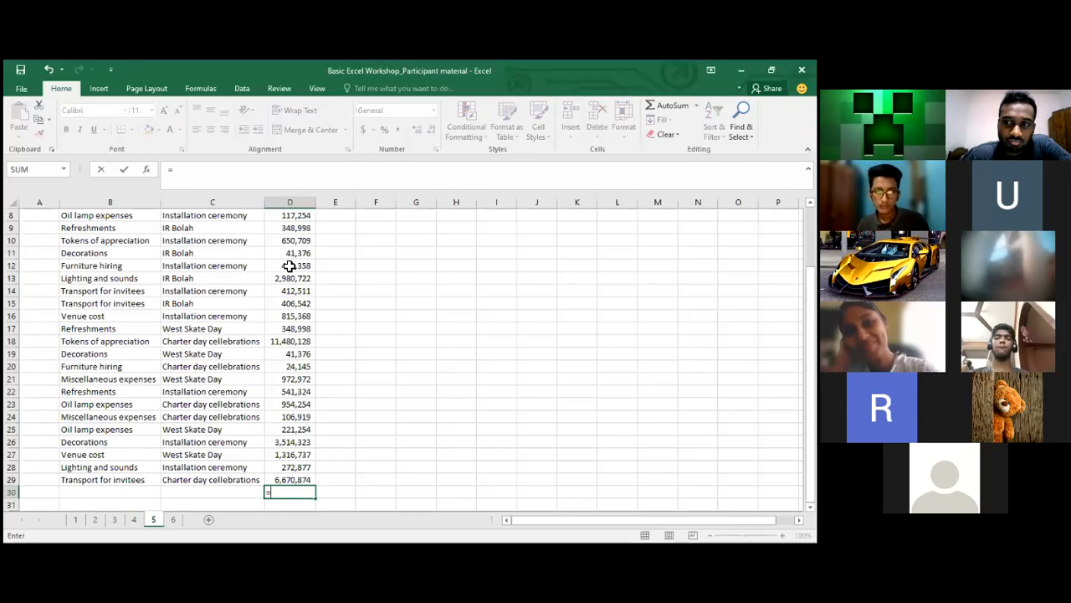
type("sum(")
left_click(305, 479)
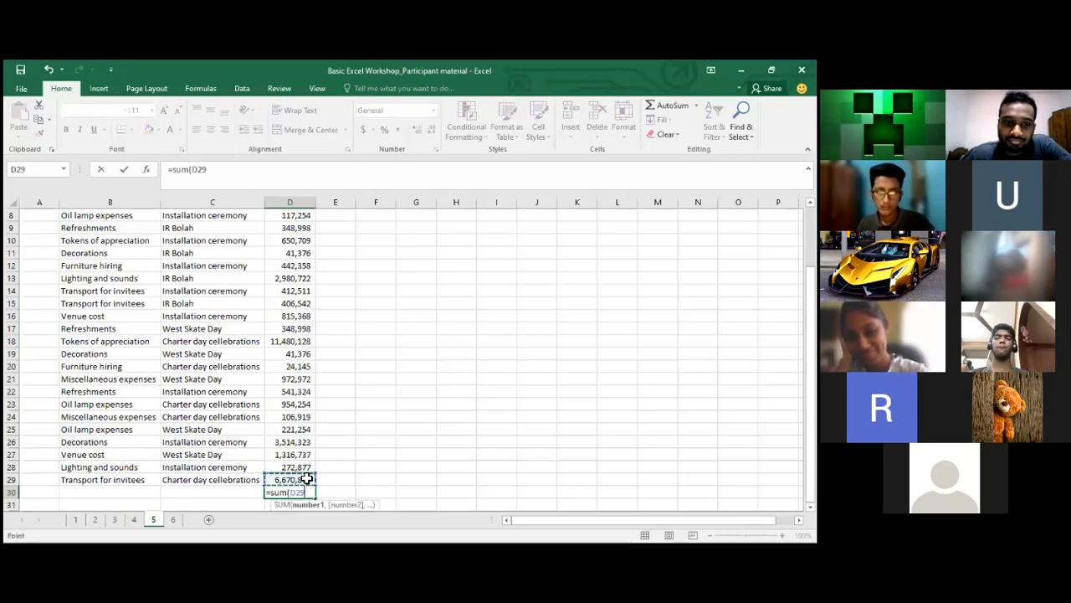
left_click_drag(307, 478, 307, 467)
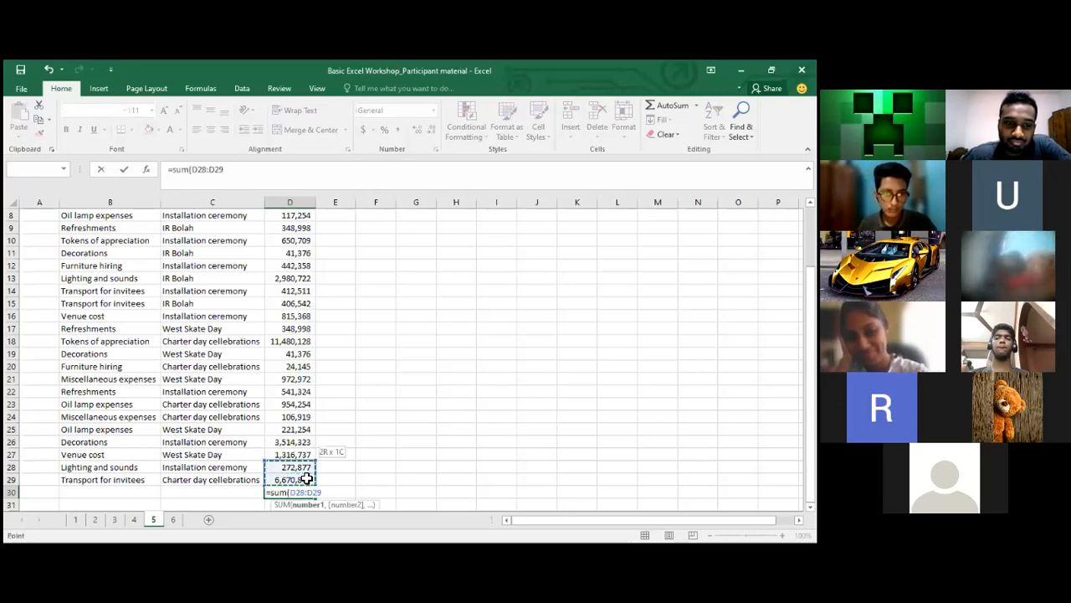
key("ctrl+Up")
key("Down")
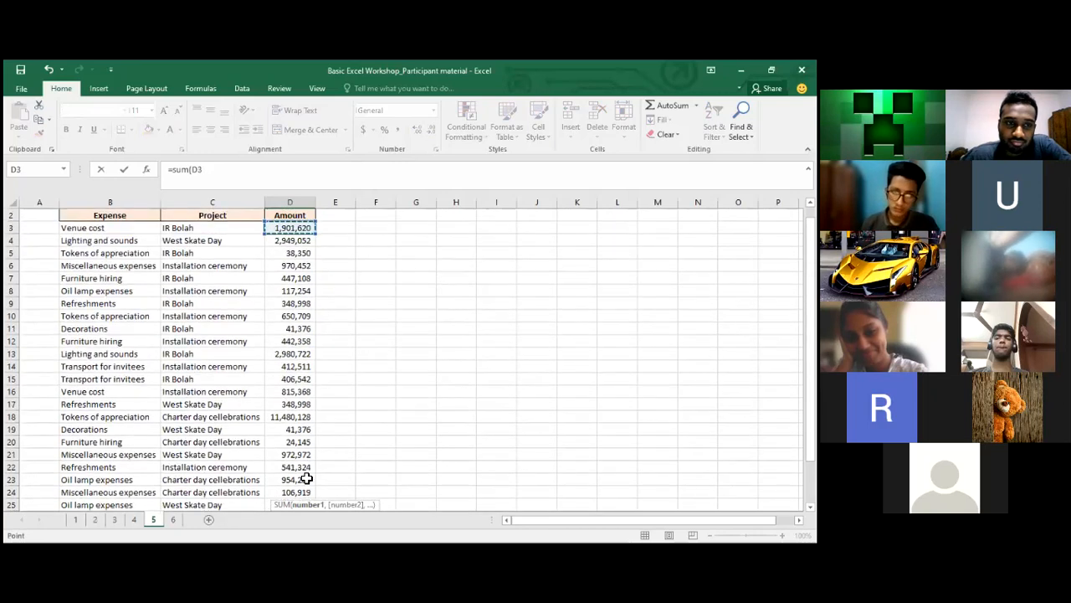
key("ctrl+shift+Down")
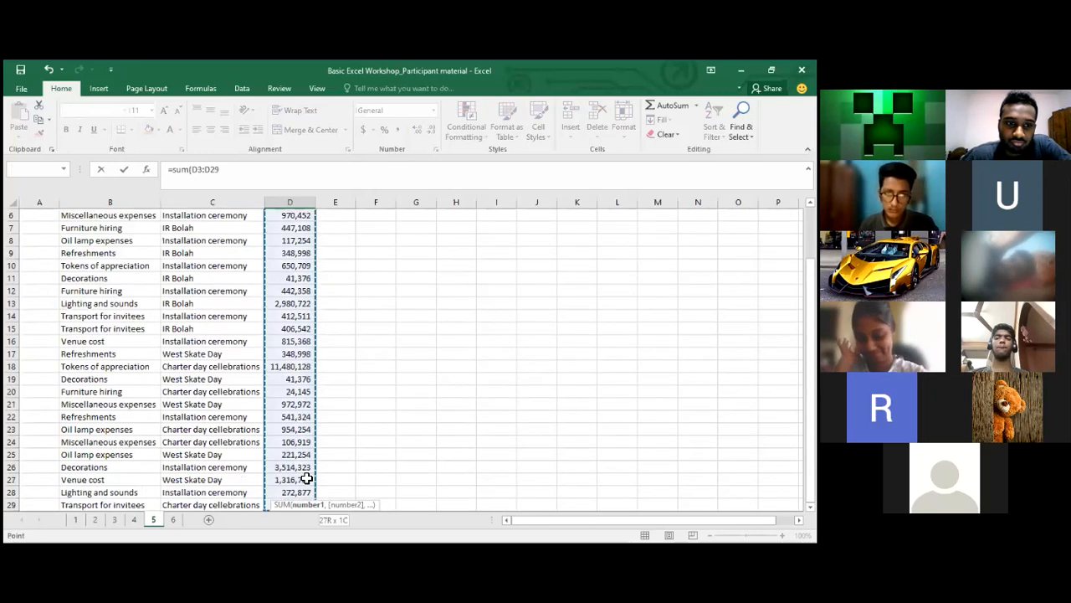
key("Return")
key("Up")
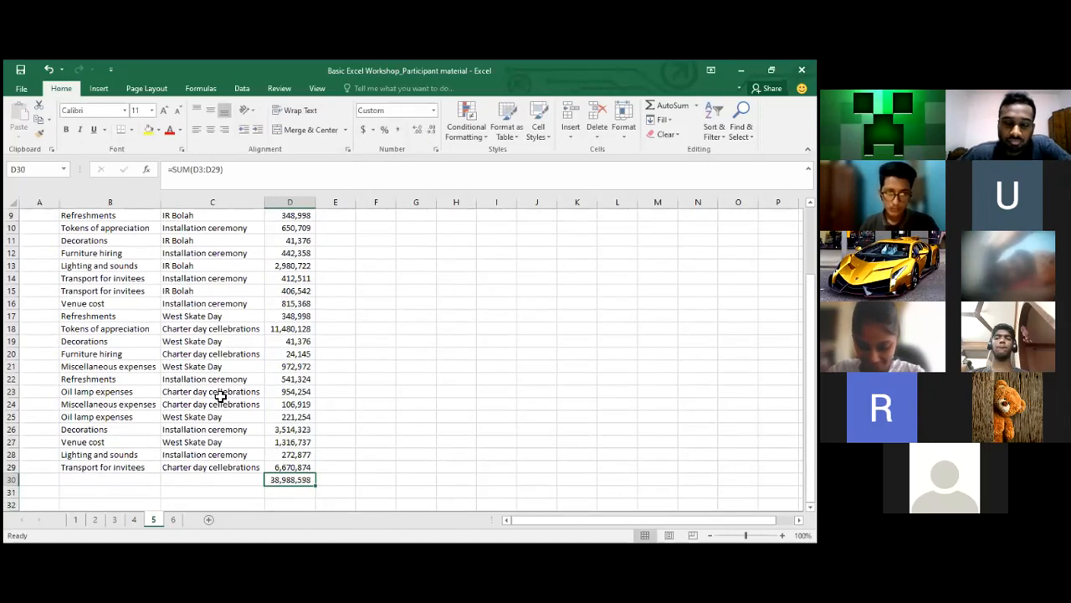
Delete the SUM formula so D30 is empty again
left_click_drag(234, 168, 162, 172)
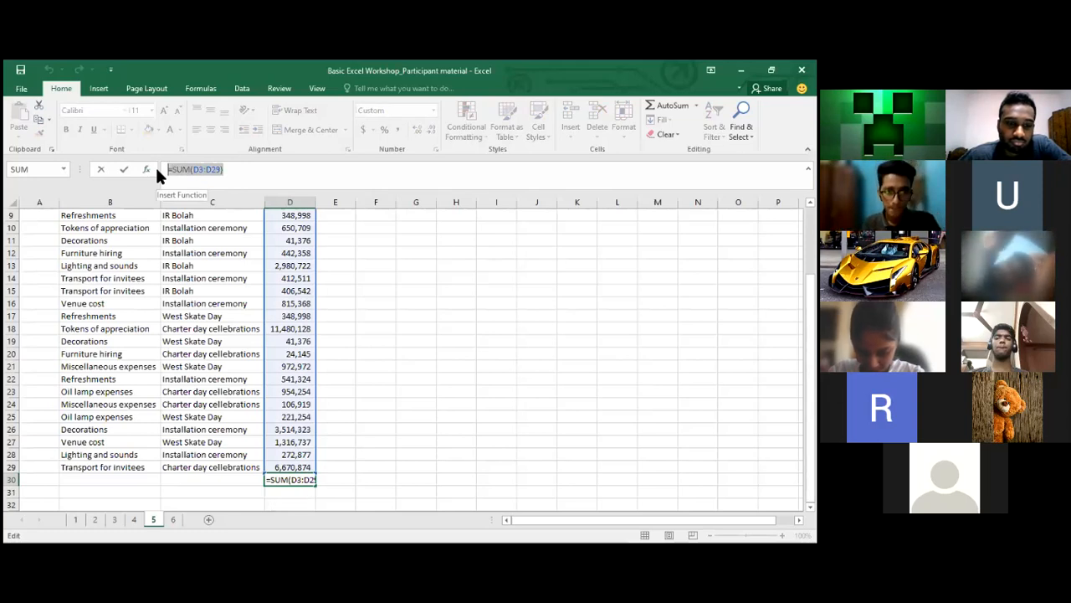
key("BackSpace")
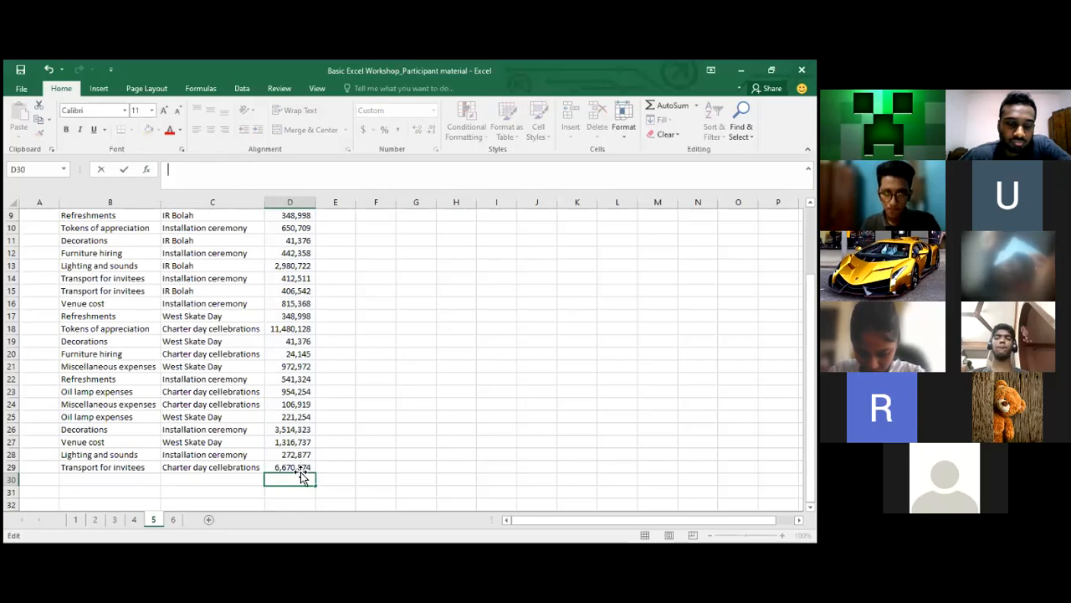
left_click(359, 476)
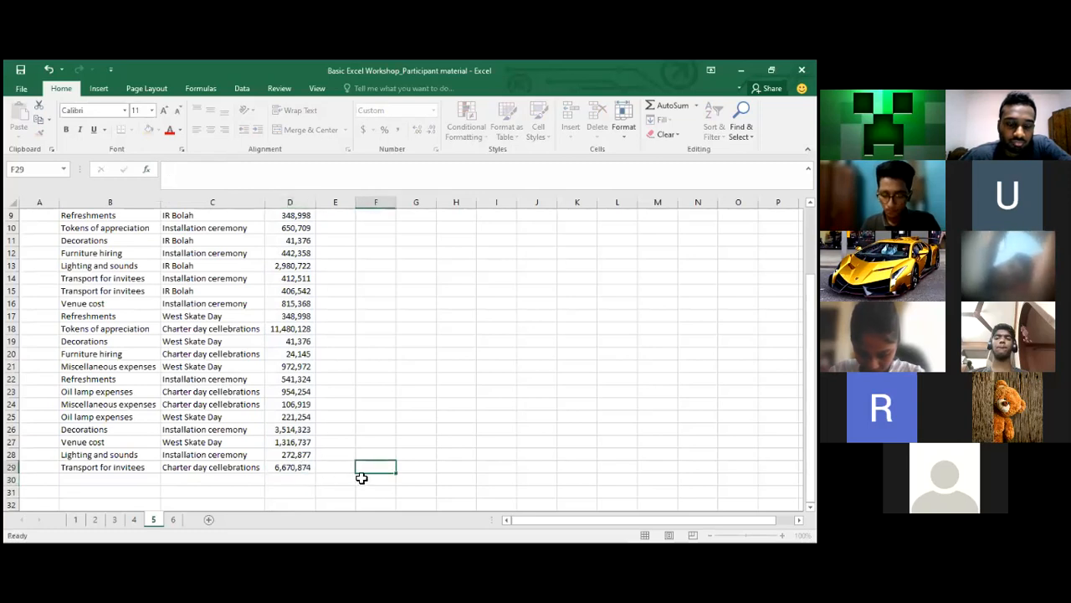
left_click(278, 476)
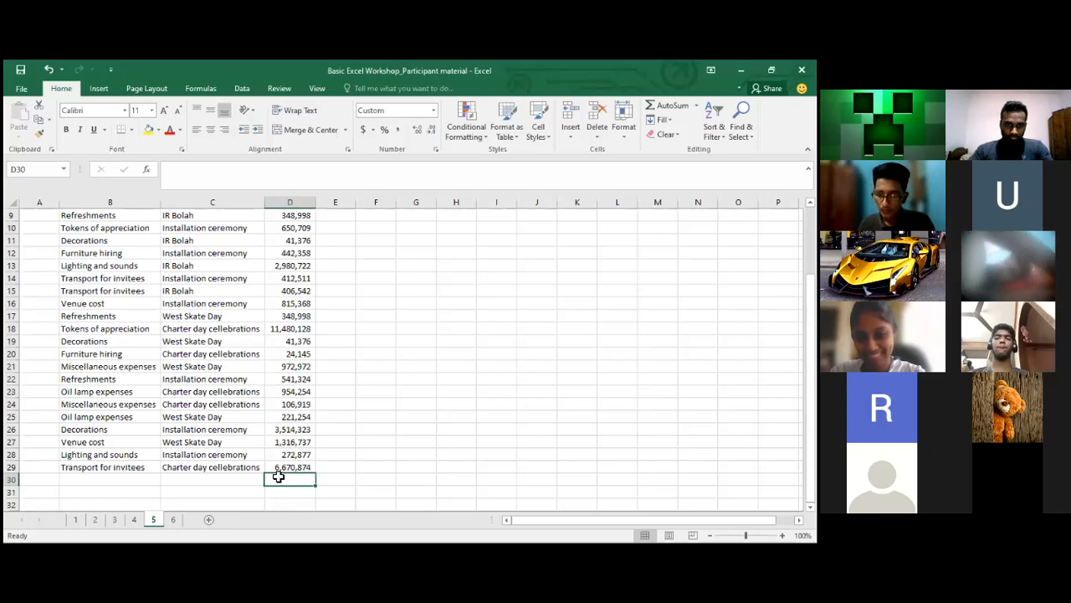
Enter an AVERAGE of D3:D29 in D30, then clear it
type("=av")
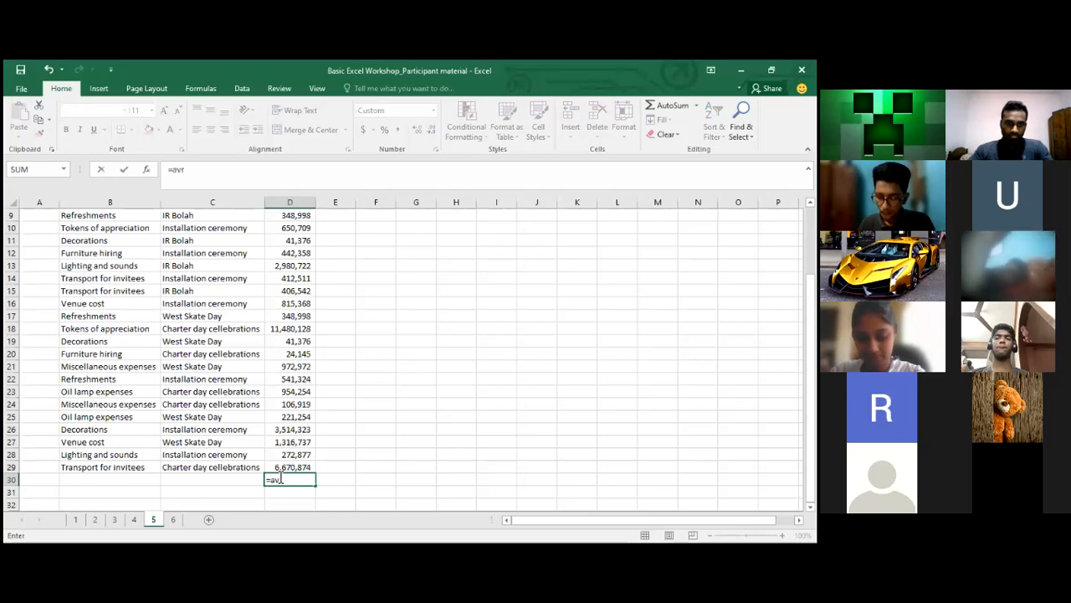
type("er")
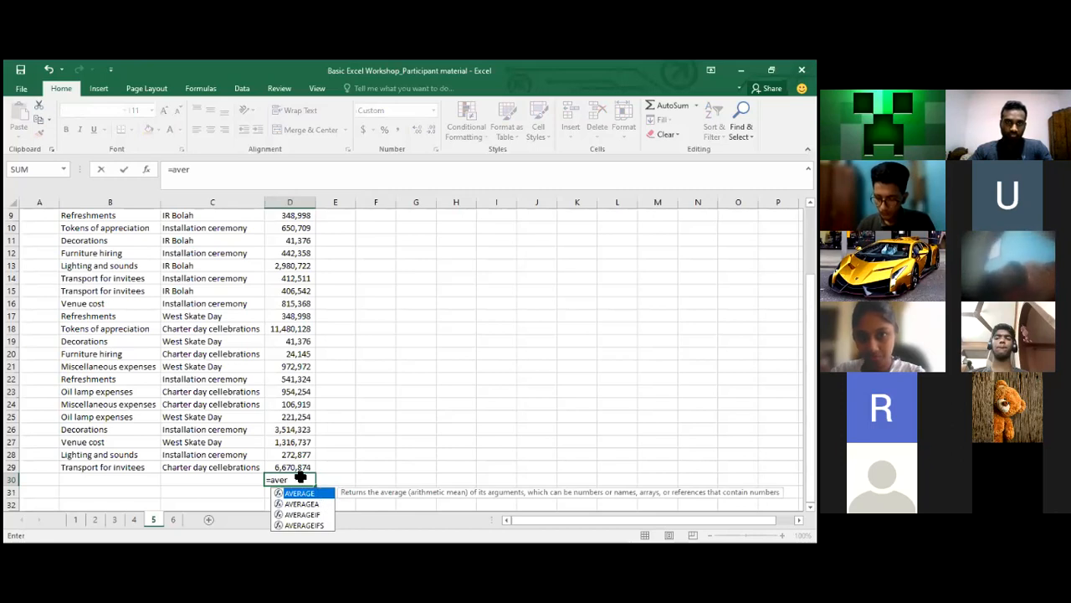
key("Tab")
key("Up")
key("ctrl+Up")
key("ctrl+shift+Down")
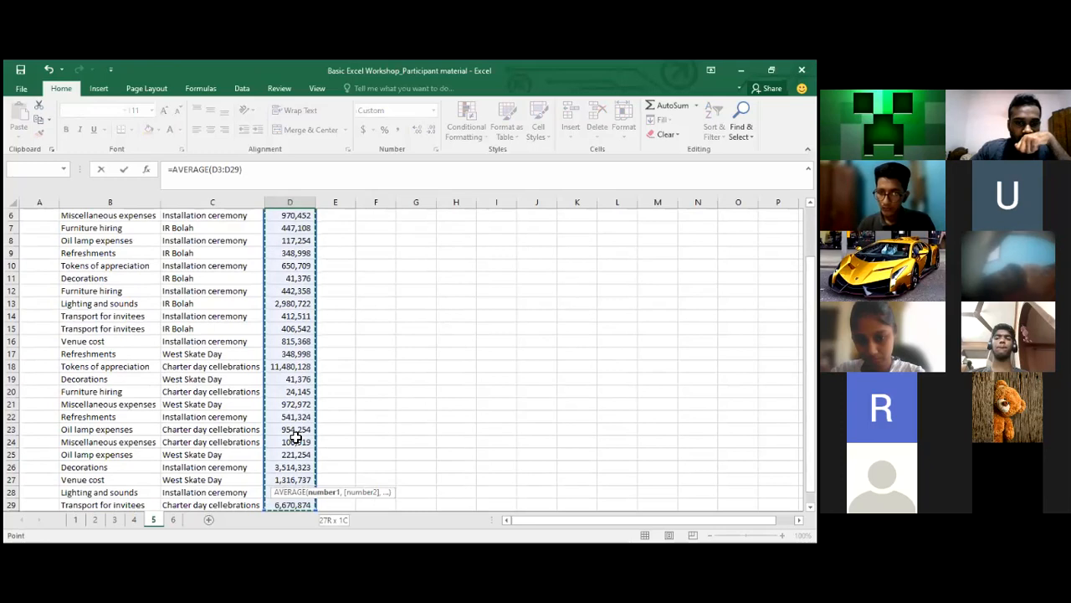
key("Return")
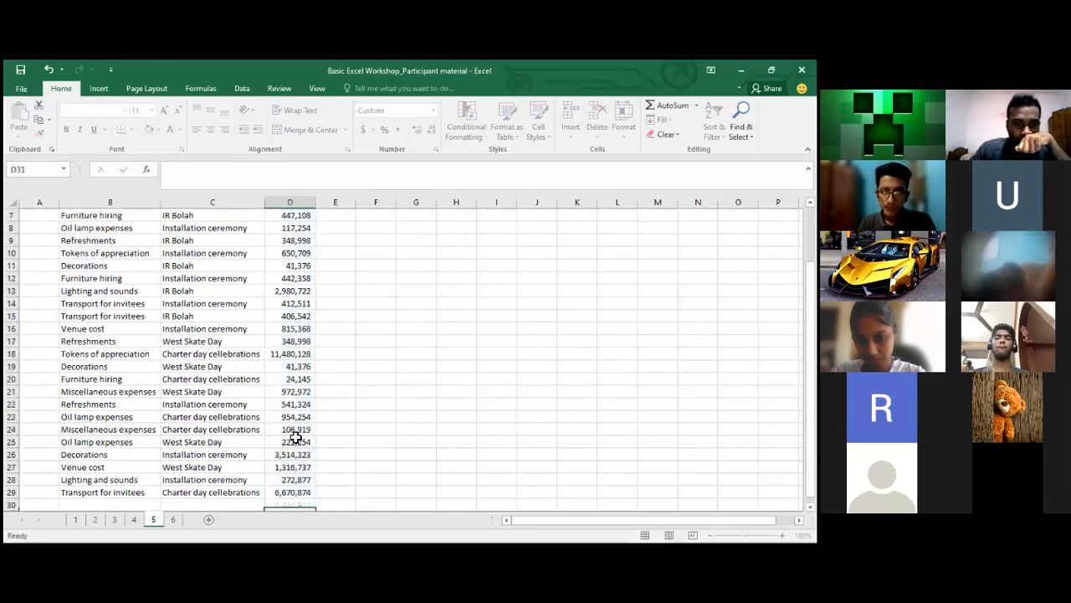
key("Up")
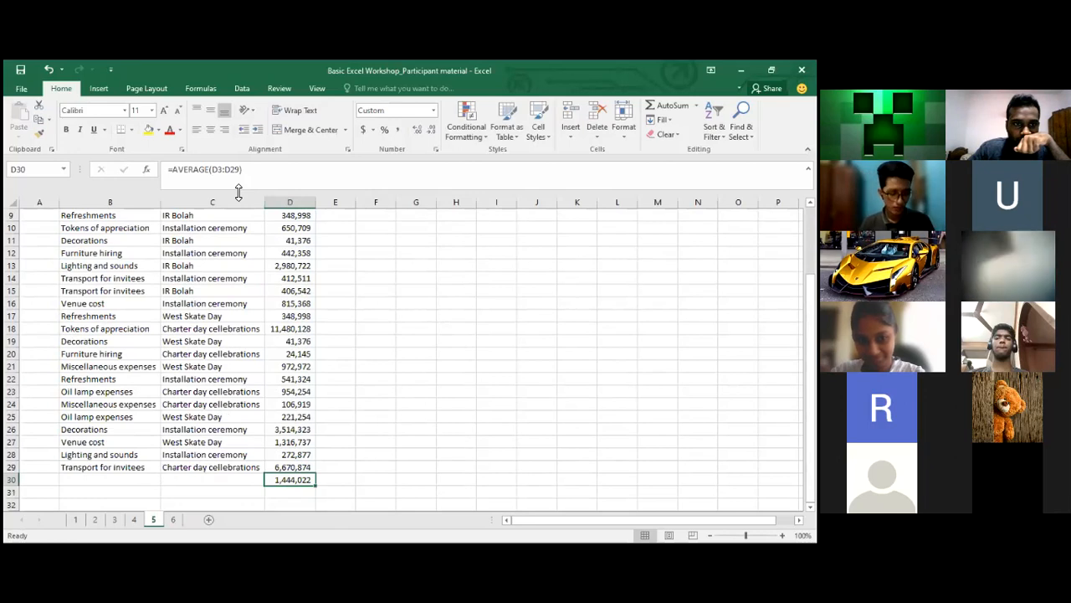
key("Delete")
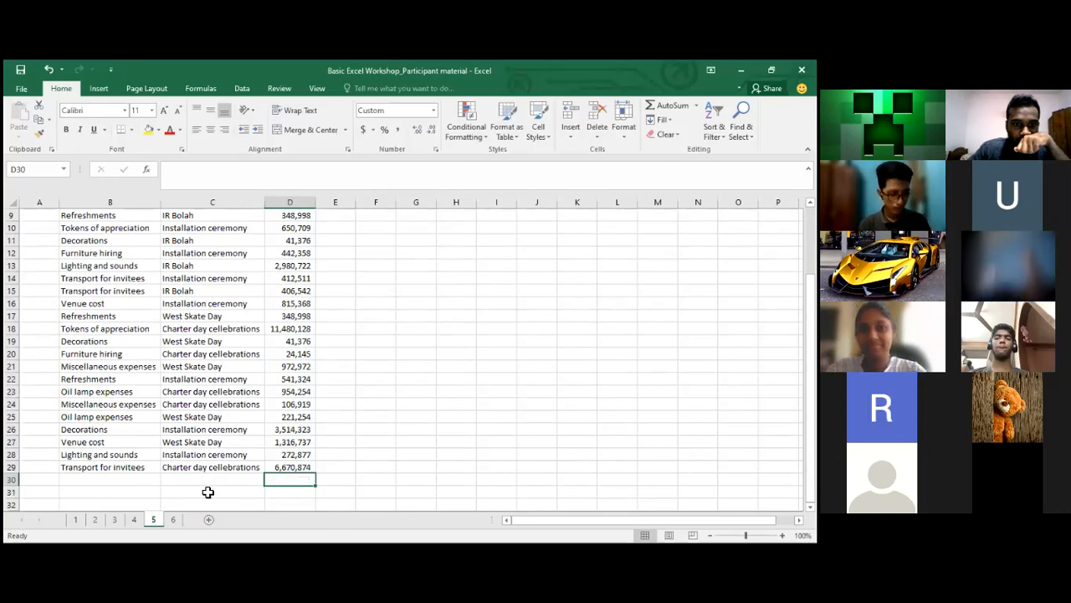
Switch to sheet 2 and inspect the street names, city and Address cell F3
left_click(93, 520)
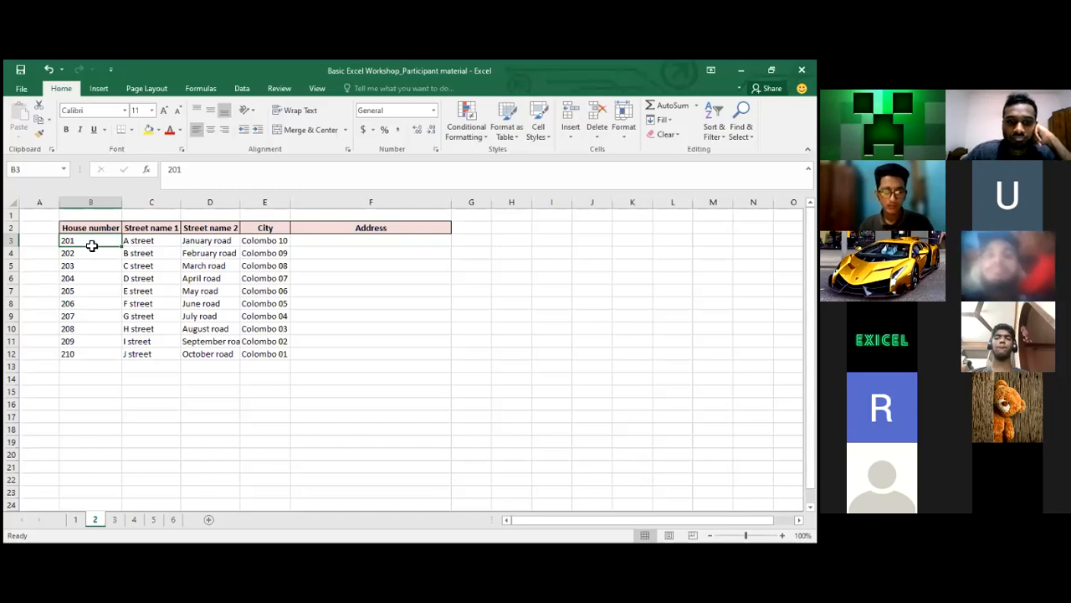
left_click(159, 241)
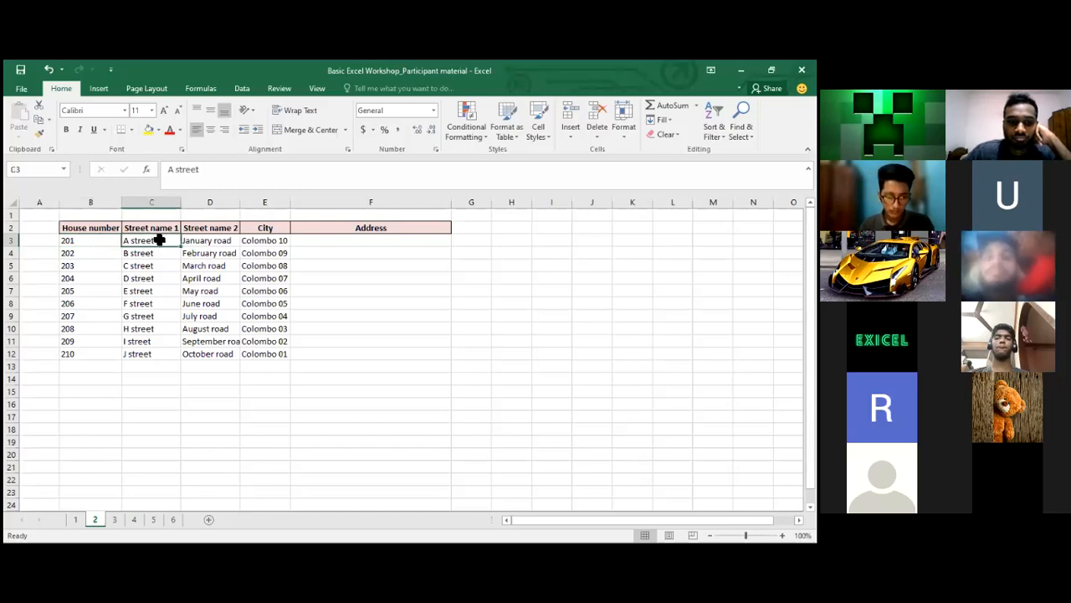
left_click(211, 240)
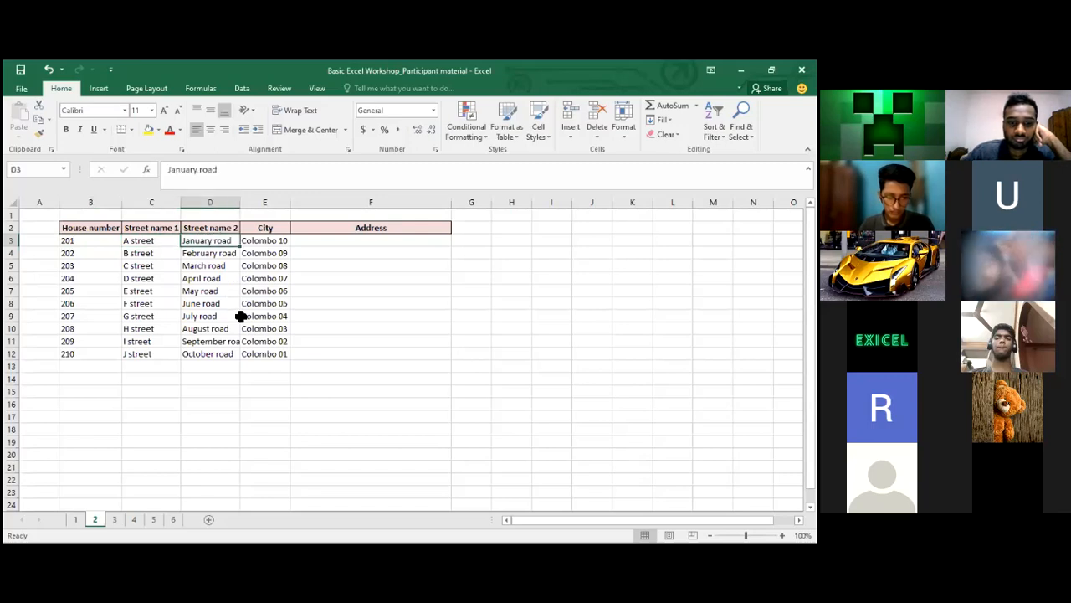
left_click(268, 239)
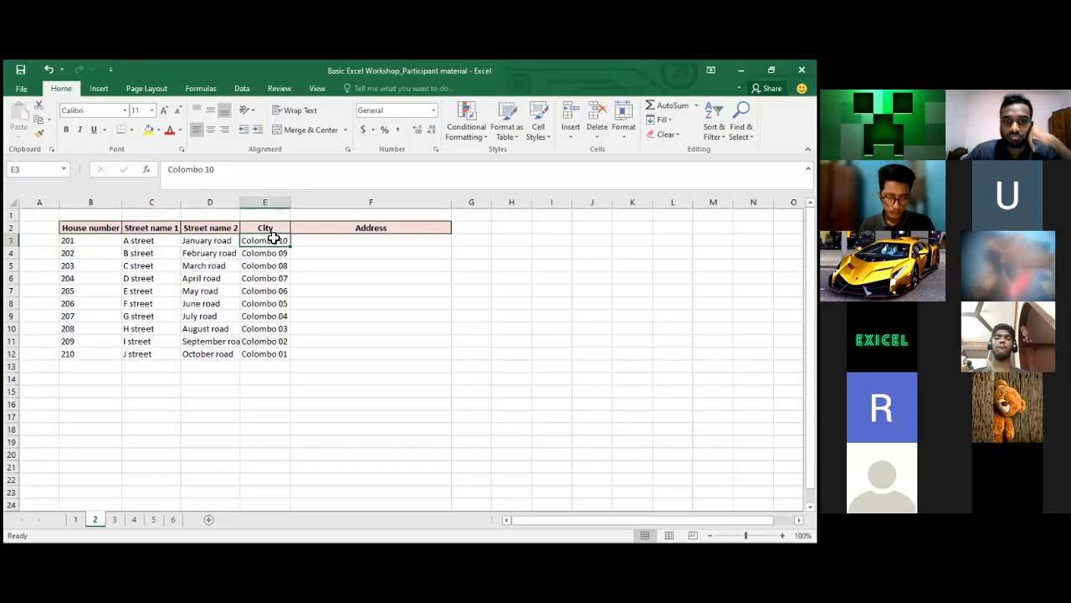
left_click(346, 243)
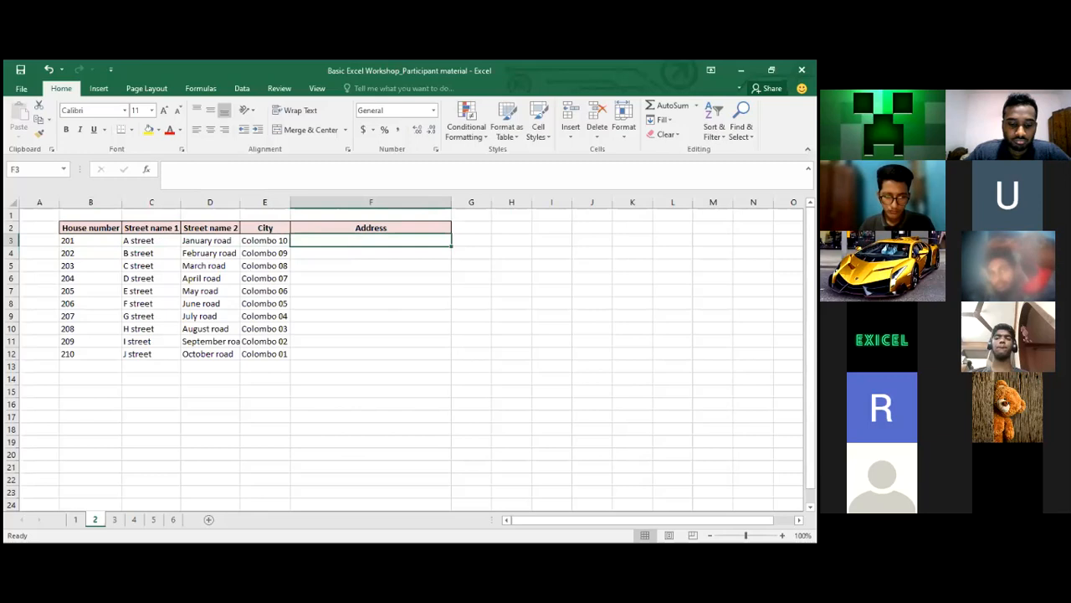
key("alt+Tab")
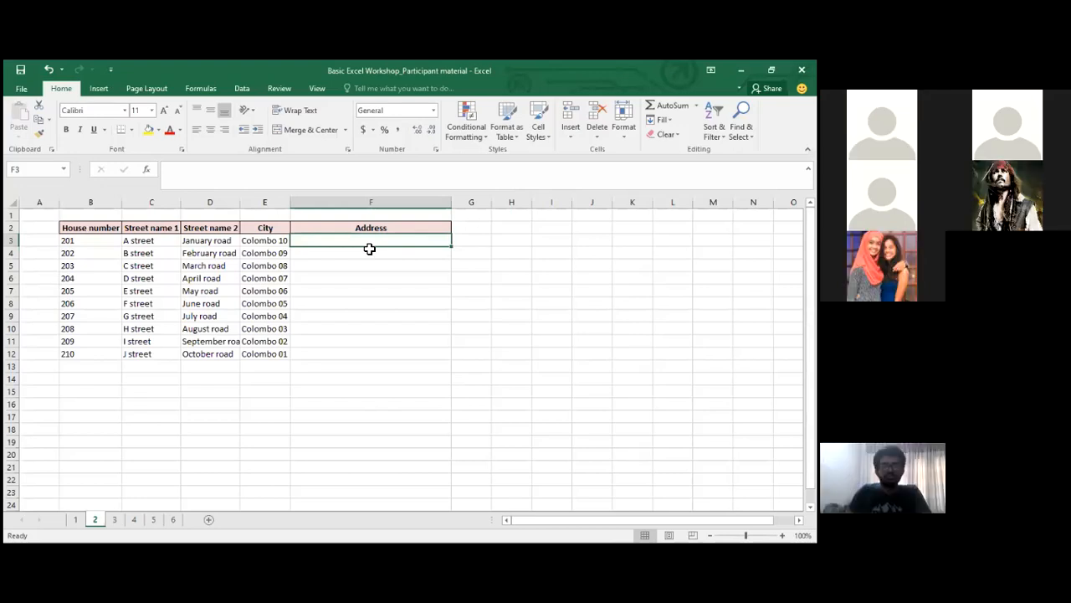
type("=")
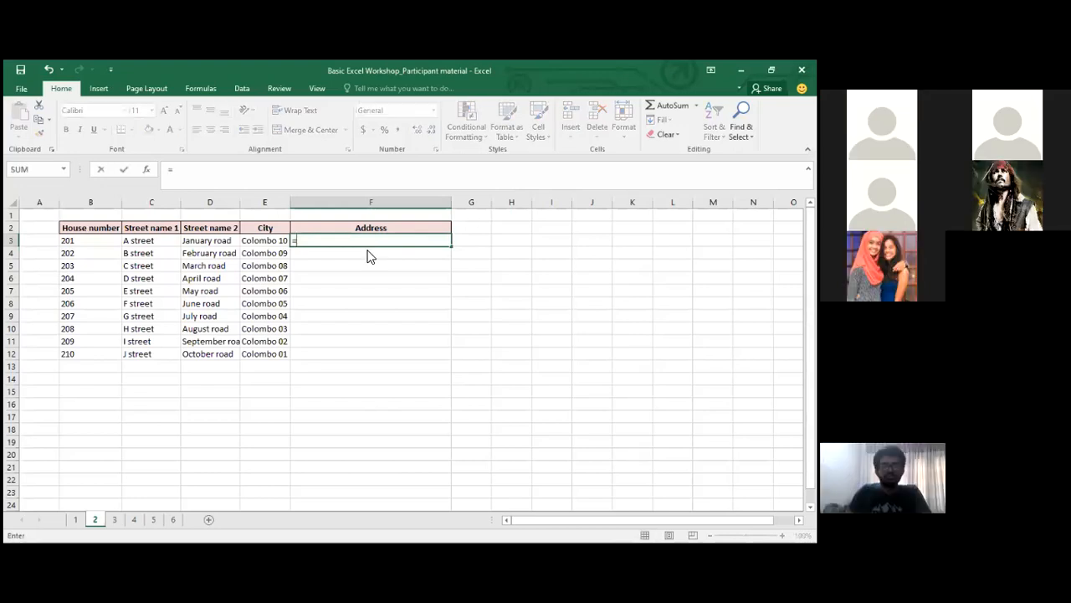
type("con")
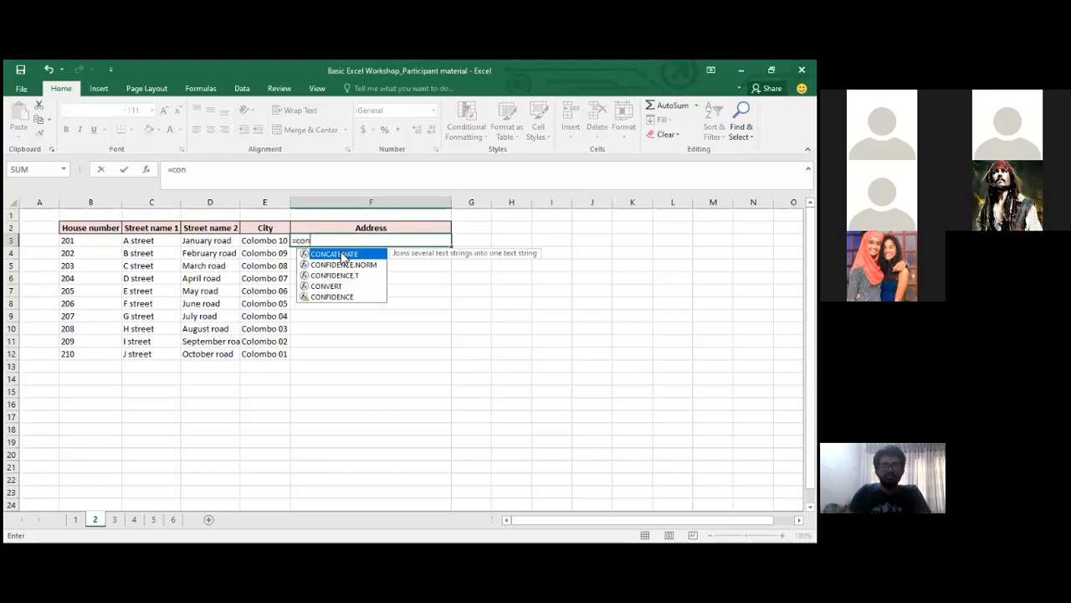
double_click(344, 258)
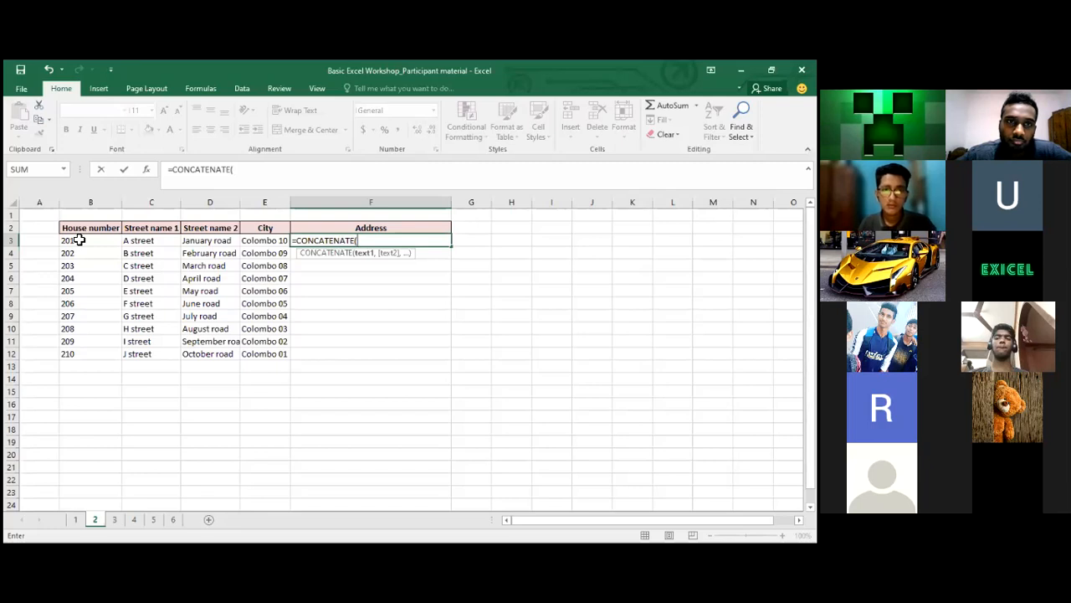
key("Escape")
key("Right")
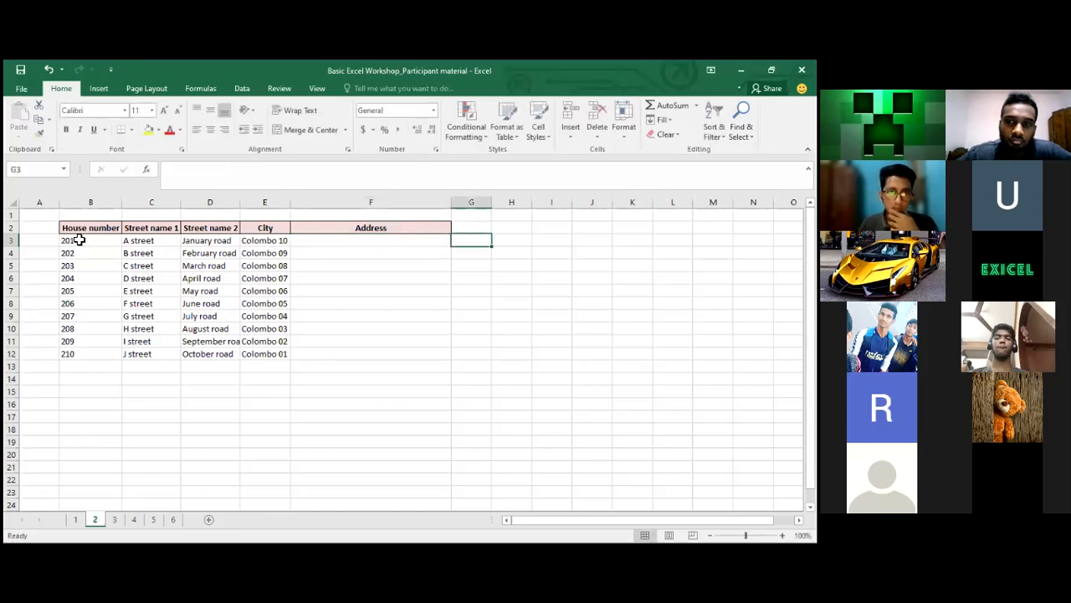
Type the sample address '201, A street, Jan road, COl 10.' in G3, then delete it and select F3
type("201,")
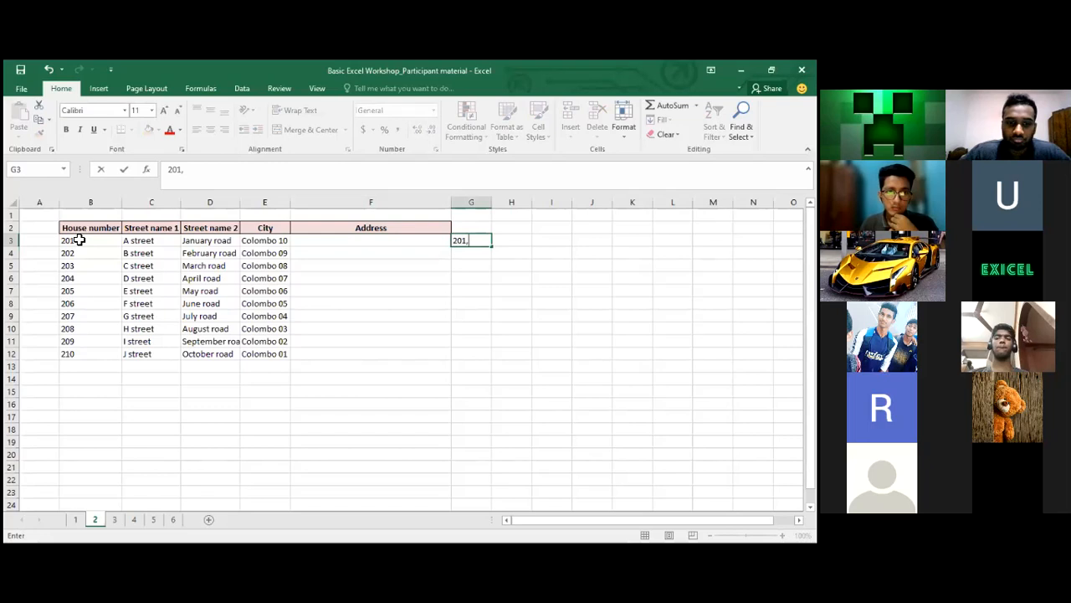
type(" A")
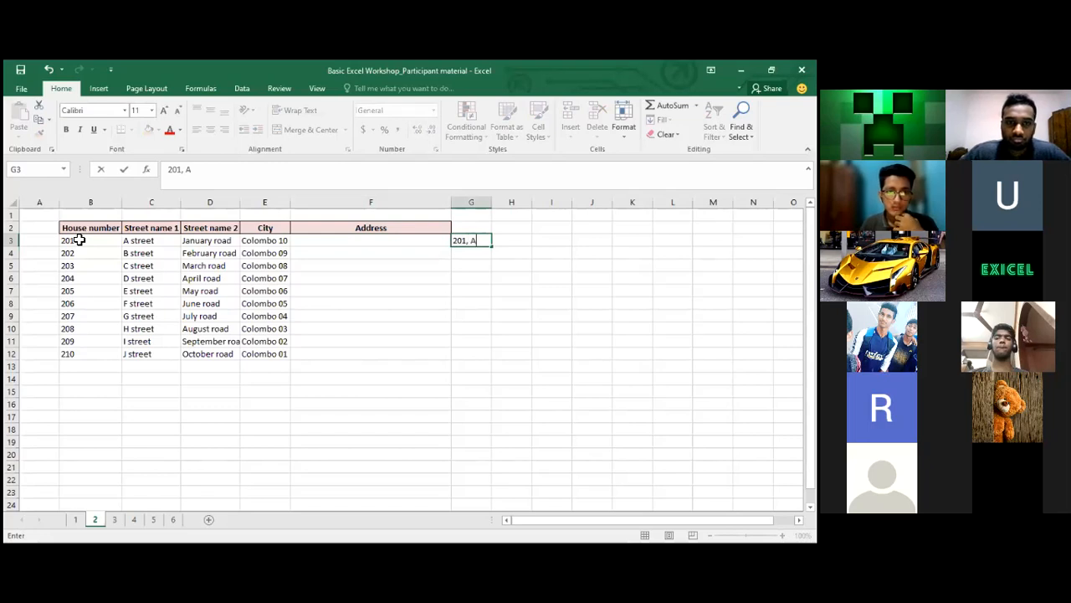
type(" street")
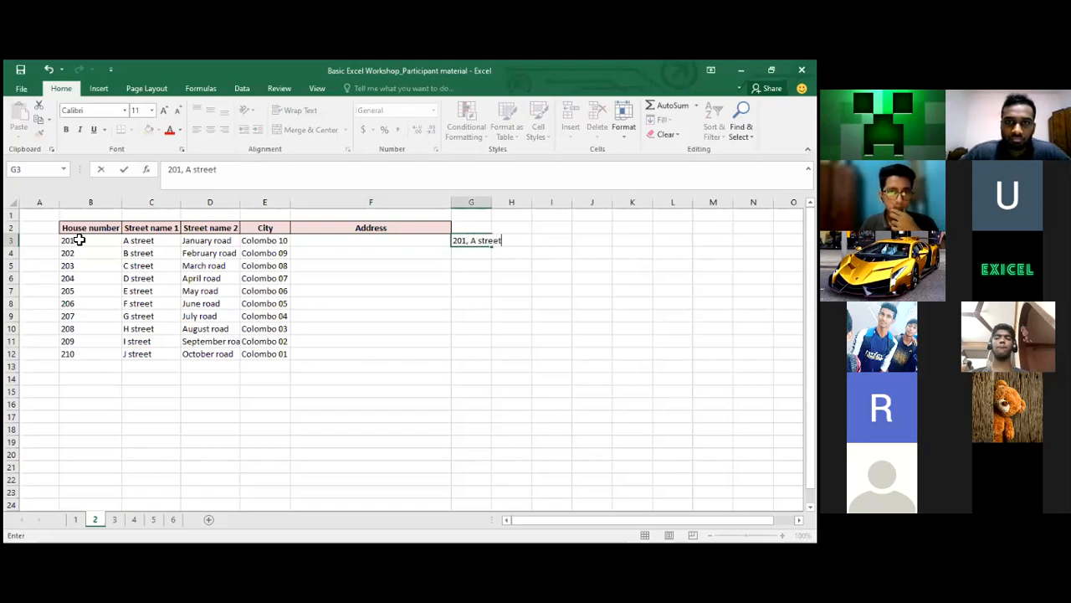
type(", ")
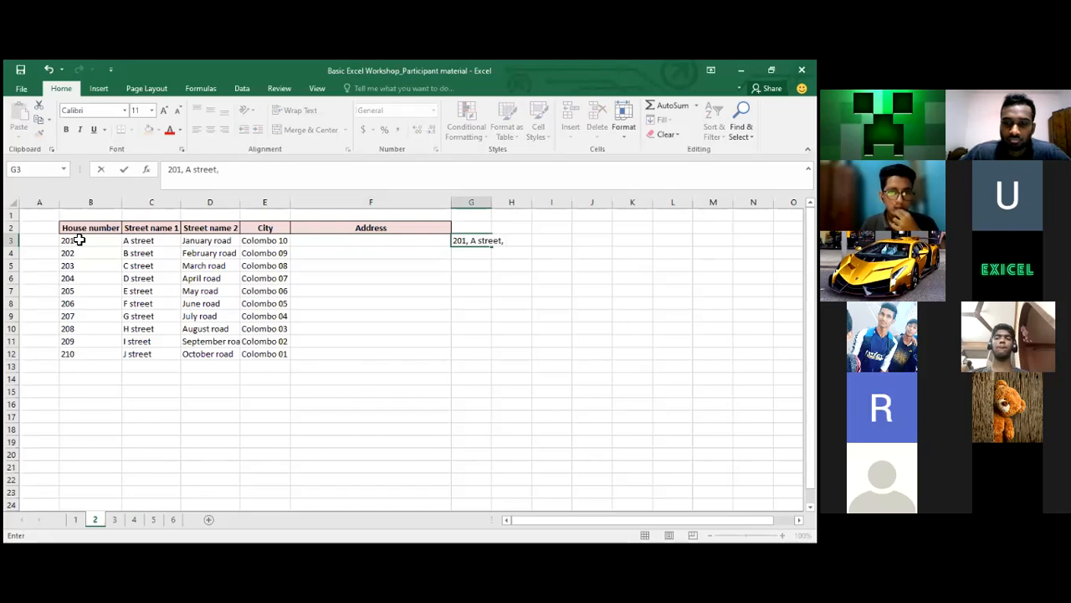
type("Ja")
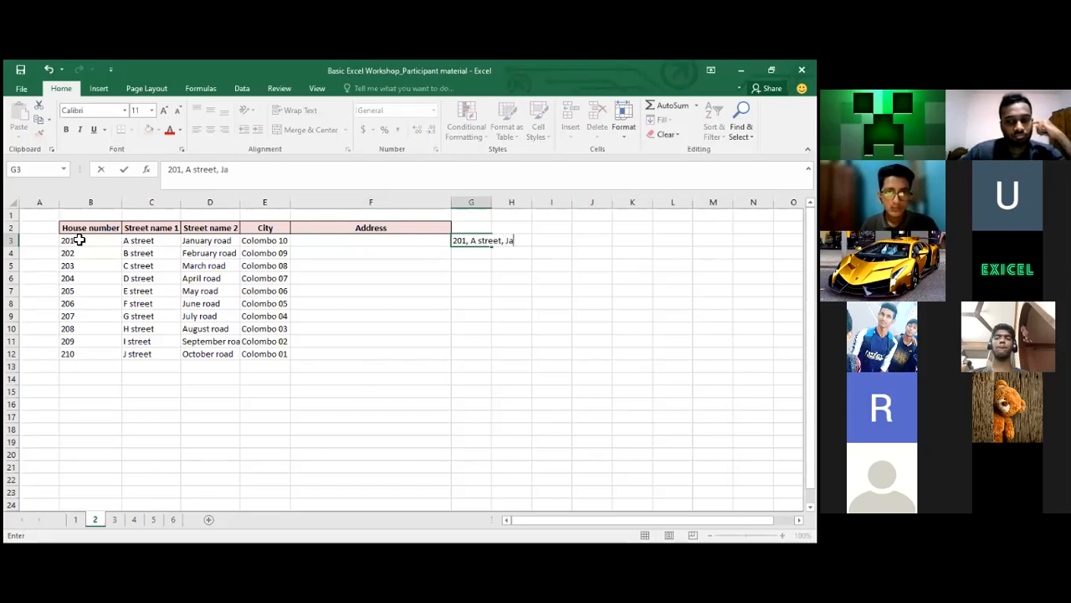
type("n road, ")
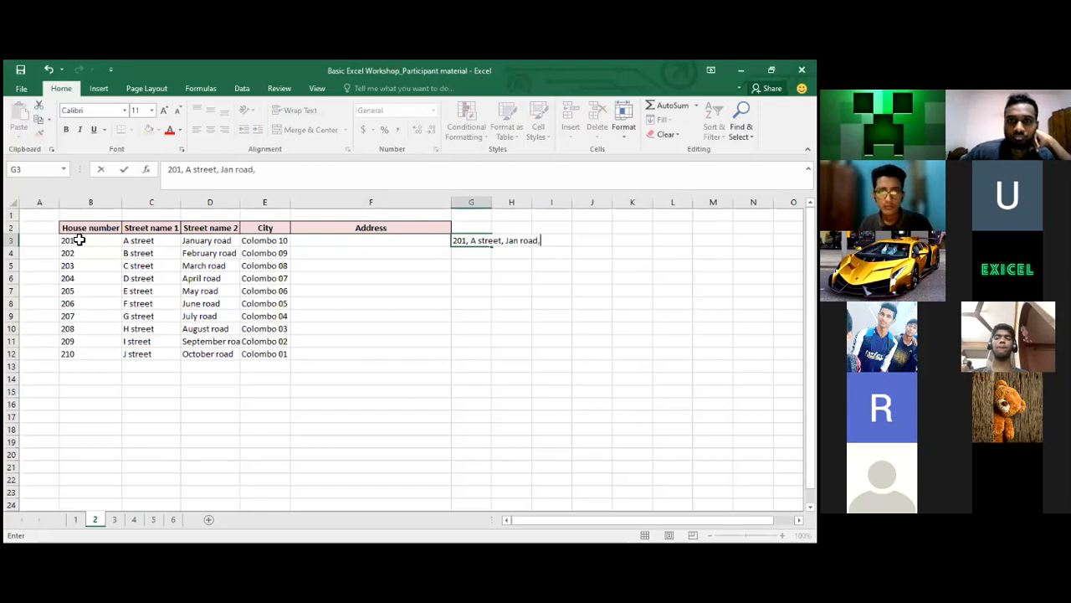
type("COl")
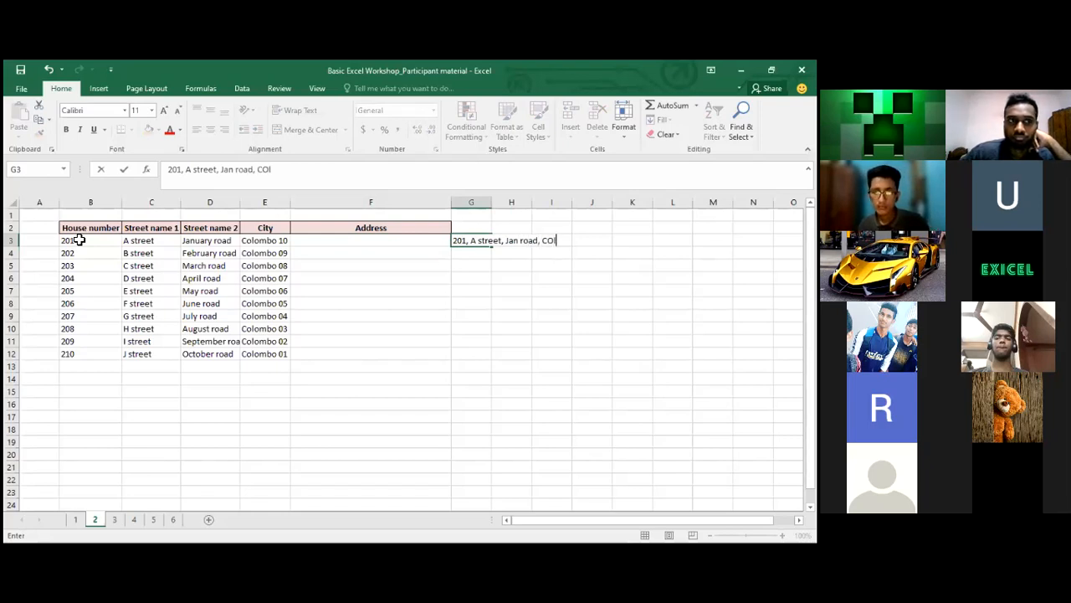
type(" 10")
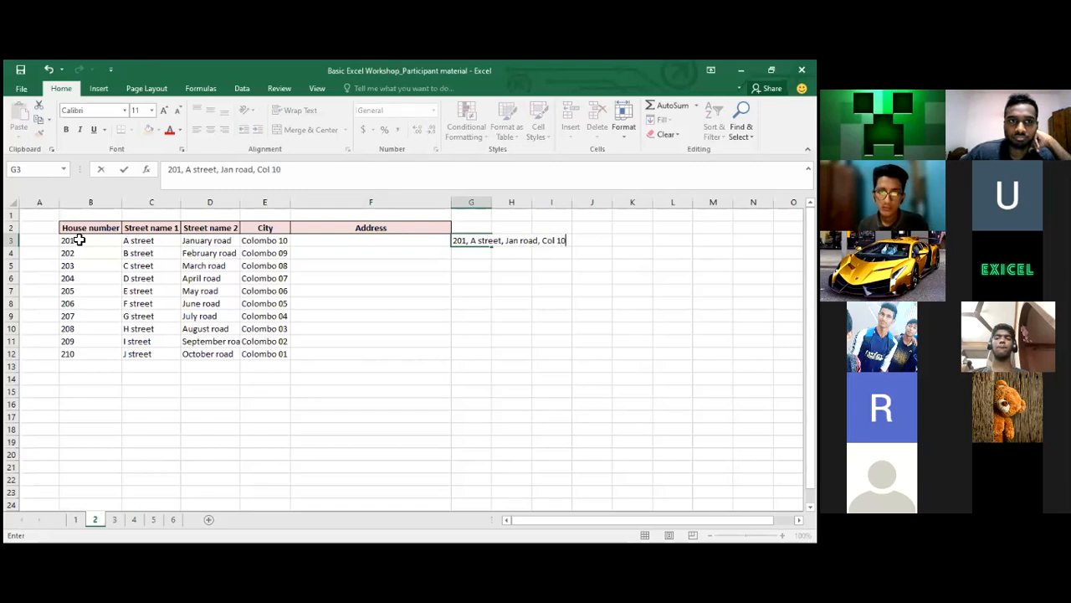
type(".")
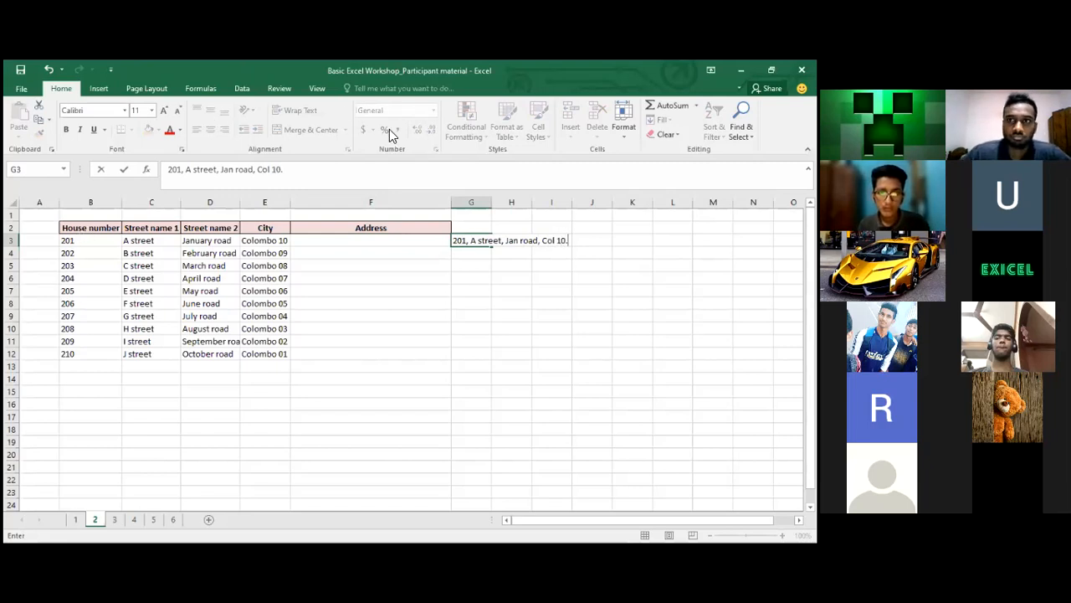
key("alt+Tab")
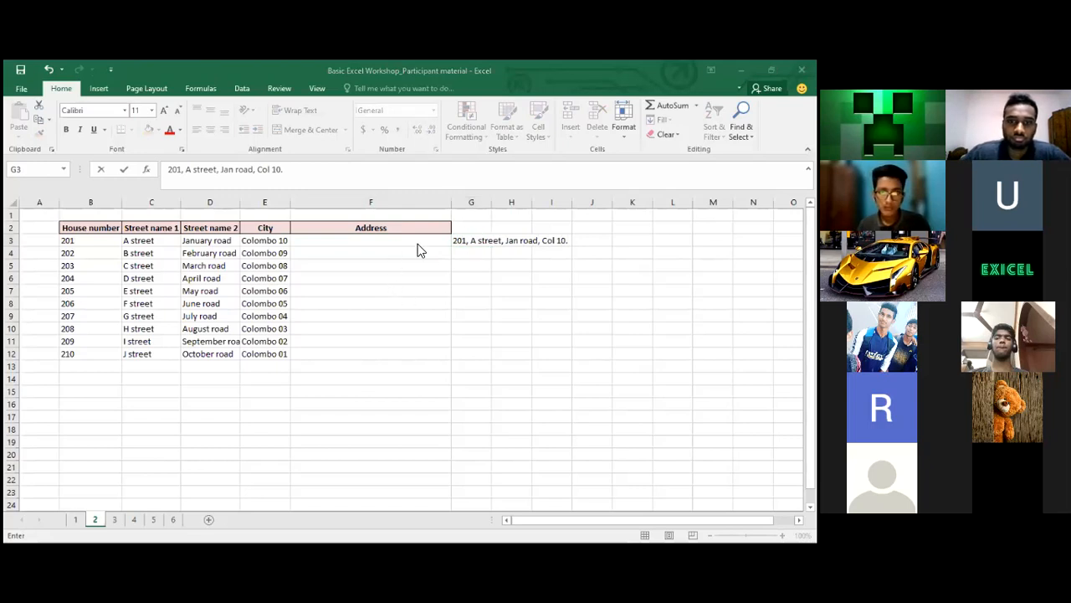
left_click(504, 287)
left_click(503, 287)
left_click(478, 237)
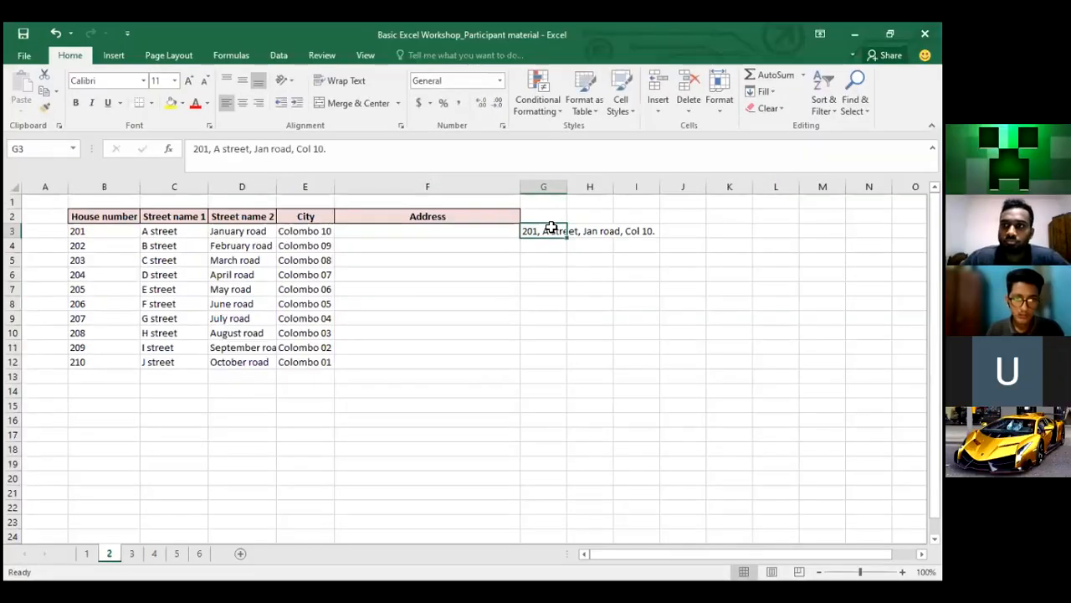
key("Delete")
left_click(358, 235)
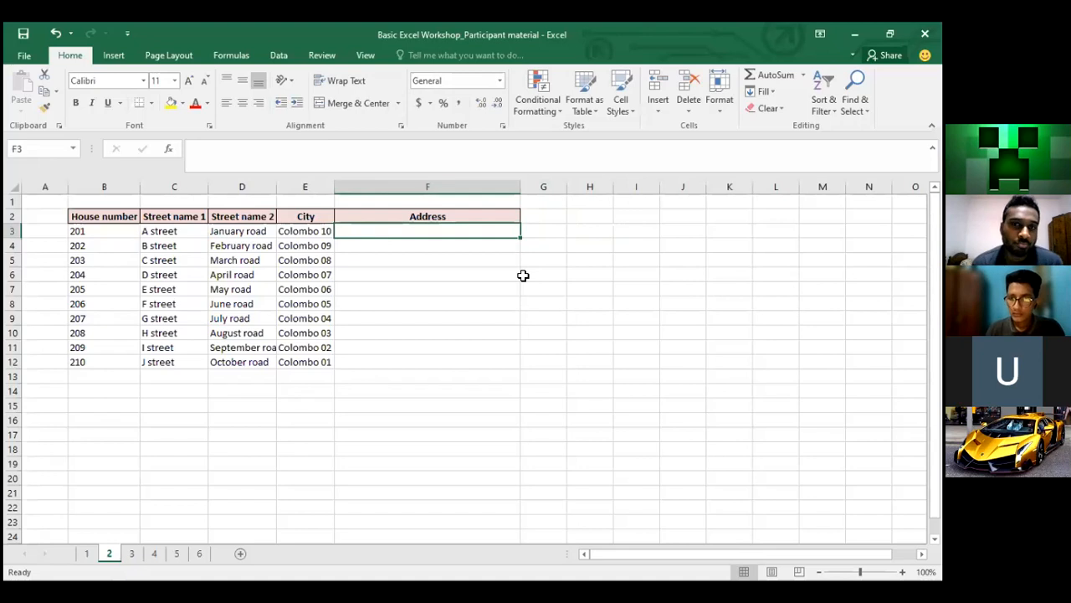
Begin =CONCATENATE(B3,", ", in F3 with the house number and a comma-space separator
type("=")
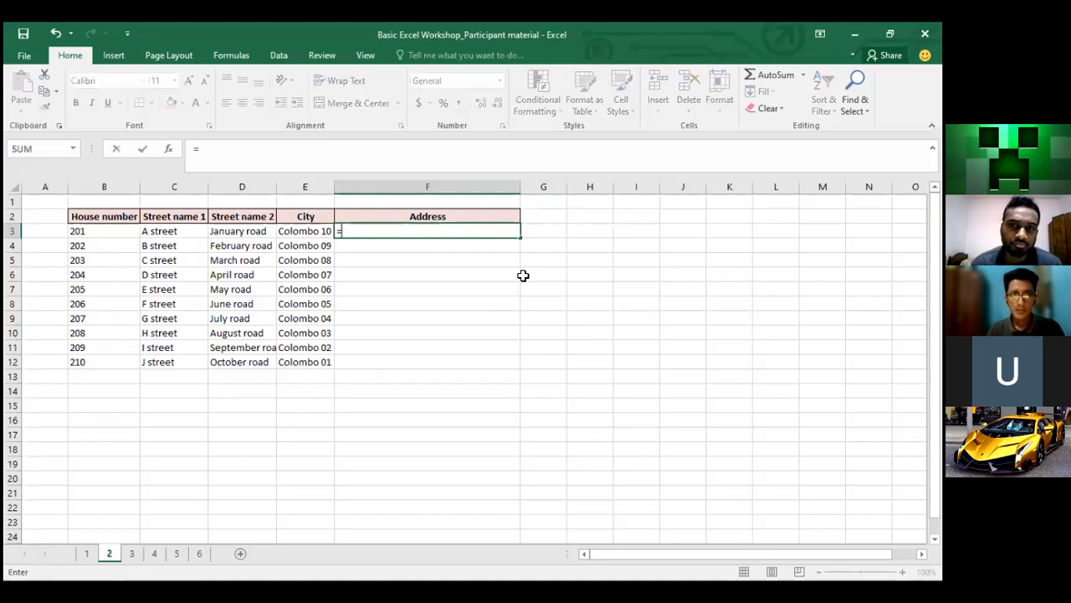
type("c")
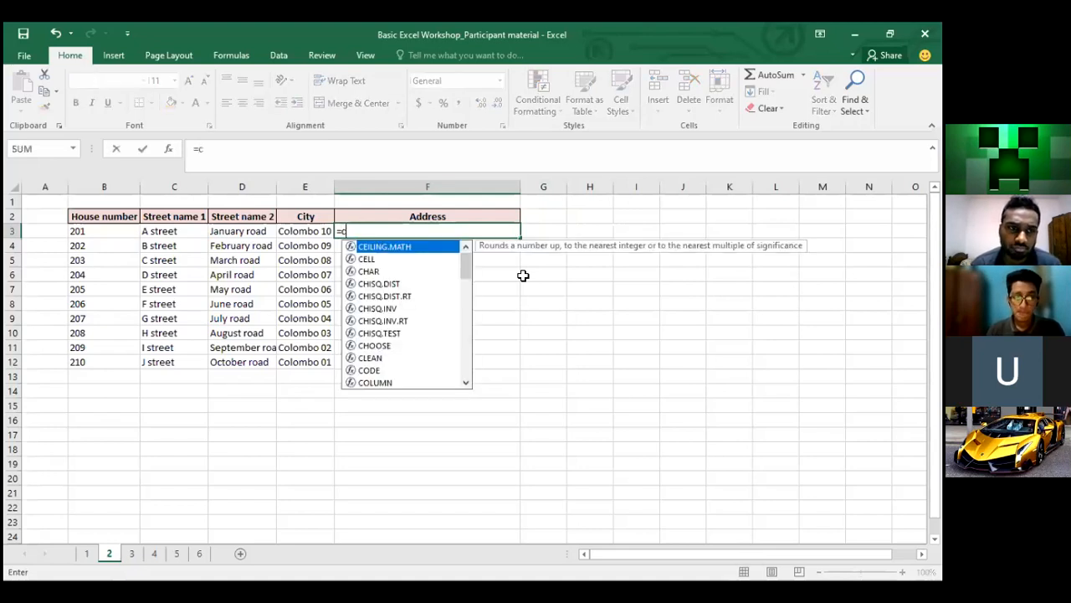
type("onca")
double_click(400, 246)
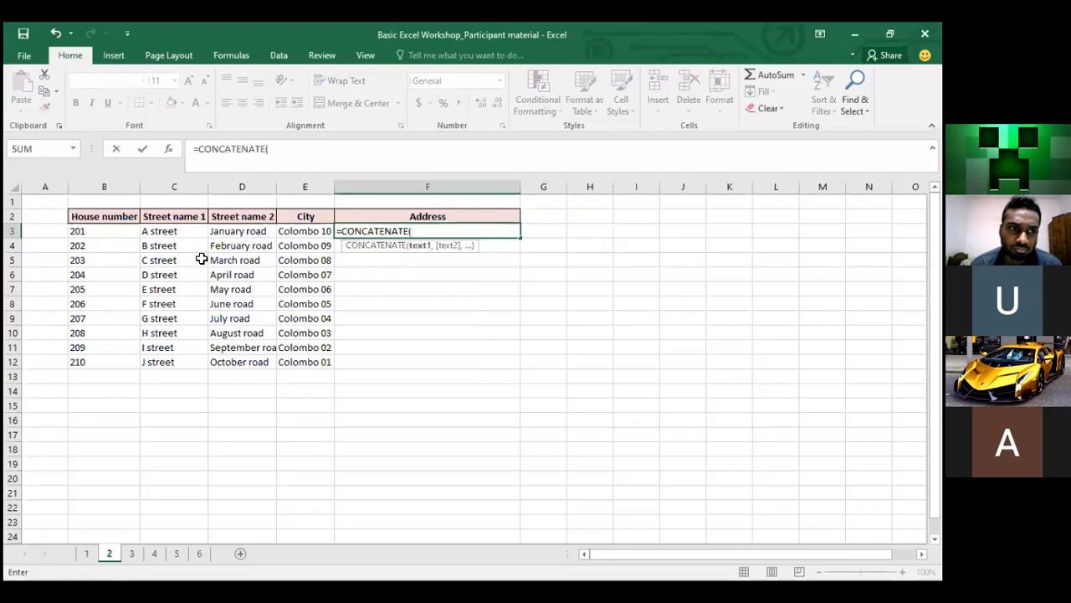
left_click(77, 231)
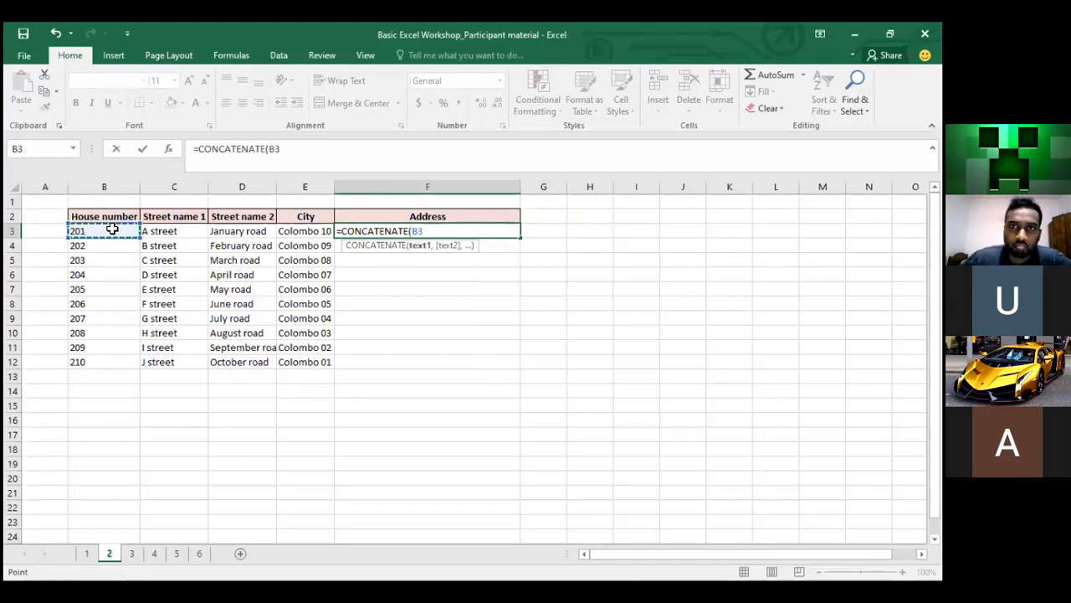
type(",")
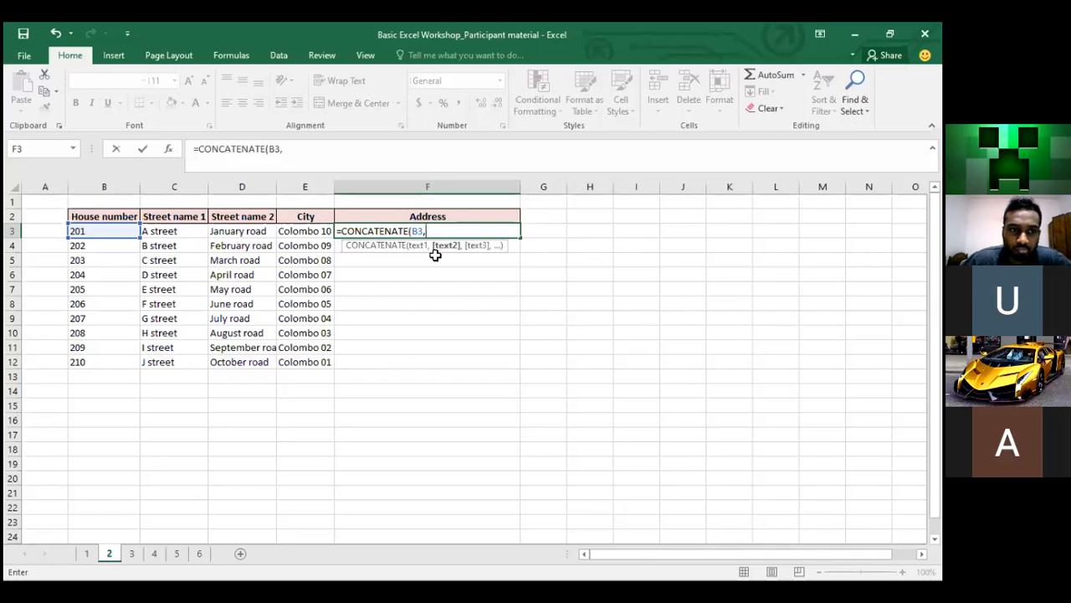
type("\", \"")
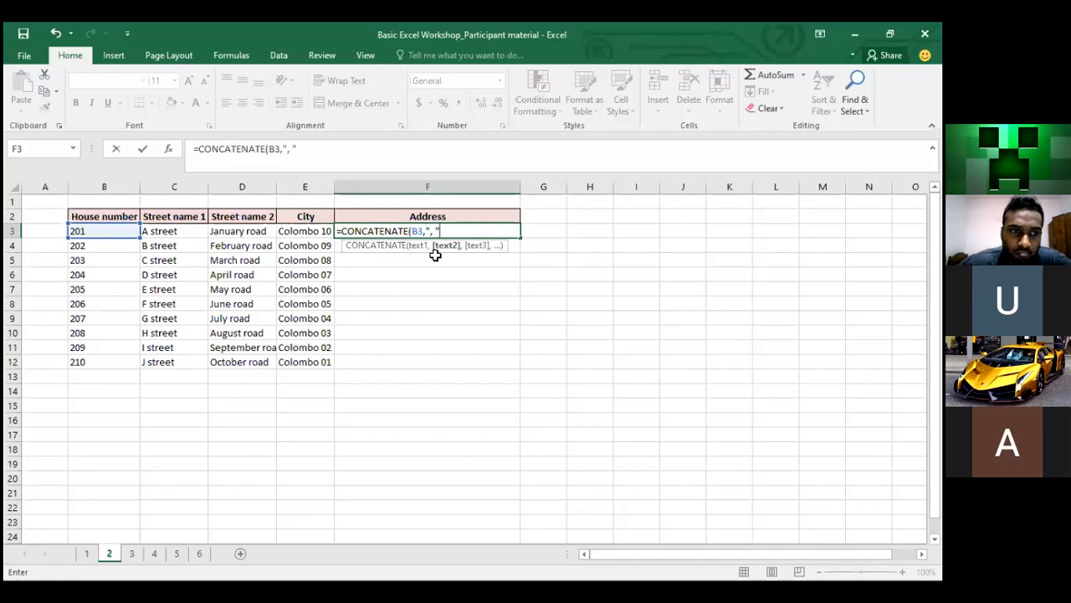
type(",")
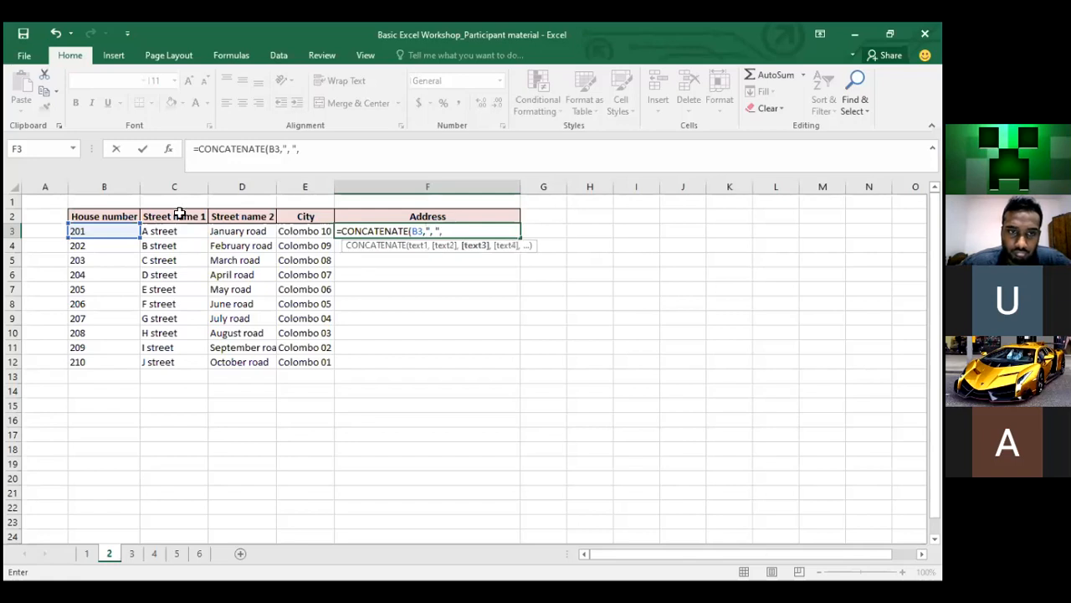
Add C3, D3 and E3 with ", " separators and a closing "." to the F3 formula
left_click(159, 229)
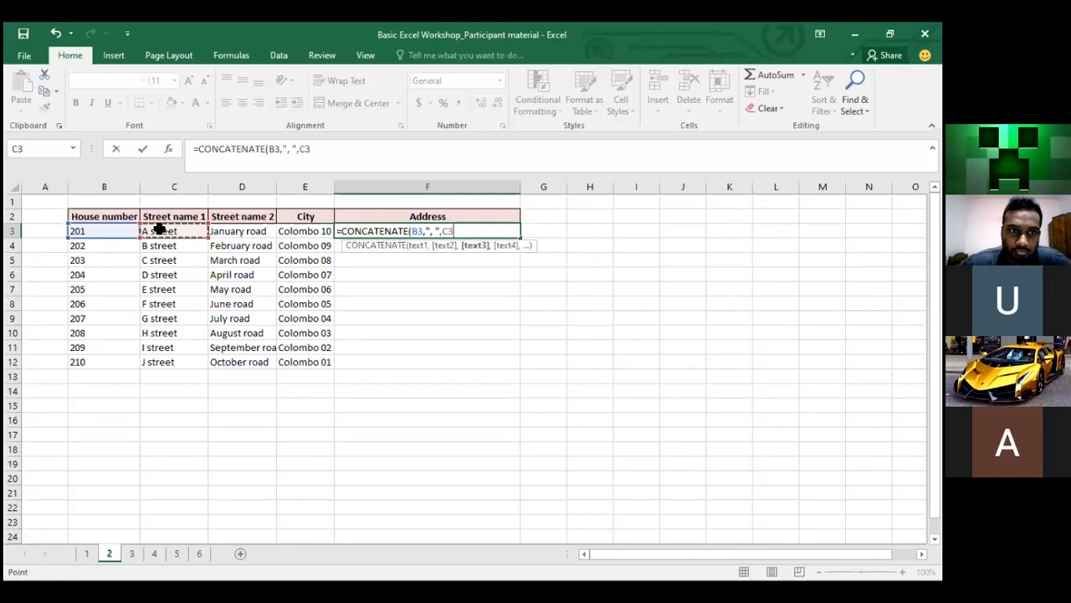
type(",\",")
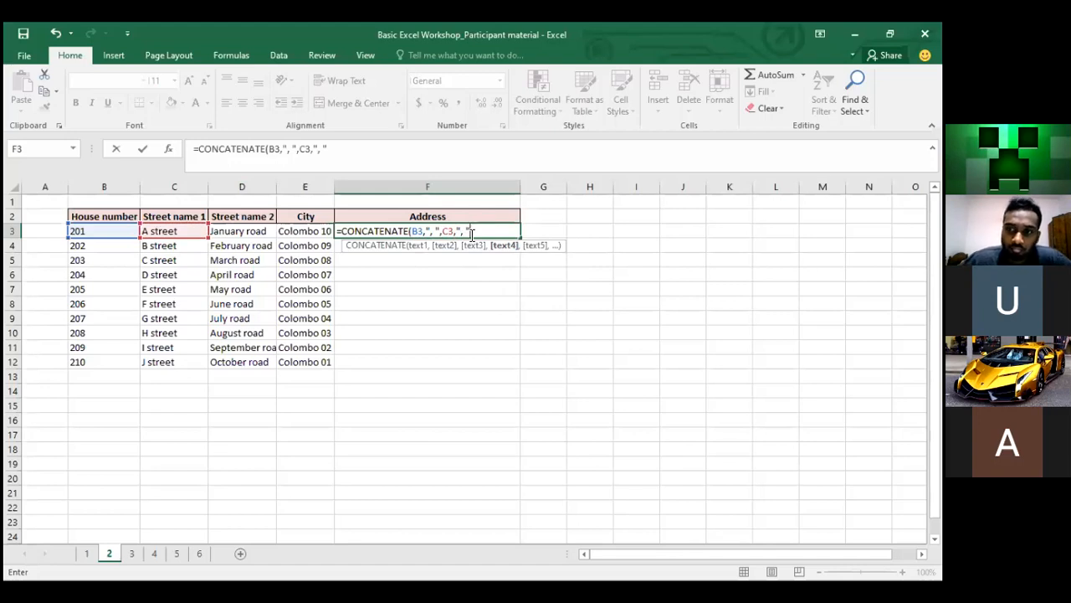
type(",")
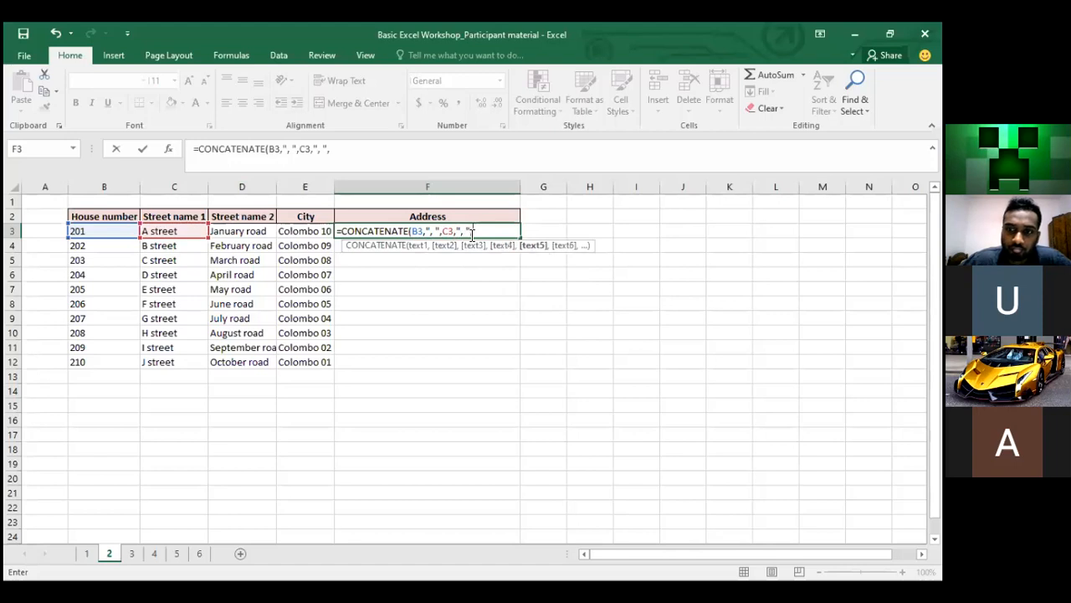
left_click(251, 229)
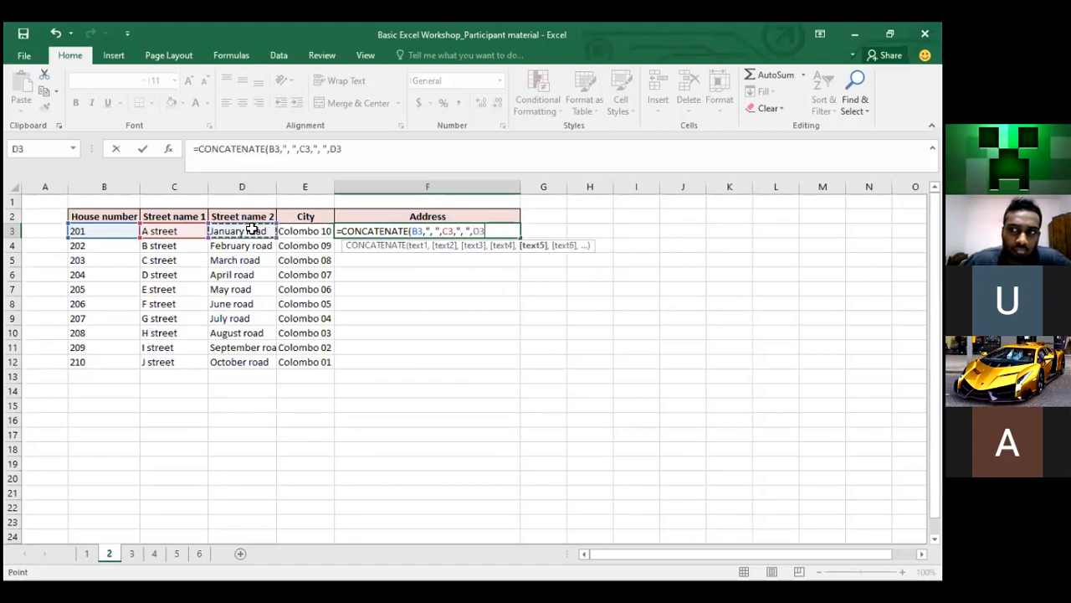
type(",")
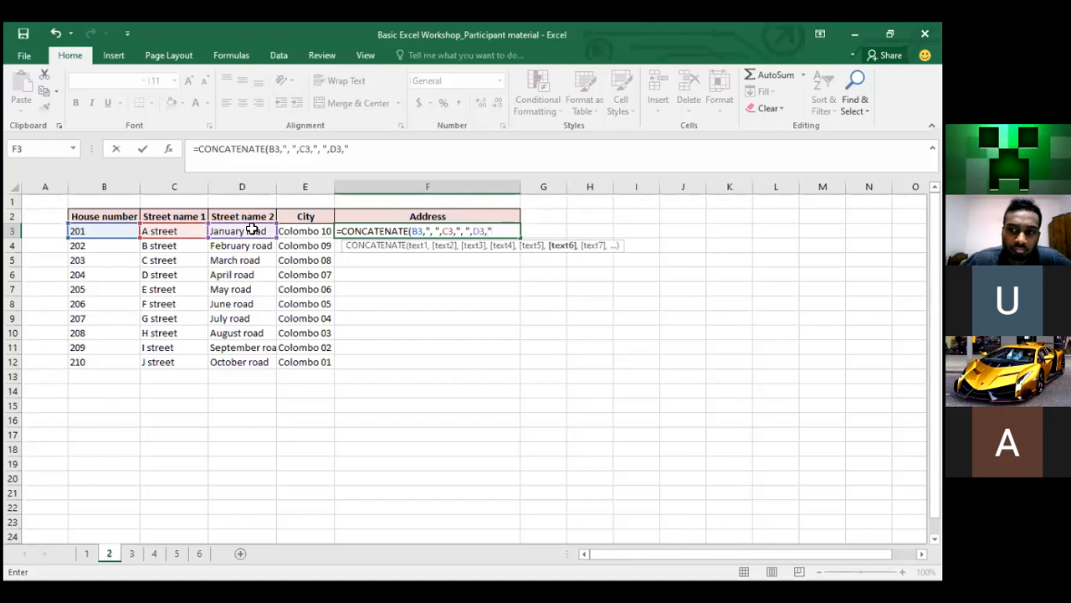
type("\"")
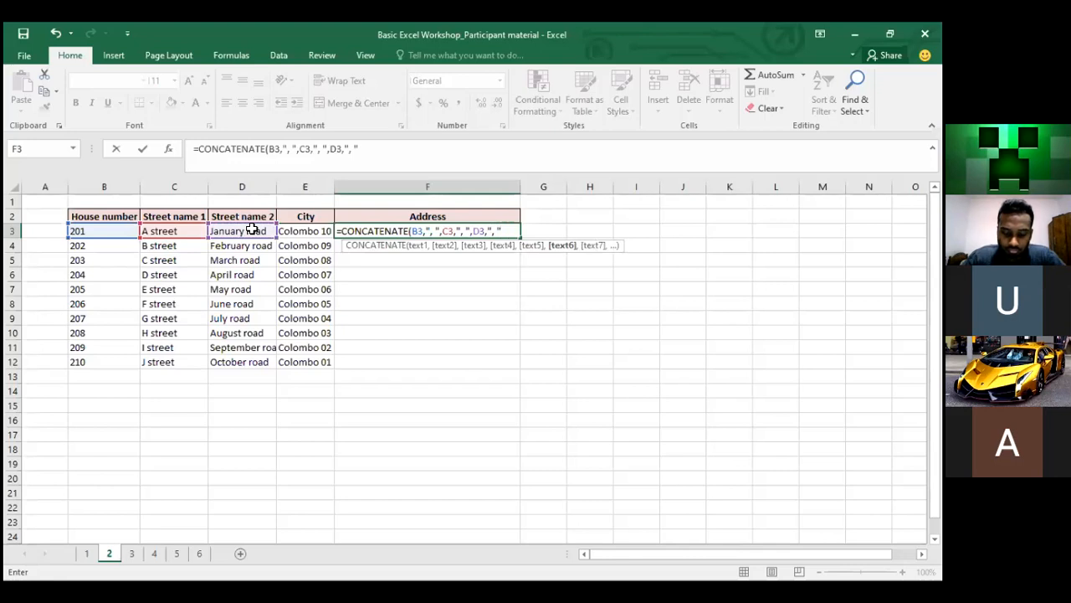
type(",")
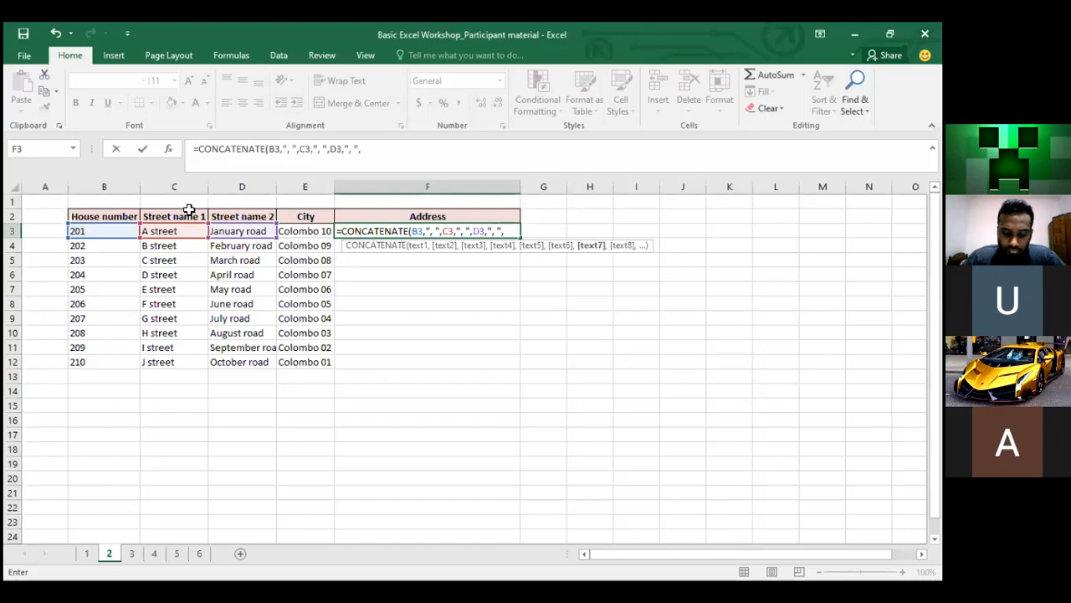
left_click(323, 234)
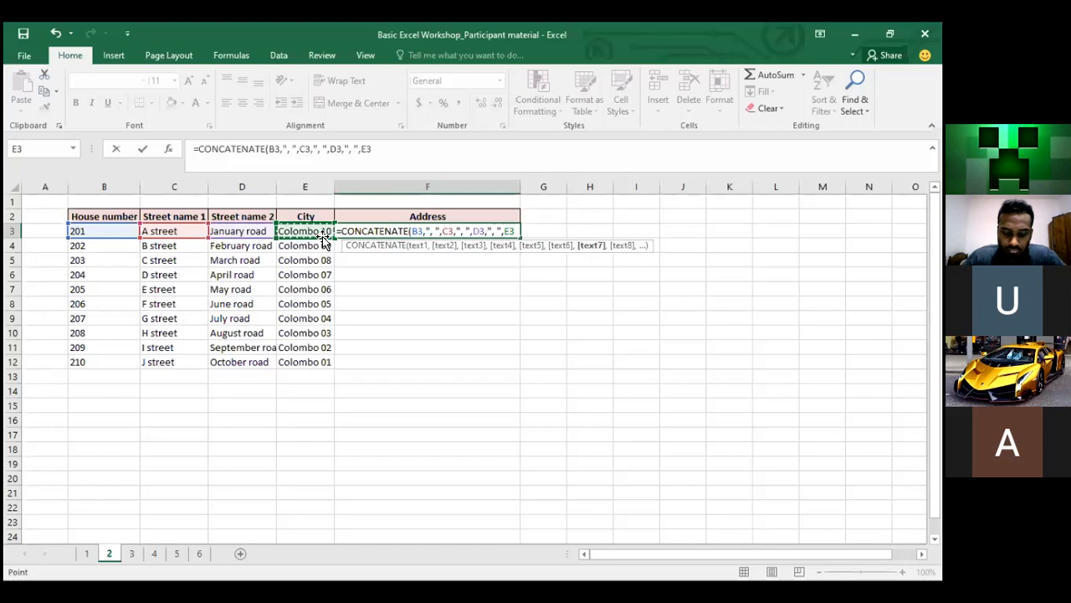
type(",\".\"")
Commit the F3 address formula, review it in the formula bar, and copy it
key("Return")
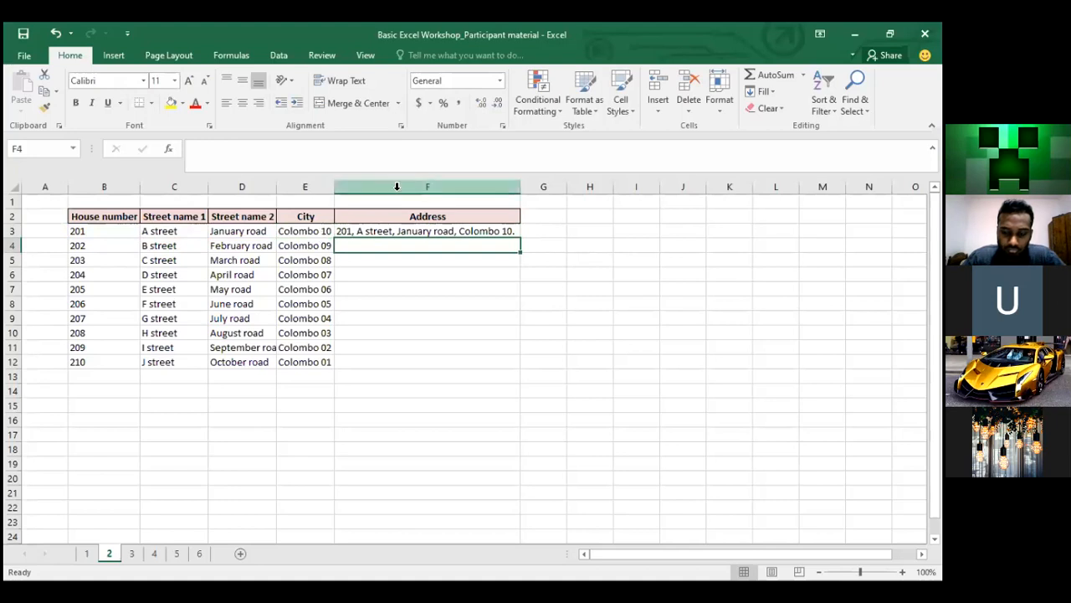
left_click(283, 234)
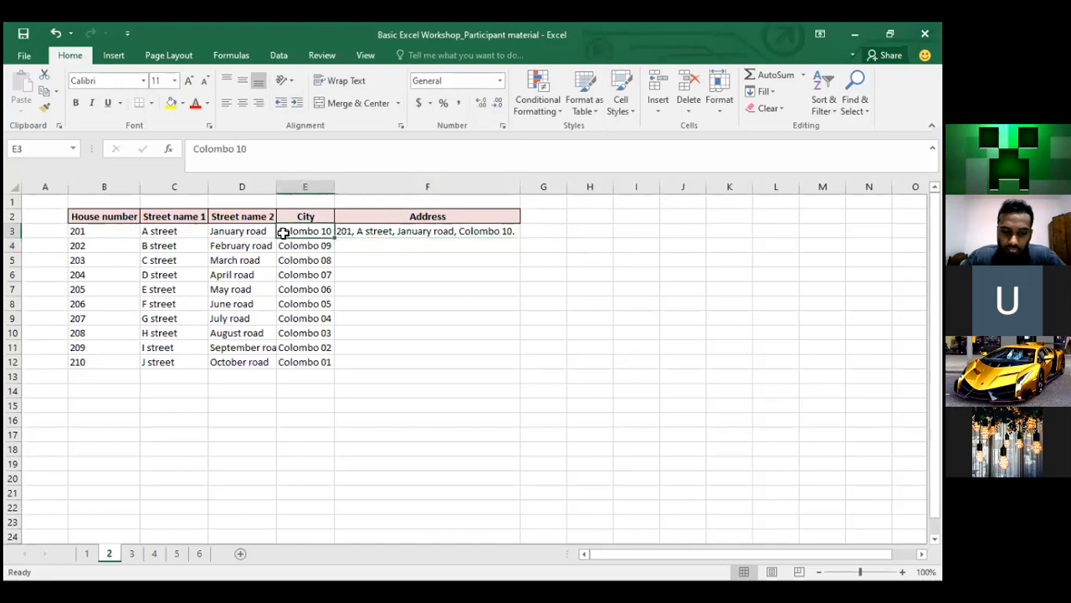
left_click(402, 232)
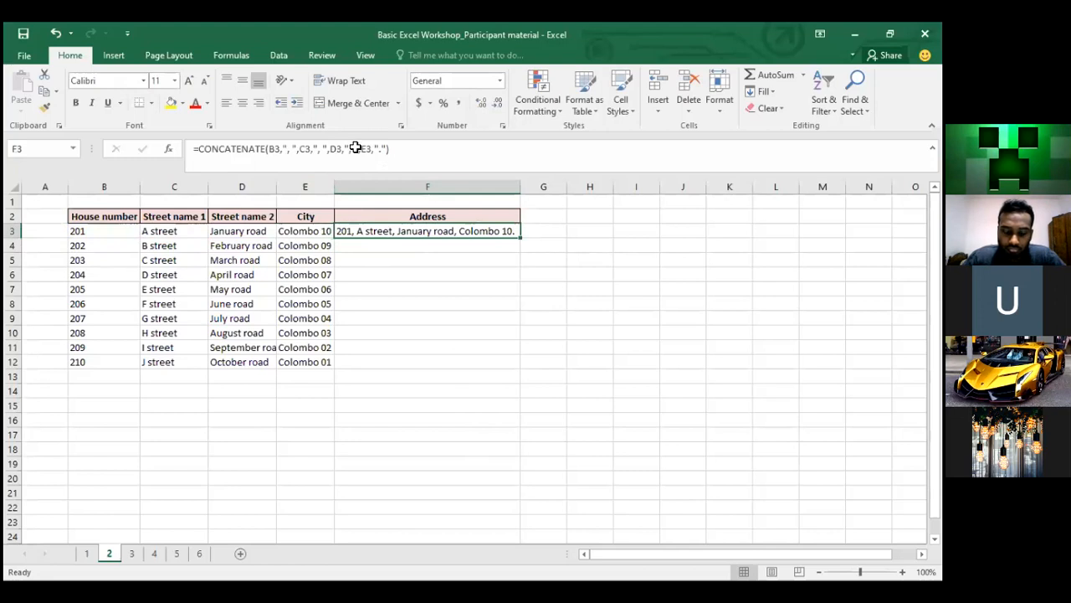
key("Down")
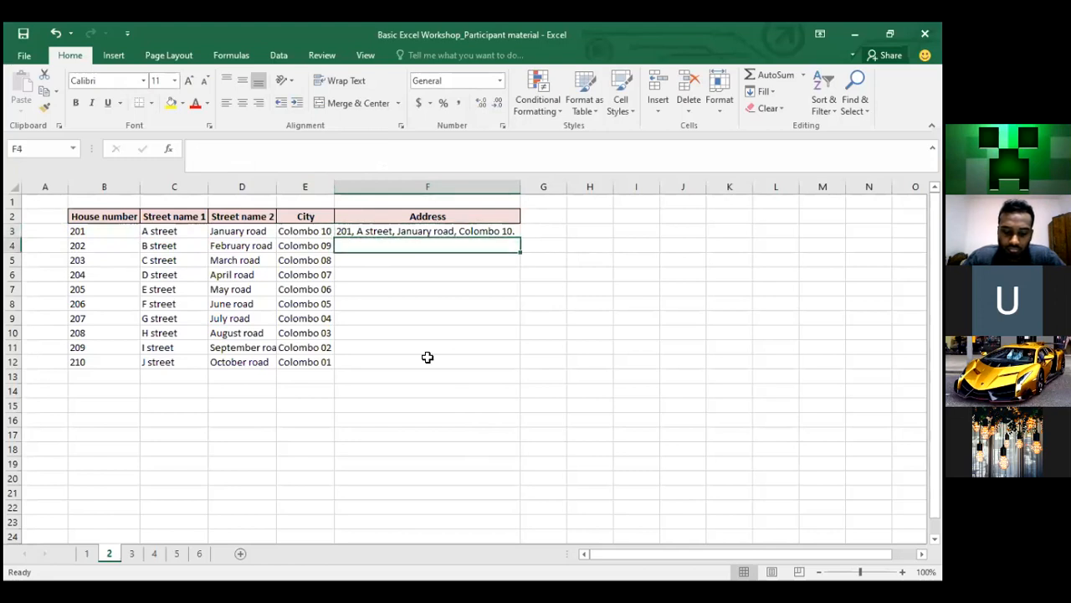
key("Right")
key("Up")
key("Left")
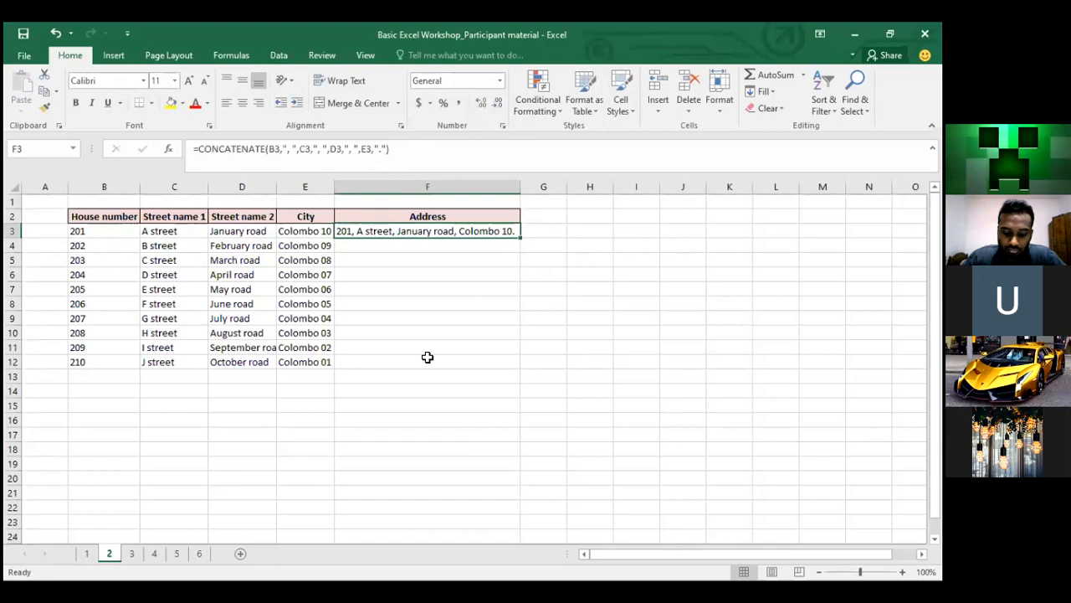
key("ctrl+c")
key("Down")
key("shift+Down")
key("shift+Down")
key("shift+Down")
key("shift+Down")
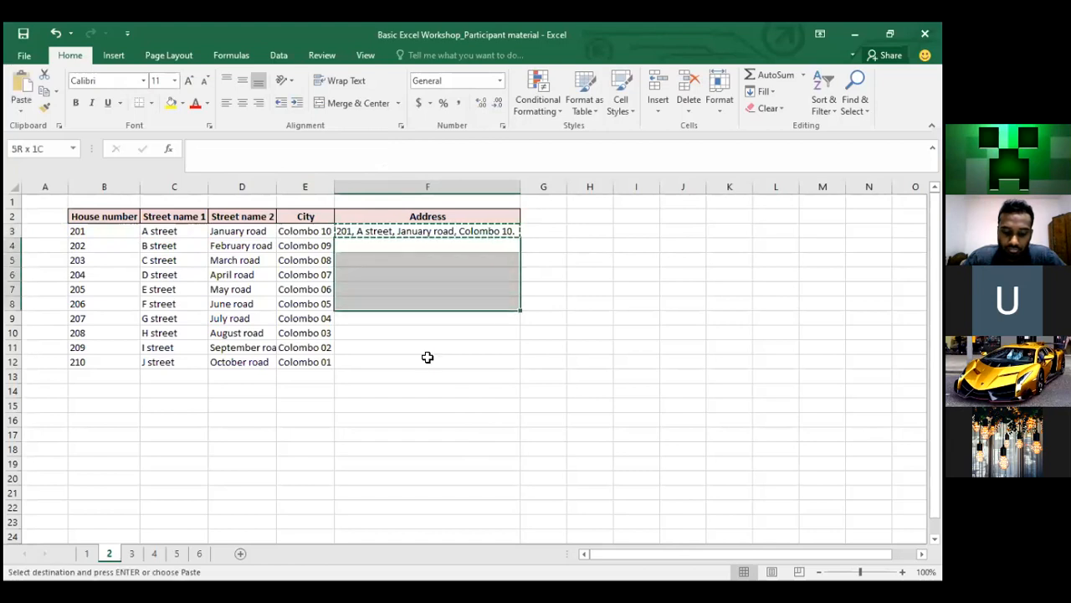
key("shift+Down")
key("shift+Down")
key("shift+Down")
key("shift+Down")
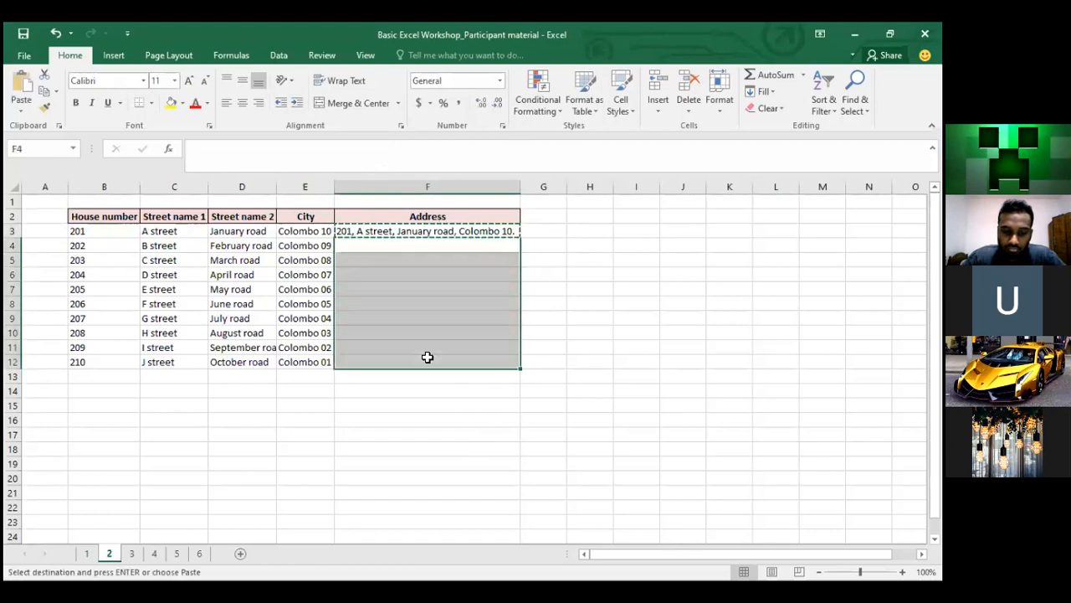
key("Up")
key("Down")
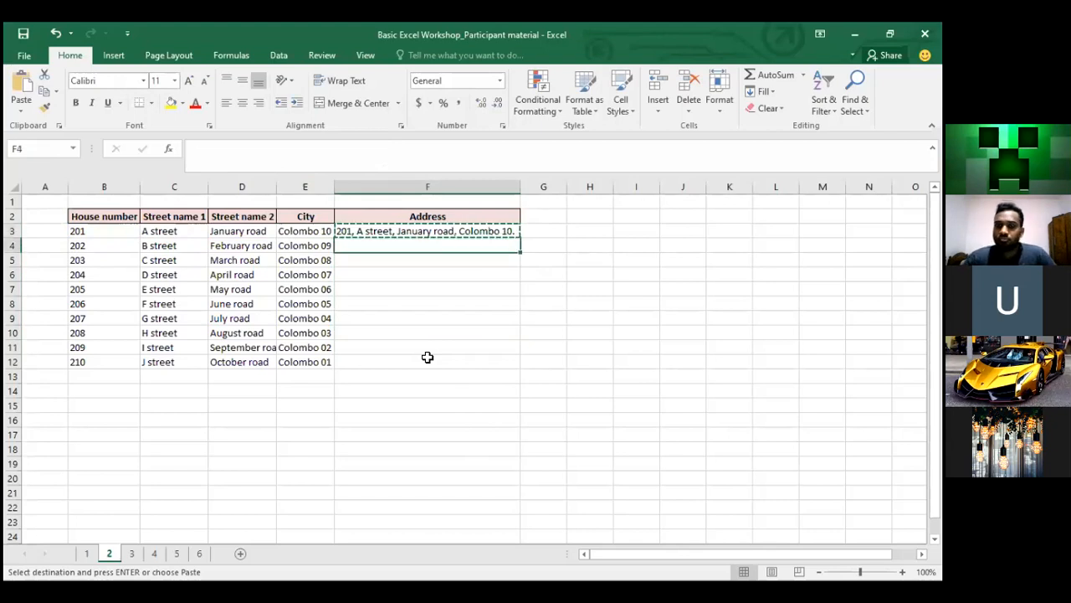
key("shift+Down")
key("shift+Down")
key("shift+Down")
key("shift+Down")
key("shift+Down")
key("shift+Down")
key("shift+Down")
key("shift+Down")
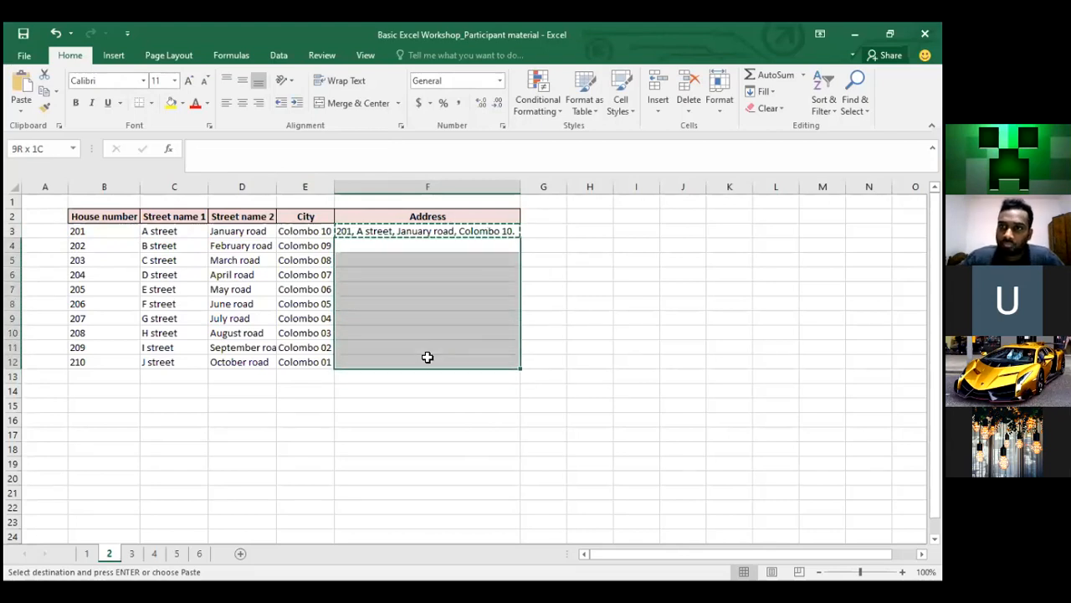
key("ctrl+v")
key("Up")
key("Down")
key("Down")
key("Down")
key("Down")
key("Down")
key("Down")
key("Down")
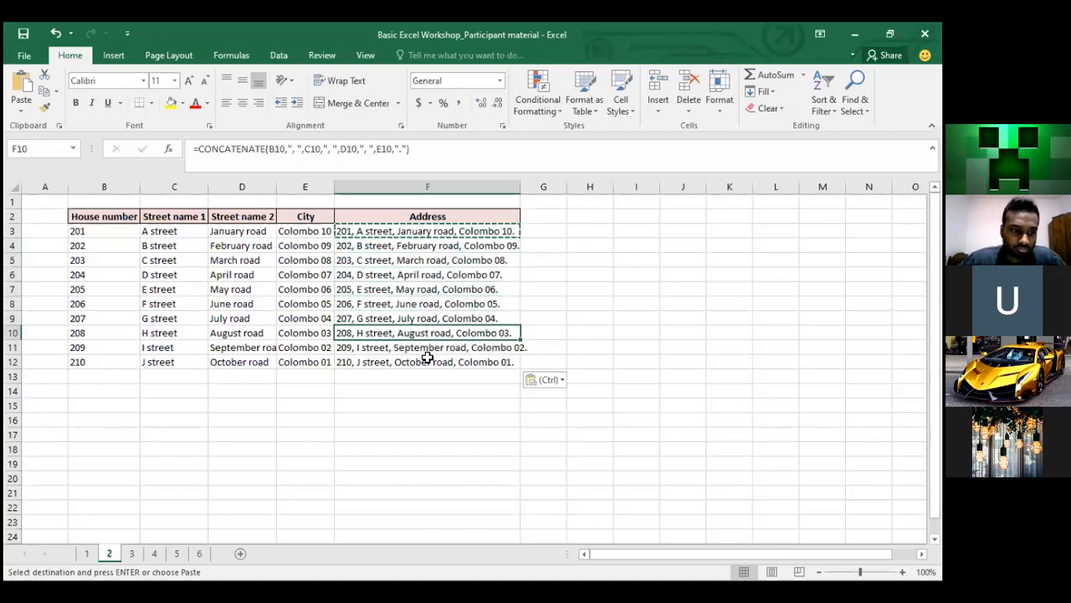
key("Up")
key("Right")
key("Right")
key("Right")
key("Left")
key("Left")
key("Left")
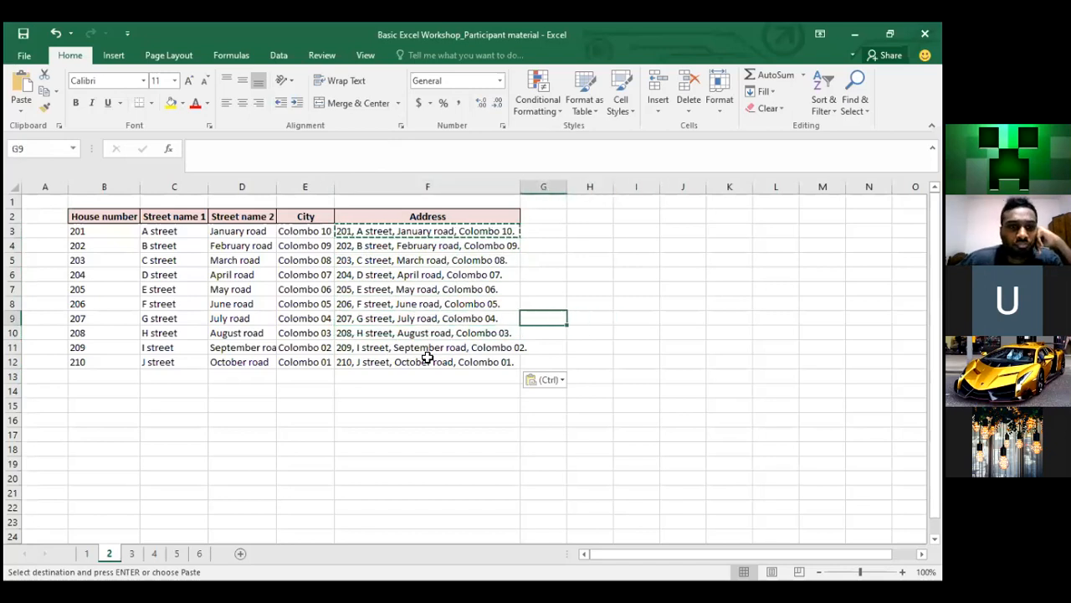
key("Up")
key("Up")
key("Up")
key("Up")
key("Up")
key("Up")
key("Up")
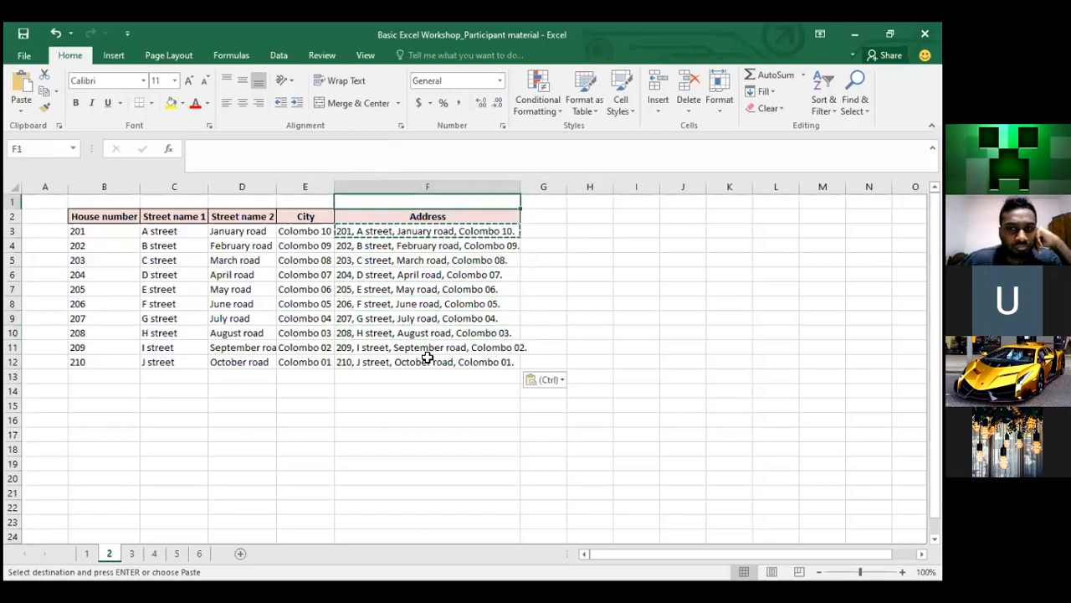
key("Down")
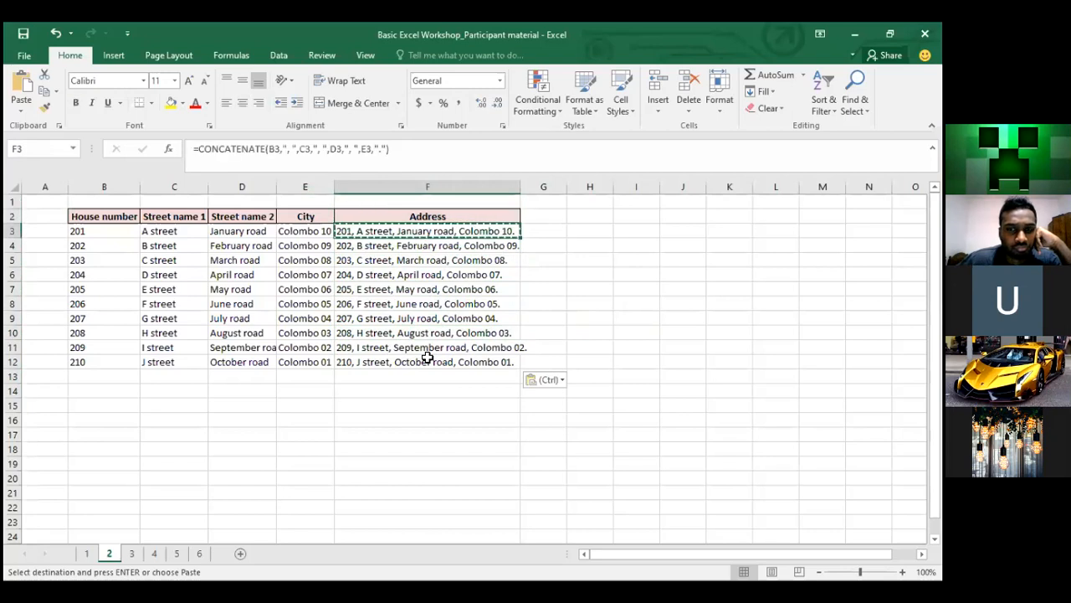
left_click(597, 251)
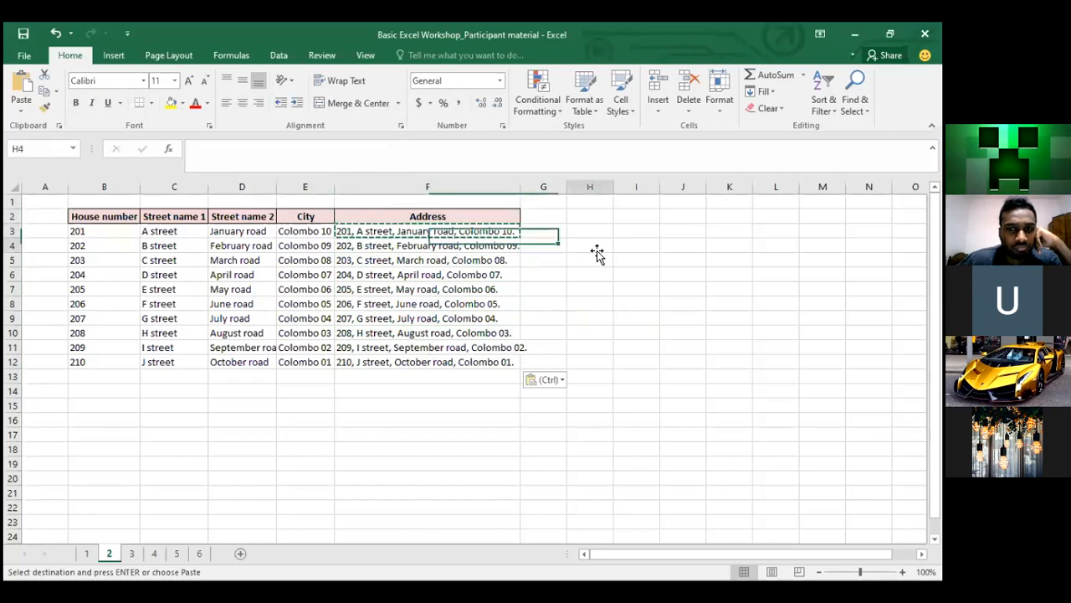
type("()")
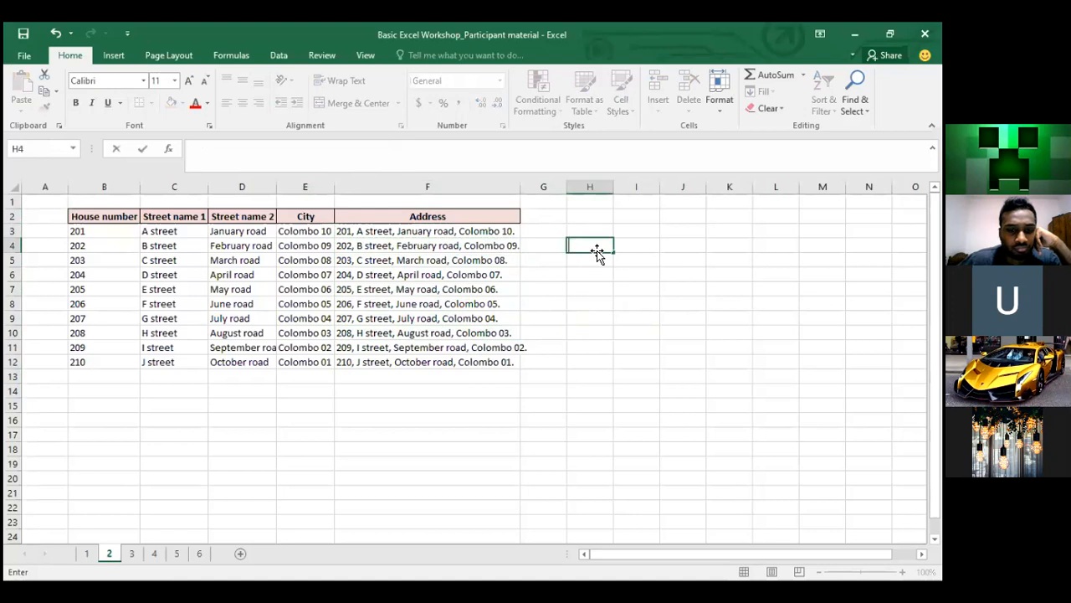
Discard the H4 entry, compare the F3 and F4 formulas, and clear F4:F12
key("Escape")
key("Left")
key("Left")
key("Up")
key("Down")
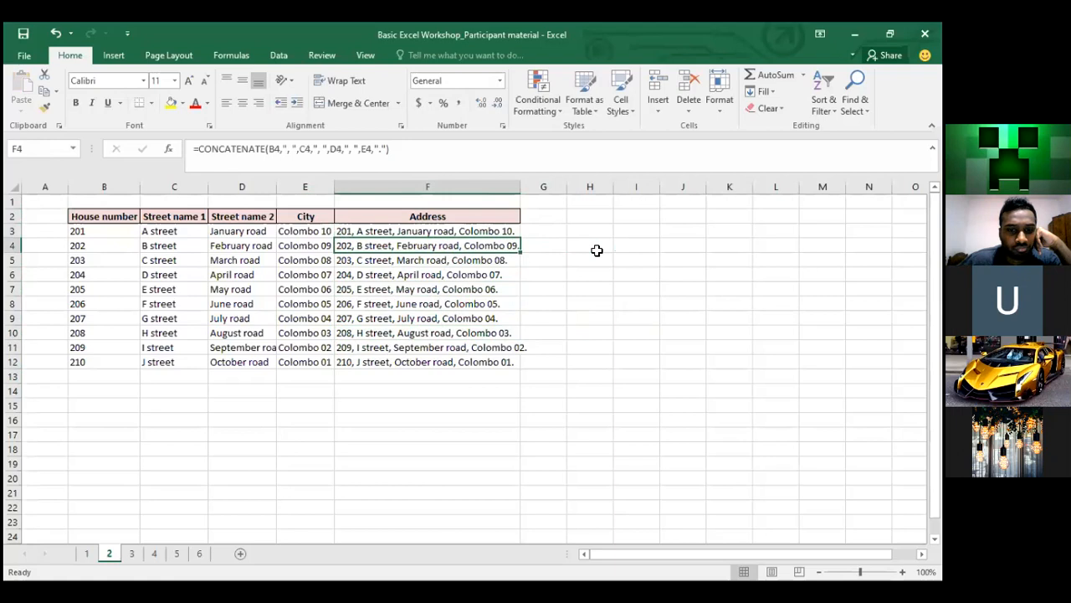
key("Up")
key("Down")
key("ctrl+shift+Down")
key("Delete")
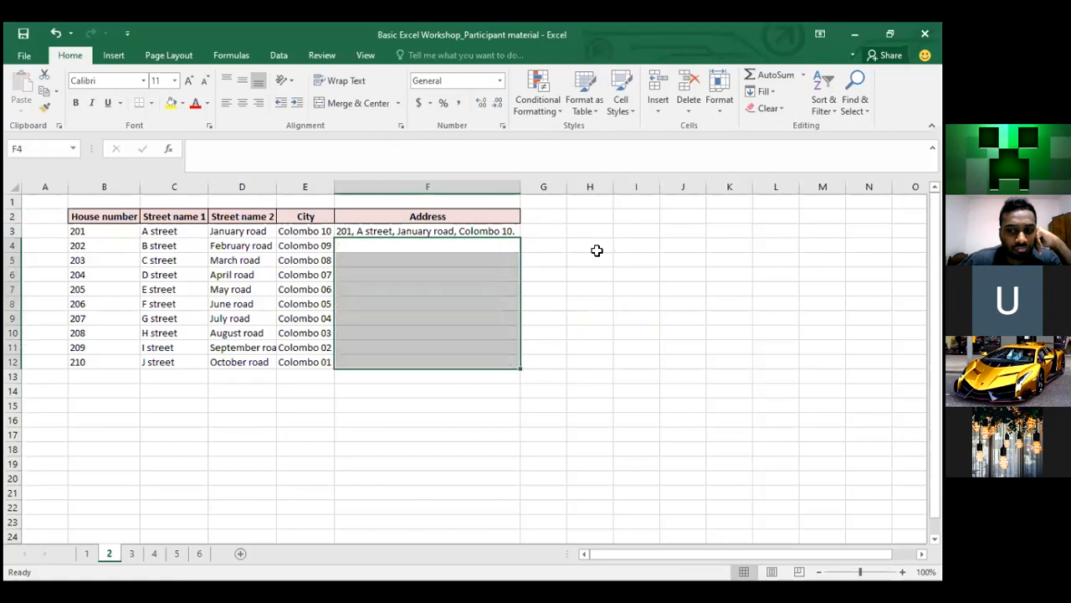
key("Down")
Enter =CONCATENATE(B4,C4,D4,E4) in F4 without separators
type("=")
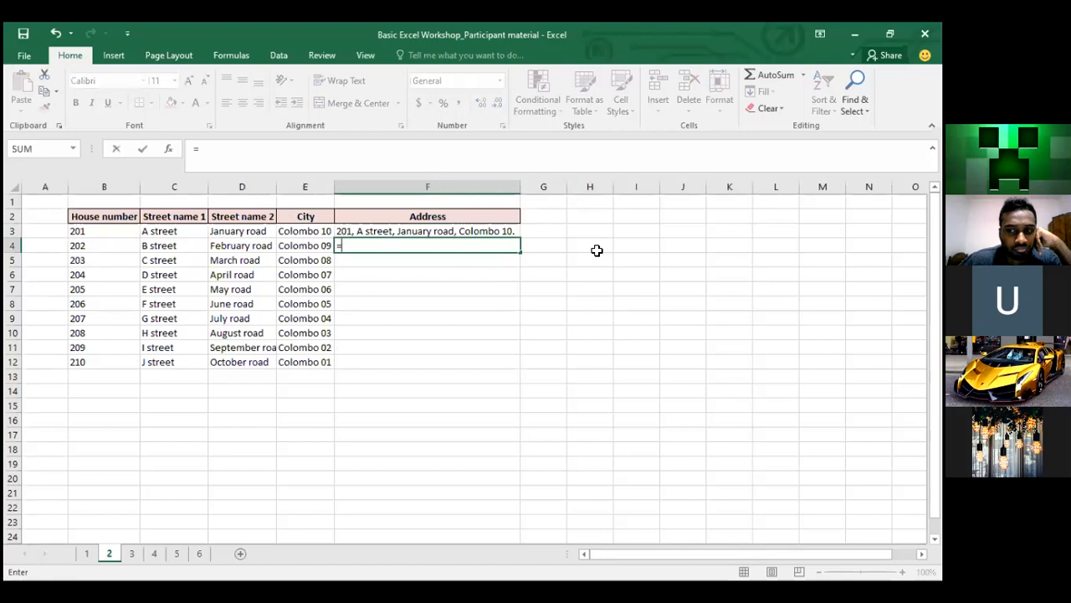
type("con")
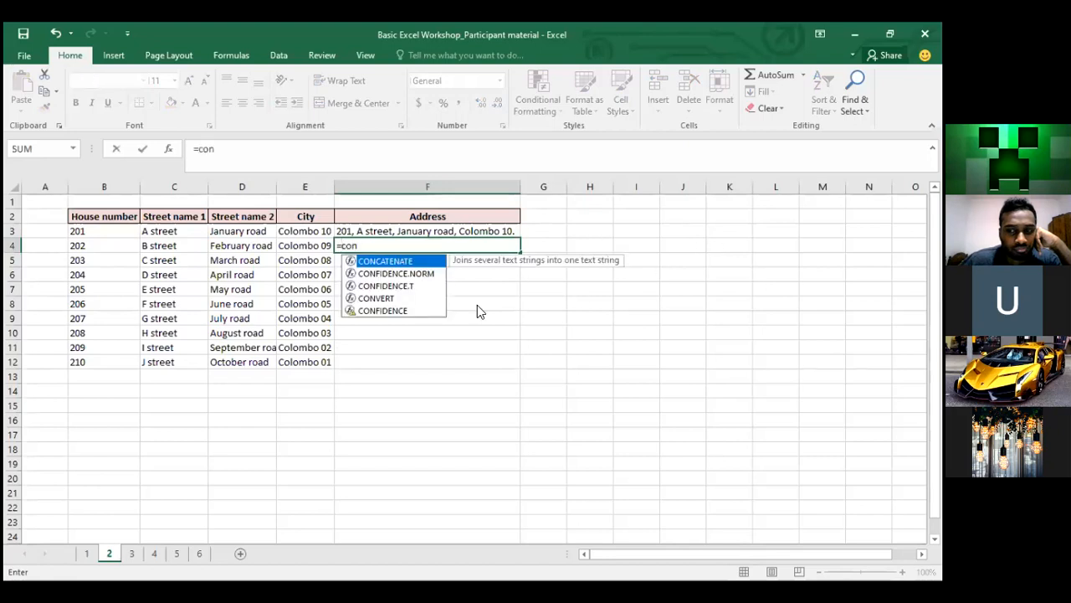
double_click(368, 266)
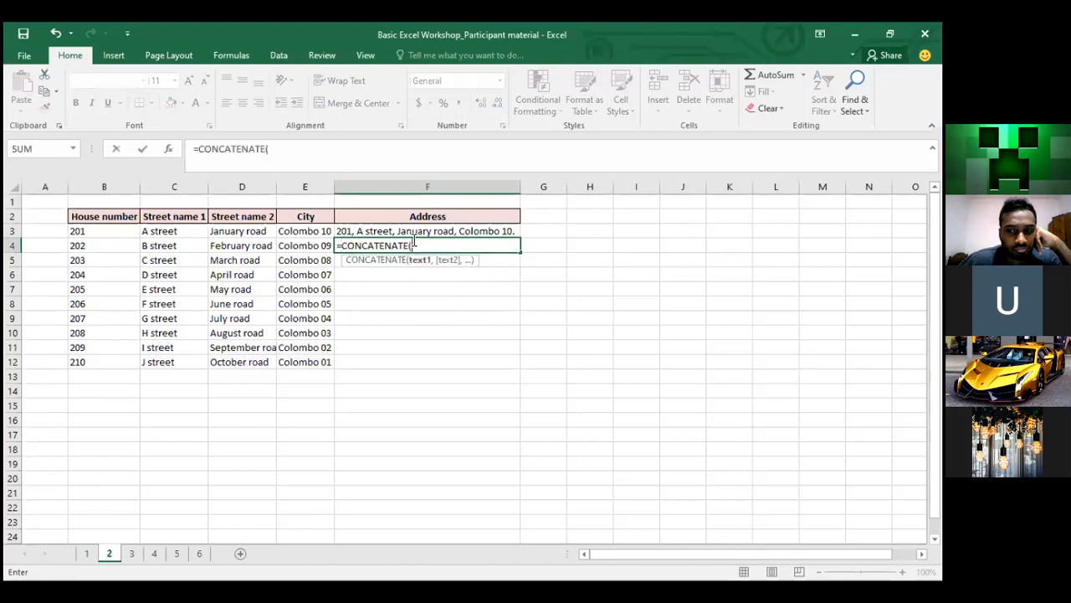
left_click(90, 246)
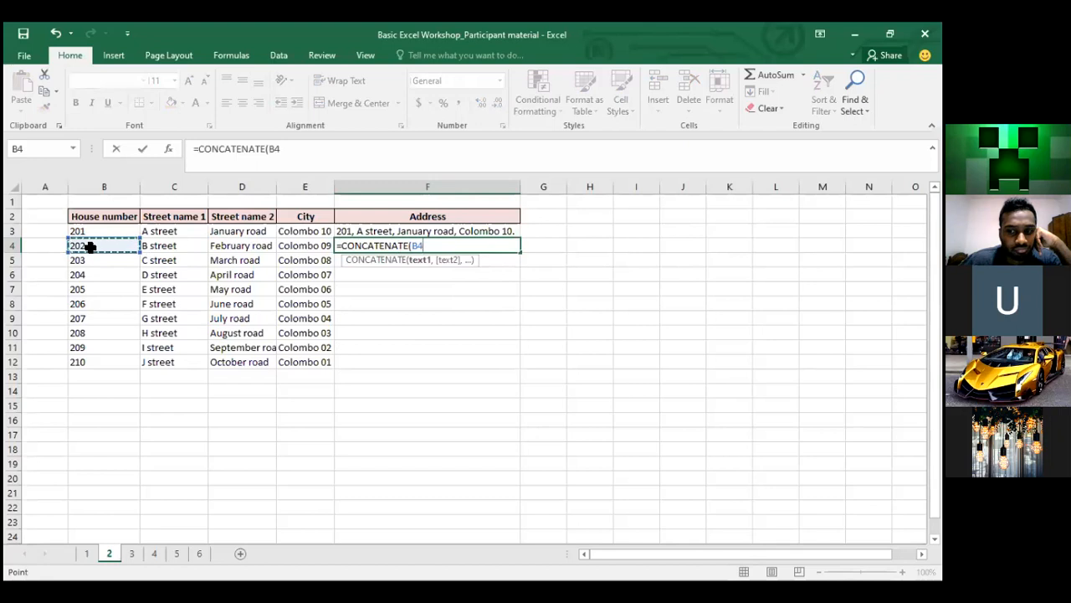
type(",")
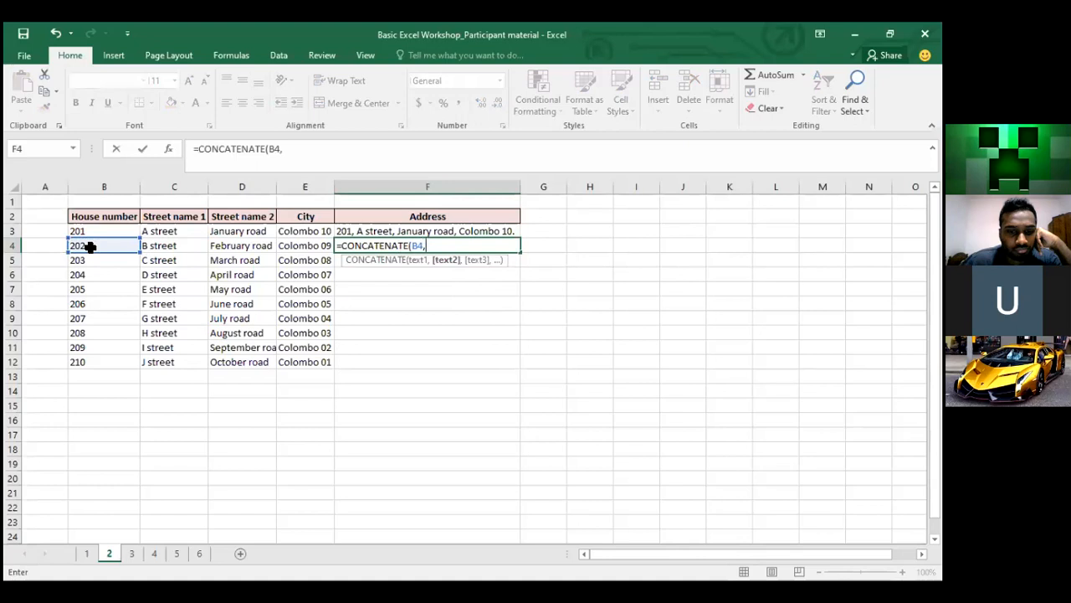
type("\"")
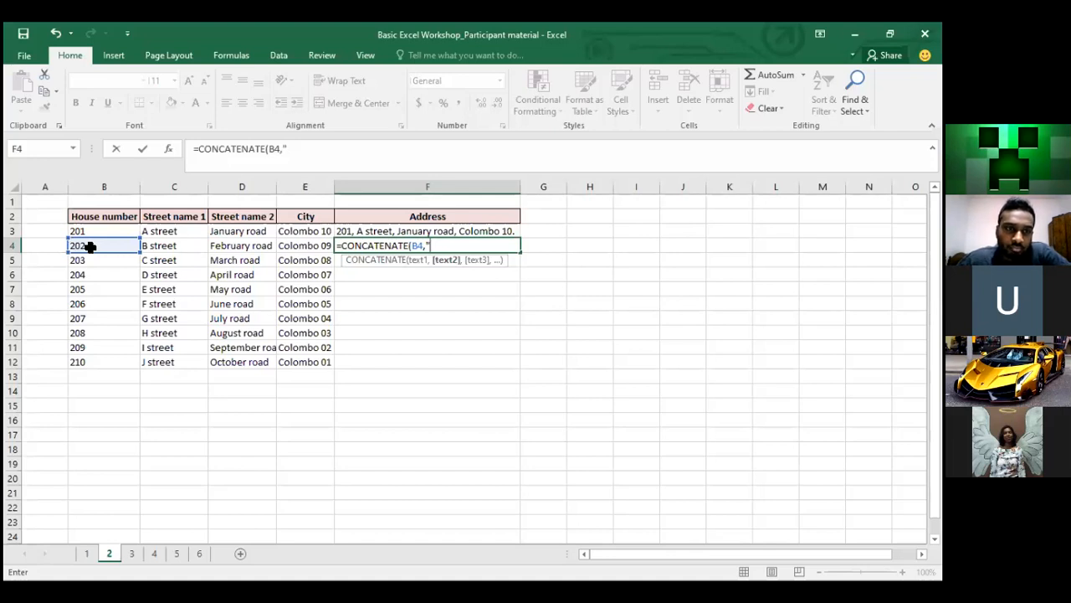
key("BackSpace")
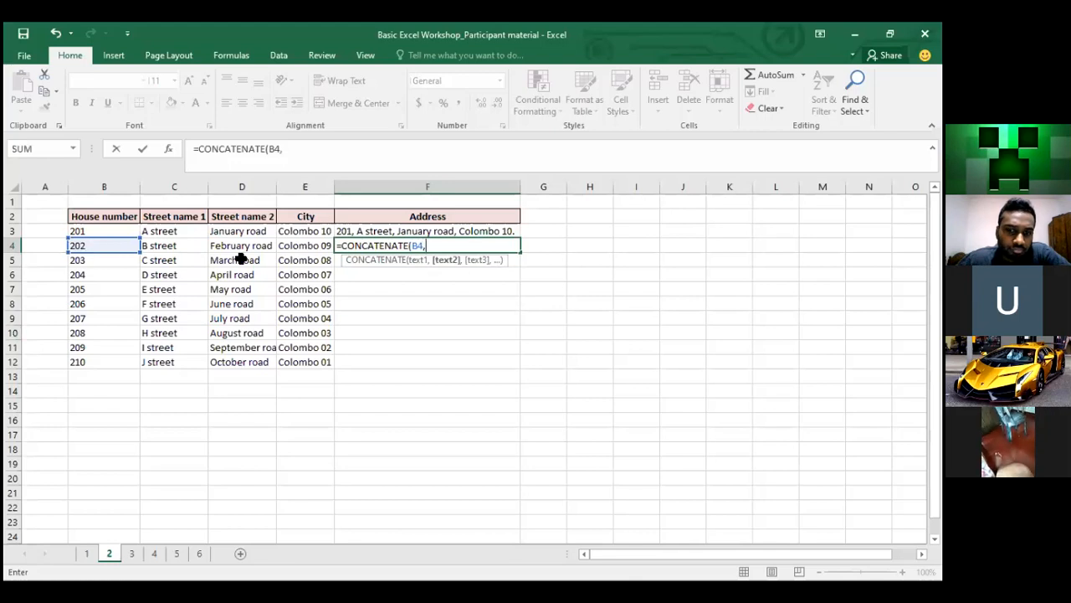
left_click(174, 247)
type(",")
left_click(237, 244)
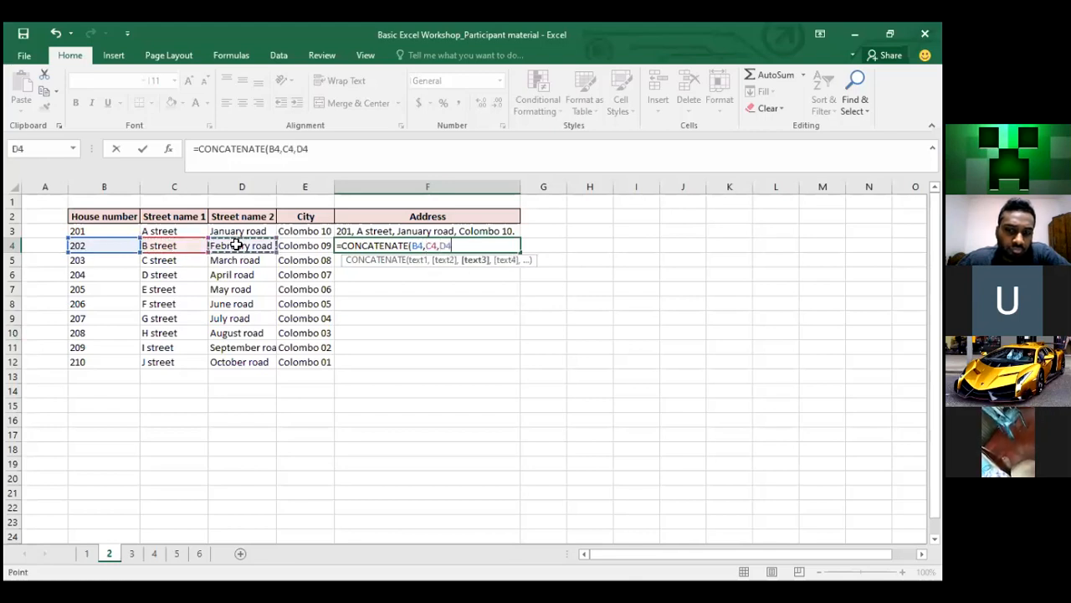
type(",")
left_click(324, 243)
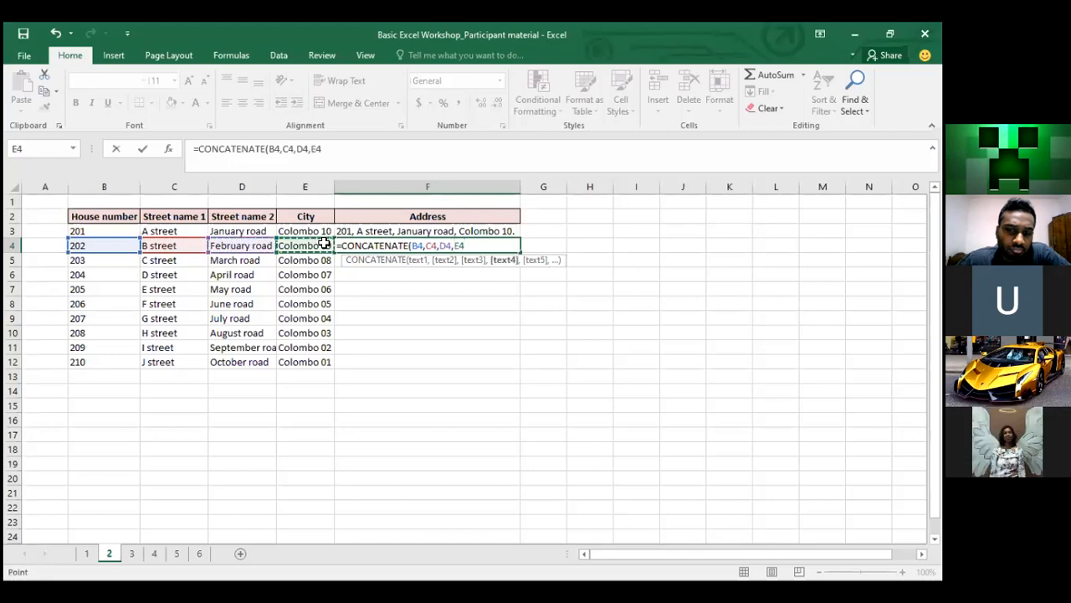
key("Return")
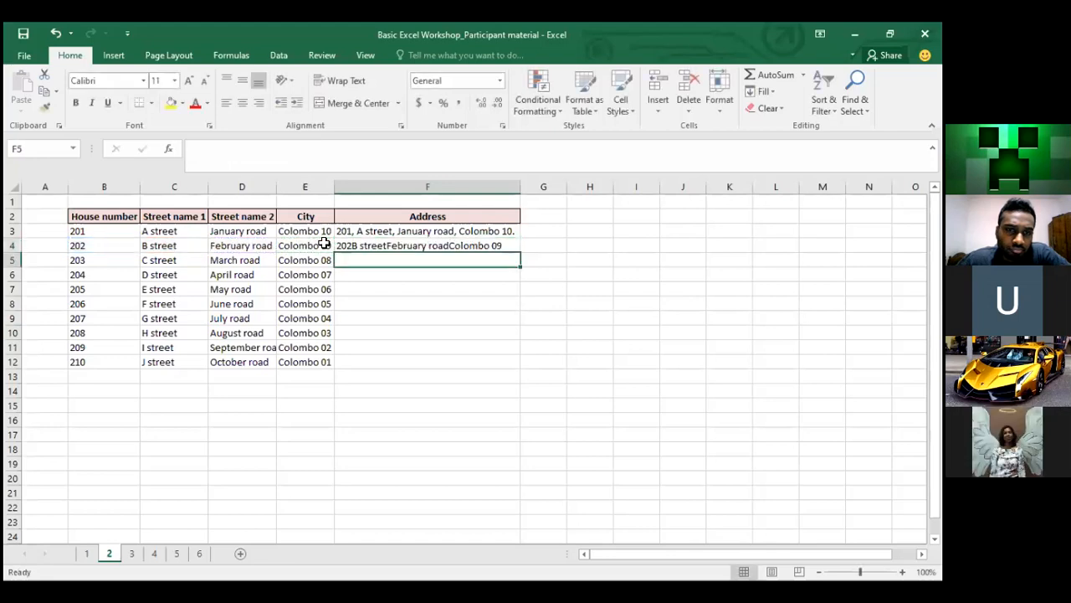
Edit F4's formula to put ", " between the cells and a closing "."
left_click(432, 243)
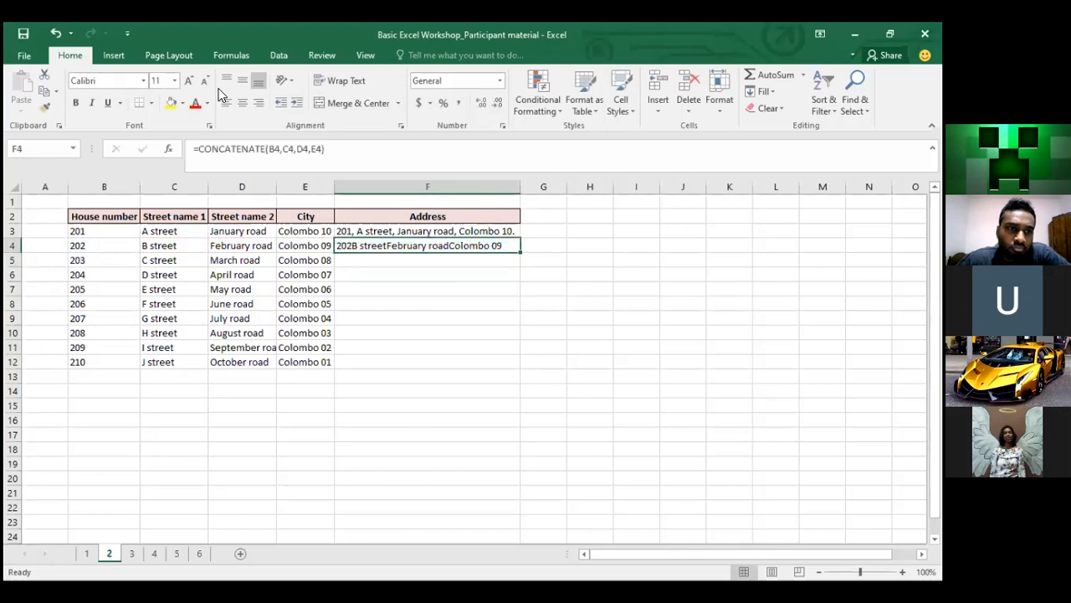
left_click(284, 148)
type("\", ")
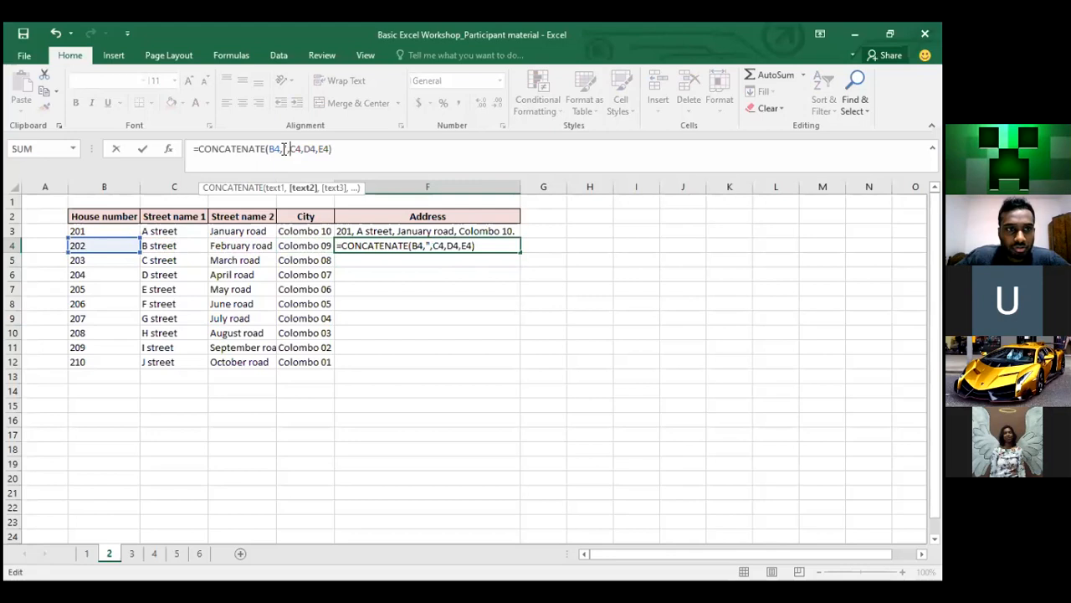
type("\"")
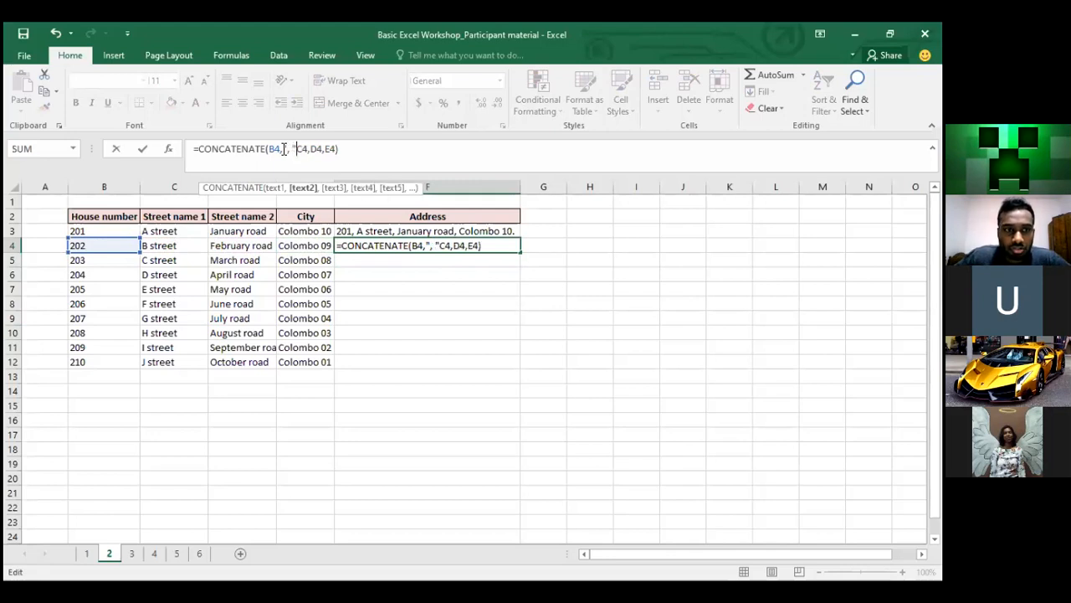
type(",C4,")
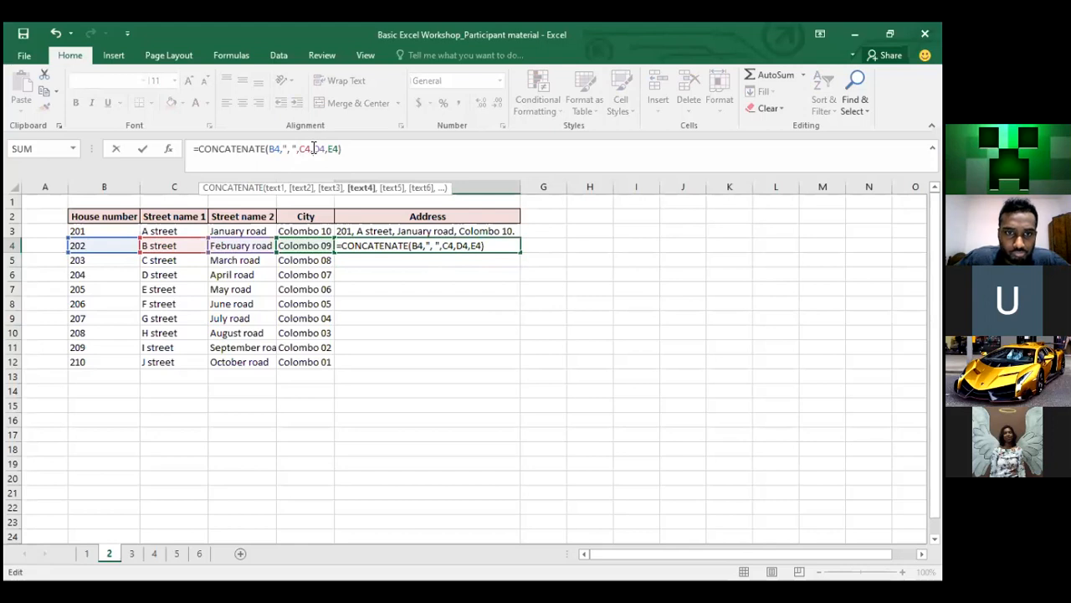
type("\", ")
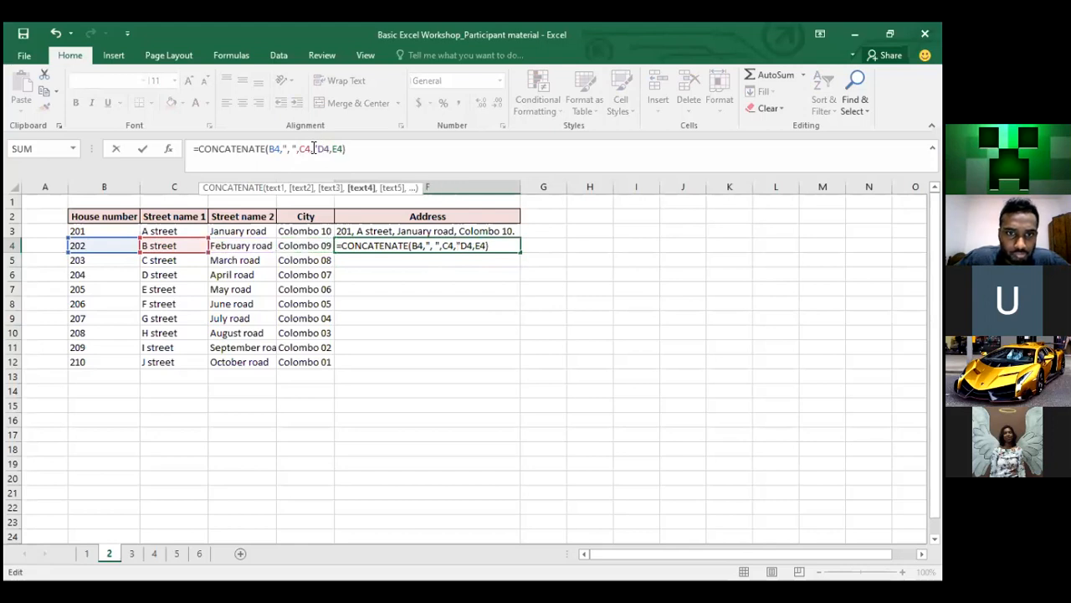
type("\"")
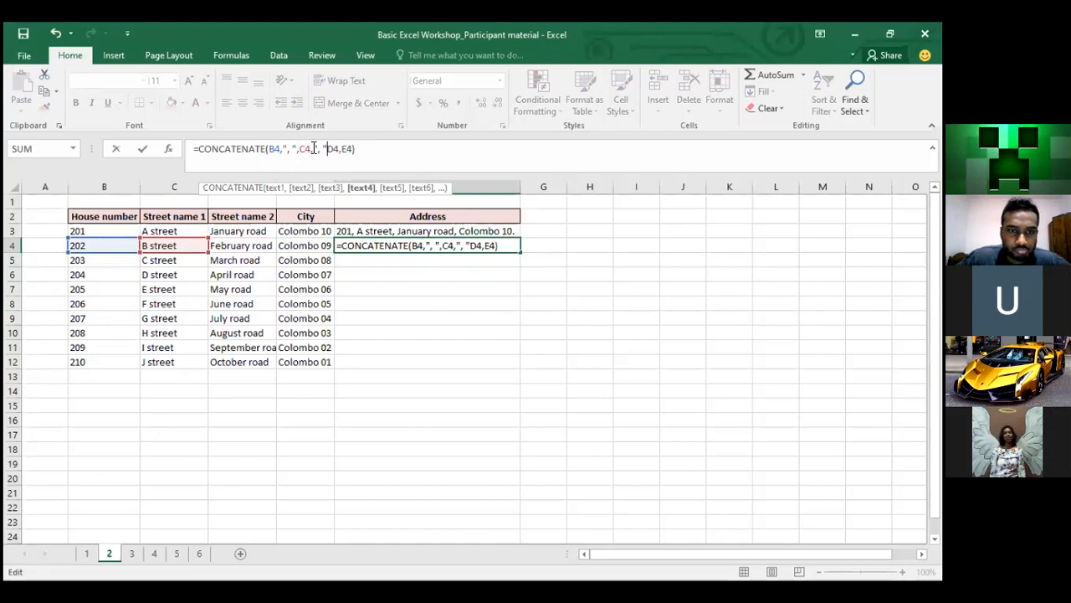
type(",D4,")
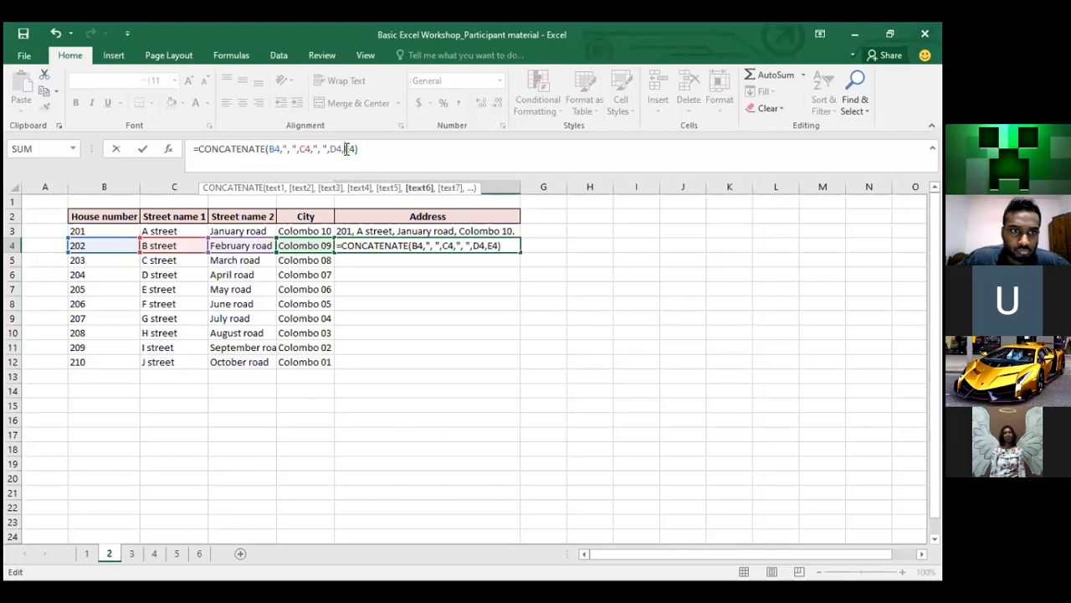
type("\", ")
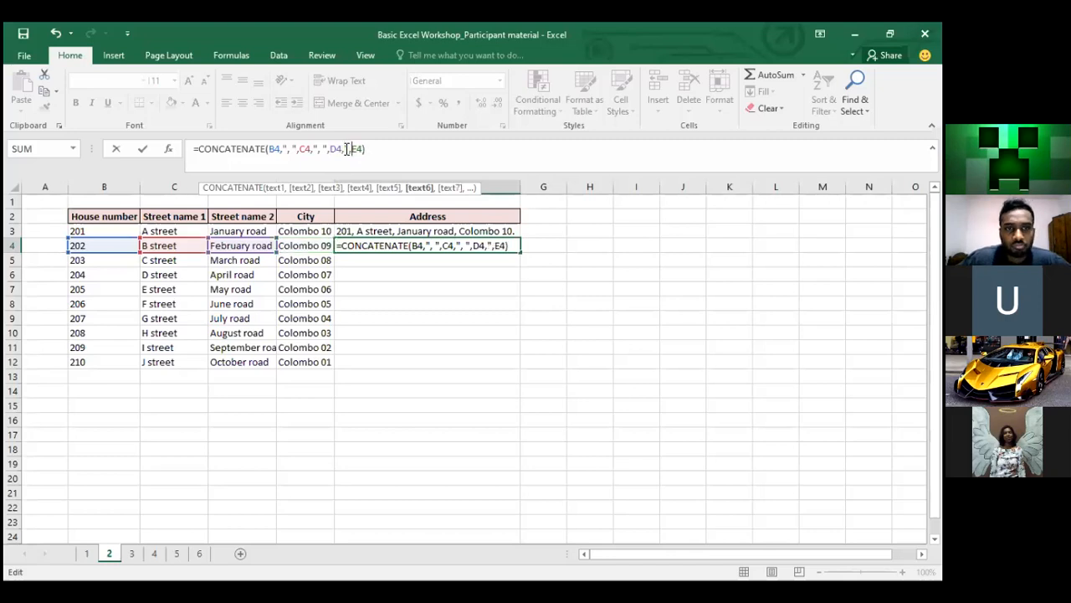
type("\"")
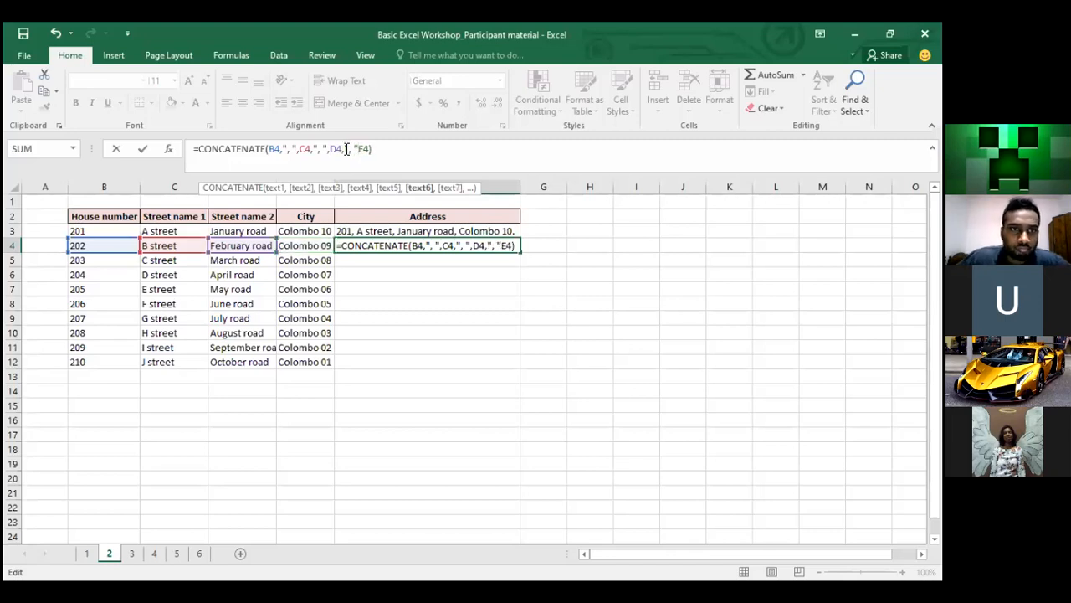
type(",")
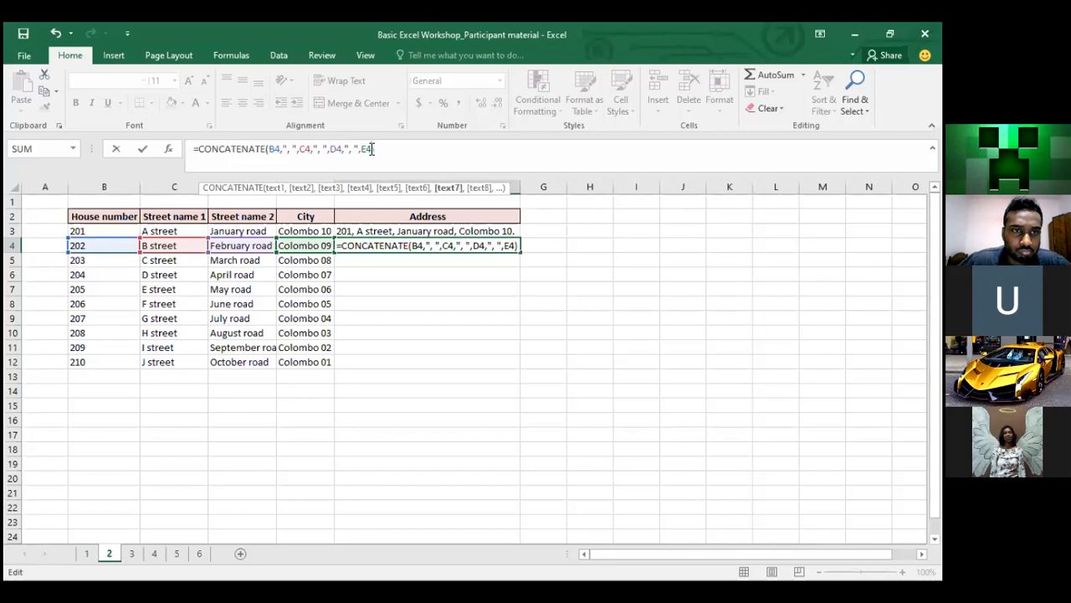
type(",\".\"")
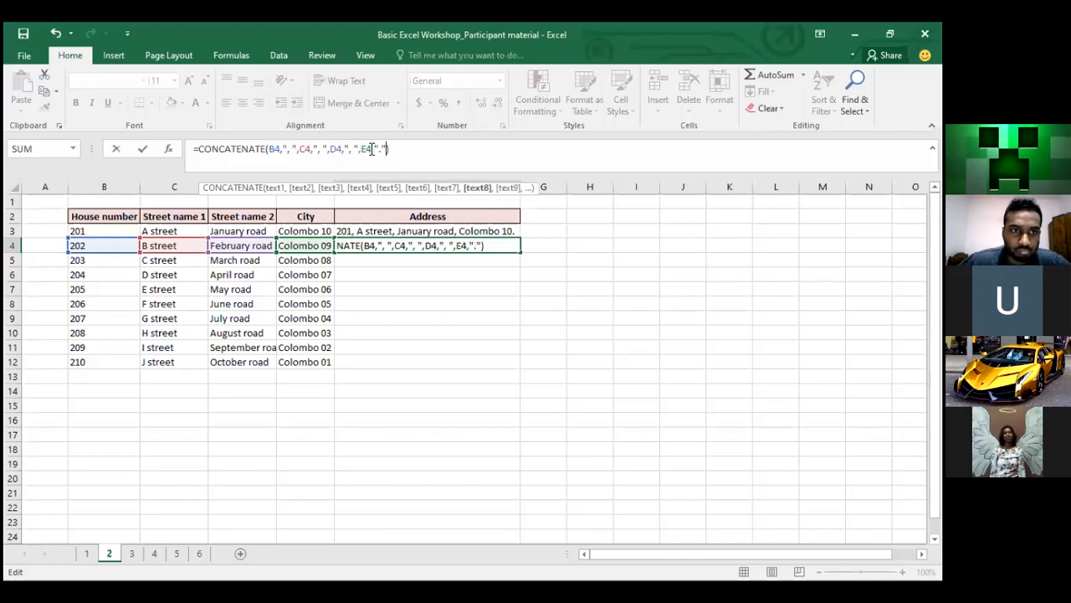
key("Return")
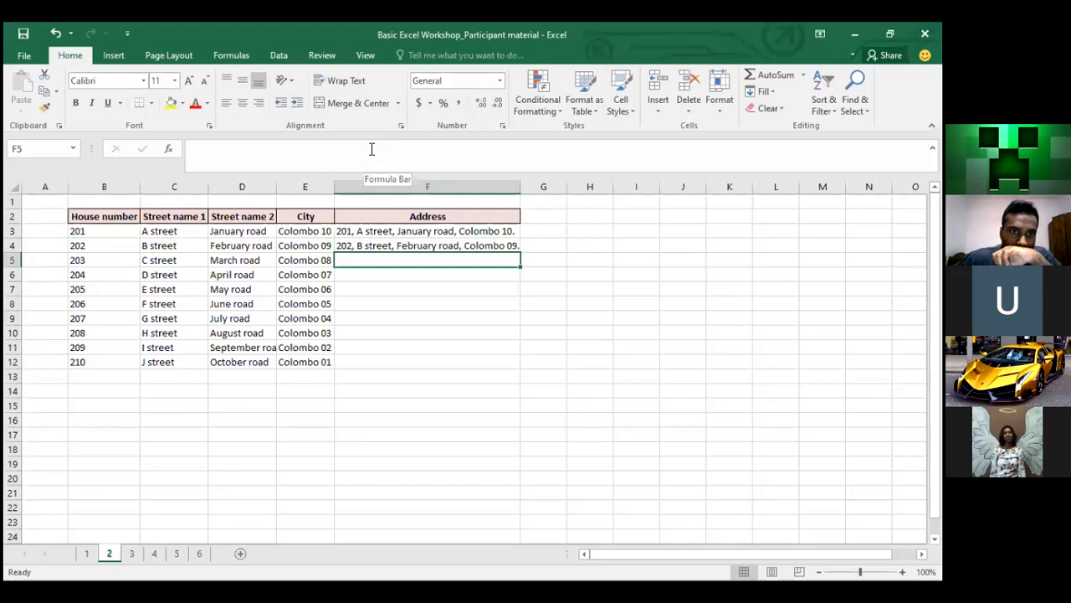
Review F4's formula and commit it to show '202, B street, February road, Colombo 09.'
left_click(432, 245)
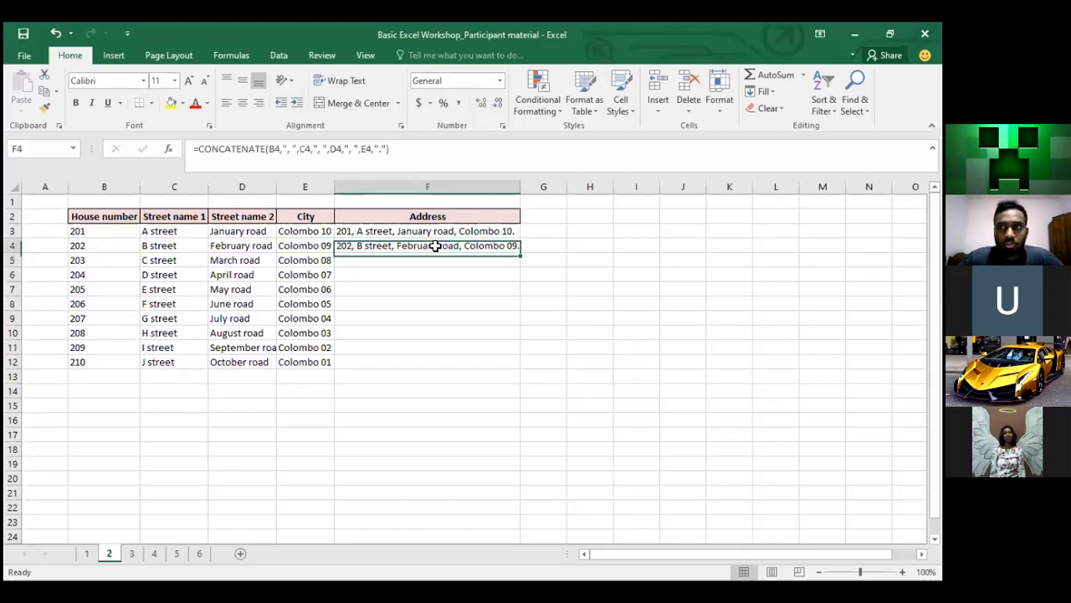
left_click(326, 151)
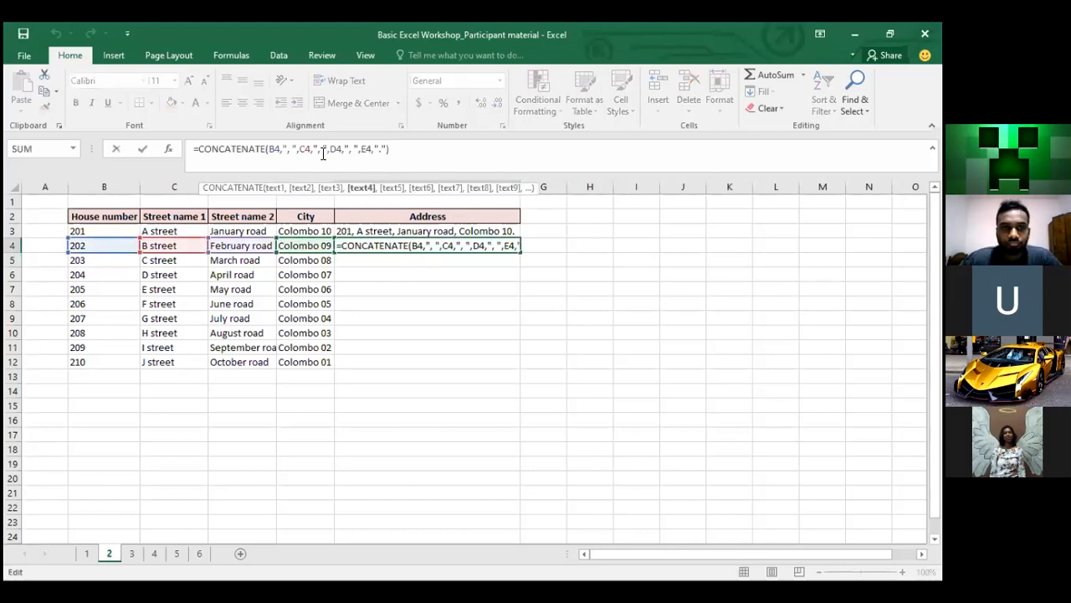
left_click(279, 149)
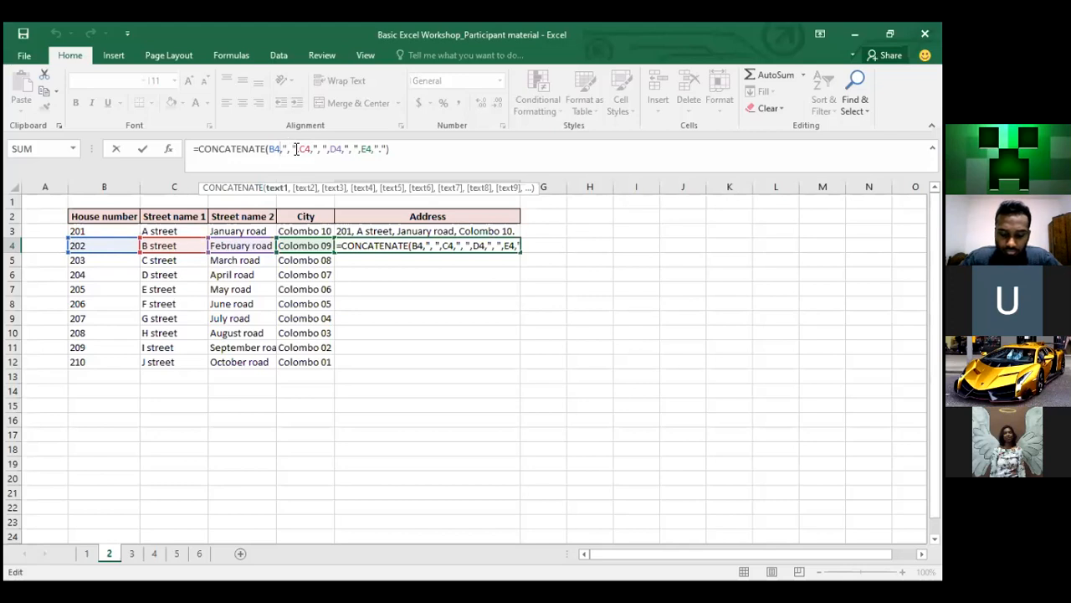
key("Return")
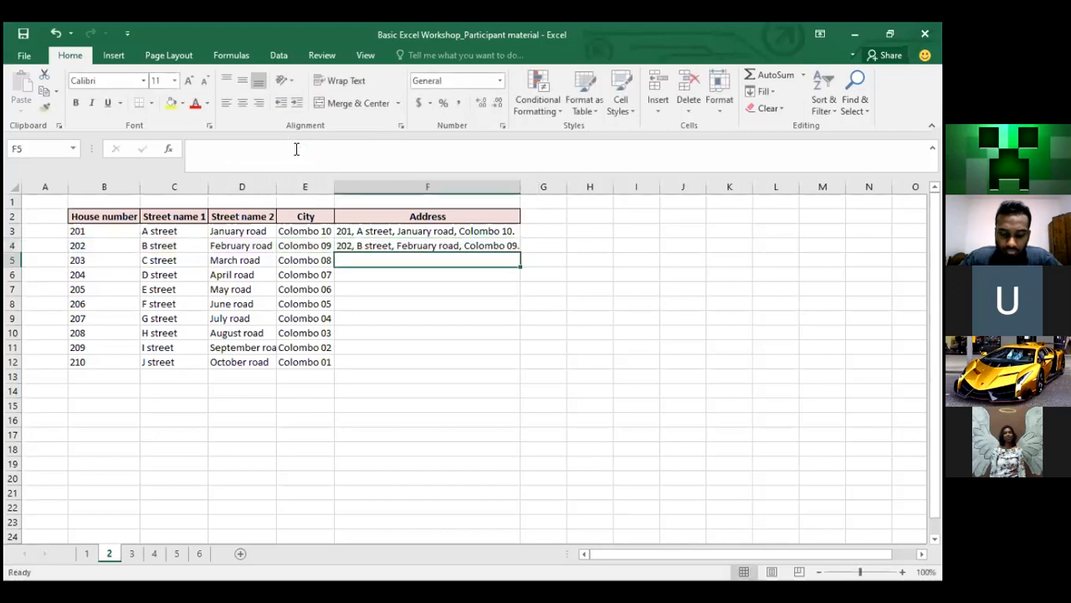
key("alt+Tab")
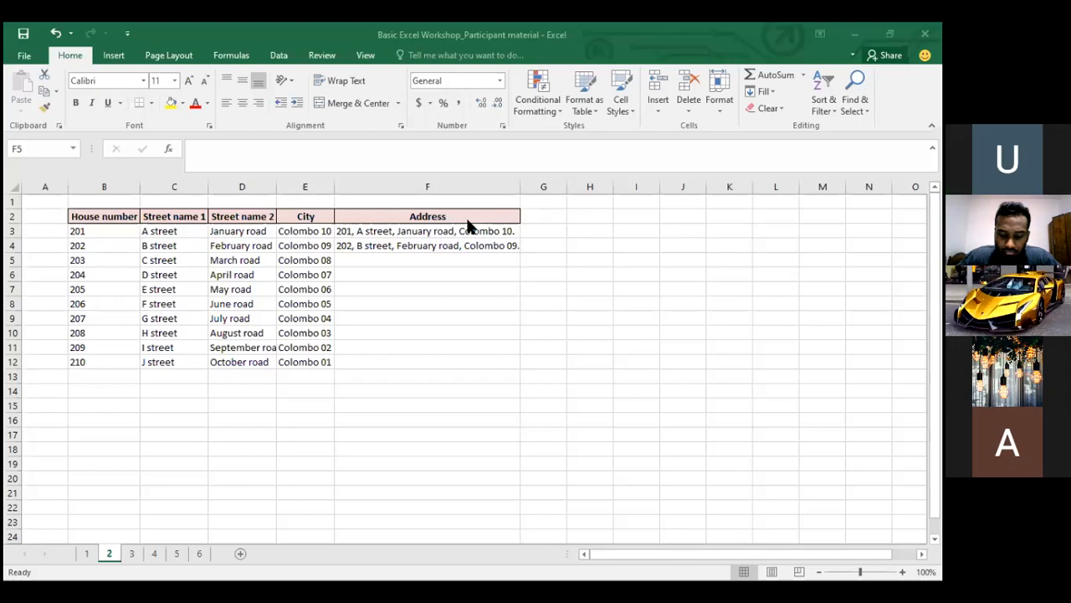
Begin =CONCATENATE(B5, in F5 with the row-5 house number
left_click(395, 274)
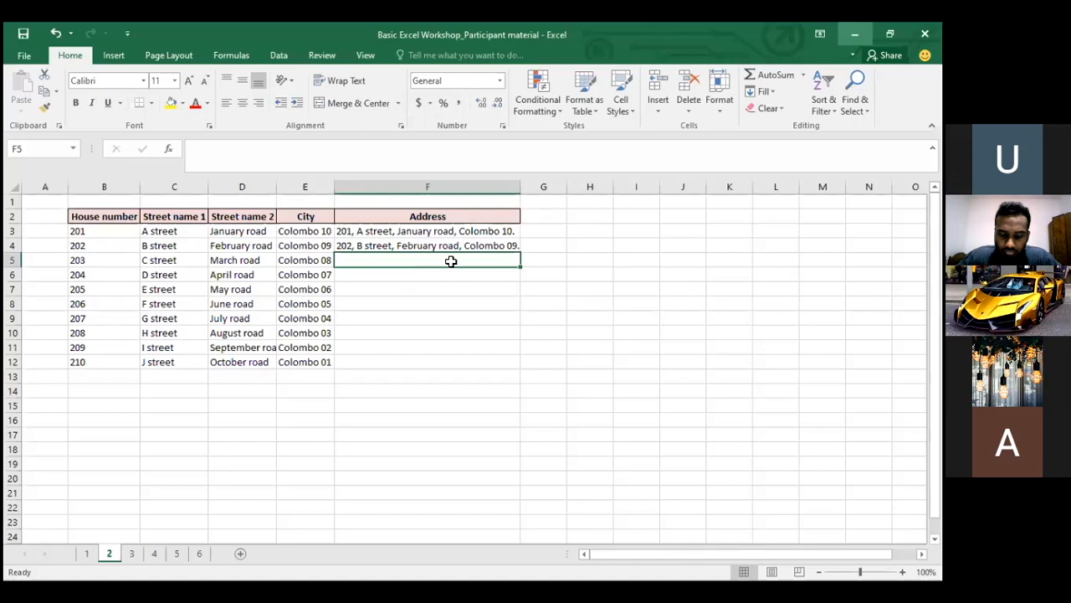
type("=")
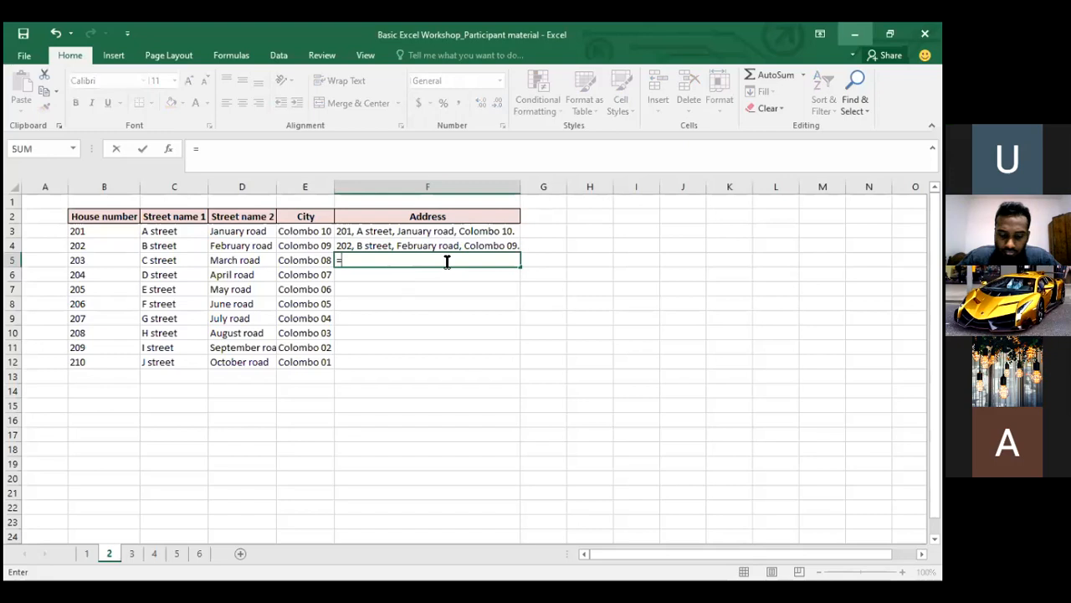
type("con")
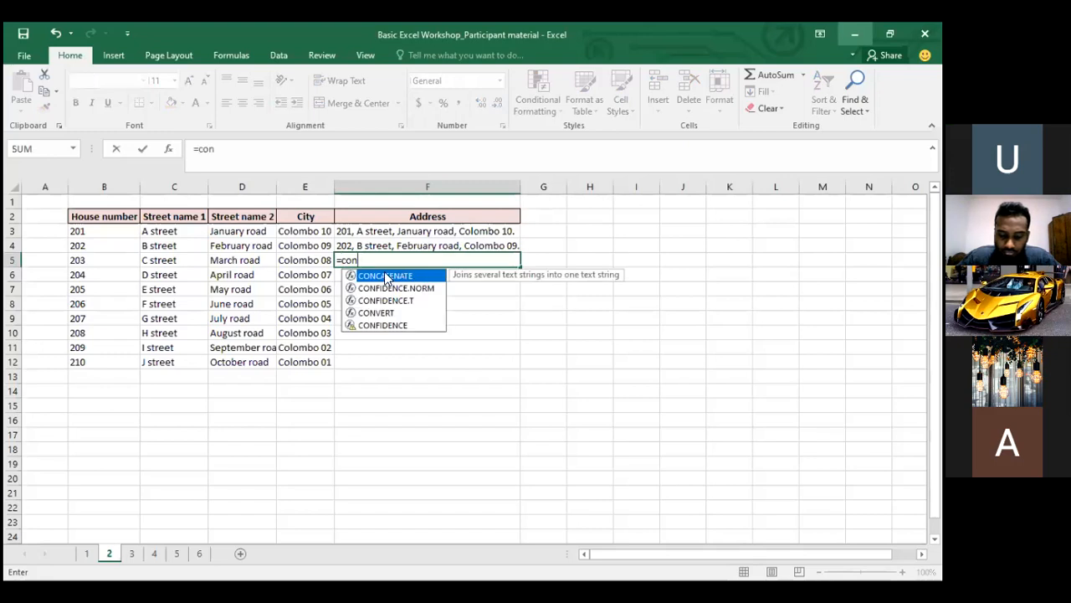
double_click(385, 277)
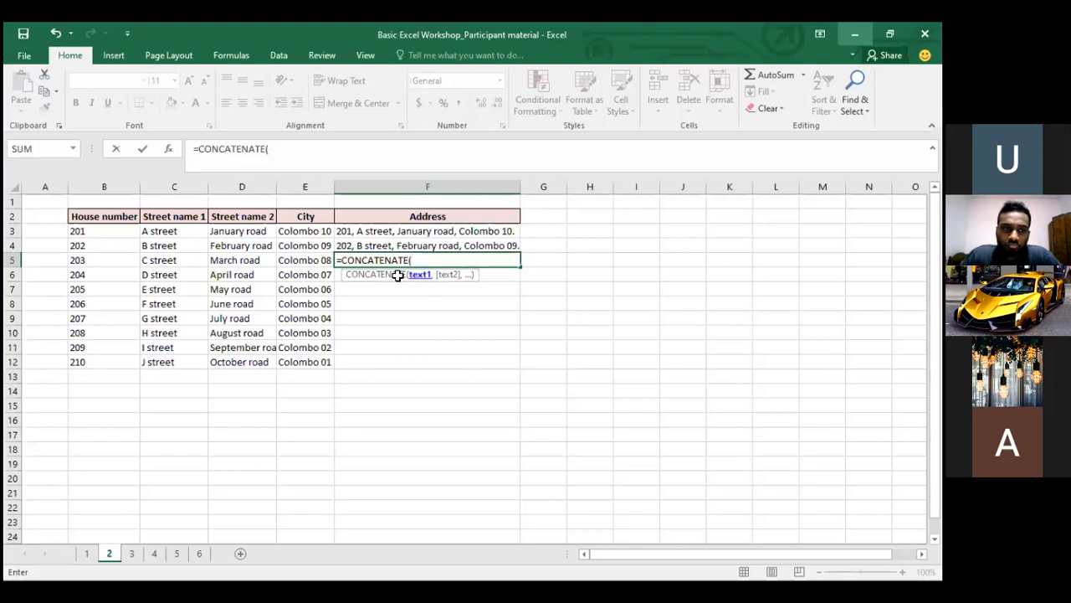
left_click(88, 259)
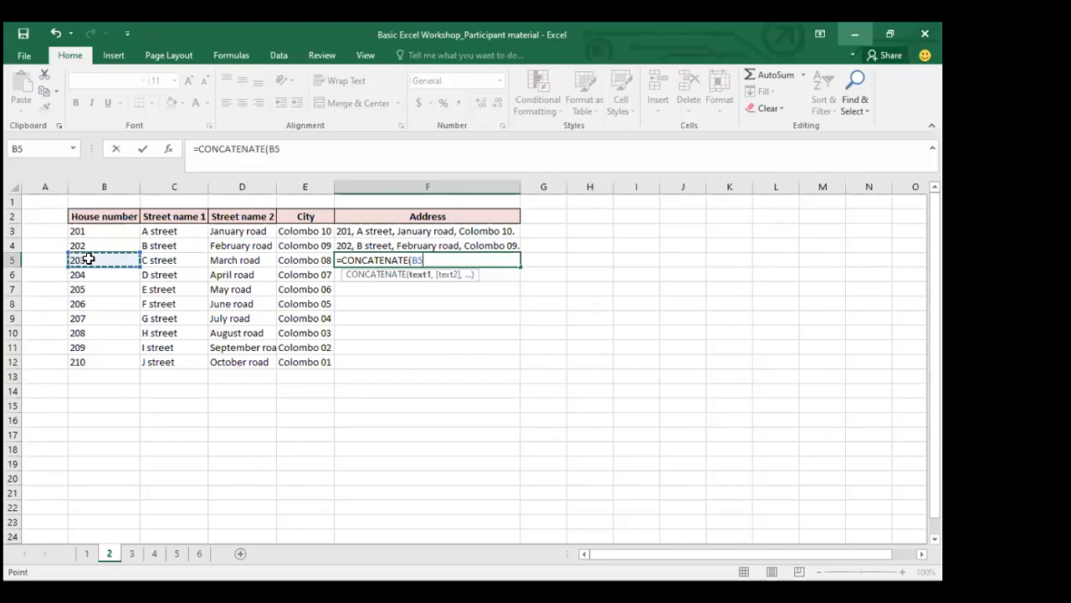
type(",")
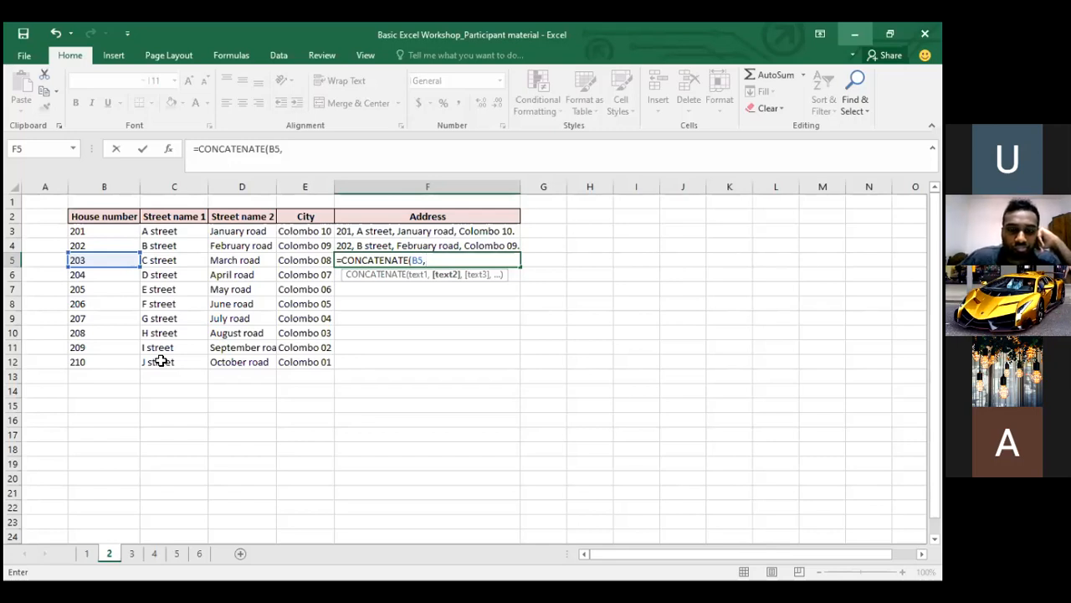
Finish F5's formula with C5, D5, E5, ", " separators and a closing "."
type("\"")
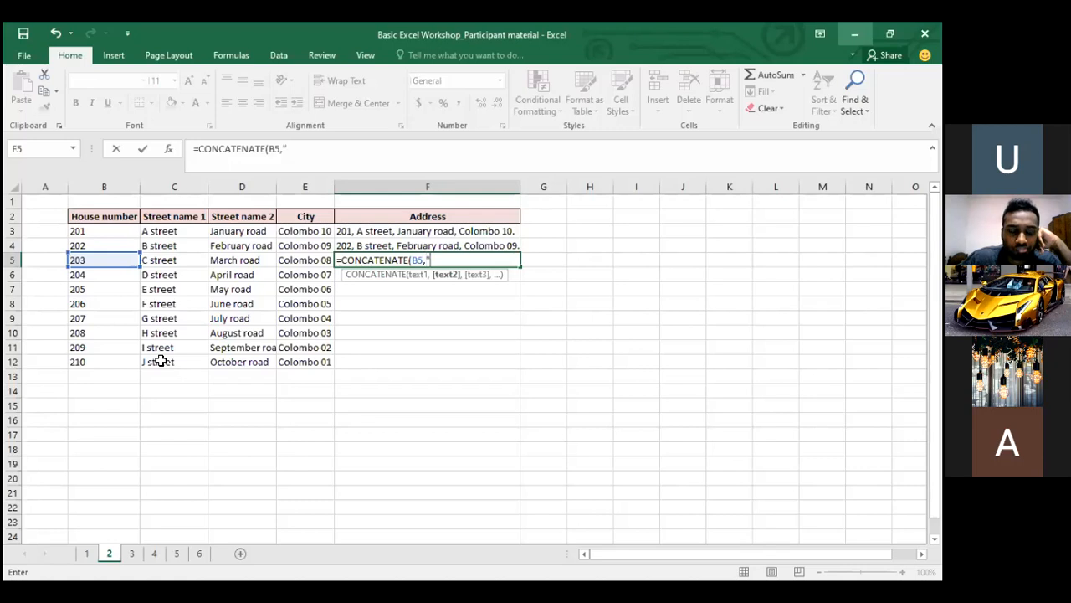
type(", \"")
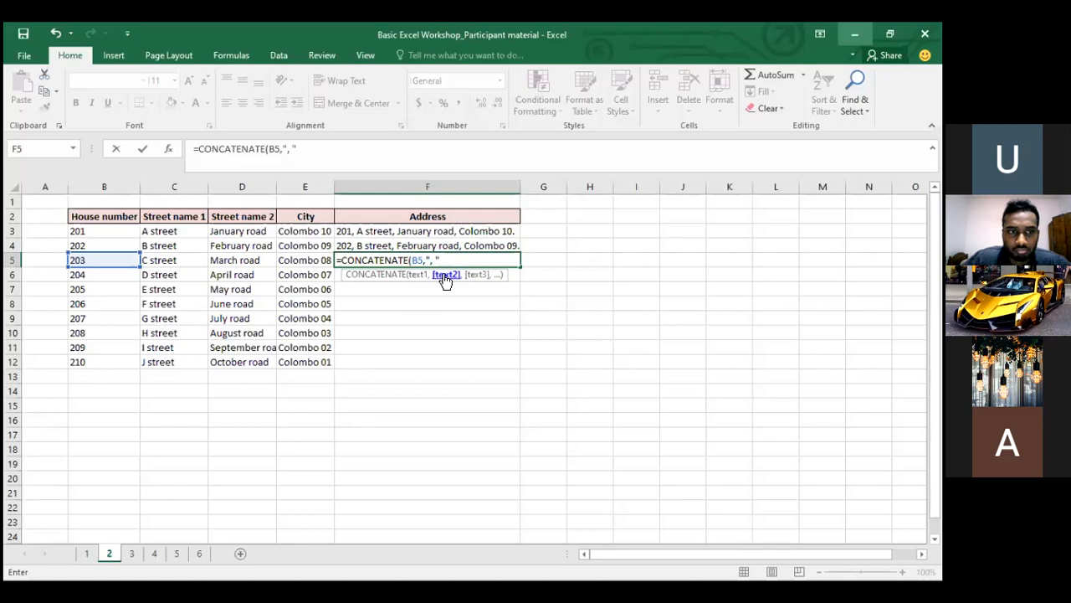
type(",")
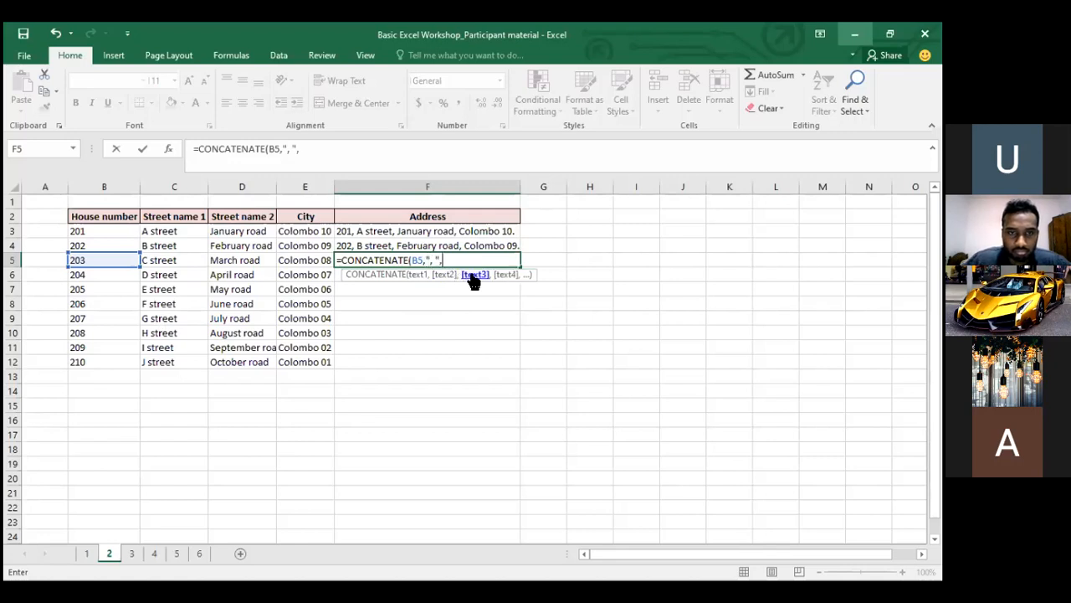
left_click(159, 262)
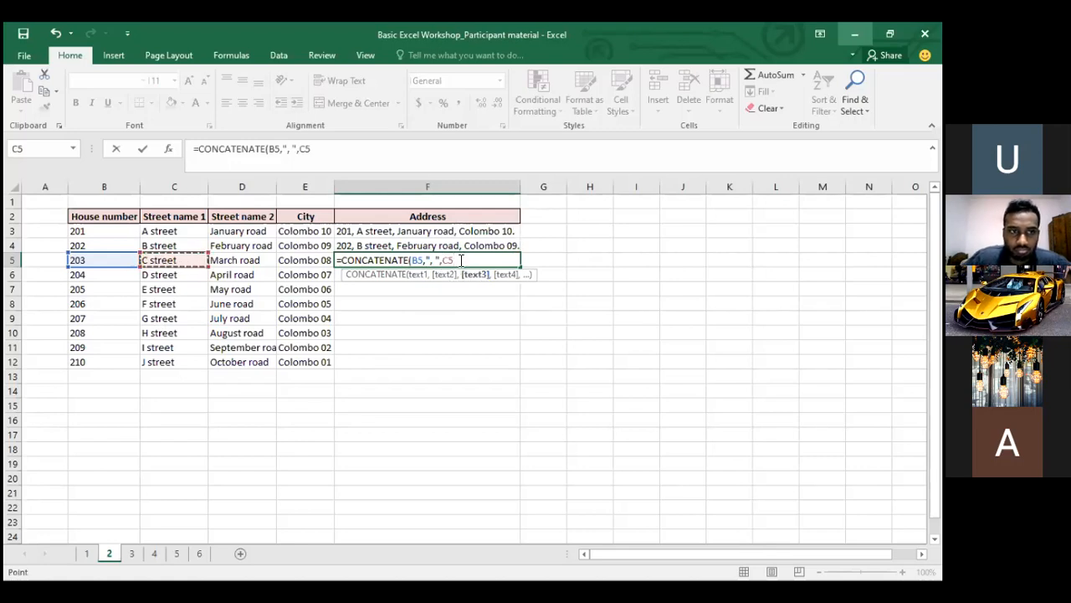
type(",")
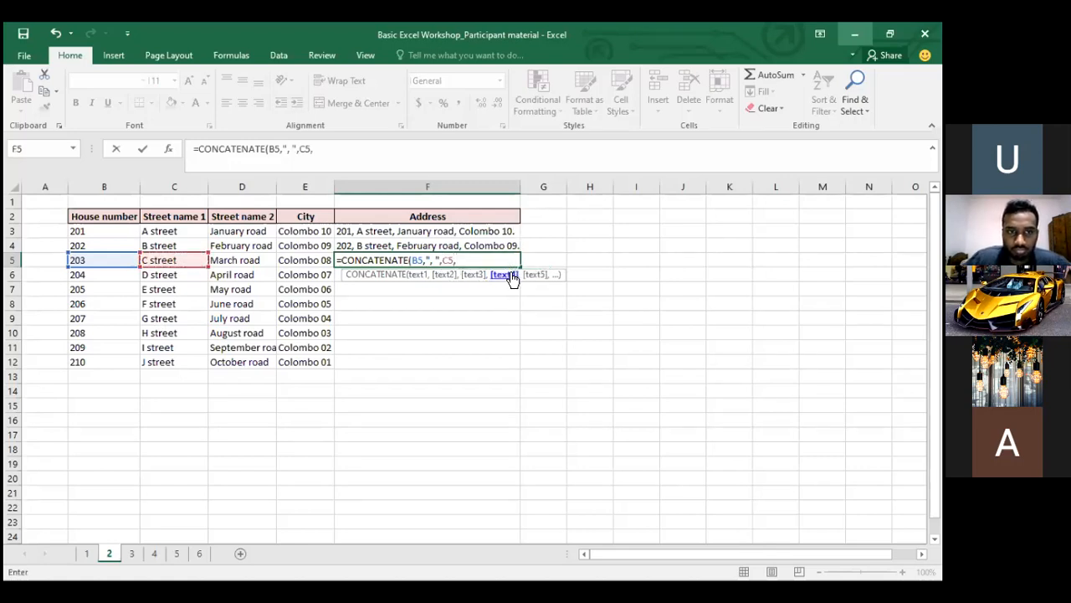
type("\"")
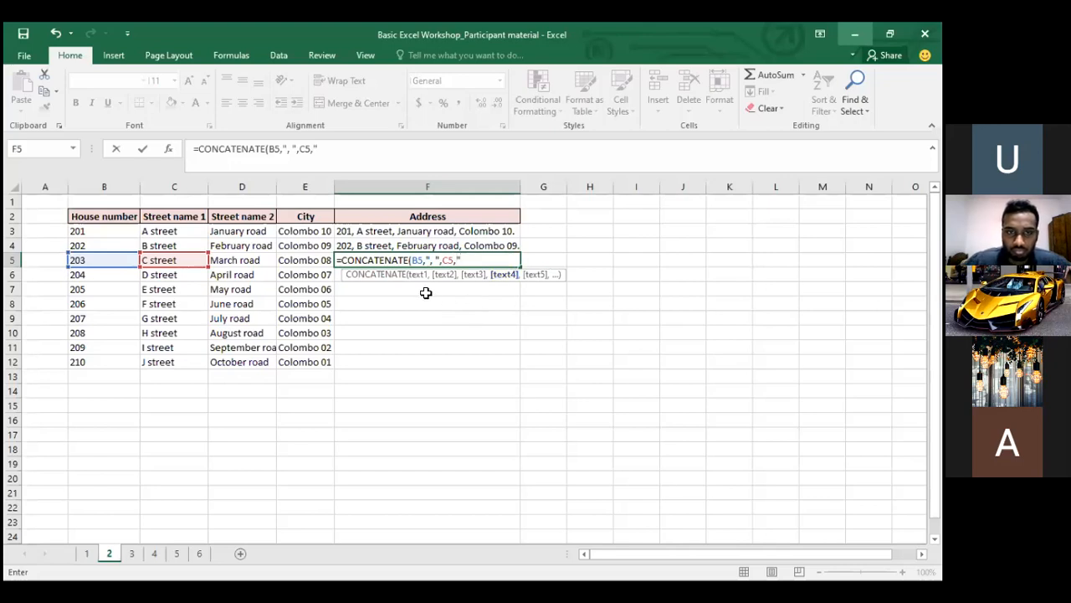
type(", \"")
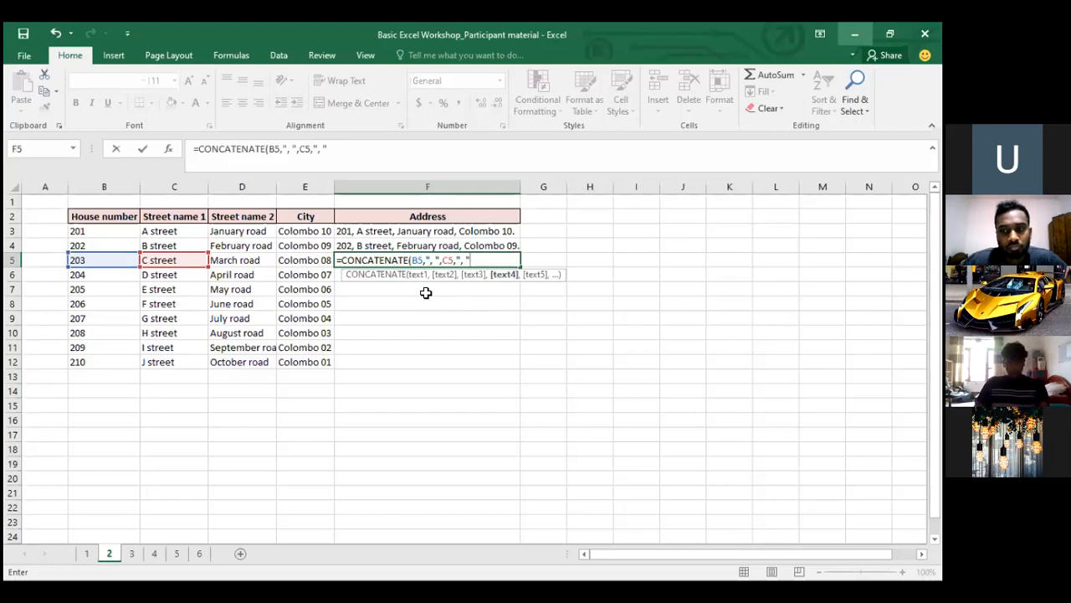
type(",")
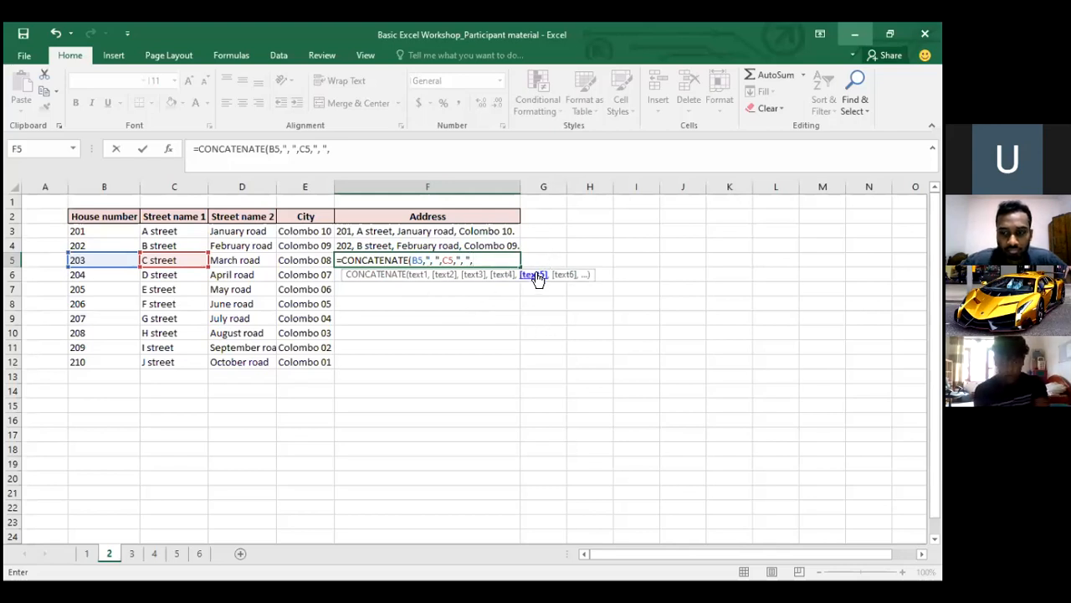
left_click(243, 257)
type(",\",")
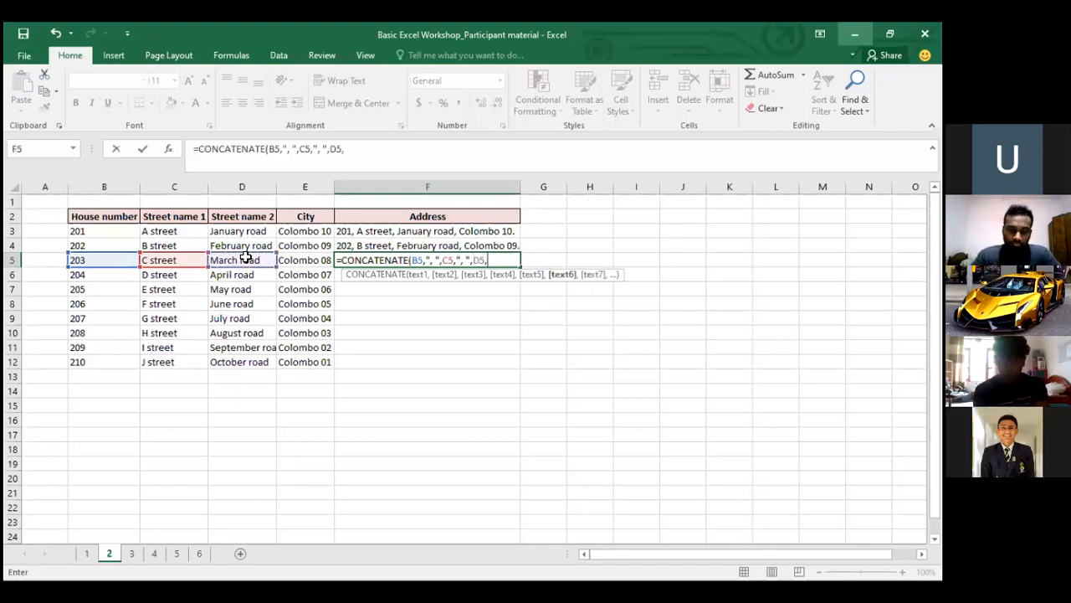
type(" \"")
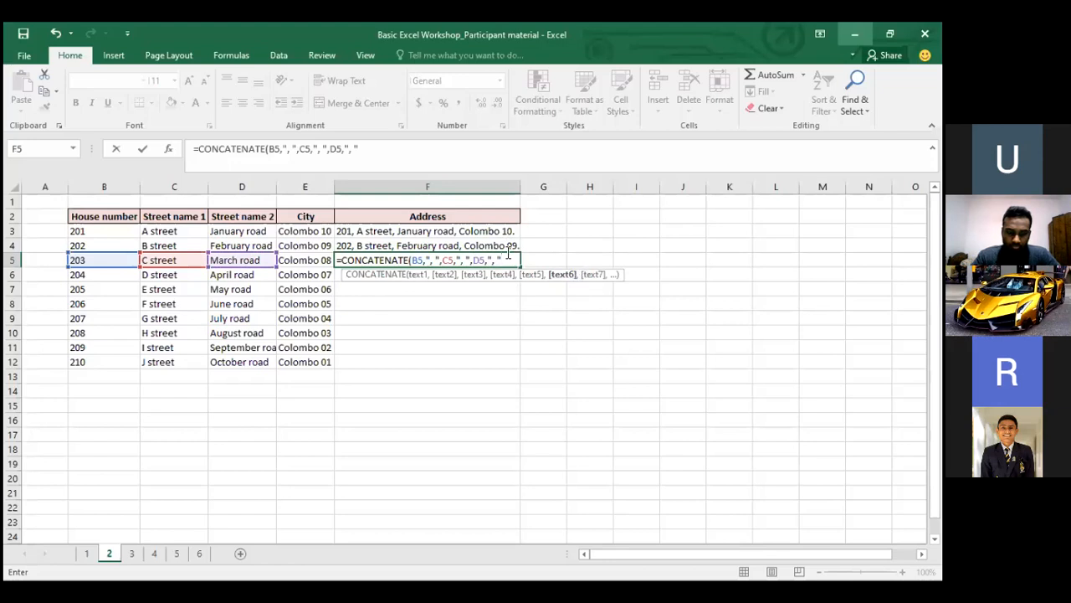
type(",")
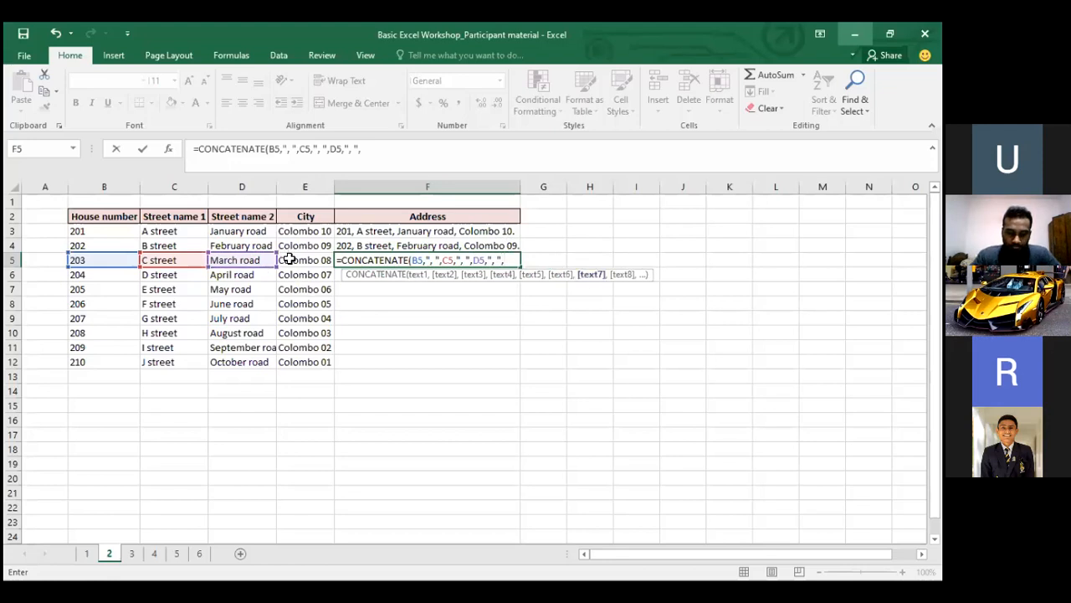
left_click(289, 259)
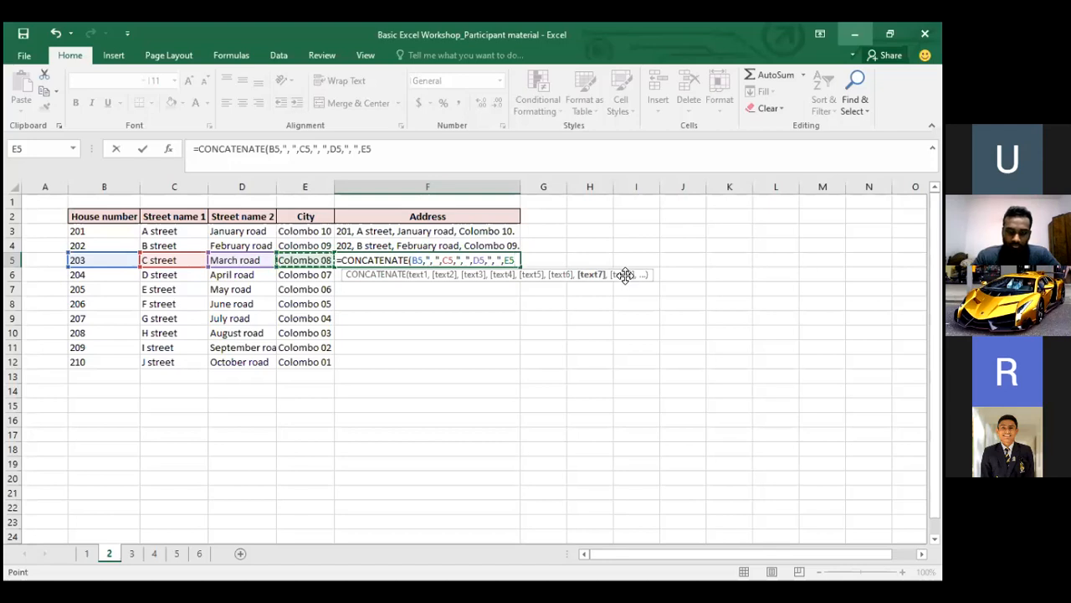
type(",")
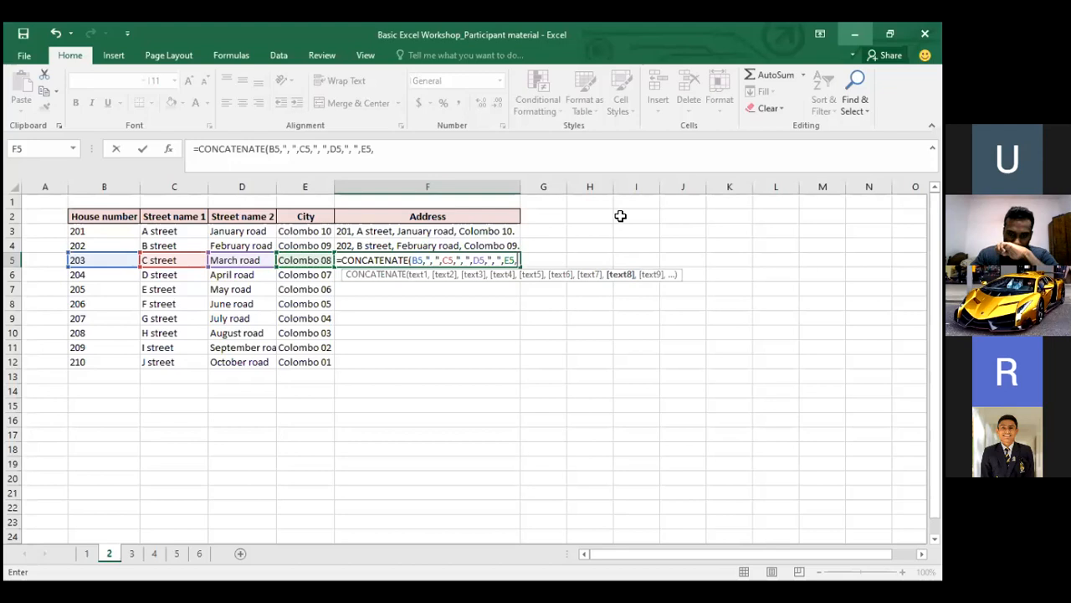
type("\"")
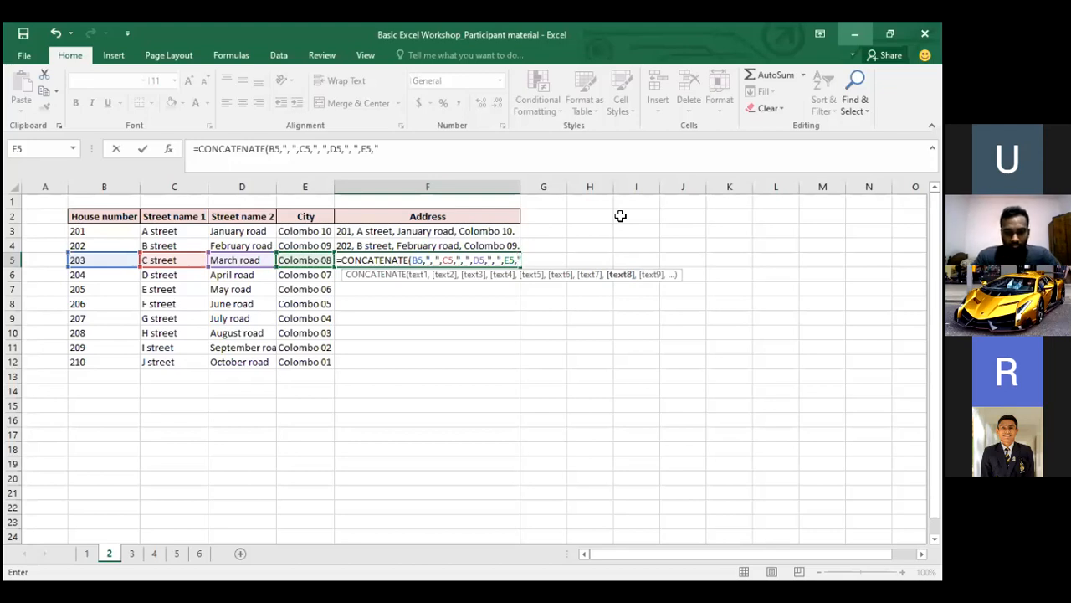
type(".\"")
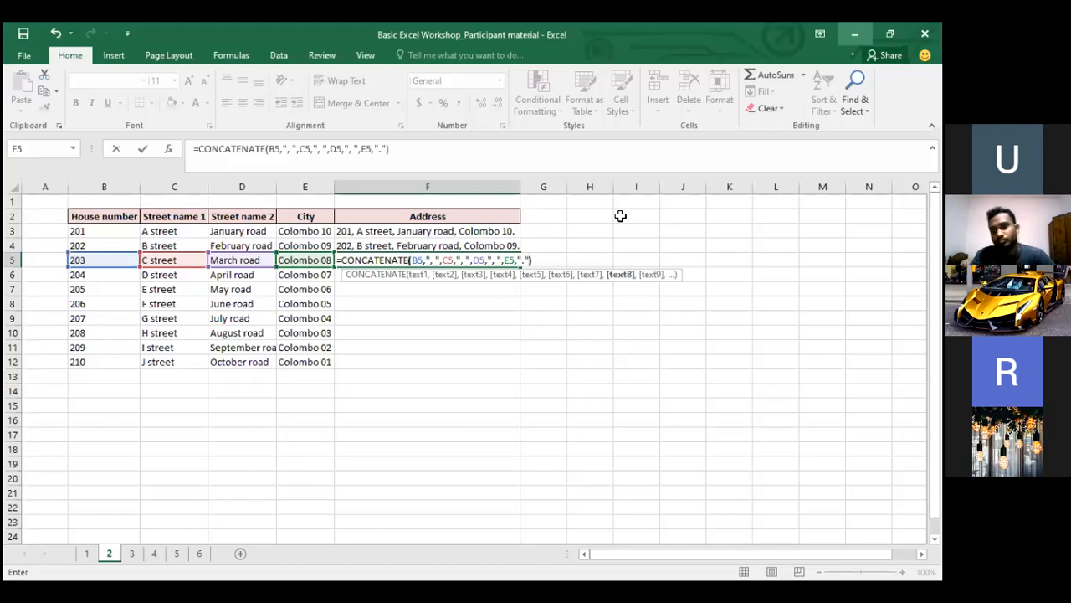
type(")")
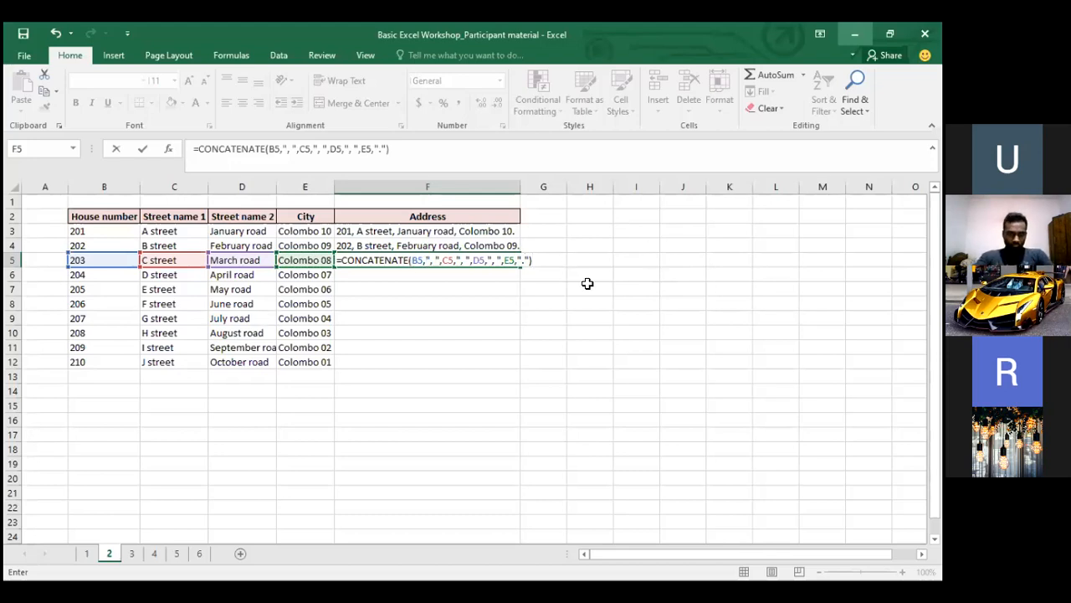
key("Return")
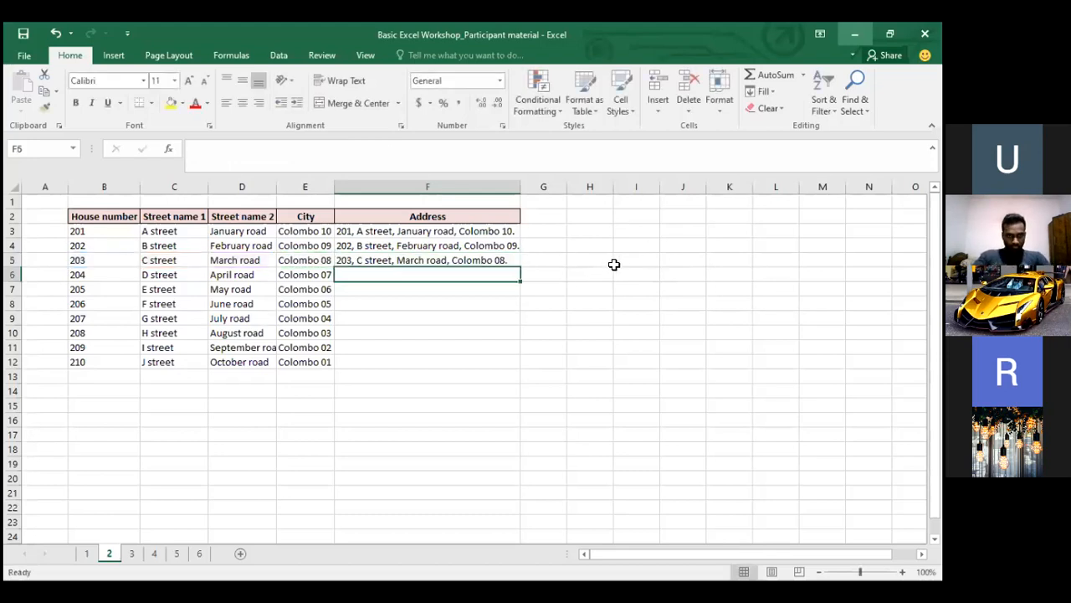
left_click(382, 256)
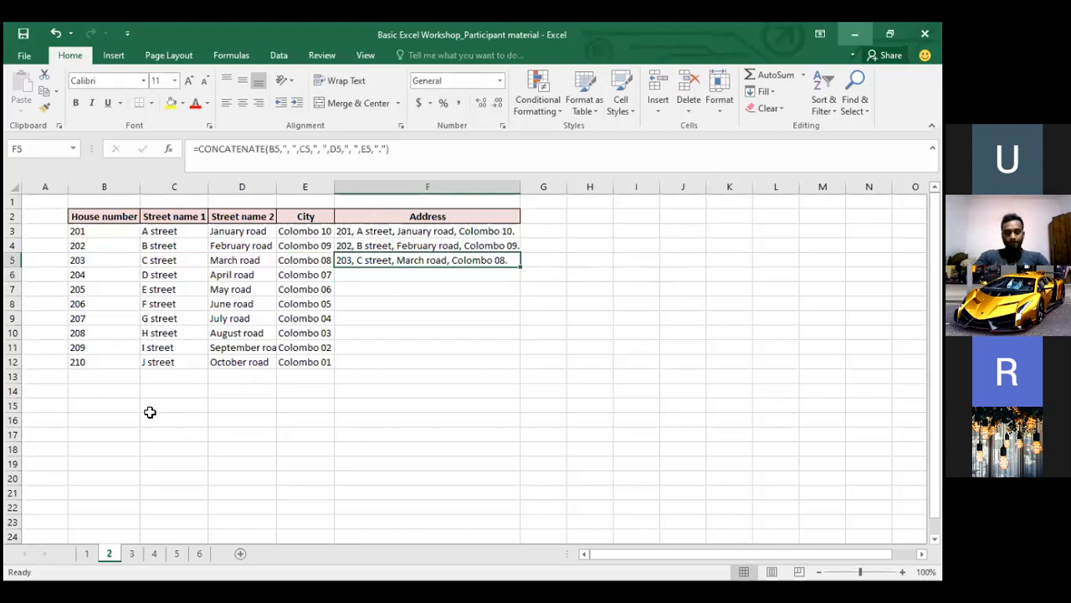
left_click(139, 421)
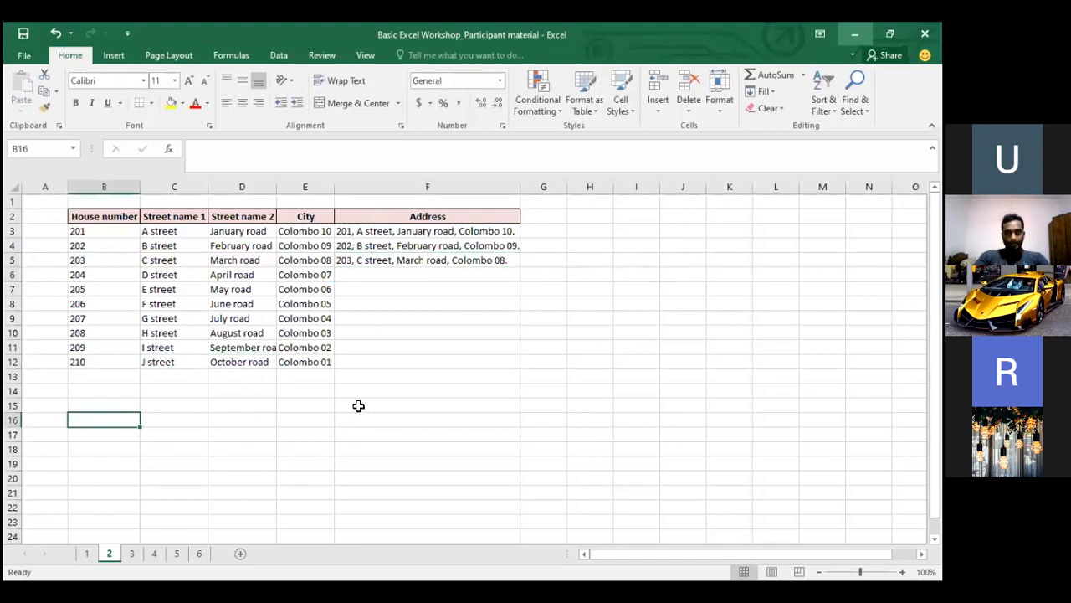
left_click(505, 248)
left_click(485, 262)
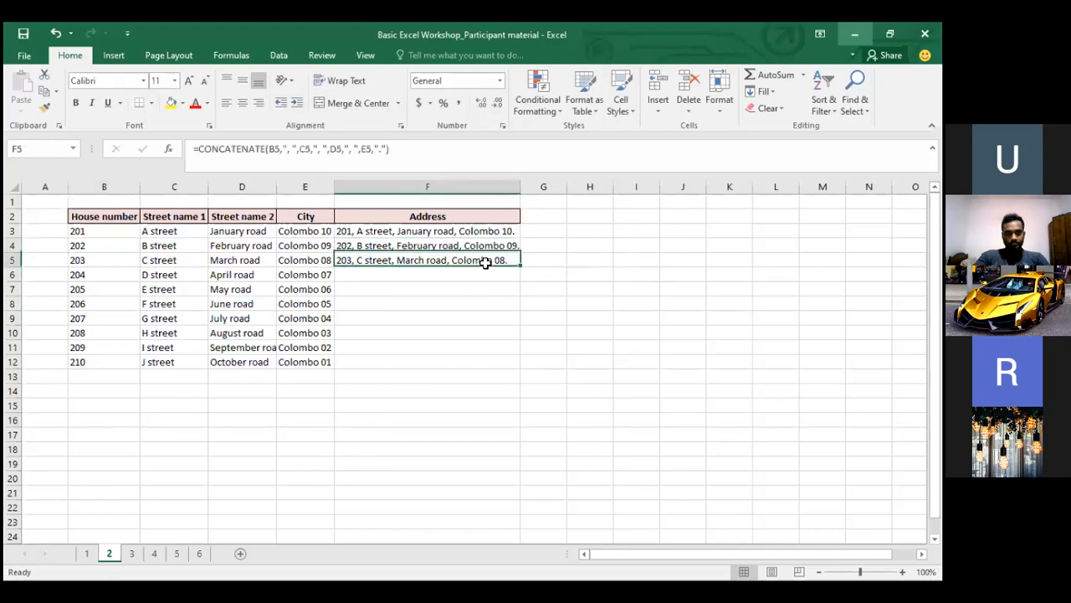
left_click(357, 148)
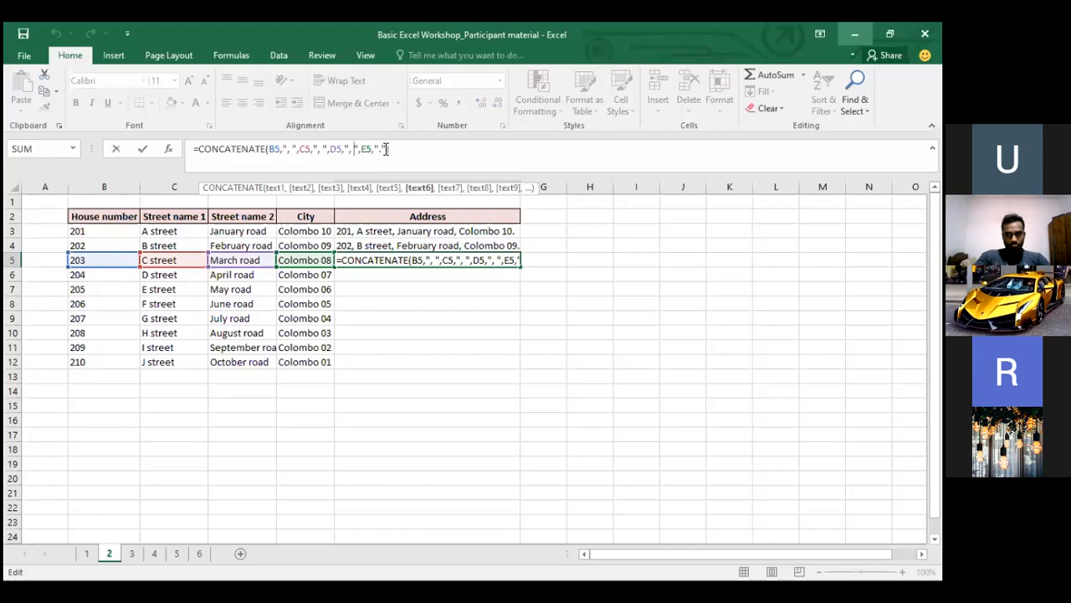
key("Return")
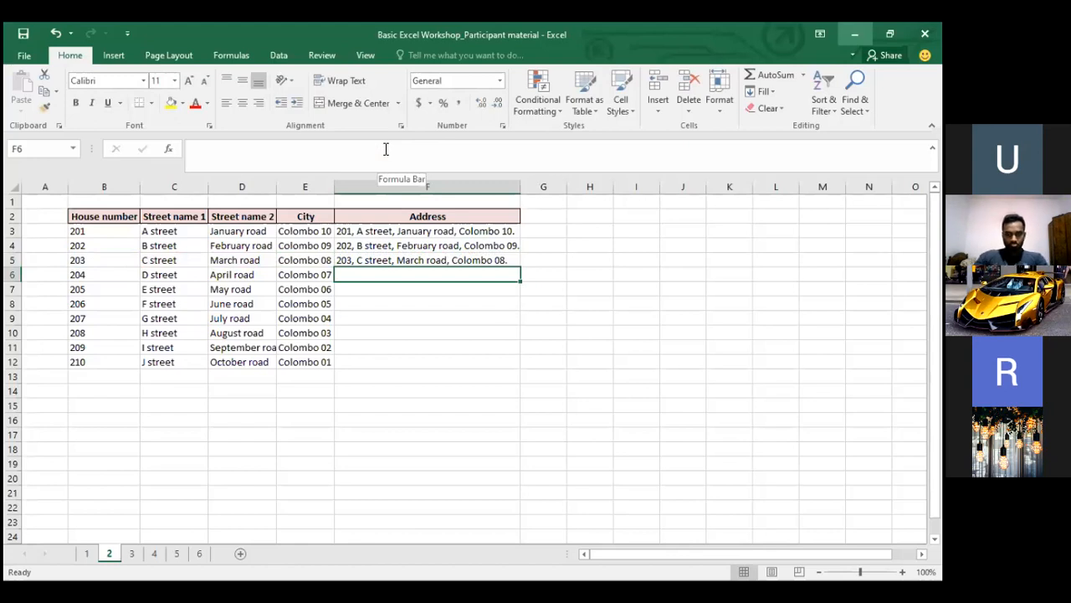
Enter the first person's first name in C15 and surname in D15
left_click(251, 416)
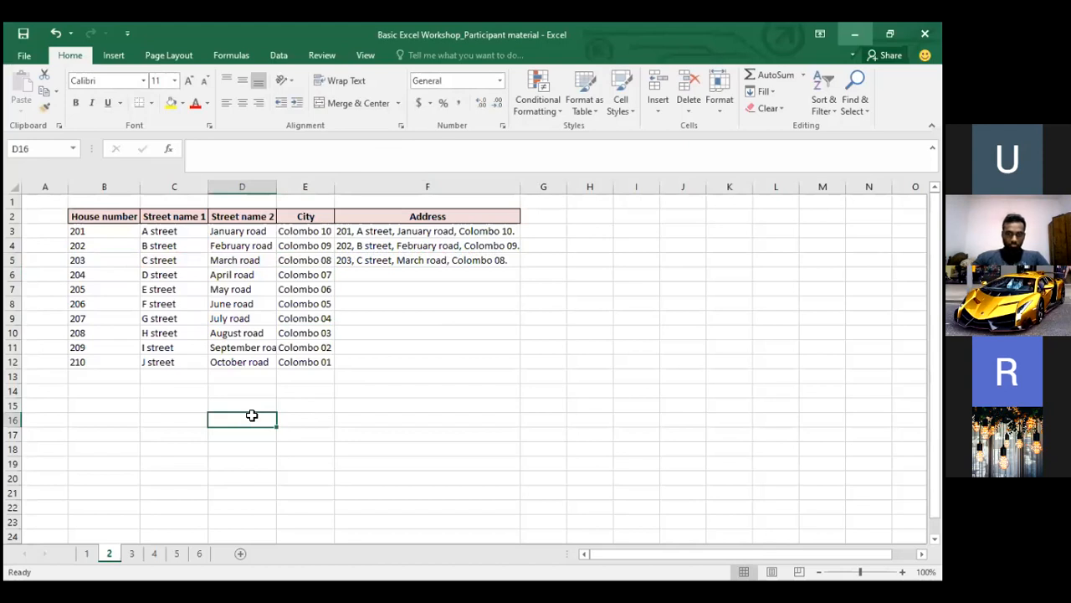
left_click(185, 411)
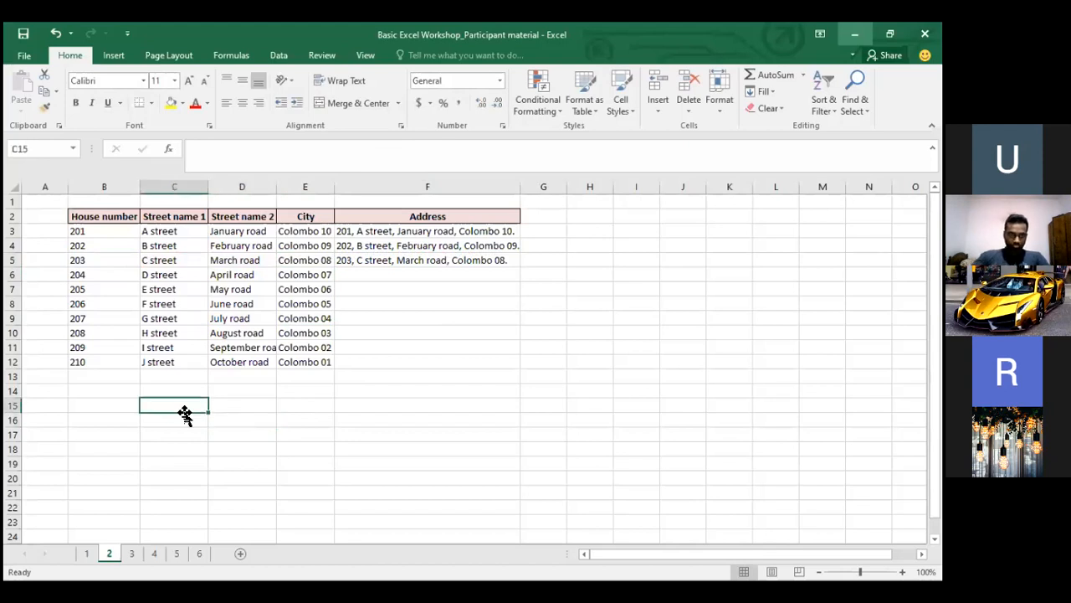
type("Nine")
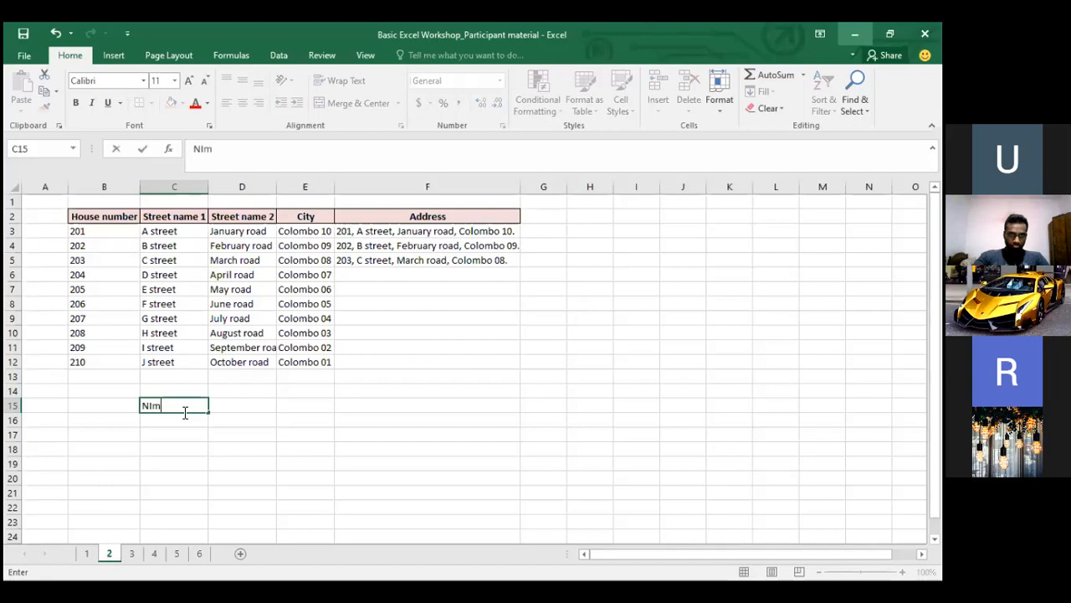
key("BackSpace")
key("BackSpace")
key("BackSpace")
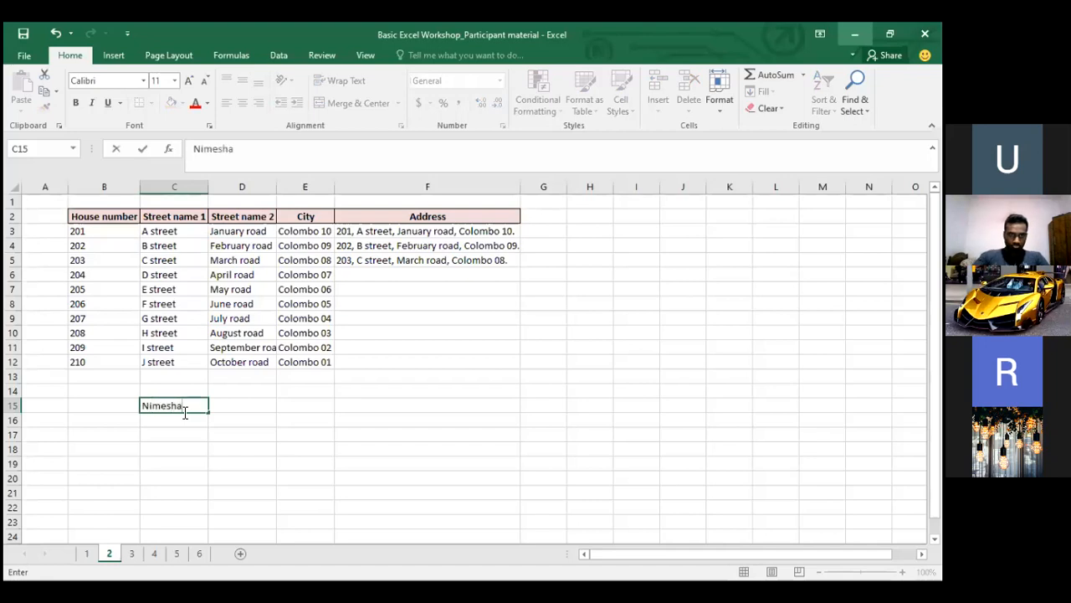
key("Return")
key("Up")
key("Right")
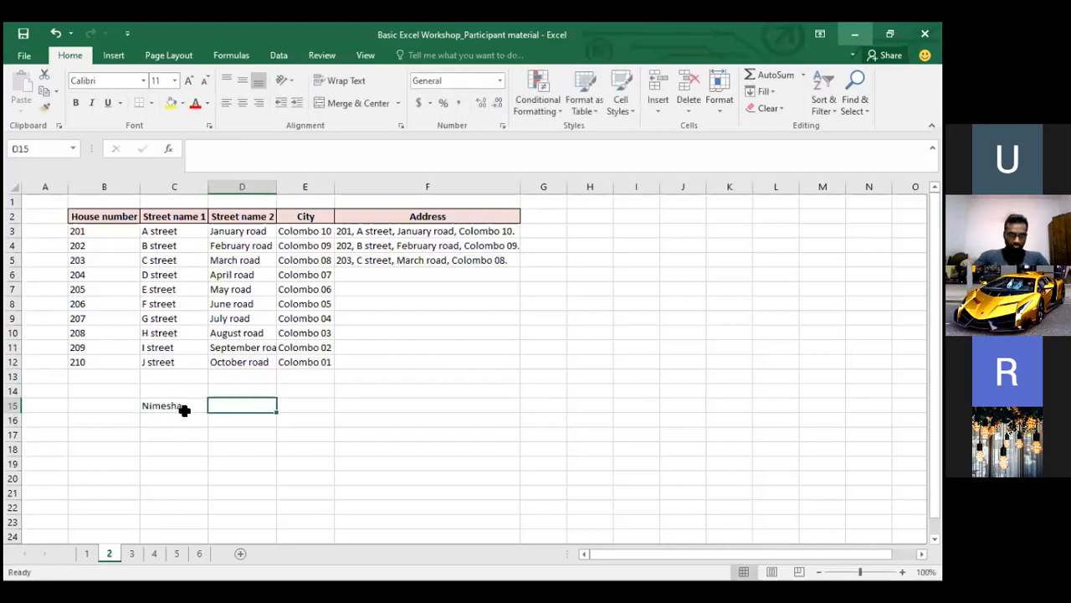
key("Return")
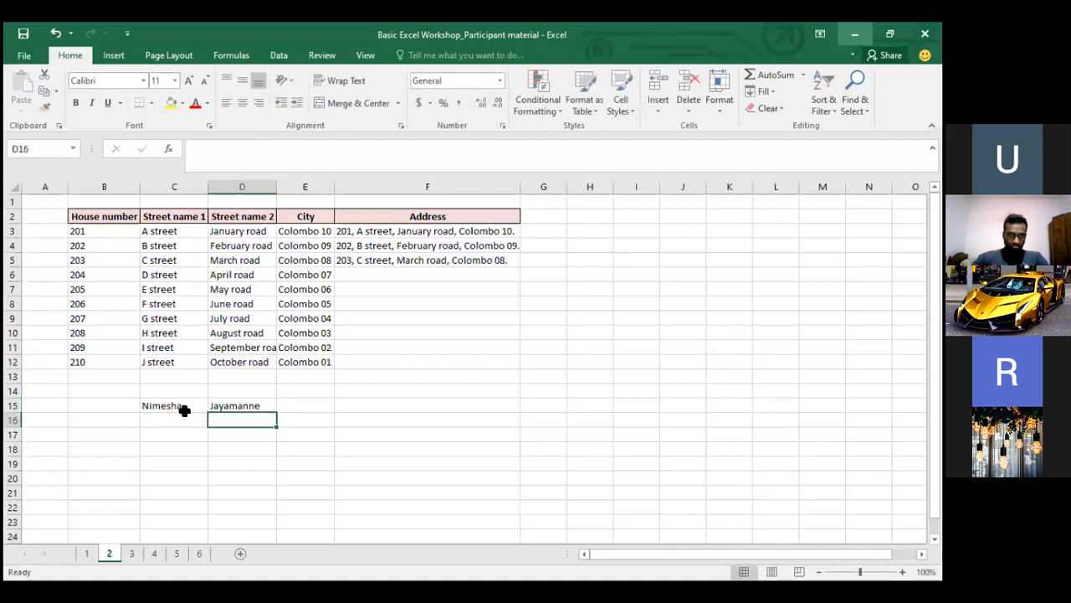
Enter the second and third people's first names in C16:C17 and surnames in D16:D17
left_click(183, 416)
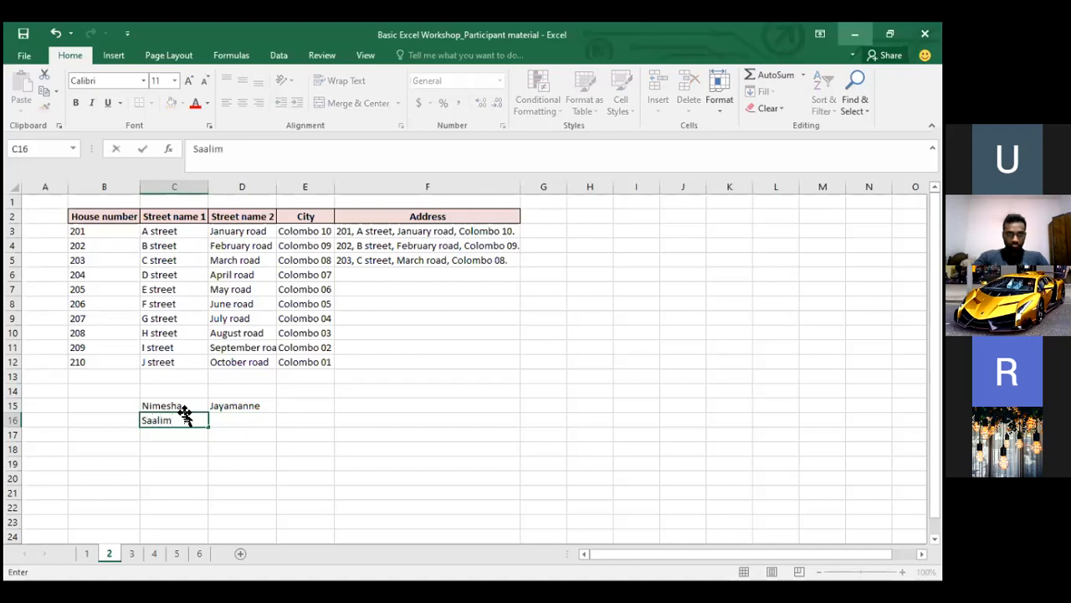
key("Tab")
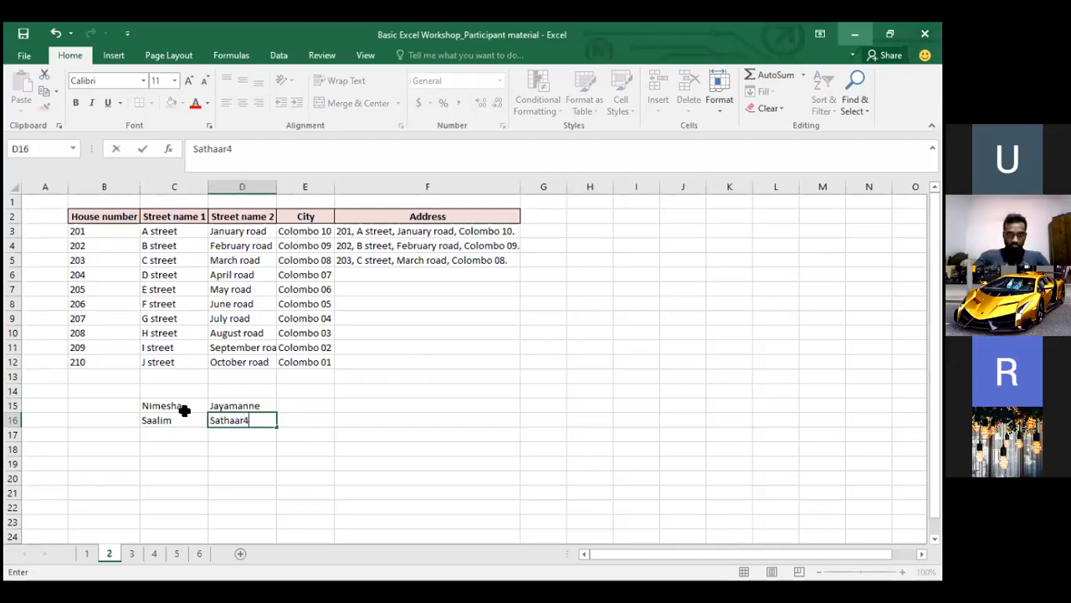
key("Return")
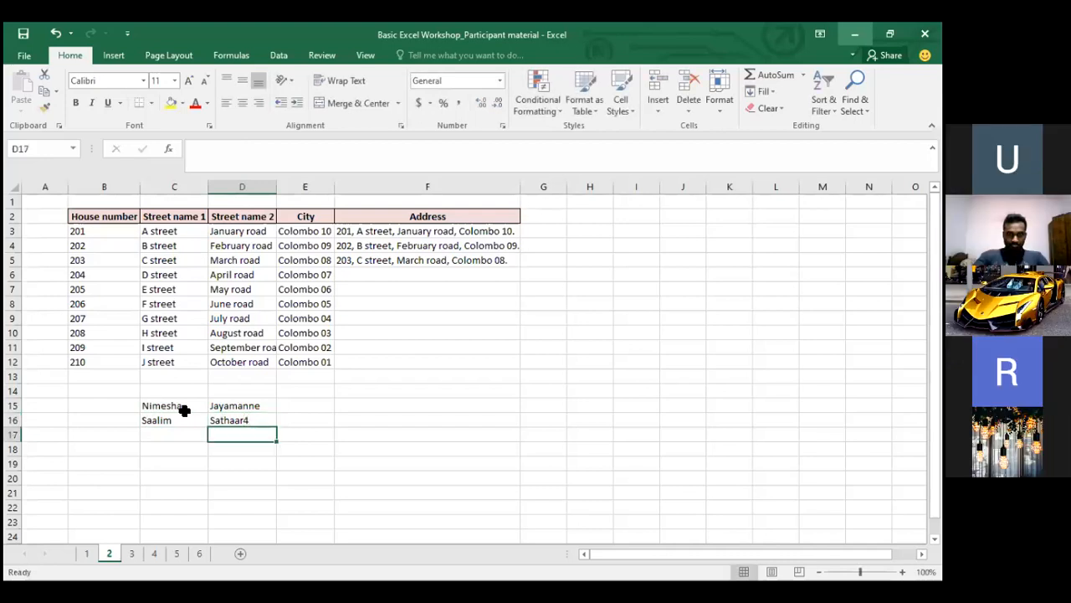
key("Up")
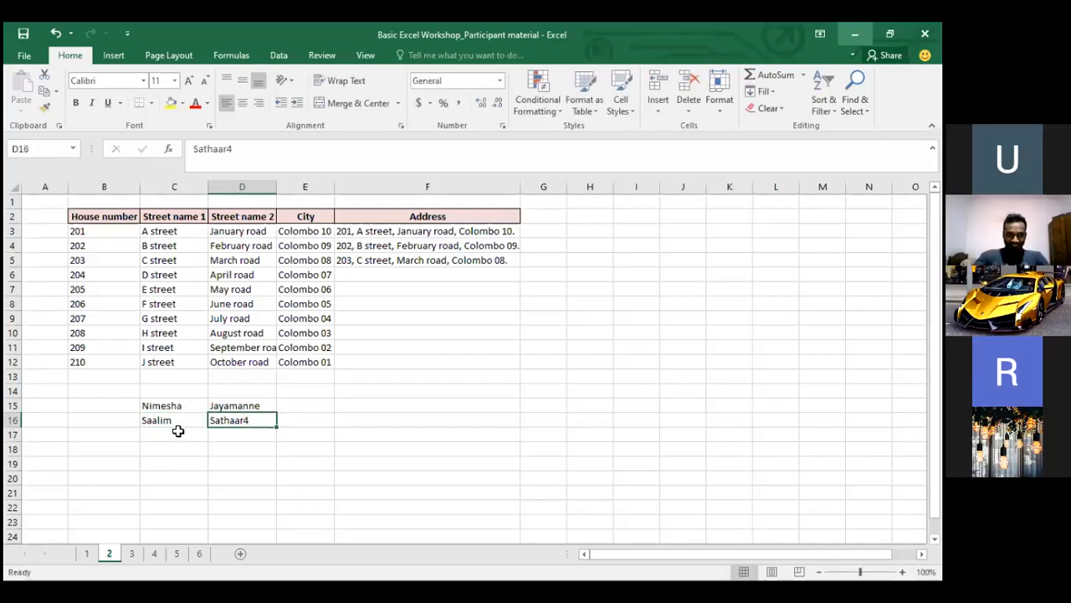
left_click(172, 431)
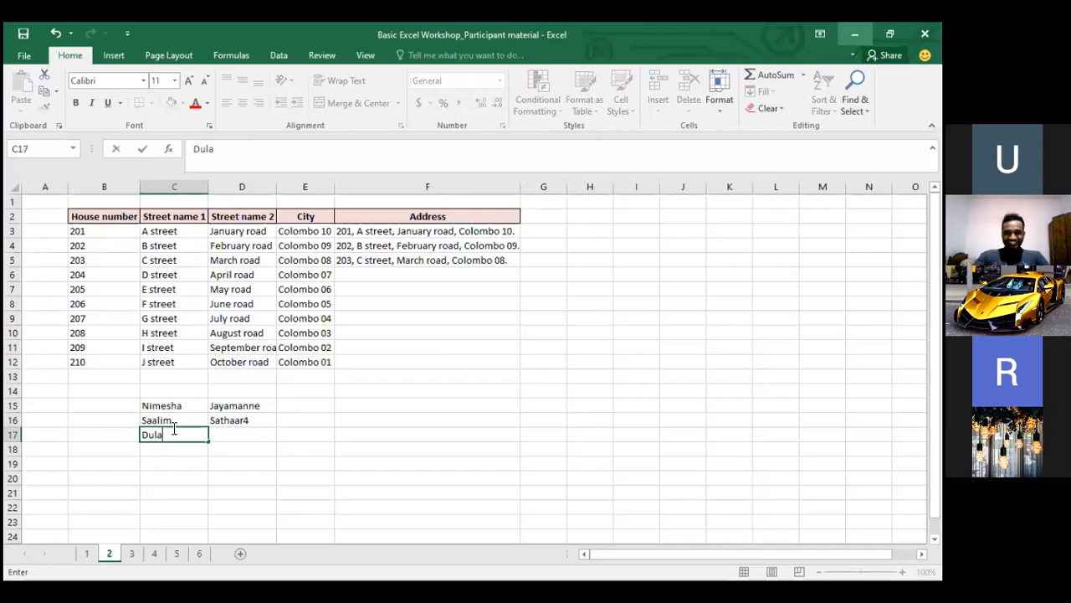
key("Tab")
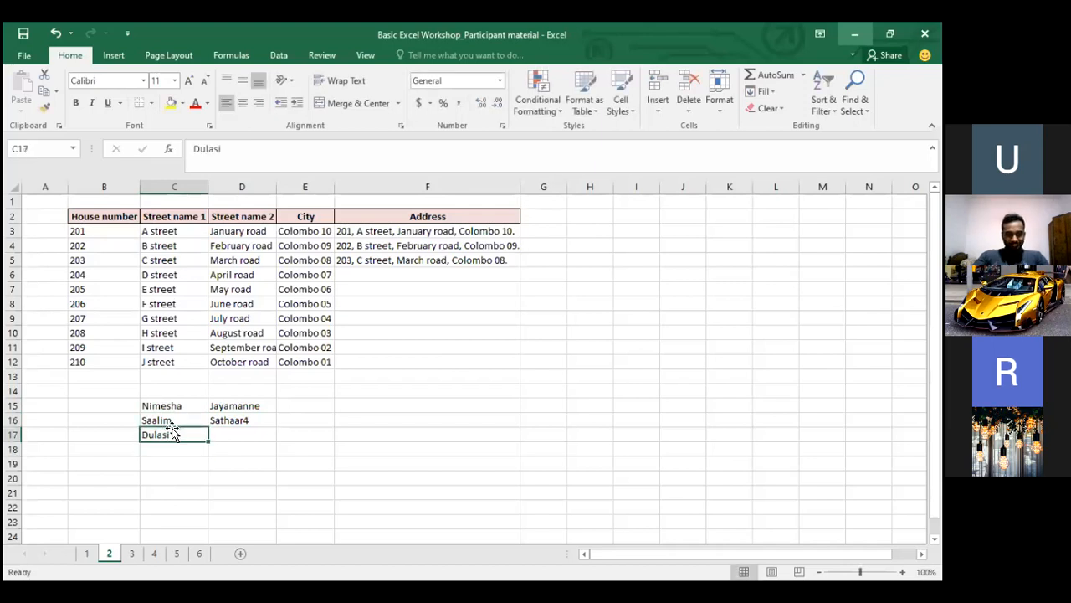
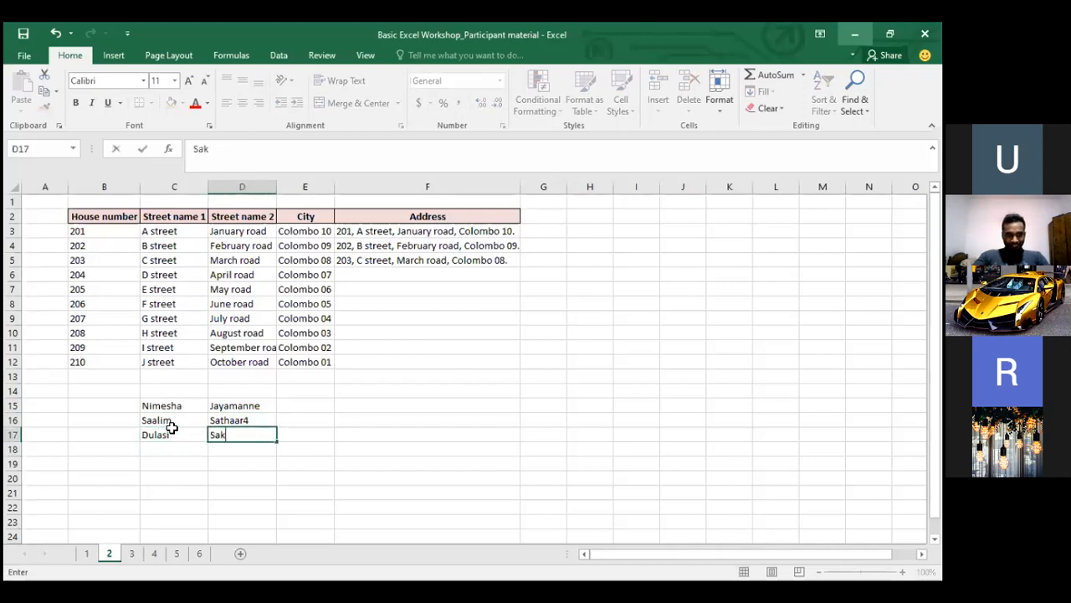
key("Return")
key("Up")
key("Up")
key("Right")
key("Right")
key("Up")
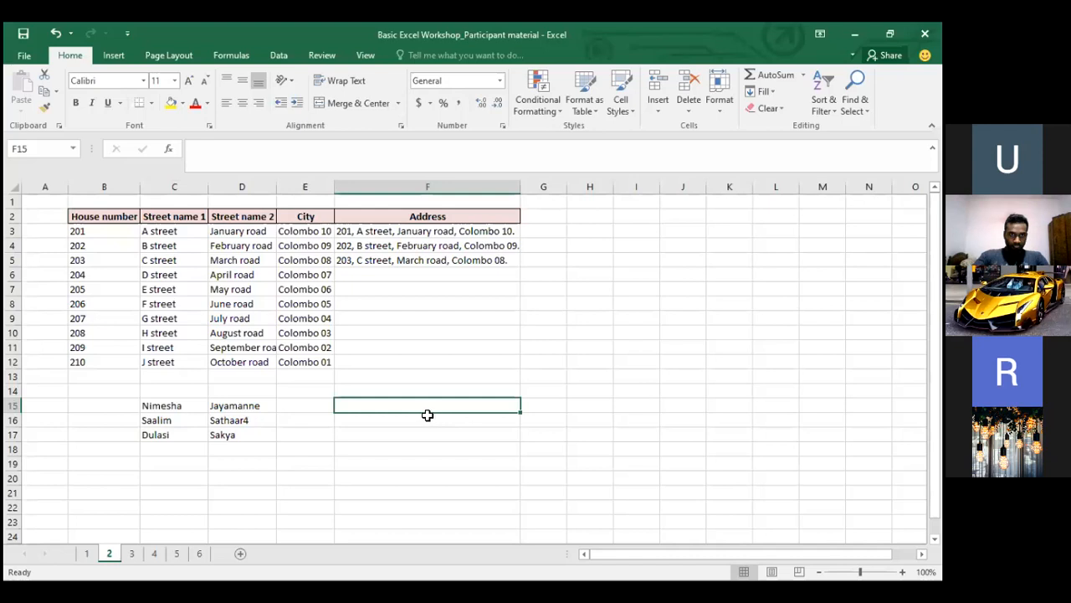
Enter =CONCATENATE(C15,D15) in F15 to join the first name and surname
left_click(306, 90)
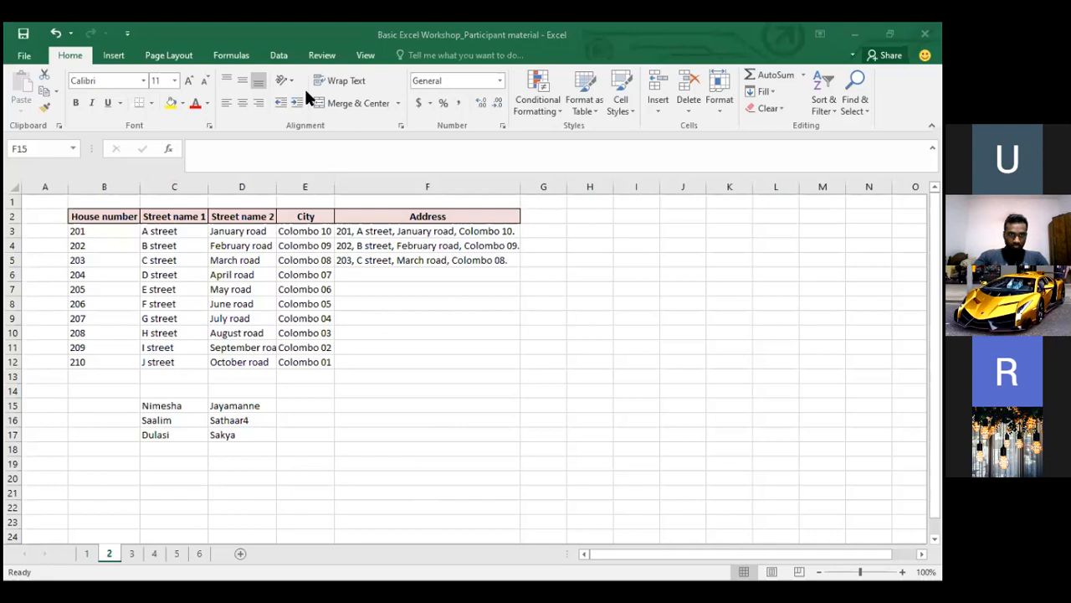
left_click(341, 401)
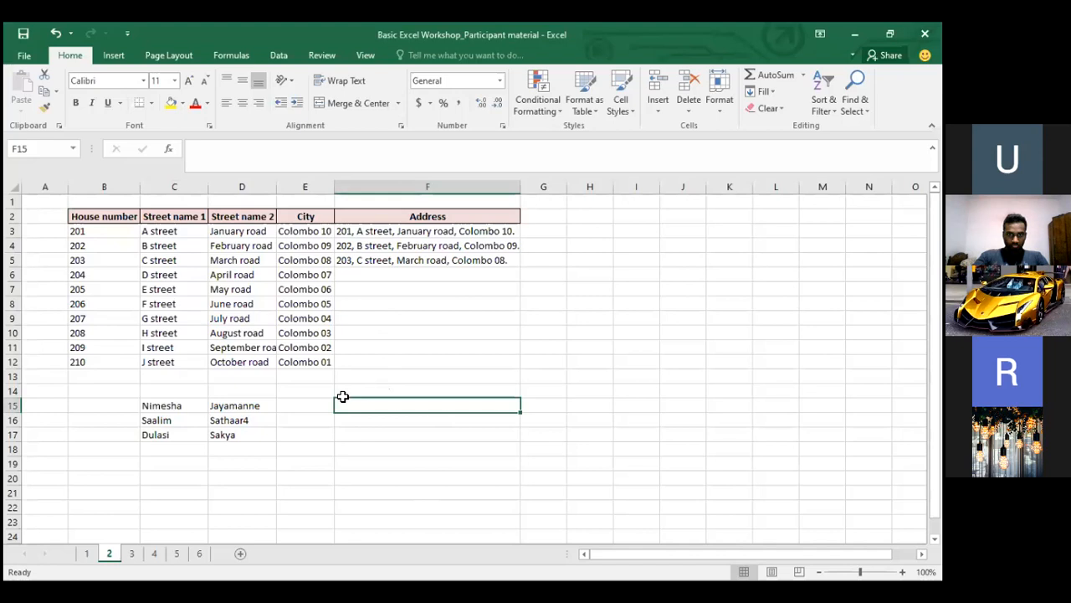
type("=")
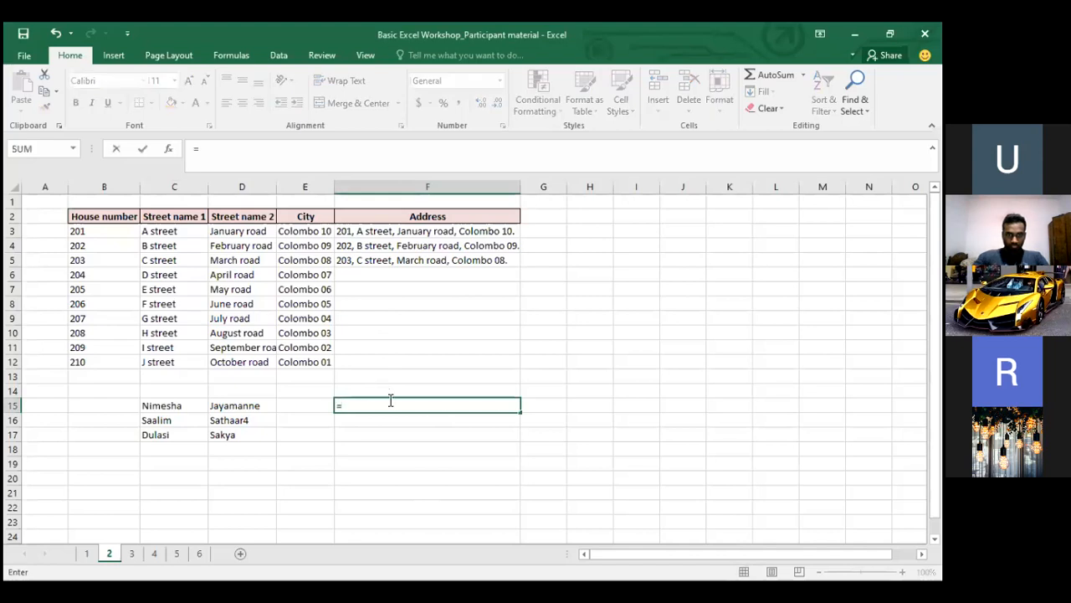
type("con")
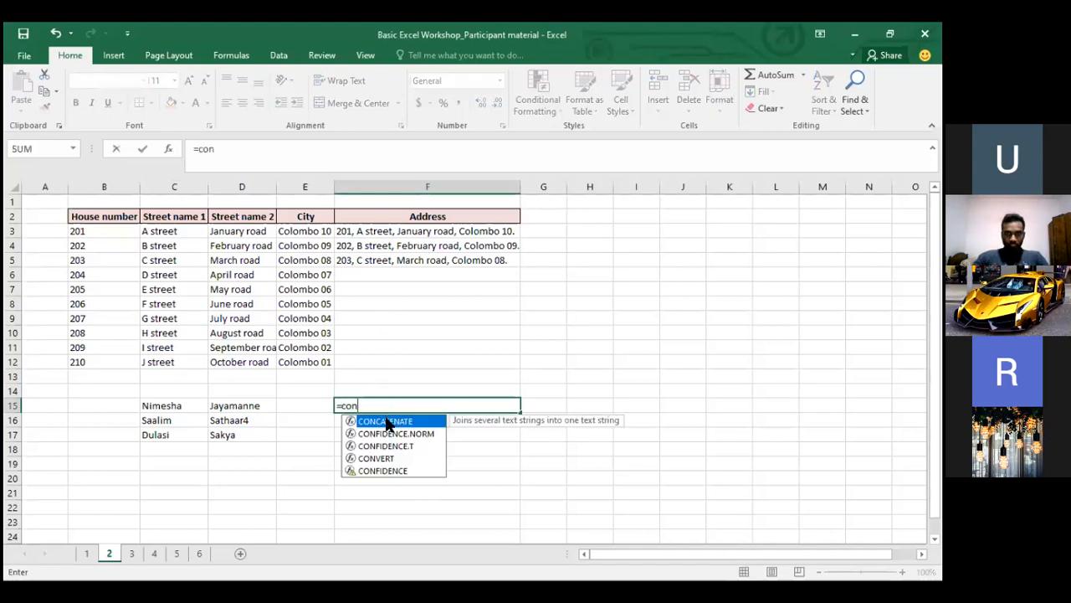
key("Tab")
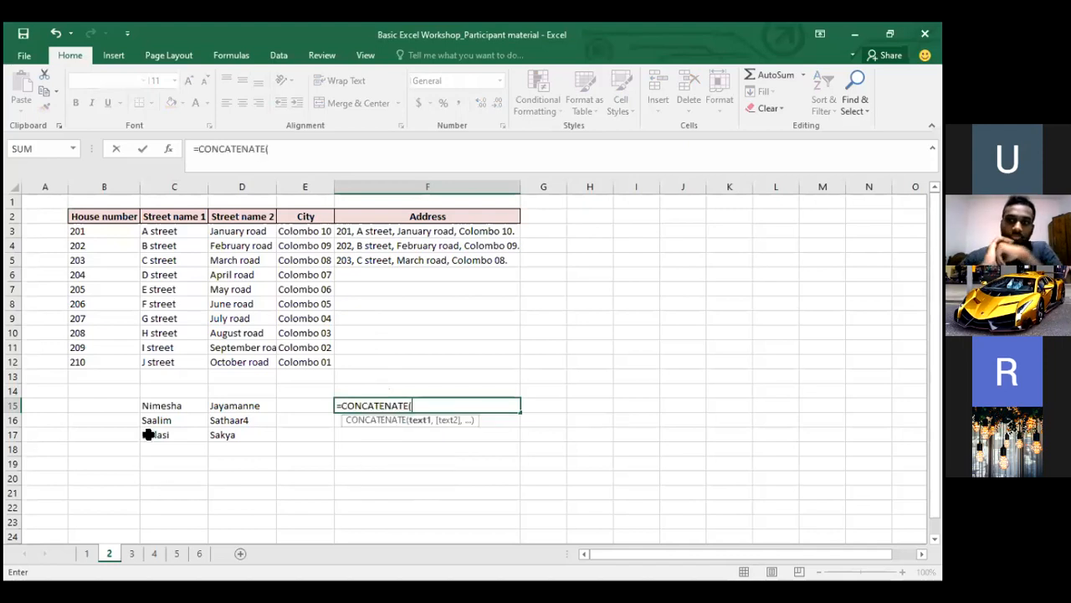
left_click(177, 405)
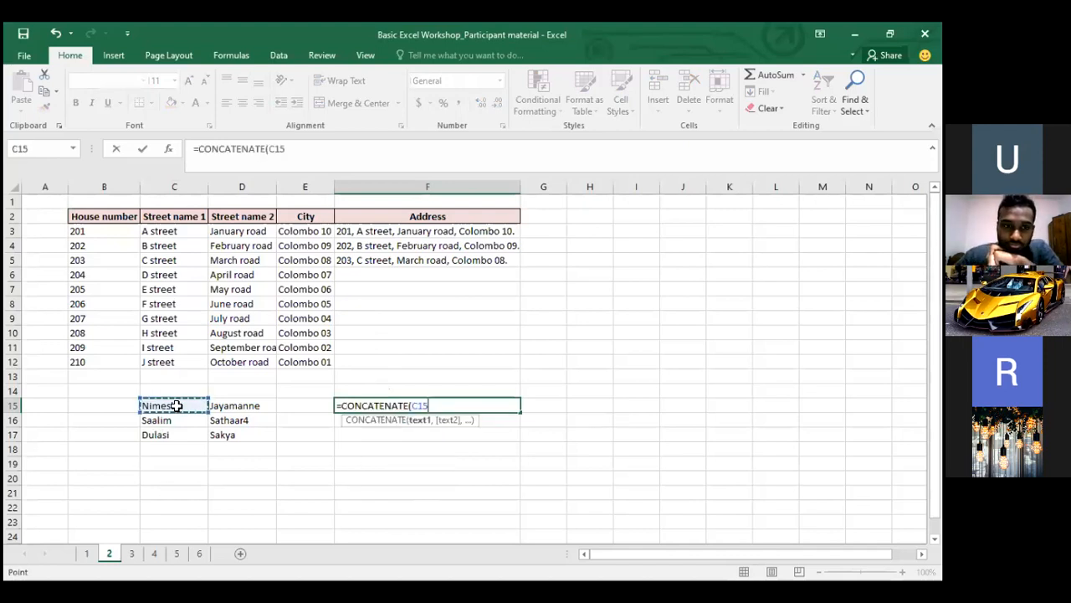
type(",")
left_click(239, 405)
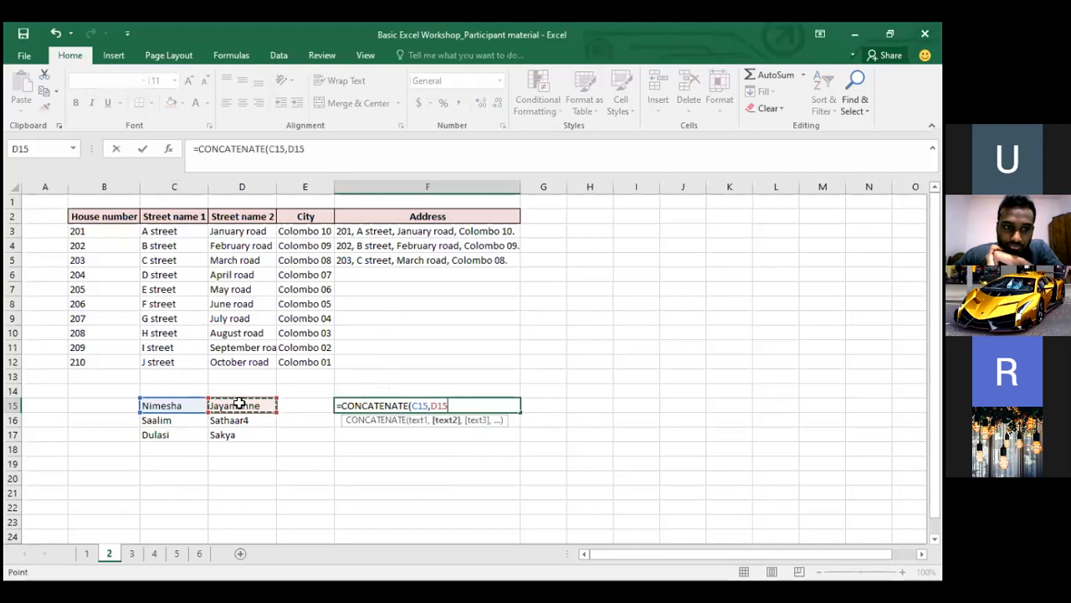
type(")")
key("Return")
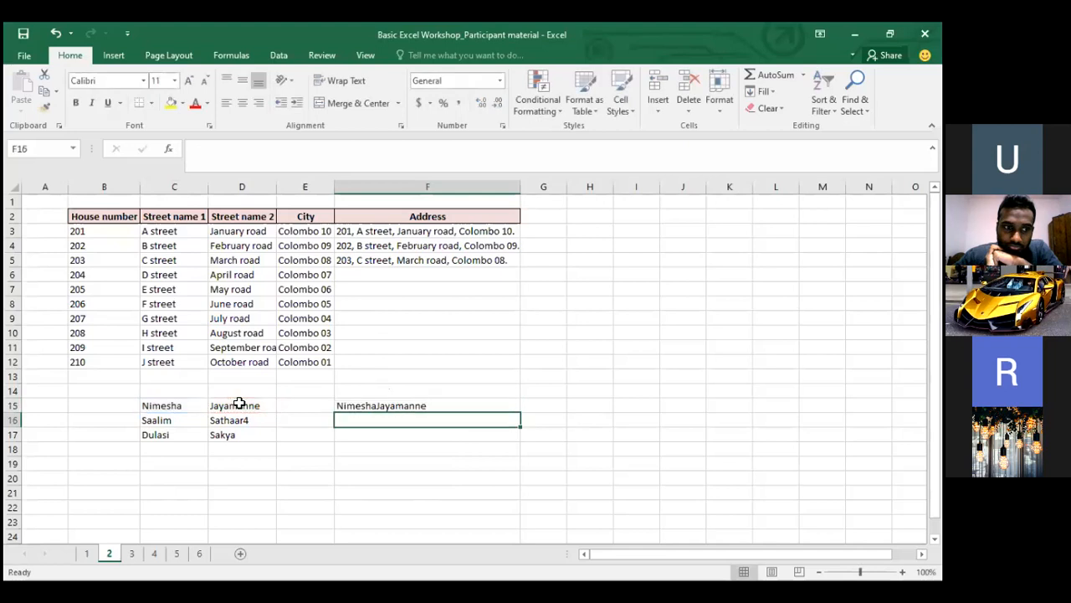
key("Up")
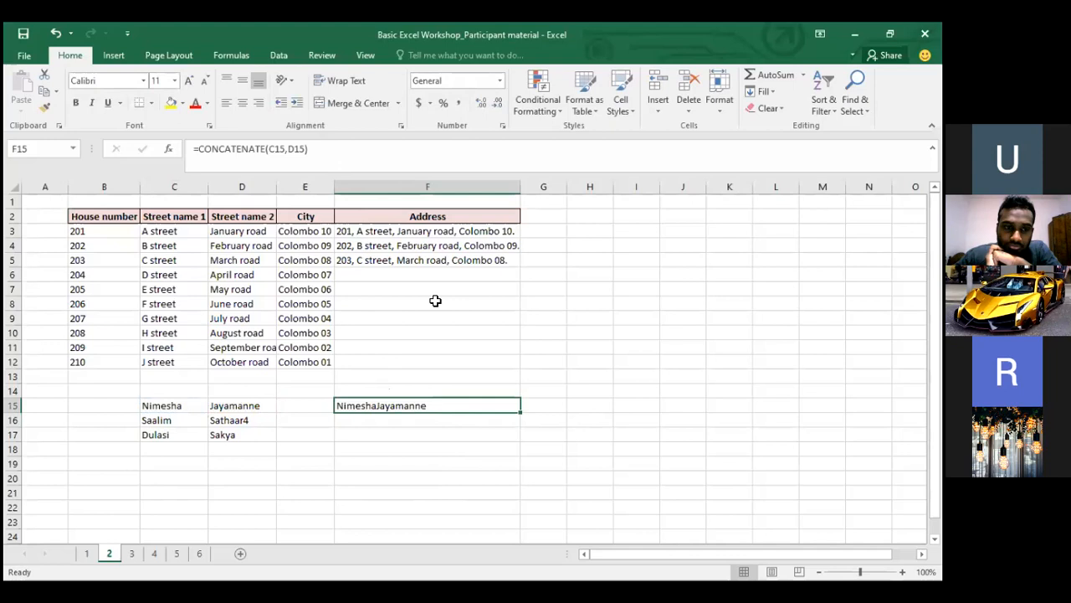
Edit F15's formula to =CONCATENATE(C15," ",D15 to insert a space between the names
left_click(311, 148)
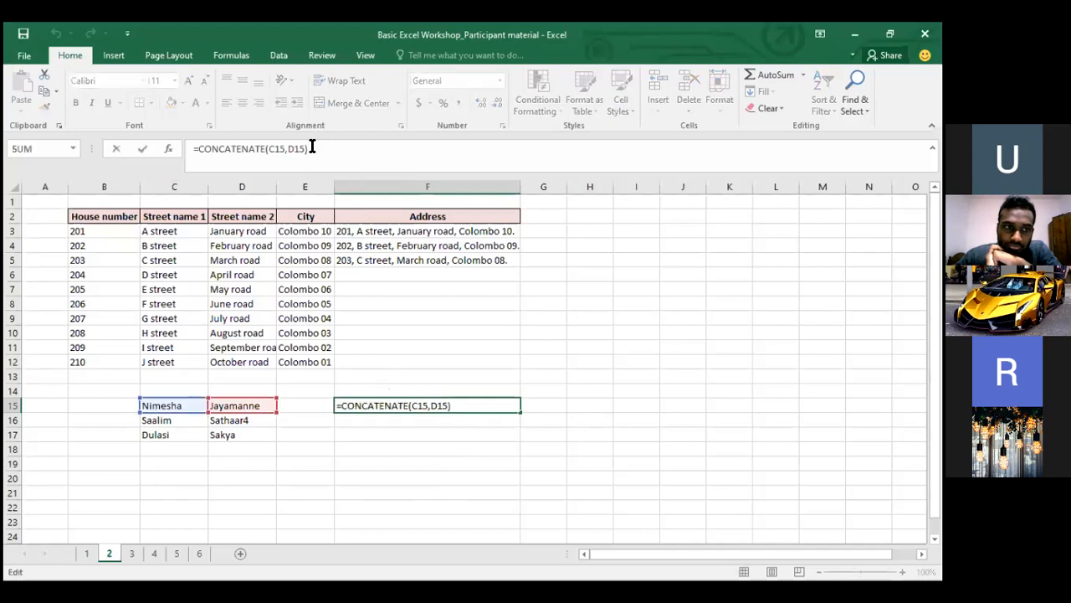
key("BackSpace")
key("BackSpace")
key("BackSpace")
key("BackSpace")
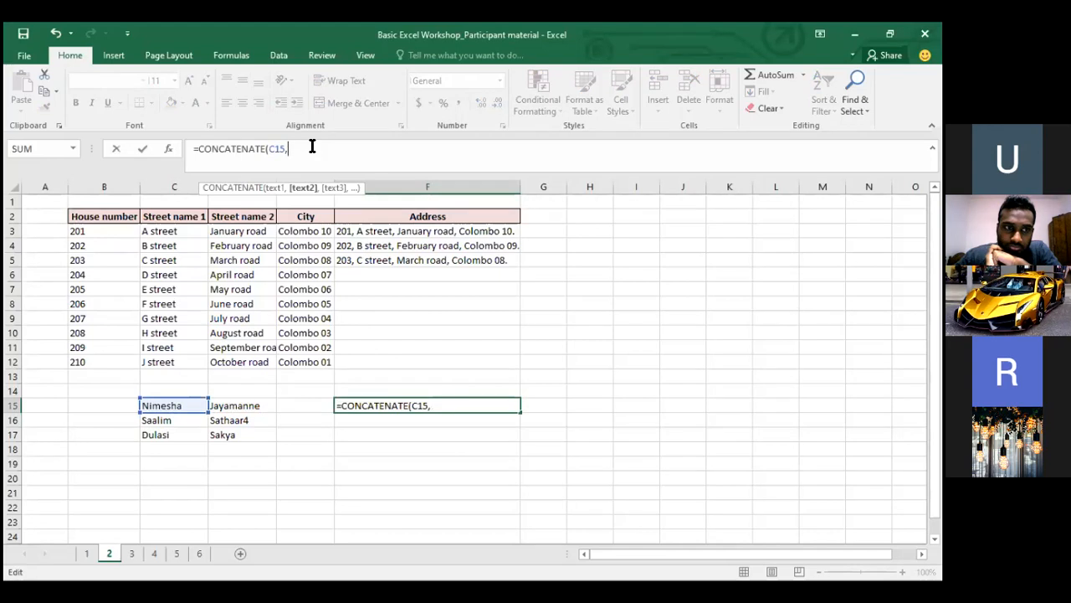
type("\" \",")
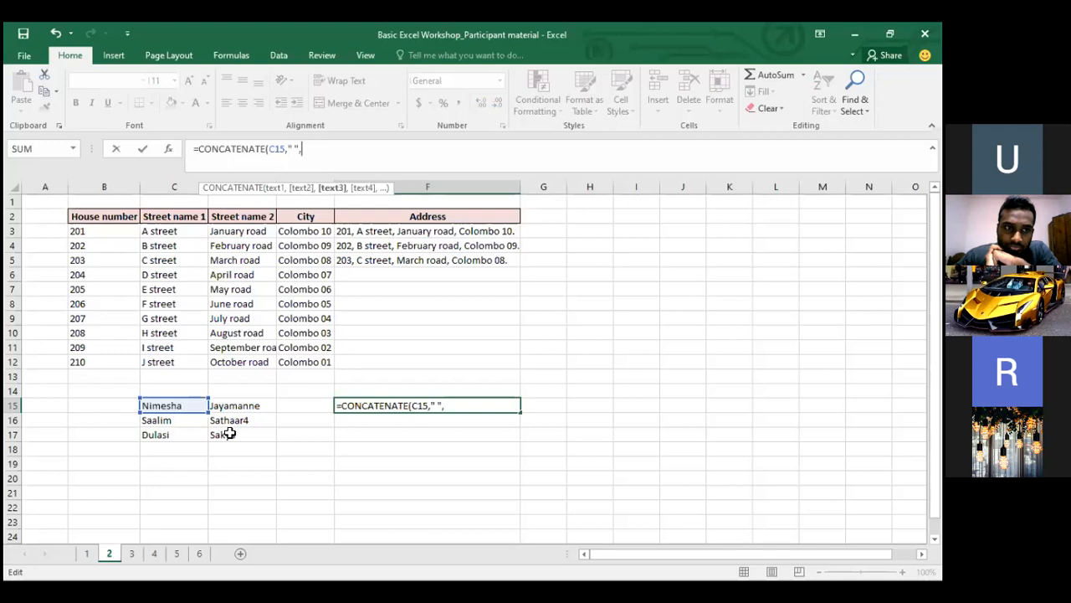
left_click(240, 403)
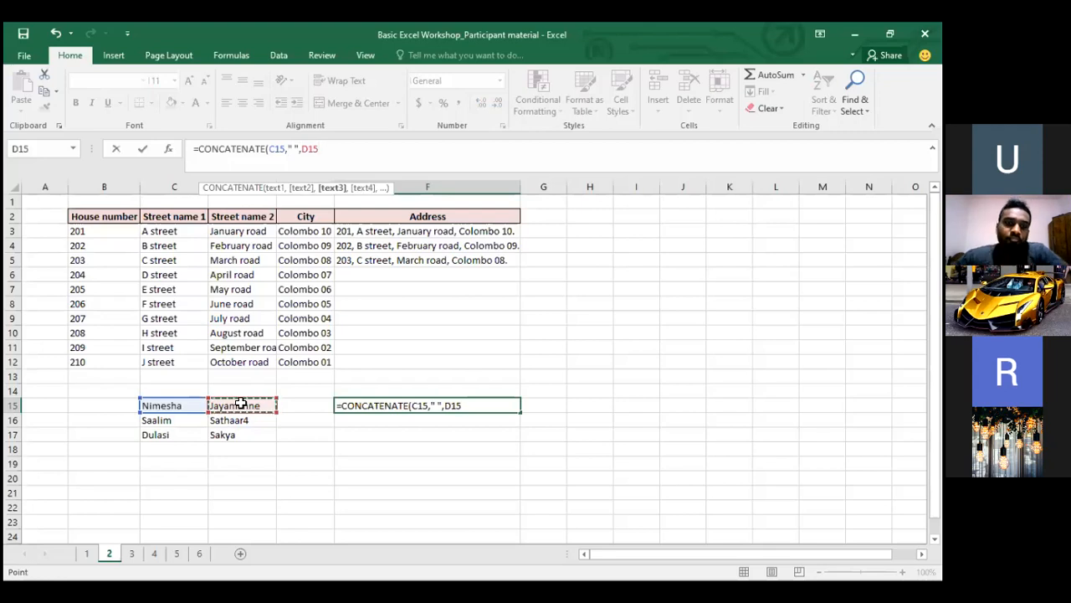
Commit F15's spaced-name formula and copy it into F16:F17 for all three full names
key("Return")
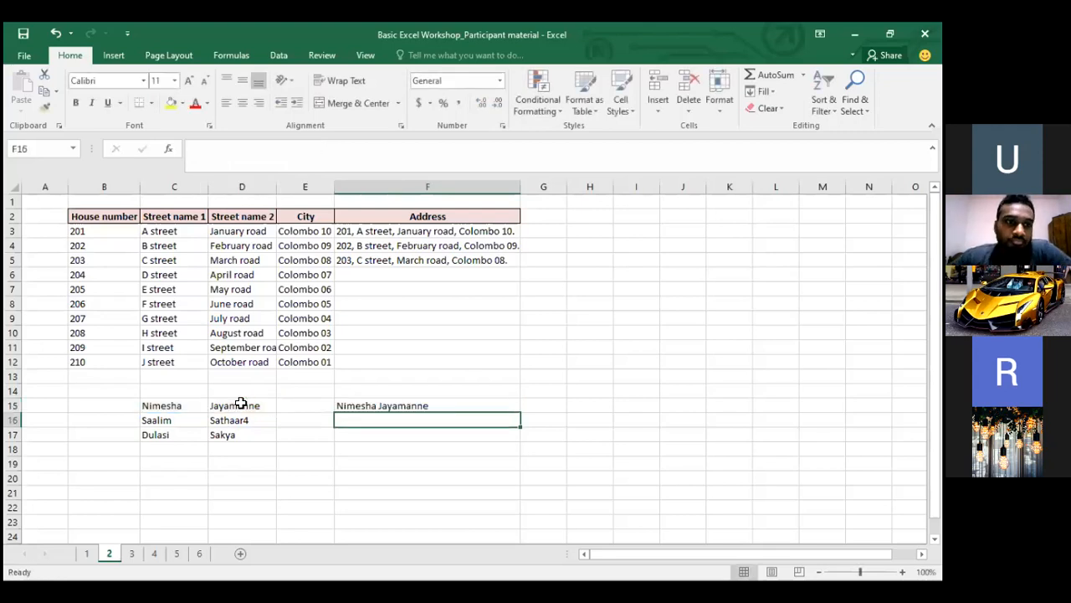
key("Up")
key("ctrl+c")
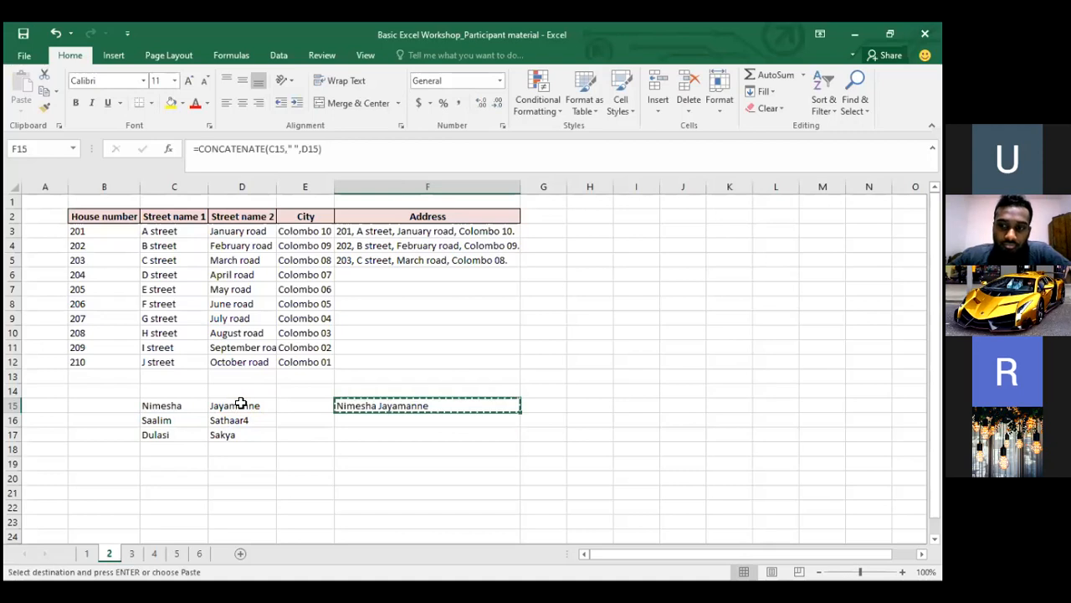
key("Down")
key("shift+Down")
key("ctrl+v")
key("shift+Up")
key("Down")
key("Down")
key("Up")
key("Up")
key("Up")
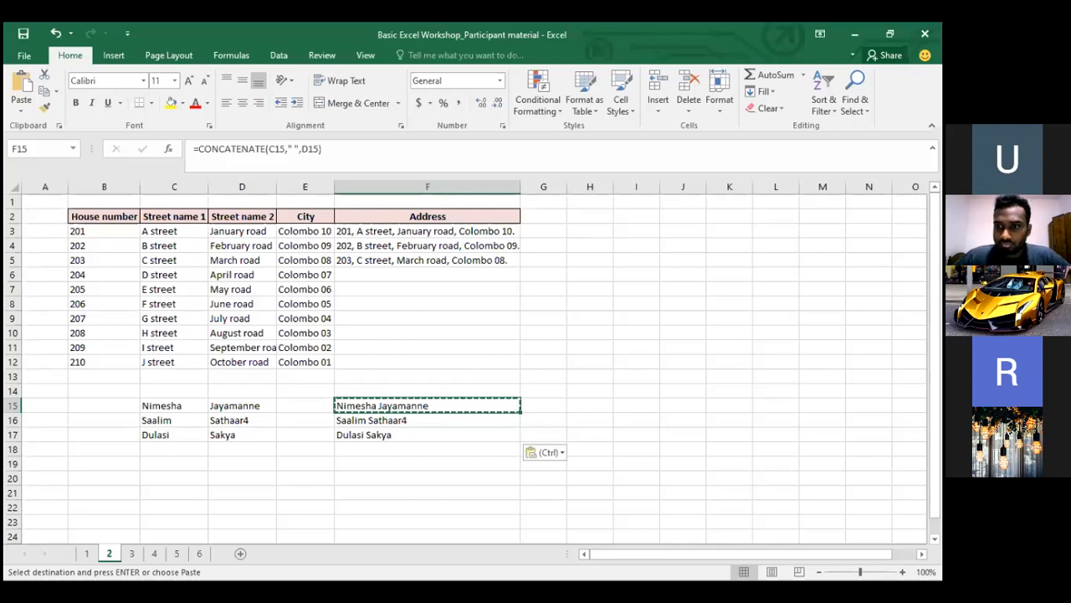
Clear the copy border around F15 and switch between open windows
key("alt+Tab")
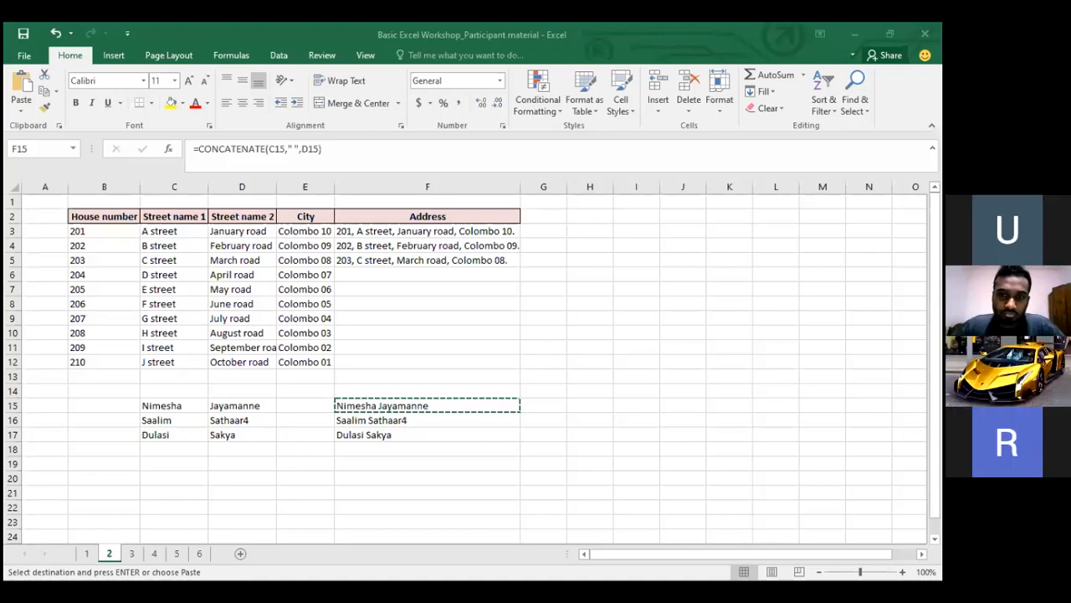
key("Escape")
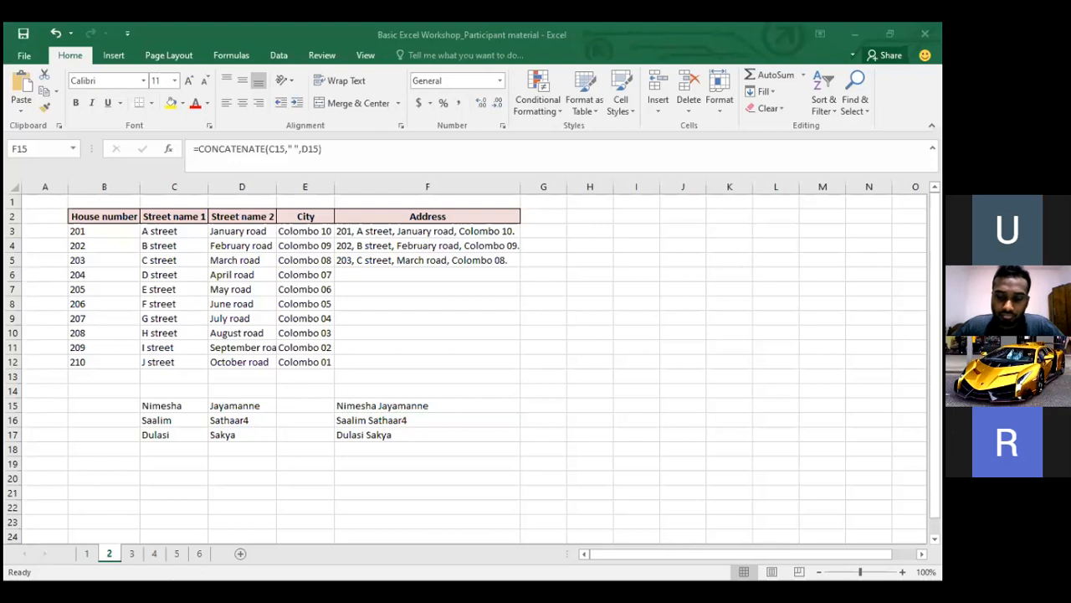
key("alt+Tab")
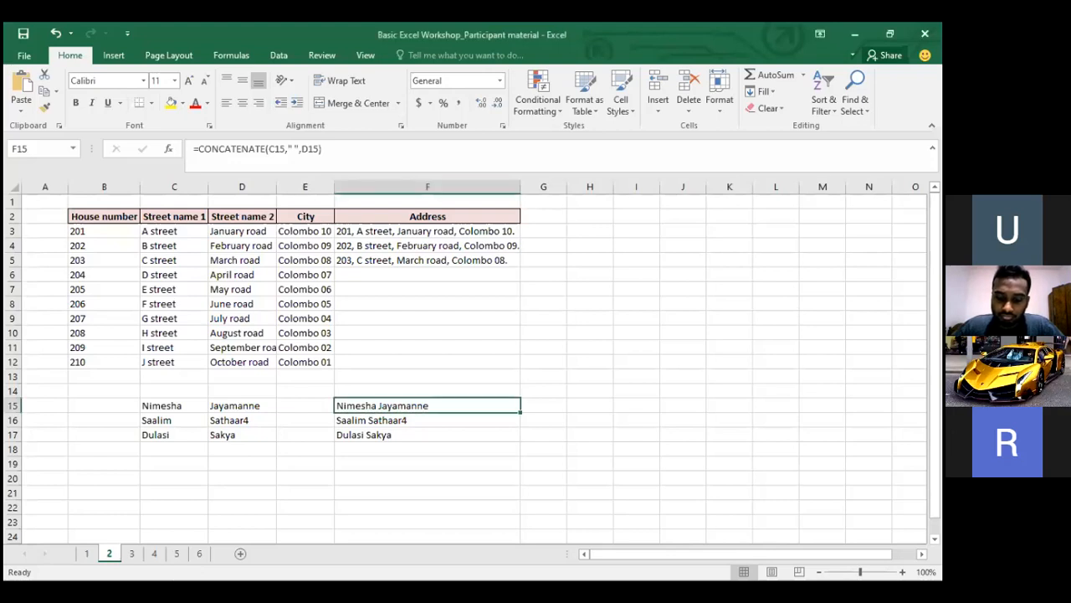
key("alt+Tab")
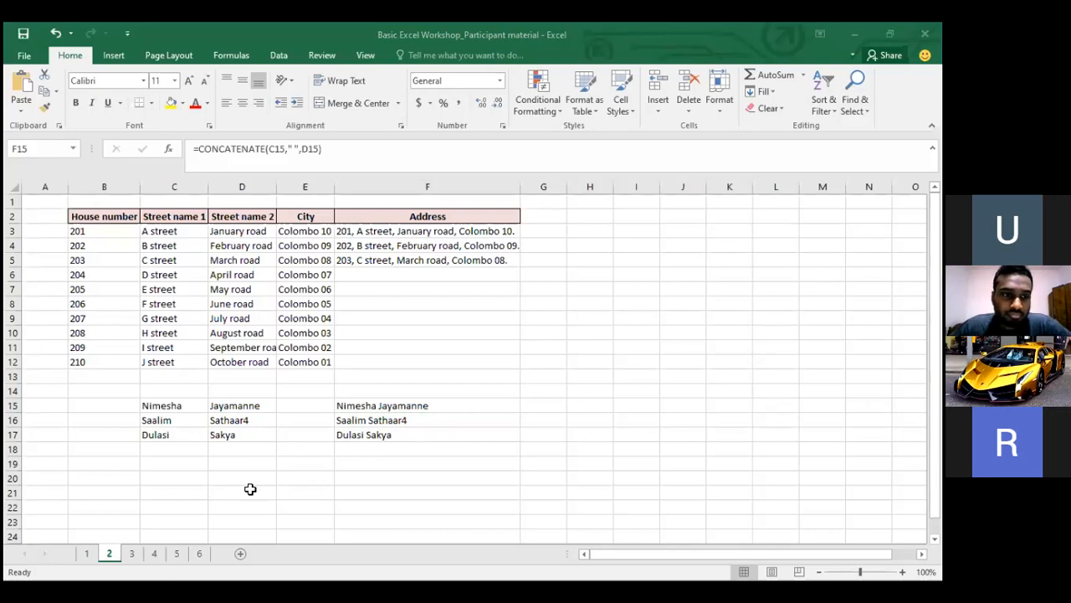
key("alt+Tab")
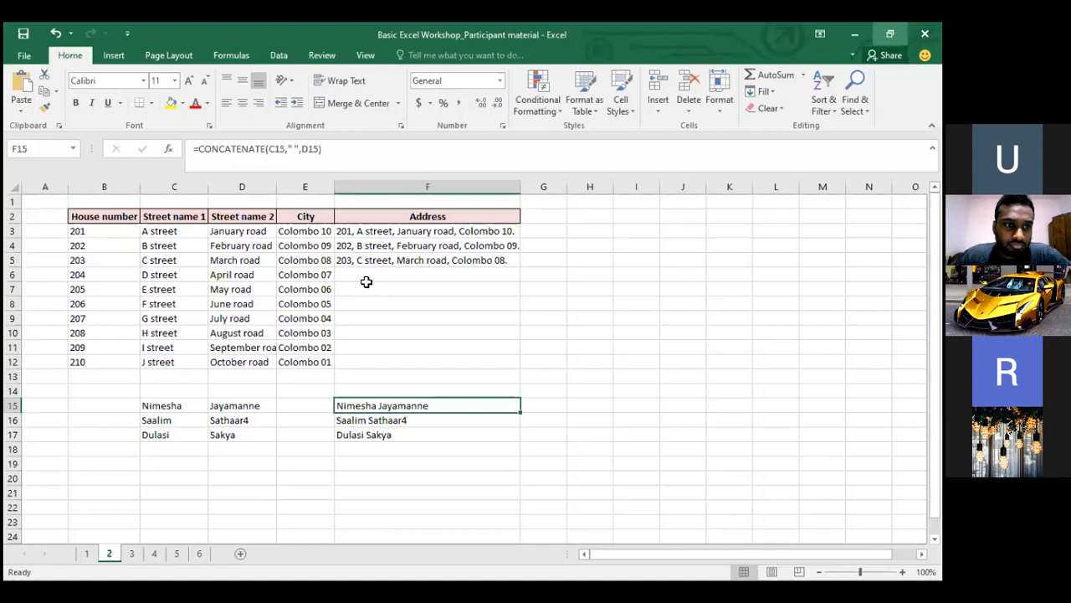
Paste the copied Concatenate address formula into I3 and delete the space before its bracket
left_click(381, 257)
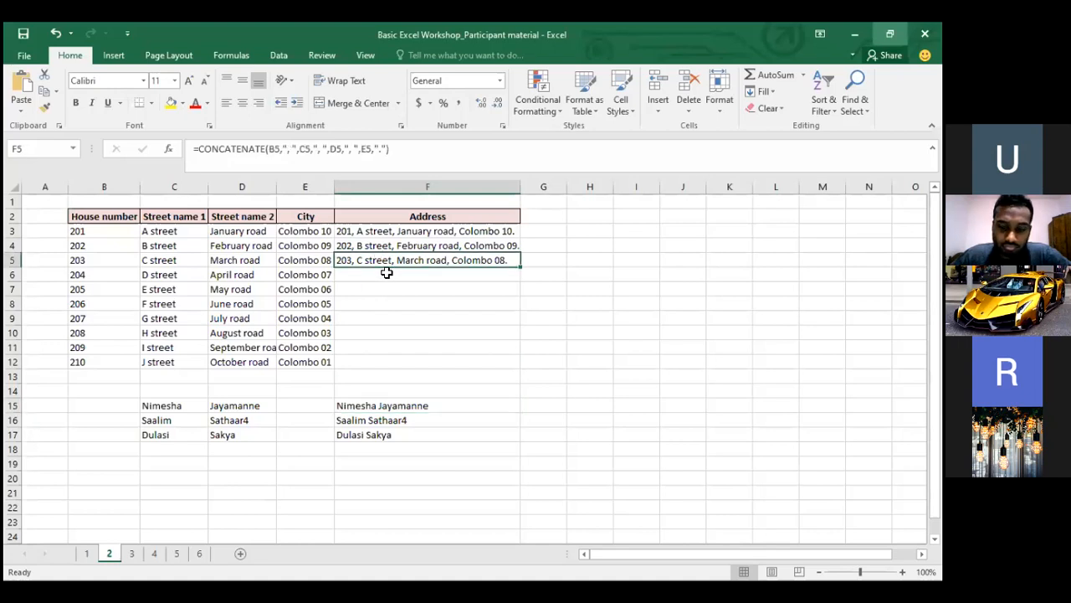
left_click(387, 273)
key("Down")
key("Down")
key("Right")
key("Right")
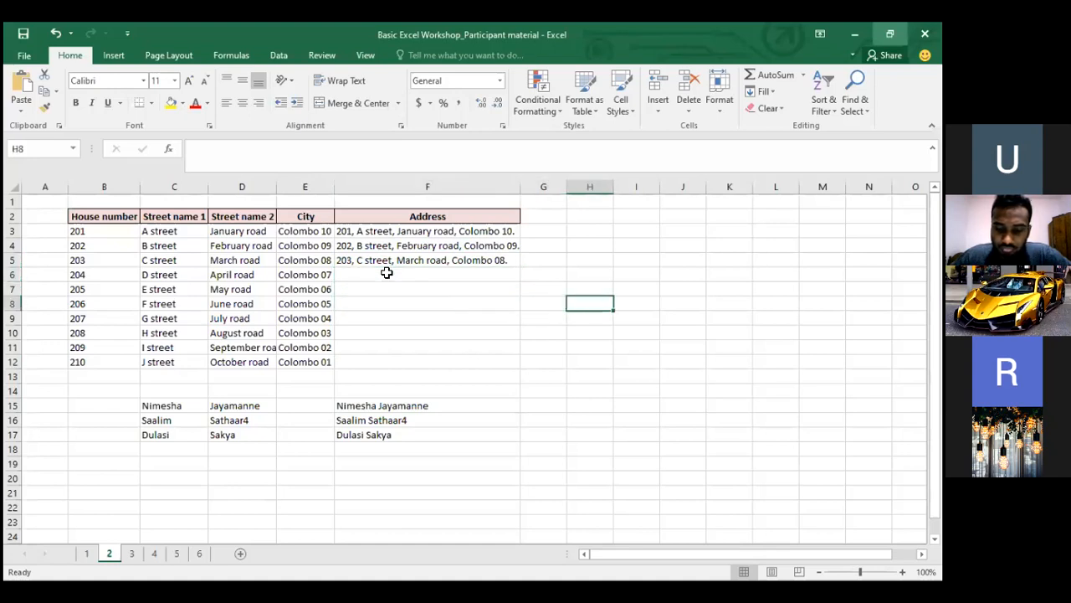
key("Right")
key("Up")
key("Up")
key("Up")
key("Up")
key("Up")
key("Up")
key("Down")
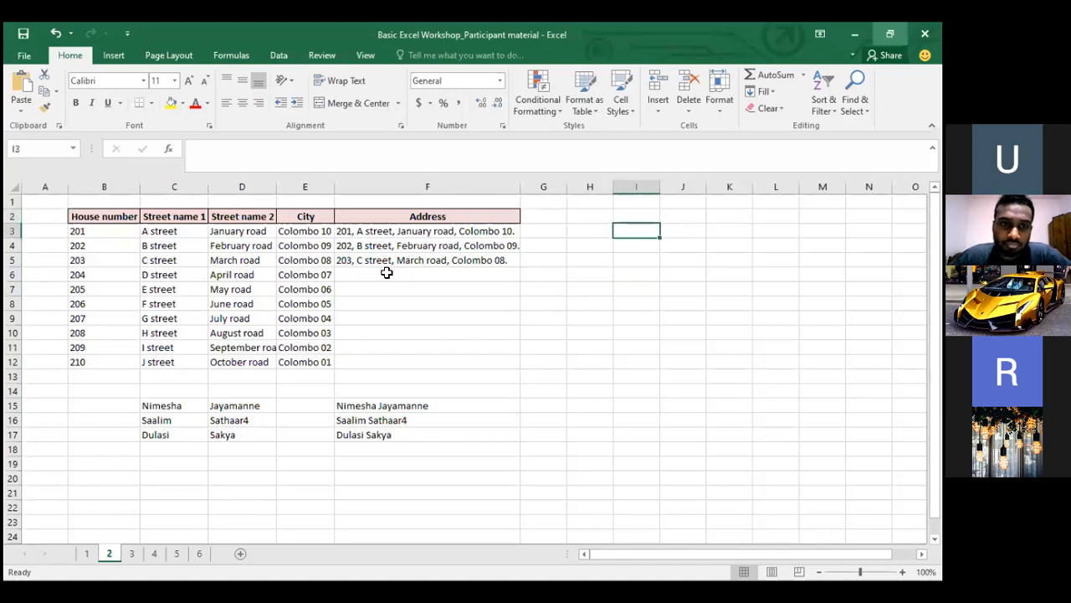
key("ctrl+v")
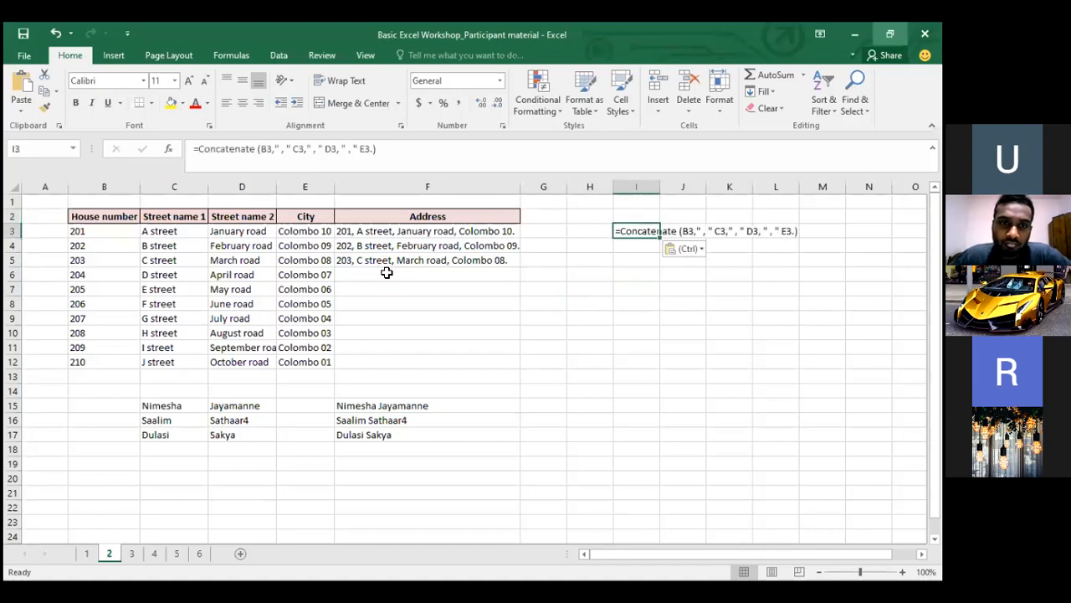
left_click(216, 149)
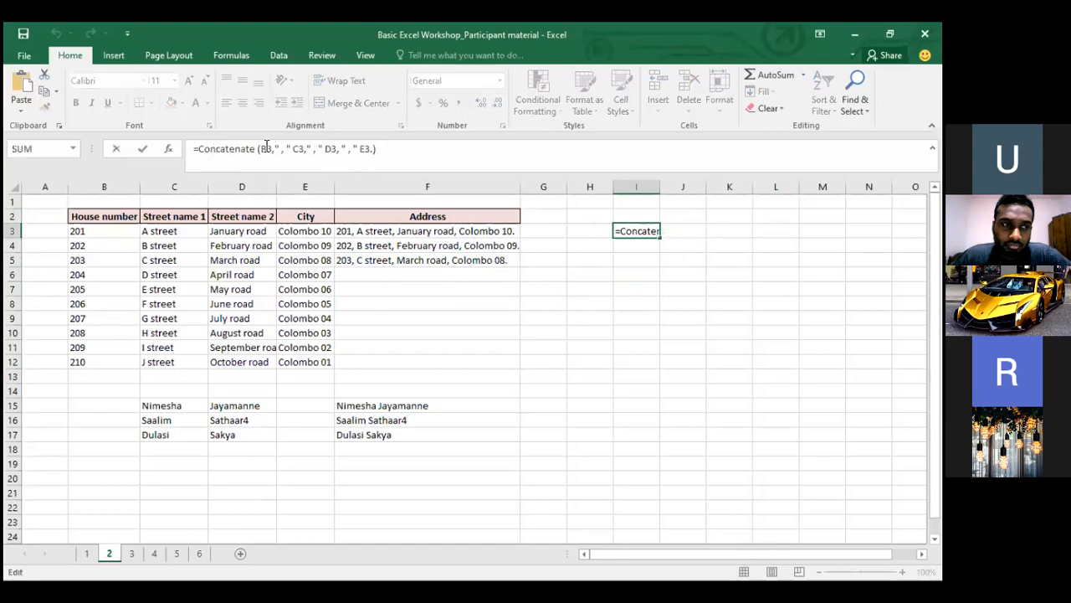
left_click(257, 149)
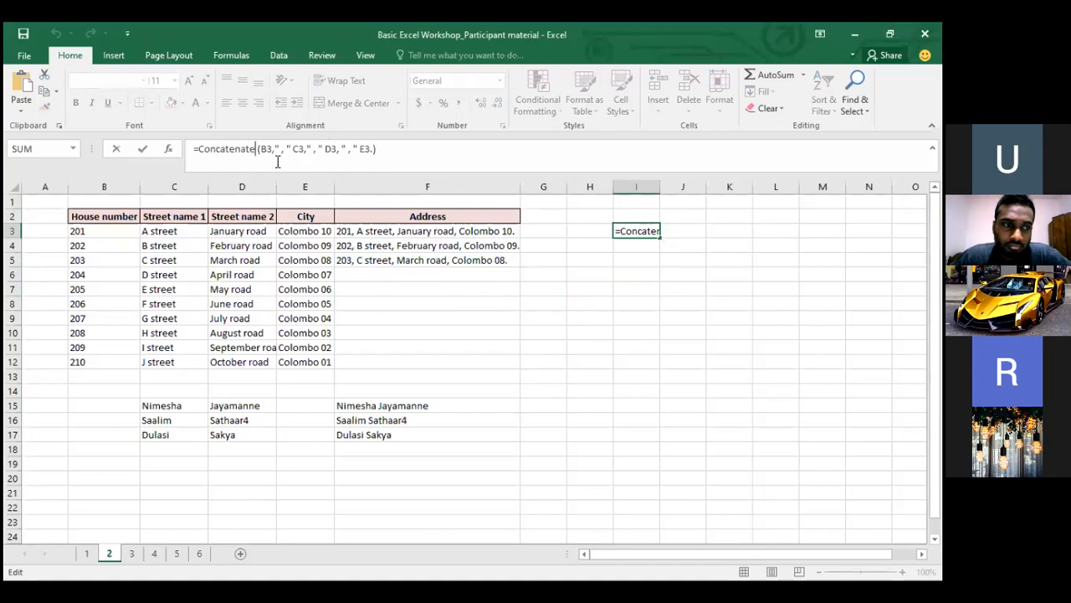
key("Delete")
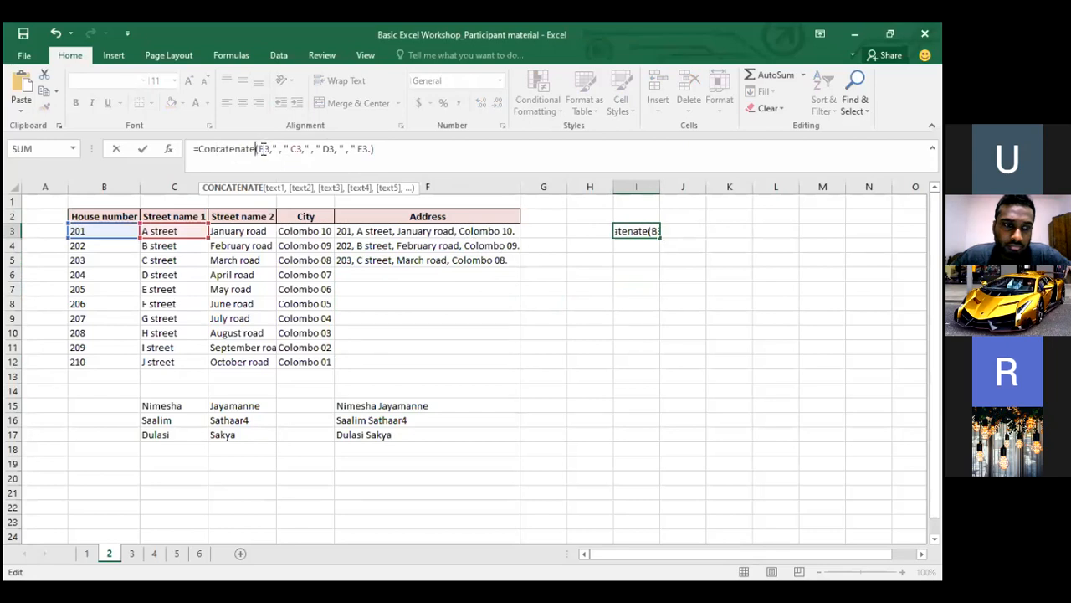
Fix the comma separators and remove the extra space around D3 in I3's formula
left_click(325, 149)
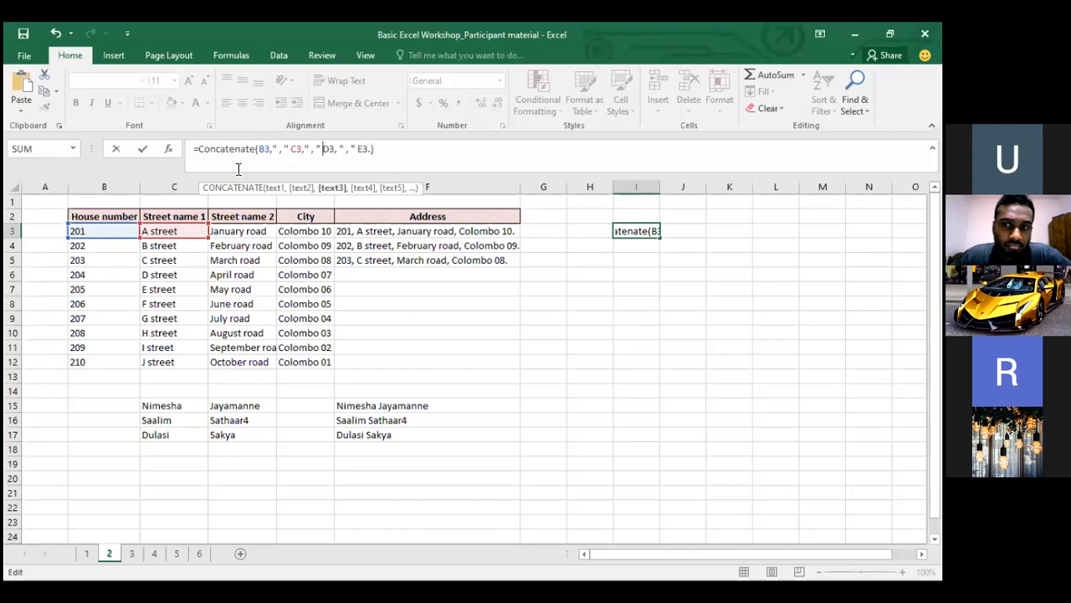
left_click(321, 148)
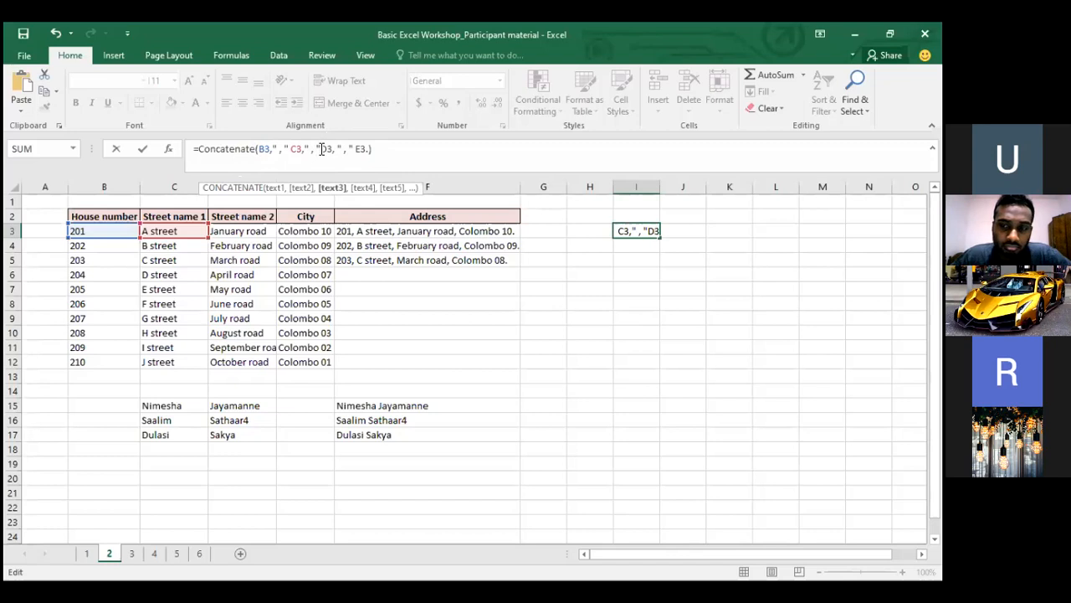
type(",")
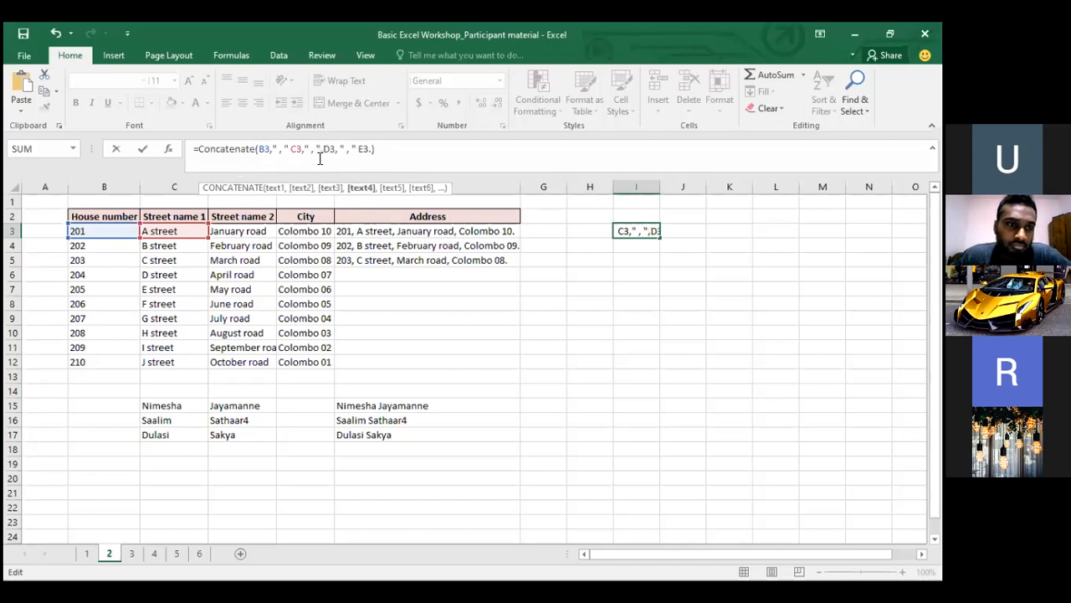
key("BackSpace")
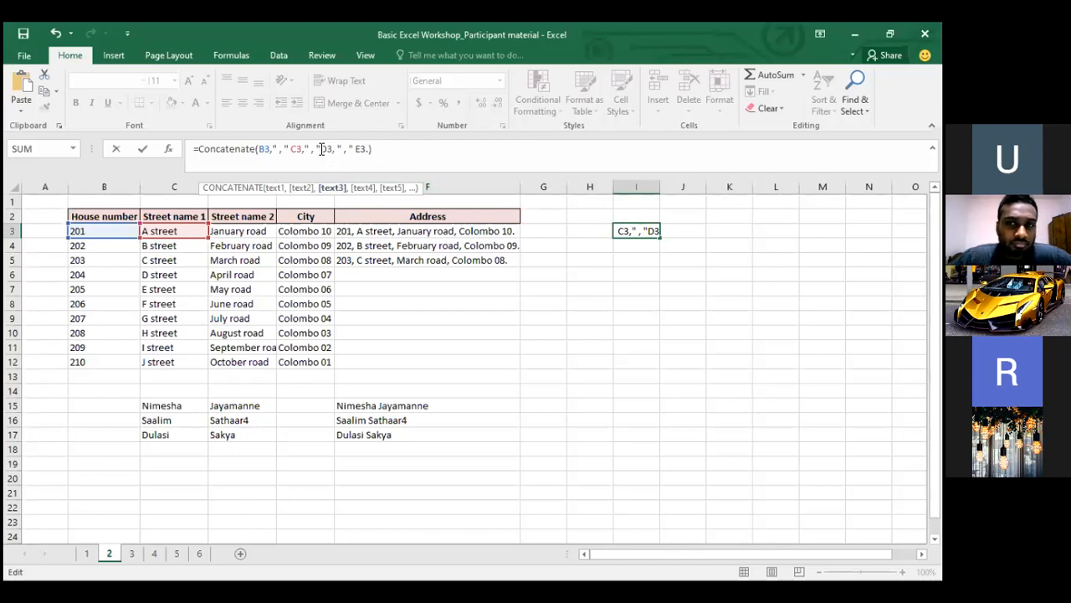
type(",")
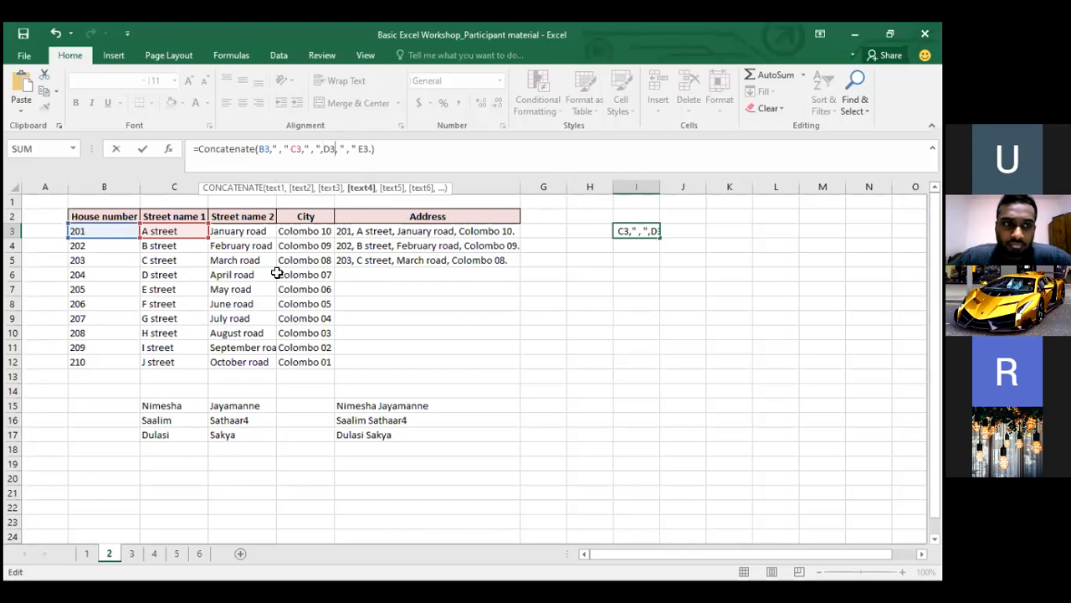
left_click(312, 149)
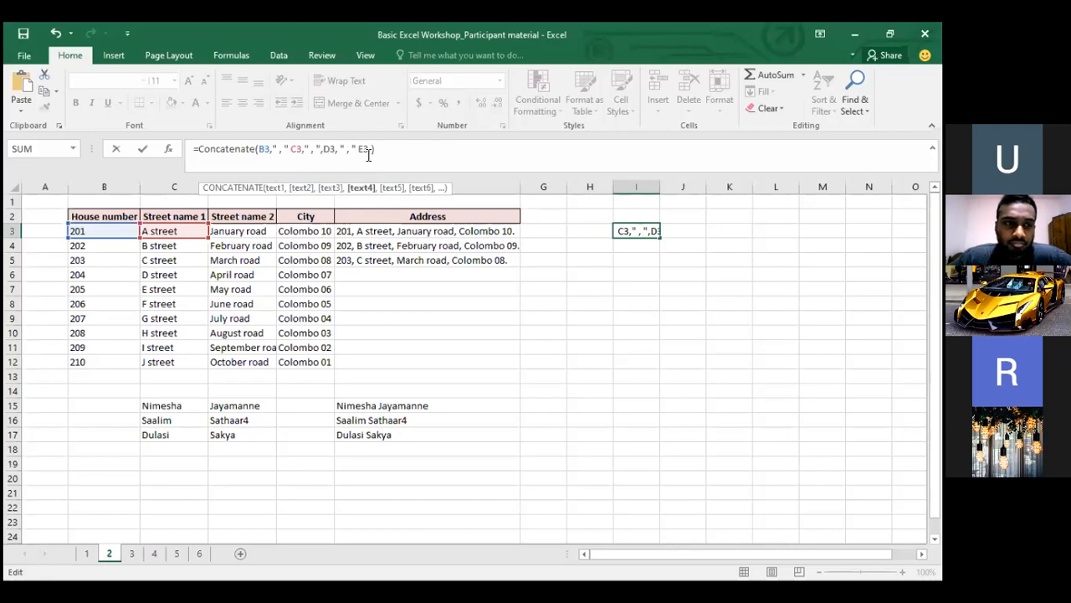
type(",")
left_click(339, 149)
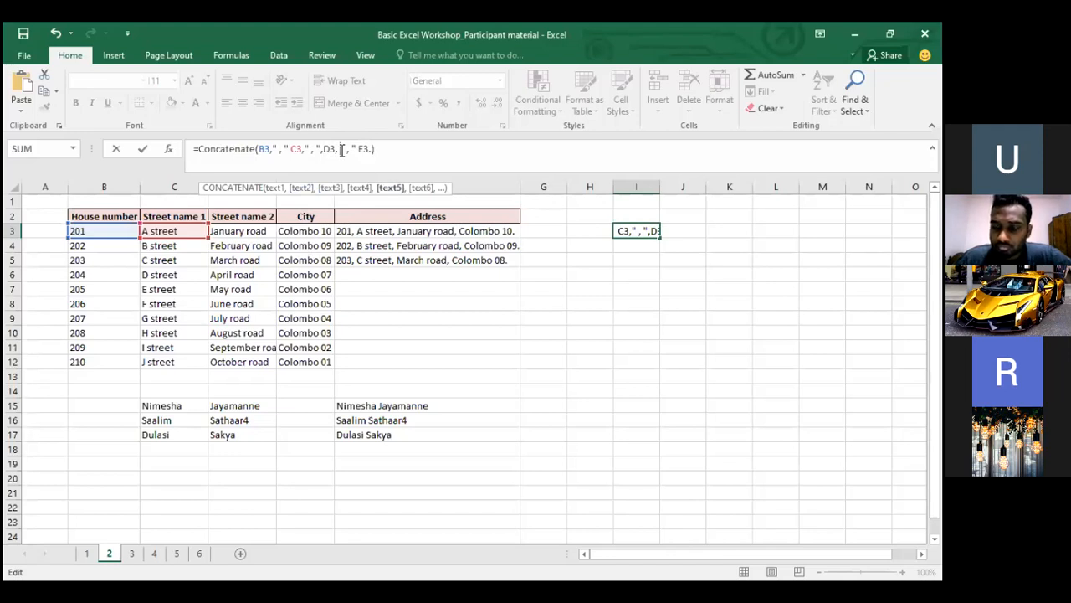
key("BackSpace")
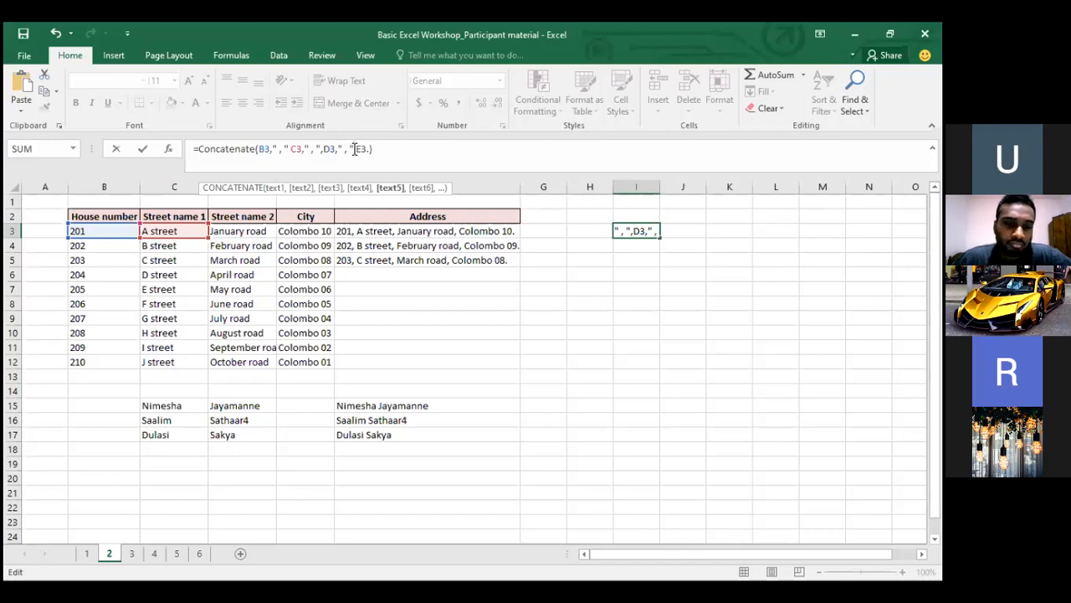
Add a comma before E3, append a "." after E3, close the bracket and commit
left_click(355, 148)
type(",")
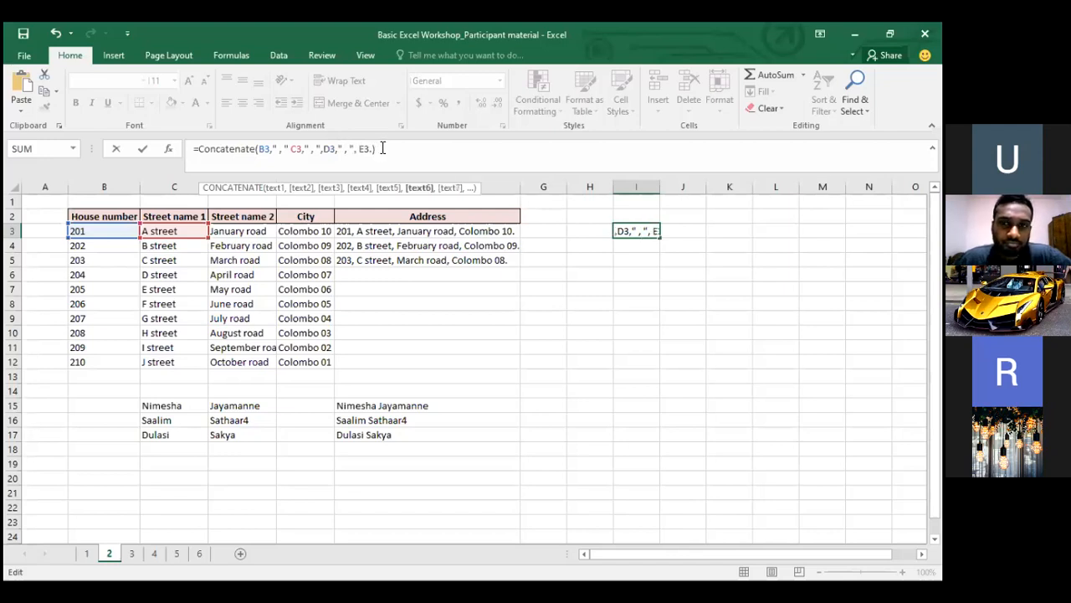
key("Delete")
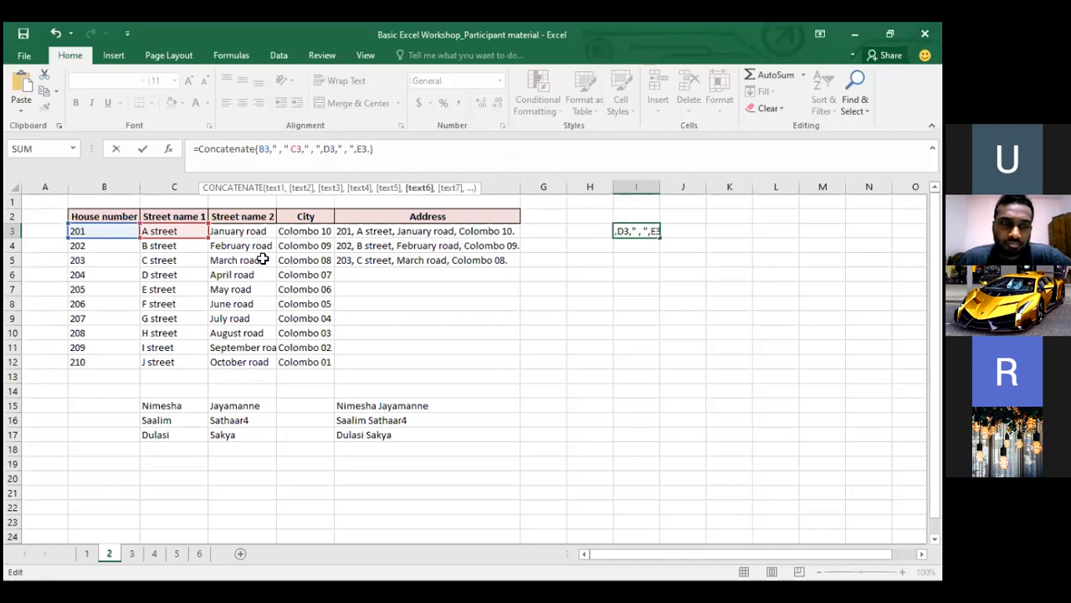
left_click(314, 148)
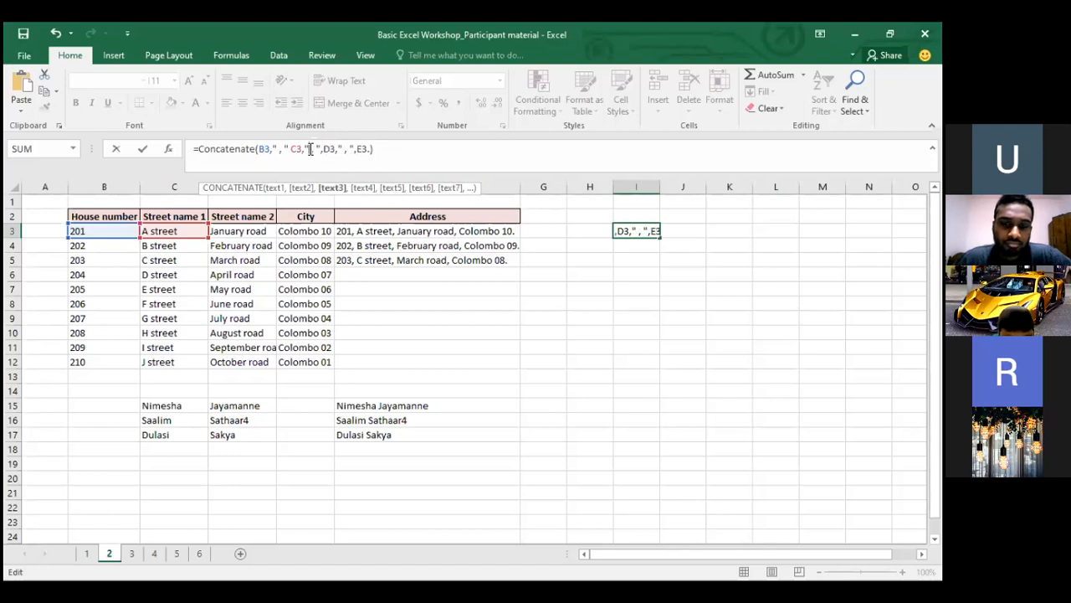
left_click(361, 149)
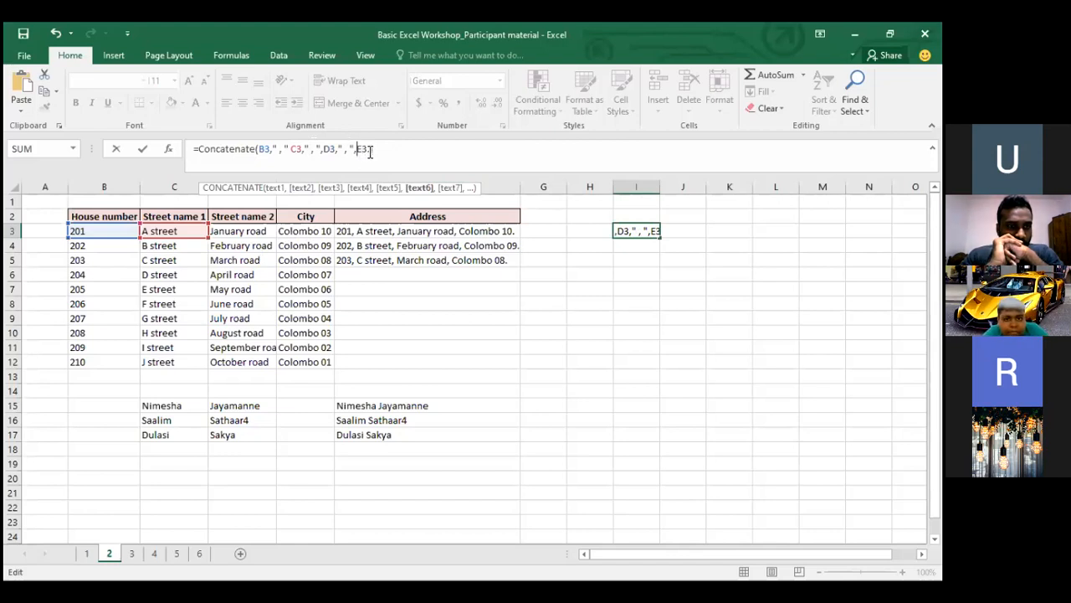
type(".")
type(",")
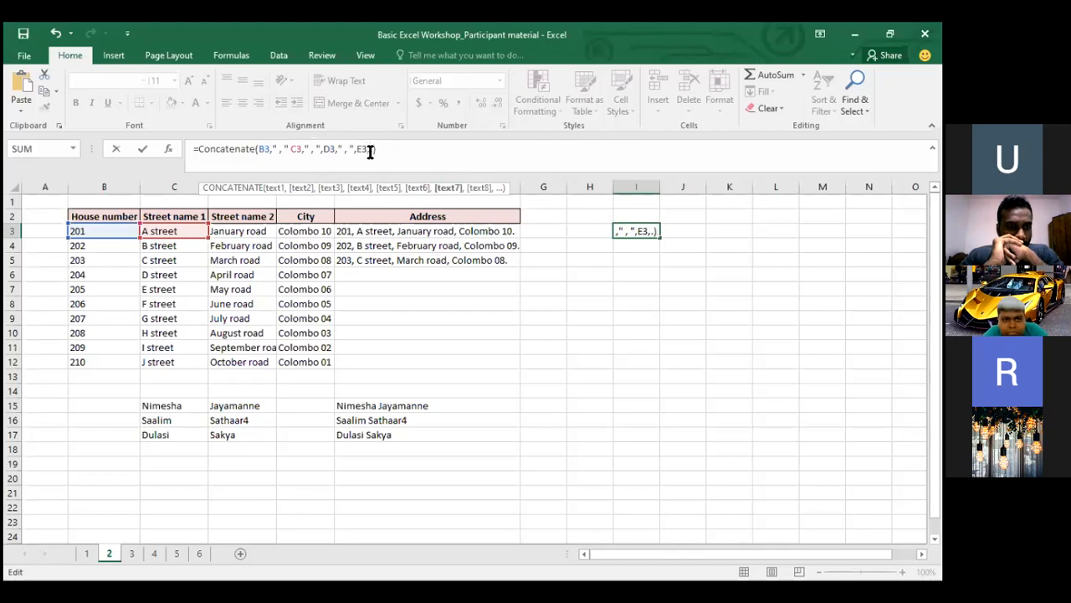
type("\"")
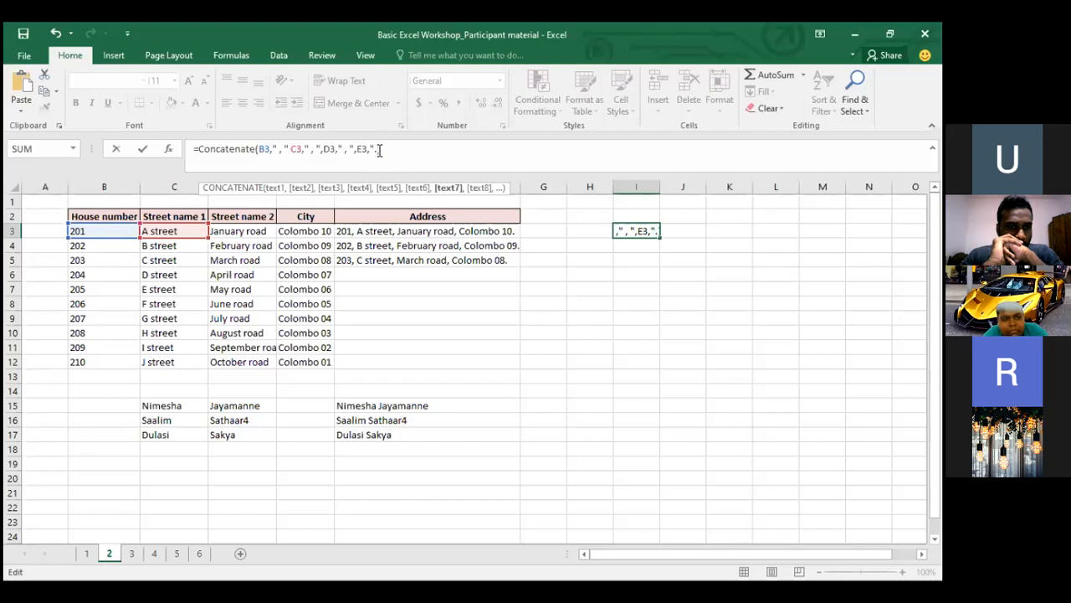
type("\")")
key("Return")
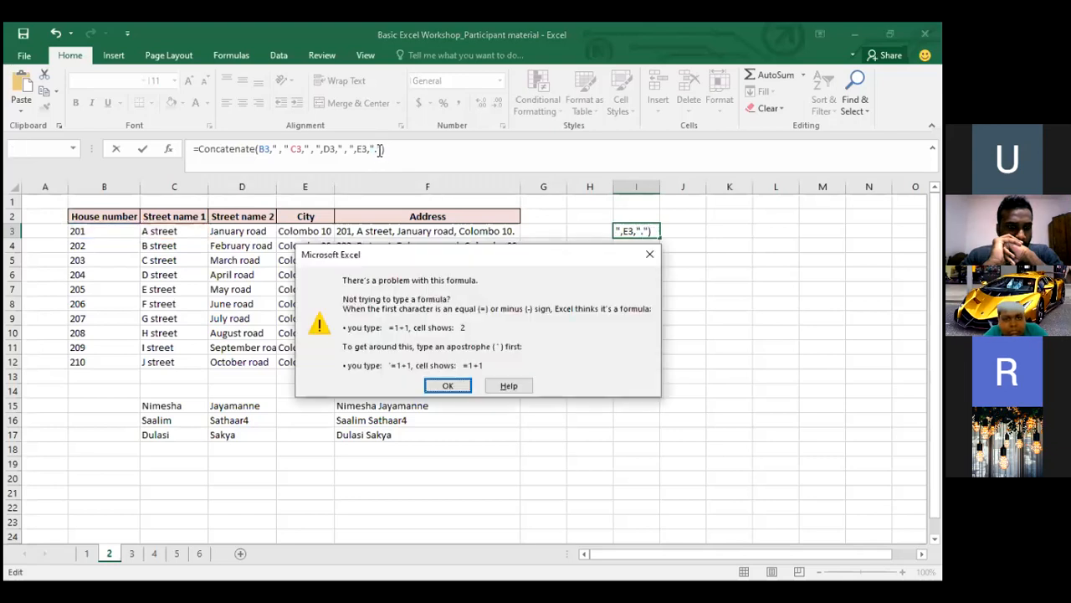
Dismiss the formula warning and add the missing comma before C3 so I3 shows the address
key("Return")
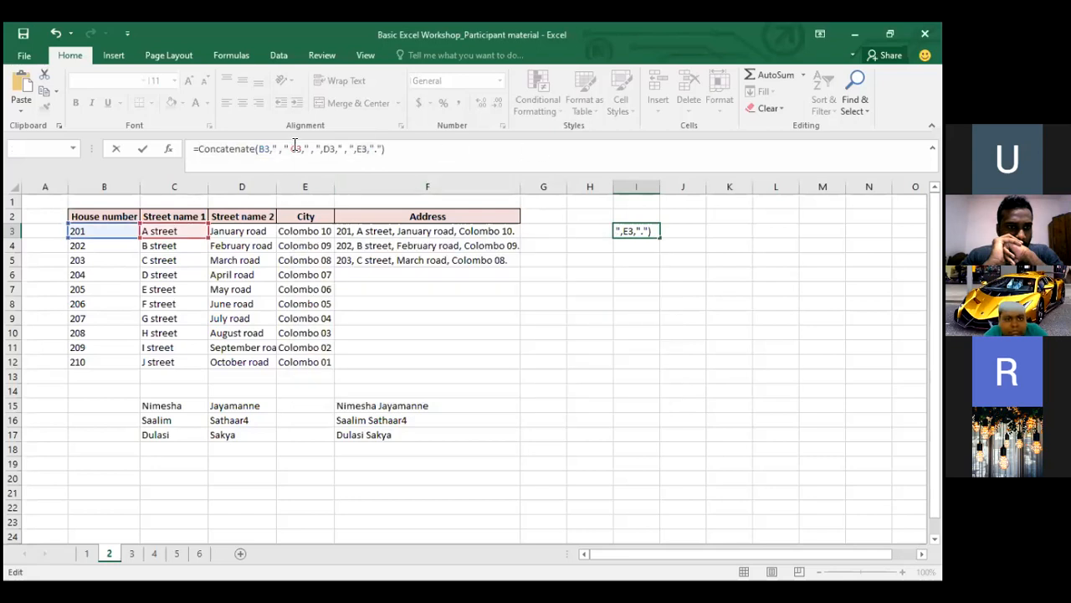
left_click(292, 148)
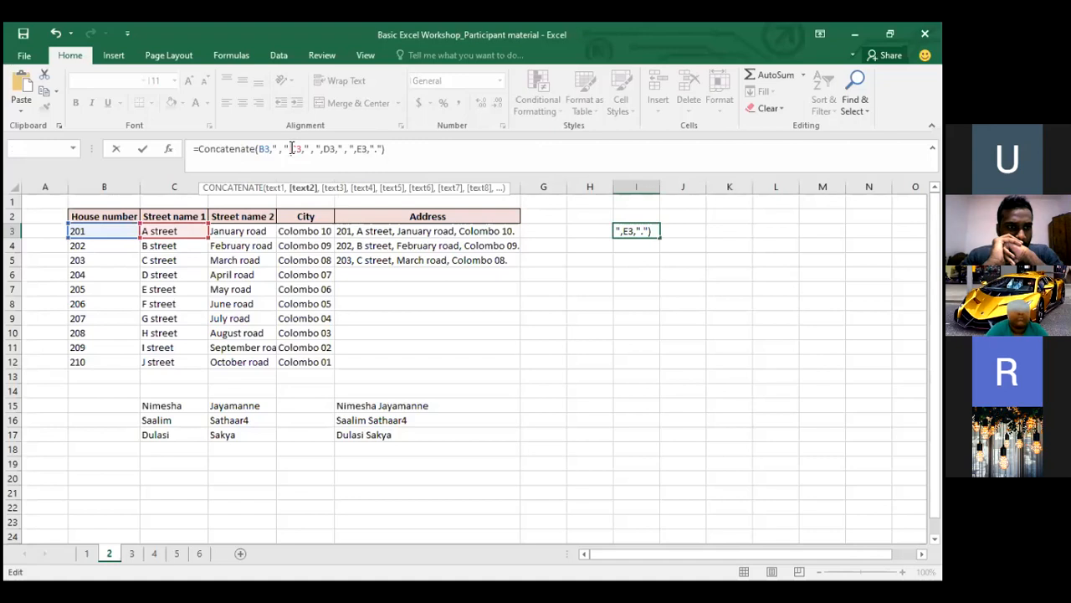
type(",")
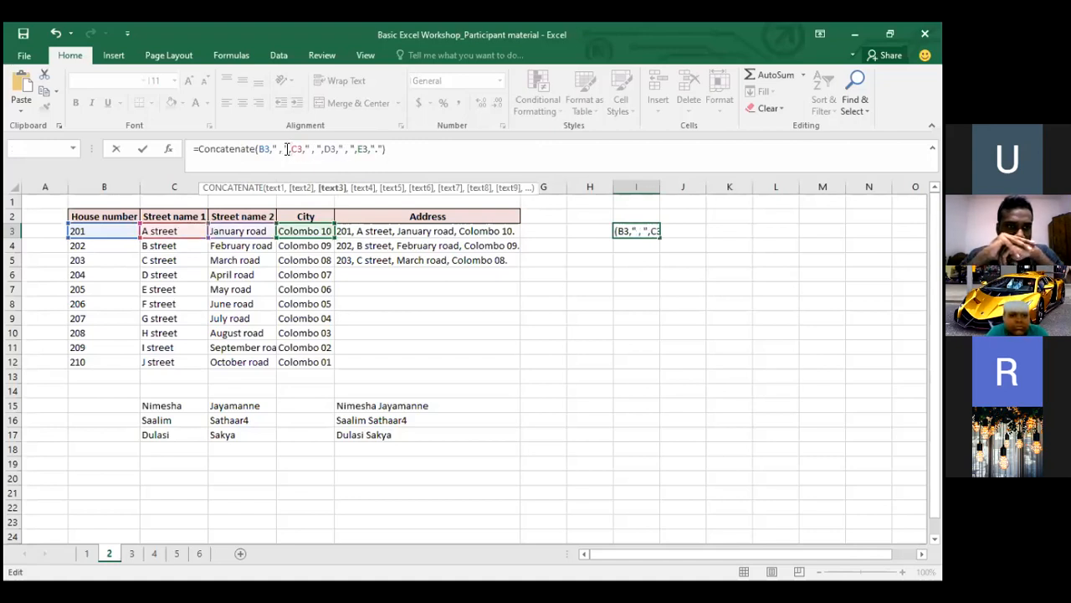
left_click(287, 149)
left_click(291, 149)
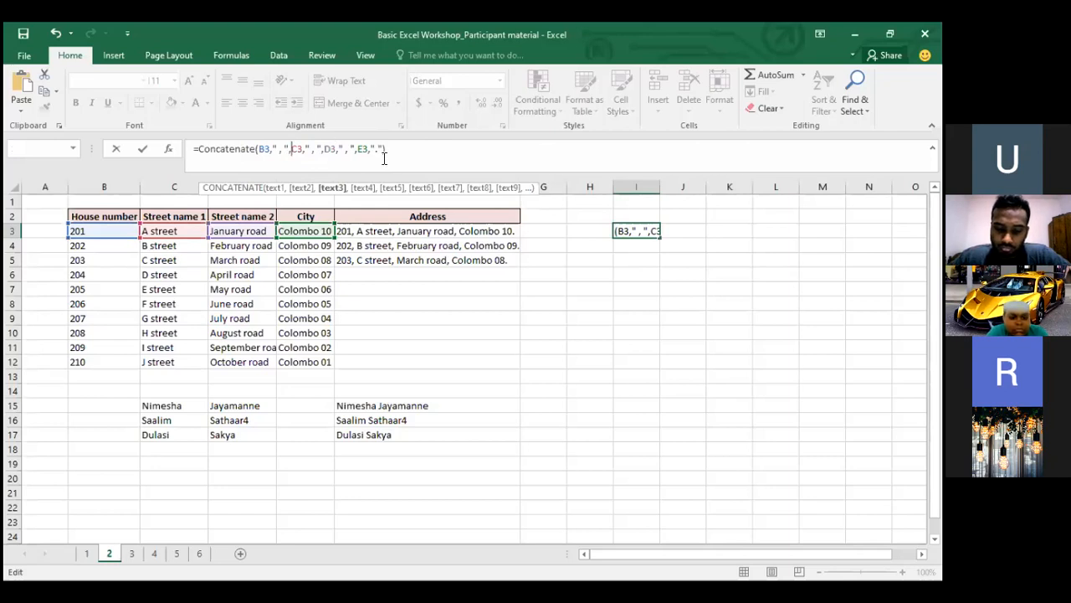
key("Return")
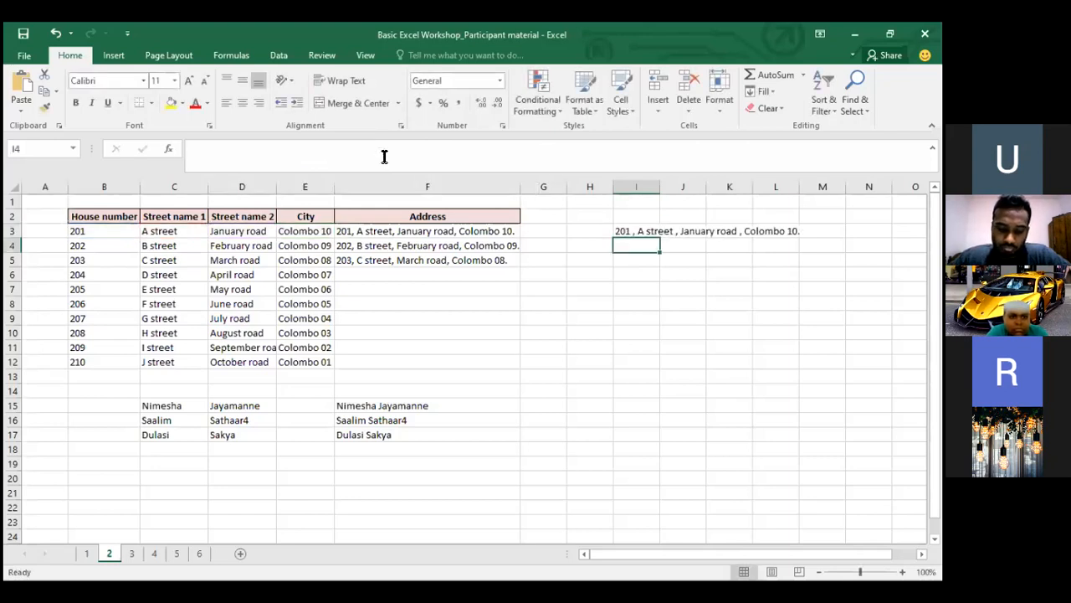
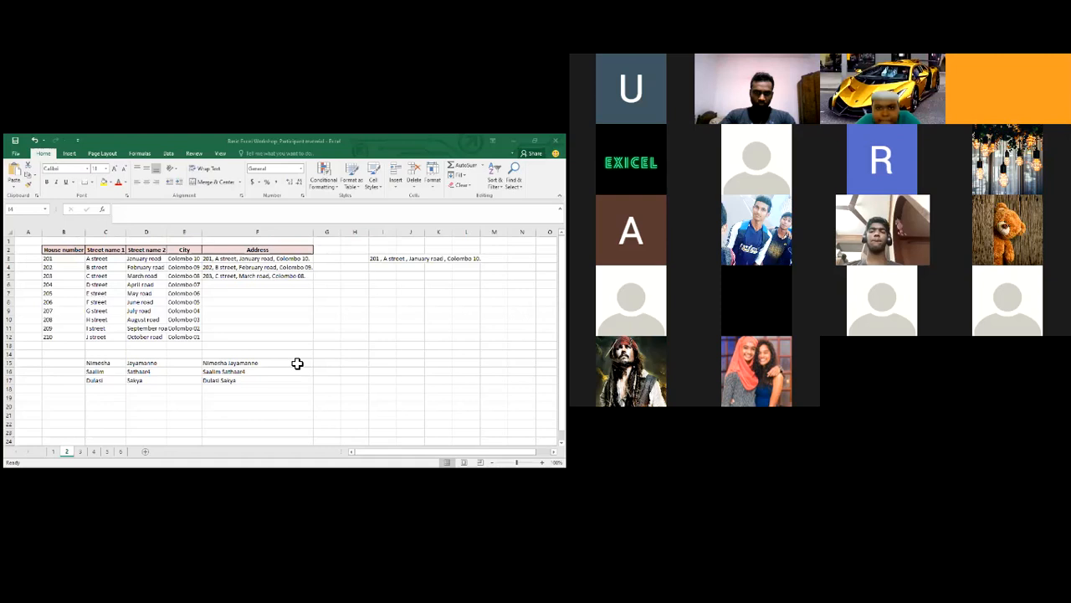
Paste the CONCATENATE formula into G11 and delete the extra spaces before E4 and D4
left_click(543, 348)
type("=CONCATENATE(B4, \", \",C4, \", \", D4, \", \", E4. )")
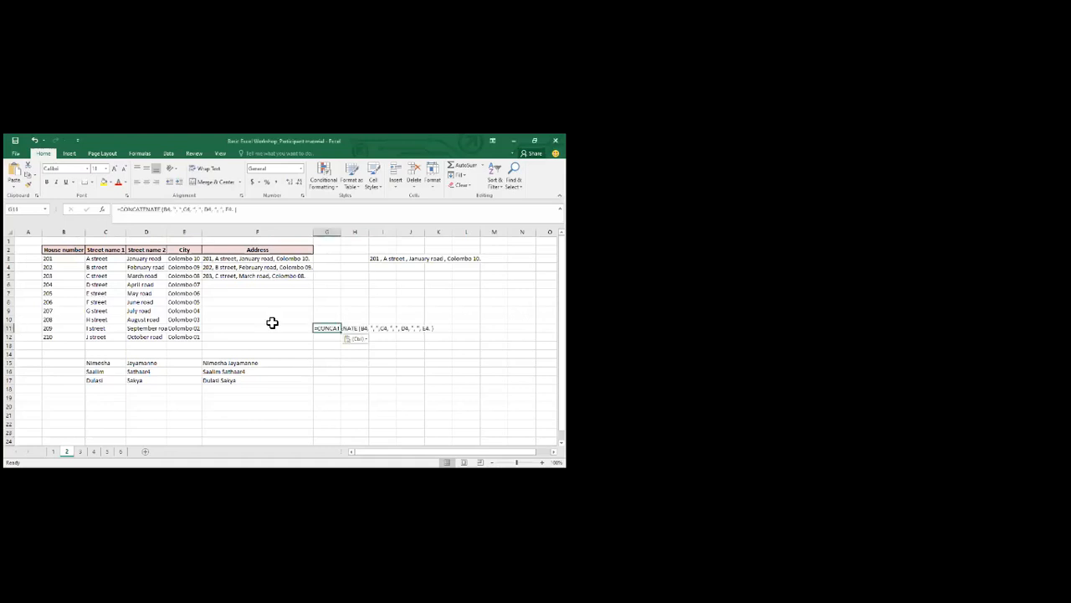
left_click(168, 213)
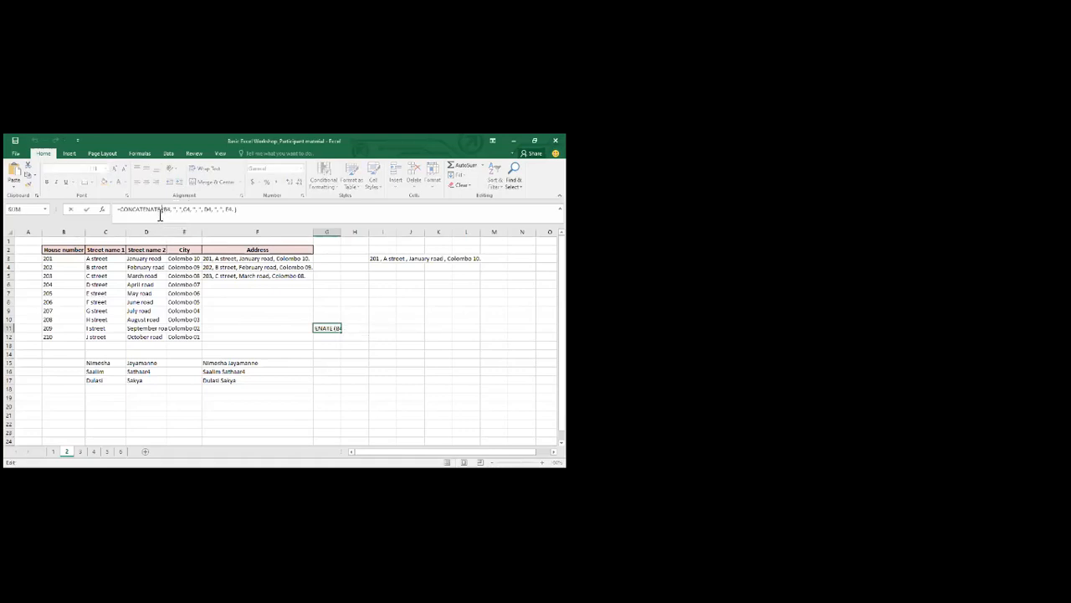
key("BackSpace")
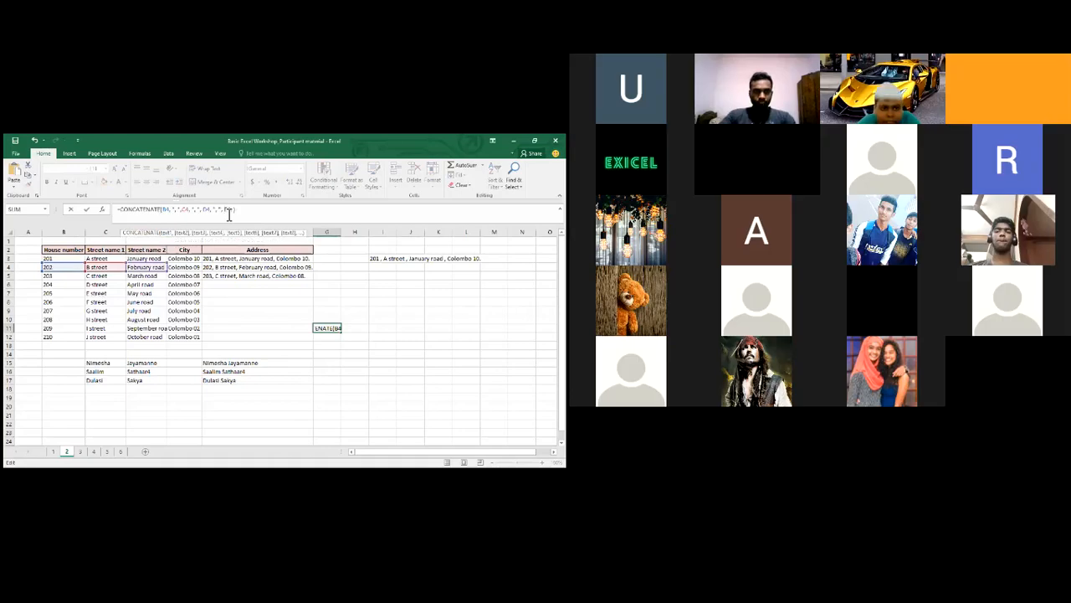
left_click(229, 214)
key("BackSpace")
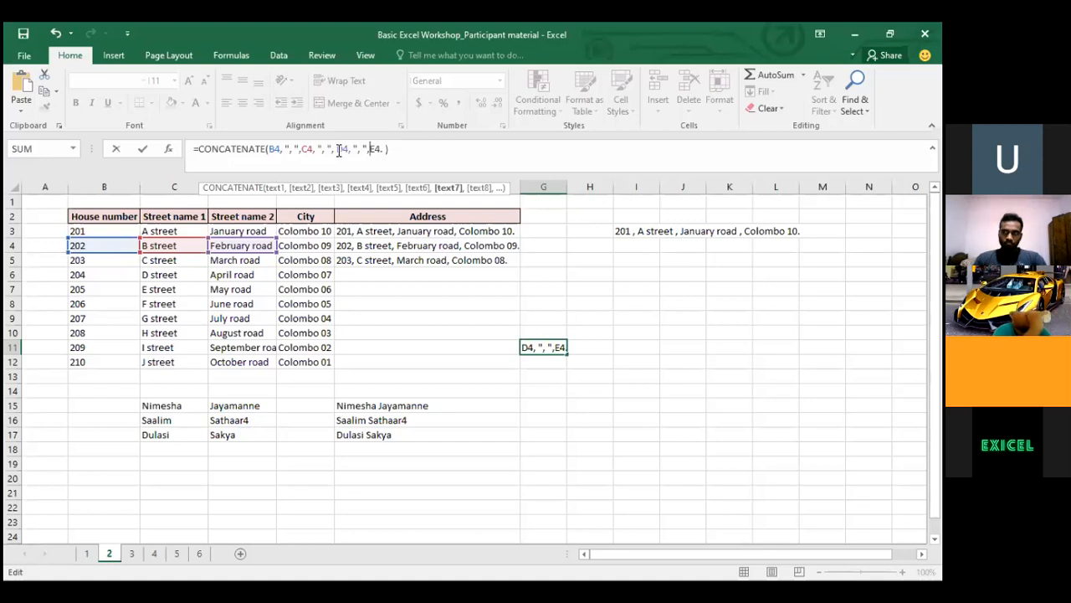
left_click(339, 149)
key("BackSpace")
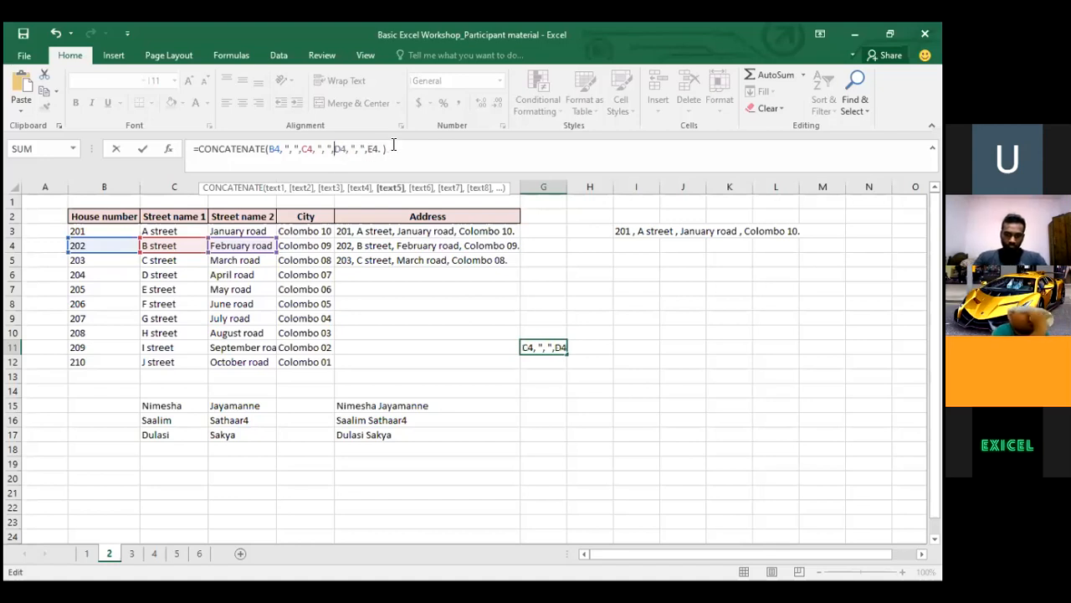
Add "." as a final argument after E4 and commit the address formula
left_click(328, 149)
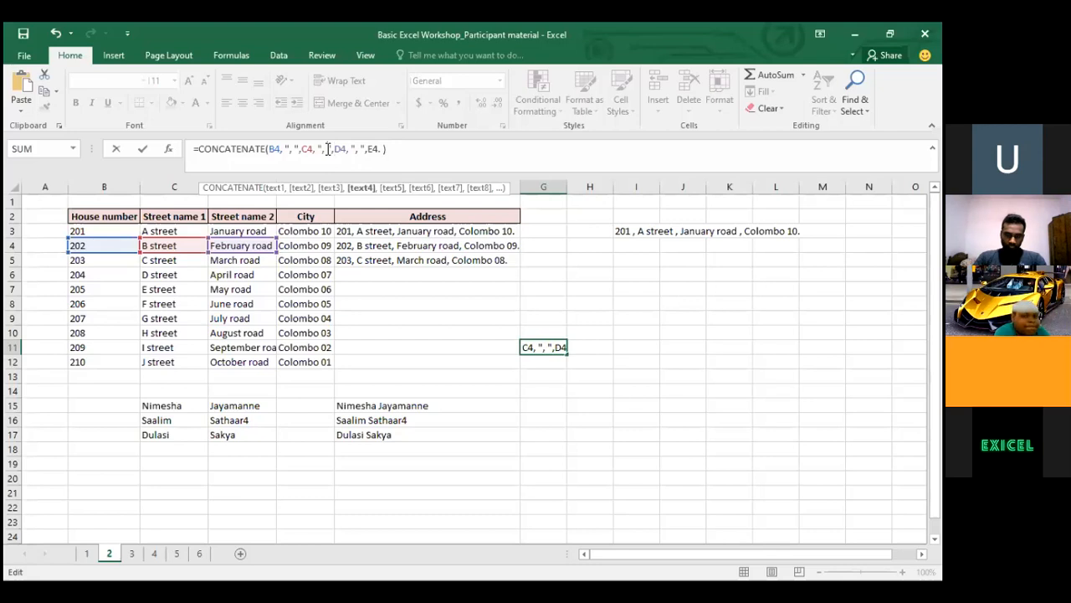
left_click(379, 151)
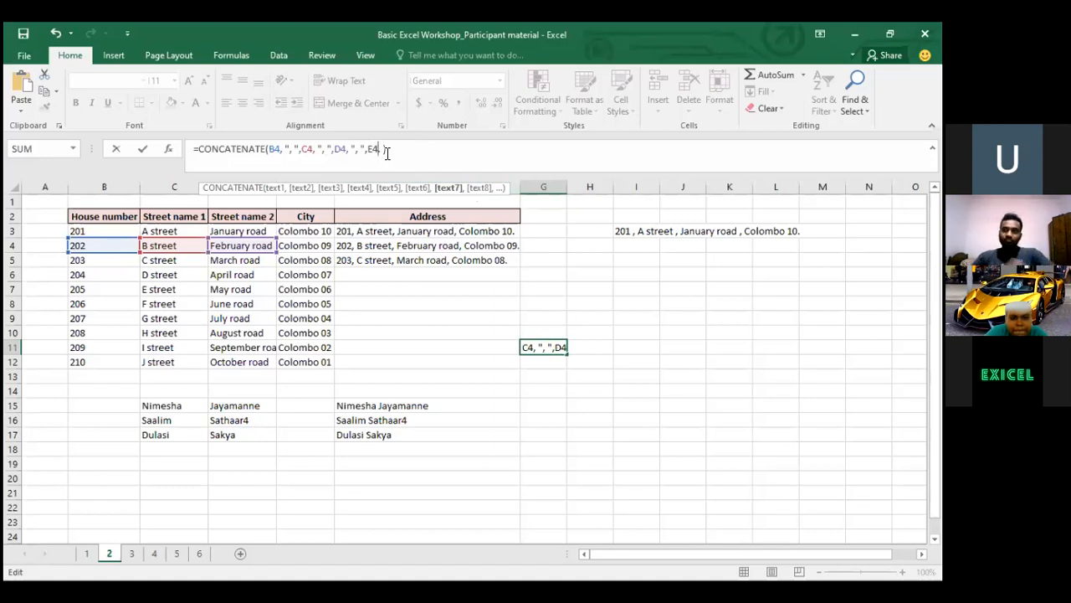
key("BackSpace")
type(",\".")
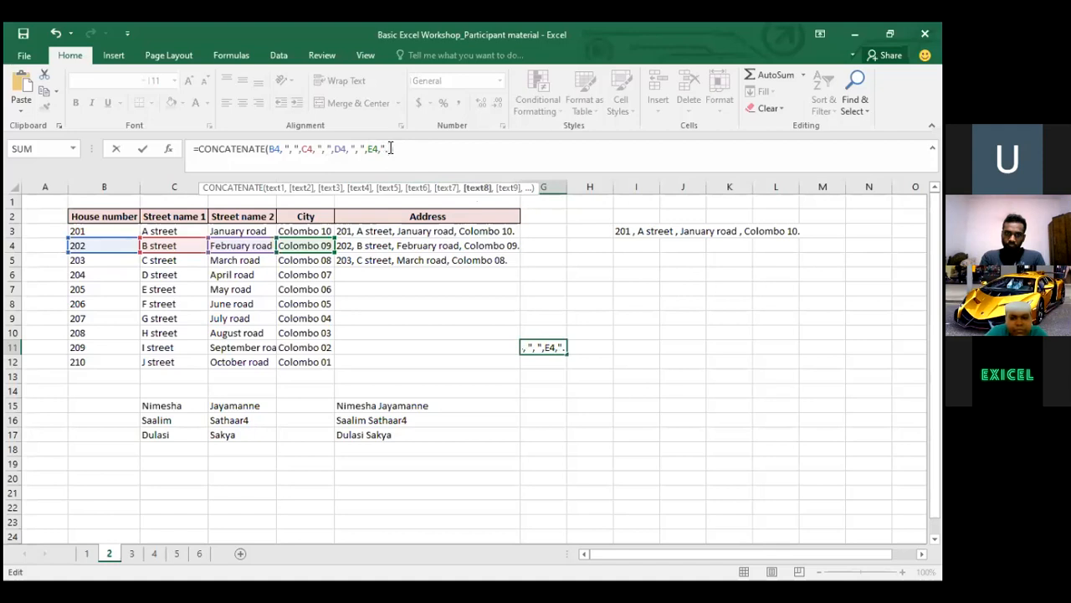
type("\")")
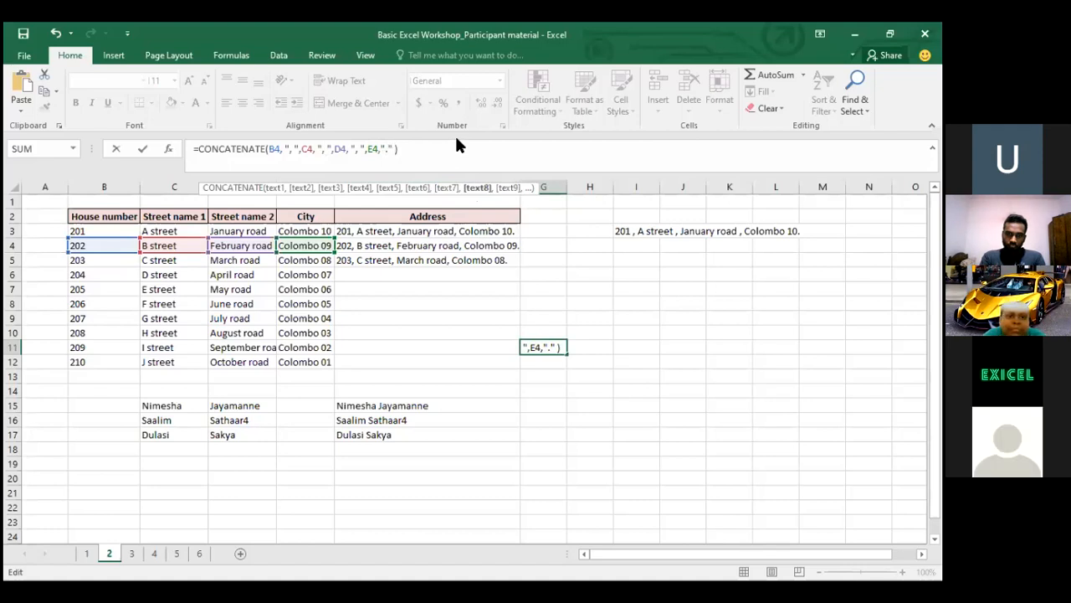
key("Return")
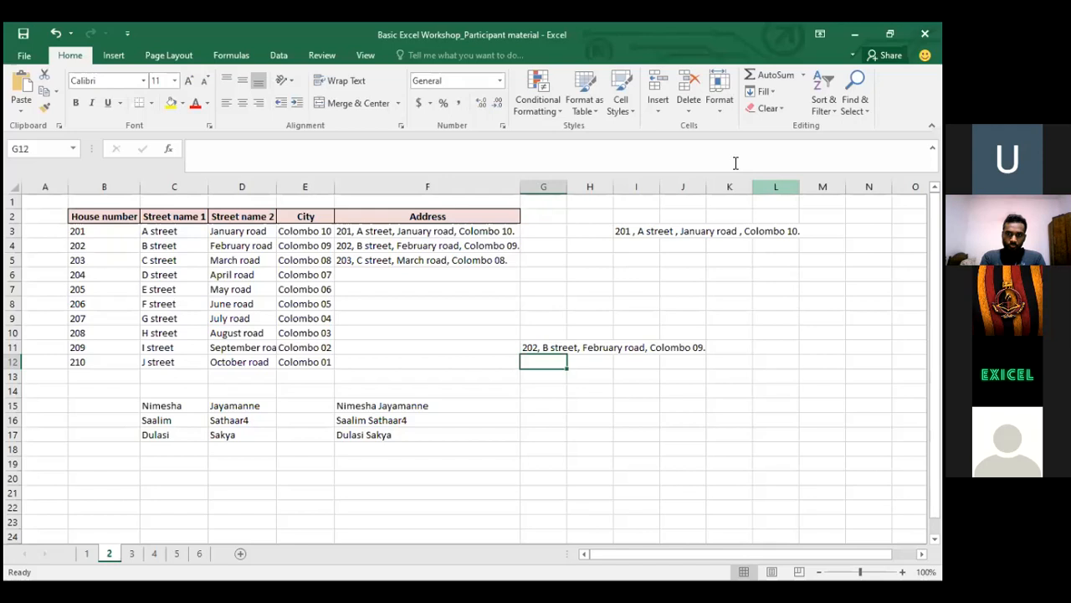
Delete the joined address formula from cell G11
left_click(545, 307)
left_click(545, 347)
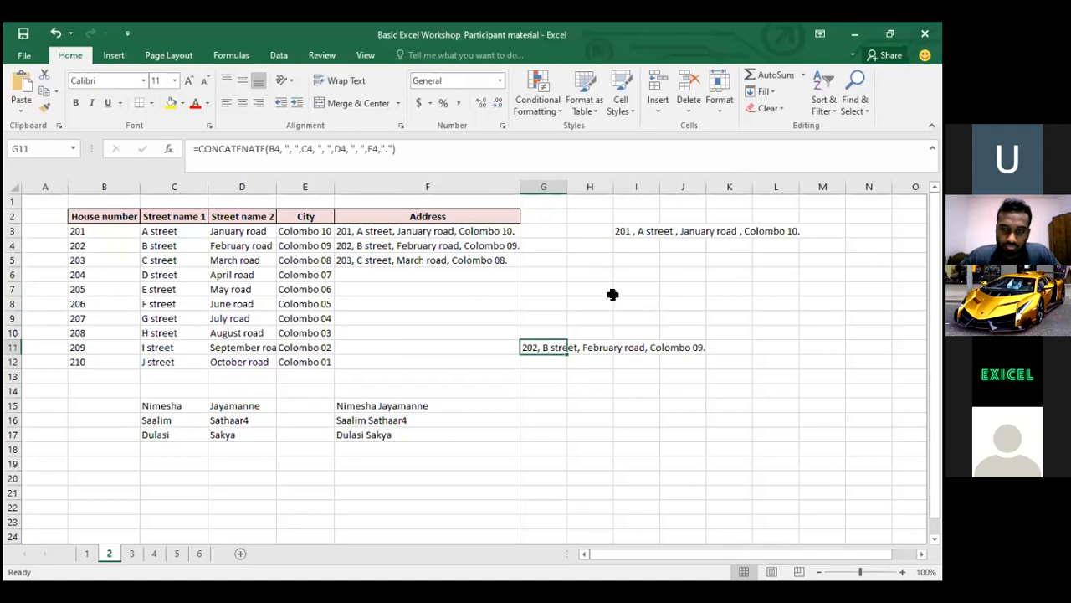
key("Delete")
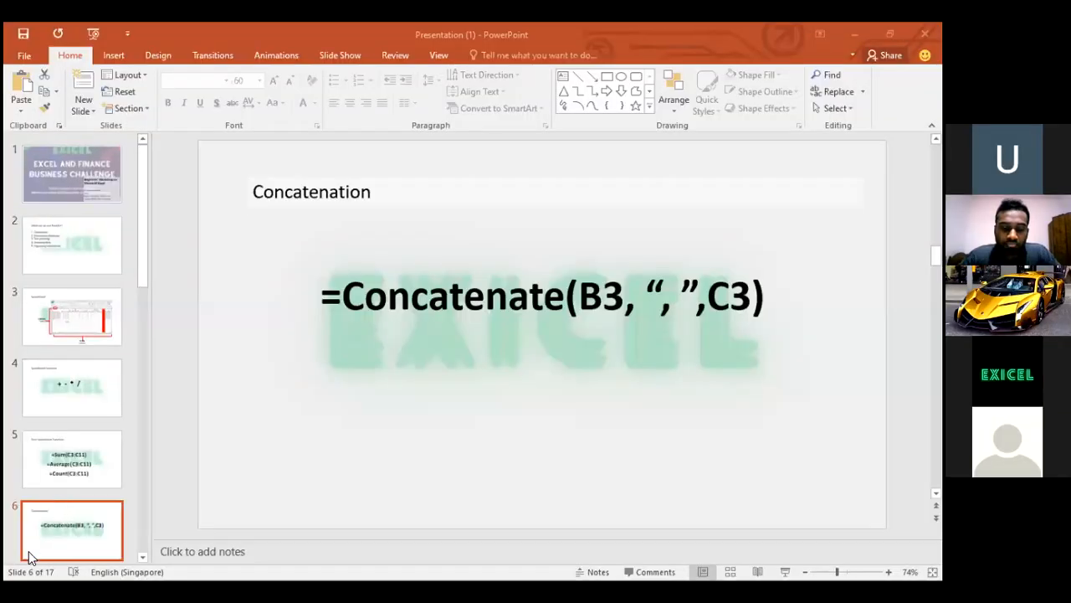
Advance the presentation to slide 7, "Text to Column"
key("Down")
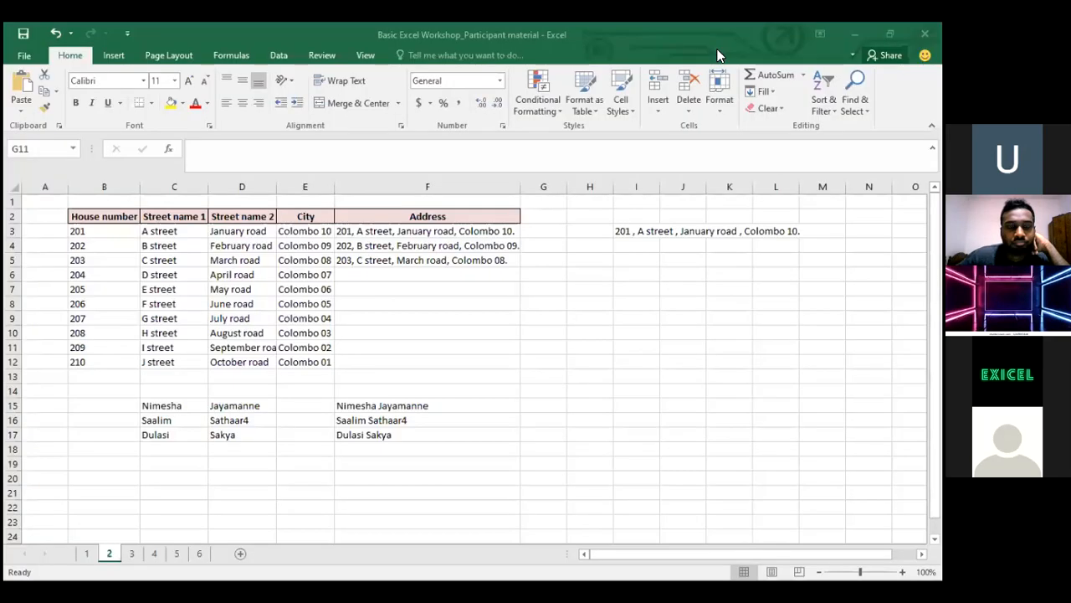
Open sheet 3 and look over the NIC numbers starting at B3
left_click(132, 553)
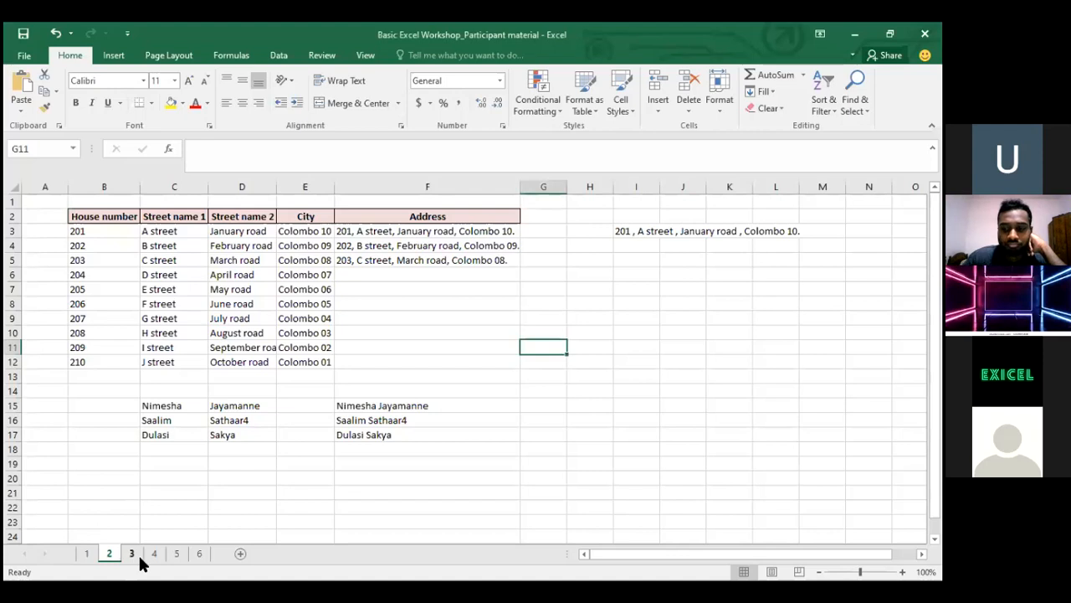
left_click(131, 553)
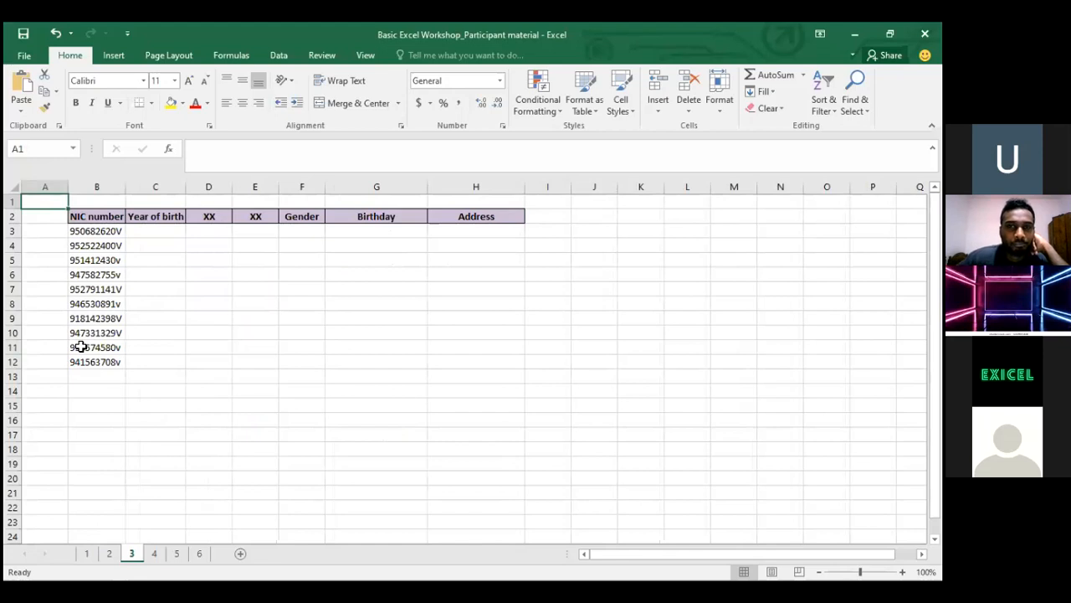
left_click(94, 219)
key("Down")
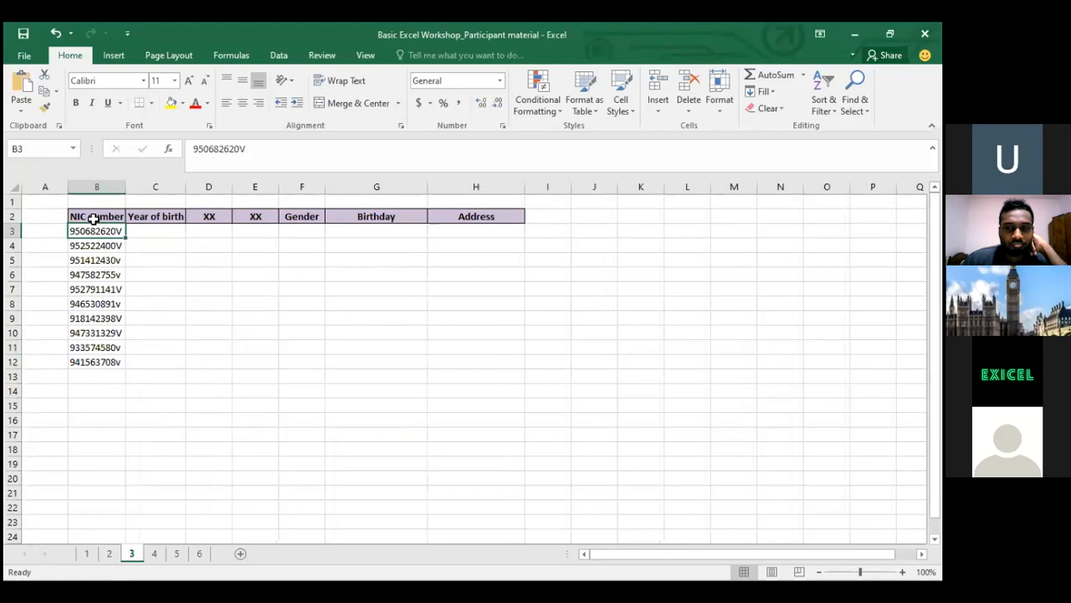
key("Down")
key("Up")
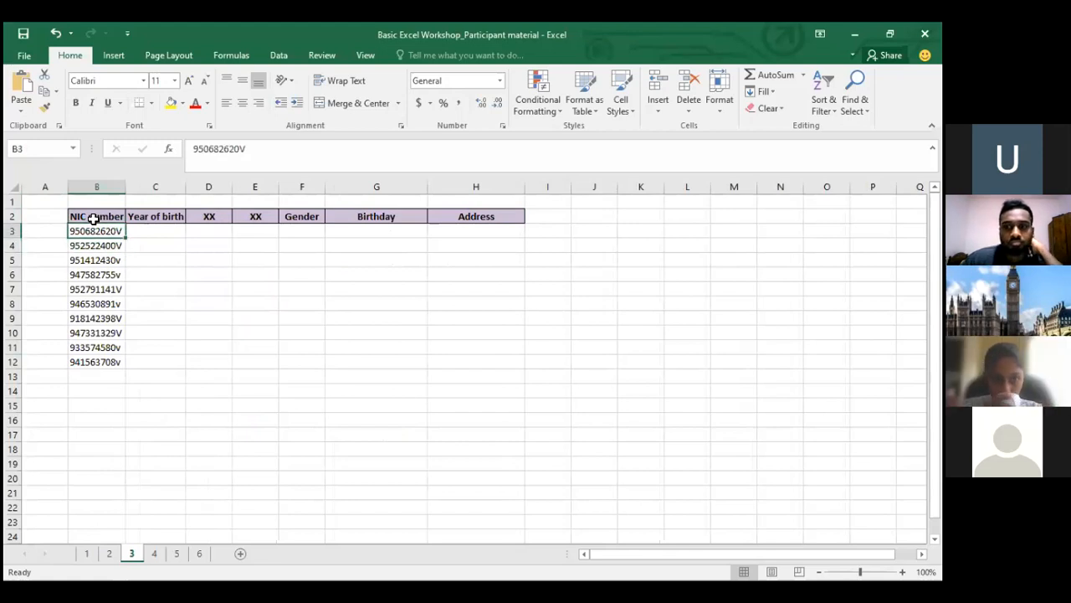
key("Right")
key("Left")
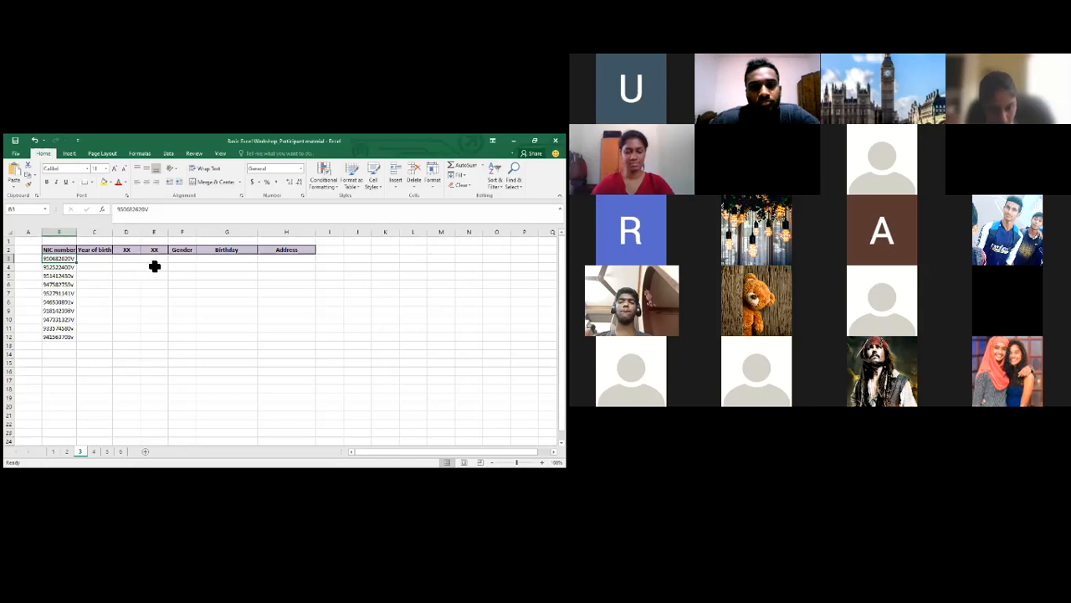
Look across the Year of birth and XX columns, then select the ten NIC numbers B3:B12
left_click(98, 250)
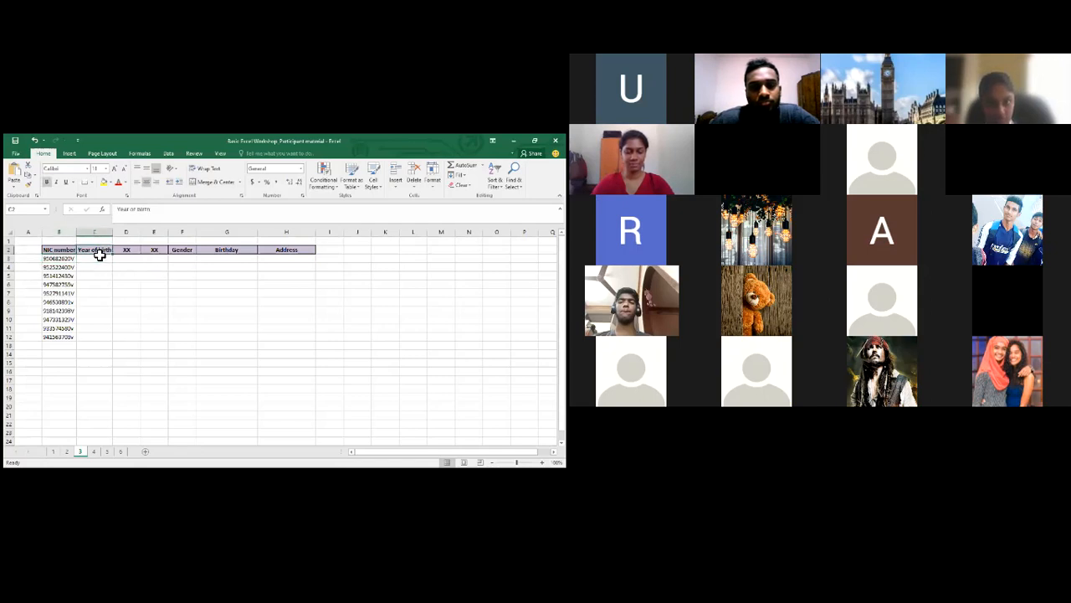
key("Left")
key("Down")
key("Down")
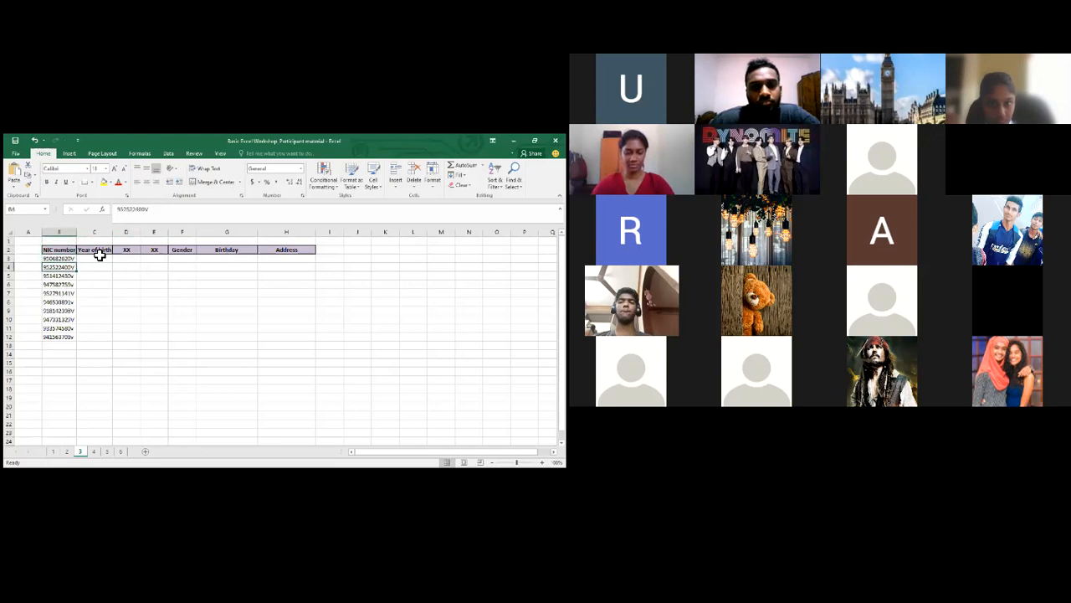
key("Up")
key("Right")
key("Right")
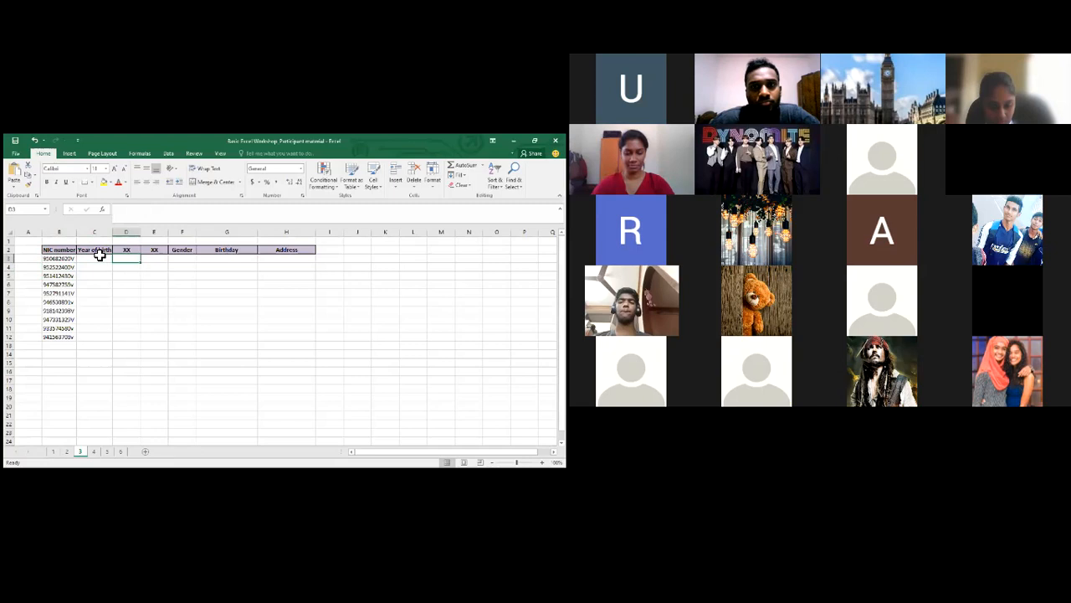
key("Right")
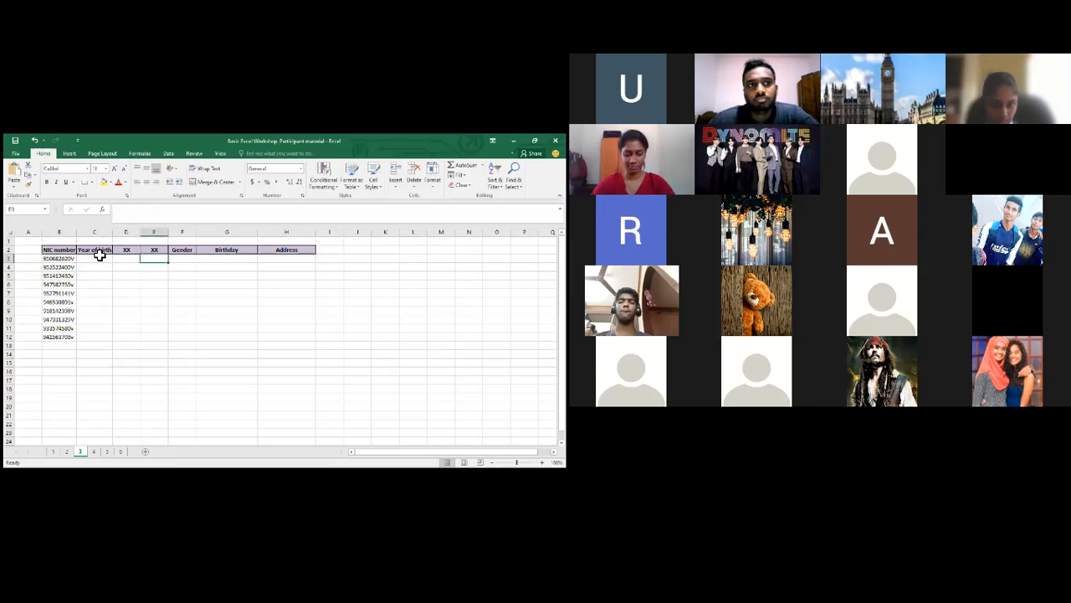
key("Left")
key("Left")
key("Left")
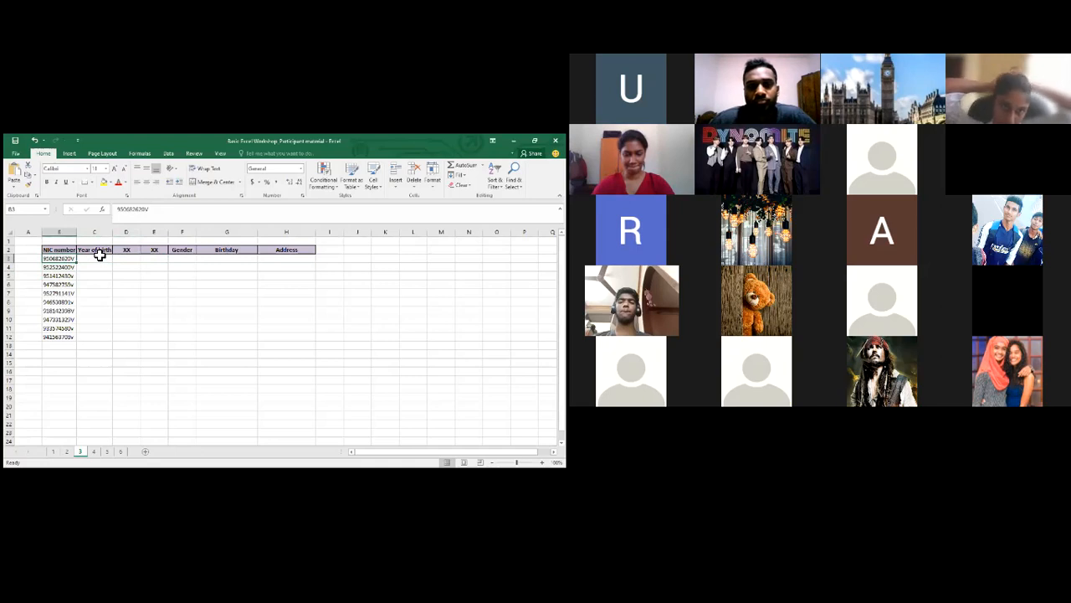
key("Right")
key("Right")
key("Right")
key("Left")
key("Left")
key("Left")
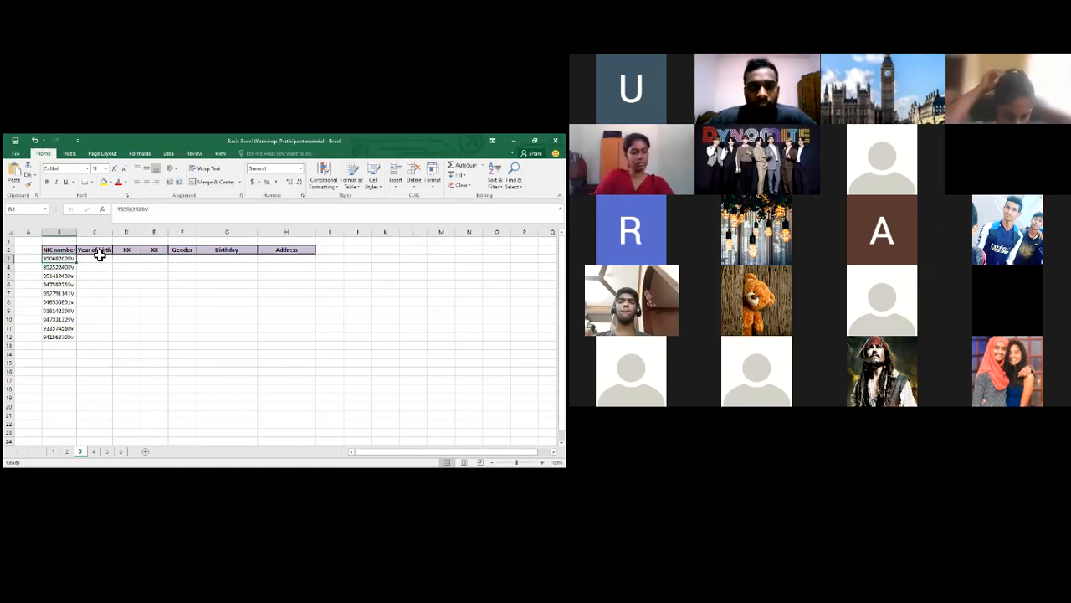
key("ctrl+shift+Down")
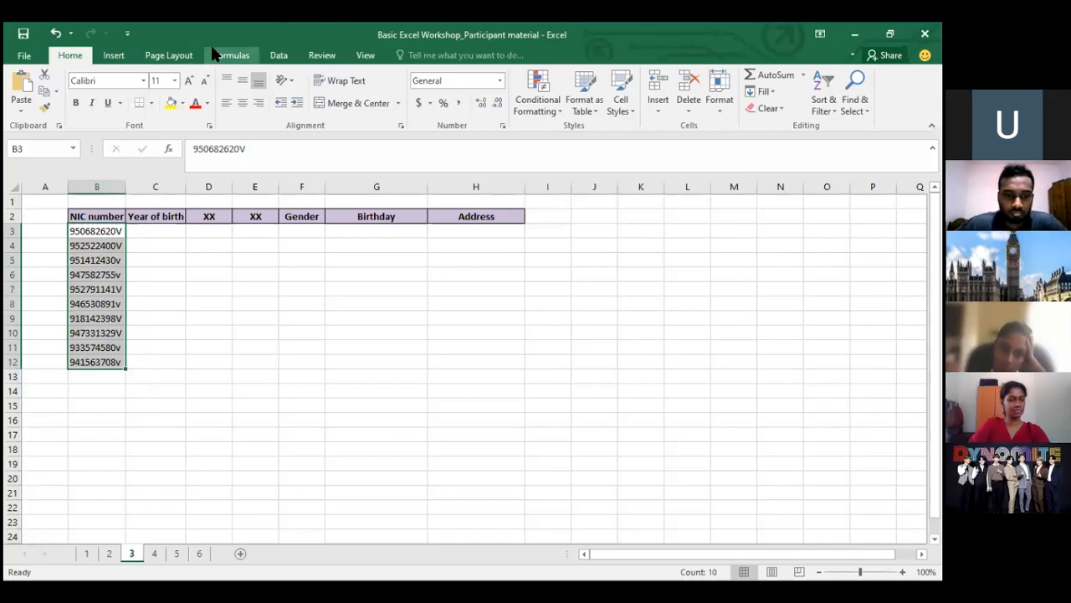
Launch Text to Columns from the Data tab for the selected NIC numbers
left_click(266, 53)
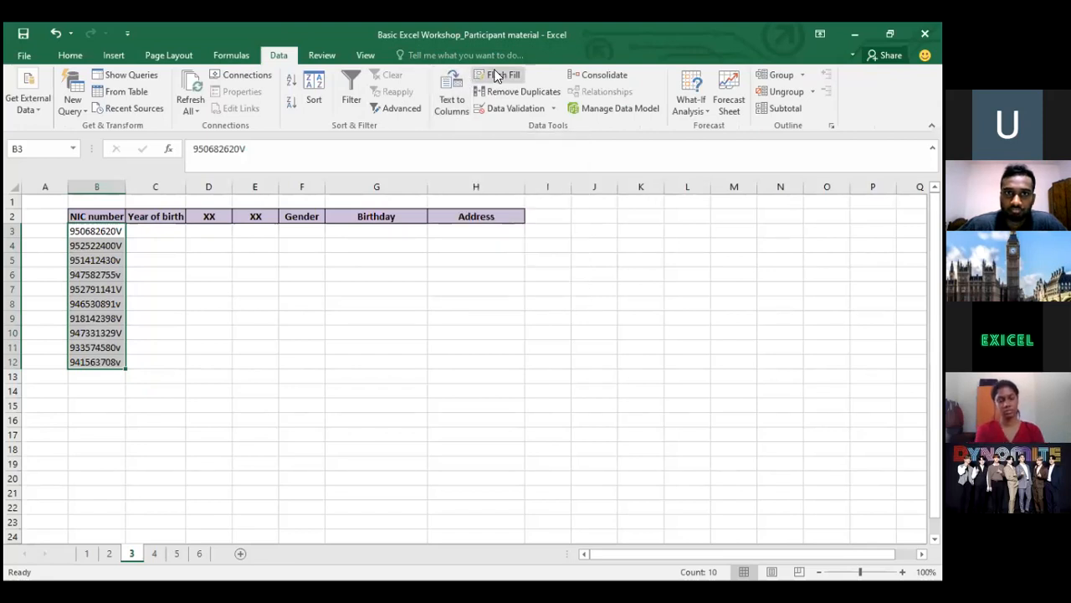
left_click(450, 90)
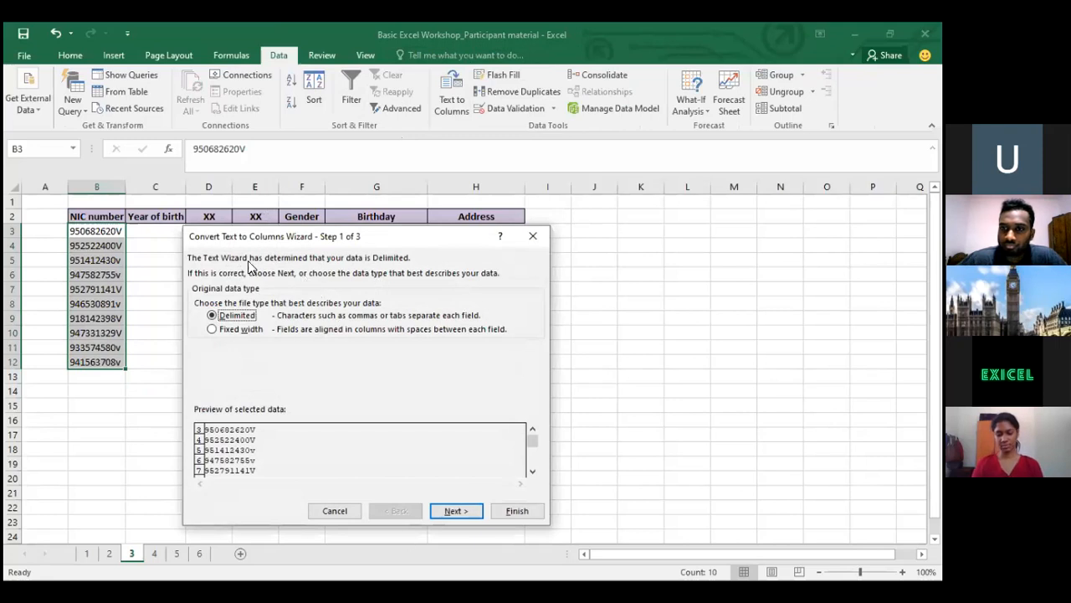
Choose Fixed width in the Convert Text to Columns wizard and advance to Step 2
left_click_drag(292, 239, 311, 225)
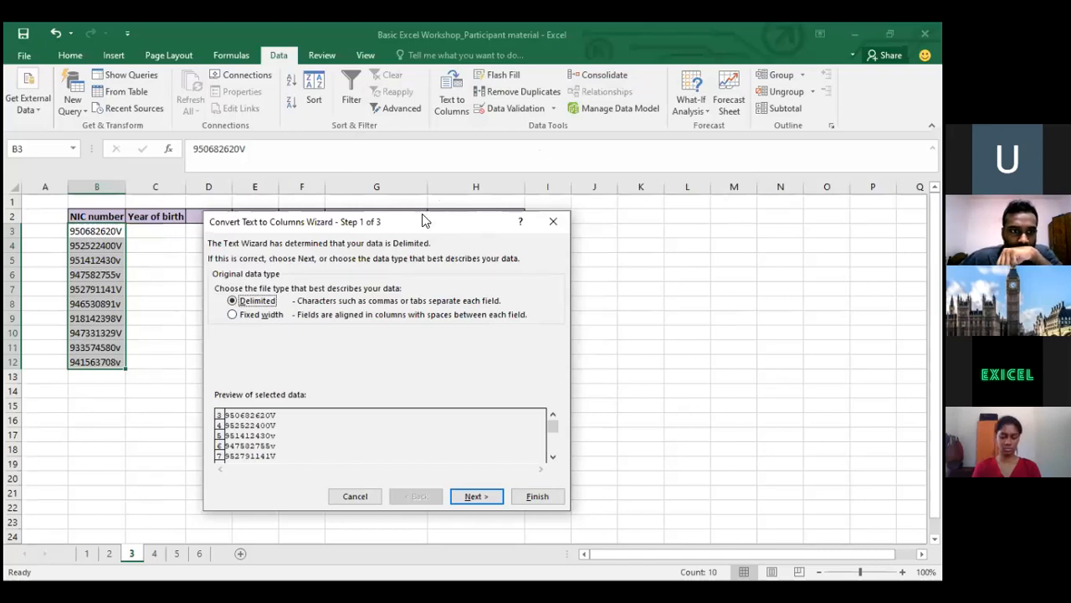
left_click_drag(414, 224, 522, 155)
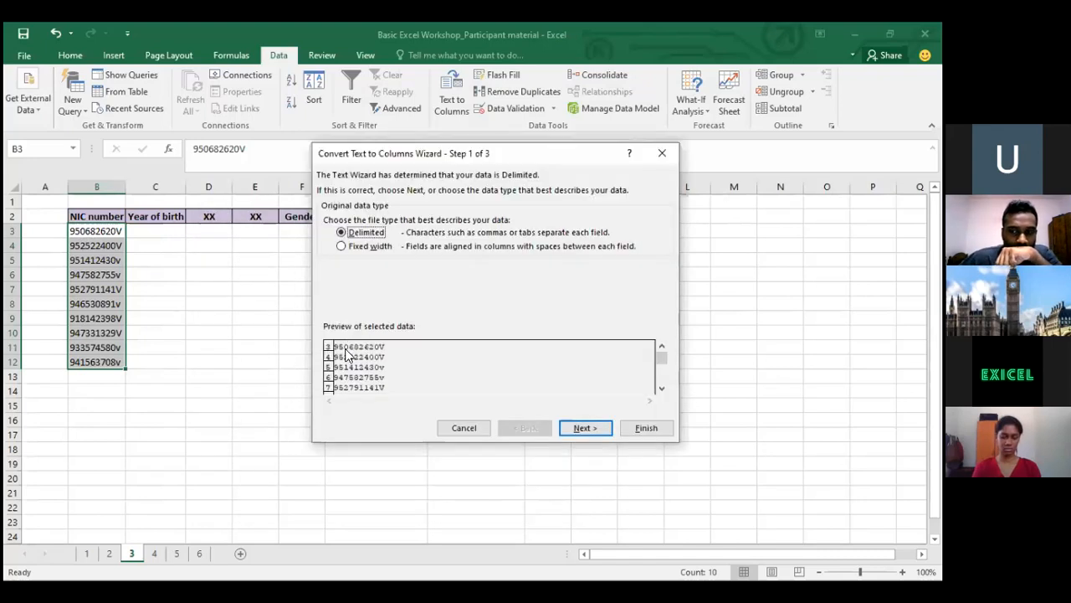
left_click(342, 247)
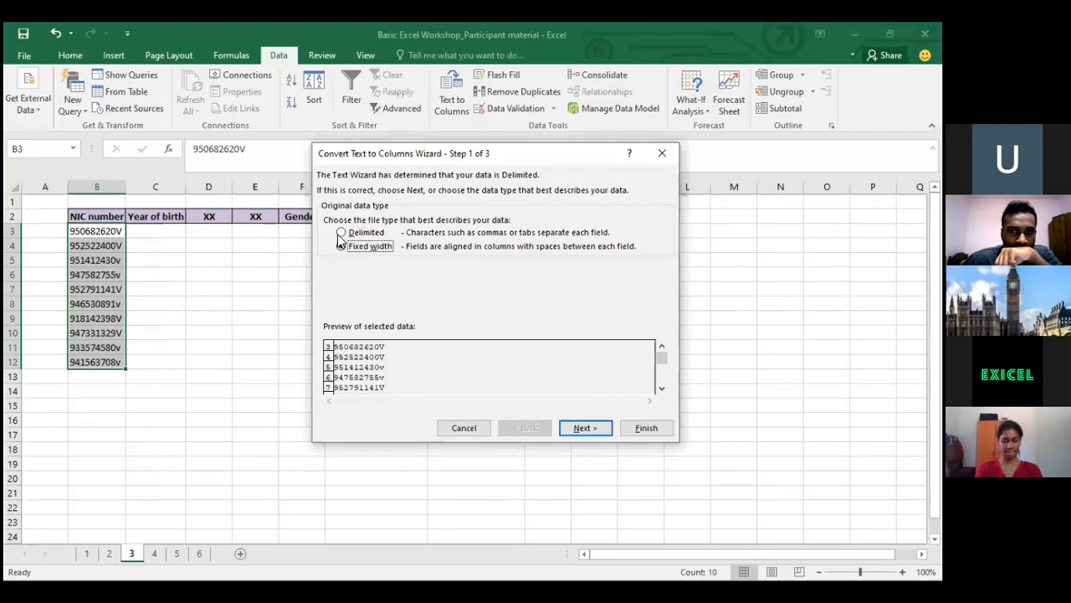
left_click(340, 234)
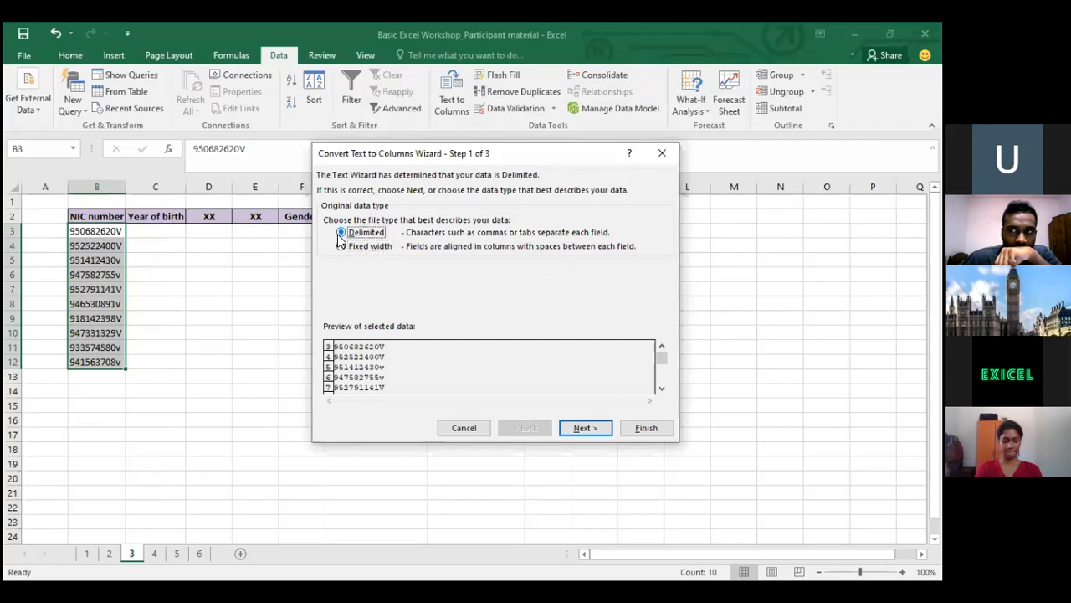
left_click(339, 245)
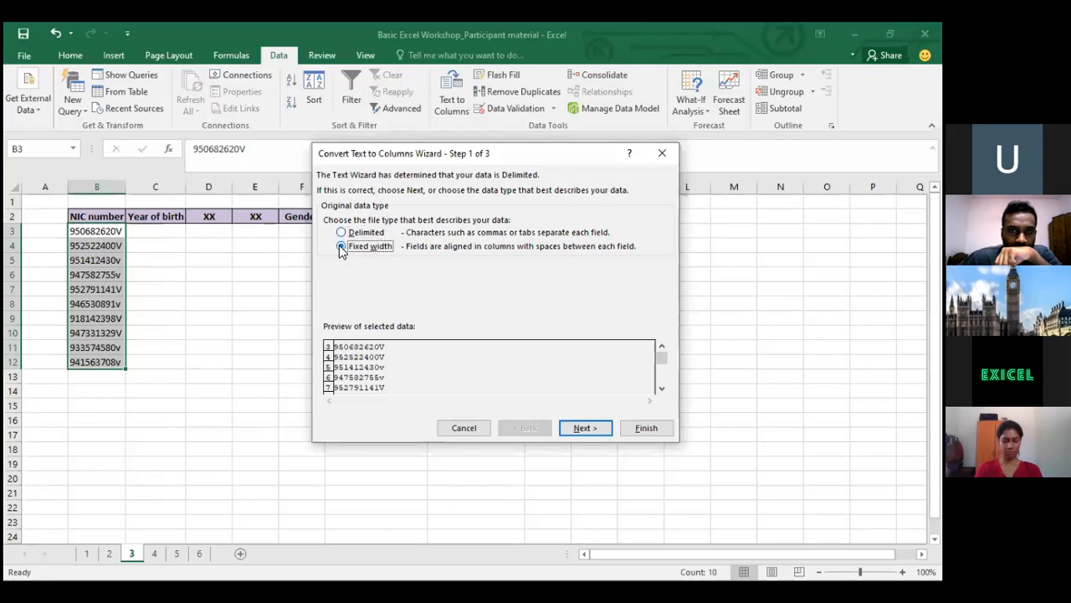
left_click(351, 236)
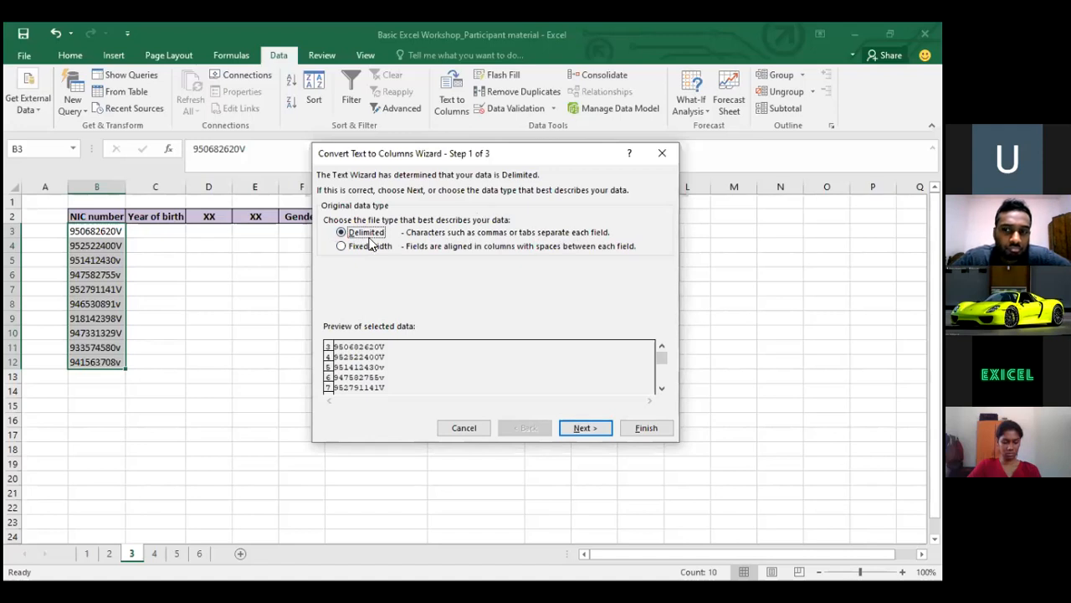
left_click(343, 247)
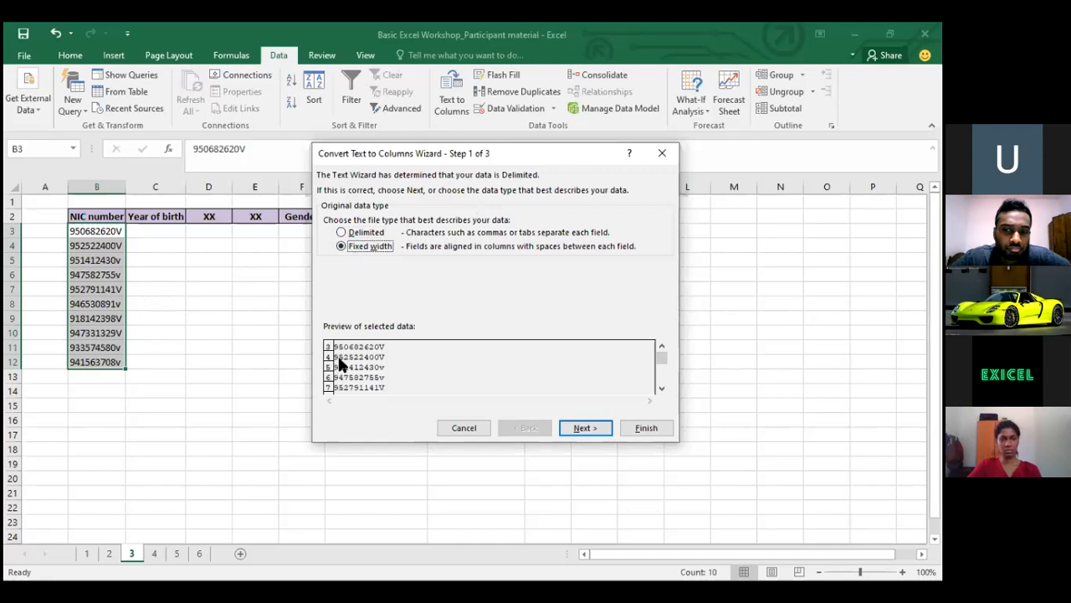
left_click(582, 430)
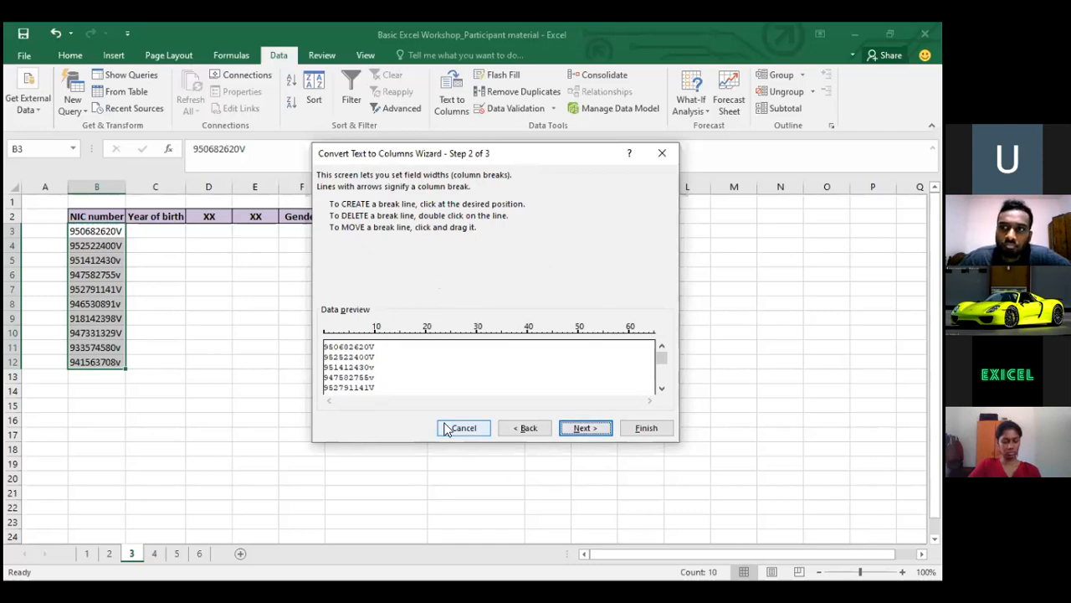
Place column breaks after the first two and next three characters, removing extras, then go to Step 3
left_click(333, 343)
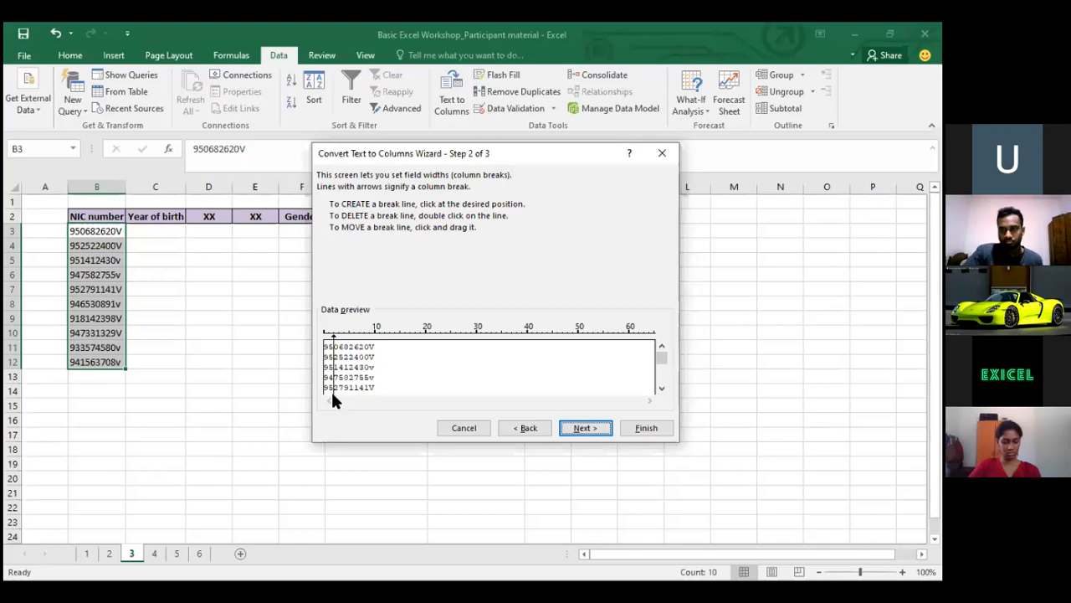
left_click(349, 348)
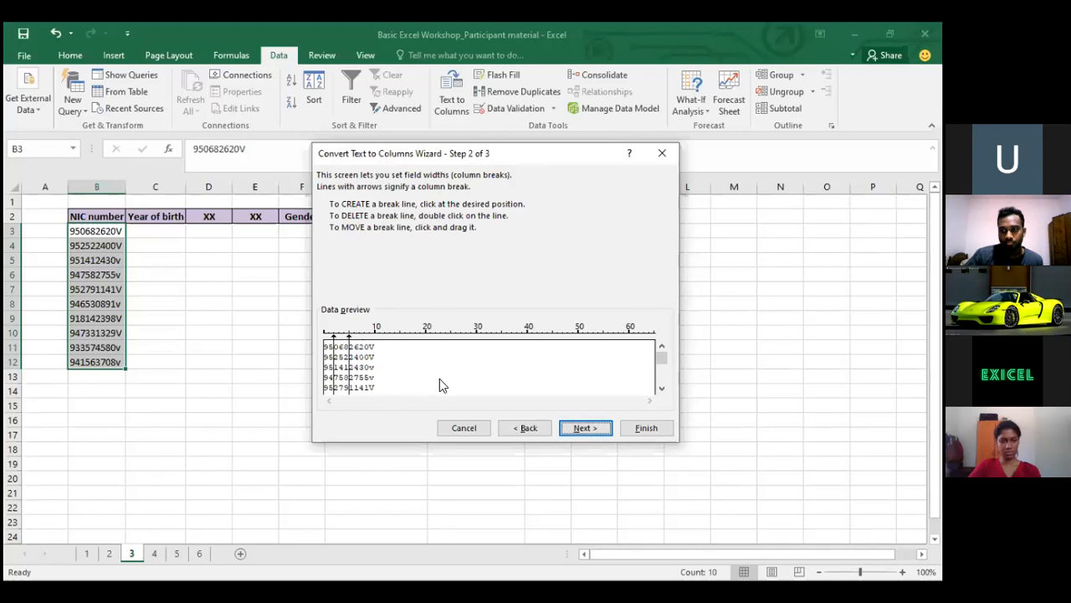
left_click(365, 346)
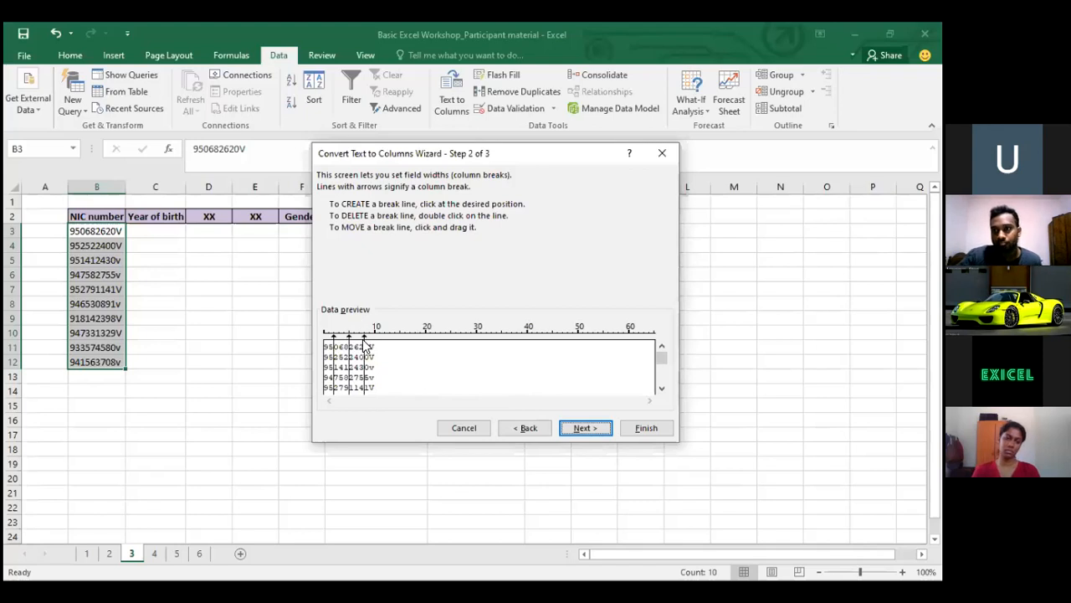
double_click(364, 344)
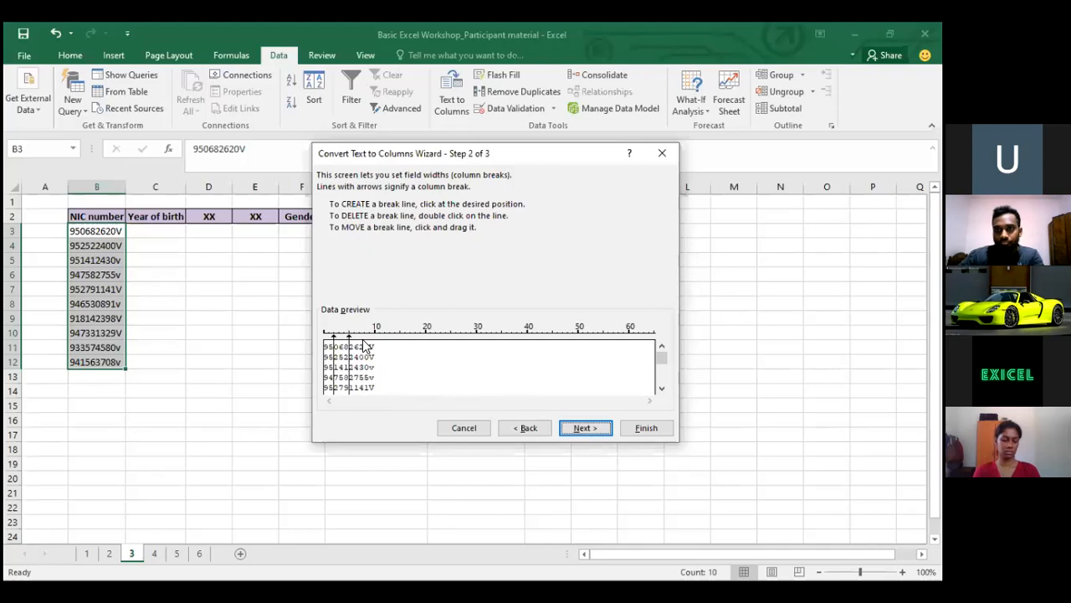
left_click(364, 344)
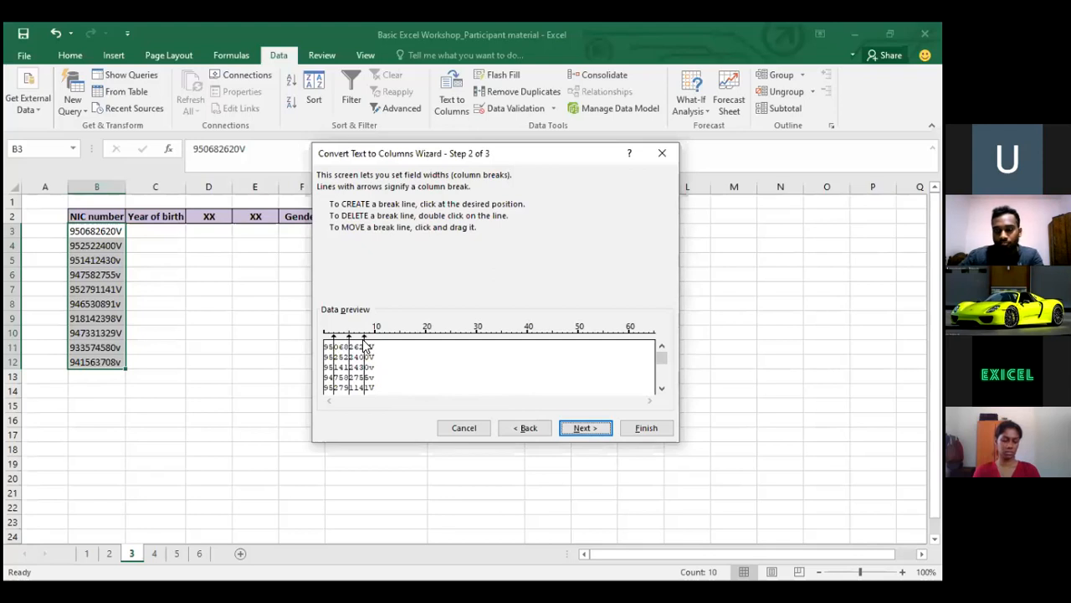
left_click(376, 343)
double_click(370, 339)
double_click(375, 342)
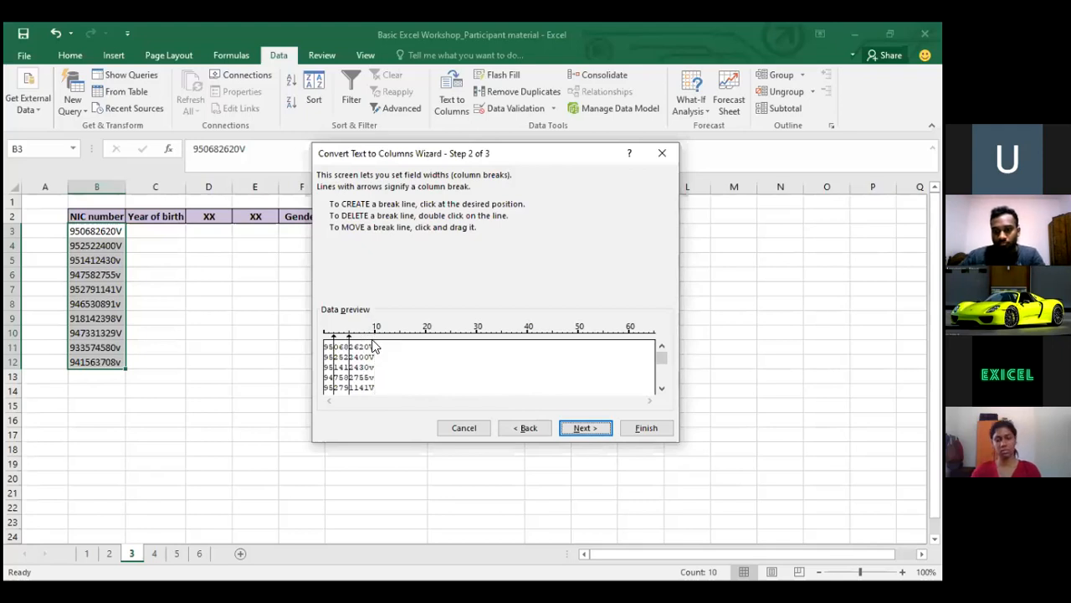
left_click(586, 427)
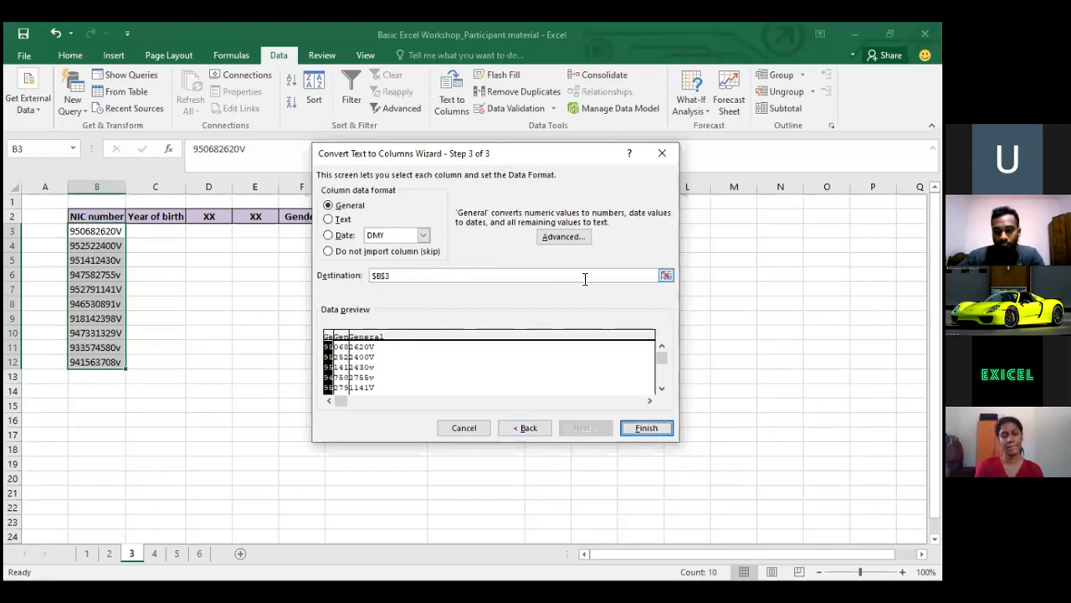
Set the destination to $C$3 and finish splitting the NIC numbers into C3:E12
left_click(665, 274)
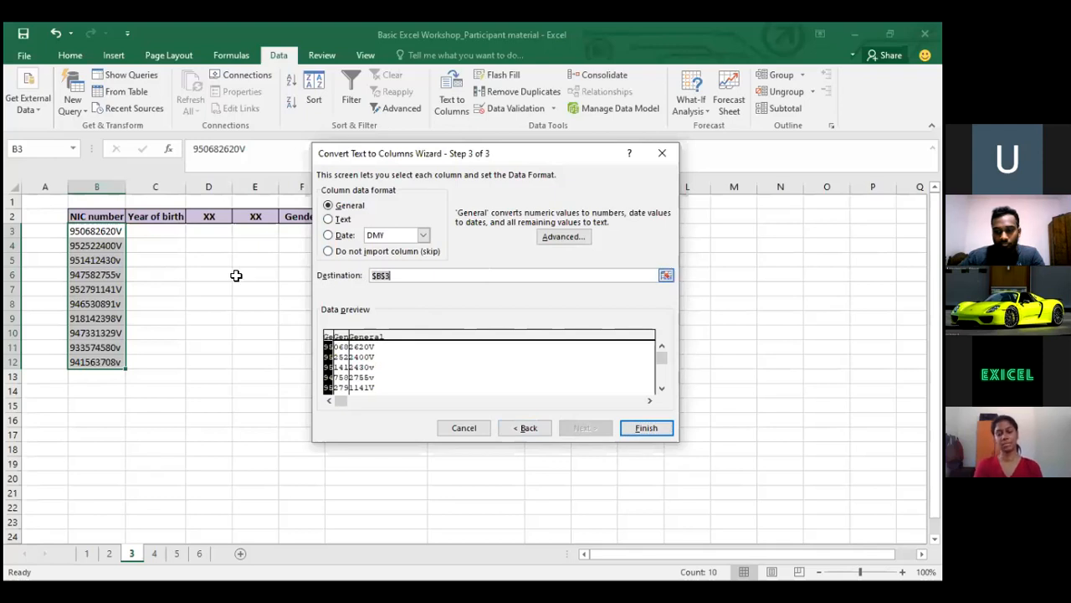
left_click(154, 228)
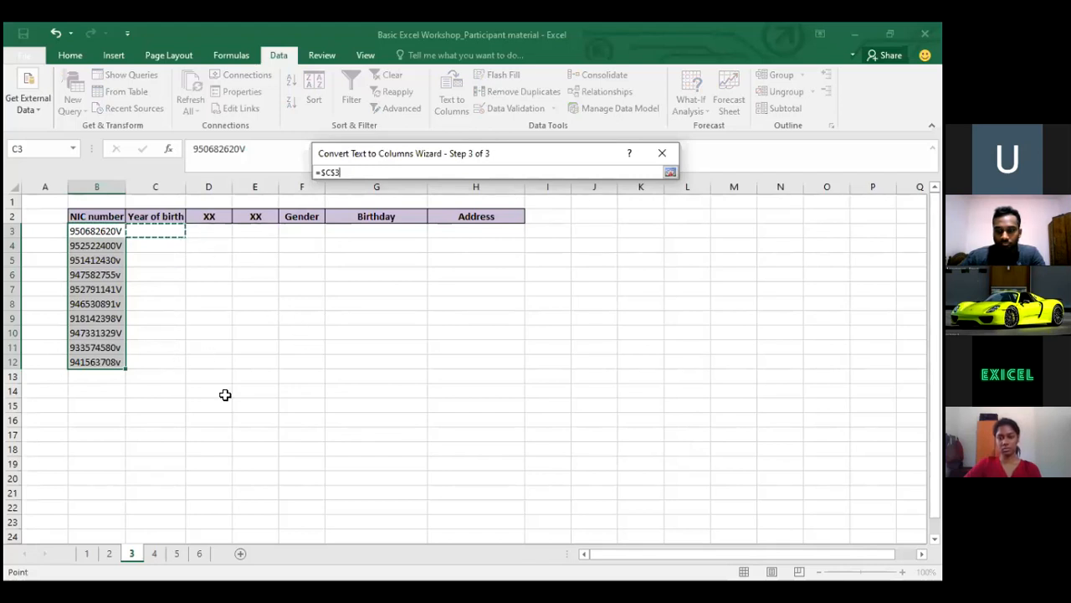
key("Return")
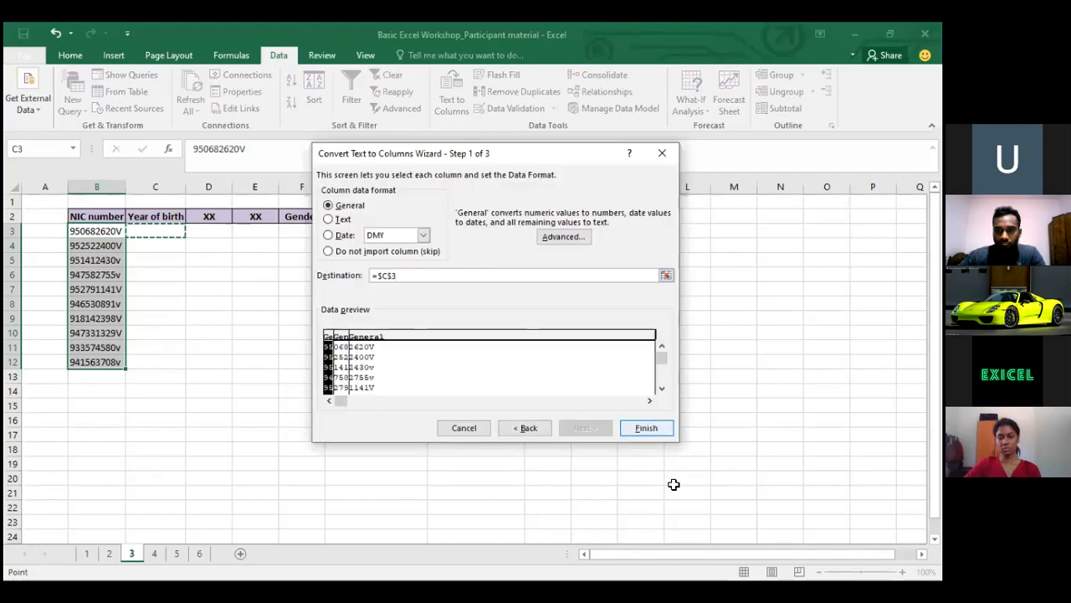
left_click(657, 440)
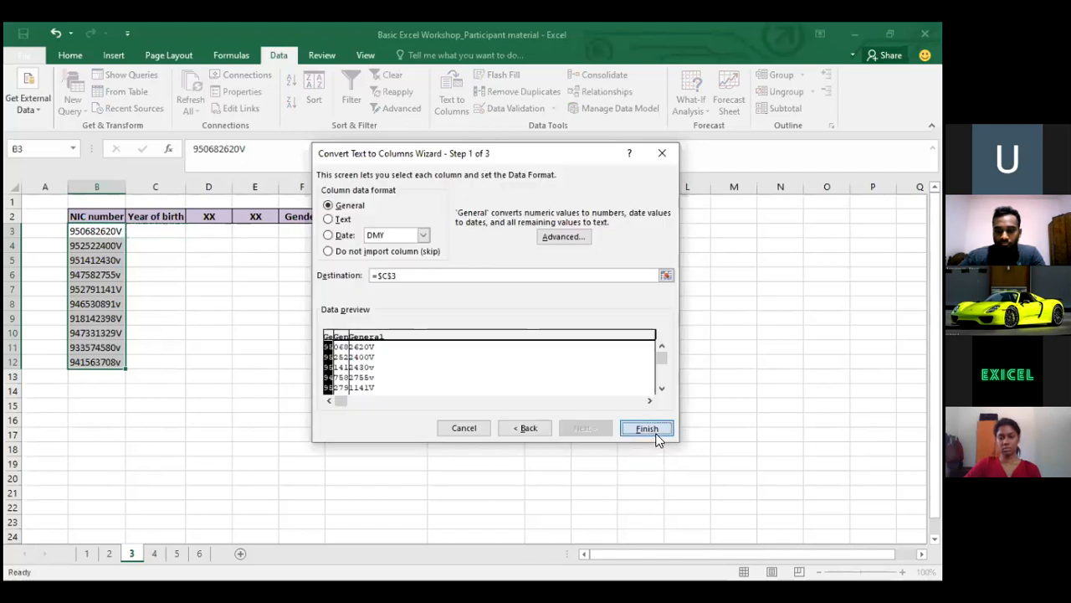
Select the NIC numbers in column B, cancelling an accidental entry in B3
left_click(179, 216)
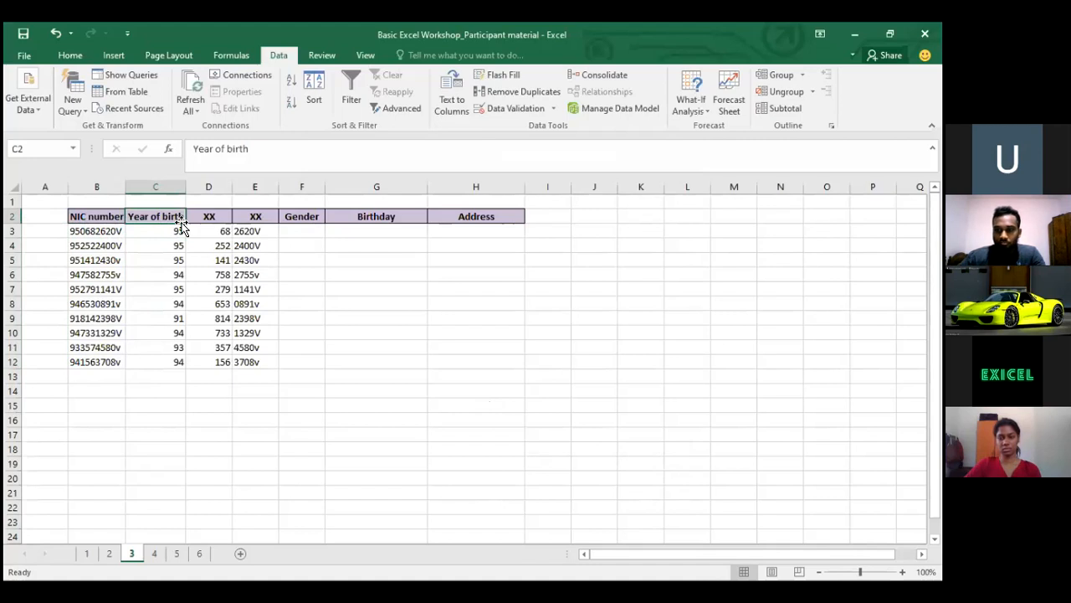
left_click_drag(99, 246, 112, 364)
left_click_drag(102, 231, 111, 327)
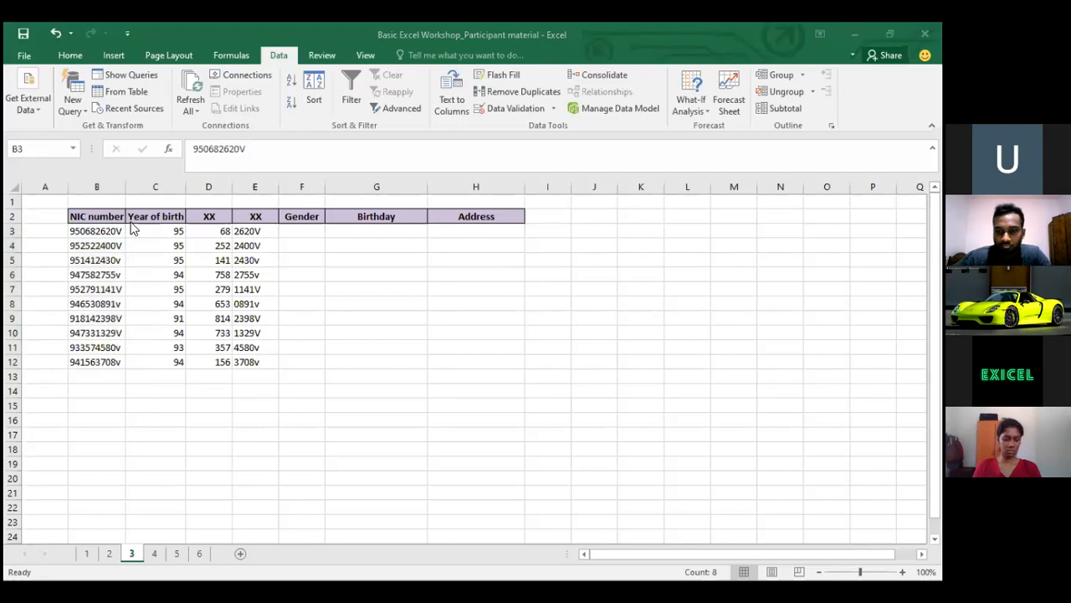
left_click(101, 228)
left_click(99, 229)
type("0")
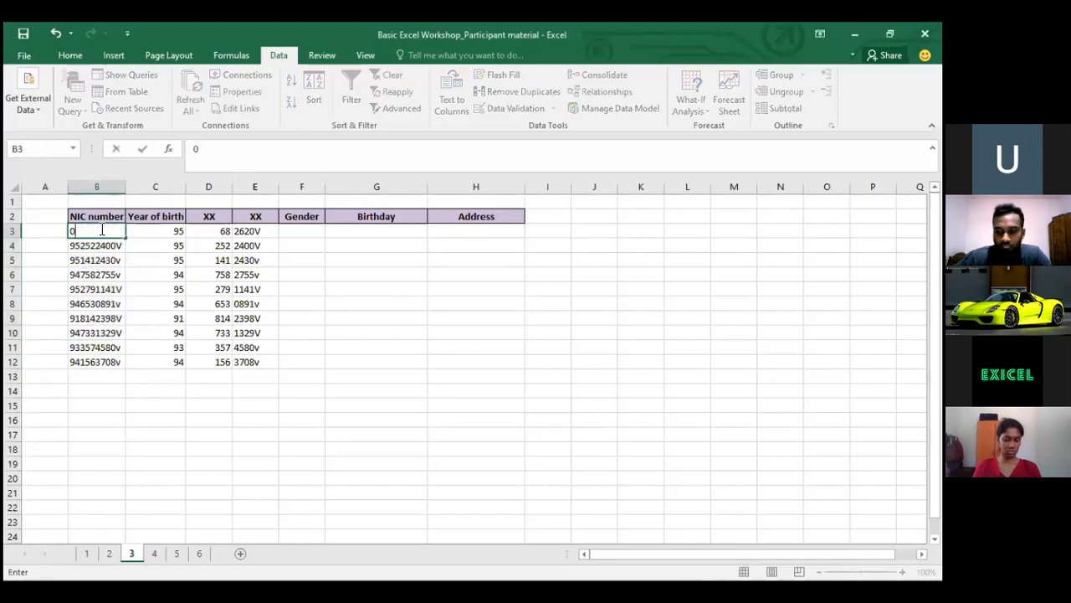
key("Escape")
Select and delete the split values in C3:E12, then reselect B3:B12
key("Up")
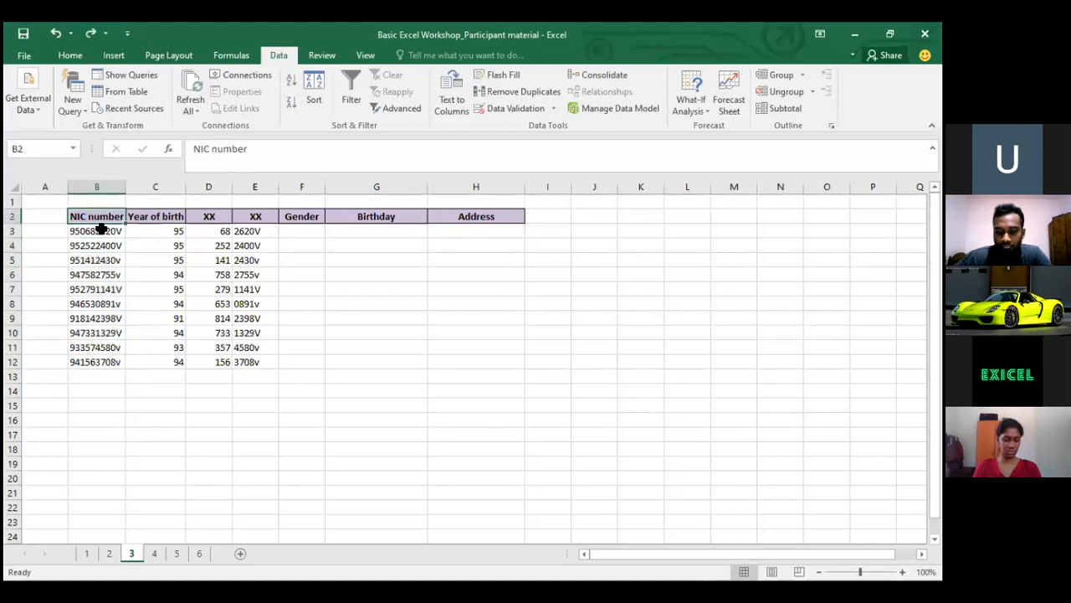
key("Down")
key("ctrl+shift+Down")
key("Right")
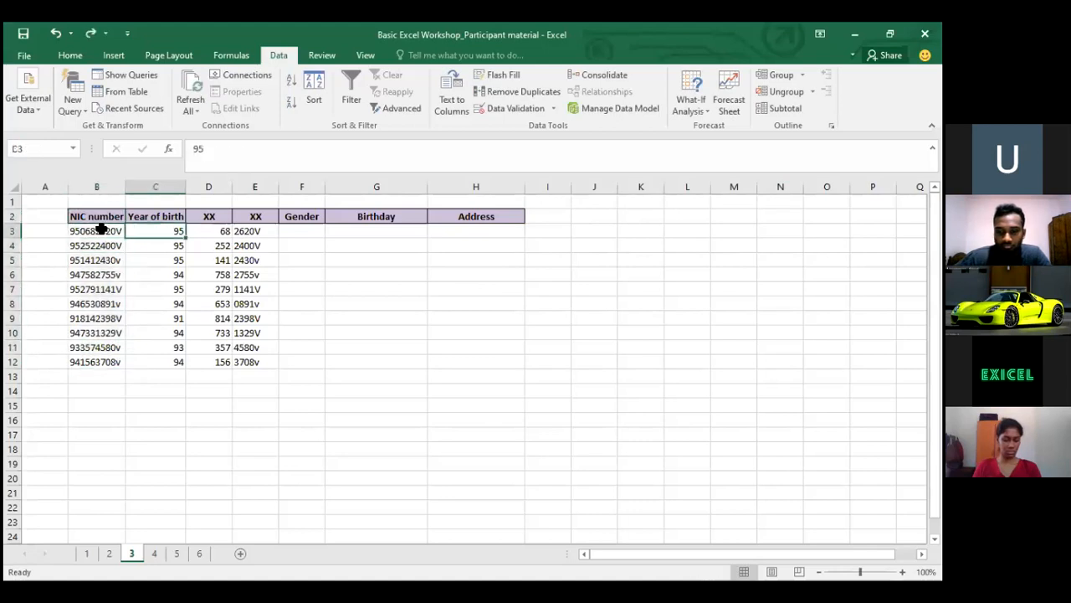
key("shift+Right")
key("shift+Right")
key("ctrl+shift+Down")
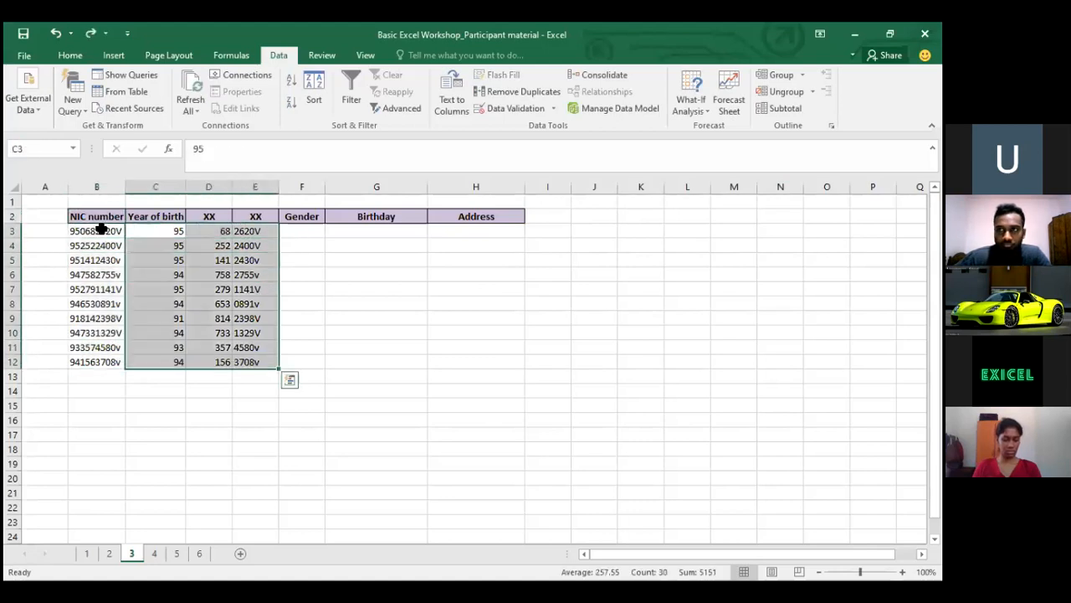
key("Delete")
left_click_drag(100, 229, 97, 361)
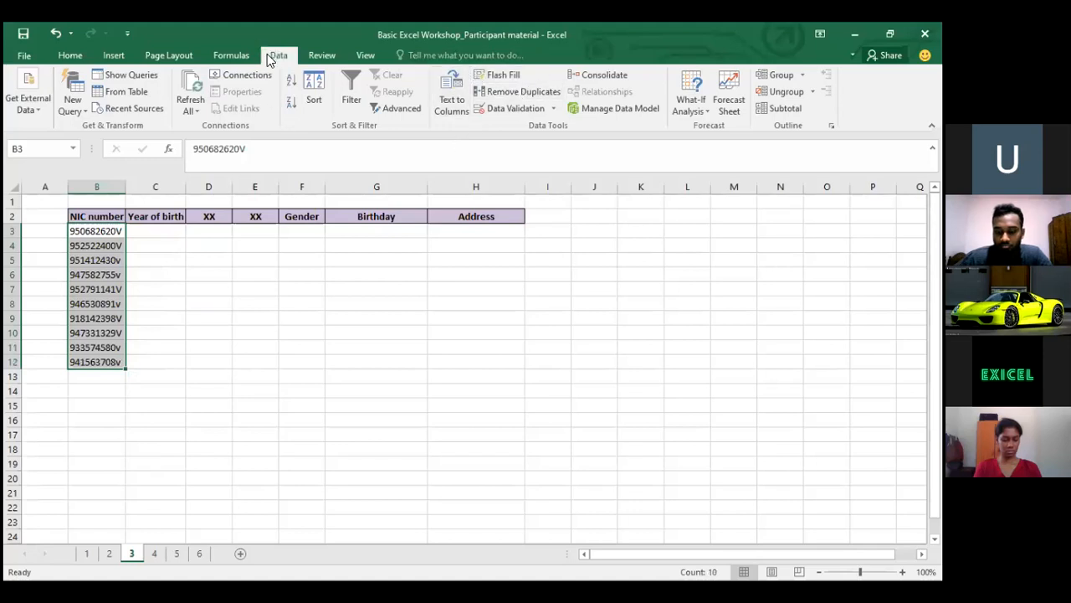
From the Data tab, launch Text to Columns on the NIC numbers with Fixed width selected
left_click(232, 57)
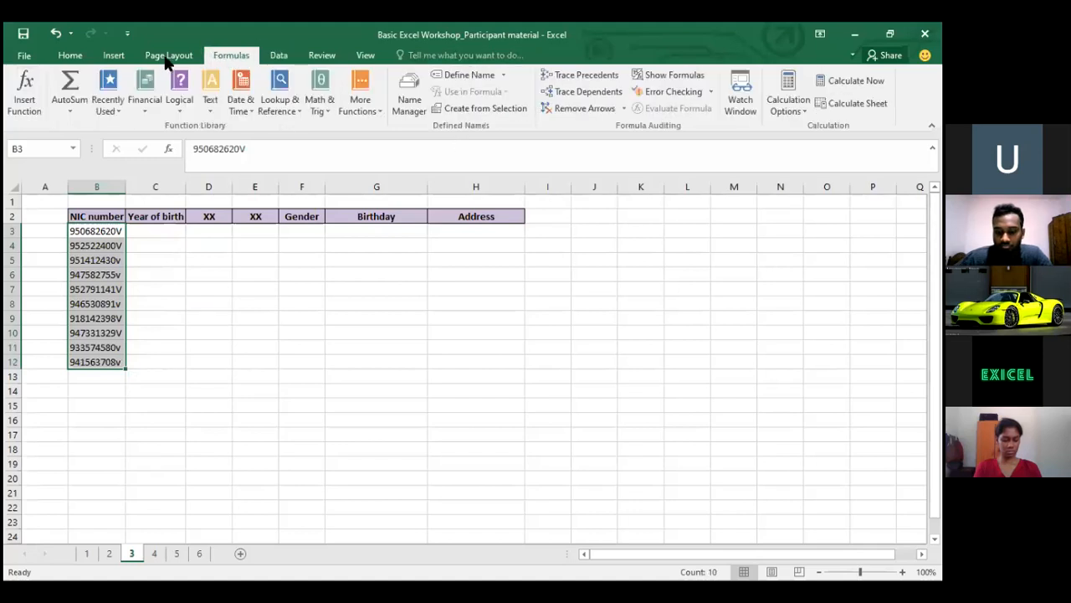
left_click(167, 55)
left_click(287, 53)
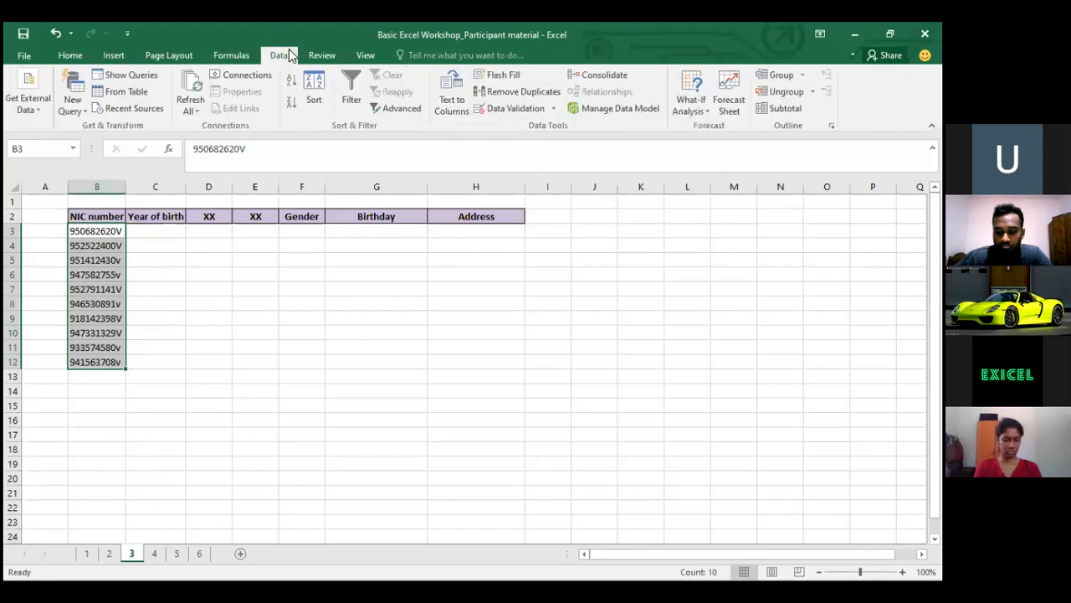
left_click(452, 92)
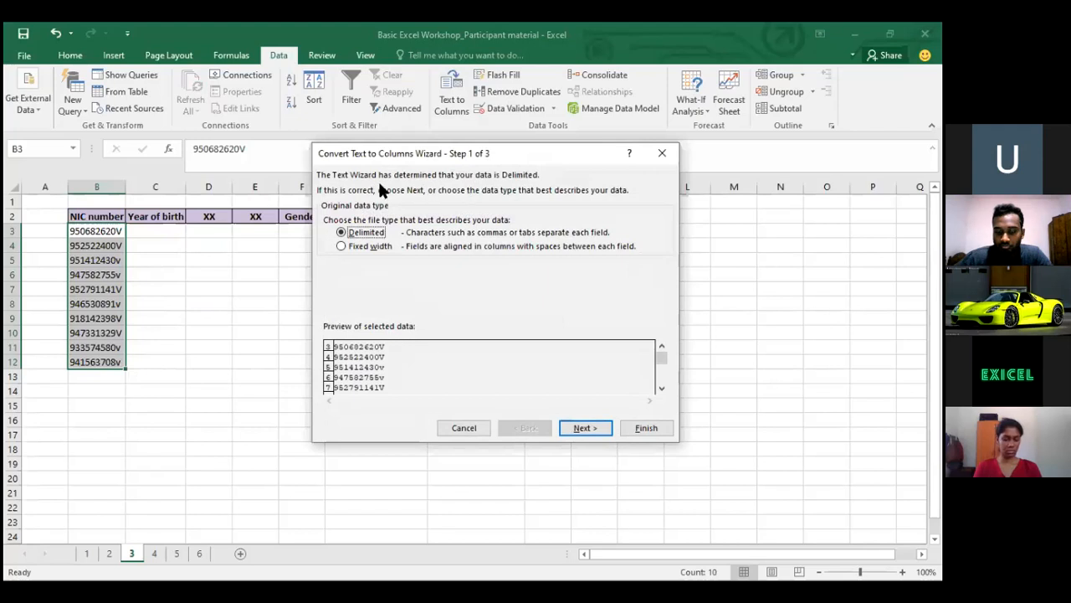
left_click(341, 247)
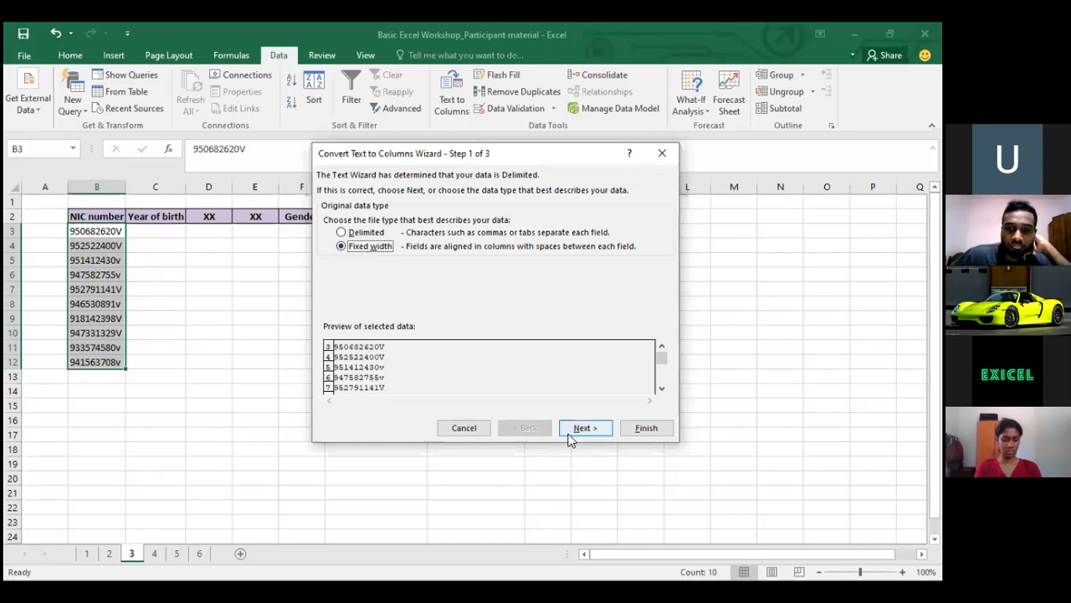
left_click(581, 430)
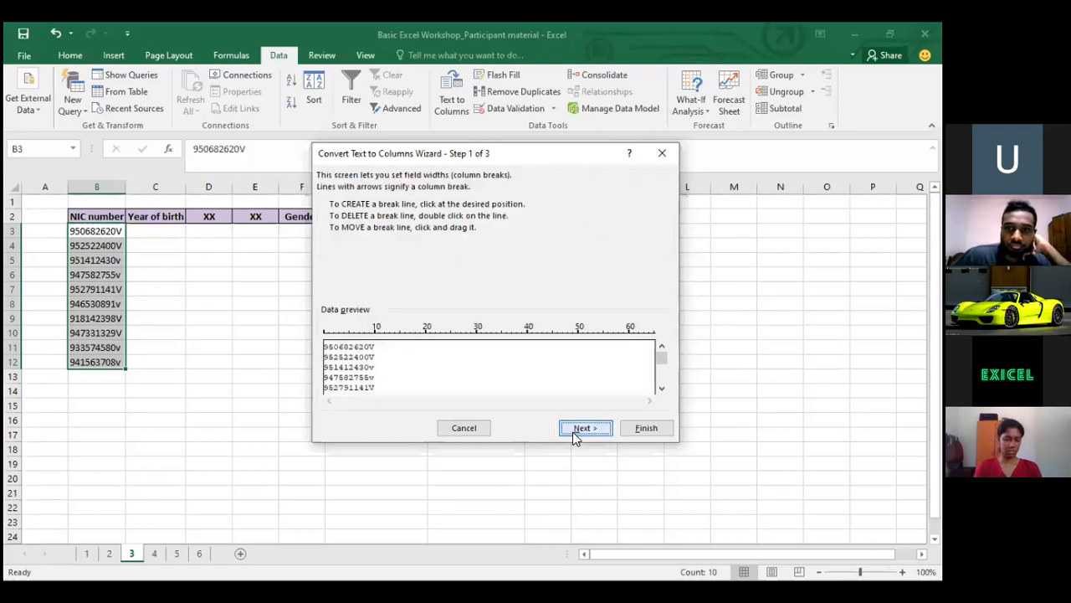
Place column breaks after the 2nd and 5th characters of the NIC numbers
left_click(334, 345)
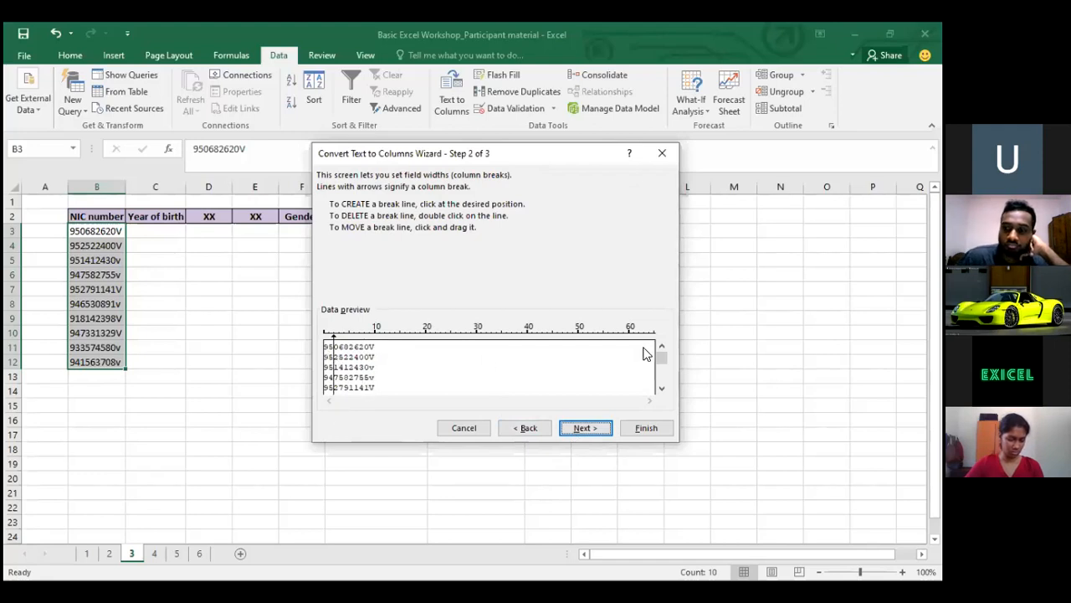
left_click_drag(659, 360, 659, 336)
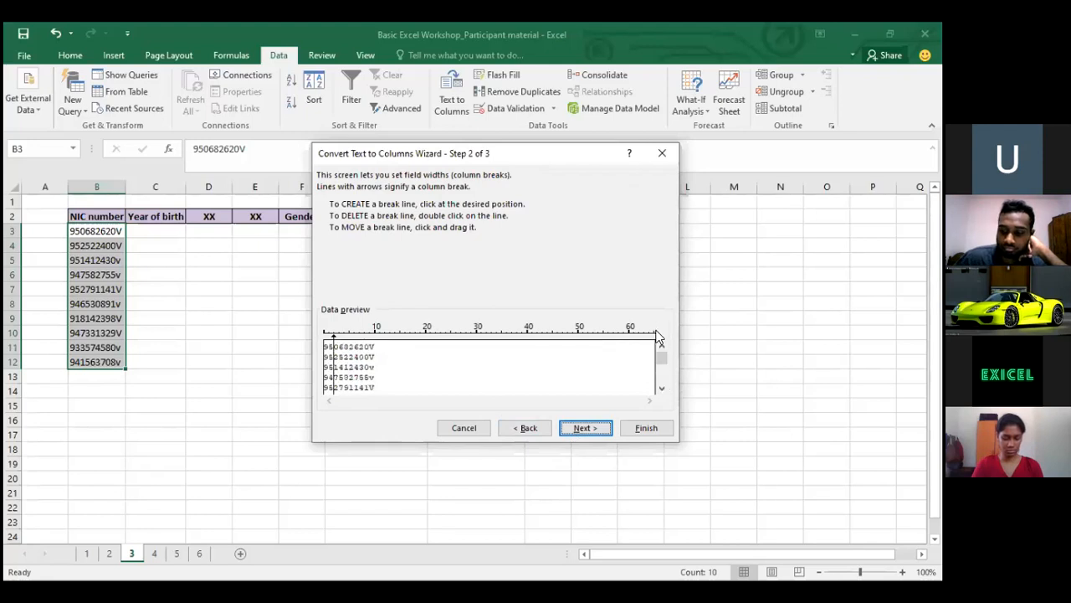
left_click(349, 344)
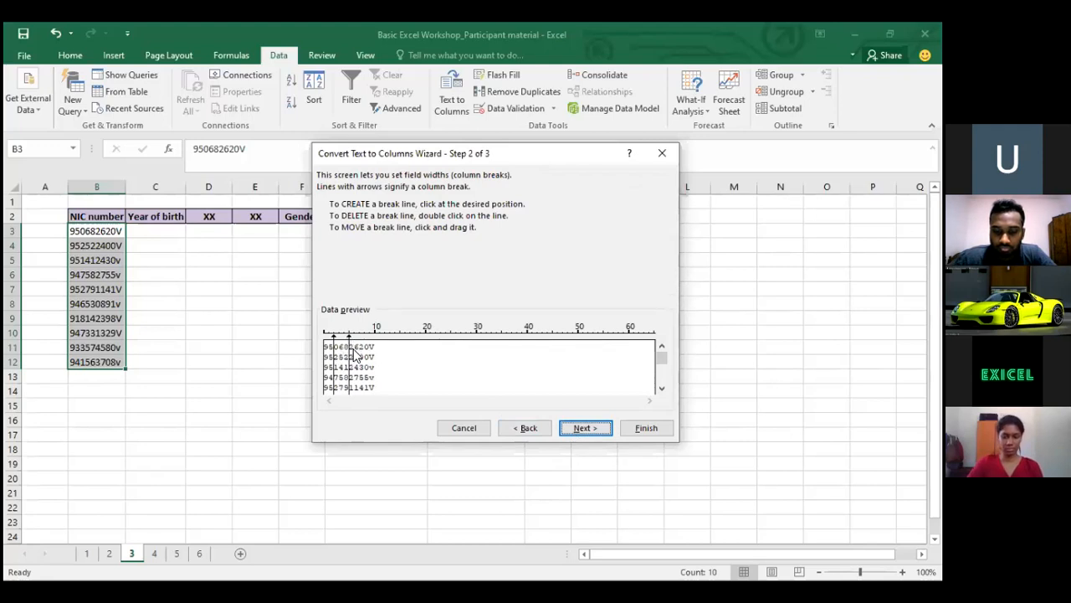
left_click(586, 428)
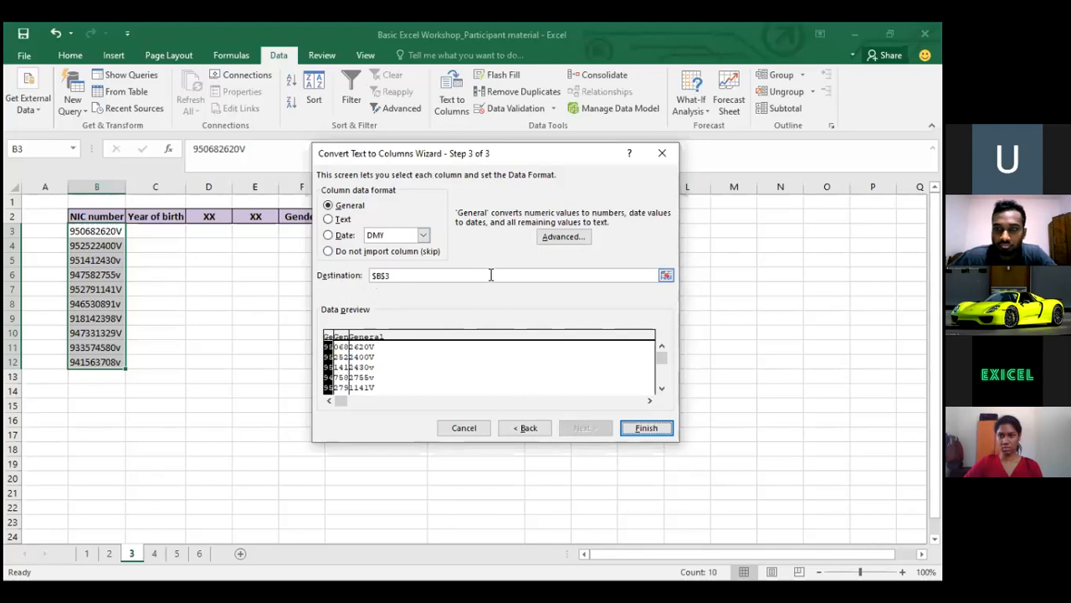
Set the wizard destination to $C$3 and finish, filling C3:E12 with the NIC parts
left_click(666, 276)
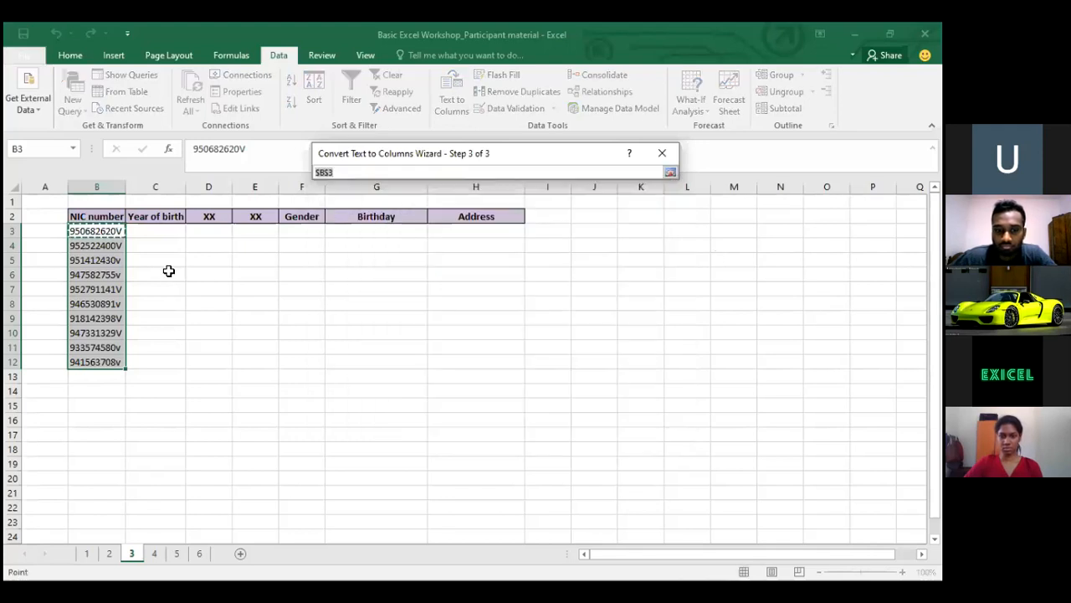
left_click(147, 230)
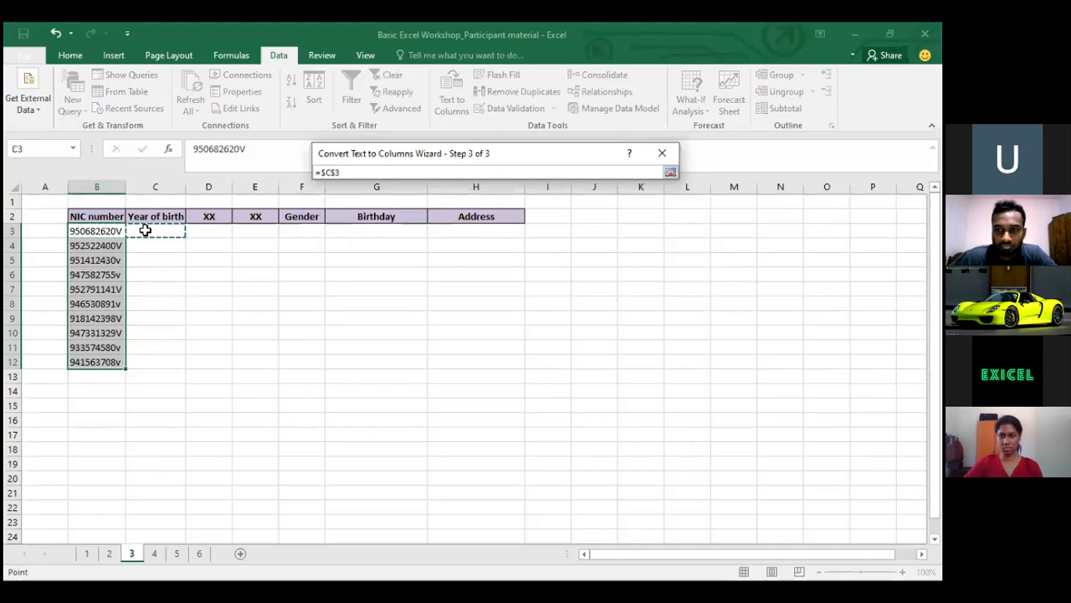
left_click(115, 227)
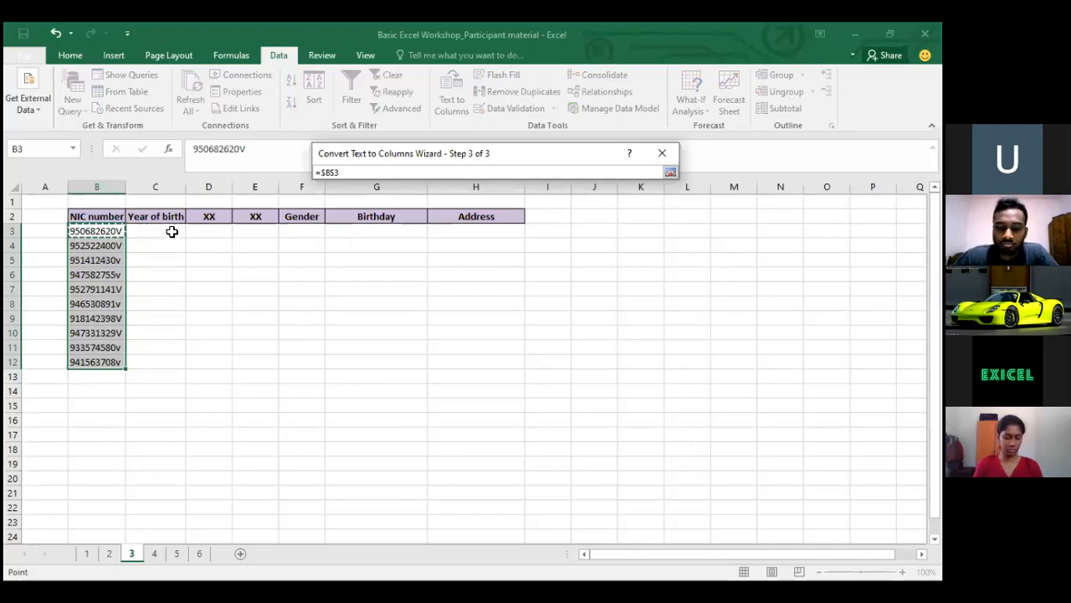
left_click_drag(161, 232, 160, 267)
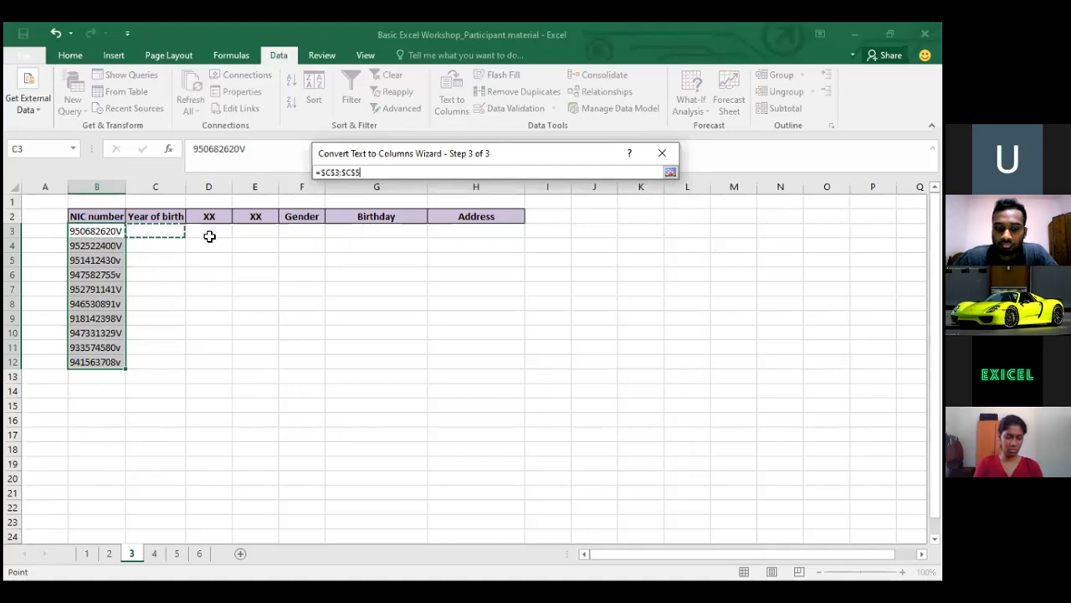
left_click_drag(209, 236, 211, 291)
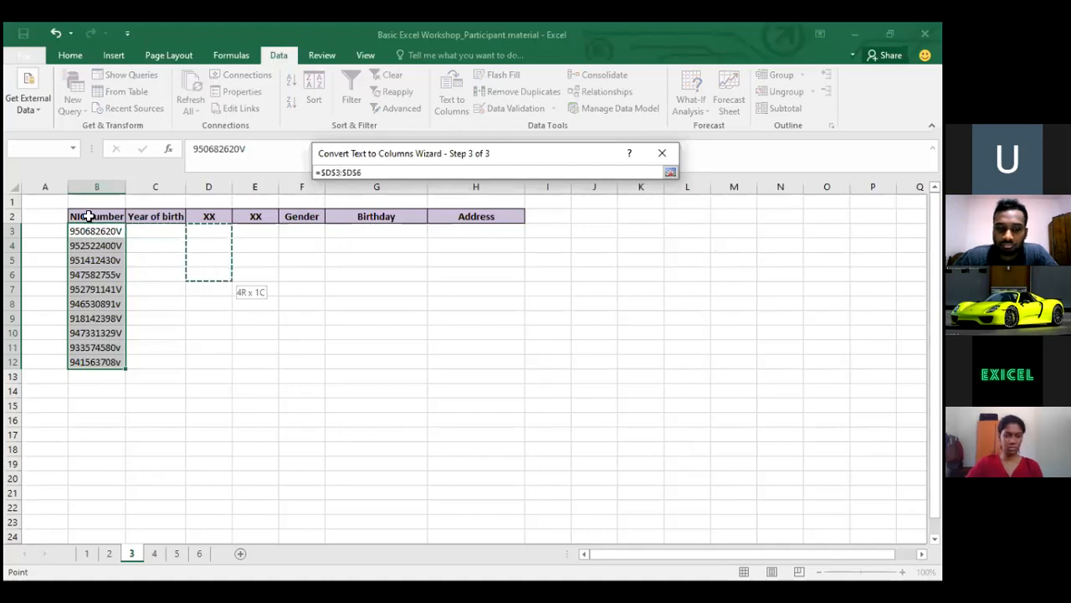
left_click(147, 229)
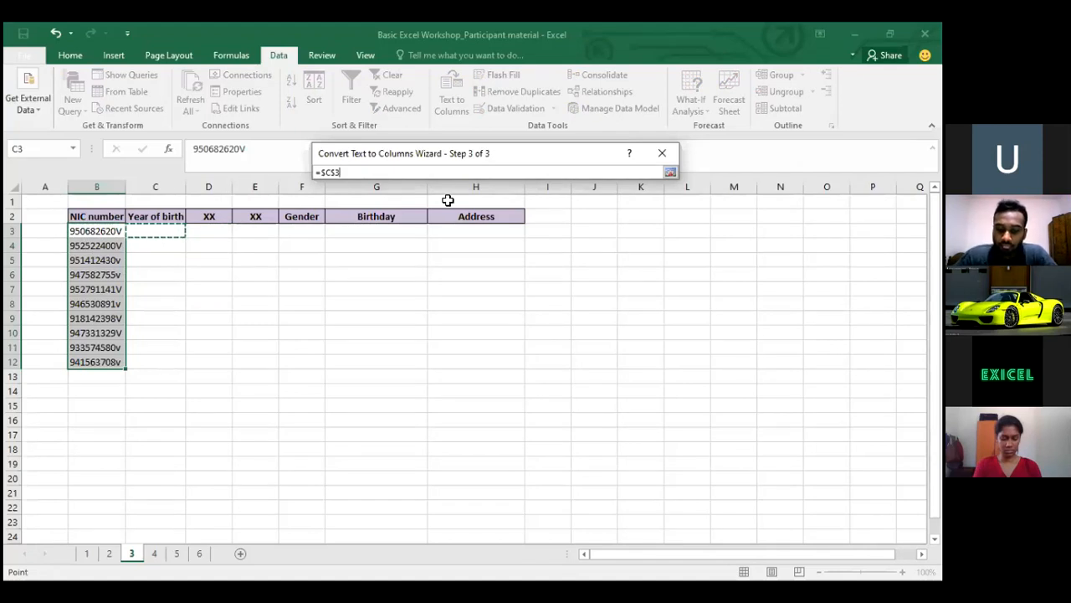
key("Return")
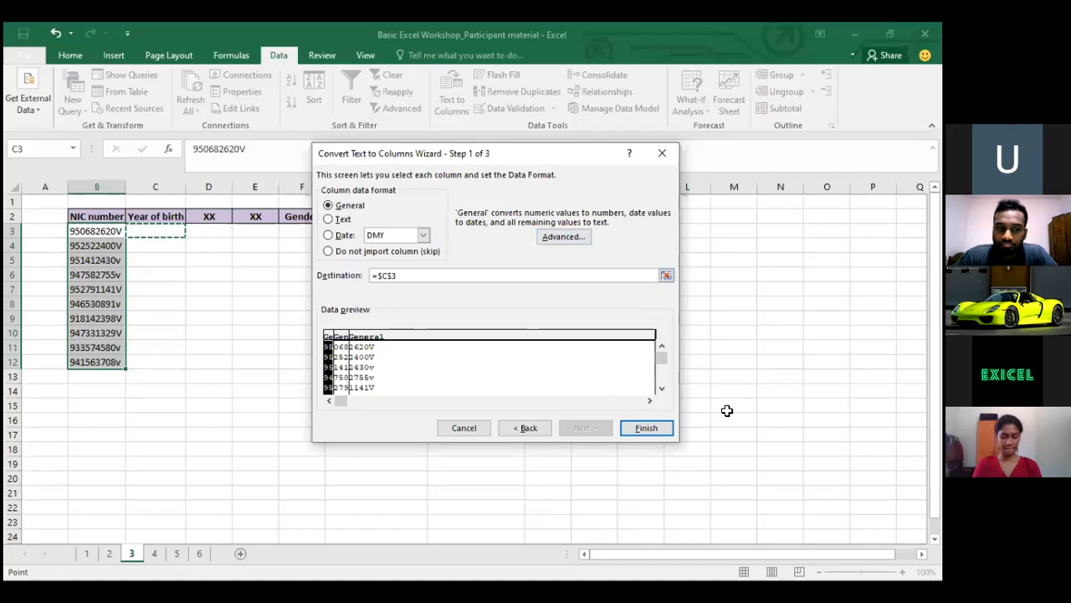
left_click(635, 427)
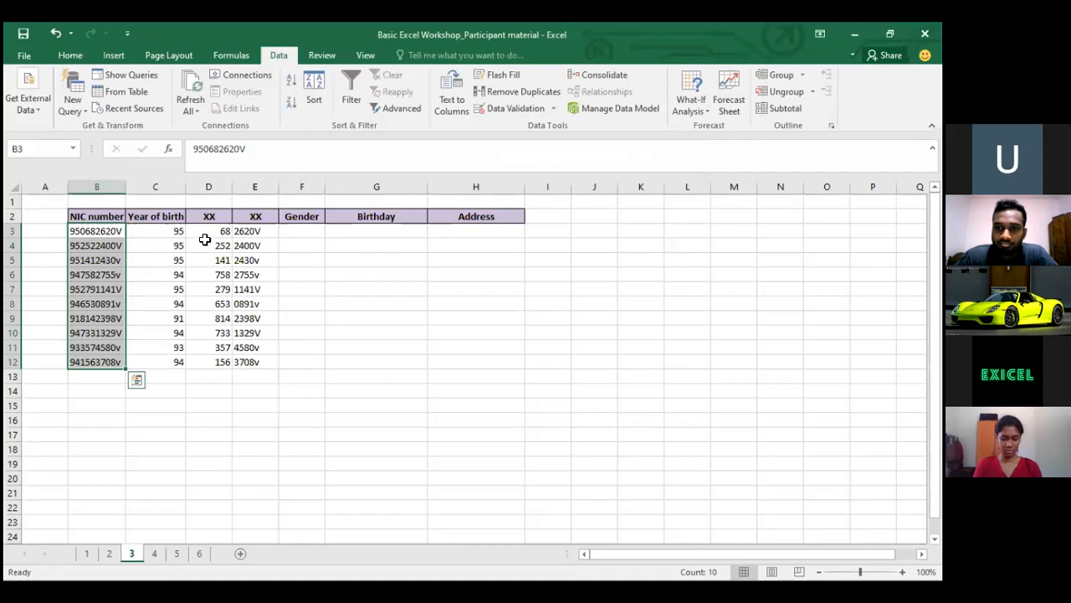
On sheet 2, fill the address formula down to F12 and copy the ten addresses in F3:F12
left_click(153, 255)
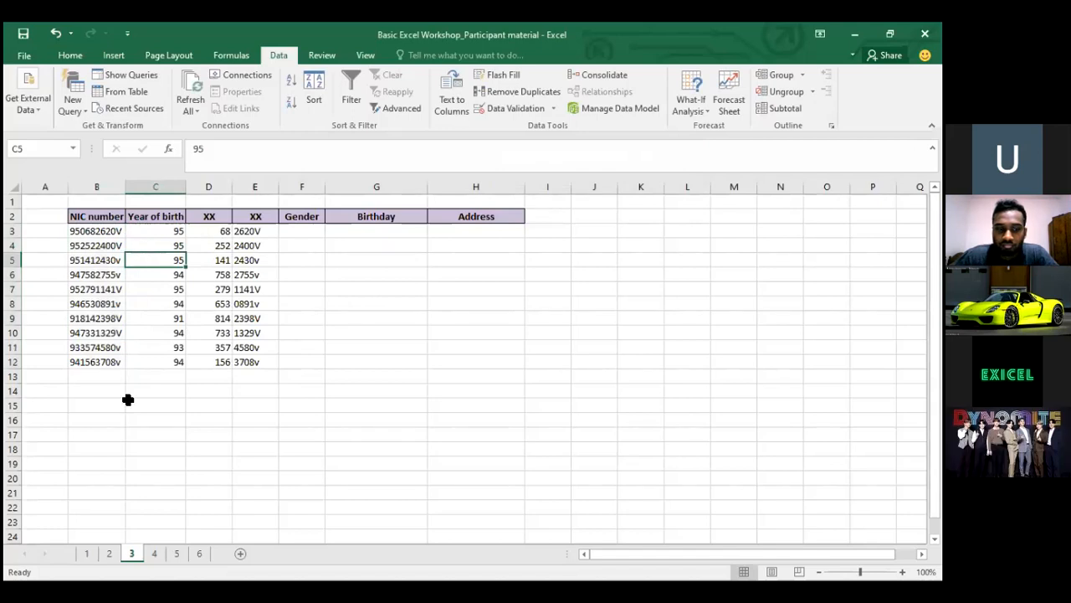
left_click(110, 554)
left_click(364, 235)
key("Down")
key("Down")
key("ctrl+c")
key("Down")
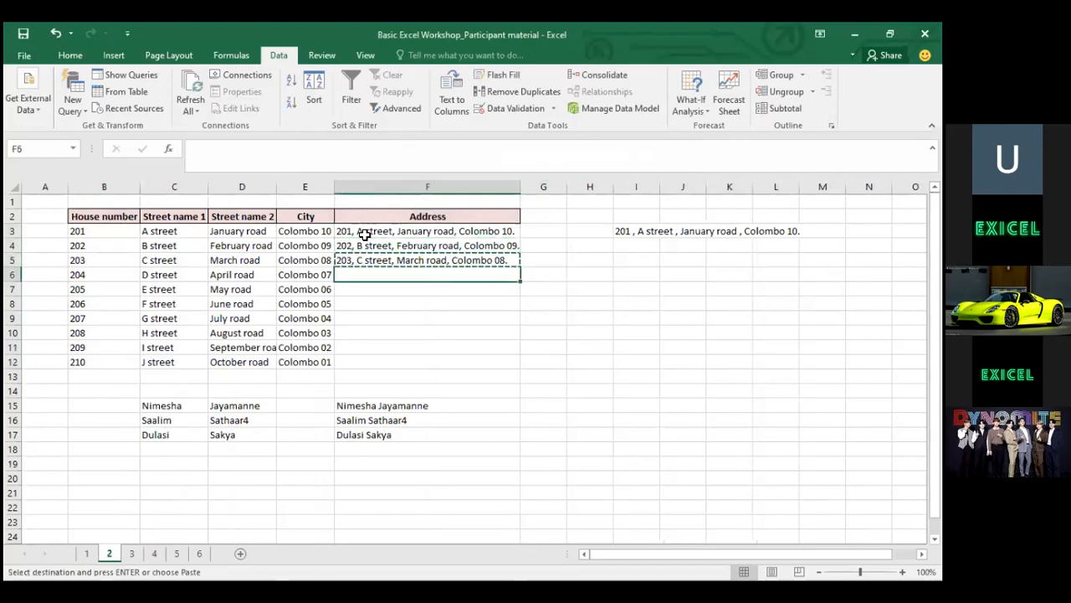
key("shift+Down")
key("shift+Down")
key("shift+Down")
key("shift+Down")
key("shift+Down")
key("shift+Down")
key("ctrl+v")
key("Up")
key("ctrl+shift+Down")
key("ctrl+c")
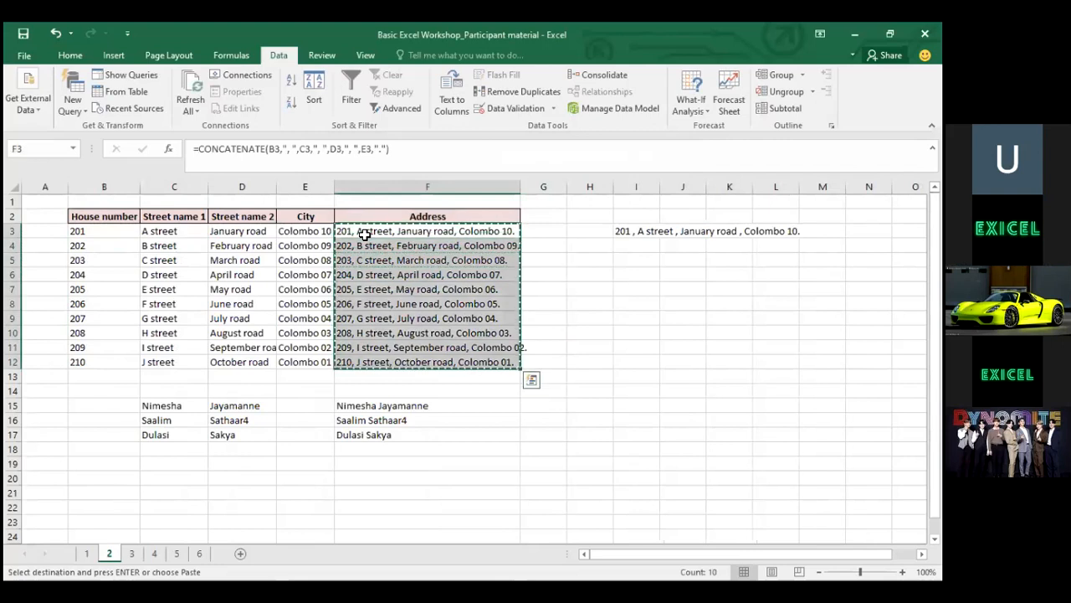
Paste the copied addresses into sheet 3 starting at B18
key("Down")
key("Down")
key("Down")
key("Down")
key("Down")
key("Down")
key("Down")
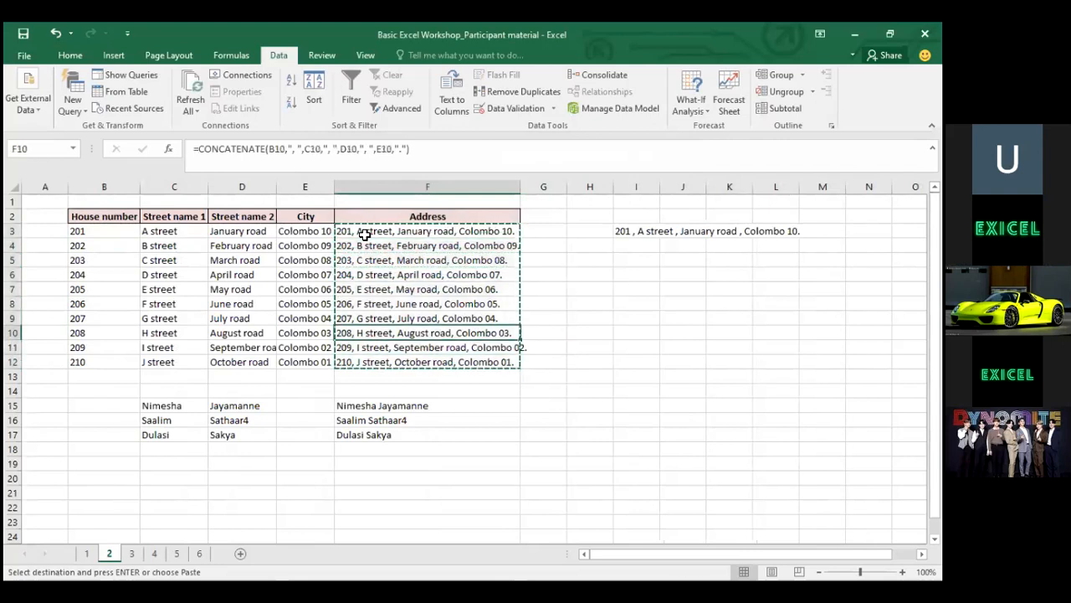
key("Down")
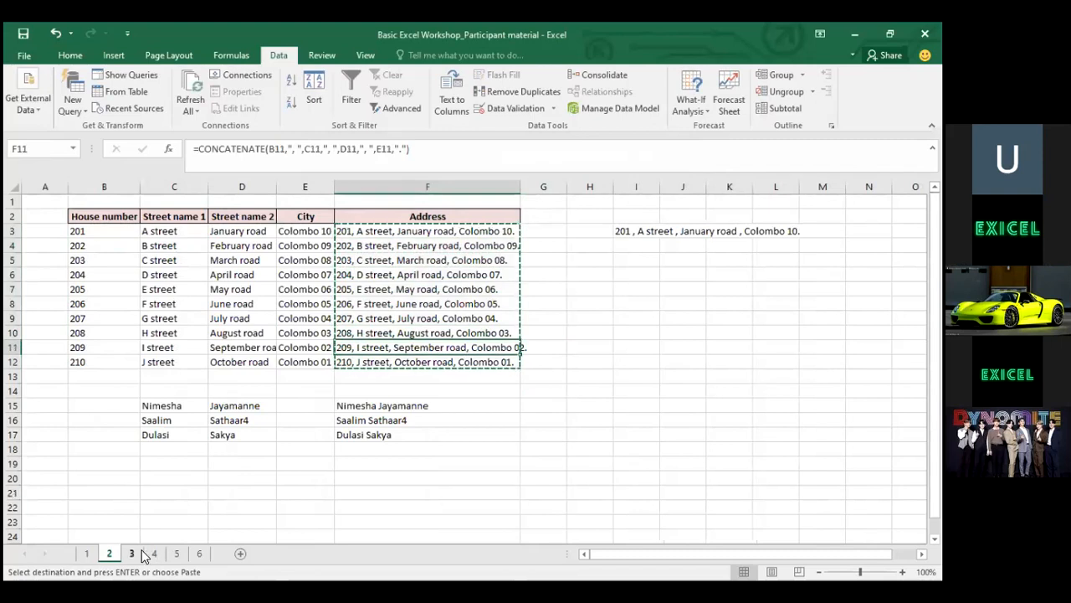
key("ctrl+Page_Down")
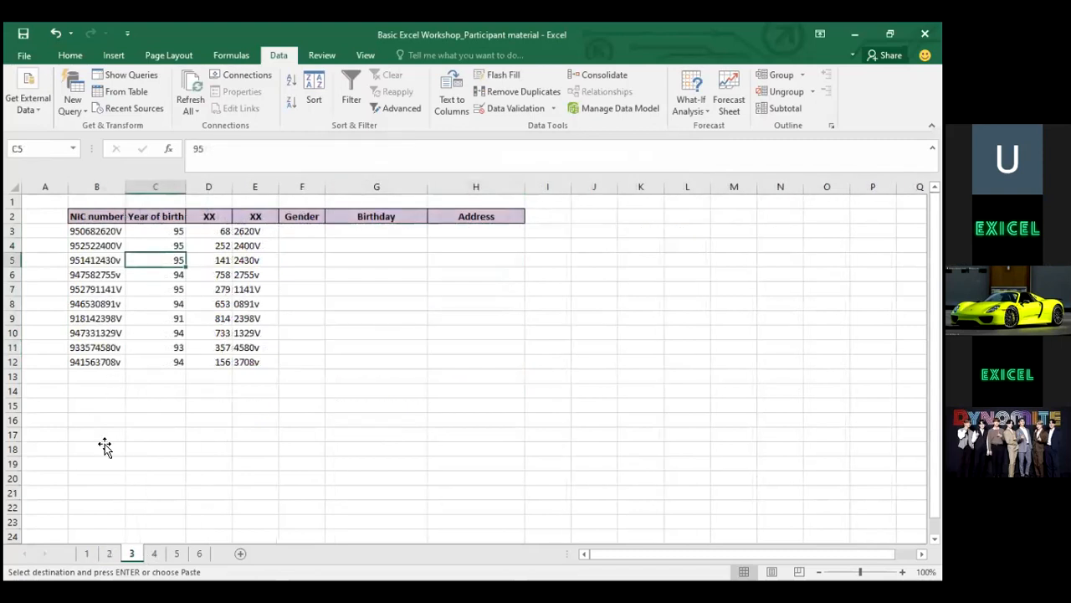
left_click(105, 446)
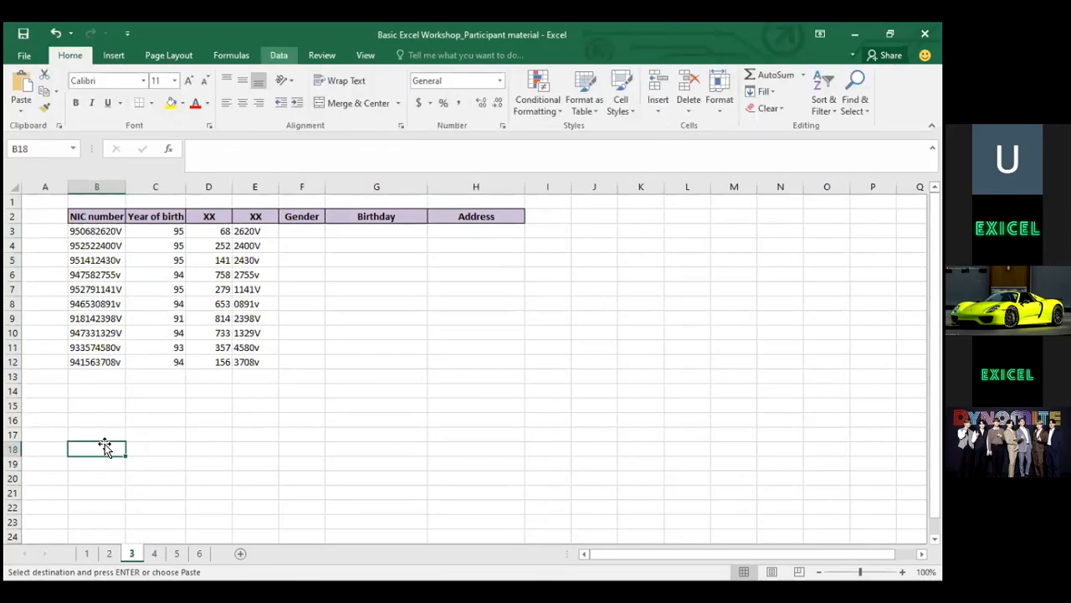
key("ctrl+v")
key("Right")
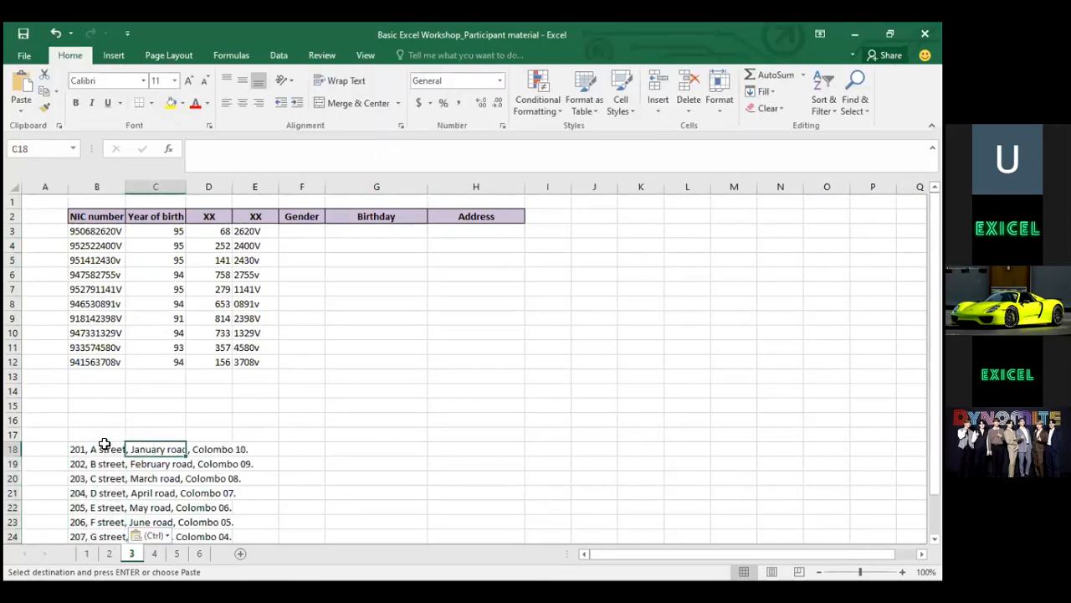
key("Right")
key("Left")
key("Left")
key("Left")
key("Right")
key("ctrl+Up")
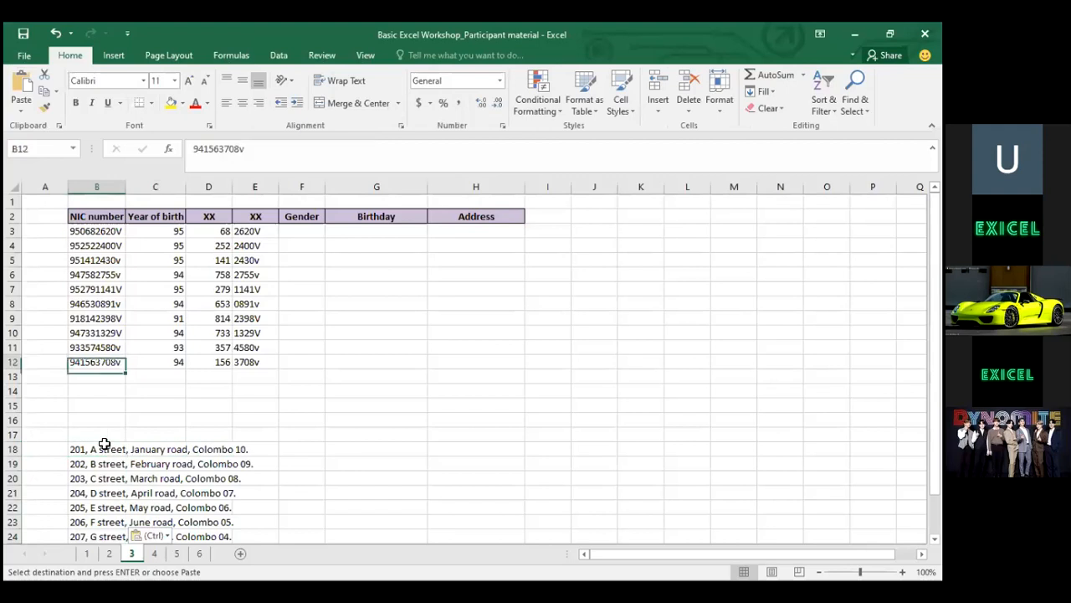
Re-copy the addresses from sheet 2, paste them at B18, and start Text to Columns on B18:B27
left_click(109, 553)
left_click_drag(108, 234, 160, 344)
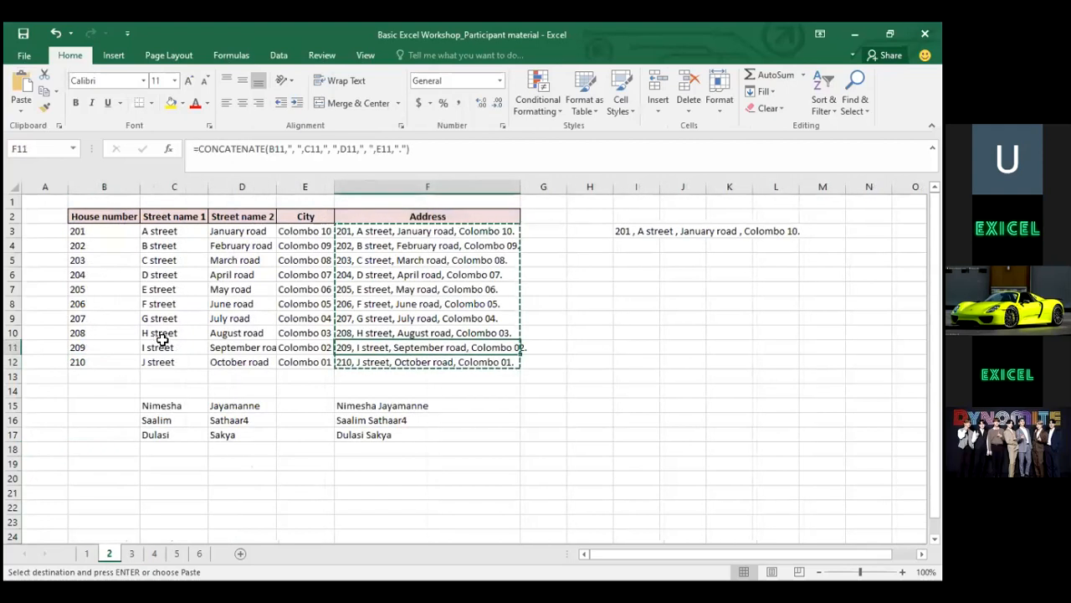
left_click(139, 556)
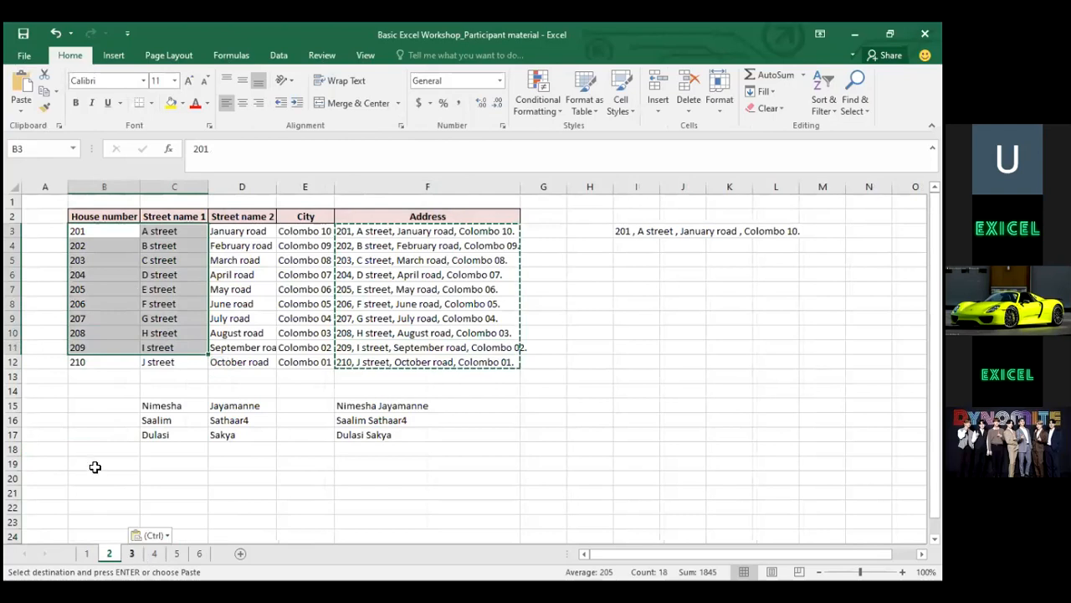
left_click(92, 449)
key("ctrl+v")
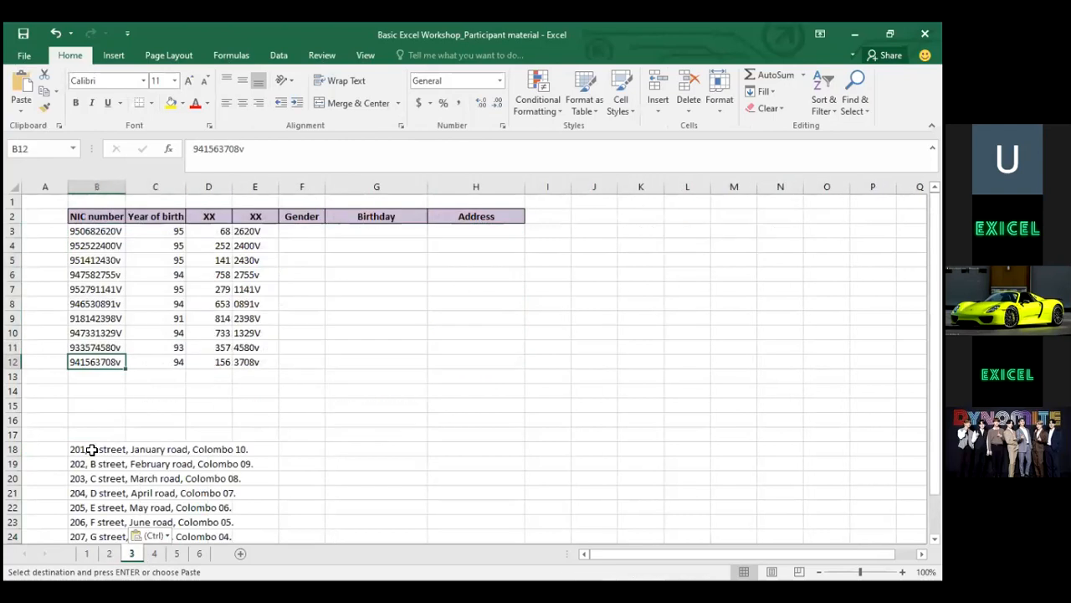
left_click(92, 450)
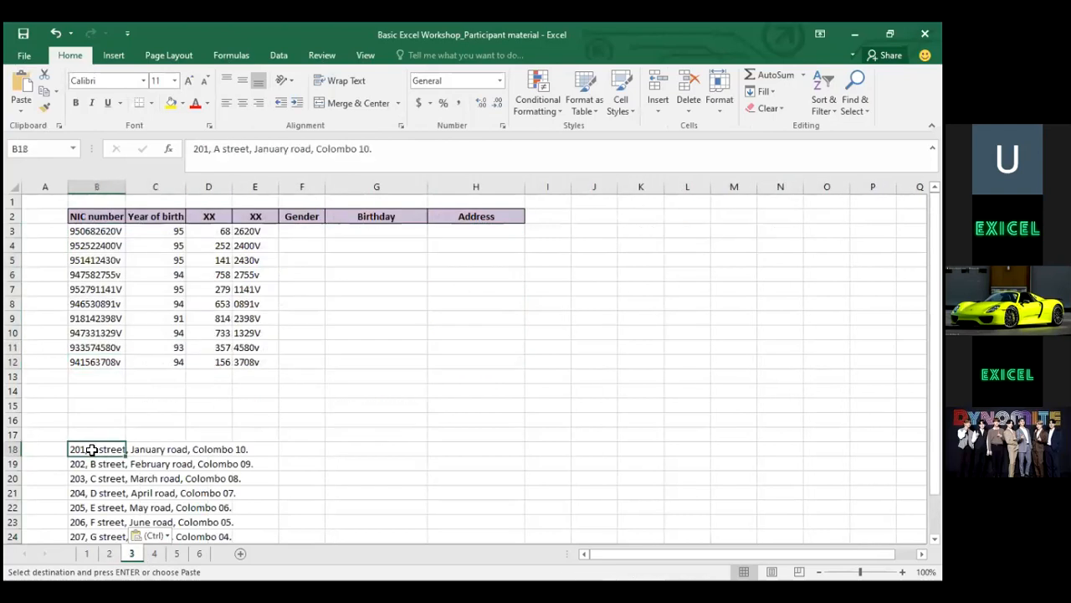
key("ctrl+shift+Down")
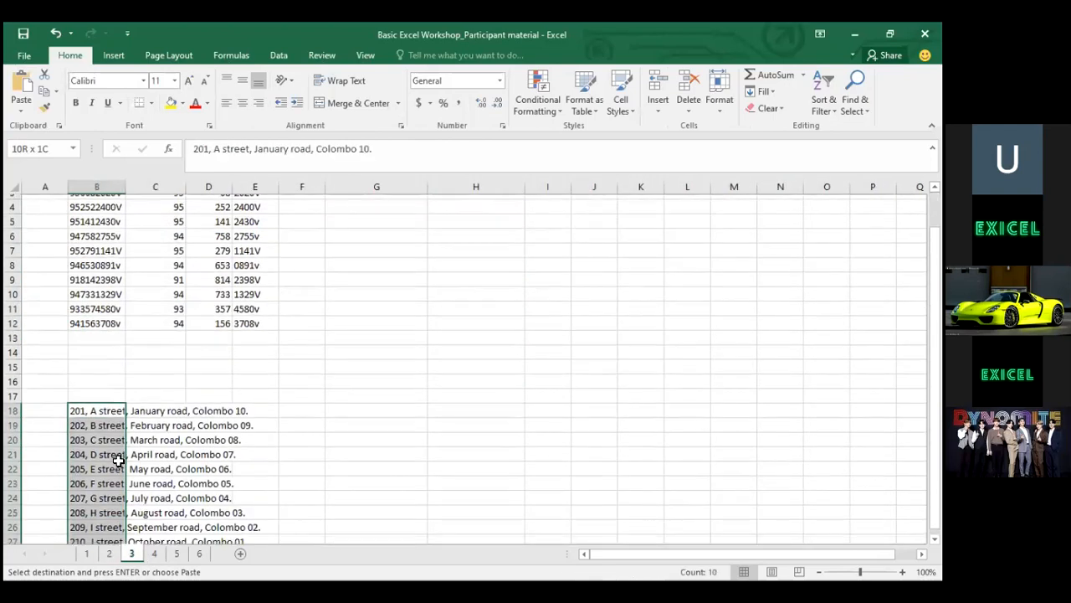
left_click(276, 55)
left_click(449, 99)
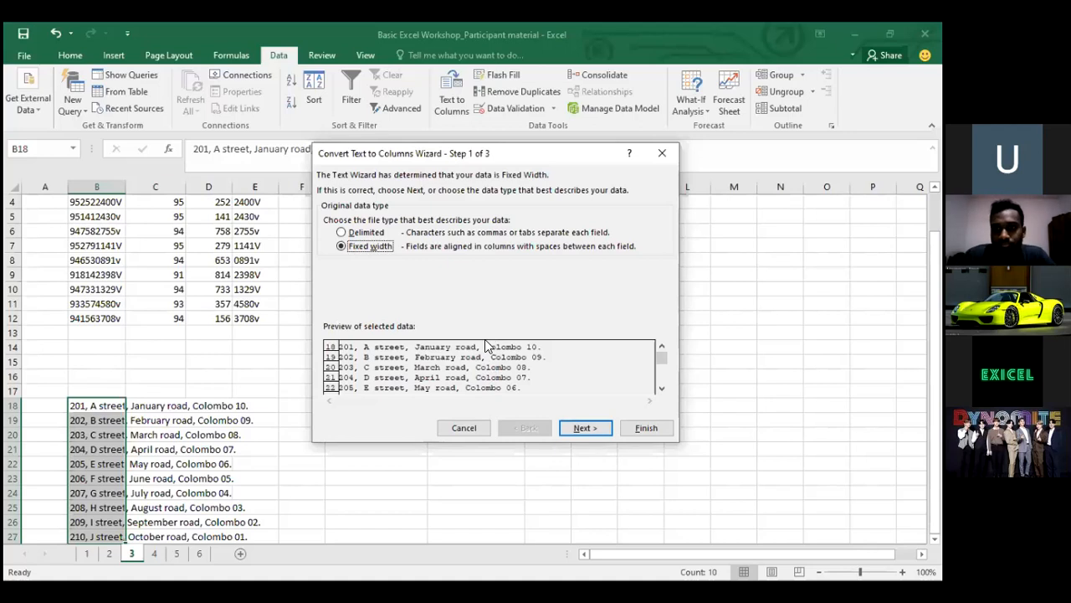
Split B18:B27 on commas instead of tabs, sending the output to $F$18
left_click(363, 235)
key("Return")
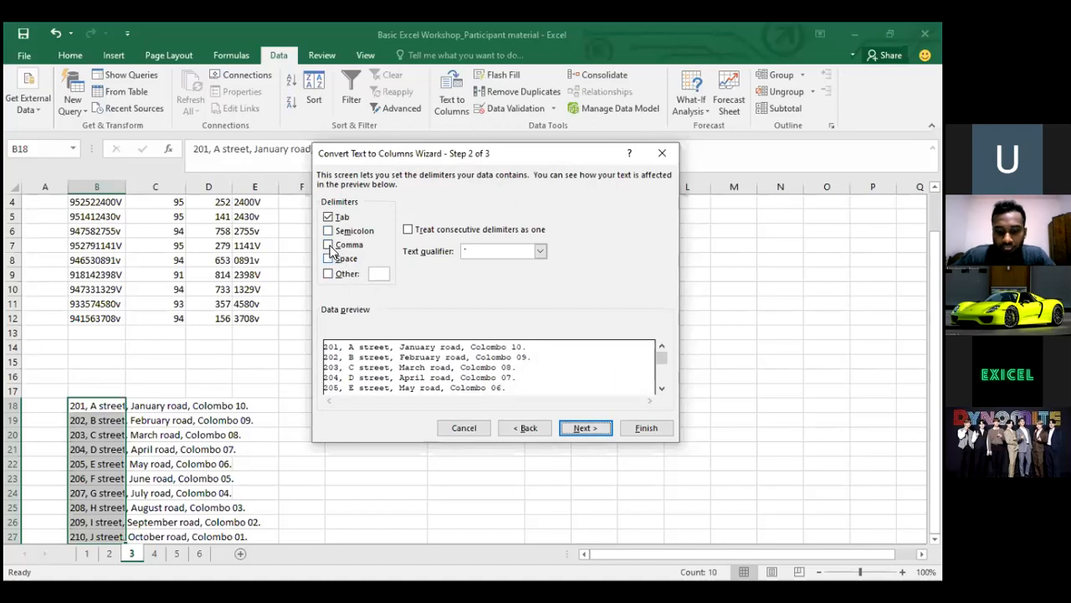
left_click(331, 248)
left_click(334, 217)
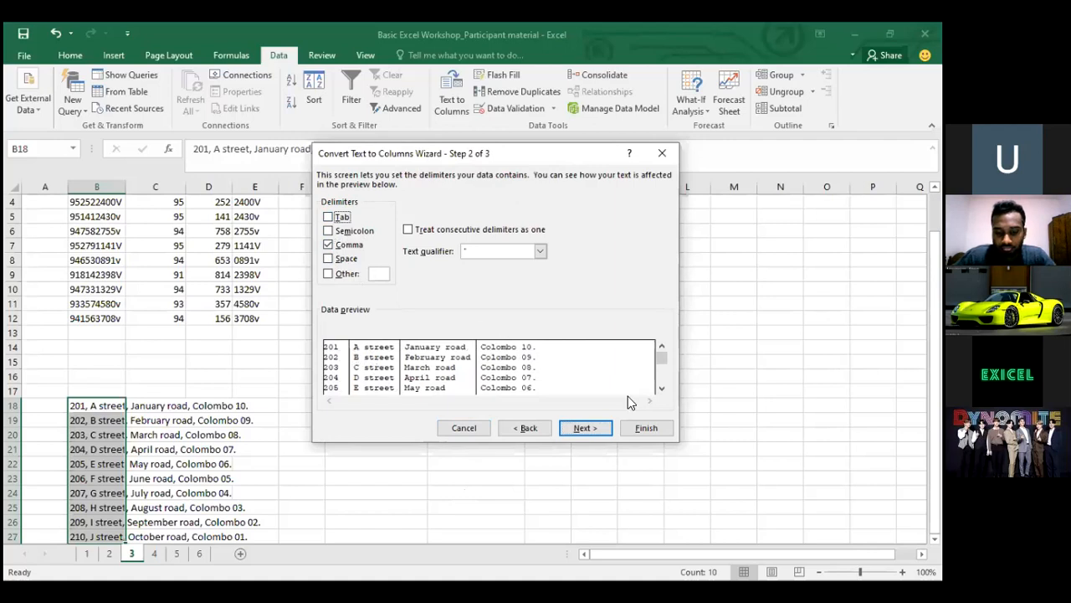
left_click(596, 430)
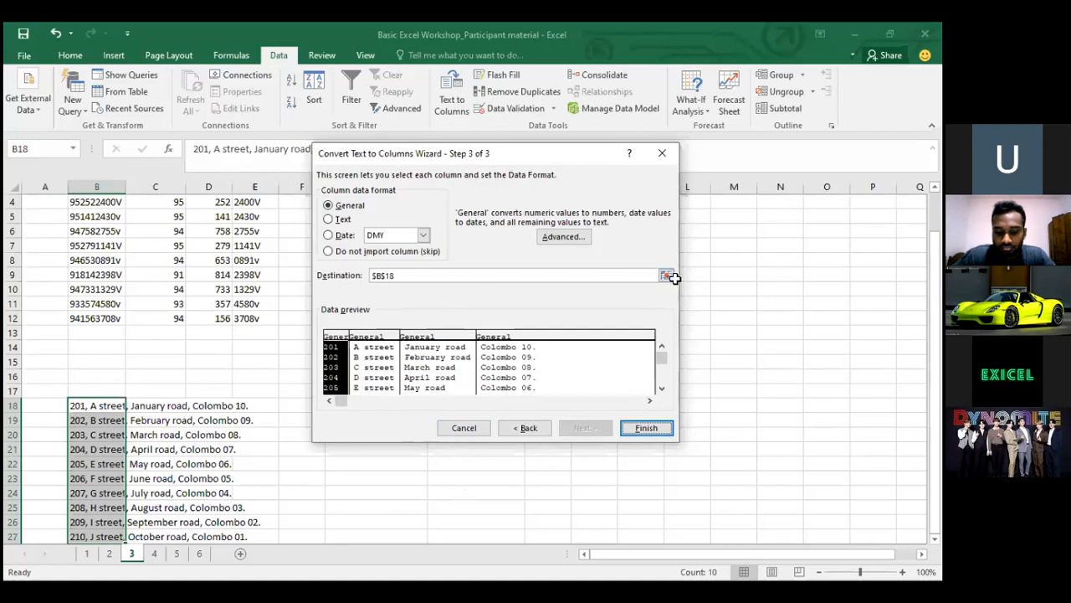
left_click(147, 408)
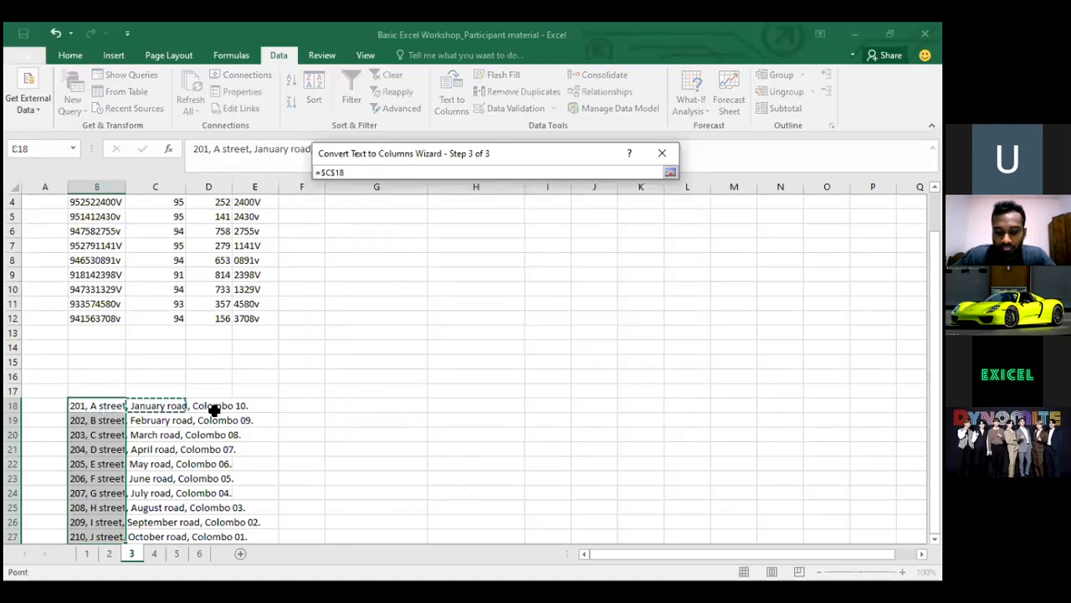
left_click(309, 402)
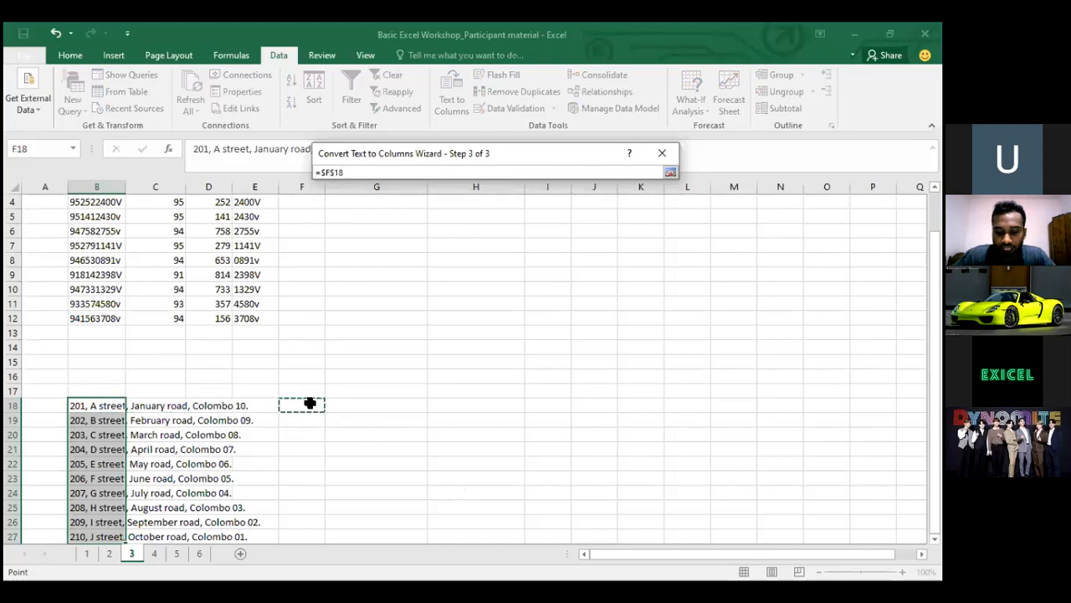
key("Return")
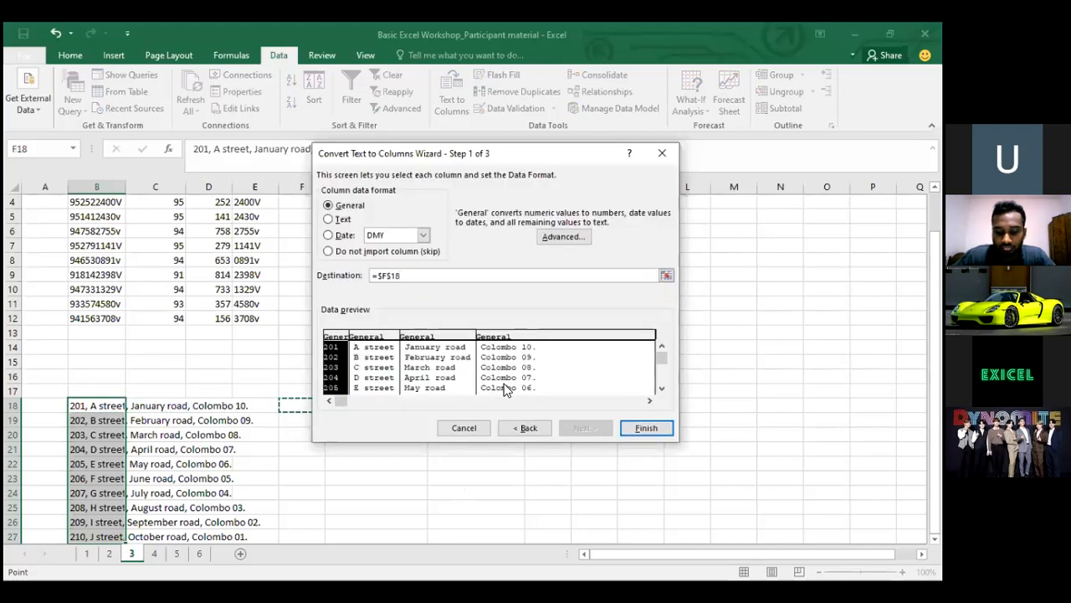
left_click(635, 430)
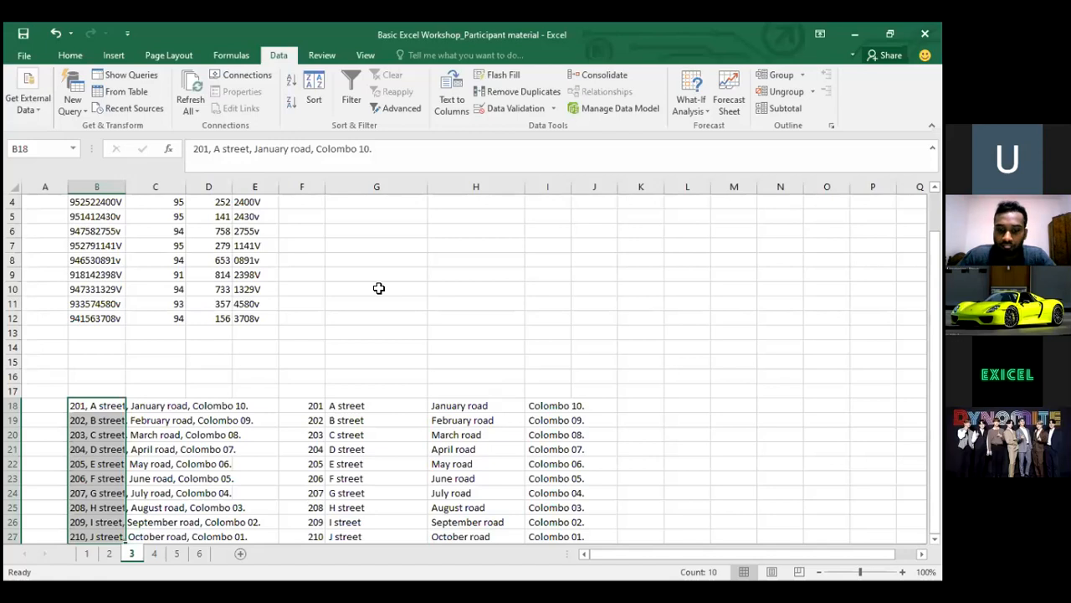
left_click(250, 287)
left_click(250, 317)
left_click(211, 305)
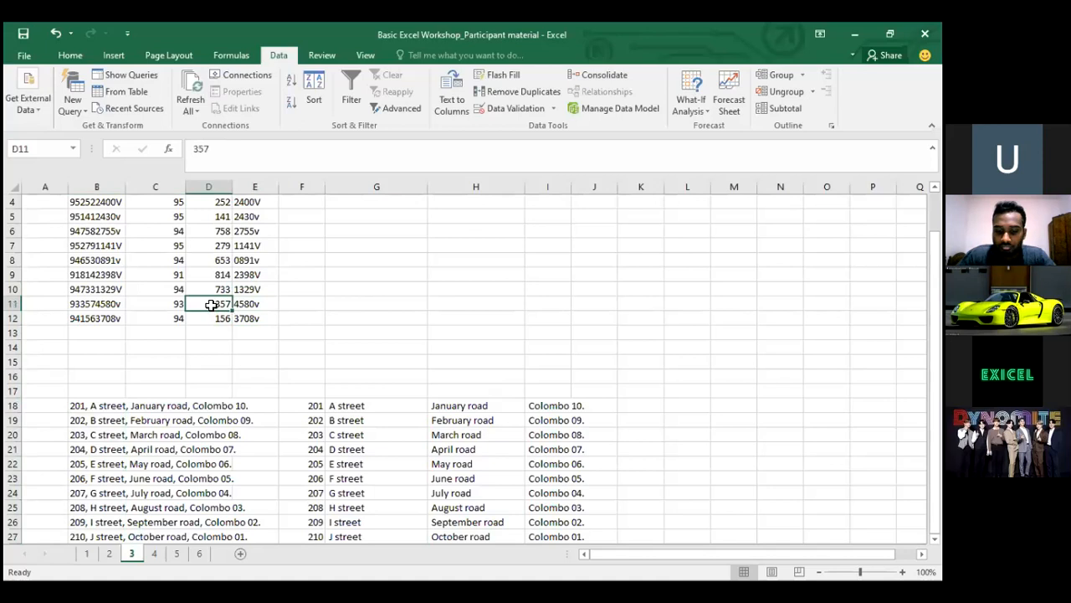
key("Up")
key("Up")
key("Up")
key("Up")
key("Up")
key("Up")
key("Up")
key("Up")
key("Up")
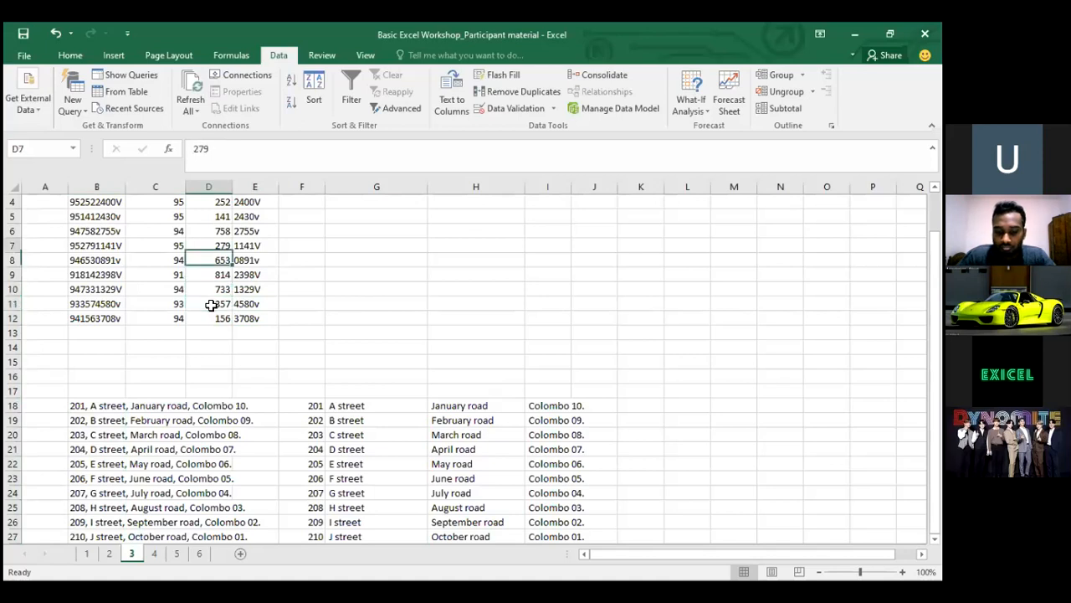
key("Down")
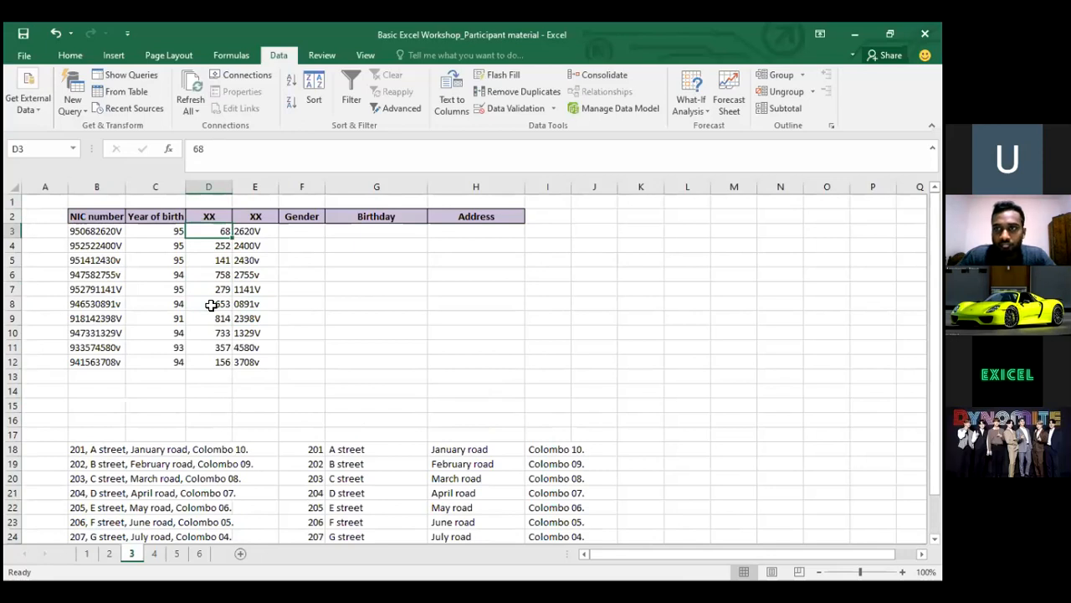
key("Down")
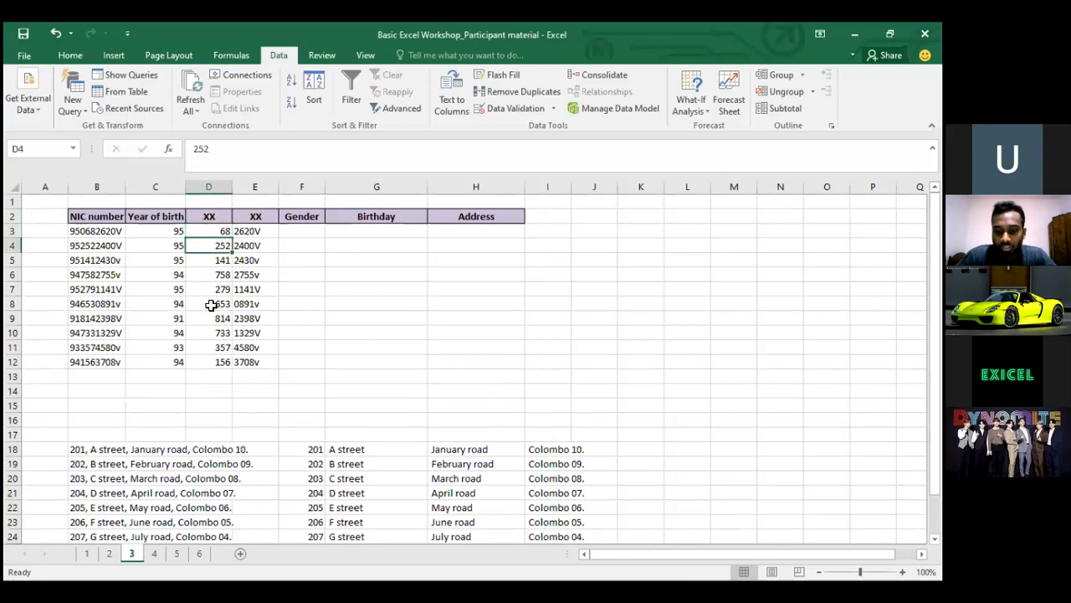
key("Up")
key("Left")
key("Down")
key("Down")
key("Down")
key("Down")
key("Down")
key("Down")
key("Down")
key("Down")
key("Down")
key("Down")
key("Down")
key("Down")
key("Down")
key("Down")
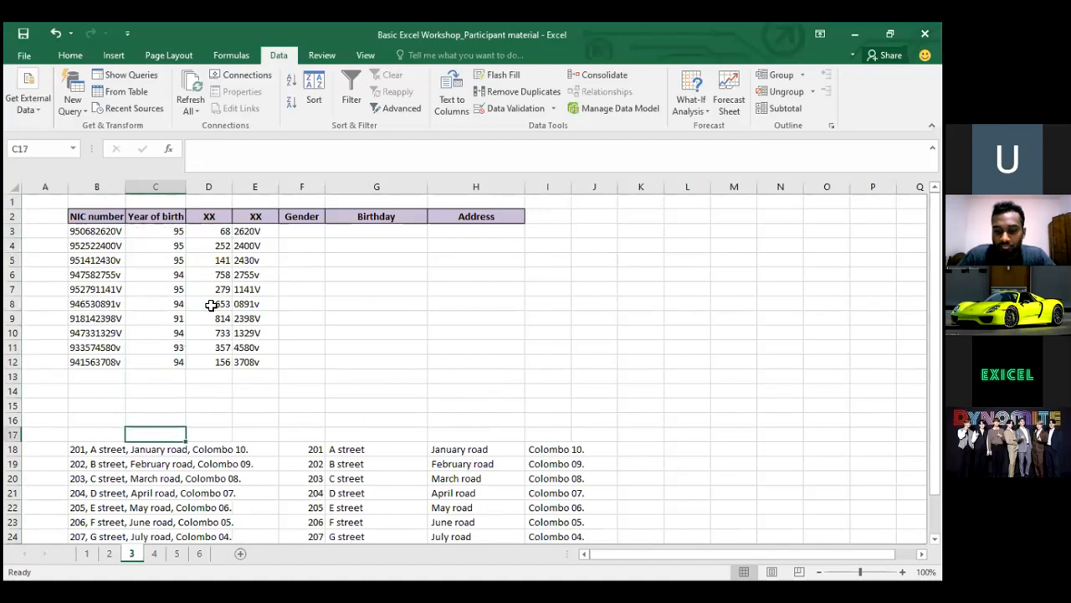
key("Left")
key("Down")
key("Up")
key("Up")
key("Up")
key("Up")
key("Up")
key("Up")
key("Up")
key("Up")
key("Up")
key("Up")
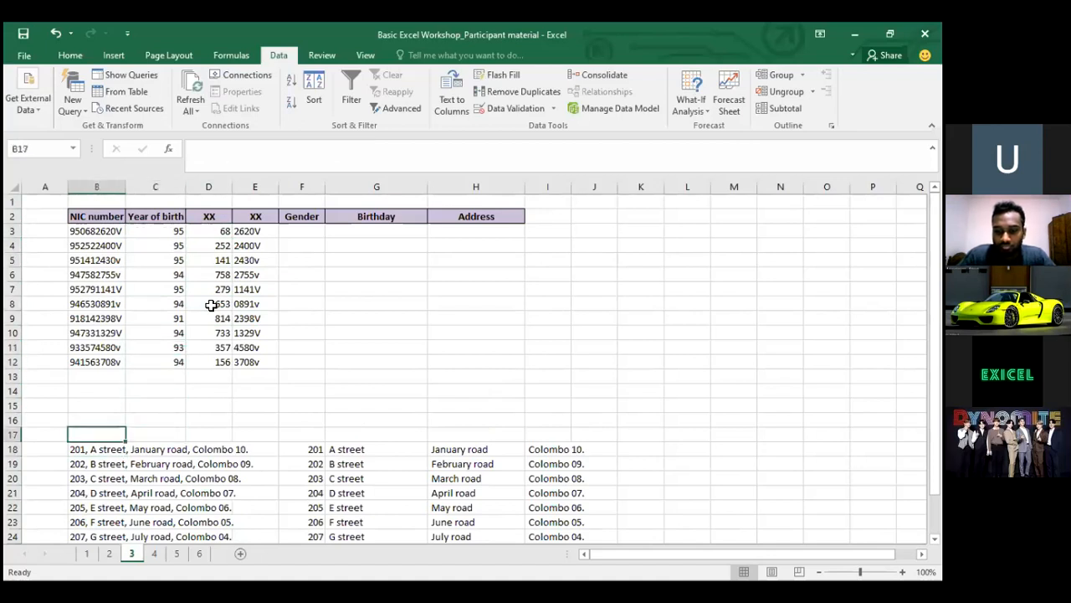
key("Up")
key("Up")
key("Up")
key("Up")
key("Up")
key("Up")
key("Down")
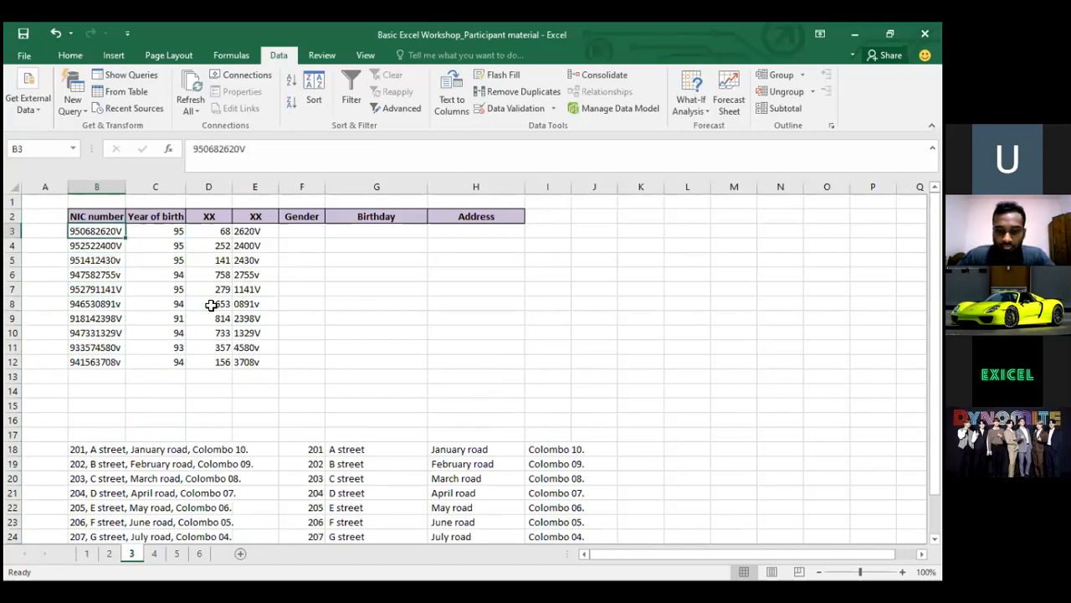
key("Right")
key("Right")
key("Right")
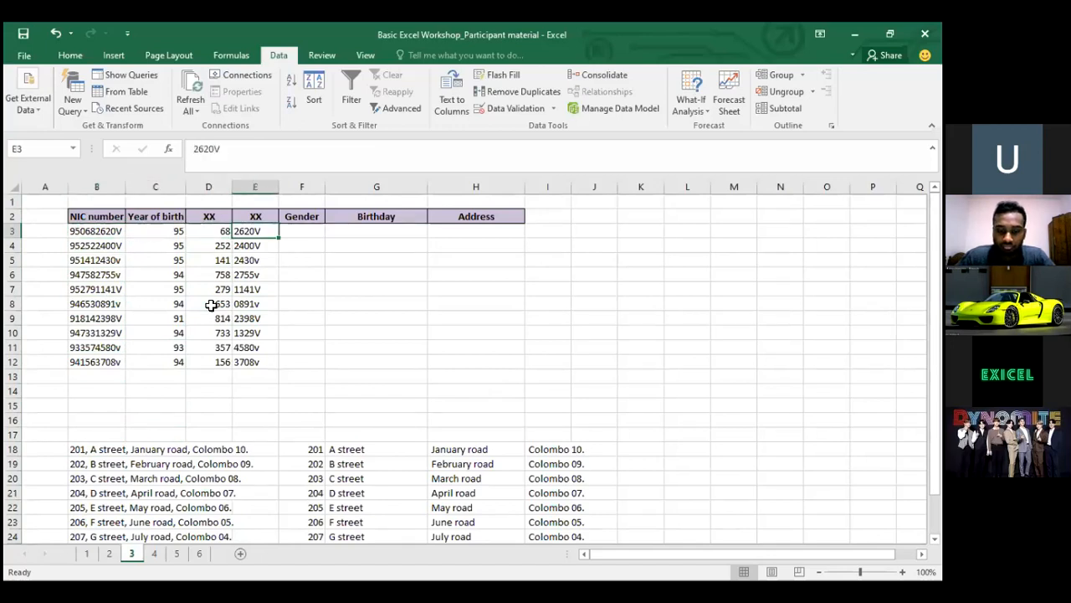
key("Left")
key("Left")
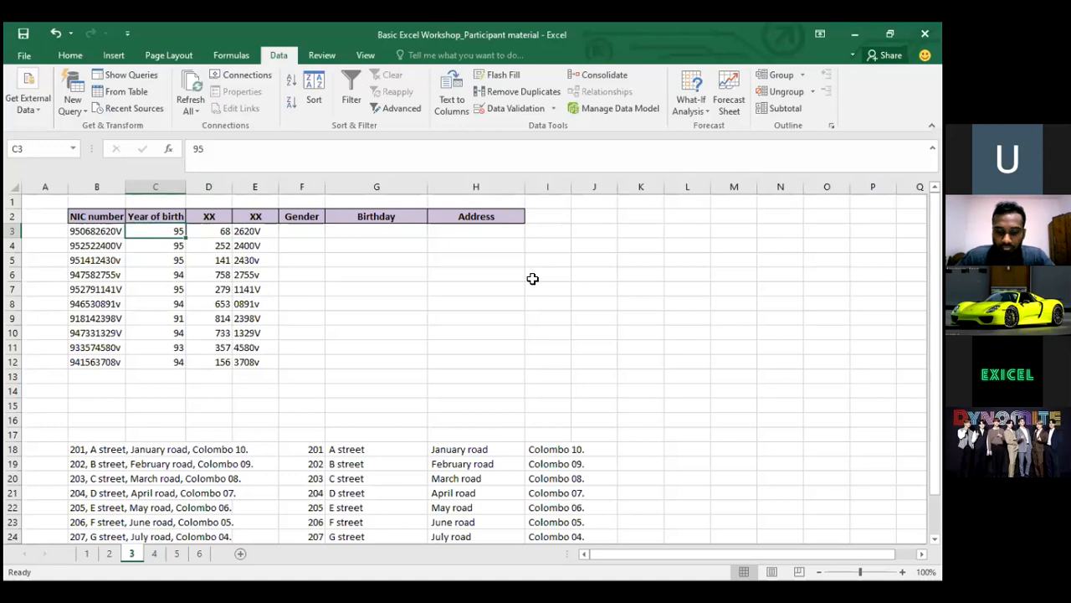
left_click(365, 229)
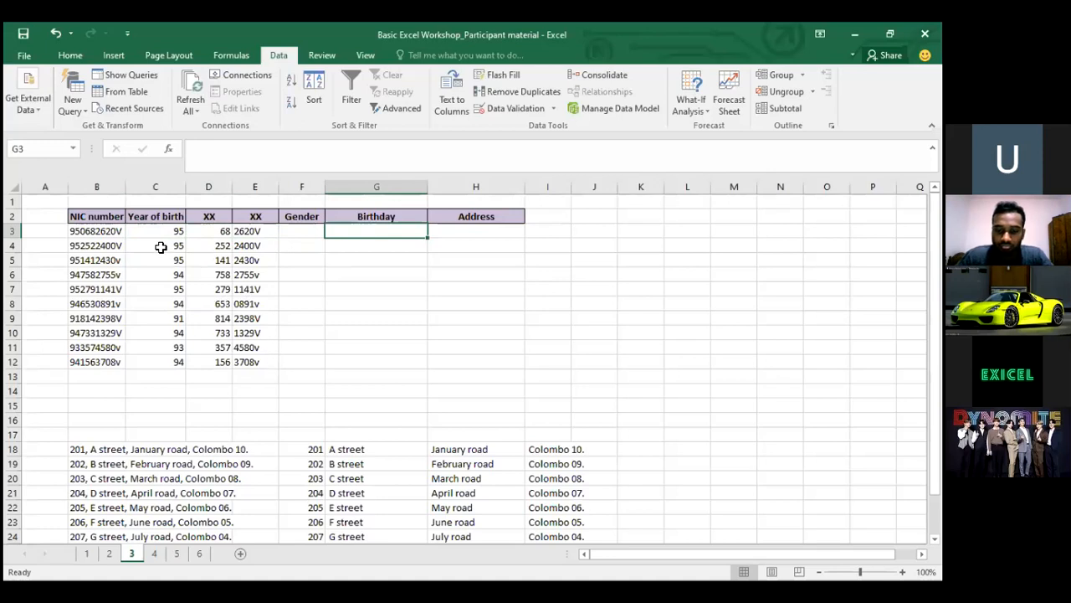
Select the earlier split NIC values in C3:E12
left_click(124, 245)
key("Up")
key("Right")
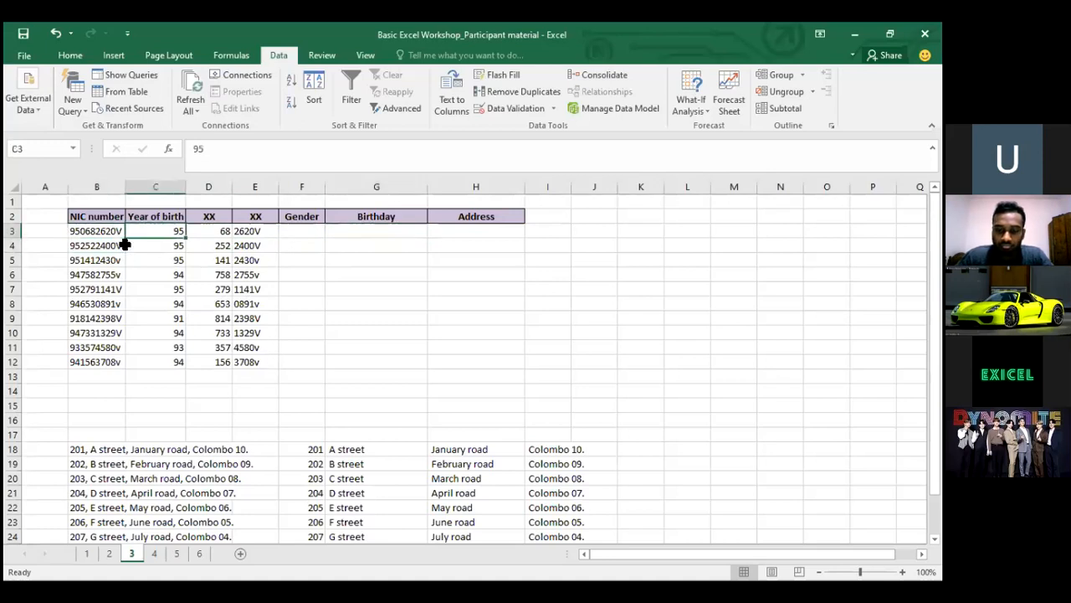
key("ctrl+shift+Down")
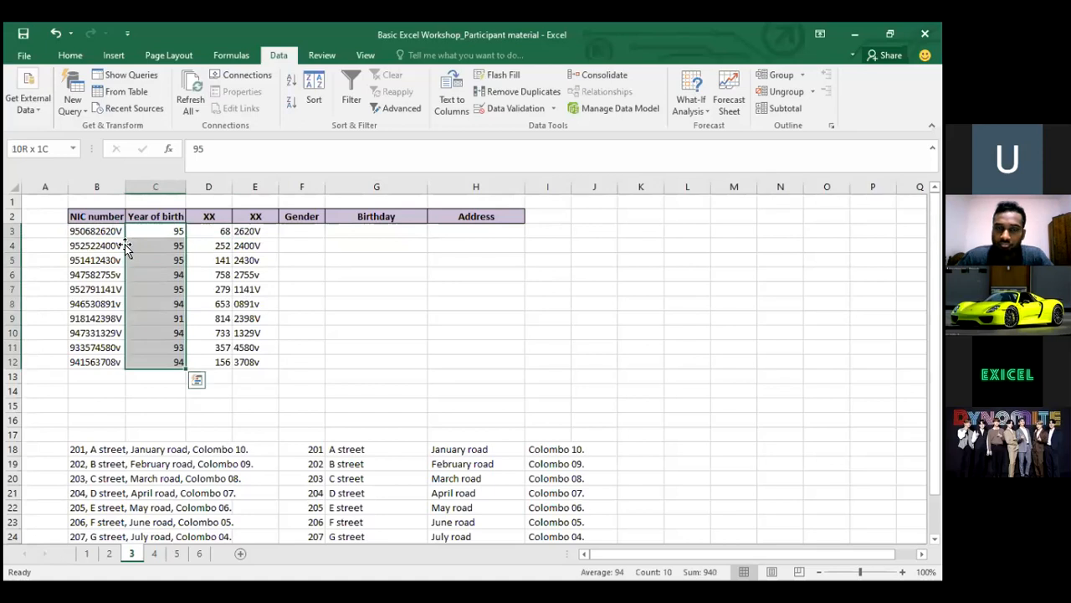
key("shift+Right")
key("shift+Right")
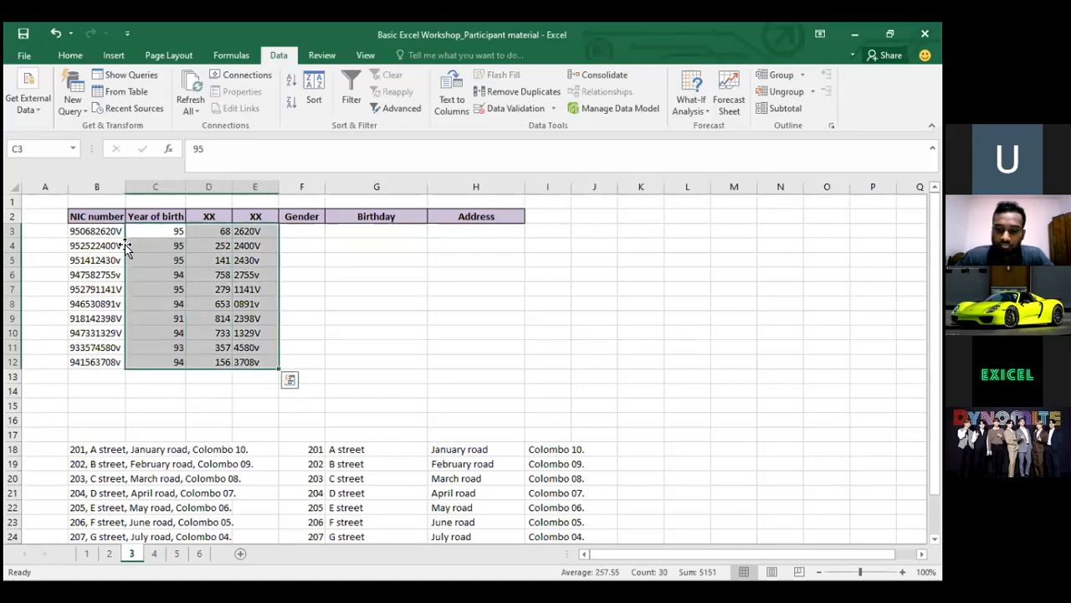
Delete the C3:E12 values and select the NIC numbers in B3:B12 under the Data tools
key("BackSpace")
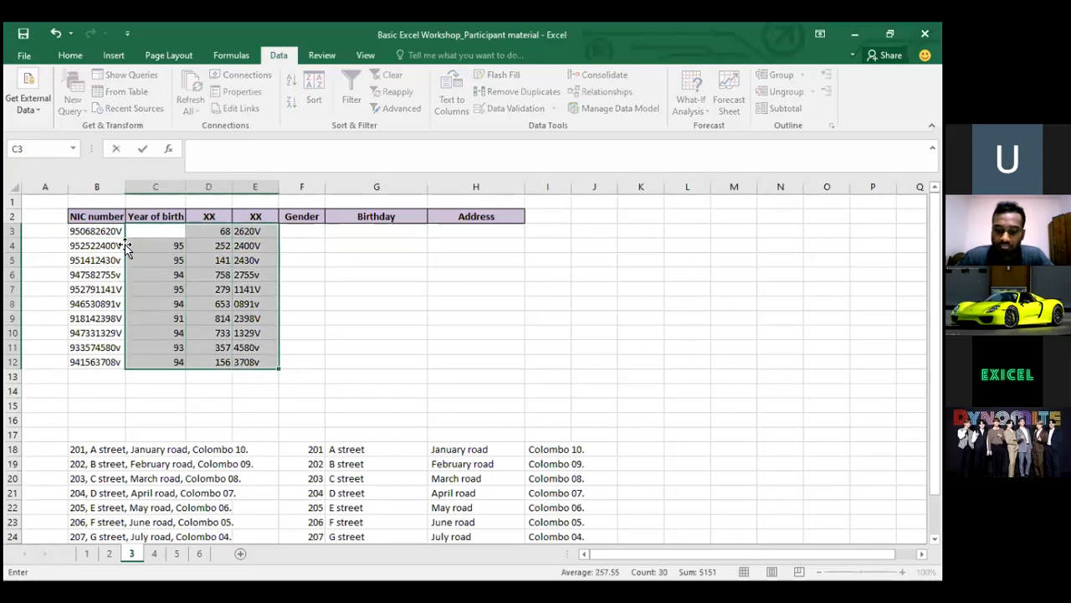
key("Return")
key("Delete")
key("Down")
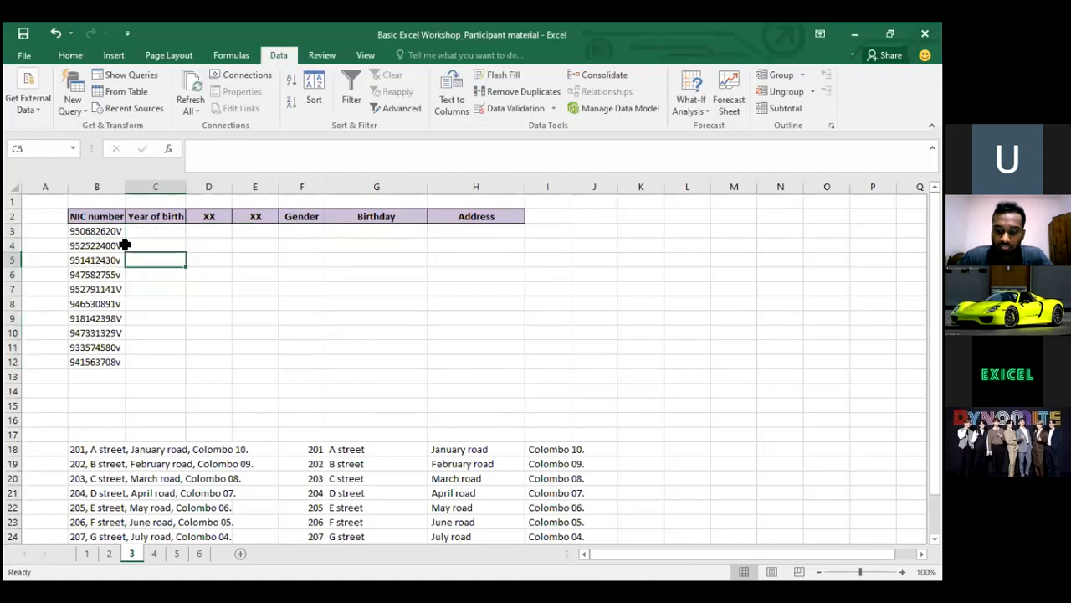
key("Up")
key("Up")
key("Left")
key("ctrl+shift+Down")
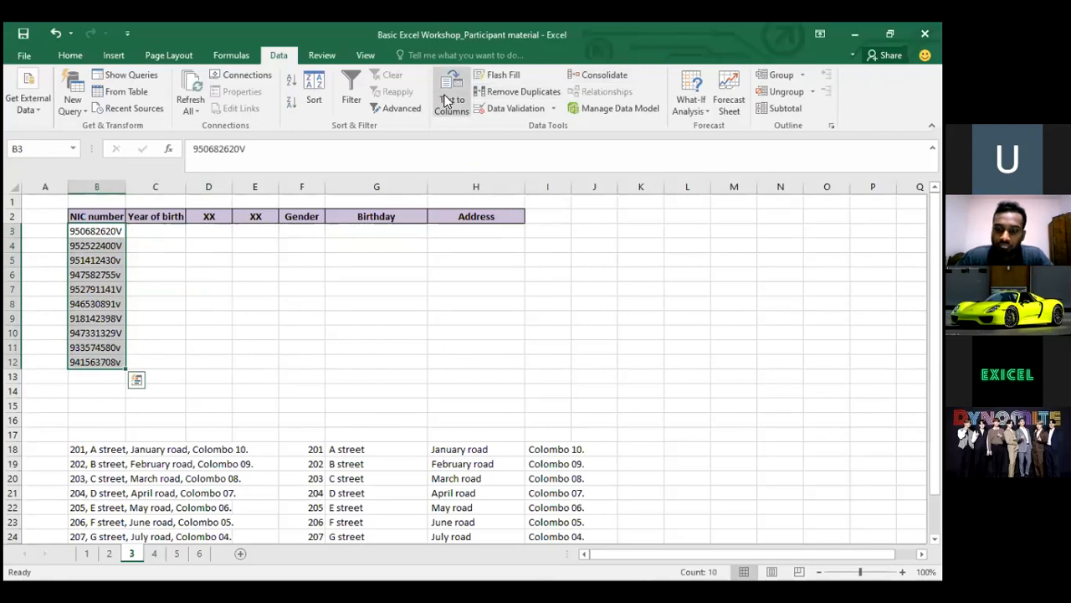
left_click(266, 59)
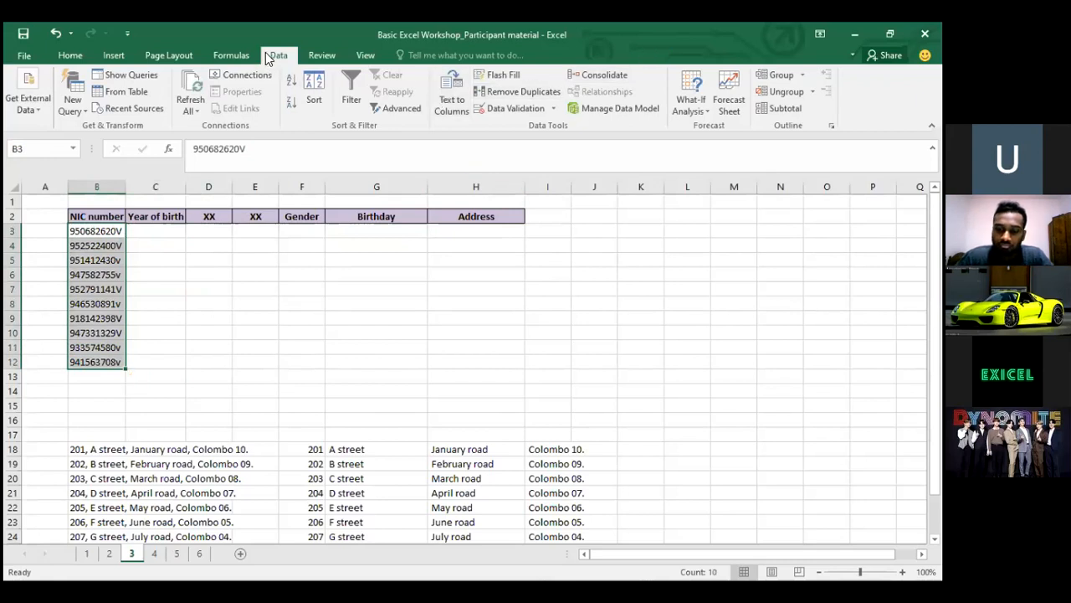
Open Text to Columns on B3:B12, pick Fixed width, and advance to Step 2
left_click(456, 98)
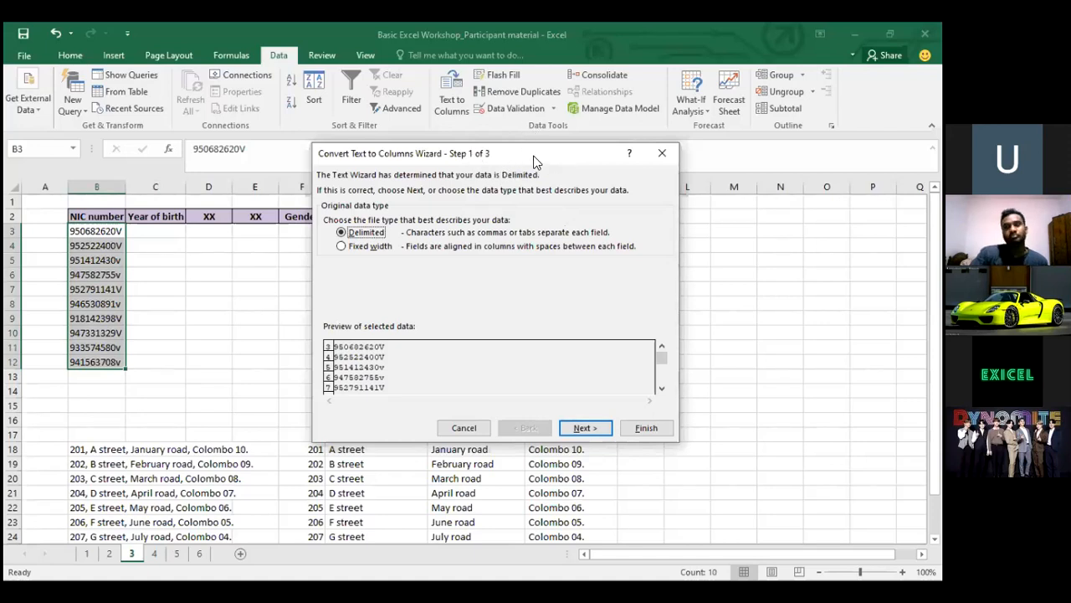
left_click_drag(536, 154, 607, 128)
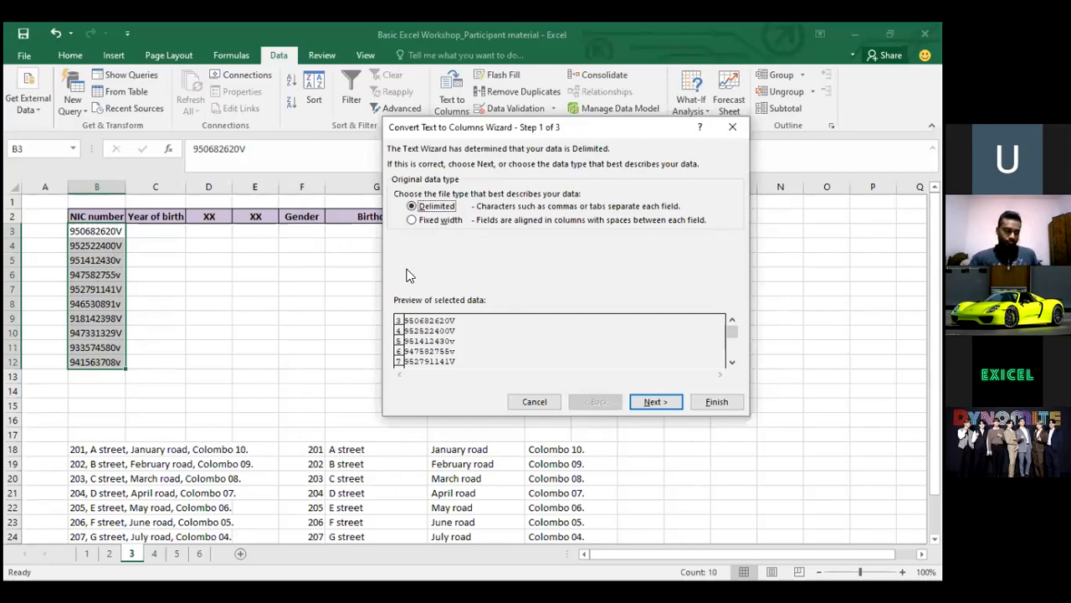
left_click(416, 222)
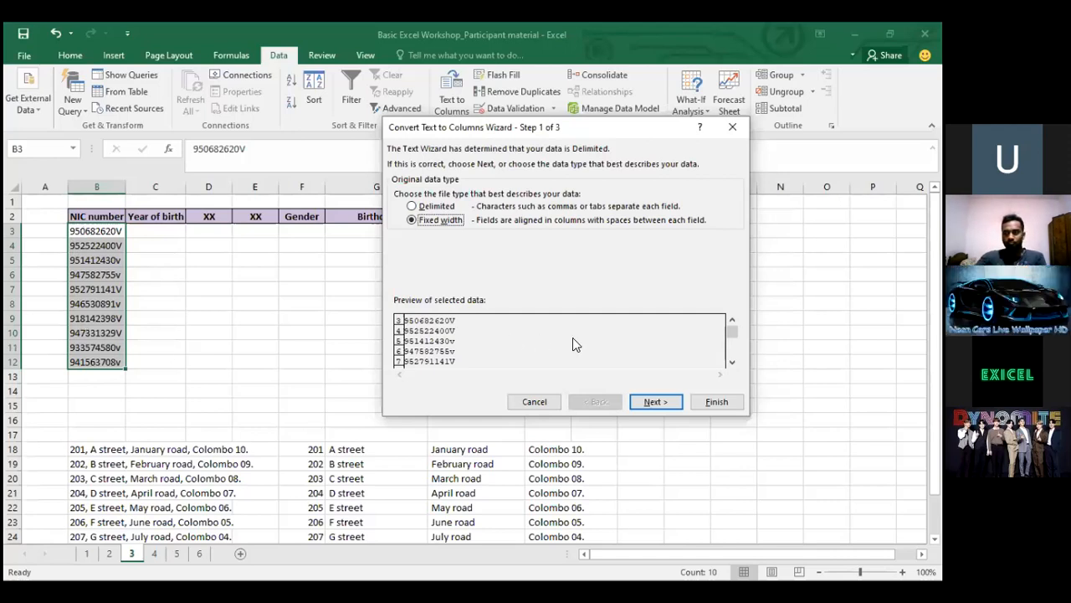
left_click(635, 404)
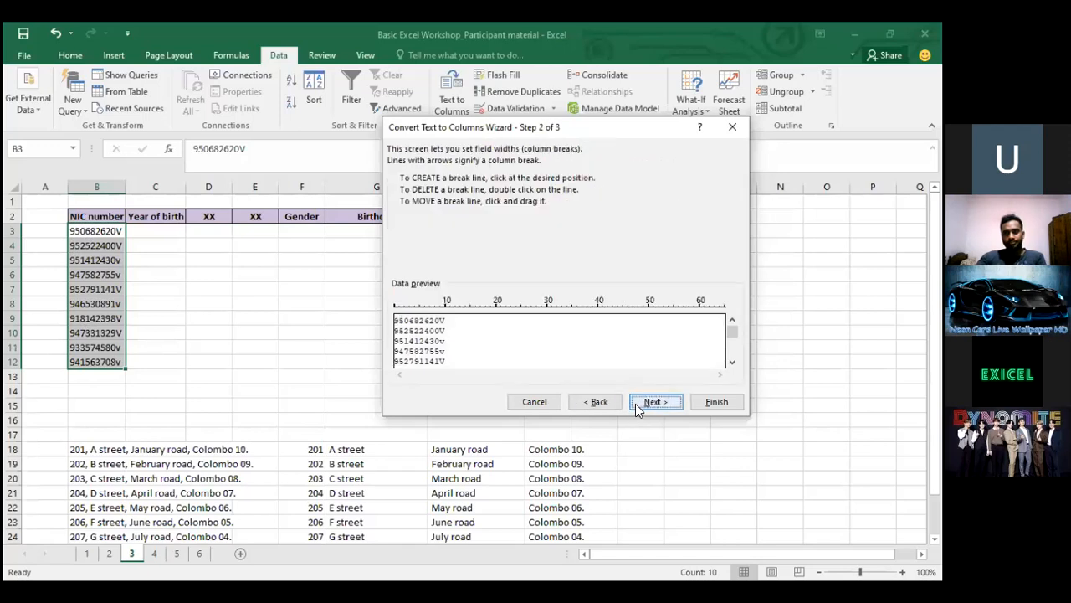
Break the NIC numbers after the birth-year digits and the next three digits, outputting from $C$3
left_click(405, 319)
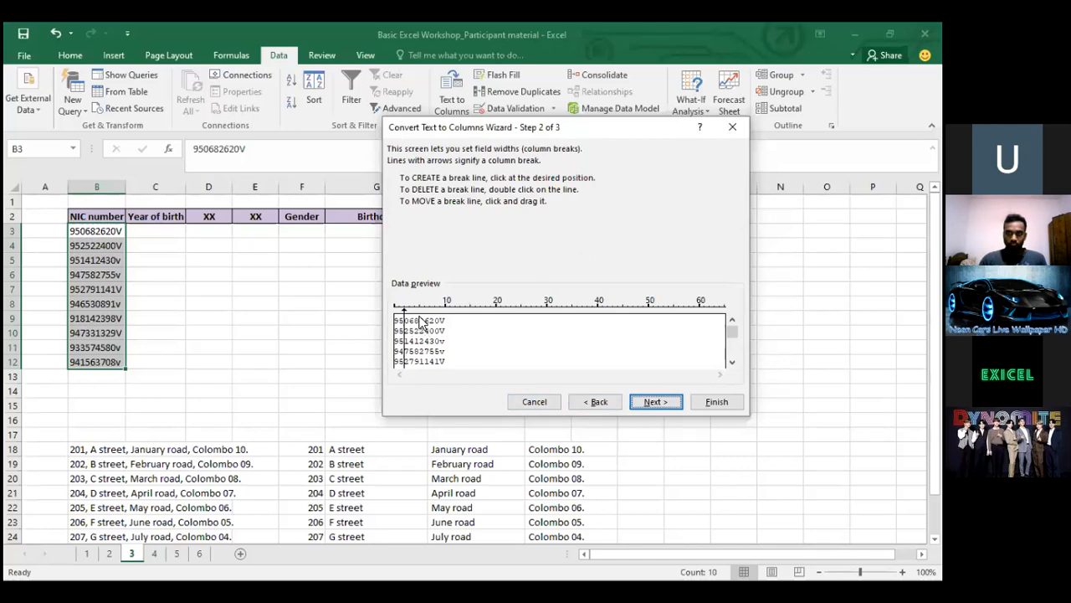
left_click(420, 322)
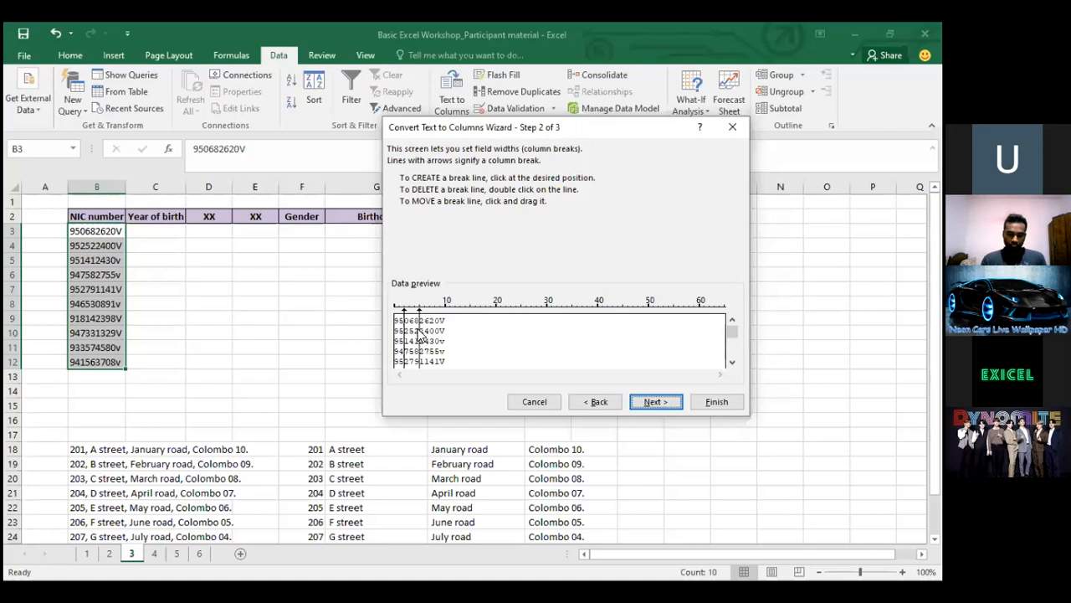
left_click(649, 401)
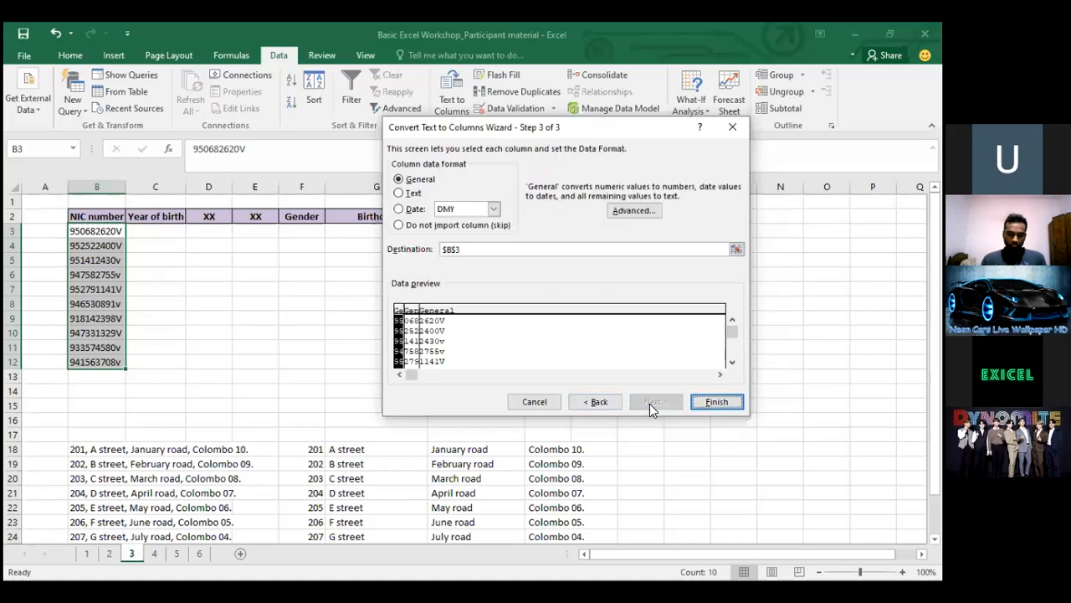
left_click(736, 250)
left_click(166, 227)
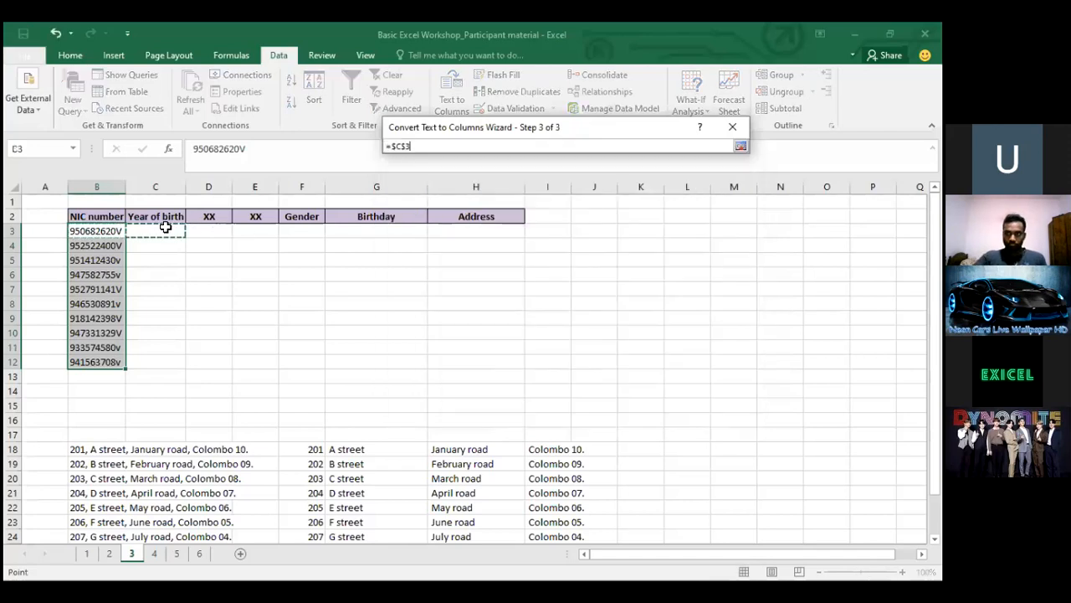
key("Return")
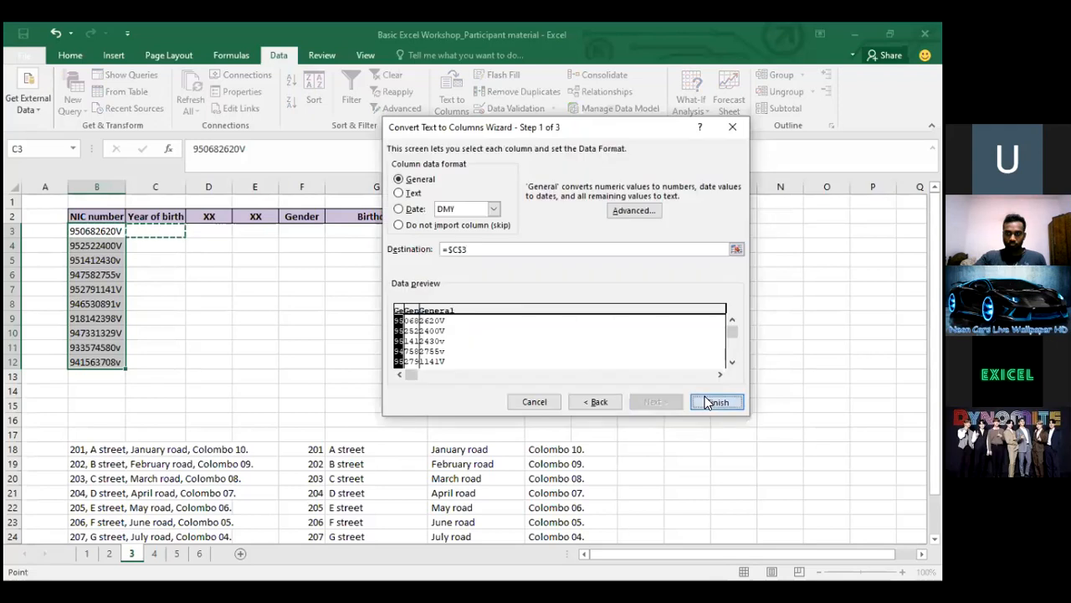
left_click(692, 399)
left_click_drag(168, 243, 275, 375)
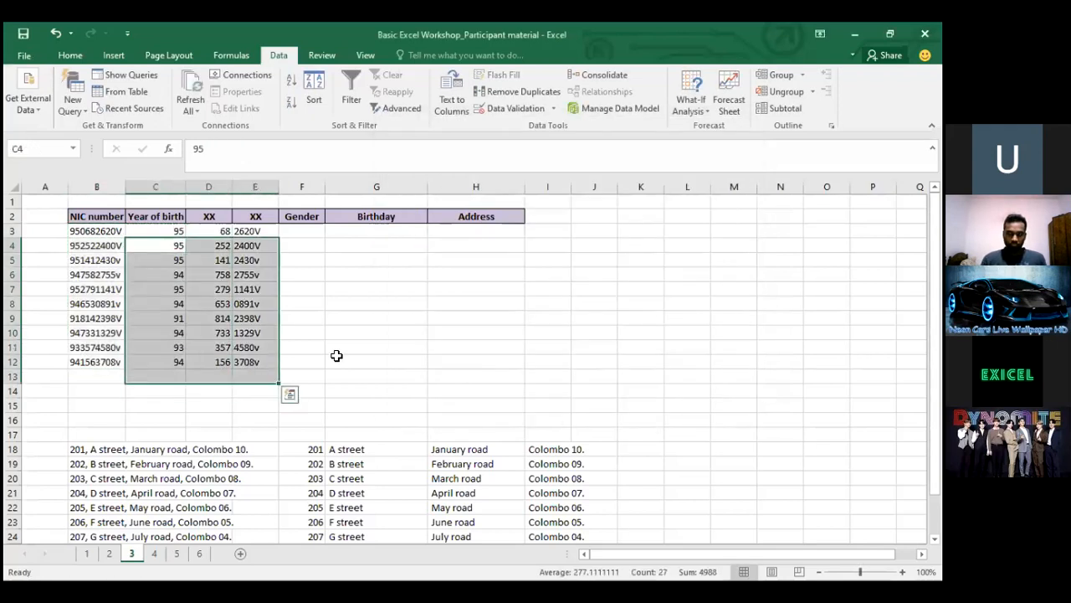
left_click(370, 350)
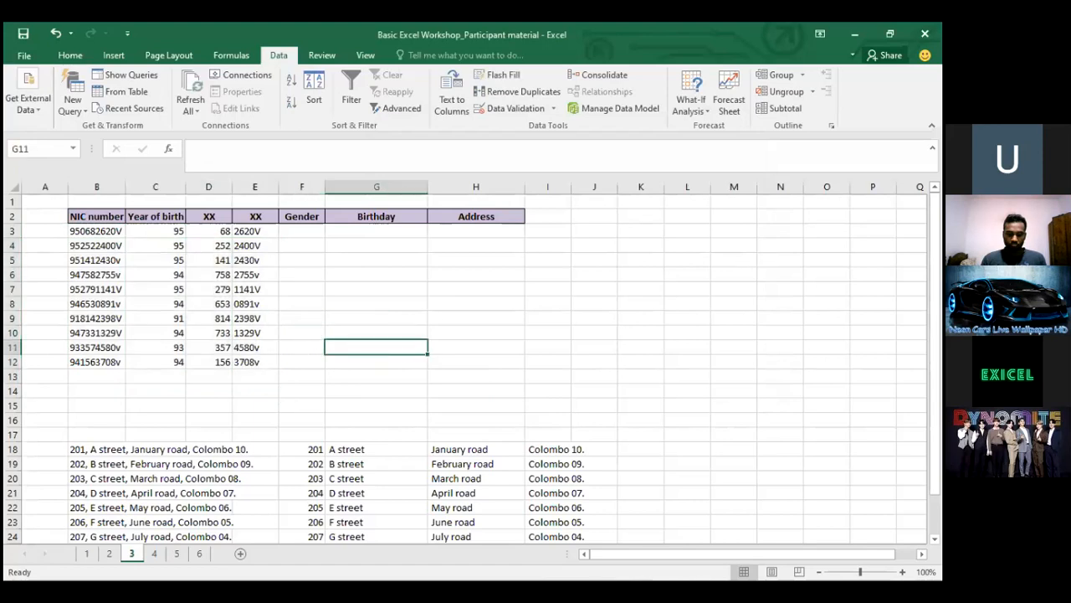
key("alt+Tab")
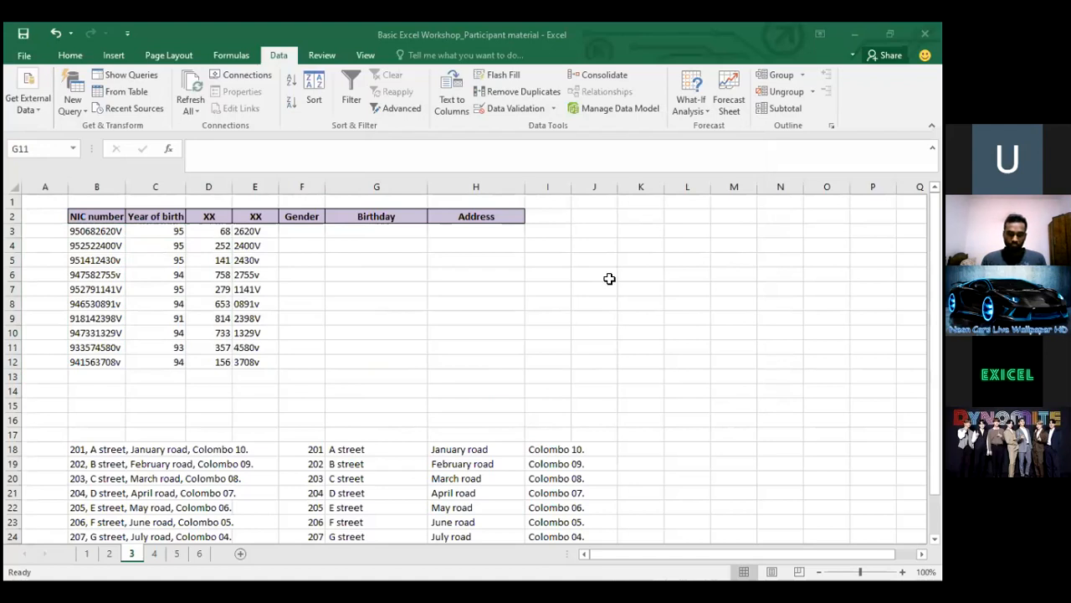
key("alt+Tab")
left_click(103, 233)
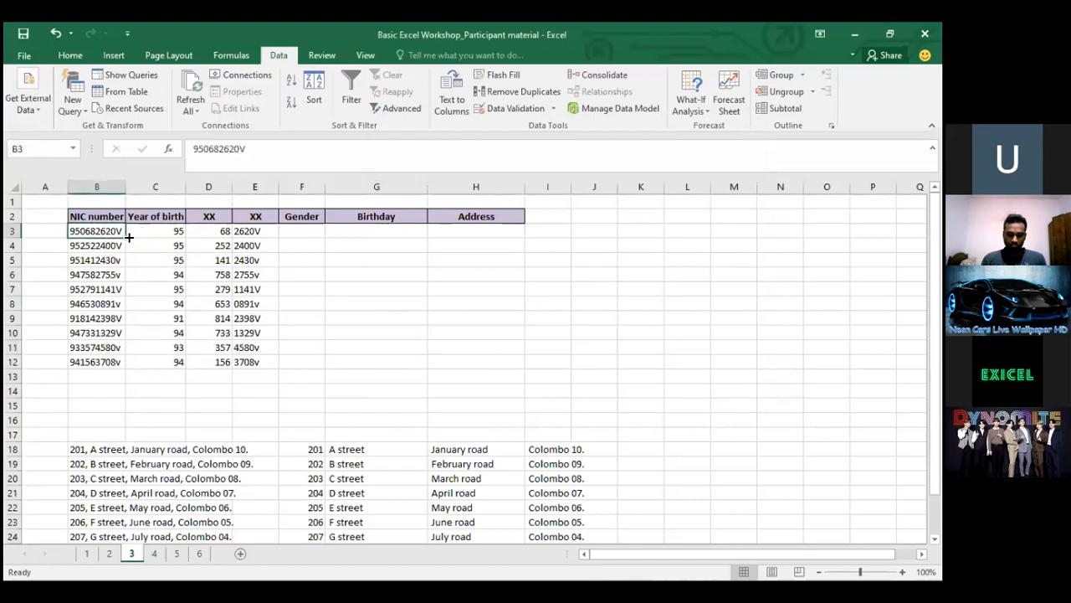
left_click_drag(96, 232, 108, 363)
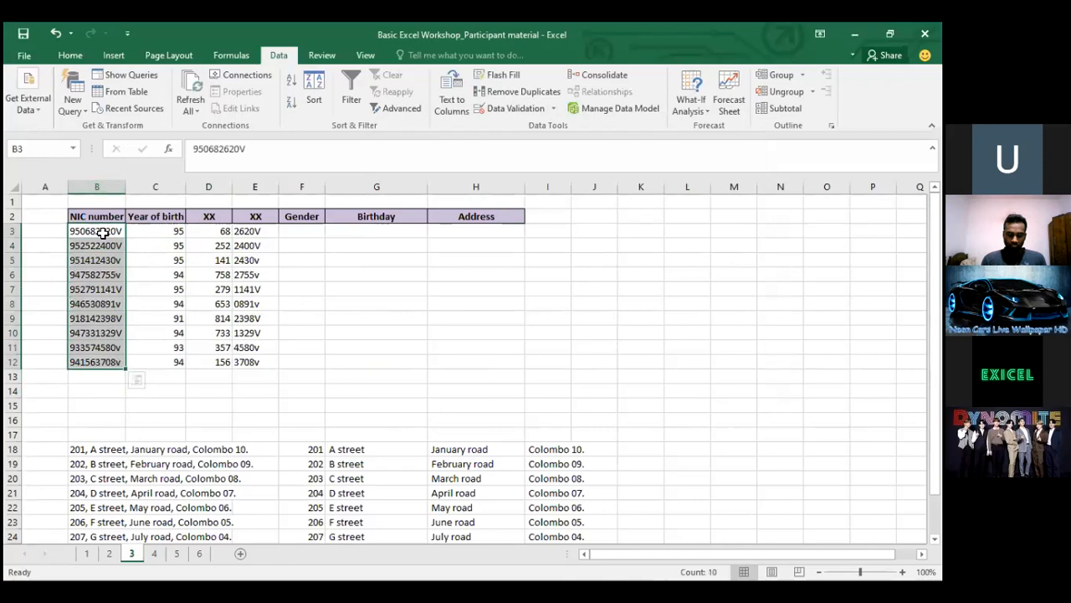
left_click(104, 233)
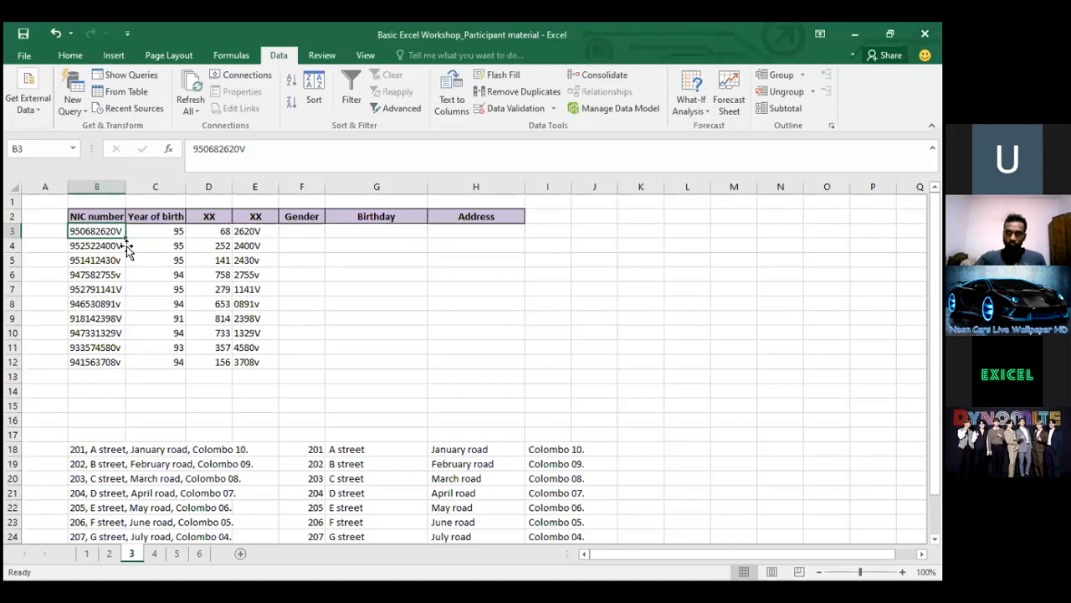
left_click_drag(126, 243, 125, 348)
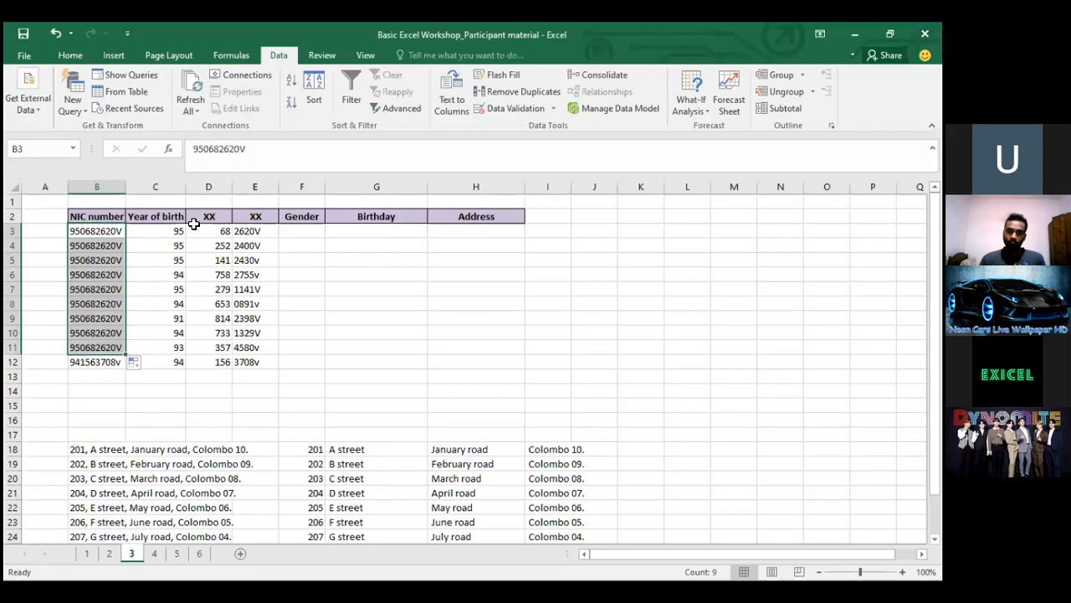
key("ctrl+z")
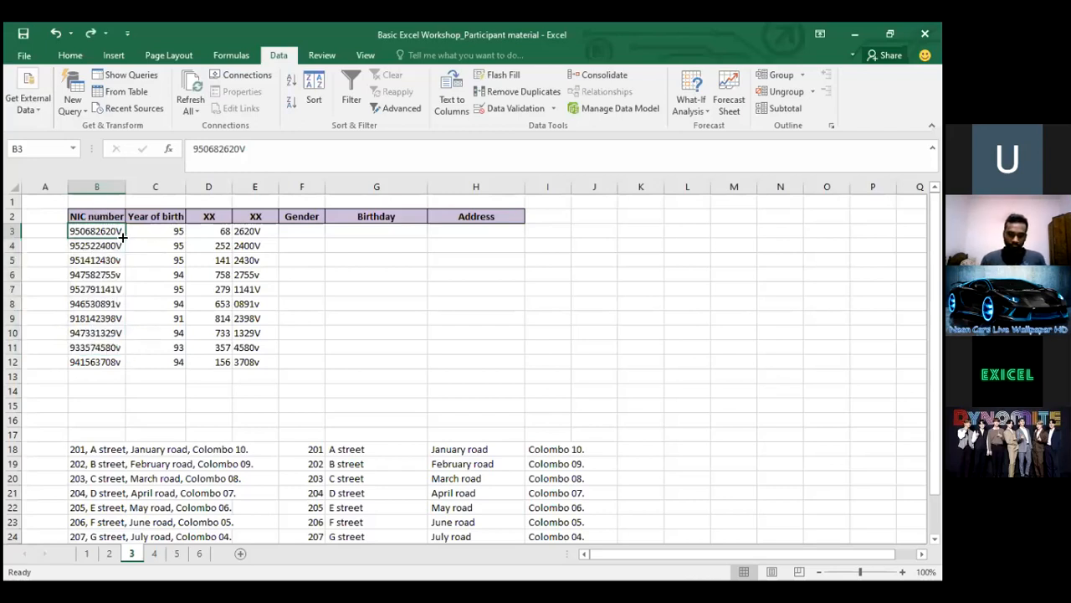
left_click_drag(95, 231, 108, 362)
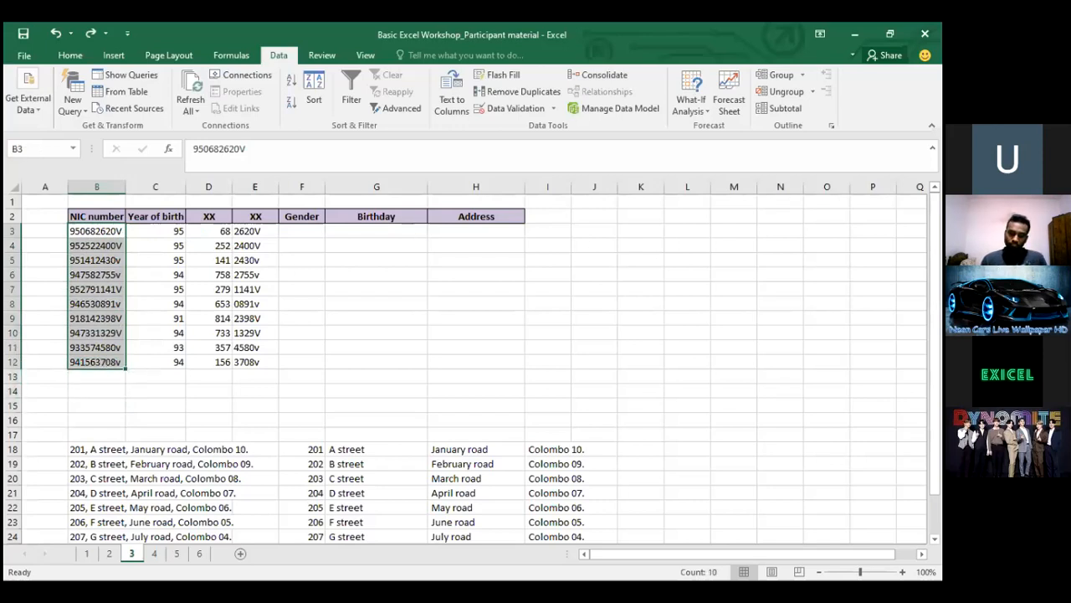
key("alt+Tab")
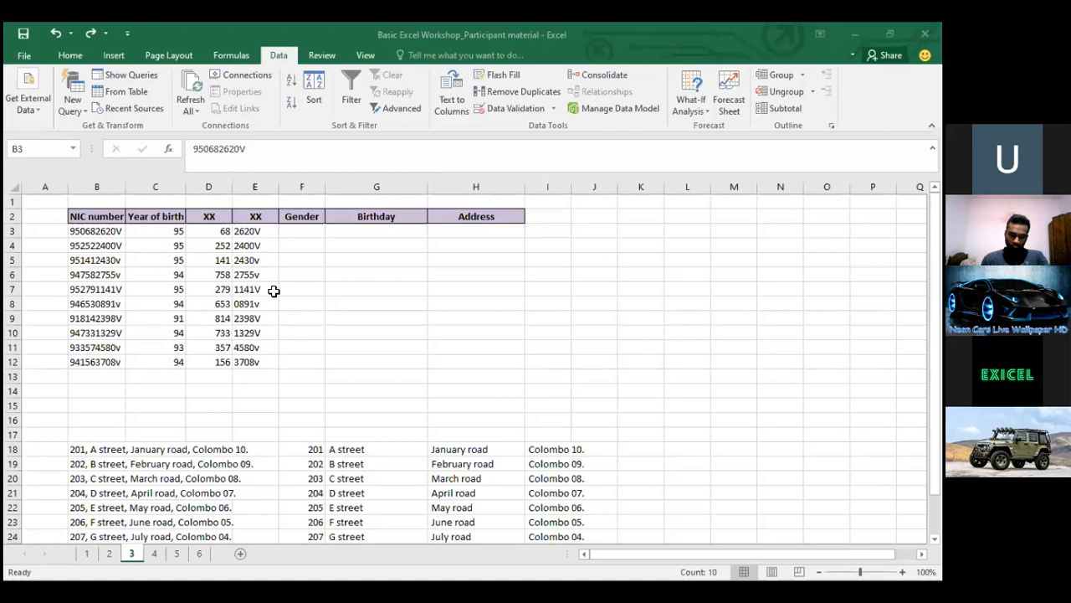
key("ctrl+shift+Down")
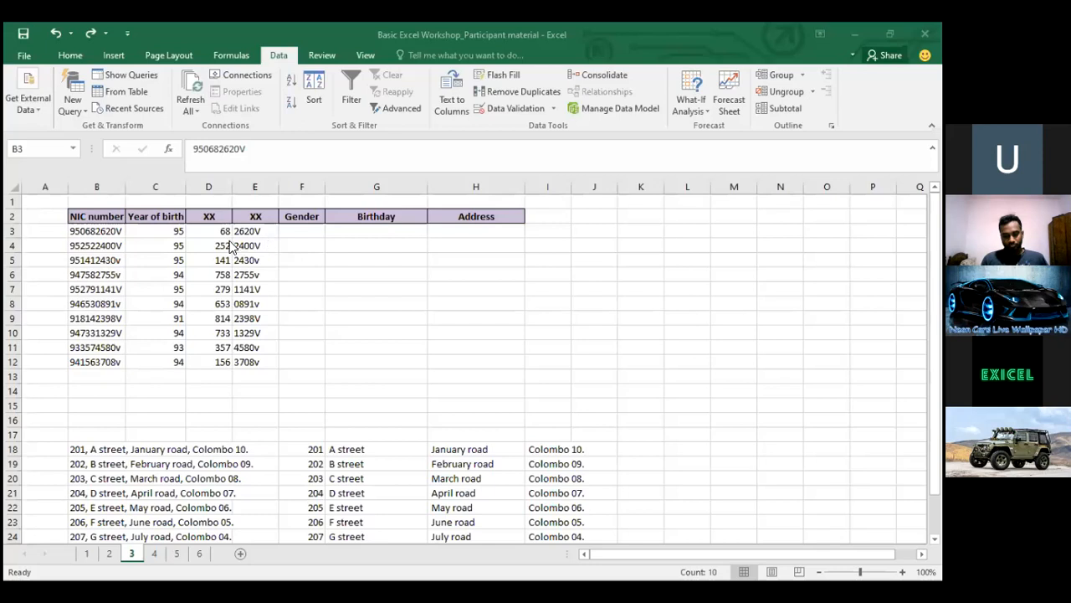
left_click(220, 228)
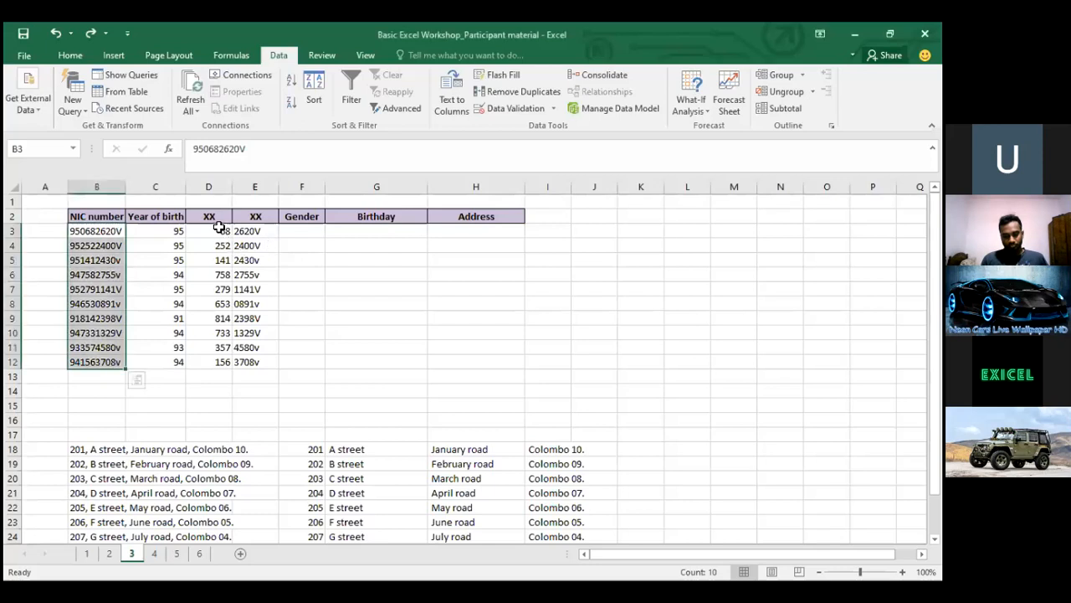
left_click(220, 229)
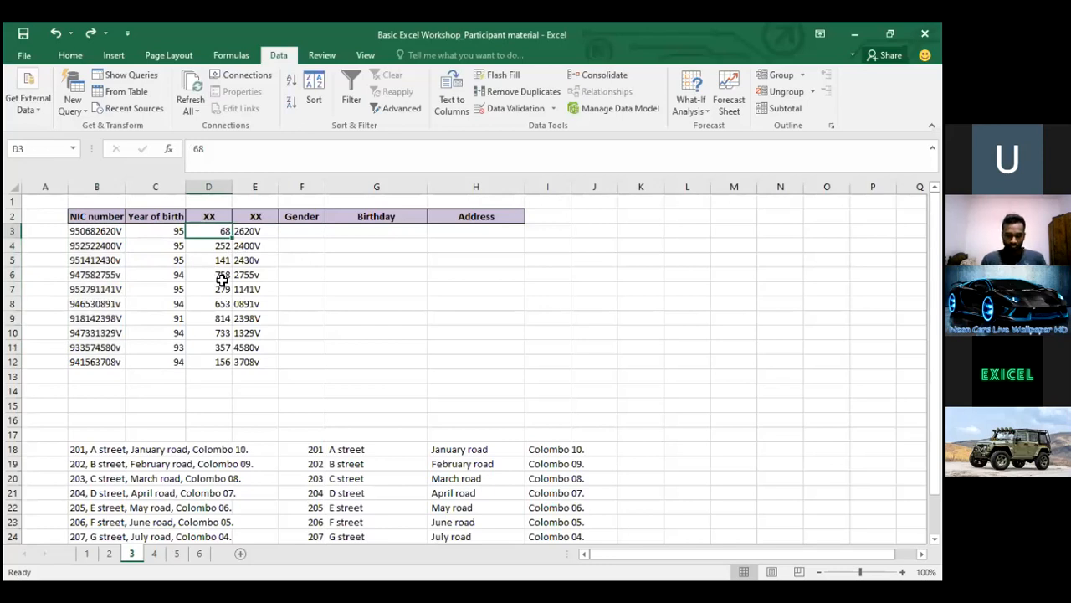
left_click(583, 113)
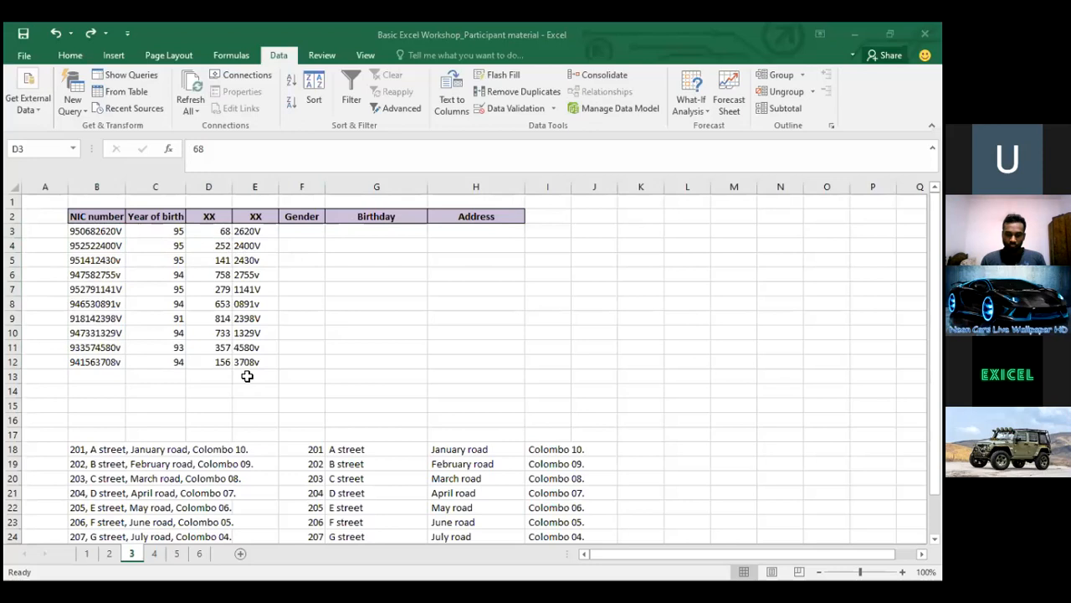
Clear the earlier split address results in F18:J27
key("Left")
key("Down")
key("Down")
key("Down")
key("Down")
key("Down")
key("Down")
key("Down")
key("Down")
key("Down")
key("Down")
key("Down")
key("Down")
key("Down")
key("Down")
key("Down")
key("Left")
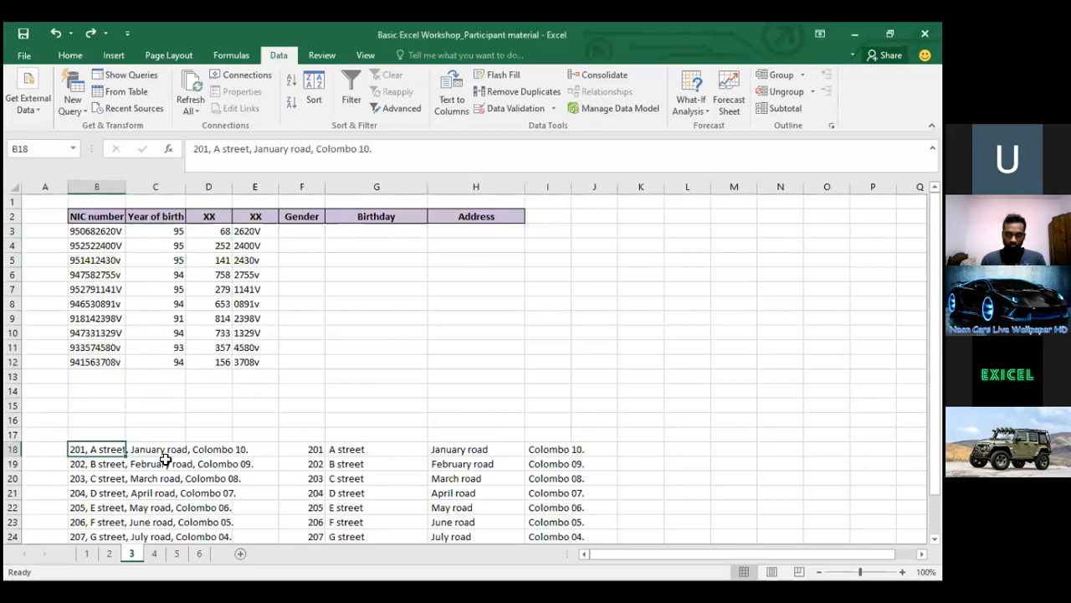
key("Right")
key("Right")
key("Right")
key("Right")
key("ctrl+shift+Down")
key("shift+Right")
key("shift+Right")
key("shift+Right")
key("shift+Right")
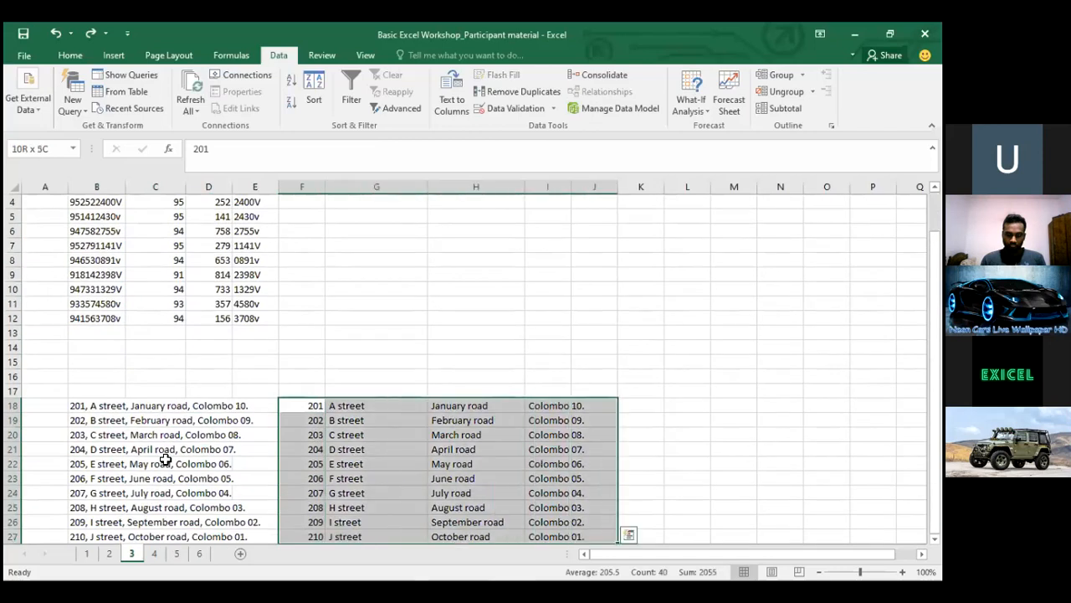
key("Delete")
Run Text to Columns on B18:B27 with fixed breaks after 201, before the street comma, and after January road
key("Left")
key("Left")
key("Left")
key("Left")
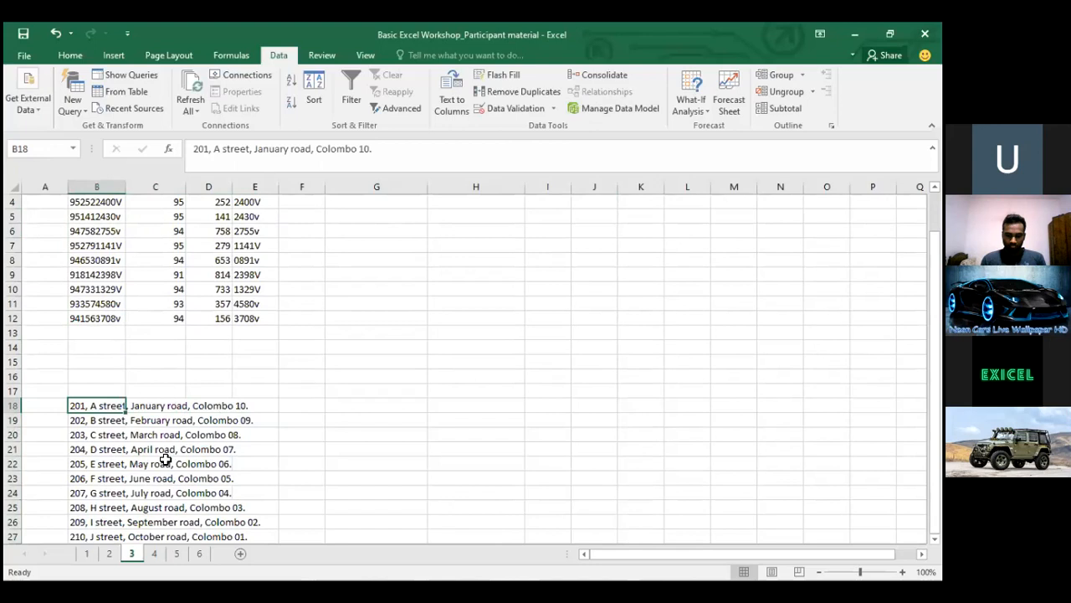
key("ctrl+shift+Down")
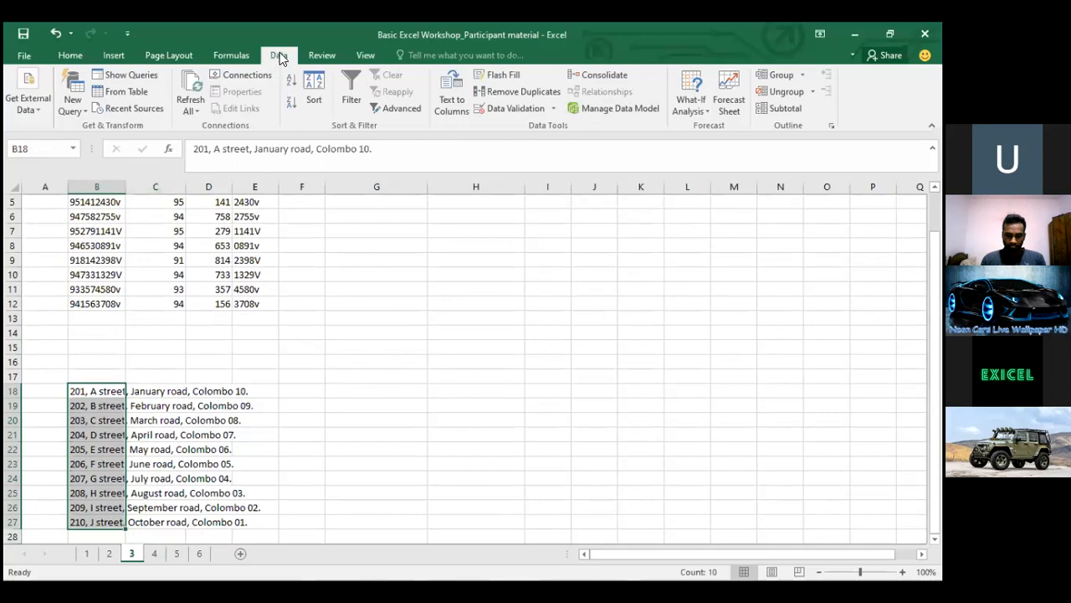
left_click(452, 96)
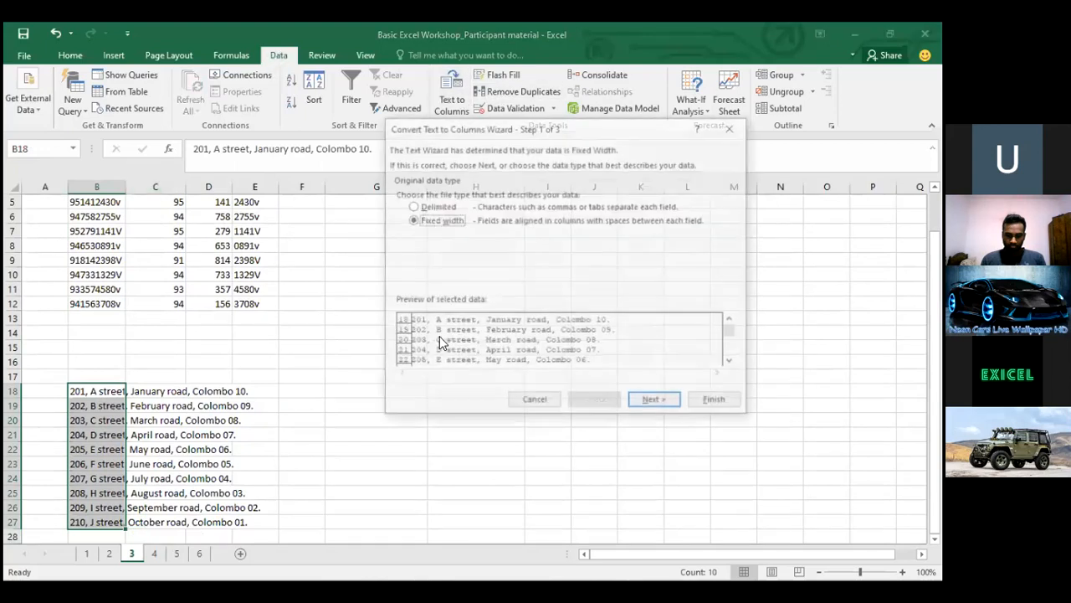
left_click(646, 402)
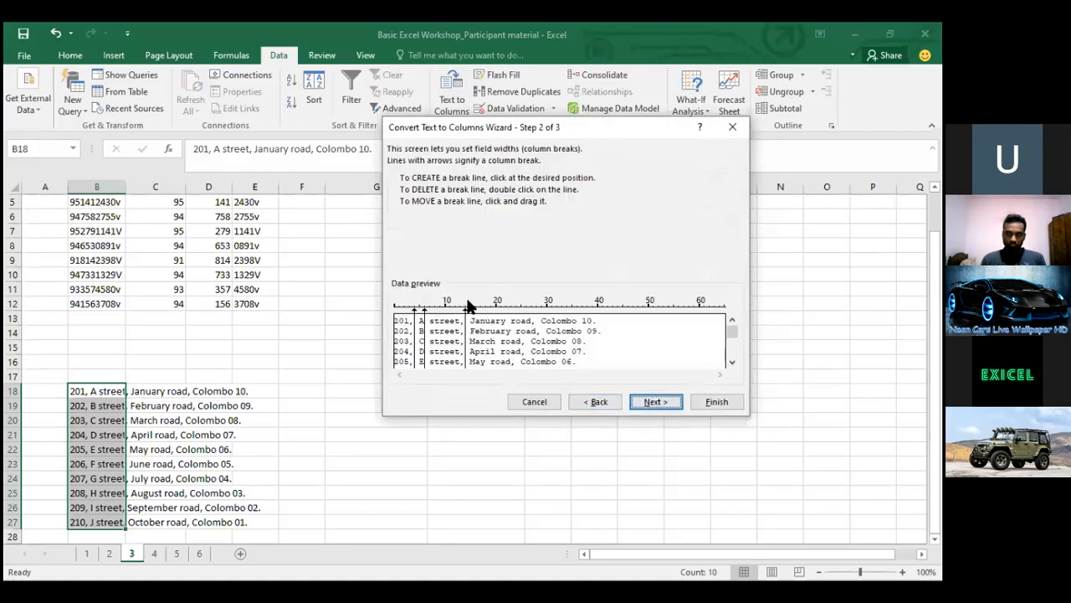
double_click(424, 311)
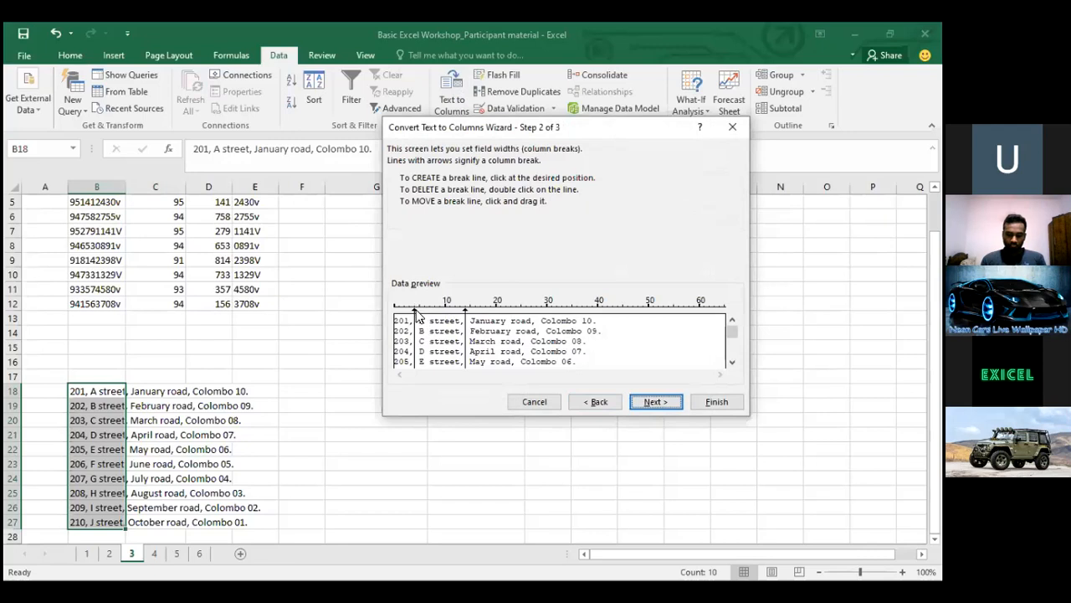
left_click(411, 309)
left_click_drag(414, 310, 409, 310)
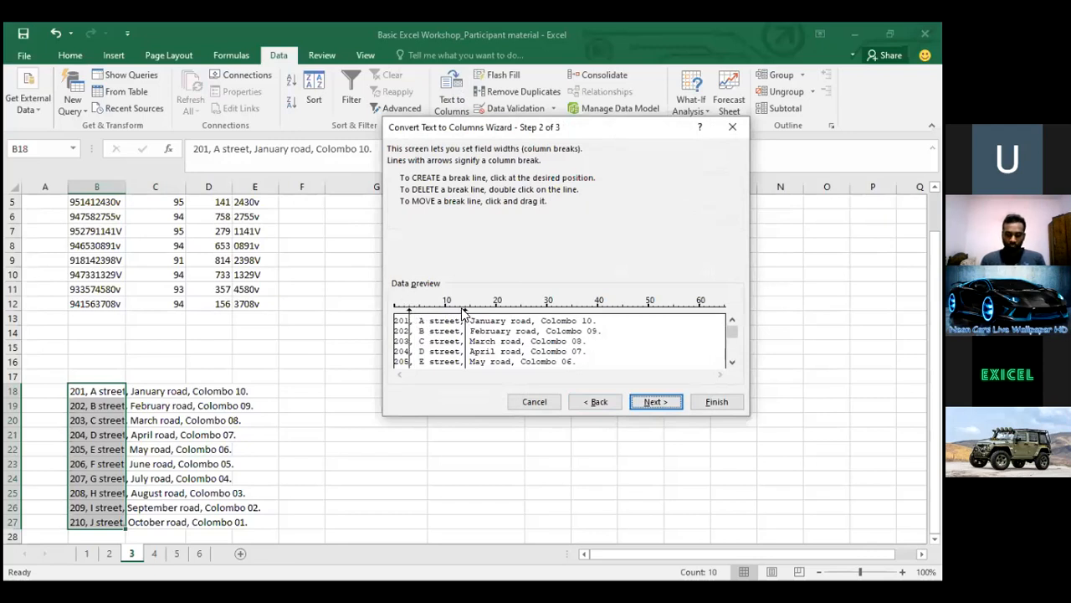
left_click_drag(465, 310, 460, 310)
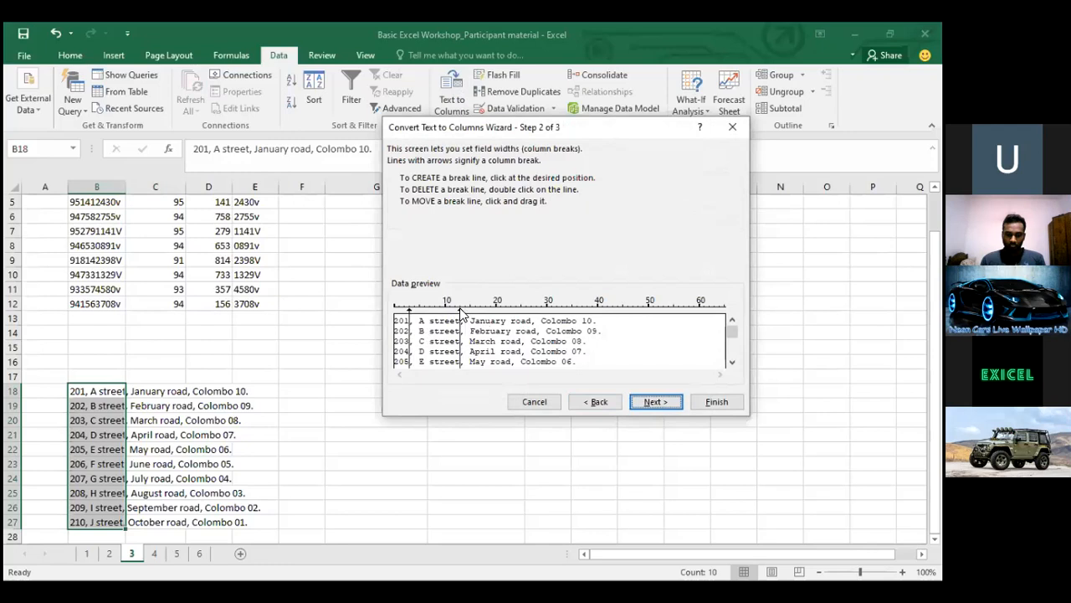
left_click(535, 320)
left_click_drag(536, 316, 531, 317)
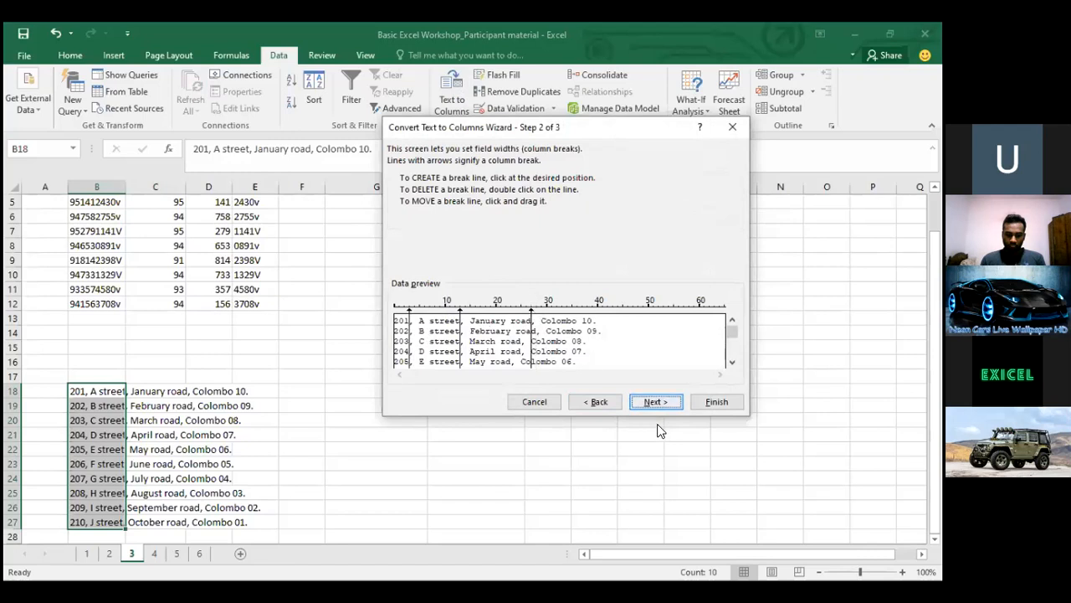
Send the split addresses to $F$18 and check the road and town values in H21:I22
left_click(656, 402)
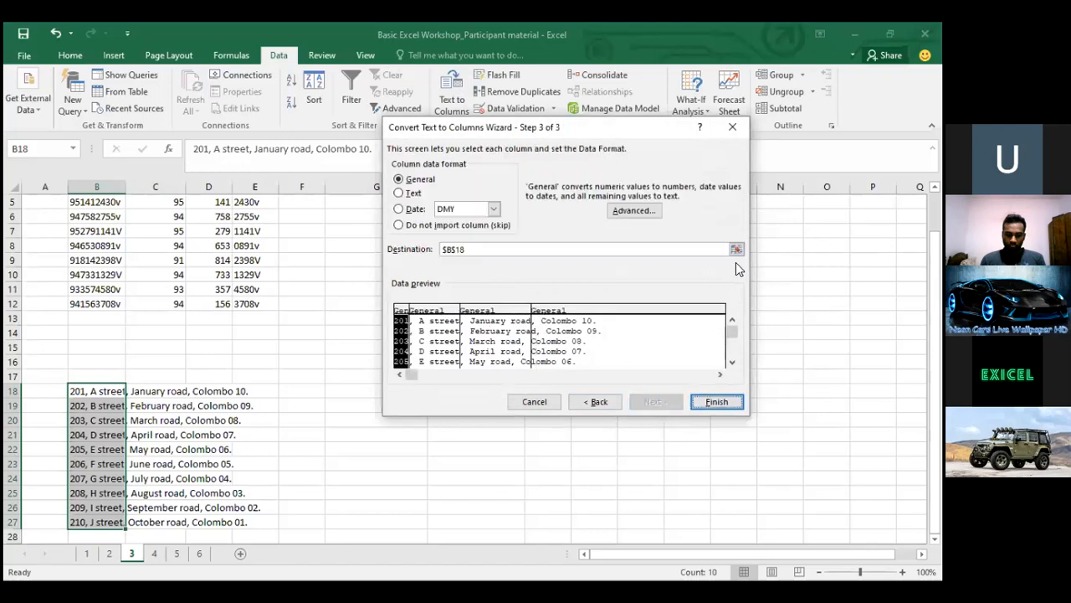
left_click(289, 390)
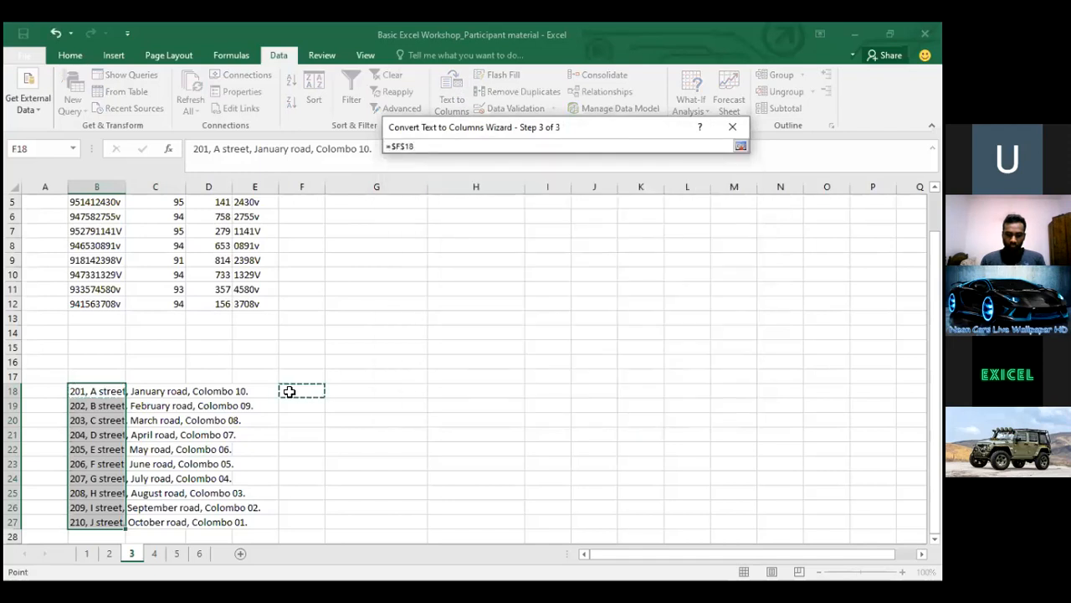
key("Return")
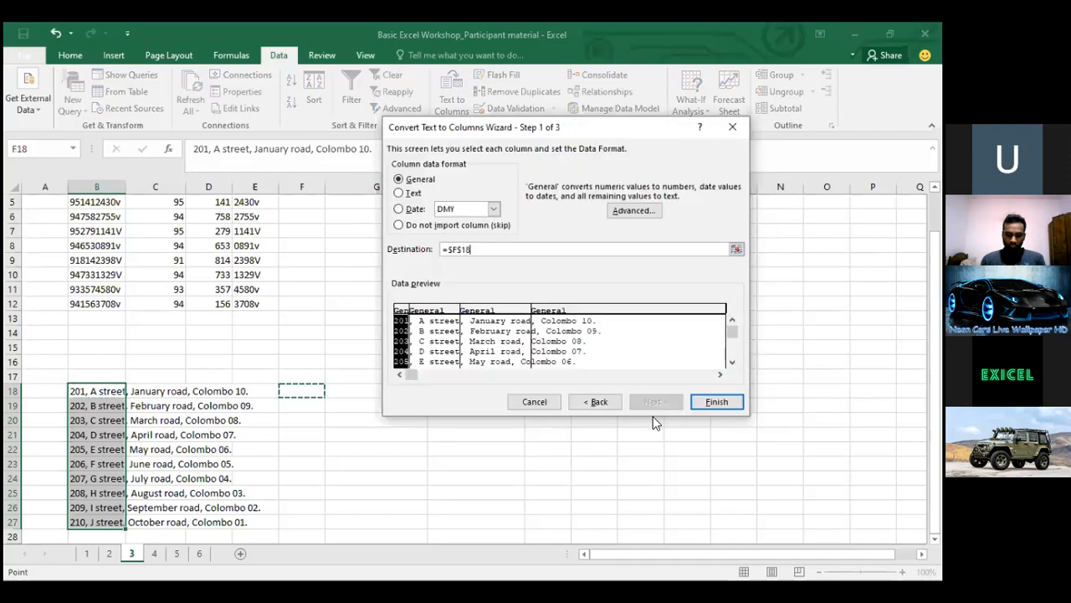
left_click(727, 403)
left_click(494, 428)
key("Right")
key("Left")
key("Down")
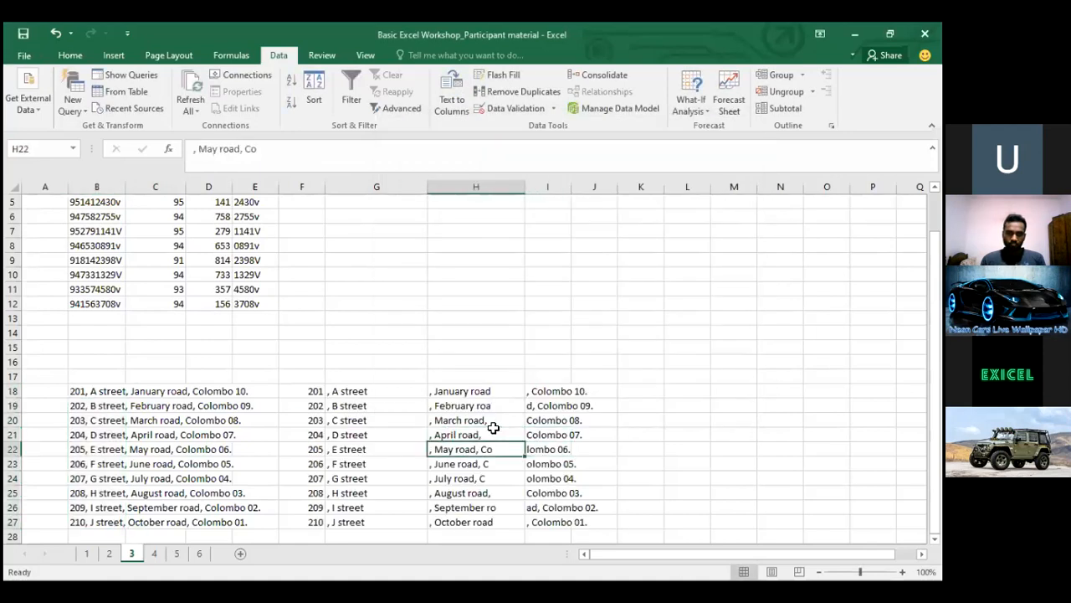
Review the earlier uneven address split values in columns F to I
key("Down")
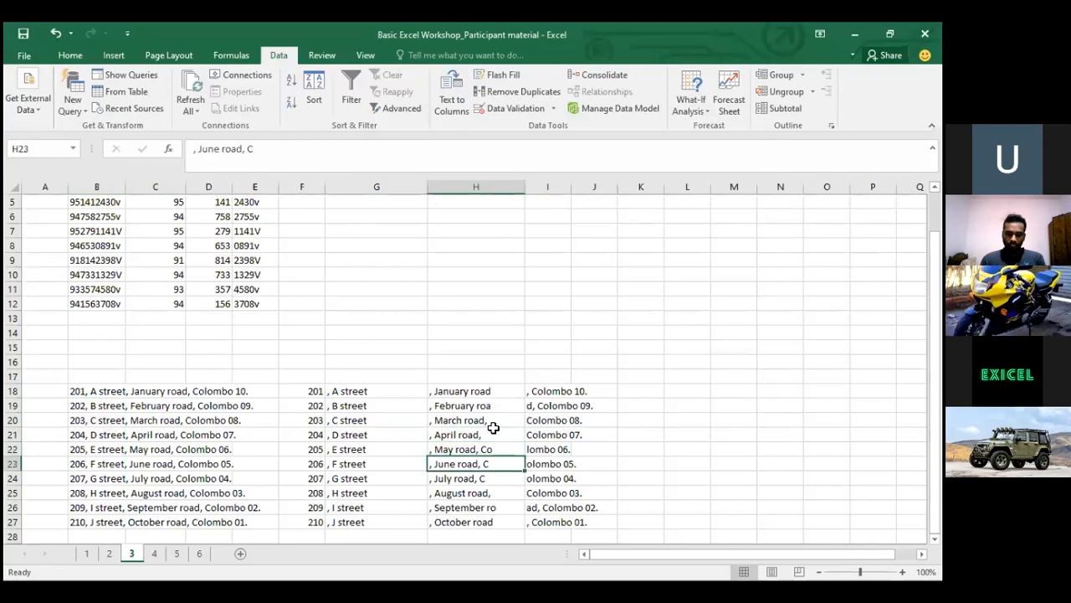
key("Down")
key("Down")
key("Down")
key("Down")
key("Up")
key("Right")
key("Down")
key("Left")
key("Up")
key("Up")
key("Up")
key("Up")
key("Up")
key("Up")
key("Up")
key("Up")
key("Up")
key("Up")
key("Up")
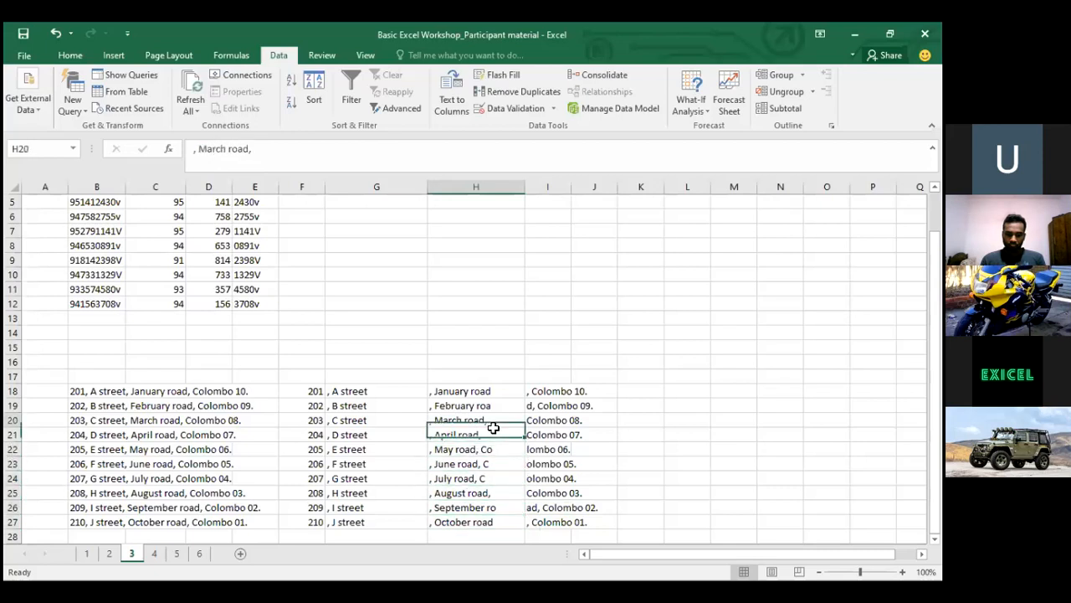
key("Down")
key("Down")
key("Left")
key("Left")
key("Up")
key("Up")
key("Up")
key("Up")
key("Up")
key("Up")
key("Up")
key("Up")
key("Up")
key("Left")
key("Left")
key("Left")
key("Left")
key("Down")
key("Down")
key("Down")
key("Up")
key("Up")
key("Up")
key("Up")
key("Up")
key("Up")
key("Up")
key("Up")
key("Up")
key("Up")
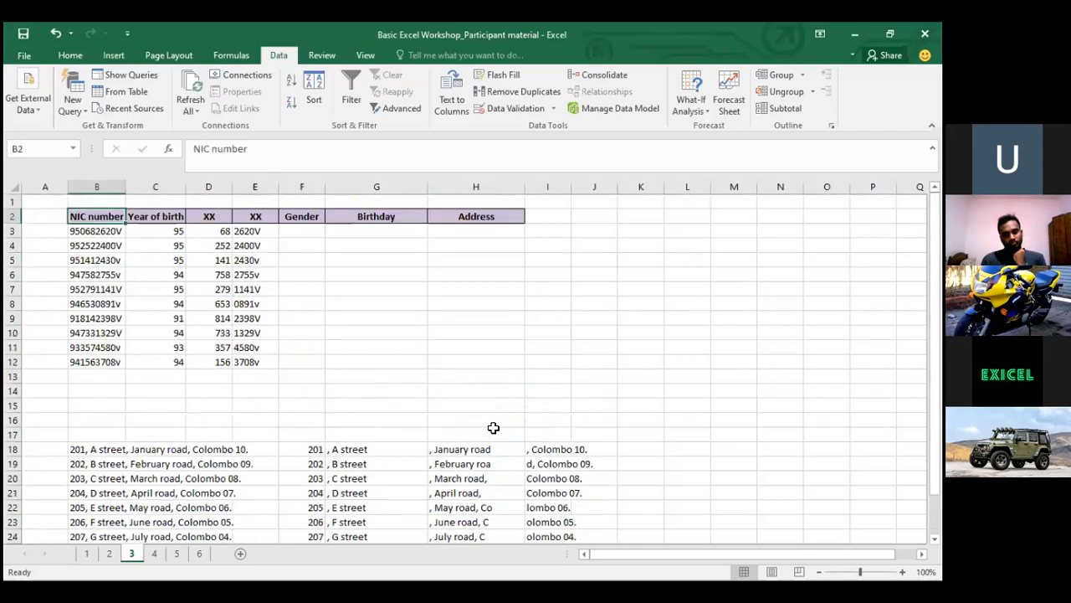
key("Down")
key("Down")
key("Down")
key("Down")
key("Down")
key("Down")
key("Down")
key("Down")
key("Down")
key("Down")
key("Down")
key("Down")
key("Down")
key("Down")
key("Down")
key("Down")
key("Down")
key("Right")
key("Right")
key("Right")
key("Right")
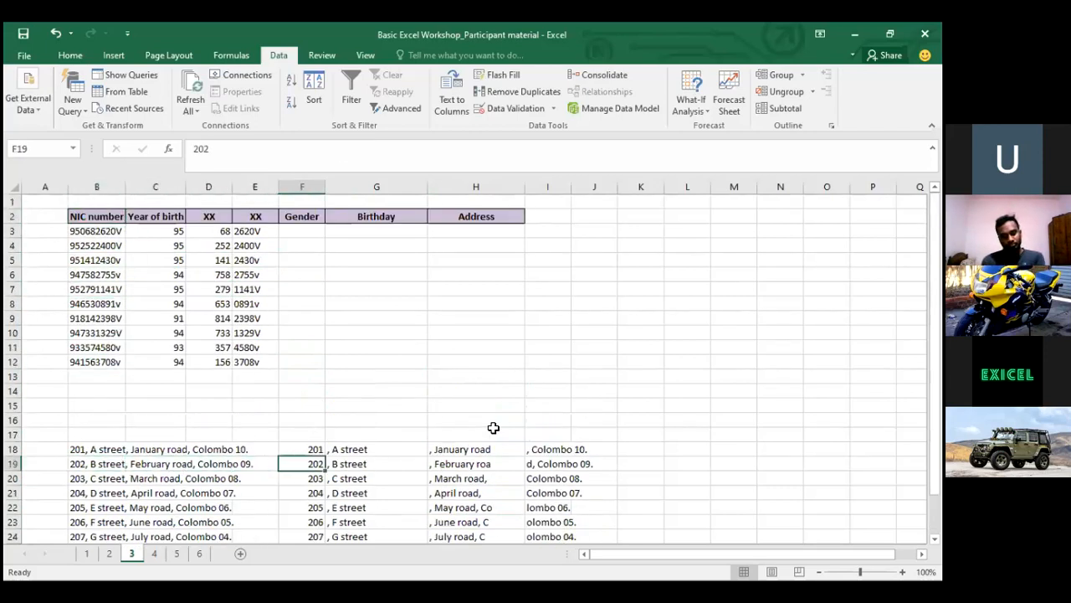
key("Up")
key("Right")
key("Down")
key("Up")
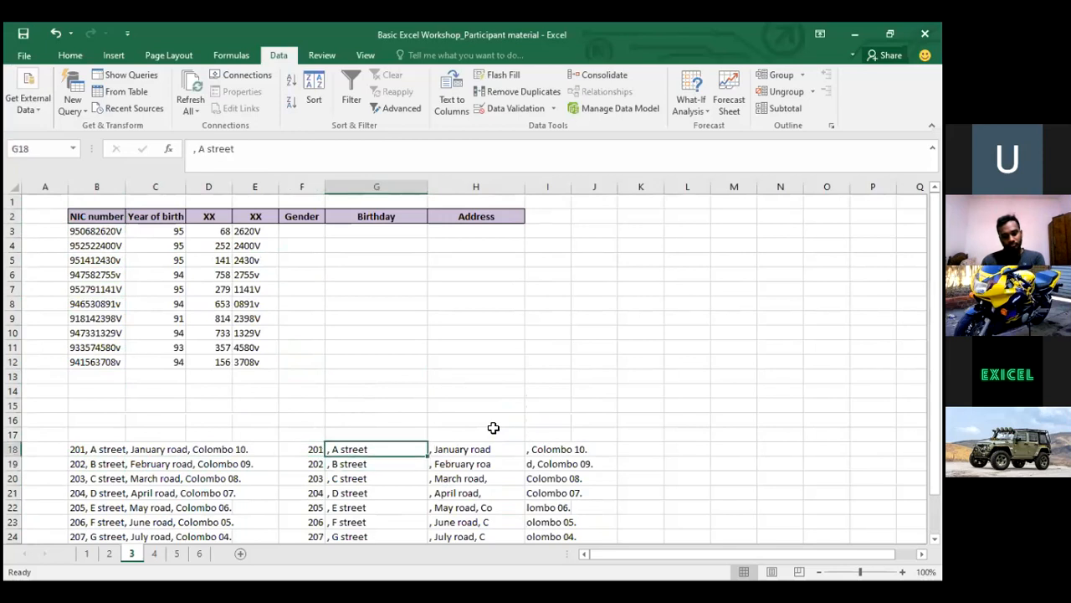
key("Left")
key("ctrl+shift+Down")
key("ctrl+q")
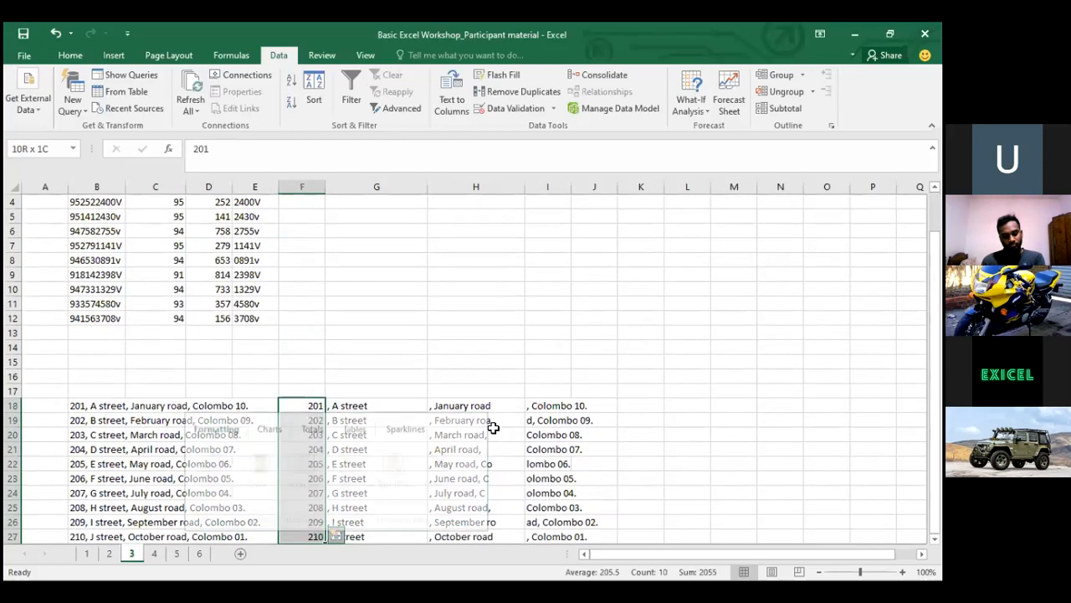
key("Right")
key("Right")
left_click(530, 375)
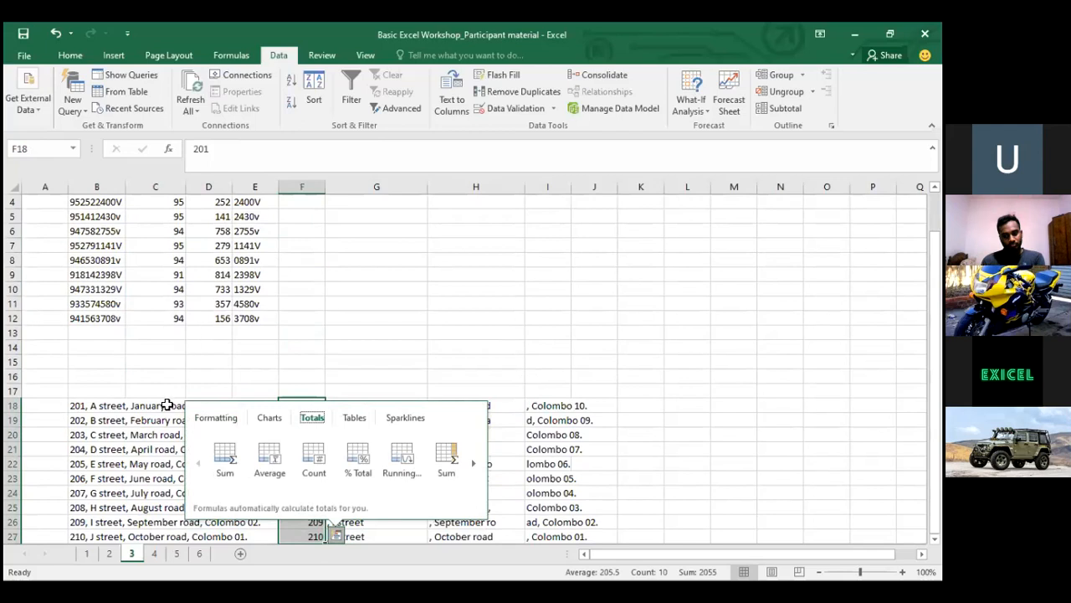
Select the old split results in F18:I27 and delete them
left_click(89, 405)
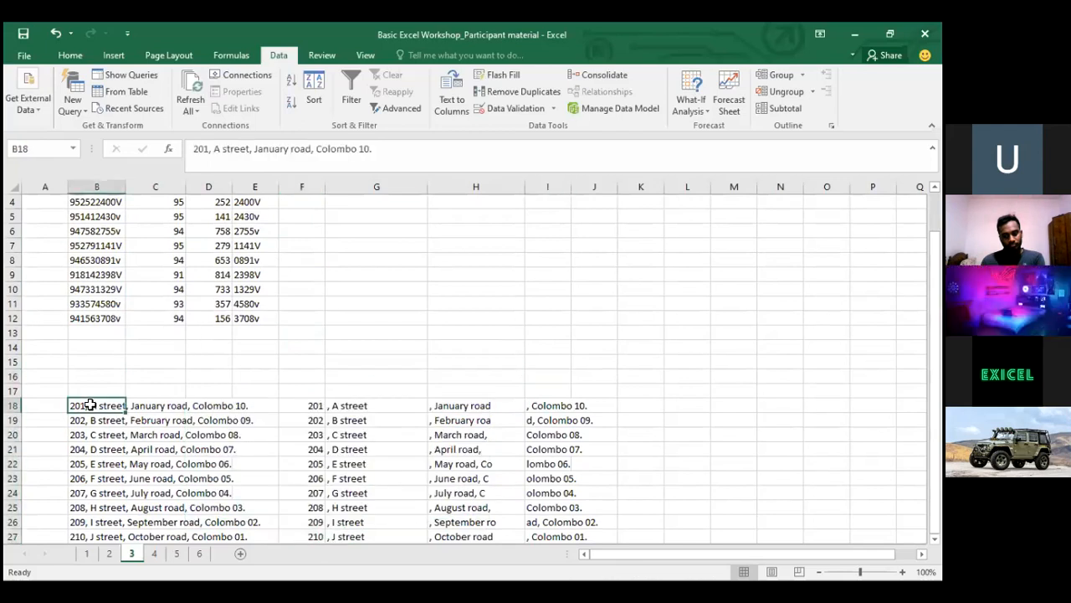
left_click(210, 153)
left_click(329, 410)
left_click(323, 409)
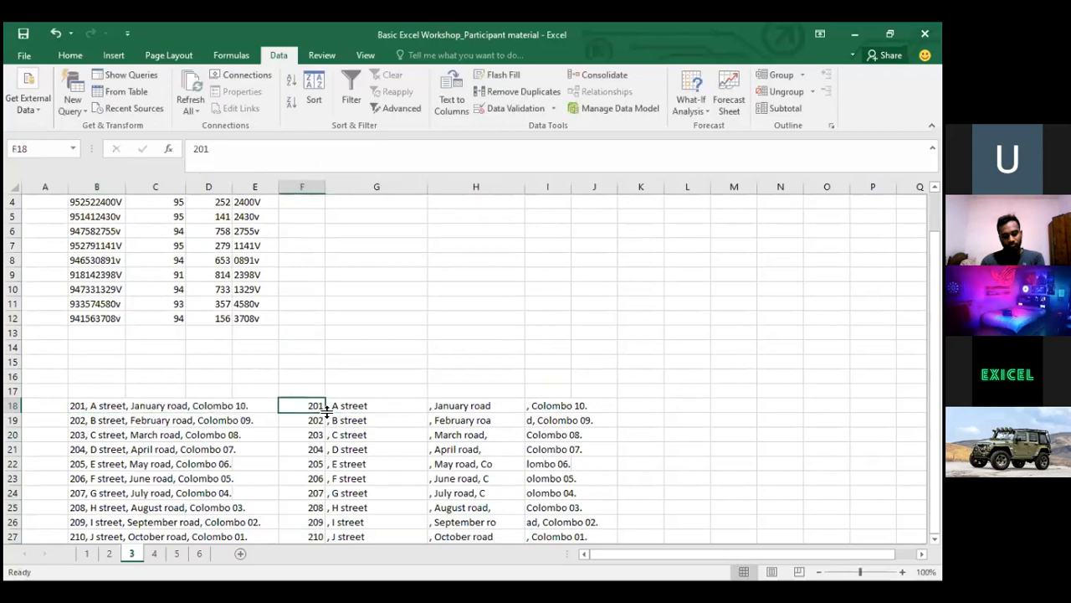
key("ctrl+shift+Down")
key("shift+Right")
key("shift+Right")
key("shift+Right")
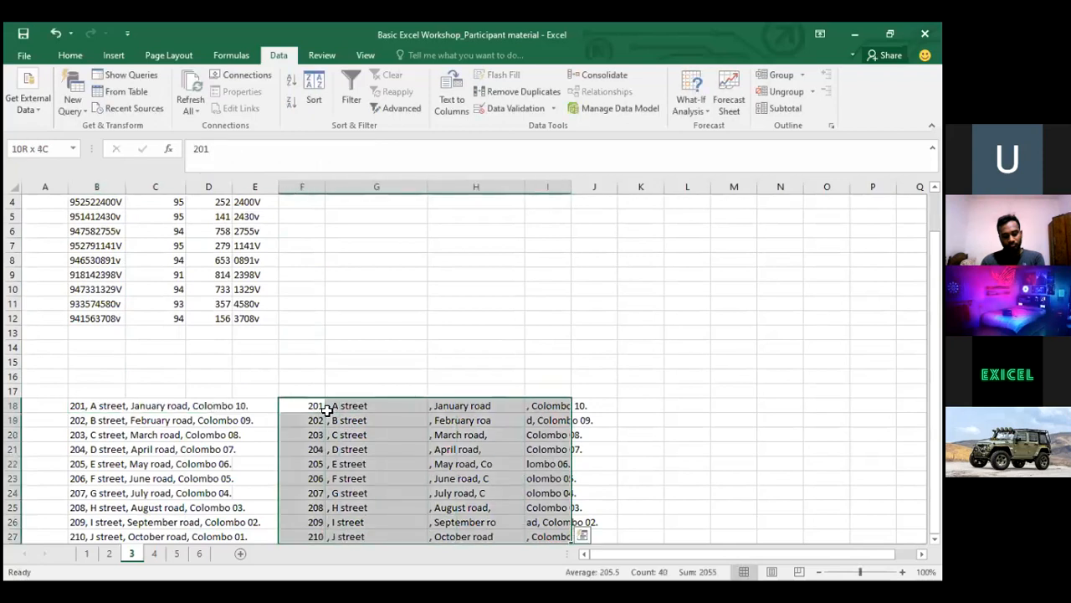
key("Delete")
Select the ten original addresses in B18:B27
key("Up")
key("Left")
key("Left")
key("Left")
key("Left")
key("Down")
key("ctrl+shift+Down")
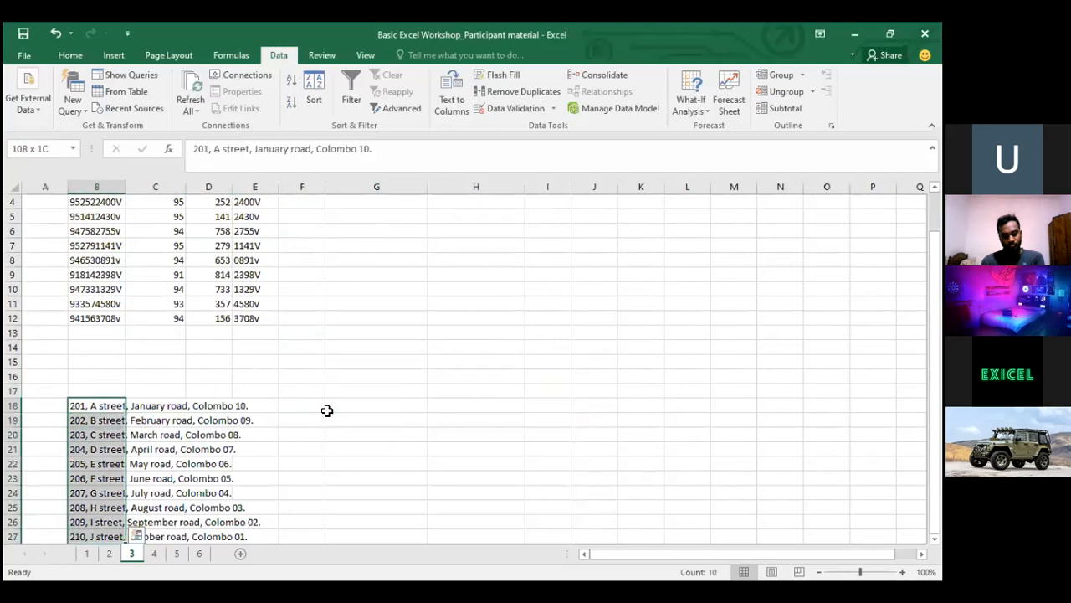
Set up a comma-delimited Text to Columns split for the selected addresses
left_click(452, 94)
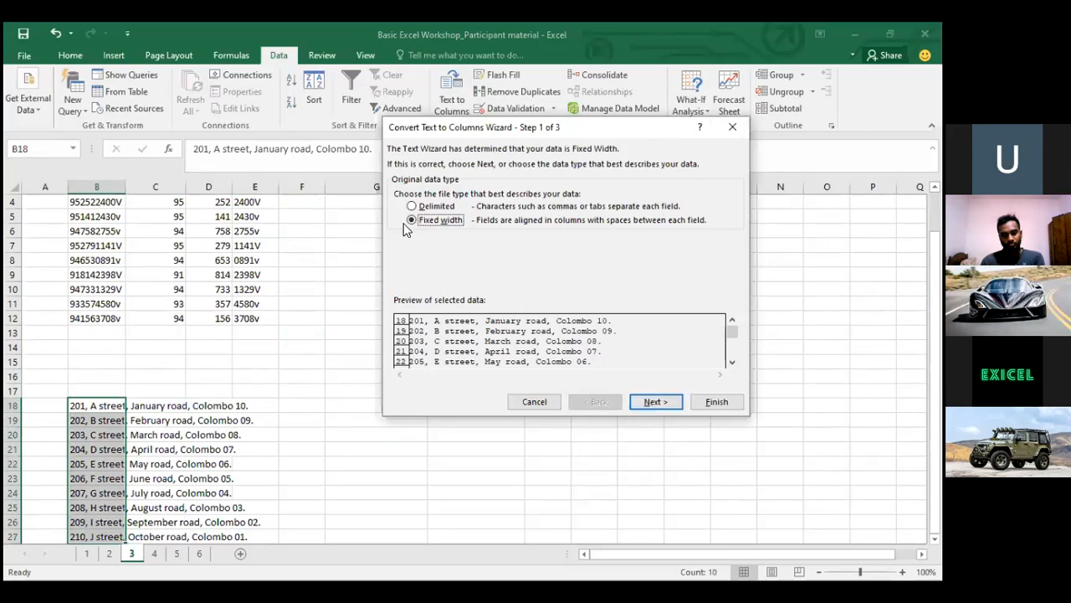
left_click(424, 207)
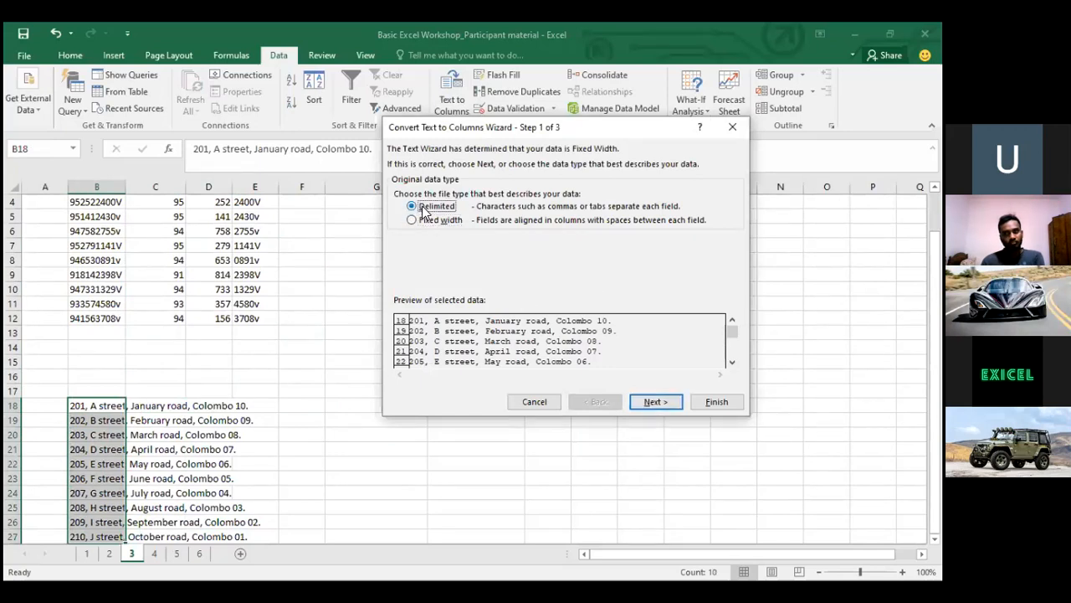
left_click(668, 405)
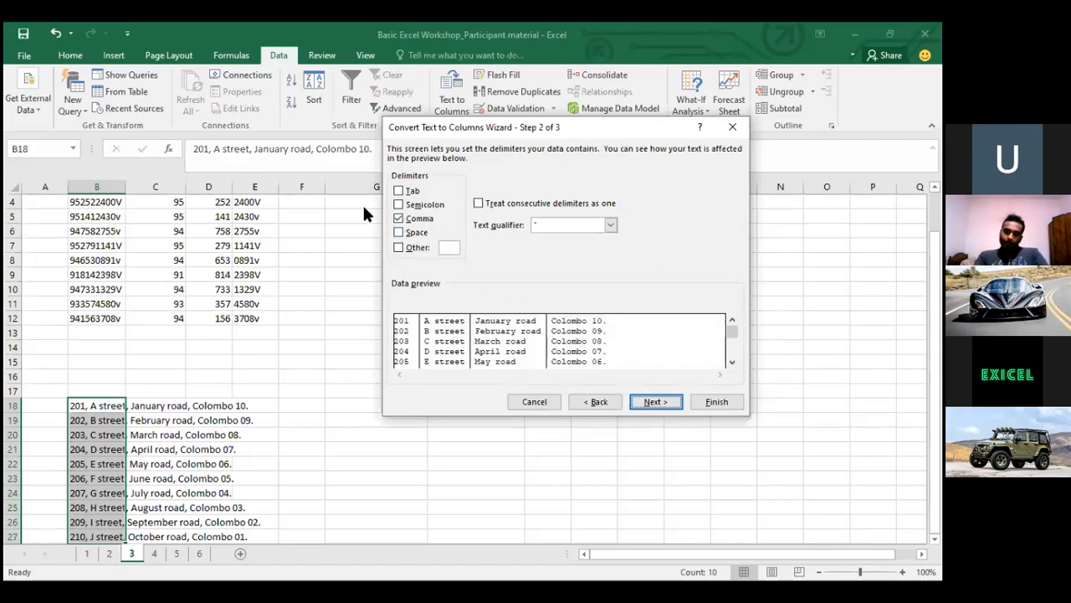
left_click(670, 402)
Fix the destination to G18 after the invalid-reference warning and finish the split
left_click(708, 248)
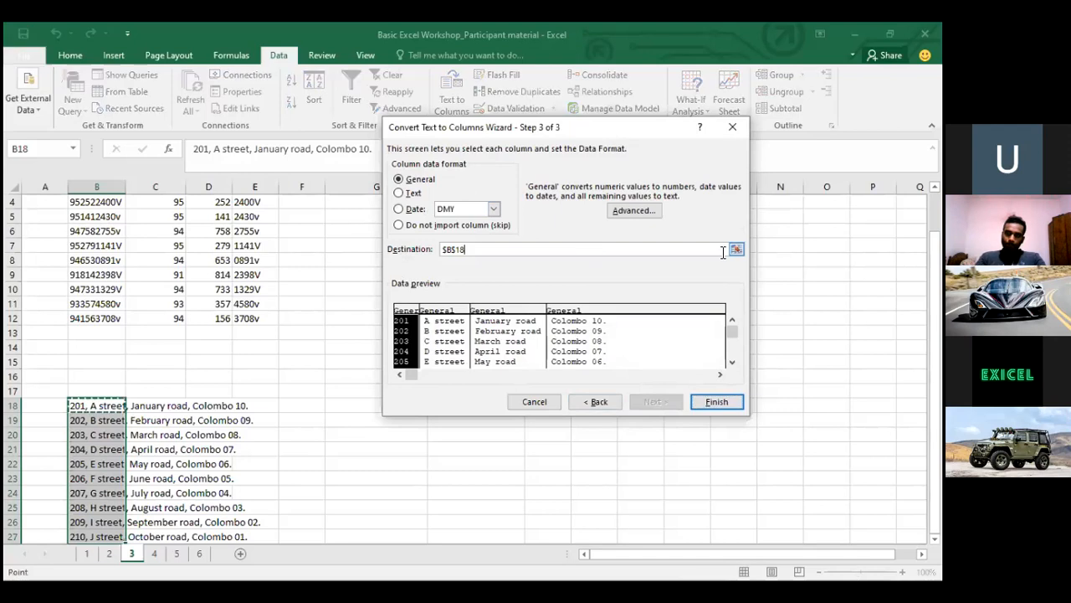
left_click(736, 249)
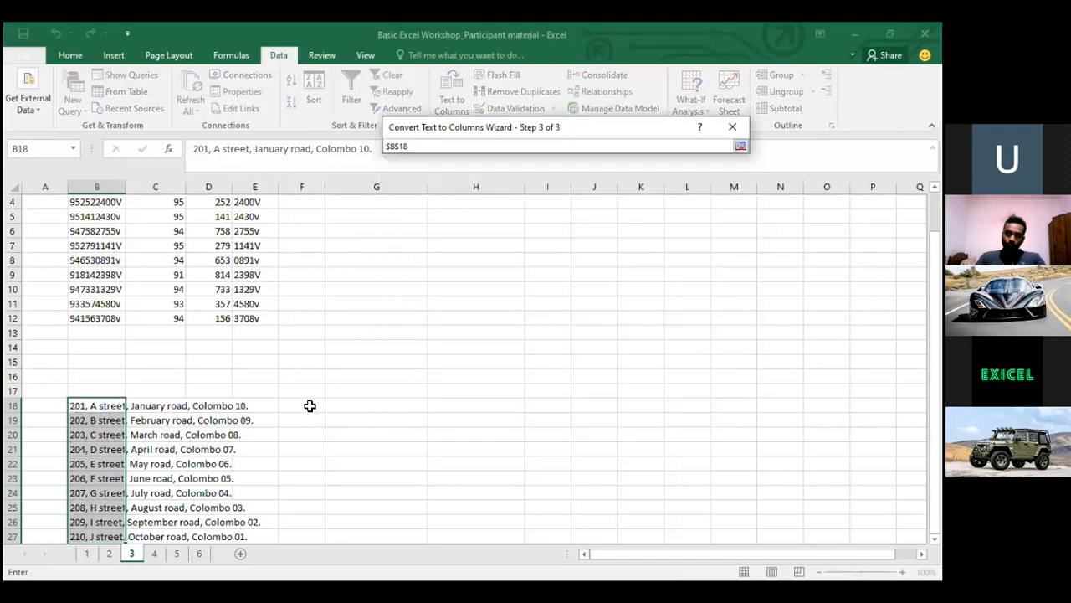
left_click(341, 405)
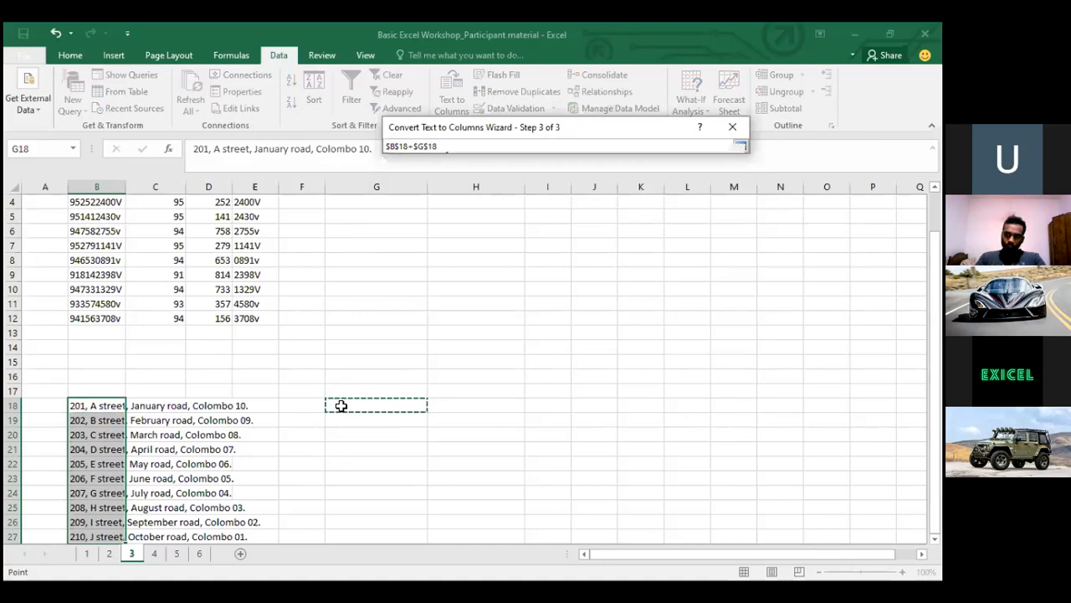
key("Return")
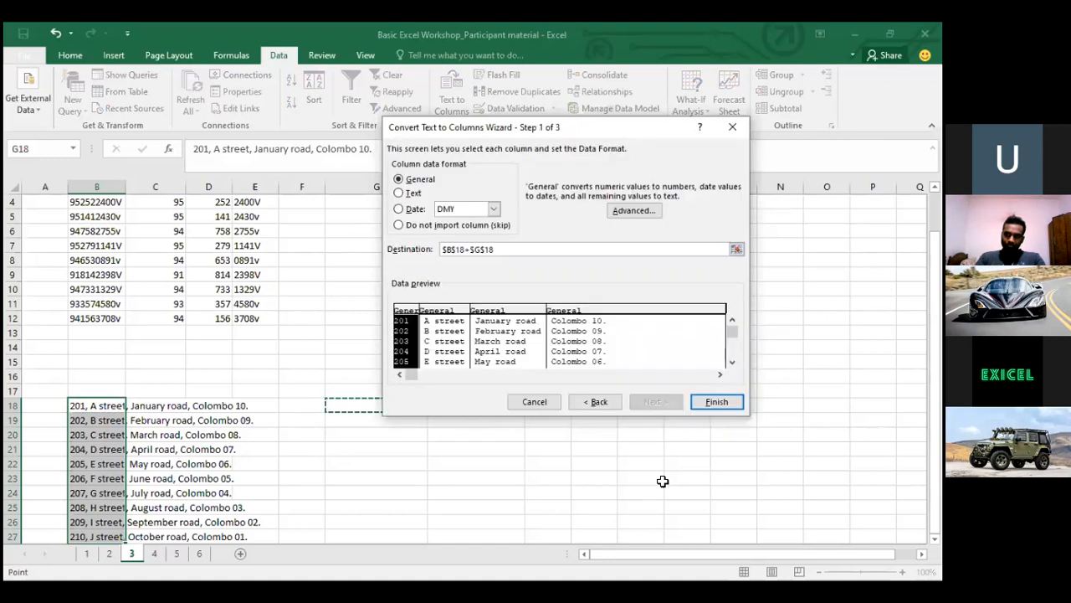
left_click(740, 400)
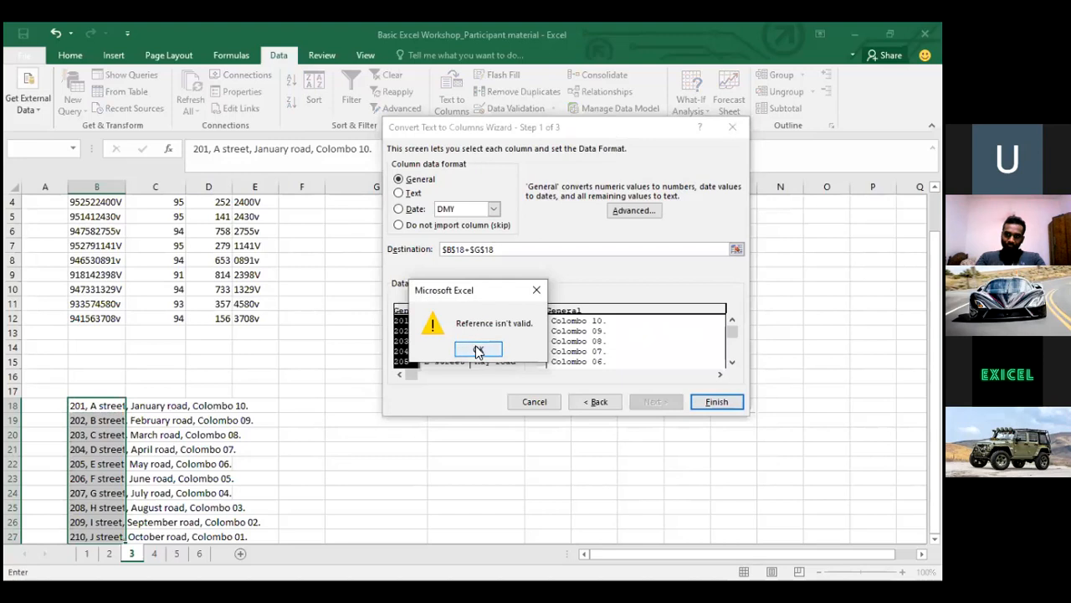
left_click(475, 346)
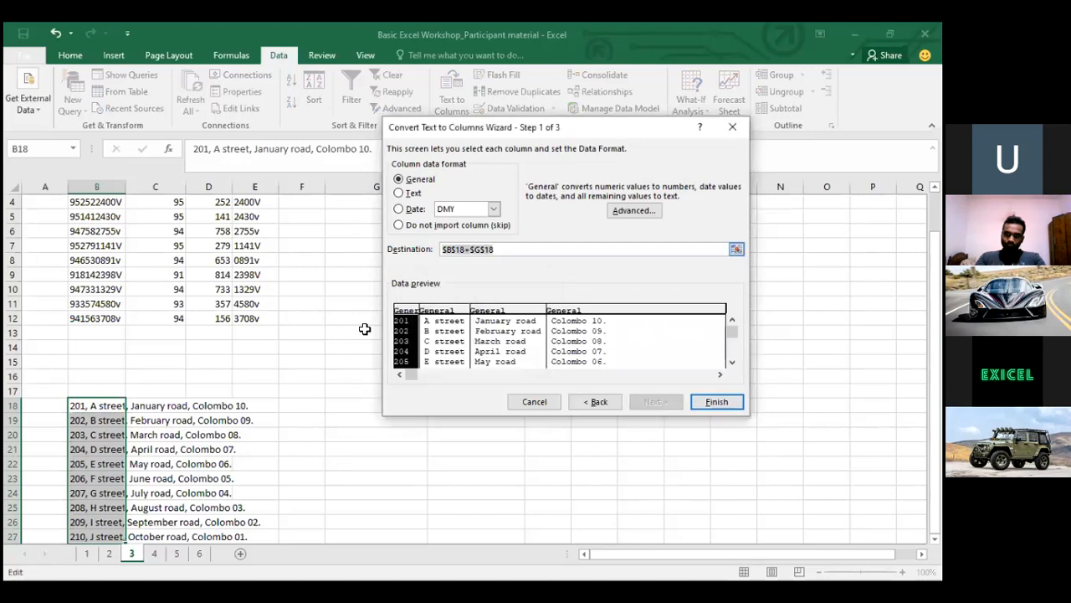
left_click(313, 334)
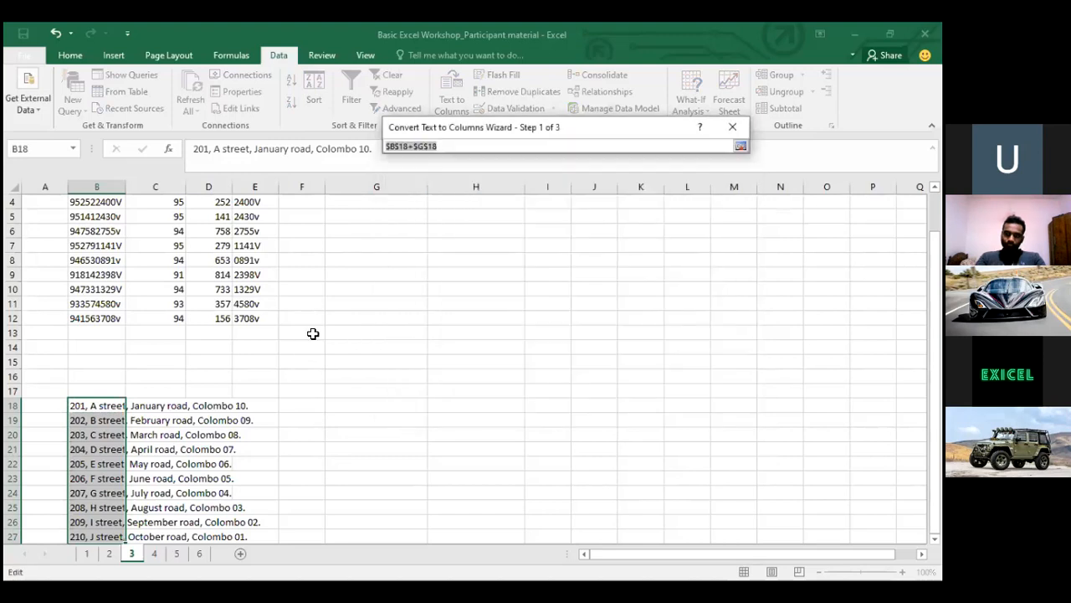
left_click(369, 404)
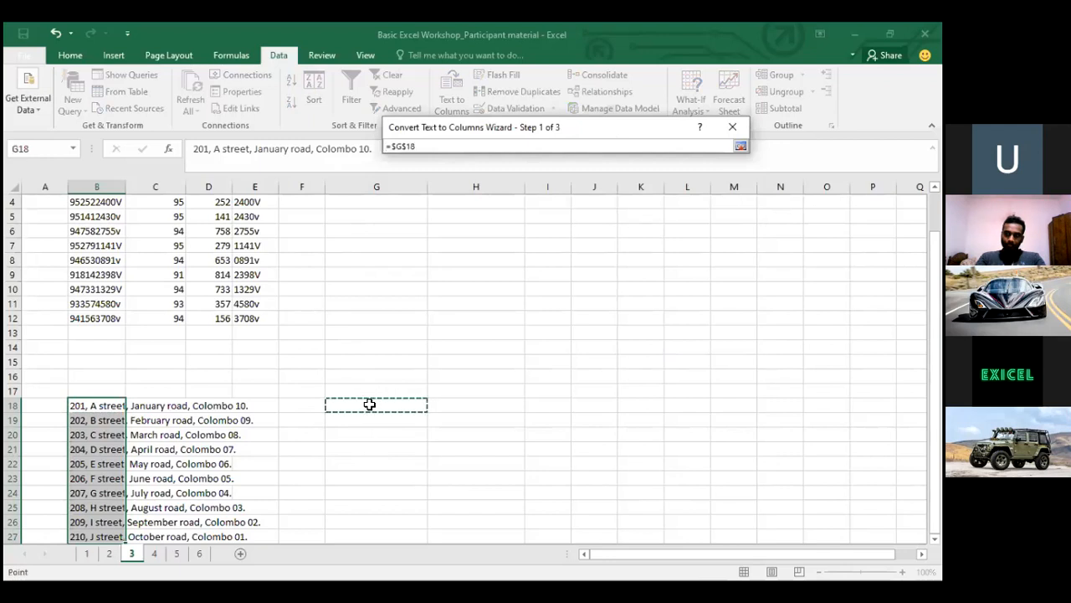
key("Return")
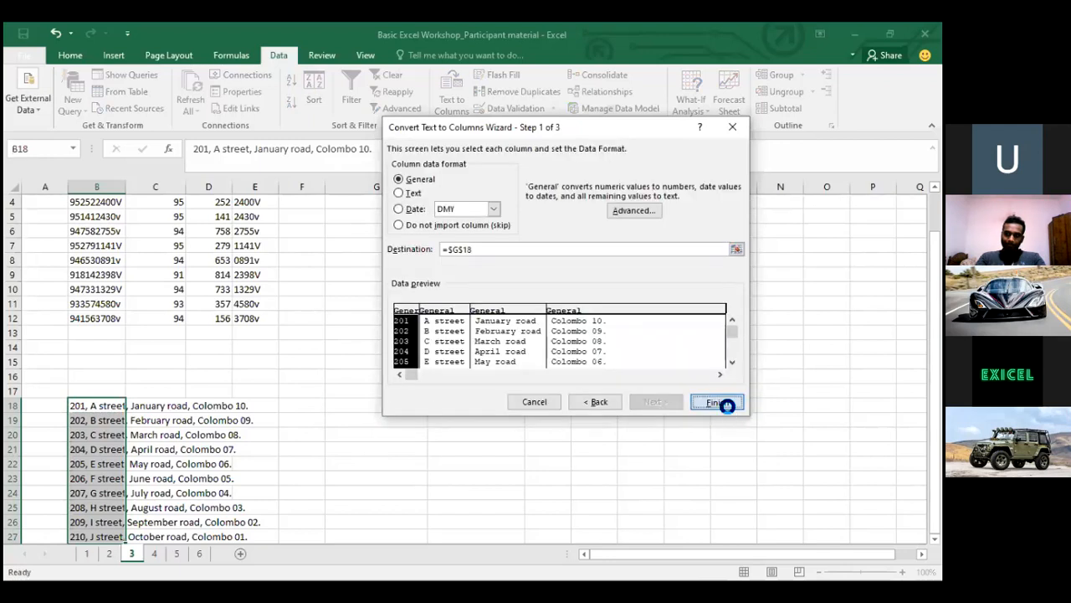
left_click(717, 402)
left_click(545, 405)
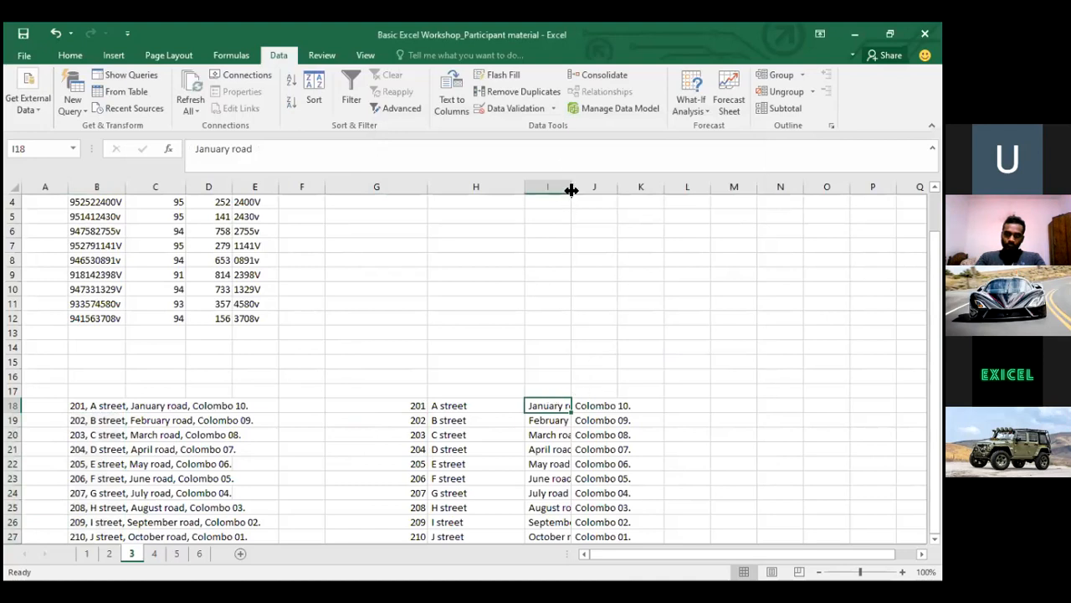
Autofit column I so road names like September road show in full
double_click(570, 190)
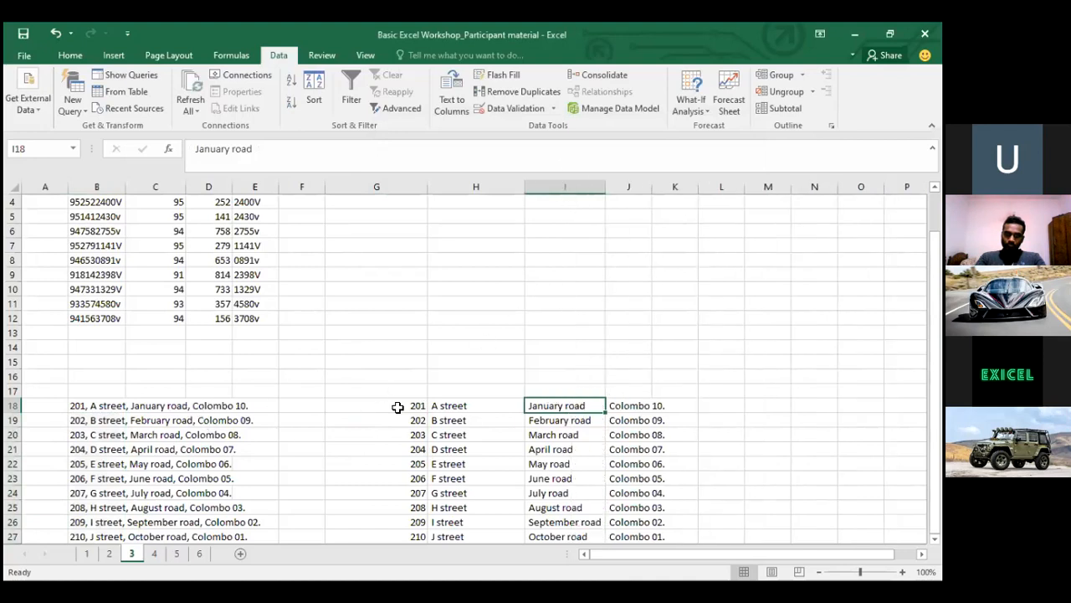
left_click(617, 461)
key("Down")
key("Down")
key("Down")
key("Down")
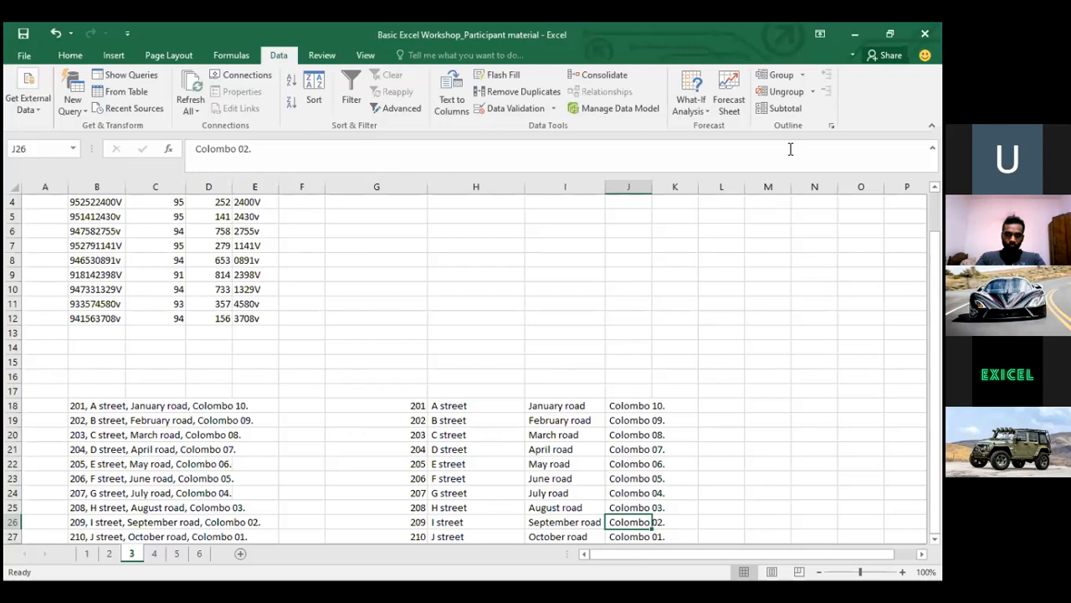
left_click(277, 433)
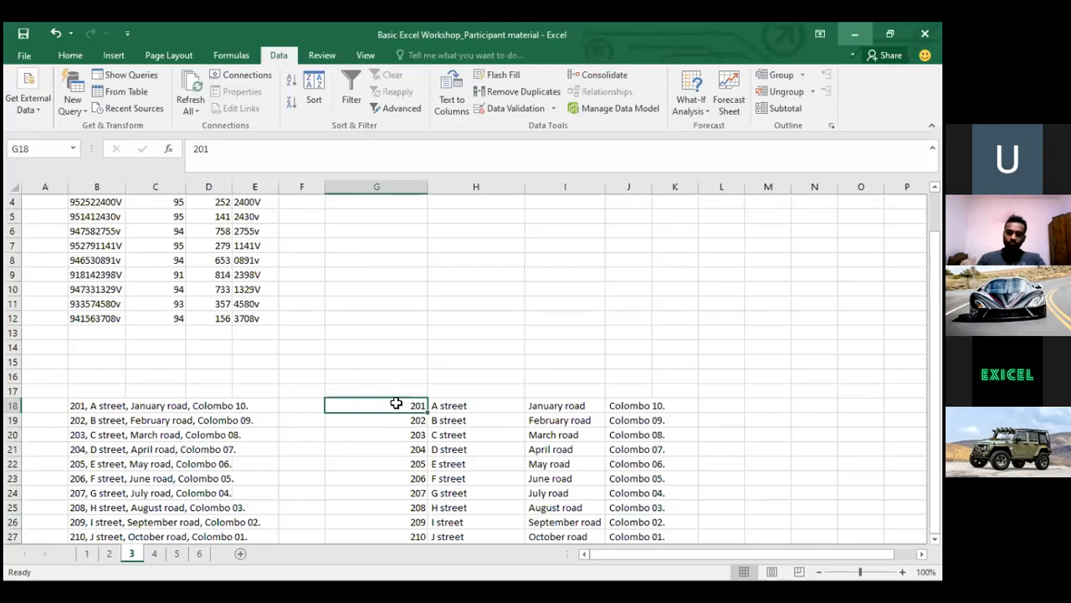
left_click_drag(396, 403, 394, 301)
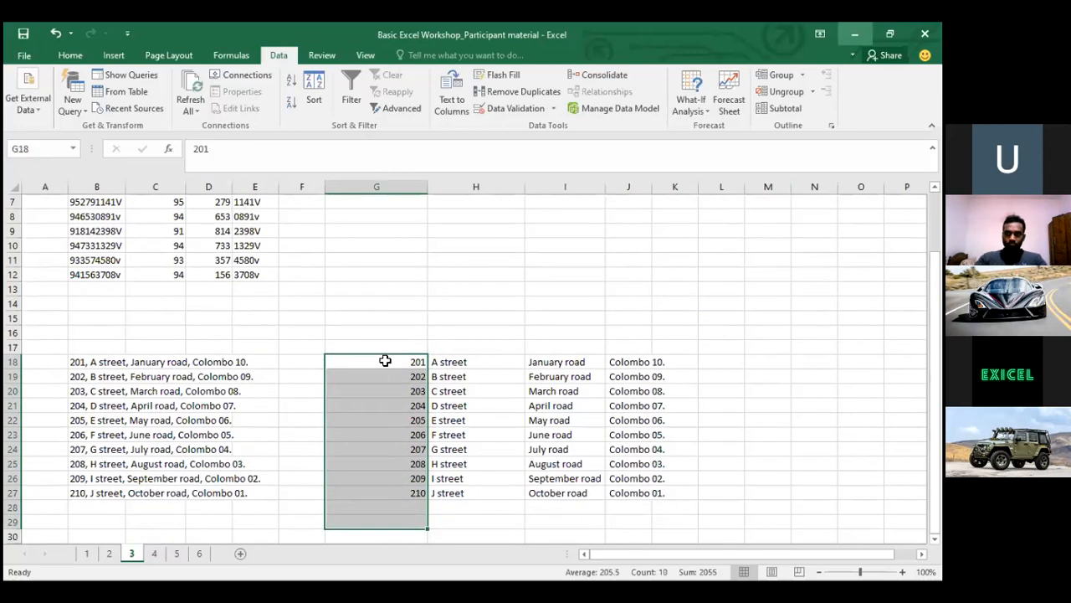
left_click(385, 359)
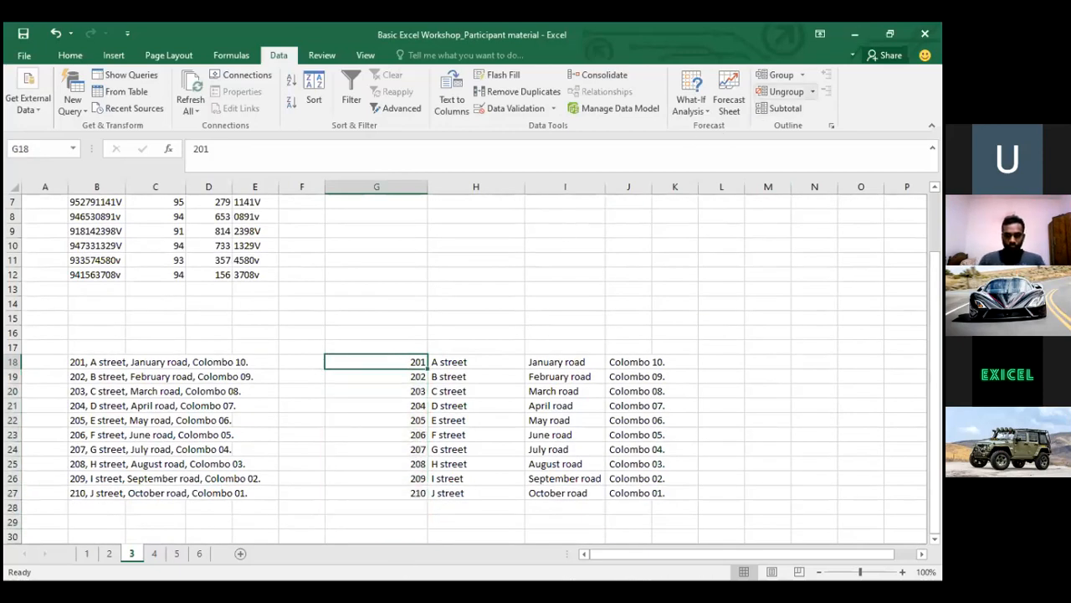
key("alt+Tab")
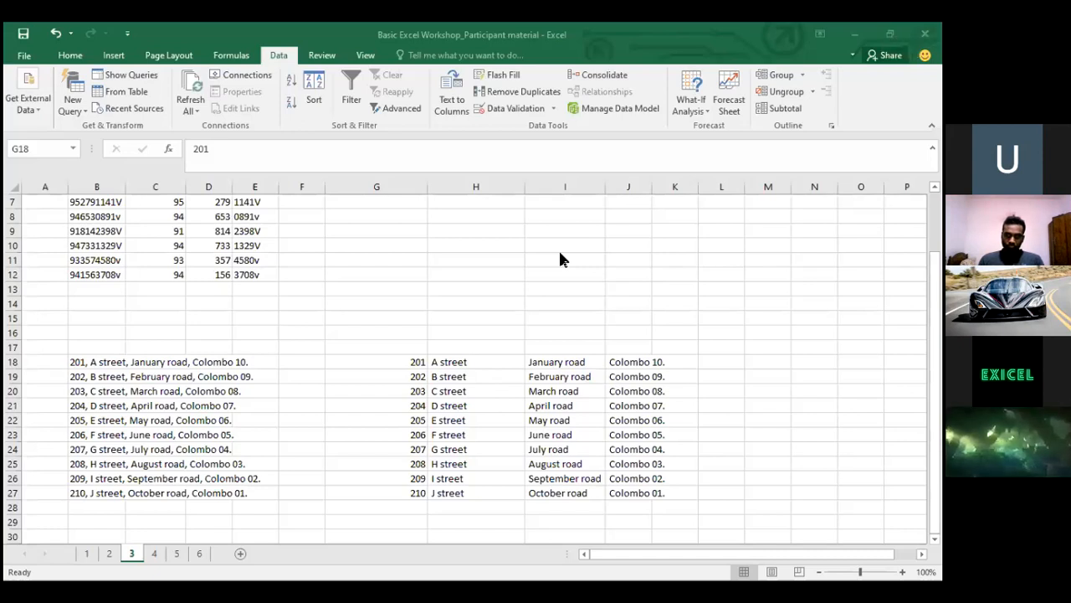
Select the ten Colombo entries in J18:J27
left_click(93, 370)
key("Left")
key("Left")
key("Left")
key("Left")
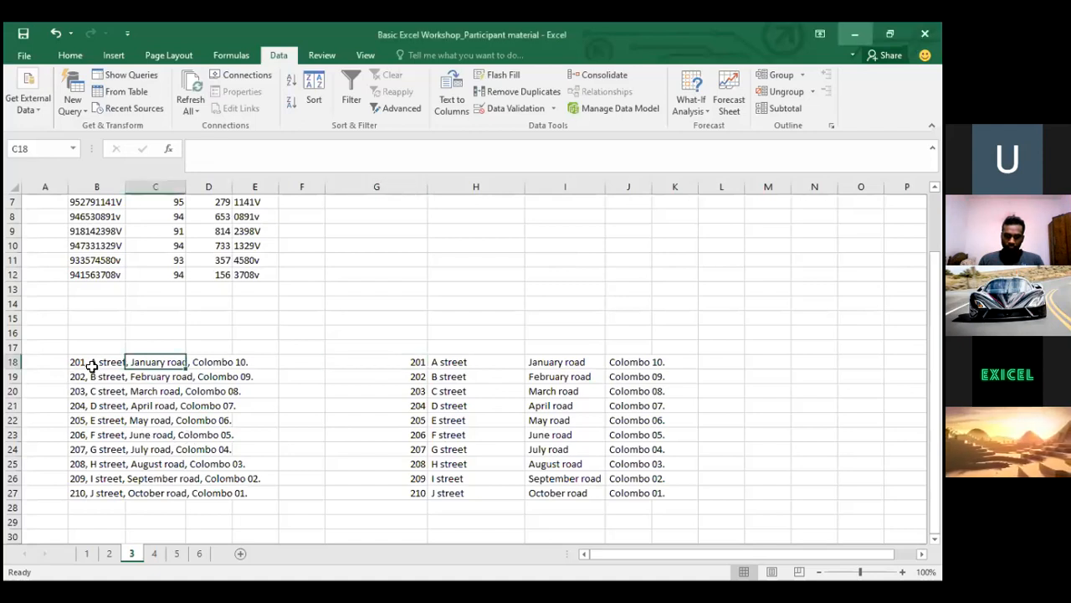
key("Right")
key("Right")
key("Right")
key("Right")
key("Right")
key("Right")
key("Right")
key("Right")
key("Left")
key("ctrl+shift+Down")
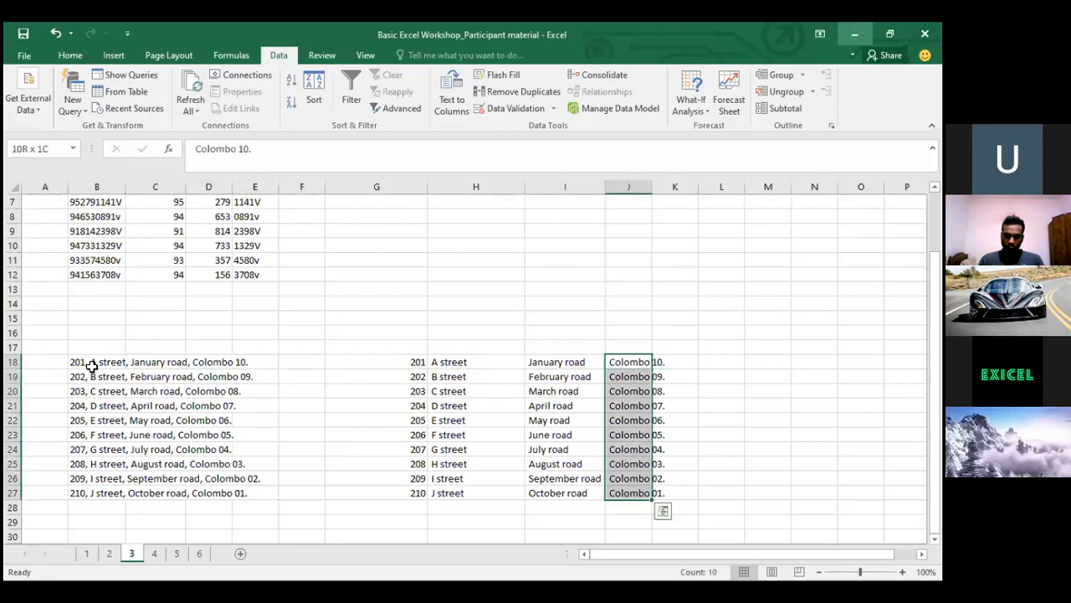
key("ctrl+shift+Up")
key("ctrl+shift+Down")
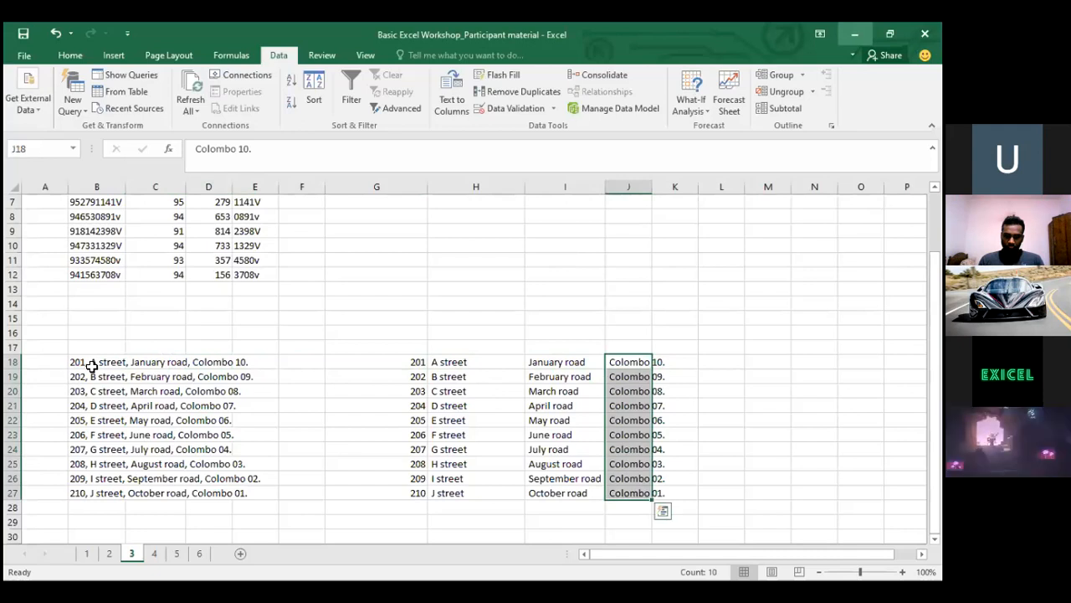
key("ctrl+q")
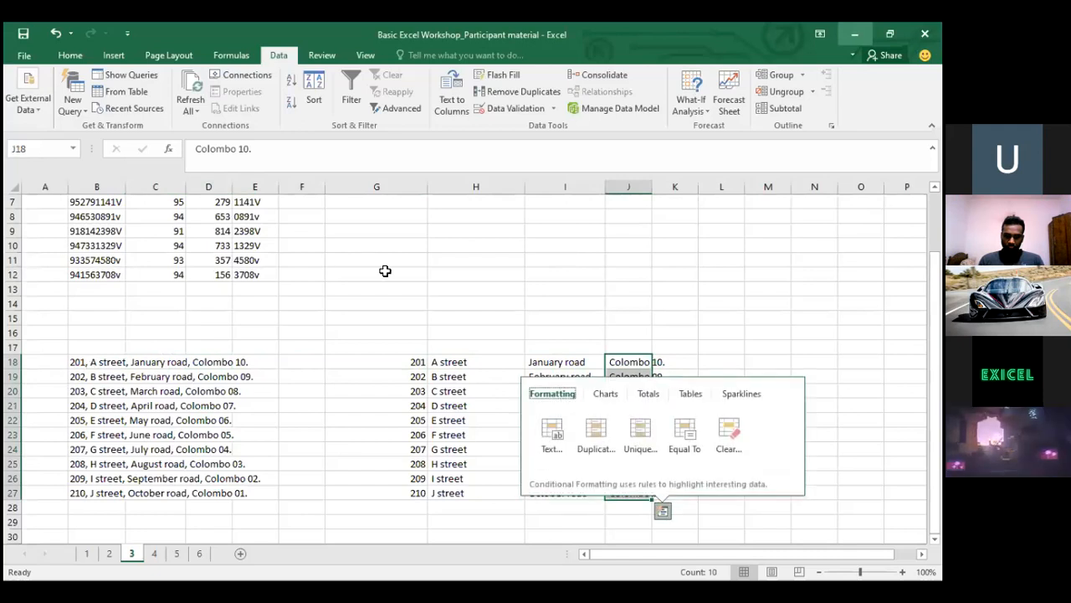
left_click(385, 271)
left_click(631, 358)
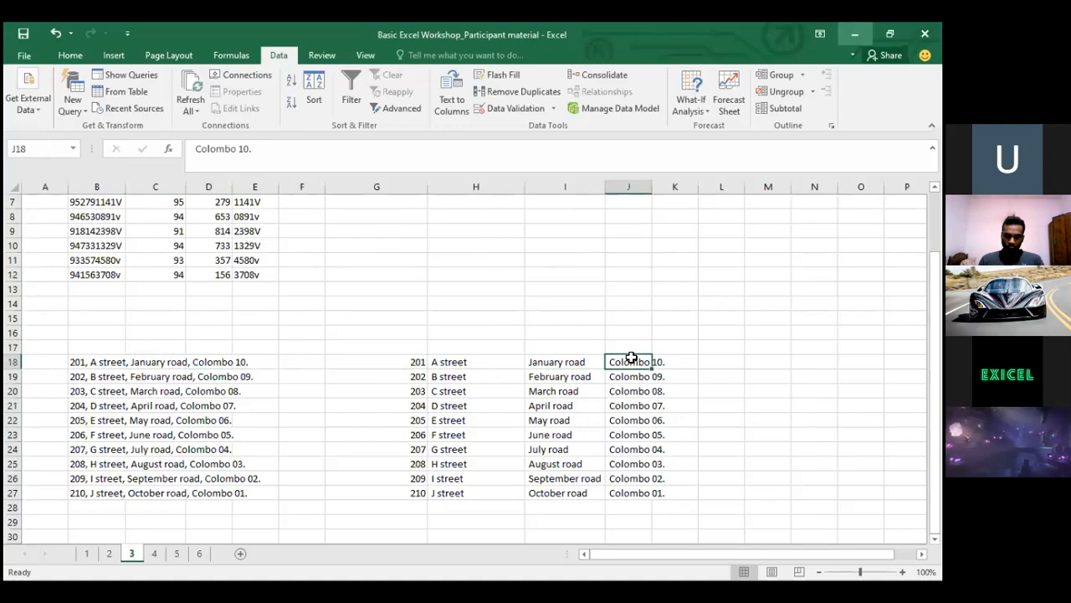
key("ctrl+shift+Down")
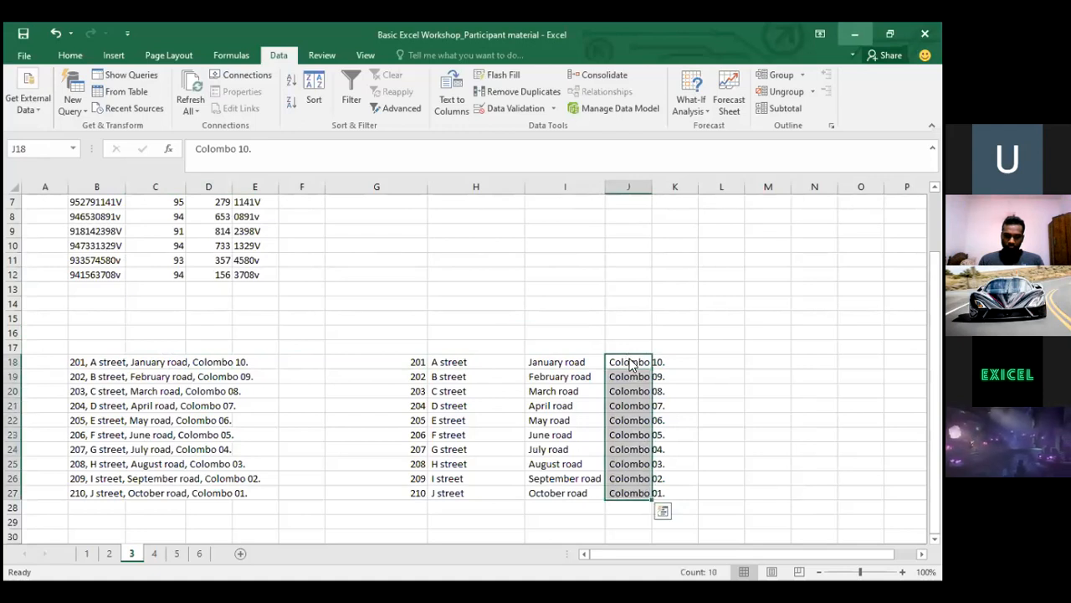
Replace every period in the selection with nothing, making 10 replacements
key("ctrl+h")
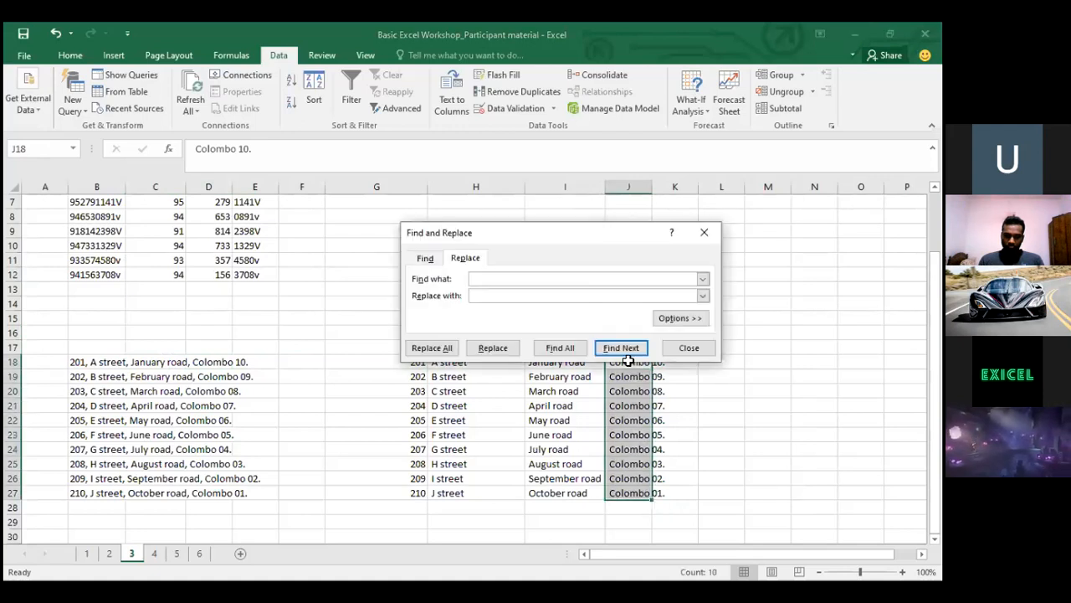
left_click(60, 55)
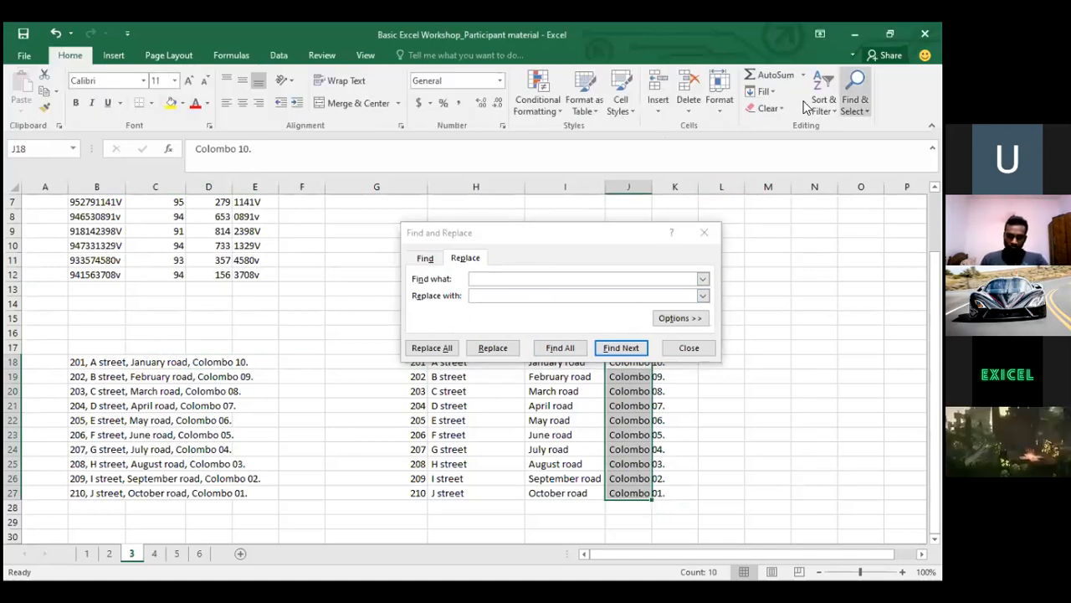
left_click(854, 100)
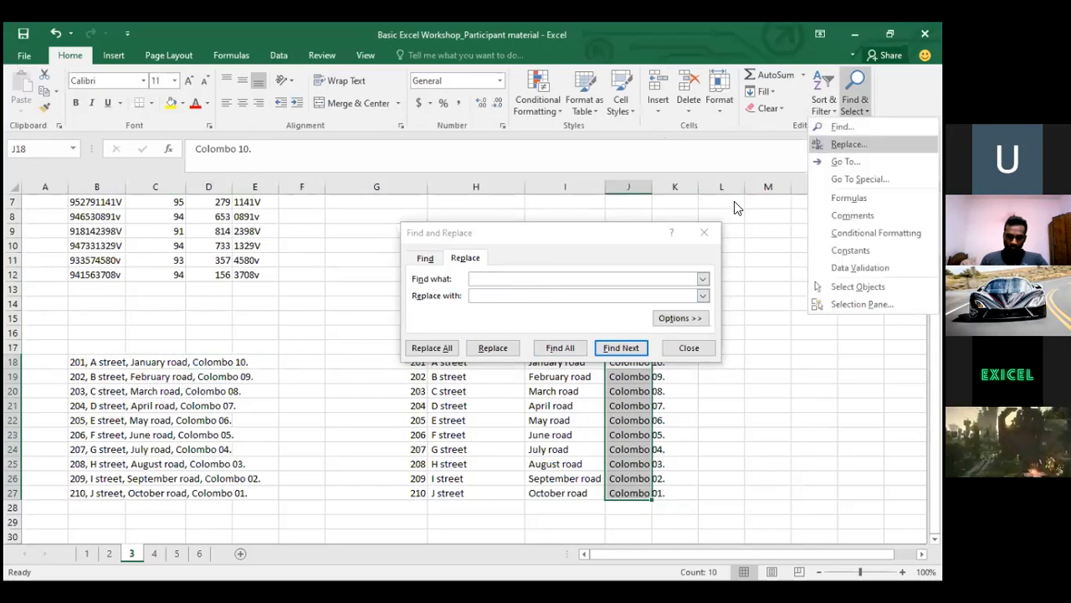
left_click(576, 240)
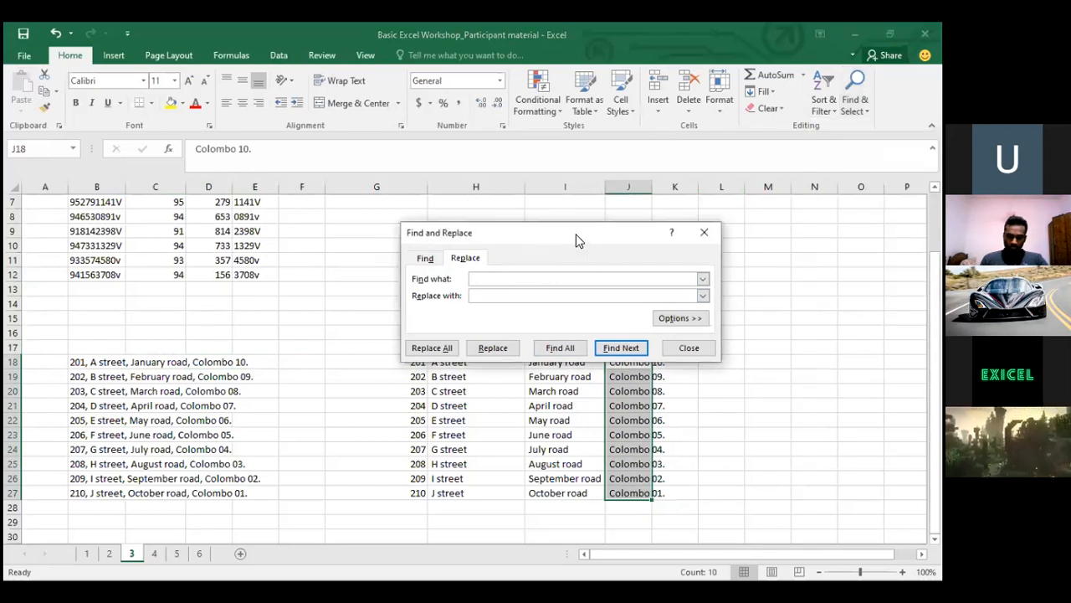
left_click(501, 294)
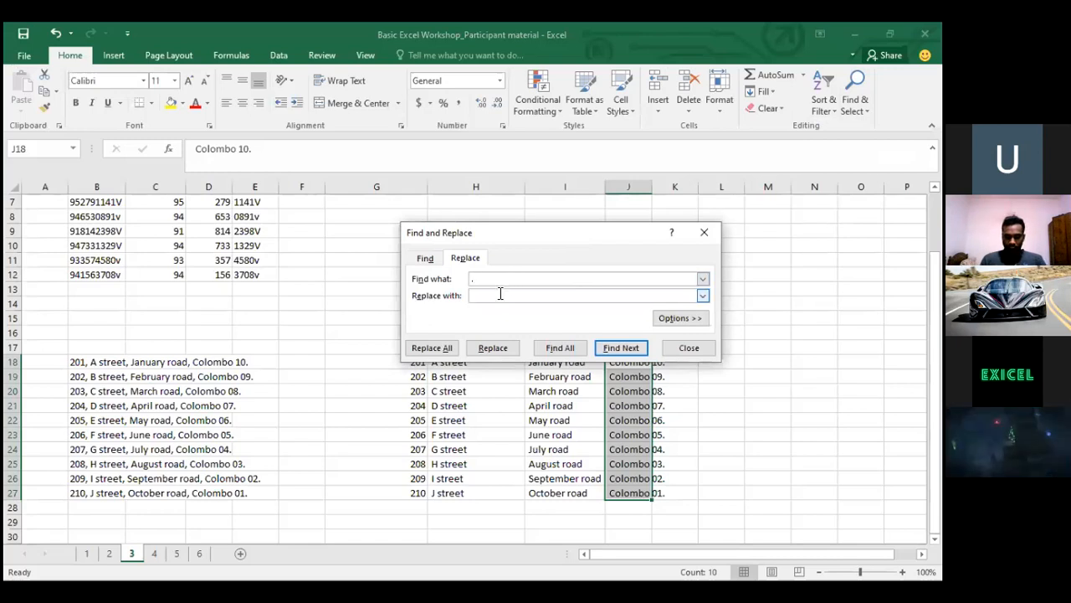
left_click(436, 347)
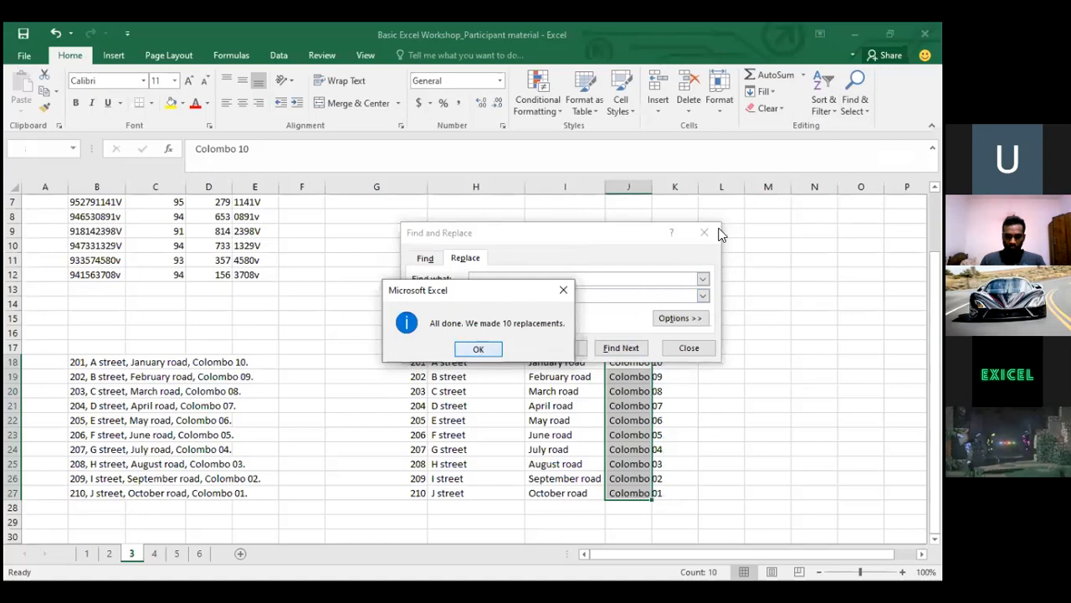
left_click(479, 349)
Clear the G18:J27 split results and reselect the original addresses in B18:B27
left_click(705, 232)
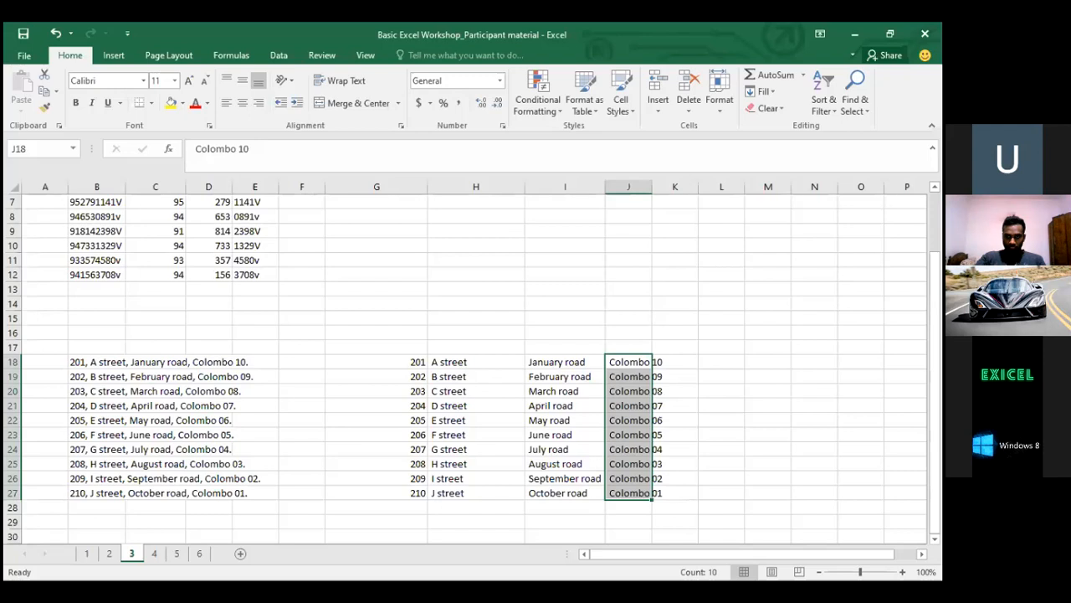
left_click(411, 361)
key("ctrl+shift+Down")
key("shift+Right")
key("shift+Right")
key("shift+Right")
key("Delete")
key("Left")
key("Left")
key("Left")
key("Left")
key("Left")
key("ctrl+shift+Down")
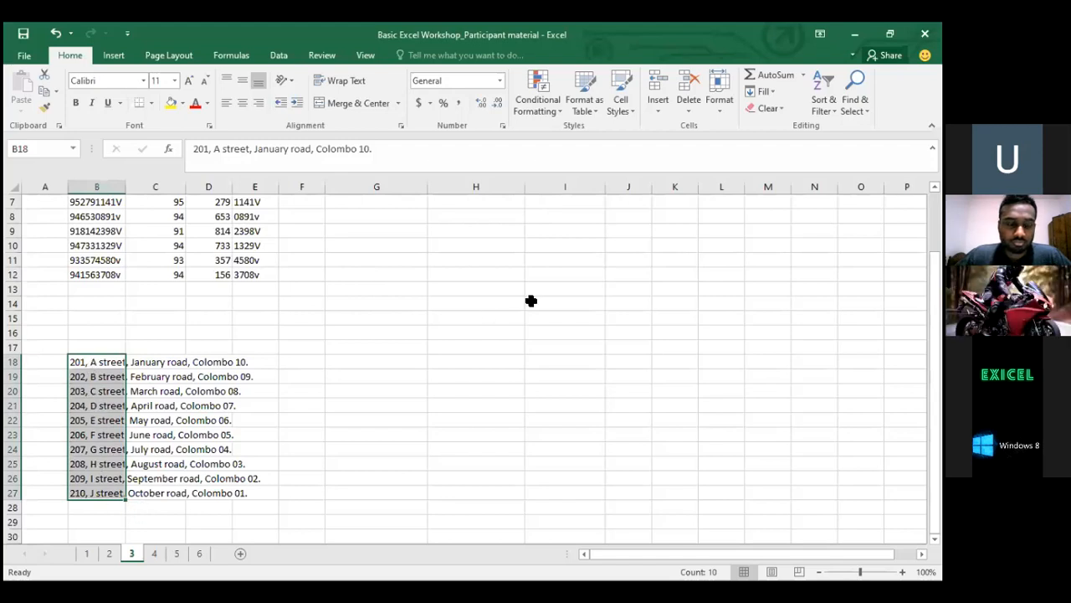
Start a comma-delimited Text to Columns split of B18:B27 and begin choosing its destination
left_click(276, 54)
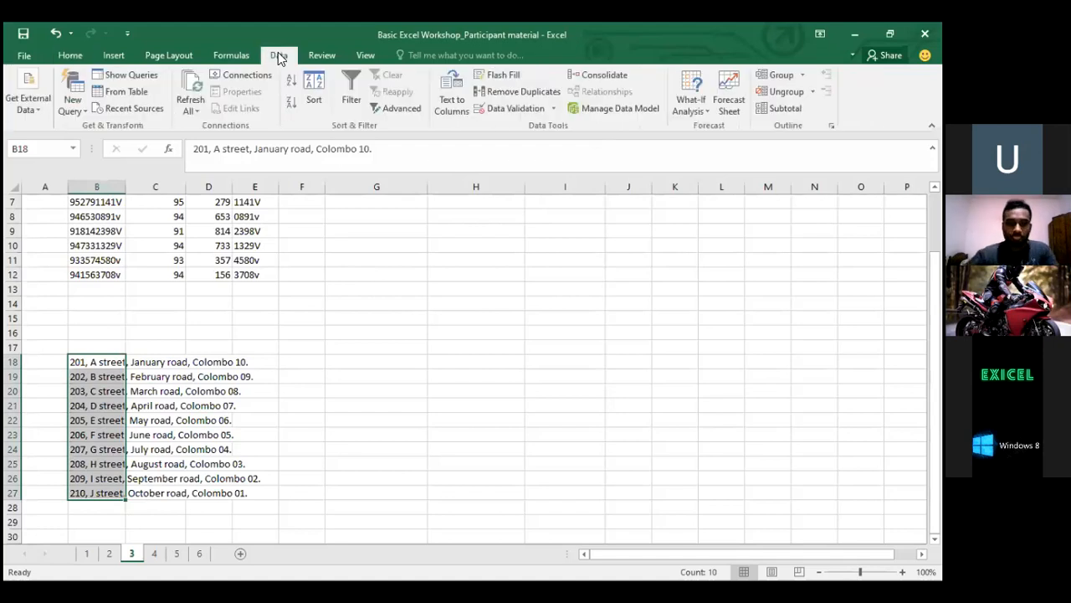
left_click(456, 99)
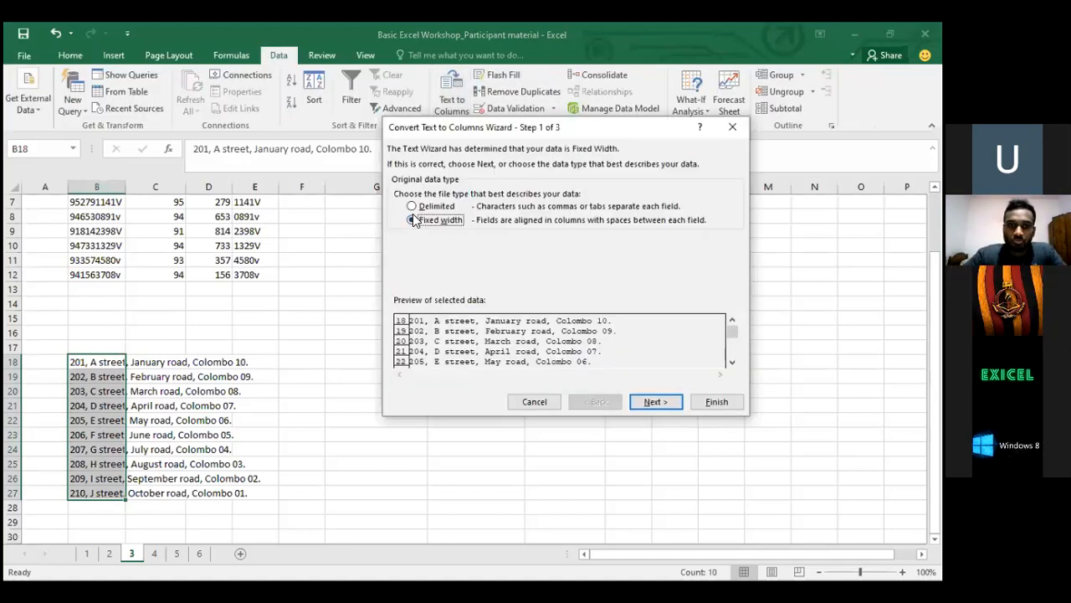
left_click(416, 206)
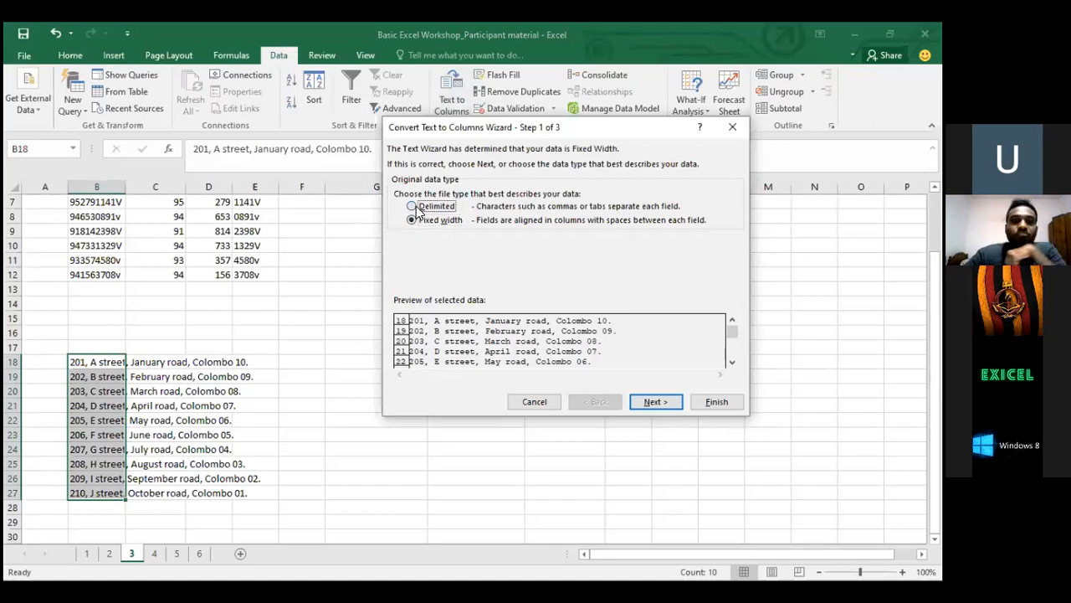
left_click(653, 402)
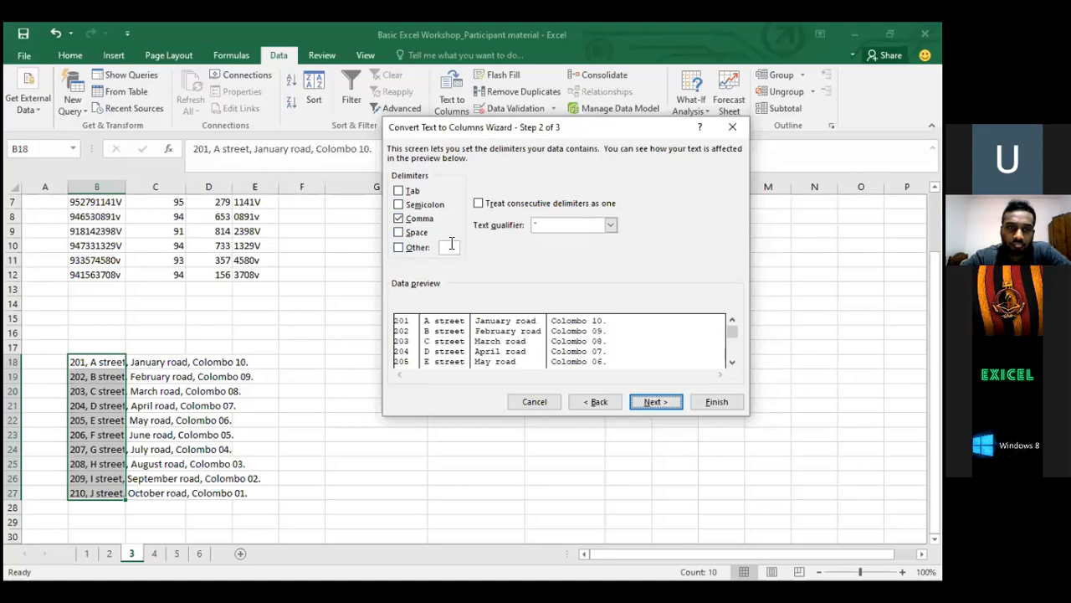
left_click(662, 405)
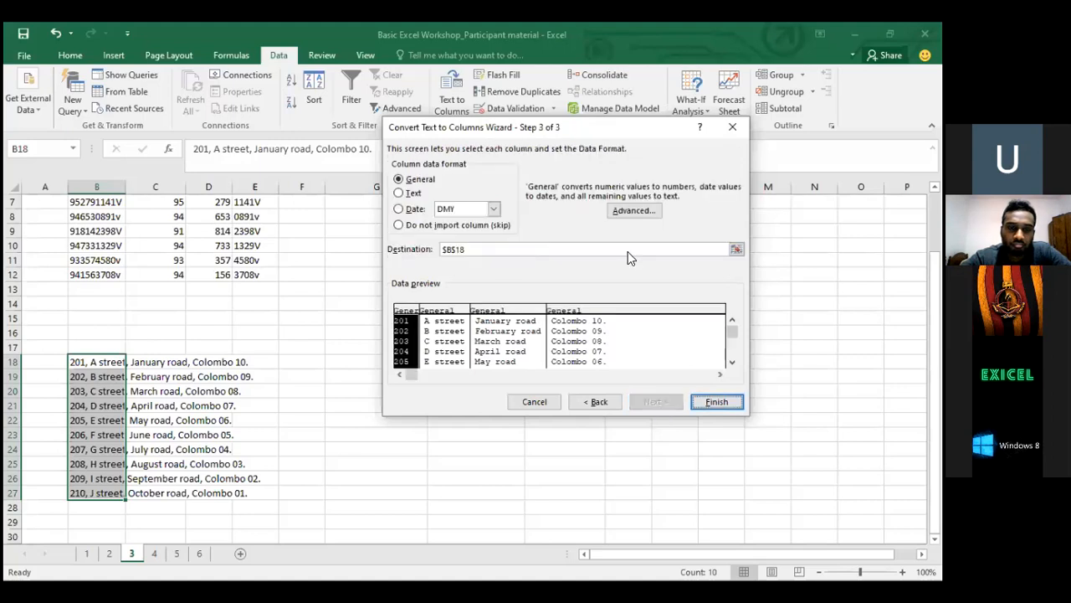
left_click(736, 249)
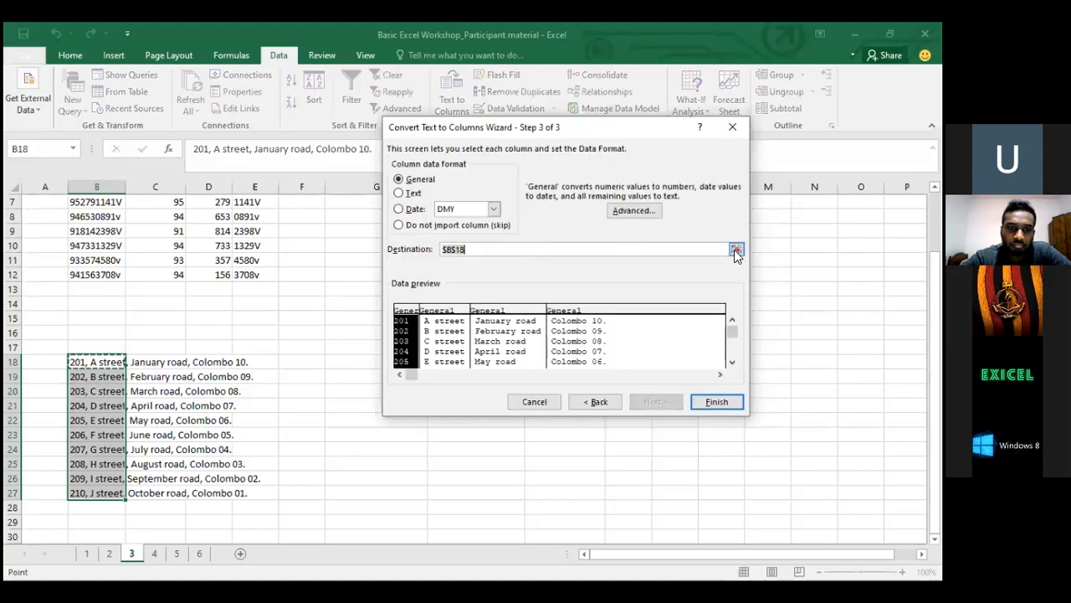
Set F18 as the destination and split the addresses at commas into F18:I27
left_click(301, 361)
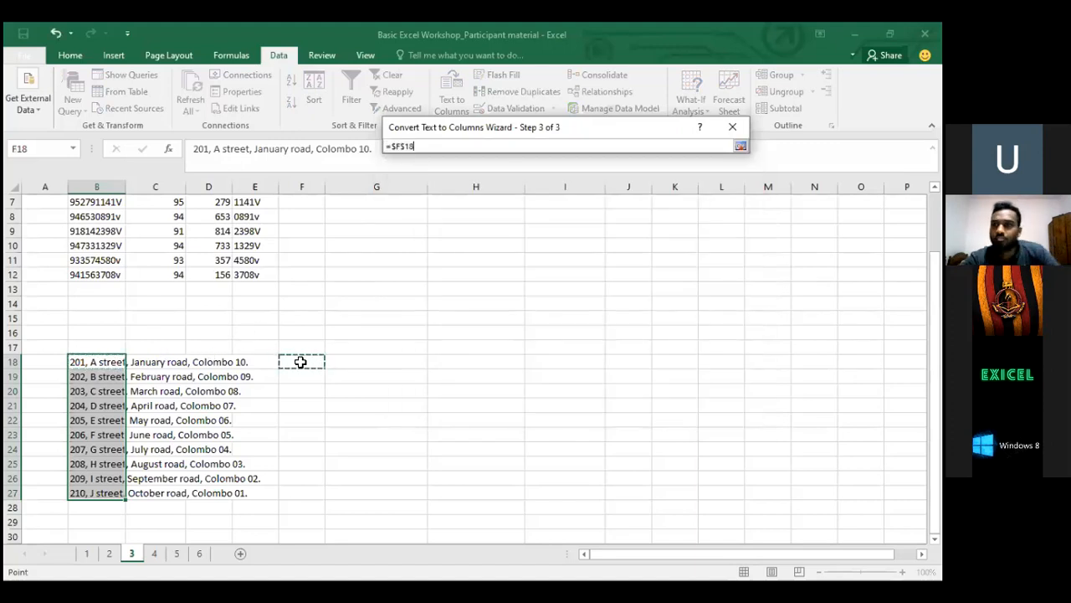
key("Return")
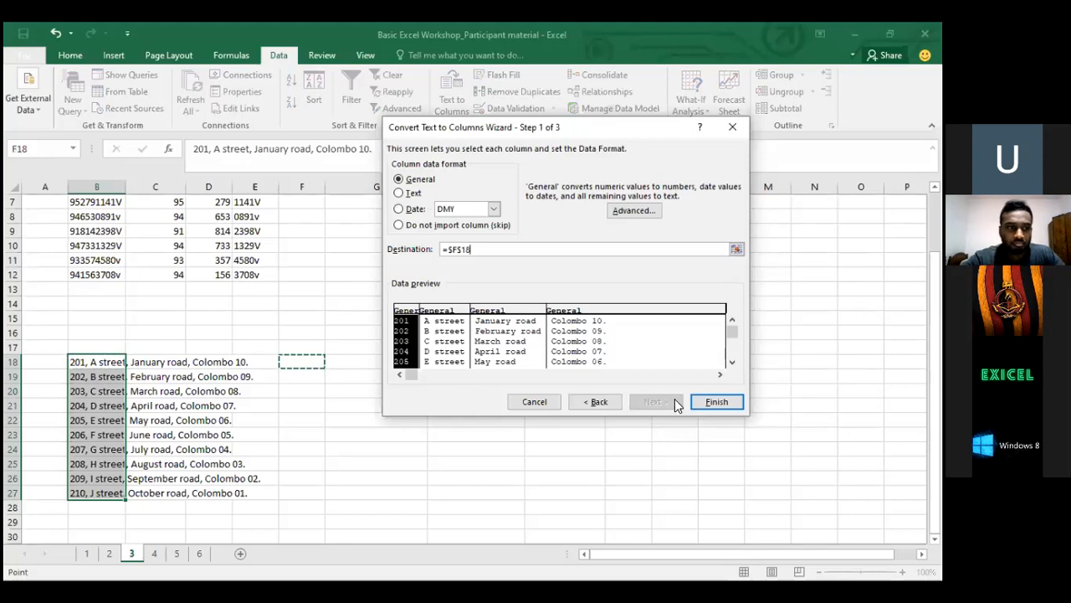
left_click(723, 403)
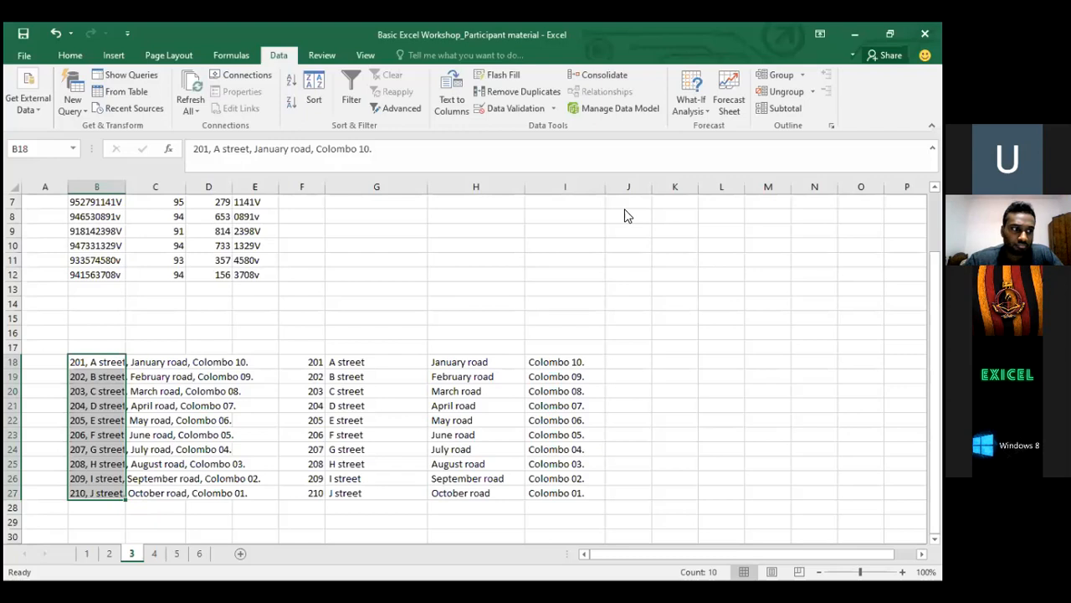
Widen column B to show the full original addresses
key("alt+Tab")
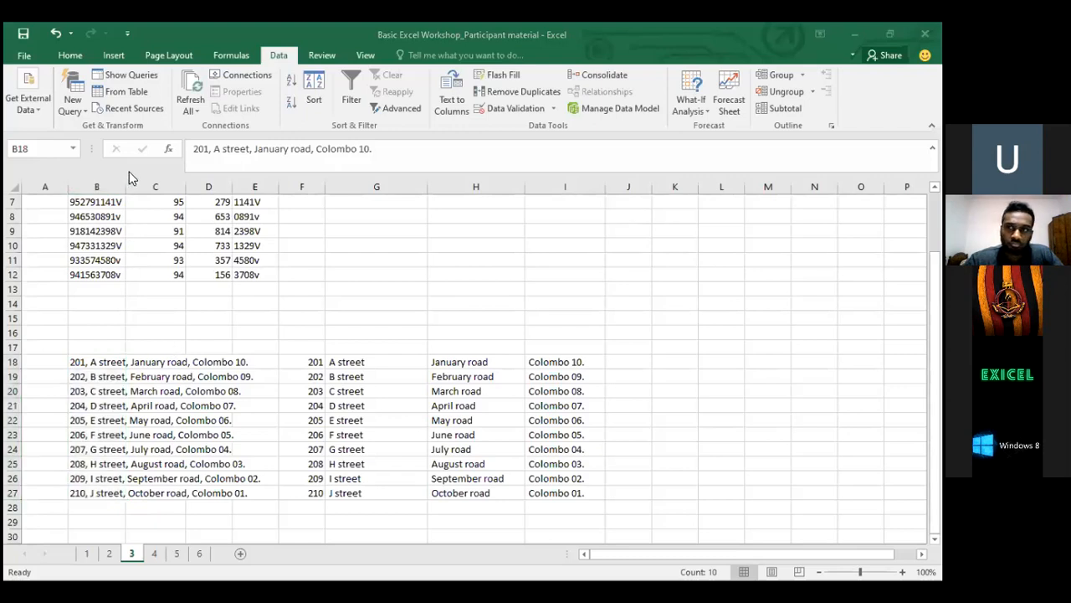
key("alt+Tab")
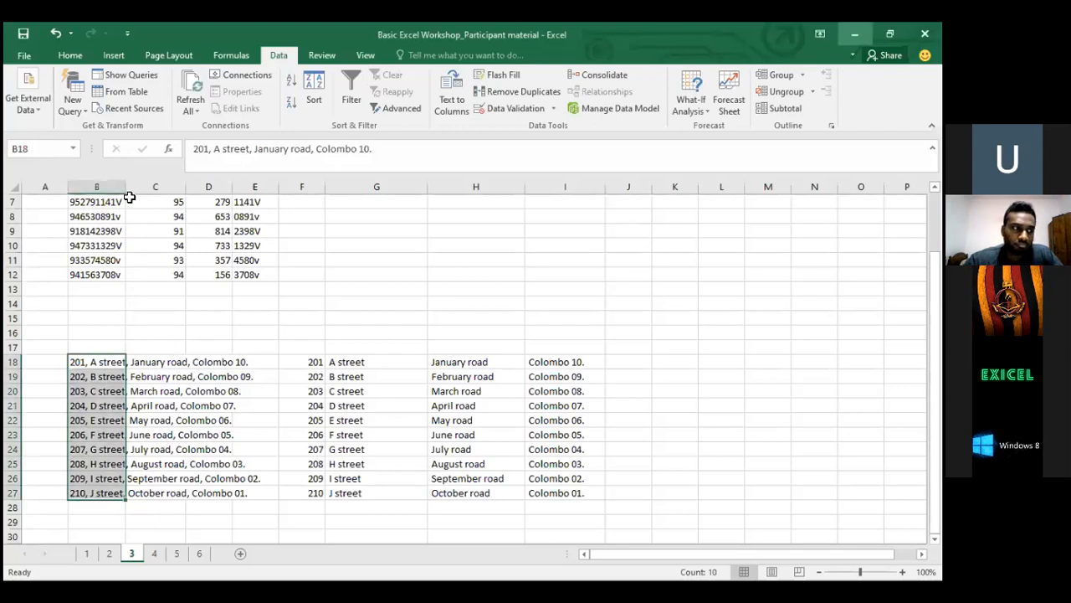
left_click(120, 378)
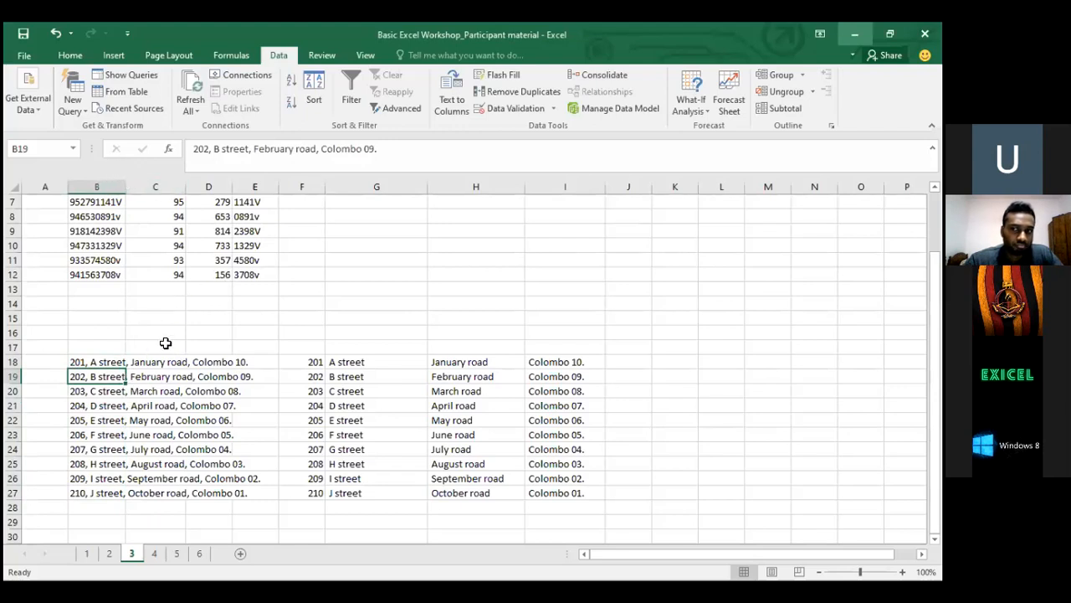
left_click(166, 355)
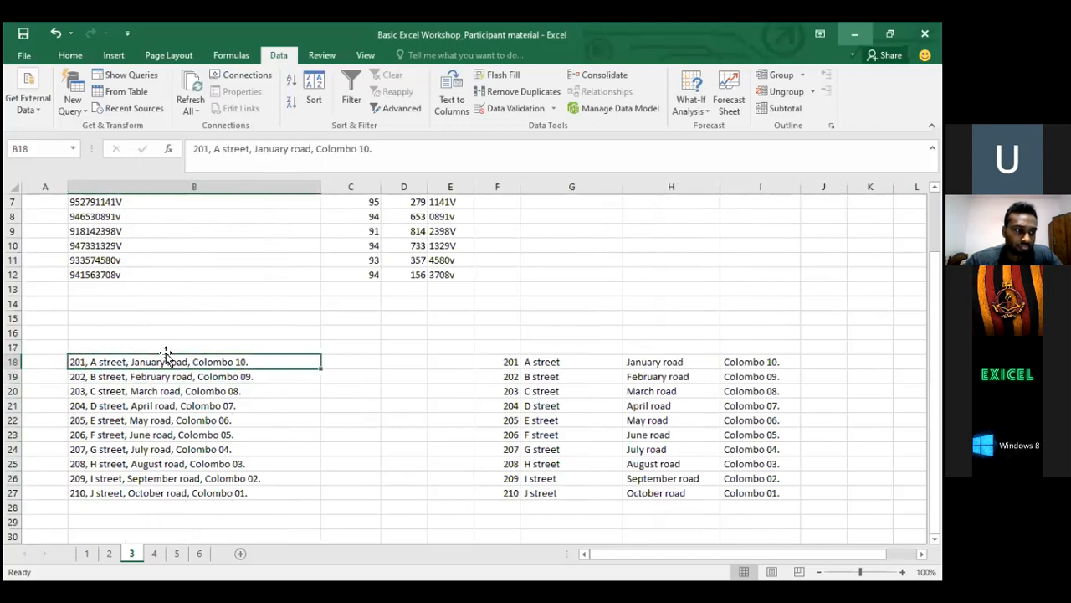
left_click_drag(323, 191, 153, 192)
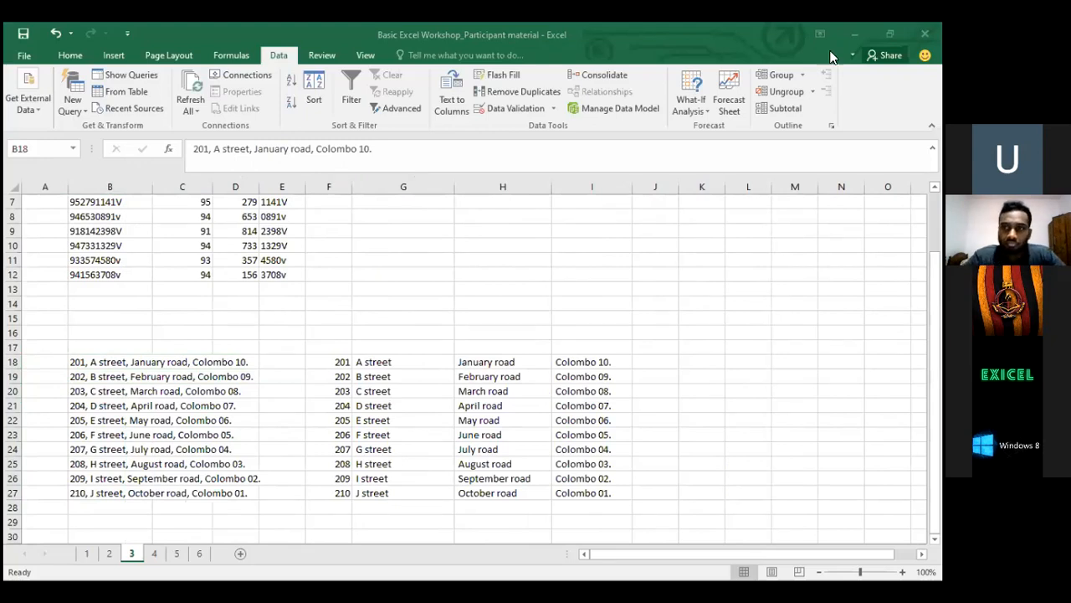
Clear the previous NIC split values and select the ten NIC numbers
left_click(119, 245)
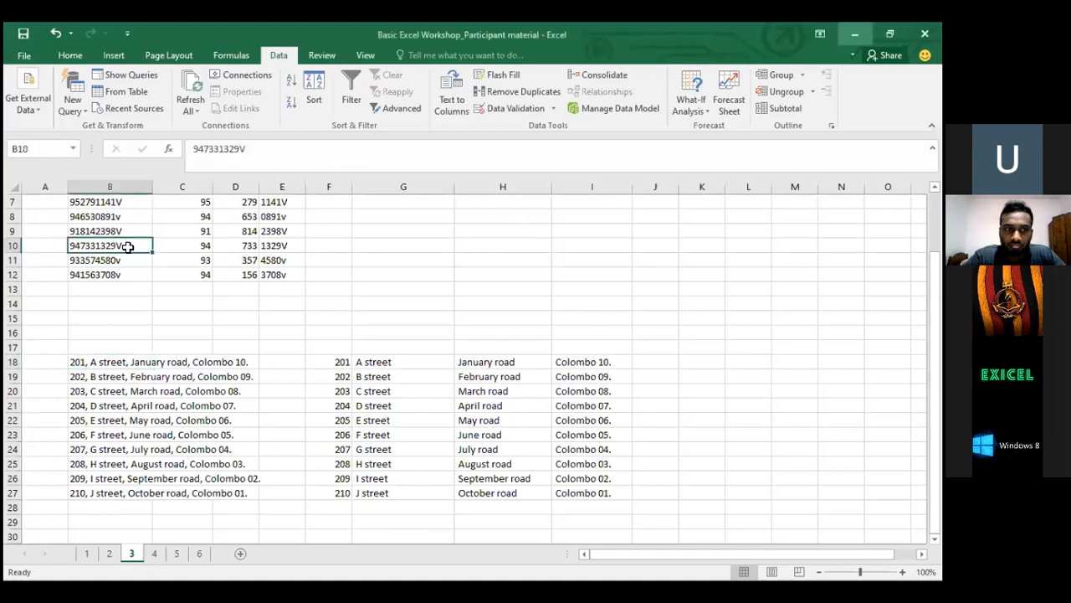
left_click(194, 291)
key("Up")
key("ctrl+shift+Up")
key("shift+Right")
key("Down")
key("Up")
key("ctrl+shift+Up")
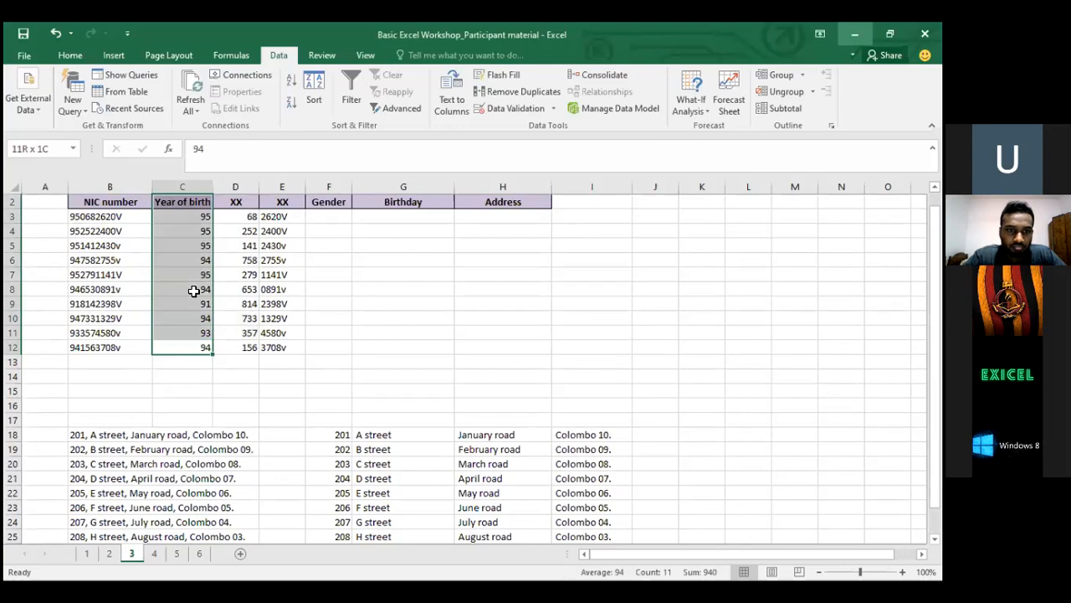
key("shift+Down")
key("shift+Right")
key("shift+Right")
key("Delete")
key("Left")
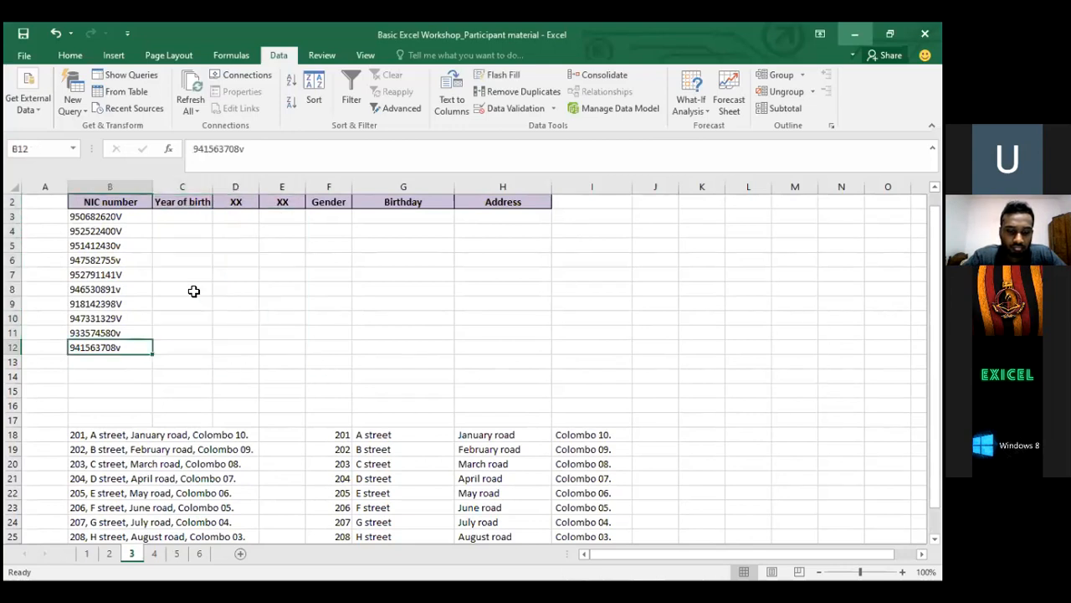
key("ctrl+shift+Up")
key("shift+Down")
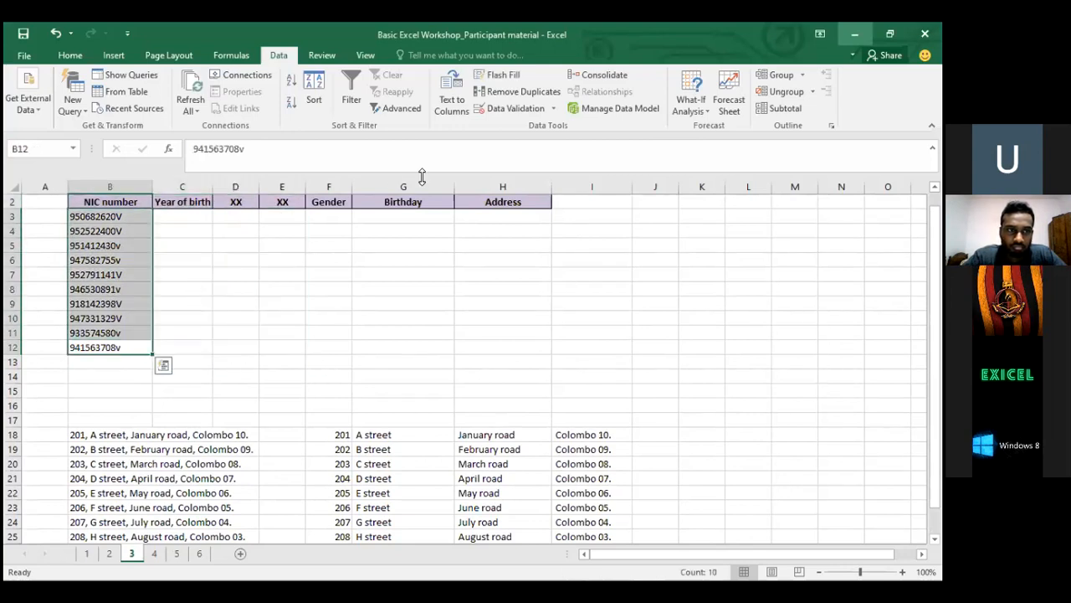
Split the NIC numbers at fixed widths after 2 and 5 characters into C3:E12
left_click(452, 96)
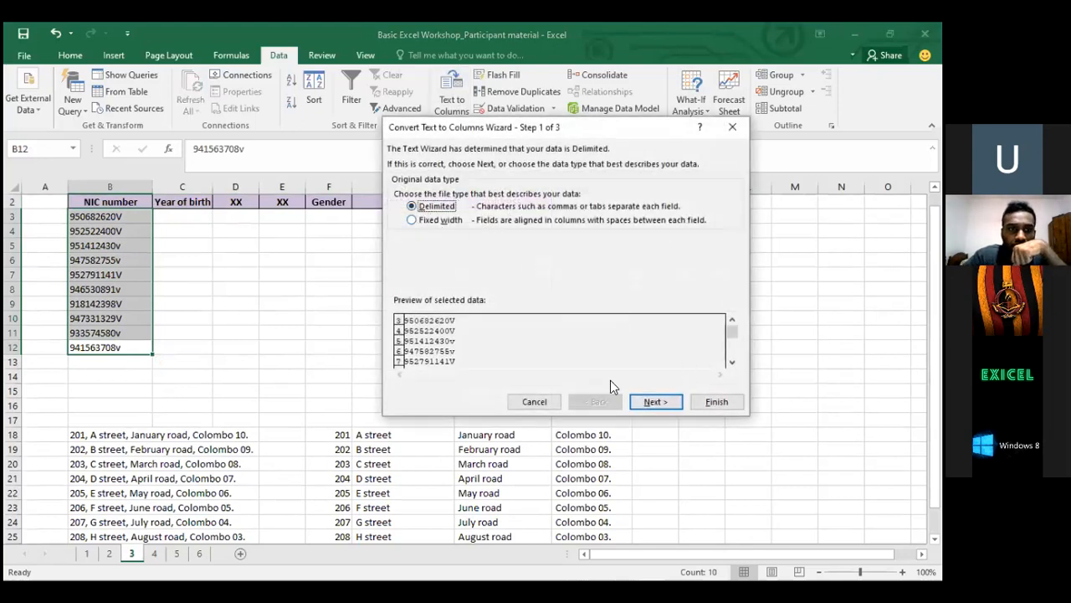
left_click(439, 221)
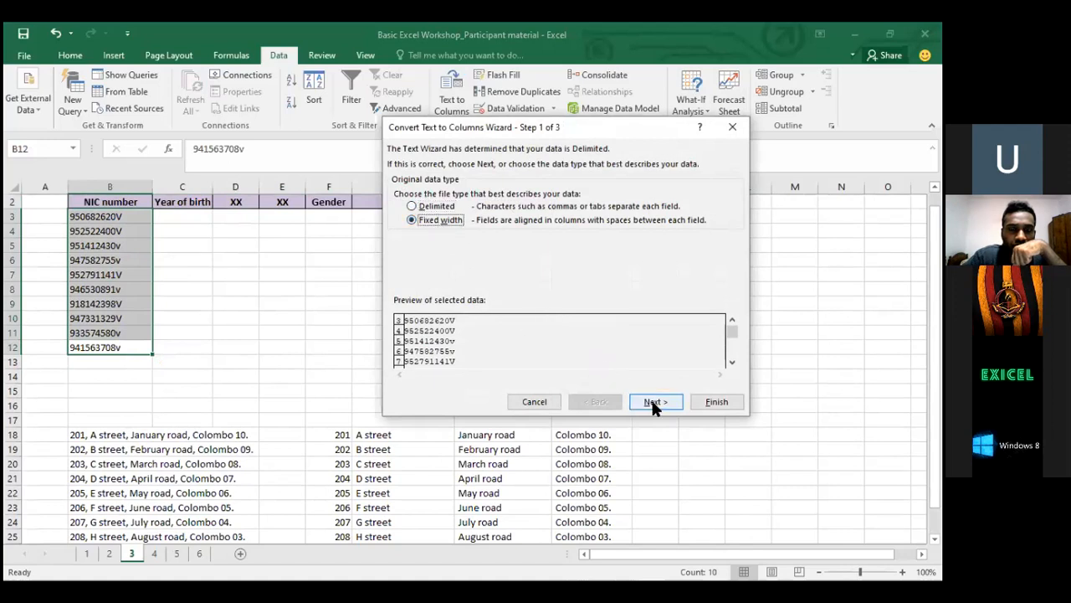
left_click(652, 400)
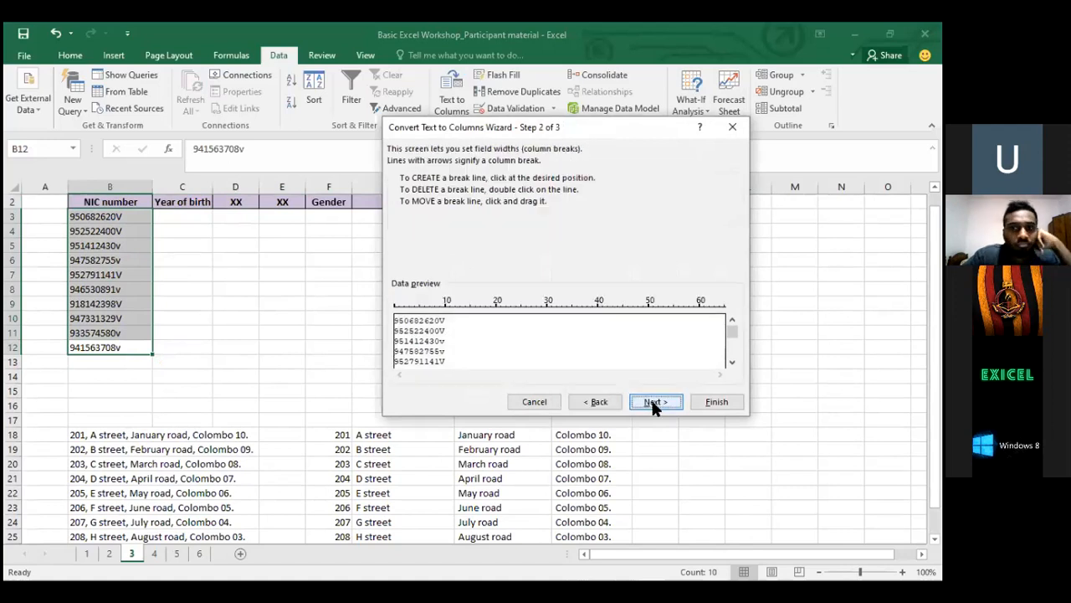
left_click(403, 318)
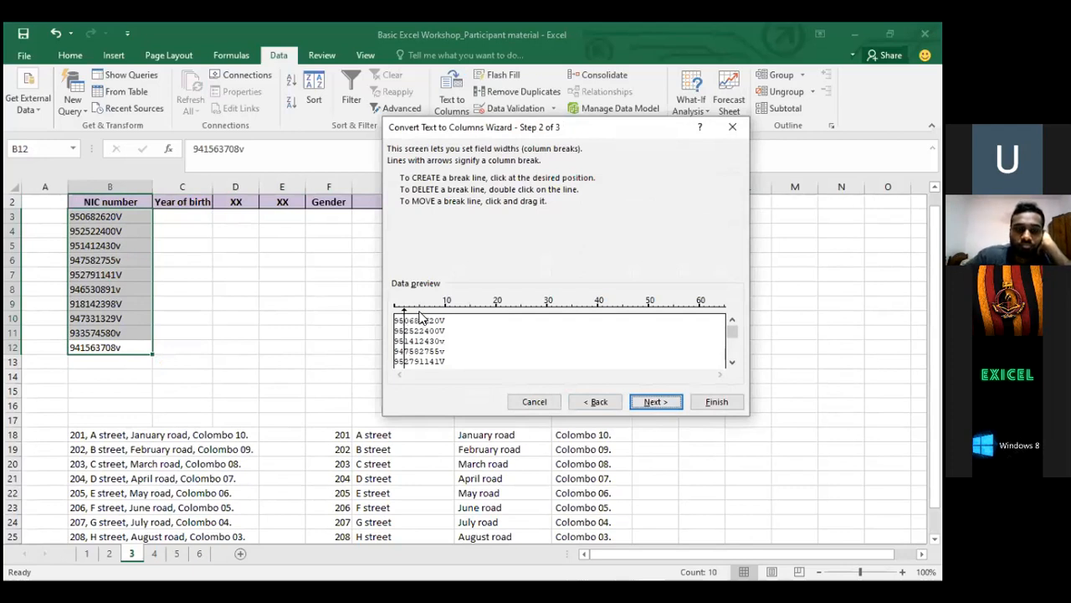
left_click(419, 316)
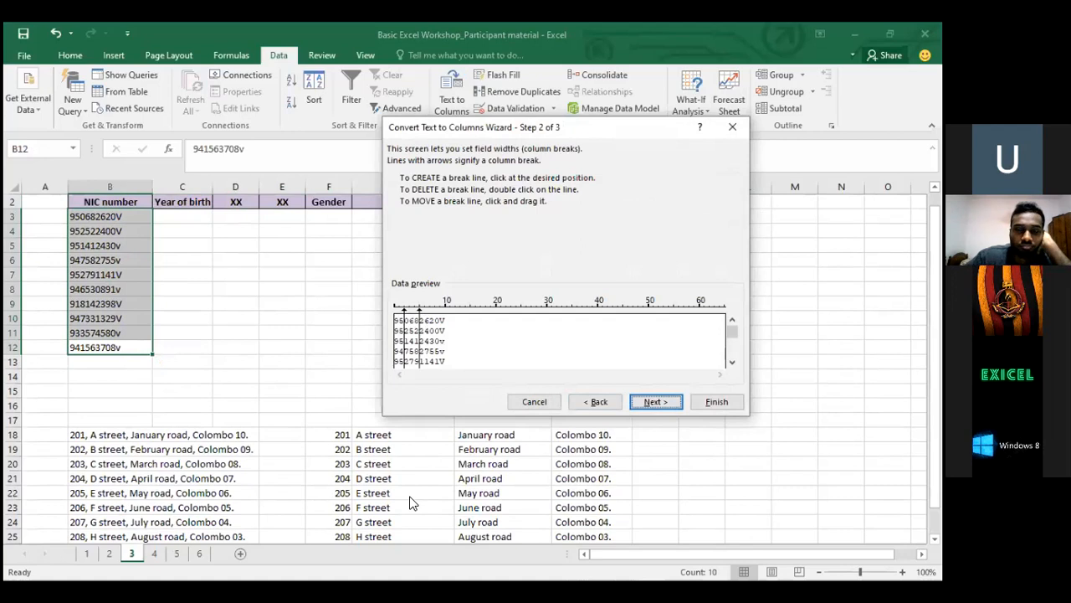
left_click(445, 323)
double_click(445, 318)
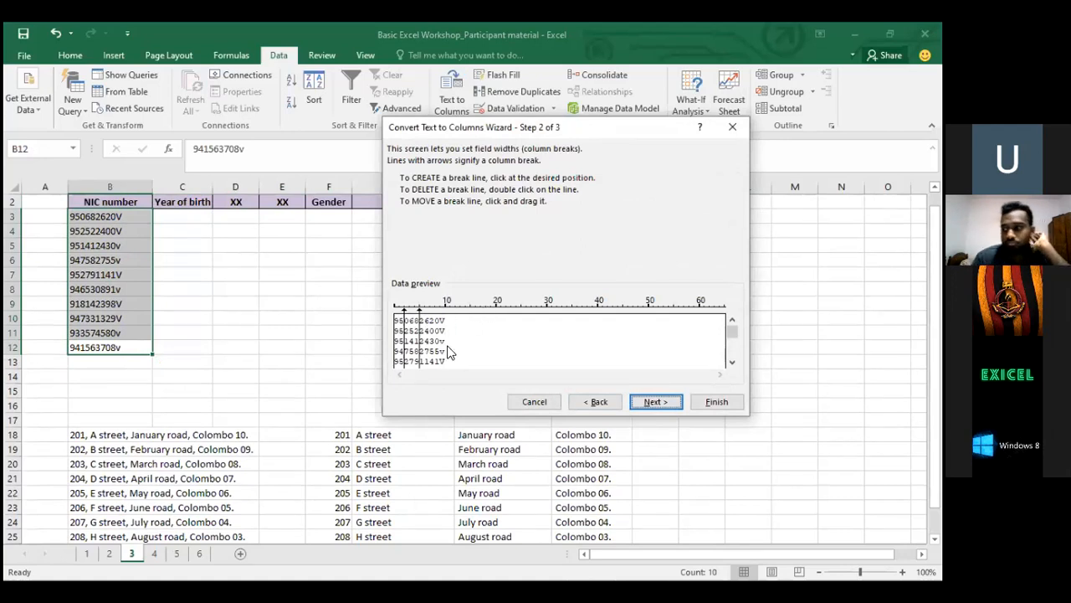
left_click(651, 403)
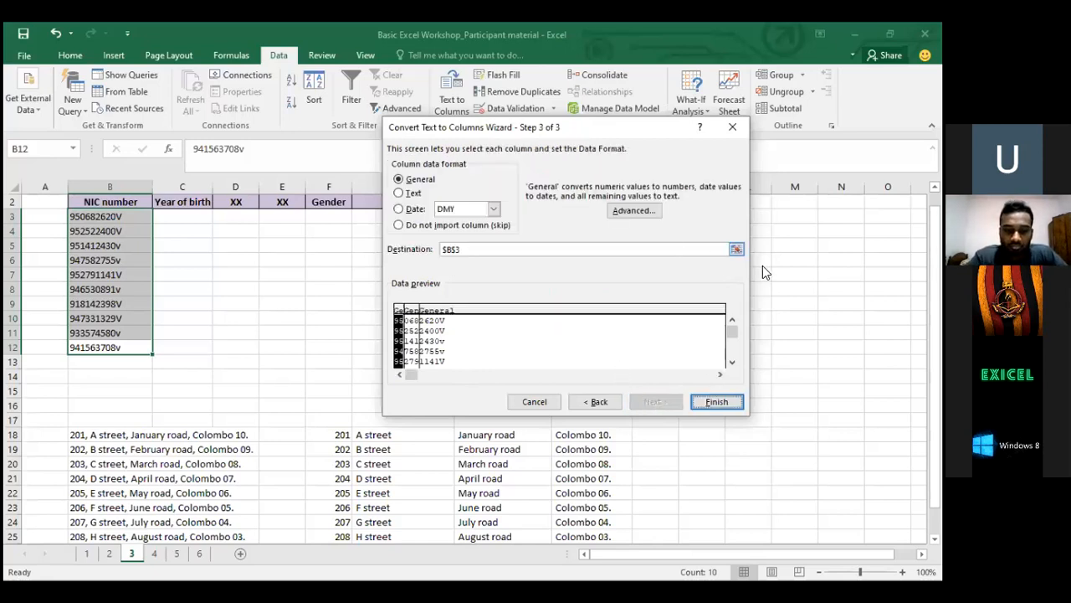
left_click(738, 249)
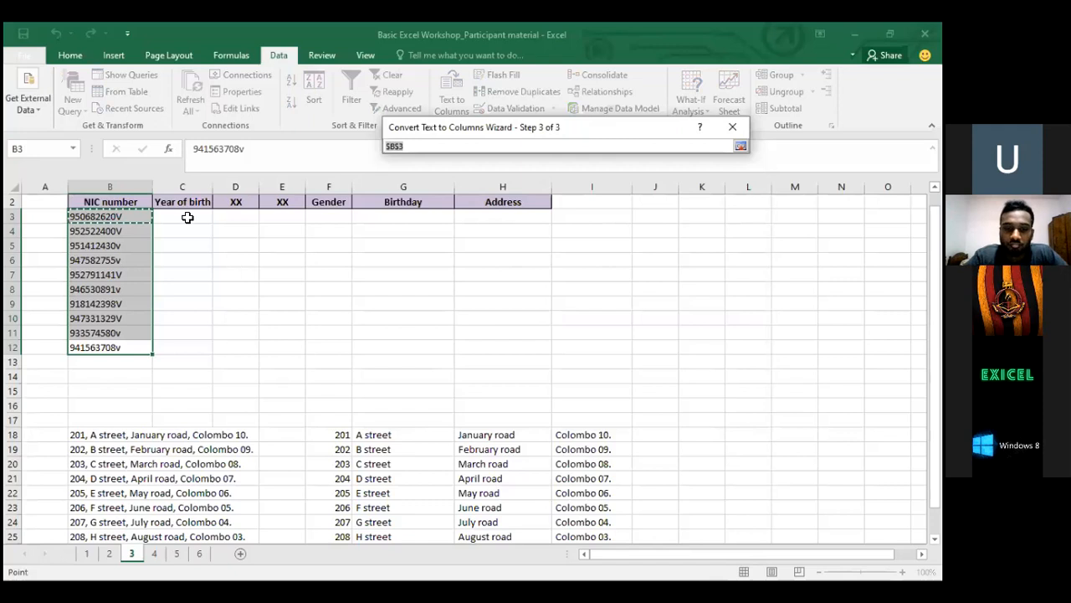
left_click(187, 216)
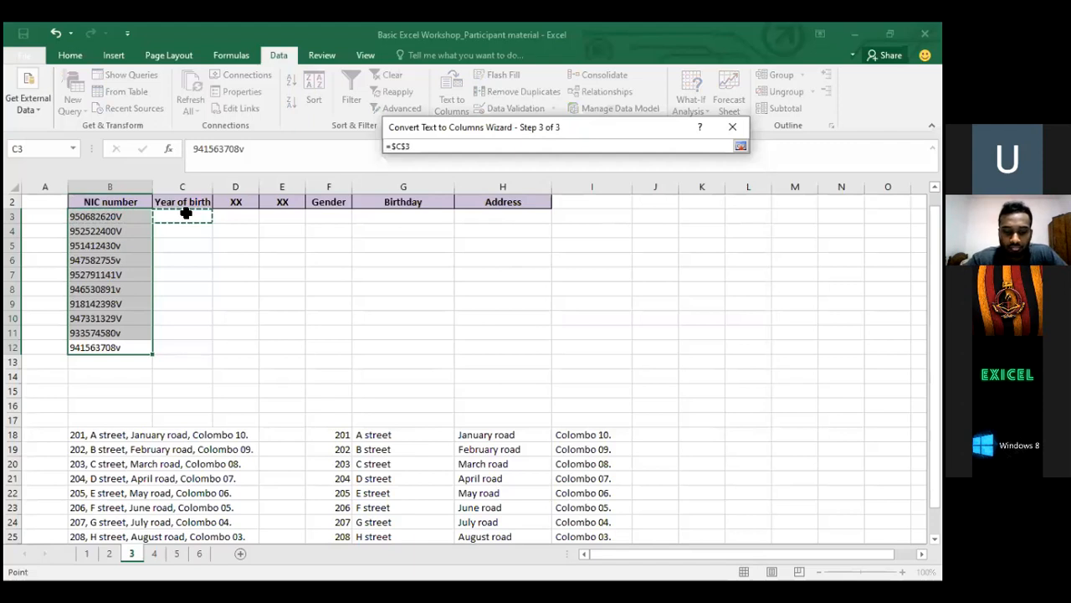
key("Return")
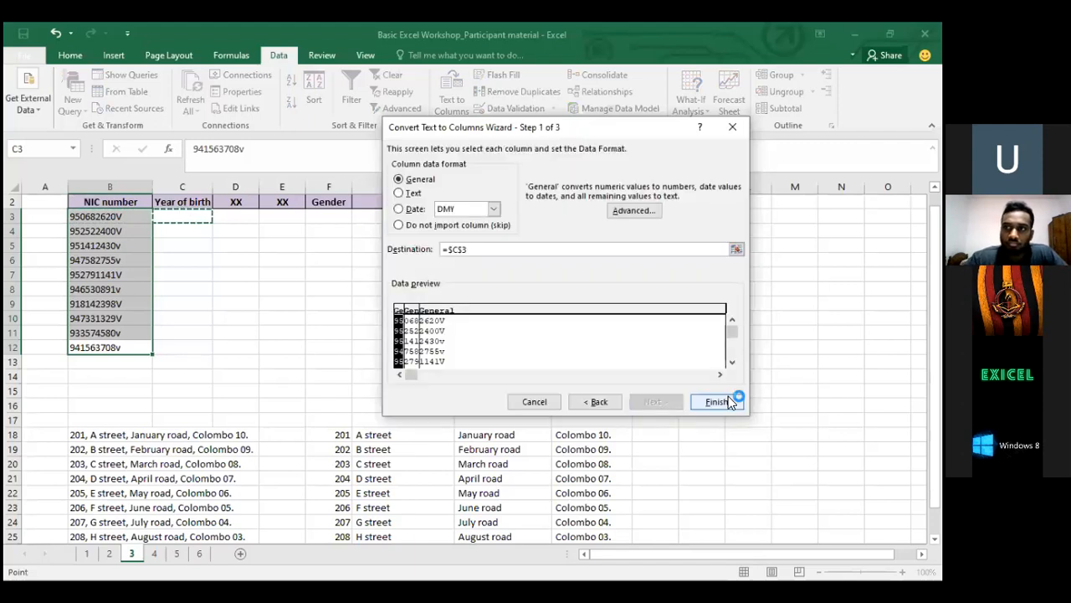
left_click(716, 402)
left_click_drag(175, 216, 277, 343)
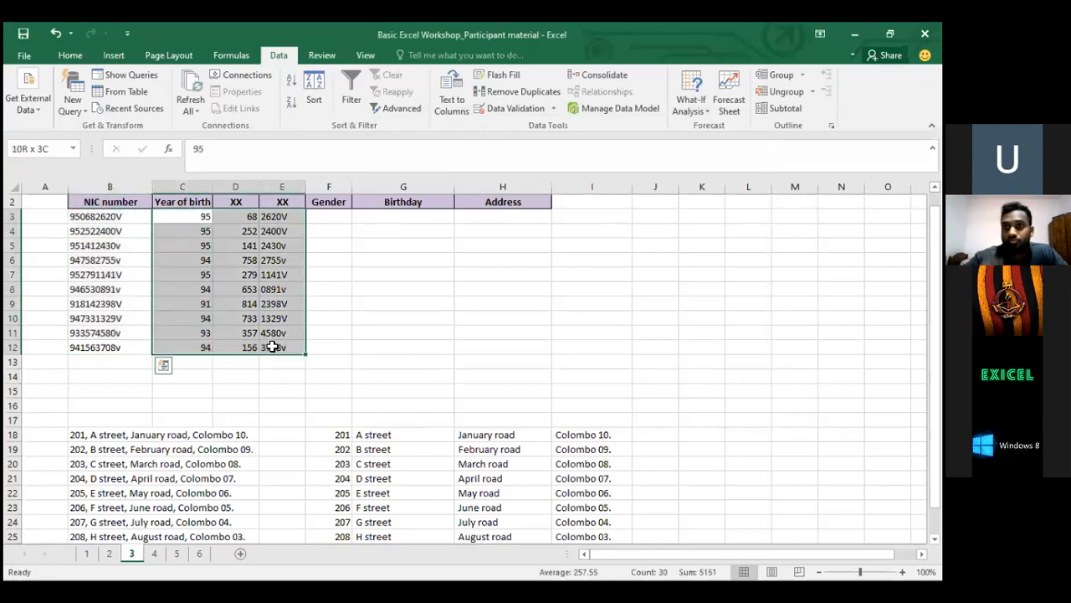
left_click(175, 200)
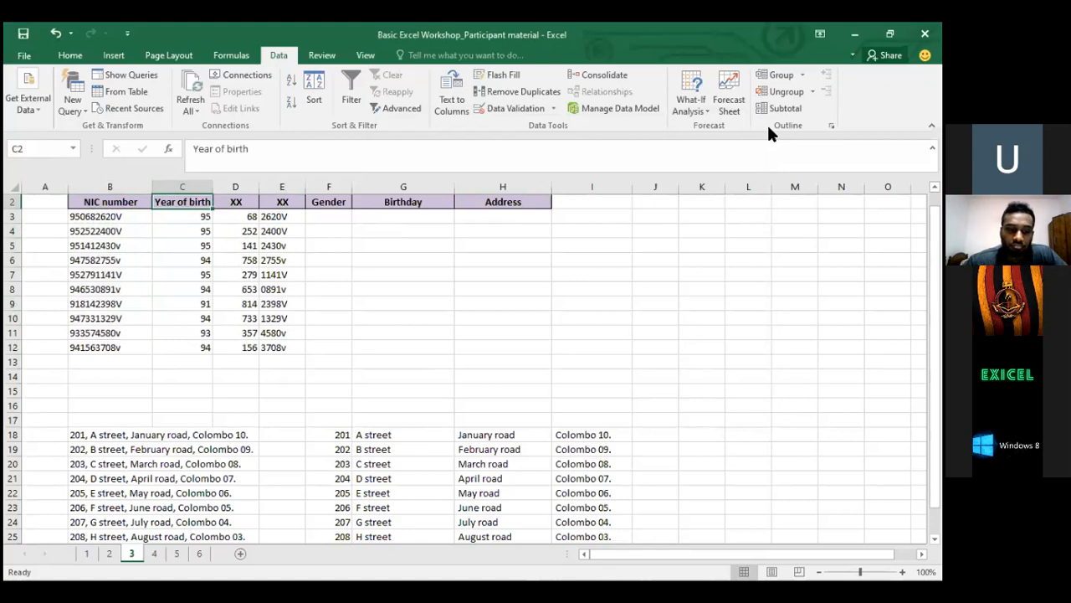
left_click(123, 215)
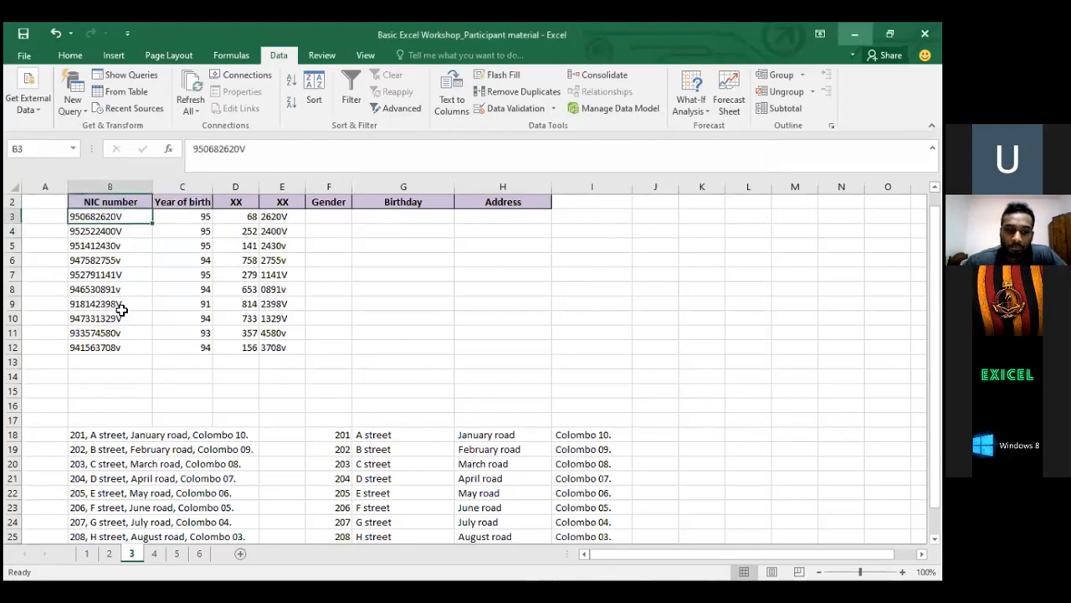
key("ctrl+Down")
left_click_drag(121, 183, 120, 236)
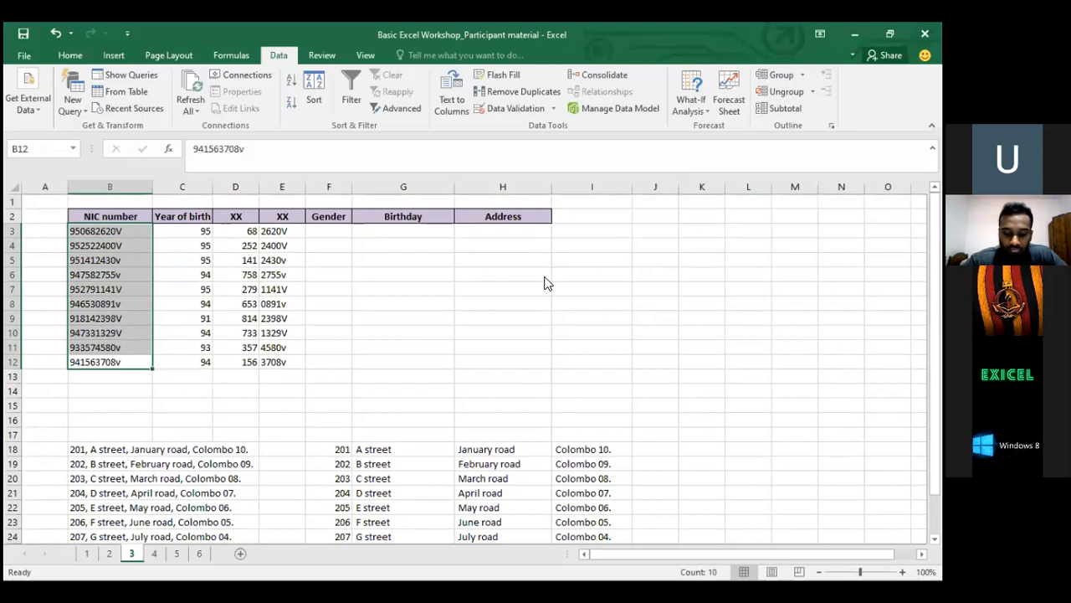
Select the ten Colombo entries in I18:I27
left_click(855, 34)
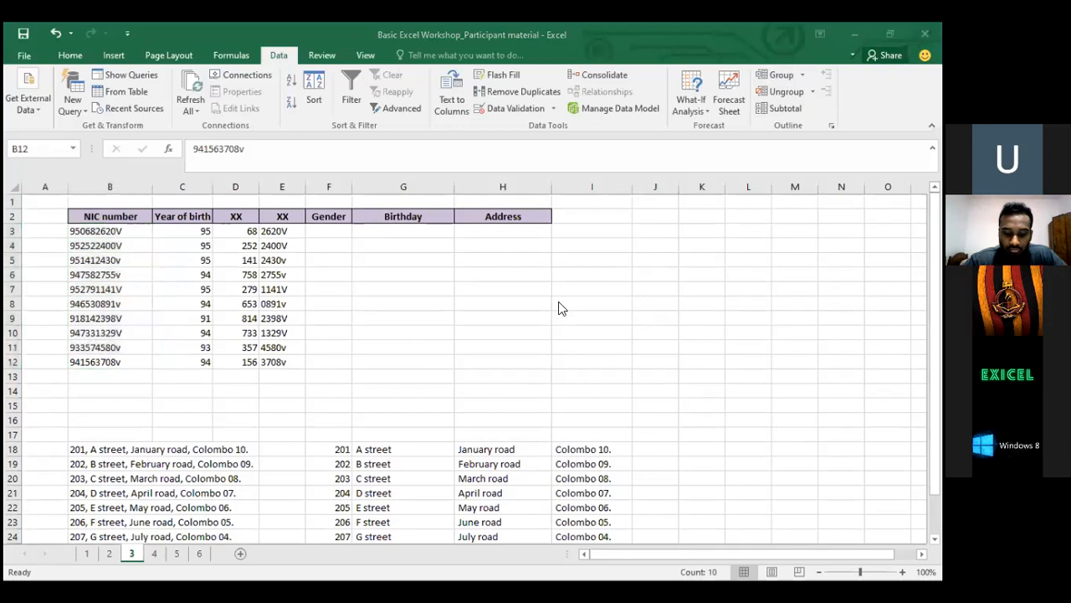
left_click_drag(586, 458, 588, 446)
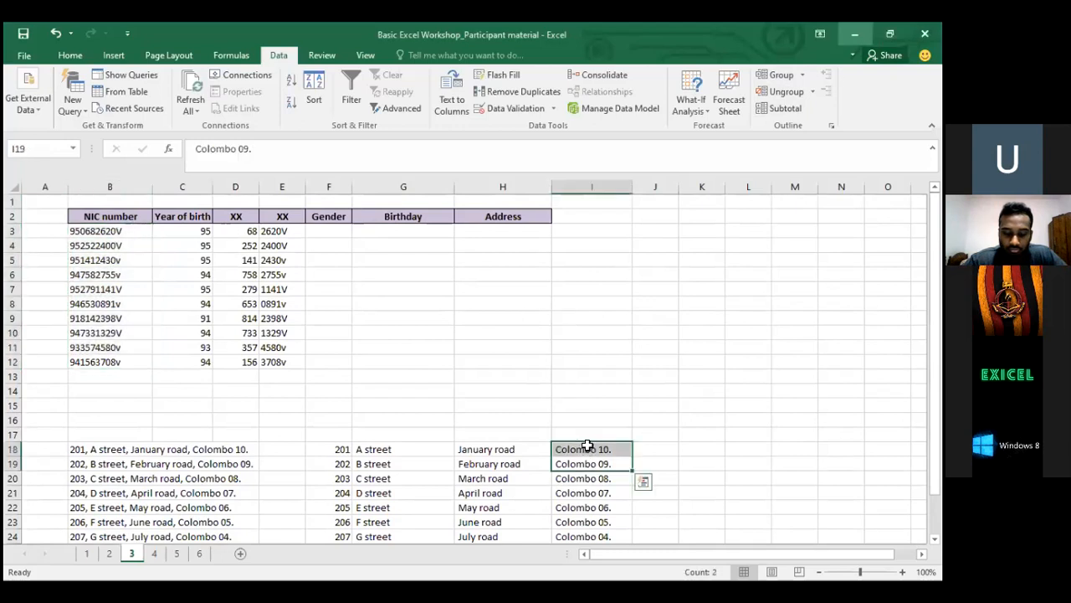
left_click(587, 447)
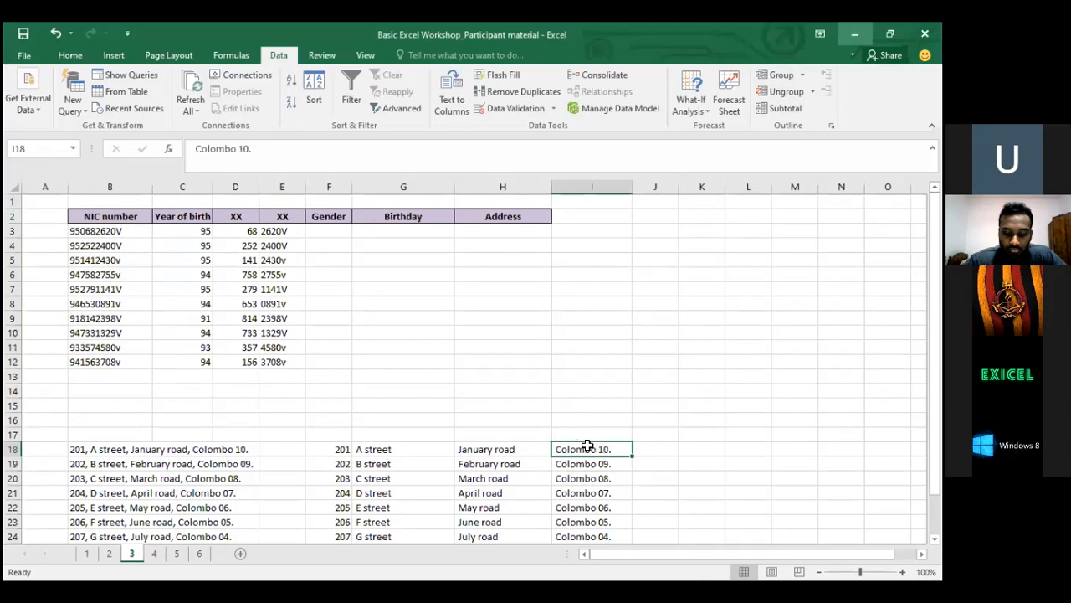
key("ctrl+shift+Down")
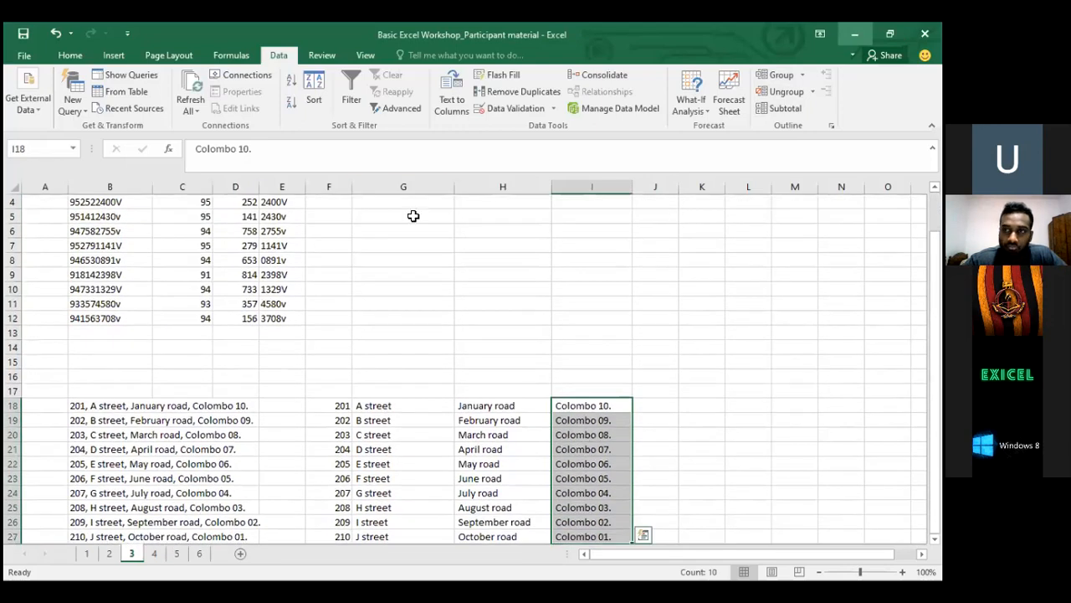
Replace every '.' in the selection with nothing, making 10 replacements
left_click(69, 56)
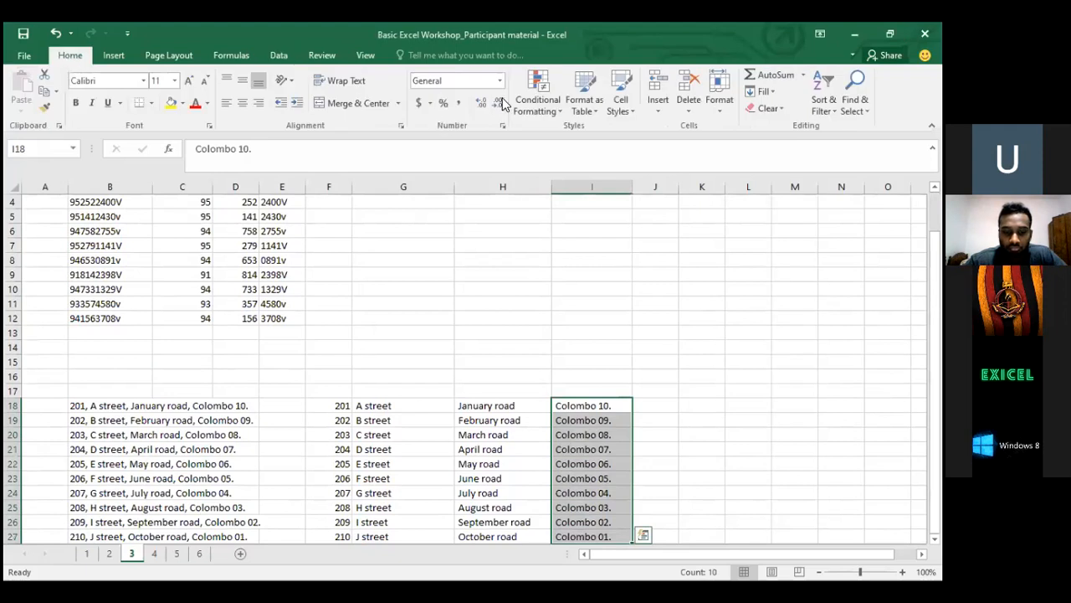
left_click(854, 96)
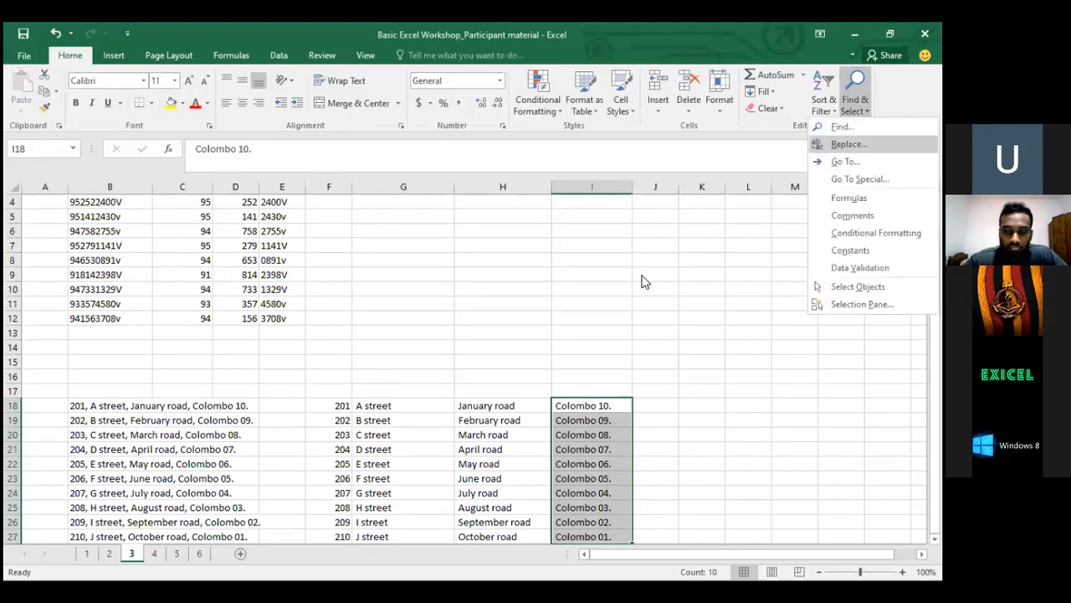
key("Return")
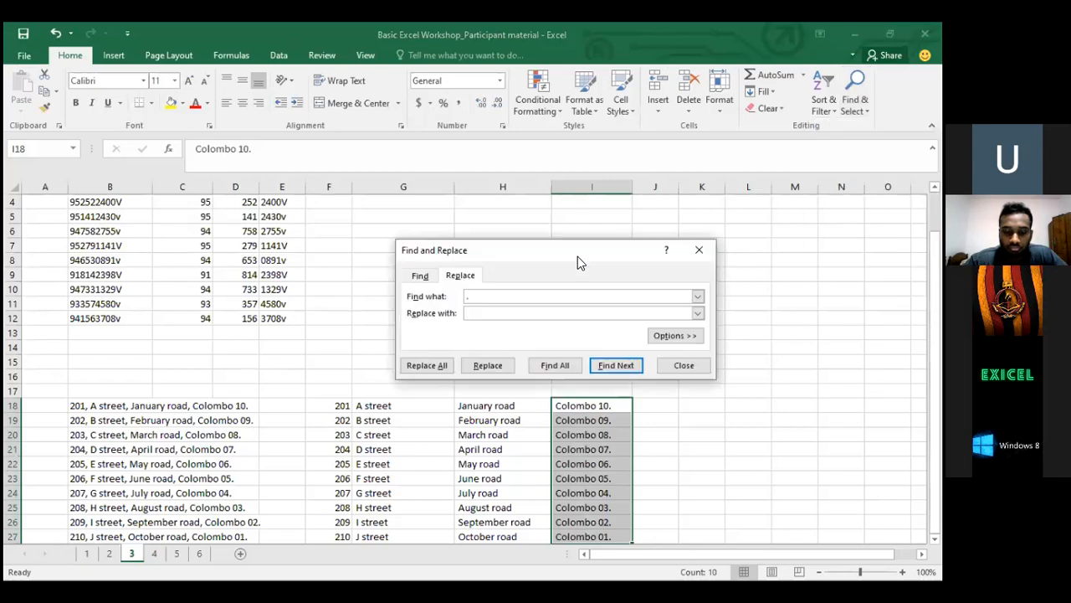
left_click(472, 297)
type(".")
left_click(470, 313)
left_click(427, 365)
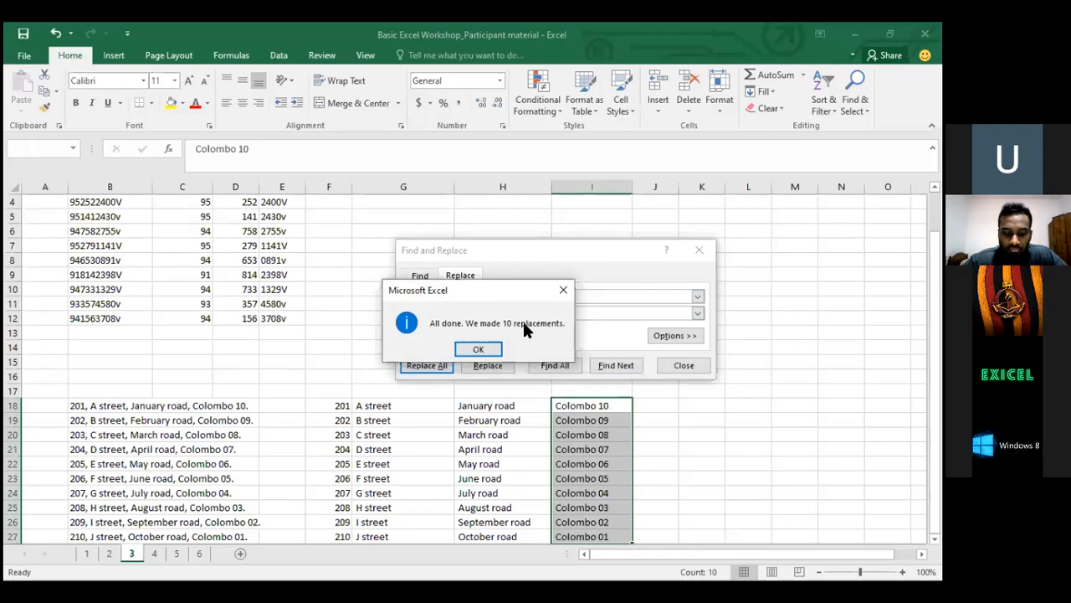
left_click(479, 350)
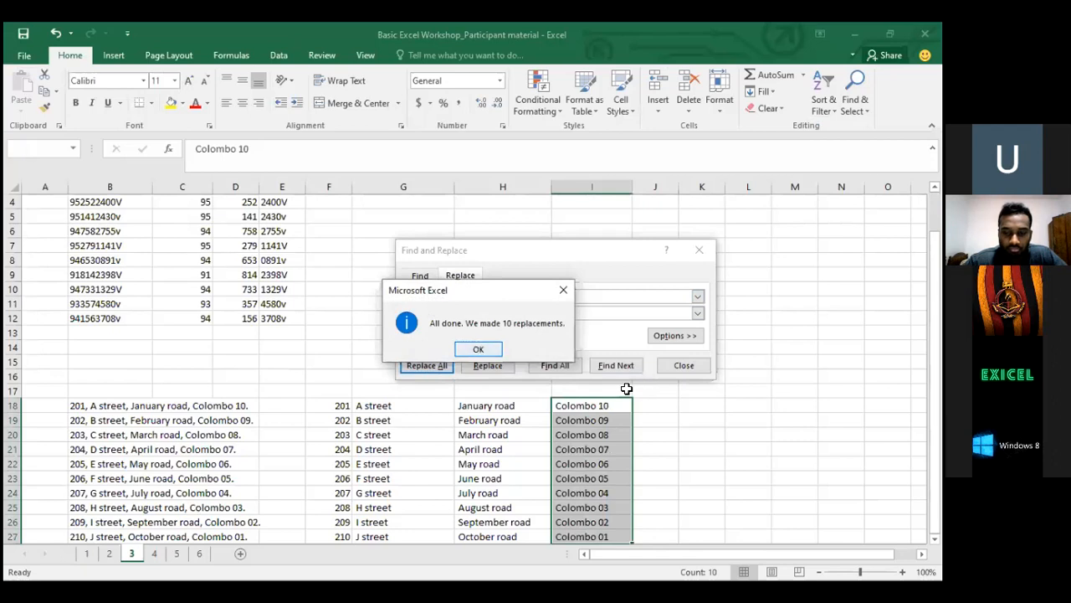
left_click(700, 249)
Deselect the column and move to the NIC number in B6
left_click(374, 234)
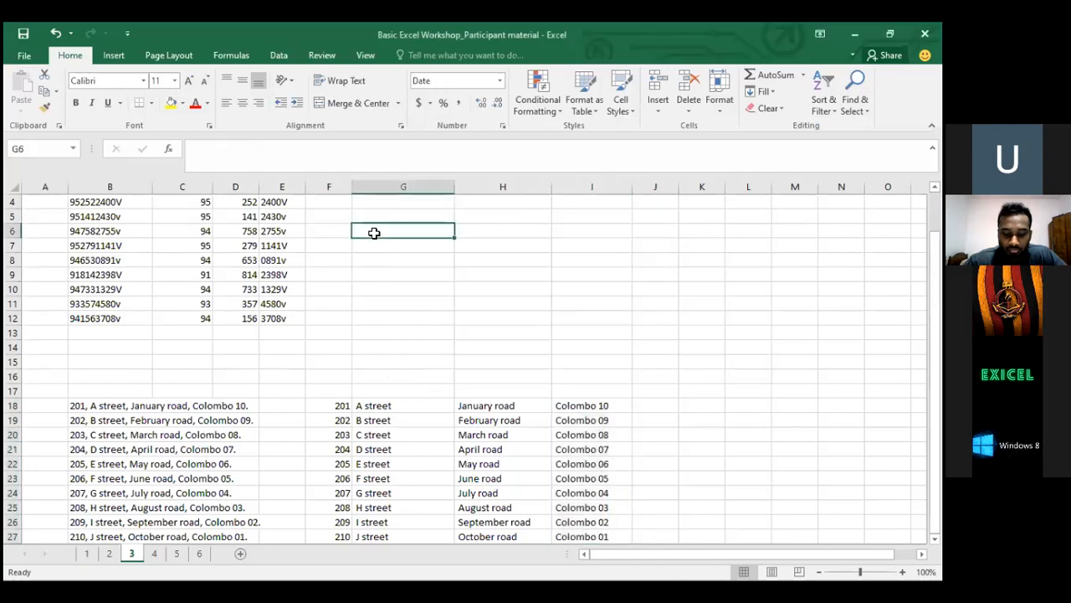
key("Left")
key("Left")
key("Left")
key("Left")
key("Left")
key("Left")
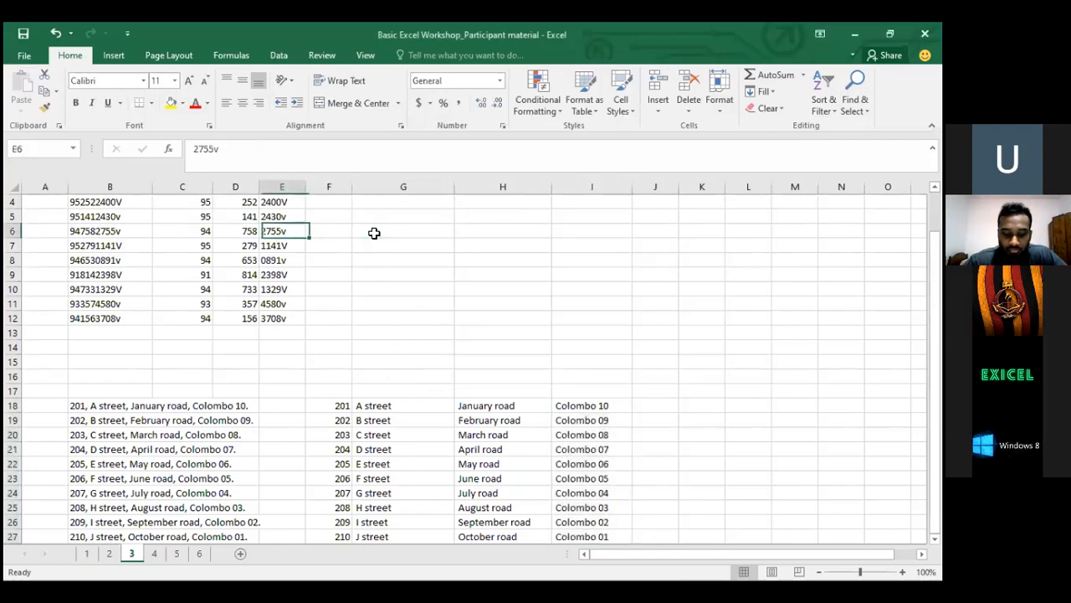
key("Right")
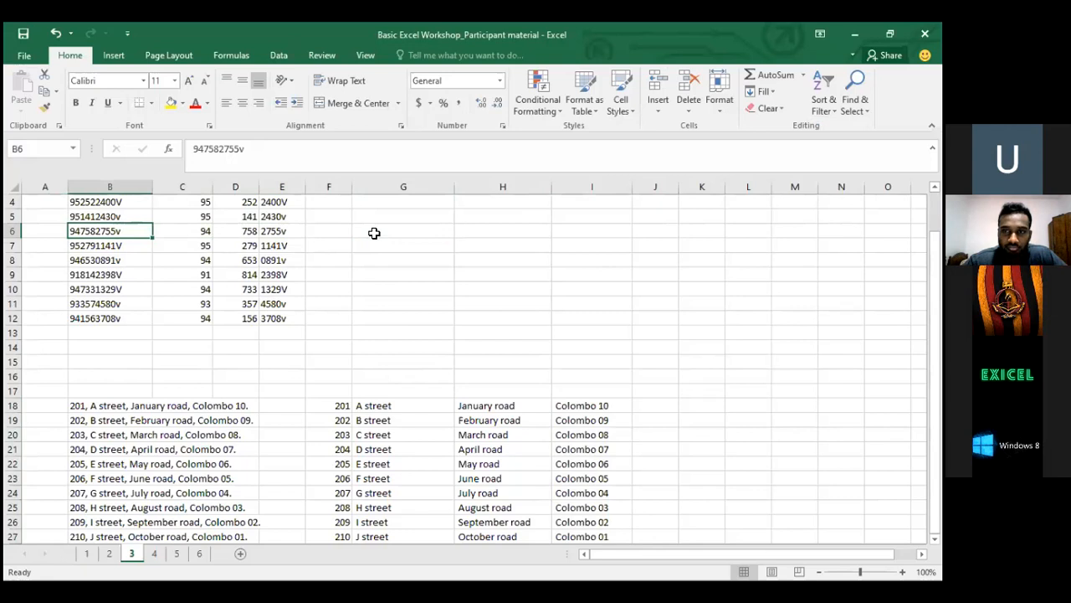
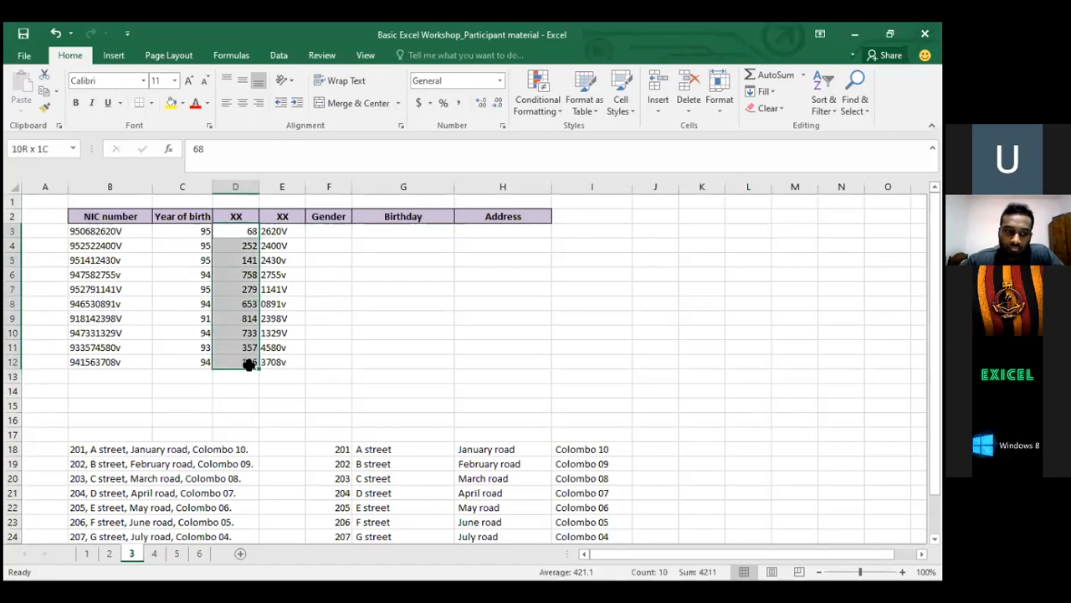
Highlight the XX values in D3:D12 to point them out
left_click(320, 241)
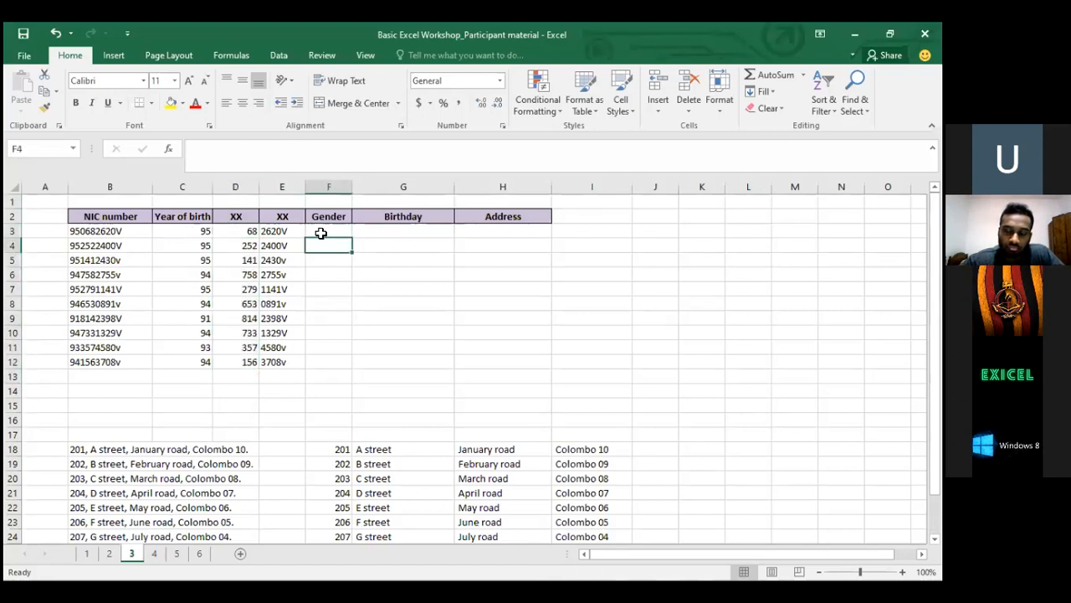
left_click_drag(247, 232, 248, 361)
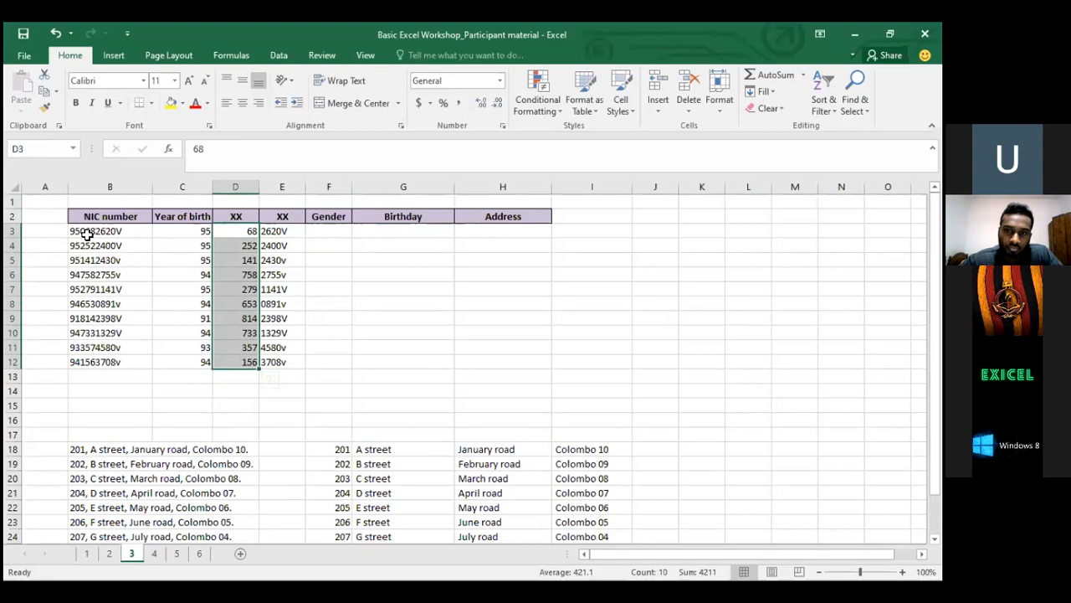
key("Right")
key("Right")
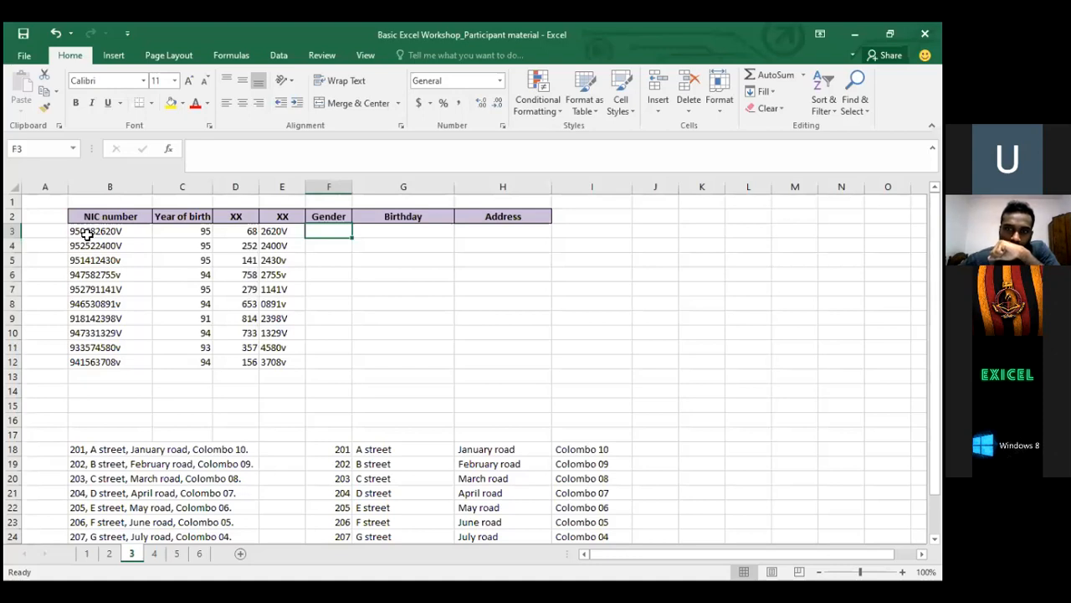
left_click_drag(247, 232, 238, 364)
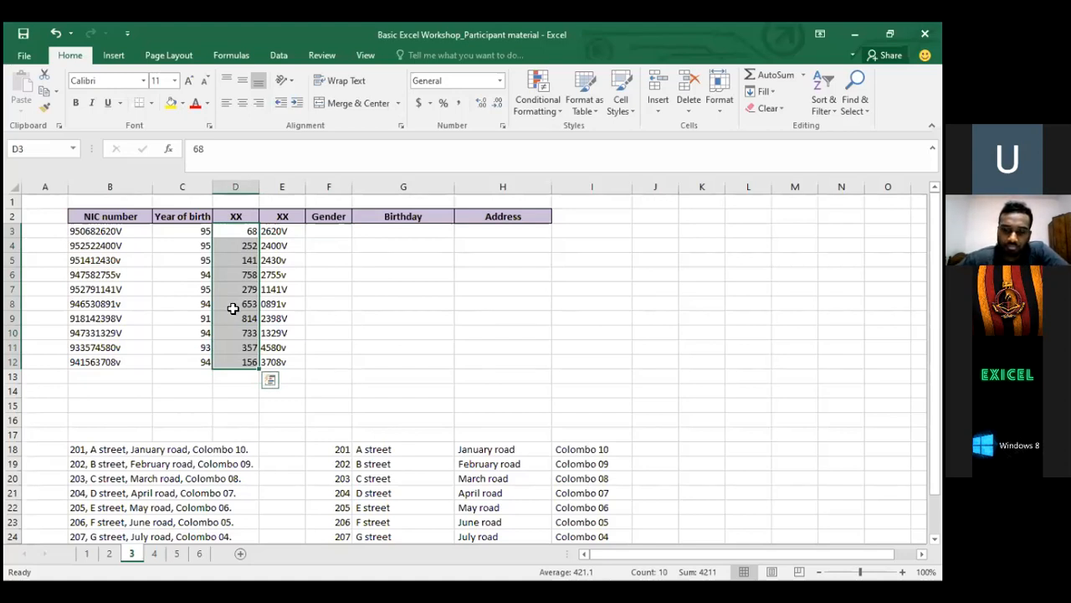
Type the Gender formula =IF(D3>500,"F","M") into F3
left_click(345, 233)
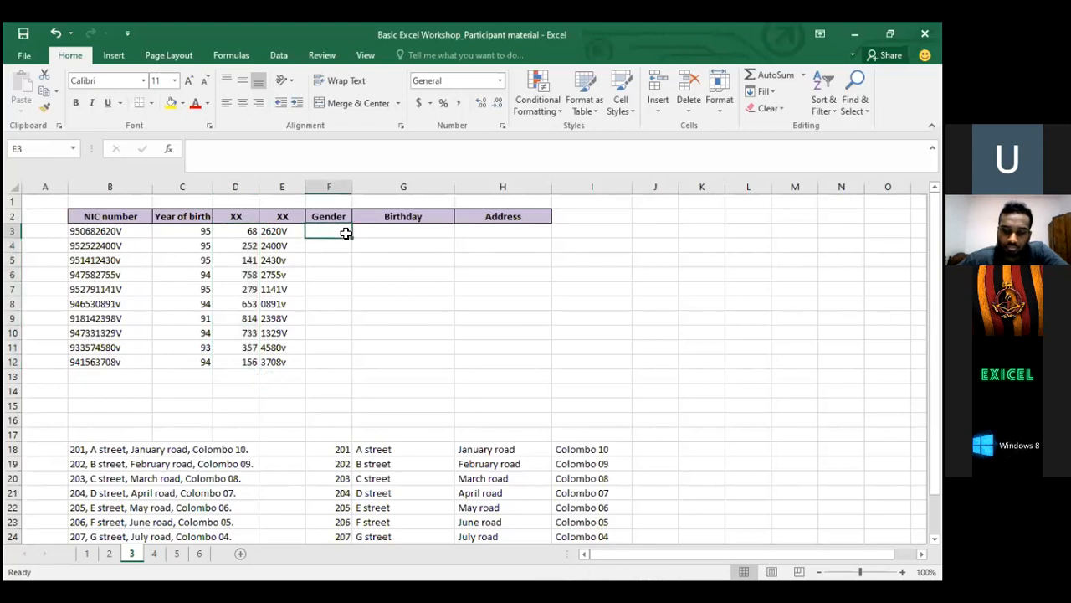
type("=")
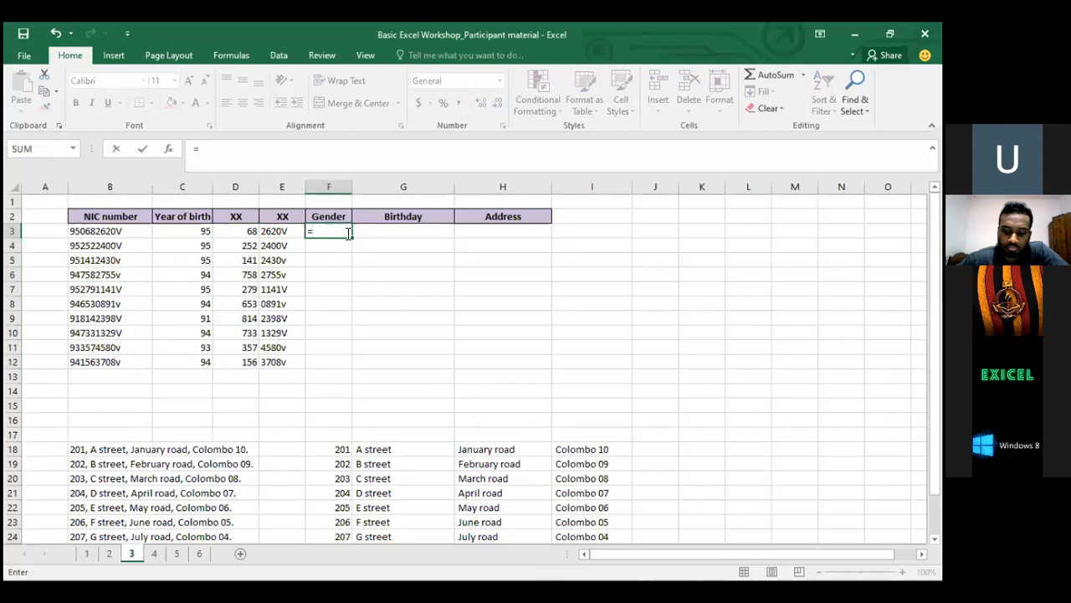
type("if")
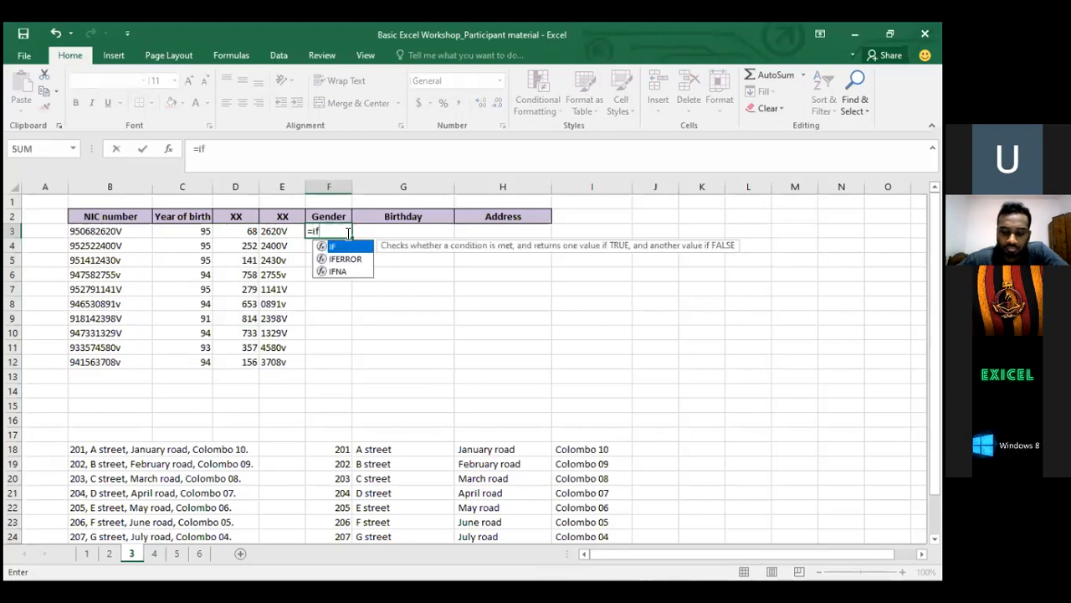
type("(")
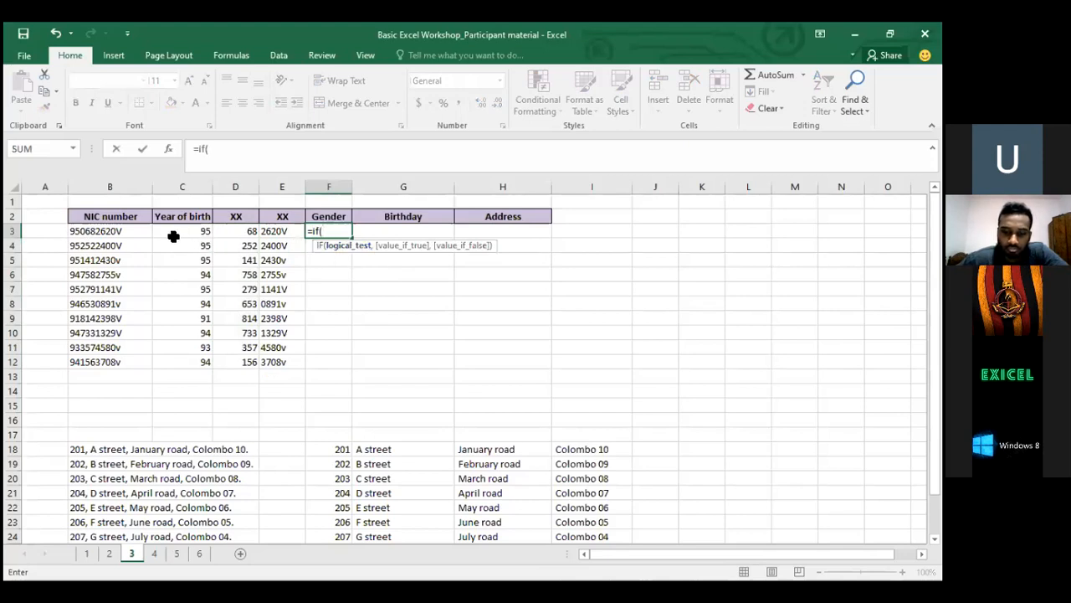
left_click(248, 229)
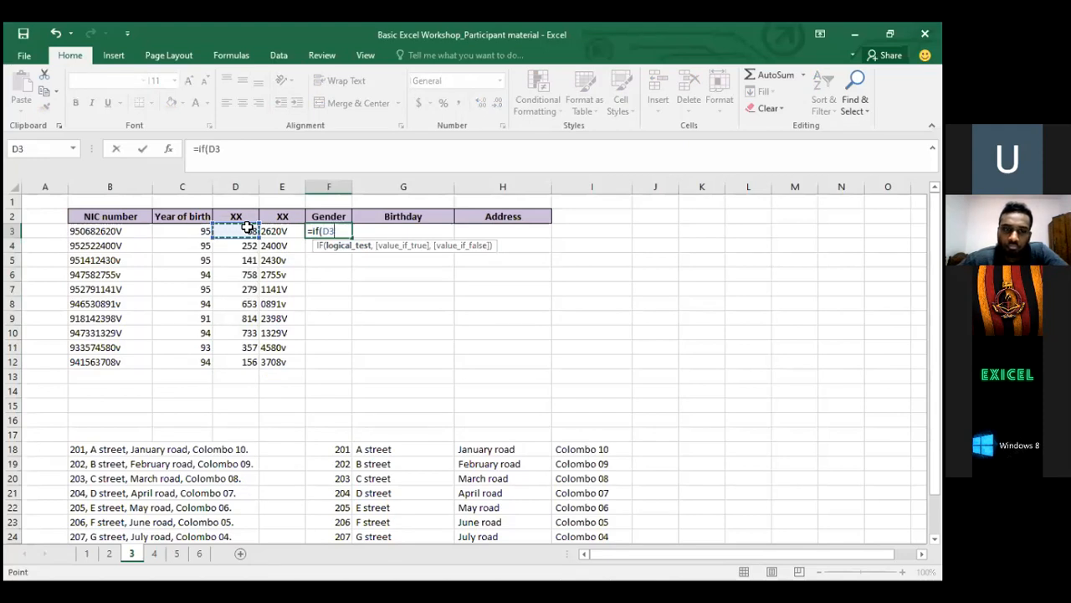
type(">500")
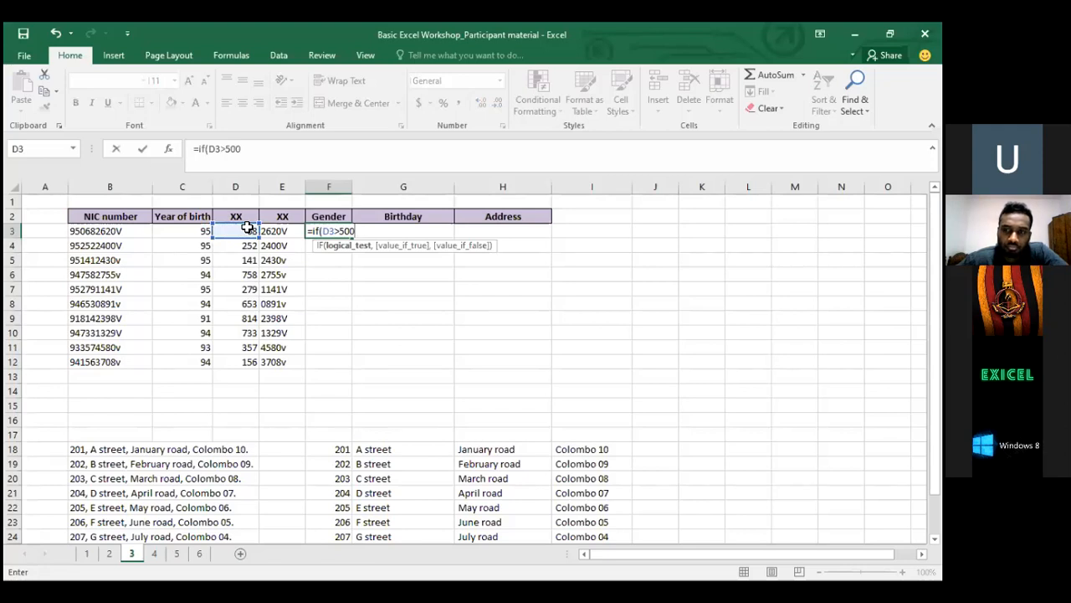
type(",")
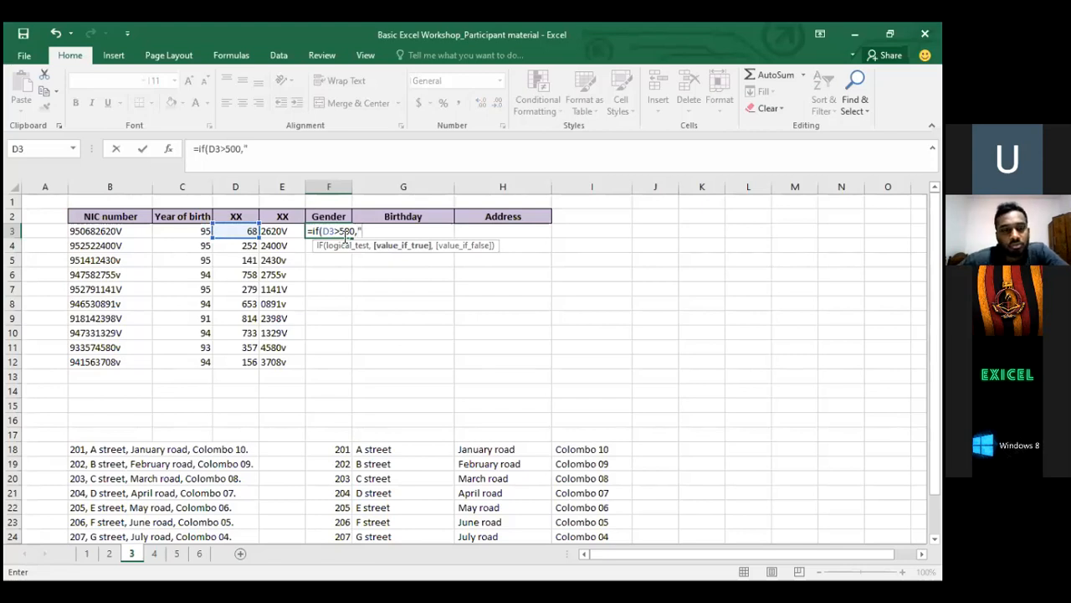
type("\"F")
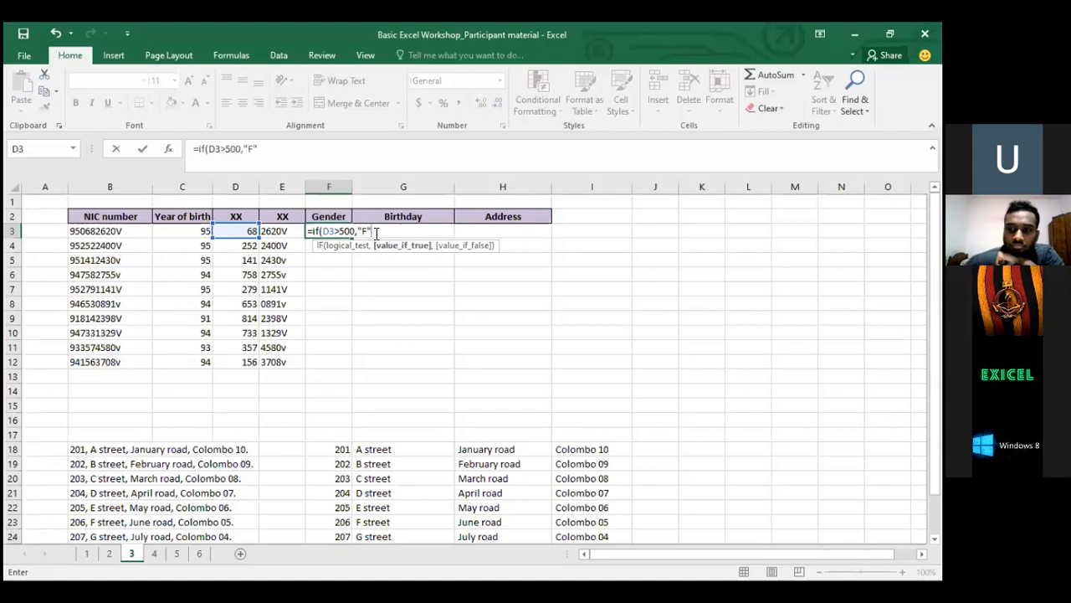
type(",")
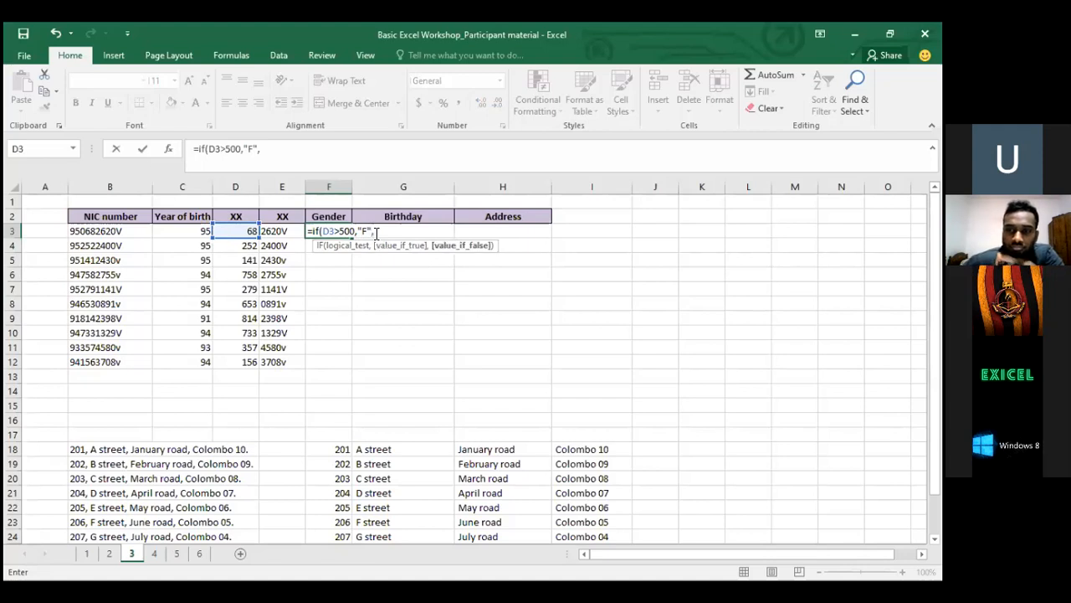
type("\"M")
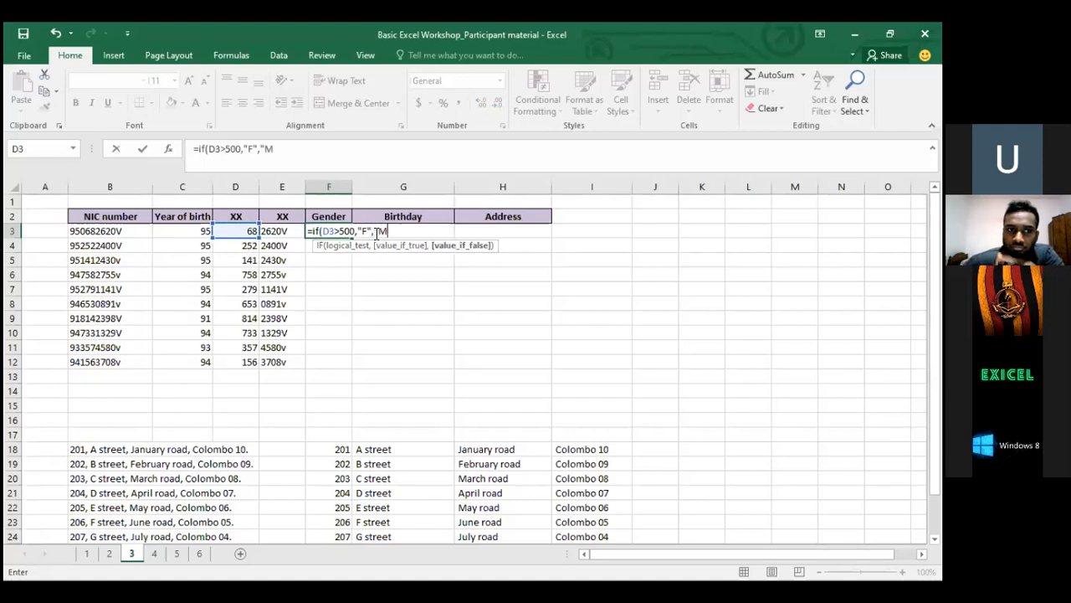
type("\")")
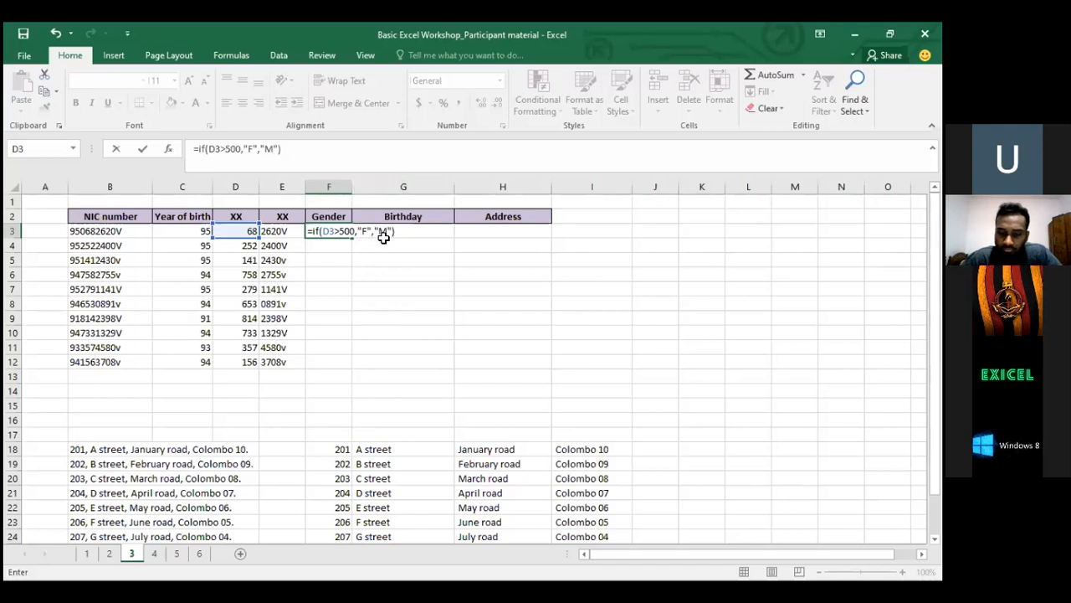
Commit the IF formula in F3 and check it against the NIC number in B3
key("Return")
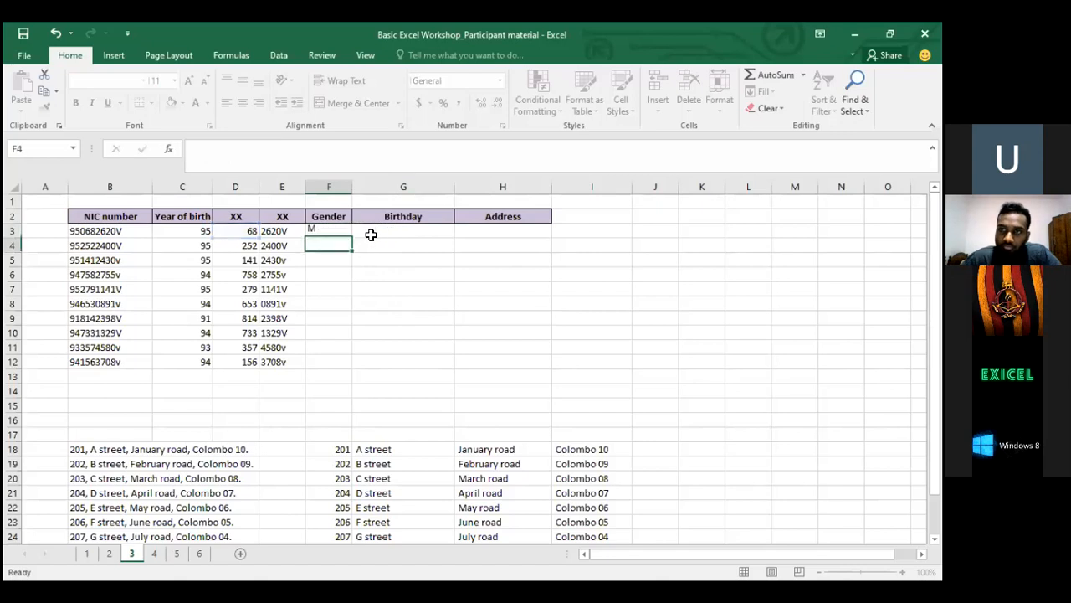
left_click(78, 231)
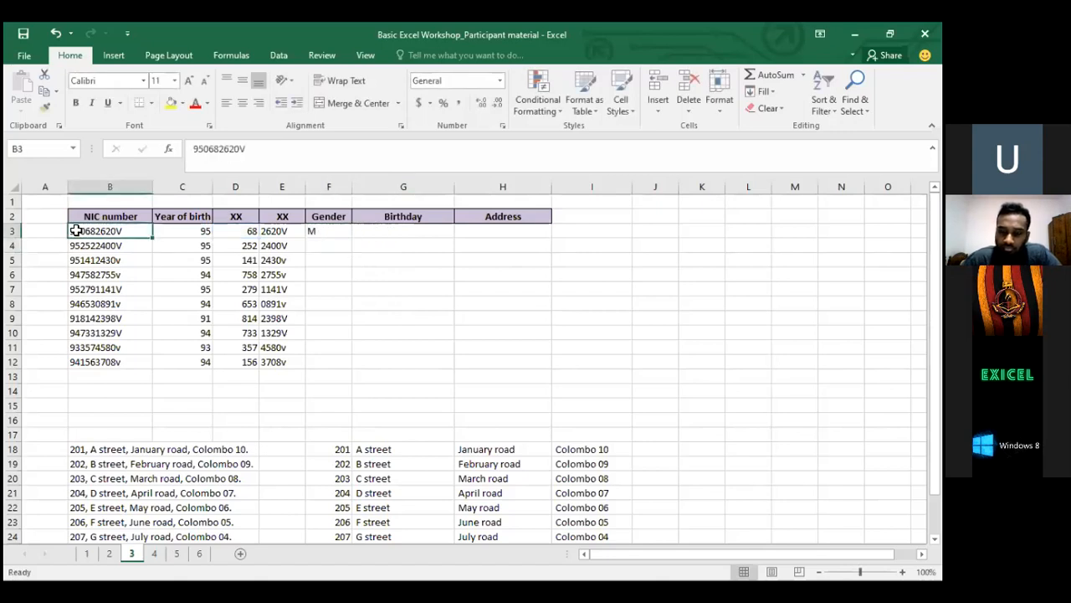
left_click(347, 226)
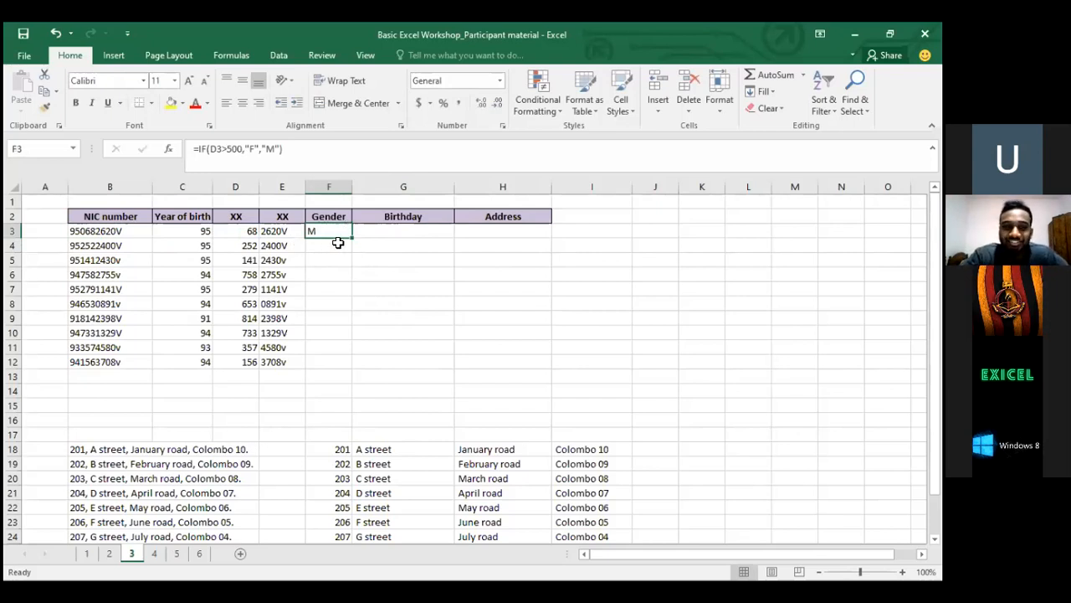
key("Up")
key("Down")
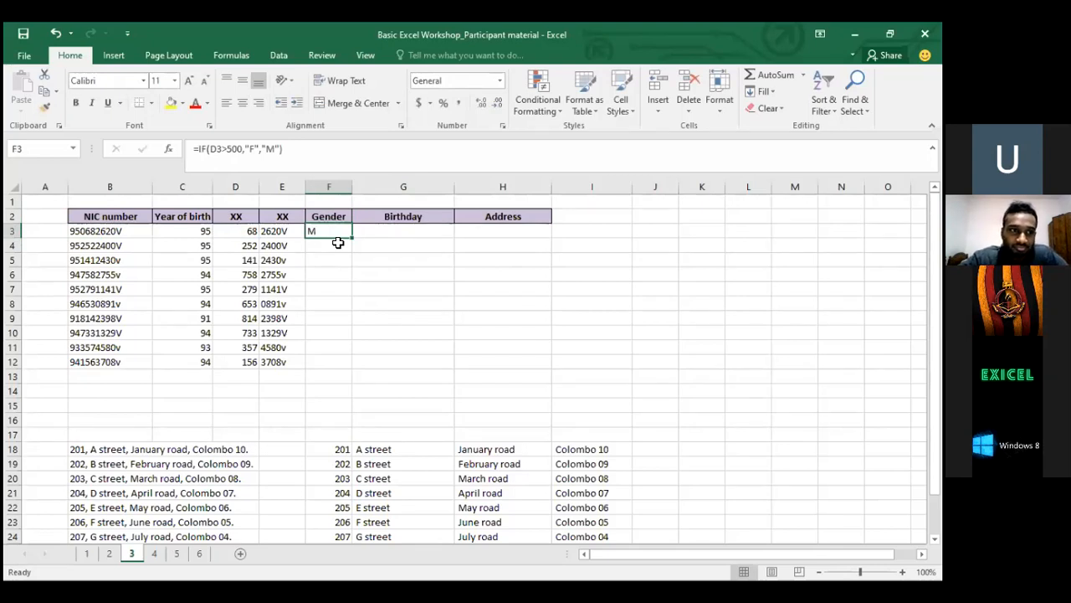
Copy the F3 Gender formula into F4:F12
key("ctrl+c")
key("Down")
key("shift+Down")
key("shift+Down")
key("shift+Down")
key("shift+Down")
key("shift+Down")
key("shift+Down")
key("shift+Down")
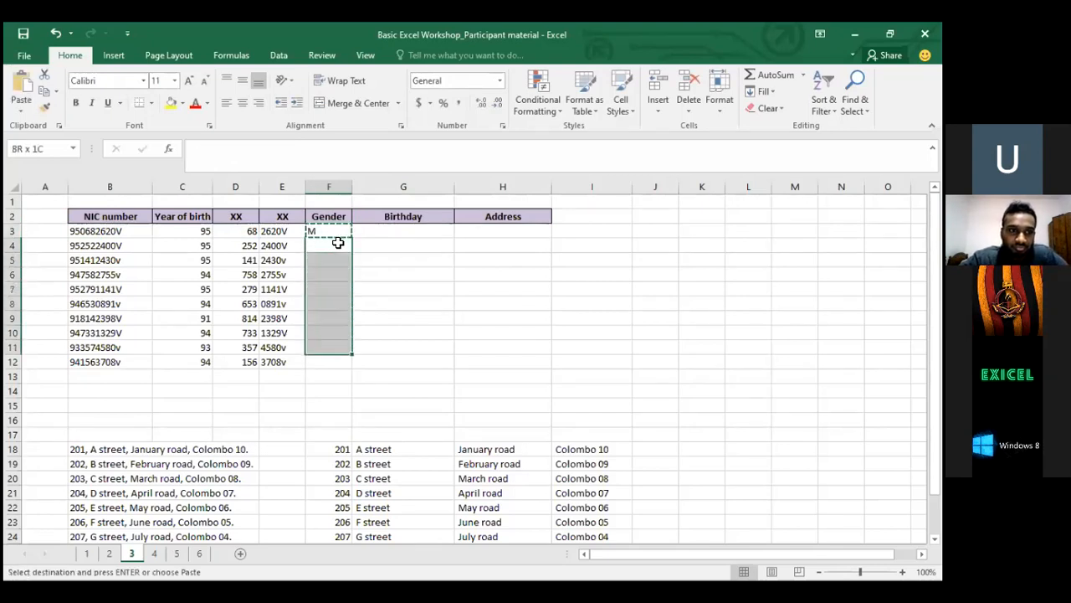
key("shift+Down")
key("ctrl+v")
Compare the copied Gender results with each row's day values, such as 653 in D8
left_click(337, 242)
key("Down")
key("Down")
key("Left")
key("Left")
key("Left")
key("Down")
key("Down")
key("Right")
key("Right")
key("Up")
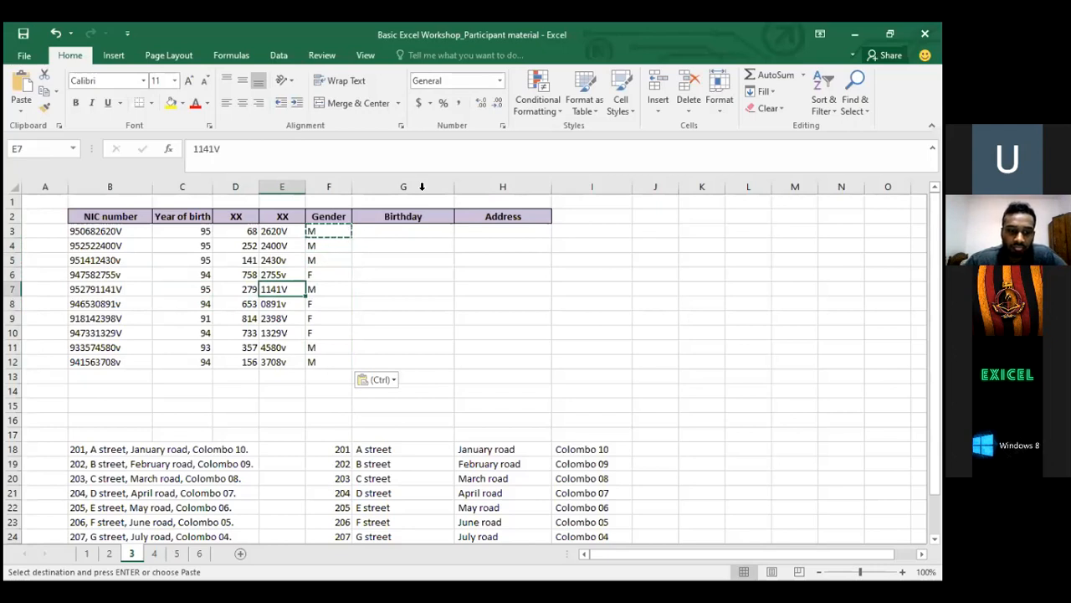
left_click(674, 132)
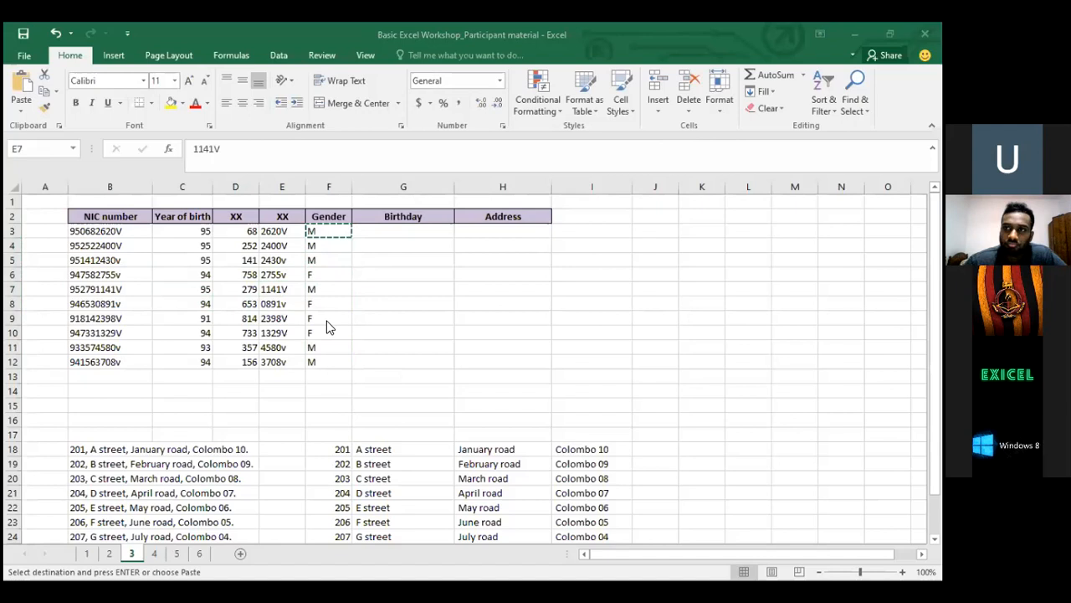
left_click(324, 363)
left_click(323, 363)
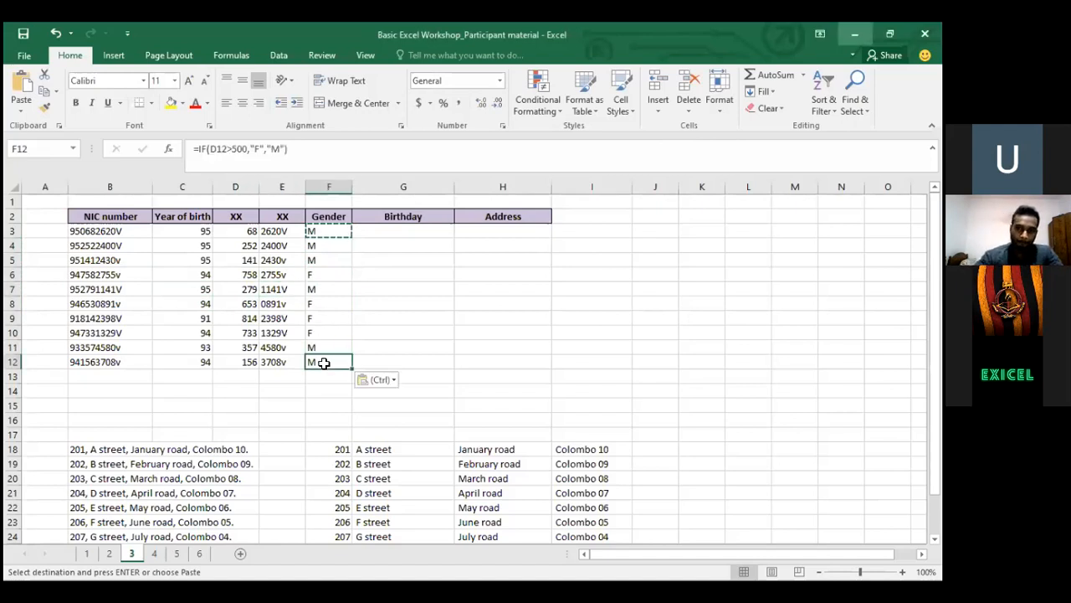
Clear the Gender results in F3:F12 and begin a new =IF( formula in F3
key("ctrl+shift+Up")
key("shift+Down")
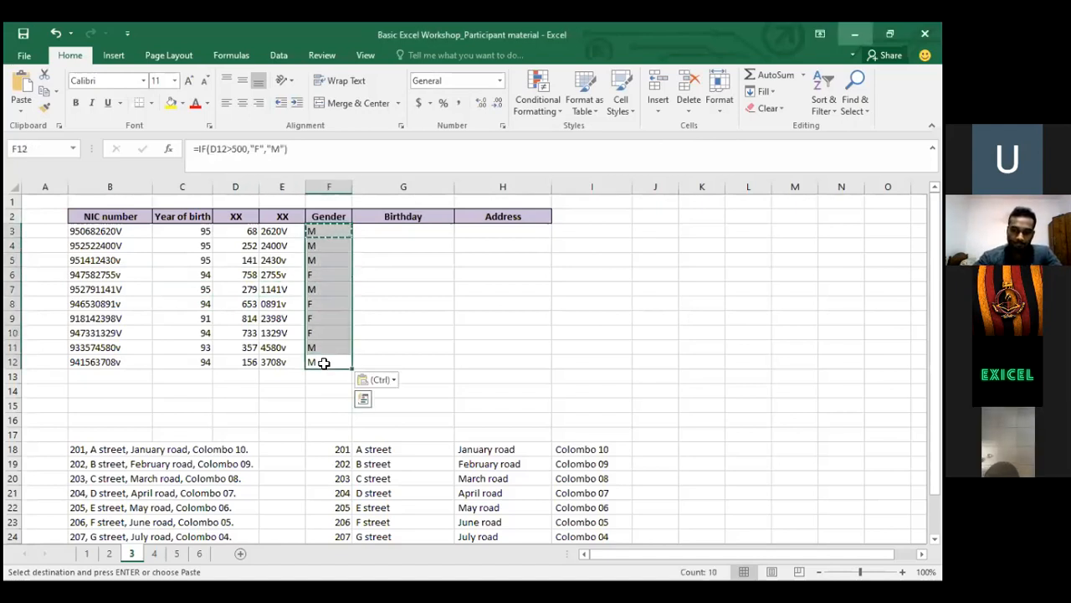
key("Delete")
key("ctrl+Up")
key("Down")
type("=")
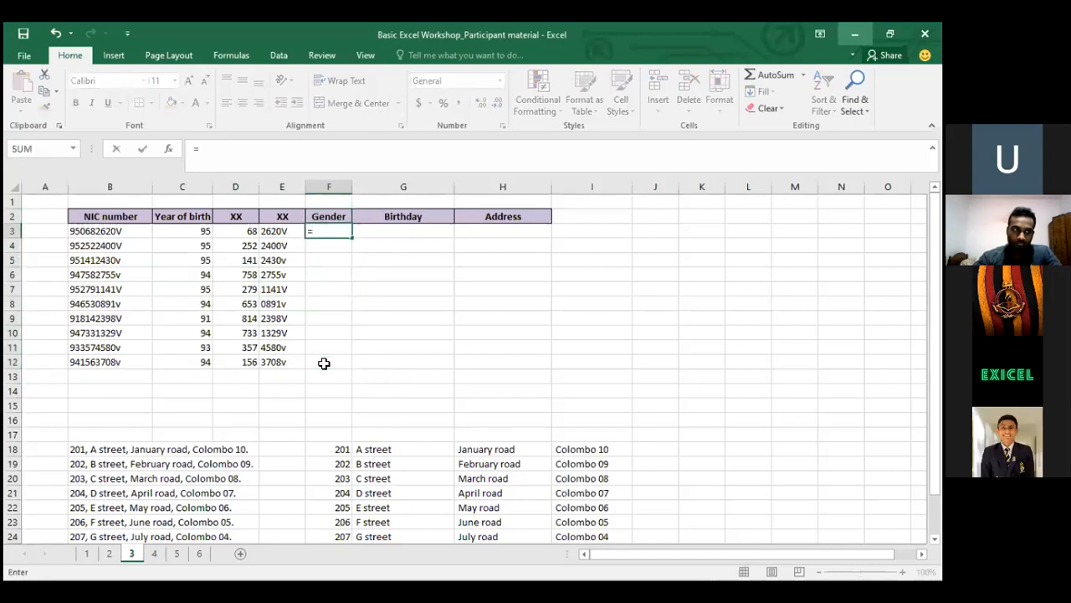
type("if(")
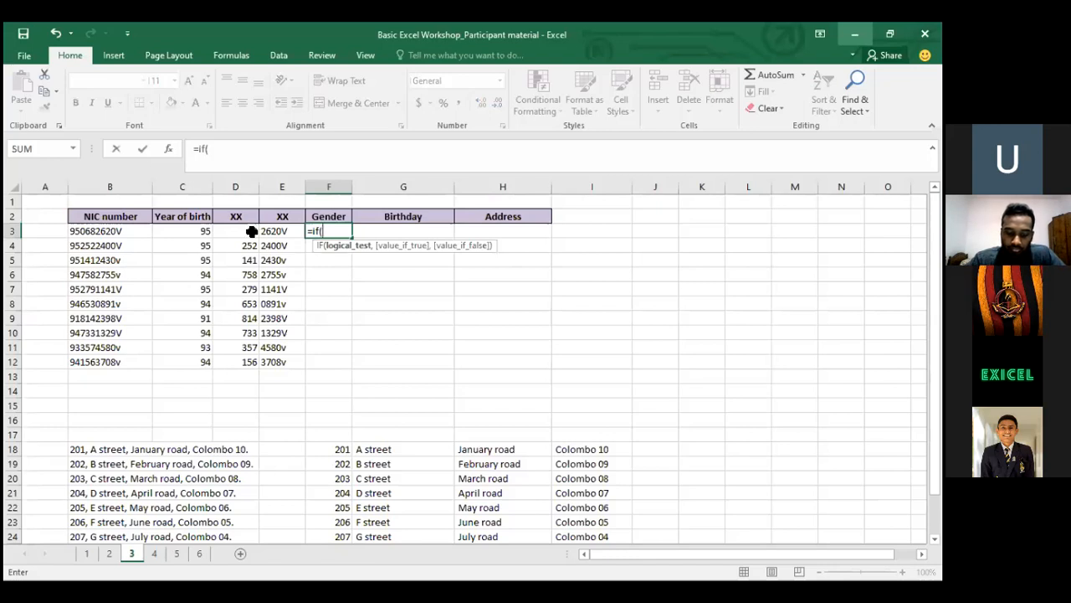
Complete =IF(D3>500,"F","M") in F3, fixing a stray comma, so F3 shows M
left_click(225, 236)
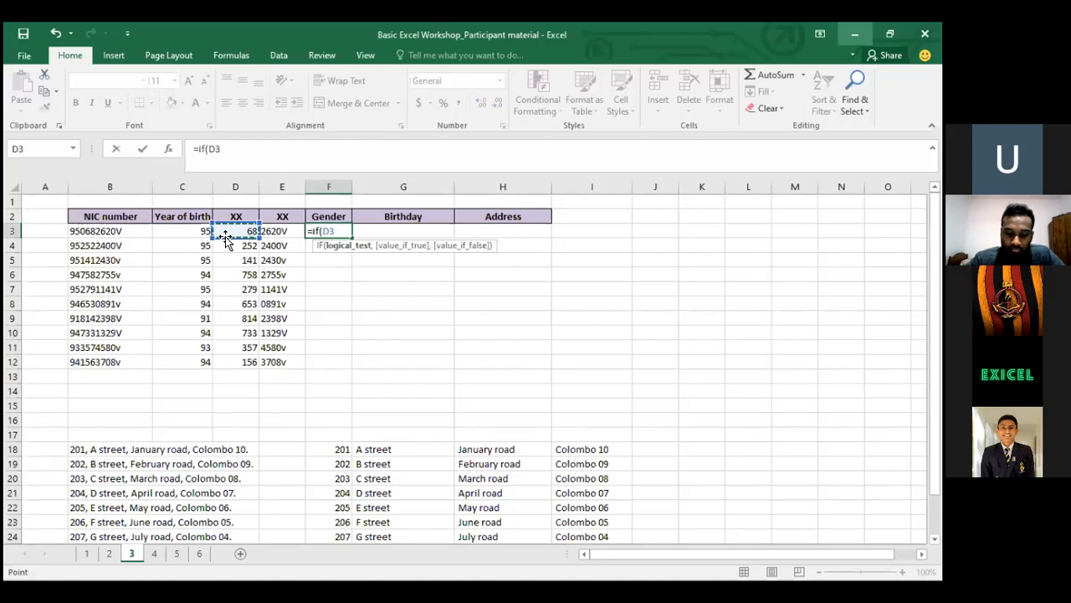
type(">500,\"")
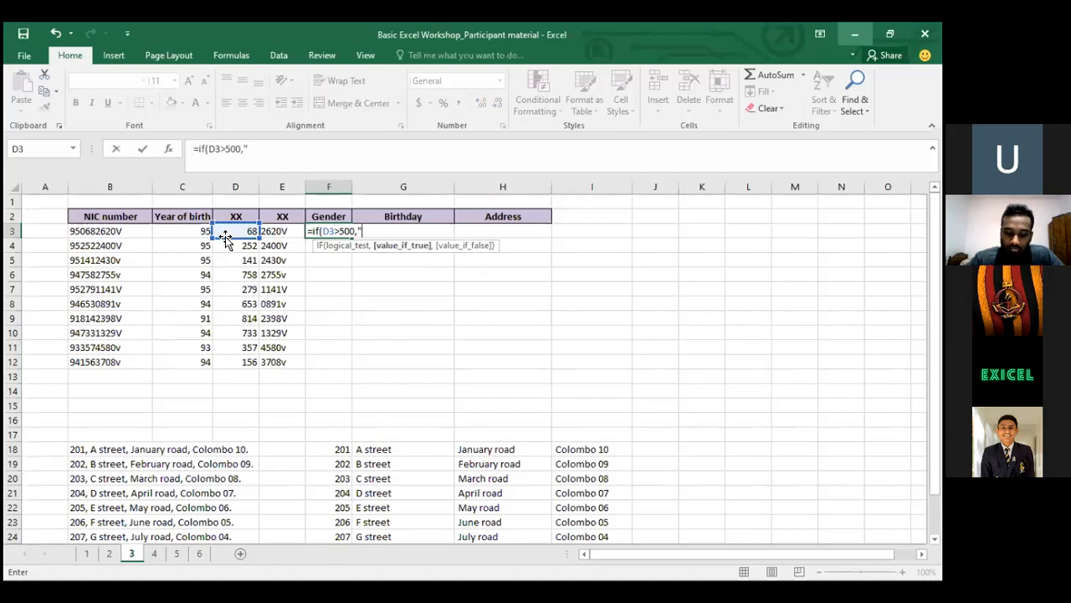
type("F\",")
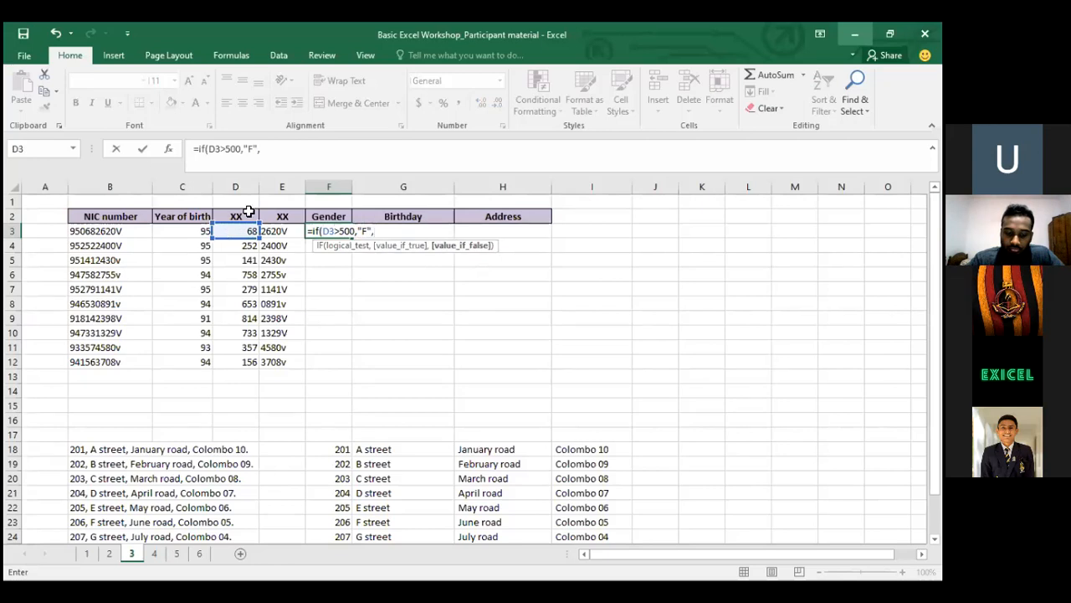
key("BackSpace")
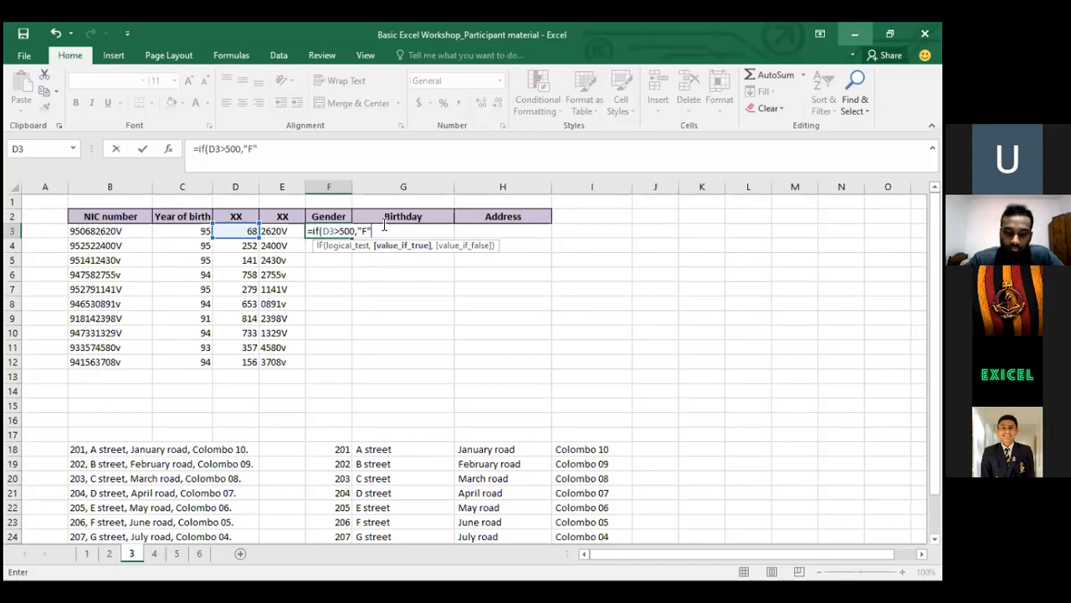
type(",")
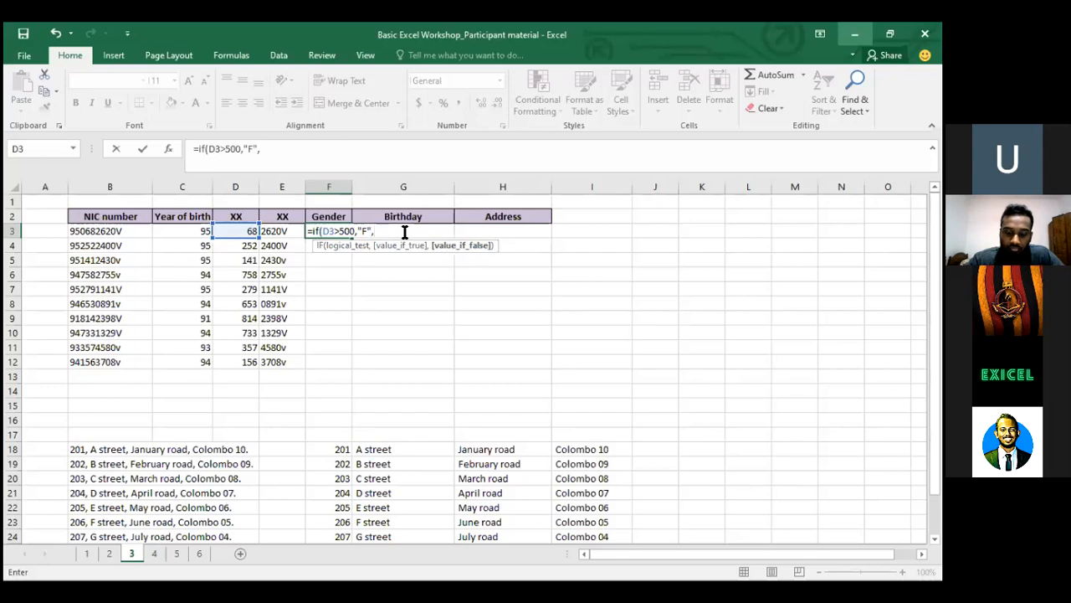
type("\"M\")")
key("Return")
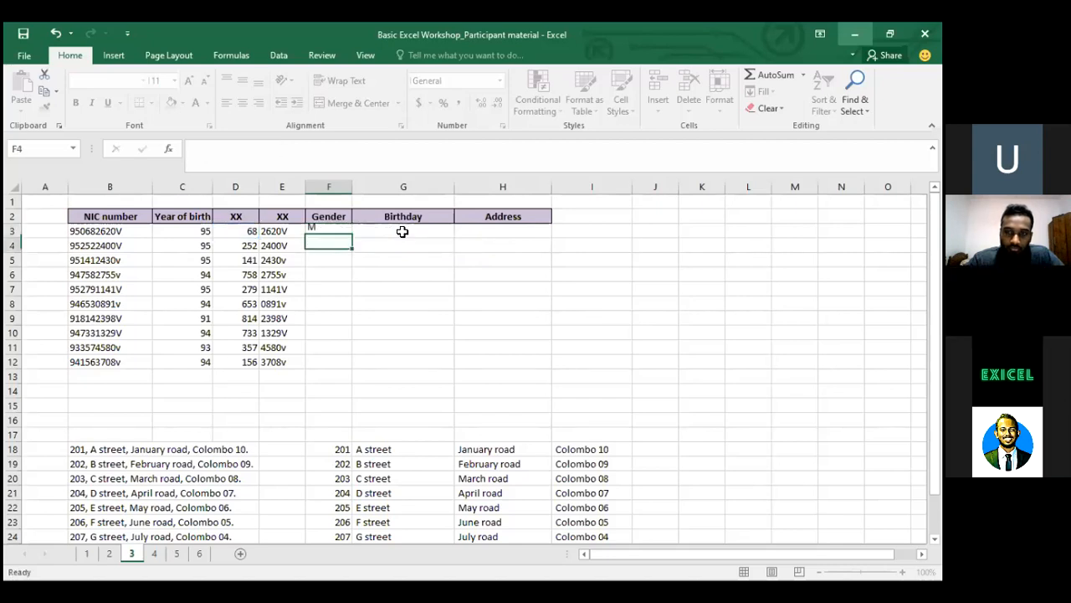
Copy the F3 Gender formula into F4:F12
key("Up")
key("ctrl+c")
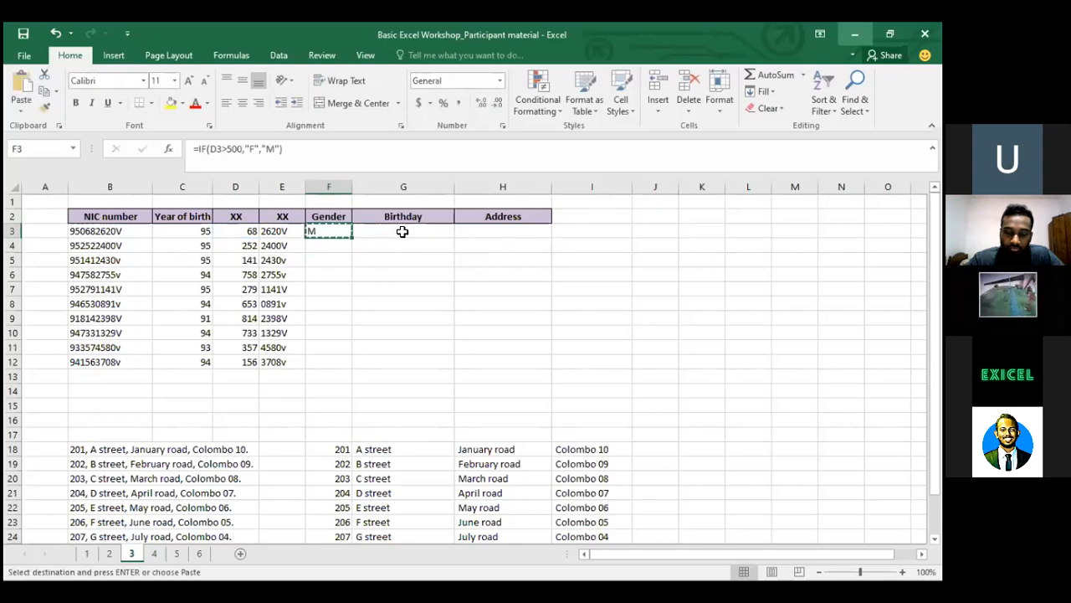
key("Down")
key("shift+Down")
key("shift+Down")
key("shift+Down")
key("shift+Down")
key("shift+Down")
key("shift+Down")
key("shift+Down")
key("shift+Down")
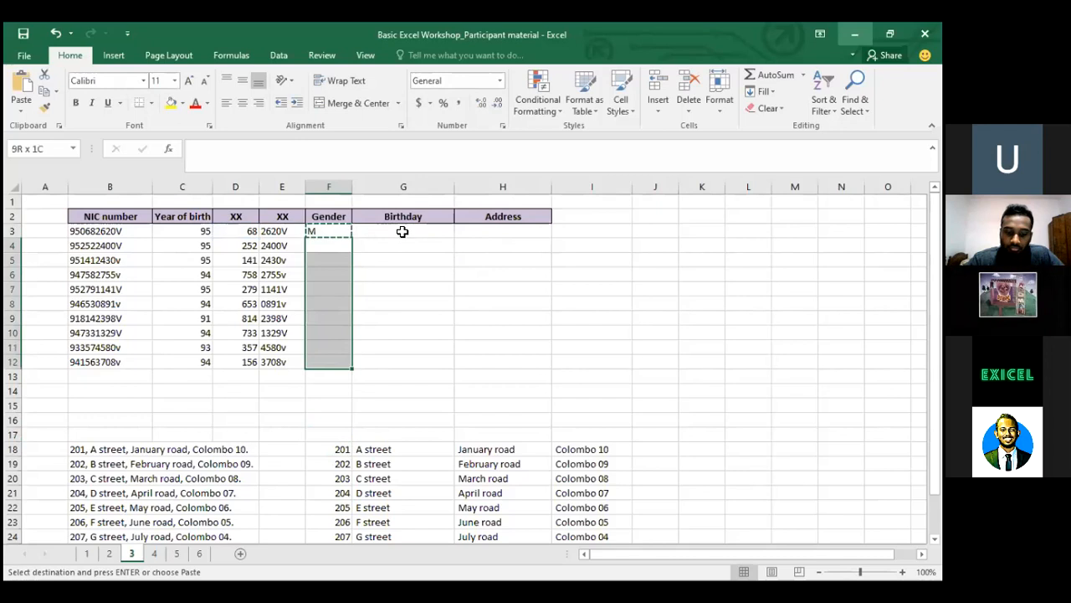
key("ctrl+v")
key("Down")
key("Down")
key("Down")
key("Down")
key("Down")
key("Down")
key("Down")
key("Up")
key("Up")
key("Up")
key("Up")
key("Up")
key("Up")
key("Up")
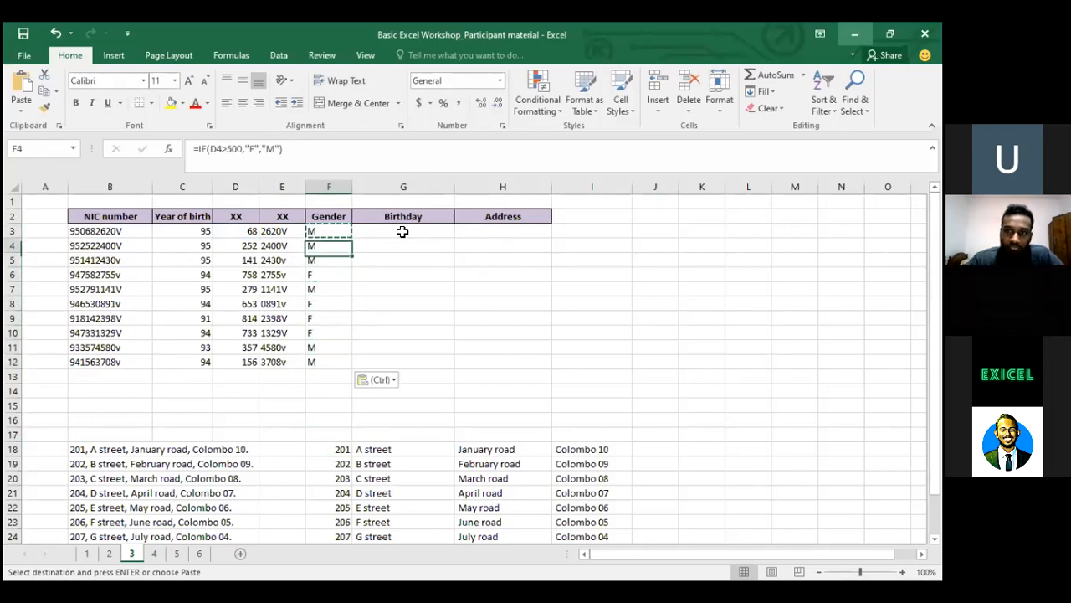
Inspect the Gender formula behind the row 8 result
left_click(819, 96)
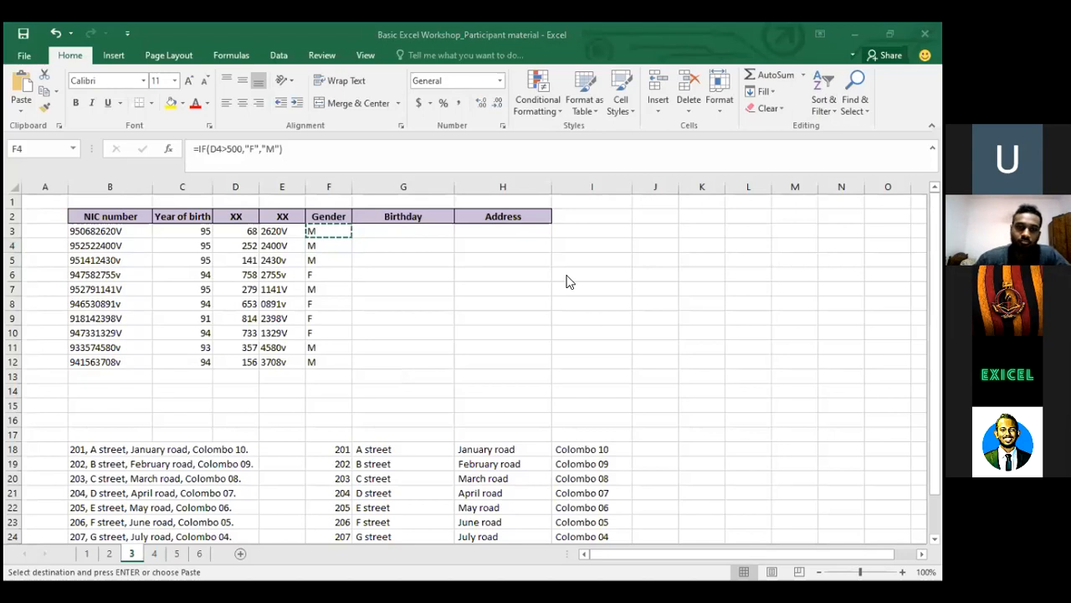
left_click(321, 250)
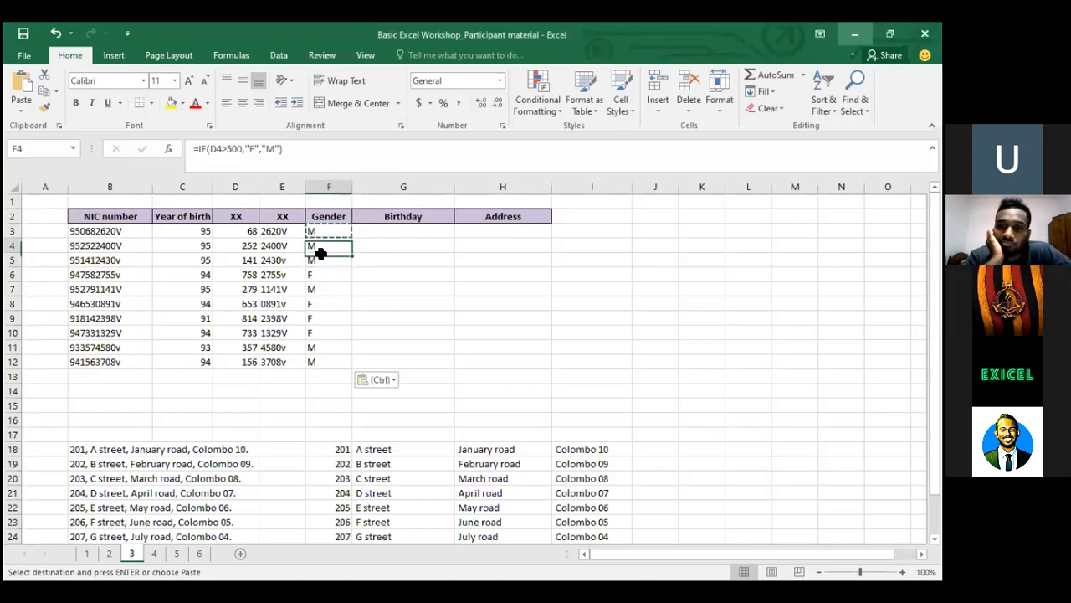
key("Down")
key("Down")
key("Down")
key("Down")
key("Down")
key("Down")
key("Down")
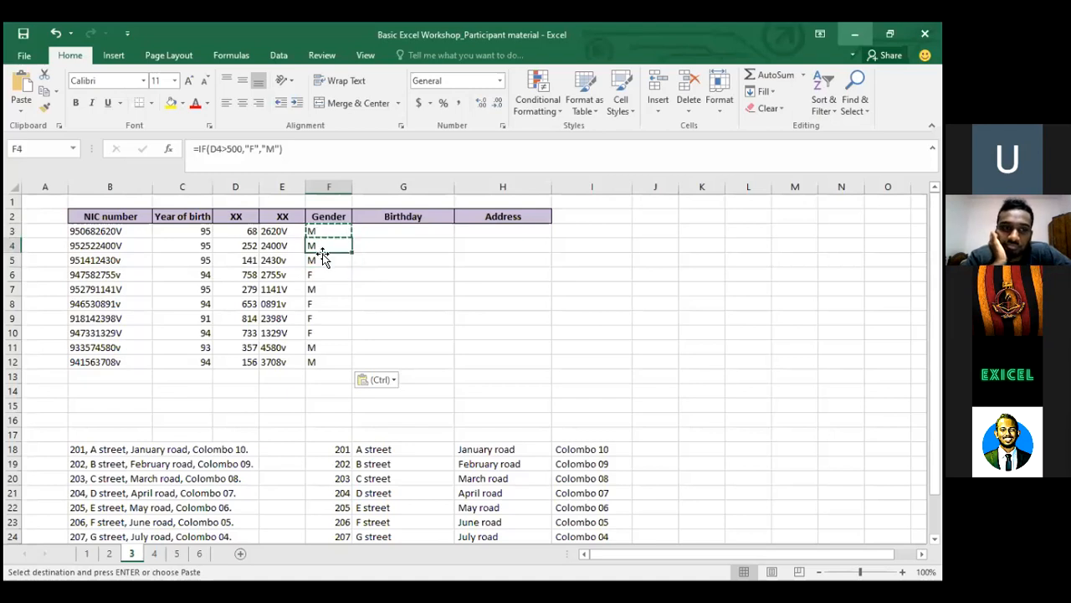
key("Down")
key("Up")
key("Up")
key("Up")
key("Up")
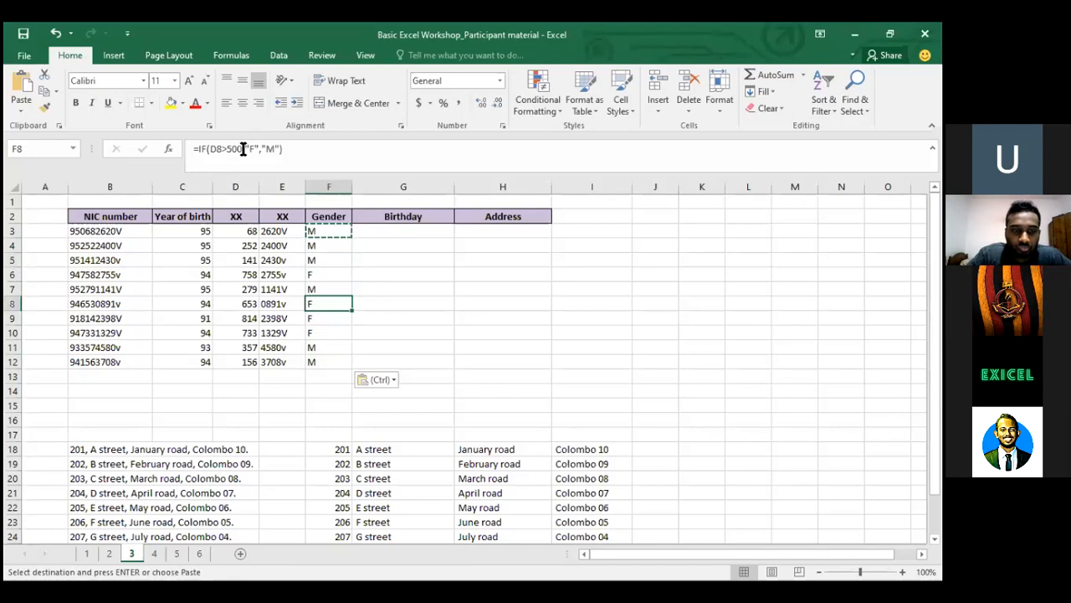
left_click(242, 148)
key("Return")
key("Up")
key("Up")
key("Up")
key("Up")
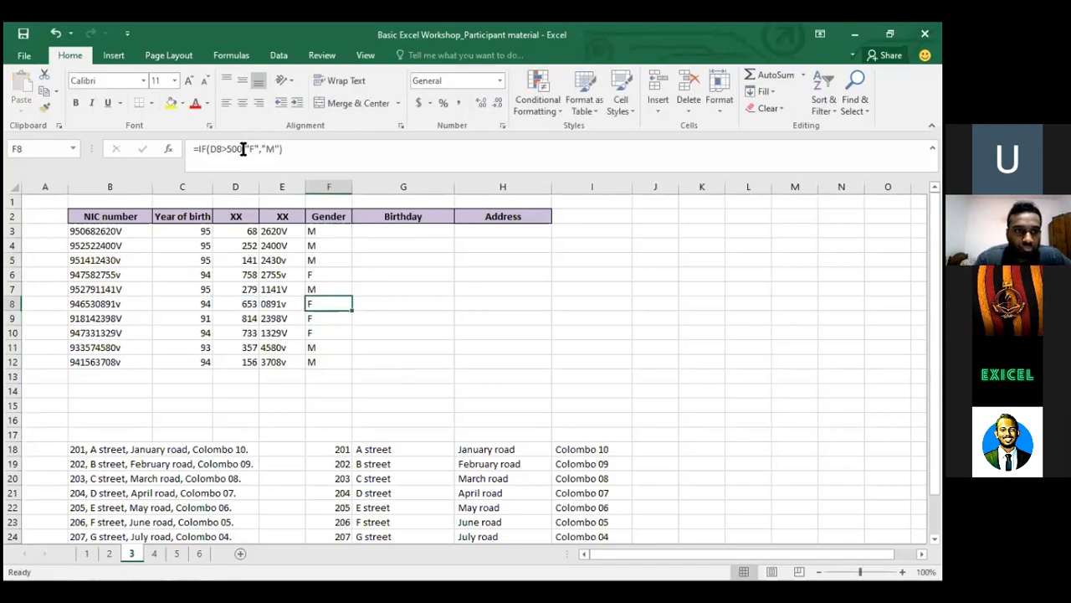
Check the row 11 Gender result and look over the row 3 values
key("Up")
key("Up")
key("Down")
key("Down")
key("Down")
key("Down")
key("Down")
key("Down")
key("Down")
key("Down")
key("Up")
key("Up")
key("Up")
key("Up")
key("Up")
key("Up")
key("Up")
key("Up")
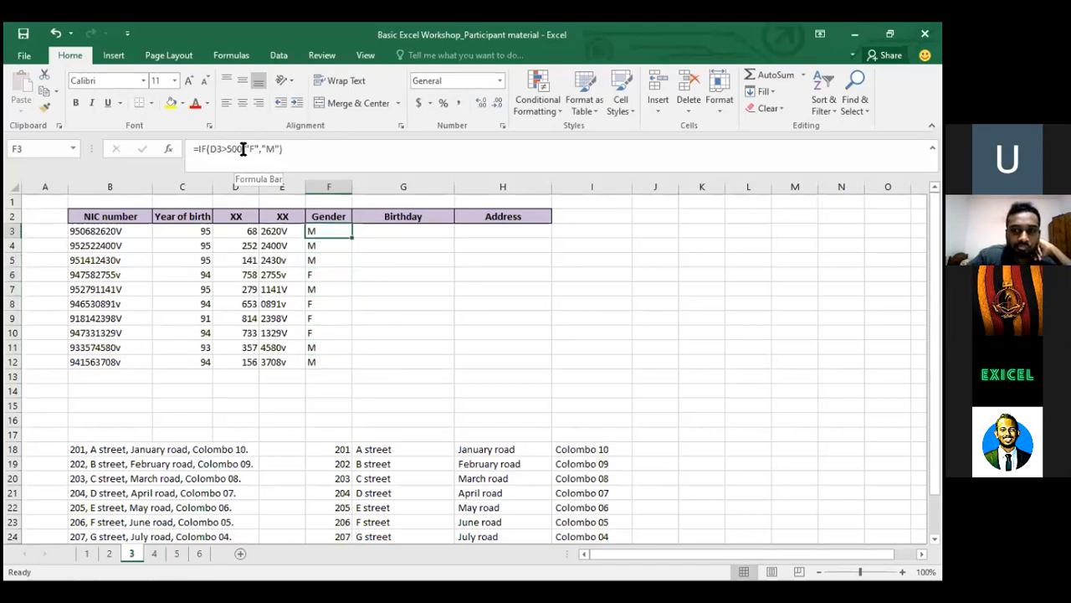
key("Right")
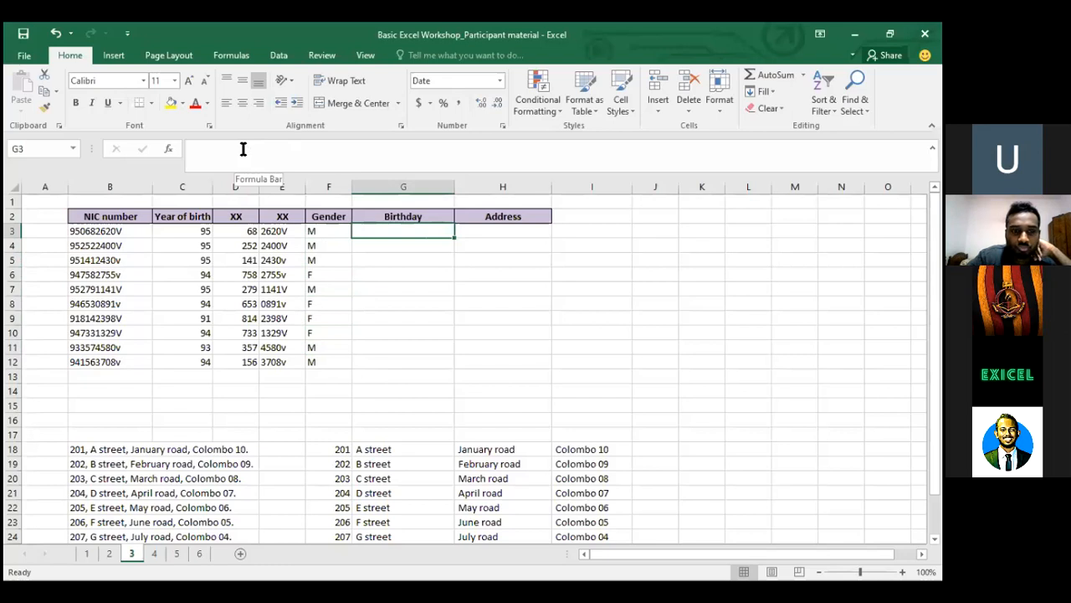
key("Left")
key("Left")
key("Left")
key("Left")
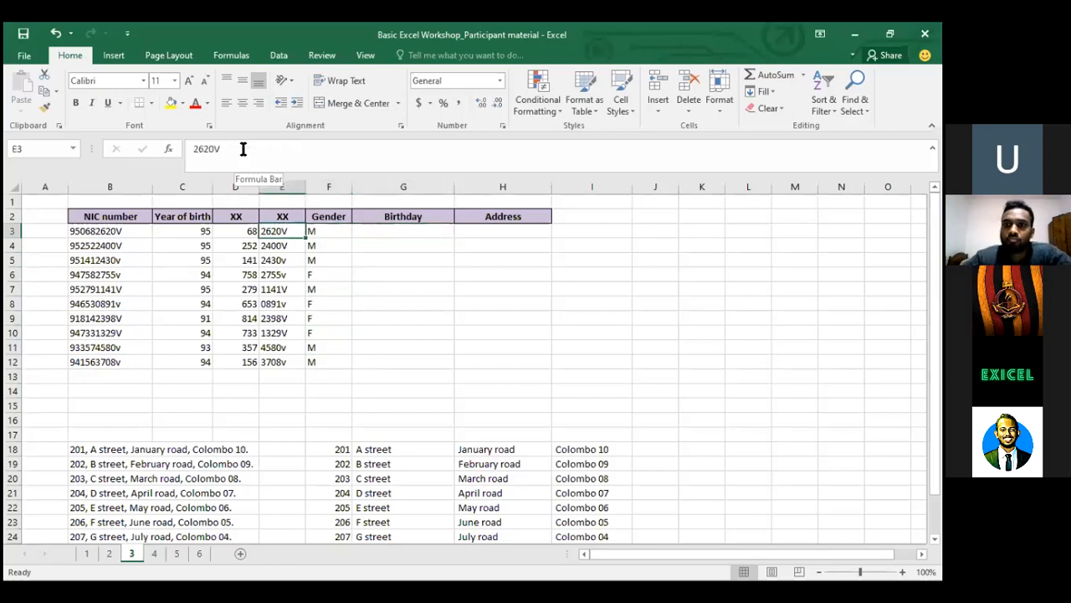
key("Right")
key("Right")
key("Right")
key("Right")
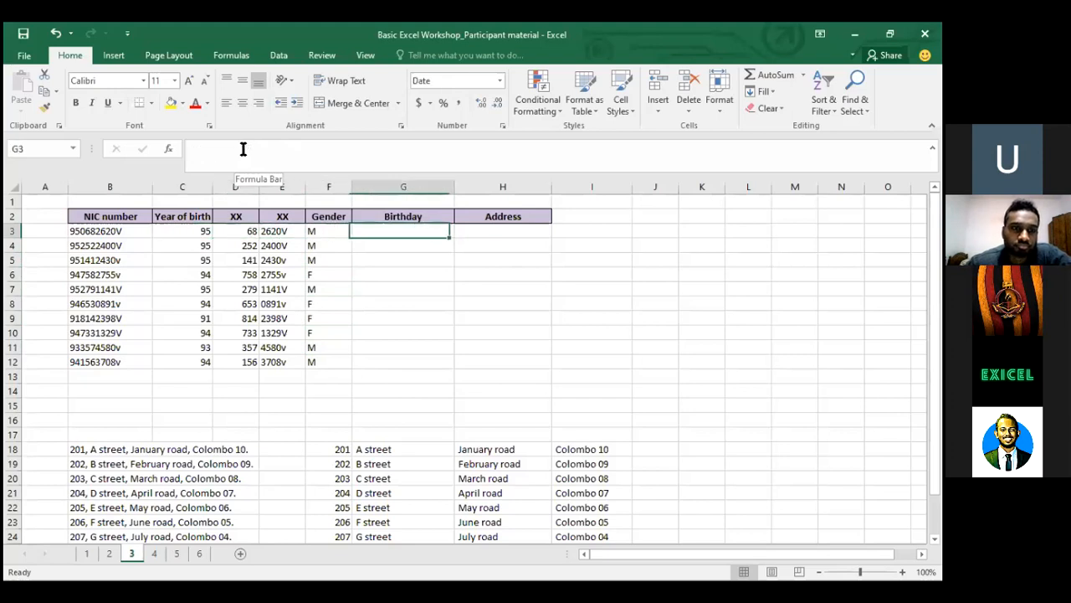
key("Up")
key("Down")
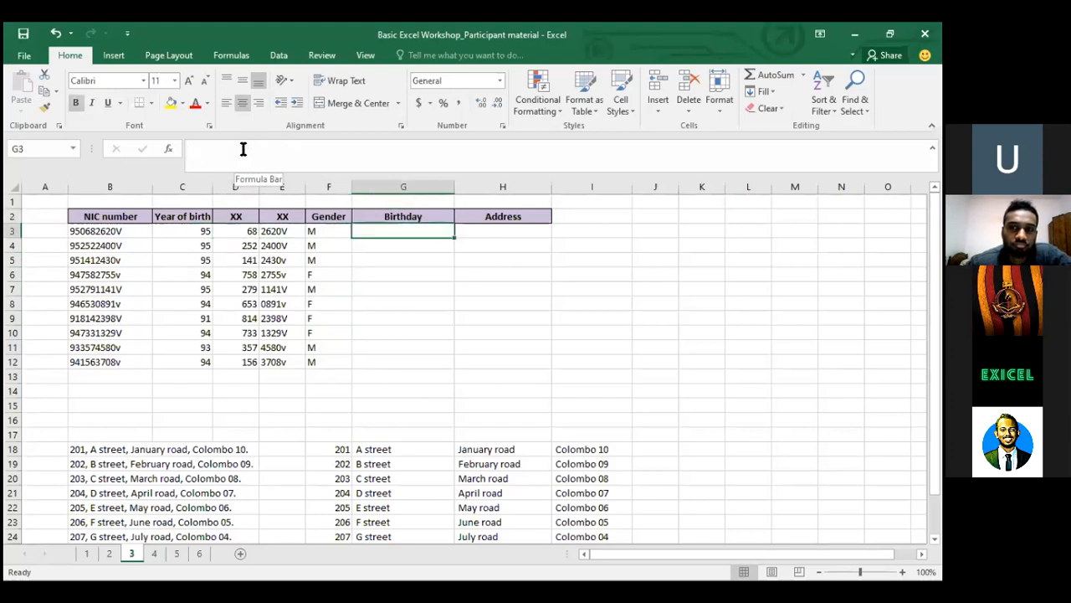
key("Left")
key("Left")
key("Left")
key("Left")
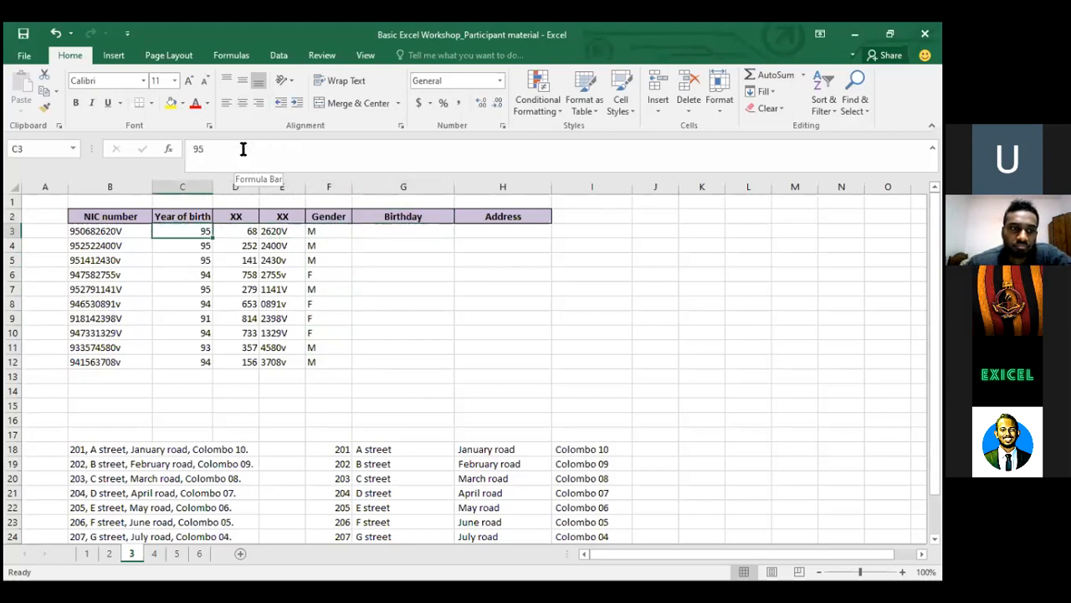
left_click(381, 91)
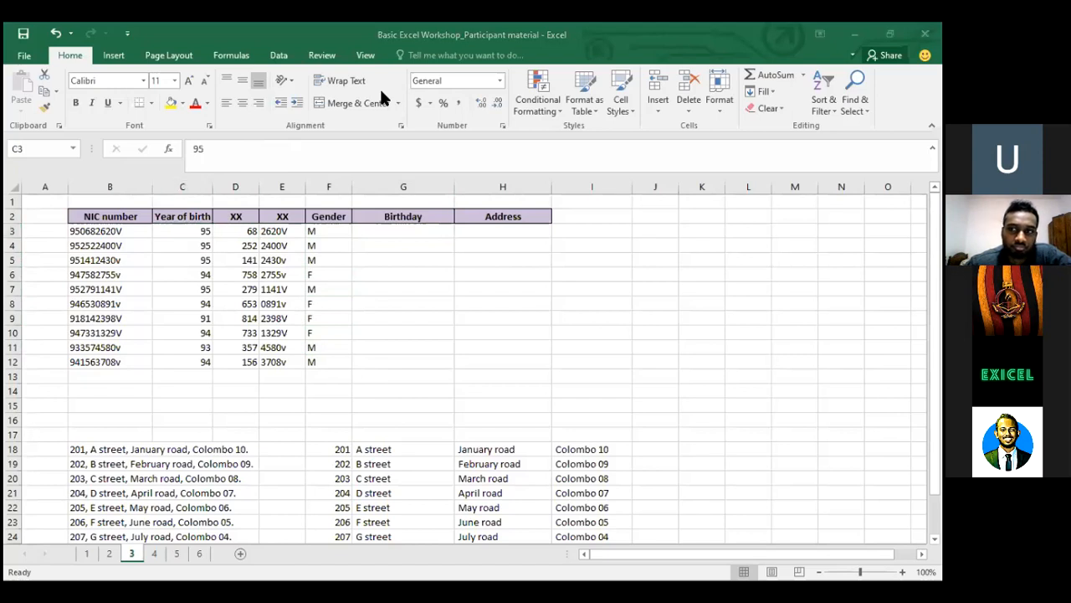
left_click(391, 233)
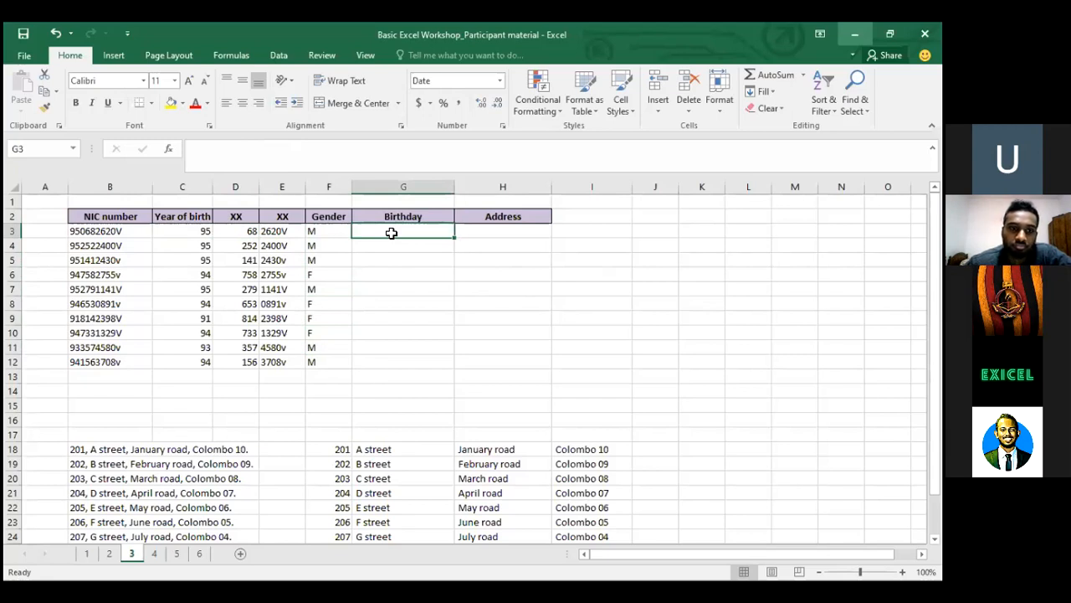
key("Down")
key("Left")
key("Left")
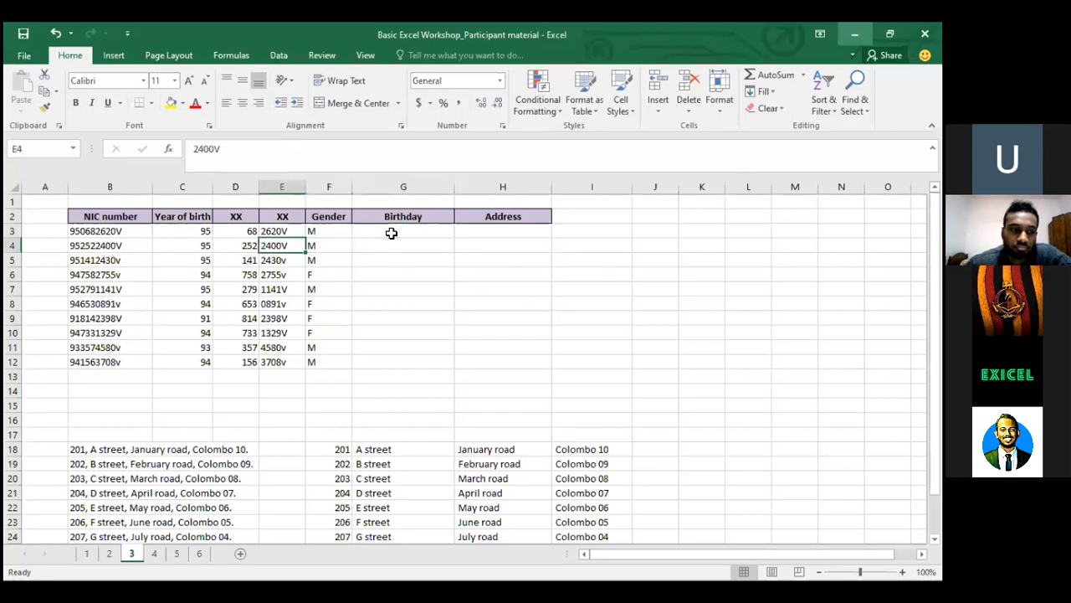
key("Up")
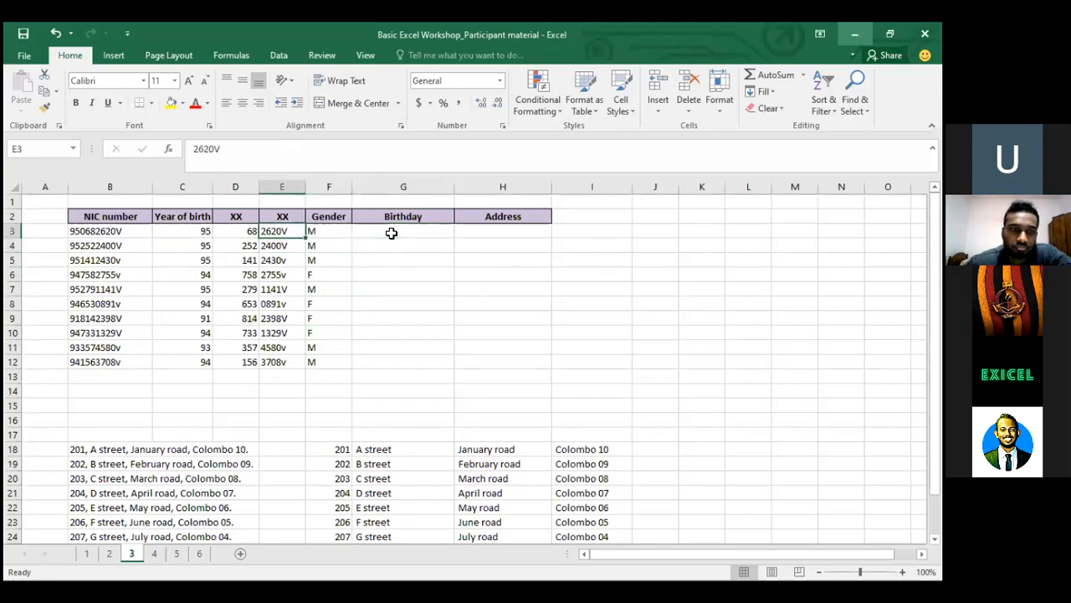
key("Right")
key("Right")
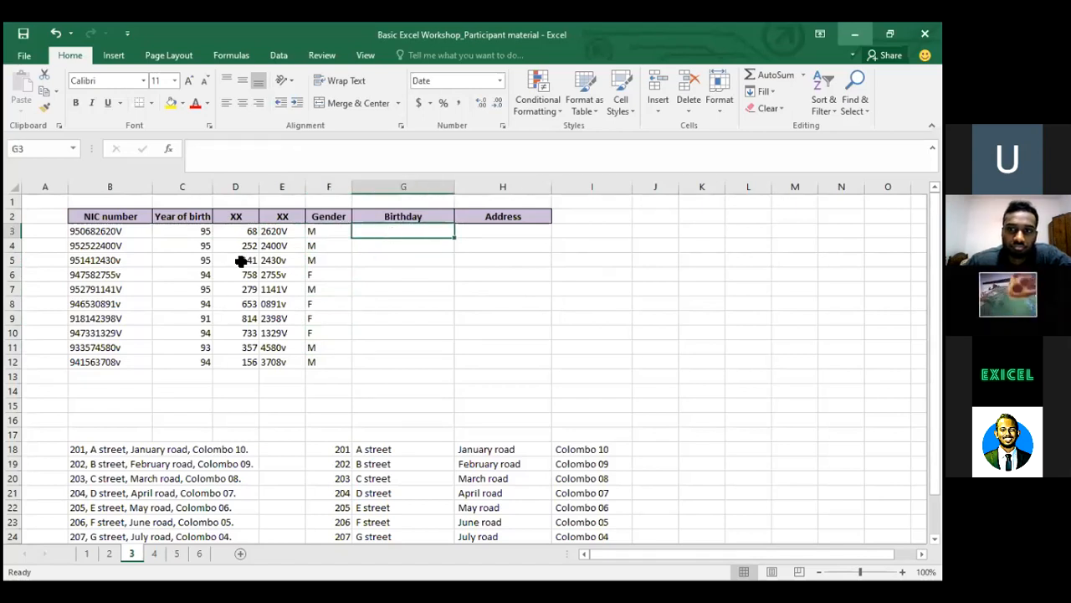
left_click(482, 227)
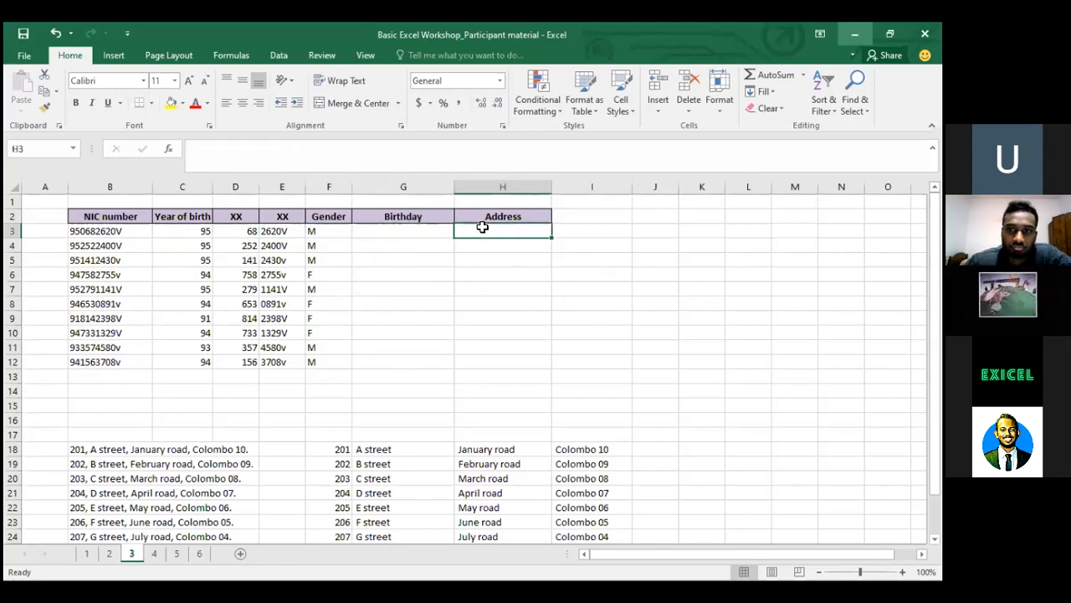
left_click(726, 96)
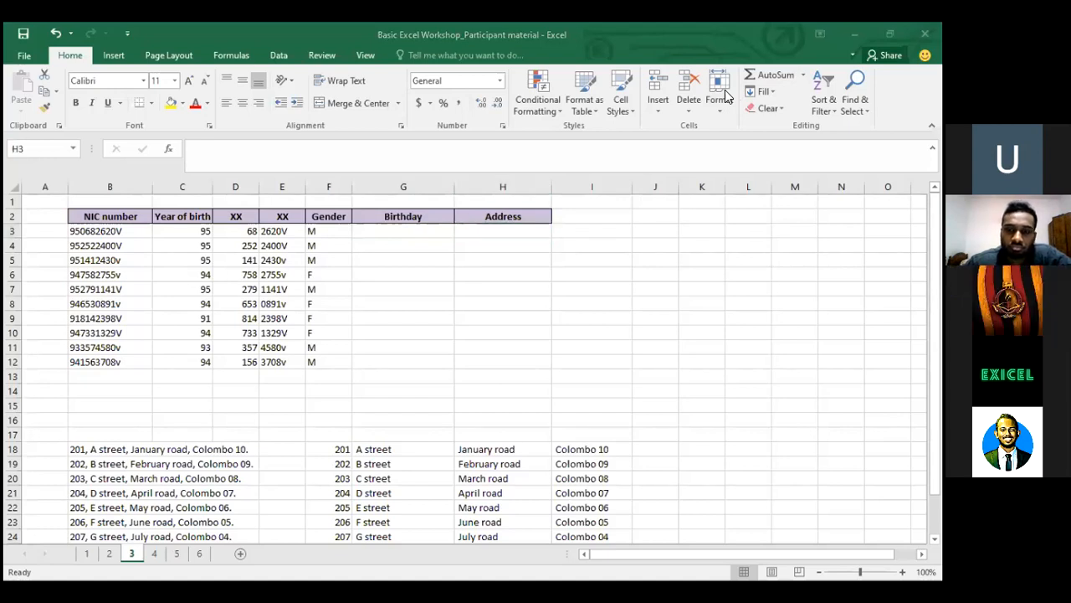
left_click(371, 240)
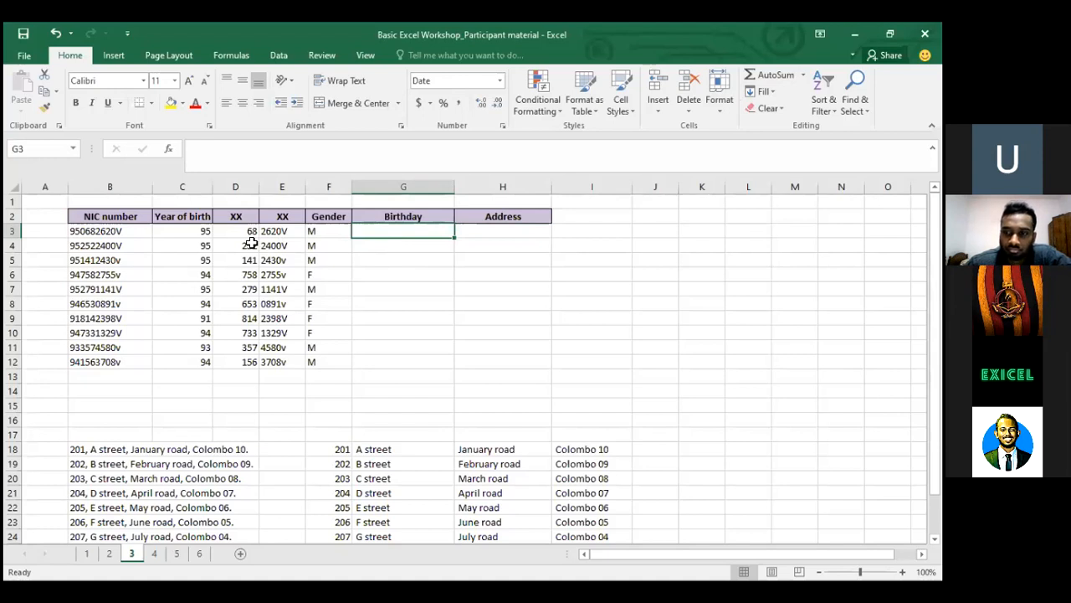
type("=")
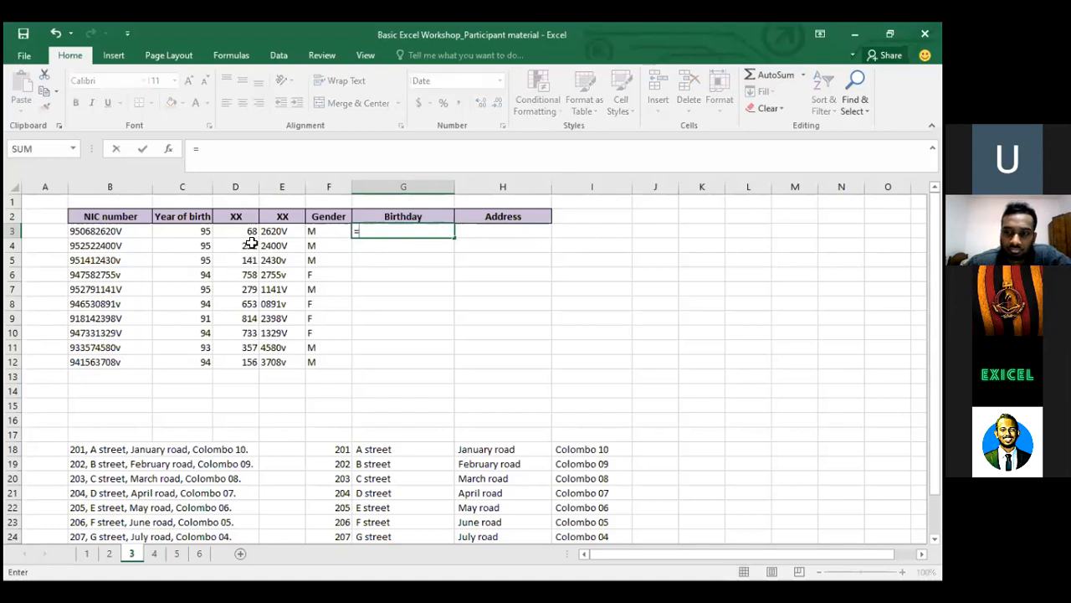
type("if")
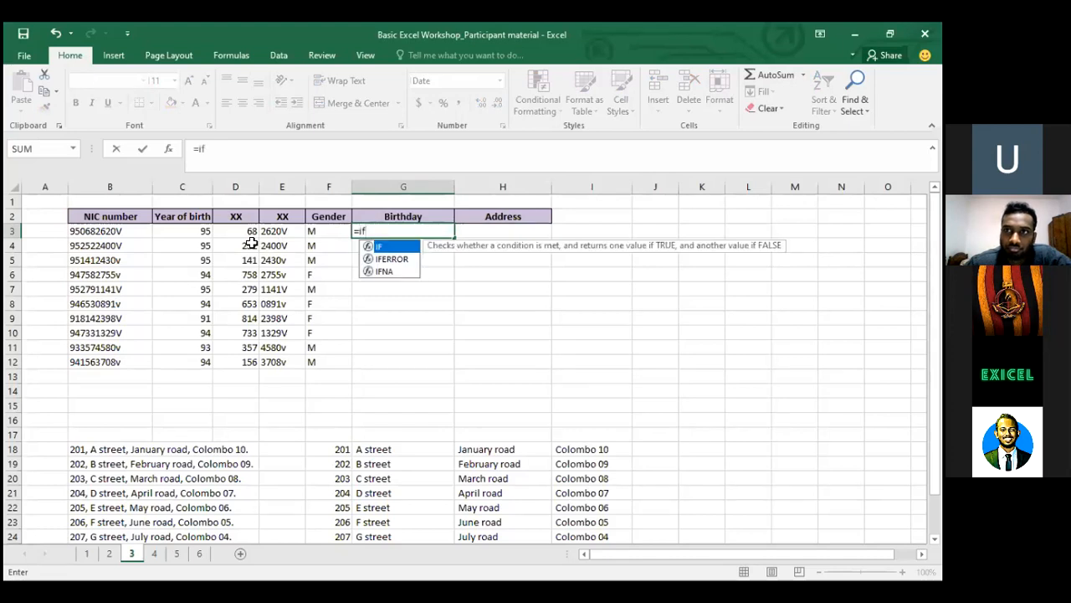
key("Return")
key("Up")
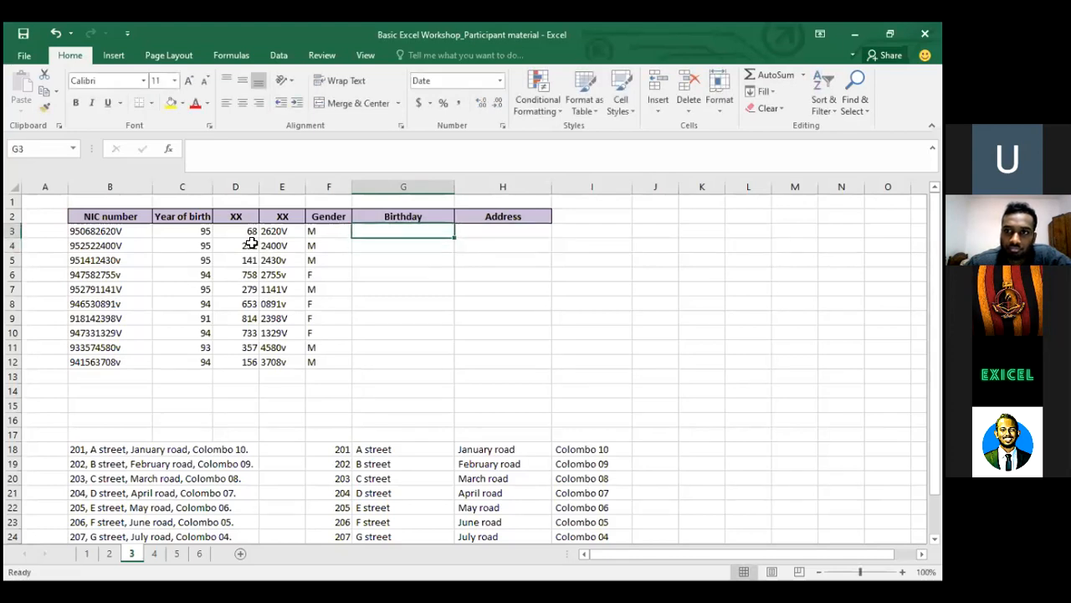
type("=")
key("Left")
key("Left")
key("Left")
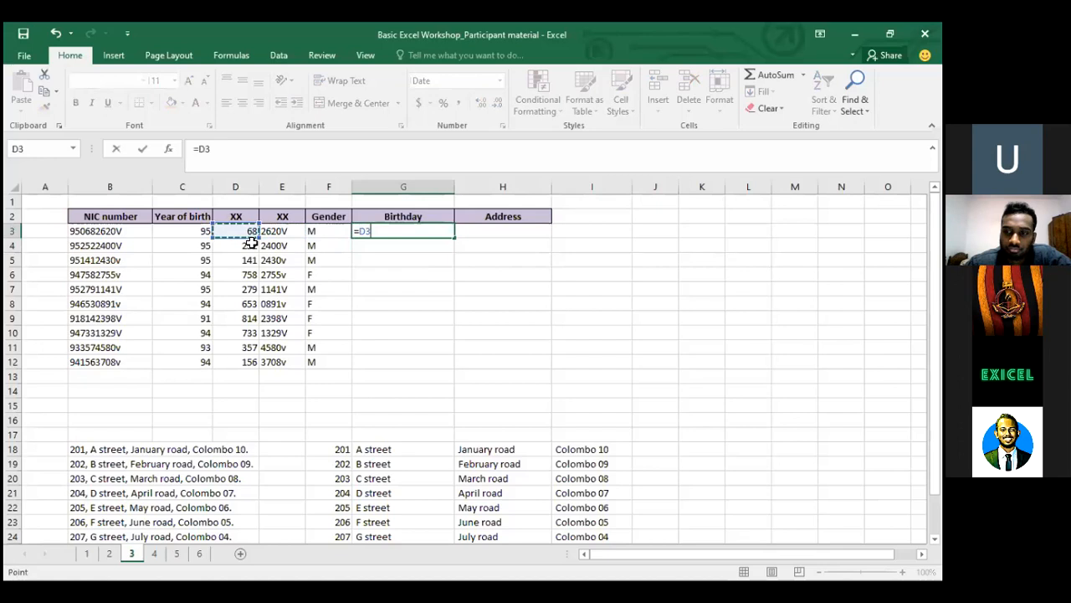
key("Return")
key("Up")
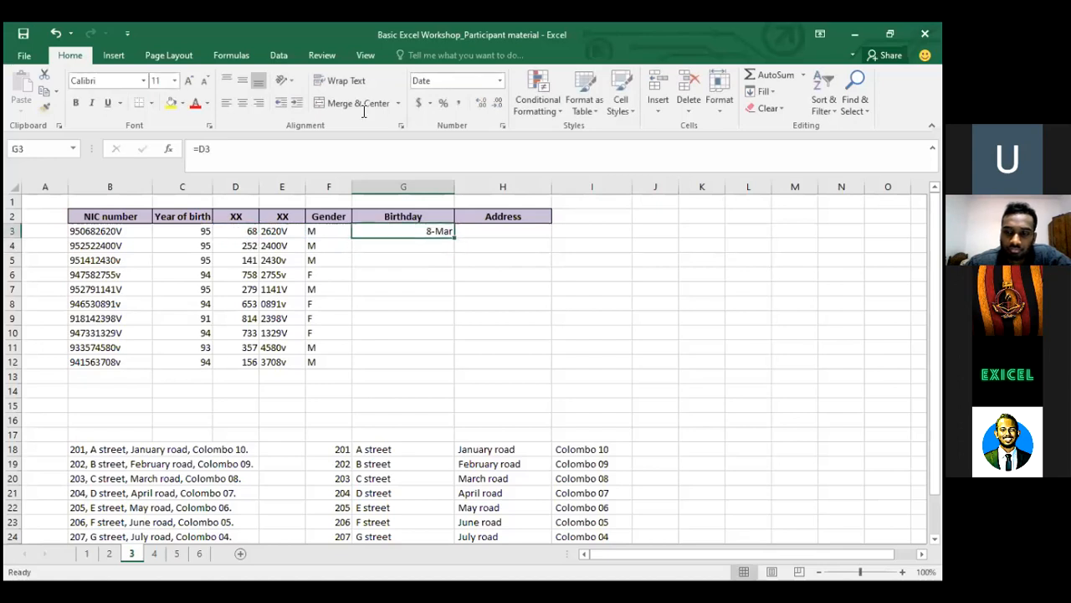
left_click(452, 81)
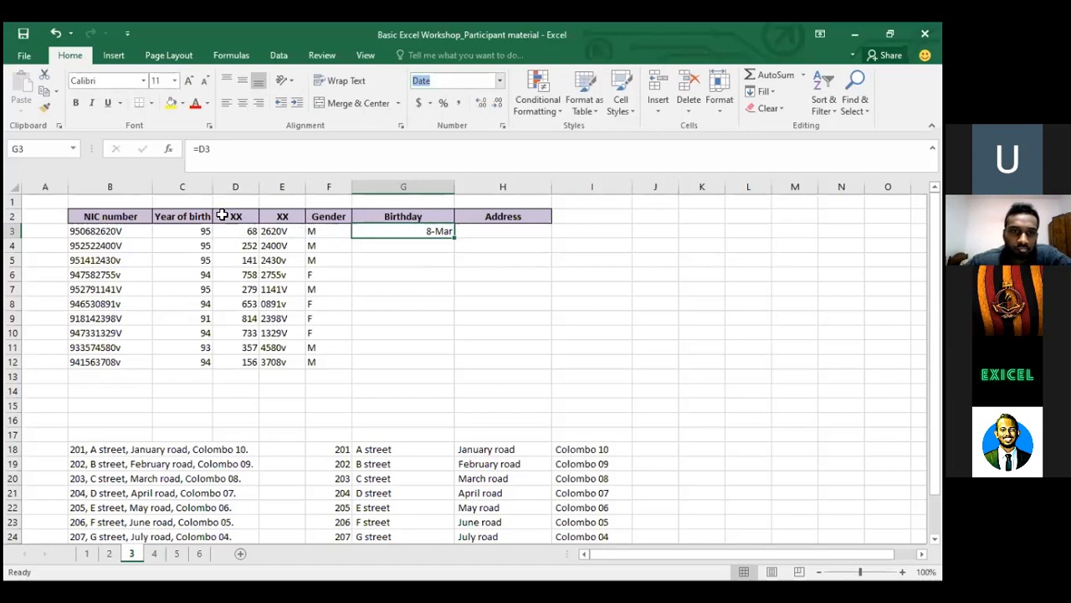
key("Escape")
key("Down")
key("Up")
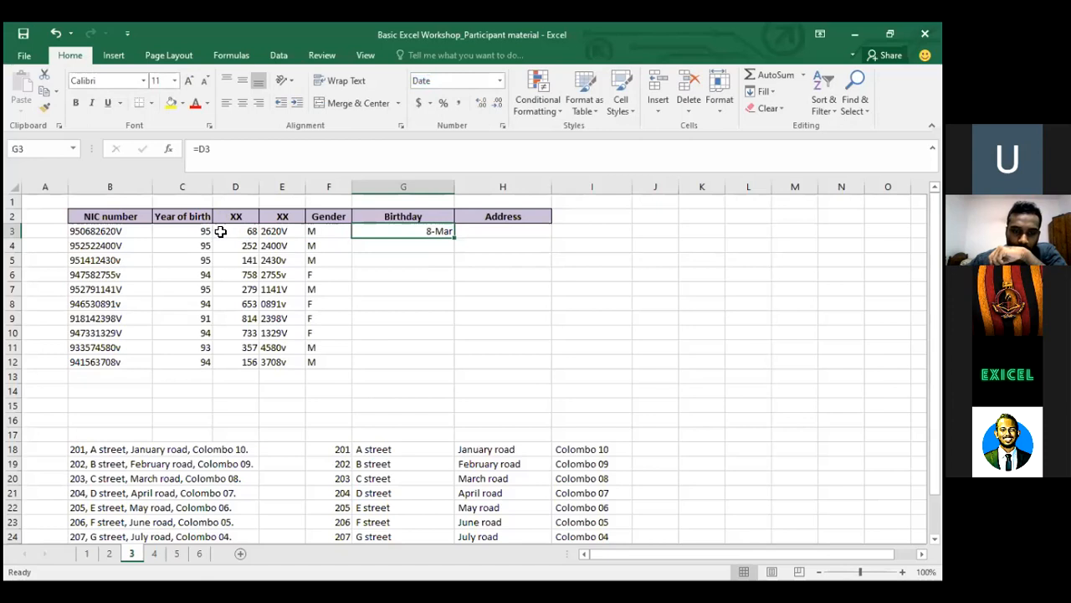
key("Down")
key("Up")
key("Down")
key("Up")
key("Left")
key("Left")
key("Left")
key("Right")
key("Right")
key("Right")
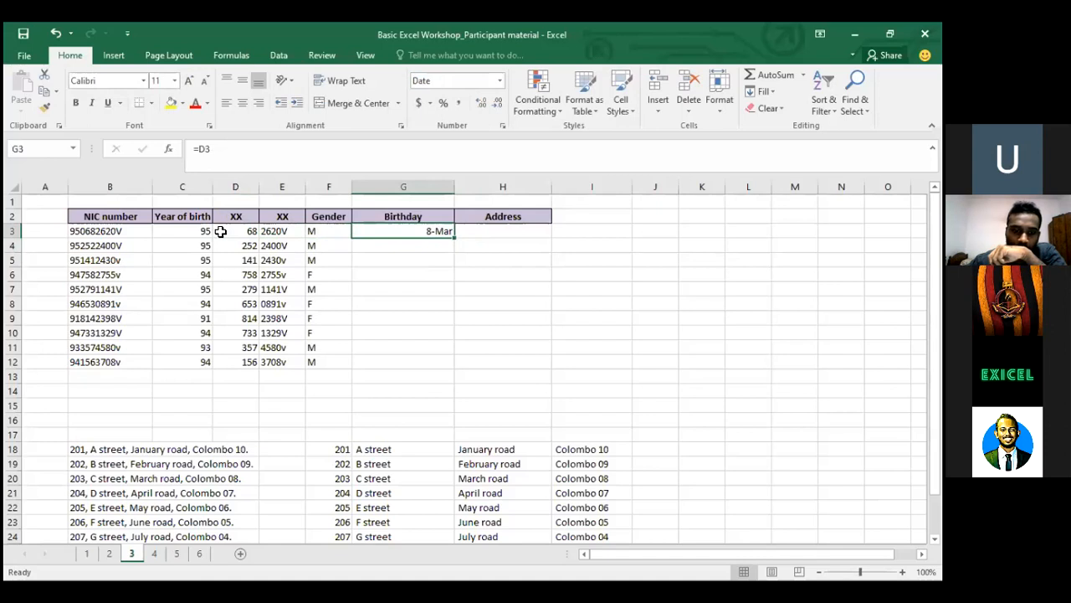
left_click(243, 229)
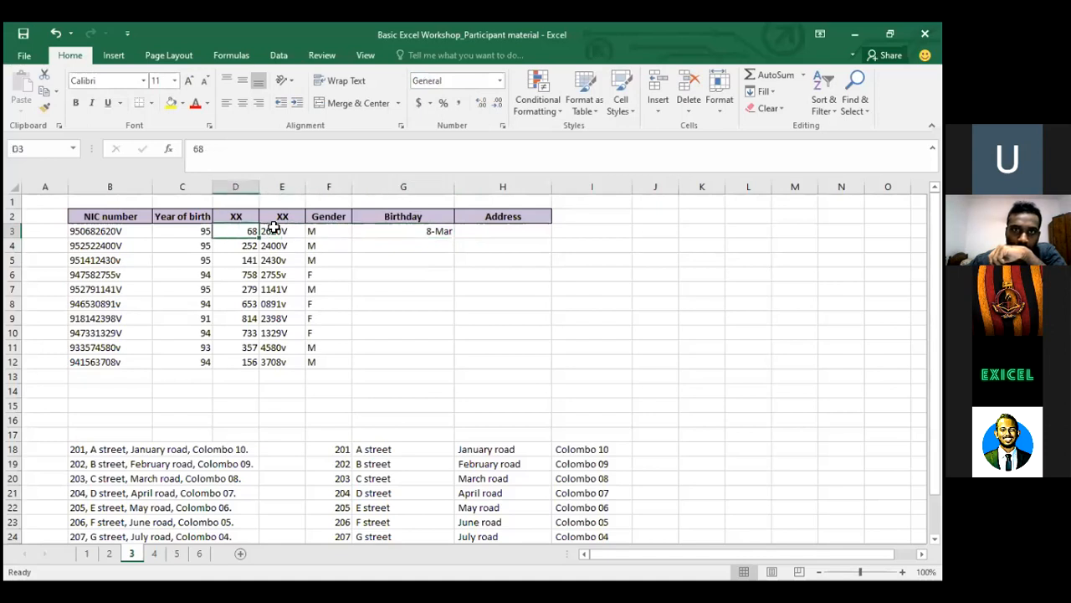
left_click(457, 231)
left_click(433, 228)
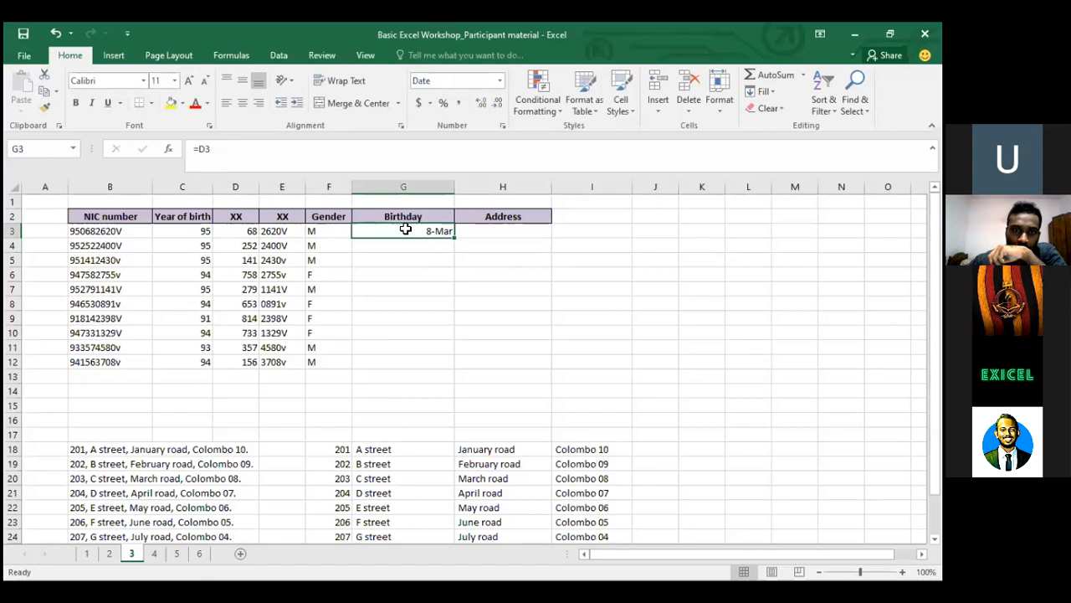
left_click(407, 245)
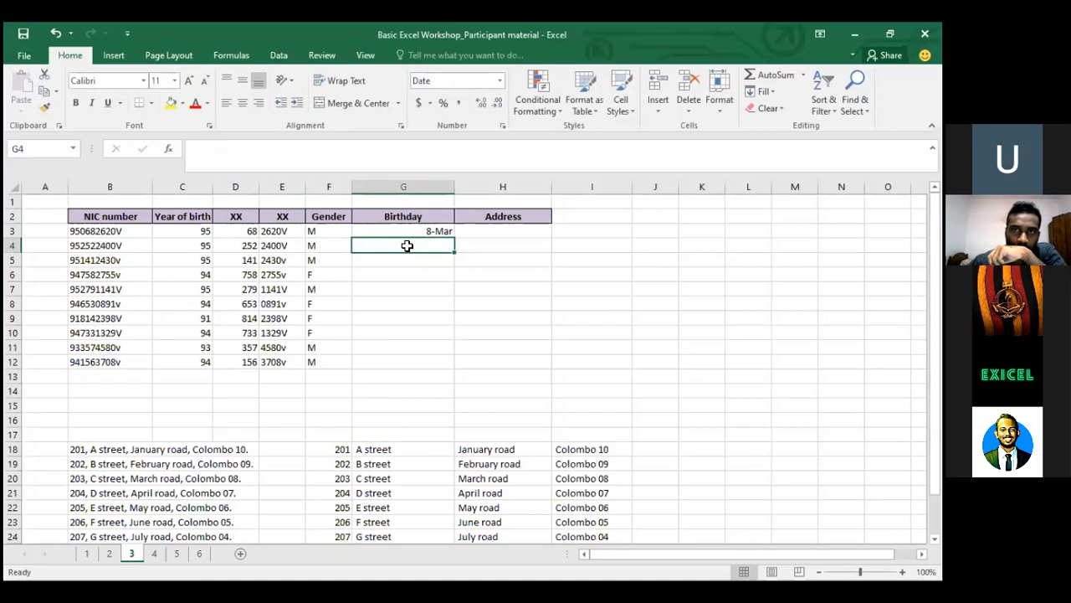
left_click(238, 259)
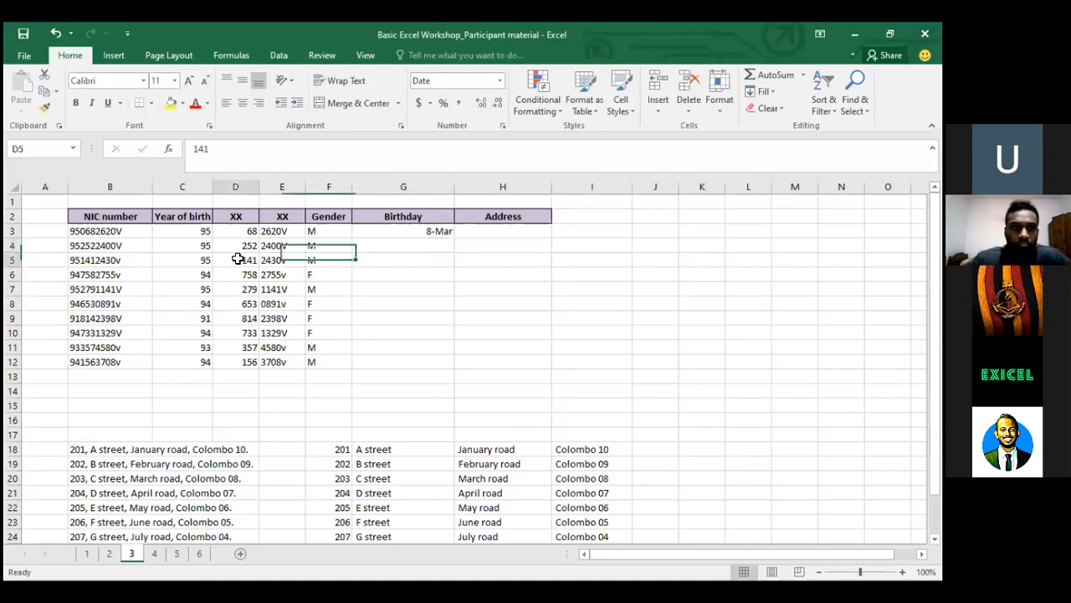
left_click(242, 278)
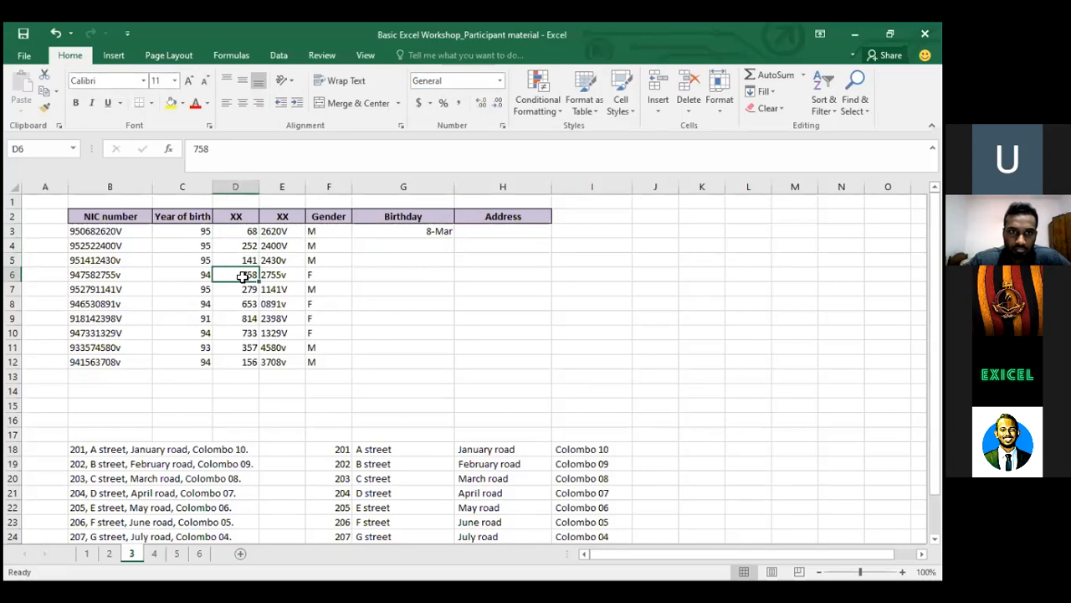
left_click(444, 259)
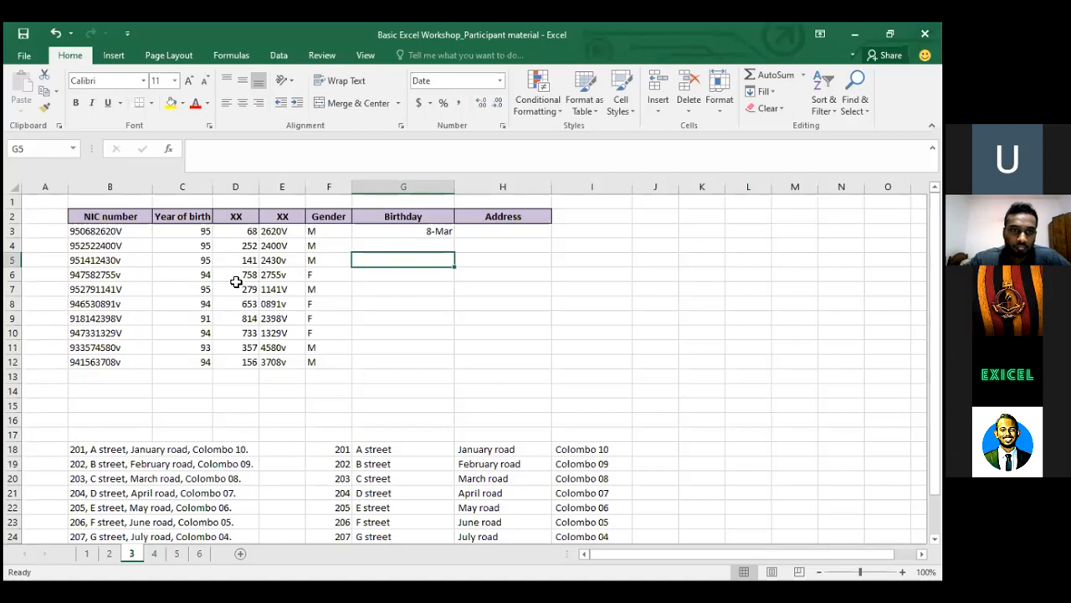
left_click(241, 286)
left_click(243, 272)
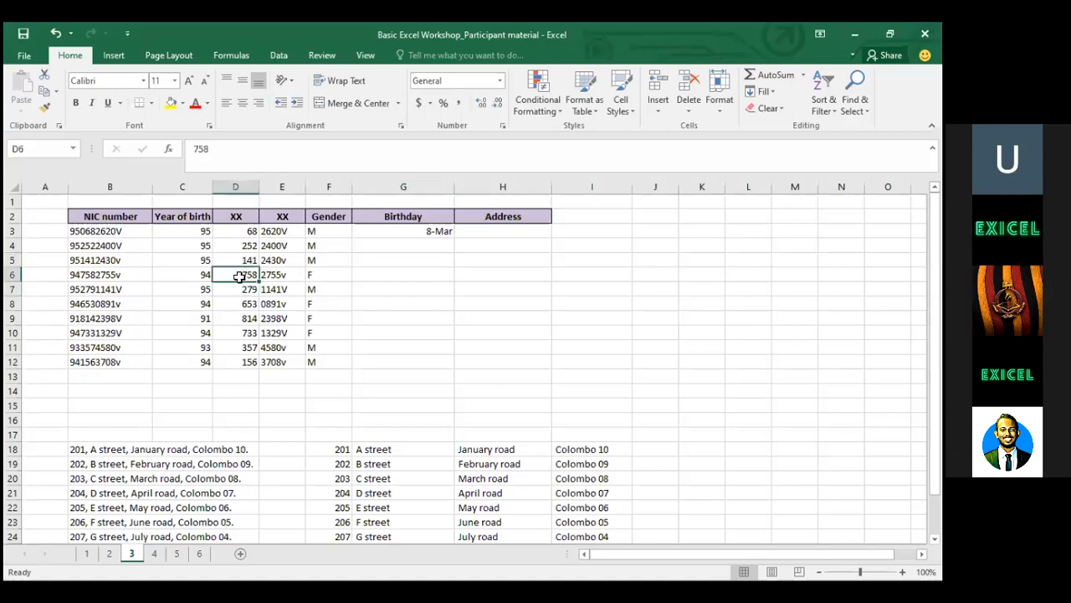
left_click(430, 235)
key("Up")
Enter =IF(D3>500,D3-500,D3) in G3 as the Birthday formula
key("Down")
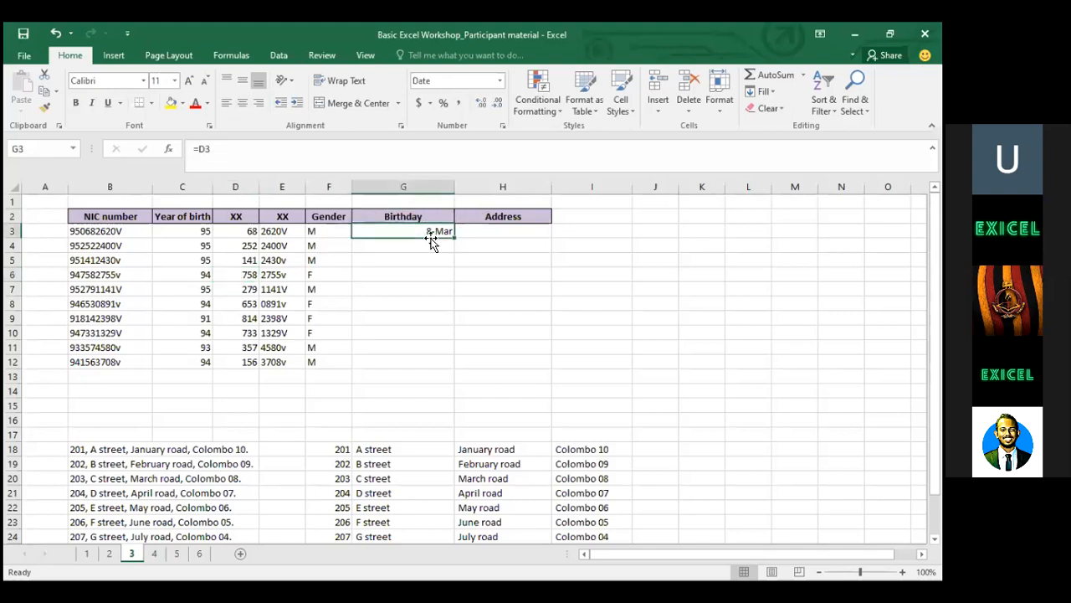
type("=i")
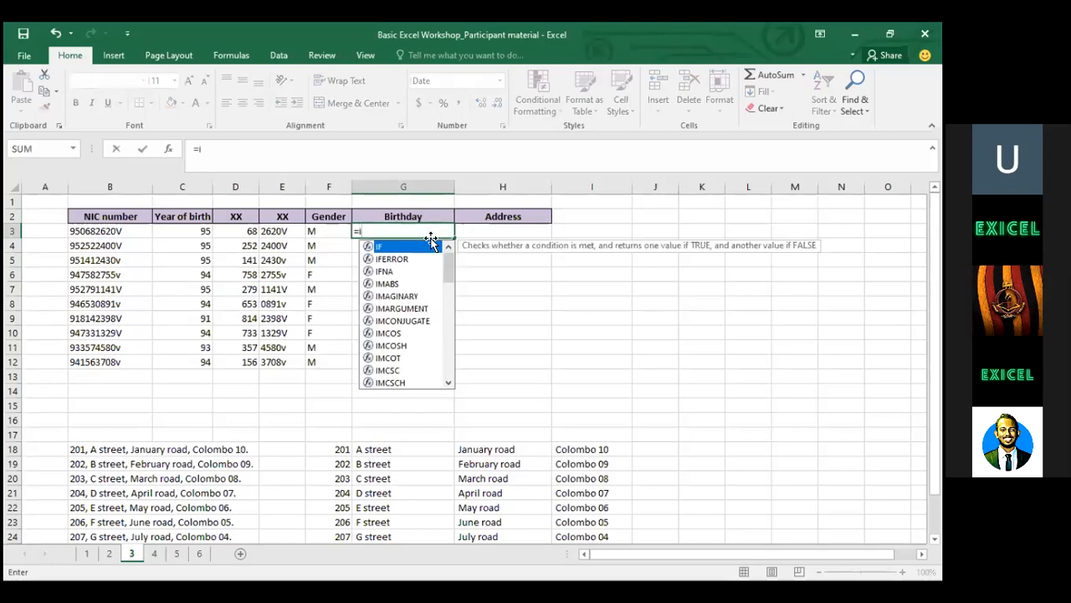
type("f(")
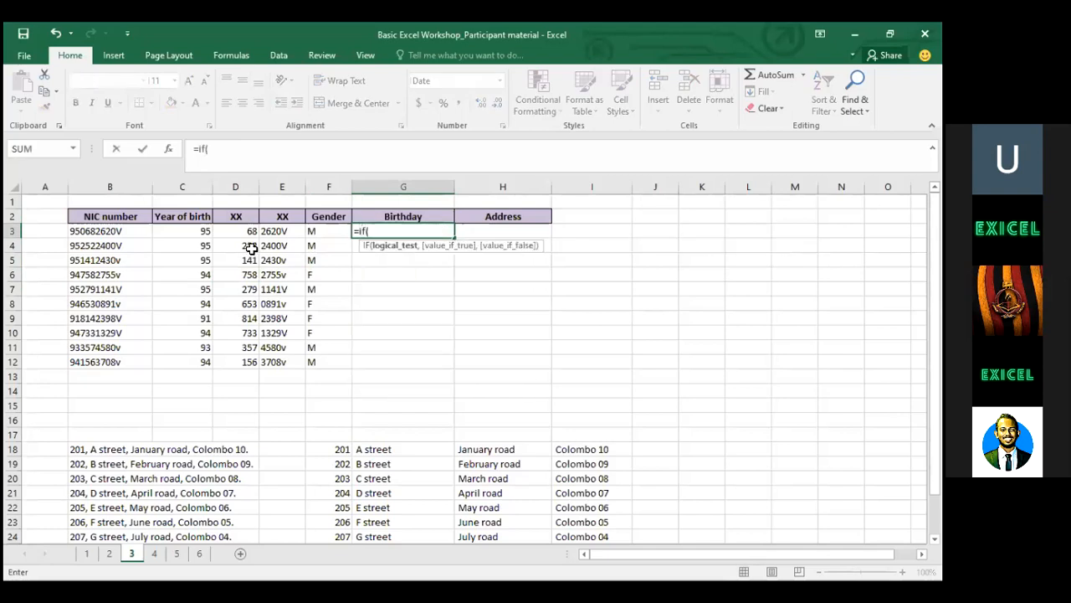
left_click(242, 235)
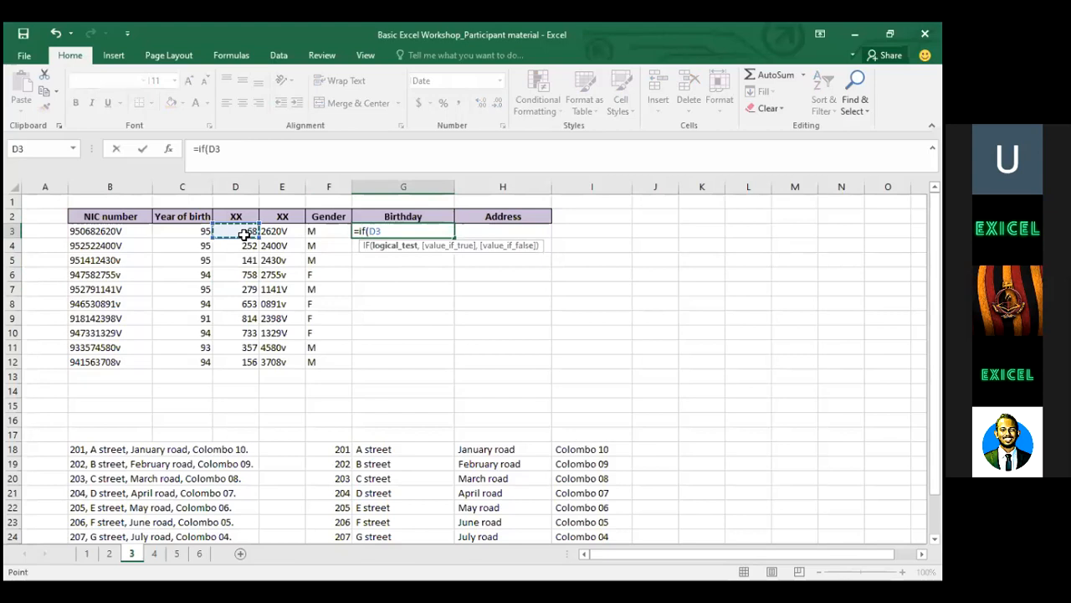
type(">500,")
left_click(222, 230)
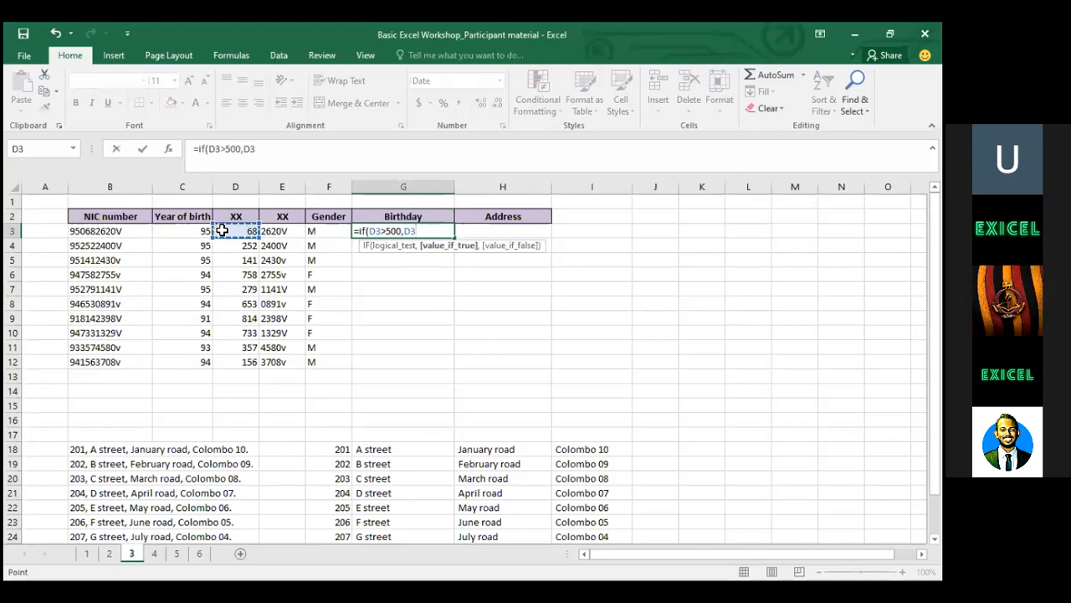
type("-500")
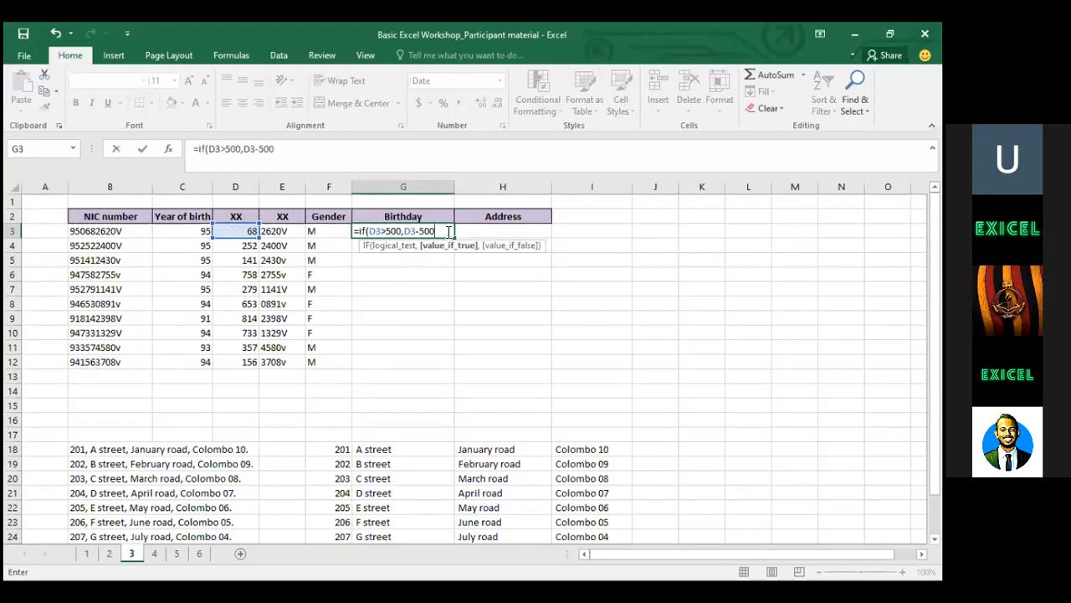
type(",")
left_click(223, 233)
type(")")
key("Return")
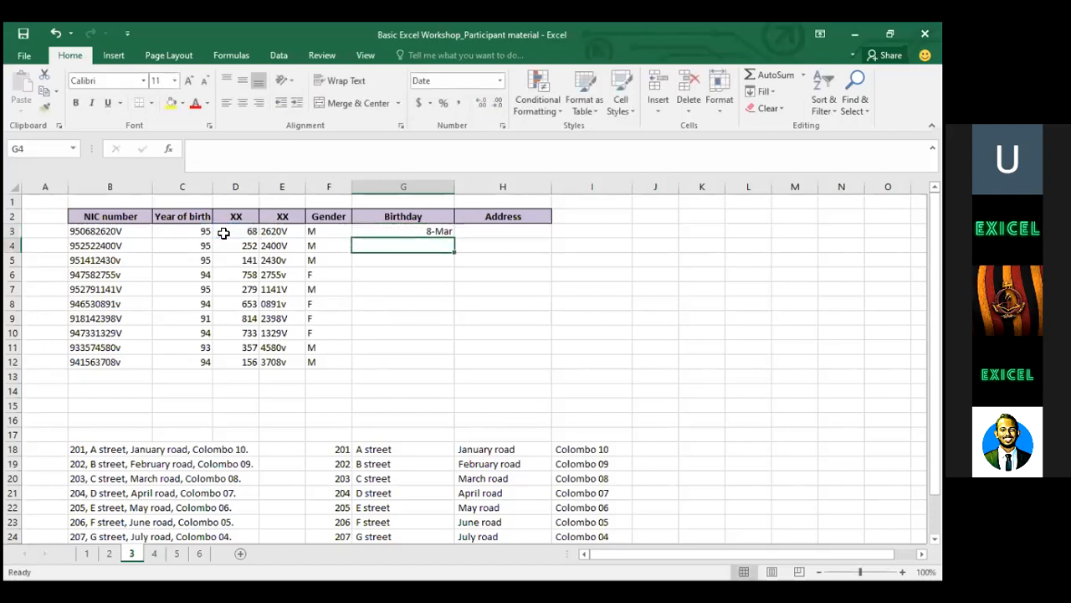
Copy the G3 Birthday formula down to G12, showing dates like 8-Mar and 20-May
key("Up")
key("ctrl+c")
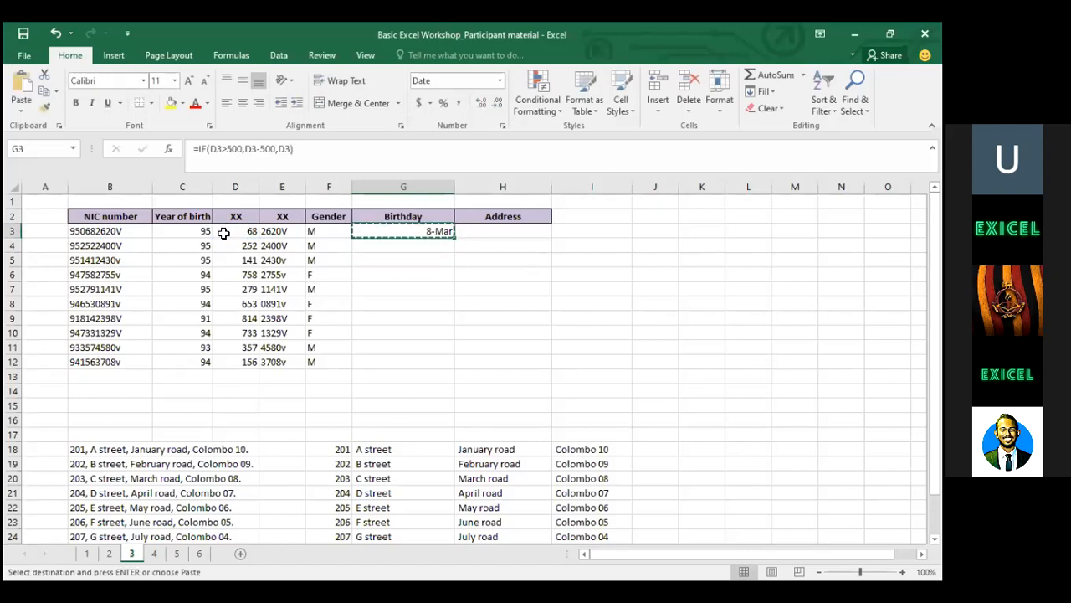
key("shift+Down")
key("shift+Down")
key("shift+Down")
key("shift+Down")
key("shift+Down")
key("shift+Down")
key("shift+Down")
key("shift+Down")
key("shift+Down")
key("ctrl+v")
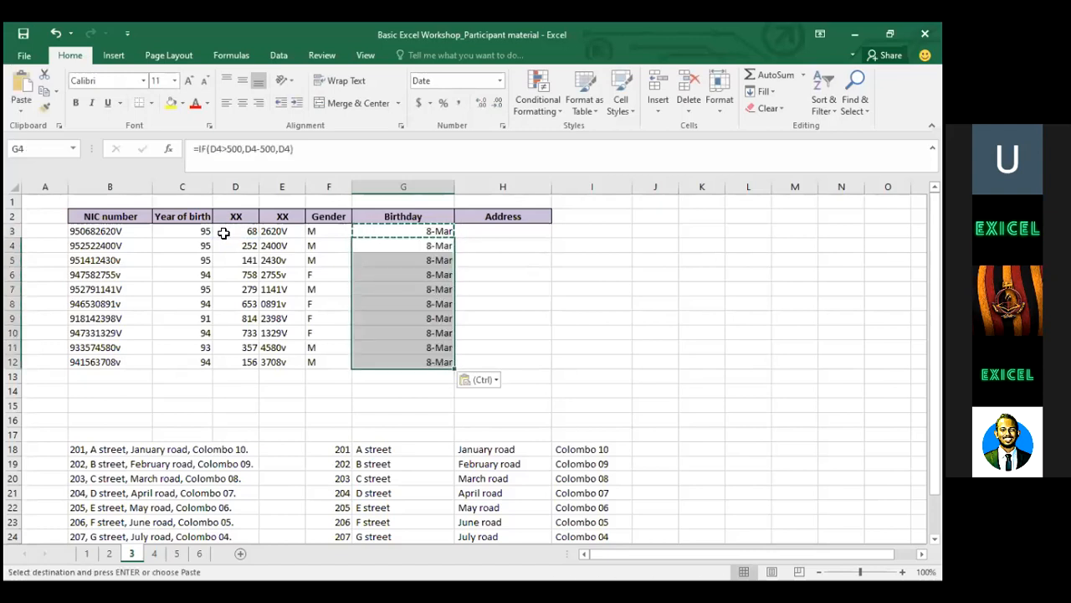
key("Up")
key("Down")
key("Down")
key("Down")
key("Down")
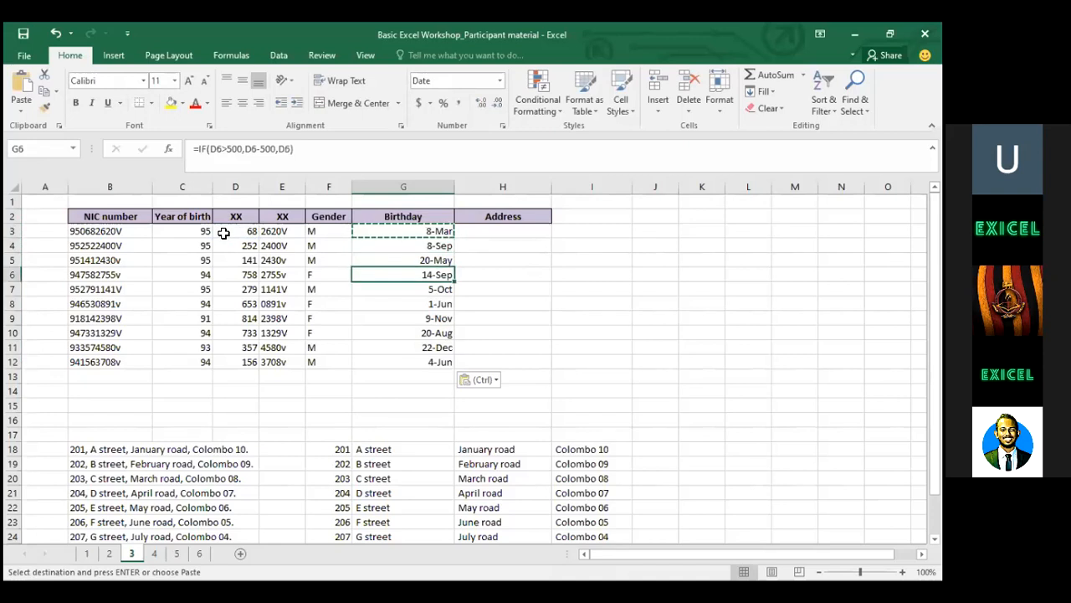
key("Up")
key("Up")
key("Up")
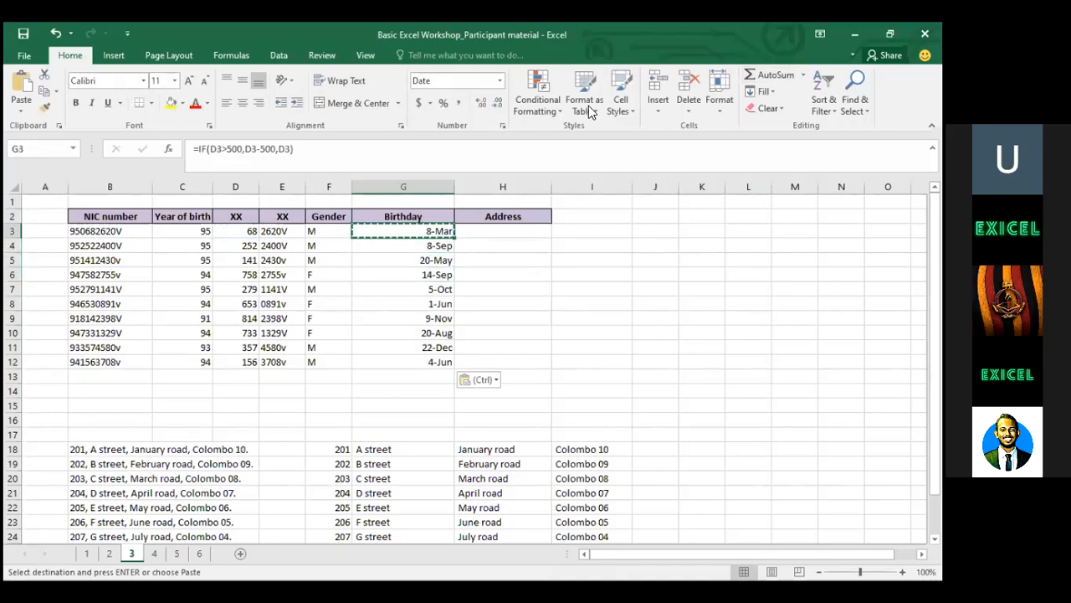
left_click(548, 246)
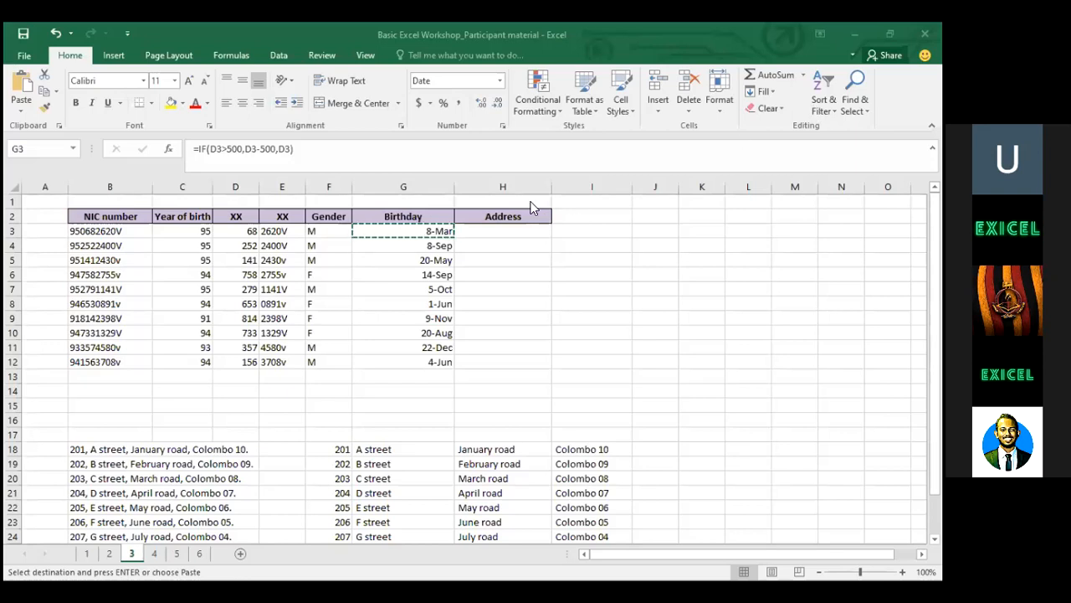
Review the year of birth in C3 and return to helper cell I3
left_click(566, 224)
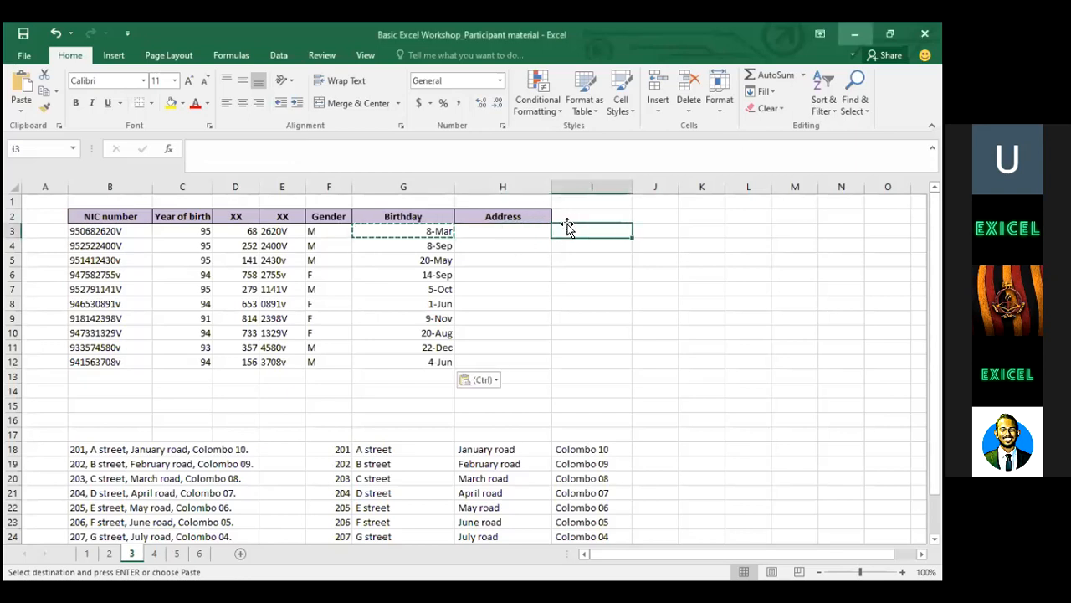
left_click(458, 231)
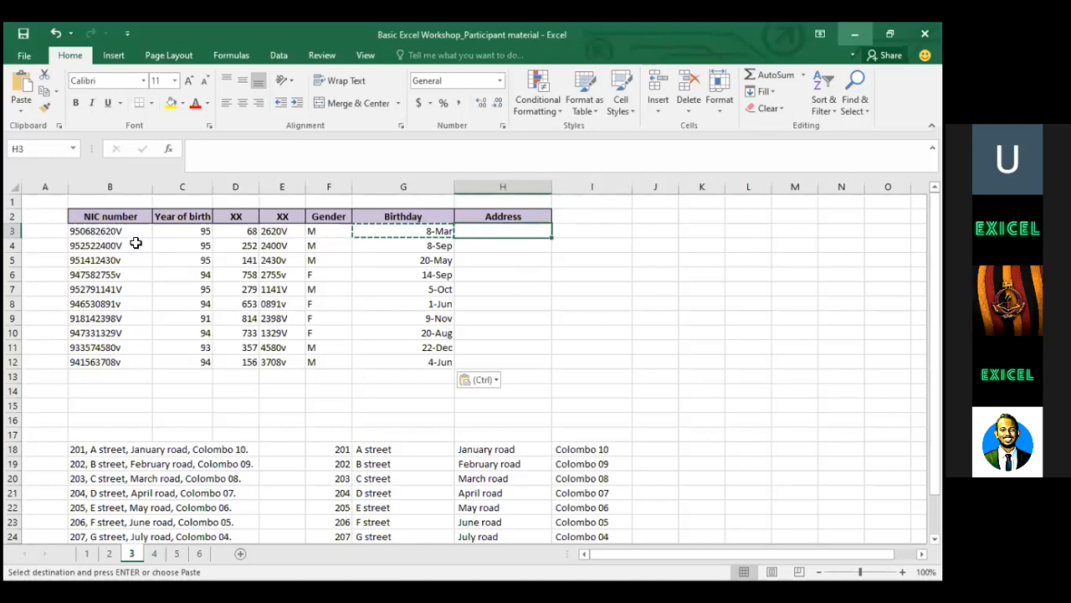
left_click(196, 242)
key("Up")
key("Up")
key("Down")
key("Right")
key("Right")
key("Right")
key("Right")
key("Right")
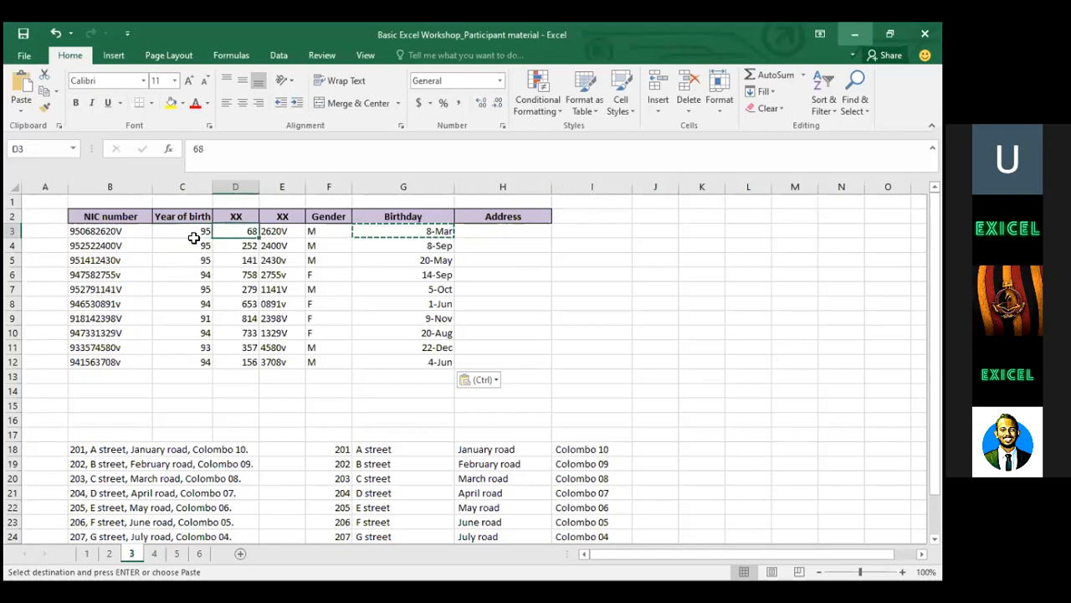
key("Left")
key("Left")
key("Left")
key("Right")
key("Right")
key("Right")
key("Right")
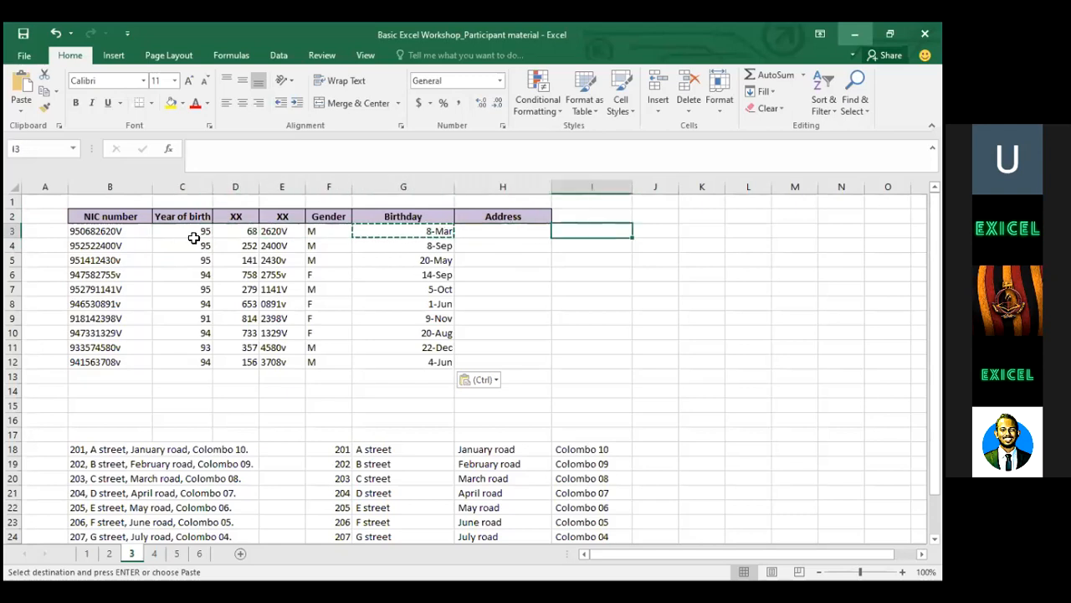
Enter =CONCATENATE("19",C3) in I3 so it shows 1995
type("=")
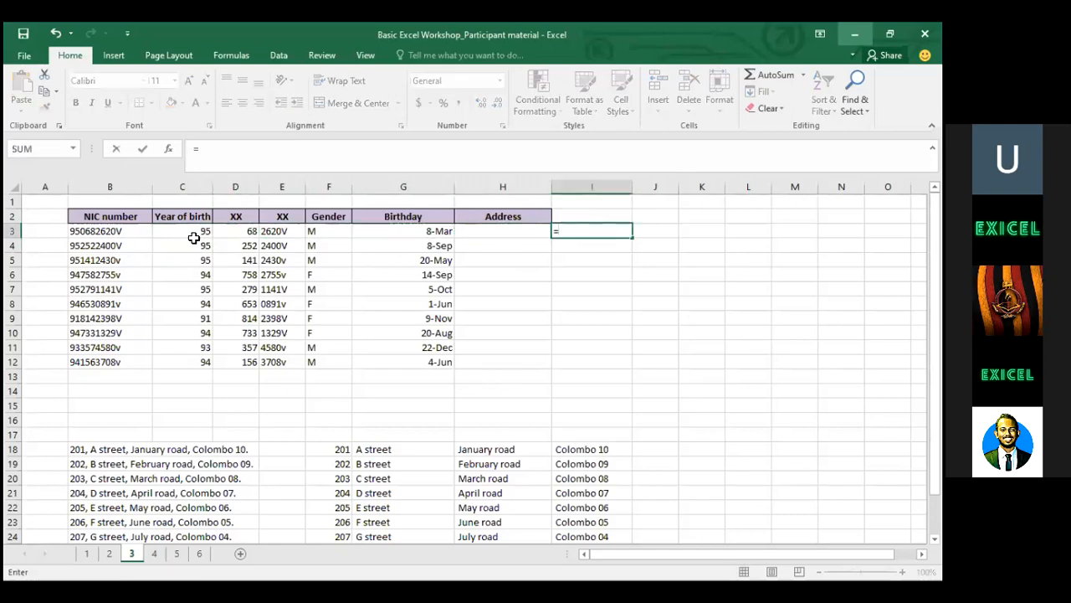
type("con")
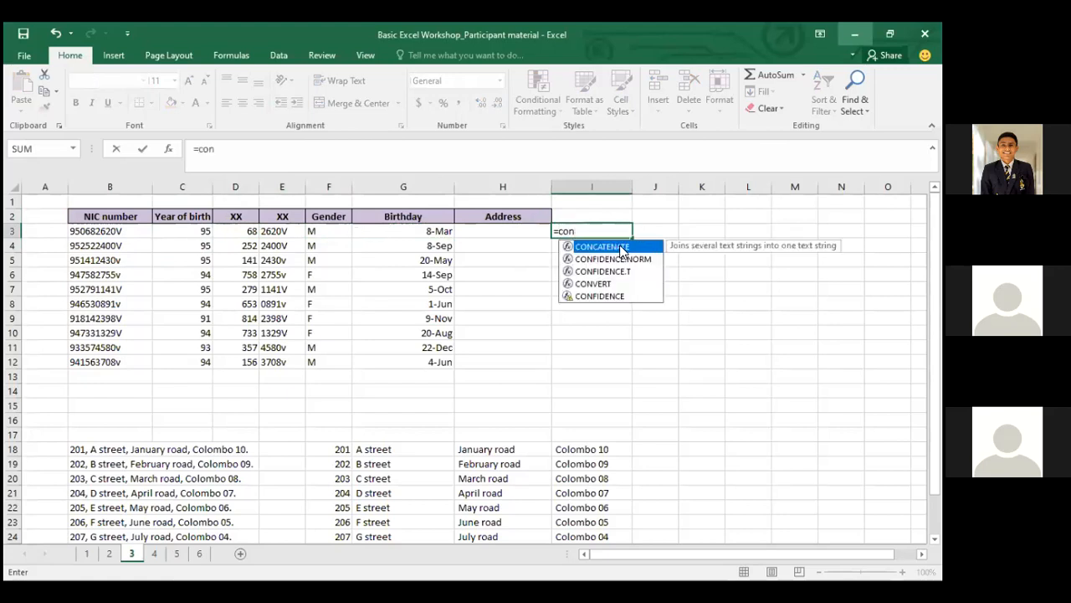
double_click(622, 248)
type("19")
key("BackSpace")
key("BackSpace")
type("\"19")
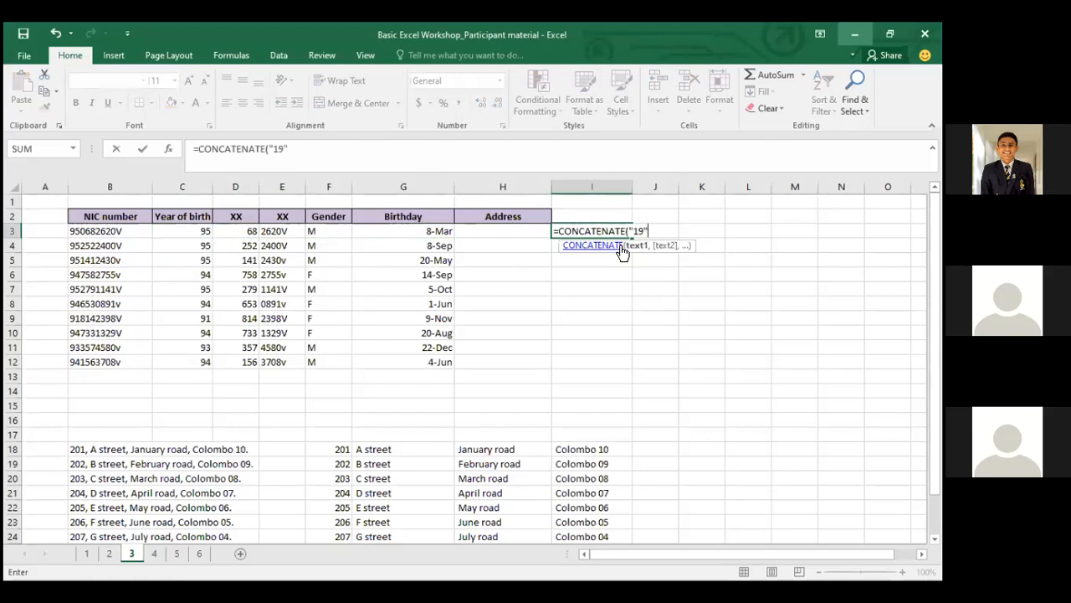
type("\",")
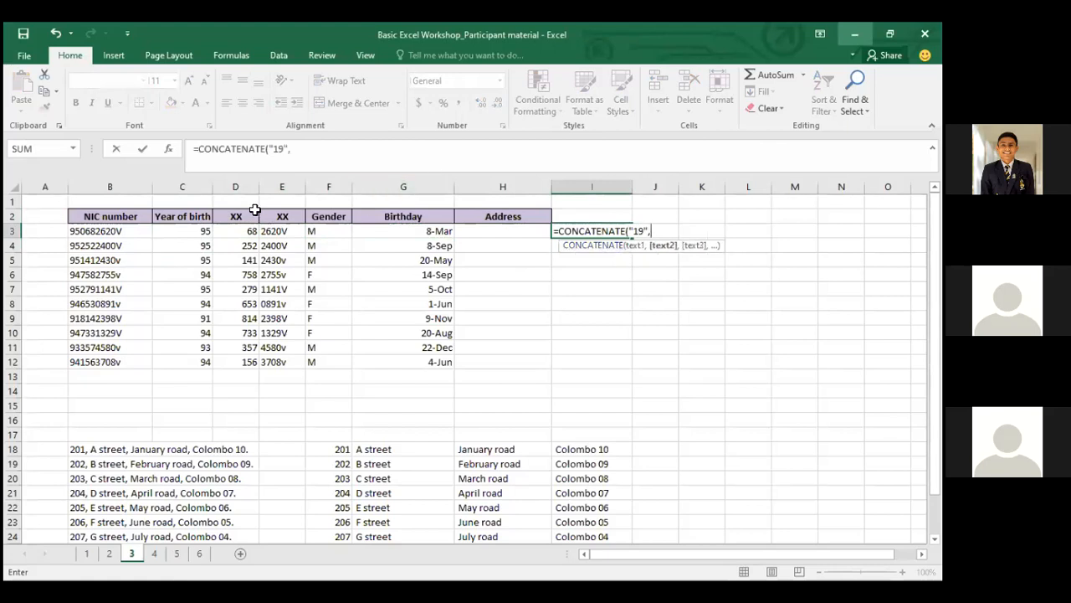
left_click(195, 231)
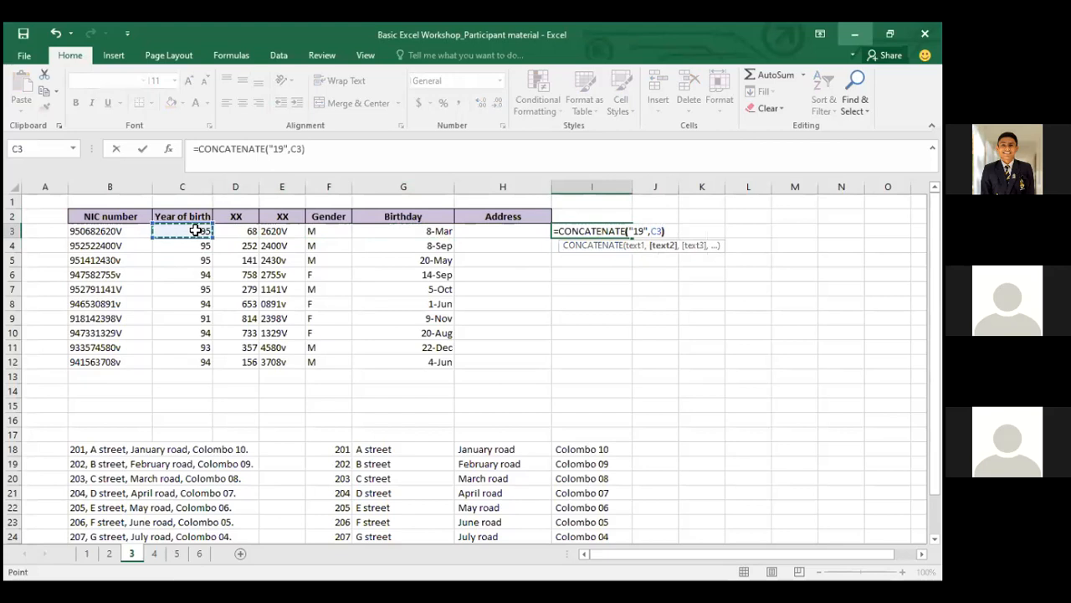
type(")")
key("ctrl+Return")
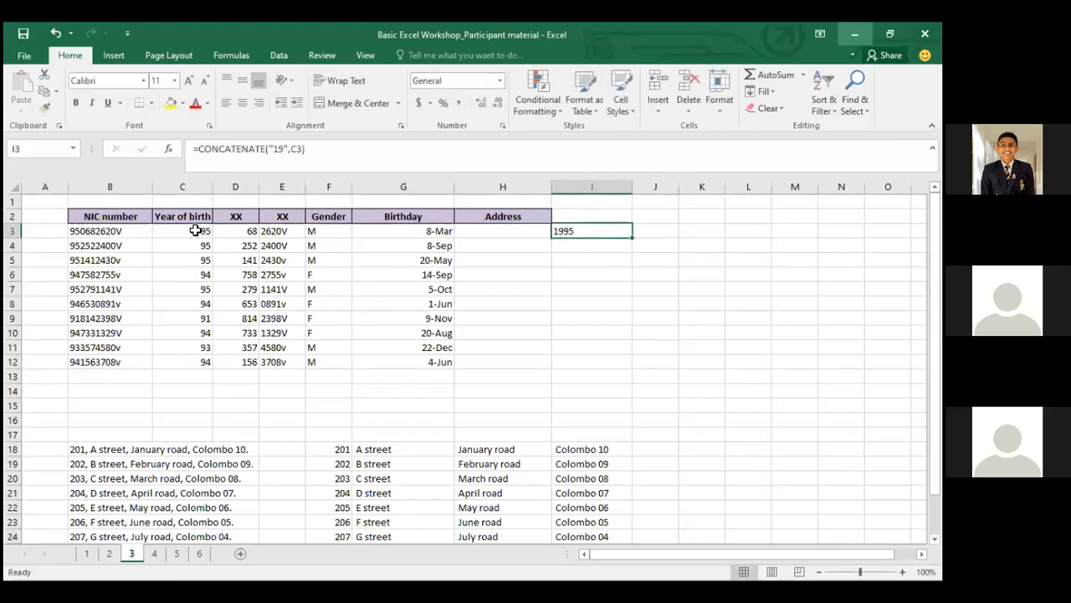
Copy the I3 year formula into I4:I12
key("ctrl+c")
key("ctrl+Down")
key("ctrl+Up")
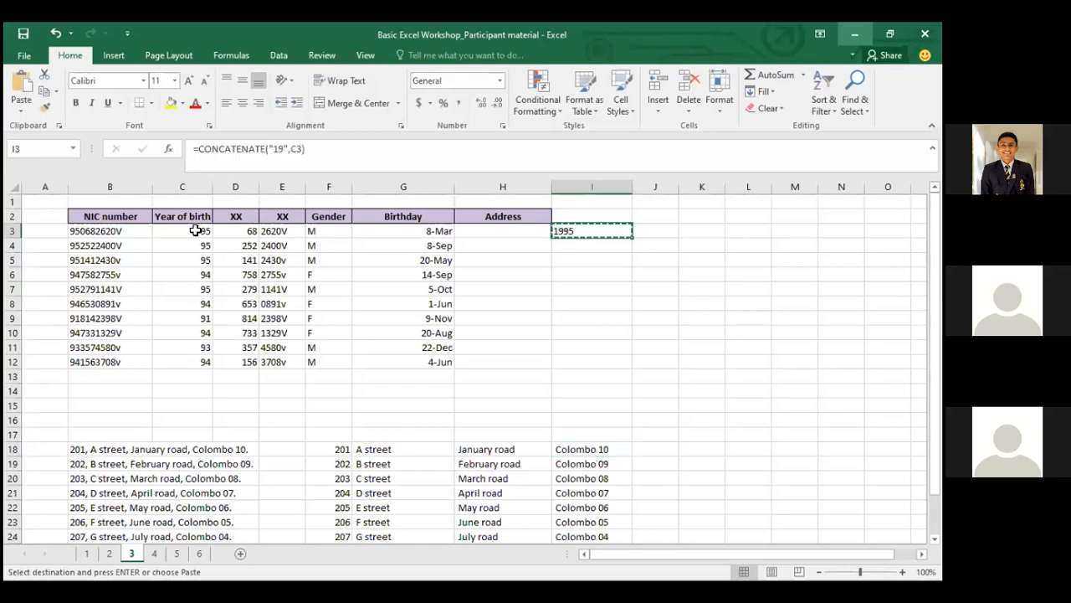
key("Down")
key("shift+Down")
key("shift+Down")
key("shift+Down")
key("shift+Down")
key("shift+Down")
key("shift+Down")
key("shift+Down")
key("shift+Down")
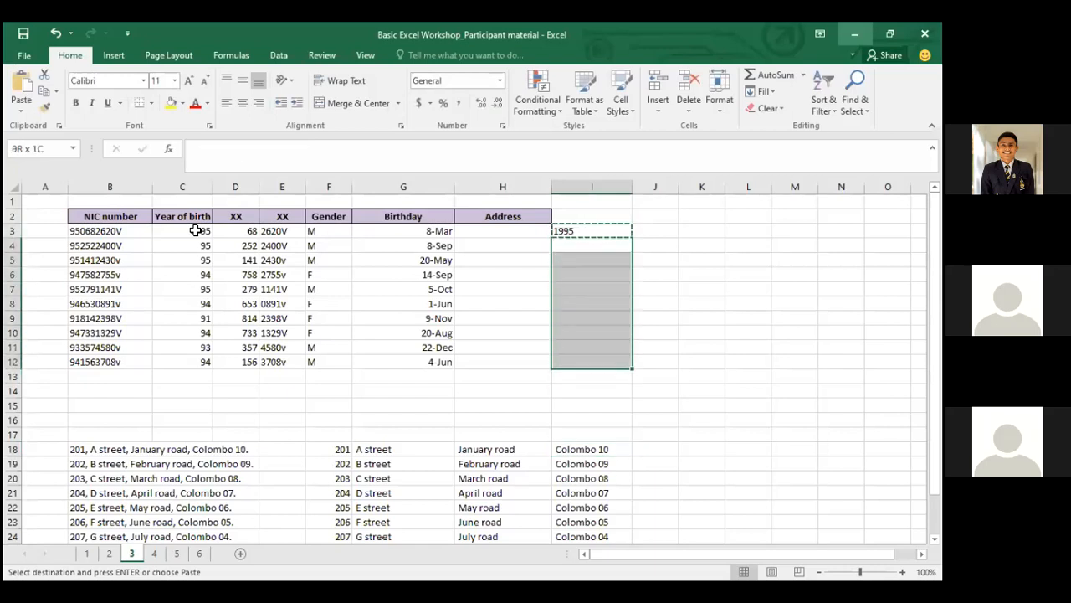
key("ctrl+v")
key("Up")
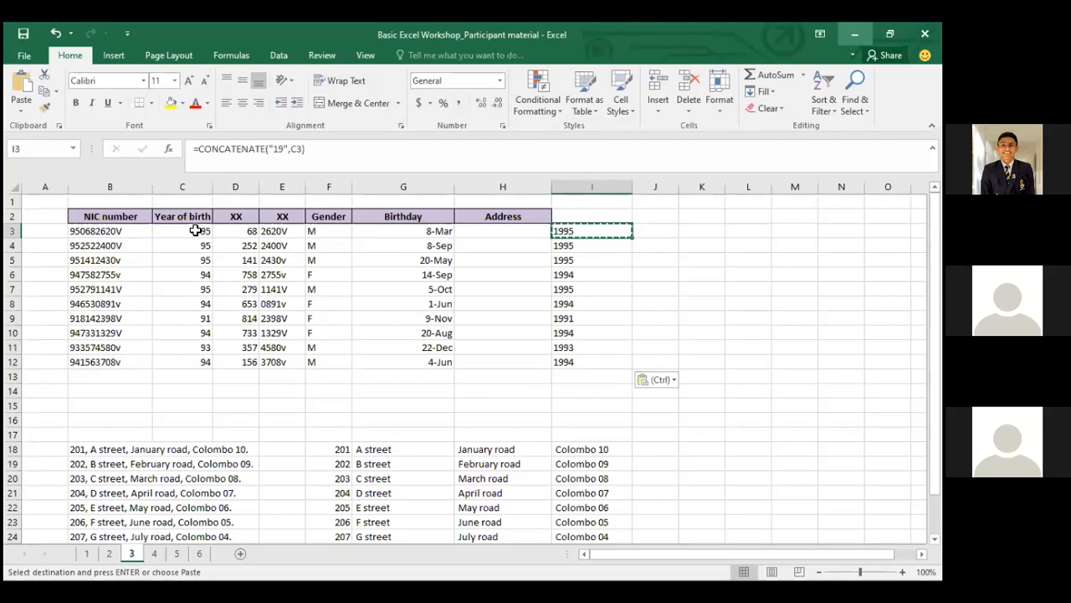
Compare the year results with the table, then clear I3:I12
key("Left")
key("Left")
key("Left")
key("Left")
key("Left")
key("Left")
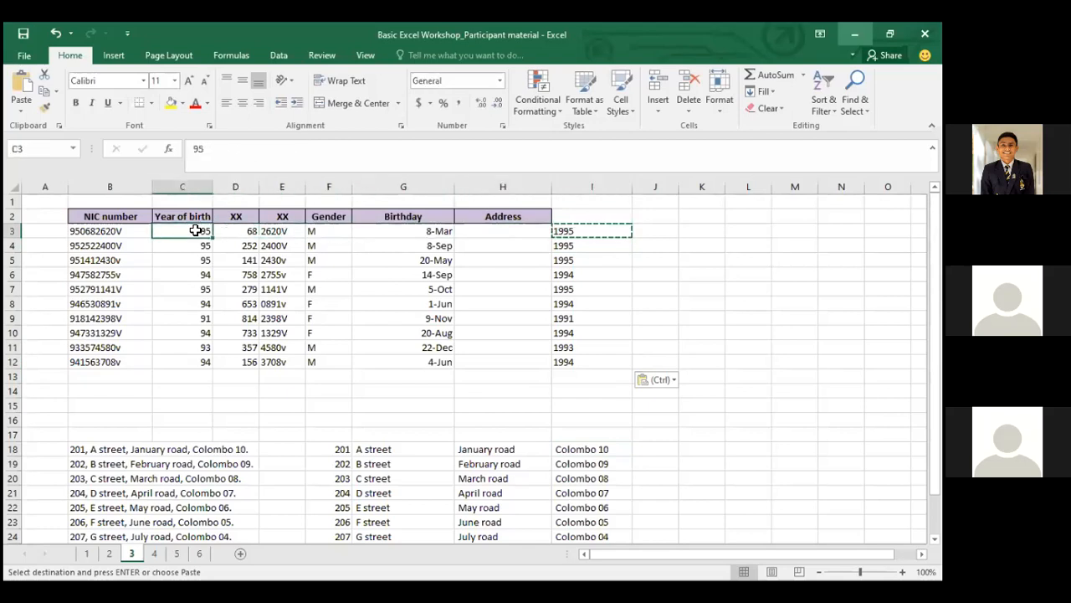
key("Down")
key("Down")
key("Down")
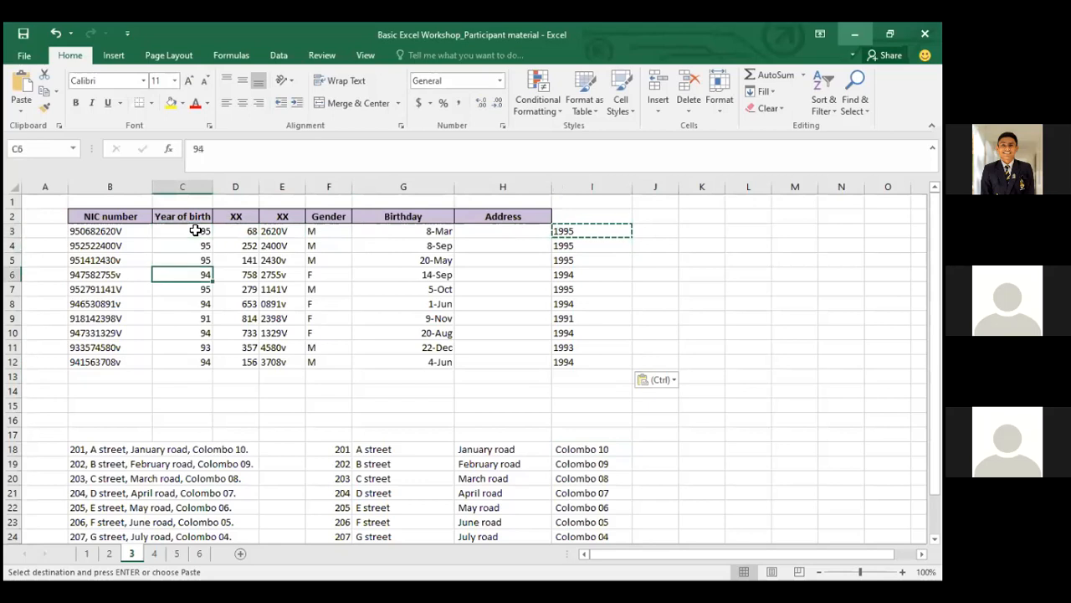
key("Up")
key("Up")
key("Up")
key("Left")
key("Down")
key("Down")
key("Down")
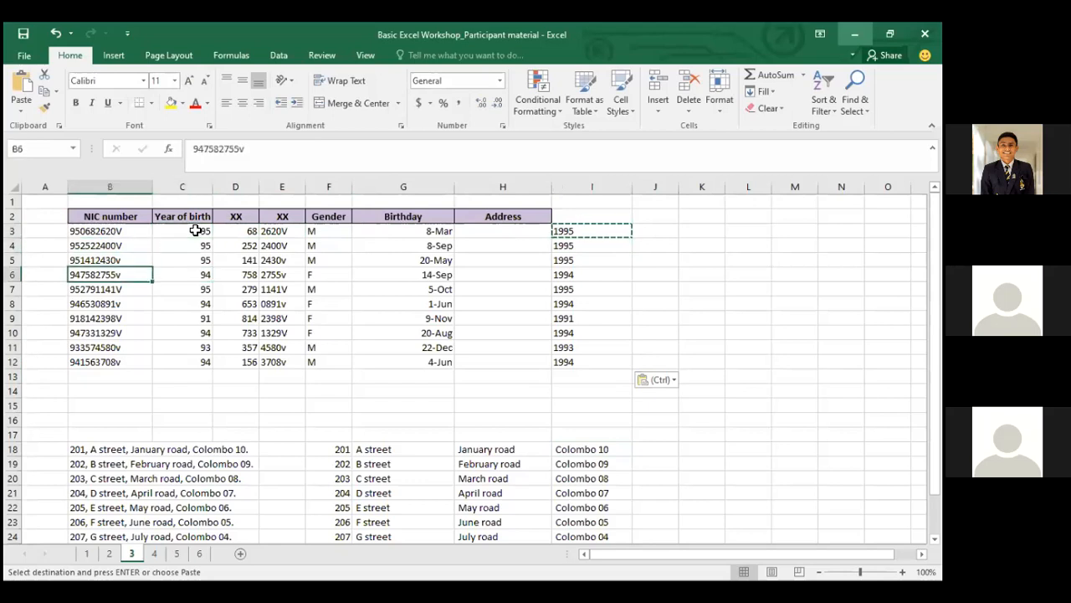
key("Down")
key("Down")
key("Down")
key("Down")
key("Down")
key("Down")
key("Down")
key("Down")
key("Right")
key("Right")
key("Right")
key("Right")
key("Right")
key("Right")
key("Right")
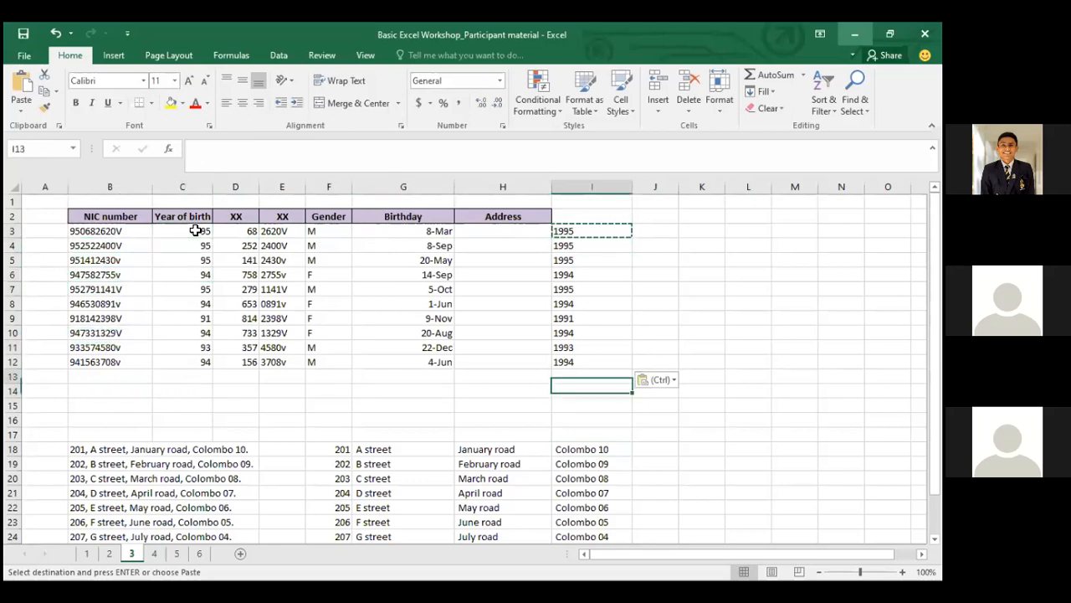
key("Up")
key("Up")
key("ctrl+shift+Up")
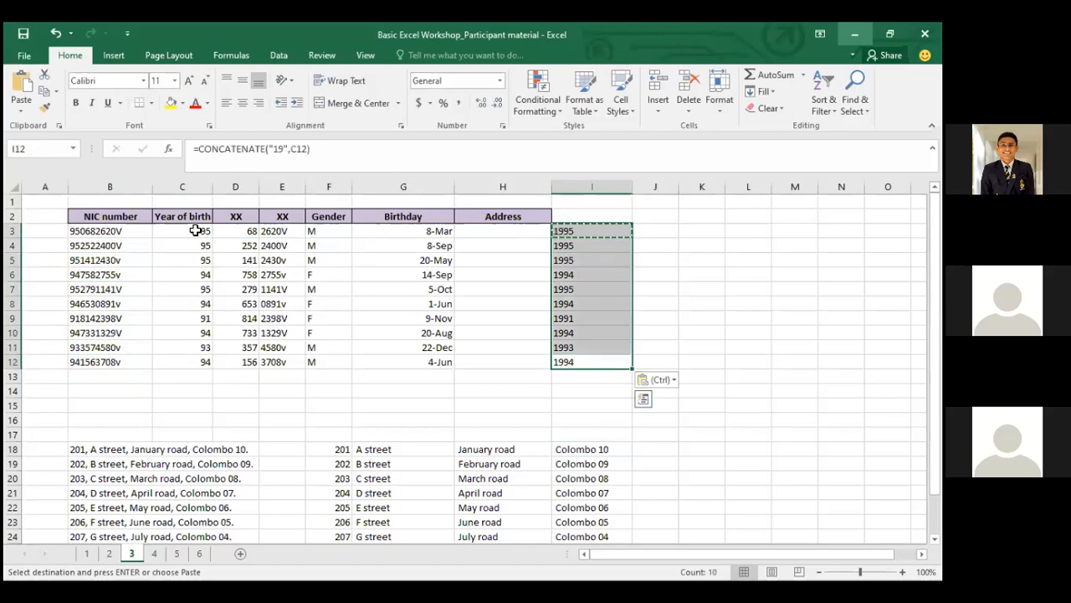
key("Delete")
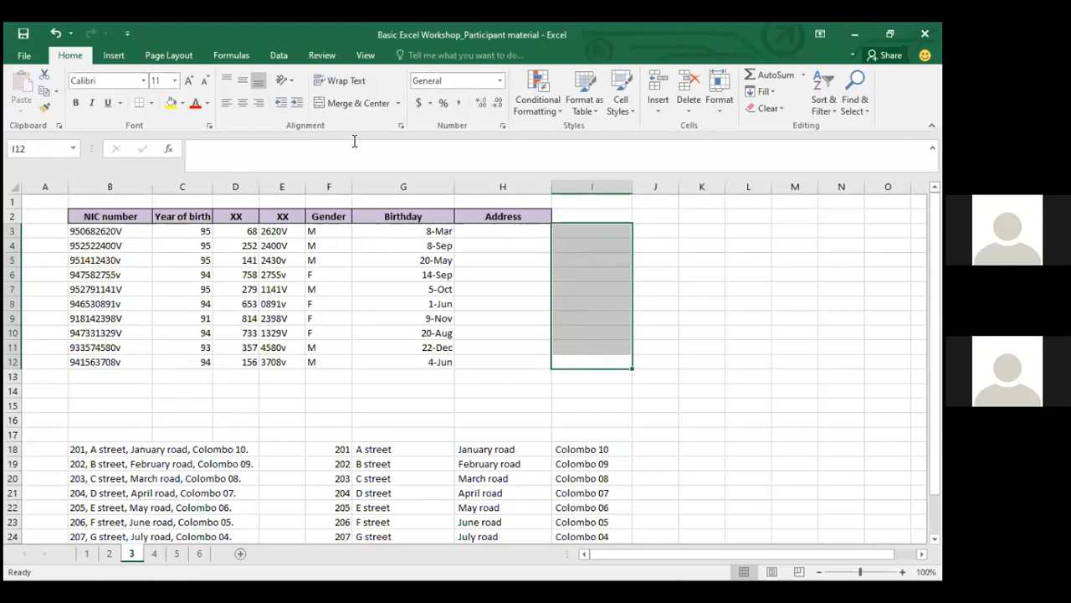
key("alt+Tab")
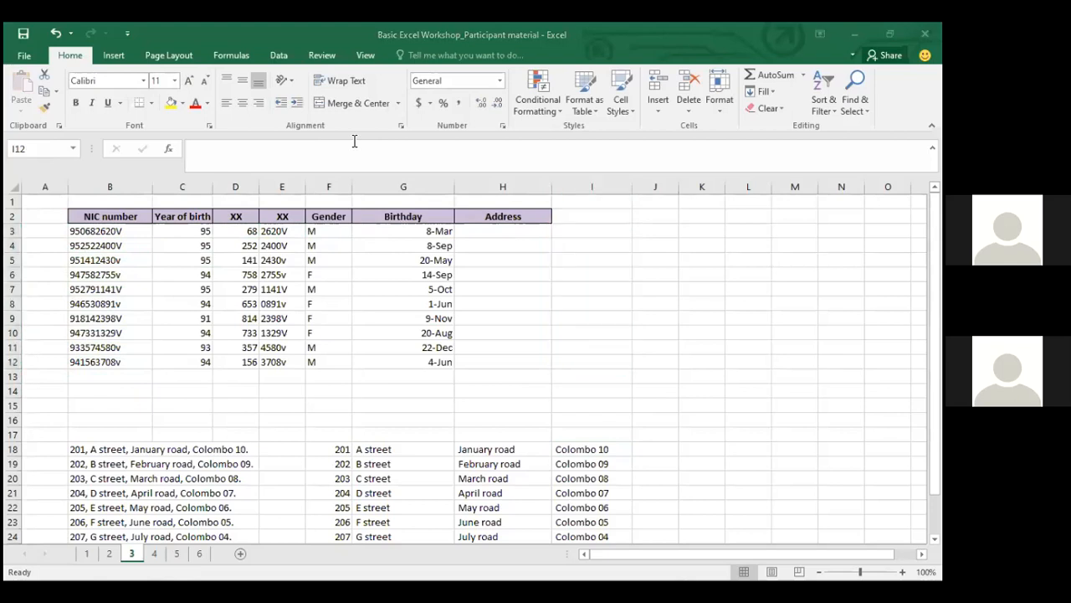
left_click(242, 235)
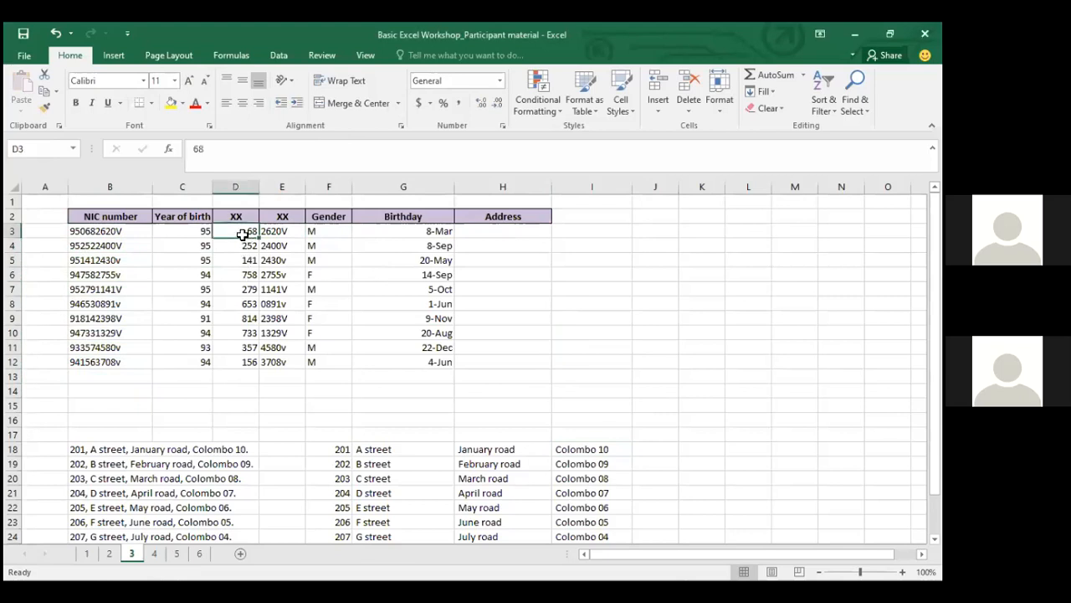
double_click(82, 234)
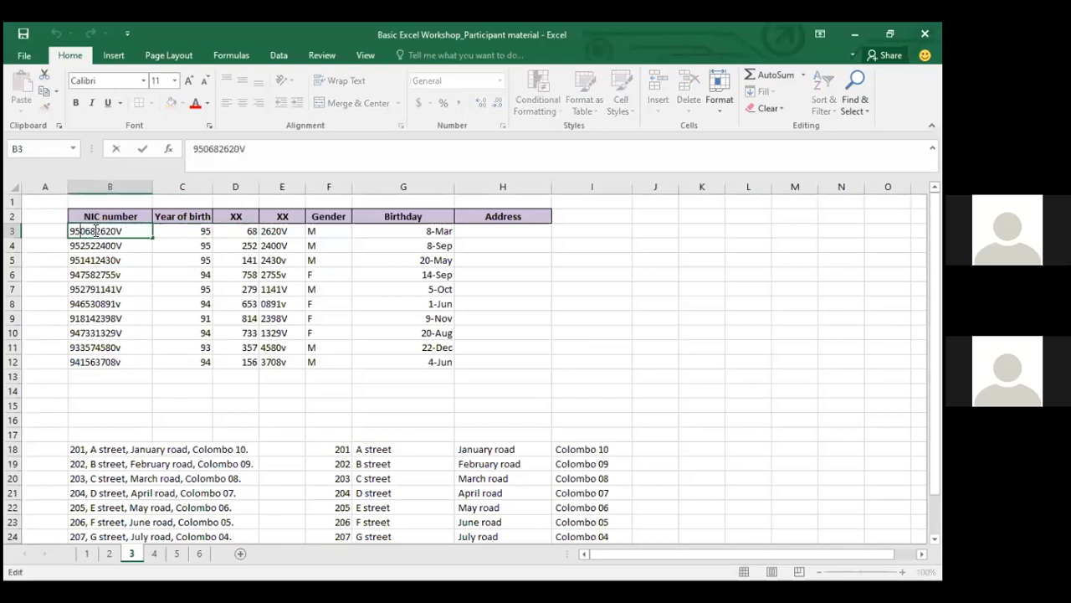
key("Return")
key("Up")
key("Right")
key("Right")
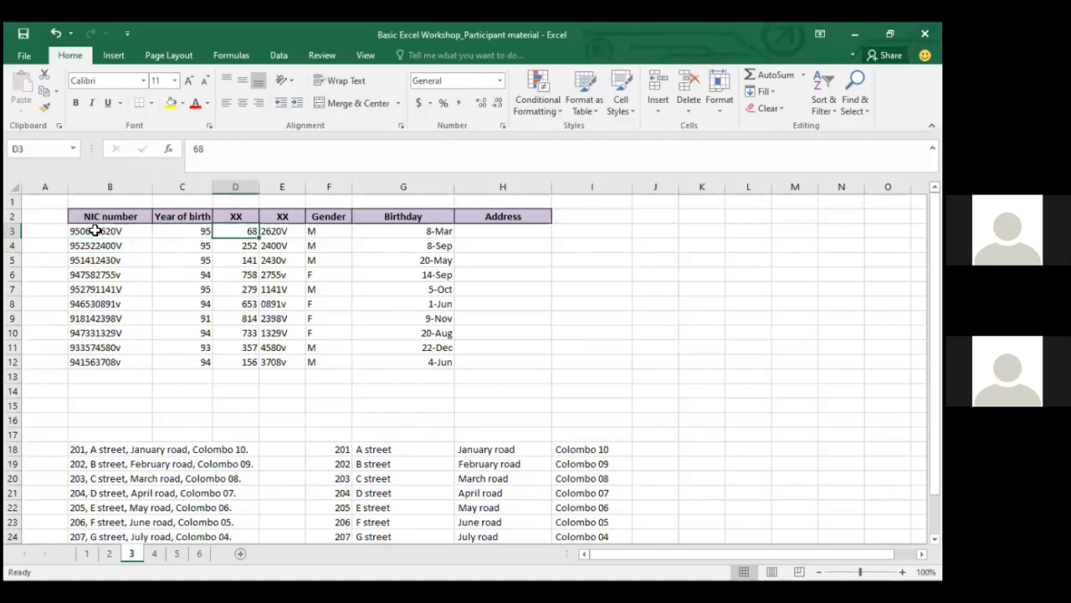
key("Right")
key("Right")
key("Right")
key("Left")
key("Left")
key("Left")
key("Right")
key("Right")
key("Right")
key("Right")
key("Right")
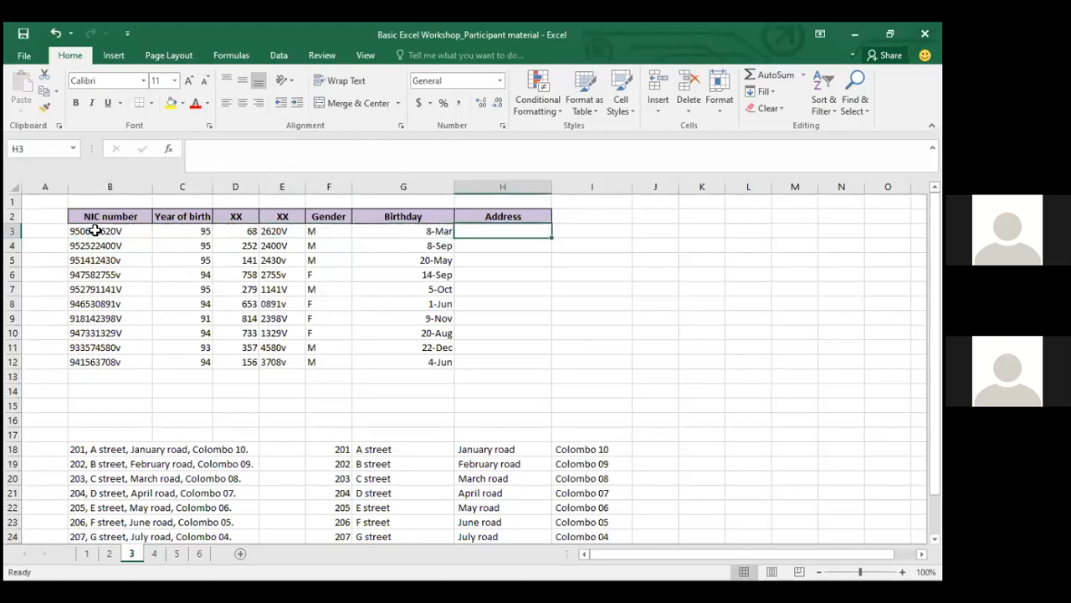
Enter =D3 in I3 and give it the 14-Mar date format so it shows 8-Mar
type("=")
key("Left")
key("Left")
key("Left")
key("Left")
key("Left")
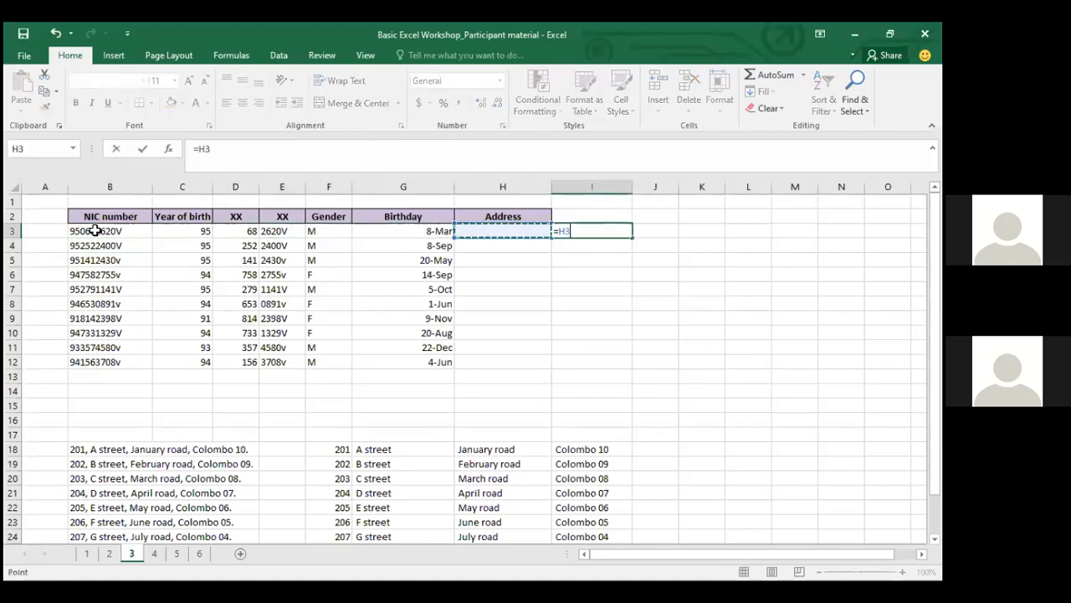
key("ctrl+Return")
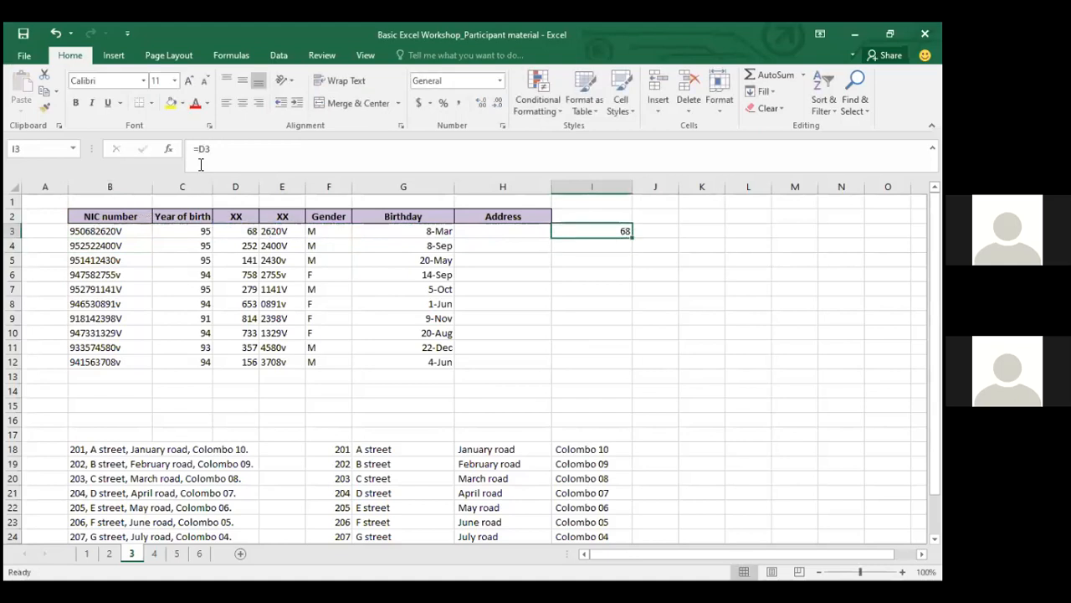
left_click(451, 81)
type("dat")
left_click(500, 80)
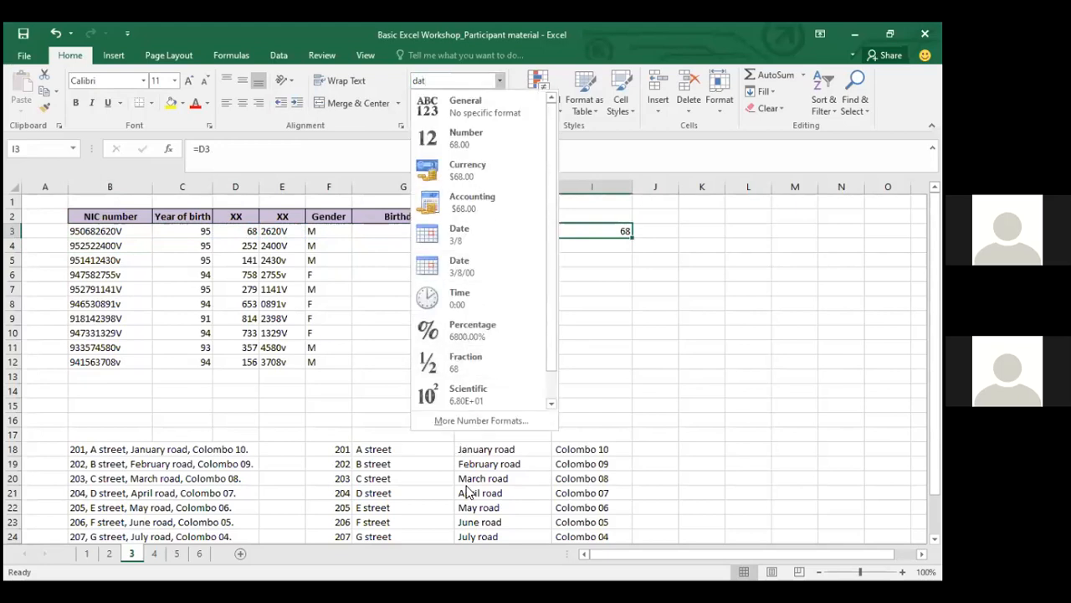
left_click(473, 416)
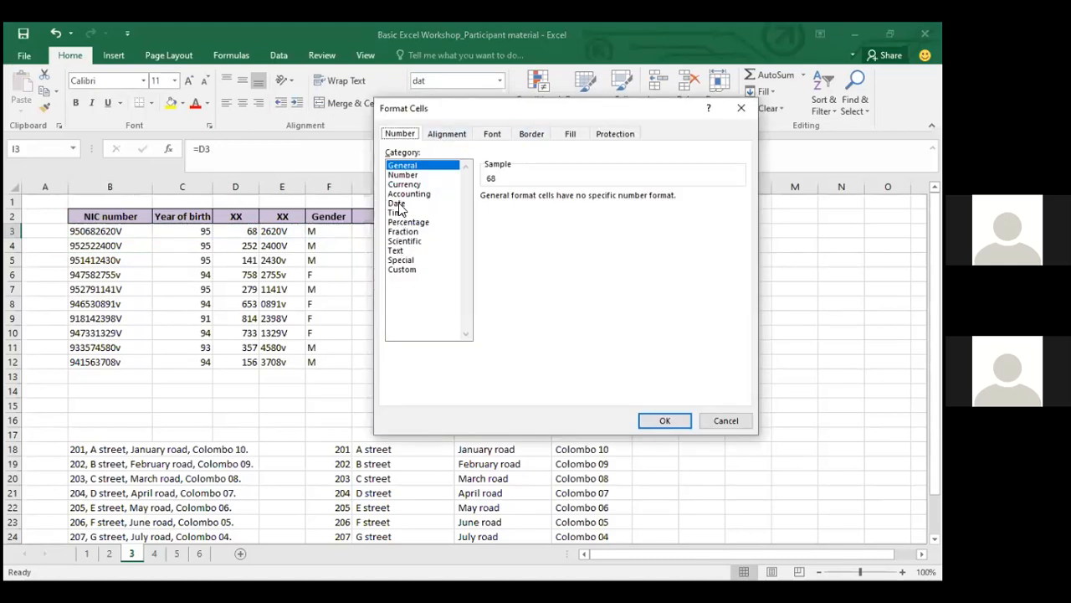
left_click(400, 203)
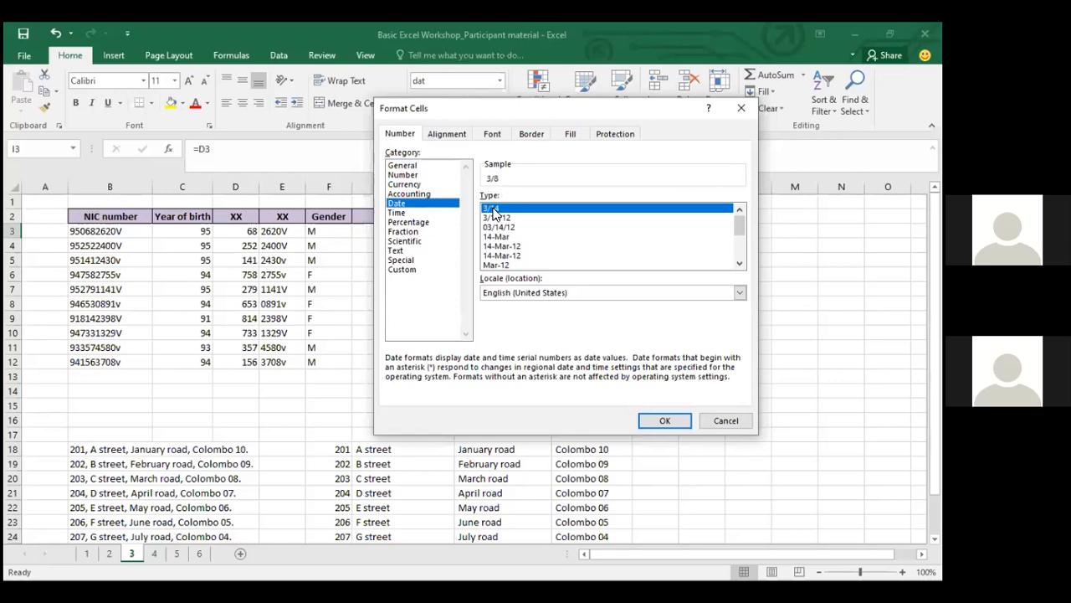
left_click(500, 238)
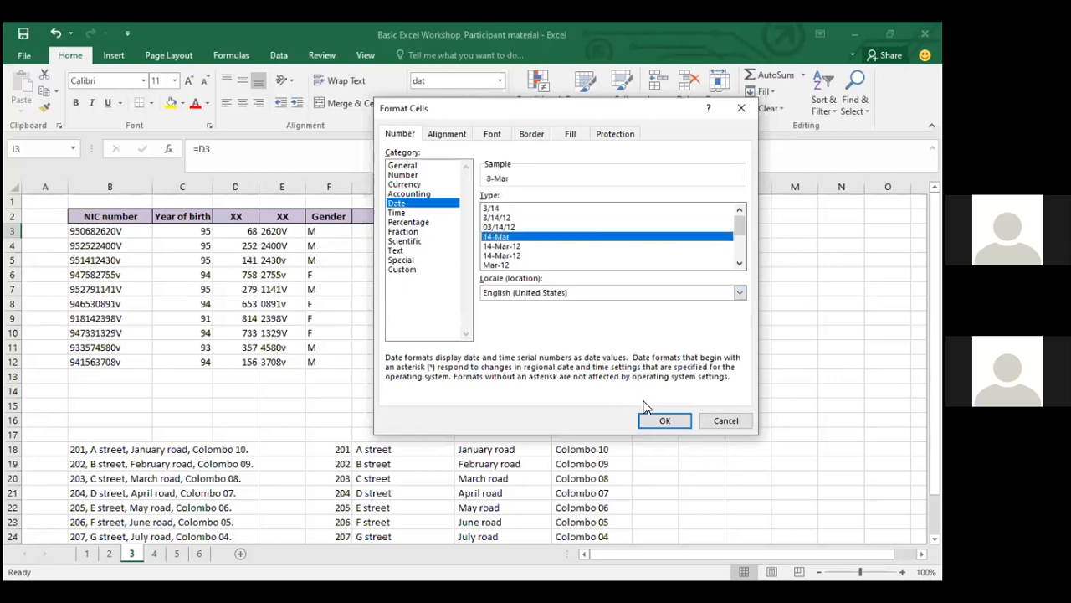
left_click(660, 421)
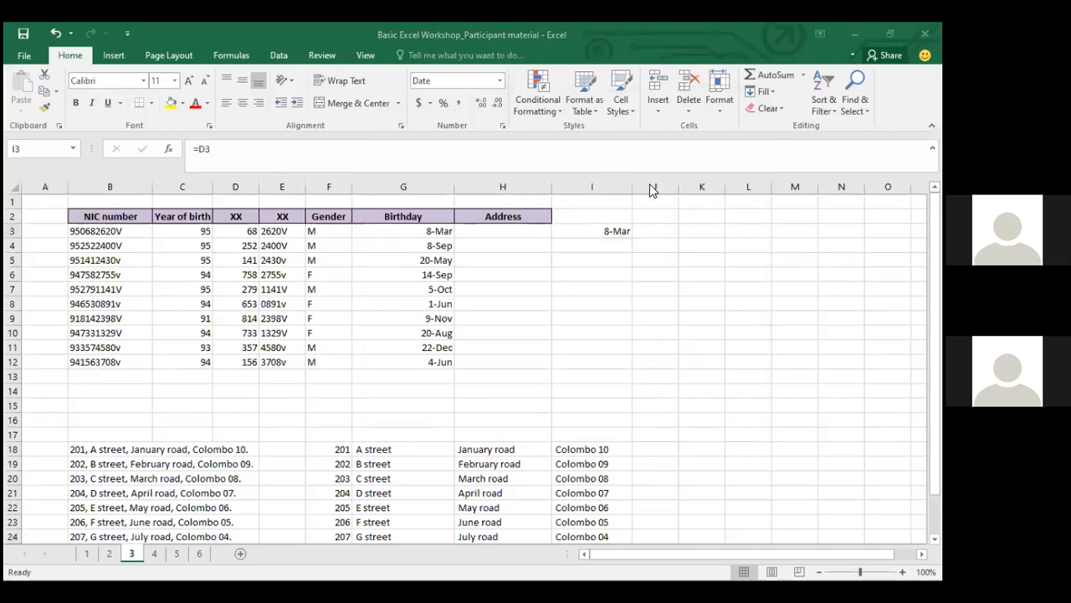
Reopen the number format list for I3 and close it unchanged
left_click(612, 239)
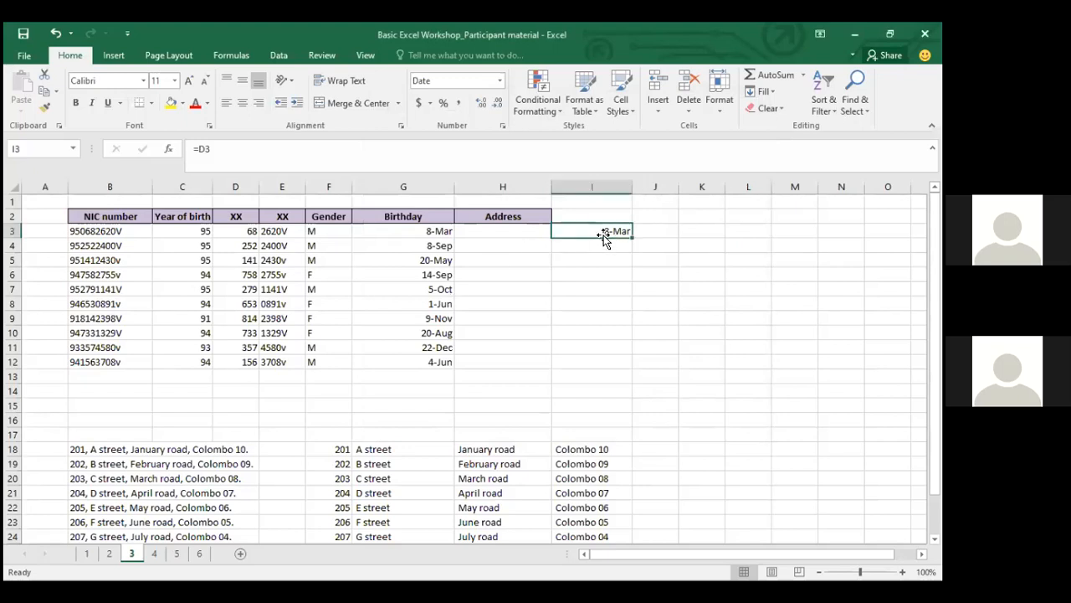
left_click(501, 84)
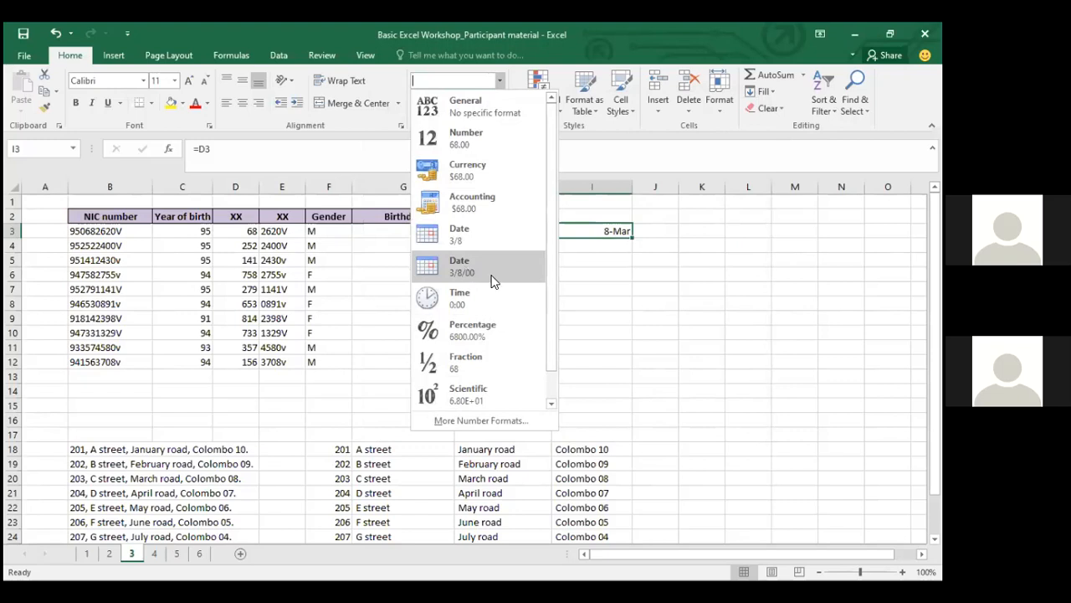
left_click_drag(547, 327, 552, 366)
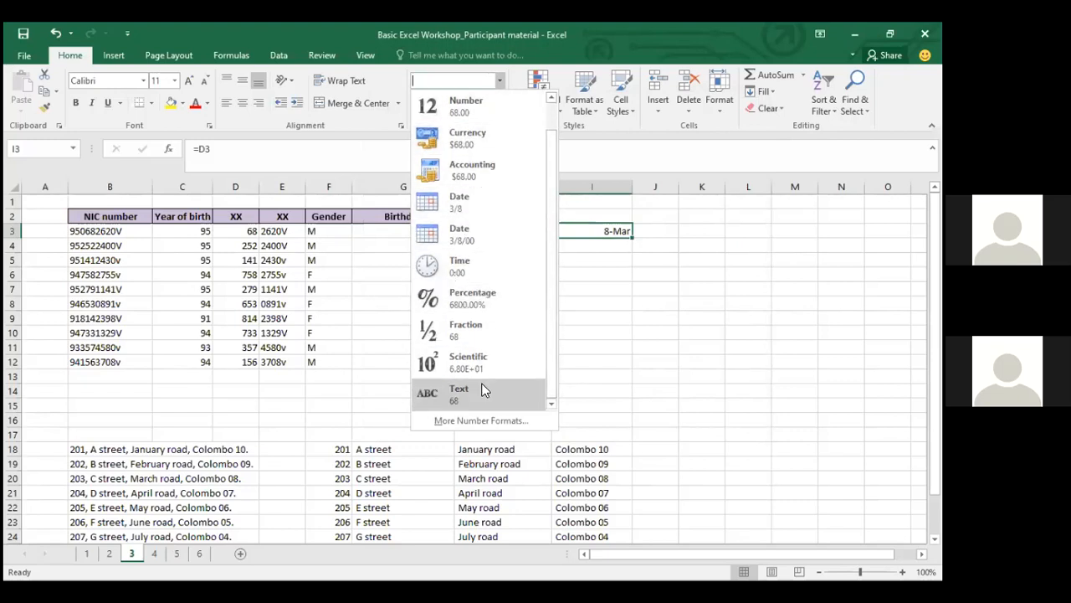
left_click(686, 276)
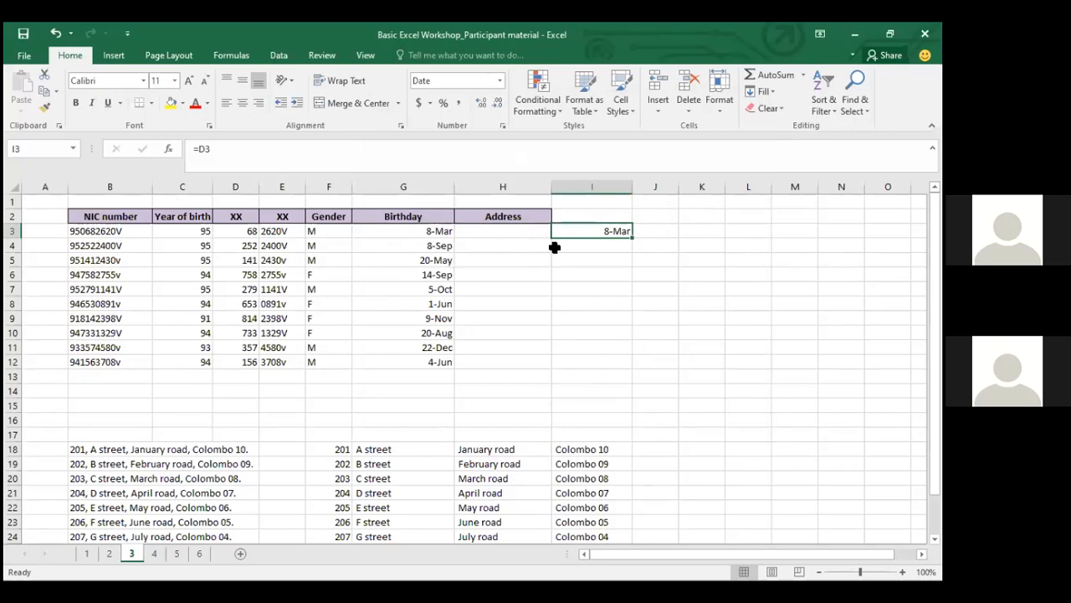
key("Right")
key("Right")
key("Left")
key("Down")
key("Down")
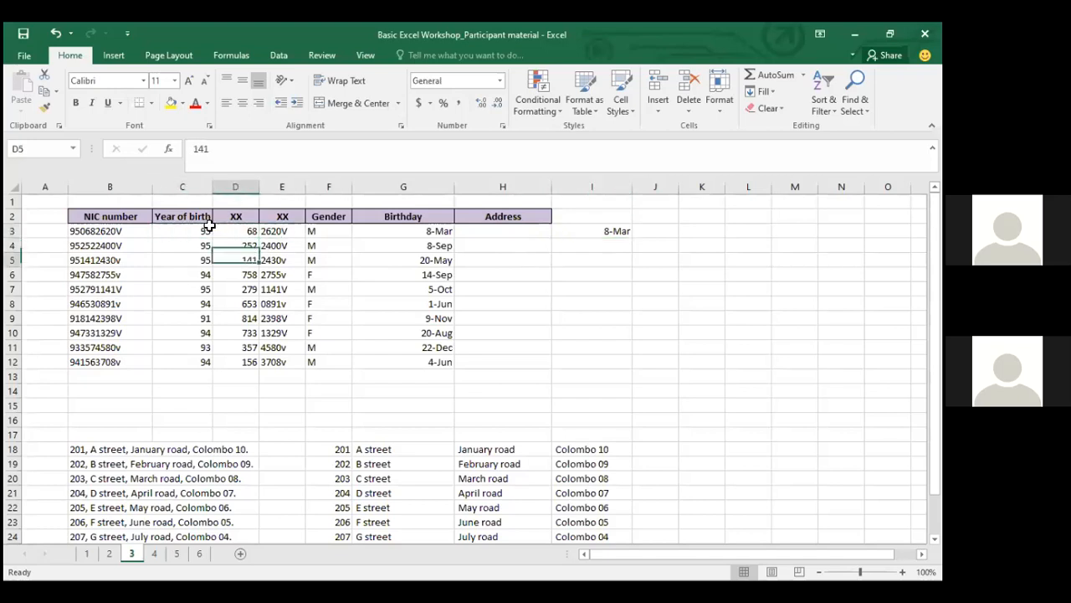
key("Up")
key("Right")
key("Right")
key("Right")
key("Right")
key("Right")
key("Up")
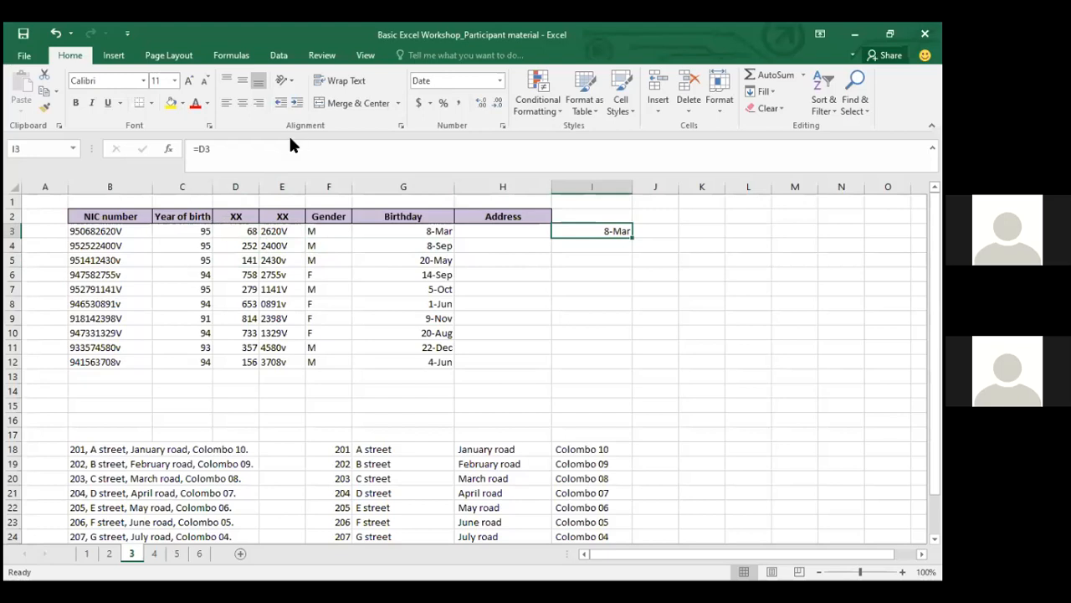
key("alt+Tab")
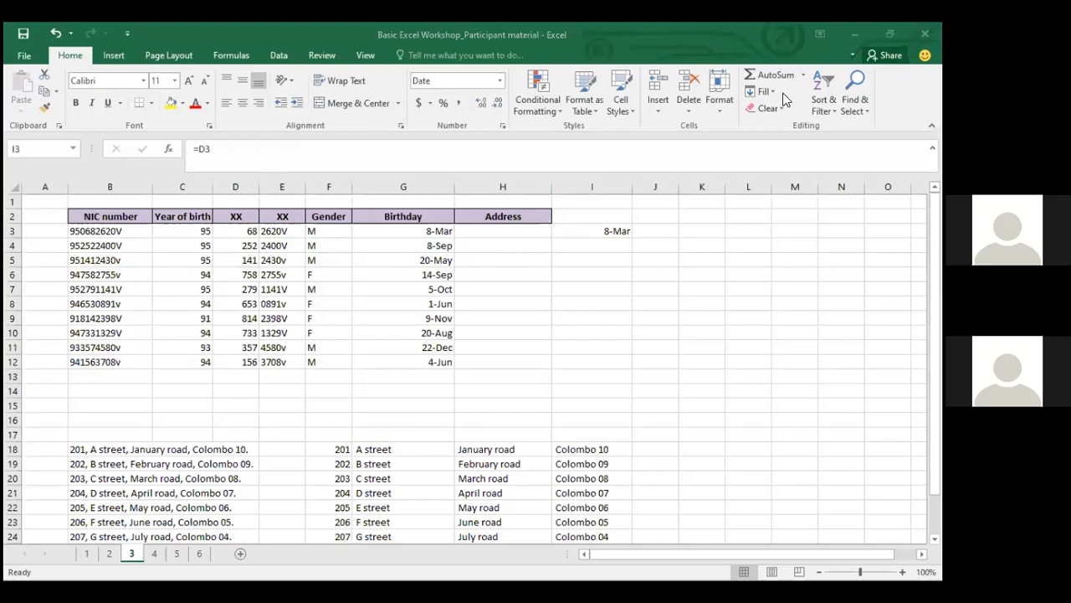
left_click(377, 227)
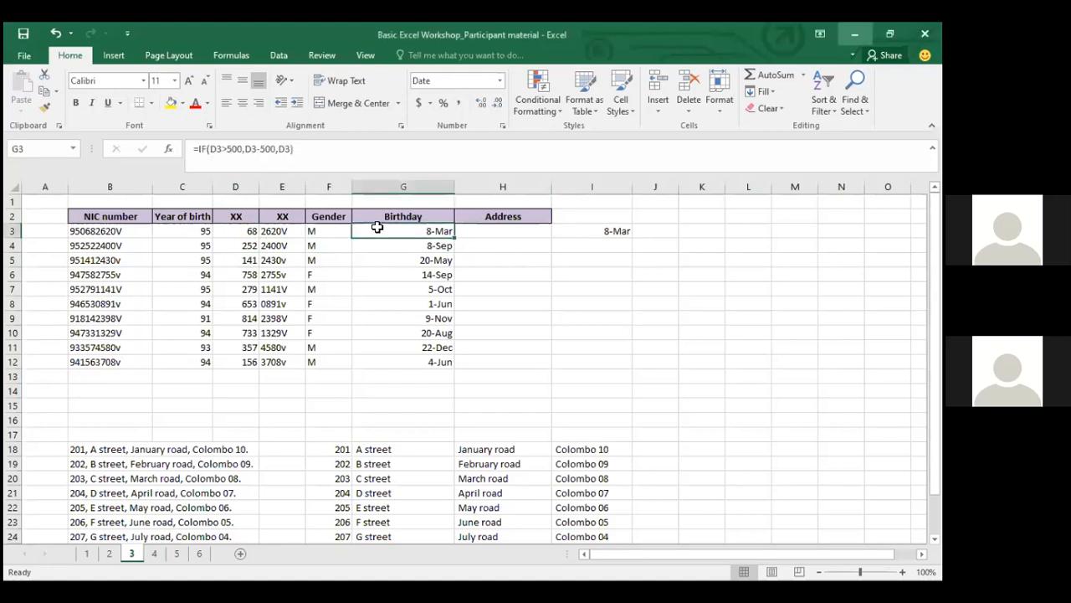
left_click(329, 151)
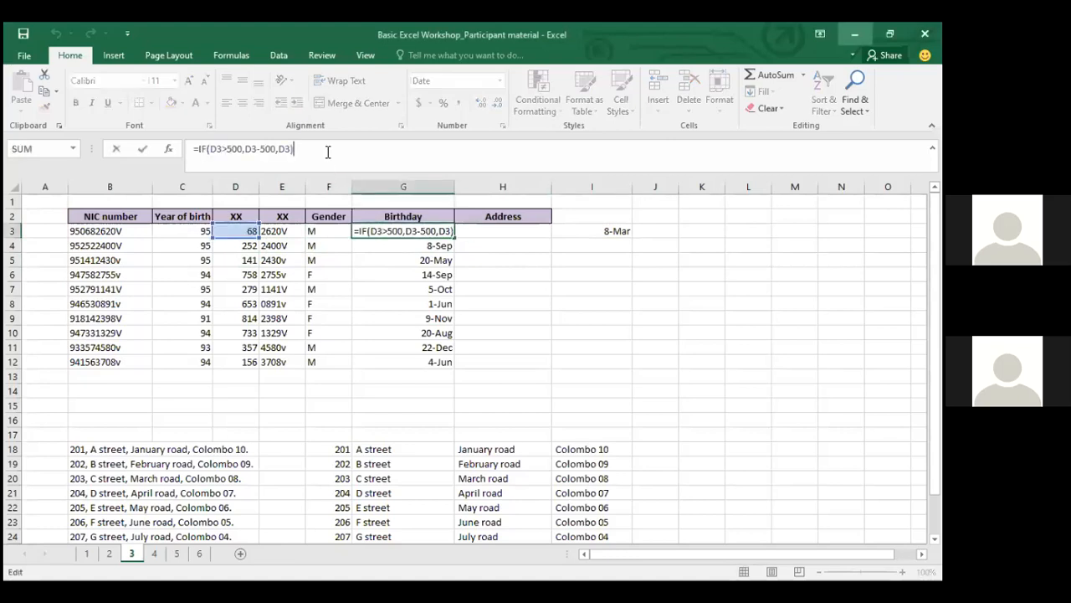
key("Escape")
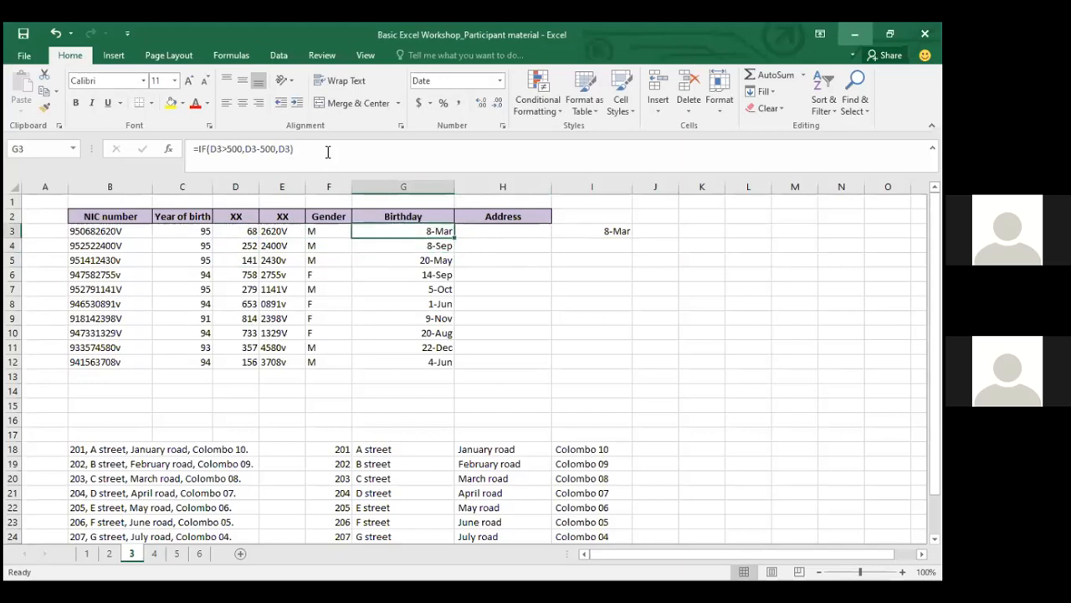
key("Left")
key("Left")
key("Left")
key("Right")
key("Right")
key("Right")
key("Left")
key("Left")
key("Left")
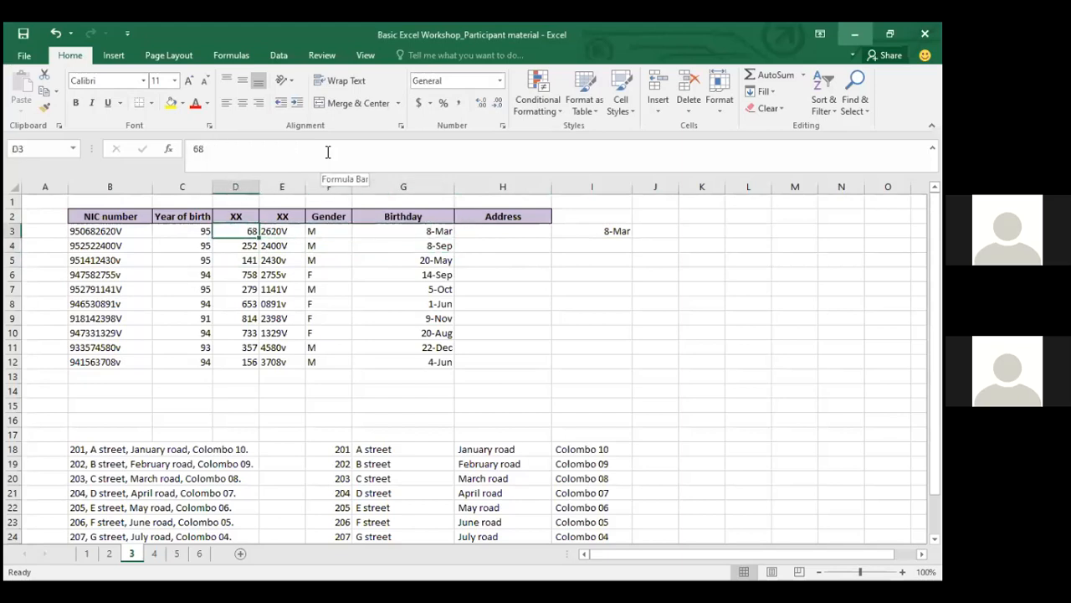
key("ctrl+shift+Down")
left_click(500, 80)
left_click(499, 80)
left_click(500, 81)
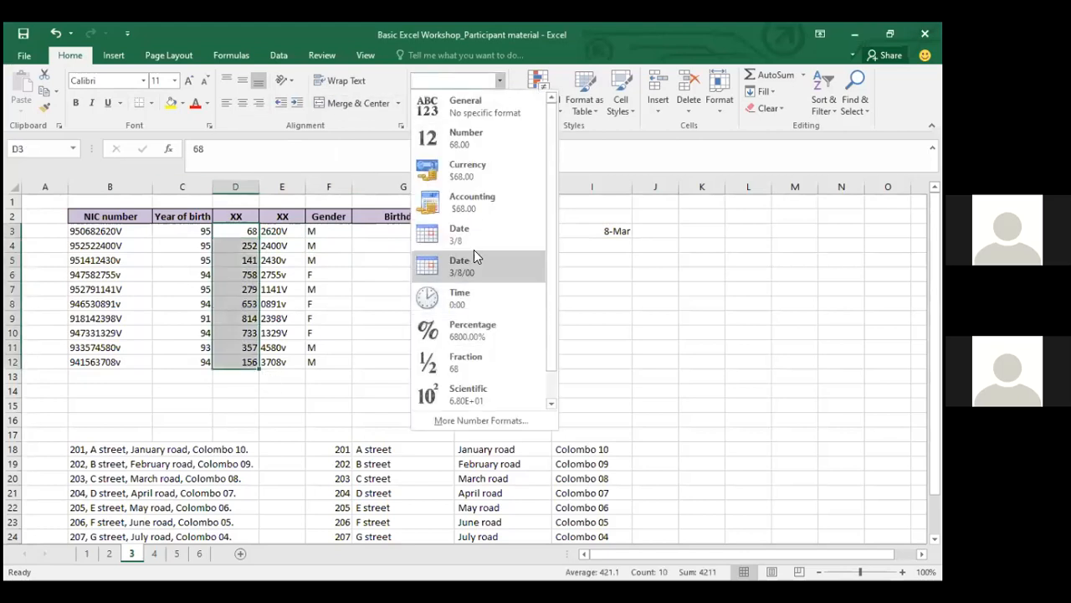
left_click(481, 234)
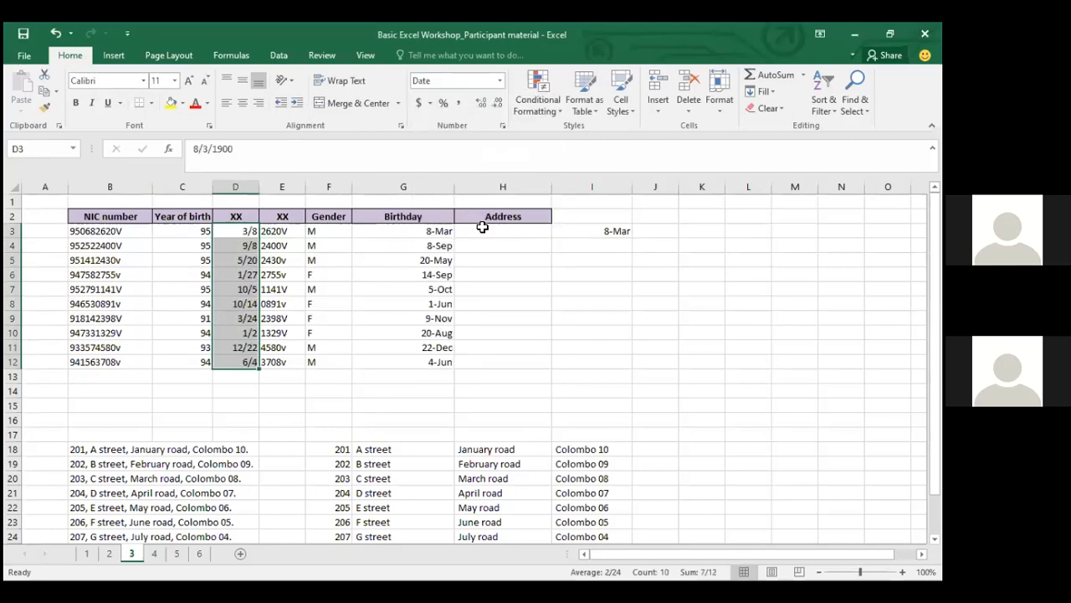
left_click(500, 81)
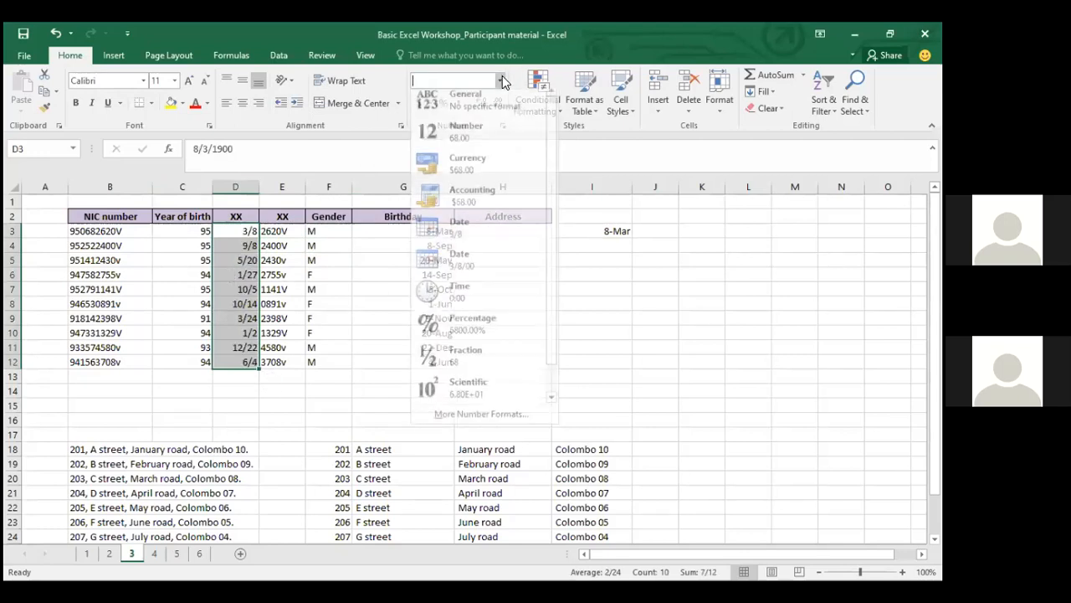
left_click(501, 135)
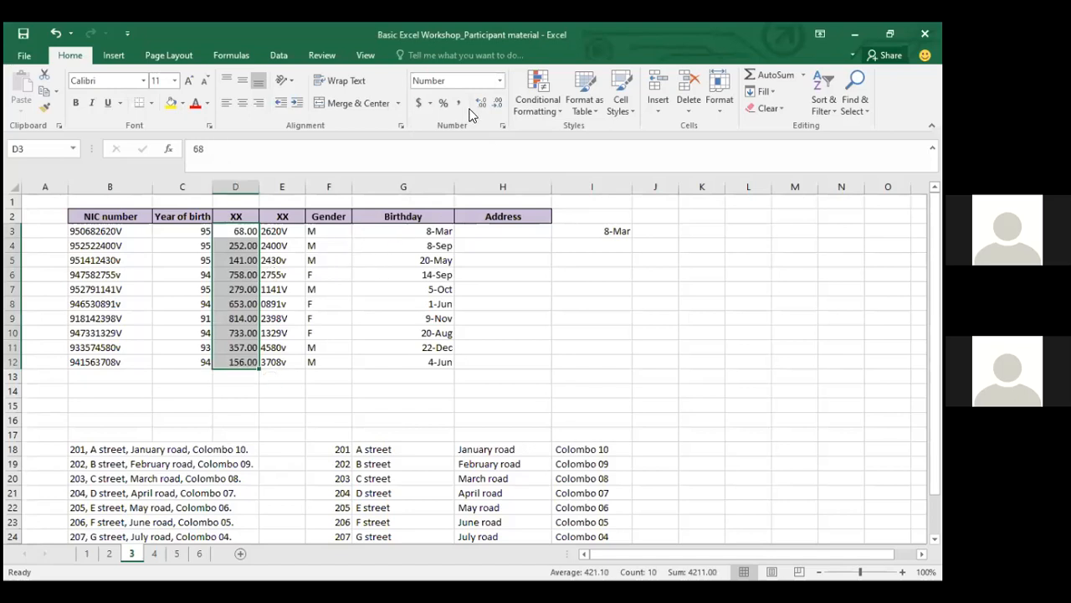
key("ctrl+z")
key("ctrl+z")
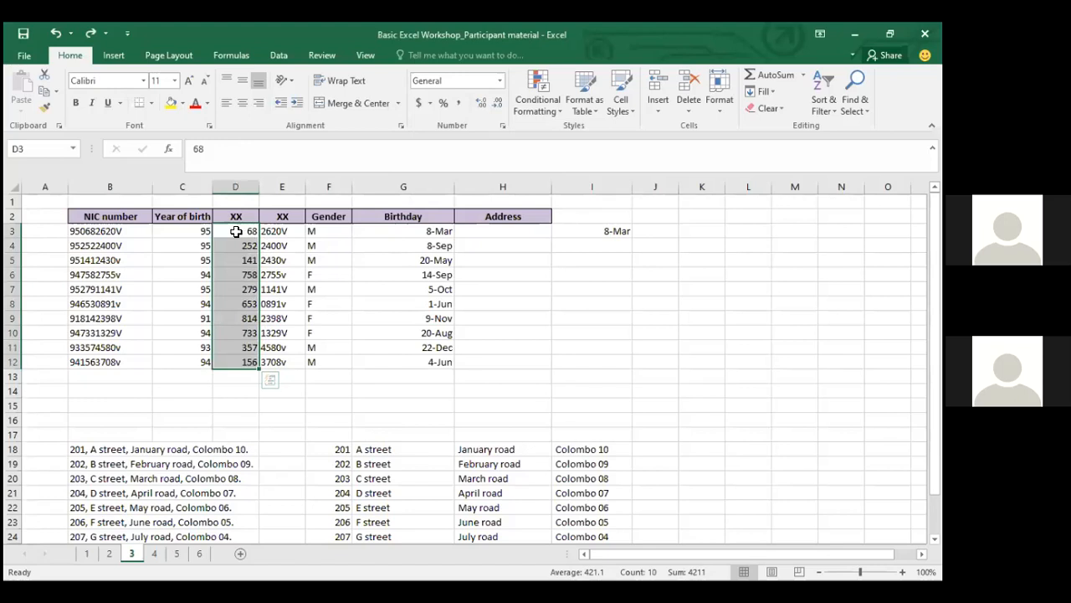
left_click(444, 230)
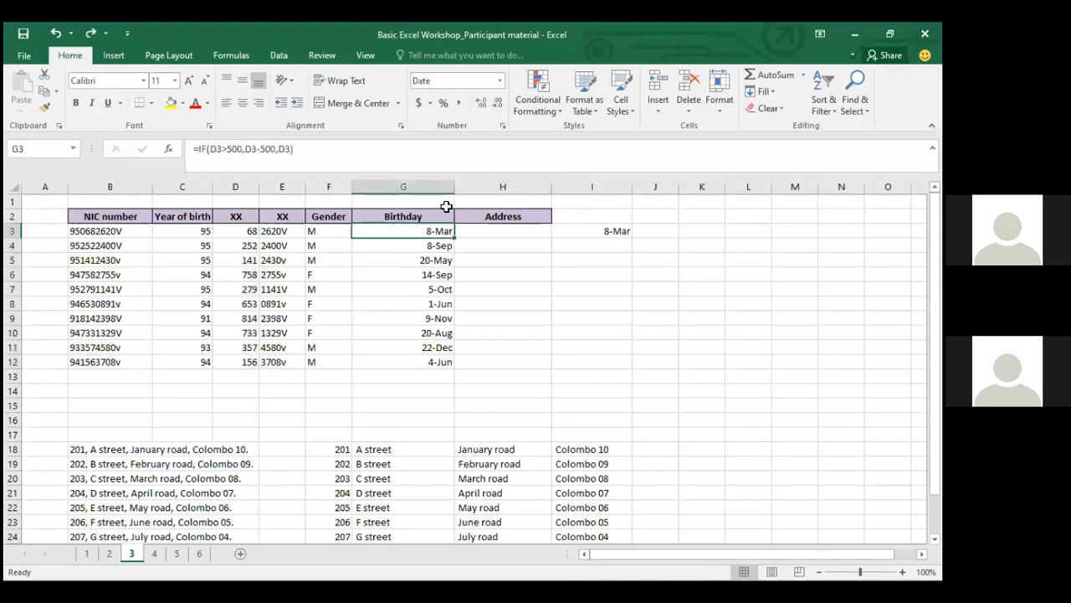
key("alt+Tab")
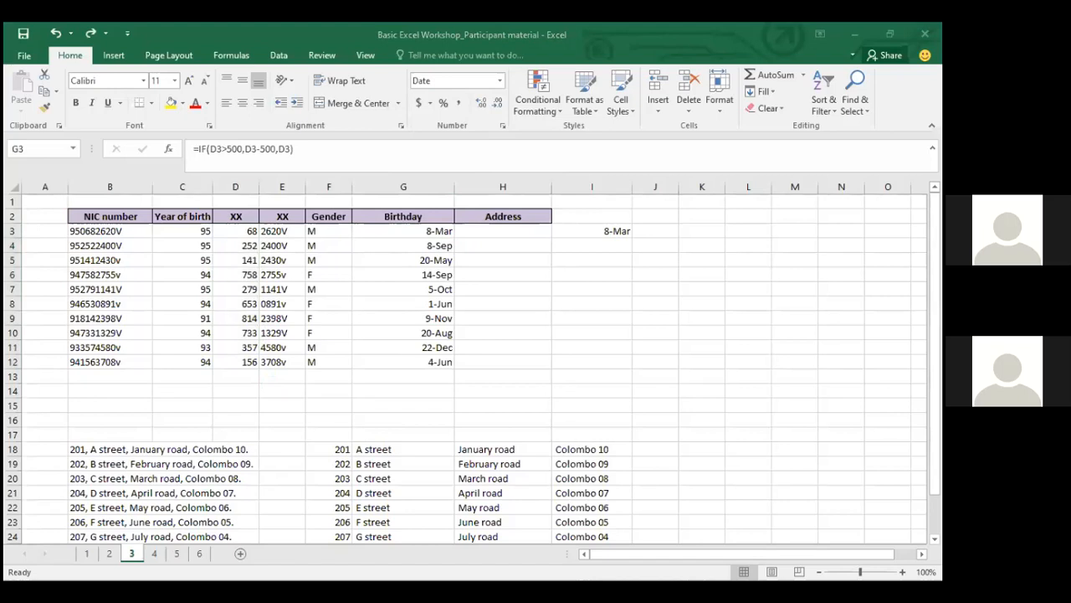
left_click(432, 230)
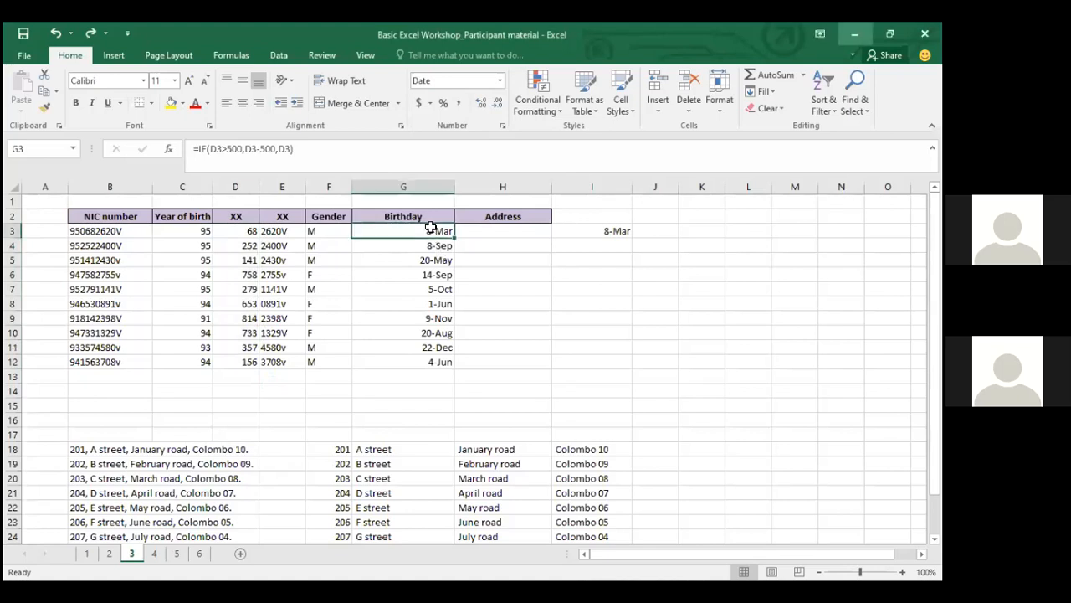
Clear the Birthday dates from G3:G12 and return to G3
key("ctrl+shift+Down")
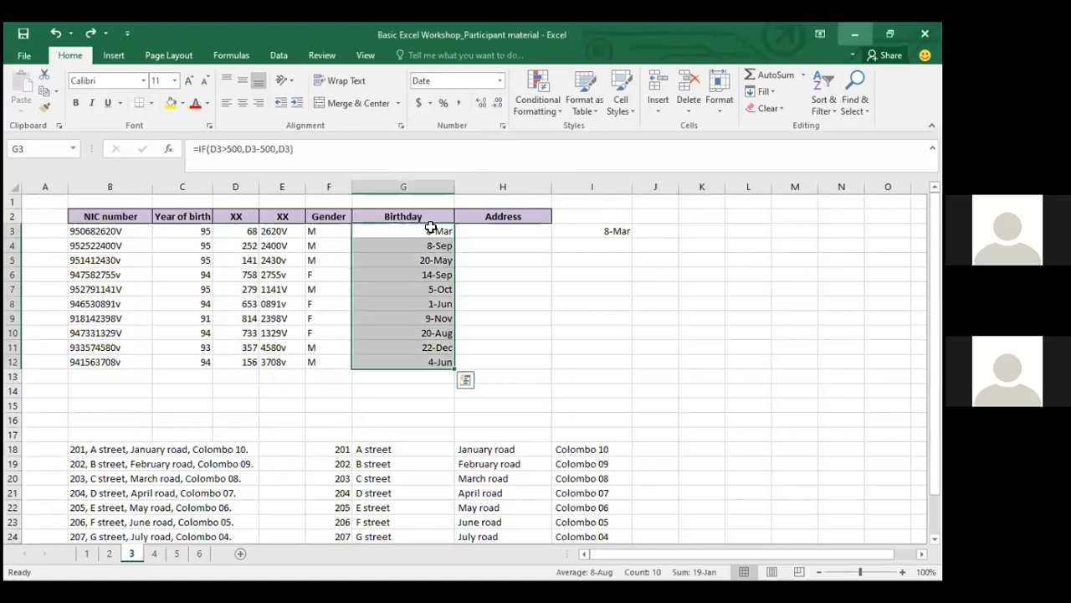
key("Delete")
left_click(431, 227)
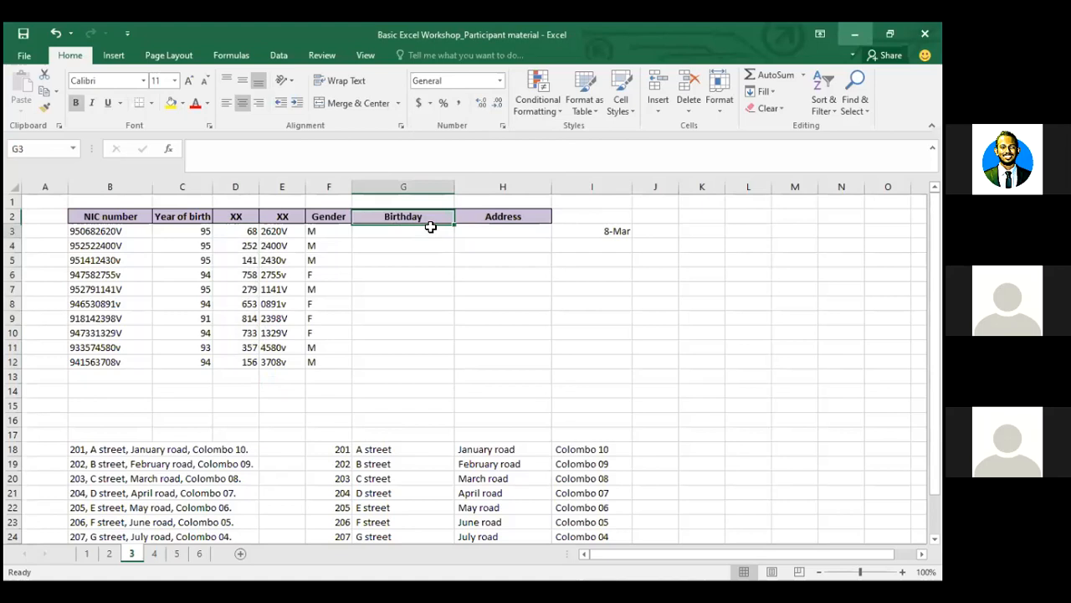
key("Left")
key("Left")
key("Left")
key("ctrl+shift+Down")
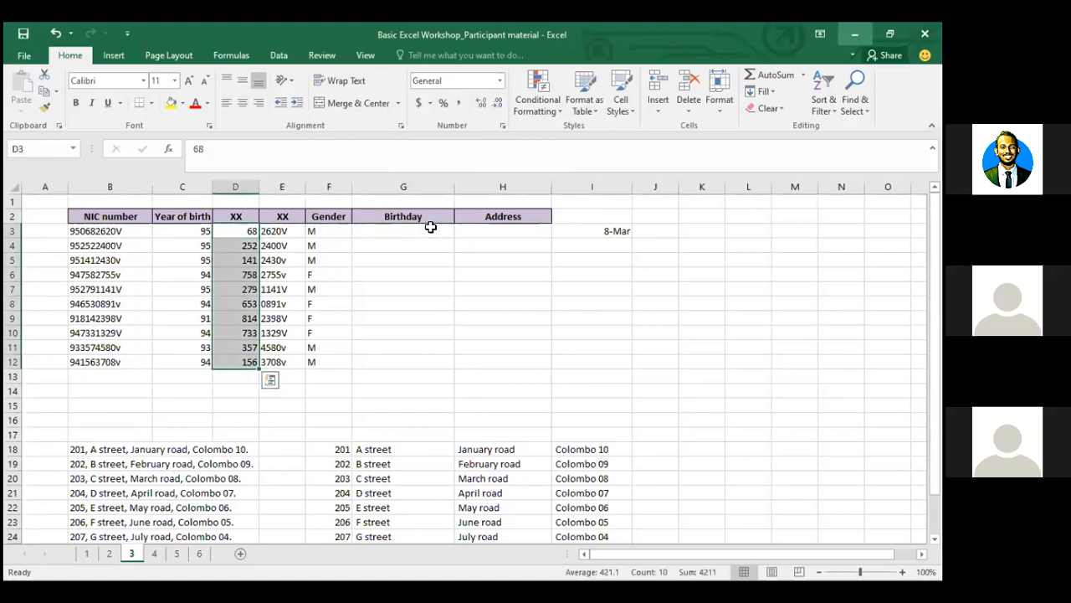
key("Right")
key("Right")
key("Right")
Try a test =D3 formula in G3, delete it, and begin a new =IF( formula
type("=")
key("Left")
key("Left")
key("Left")
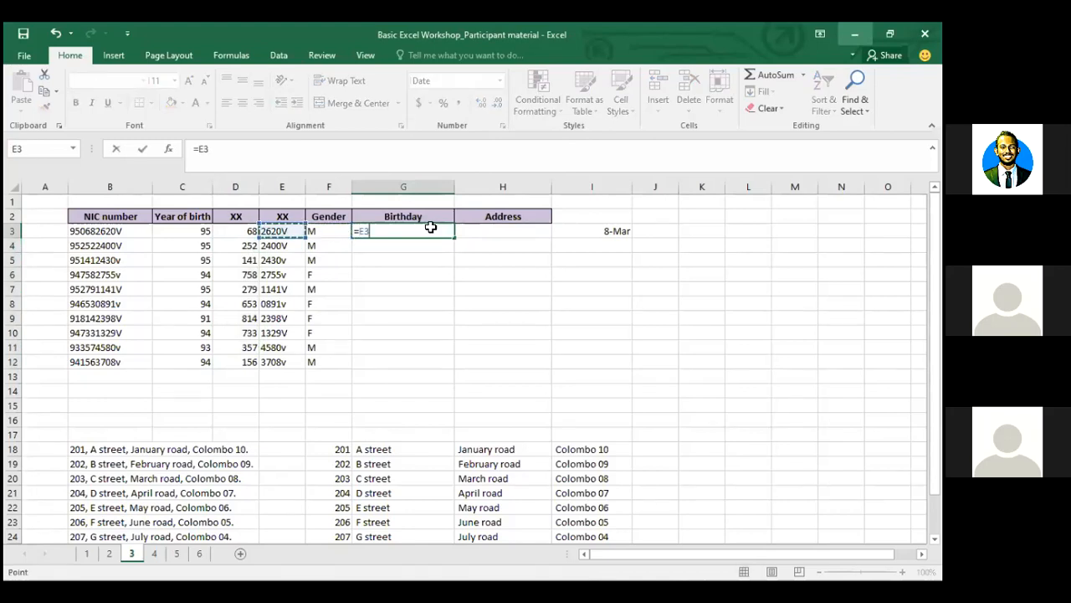
key("ctrl+Return")
key("Delete")
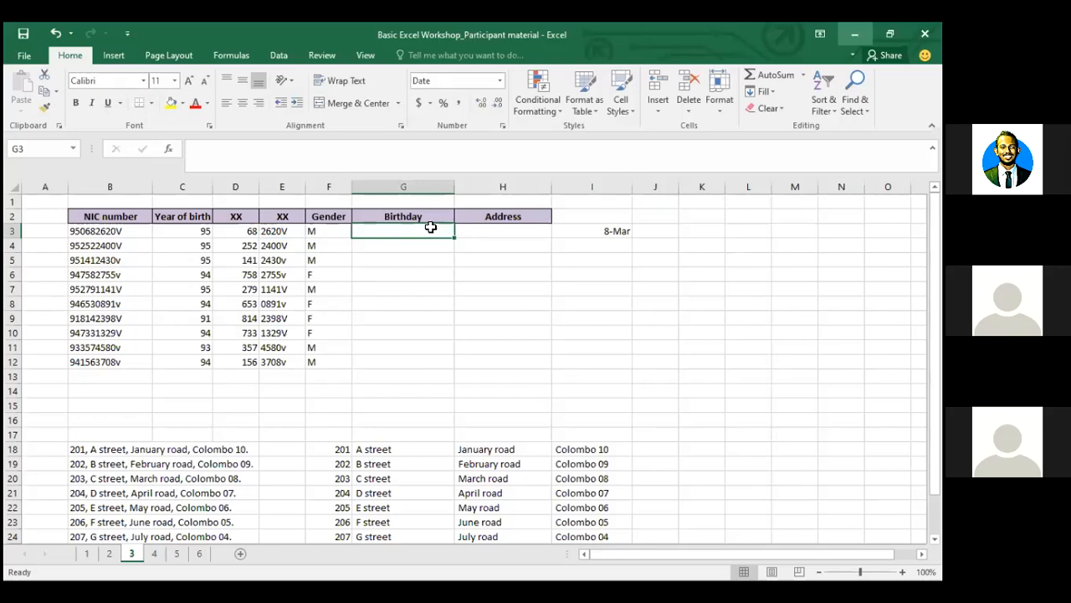
type("=")
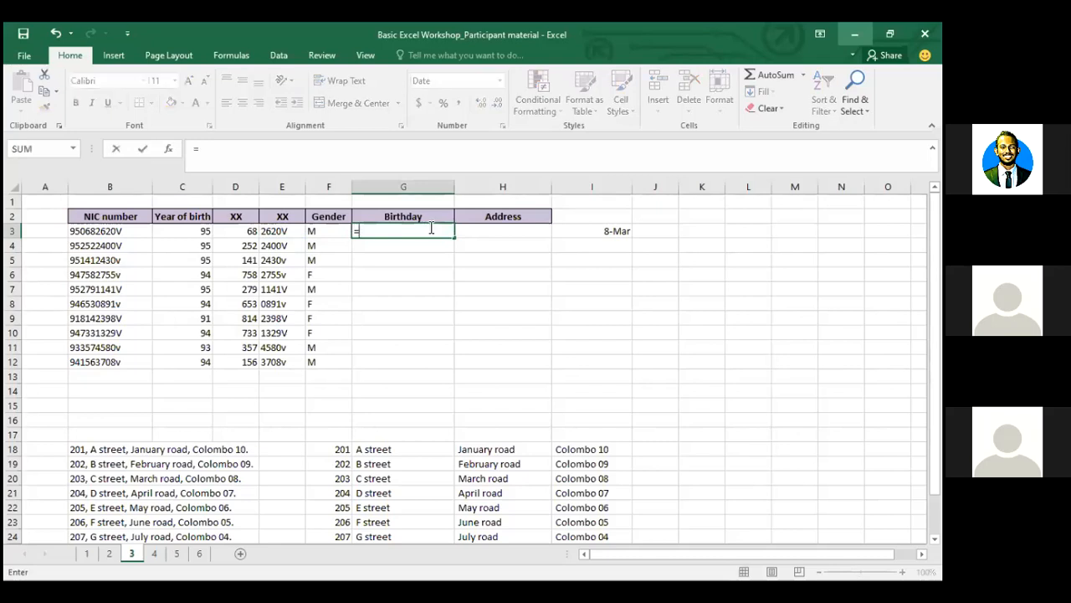
type("if(")
Enter =IF(D3>500,D3-500,D3) in Birthday cell G3
left_click(234, 237)
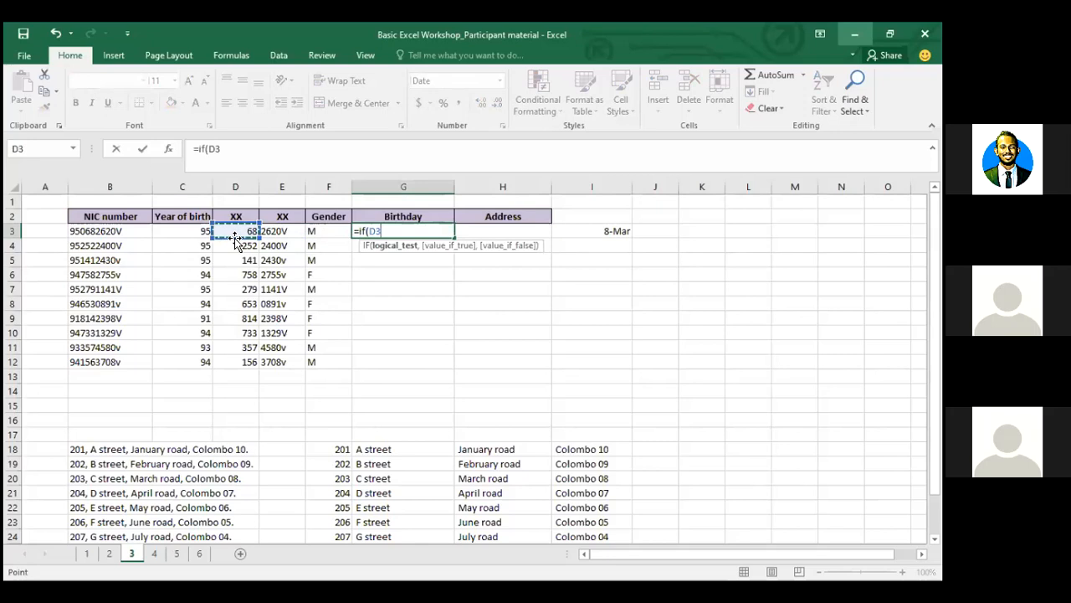
type(">500,")
left_click(225, 230)
type("-")
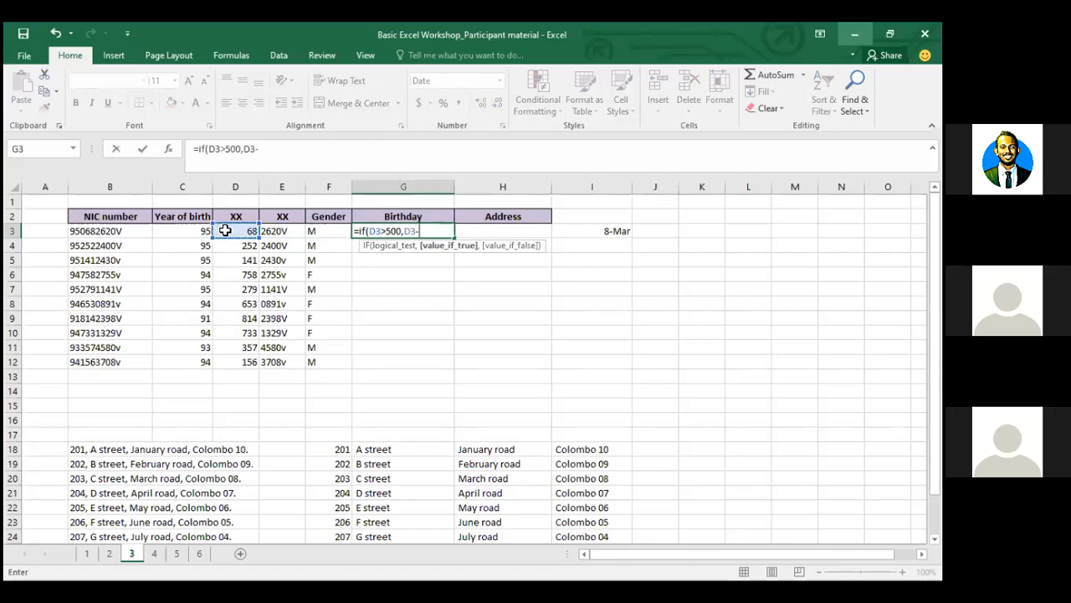
type("500,")
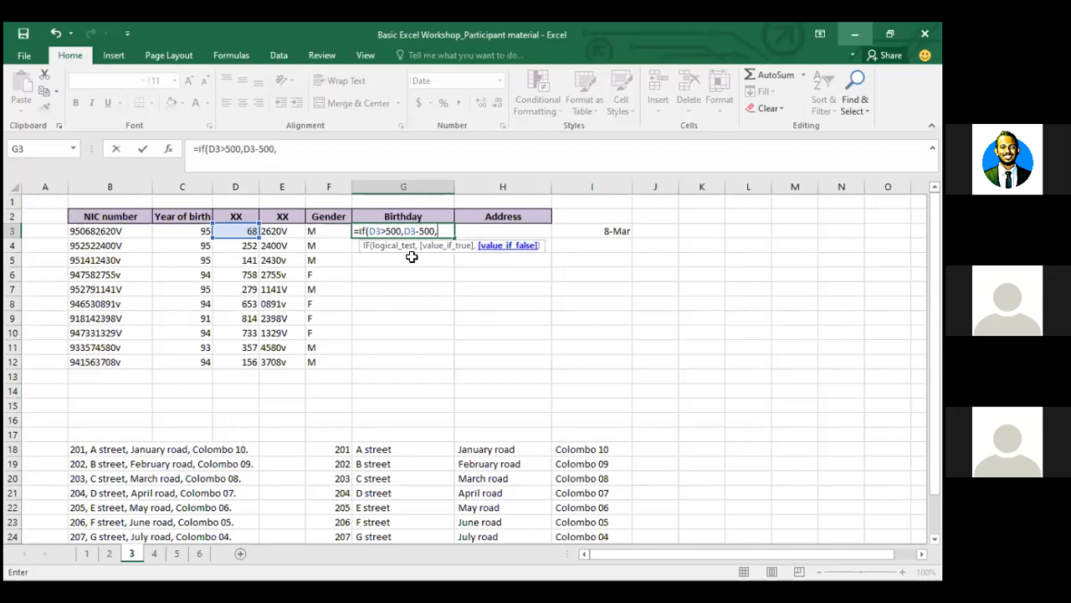
left_click(248, 227)
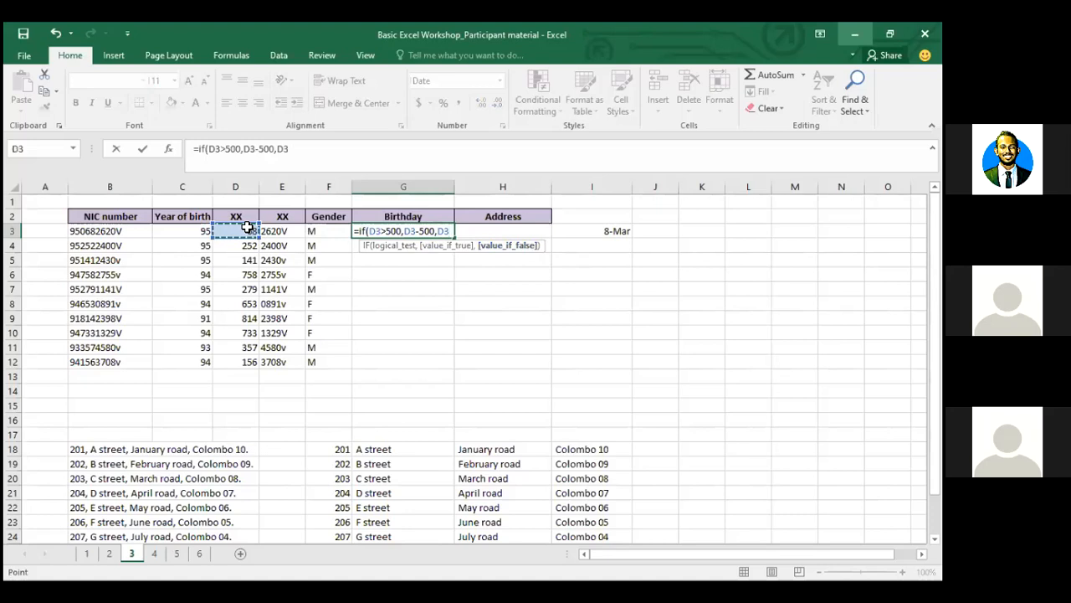
type(")")
key("Return")
Copy the G3 formula down through G12, showing dates from 8-Mar to 4-Jun
key("Up")
key("ctrl+c")
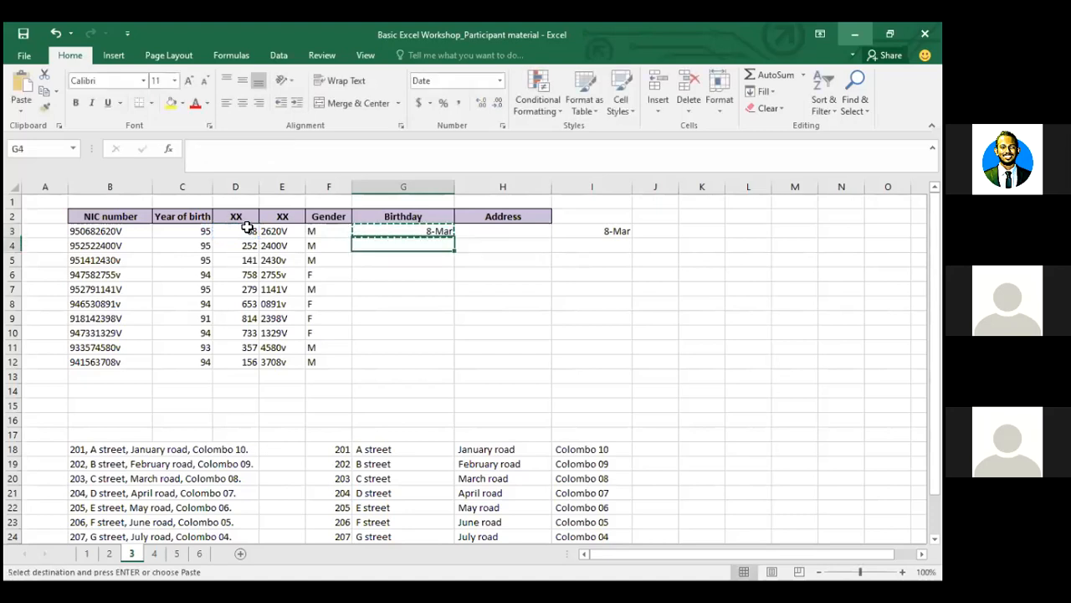
key("Down")
key("shift+Down")
key("shift+Down")
key("shift+Down")
key("shift+Down")
key("shift+Down")
key("shift+Down")
key("shift+Down")
key("shift+Down")
key("ctrl+v")
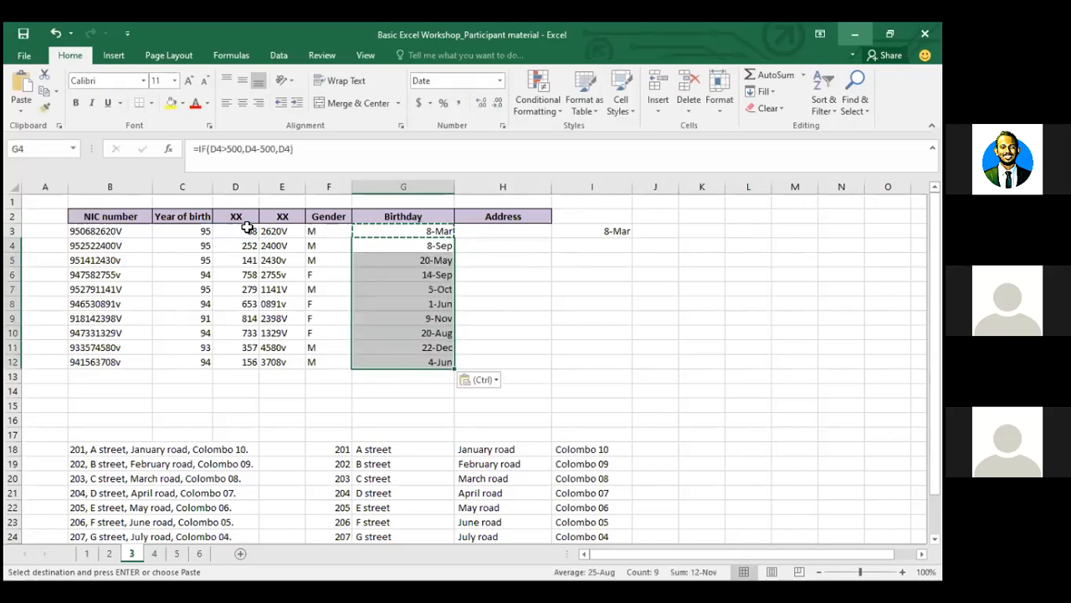
left_click(517, 273)
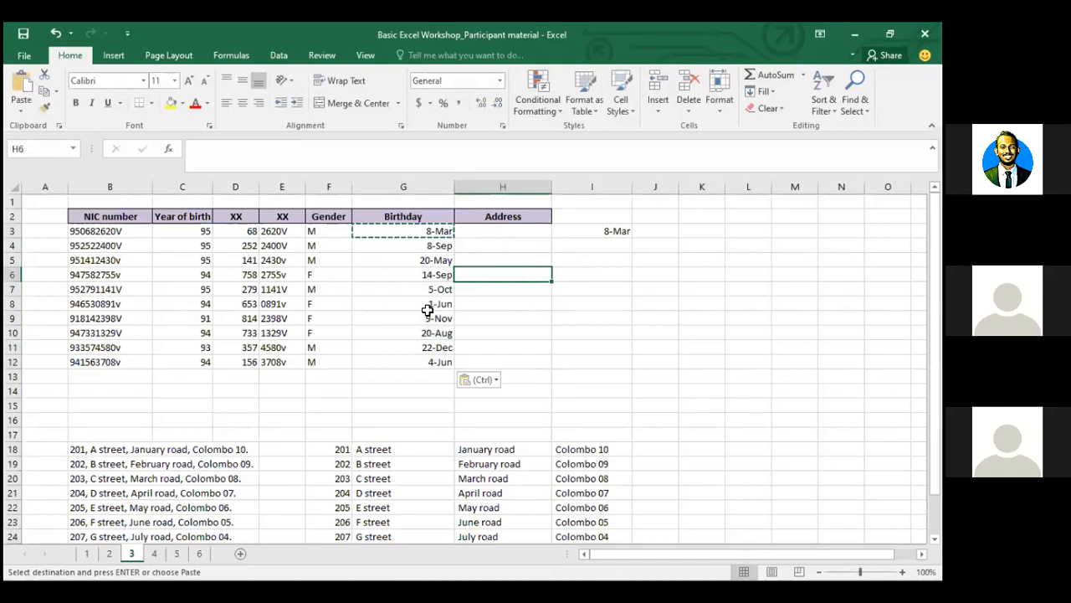
left_click(344, 359)
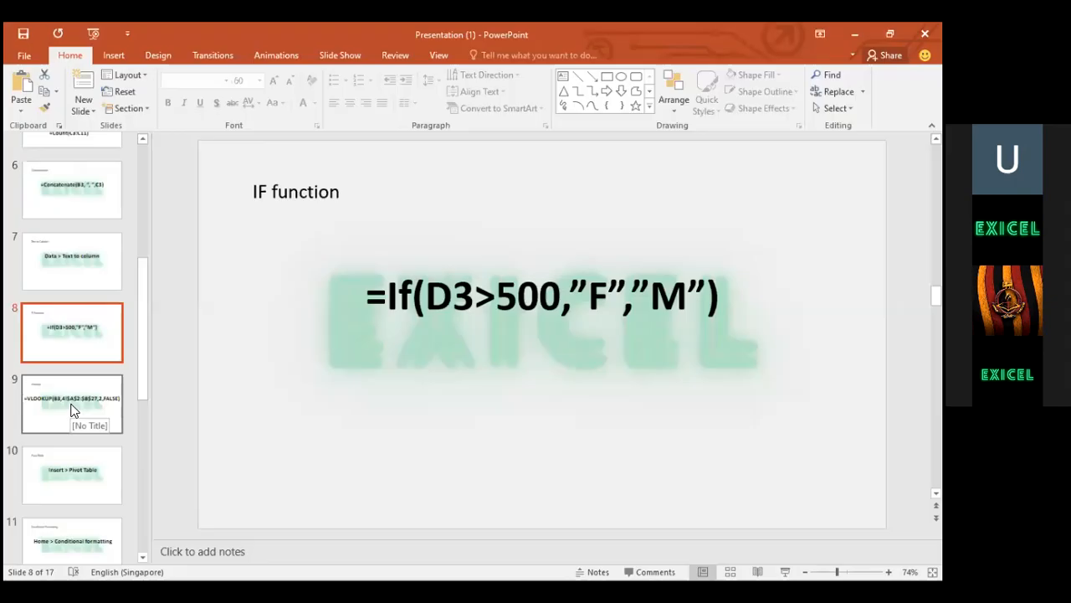
View the Vlookup slide in PowerPoint, then return to Excel's Address cell H3
left_click(71, 408)
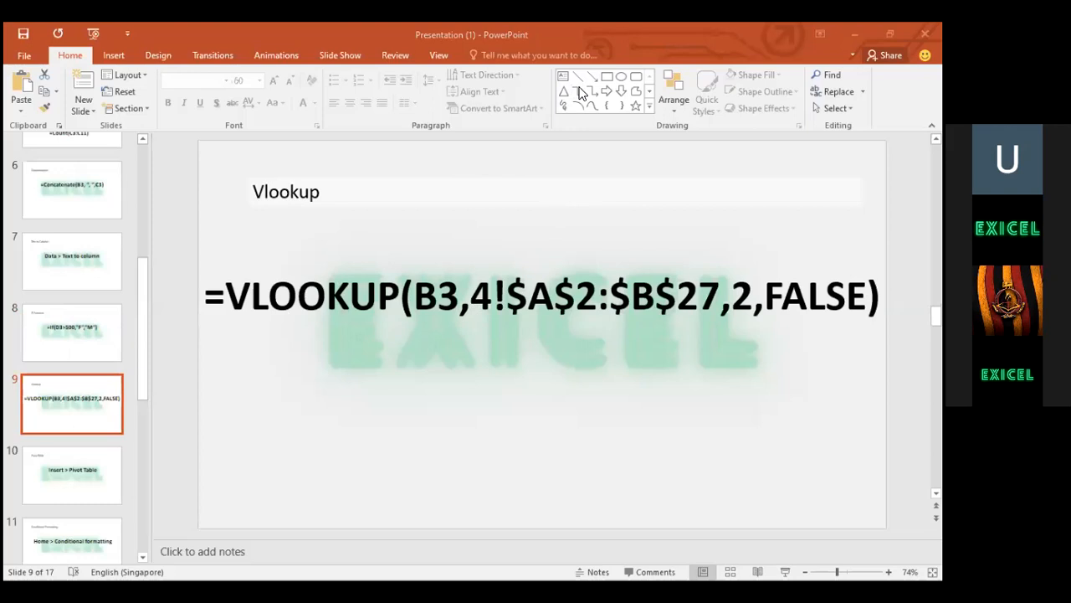
key("alt+Tab")
left_click(503, 230)
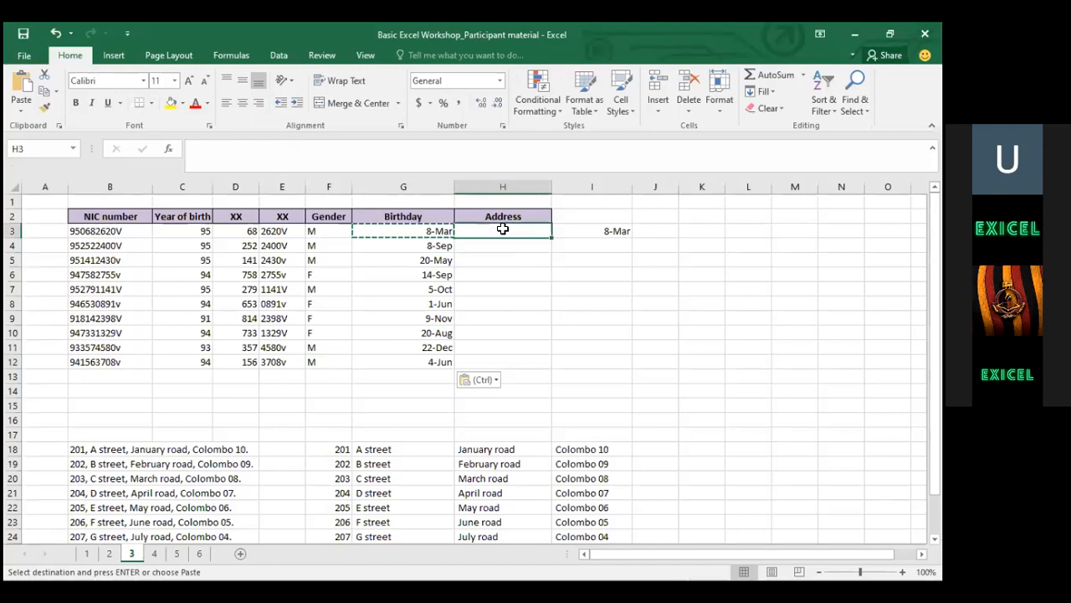
left_click(779, 108)
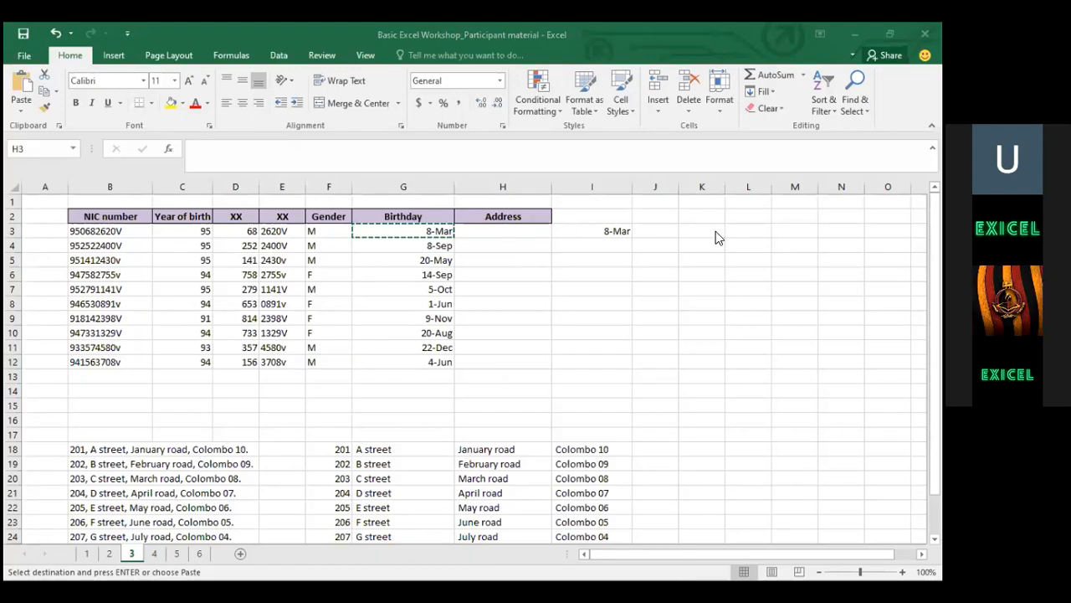
left_click(488, 229)
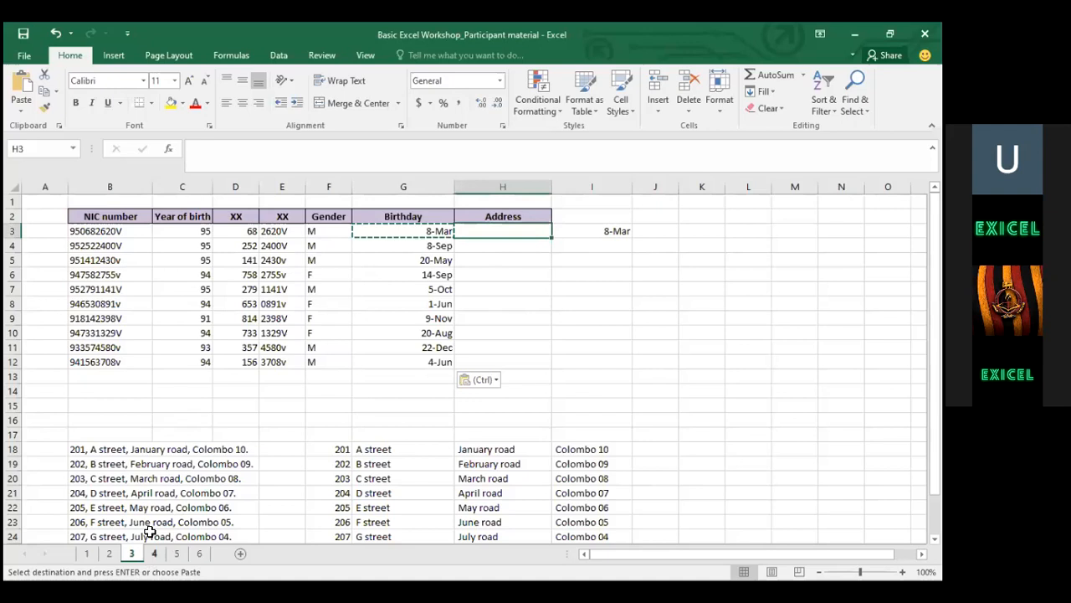
left_click_drag(92, 232, 92, 362)
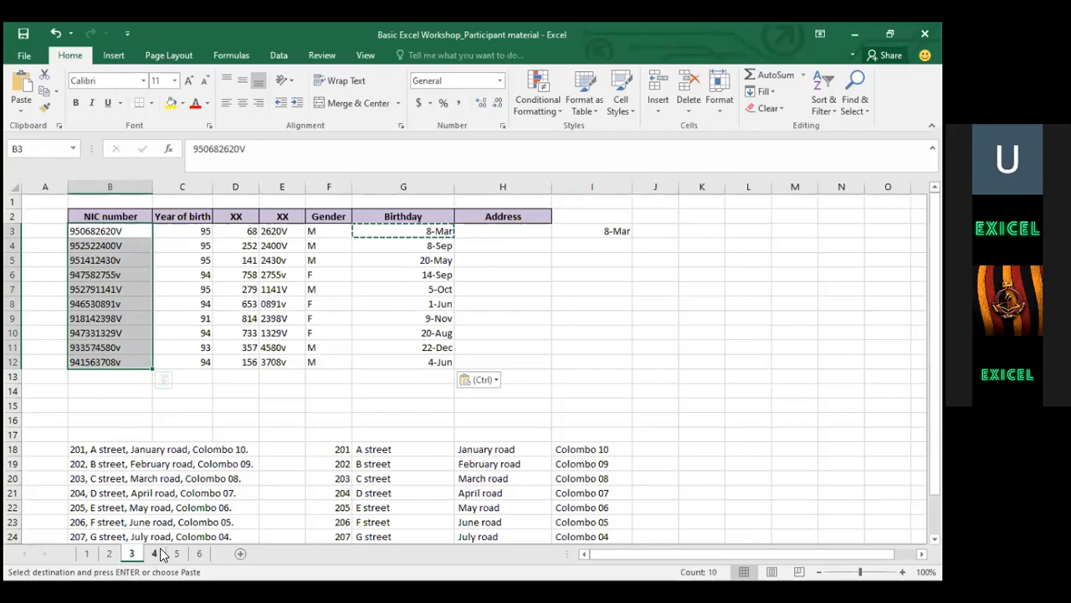
left_click(160, 549)
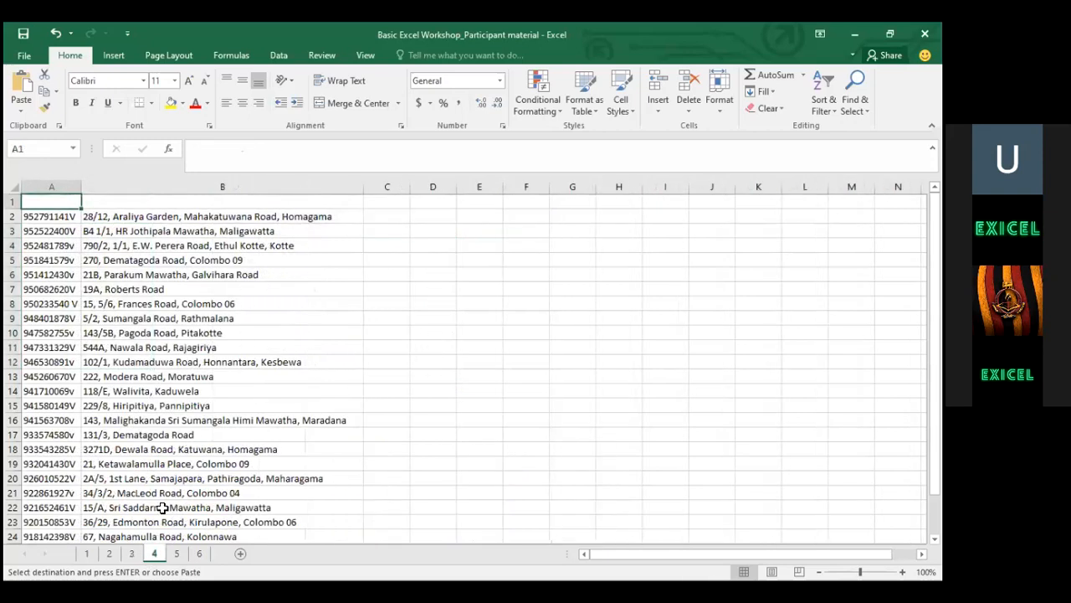
left_click_drag(162, 231, 158, 553)
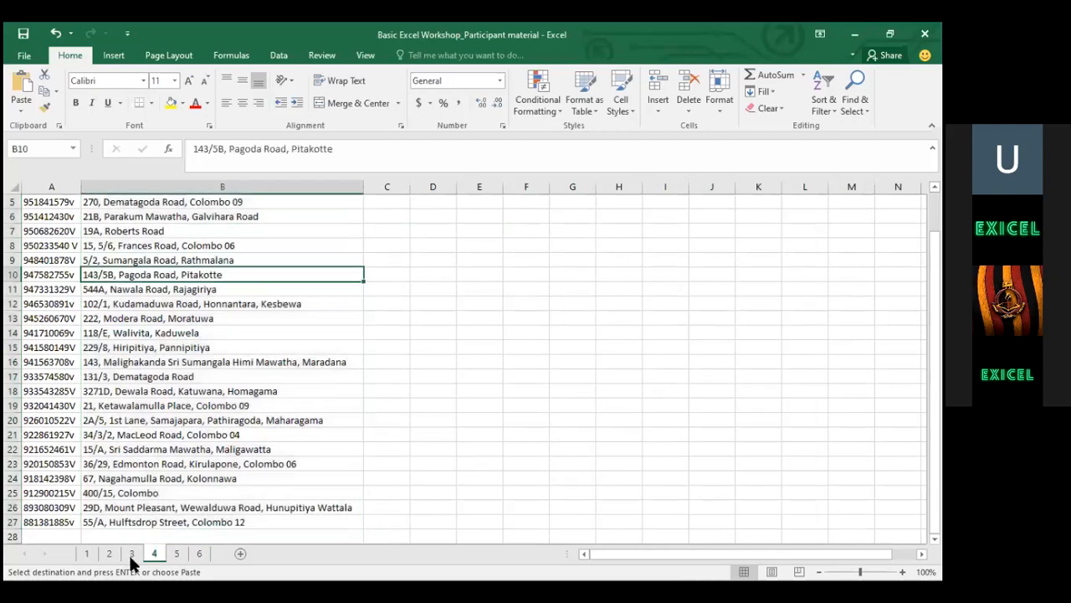
key("ctrl+v")
key("ctrl+Page_Up")
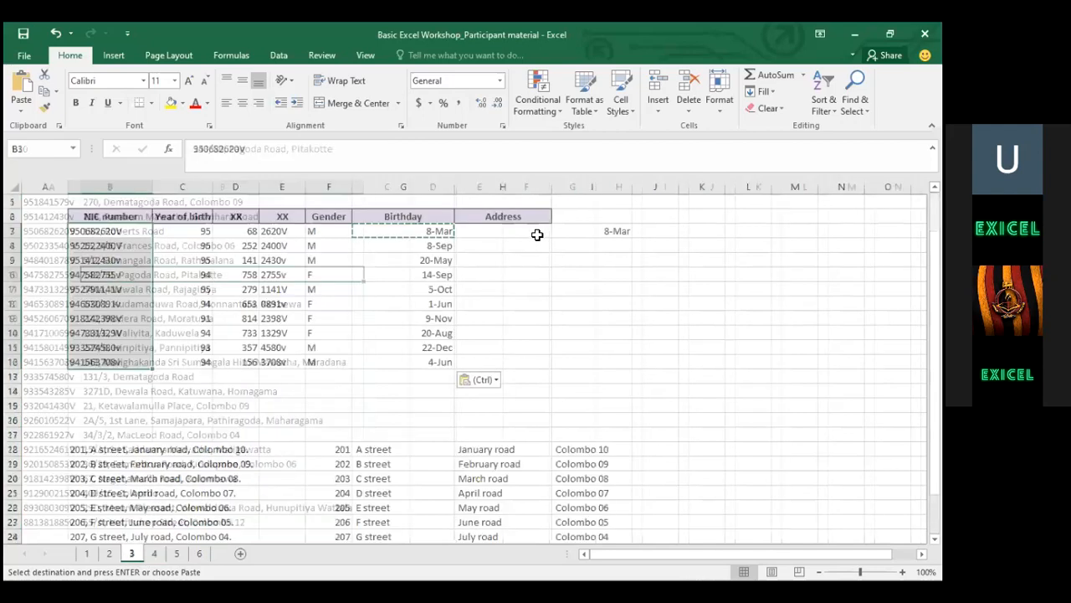
left_click(537, 234)
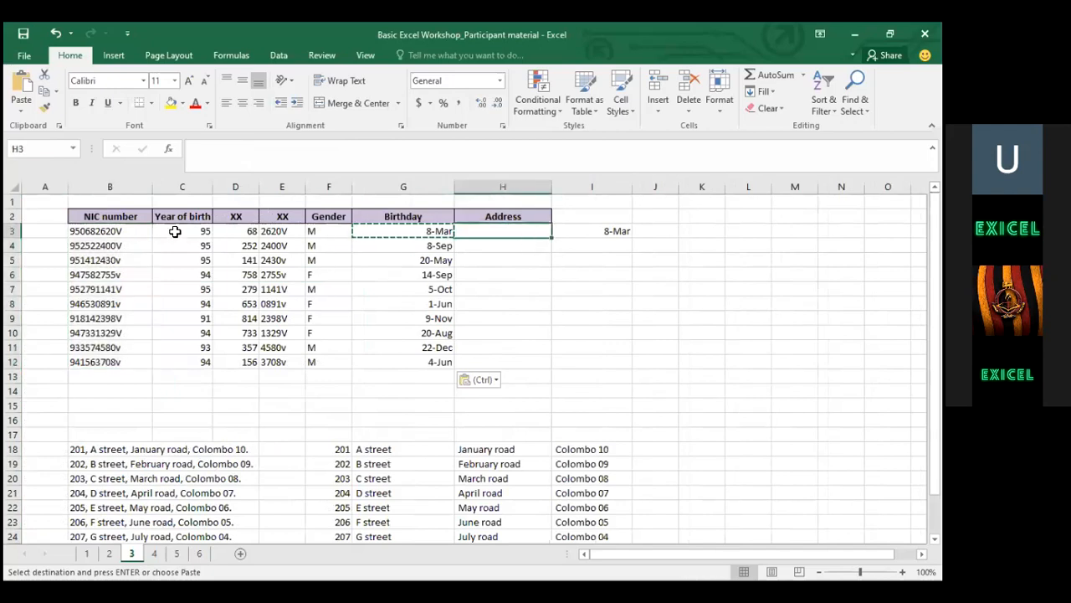
left_click(138, 230)
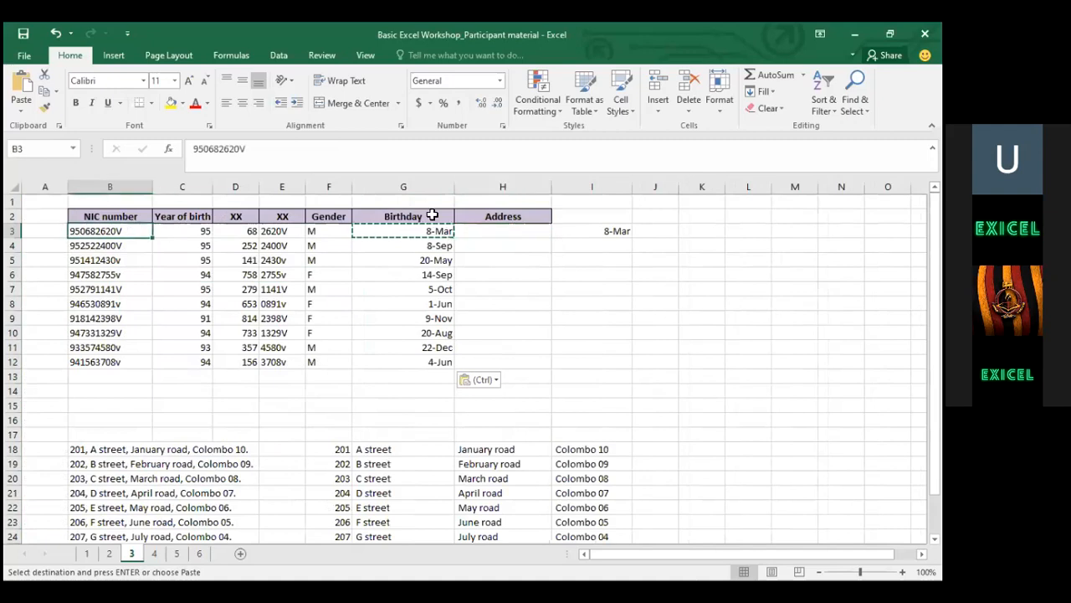
left_click(498, 233)
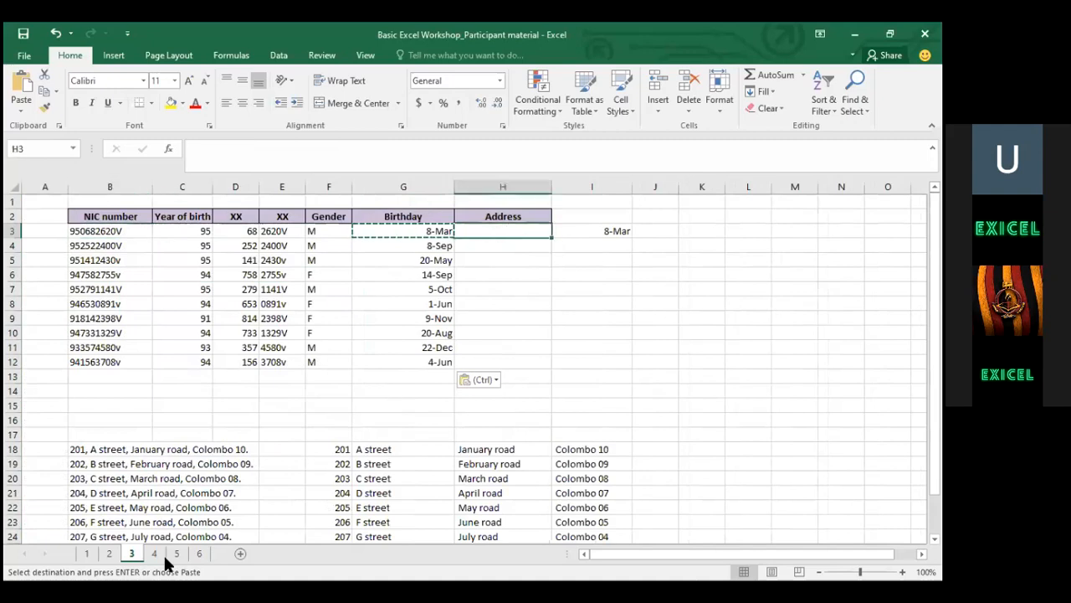
left_click(94, 246)
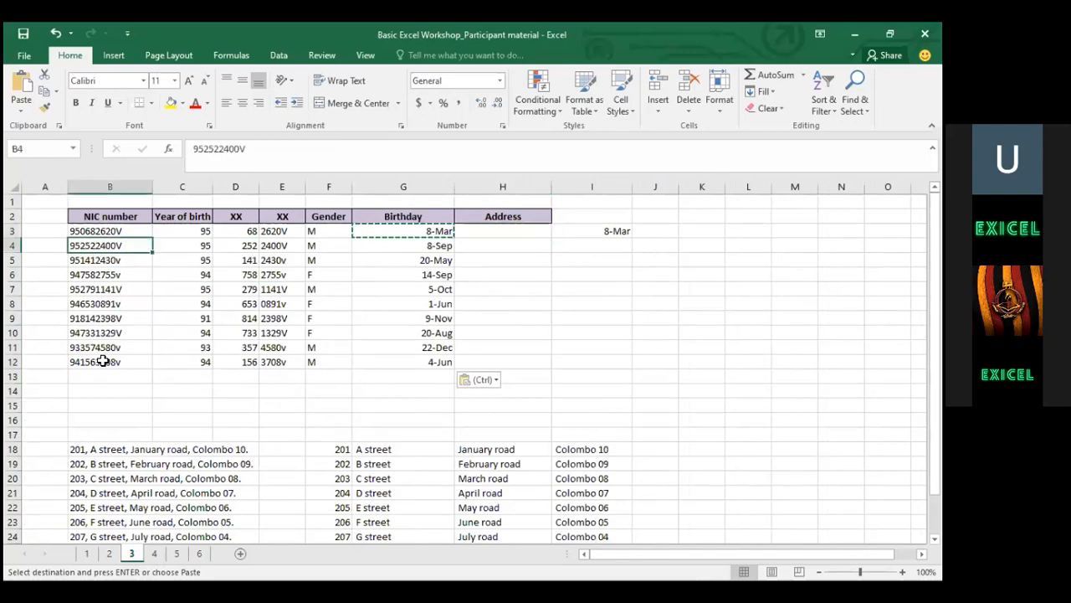
left_click(155, 556)
left_click(52, 272)
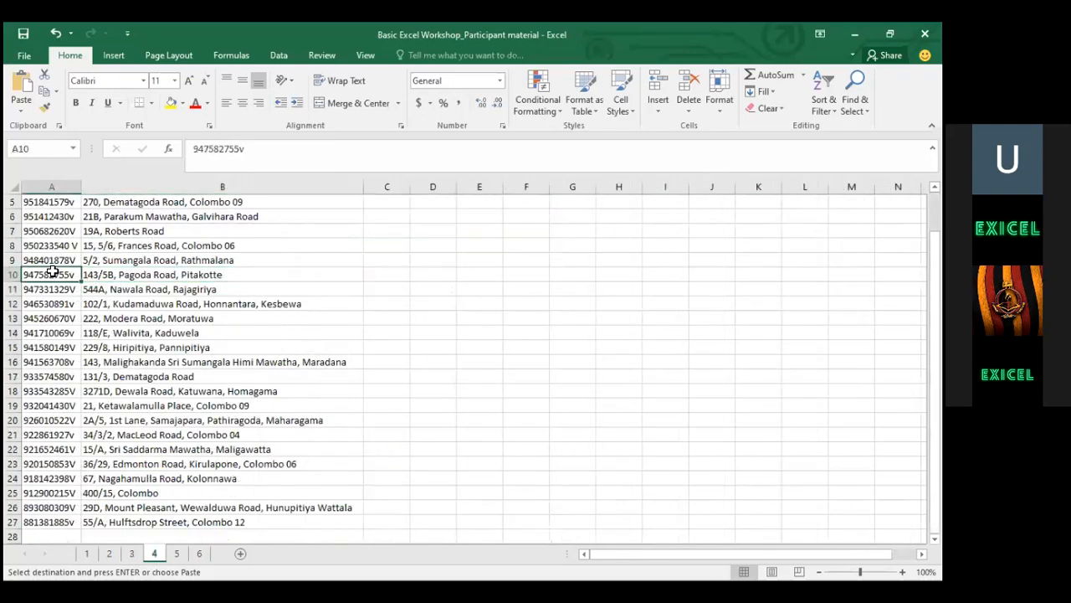
key("Up")
key("Up")
key("Up")
key("Up")
key("Up")
key("Up")
key("Up")
key("Up")
key("Up")
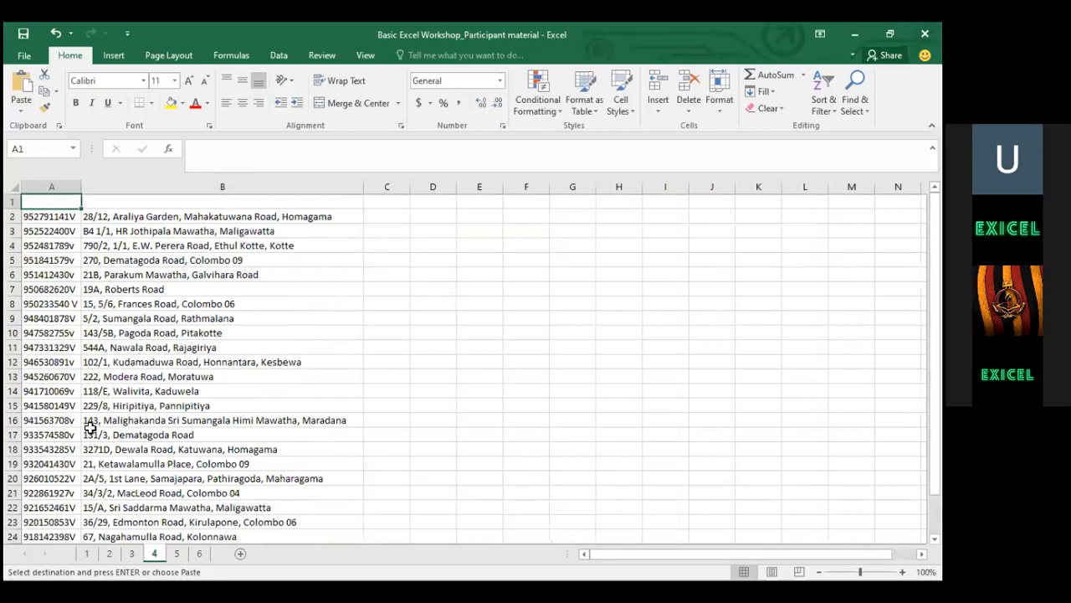
left_click(131, 556)
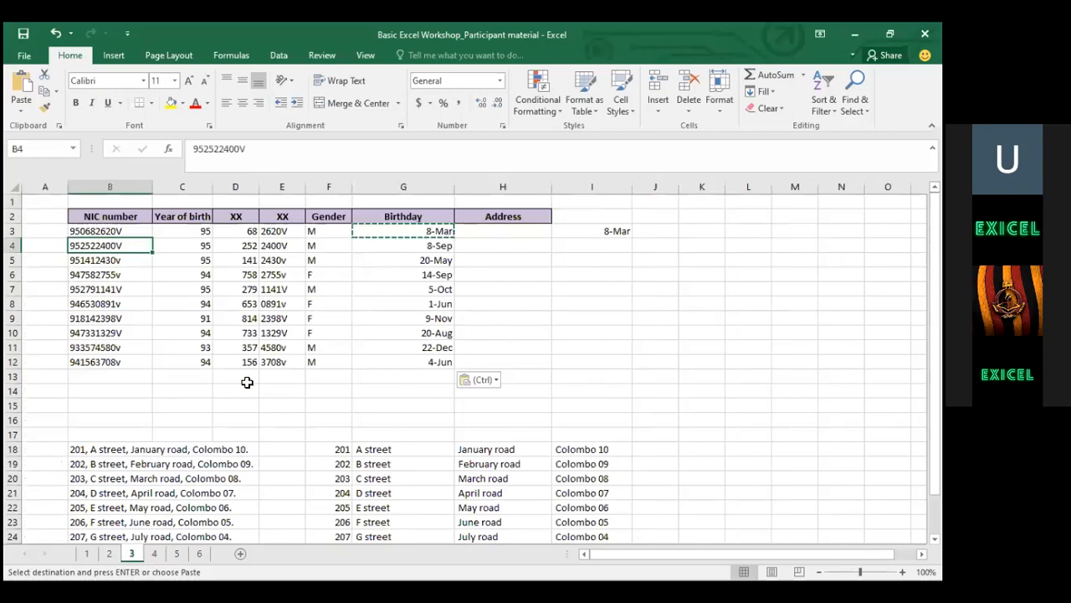
left_click(506, 229)
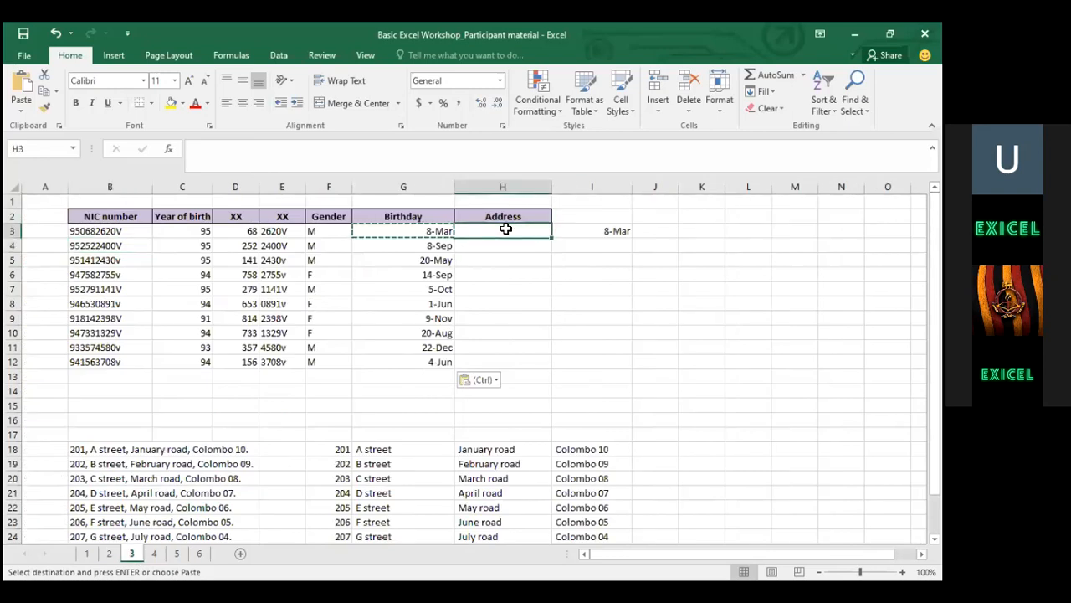
Start a VLOOKUP in H3 using NIC number B3 as the lookup value
type("=")
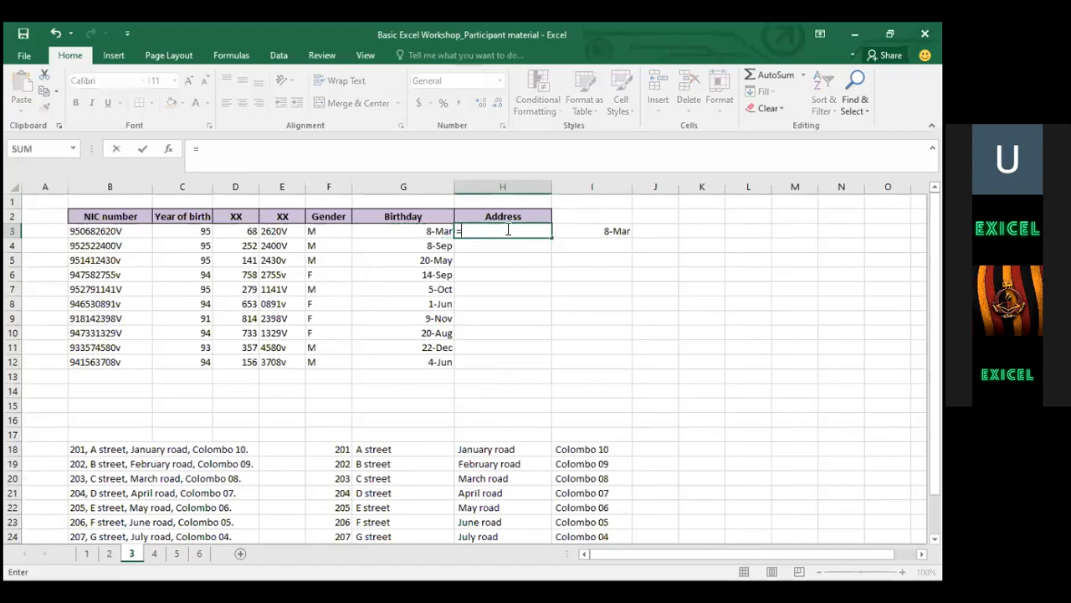
type("vlo")
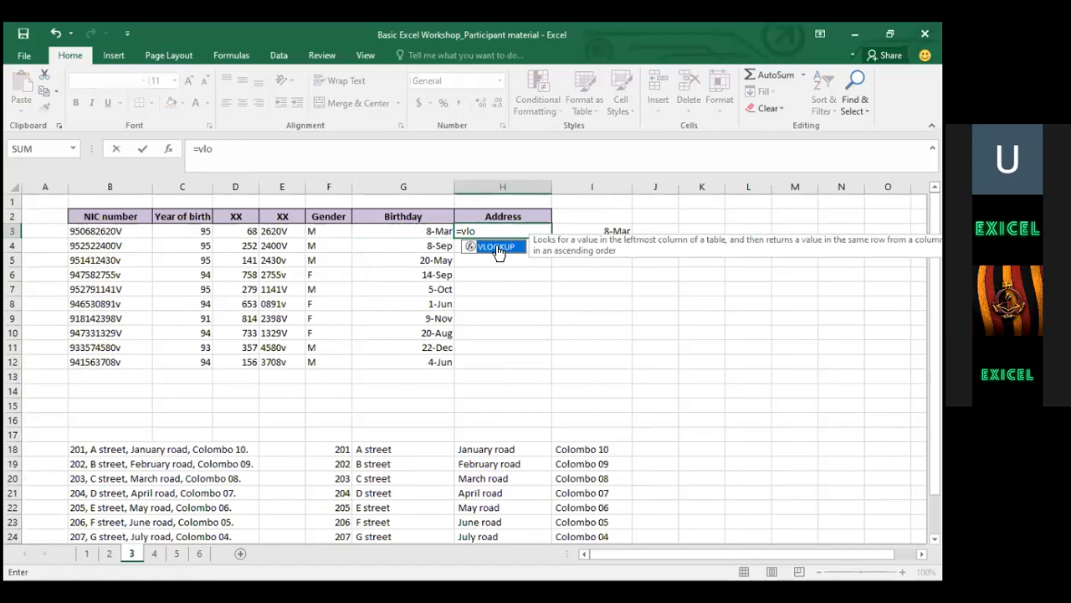
double_click(497, 247)
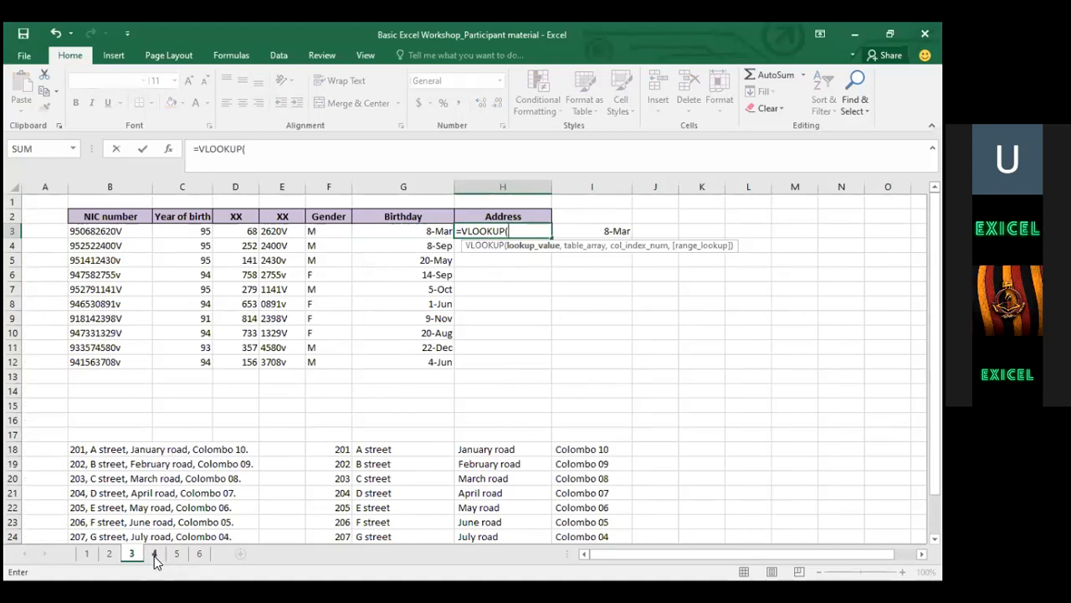
left_click(103, 236)
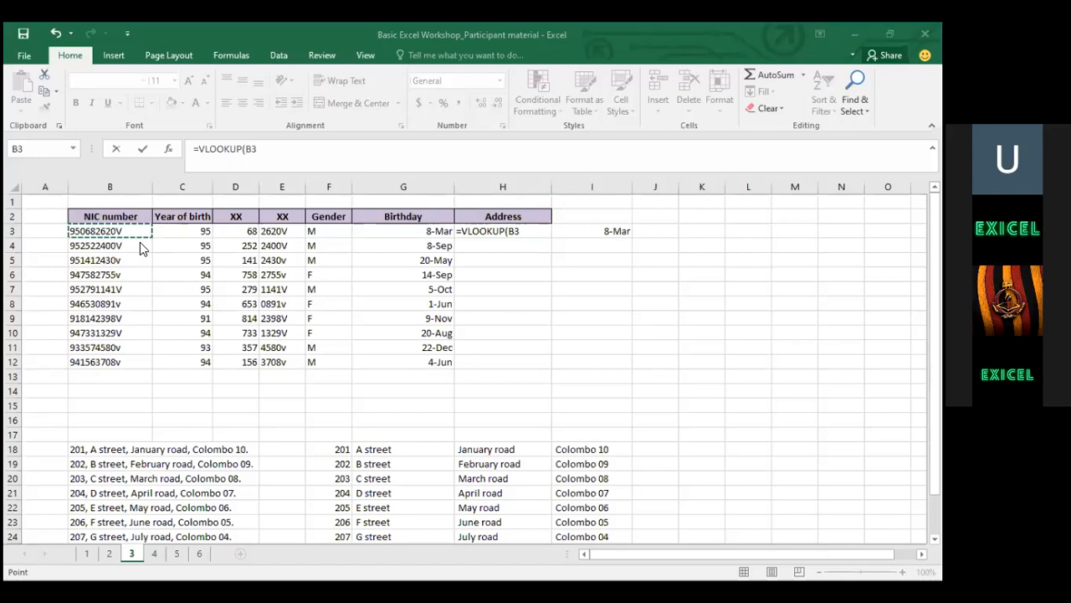
left_click(287, 152)
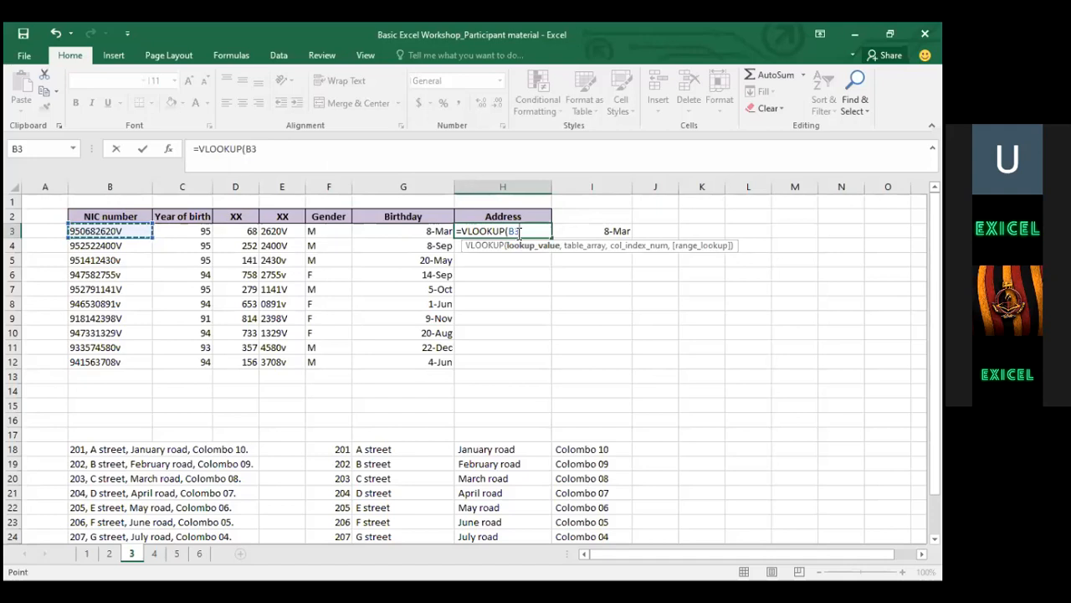
type(",")
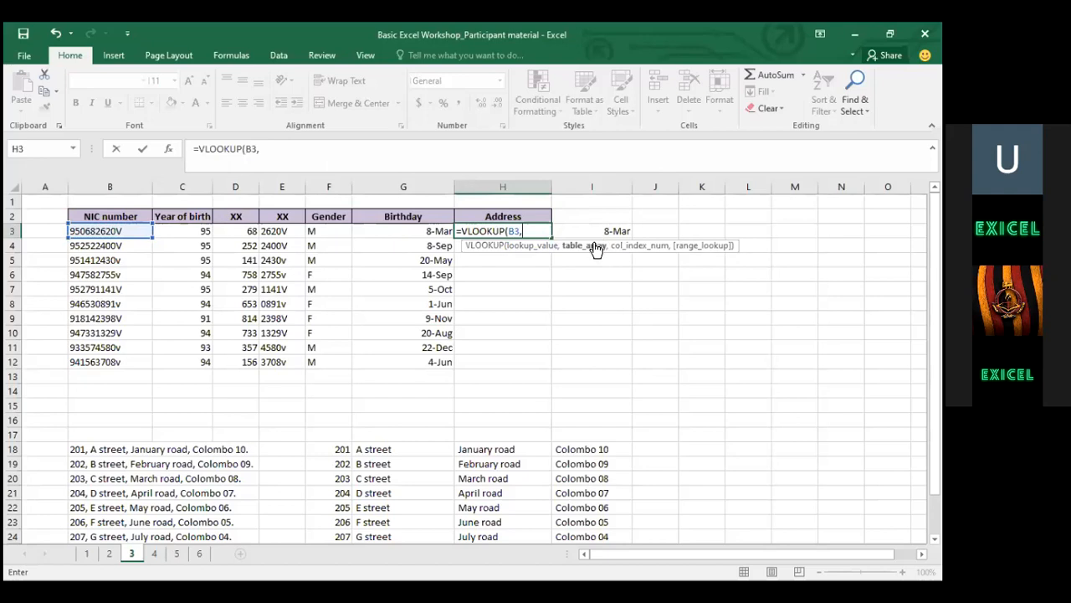
Add sheet 4's absolute range $A$2:$B$27 as the VLOOKUP table array
left_click(151, 553)
left_click(46, 203)
left_click(46, 216)
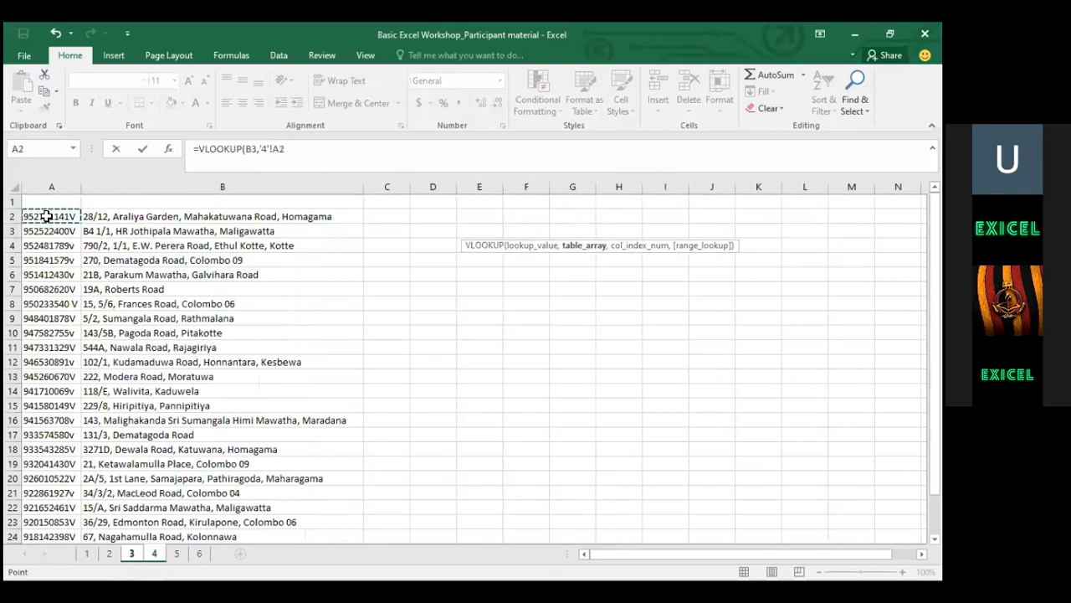
key("shift+Right")
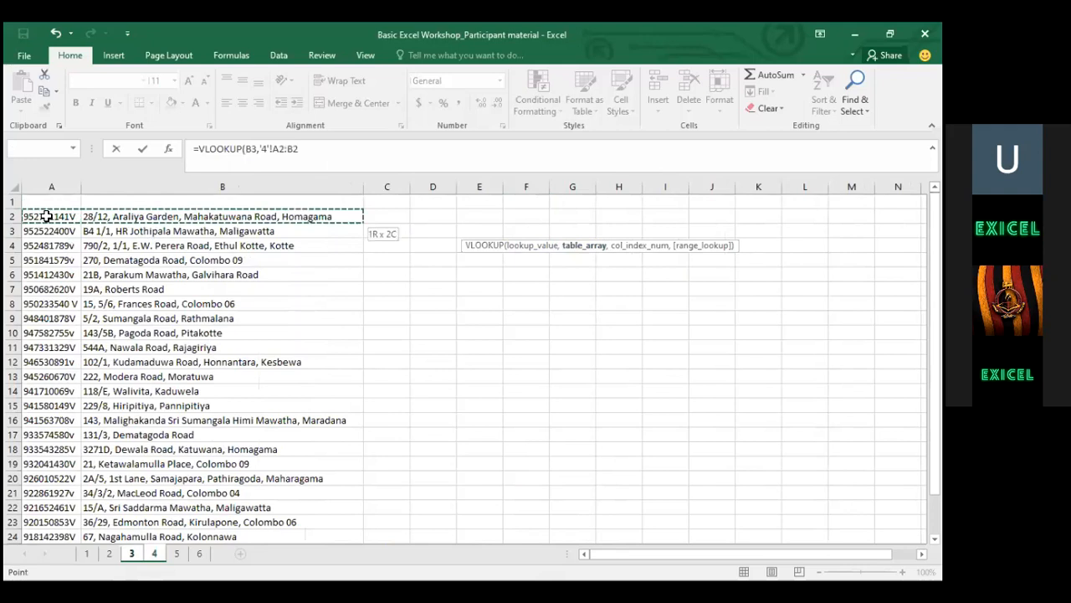
key("ctrl+shift+Down")
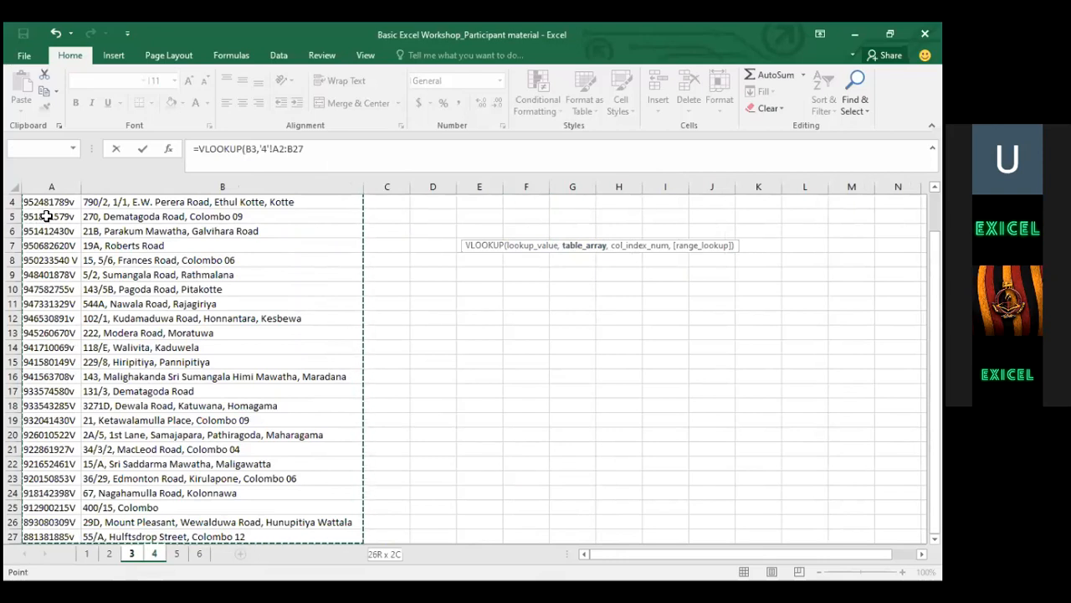
key("F4")
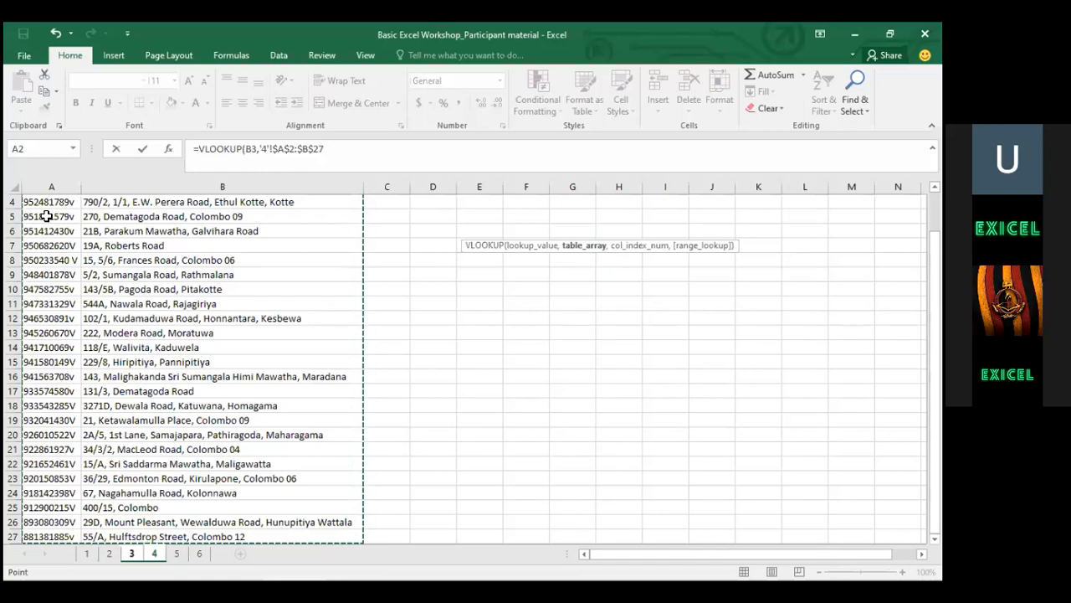
type(",")
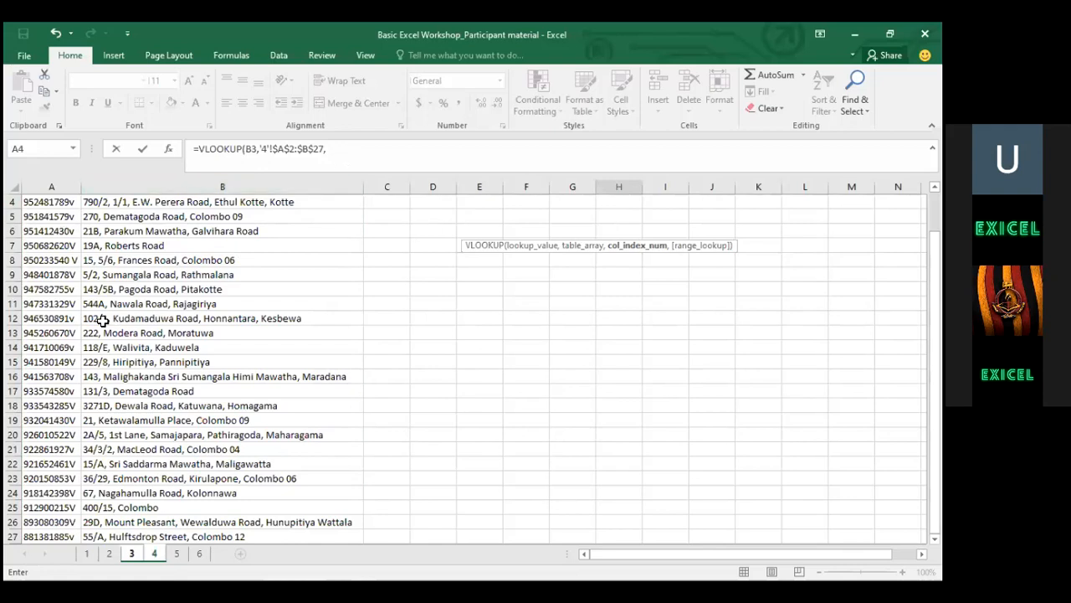
Finish H3 as =VLOOKUP(B3,'4'!$A$2:$B$27,2,FALSE) so it returns the matching address
left_click(345, 149)
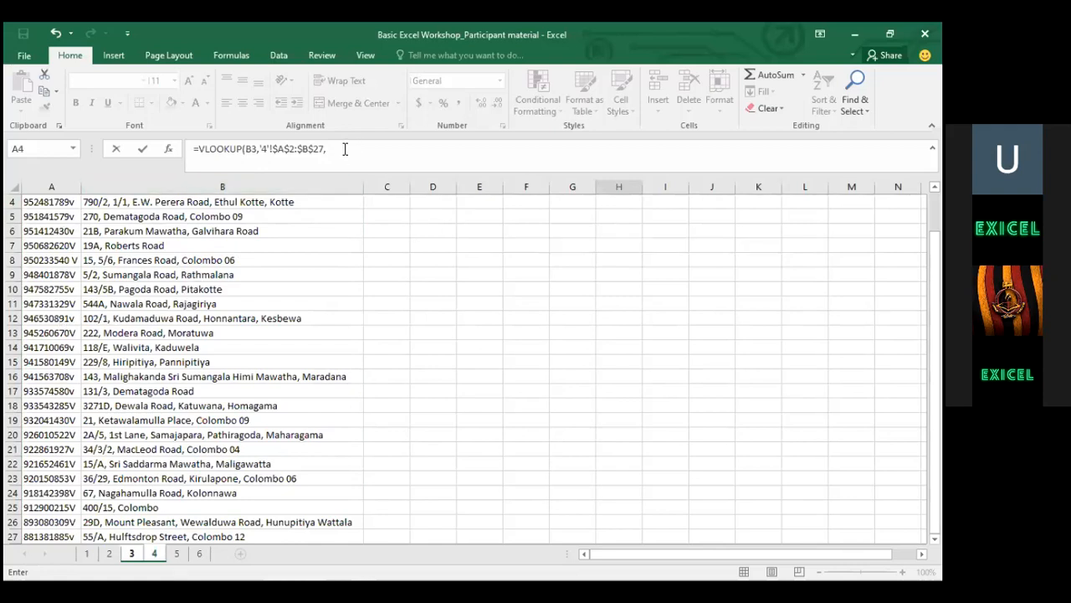
type("2")
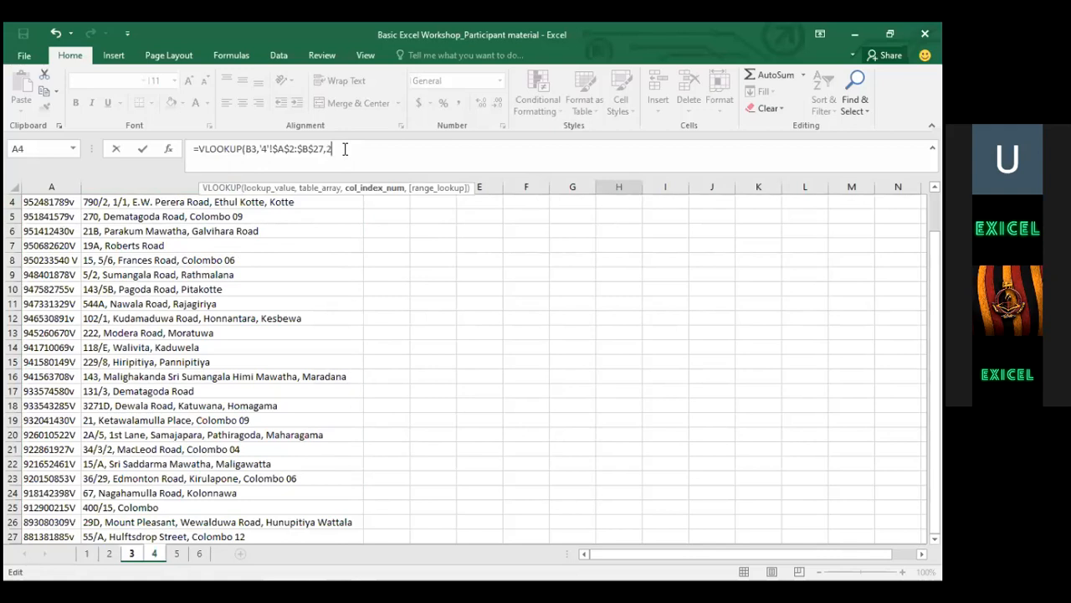
type(",")
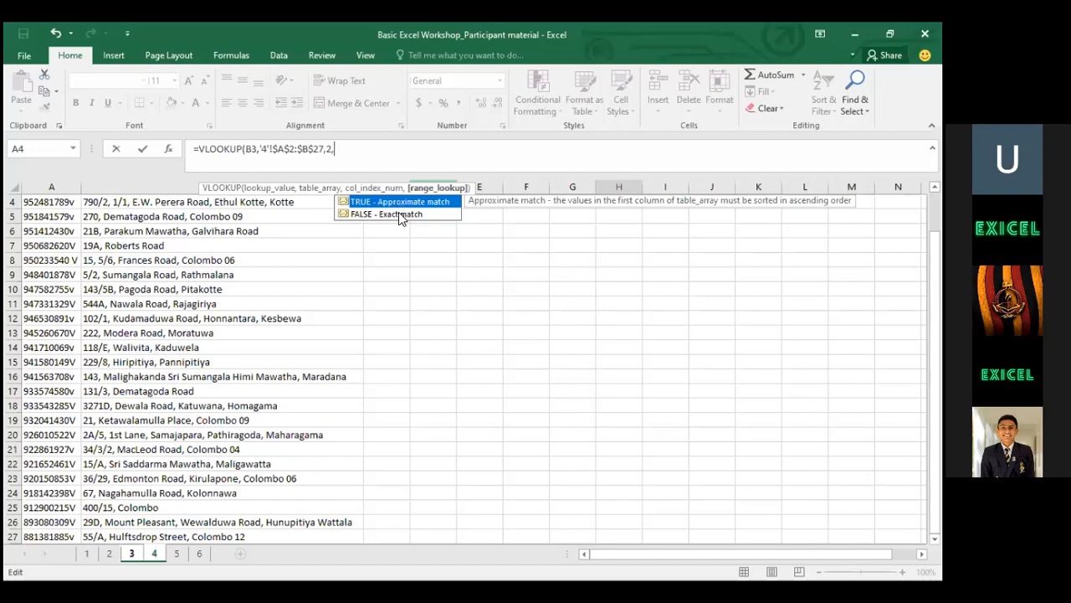
left_click(400, 214)
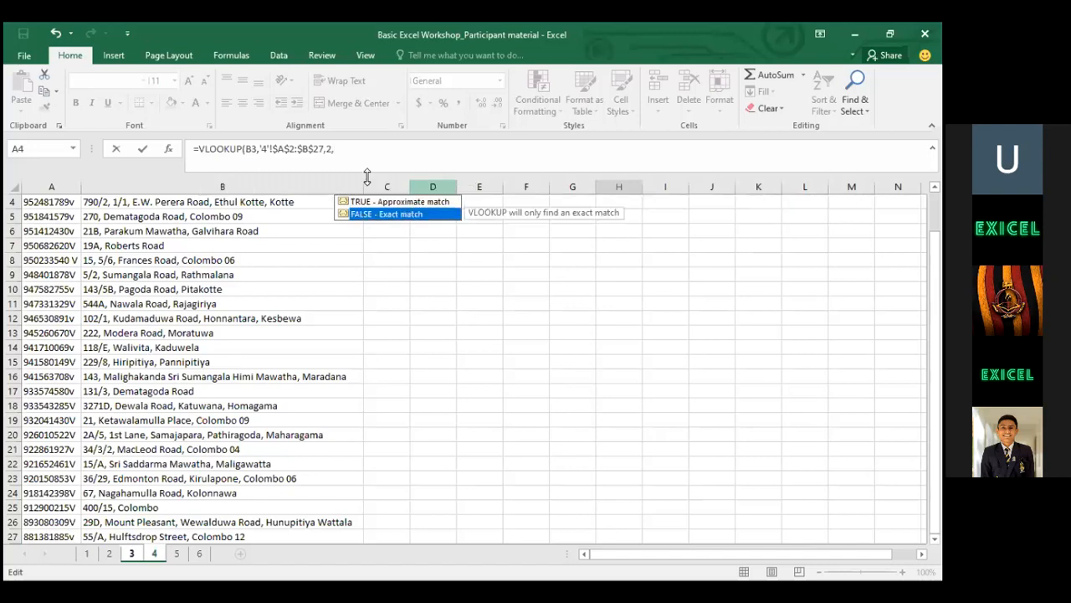
double_click(398, 212)
type(")")
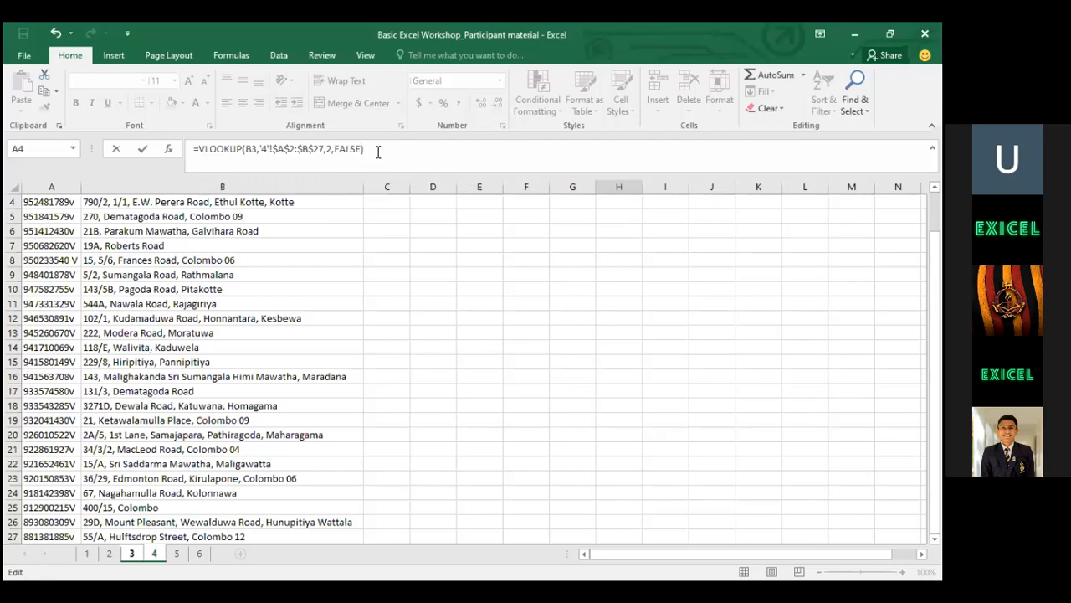
key("Return")
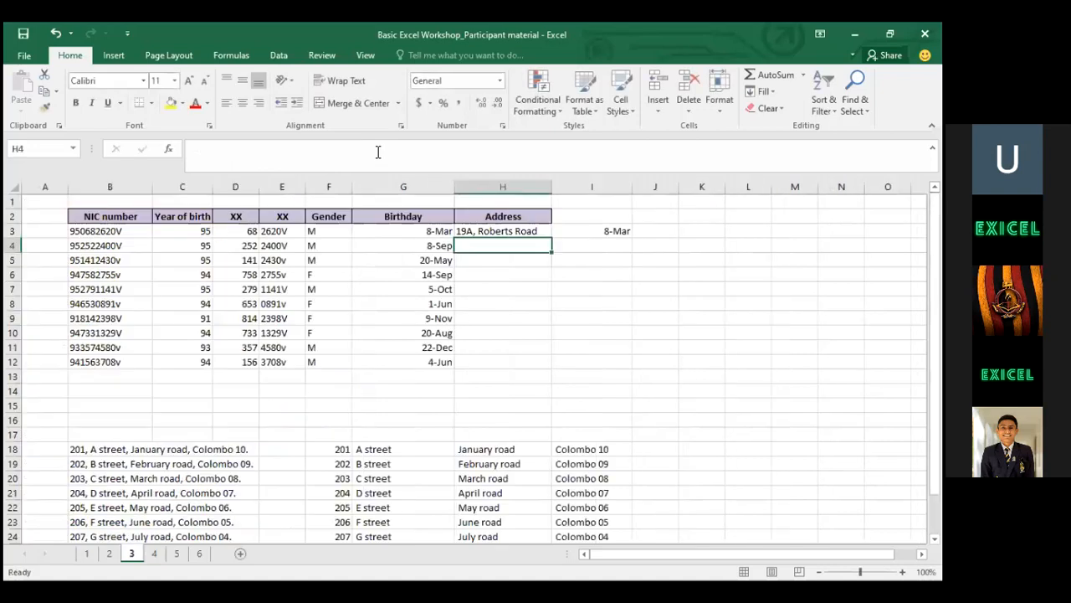
key("Right")
key("Left")
key("Left")
key("Right")
key("Left")
key("Left")
key("Right")
key("Right")
Copy the H3 lookup formula into Address cells H4:H12
key("ctrl+c")
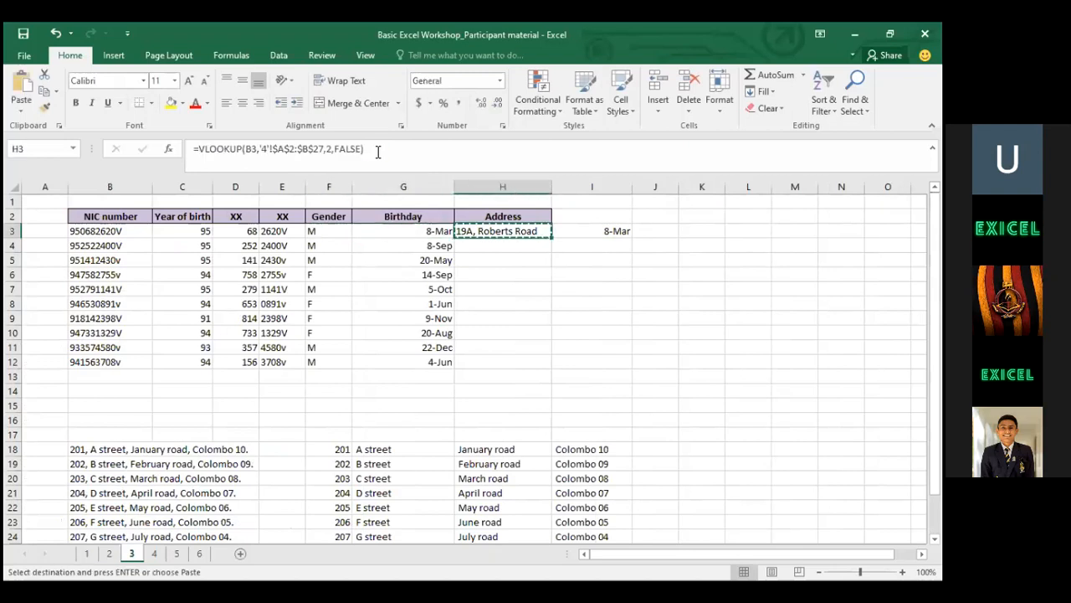
key("Down")
key("shift+Down")
key("shift+Down")
key("shift+Down")
key("shift+Down")
key("shift+Down")
key("shift+Down")
key("shift+Down")
key("shift+Down")
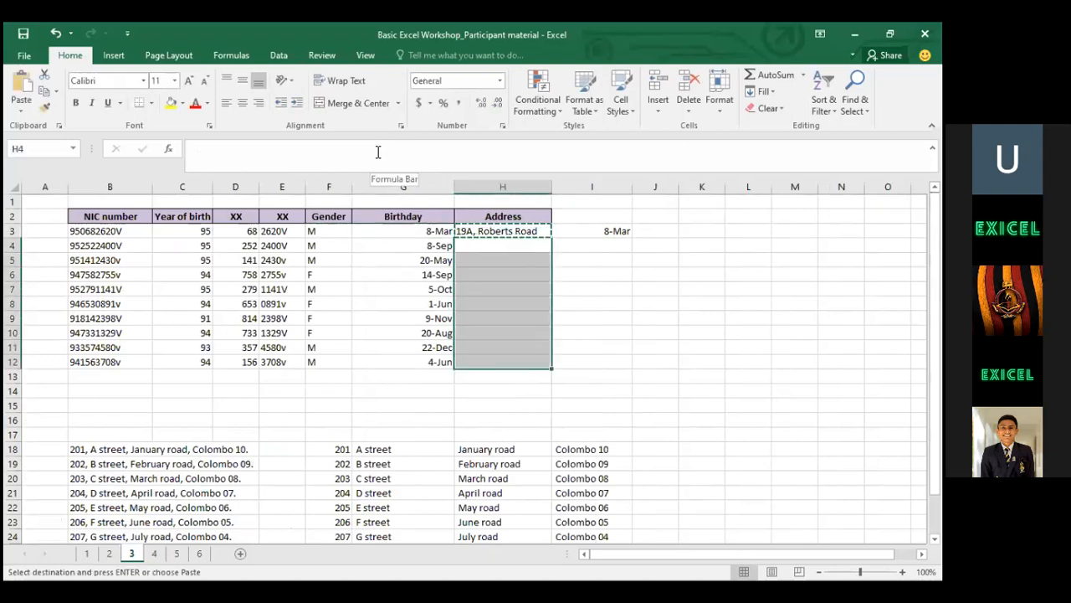
key("ctrl+v")
key("Up")
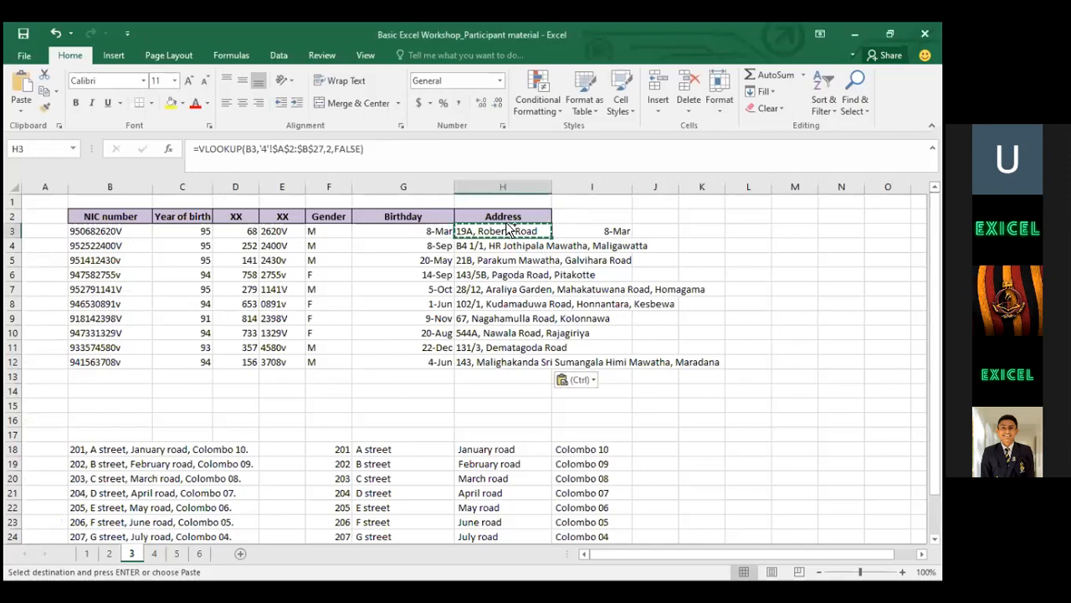
Undo the paste so the Address cells are blank again
key("ctrl")
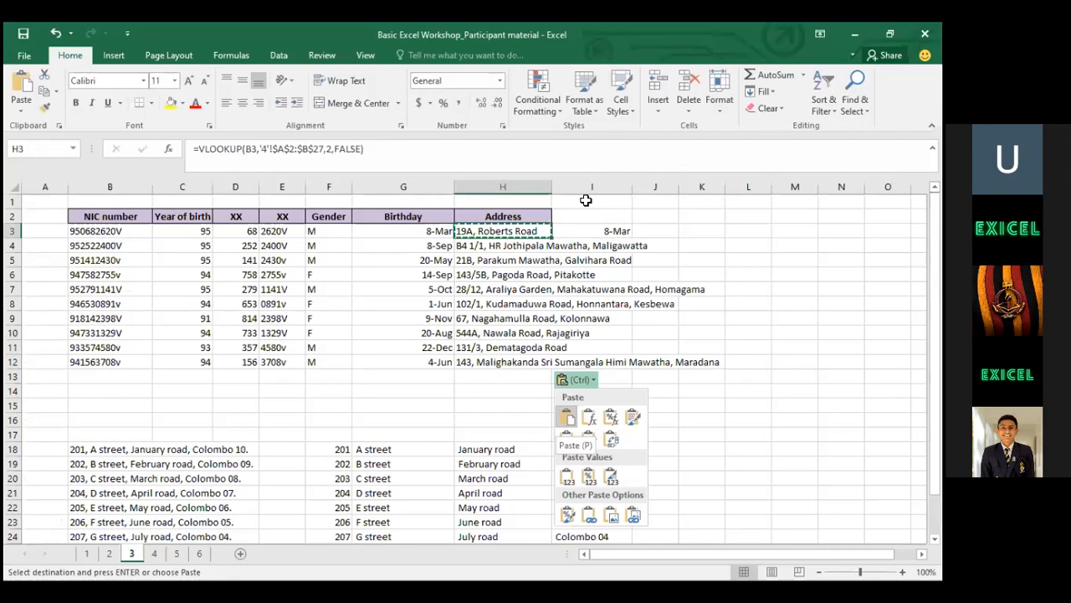
key("Escape")
key("ctrl+z")
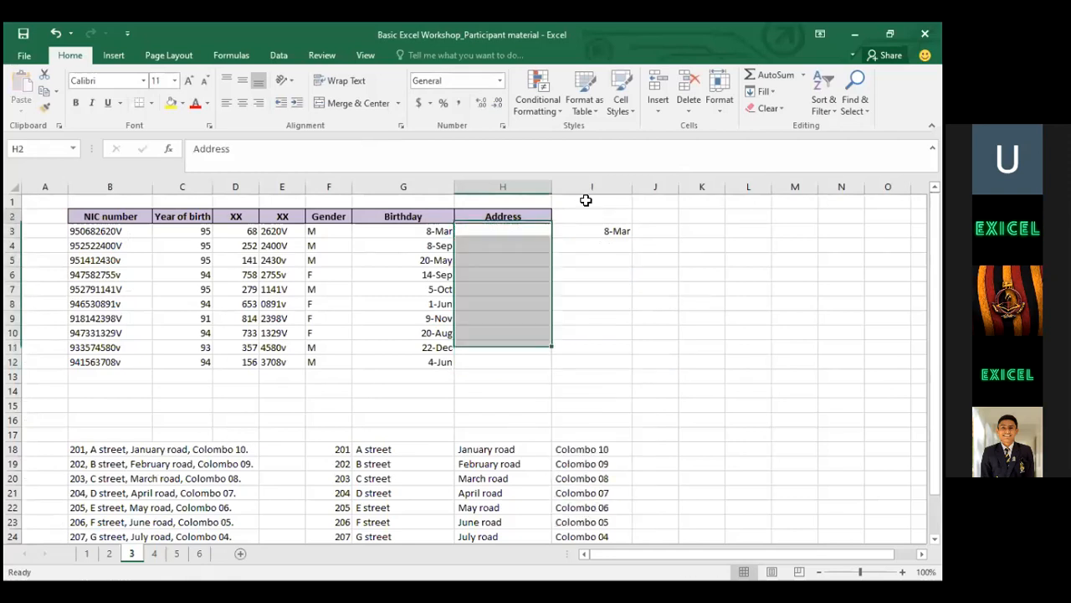
Begin a new formula in Address cell H3 by typing =vlook
key("Down")
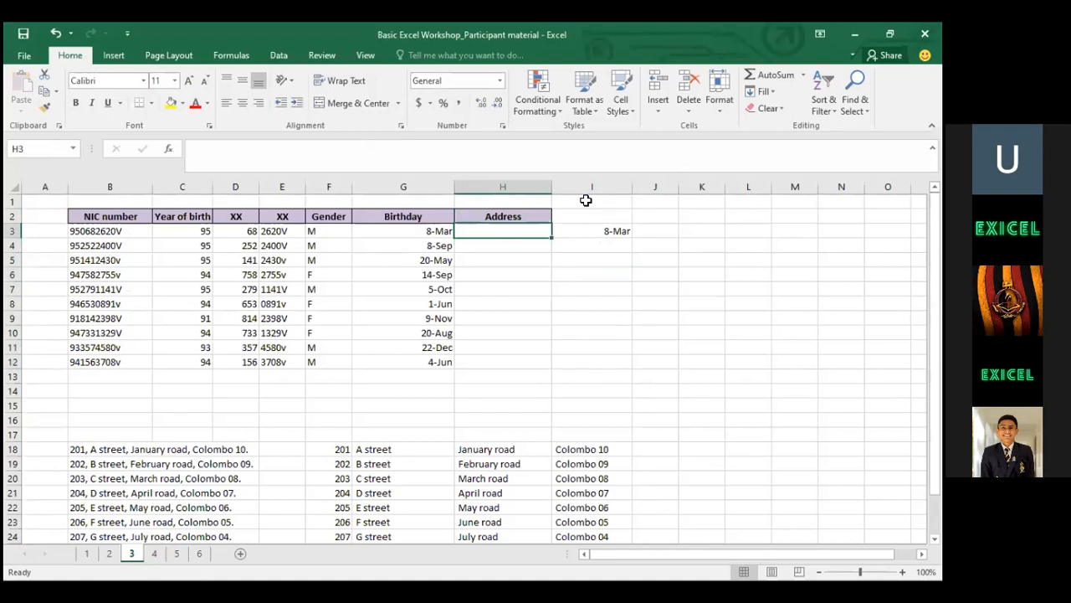
left_click_drag(143, 231, 154, 360)
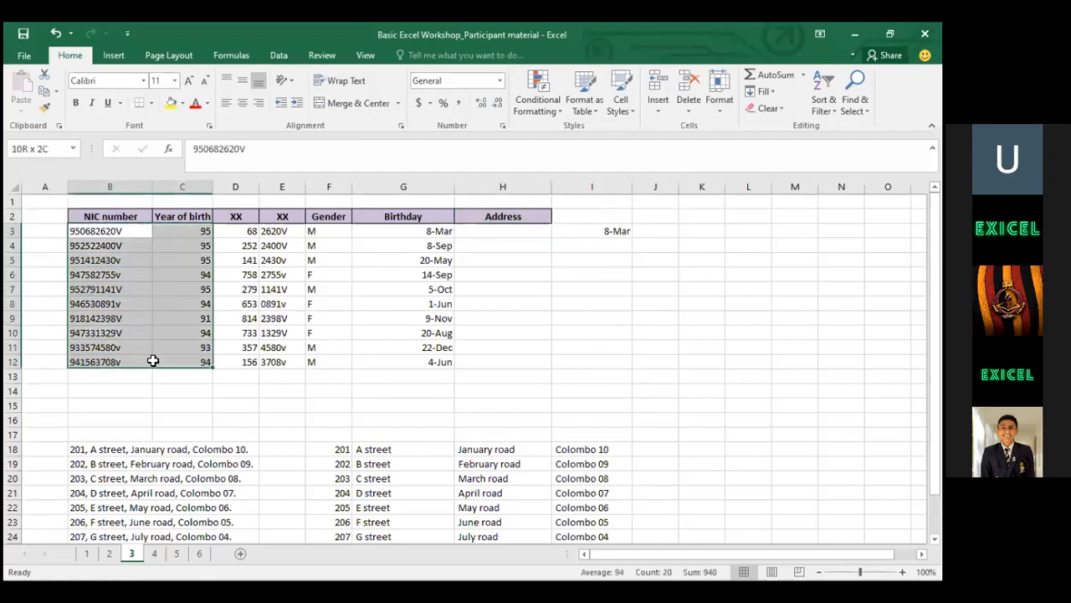
left_click(509, 229)
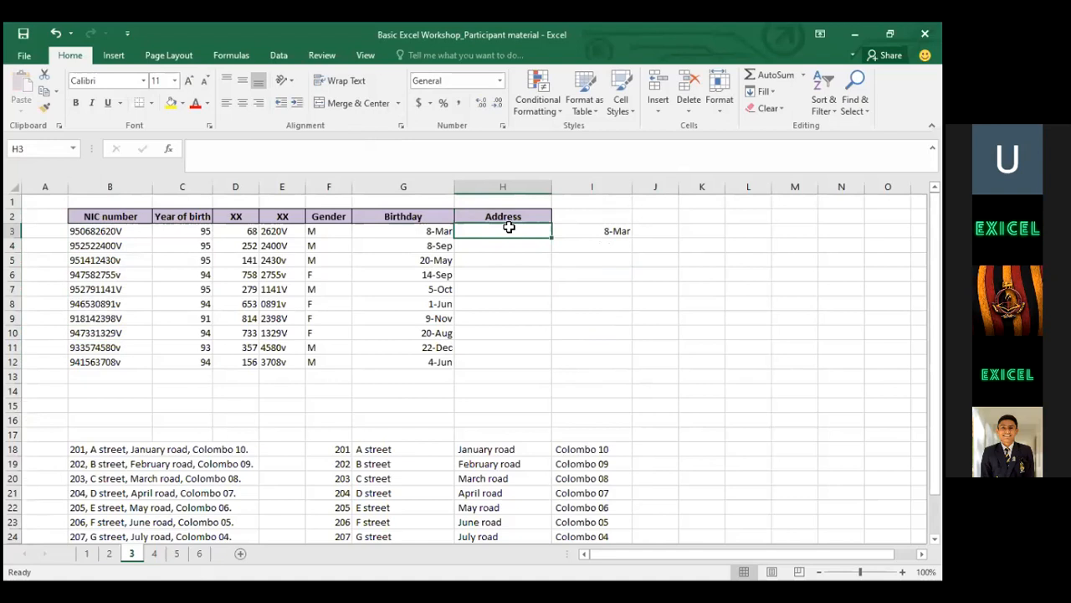
type("=")
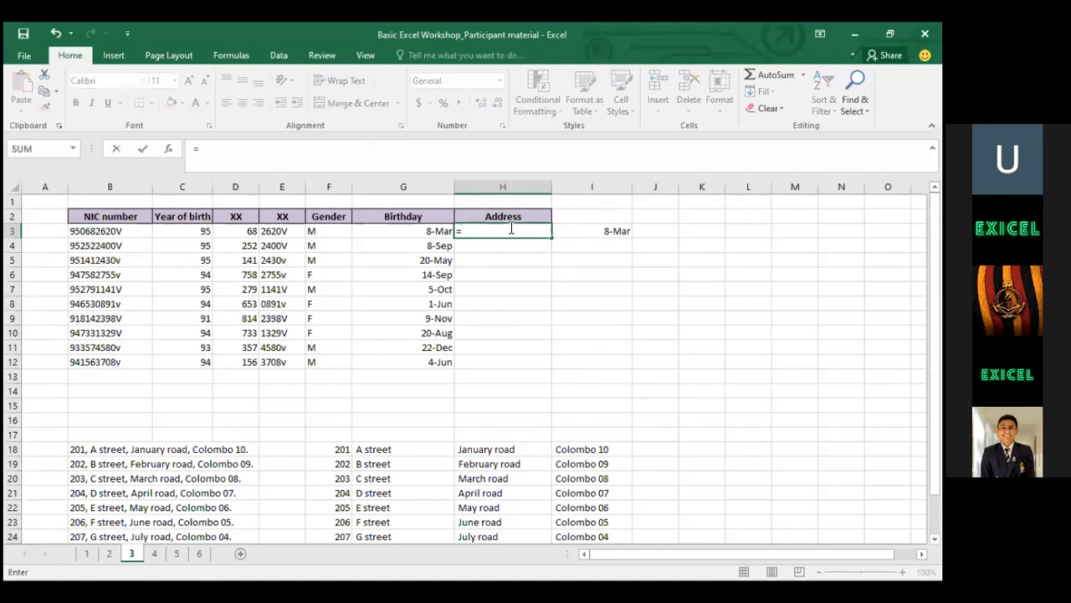
type("vlook")
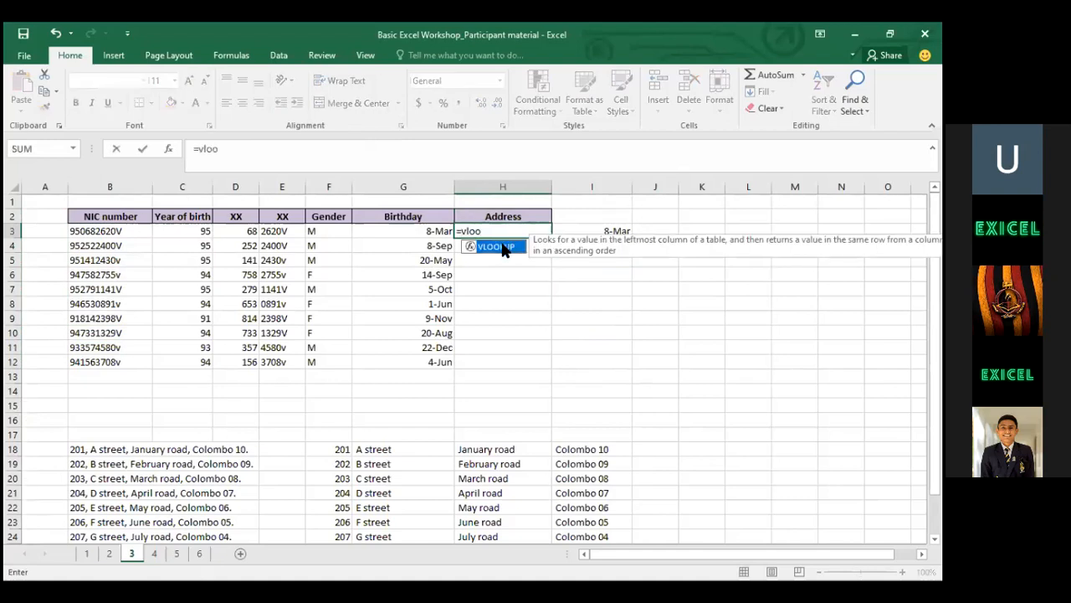
Accept VLOOKUP with B3 as lookup value and go to sheet 4's address list
key("Tab")
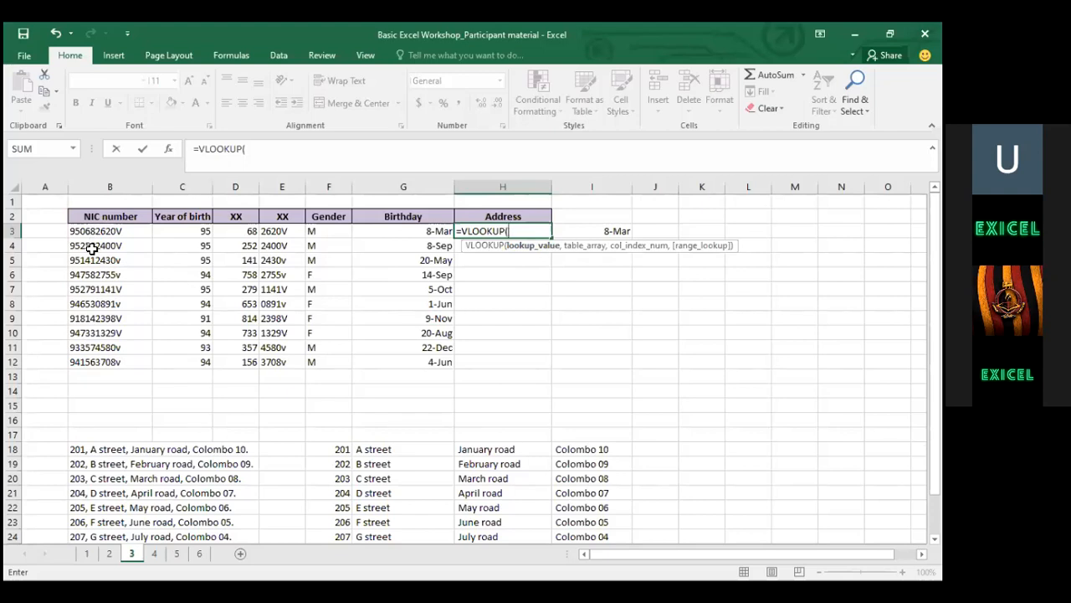
left_click(112, 231)
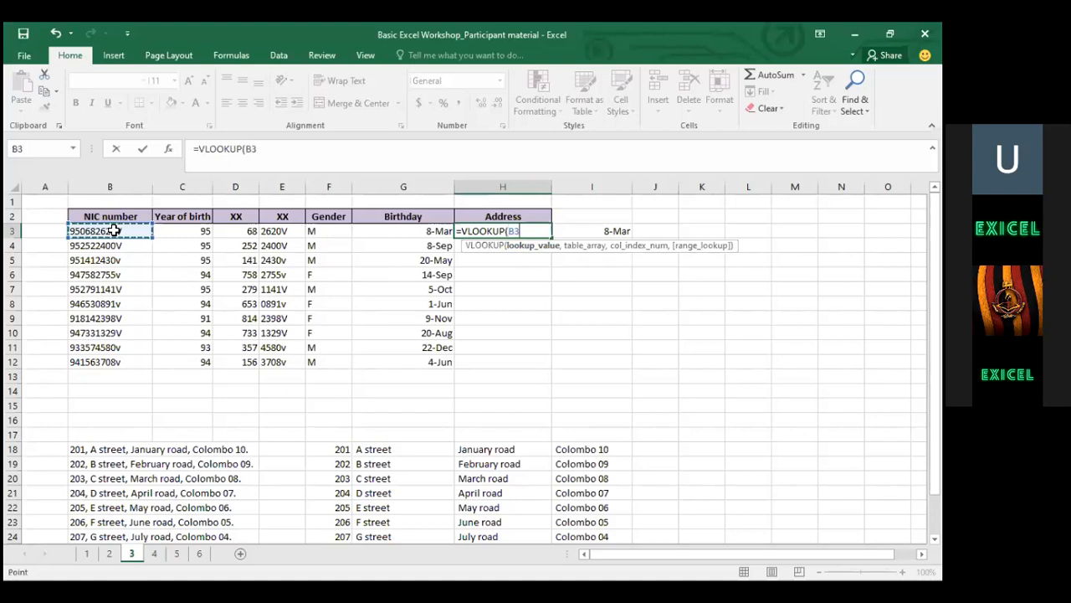
type(",")
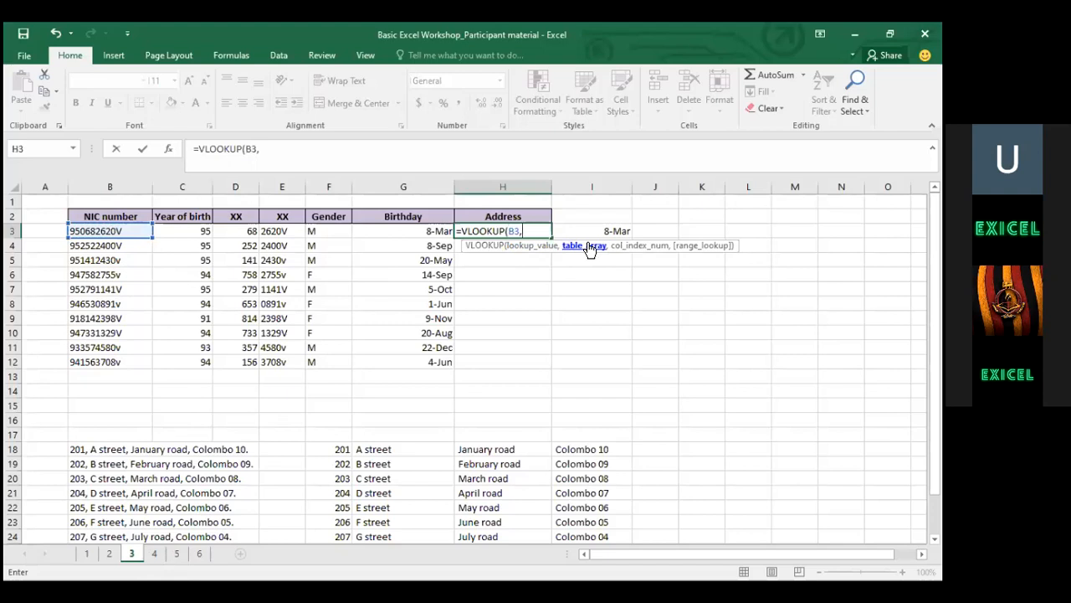
left_click(154, 553)
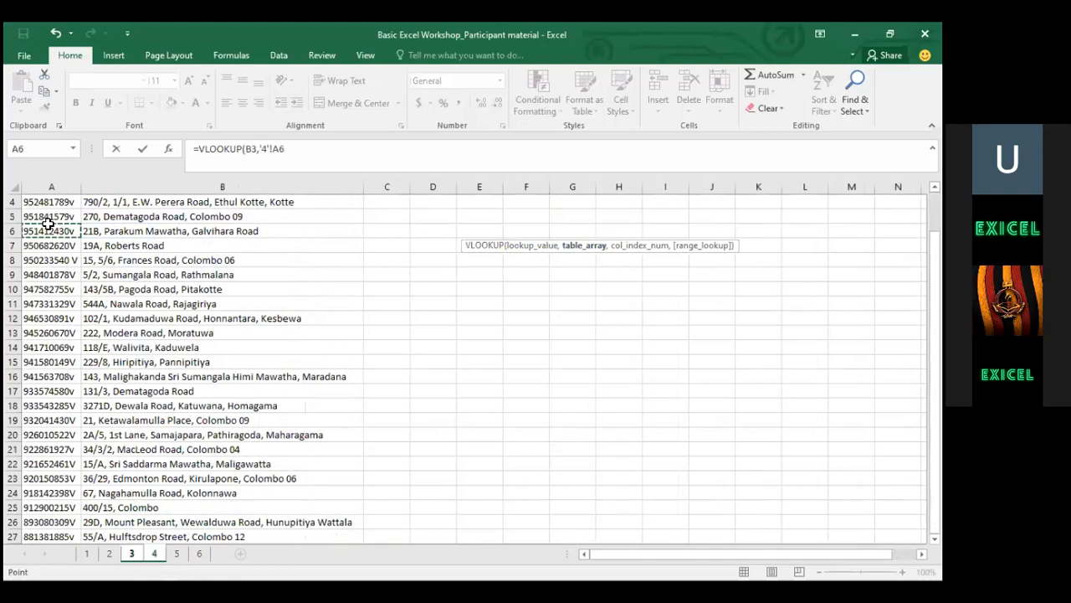
Select sheet 4's A2:B27 as the lookup range and make it absolute
key("Up")
key("Up")
key("Up")
key("Down")
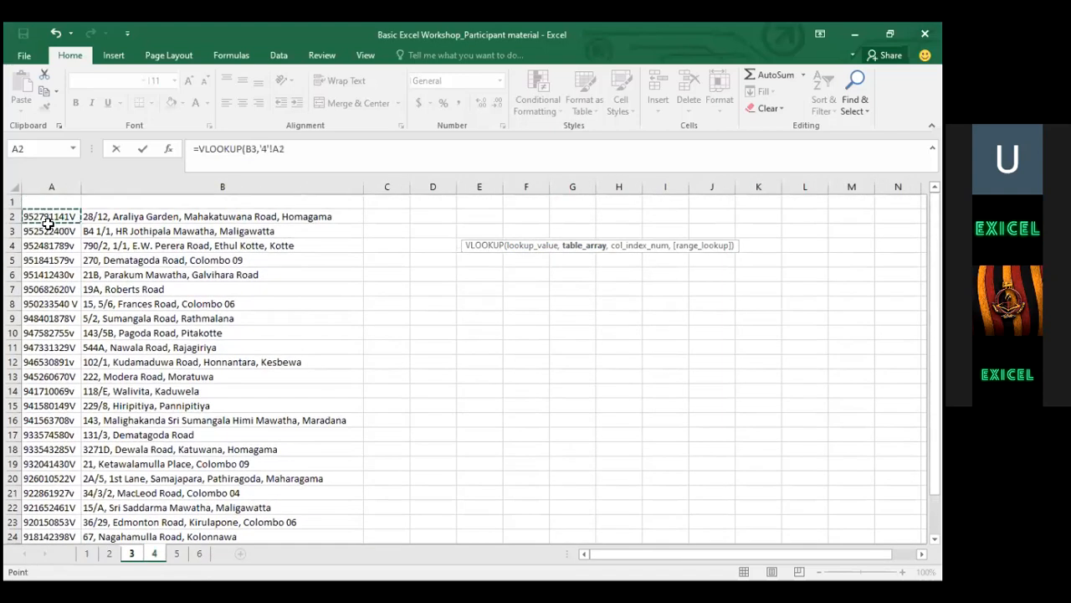
key("shift+Right")
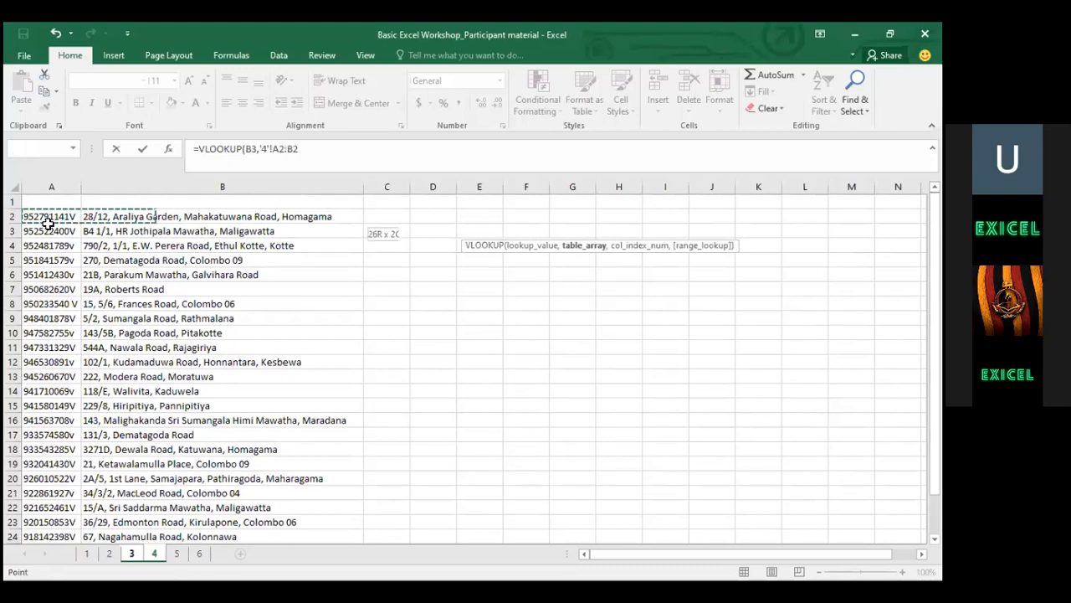
key("ctrl+shift+Down")
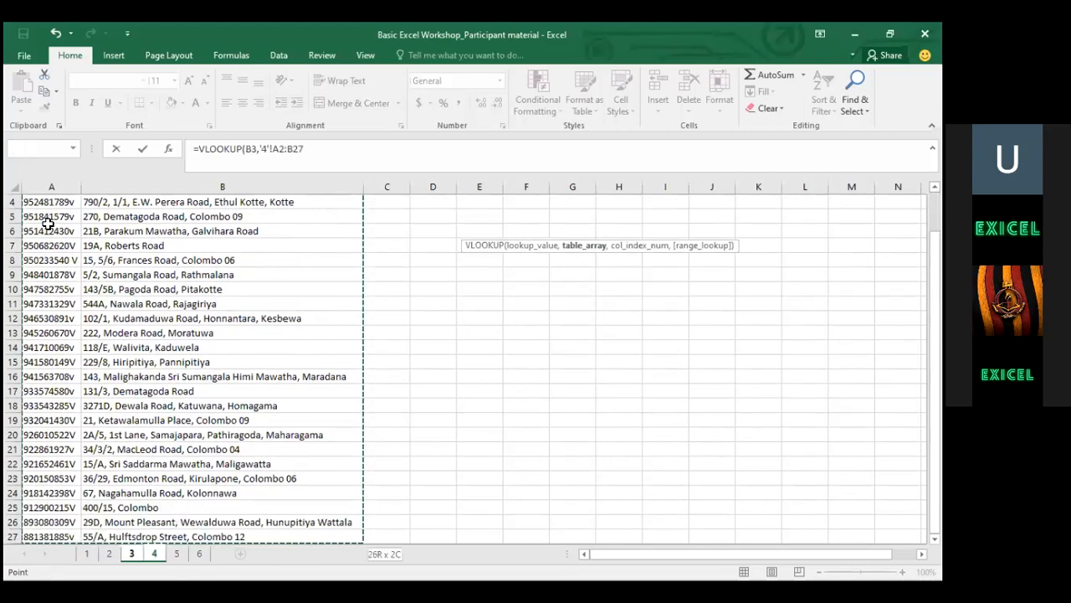
key("F4")
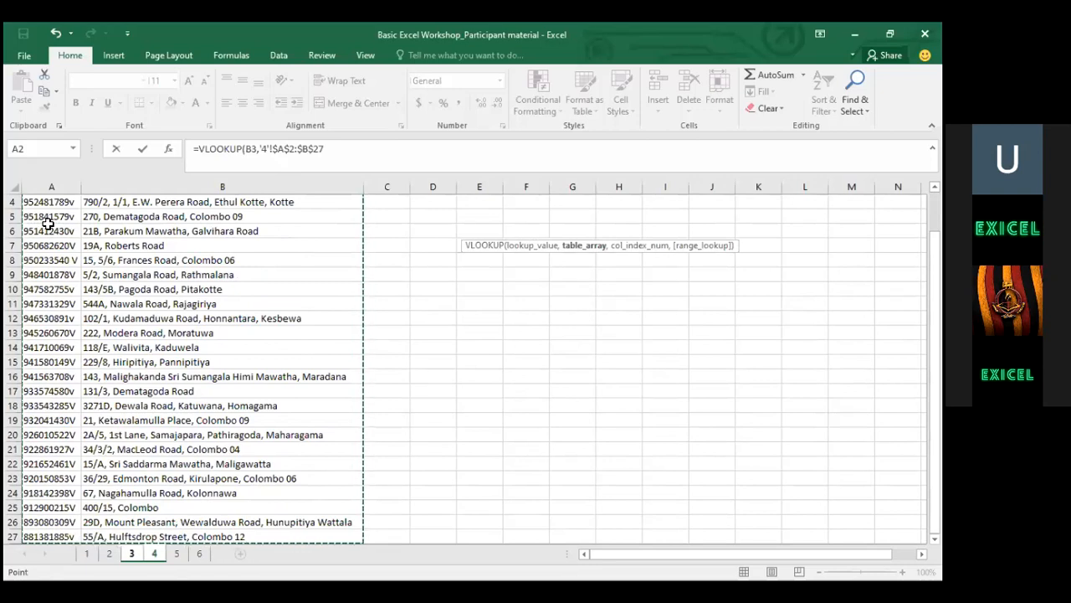
type(",")
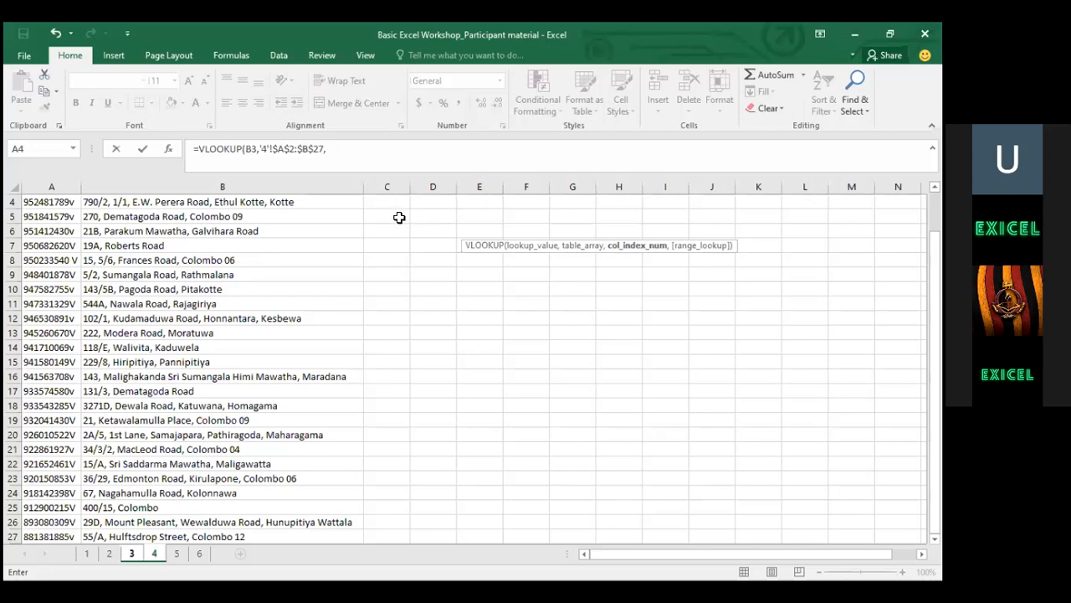
Add column index 2 and FALSE for exact match, then close the formula
left_click(343, 154)
type("2")
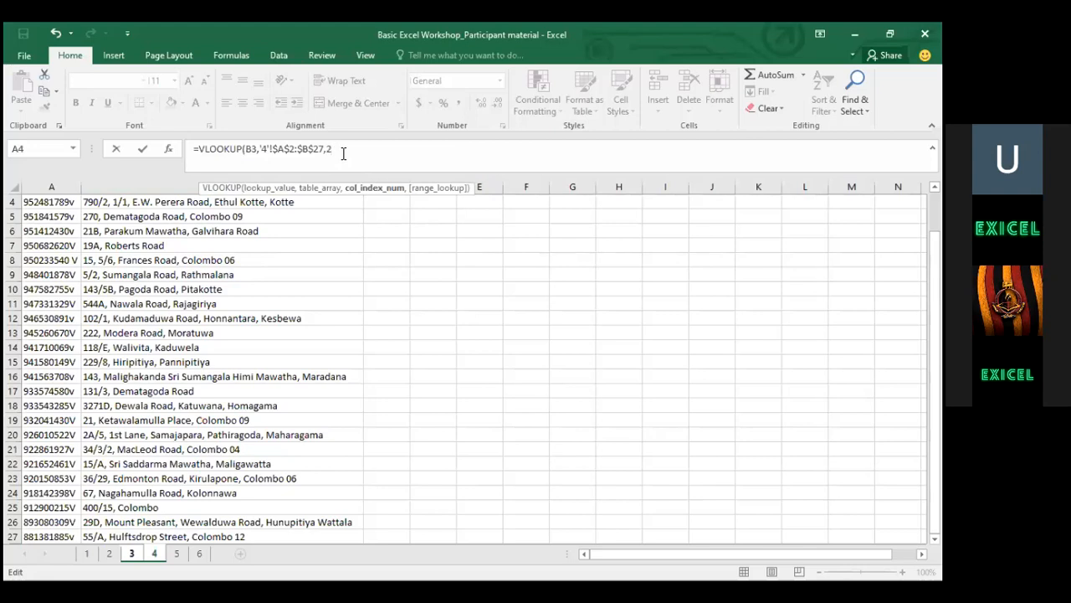
type(",")
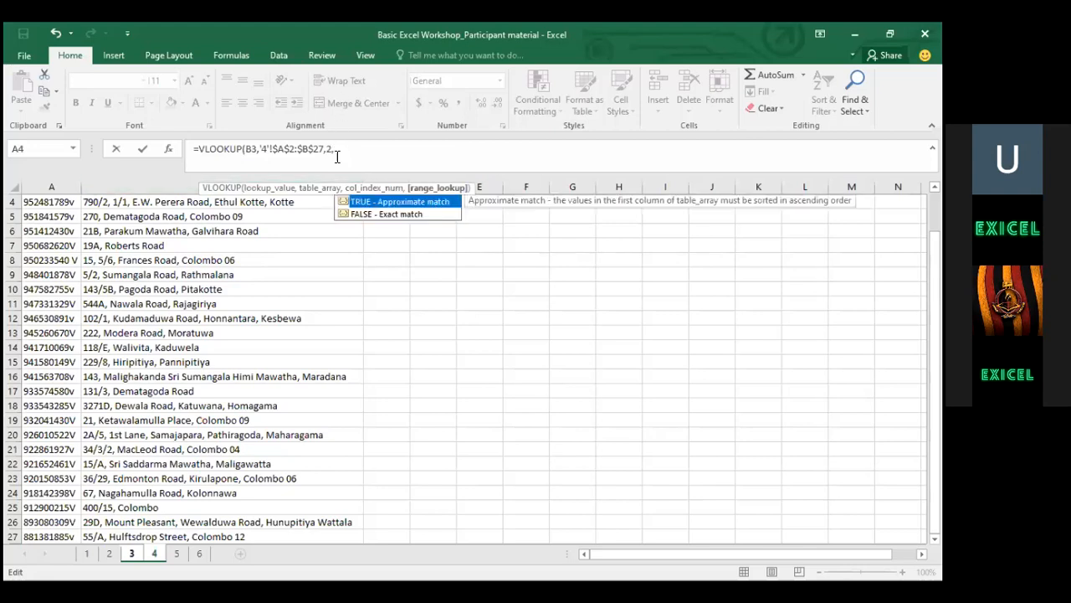
left_click(374, 214)
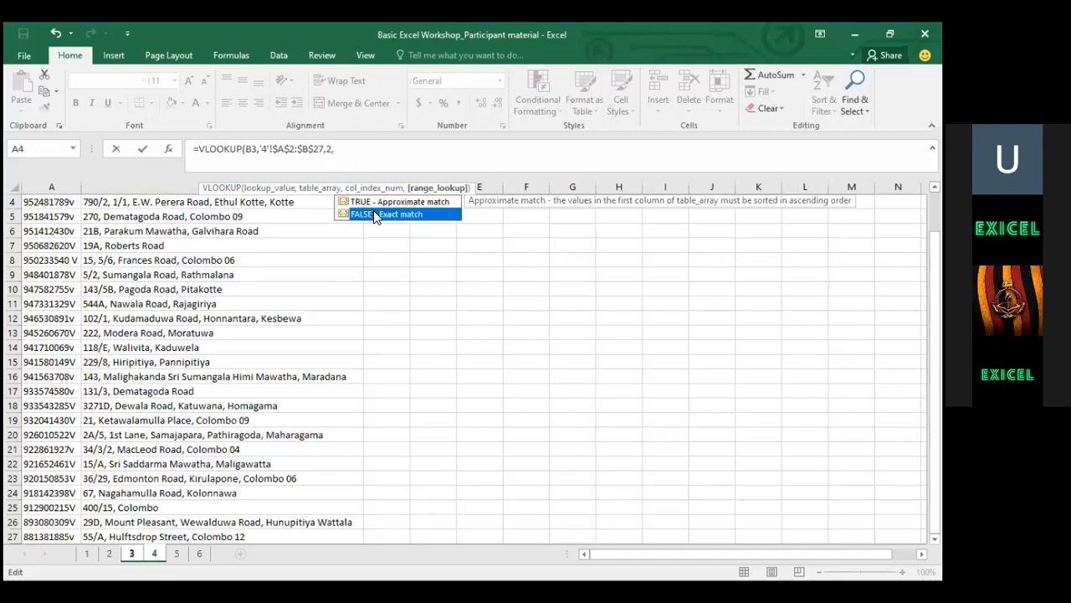
key("Tab")
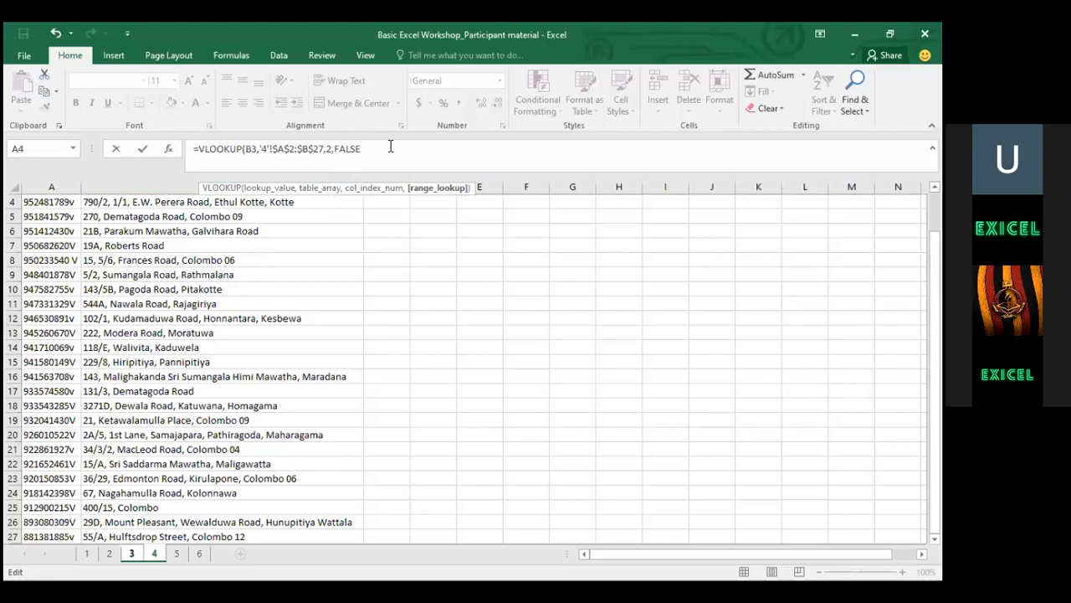
type(")")
Commit the H3 VLOOKUP so it shows the looked-up address, then leave Excel
key("Return")
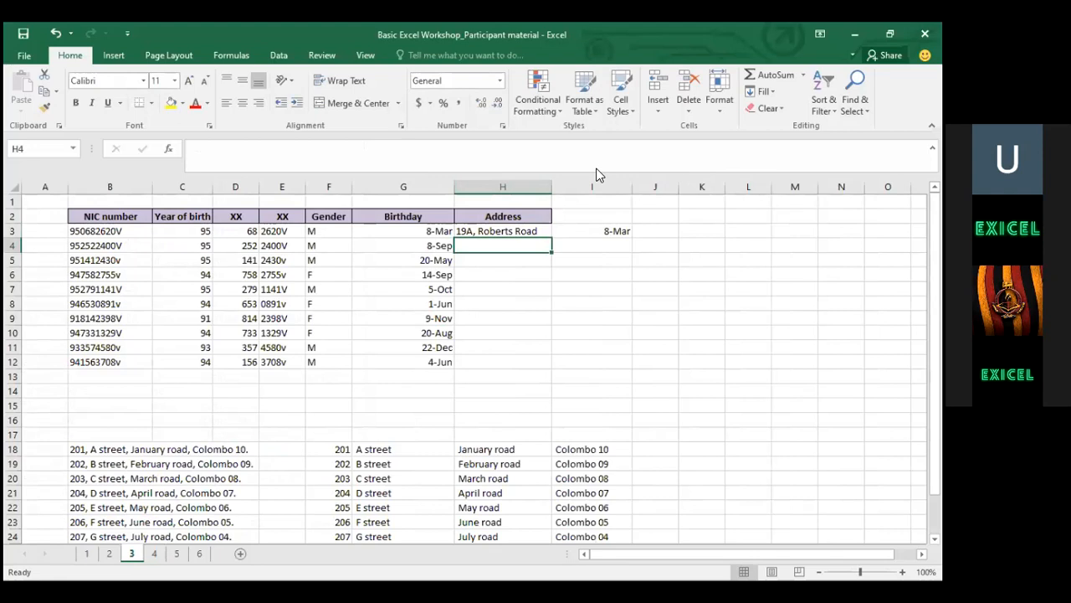
key("alt+Tab")
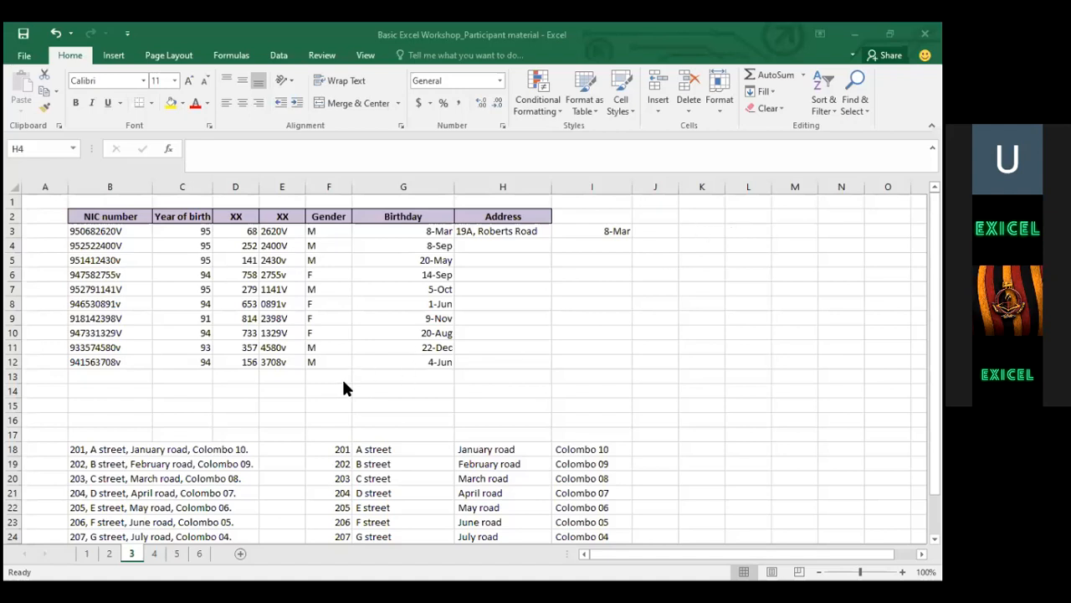
Open H3's VLOOKUP formula and delete its sheet 4 lookup range
left_click_drag(343, 381, 484, 235)
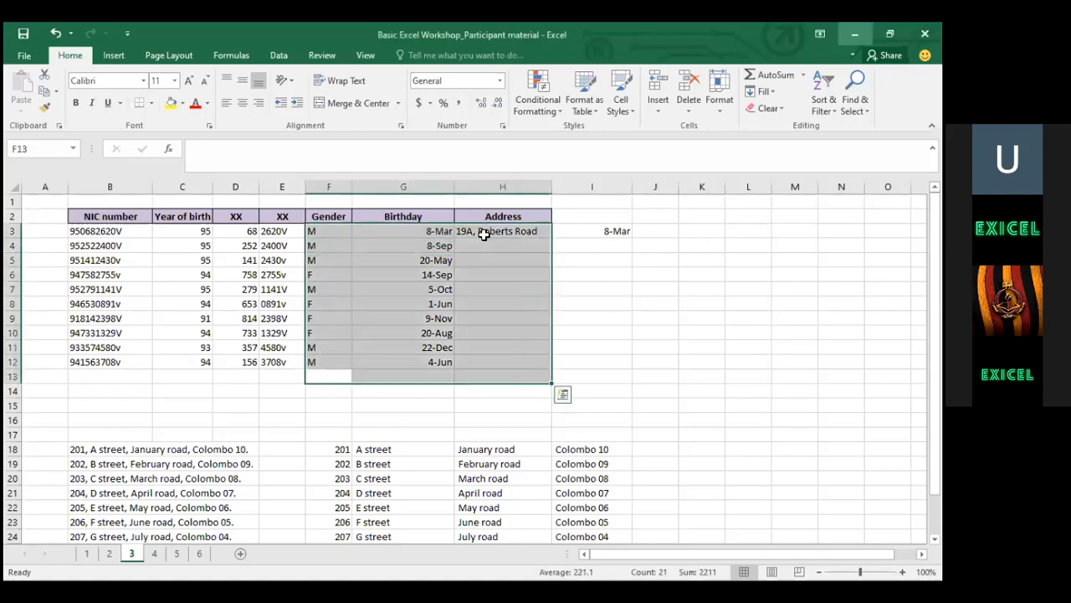
left_click(484, 235)
left_click(324, 149)
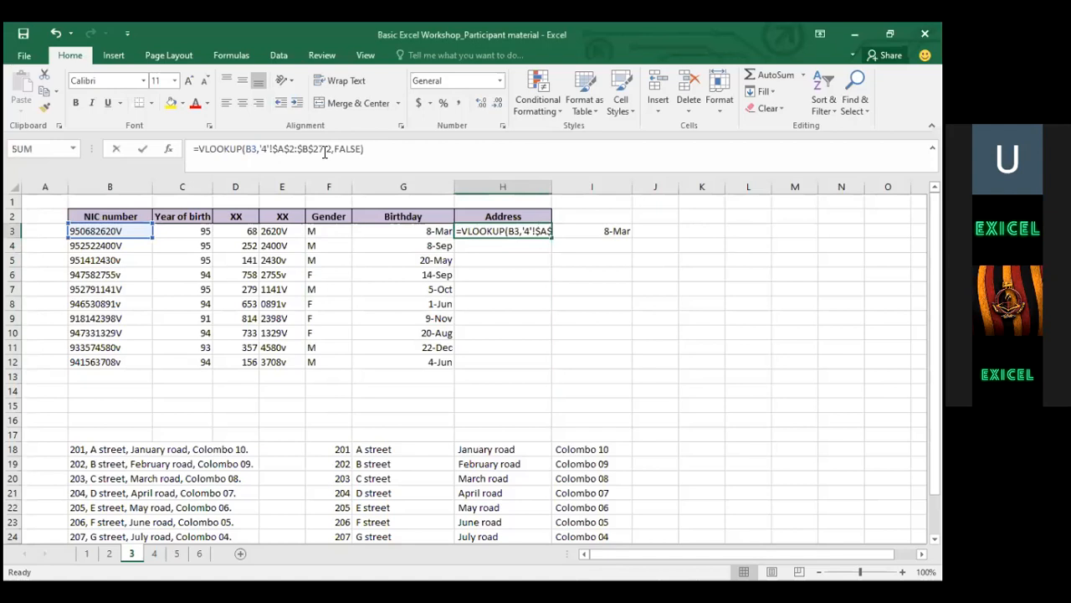
key("BackSpace")
key("BackSpace")
key("BackSpace")
key("BackSpace")
key("BackSpace")
key("BackSpace")
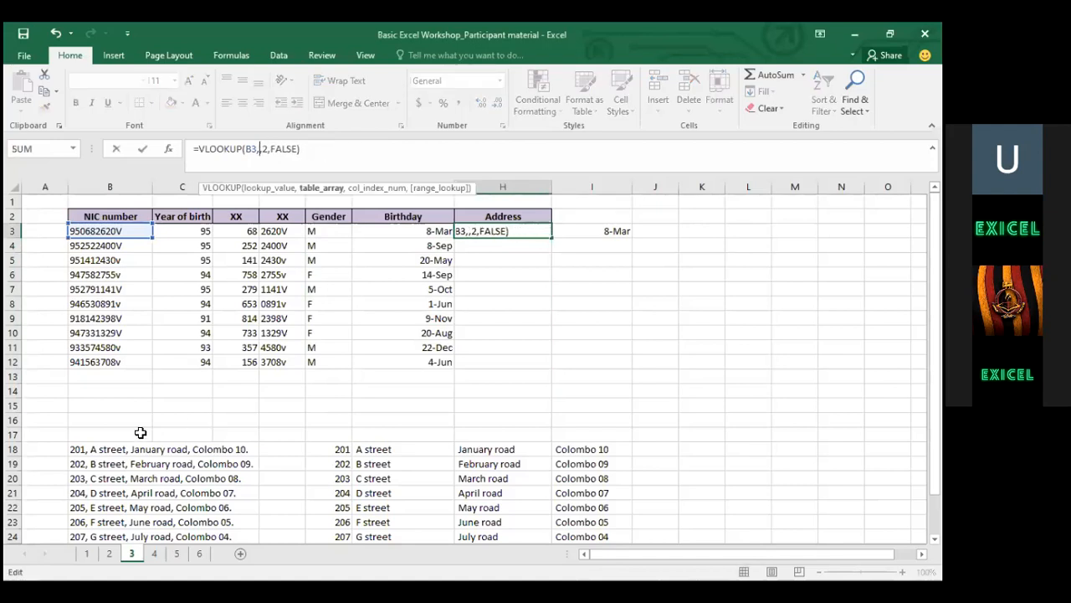
Reselect '4'!A2:B27 as the lookup range, commit the formula and copy H3
left_click(159, 553)
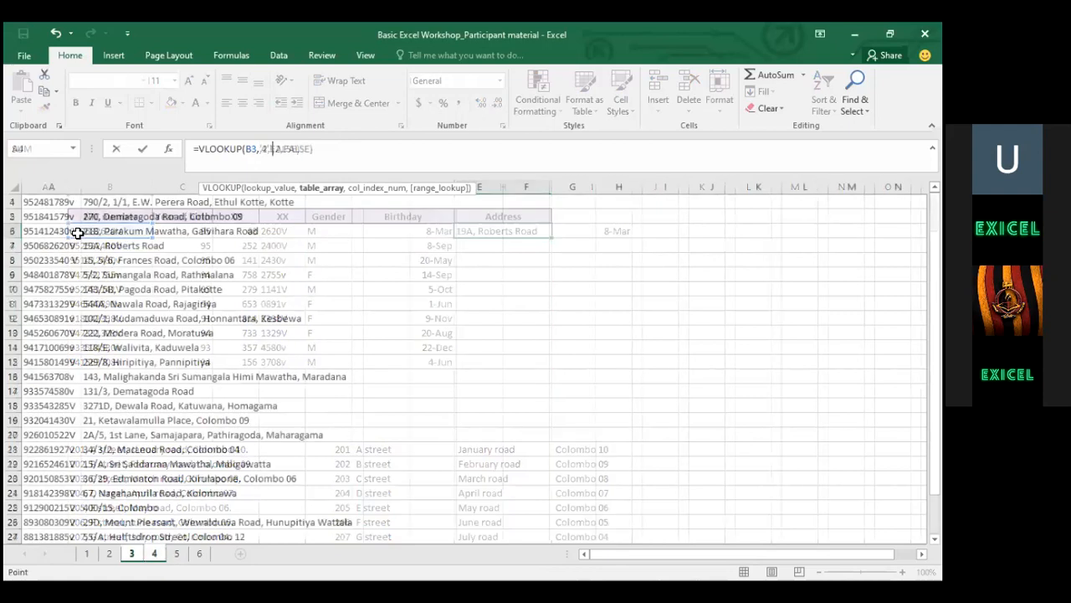
key("Down")
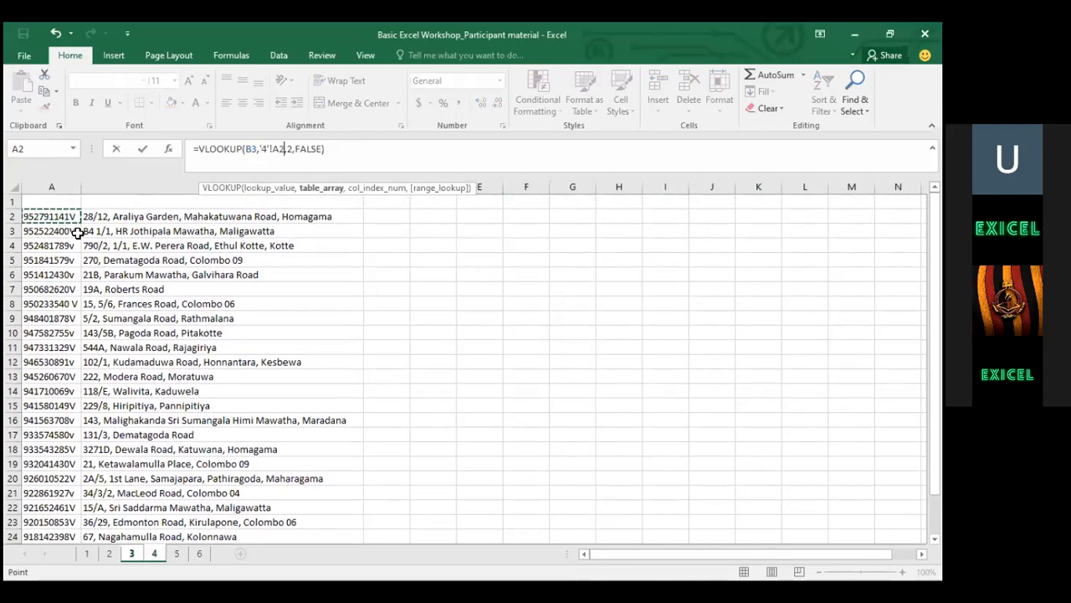
key("shift+Right")
key("ctrl+shift+Down")
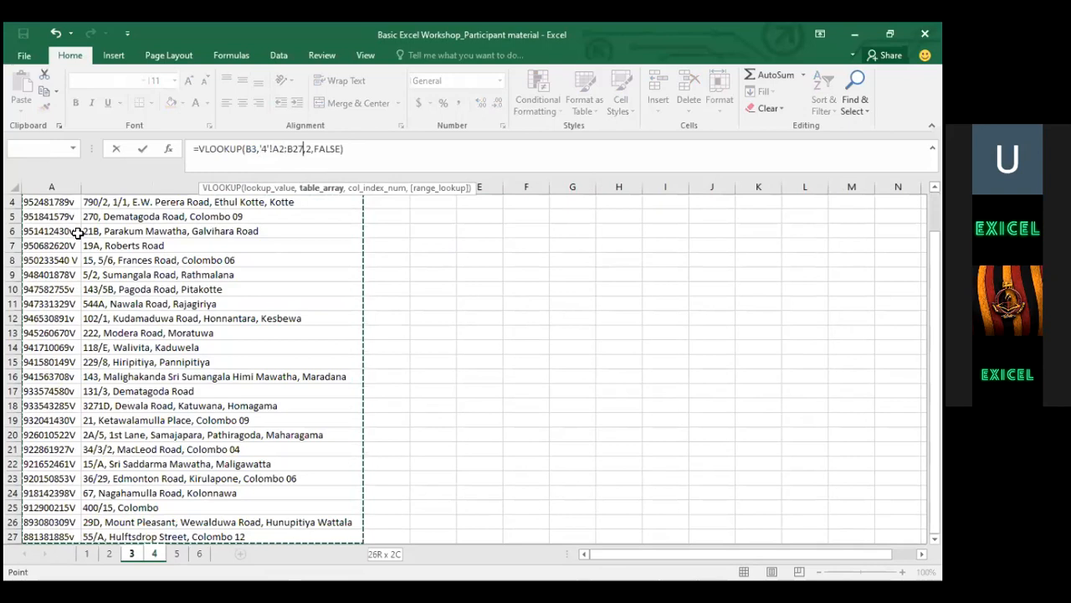
key("ctrl+Return")
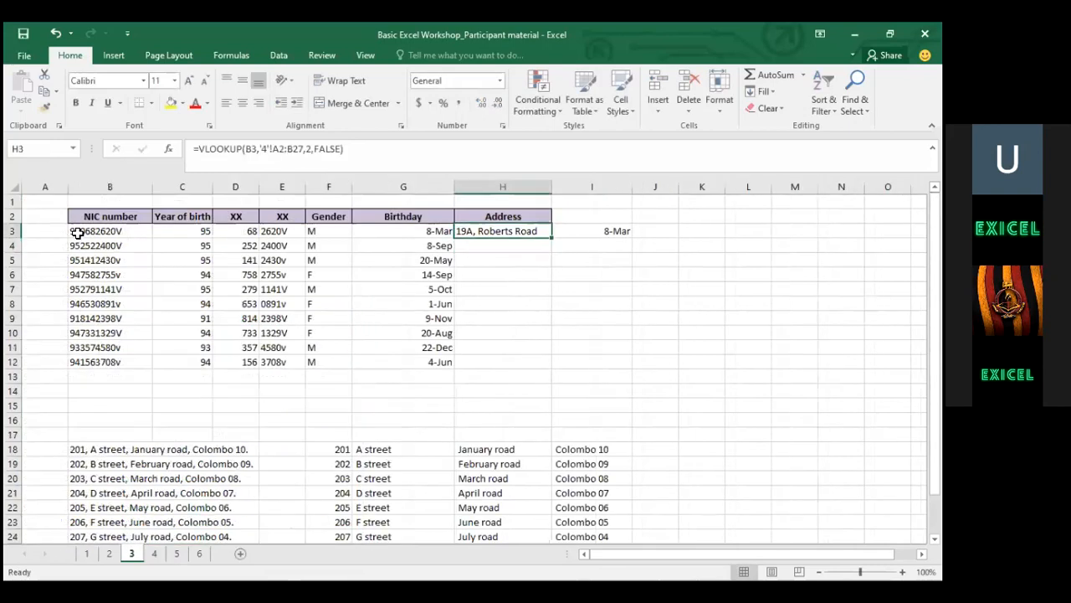
key("ctrl+c")
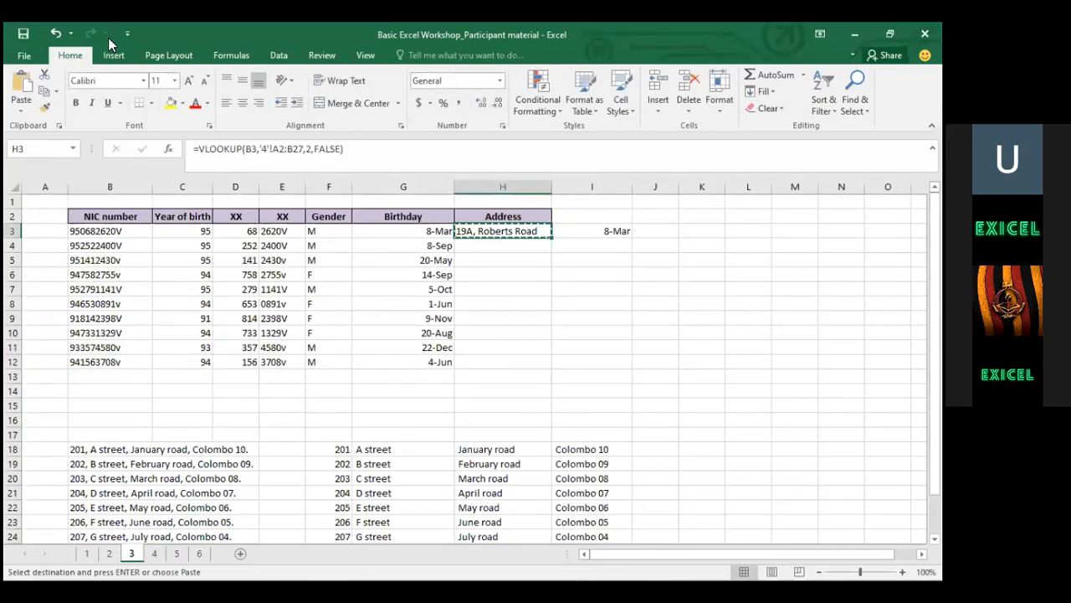
Paste the H3 formula into H4:H12 and inspect the rows returning #N/A
key("Down")
key("shift+Down")
key("shift+Down")
key("shift+Down")
key("shift+Down")
key("shift+Down")
key("shift+Down")
key("shift+Down")
key("shift+Down")
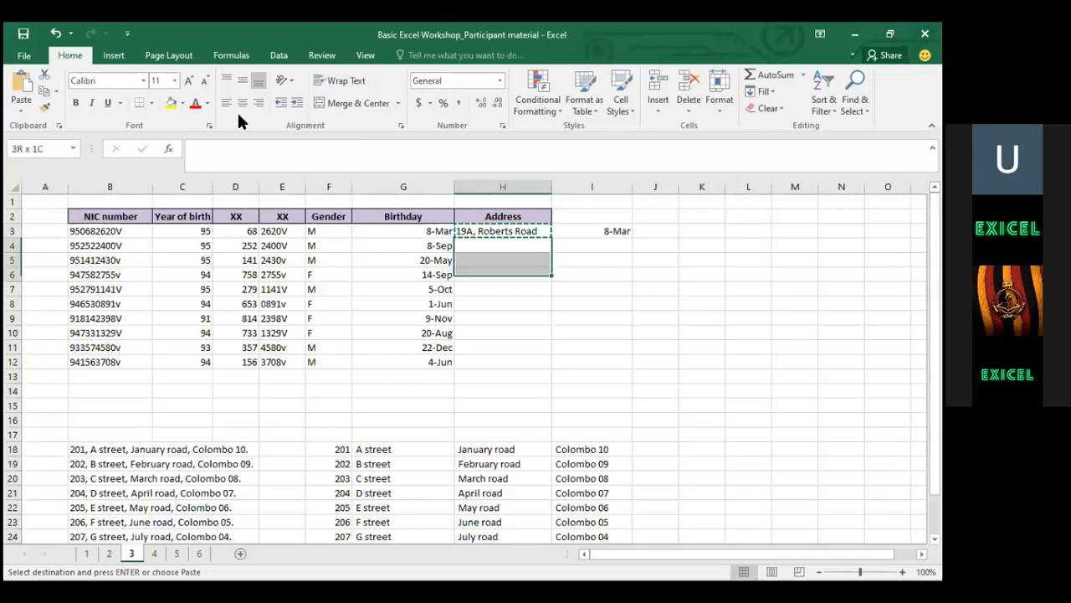
key("ctrl+v")
key("Up")
key("Down")
key("Down")
key("Down")
key("Down")
key("Up")
key("Up")
key("Up")
key("Up")
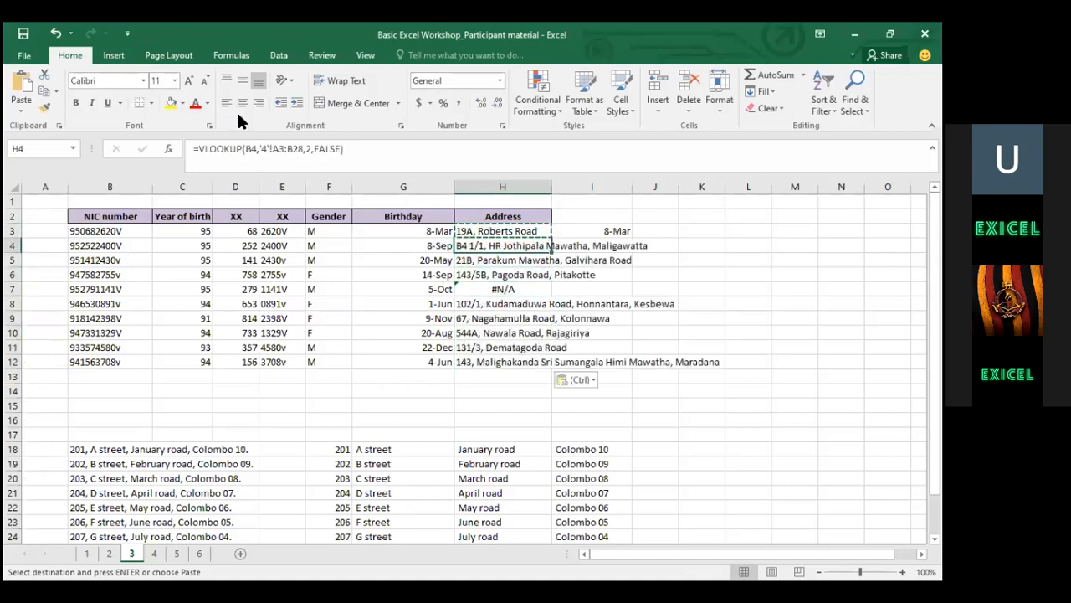
key("F2")
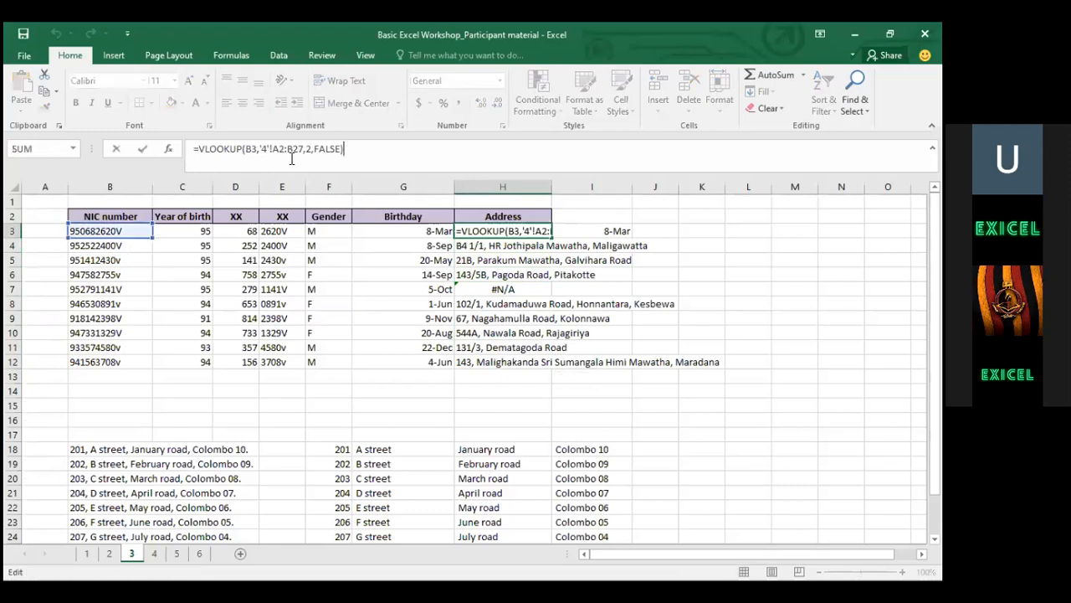
key("Return")
key("Up")
key("Down")
key("Down")
key("Down")
key("Down")
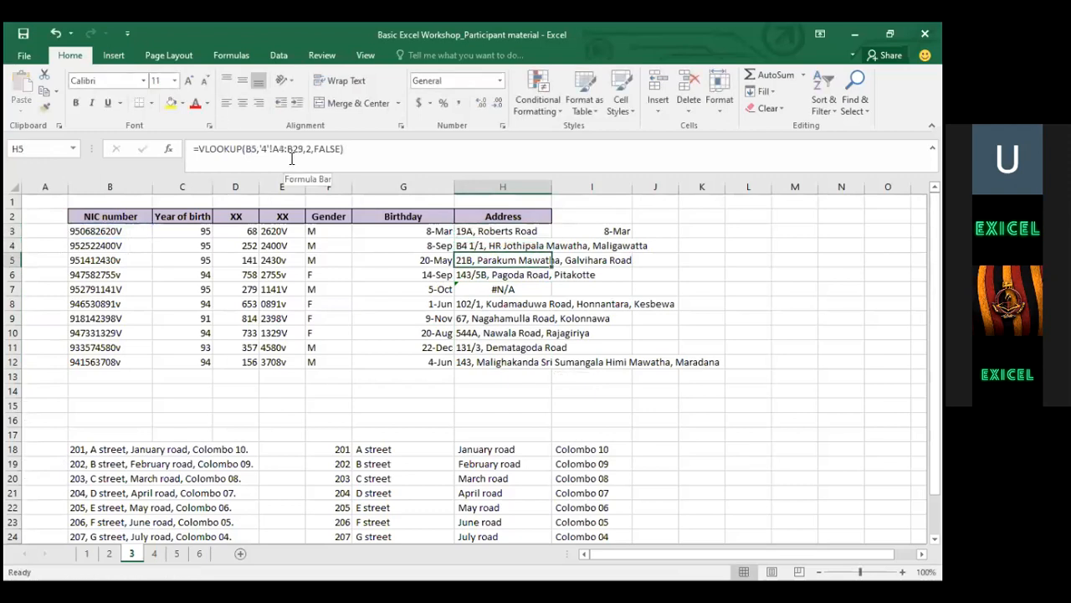
key("Down")
key("Down")
key("Down")
key("Down")
key("Down")
key("Up")
key("Up")
key("Up")
key("Up")
key("Up")
key("Up")
key("Up")
key("Up")
key("Up")
key("Up")
key("Down")
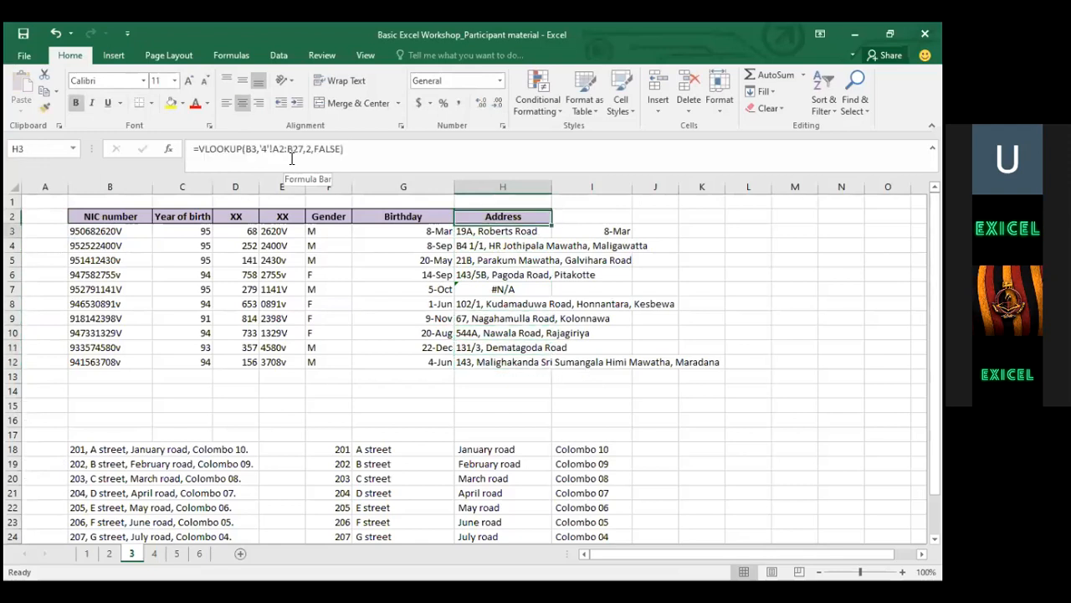
Make H3's lookup range absolute as '4'!$A$2:$B$27 and copy the cell
left_click(282, 151)
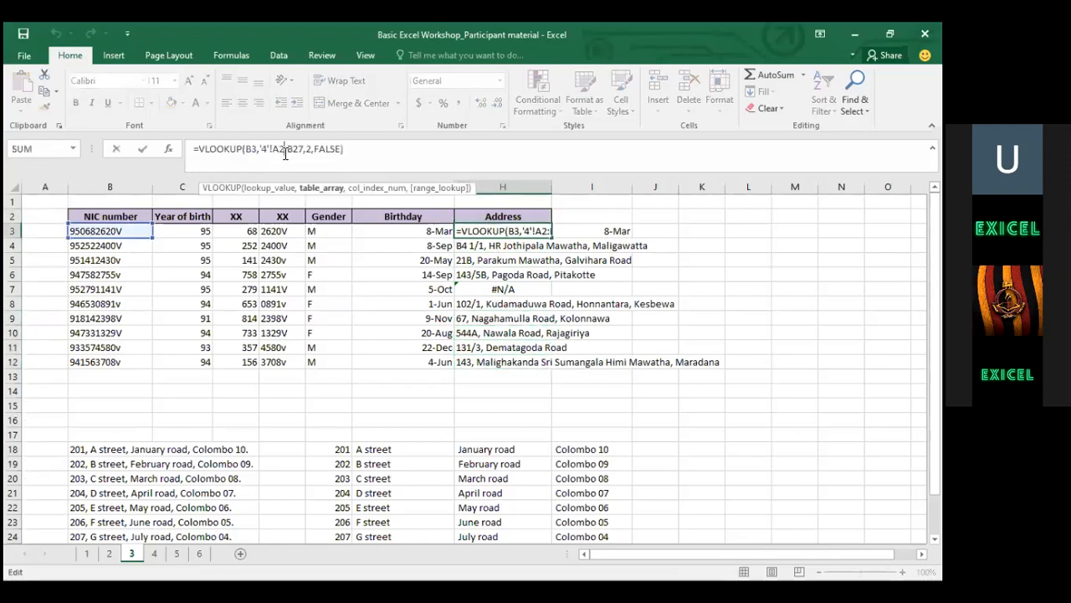
key("F4")
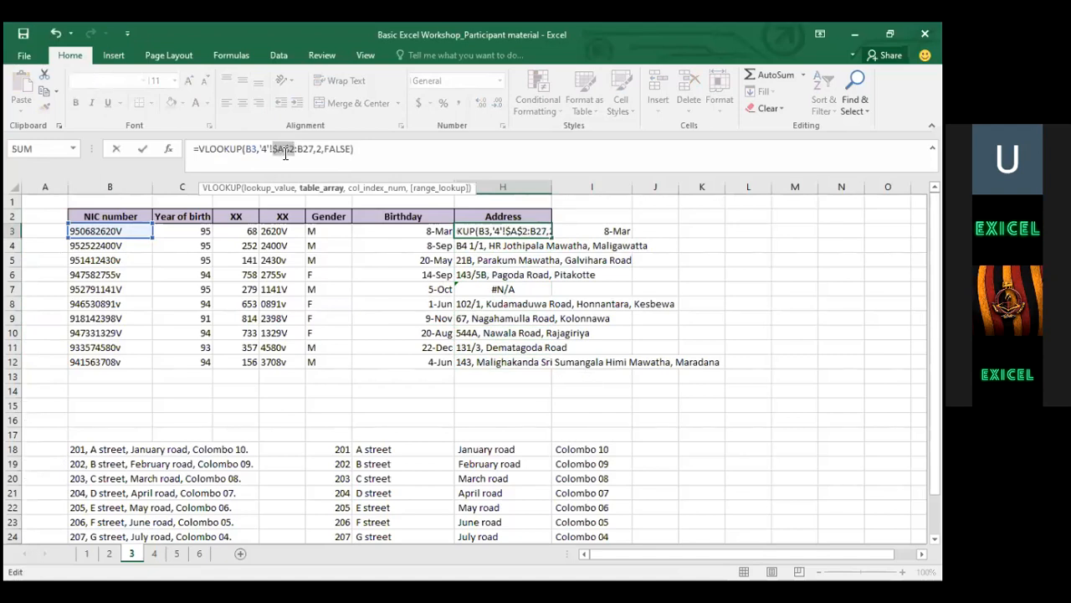
left_click(310, 151)
key("F4")
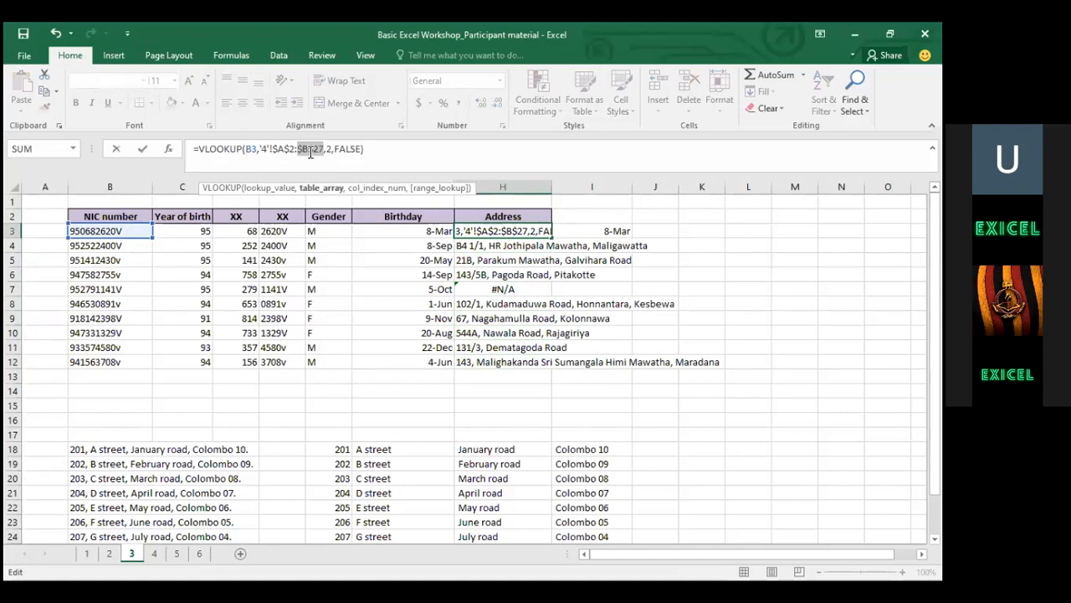
key("Return")
key("Up")
key("ctrl+c")
Paste the corrected formula into H4:H12, end copy mode and verify the addresses
left_click_drag(502, 245, 536, 332)
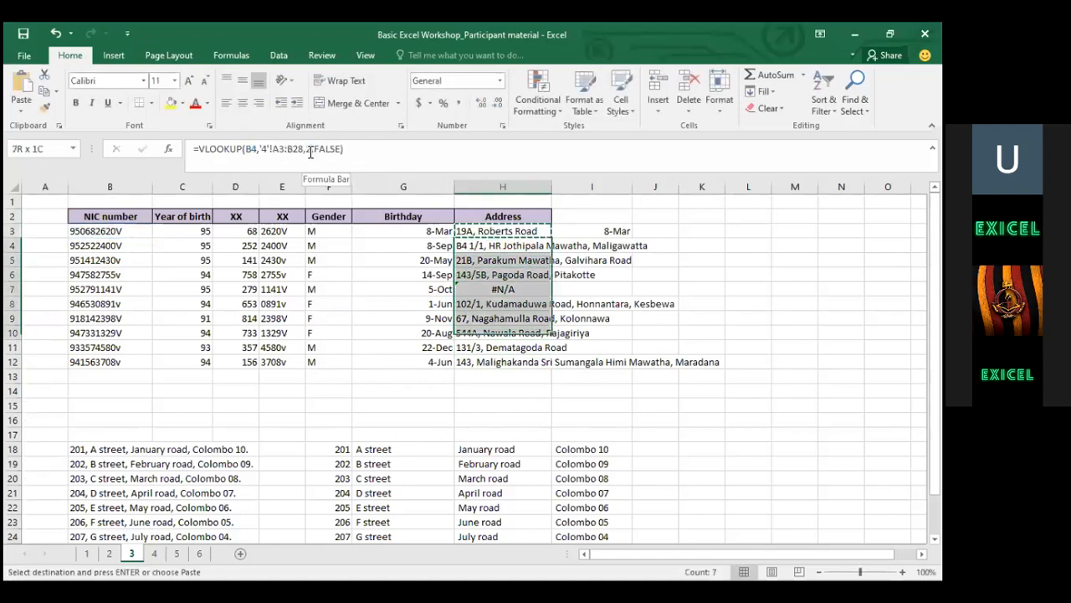
key("shift+Down")
key("shift+Down")
key("ctrl+v")
key("Up")
key("Down")
key("Down")
key("Down")
key("Down")
key("Down")
key("Down")
key("Down")
key("Down")
key("Up")
key("Up")
key("Up")
key("Up")
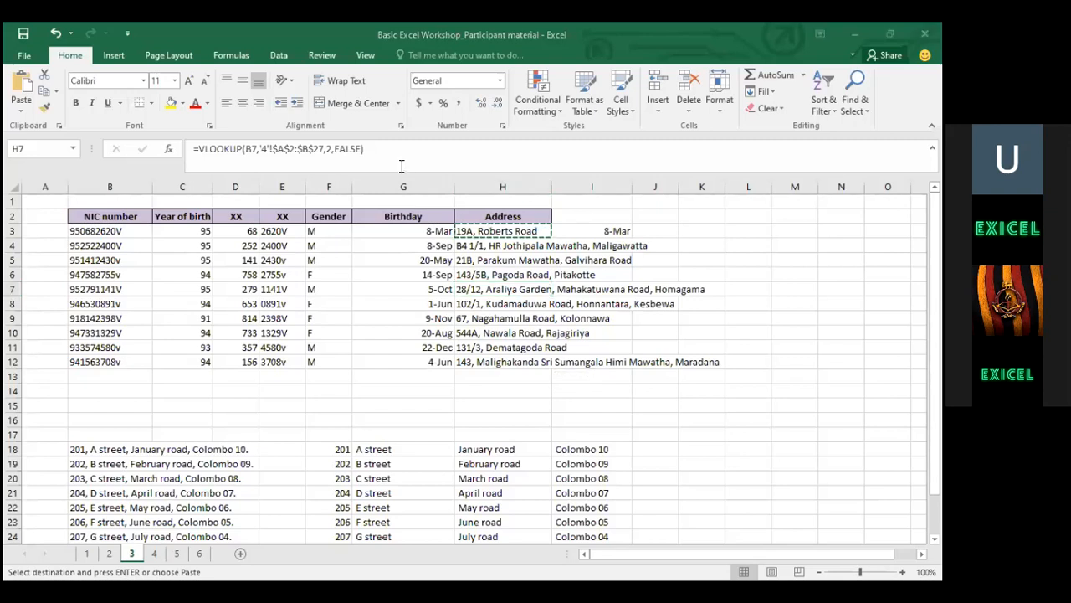
left_click(312, 148)
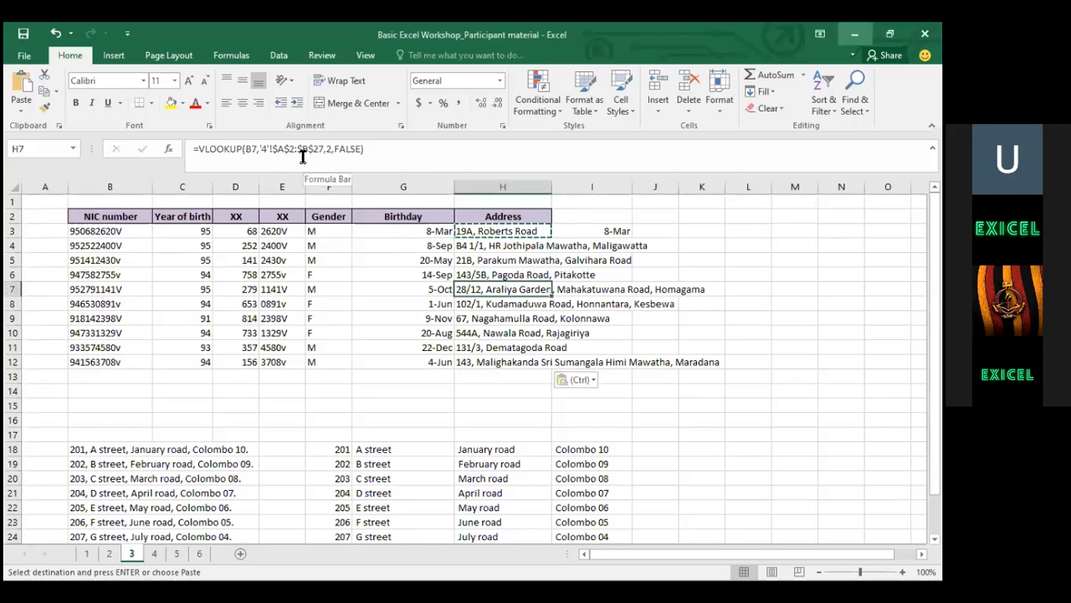
key("Return")
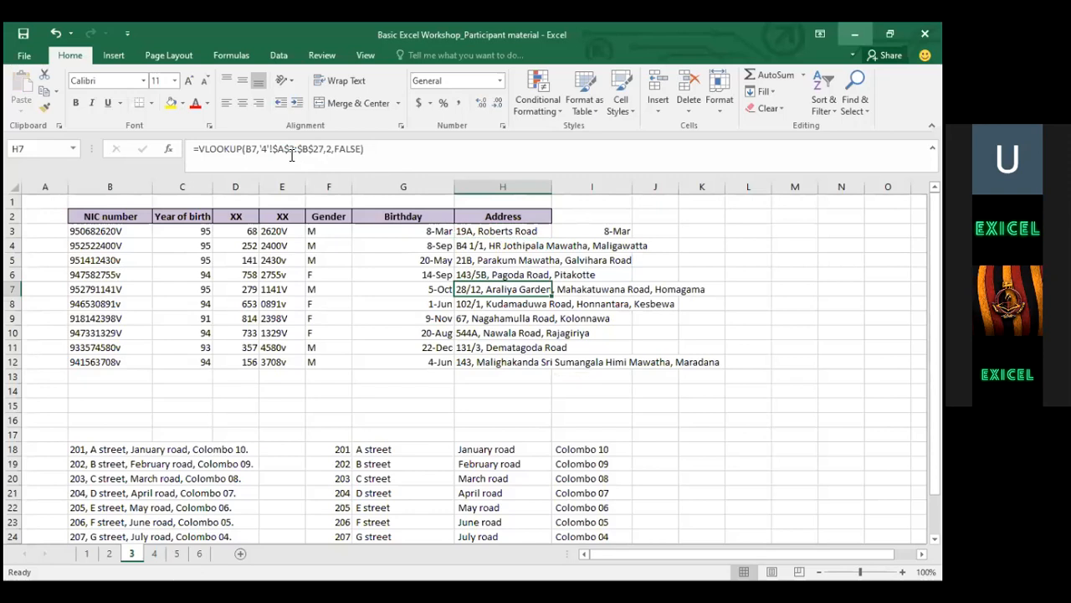
key("Up")
key("Up")
key("Up")
key("Up")
key("Up")
key("Down")
key("Down")
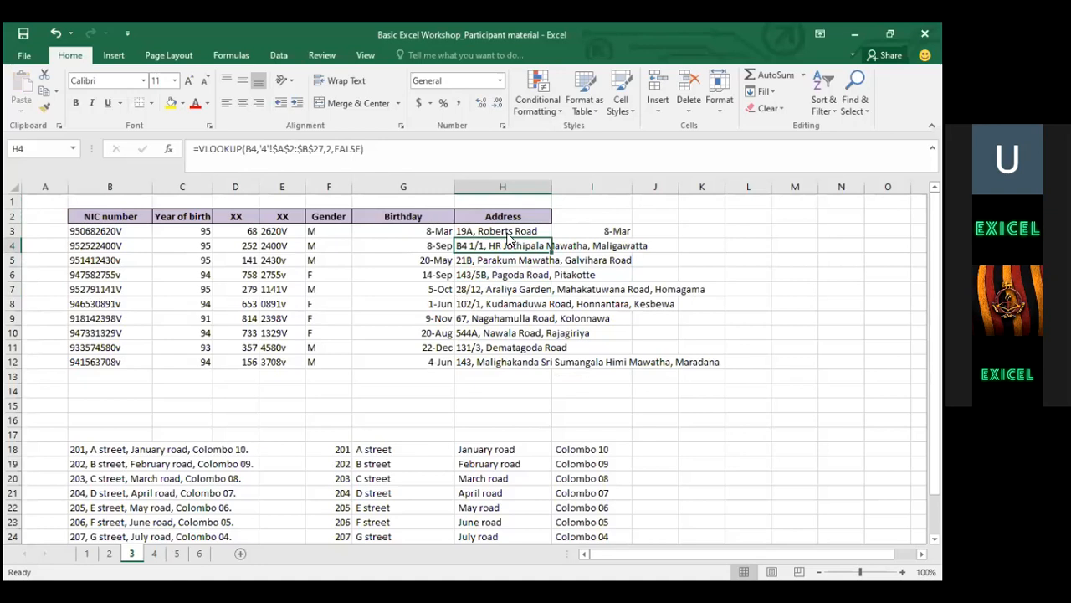
left_click(855, 34)
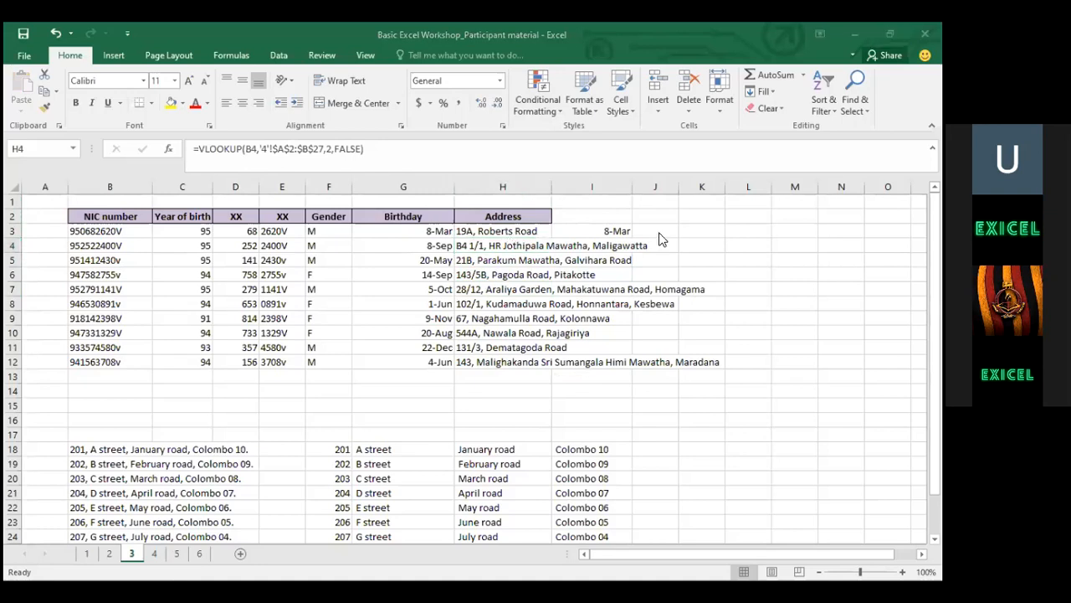
left_click(494, 232)
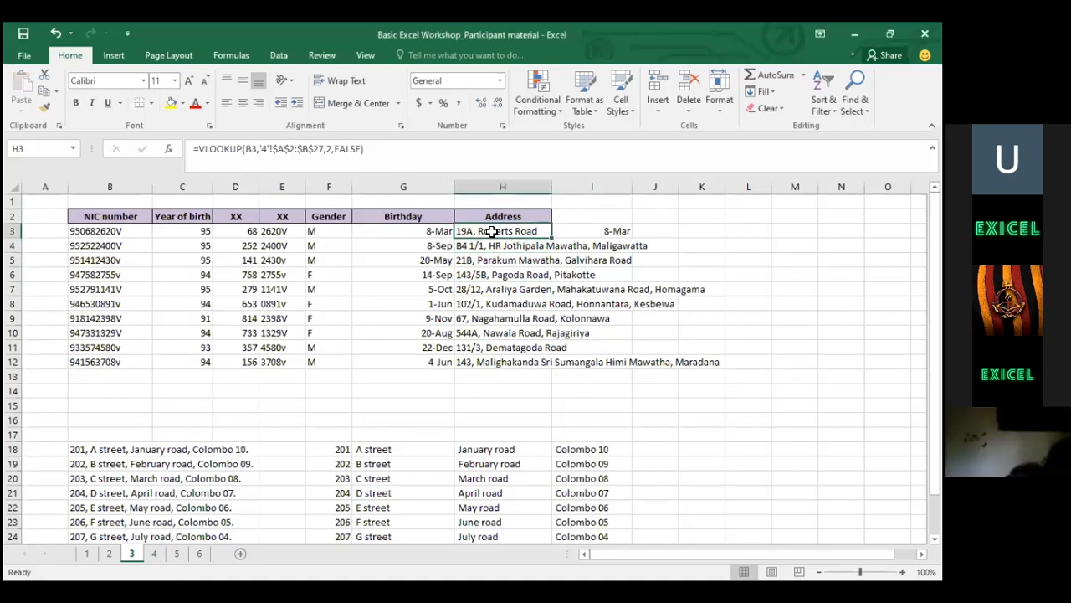
Clear the Address results in H3:H12
key("ctrl+shift+Down")
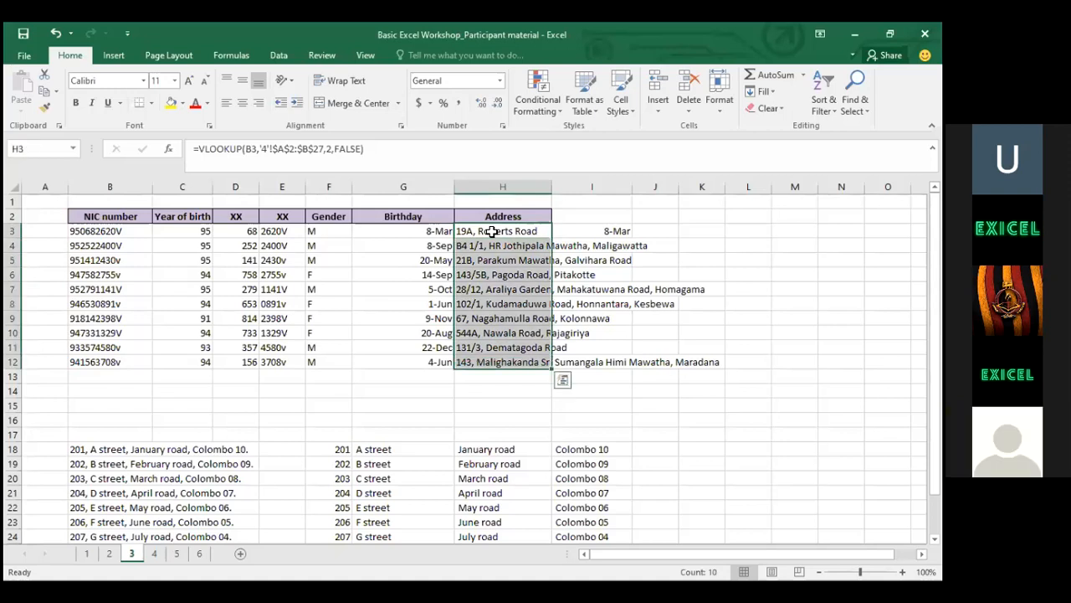
key("Delete")
key("Left")
key("Left")
key("Left")
key("Right")
key("Right")
key("Right")
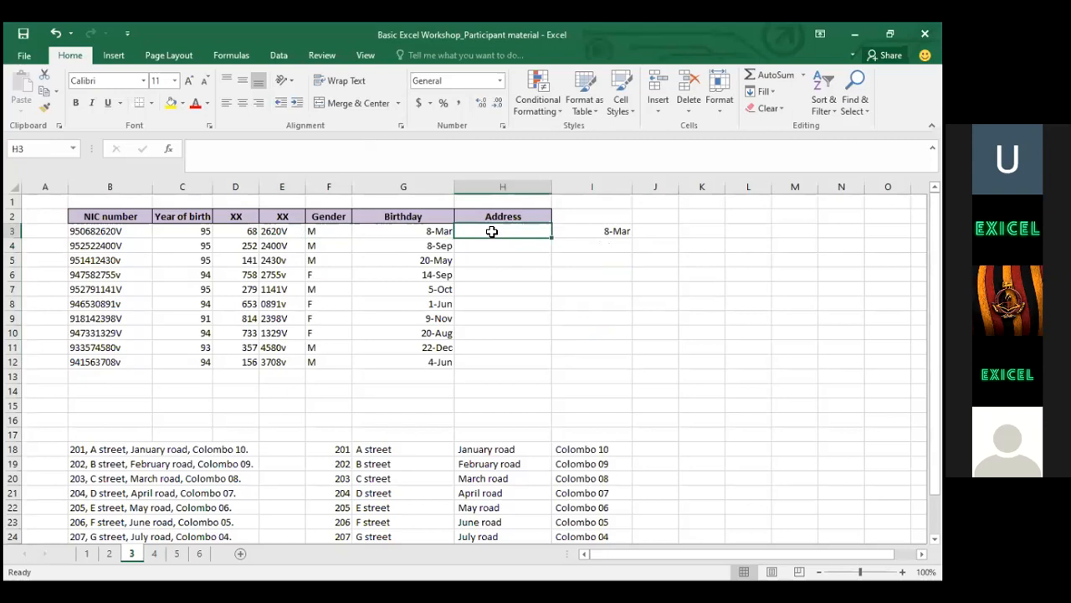
Start a new =VLOOKUP in H3 with B3 as lookup value, heading to sheet 4
type("=")
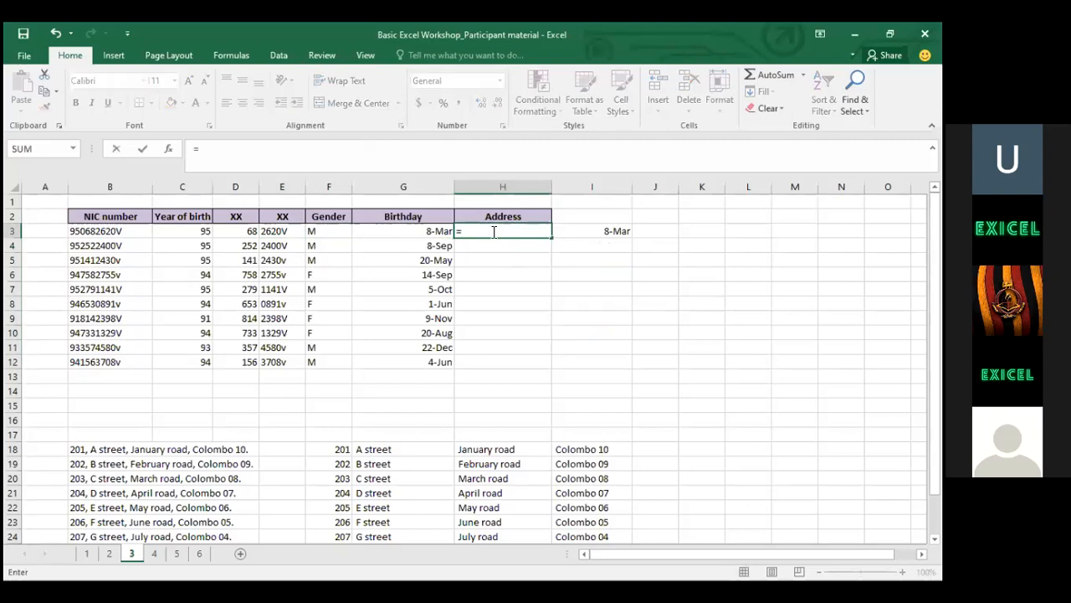
type("vlo")
left_click_drag(507, 238, 502, 243)
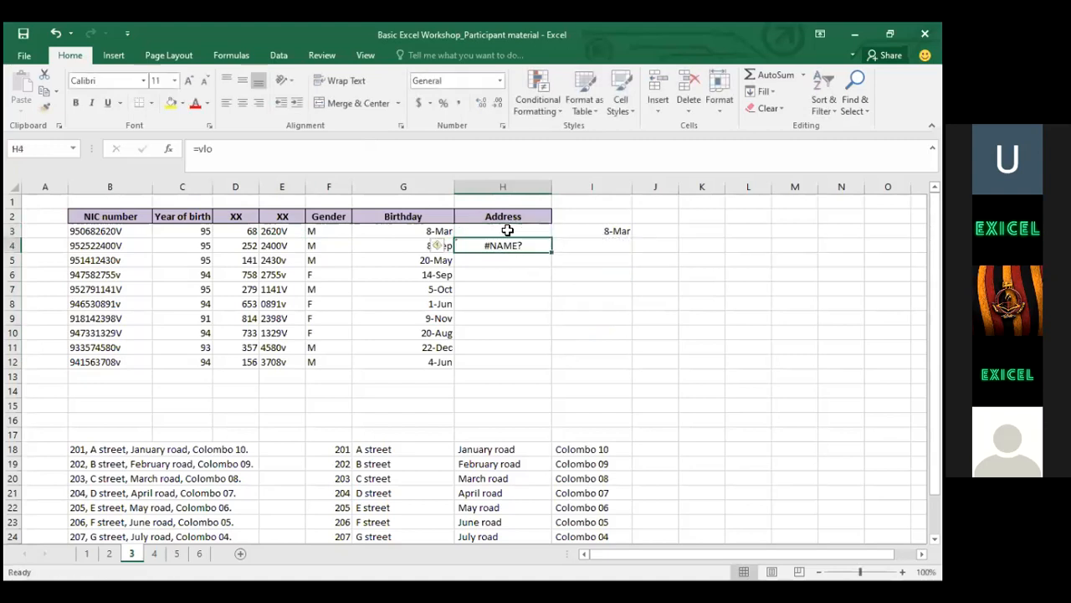
key("ctrl+z")
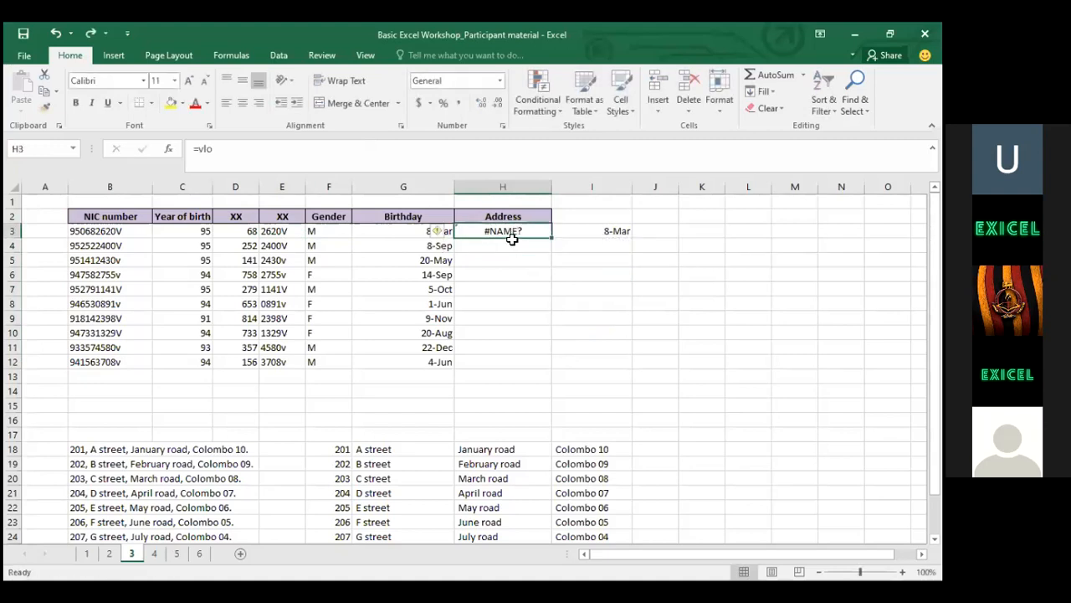
type("=vl")
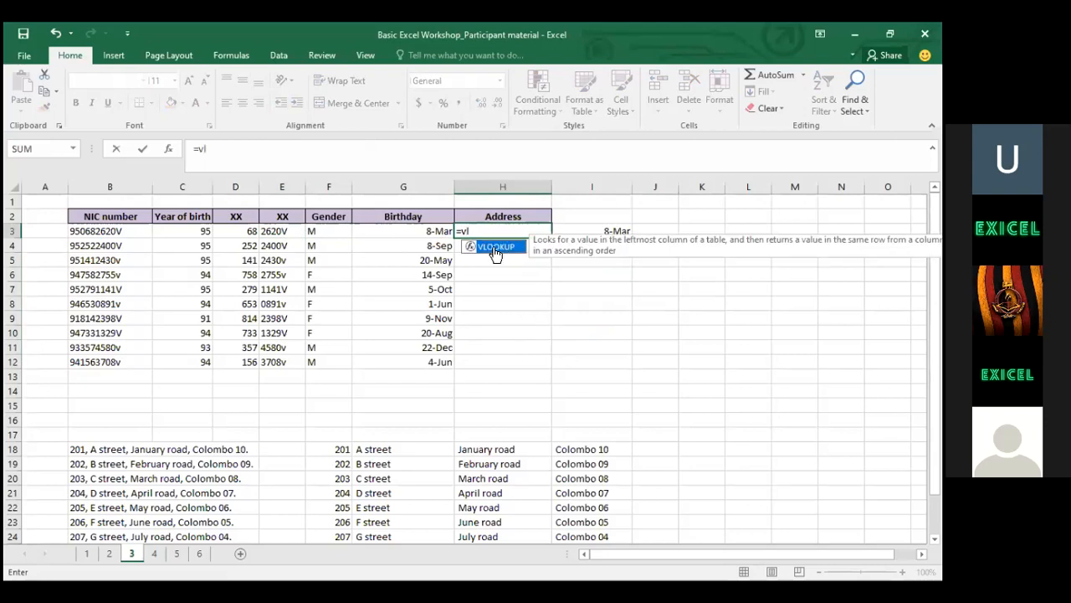
double_click(496, 248)
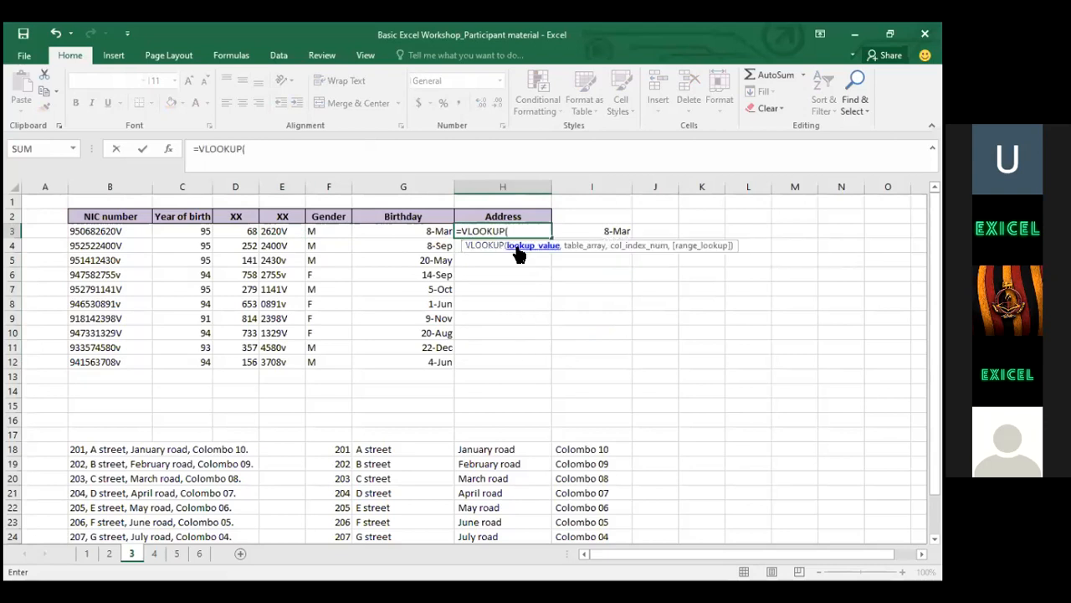
left_click(104, 235)
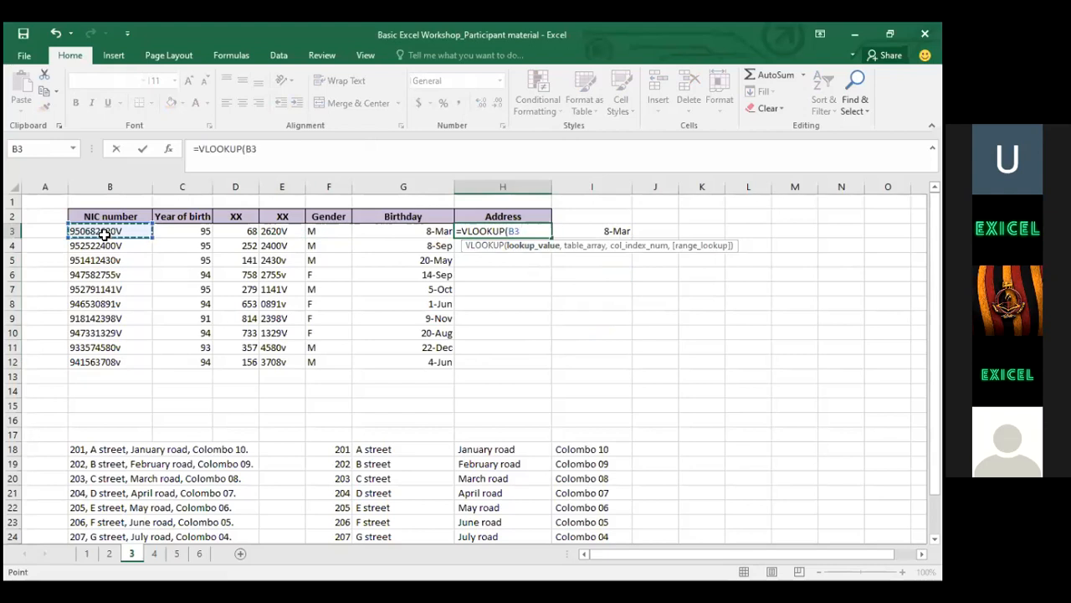
type(",")
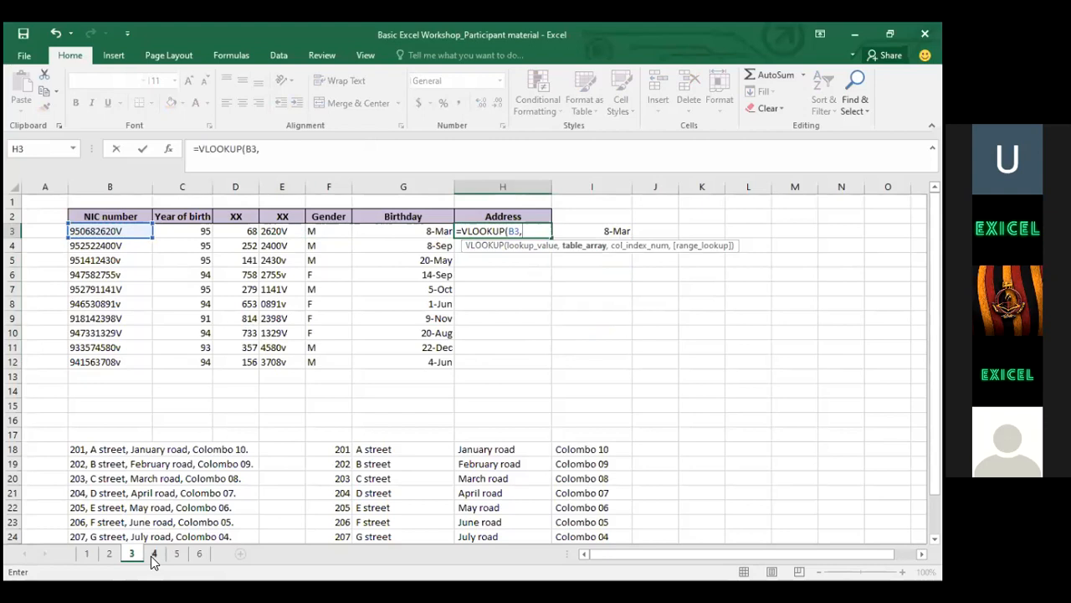
left_click(152, 556)
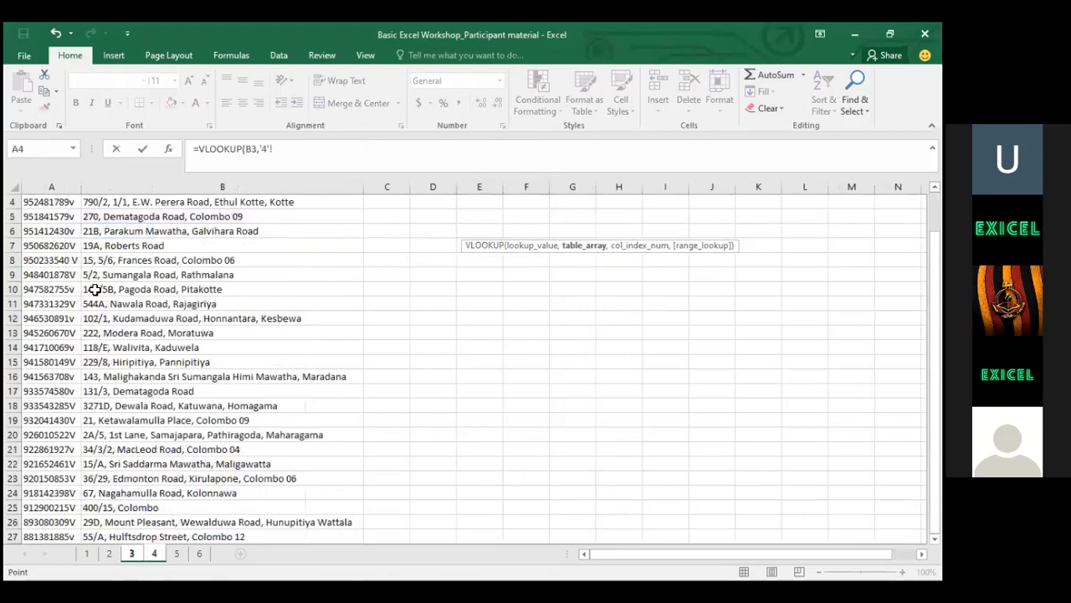
Select A2:B27 on sheet 4 as a first attempt at the lookup range
left_click(51, 203)
key("Up")
key("Up")
key("Up")
key("Down")
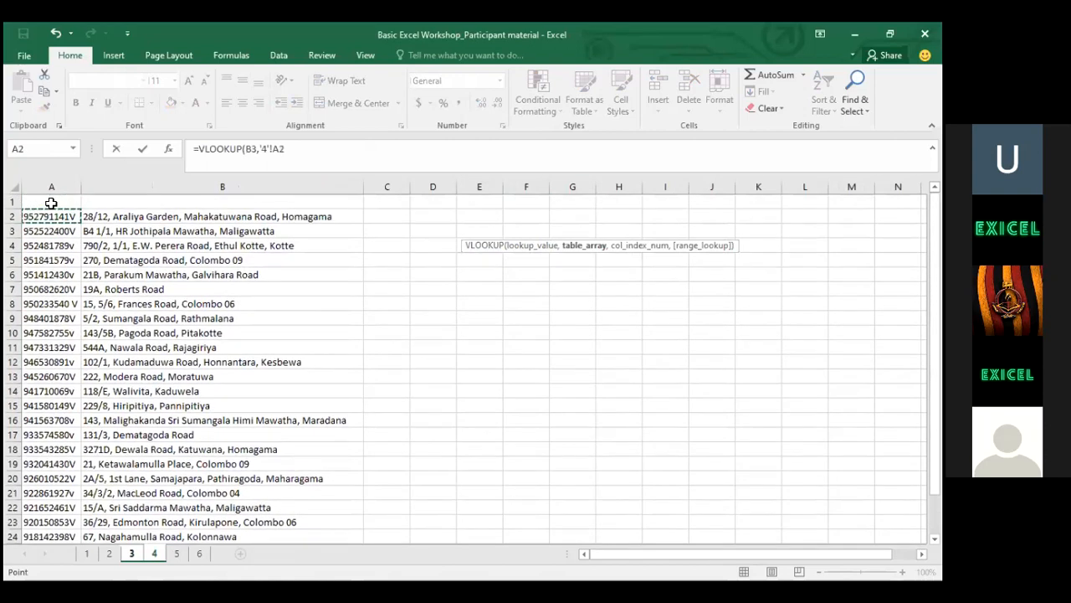
key("ctrl+shift+Right")
key("ctrl+shift+Down")
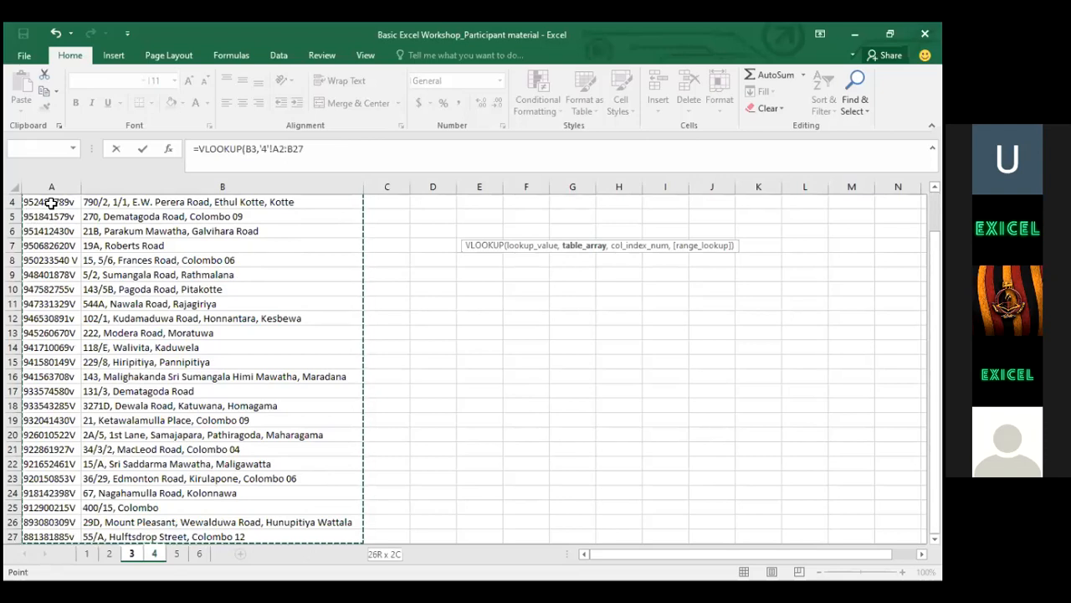
left_click(91, 231)
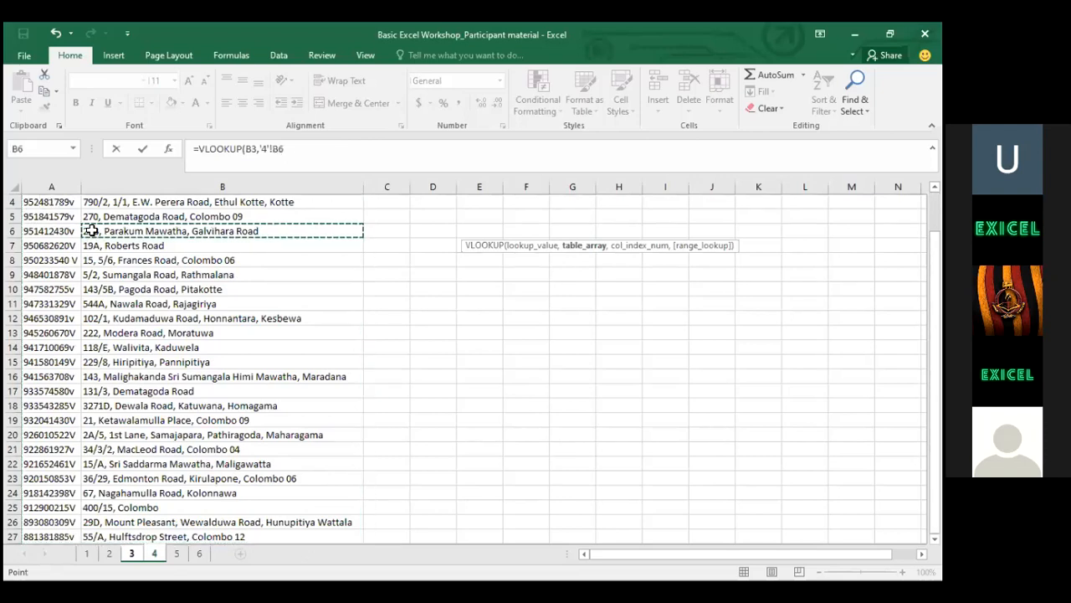
key("alt+Tab")
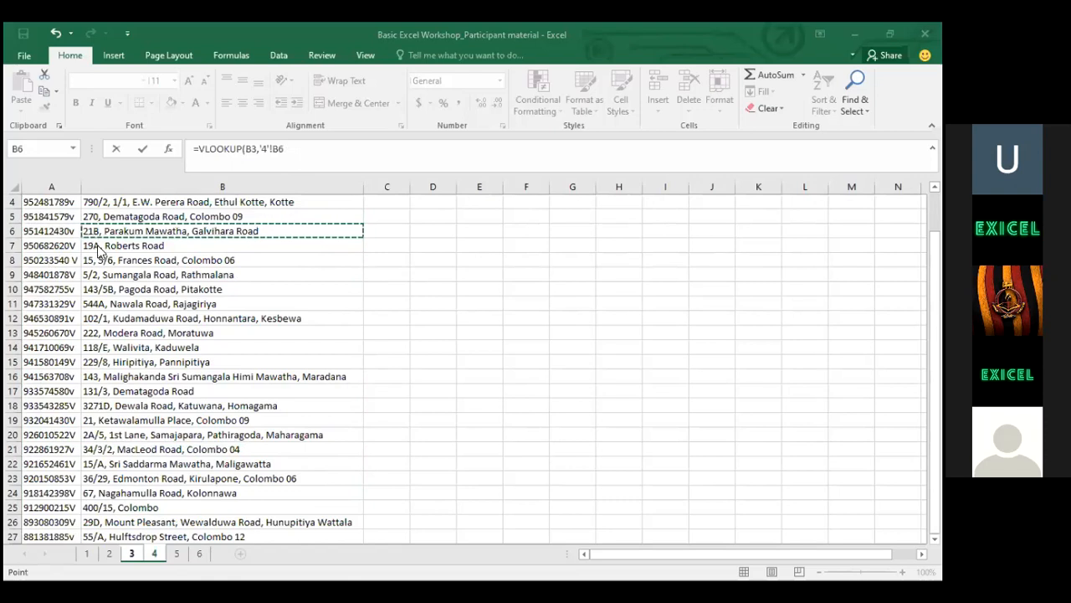
Reselect A2:B27, make it absolute as $A$2:$B$27 and add the separating comma
left_click(52, 246)
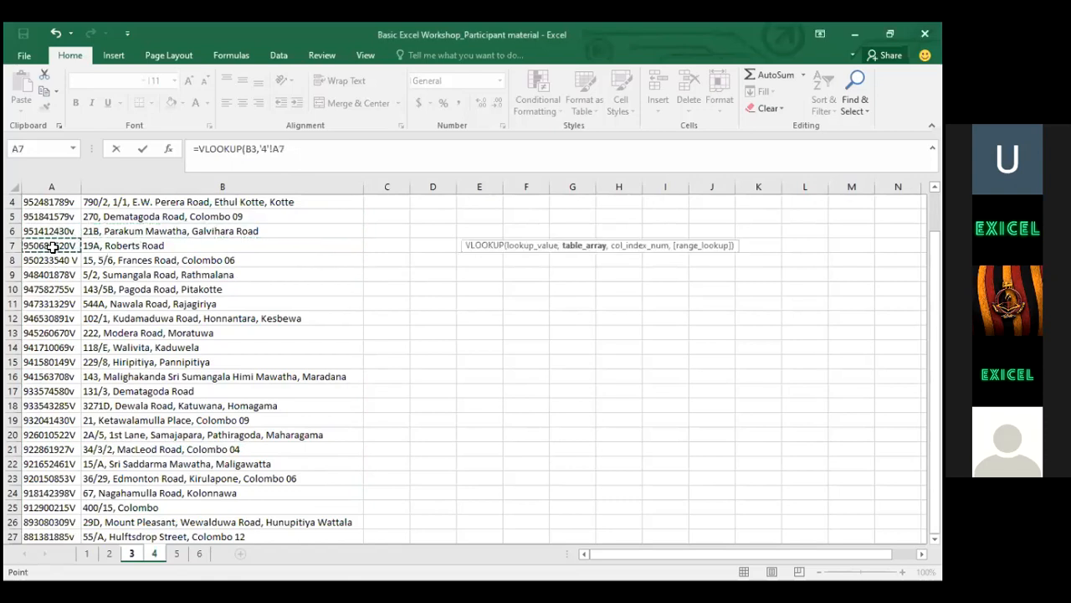
key("Up")
key("Up")
key("Up")
key("Up")
key("Up")
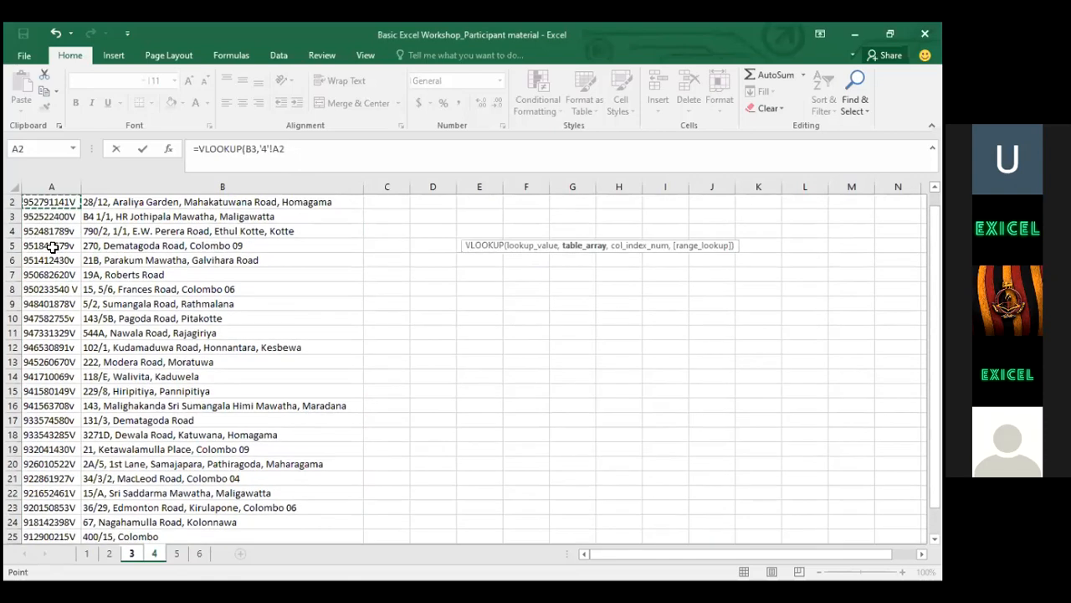
key("ctrl+shift+Right")
key("ctrl+shift+Down")
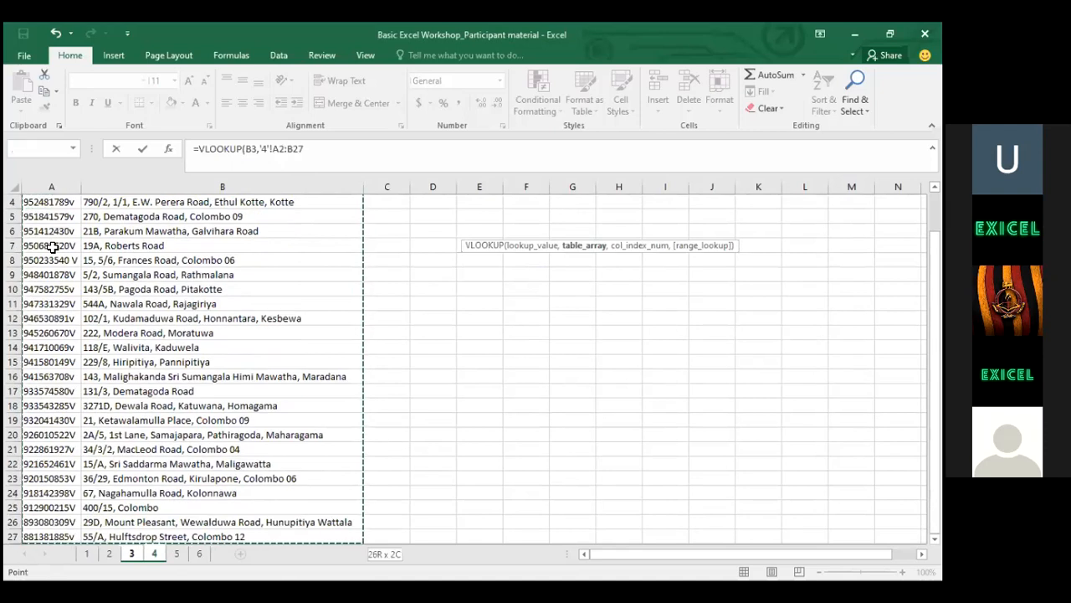
key("F4")
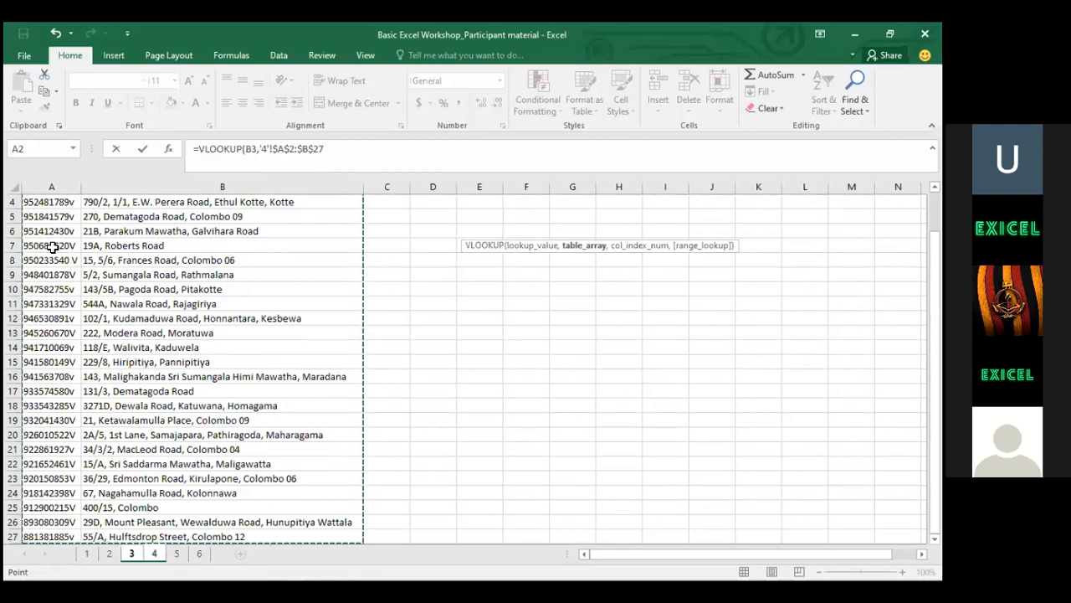
type(",")
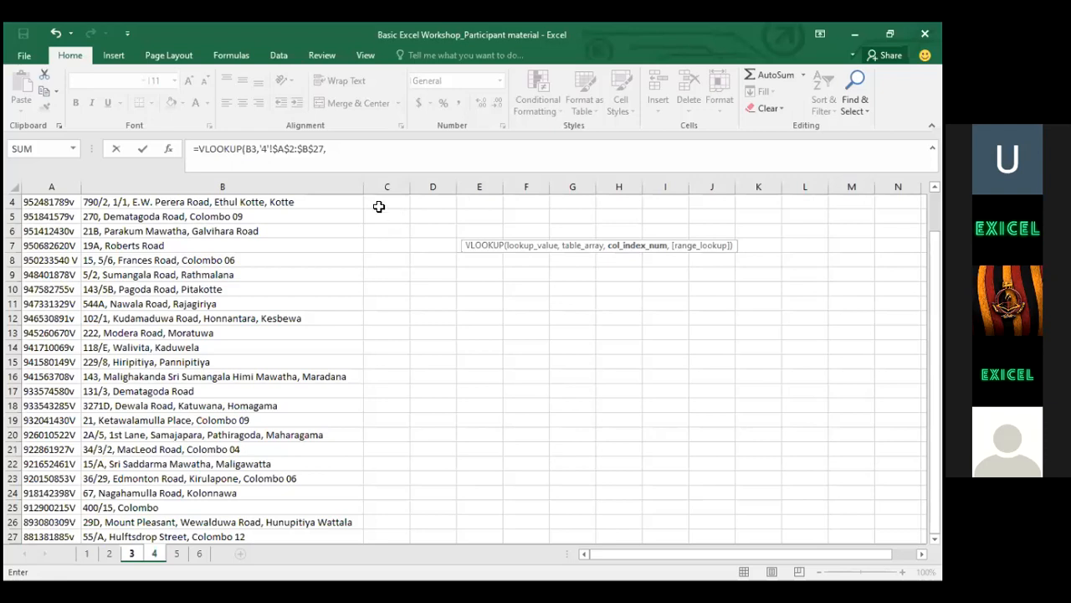
left_click(352, 152)
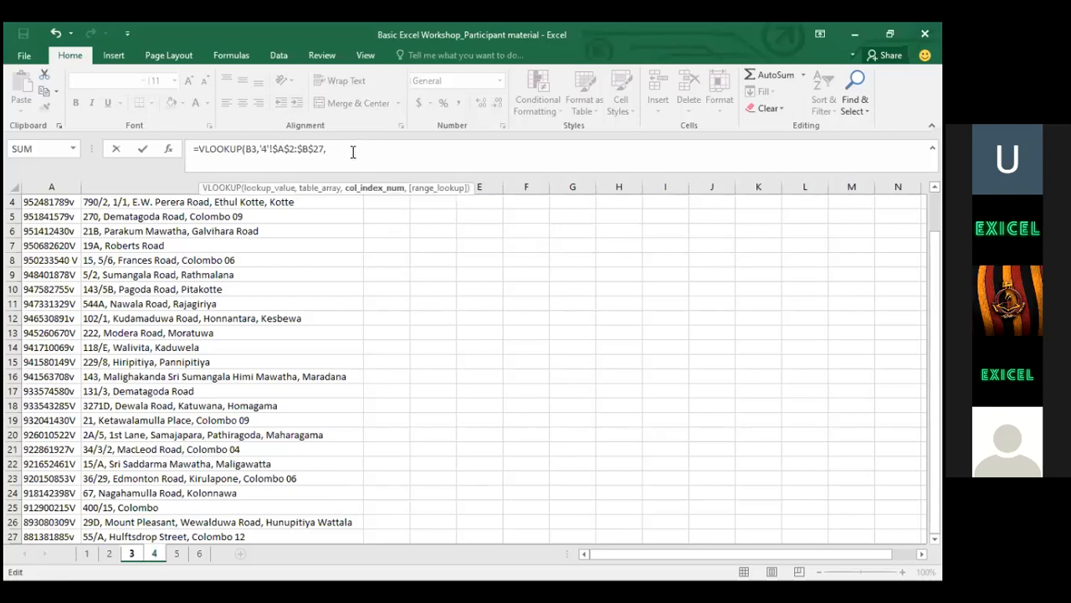
type("2,")
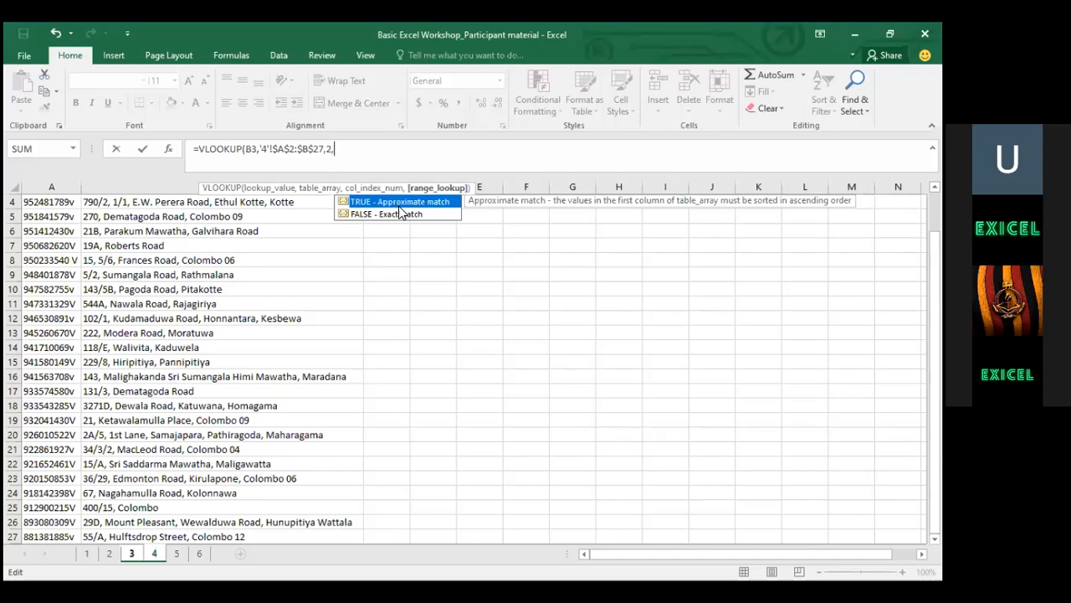
left_click(387, 215)
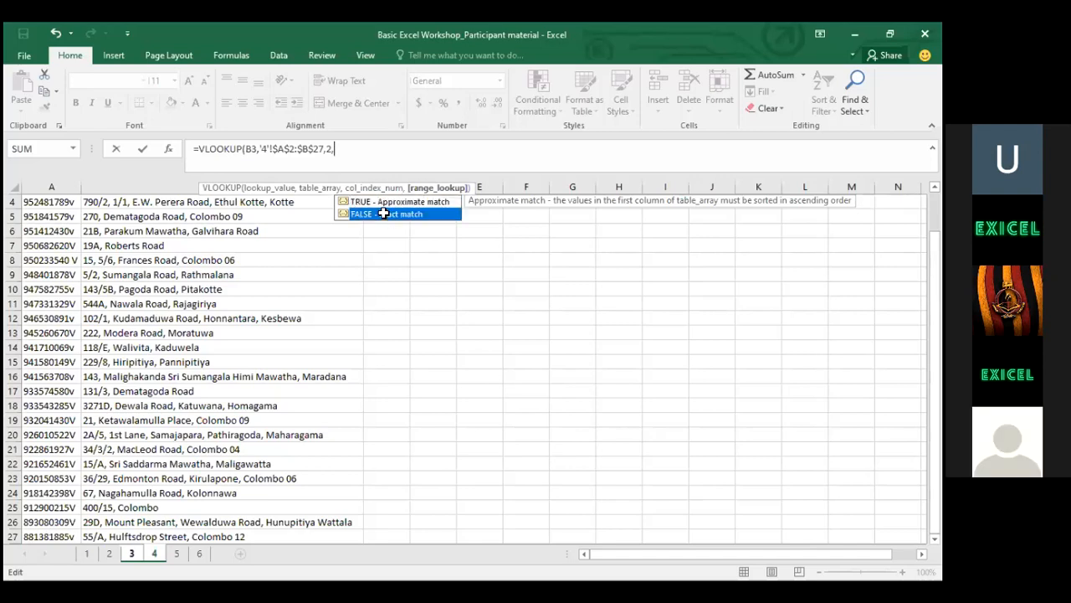
key("Tab")
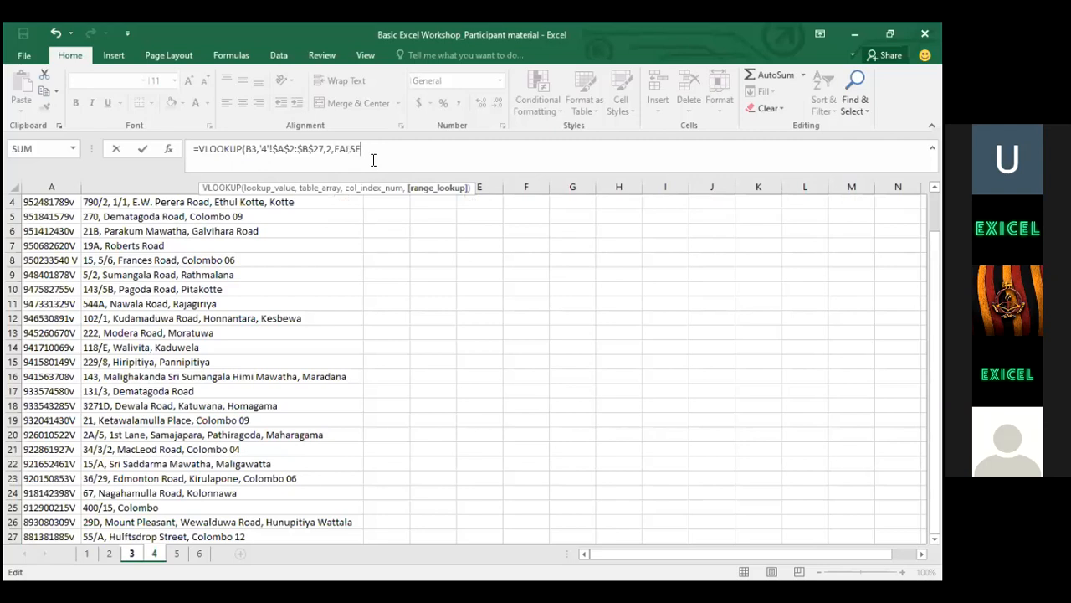
type(")")
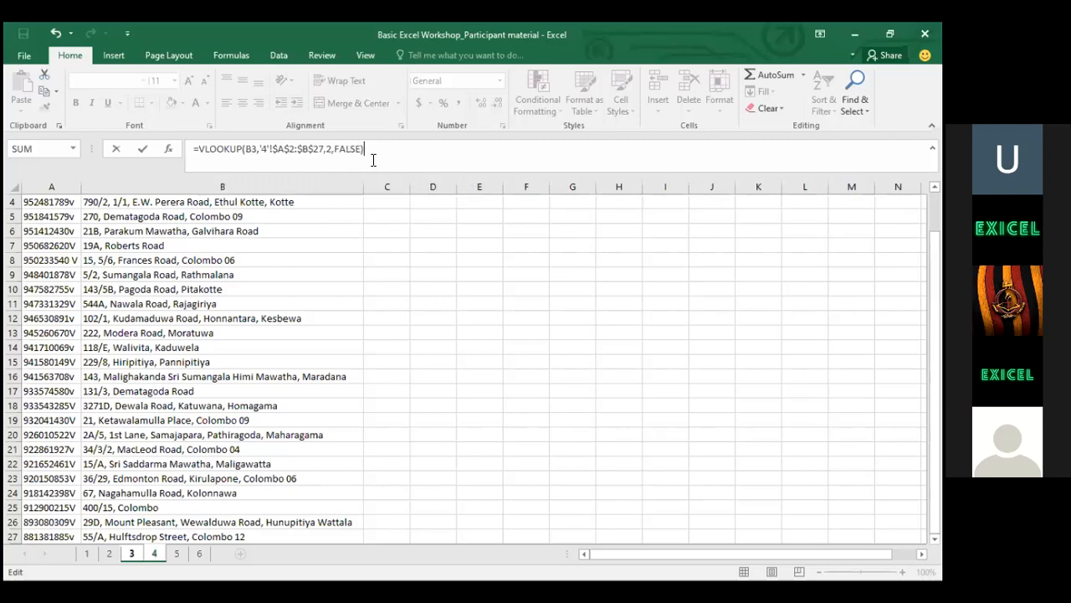
key("Return")
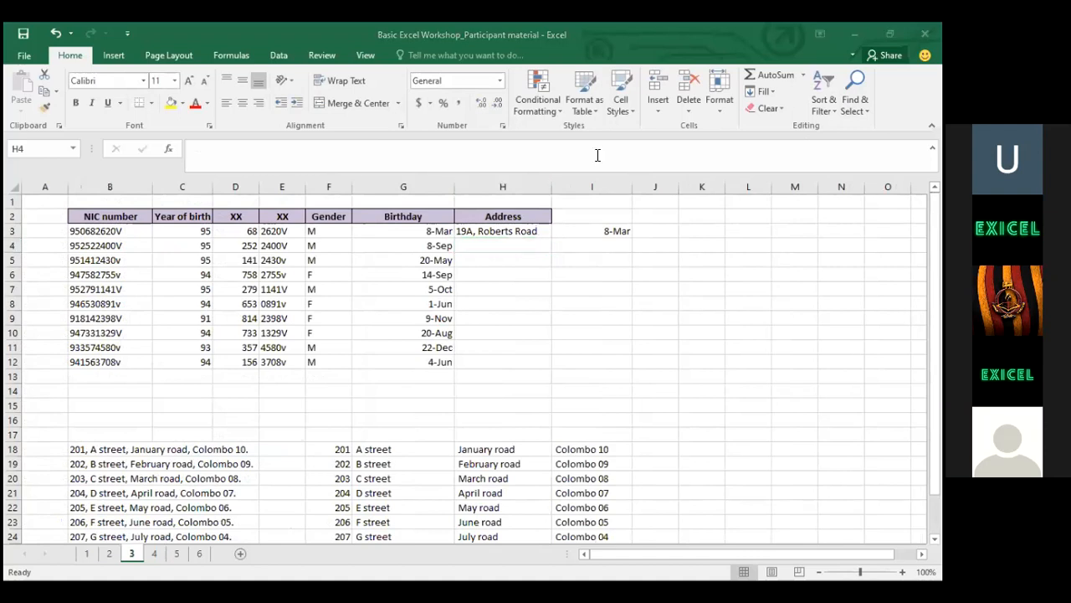
left_click(496, 228)
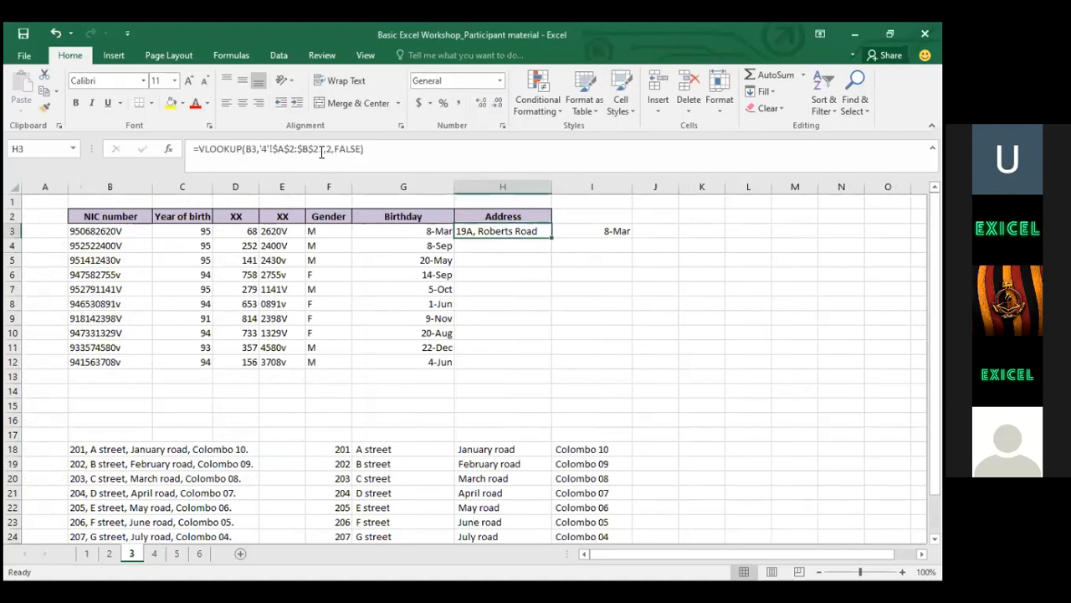
left_click(277, 148)
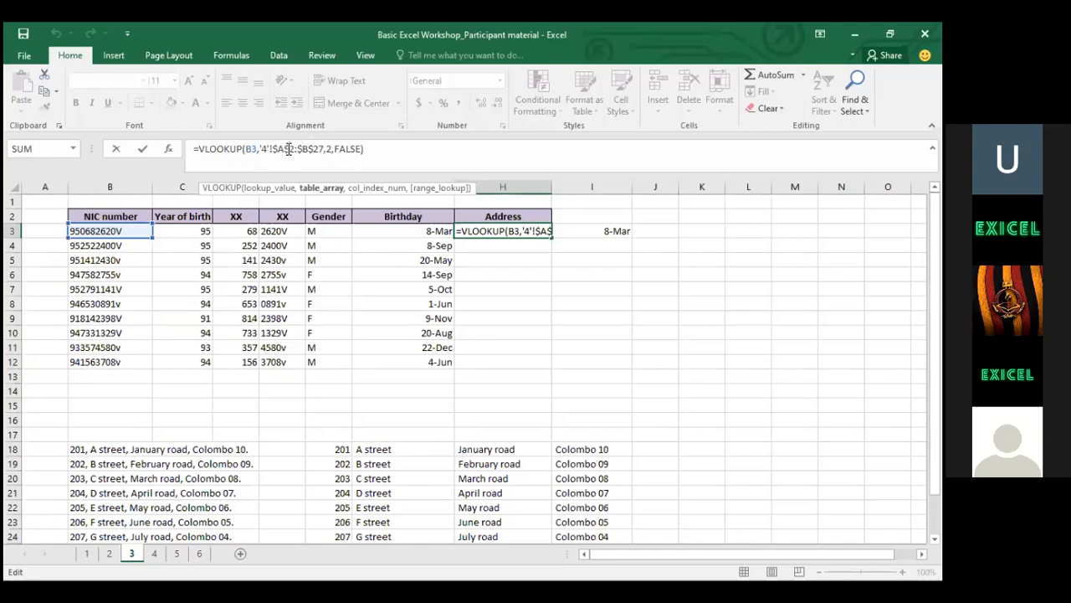
key("Return")
key("Up")
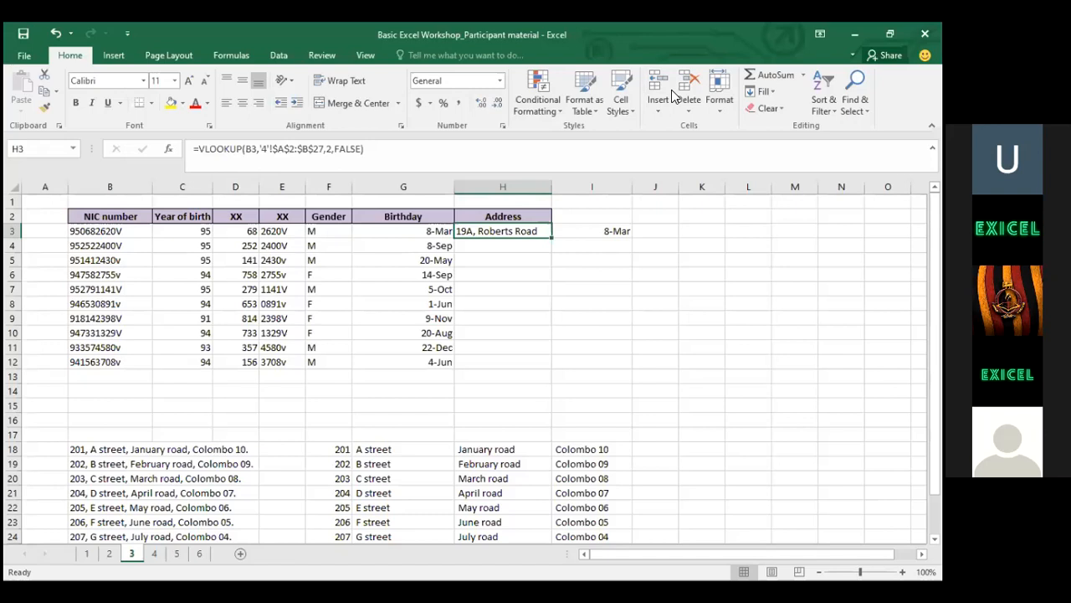
key("alt+Tab")
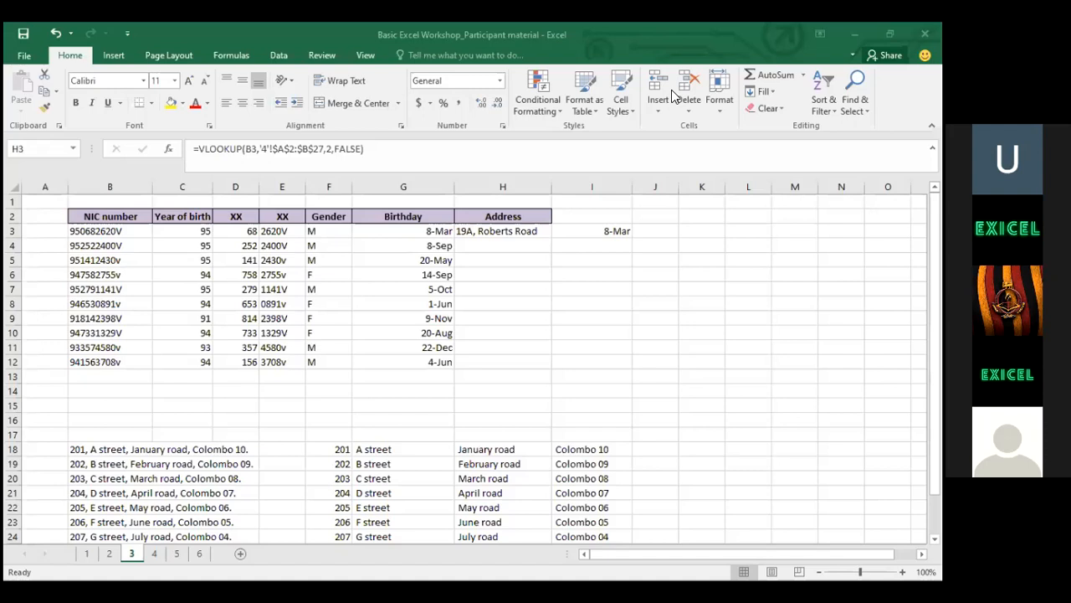
left_click(508, 233)
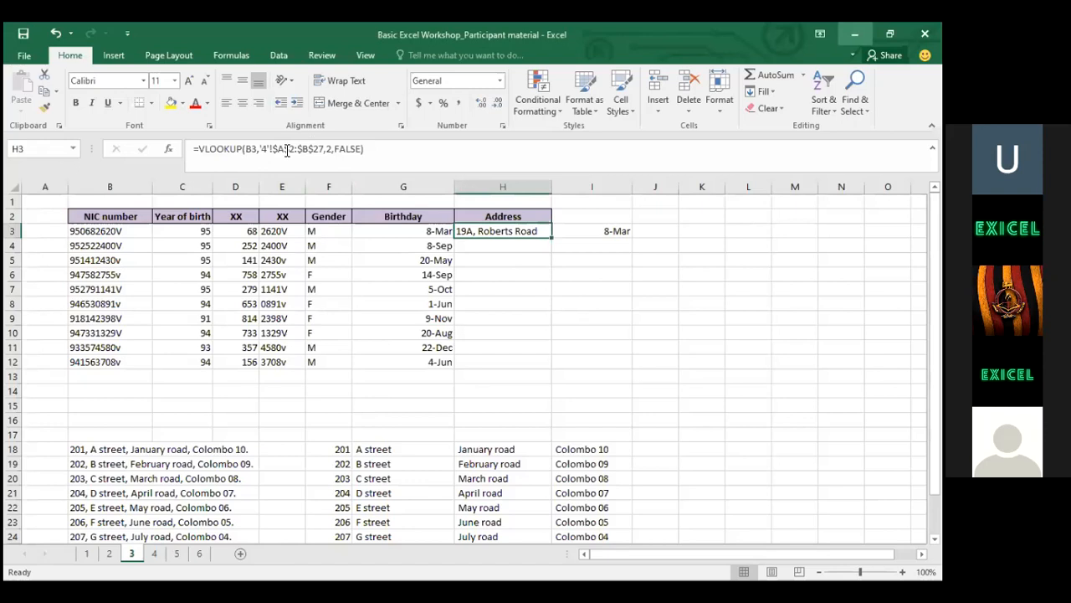
left_click(314, 151)
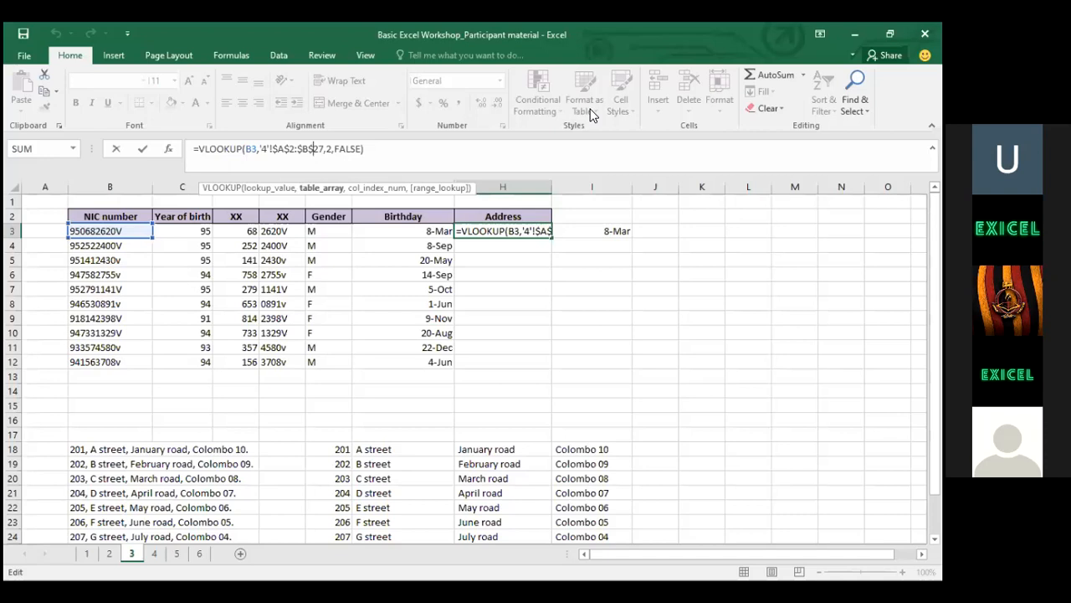
key("alt+Tab")
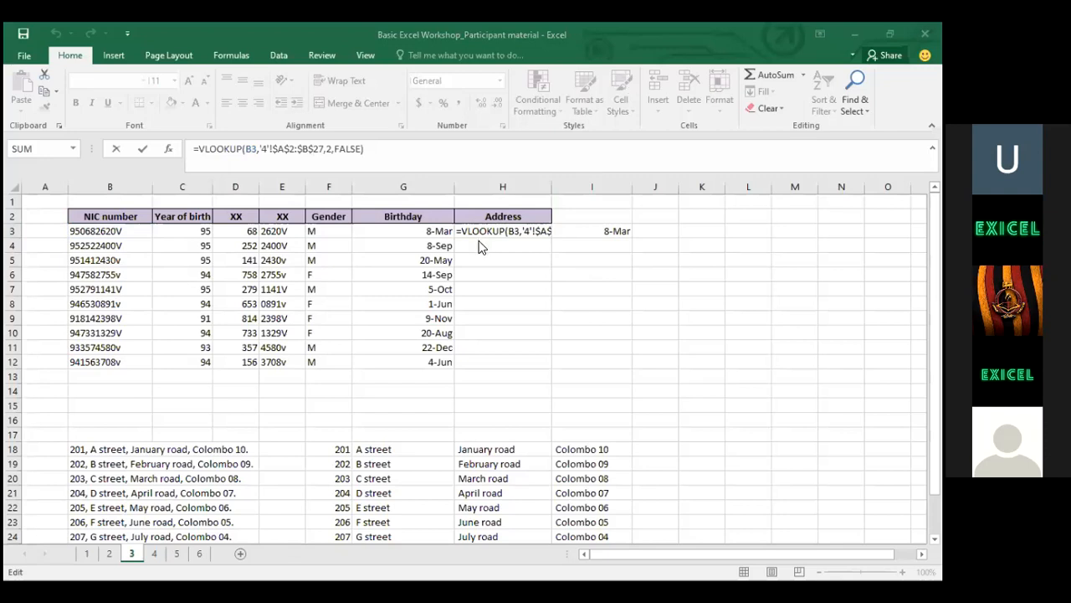
left_click(526, 239)
Copy H3's VLOOKUP formula into H4:H12 to fill the remaining Address rows
key("ctrl+Return")
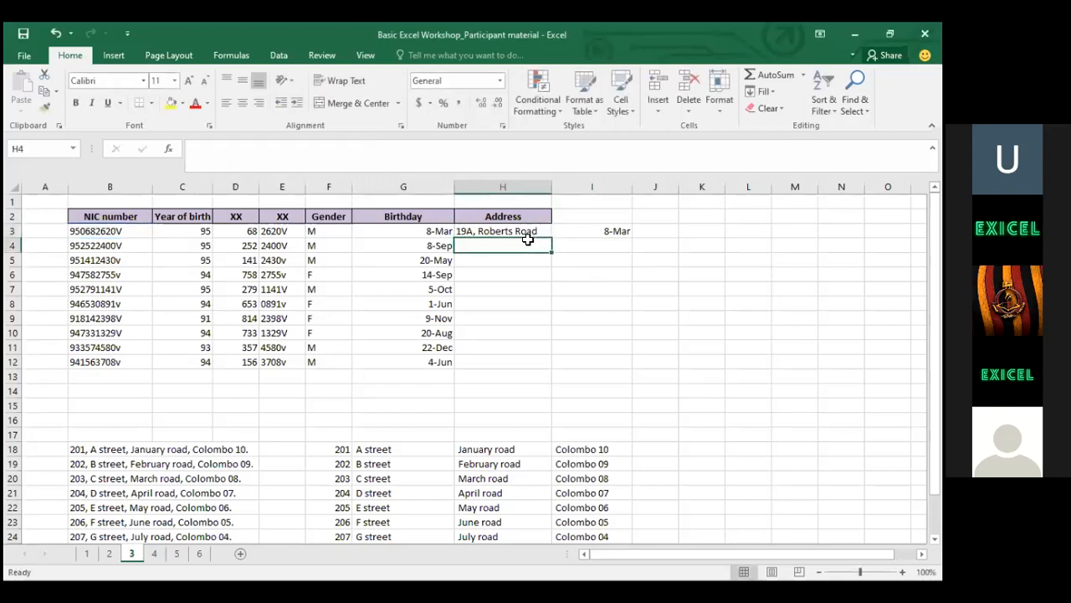
key("ctrl+c")
key("ctrl+Down")
key("ctrl+Up")
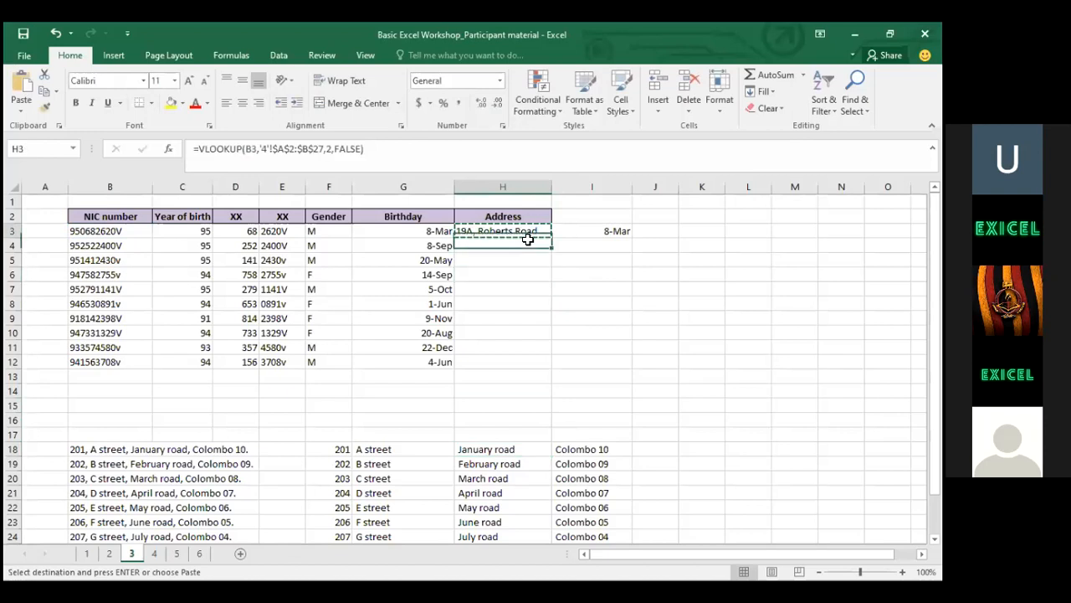
key("Down")
key("shift+Down")
key("shift+Down")
key("shift+Down")
key("shift+Down")
key("shift+Down")
key("shift+Down")
key("shift+Down")
key("shift+Down")
key("shift+Down")
key("shift+Up")
key("ctrl+v")
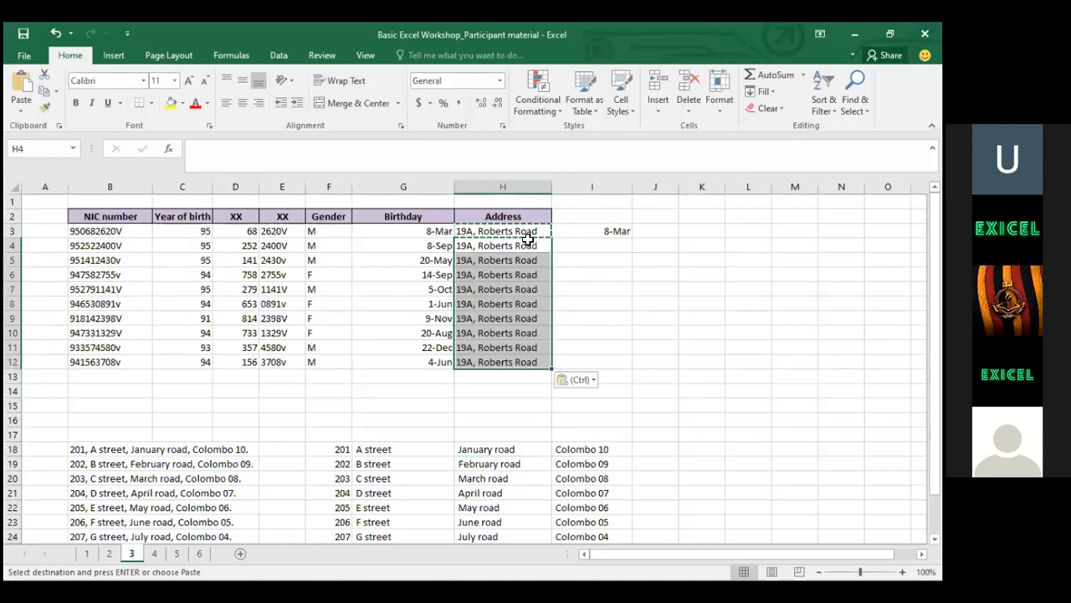
left_click(527, 241)
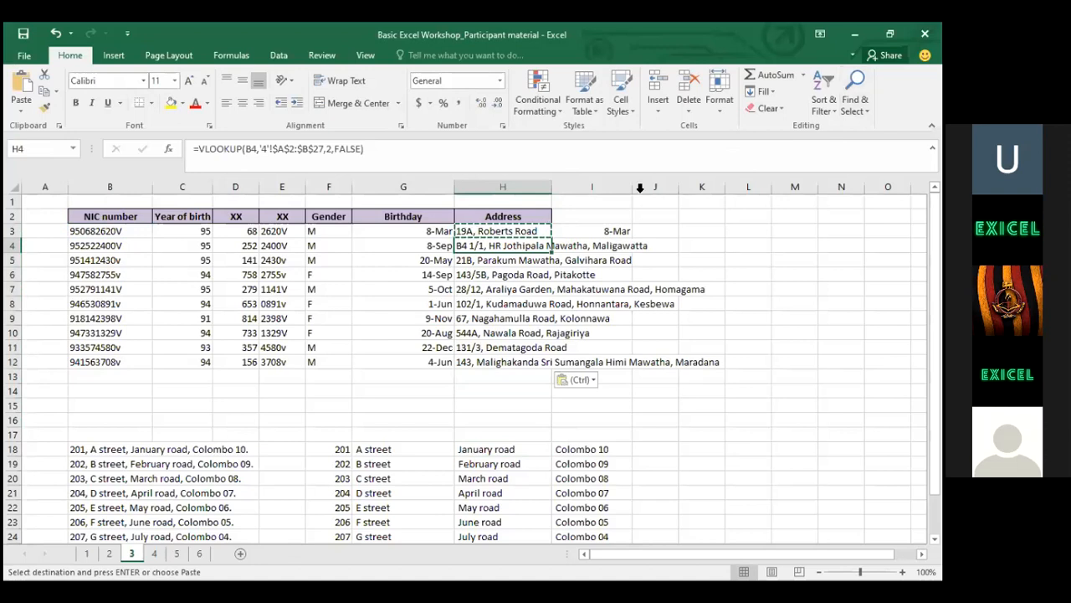
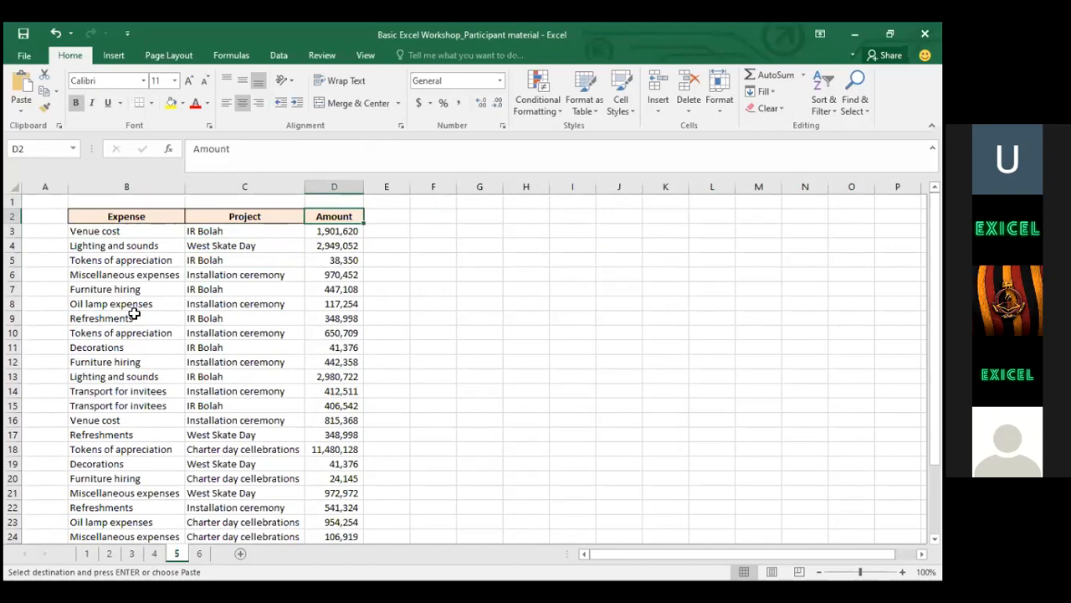
Drag-select B2:B29 on sheet 5 and extend across Project and Amount to D29
left_click(145, 215)
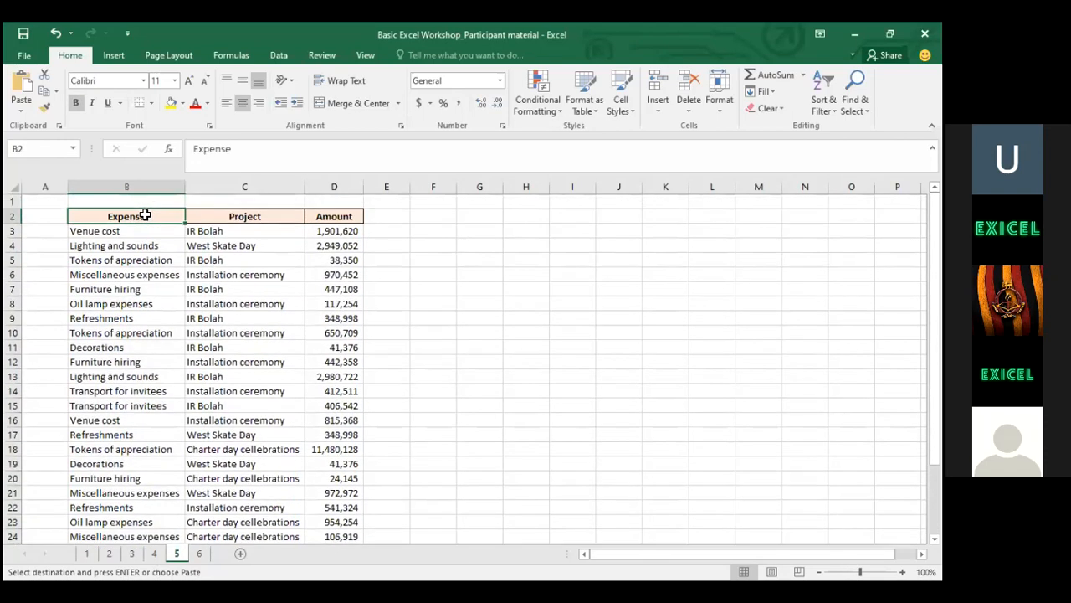
left_click_drag(145, 215, 172, 542)
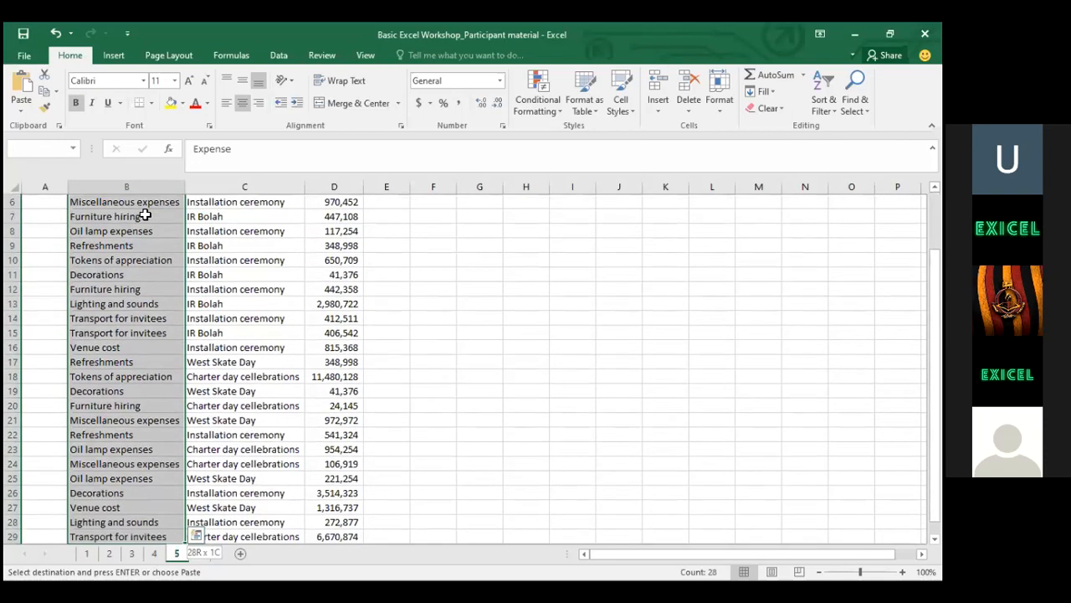
key("ctrl+shift+Right")
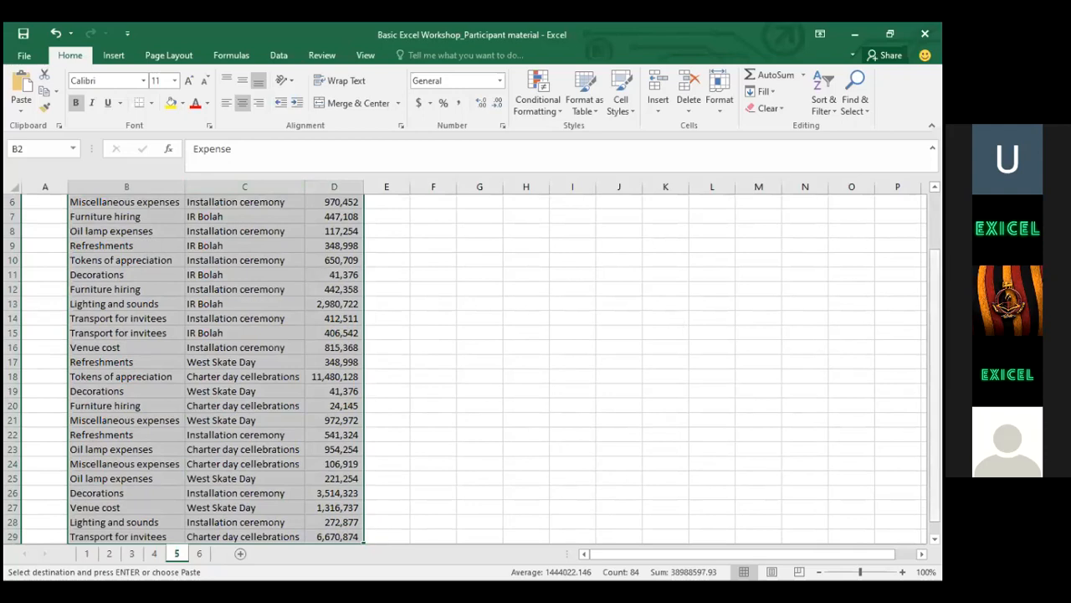
left_click_drag(934, 373, 935, 316)
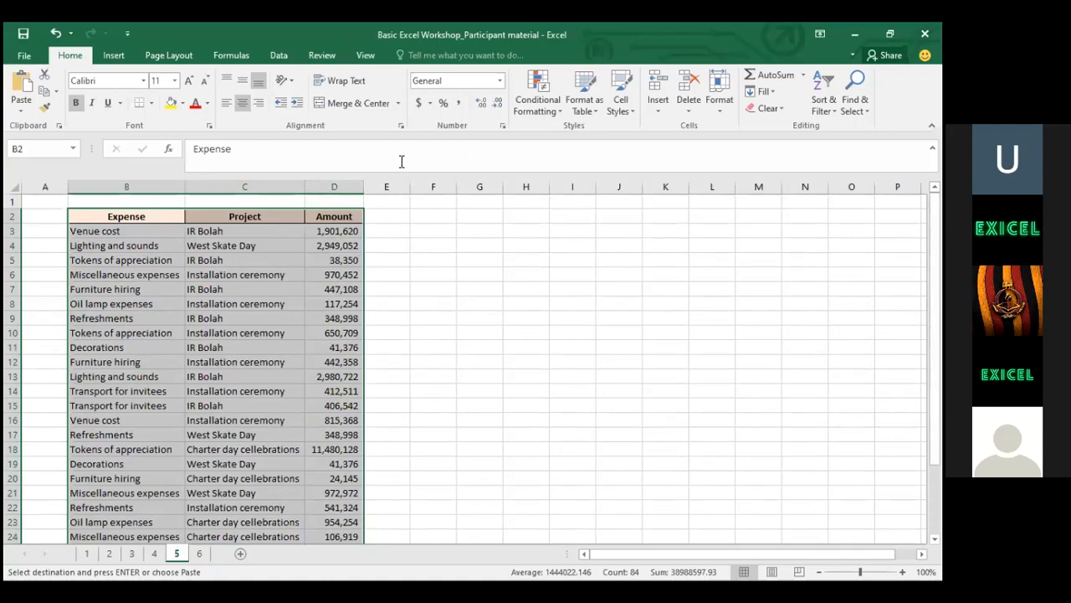
Insert a PivotTable from B2:D29 on a new worksheet, Sheet1
left_click(109, 57)
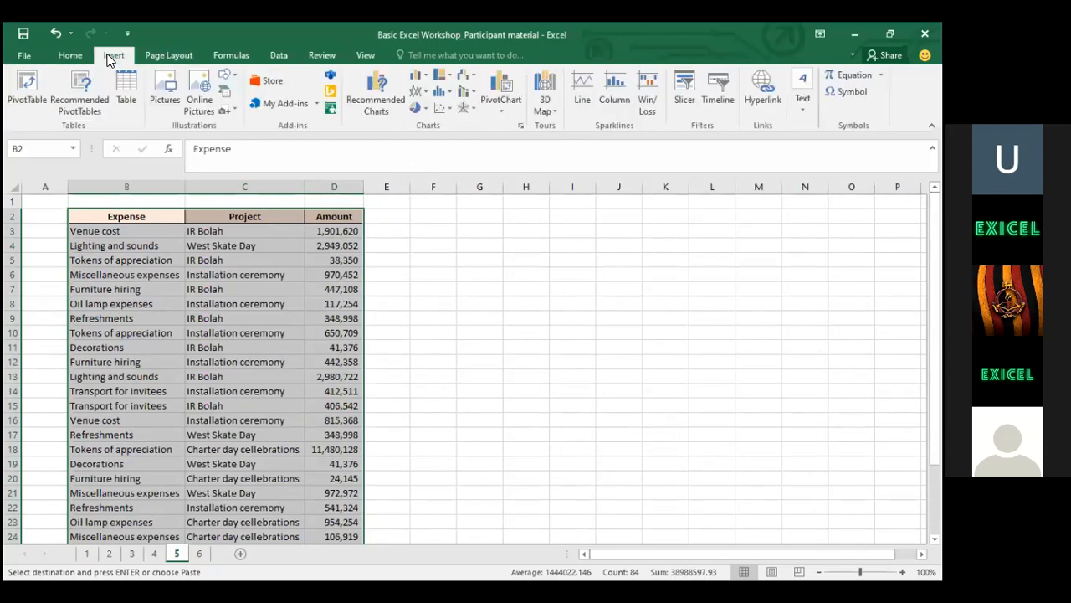
left_click(25, 88)
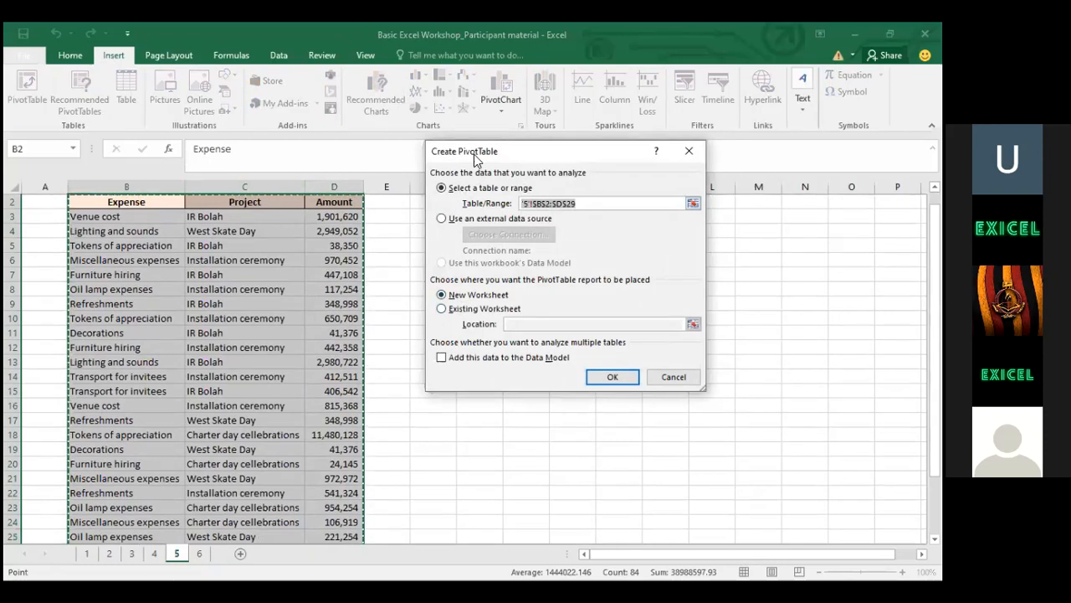
left_click_drag(472, 193, 471, 195)
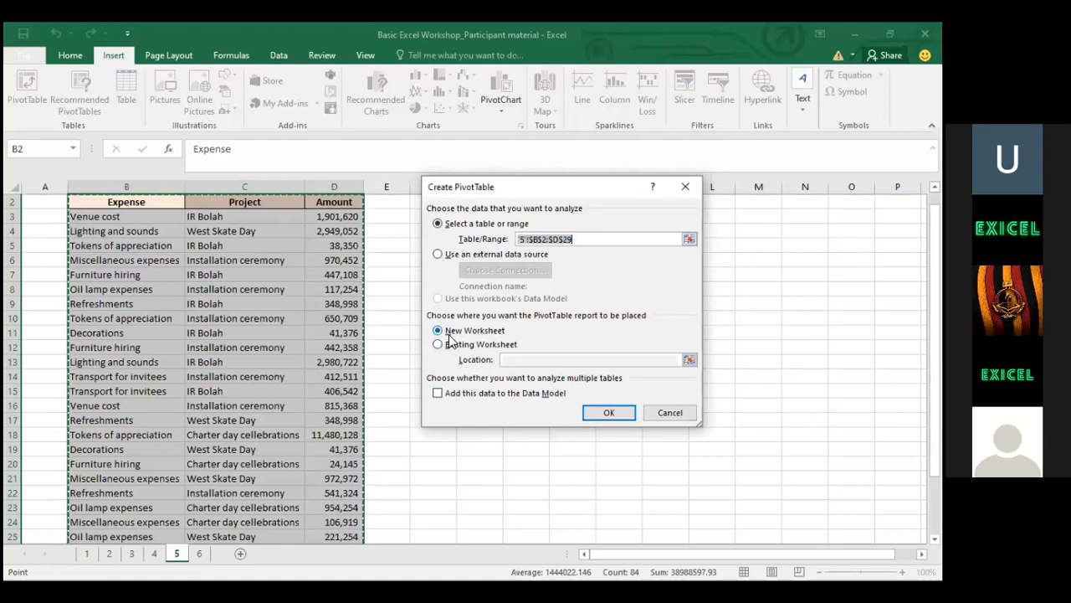
left_click(600, 412)
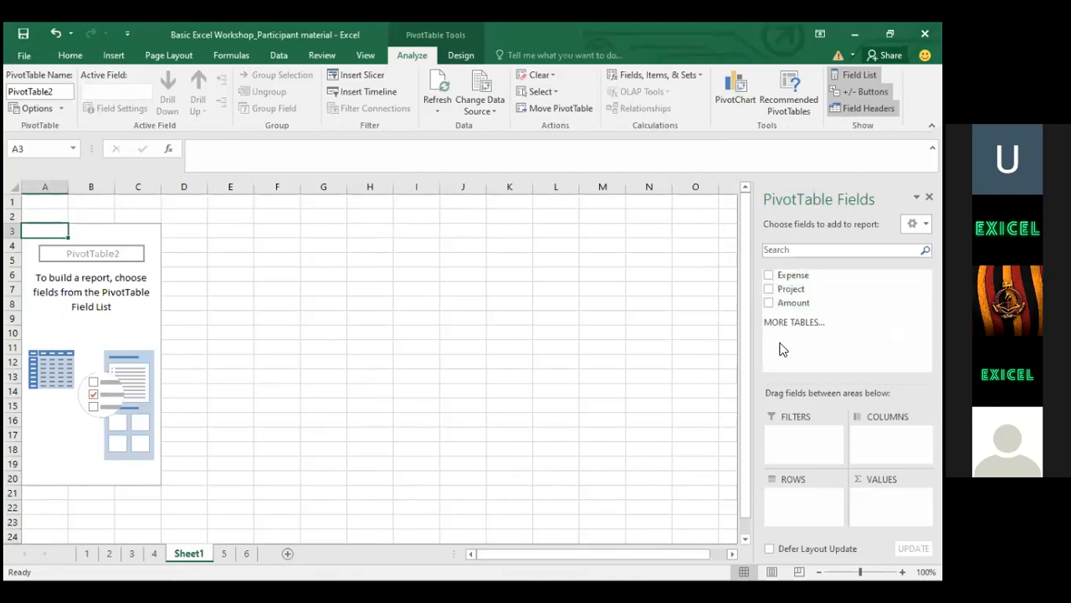
Make PivotTable2 sum Amount by Expense category, swapping out Project, totalling 38988597.93
left_click(768, 289)
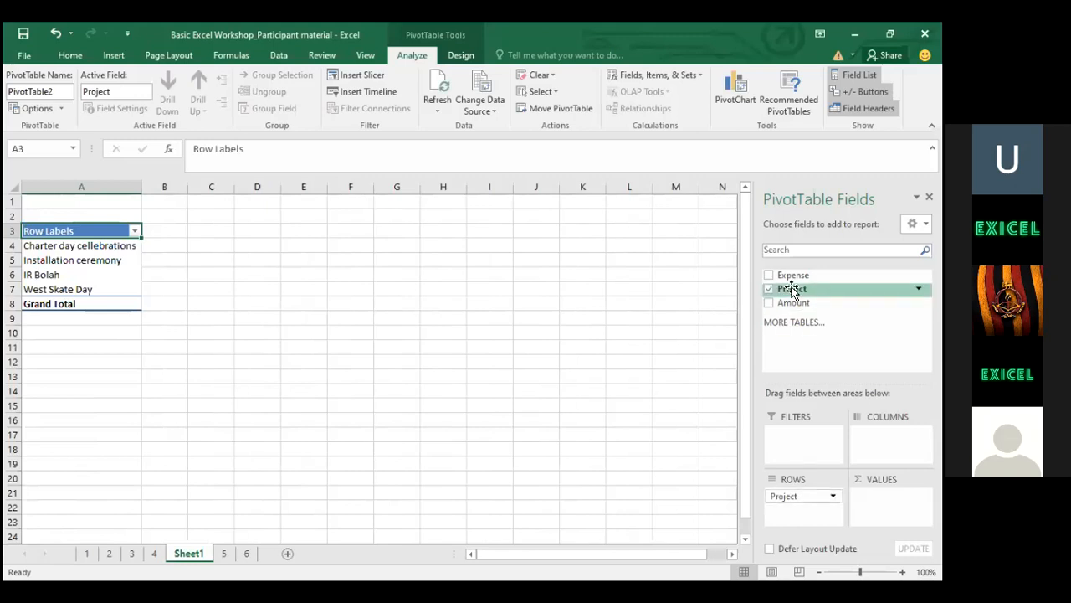
left_click(768, 302)
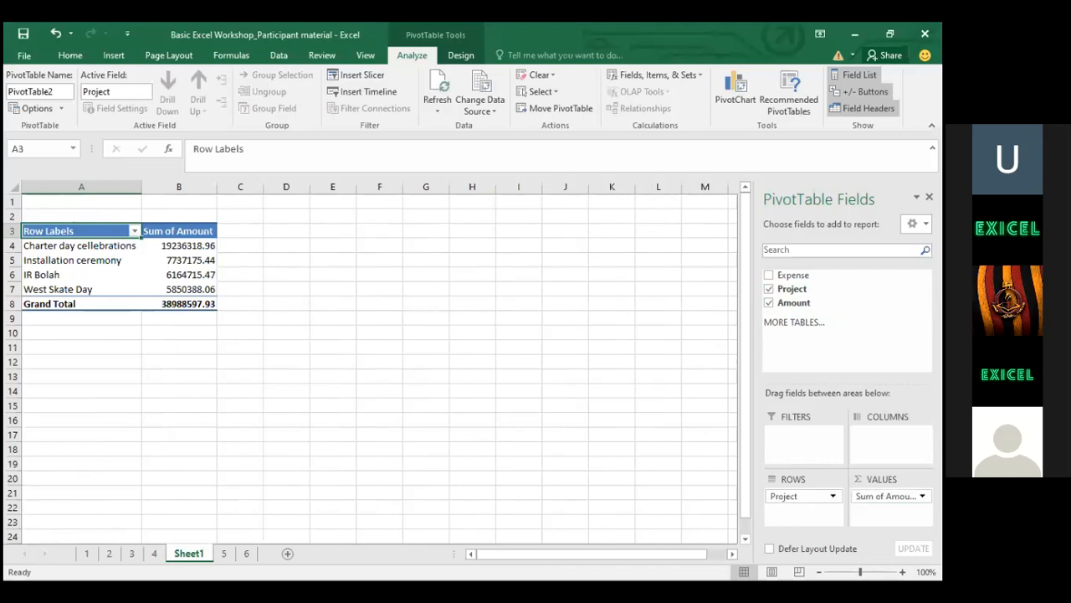
left_click(768, 286)
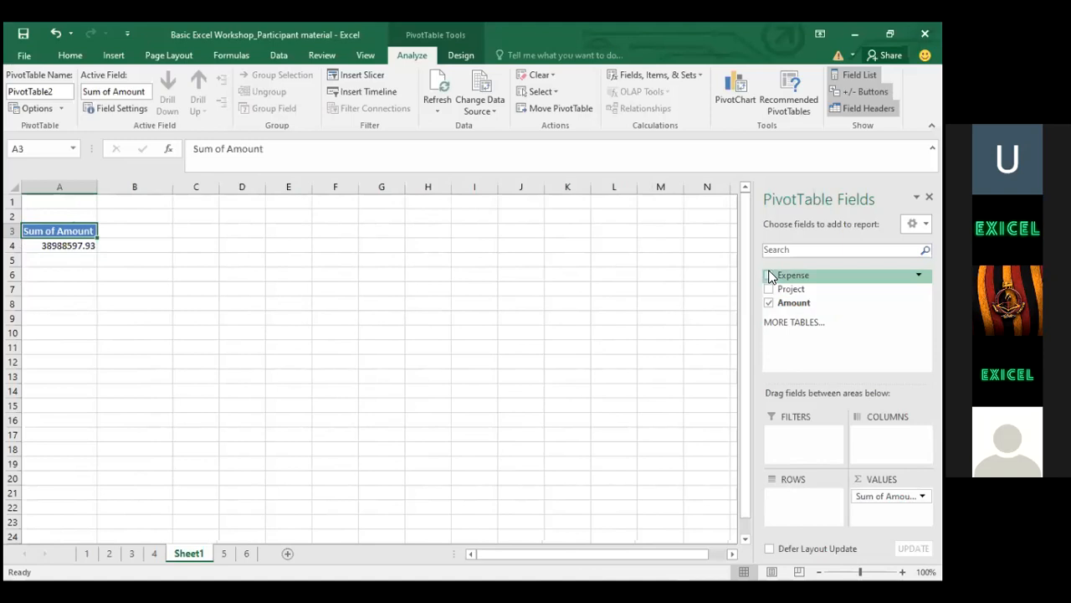
left_click(770, 275)
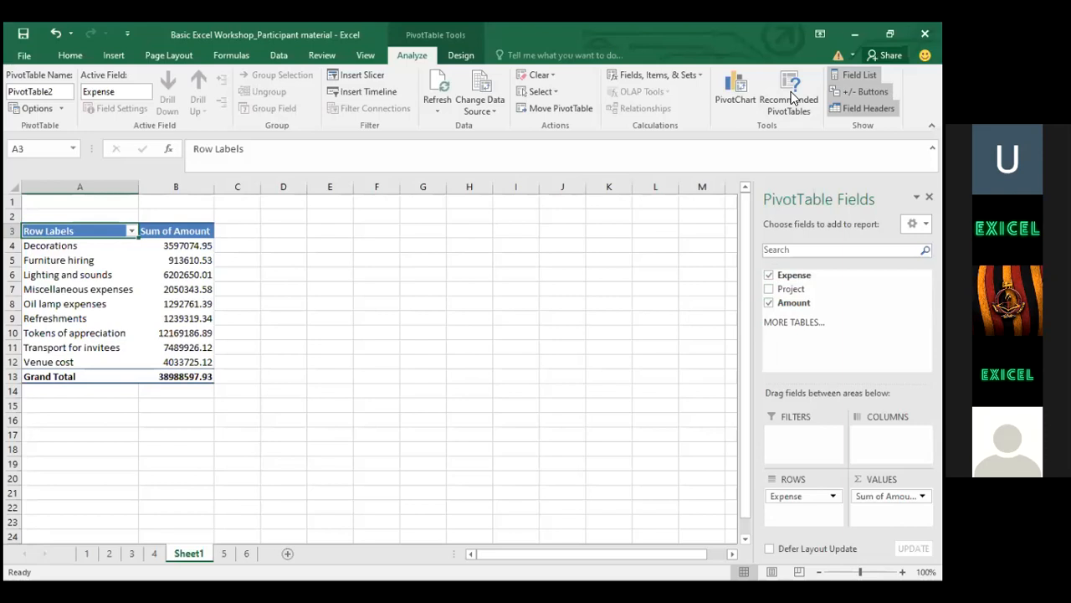
left_click(197, 551)
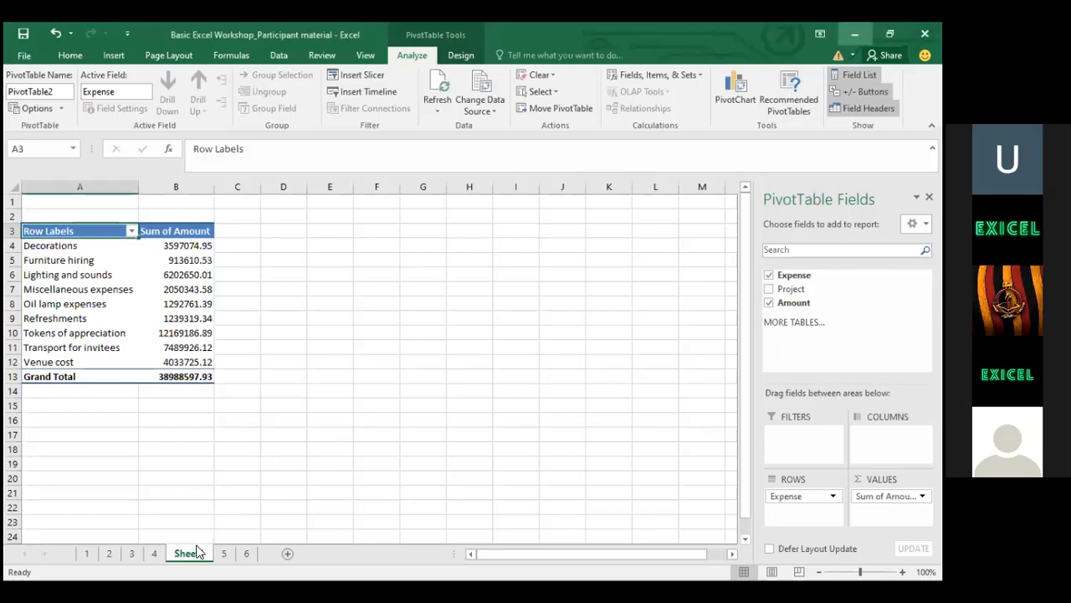
Delete the Sheet1 worksheet
right_click(198, 552)
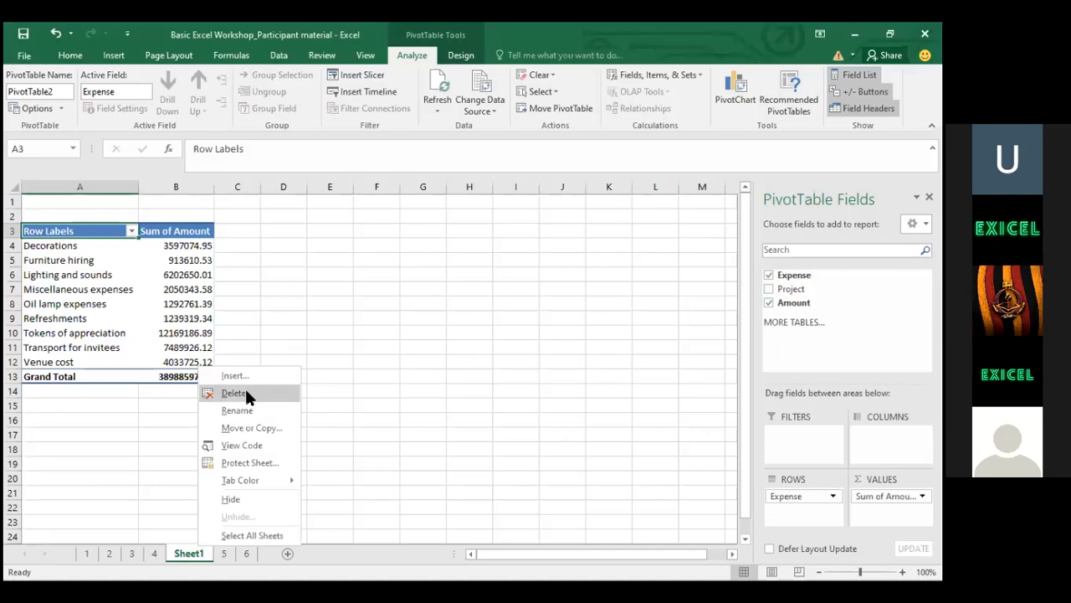
left_click(246, 393)
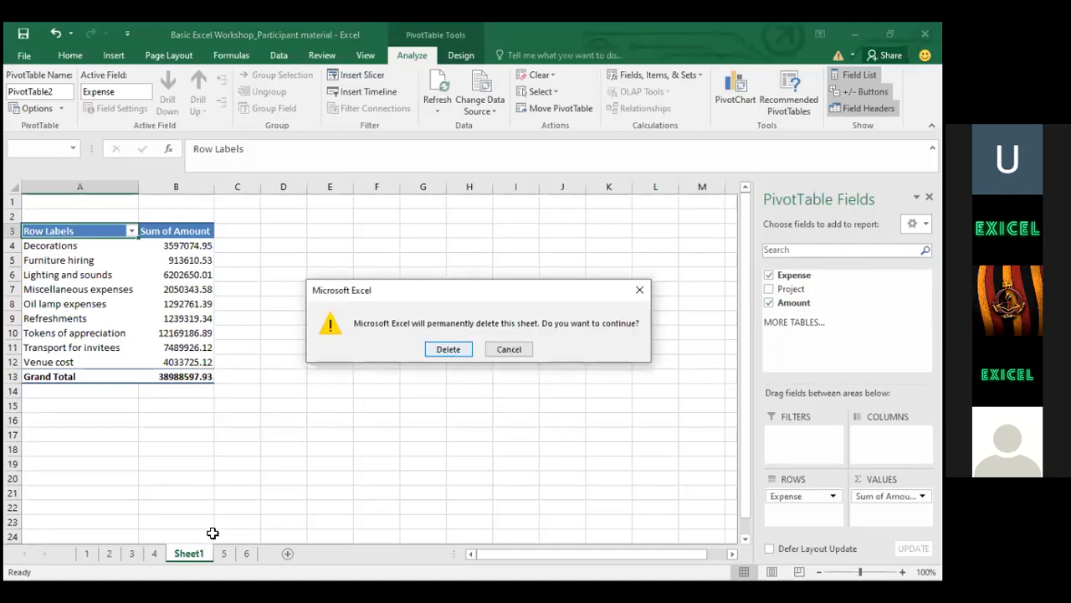
key("Return")
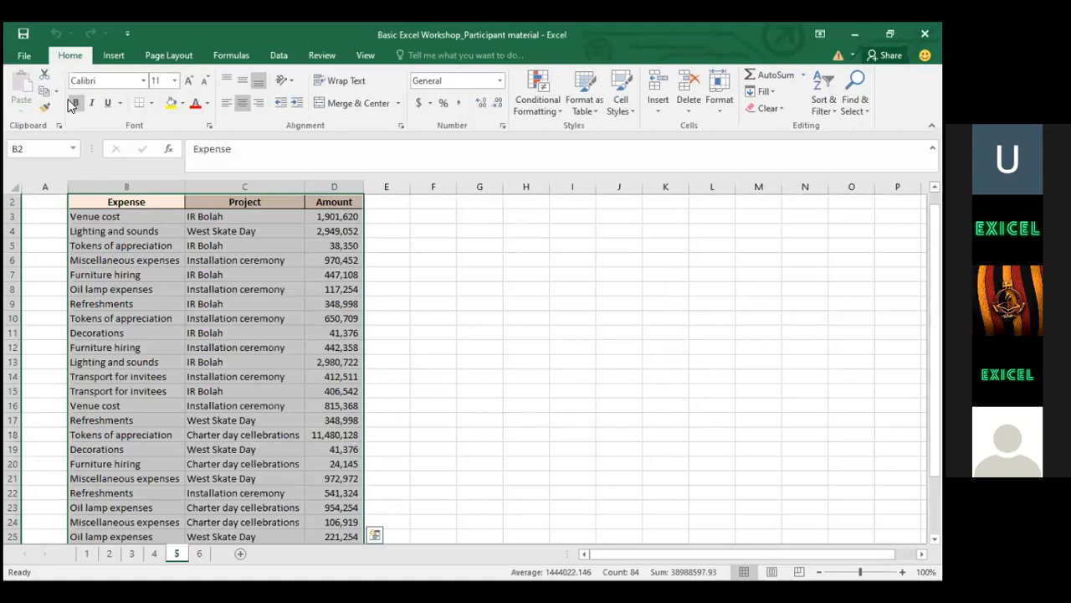
Insert a new PivotTable from the expense data on a new worksheet, Sheet2
left_click(113, 56)
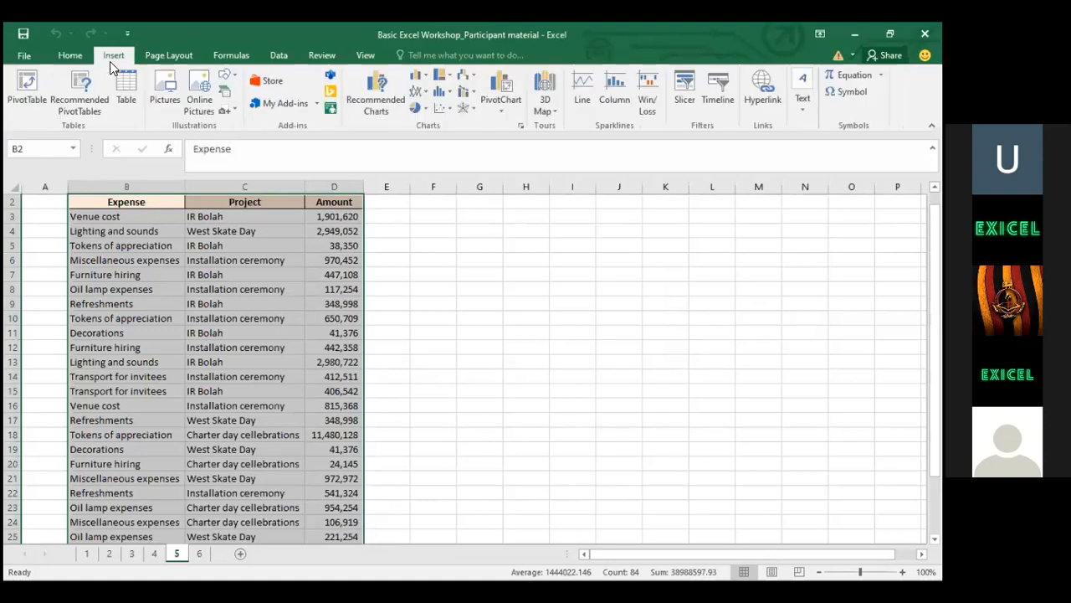
left_click(18, 107)
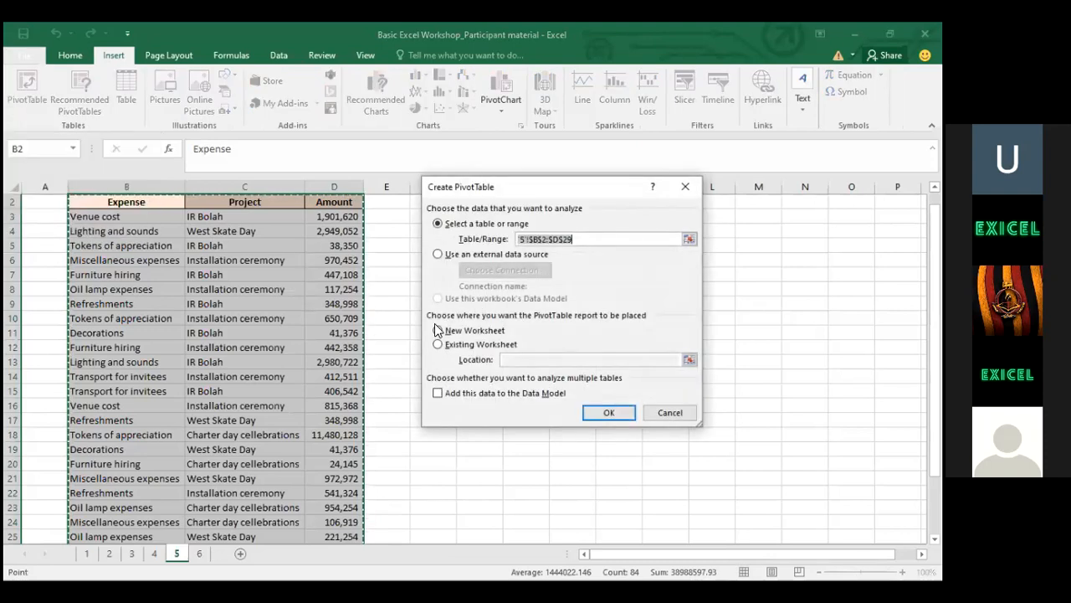
left_click(608, 412)
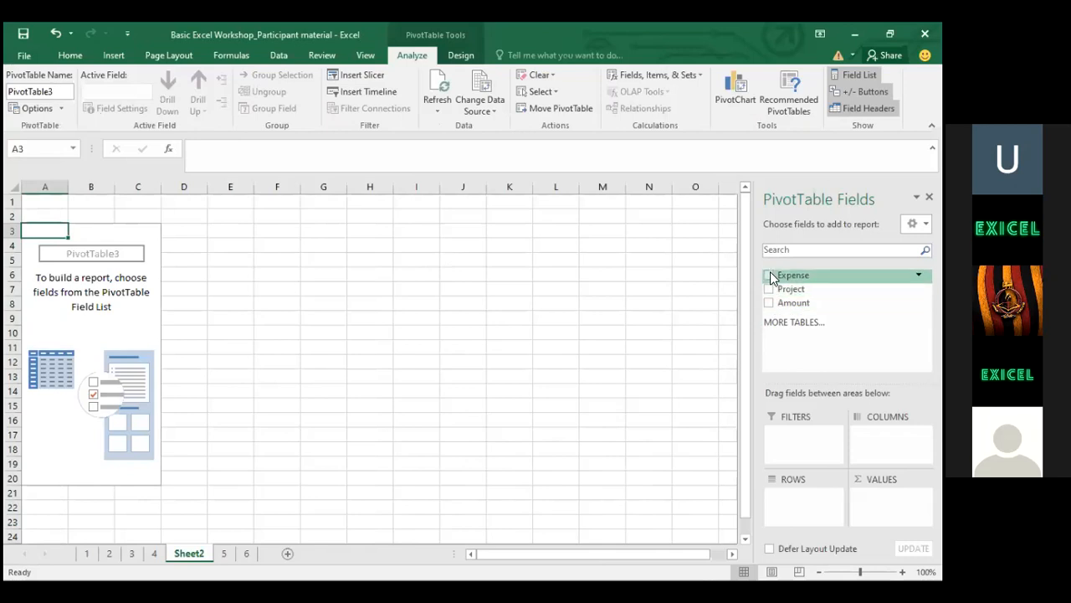
Sum Amount by Expense in PivotTable3, moving Expense to Columns and back to Rows
left_click(770, 273)
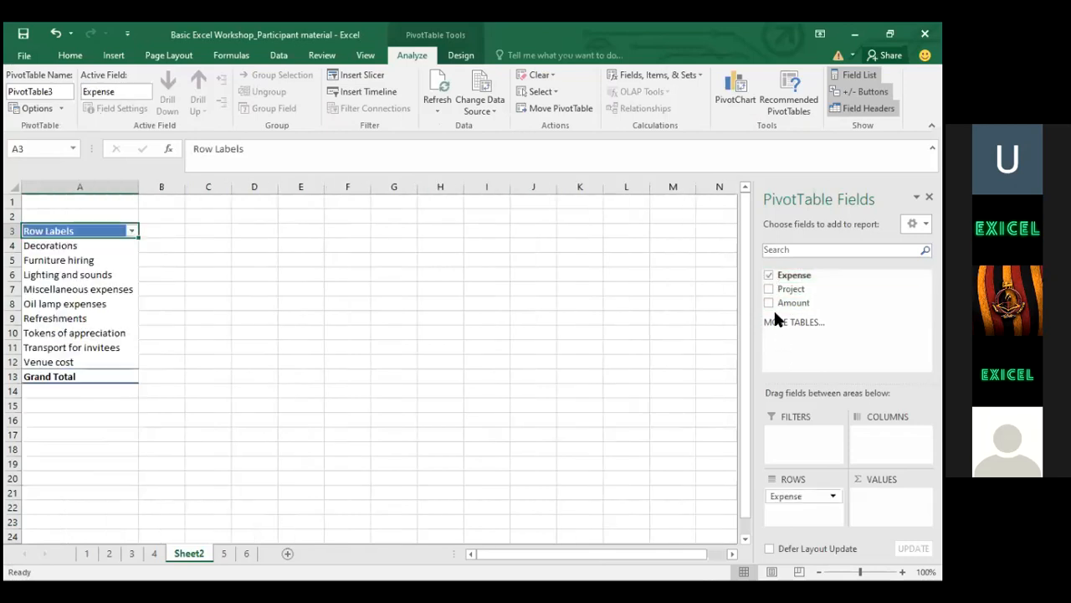
left_click(770, 303)
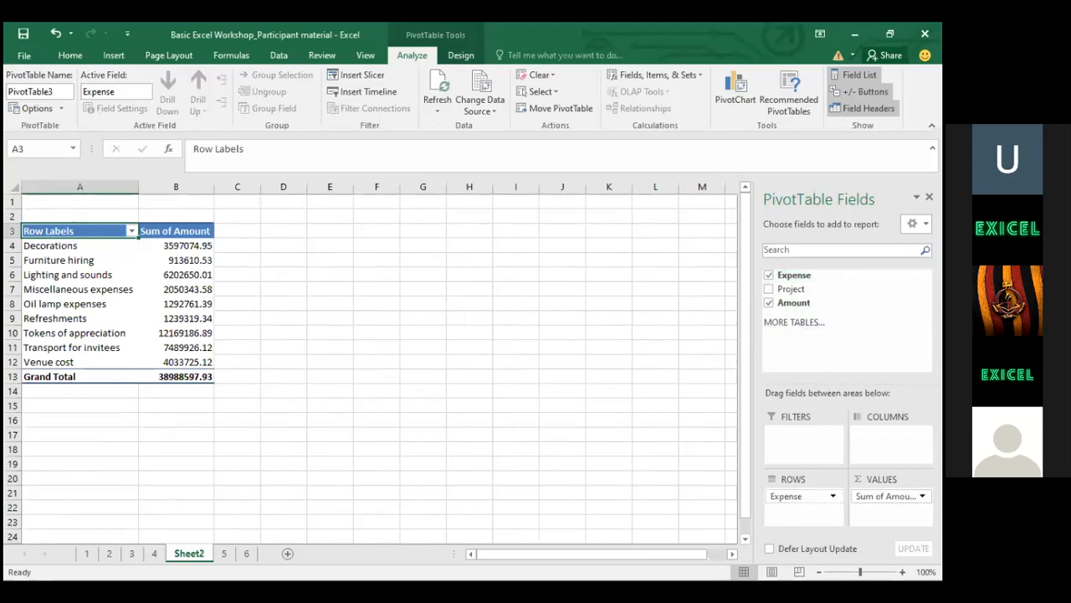
left_click_drag(795, 496, 887, 434)
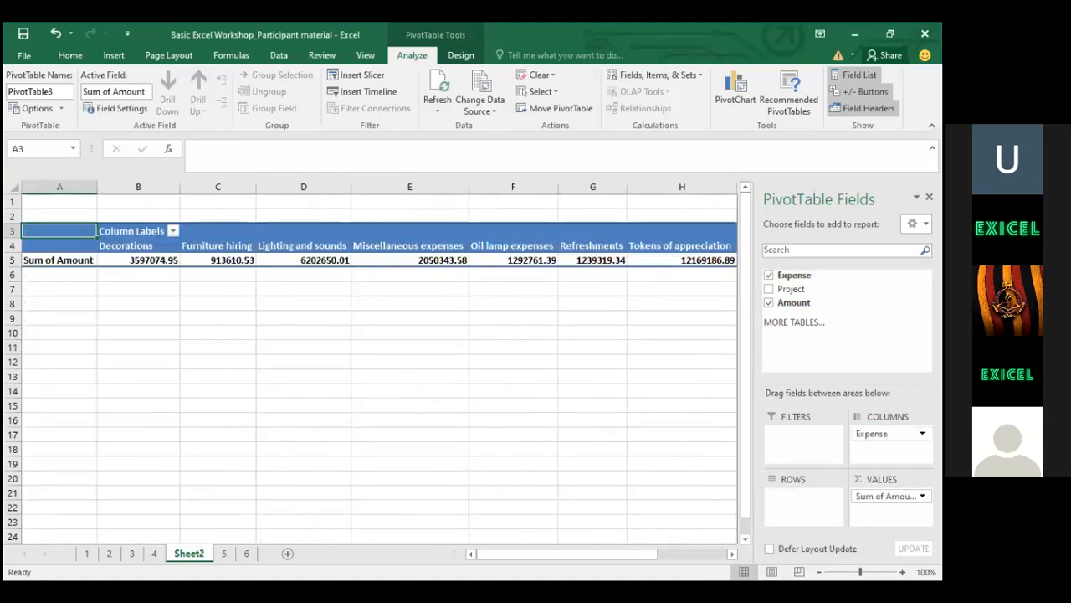
left_click_drag(887, 433, 810, 500)
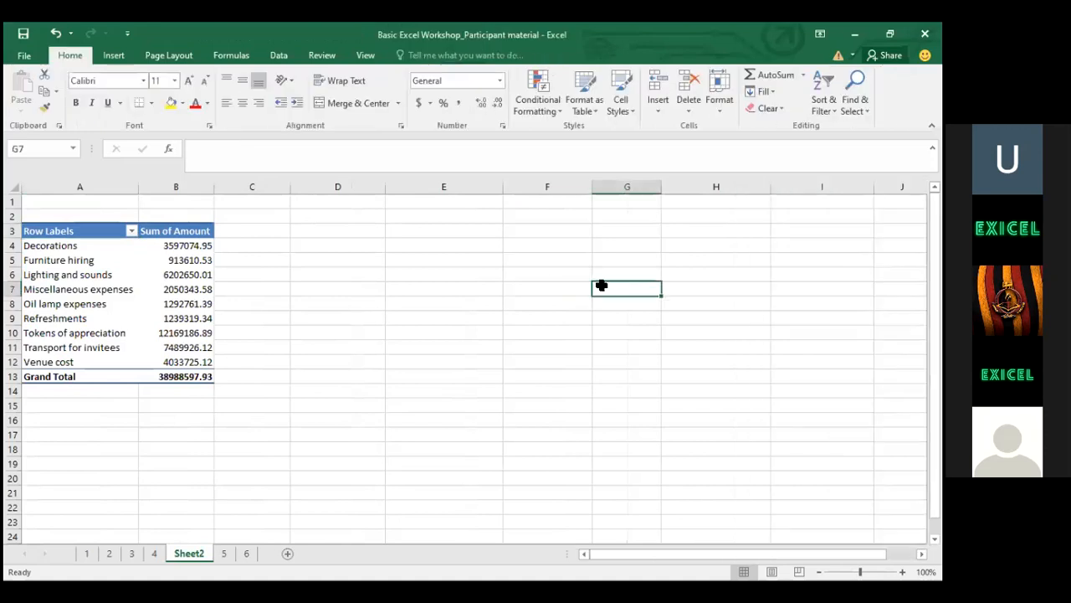
left_click(131, 266)
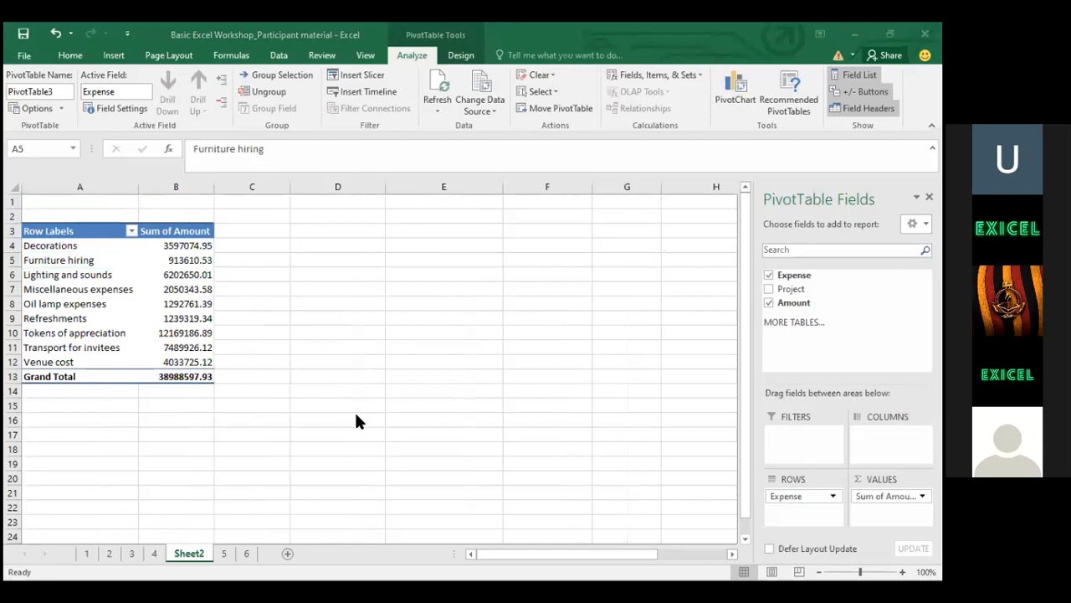
left_click(187, 552)
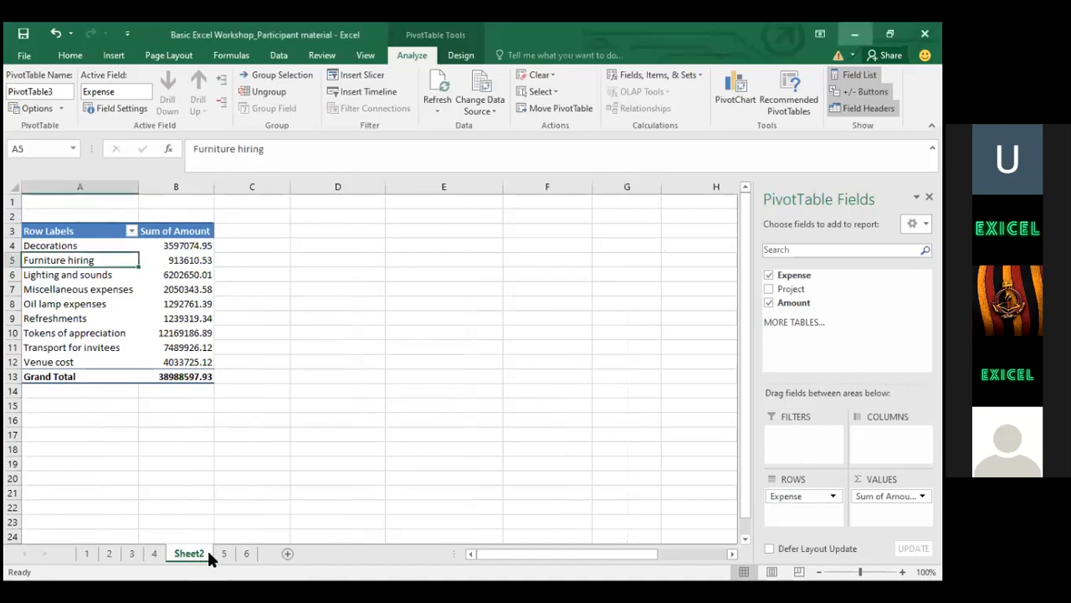
Return to sheet 5 and move around the expense table's header cells
left_click(223, 554)
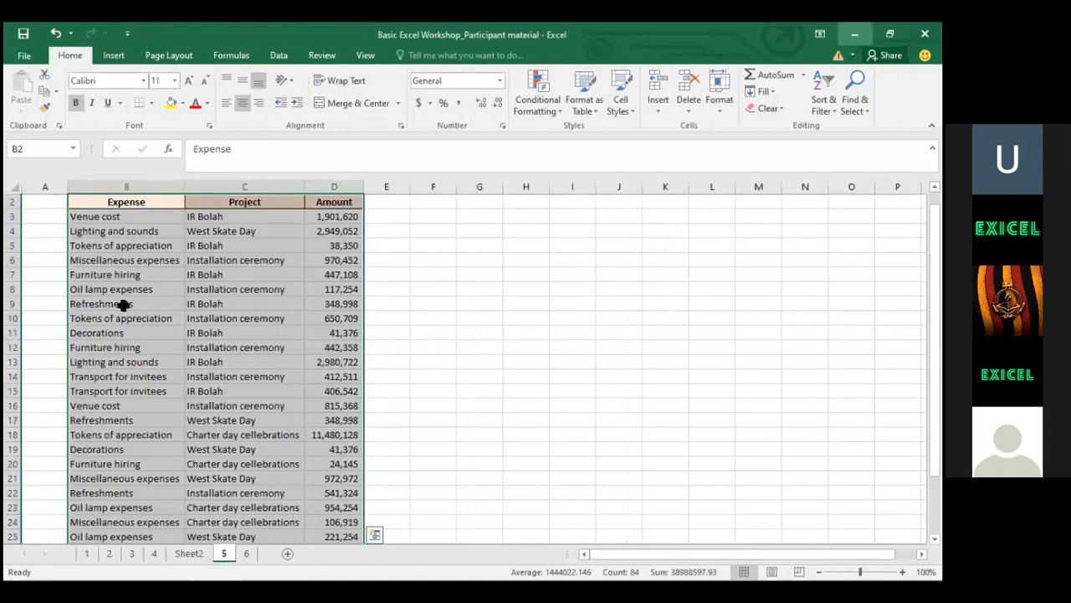
left_click(124, 242)
key("Up")
key("Up")
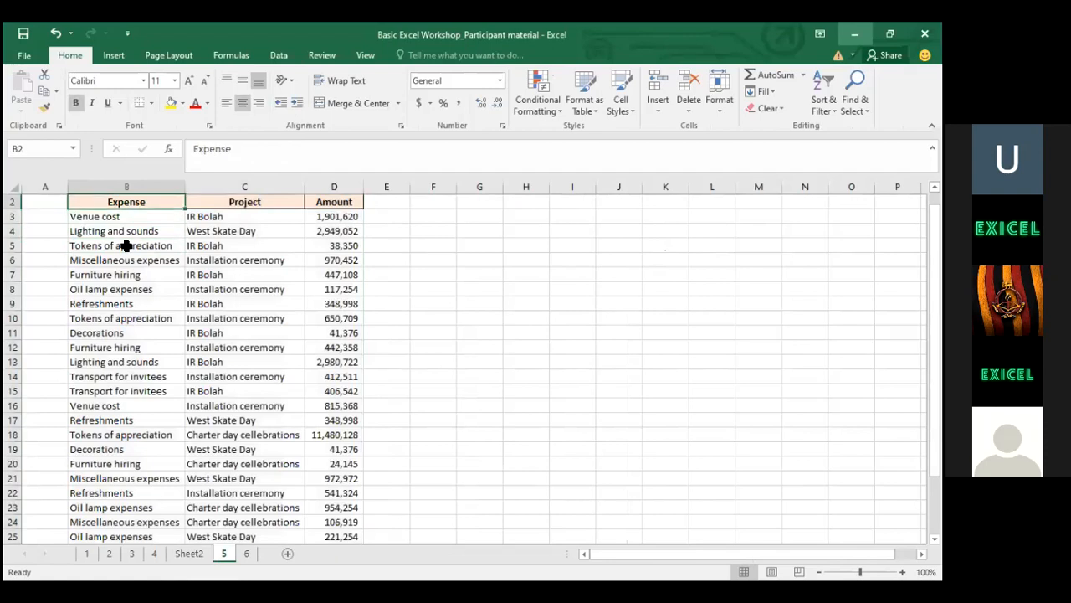
key("Right")
key("Down")
key("Left")
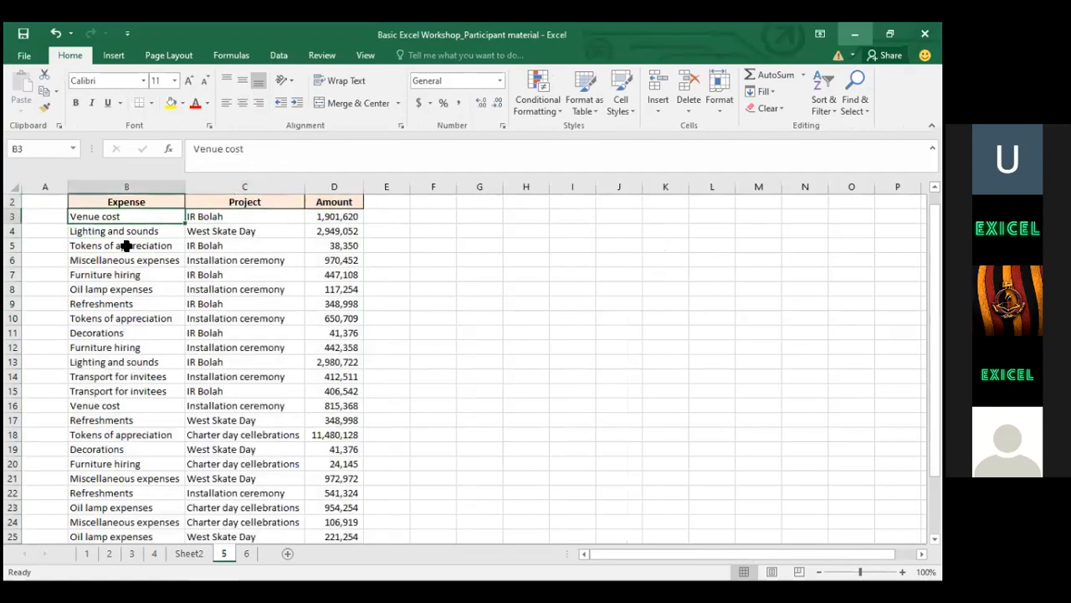
key("Up")
key("Right")
scroll(124, 245, "up", 1)
key("Right")
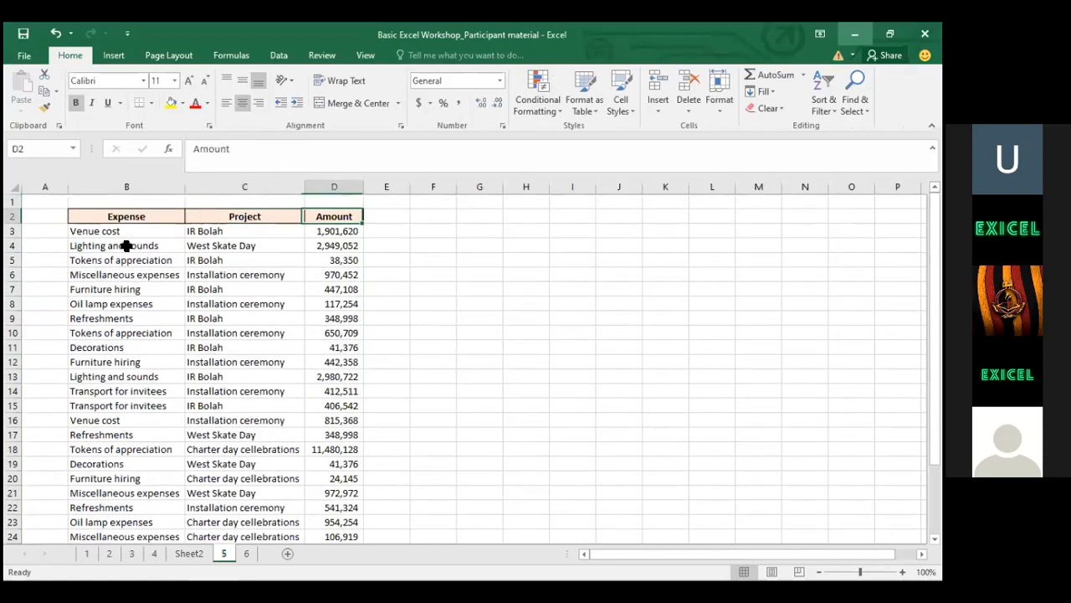
key("Down")
key("Left")
key("Up")
key("Left")
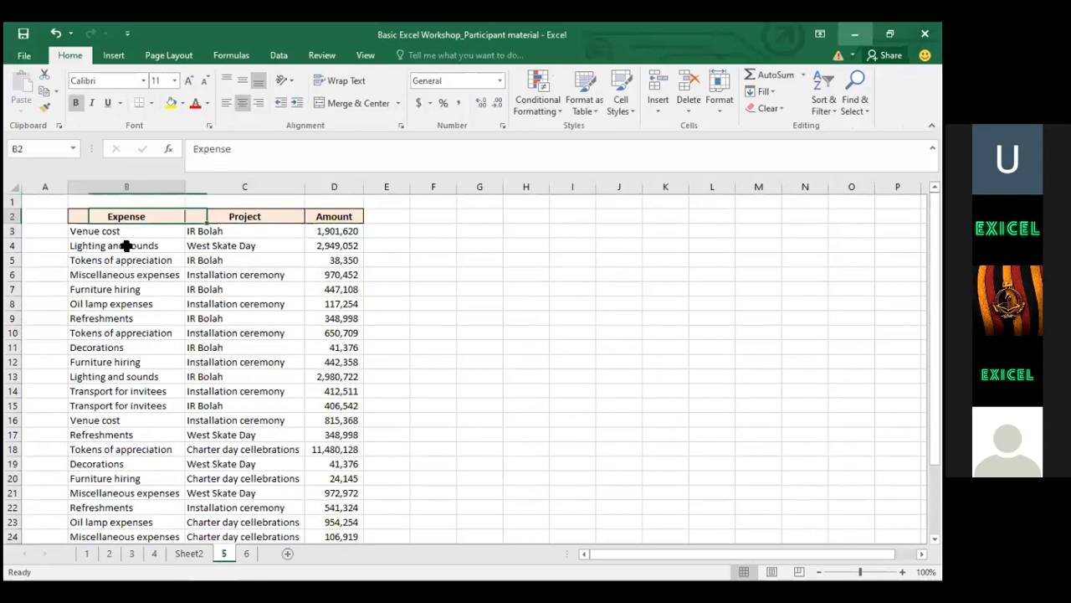
key("Left")
key("Right")
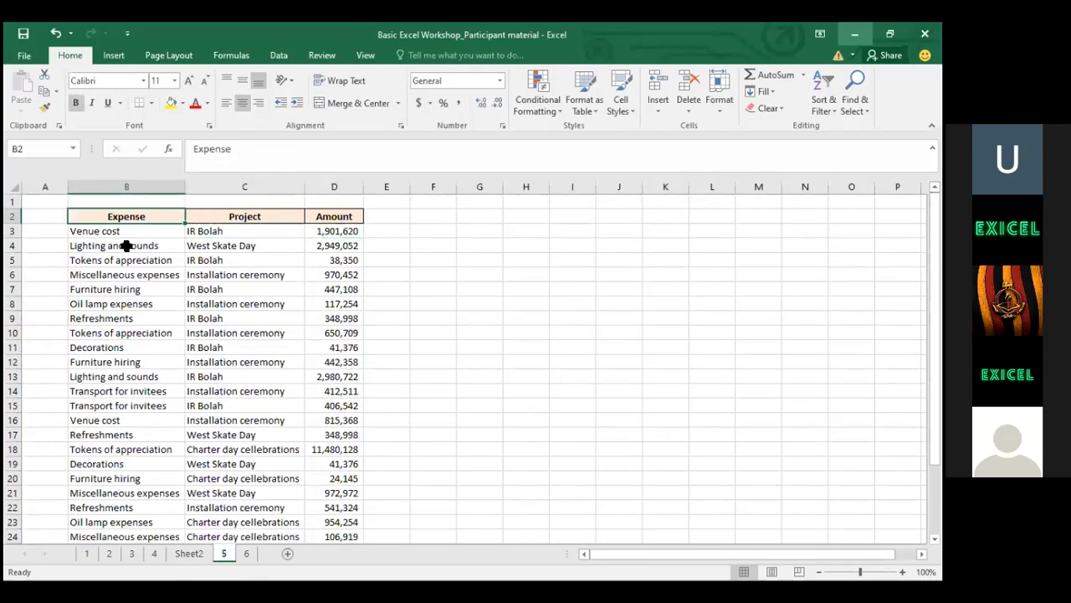
Go back to the Expense header B2 and select the table through D29
key("Down")
key("Right")
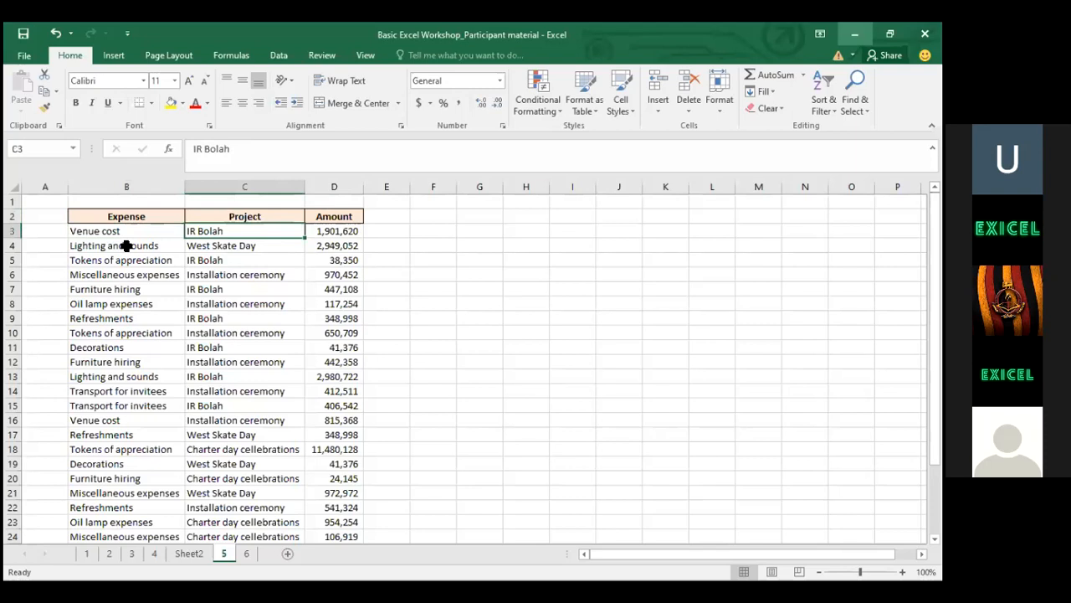
key("Down")
key("Down")
key("Down")
key("Down")
key("Down")
key("Down")
key("Down")
key("Up")
key("Up")
key("Up")
key("ctrl+Up")
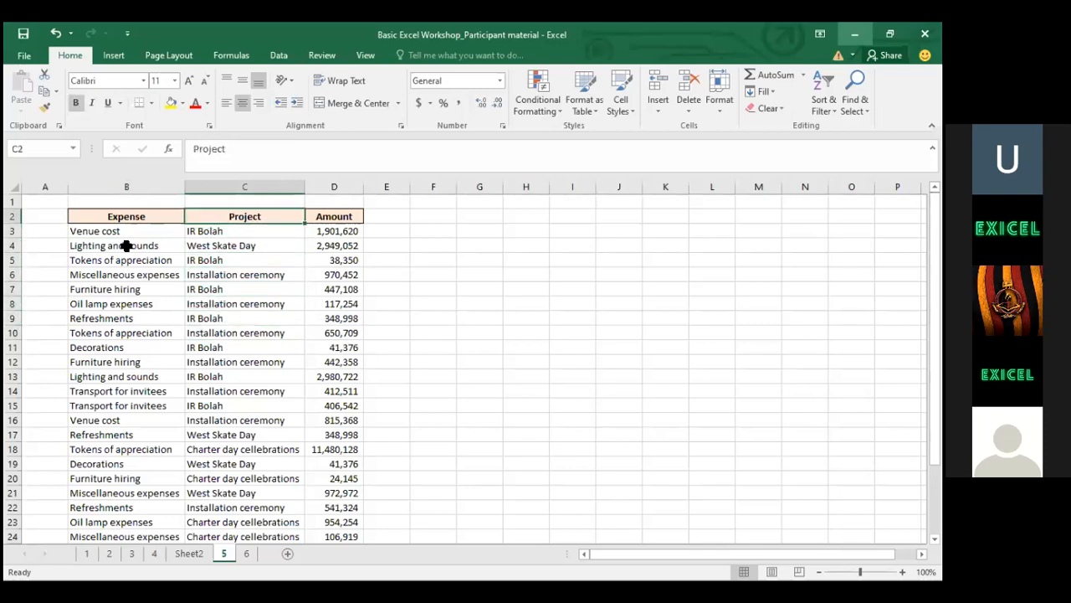
key("Left")
key("shift+Right")
key("shift+Right")
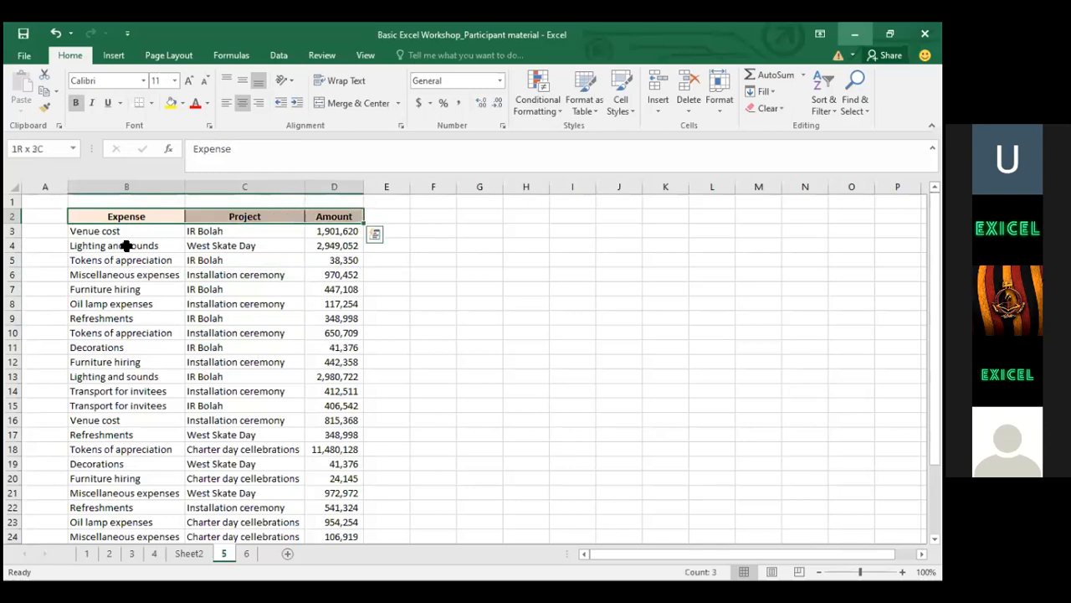
key("ctrl+shift+Down")
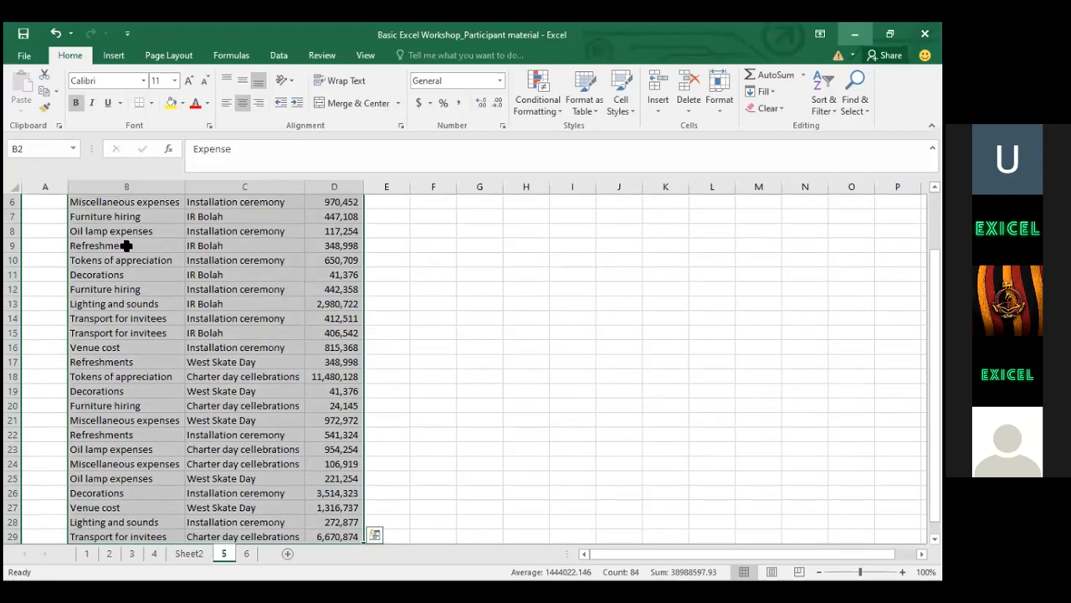
Insert a PivotTable from B2:D29 on a new worksheet, Sheet3
left_click(114, 56)
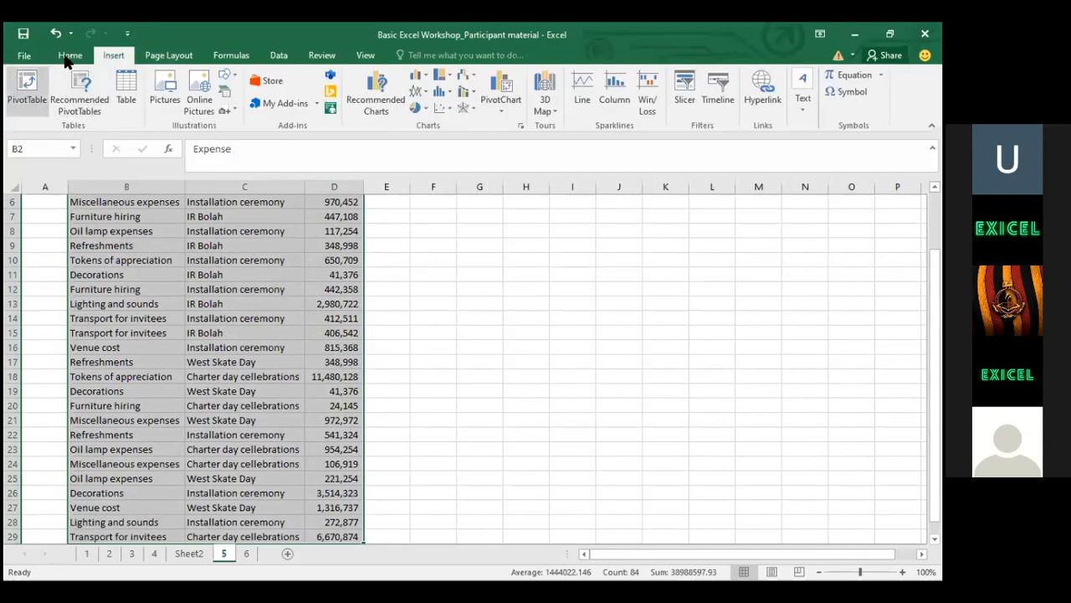
left_click(29, 81)
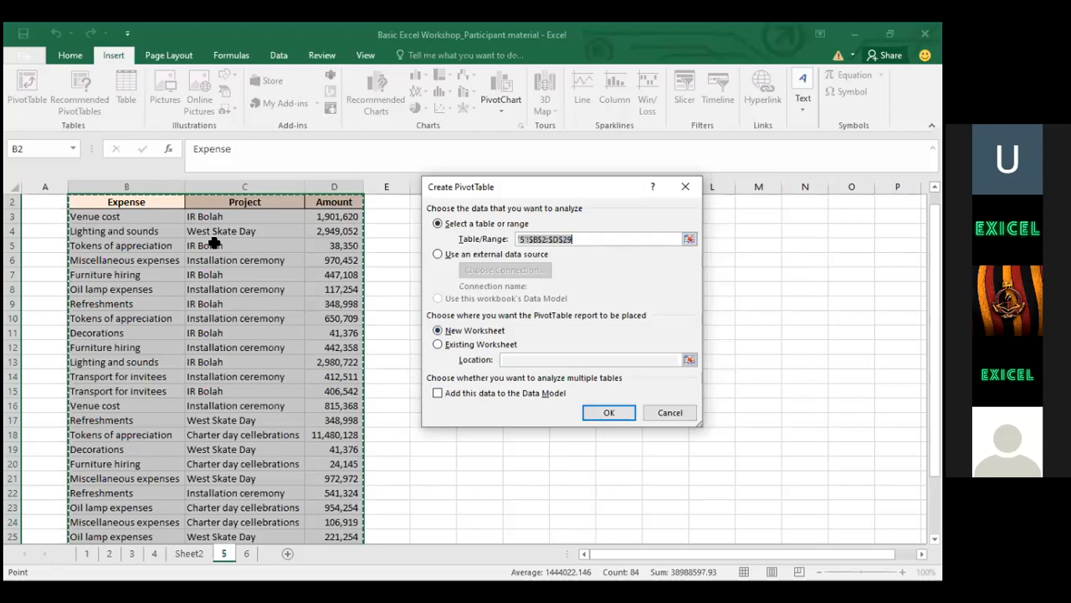
left_click(440, 332)
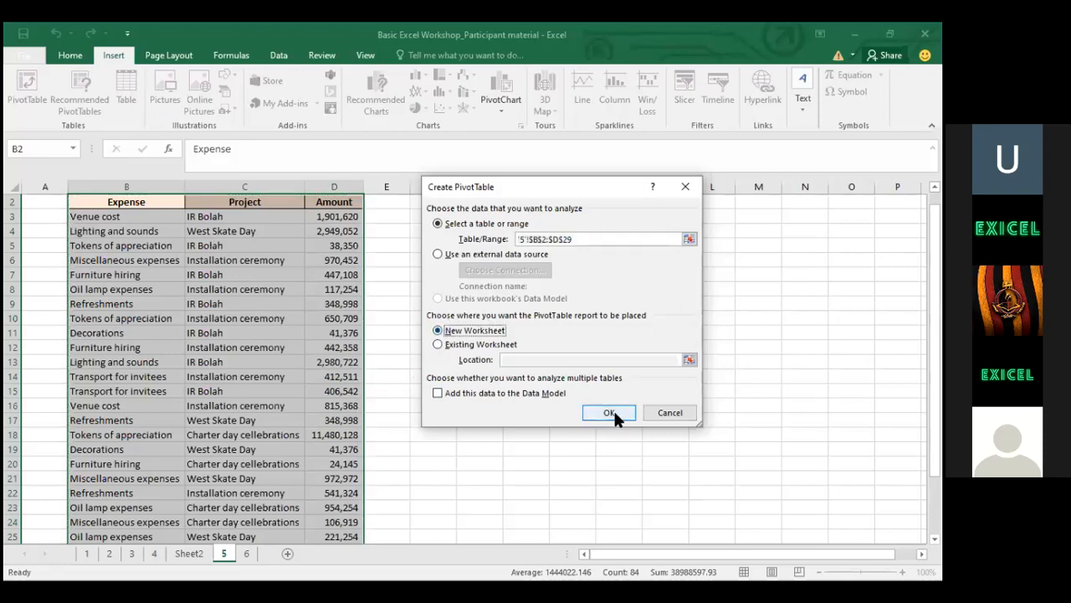
left_click(614, 410)
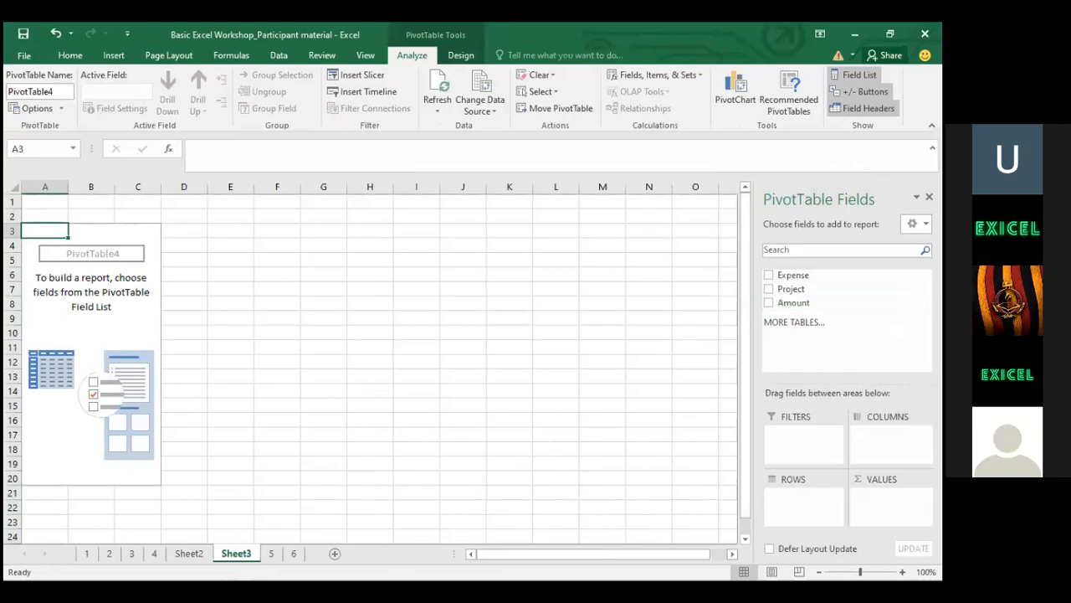
Make PivotTable4 sum Amount by Project, totalling 38988597.93
left_click(769, 288)
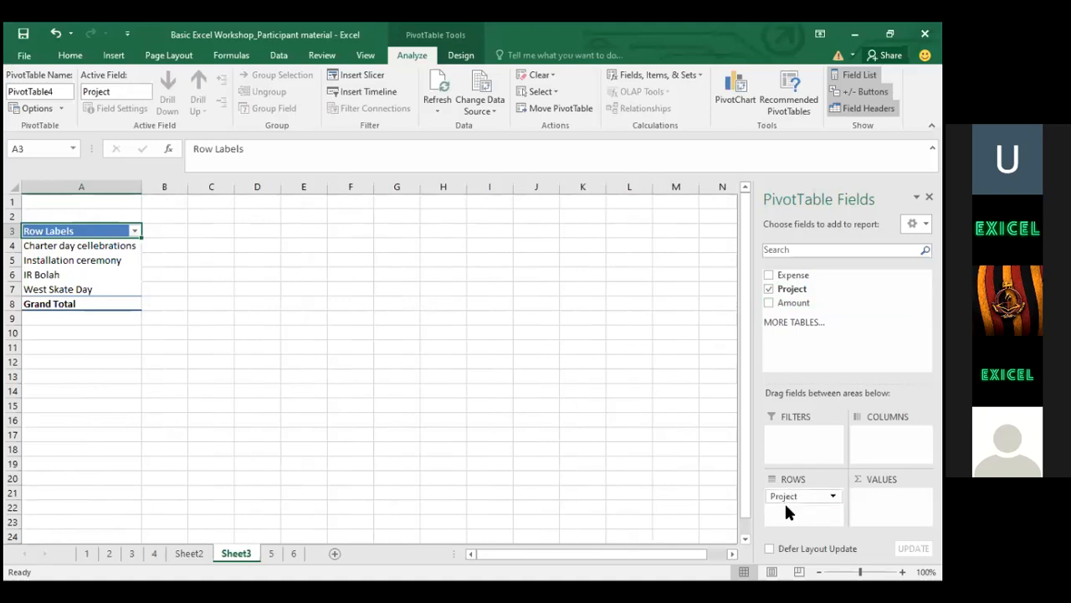
left_click(787, 498)
left_click(769, 302)
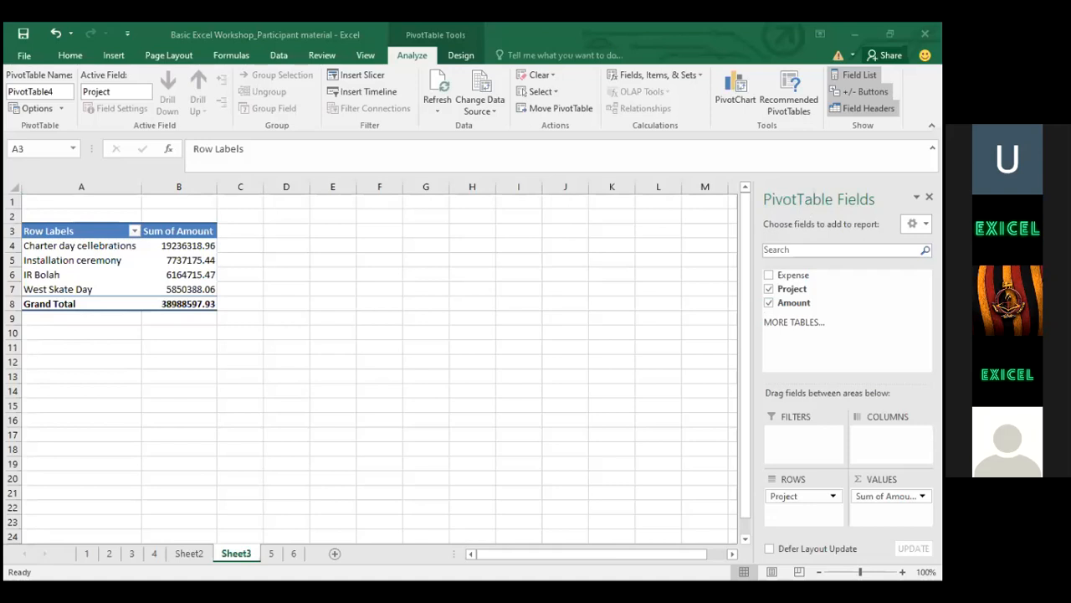
left_click(477, 333)
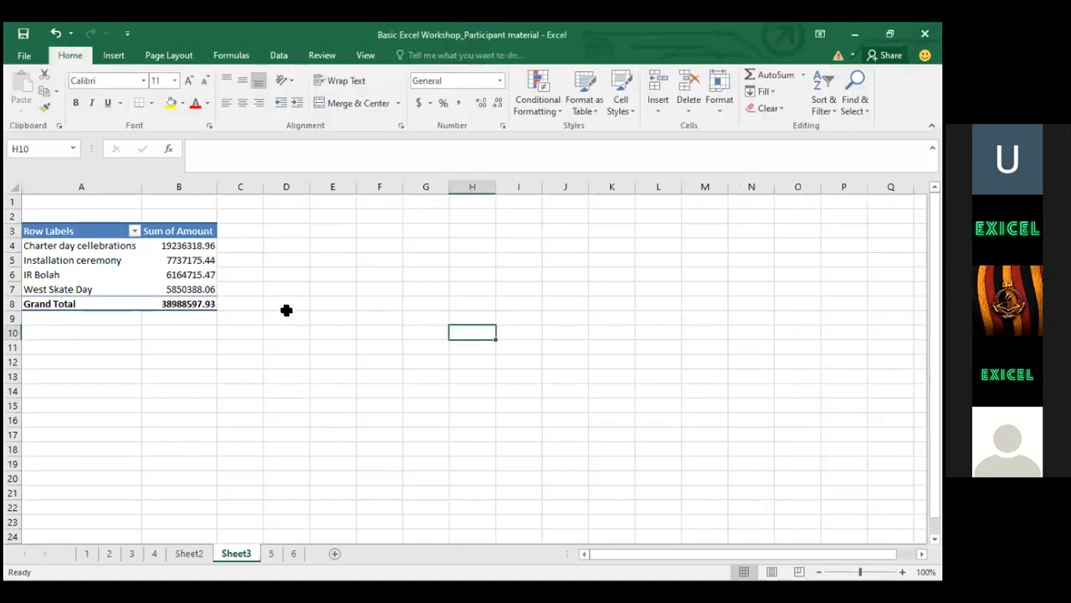
left_click(97, 260)
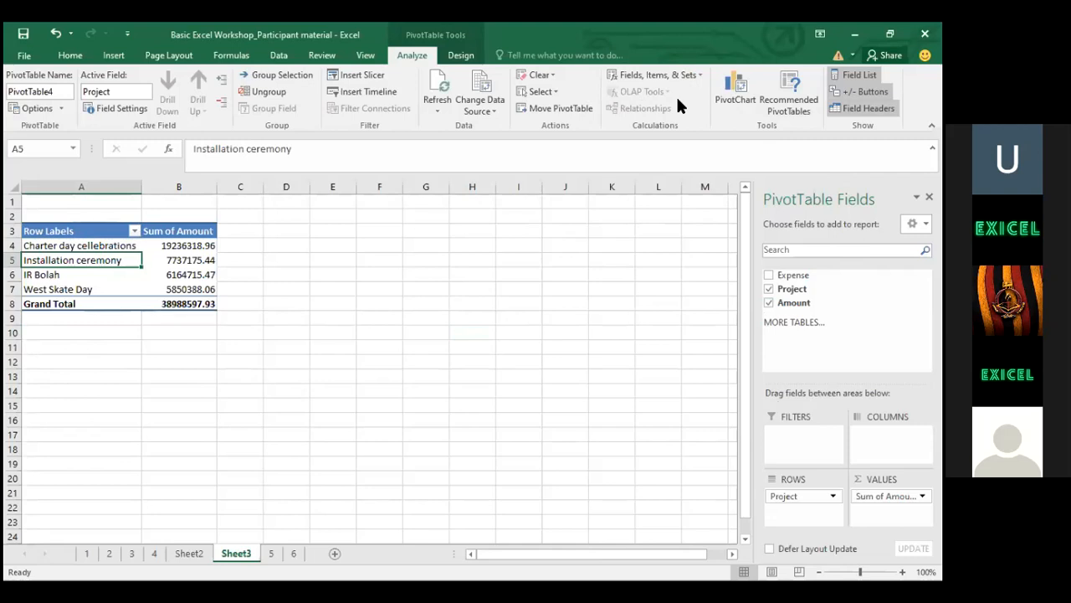
Browse to sheet 6 and then Sheet2
key("alt+Tab")
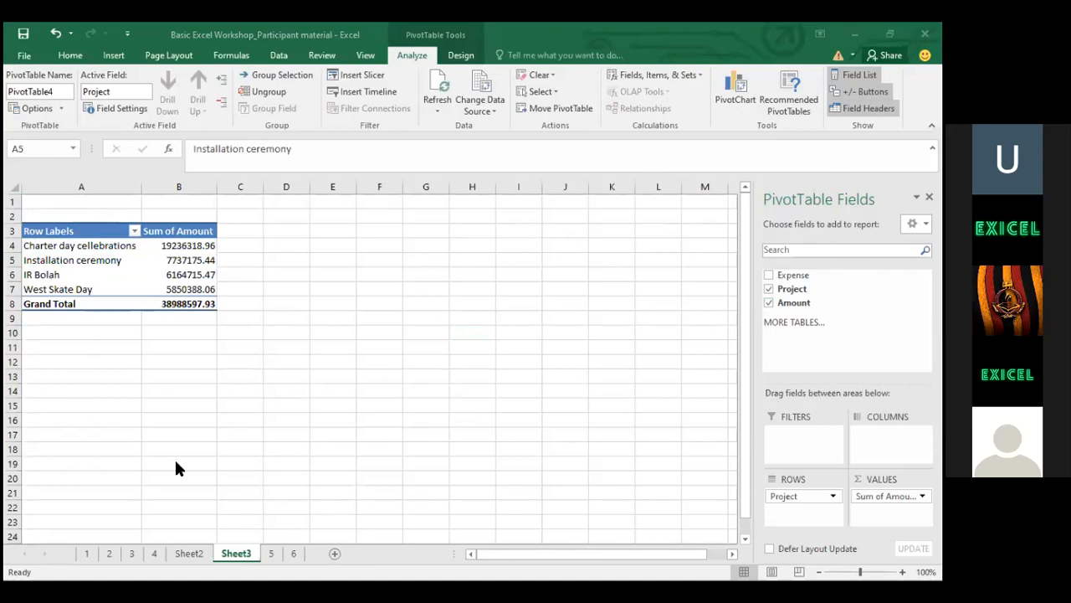
key("alt+Tab")
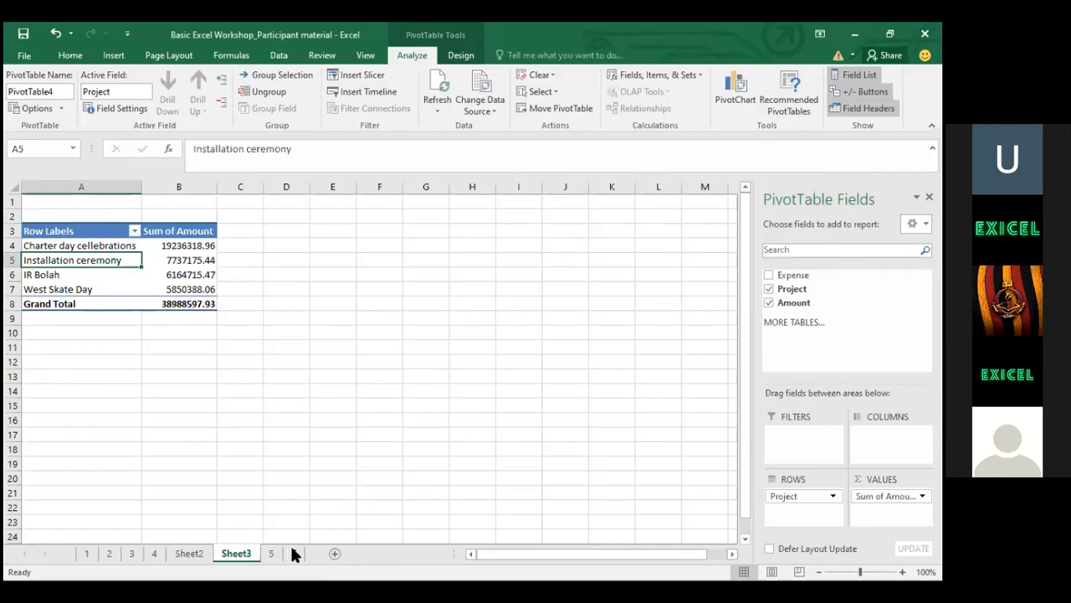
left_click(291, 552)
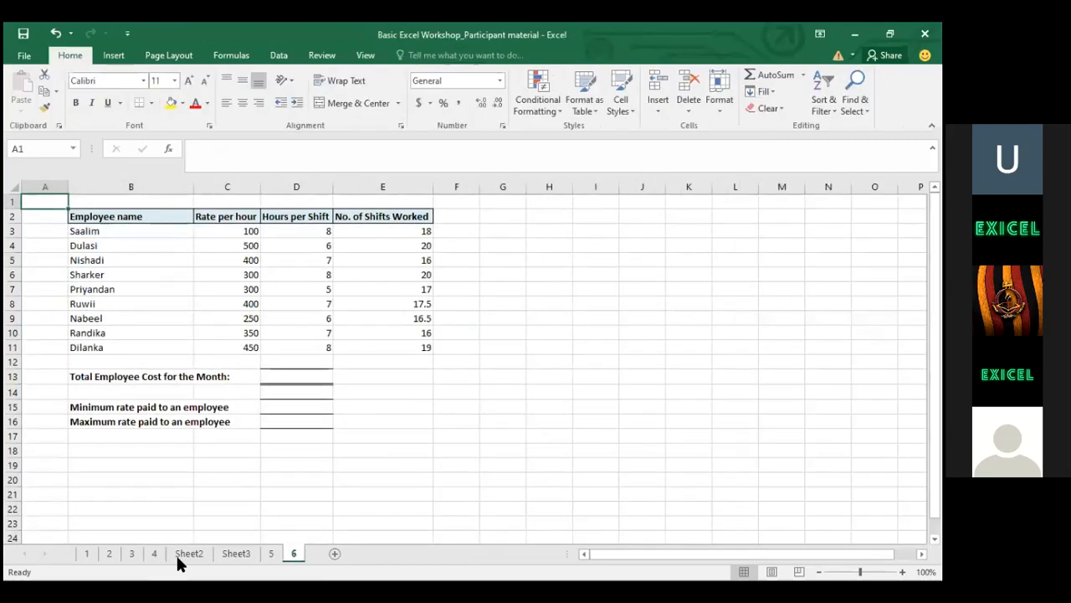
left_click(180, 554)
Go through sheet 4 to sheet 5 and move into the Amount column
left_click(153, 553)
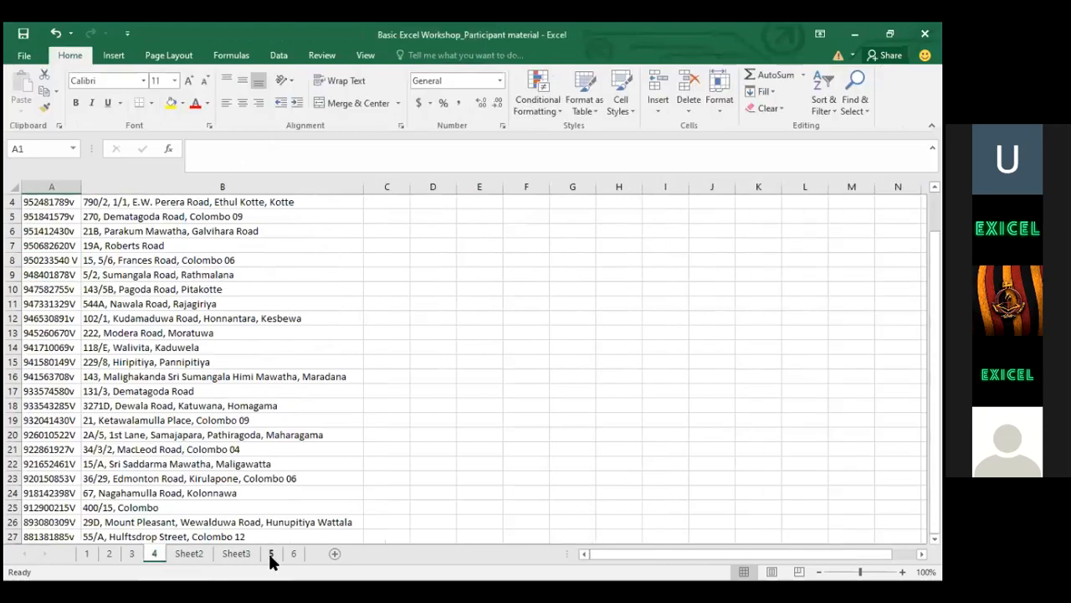
left_click(271, 553)
left_click(162, 331)
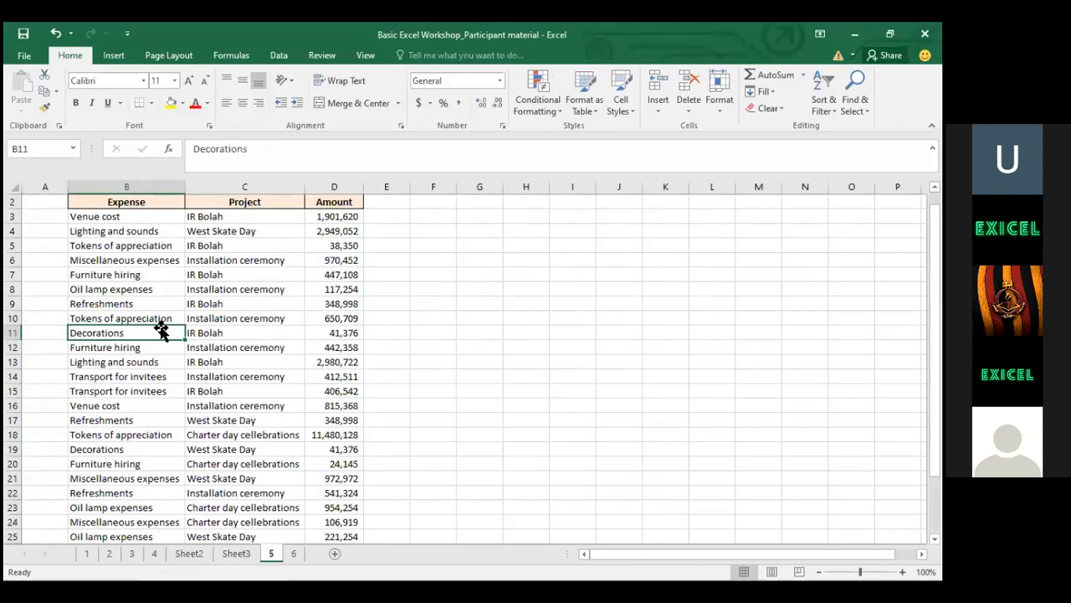
key("Up")
key("Up")
key("Up")
key("Up")
key("Up")
key("Up")
key("Up")
key("Up")
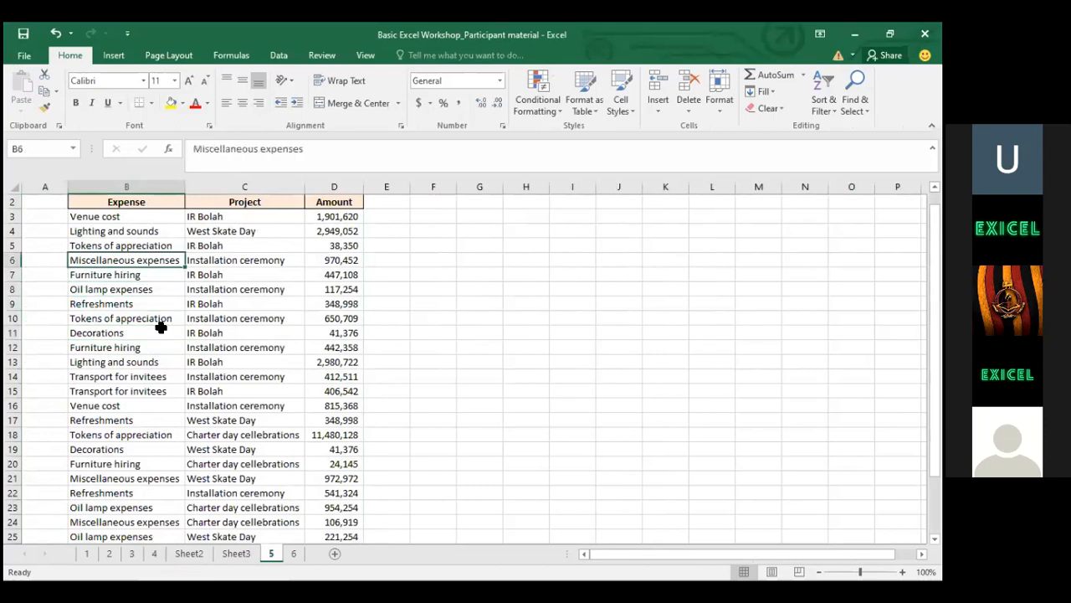
key("Up")
key("Up")
key("Down")
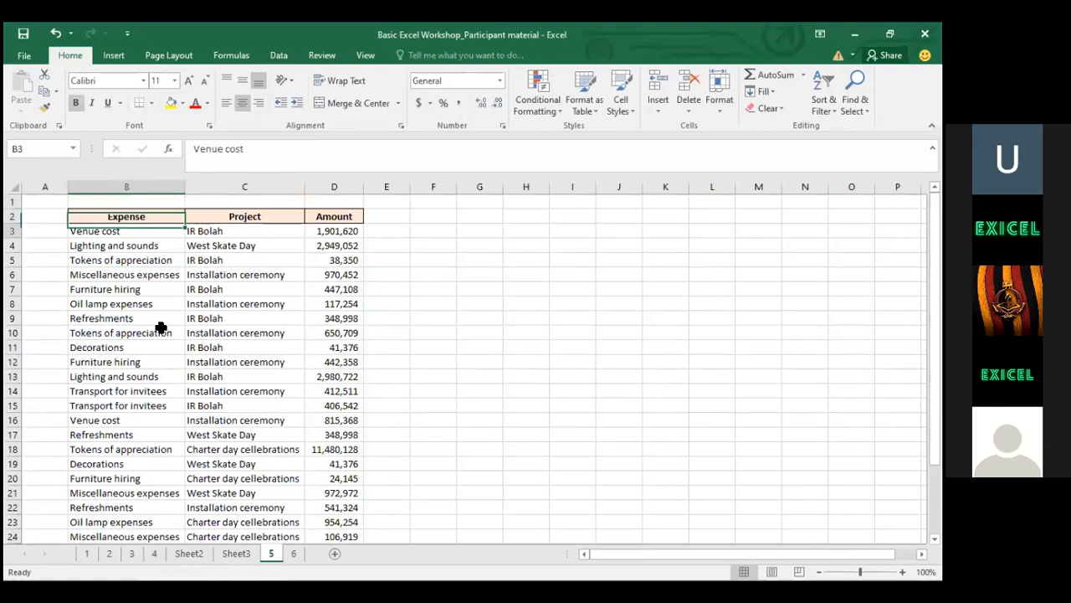
key("Right")
key("Right")
key("Down")
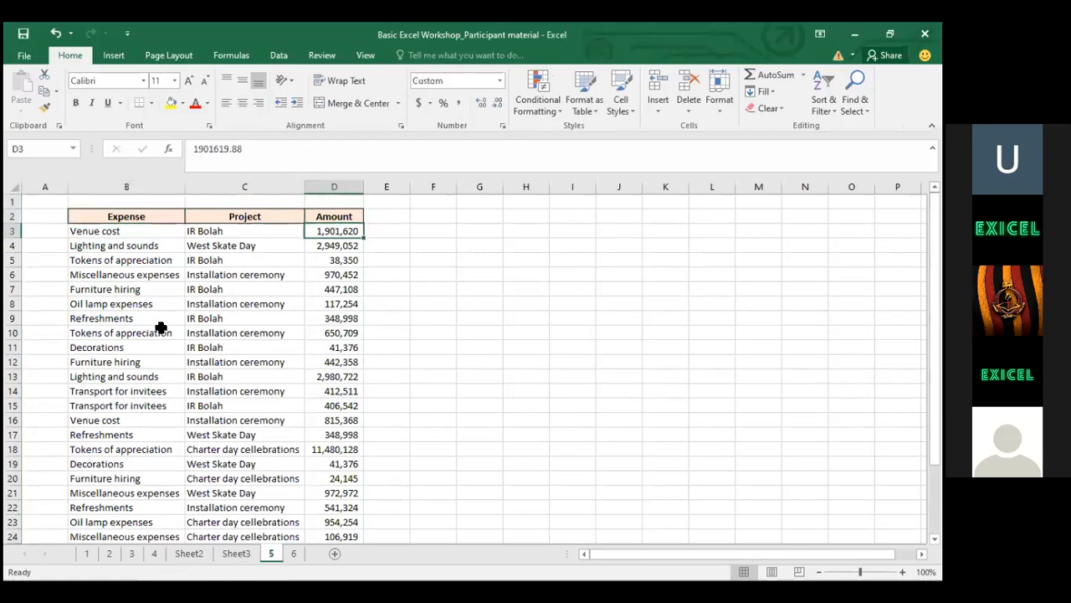
key("shift+Down")
key("shift+Down")
key("shift+Down")
key("shift+Down")
key("shift+Down")
key("shift+Down")
key("shift+Down")
key("shift+Down")
key("shift+Down")
key("shift+Down")
key("shift+Down")
key("shift+Down")
key("shift+Down")
key("shift+Down")
key("shift+Down")
key("shift+Down")
key("shift+Down")
key("shift+Down")
key("shift+Down")
key("shift+Down")
key("shift+Down")
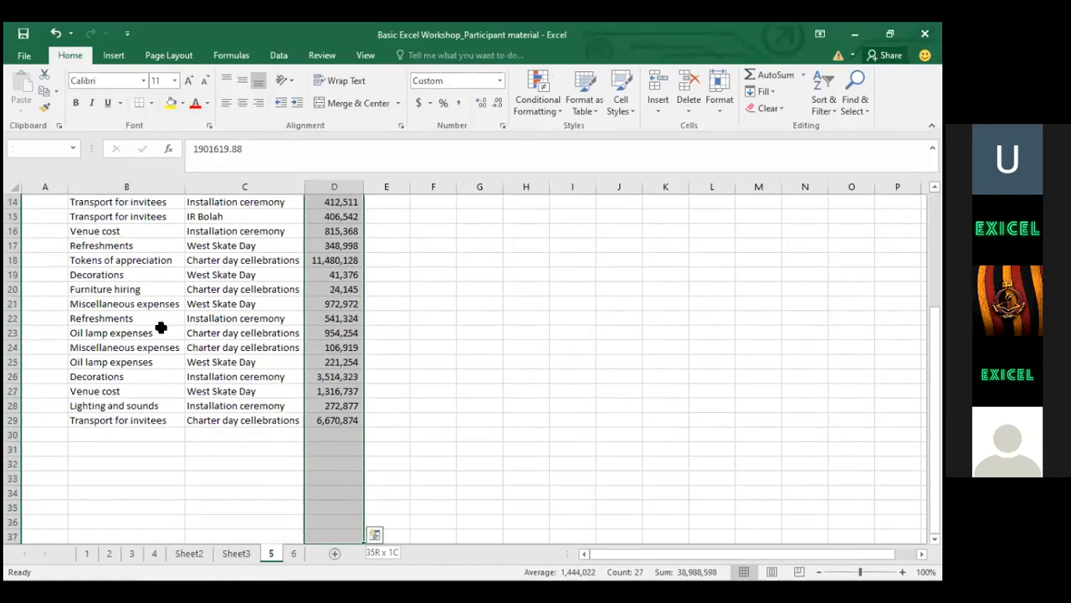
Select the amounts D3:D29 and open Conditional Formatting
key("Down")
key("Down")
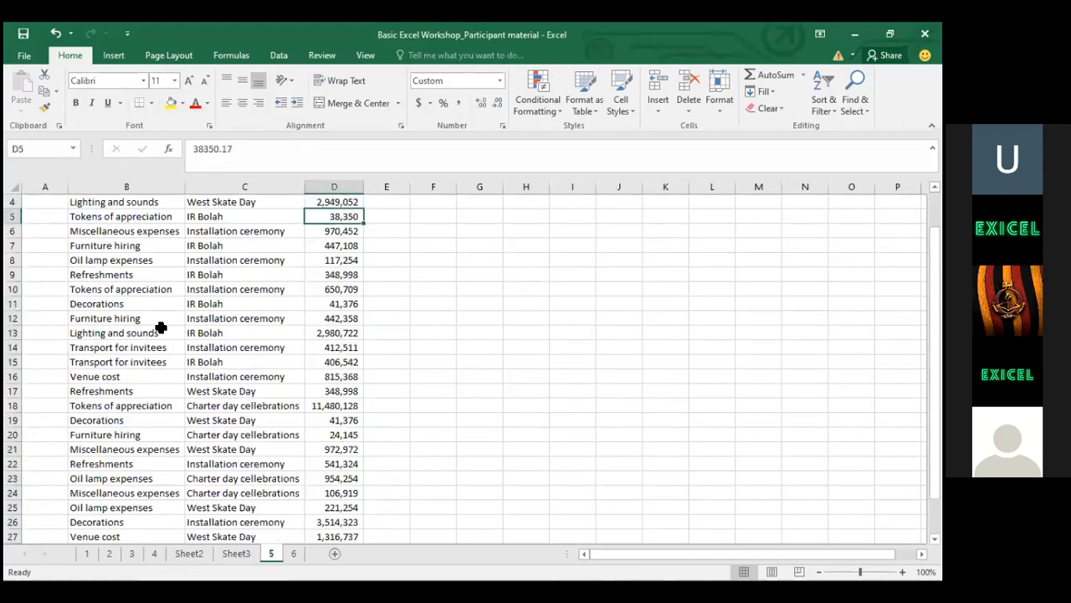
key("Up")
key("Up")
key("Up")
key("Down")
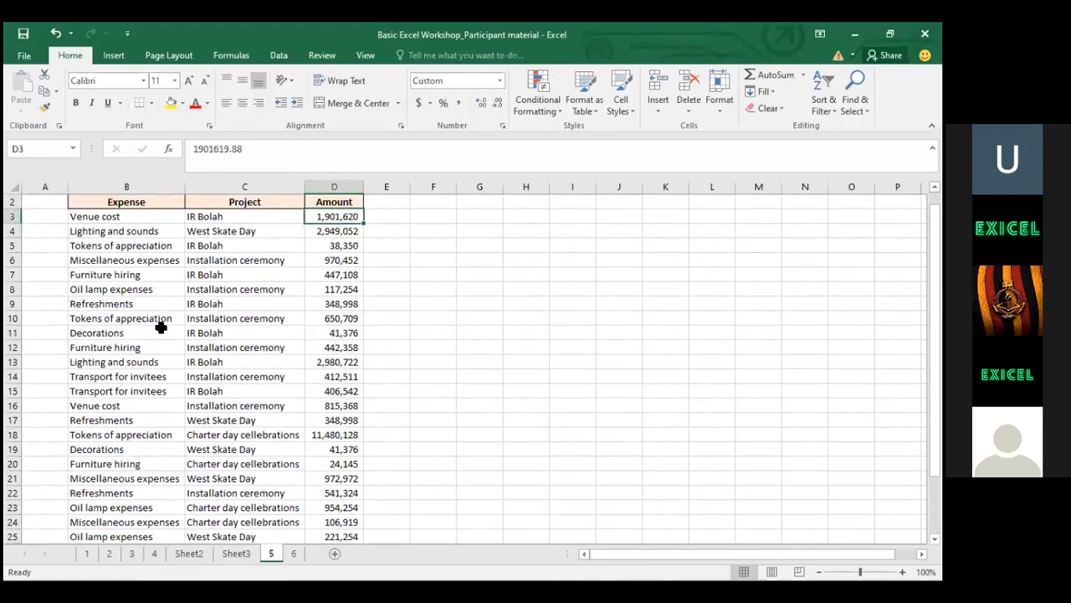
key("Up")
key("Left")
key("Left")
key("Right")
key("Right")
key("Down")
key("ctrl+shift+Down")
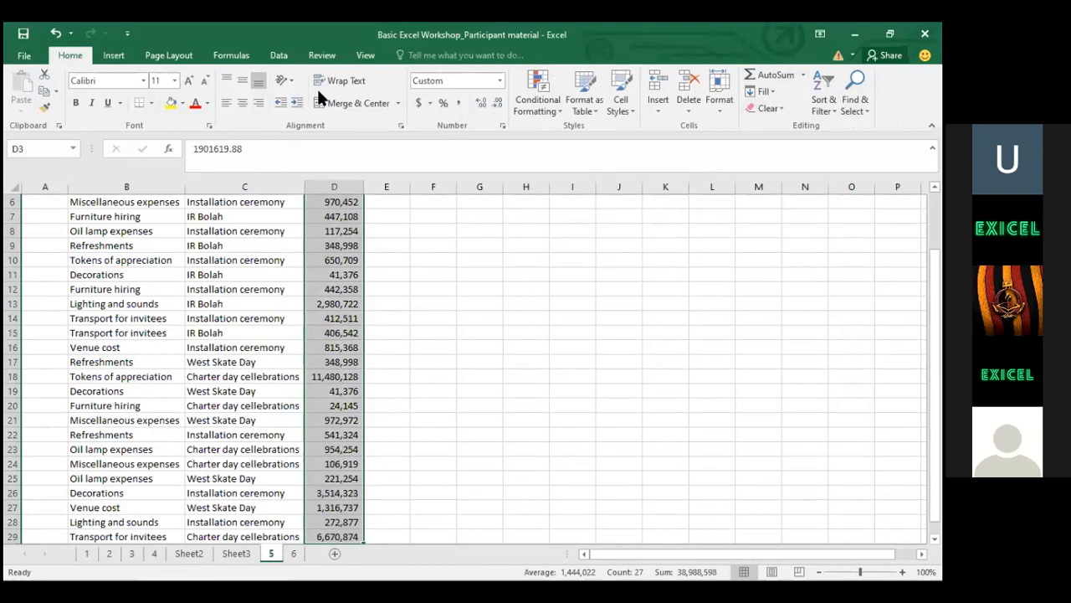
left_click(525, 95)
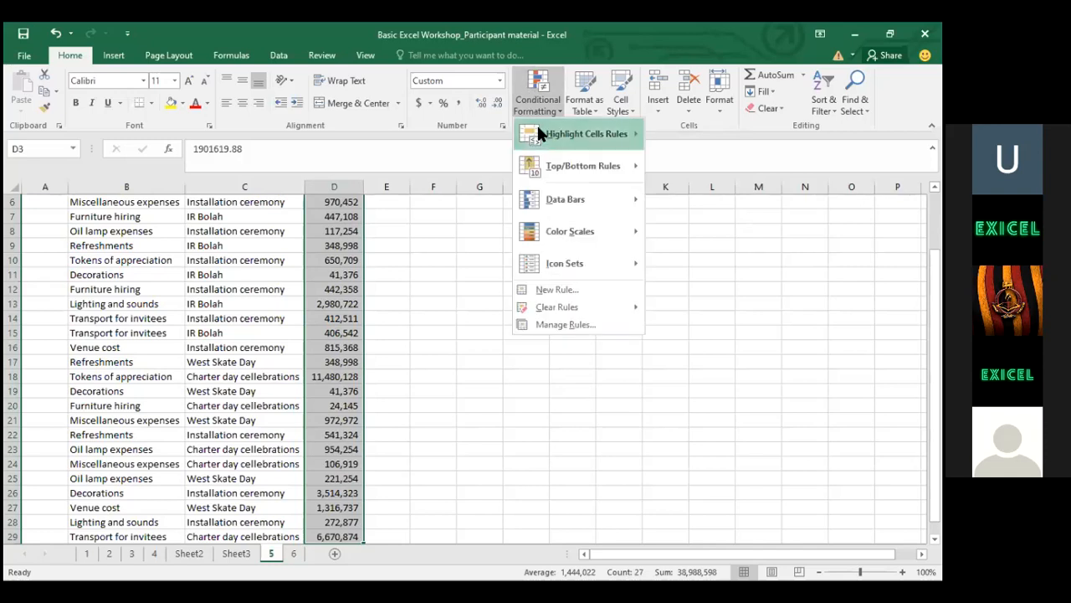
Add a Greater Than 100000 rule with Light Red Fill to the amounts
mouse_move(537, 134)
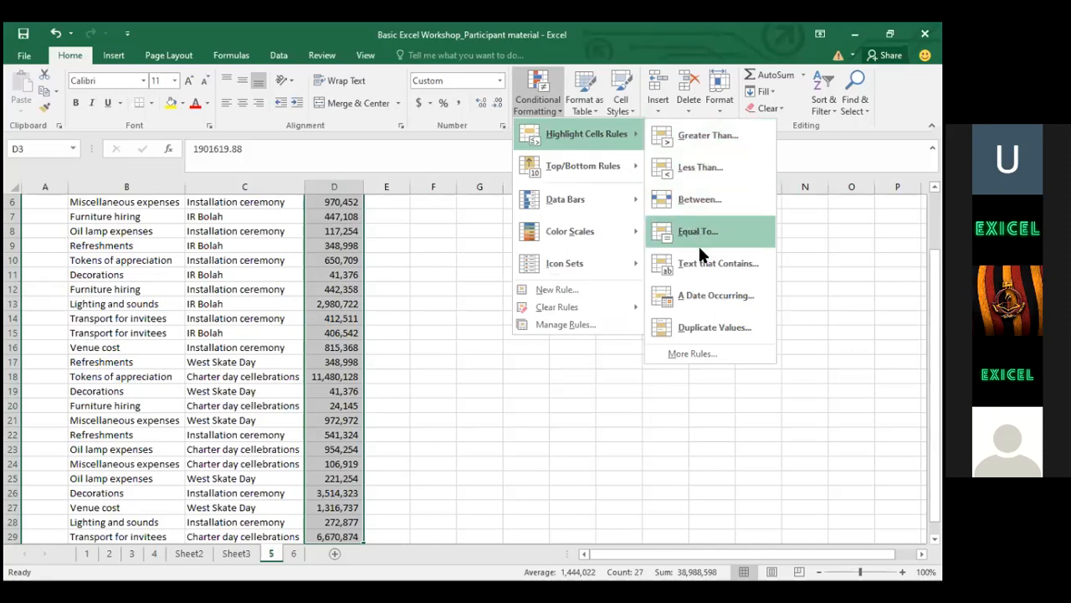
left_click(702, 138)
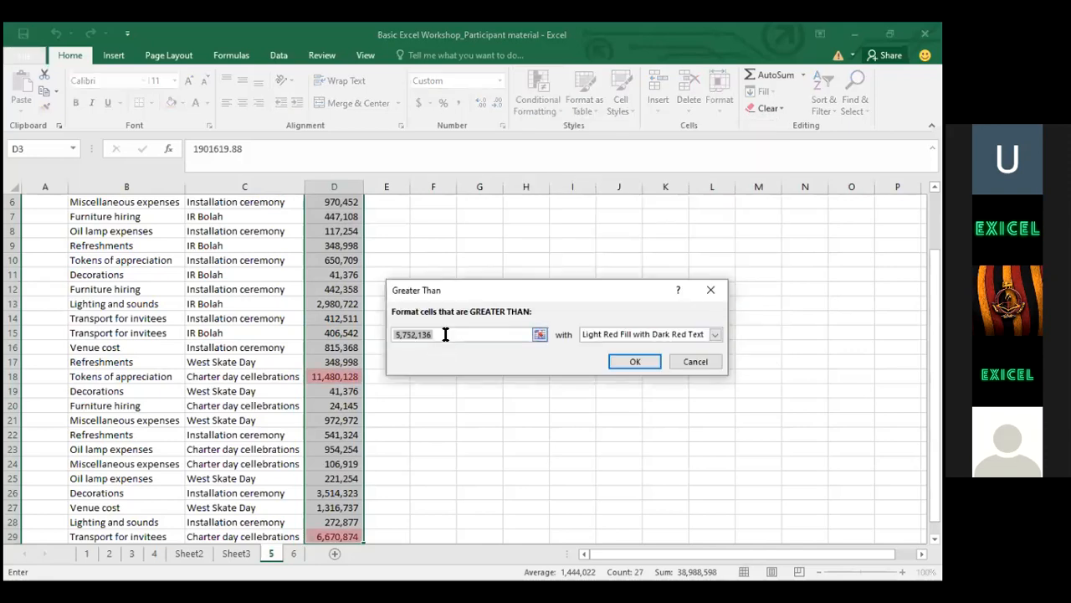
key("BackSpace")
type("100")
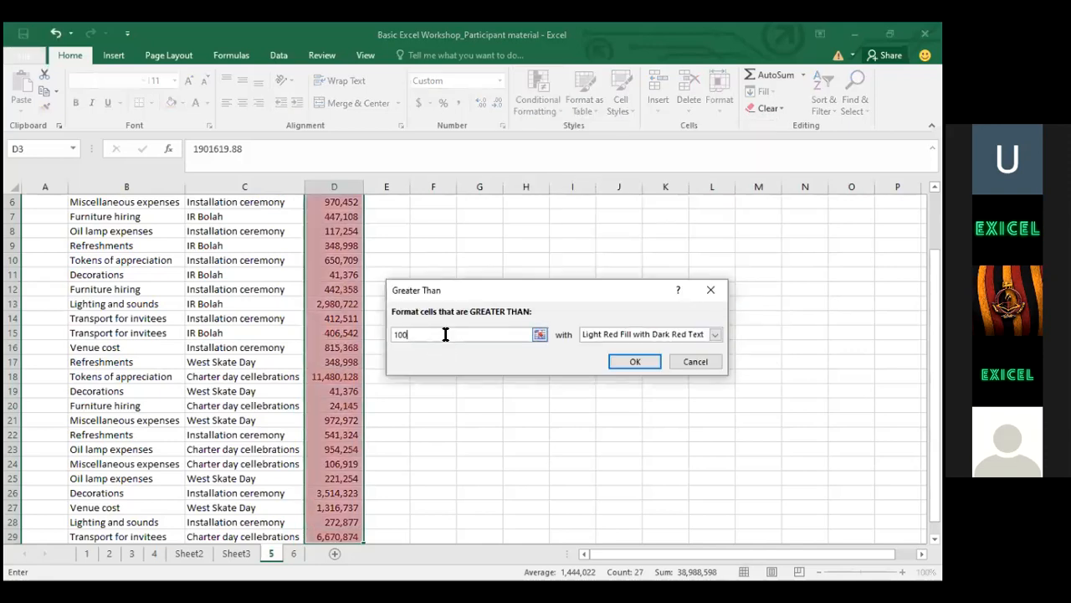
type("000")
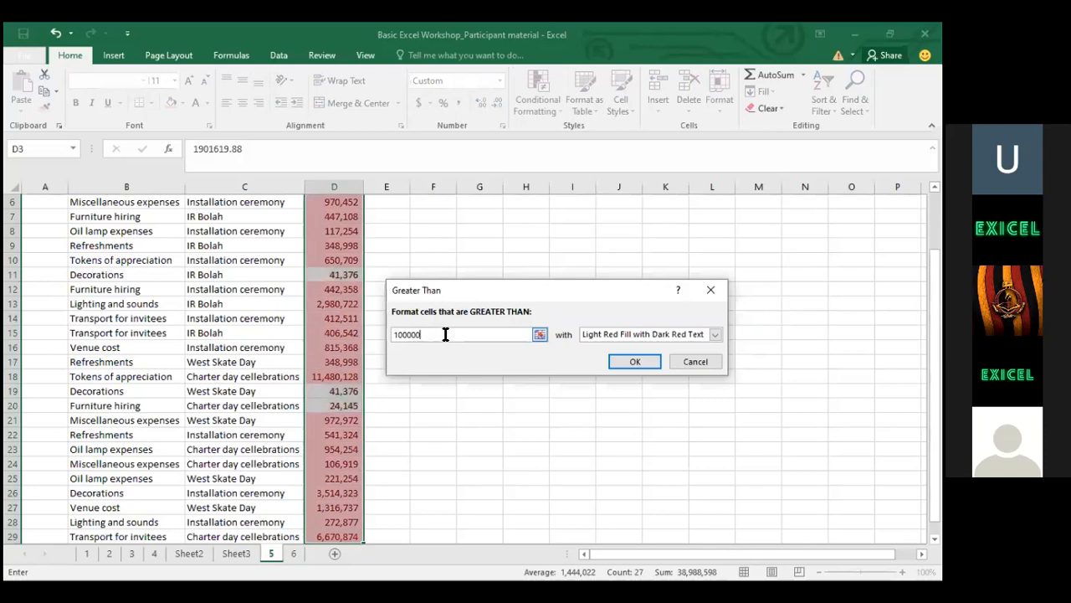
left_click(655, 332)
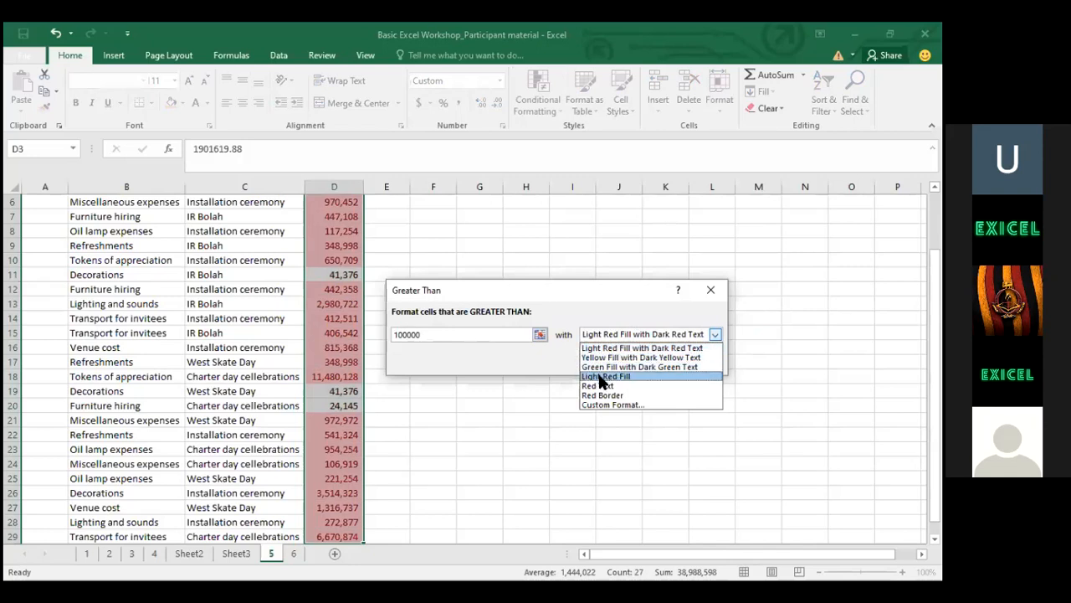
left_click(600, 376)
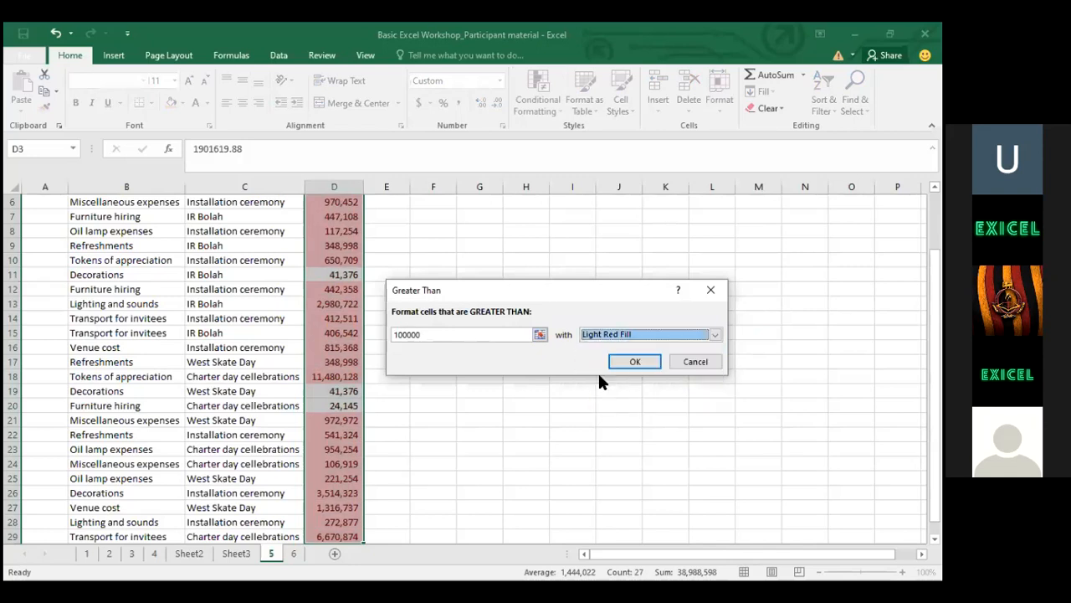
left_click(619, 360)
left_click(335, 276)
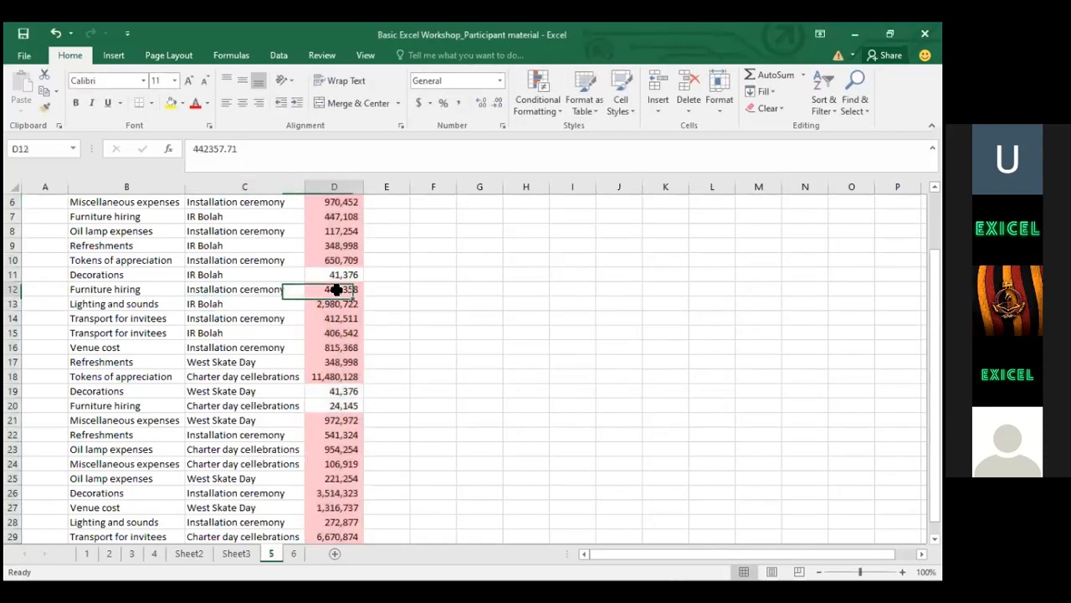
key("Up")
key("Up")
key("Up")
key("Up")
key("Up")
key("Up")
key("Up")
key("Up")
key("Up")
key("Up")
key("Down")
key("Down")
key("Down")
key("Down")
key("Down")
key("Down")
key("Down")
key("Down")
key("Down")
key("Down")
key("Down")
key("Down")
key("Down")
key("Down")
key("Down")
key("Down")
key("Down")
key("Down")
key("Down")
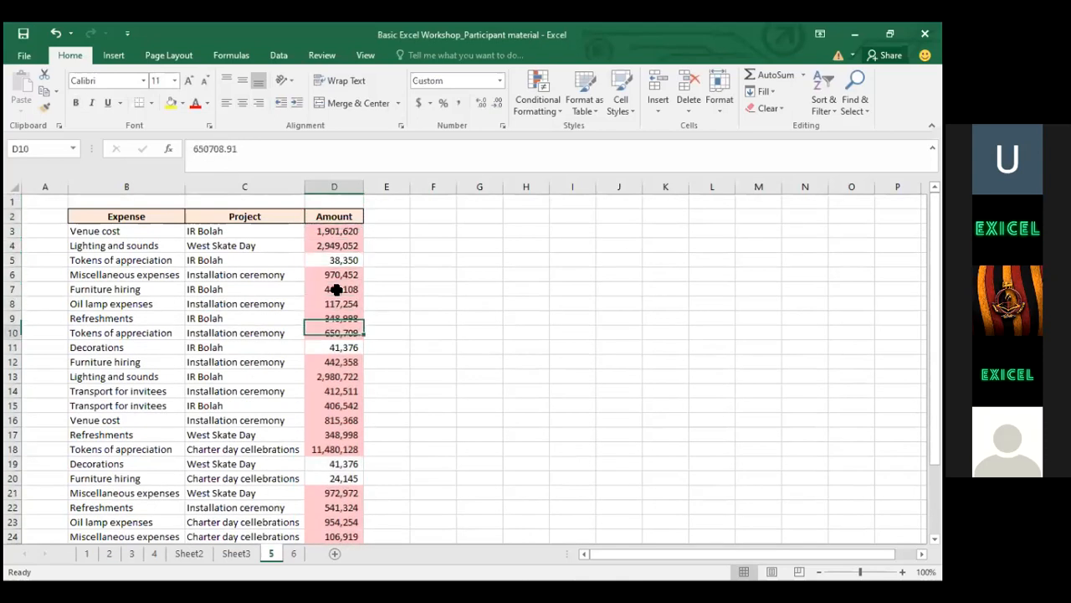
key("Down")
key("Up")
key("Up")
key("Up")
key("Up")
key("Up")
key("Up")
key("Up")
key("Up")
key("Up")
key("Up")
key("Up")
key("Up")
key("Up")
key("Up")
key("Up")
key("Up")
key("Up")
key("Up")
key("Up")
key("Up")
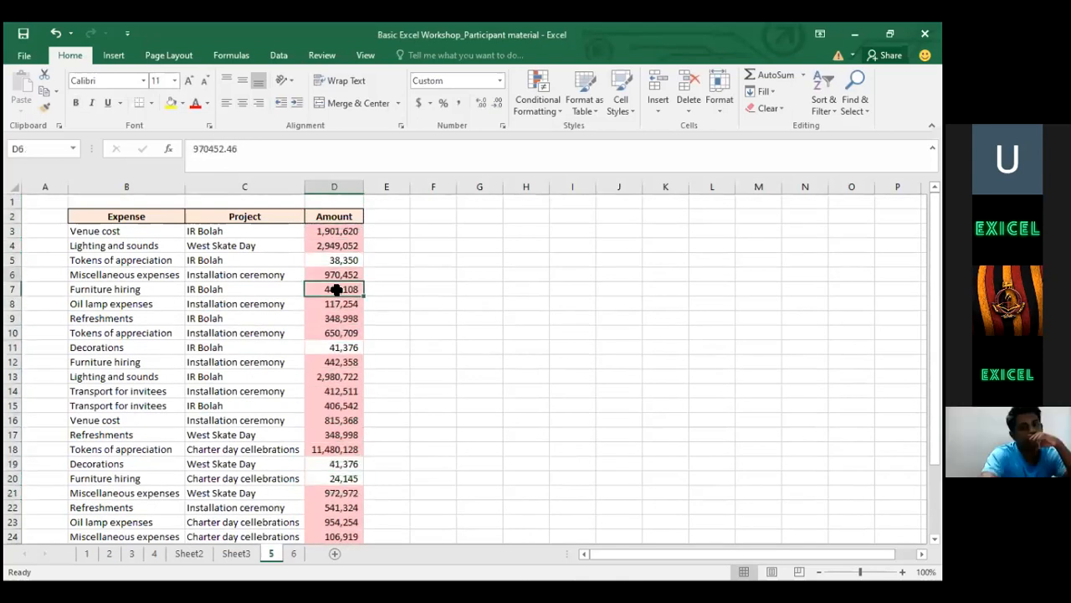
key("Down")
key("Down")
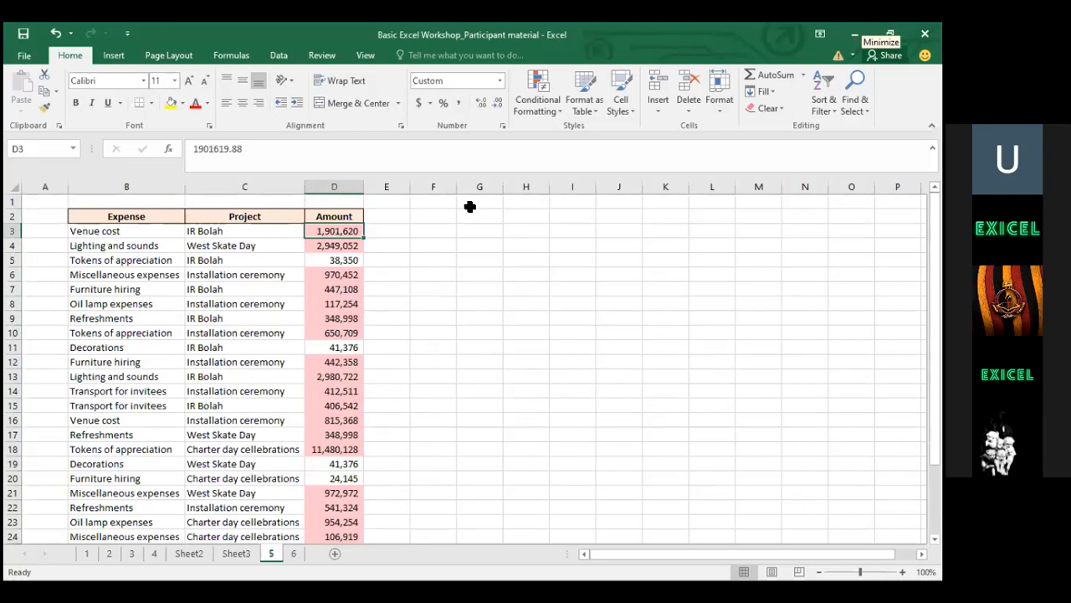
key("alt+Tab")
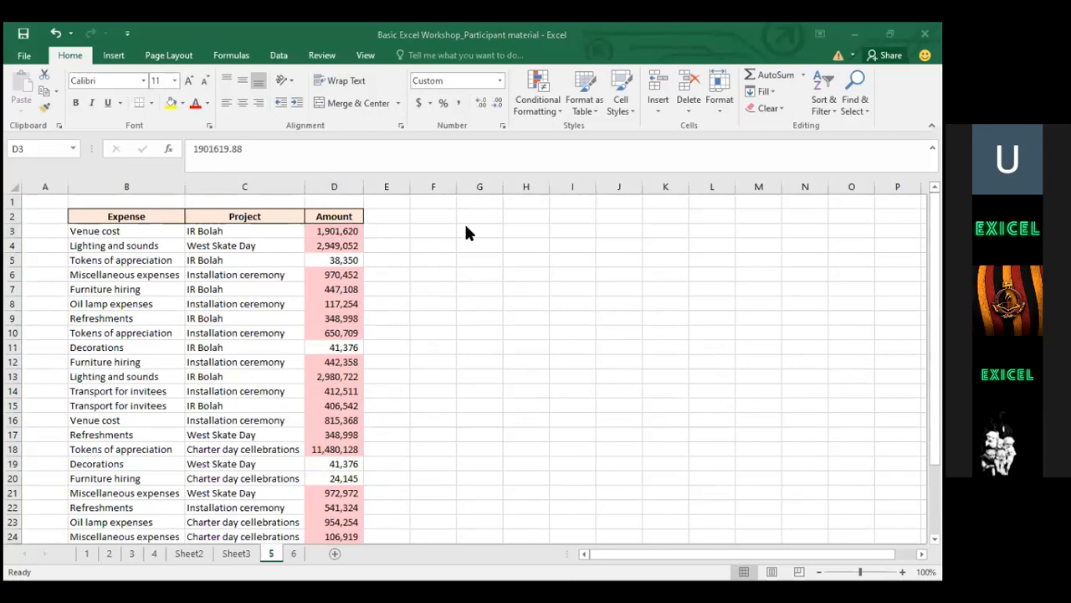
left_click(319, 231)
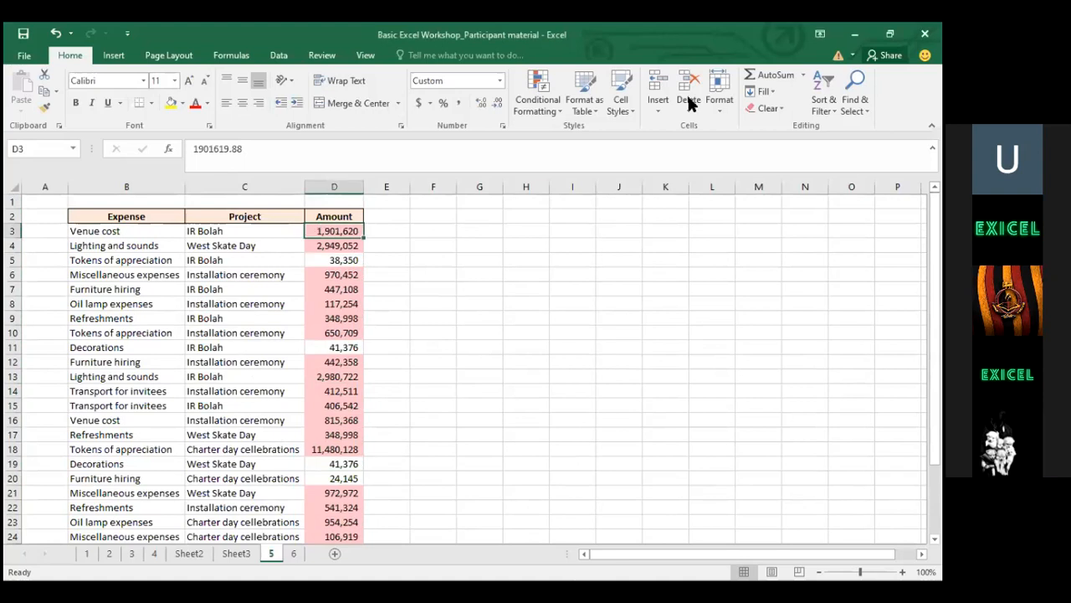
key("ctrl+shift+Down")
Add a Top 10 Items rule giving D3:D29's largest amounts red text, then check D13 and D17
left_click(542, 92)
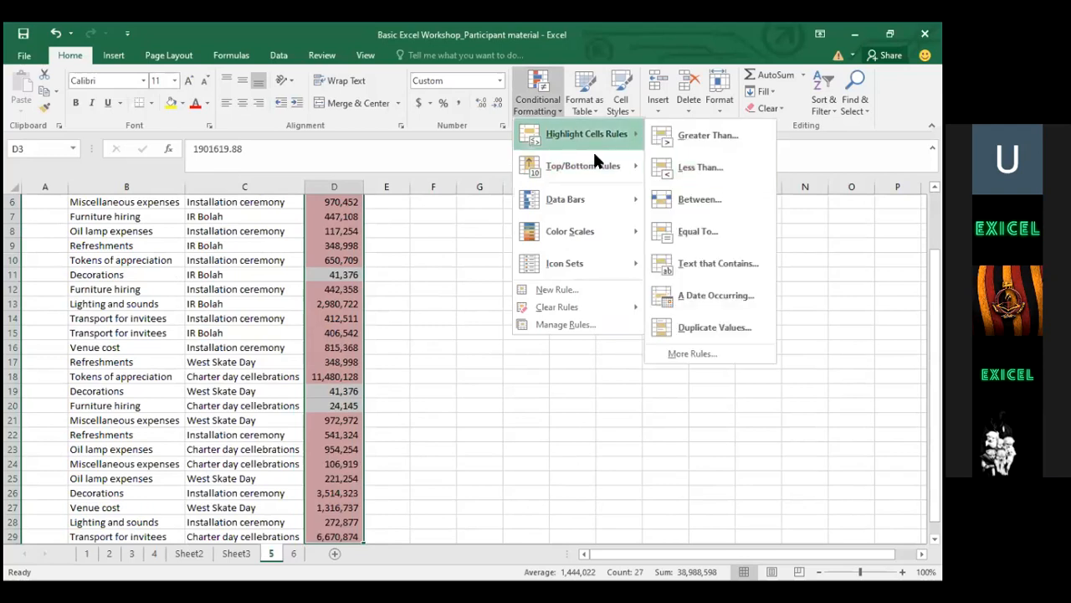
mouse_move(619, 164)
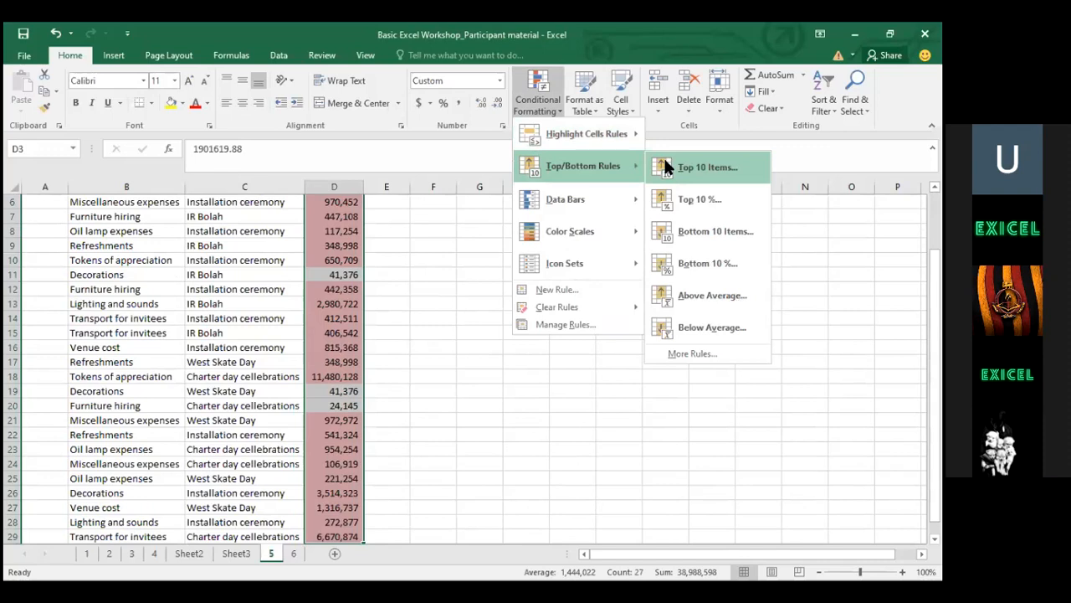
left_click(663, 166)
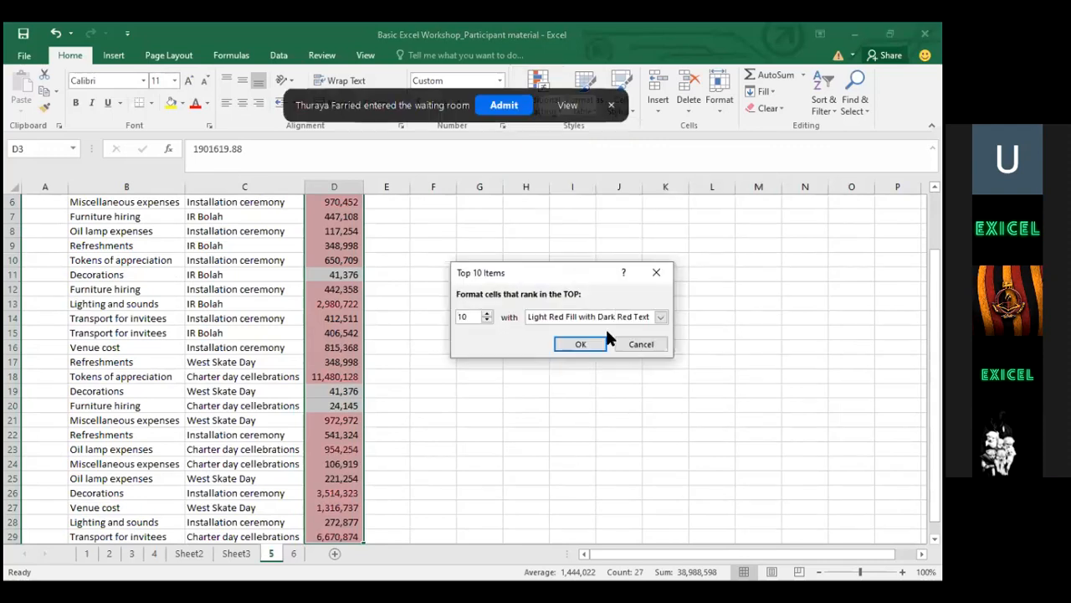
left_click(612, 317)
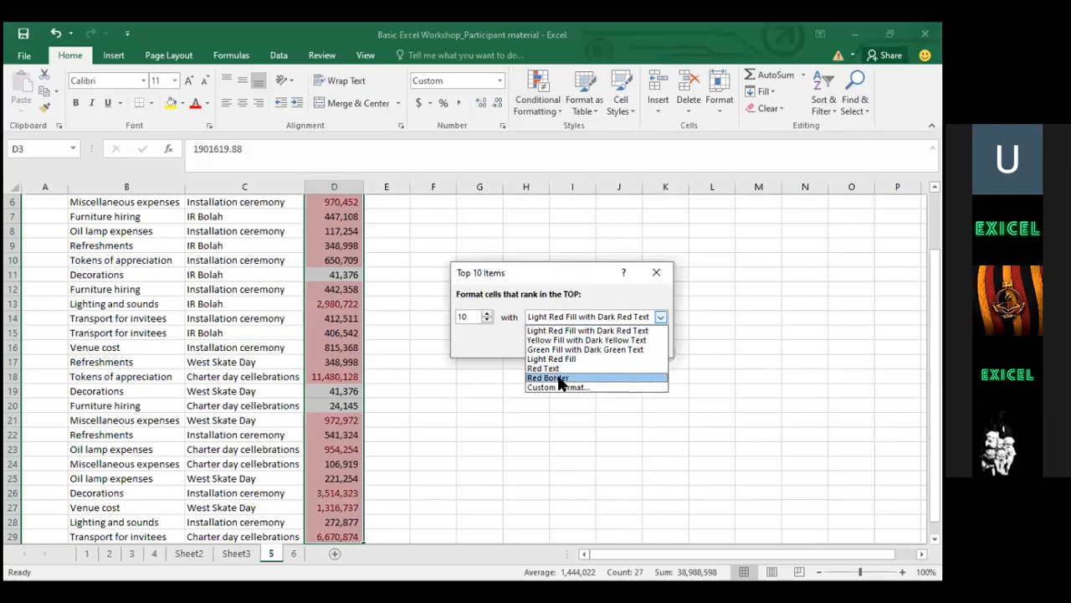
left_click(557, 368)
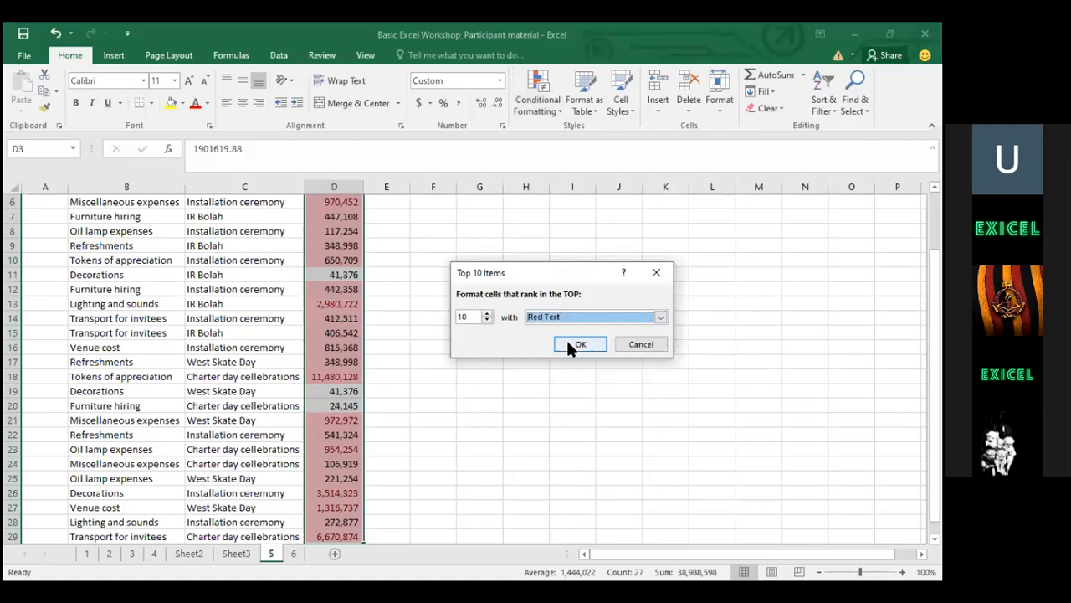
left_click(566, 339)
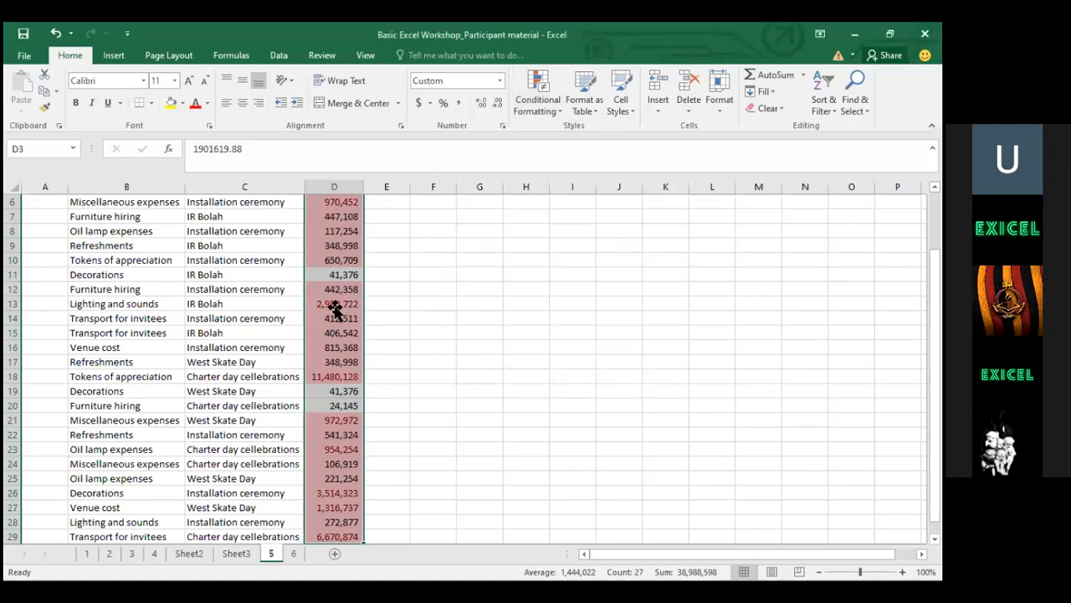
left_click(336, 308)
left_click(327, 363)
key("Down")
key("Down")
key("Down")
key("Down")
key("Down")
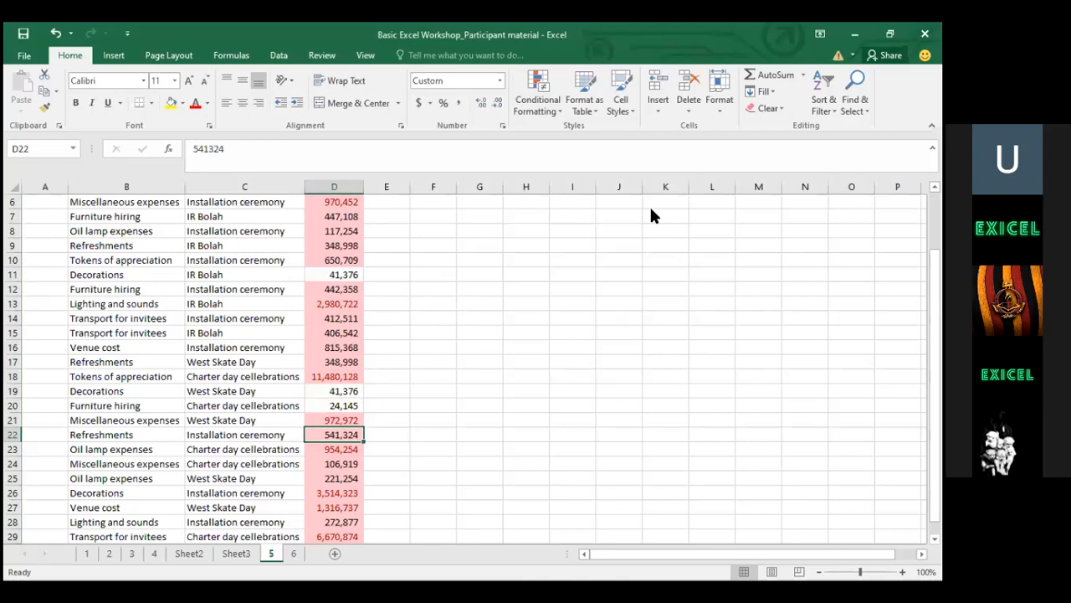
key("alt+Tab")
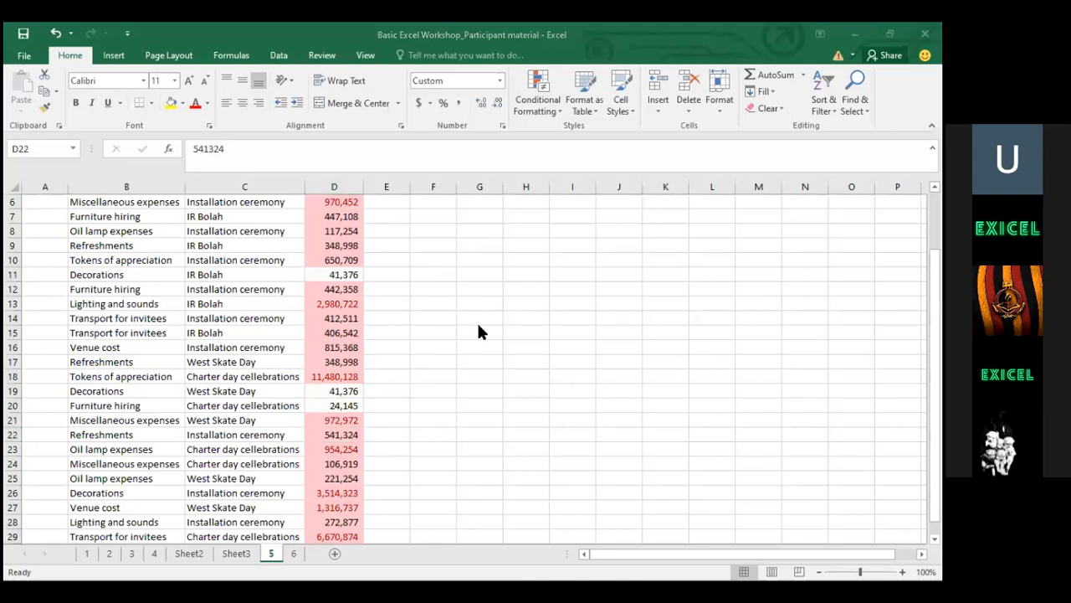
left_click(222, 333)
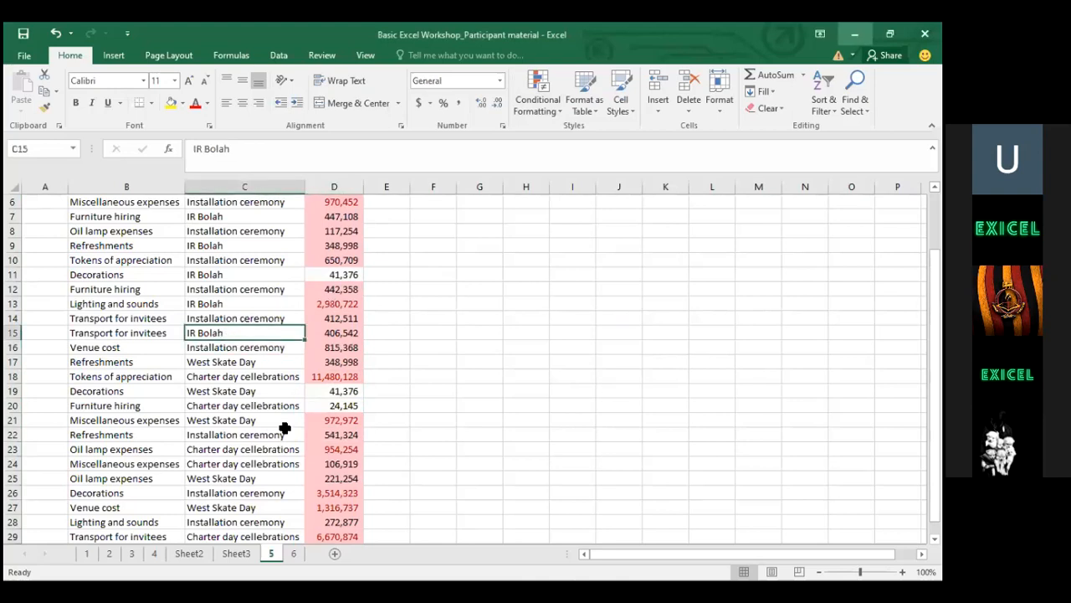
left_click(339, 230)
double_click(339, 230)
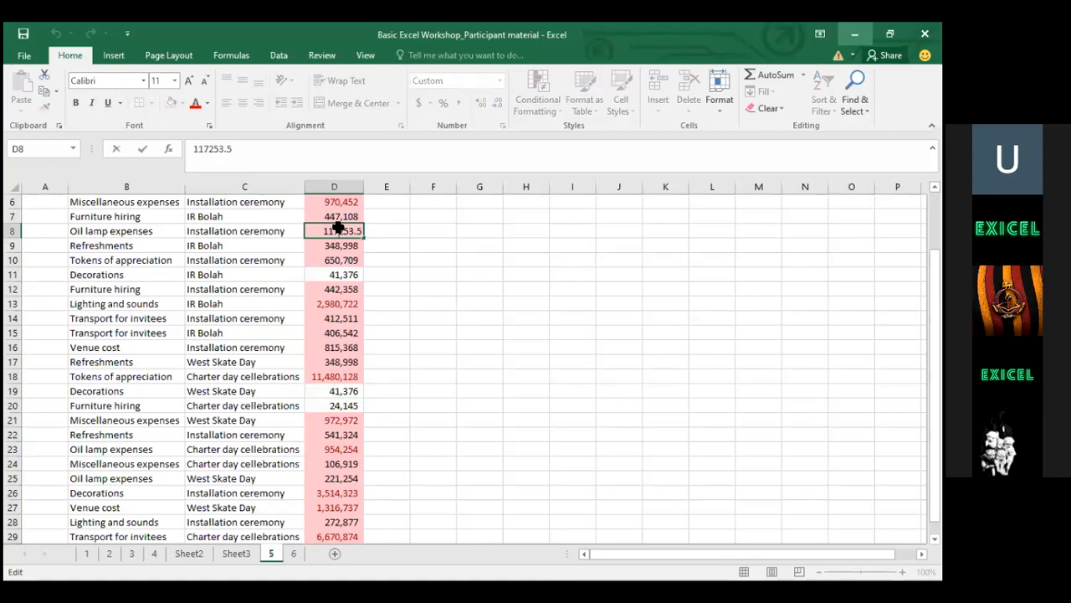
key("Escape")
key("ctrl+z")
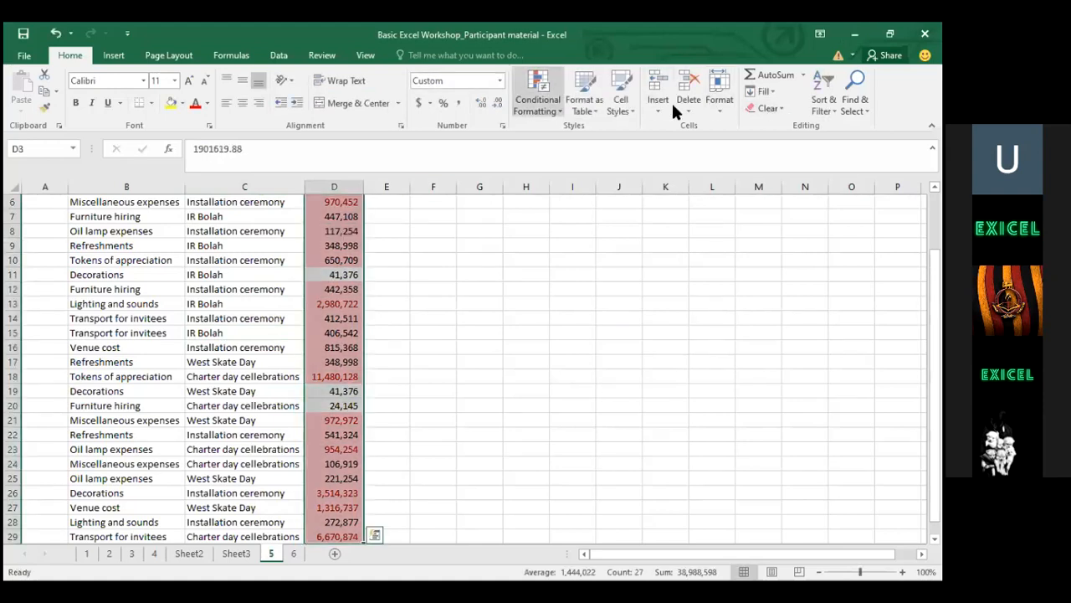
Add a Greater Than 200000 rule with Light Red Fill, then inspect amounts in D10 and D9
left_click(540, 86)
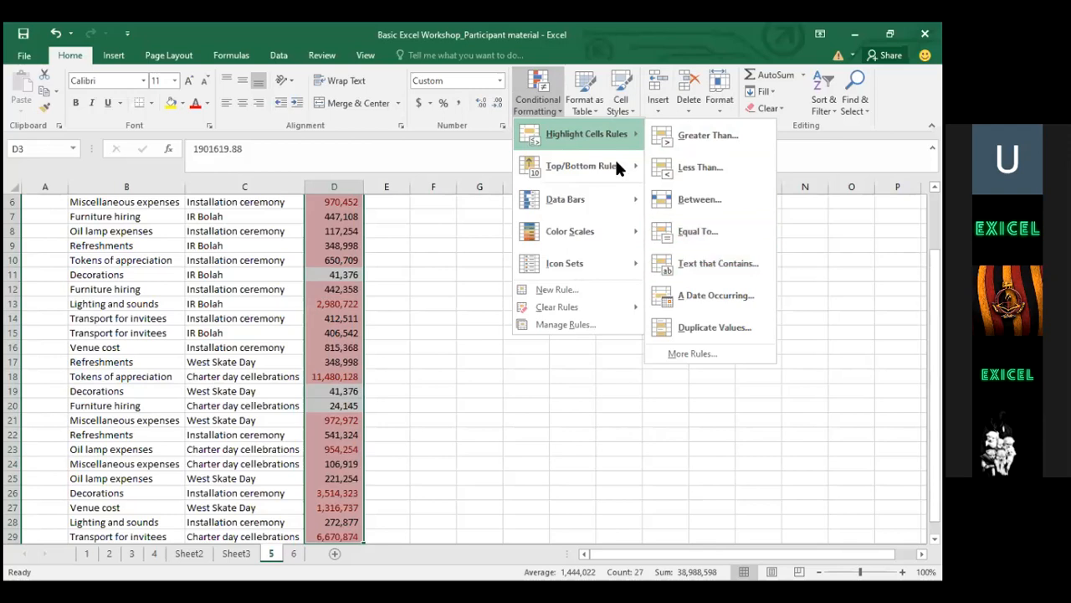
mouse_move(580, 170)
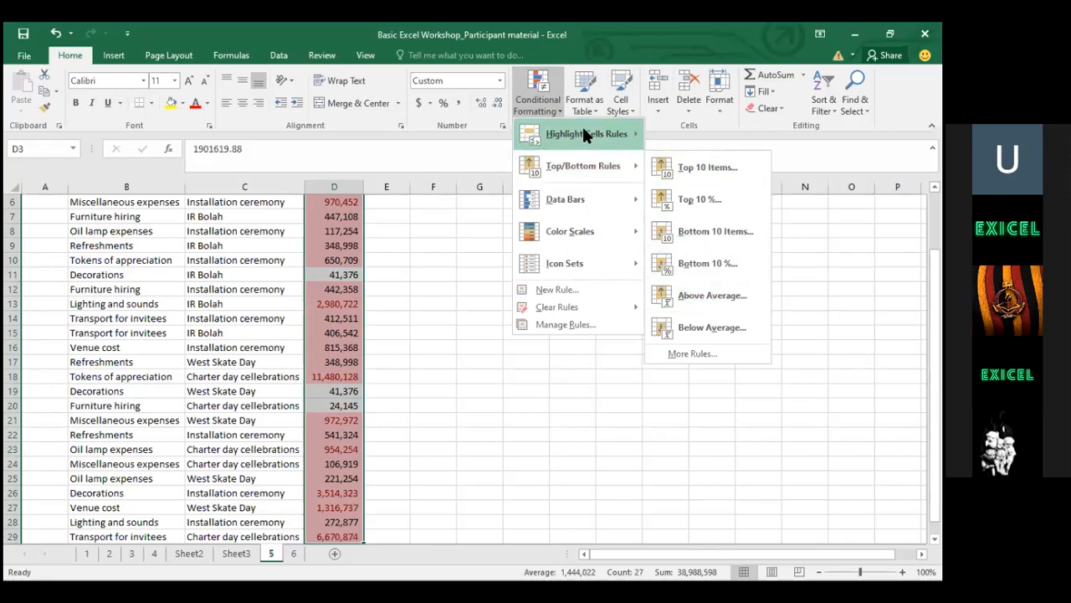
mouse_move(586, 136)
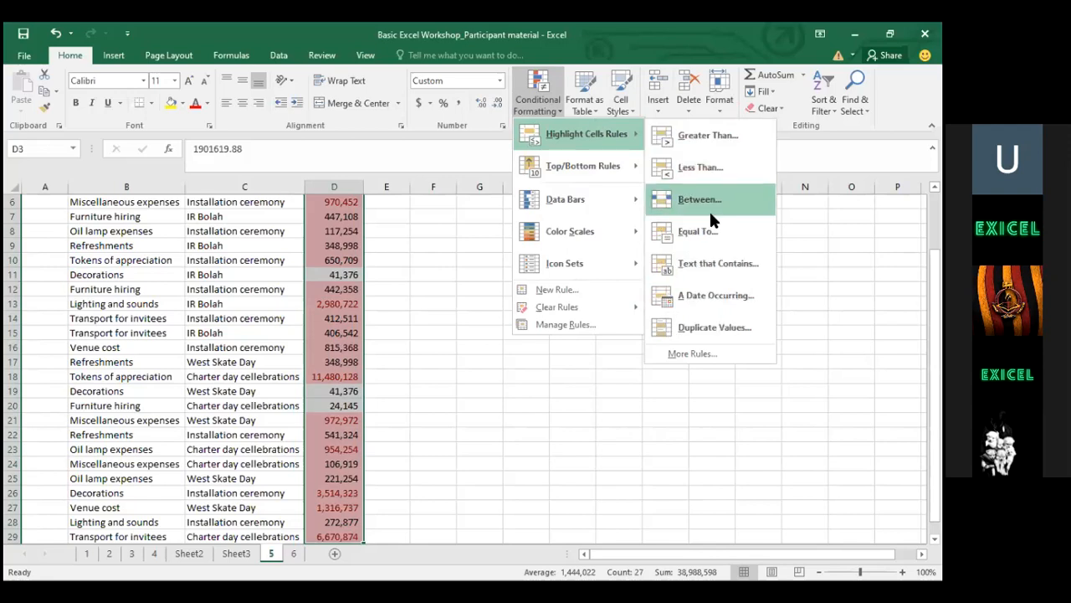
left_click(731, 137)
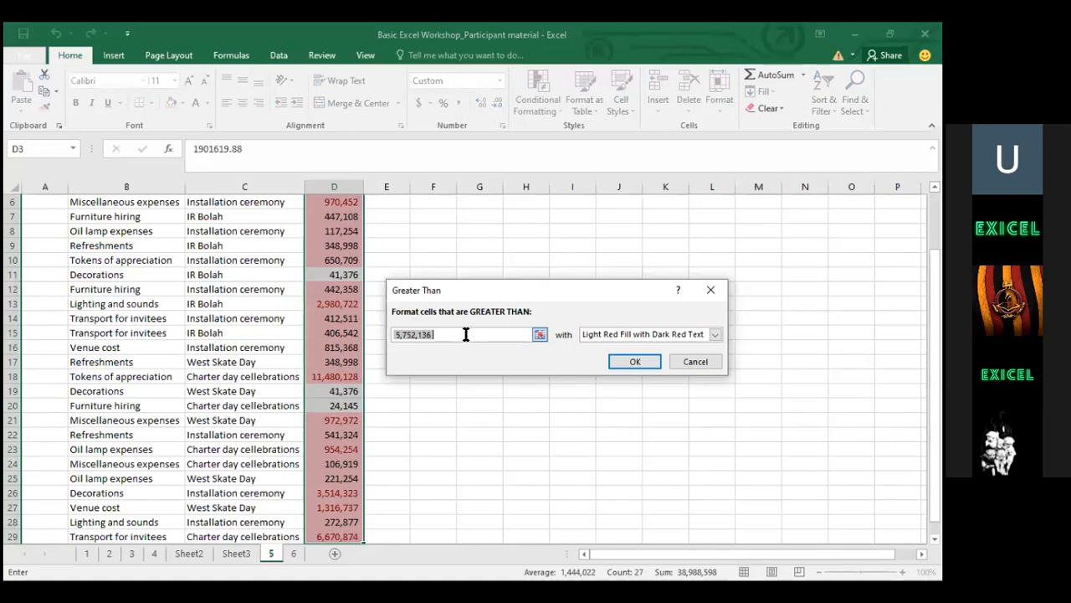
type("200000")
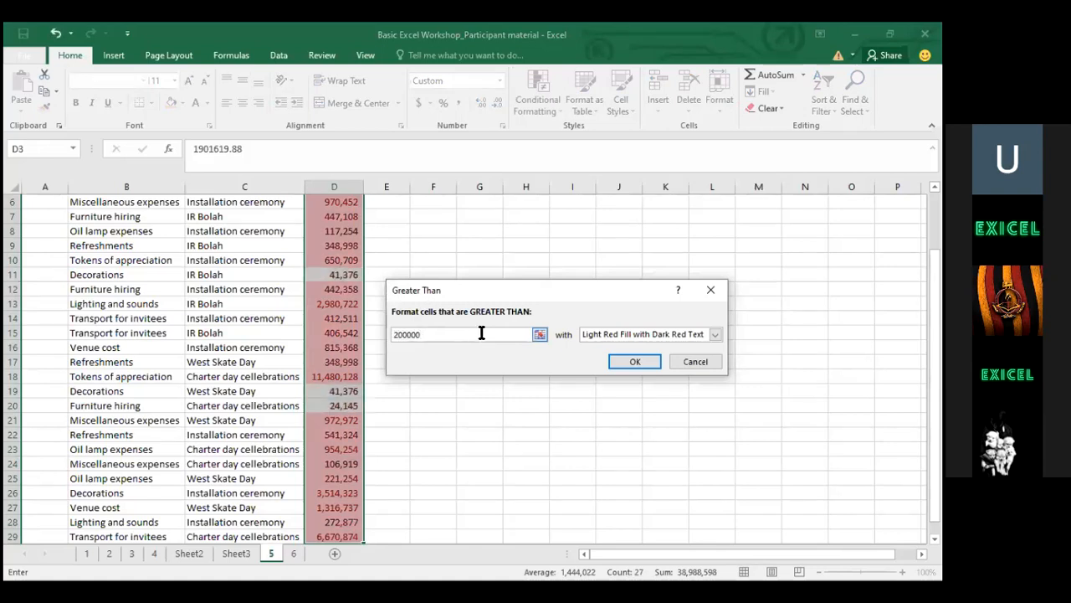
left_click(620, 333)
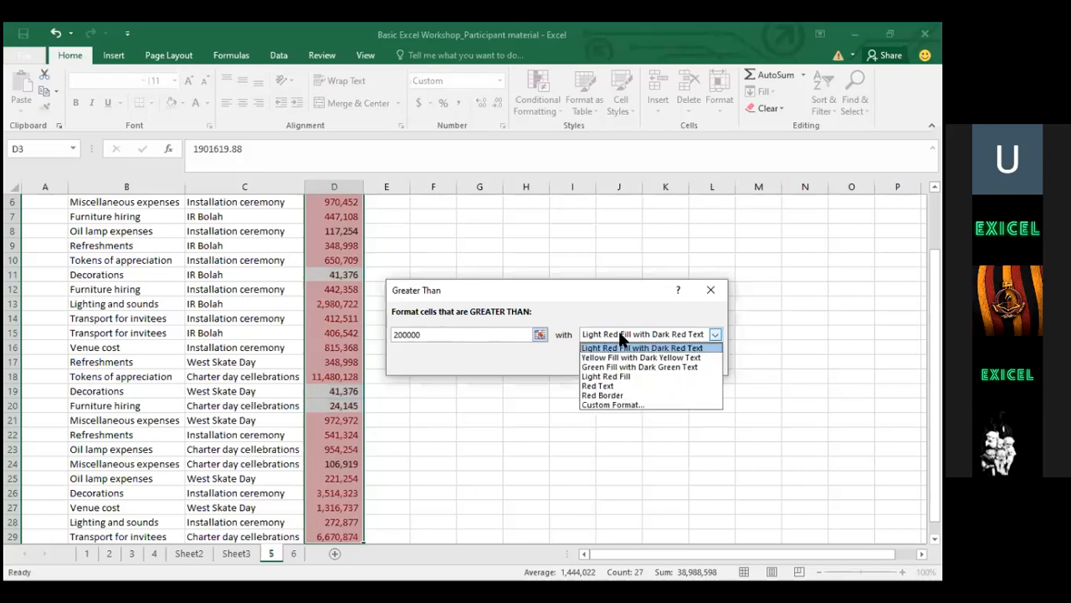
left_click(609, 376)
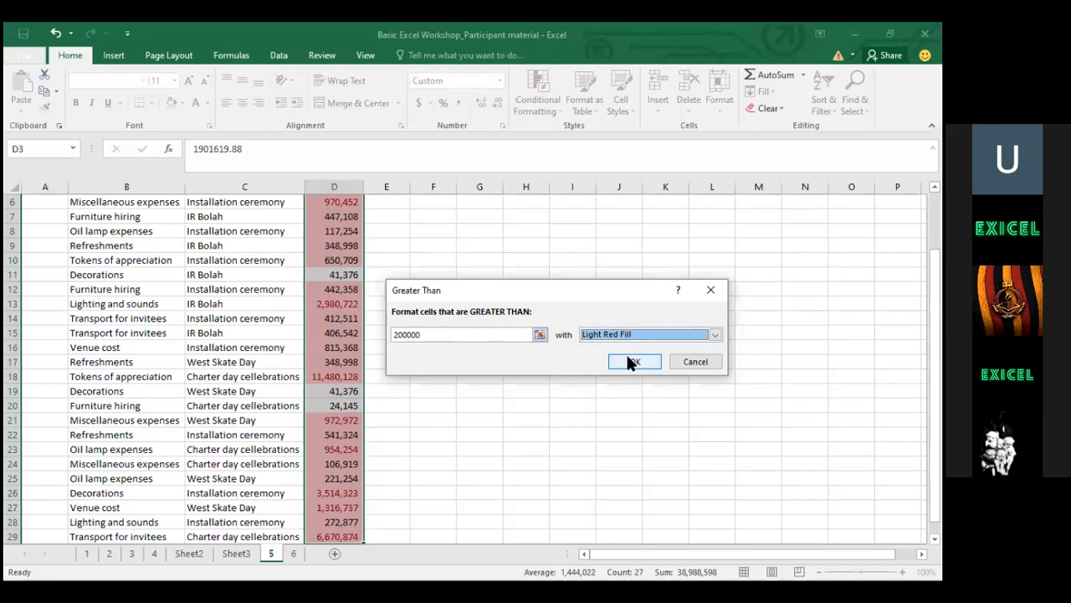
left_click(634, 362)
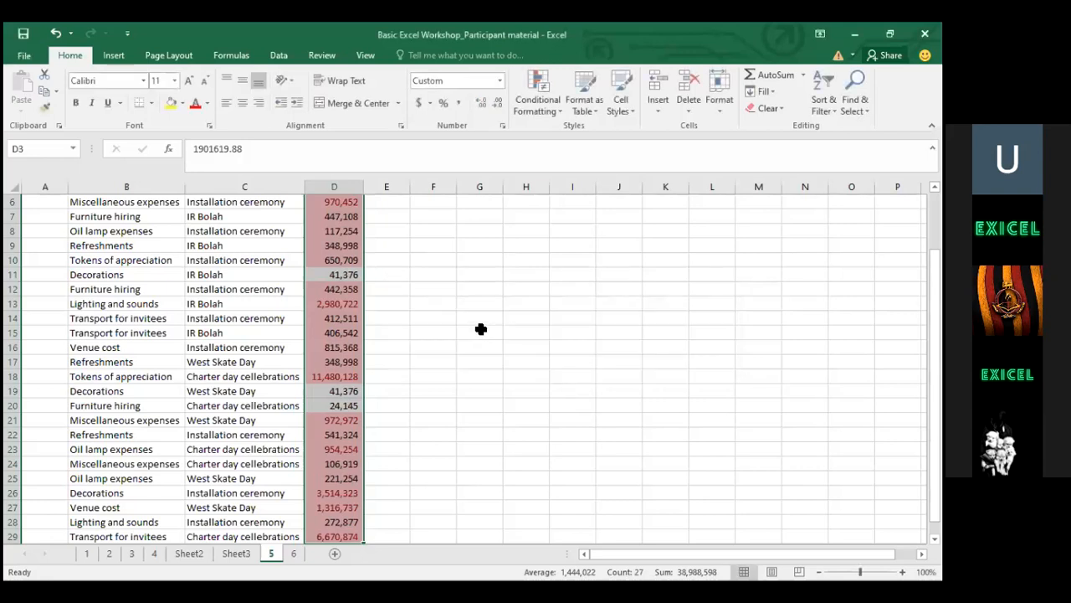
left_click(481, 332)
left_click(339, 261)
left_click(338, 244)
key("Down")
key("Down")
key("Down")
key("Down")
key("Down")
key("Down")
key("Down")
key("Down")
key("Down")
key("Down")
key("Down")
key("Down")
key("Down")
key("Down")
key("Down")
key("Down")
key("Down")
key("Down")
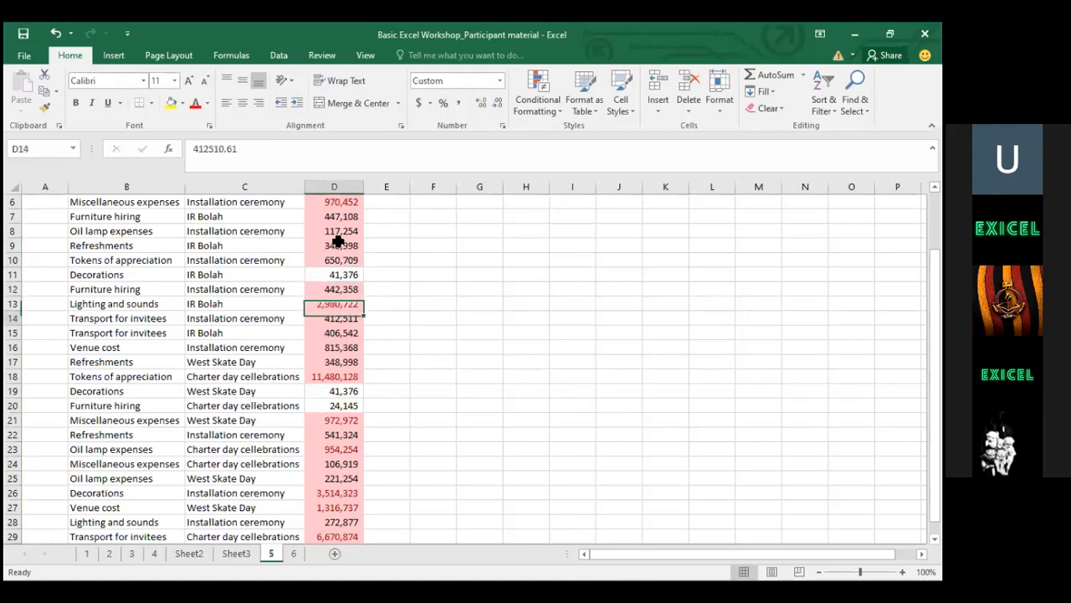
key("Down")
key("Down")
key("Down")
key("Down")
key("Down")
key("Down")
key("Down")
key("Down")
key("Down")
key("Down")
key("Down")
key("Down")
key("Down")
key("Down")
key("Down")
key("Down")
key("Up")
key("Up")
key("Up")
key("Up")
key("Up")
key("Up")
key("Up")
key("Up")
key("Up")
key("Up")
key("Up")
key("Up")
key("Up")
key("Up")
key("Up")
key("Up")
key("Up")
key("Up")
key("Up")
key("Up")
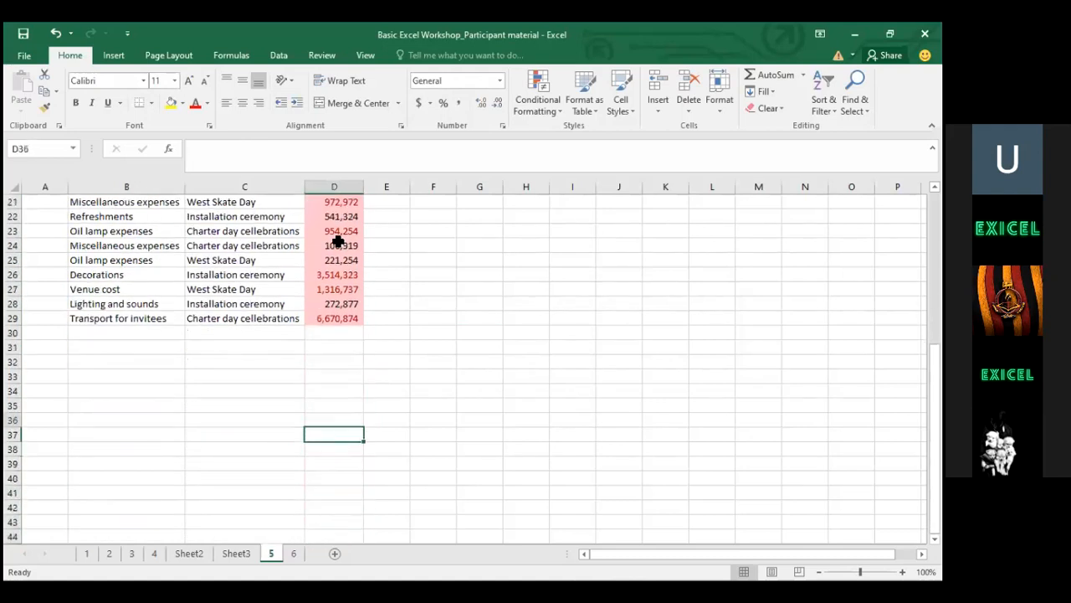
scroll(338, 241, "up", 1)
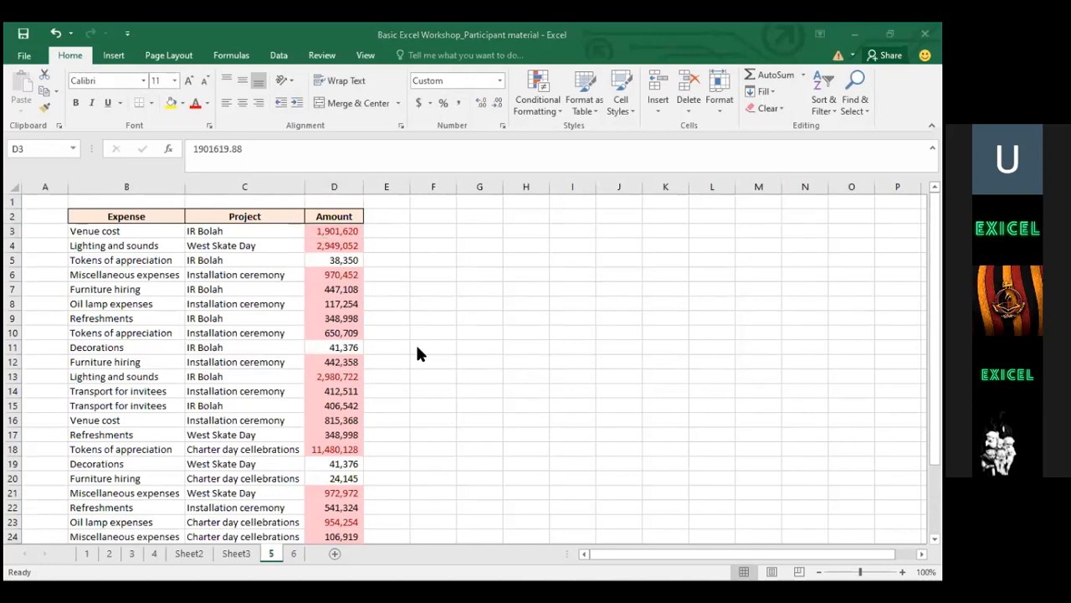
Switch to Sheet3 and inspect its PivotTable rows, including the Charter day cellebrations label
left_click(240, 549)
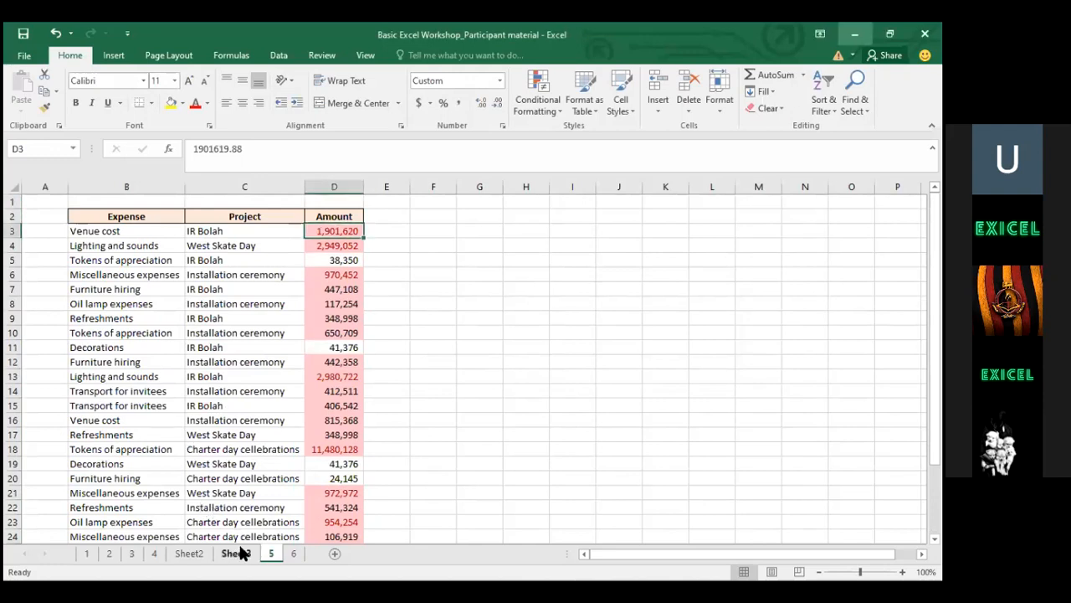
left_click(238, 549)
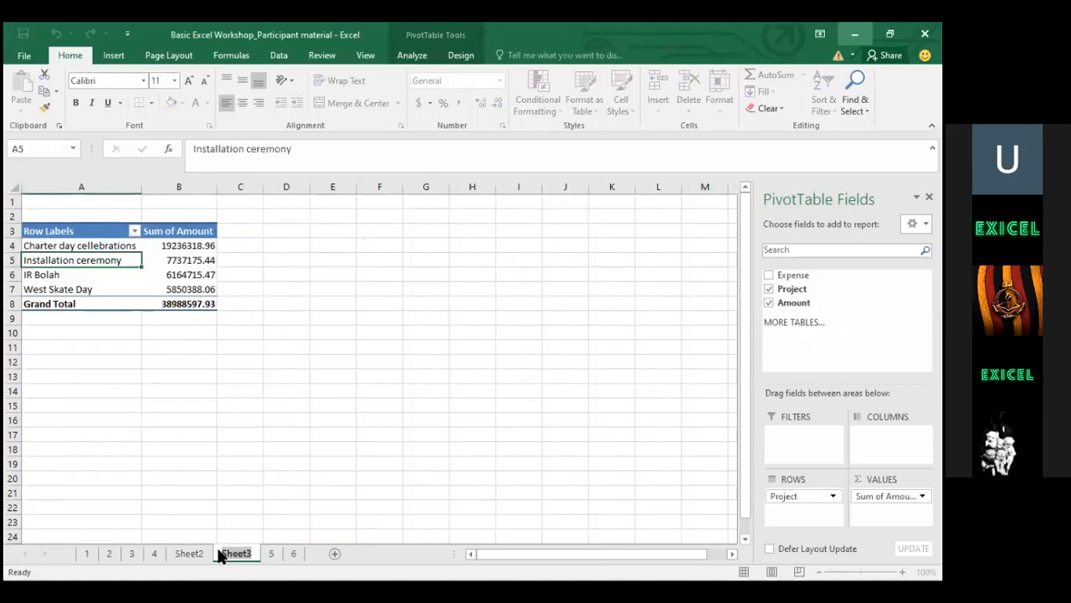
left_click(264, 406)
left_click(86, 246)
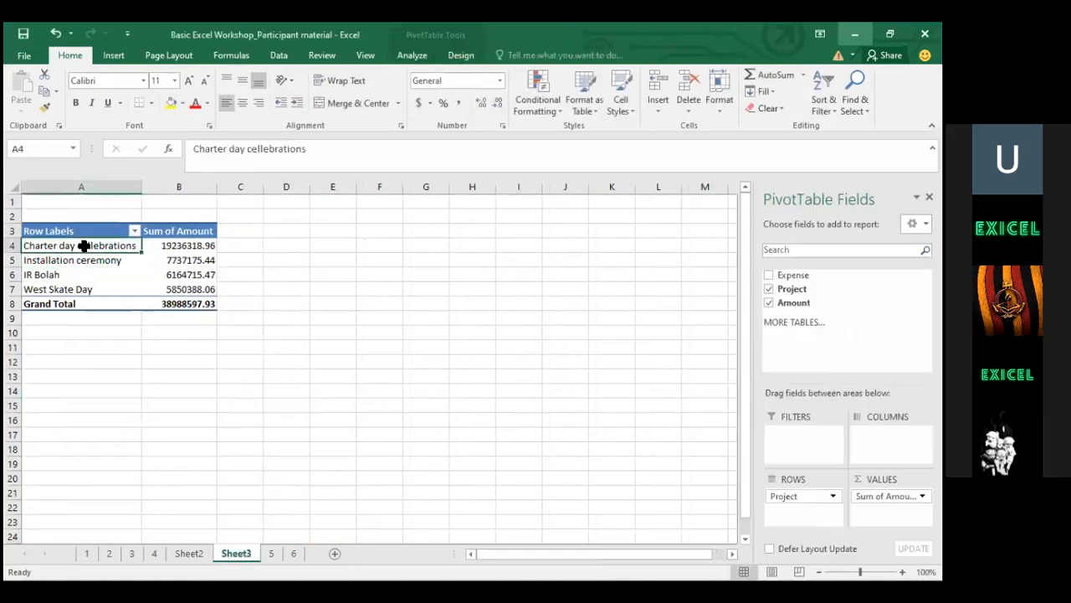
left_click(156, 431)
left_click(72, 244)
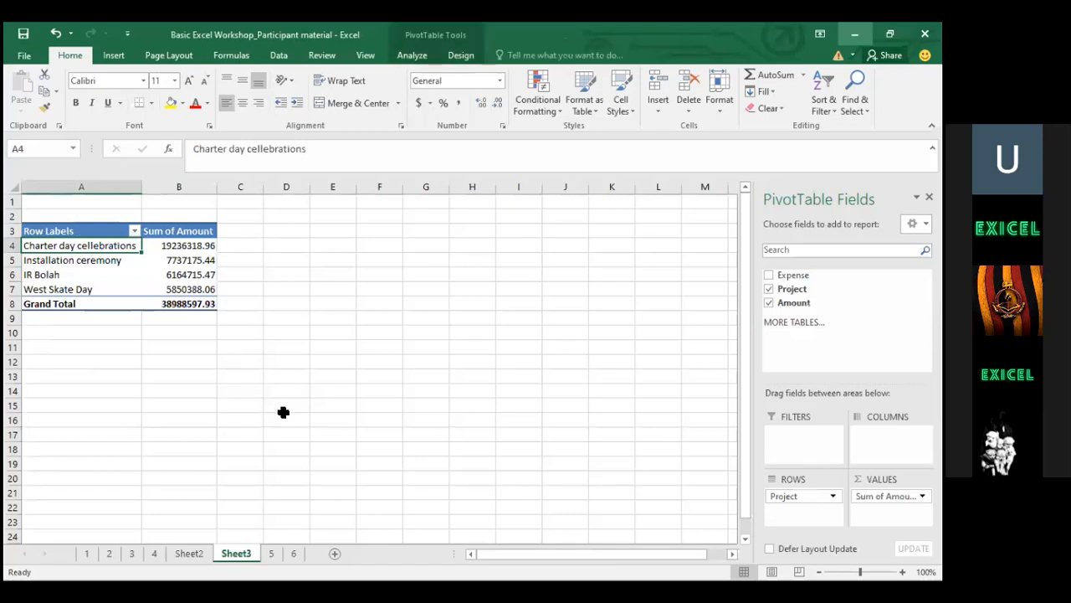
left_click(294, 553)
left_click(275, 554)
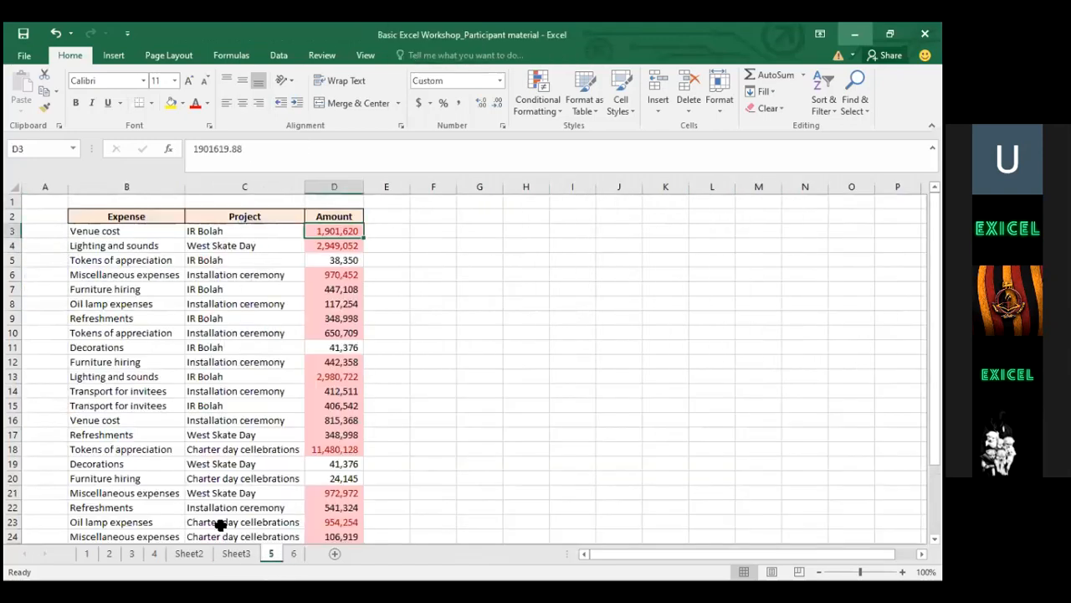
left_click(239, 418)
key("Down")
key("Down")
key("Down")
key("Down")
key("Down")
key("Down")
key("Down")
key("Down")
key("Down")
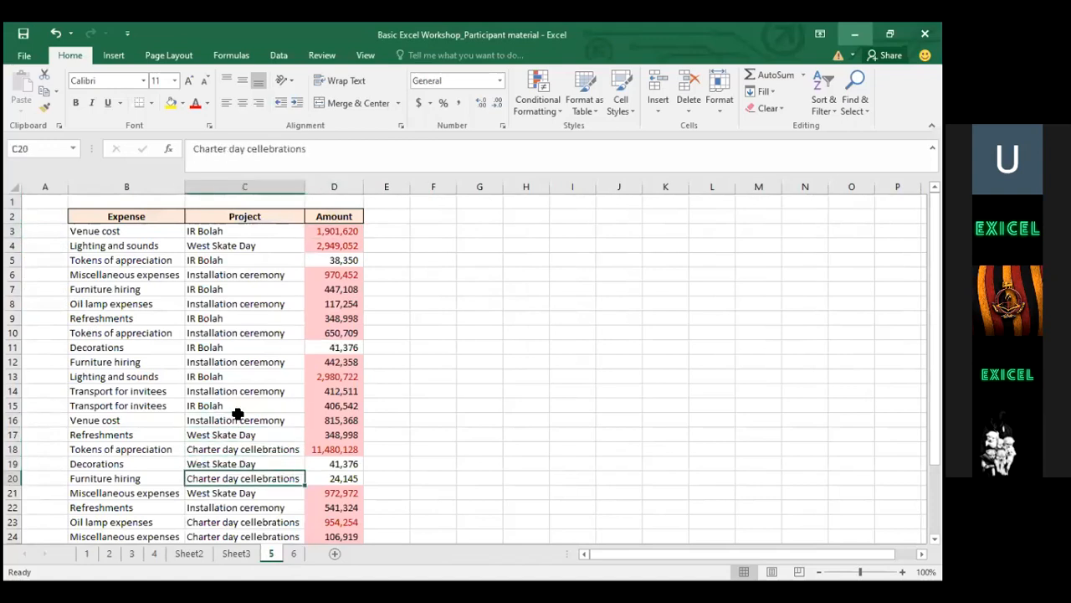
key("Down")
key("Down")
key("Up")
key("Up")
key("Left")
key("ctrl+Up")
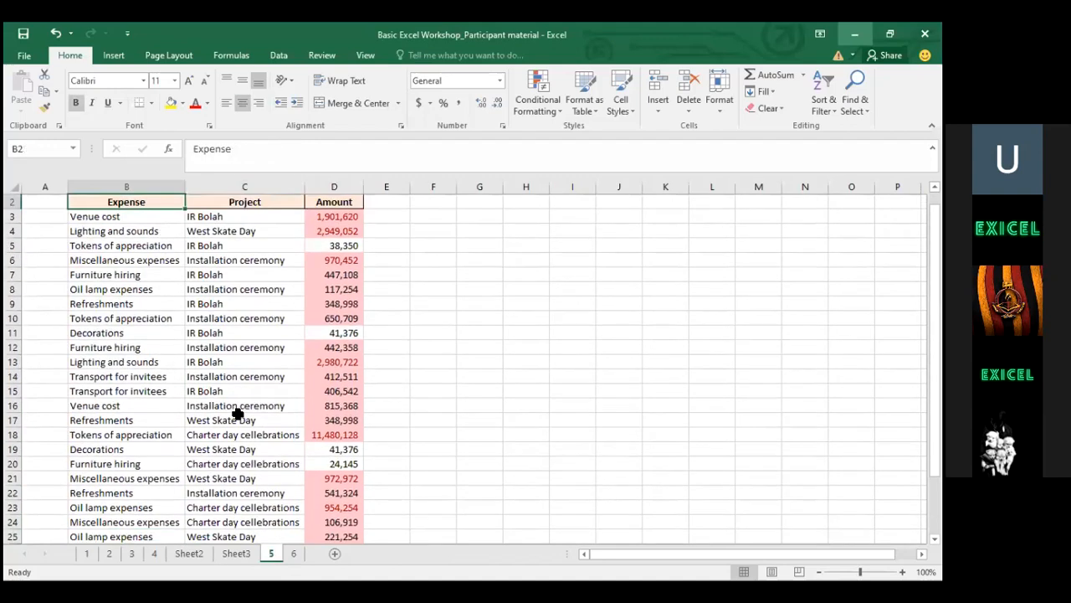
key("Down")
key("Right")
key("Right")
key("Left")
key("Left")
key("Left")
key("Right")
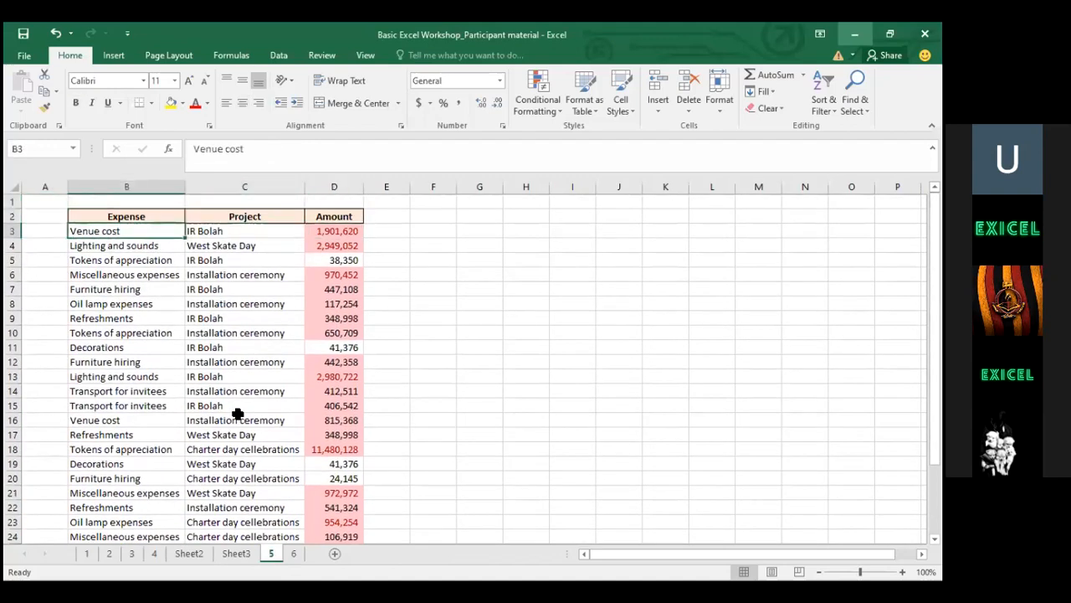
key("Right")
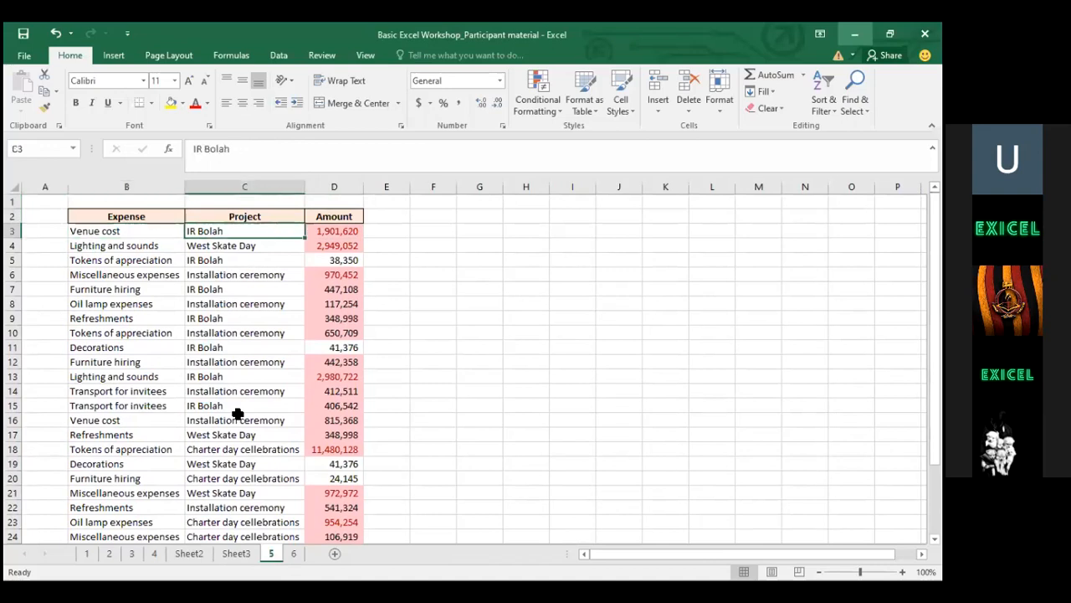
key("Down")
key("Down")
key("Down")
key("Down")
key("Down")
key("Down")
key("Down")
key("Down")
key("Down")
key("Down")
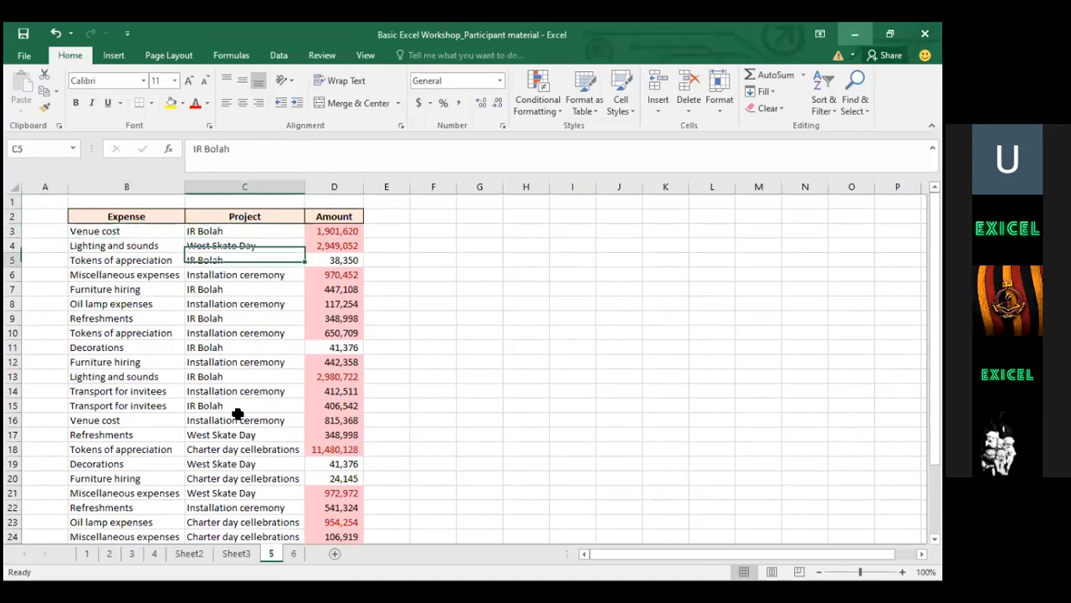
key("Up")
key("Up")
key("Up")
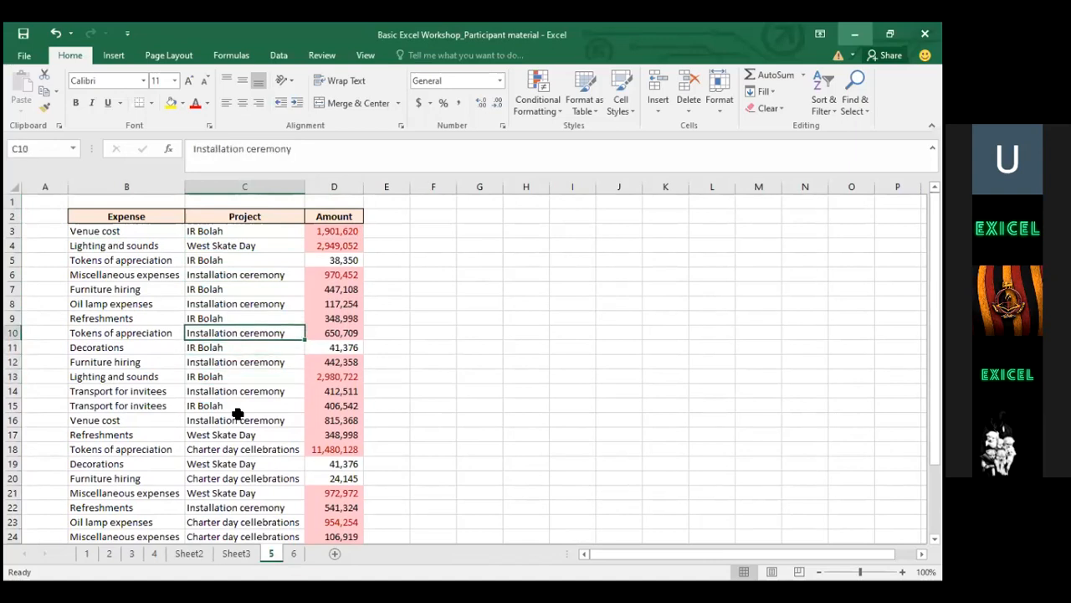
key("Up")
key("Up")
key("Up")
key("Up")
key("Up")
key("Up")
key("Up")
key("Up")
key("Up")
key("Down")
key("Down")
key("Down")
key("Down")
key("Down")
key("Down")
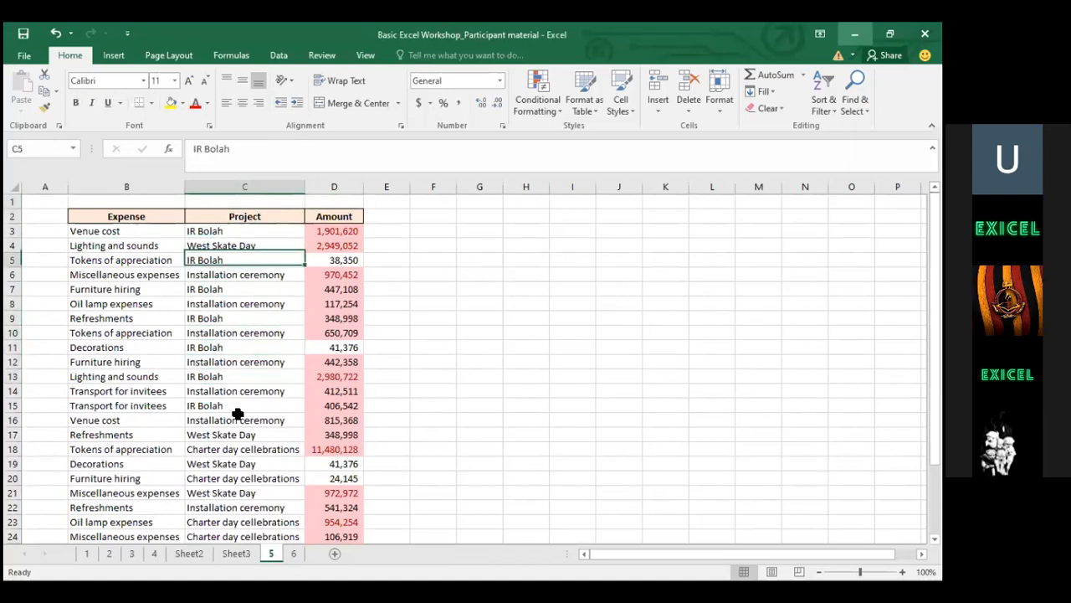
key("Down")
key("Down")
key("Down")
key("Down")
key("Down")
key("Down")
key("Down")
key("Down")
key("Down")
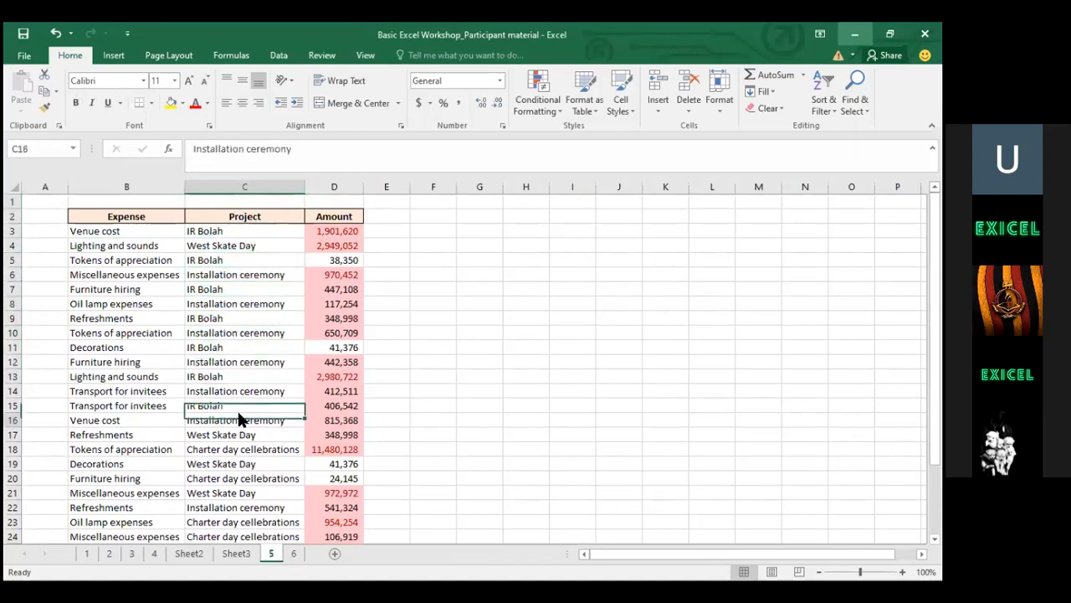
key("Down")
key("Down")
key("Down")
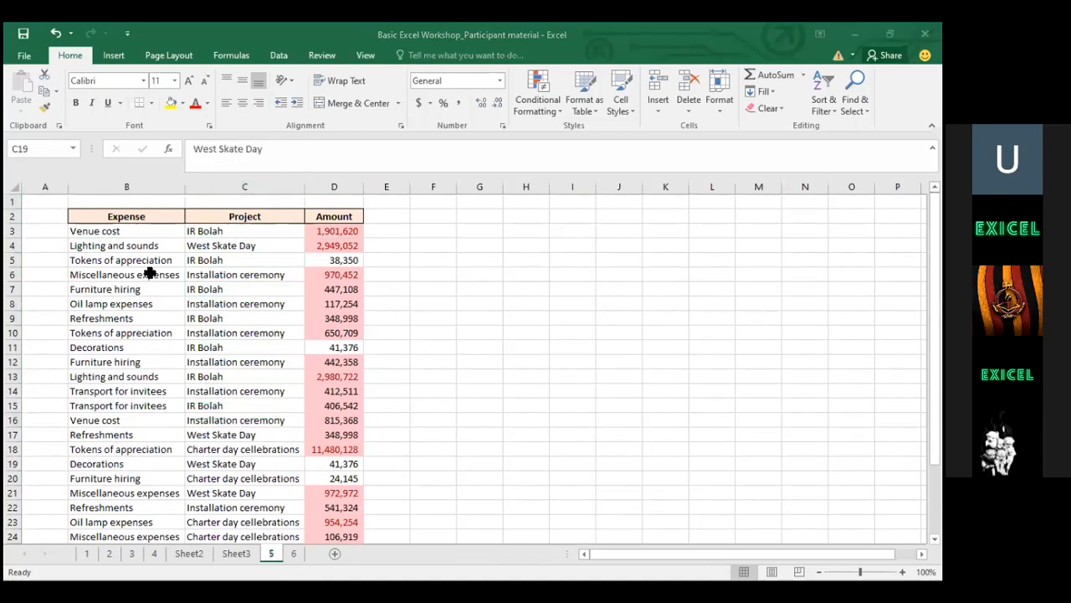
left_click(215, 243)
key("Up")
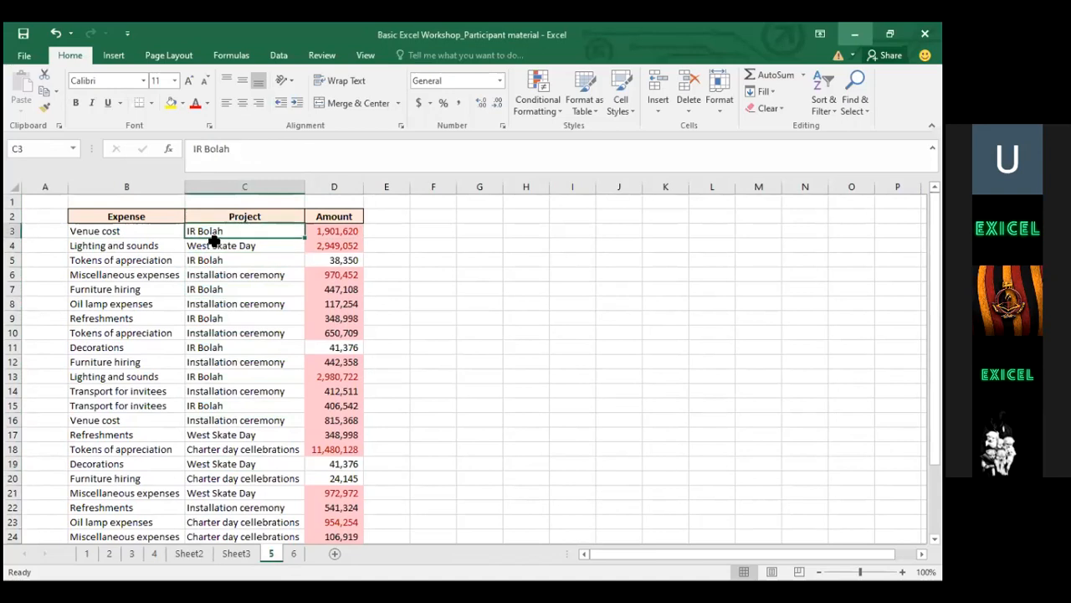
key("Down")
key("Down")
key("Down")
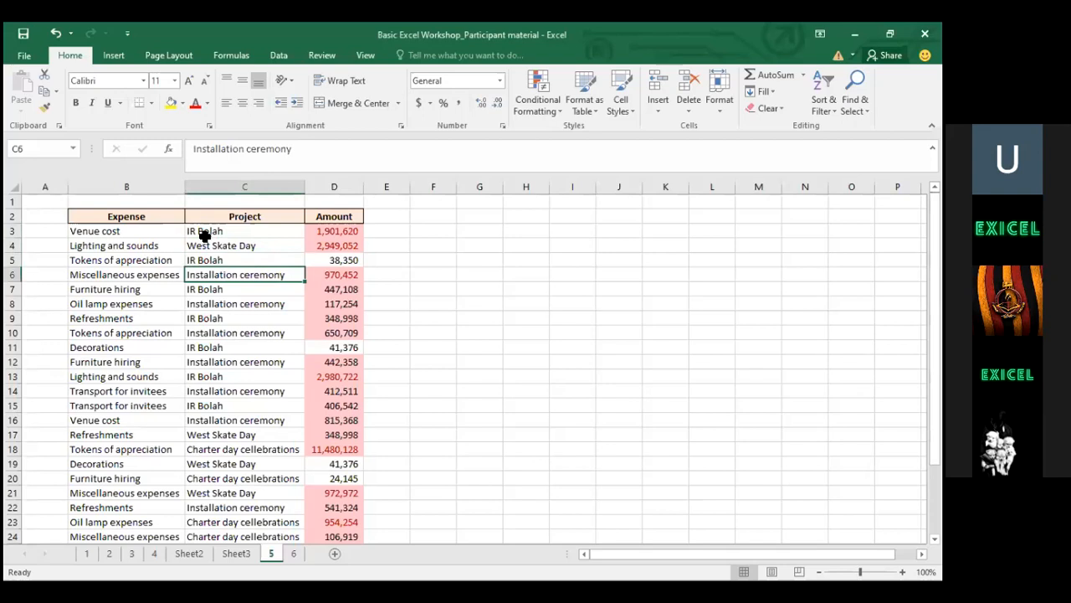
key("Right")
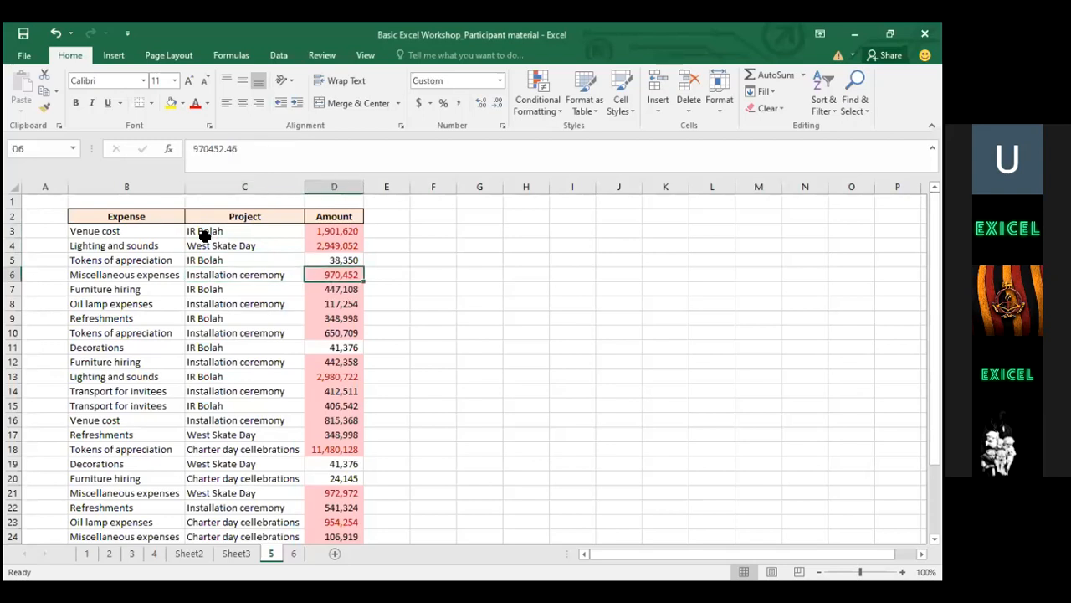
key("Left")
key("Down")
key("Down")
key("Down")
key("Down")
key("Down")
key("Down")
key("Down")
key("Down")
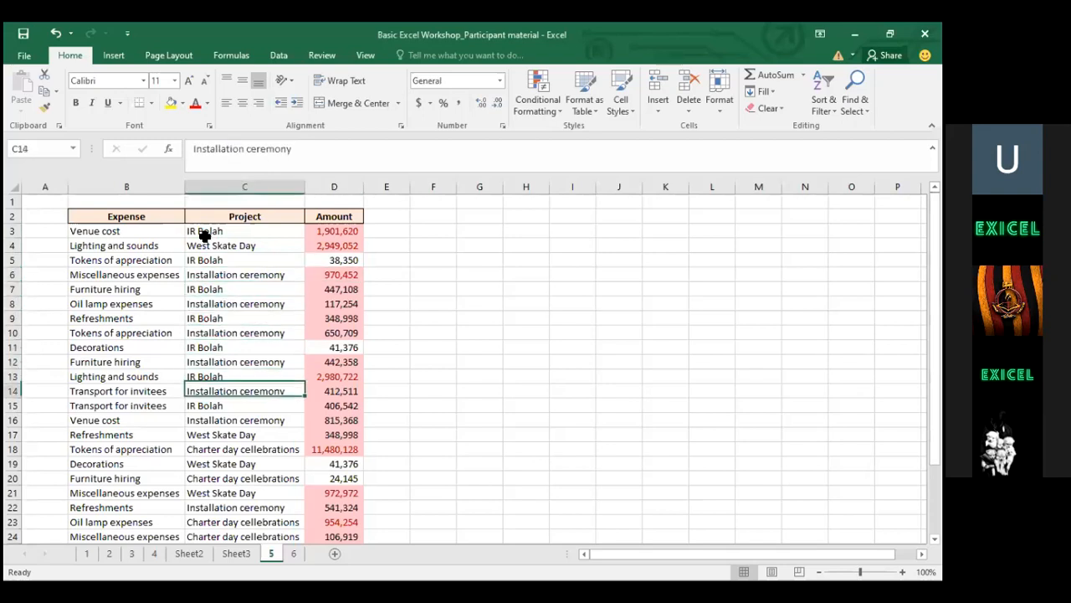
key("Up")
key("Up")
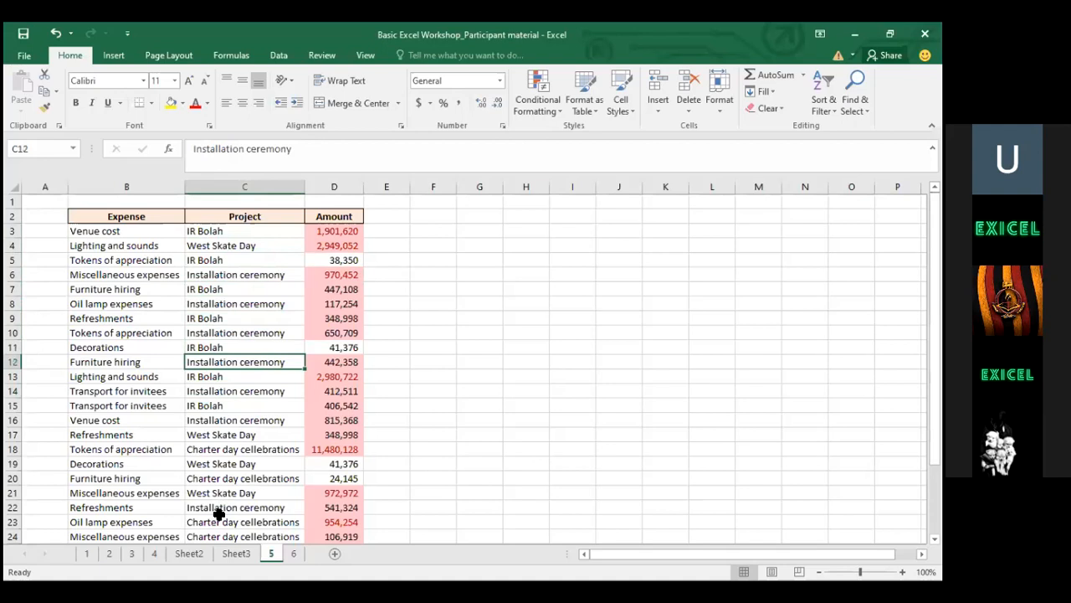
Flip from Sheet2 back to Sheet3 and point out project labels and totals like 19236318.96
left_click(188, 554)
left_click(222, 548)
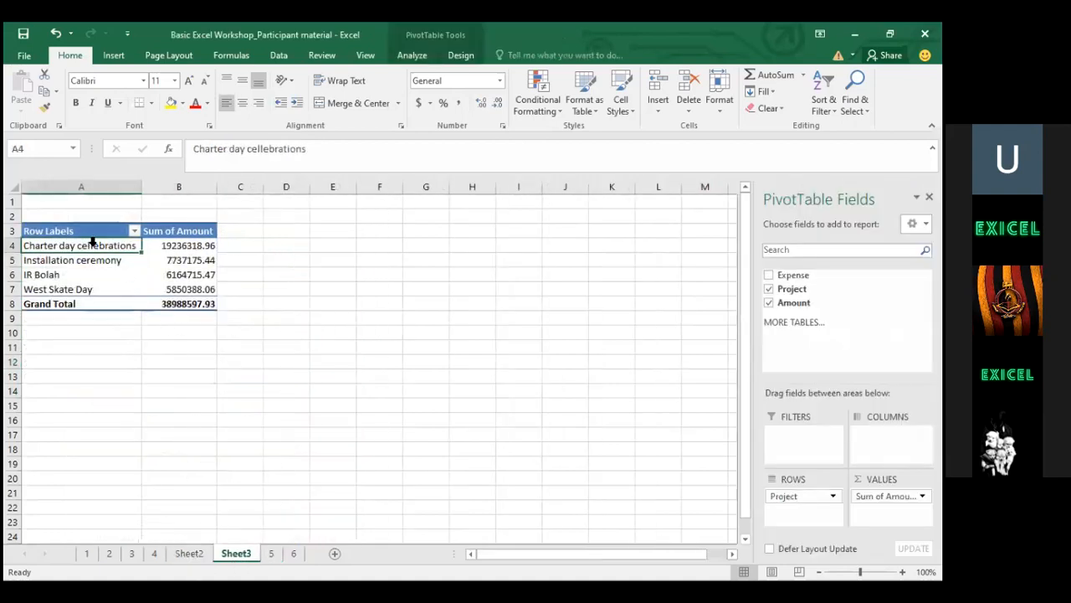
left_click(197, 260)
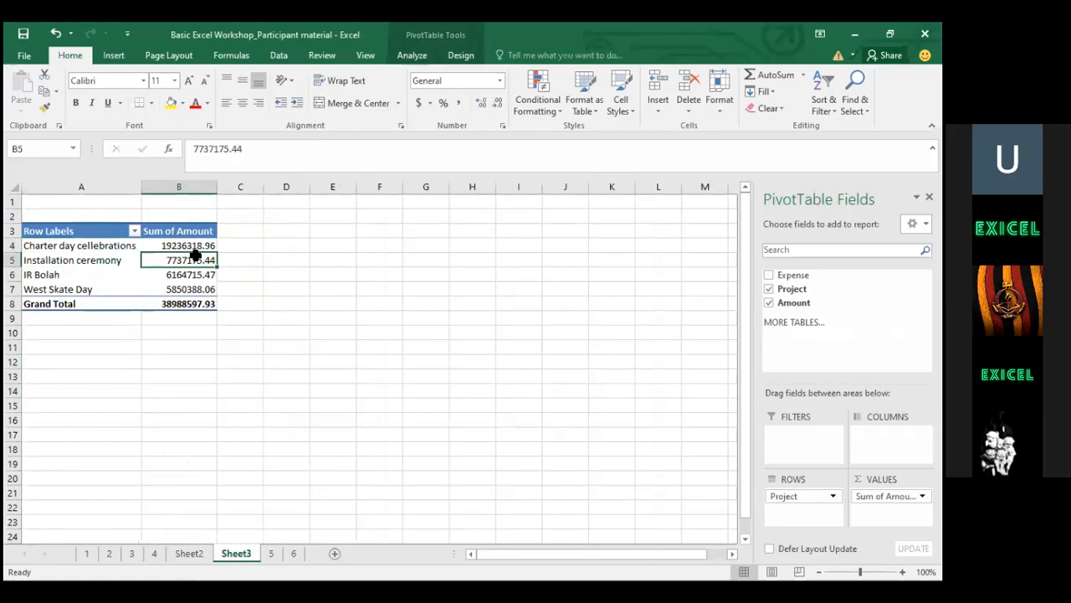
left_click(79, 246)
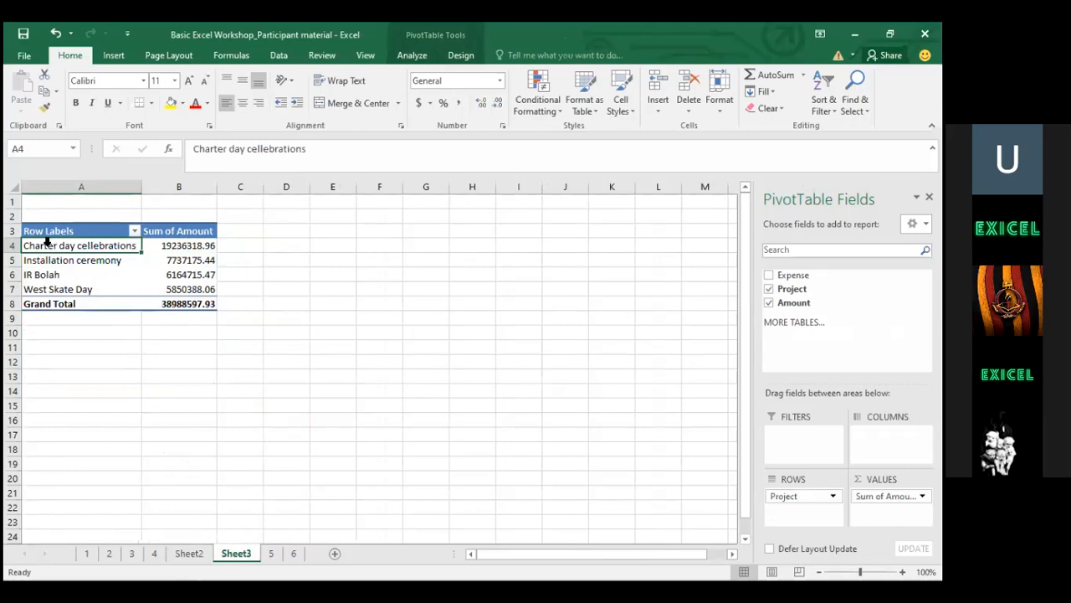
left_click_drag(47, 241, 57, 277)
left_click(67, 303)
left_click(108, 390)
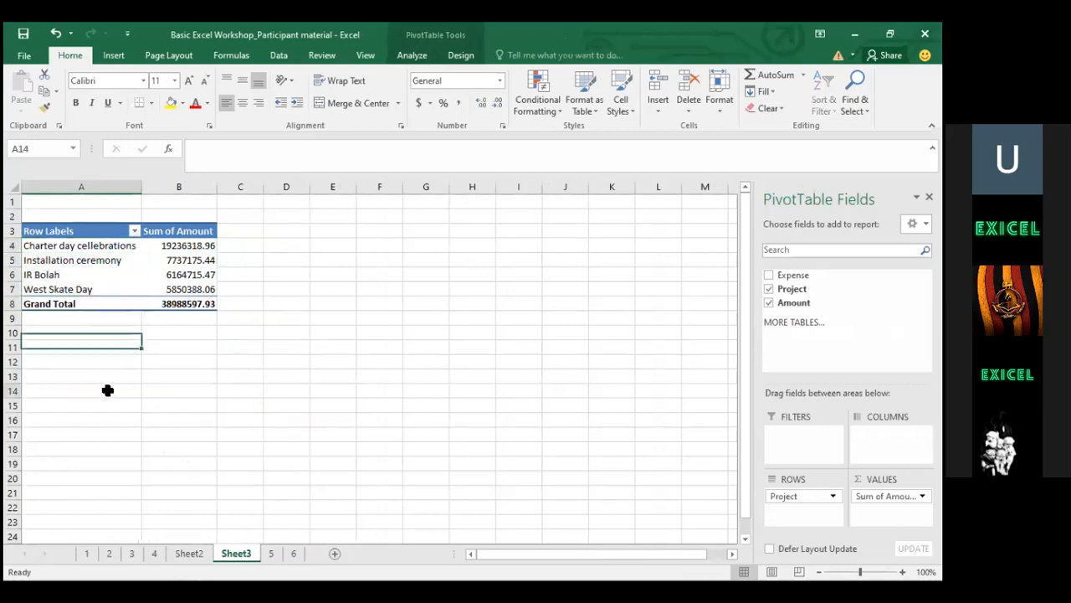
left_click(88, 240)
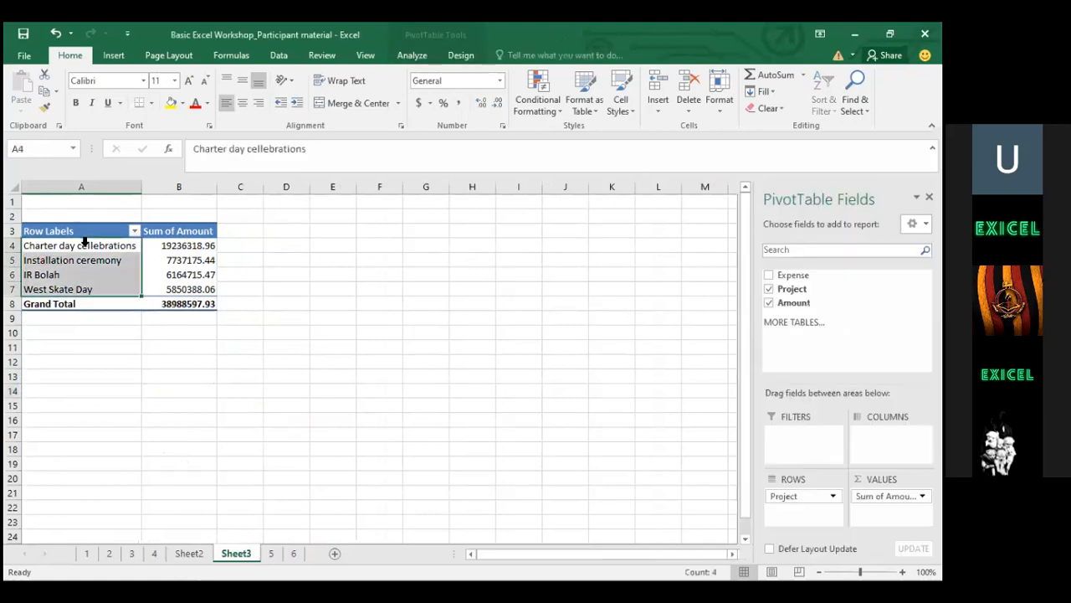
left_click(194, 248)
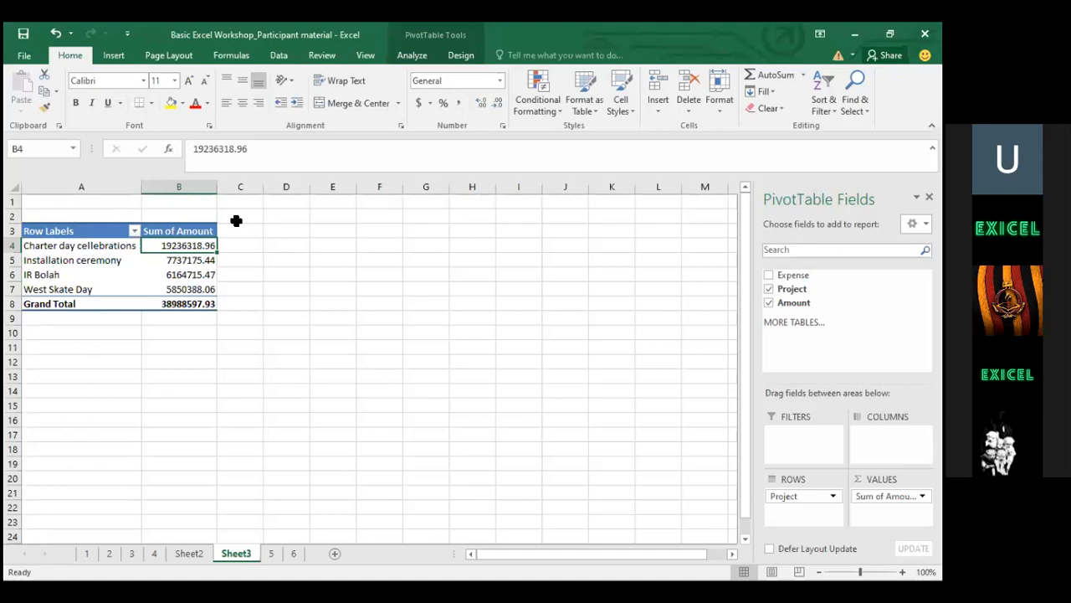
key("alt+Tab")
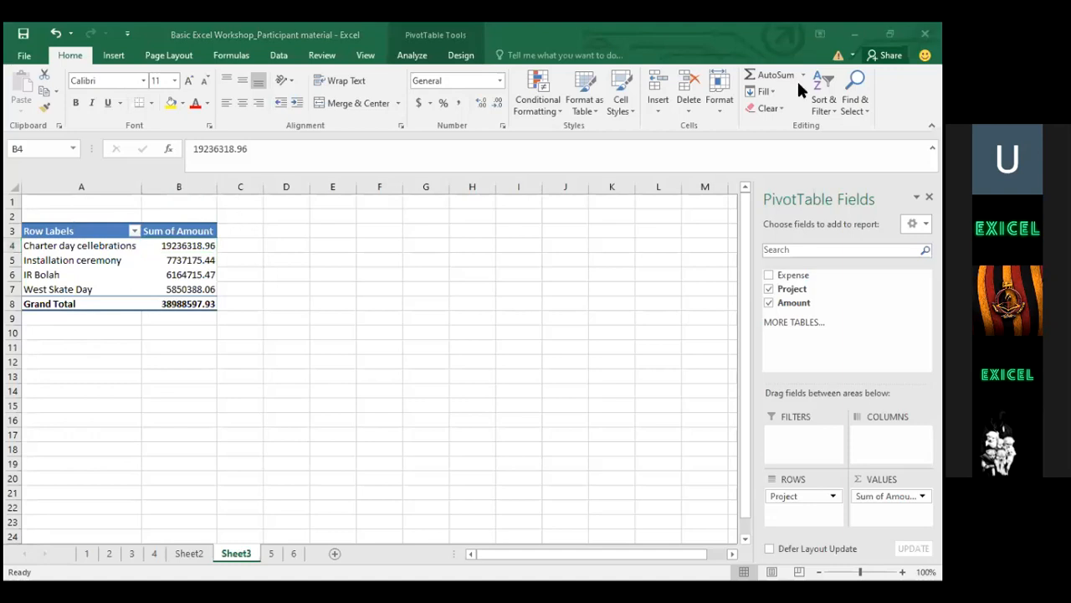
left_click(272, 553)
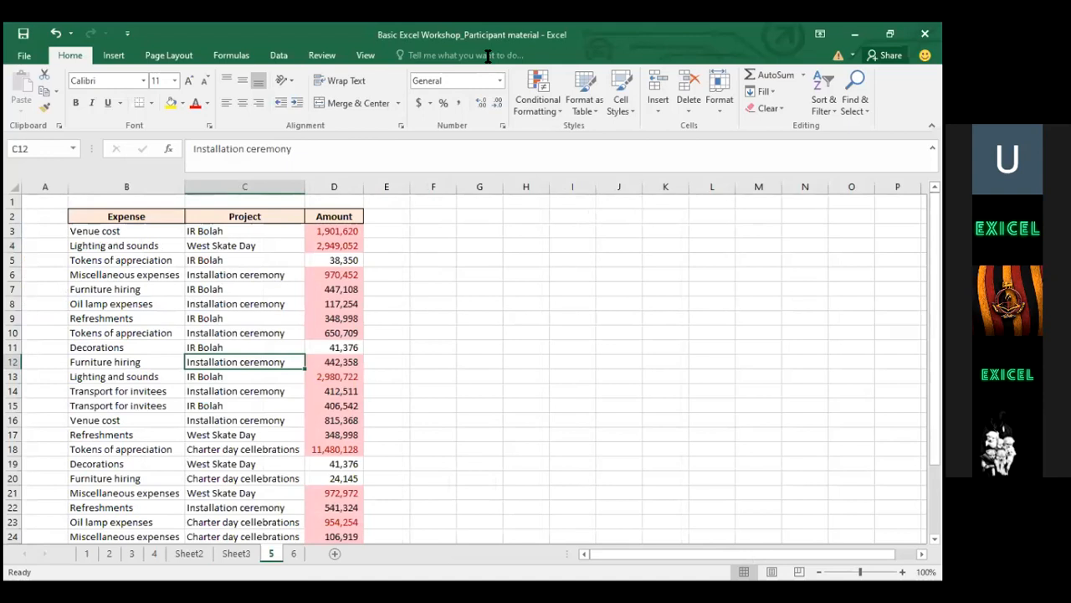
left_click(543, 89)
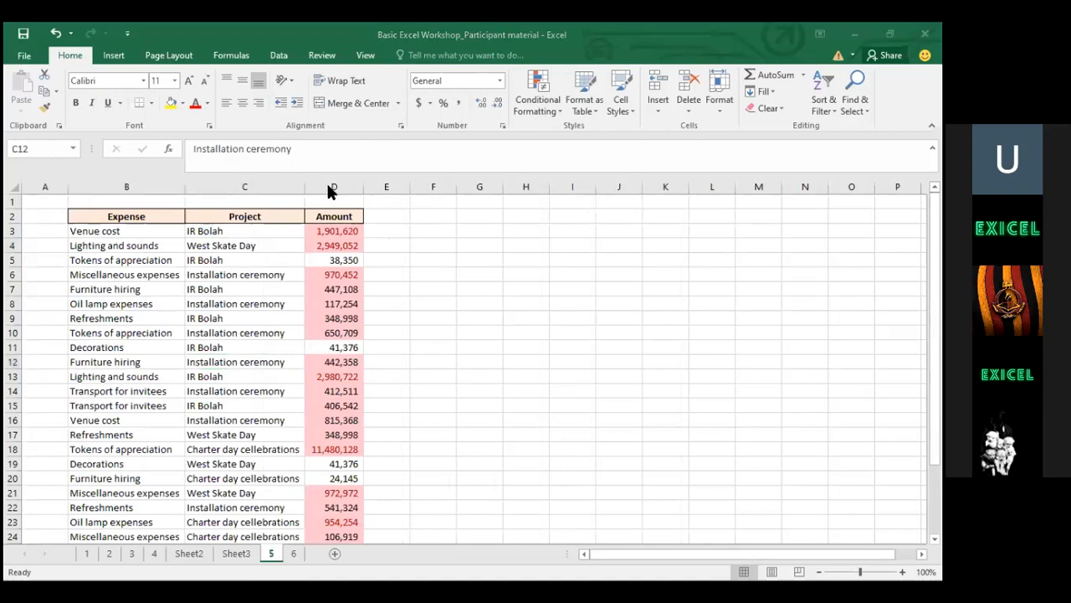
left_click(334, 272)
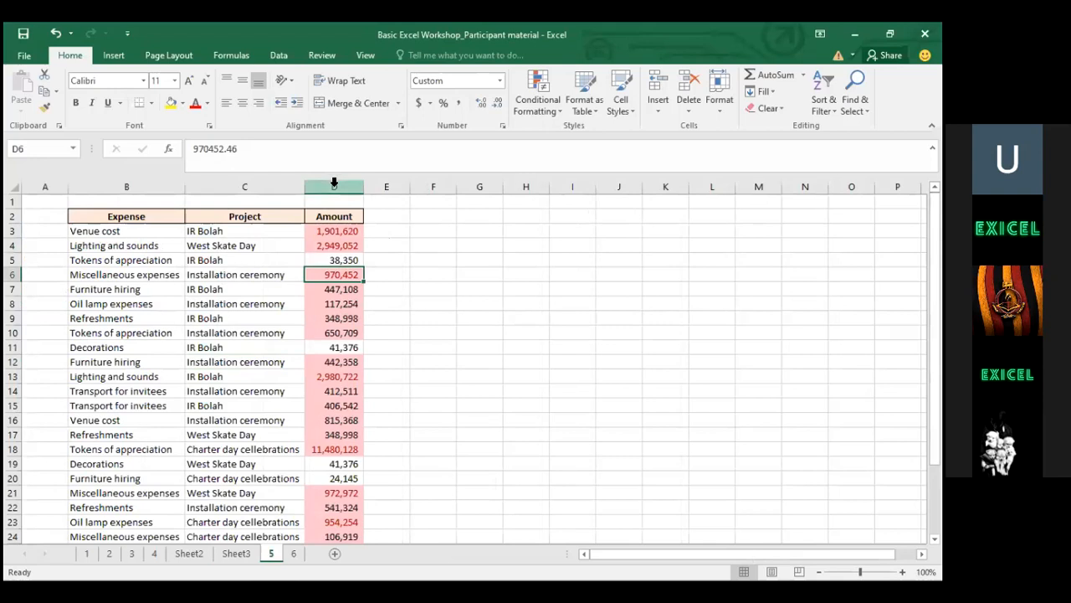
left_click(334, 182)
left_click(334, 242)
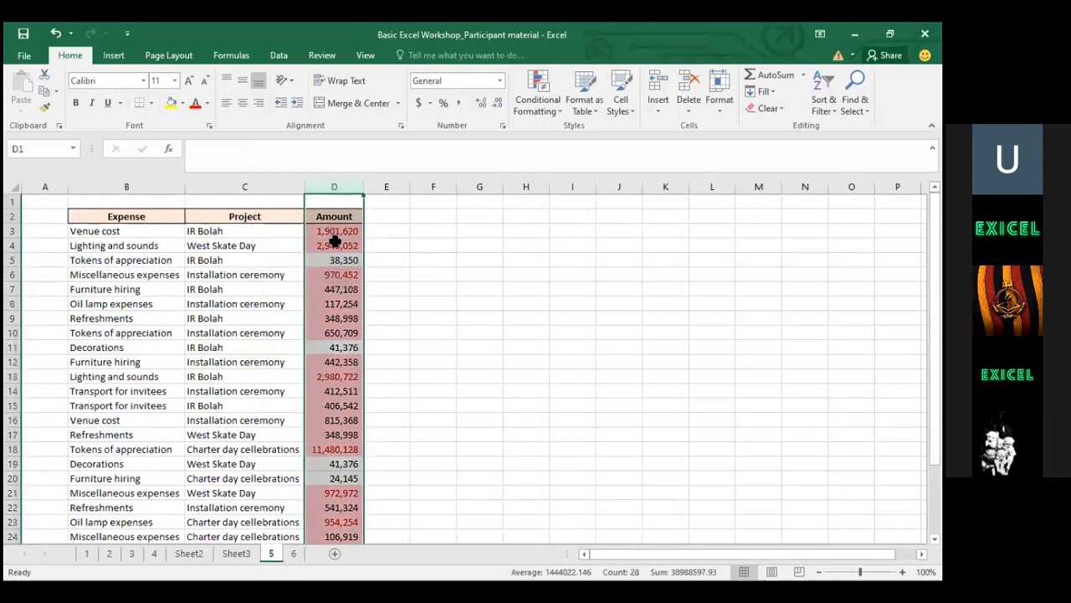
key("Up")
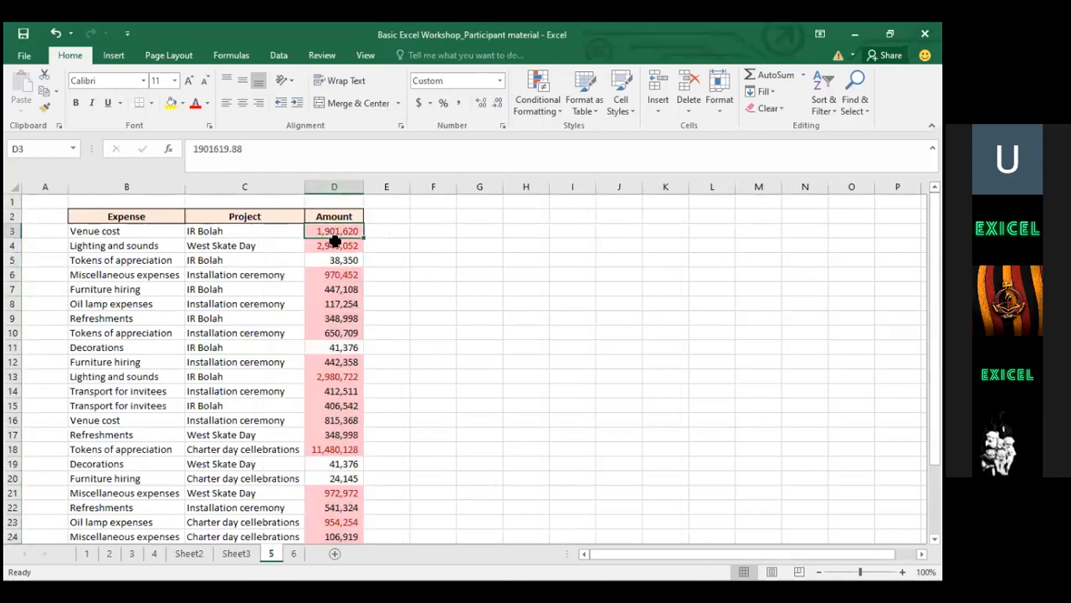
key("ctrl+shift+Down")
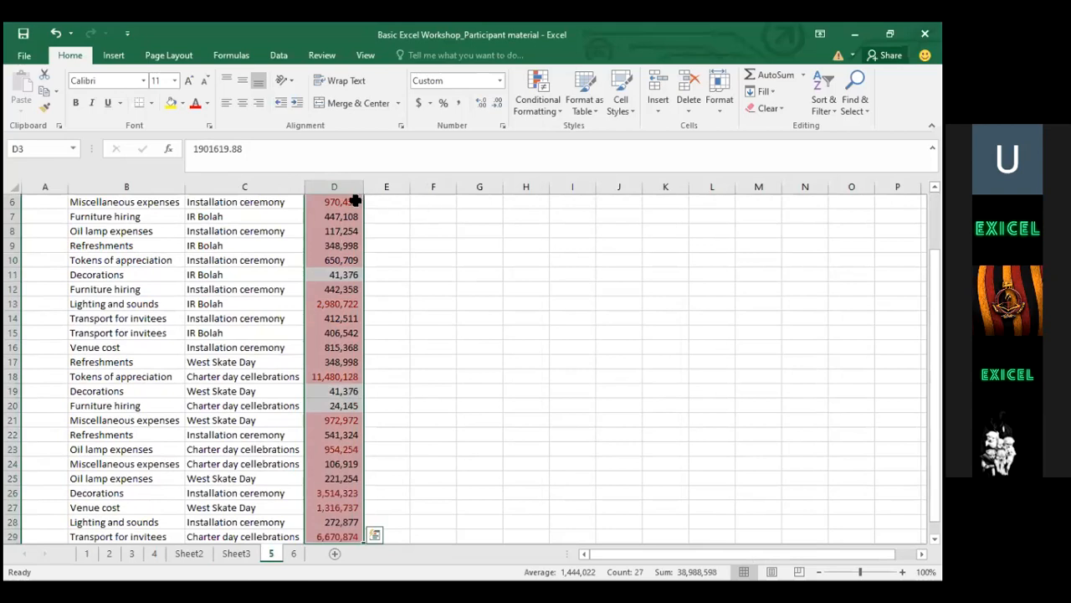
left_click(349, 233)
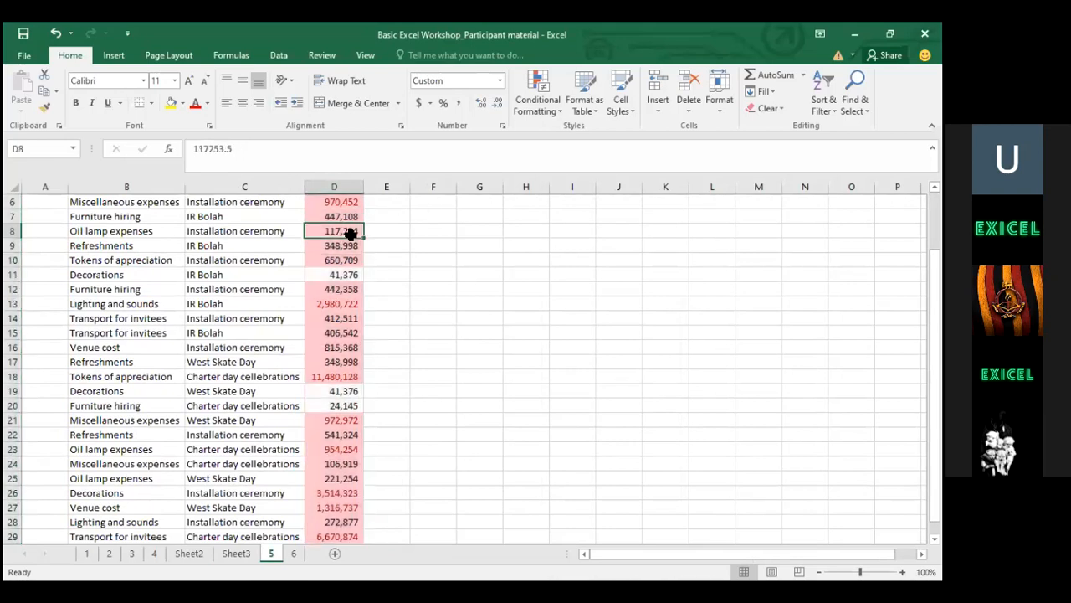
key("ctrl+Up")
key("Down")
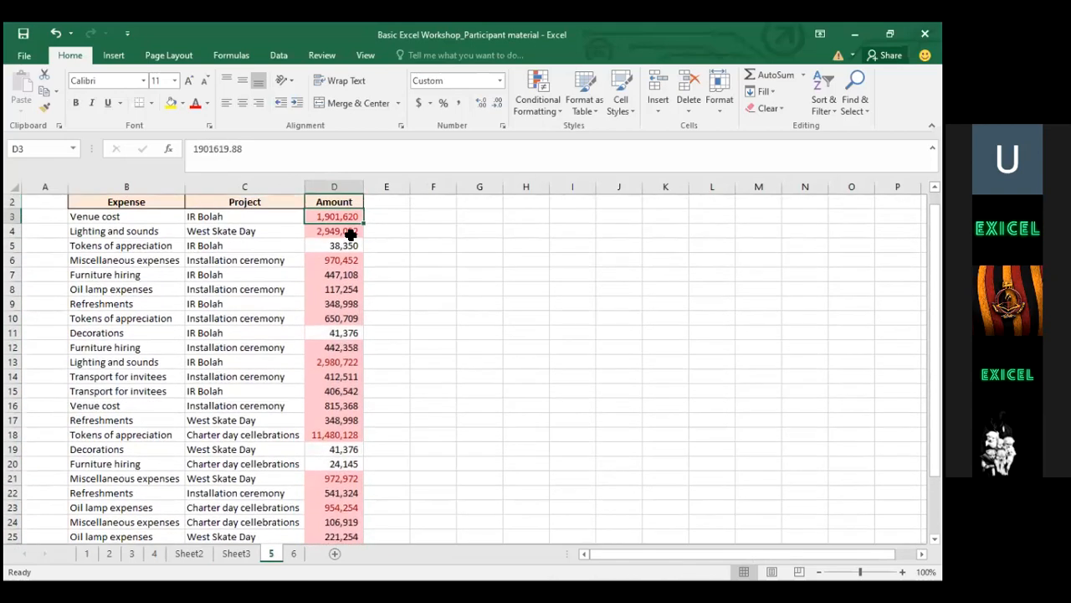
key("ctrl+shift+Down")
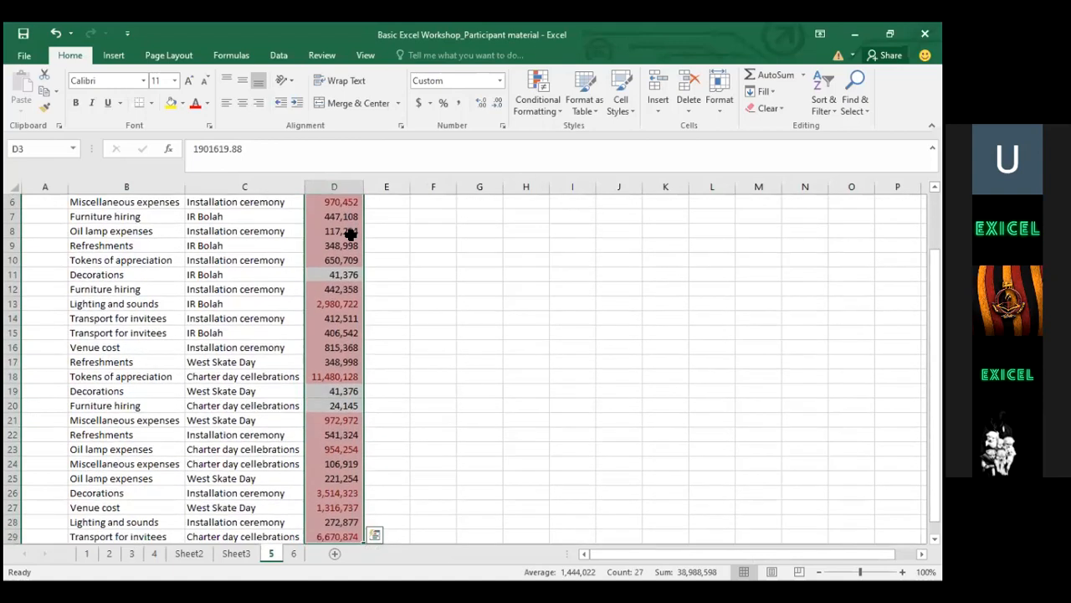
left_click(350, 233)
key("ctrl+Up")
key("Down")
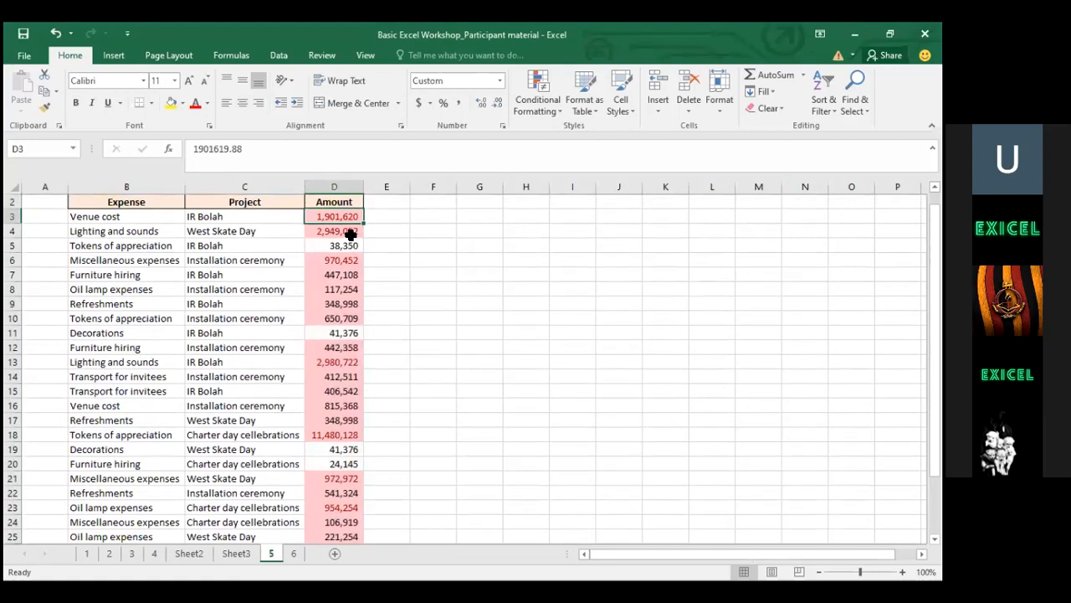
left_click_drag(332, 211, 332, 320)
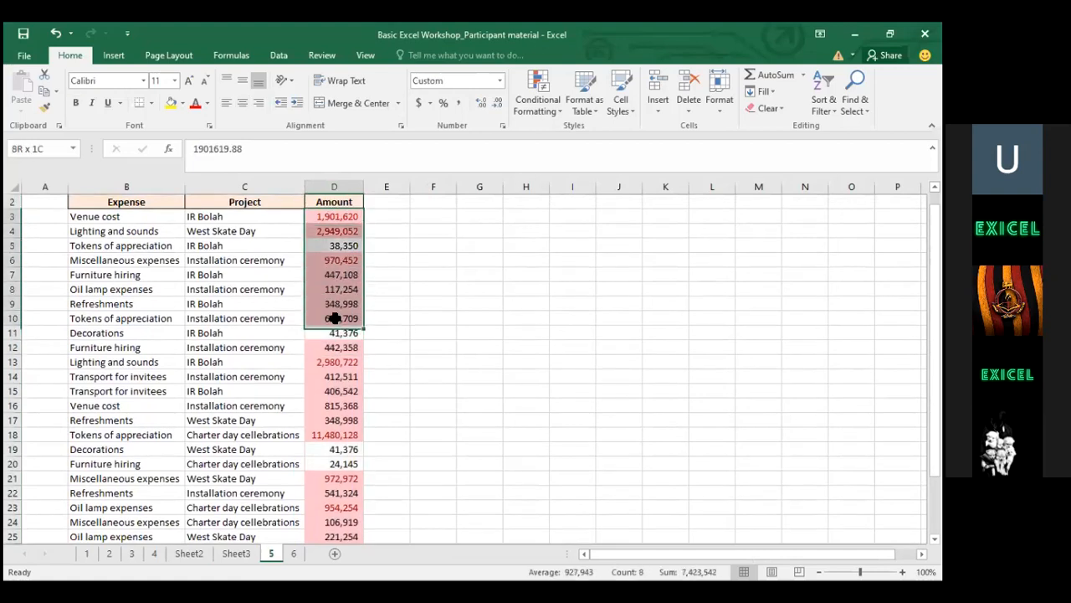
left_click(339, 220)
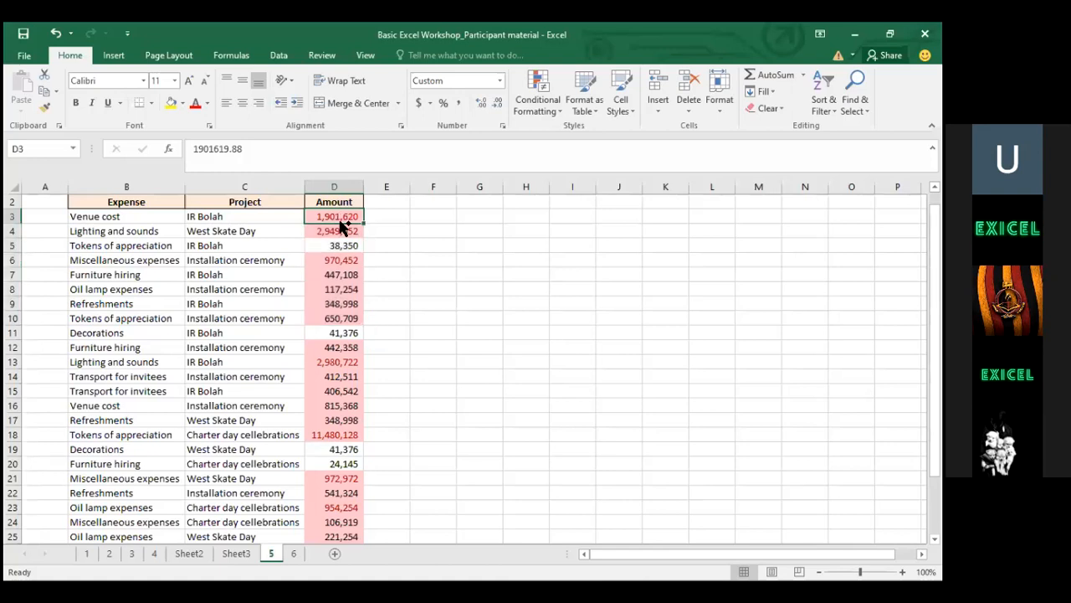
key("ctrl+shift+Down")
key("Left")
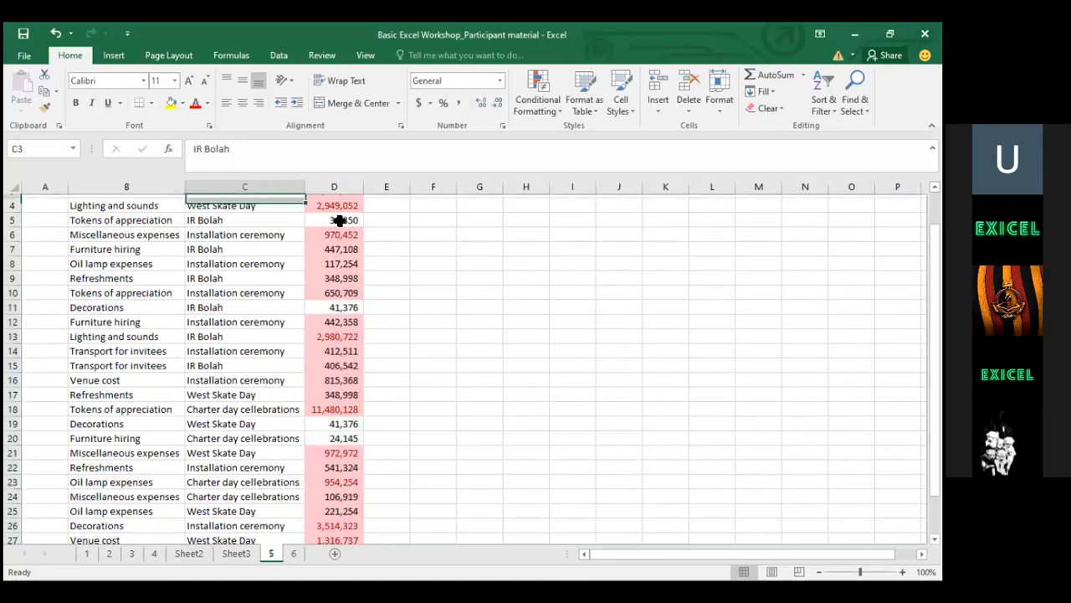
key("Left")
key("shift+Right")
key("shift+Right")
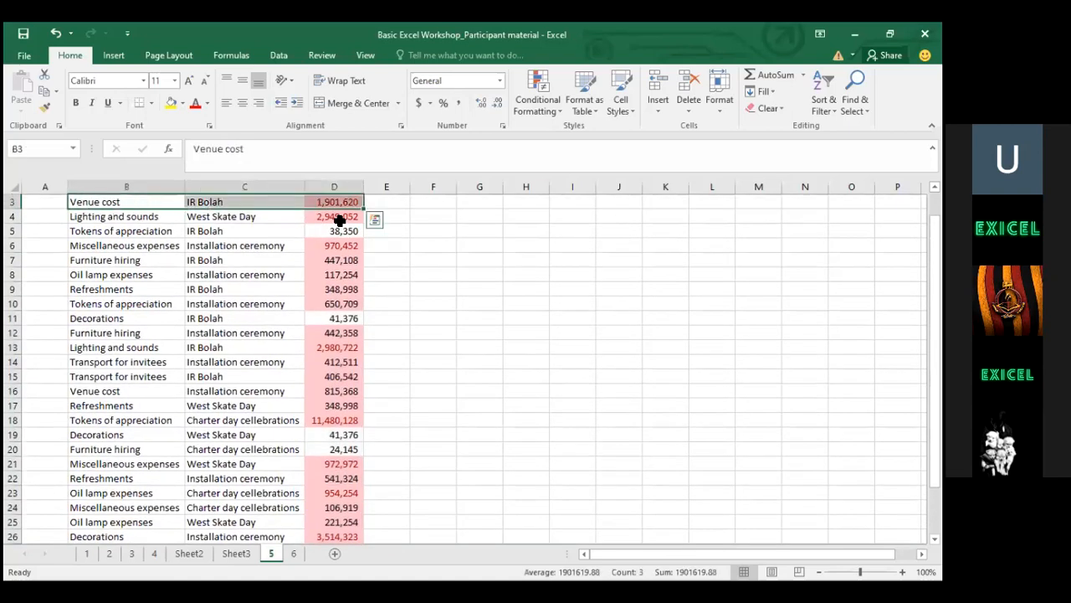
key("ctrl+Right")
key("Up")
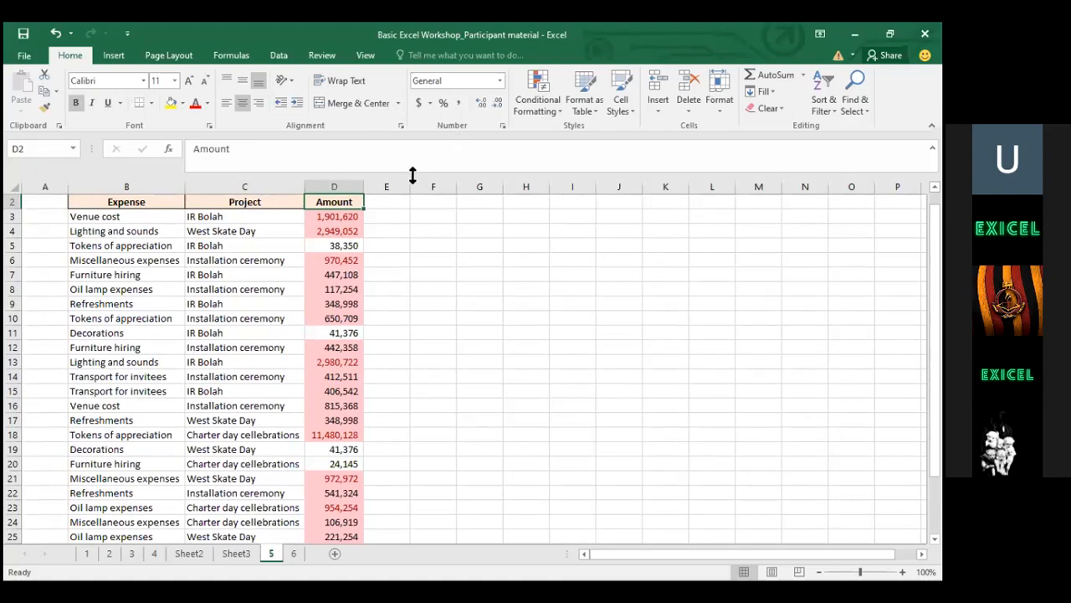
left_click_drag(335, 218, 343, 434)
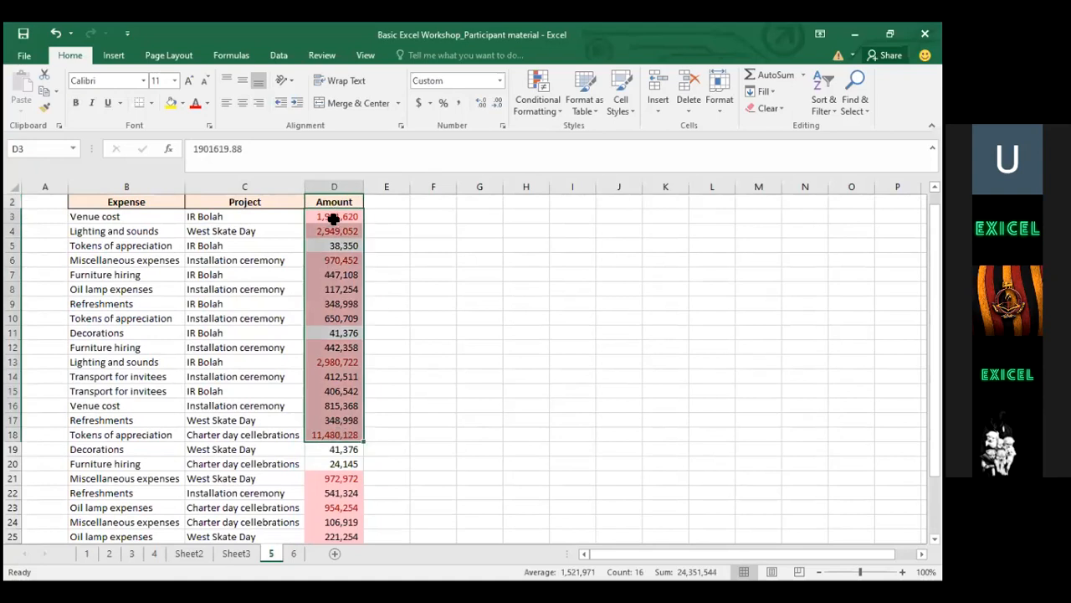
key("shift+Down")
key("shift+Down")
key("shift+Down")
key("shift+Down")
key("shift+Down")
key("shift+Down")
key("shift+Down")
key("shift+Down")
key("shift+Down")
key("shift+Down")
key("shift+Down")
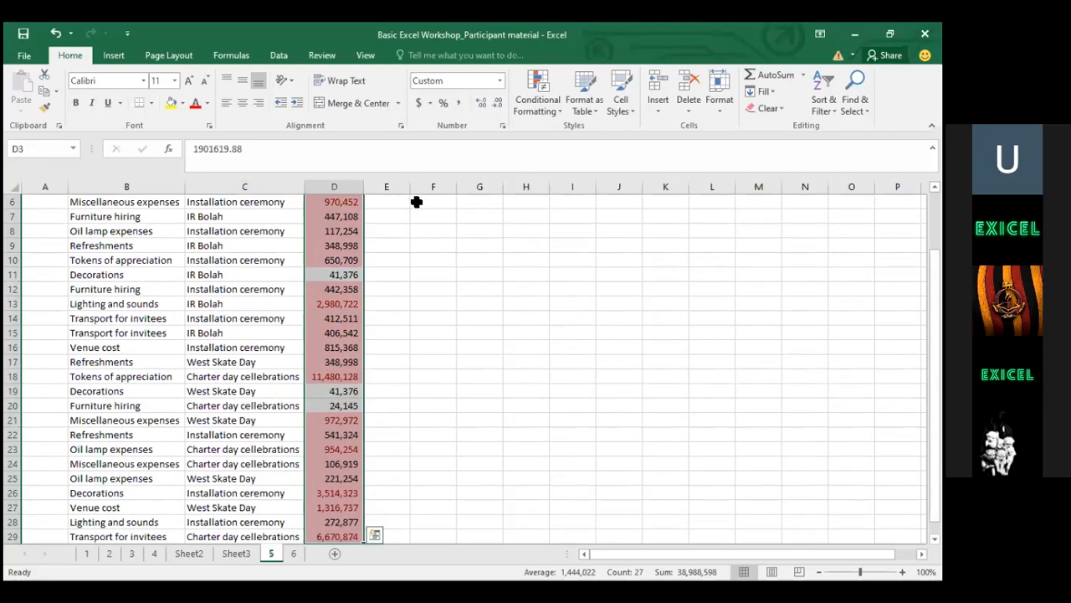
left_click(334, 184)
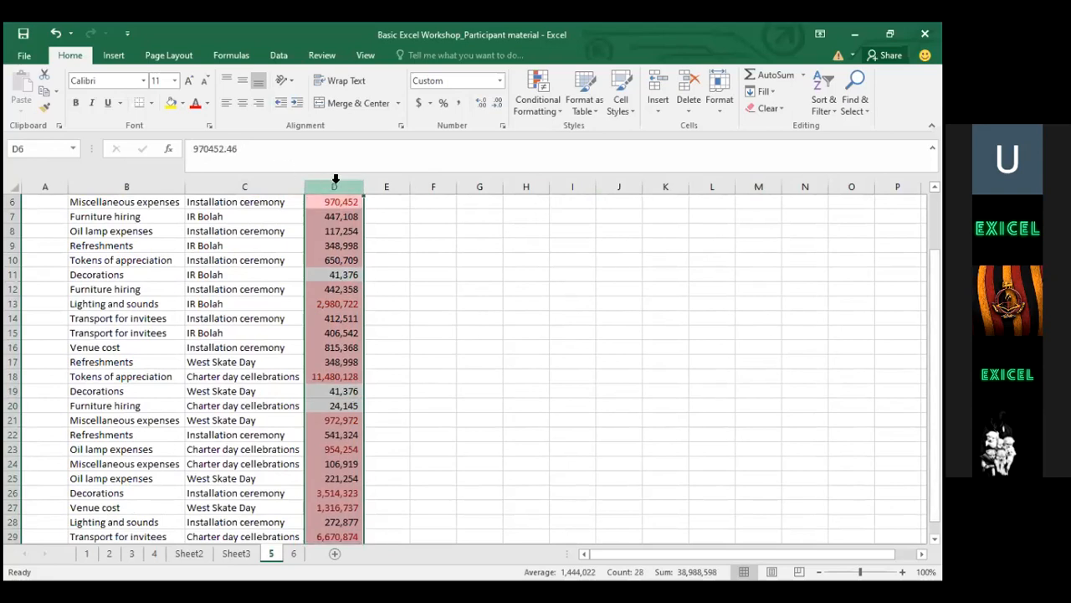
left_click(579, 238)
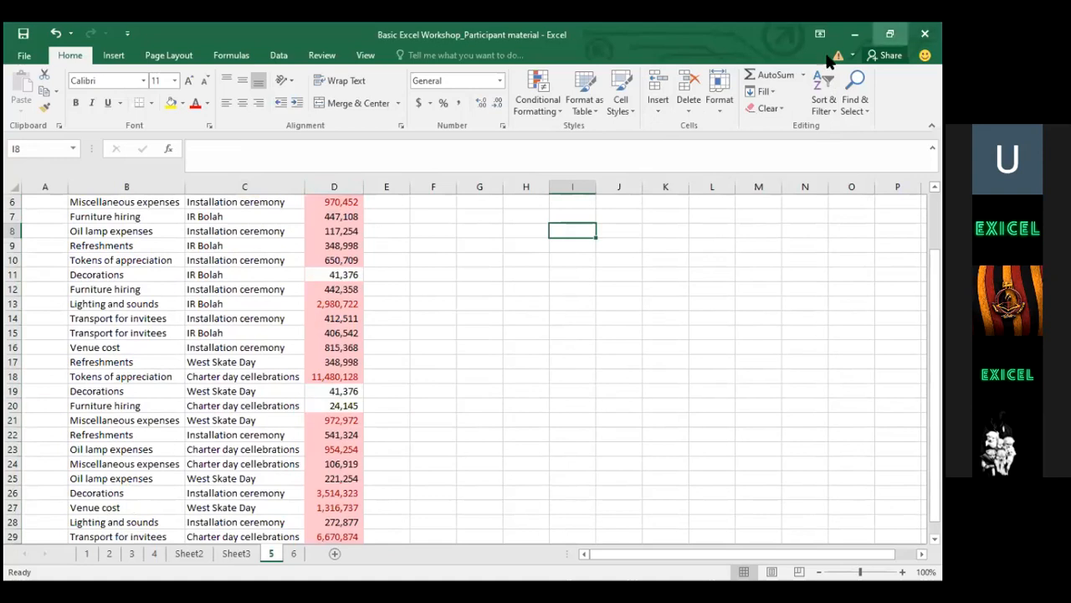
left_click(368, 348)
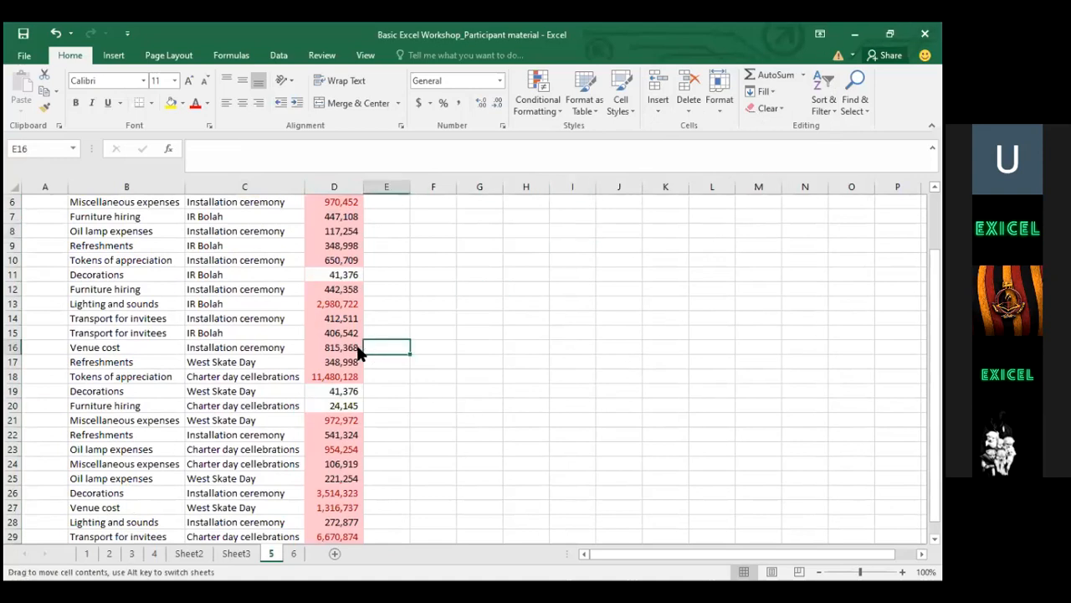
left_click_drag(358, 352, 335, 350)
Decline replacing 815,368 in D16, then select the Expense, Project and Amount headers
left_click(505, 346)
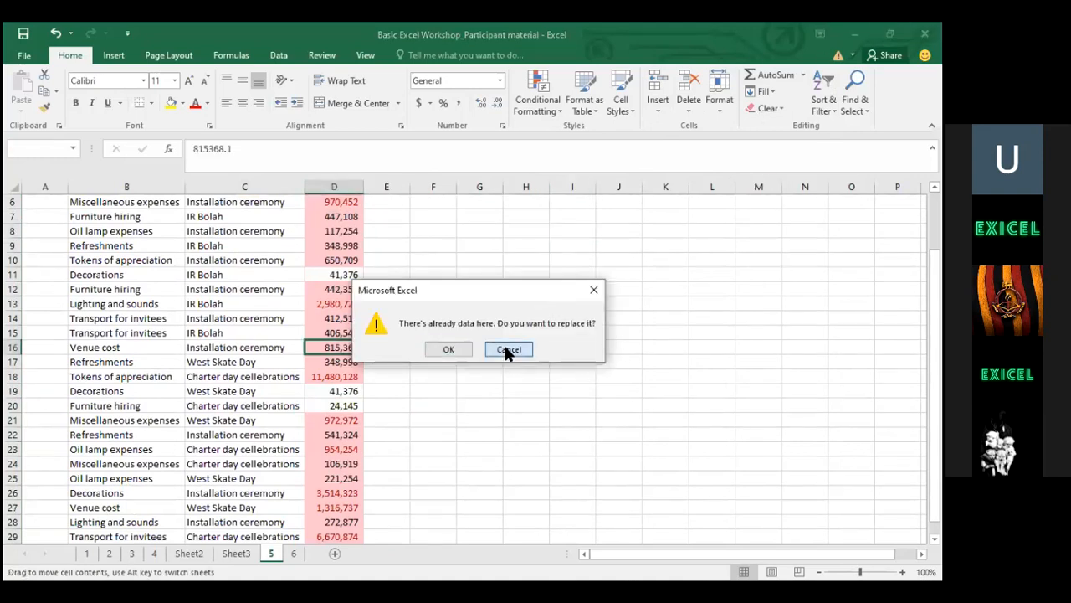
left_click(351, 343)
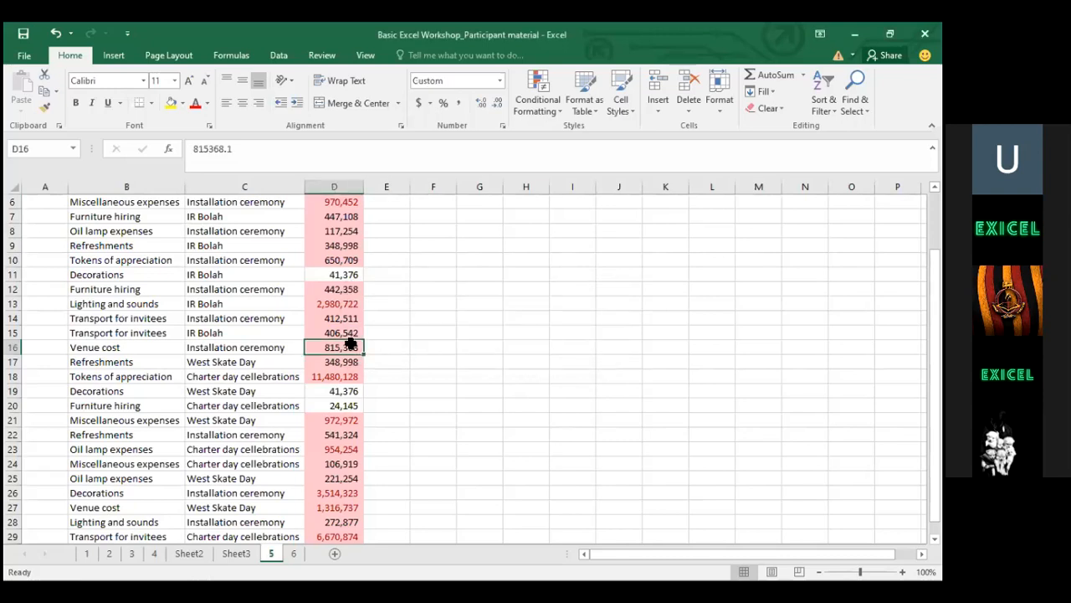
key("ctrl+Up")
key("Left")
key("Left")
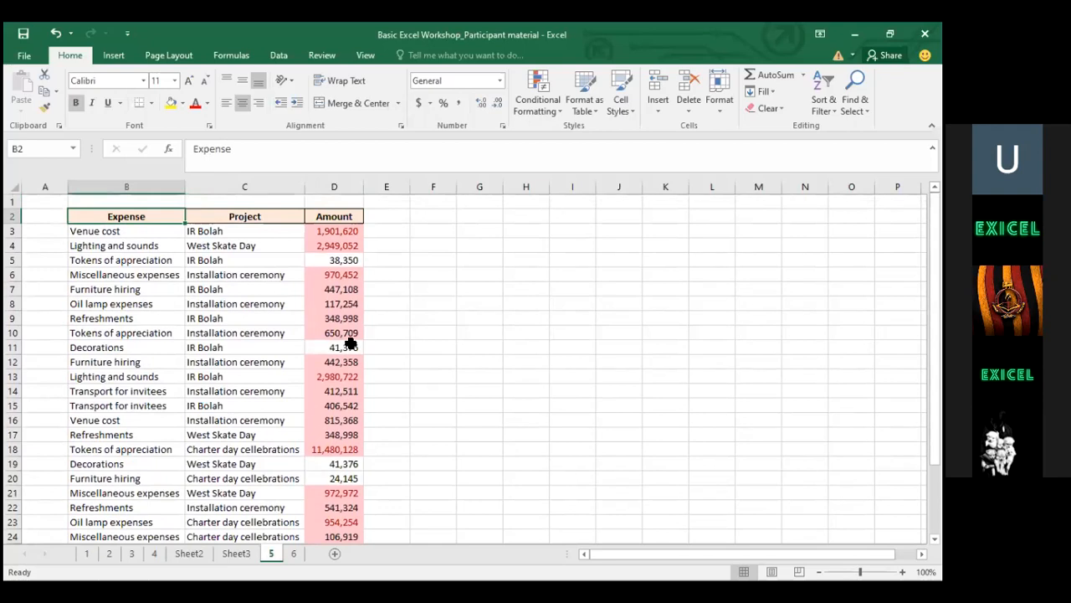
key("shift+Right")
key("shift+Right")
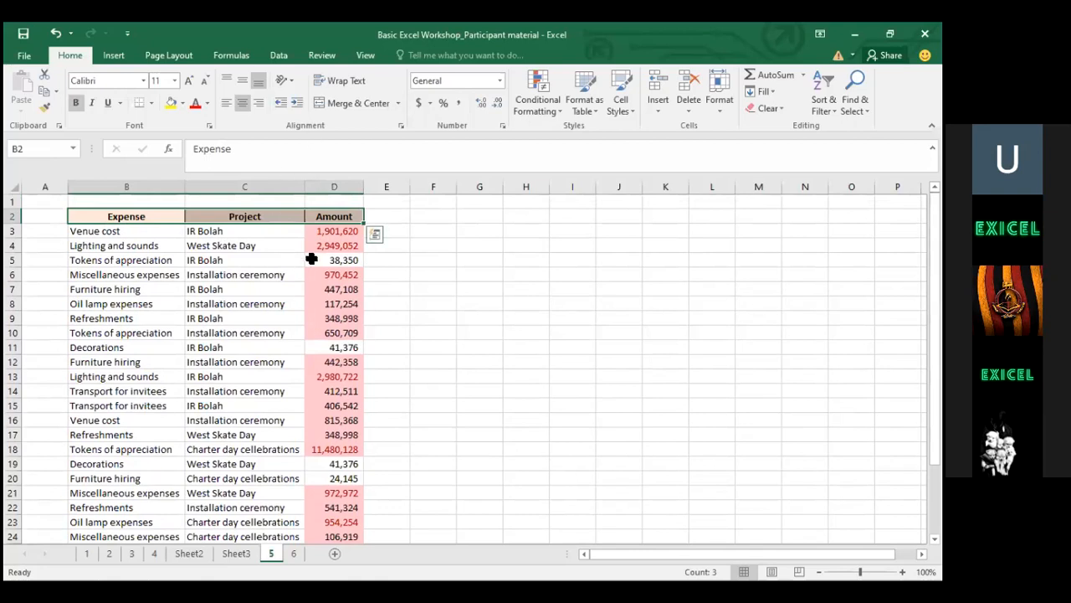
left_click(125, 244)
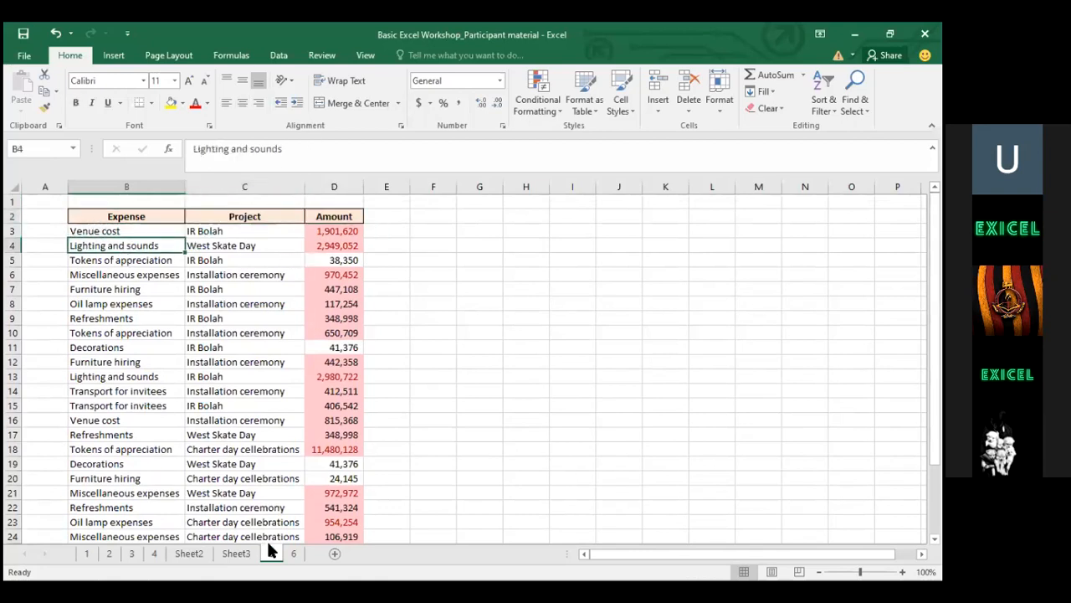
Insert a new blank sheet and undo a stray entry typed over B4 on the expense sheet
left_click(335, 554)
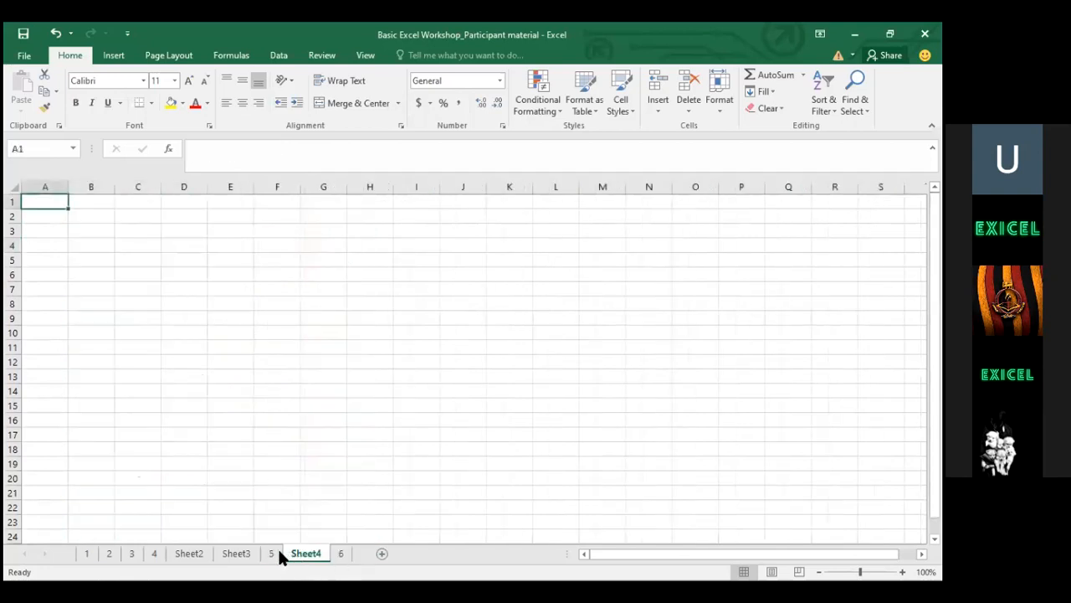
key("ctrl+Page_Up")
type("a")
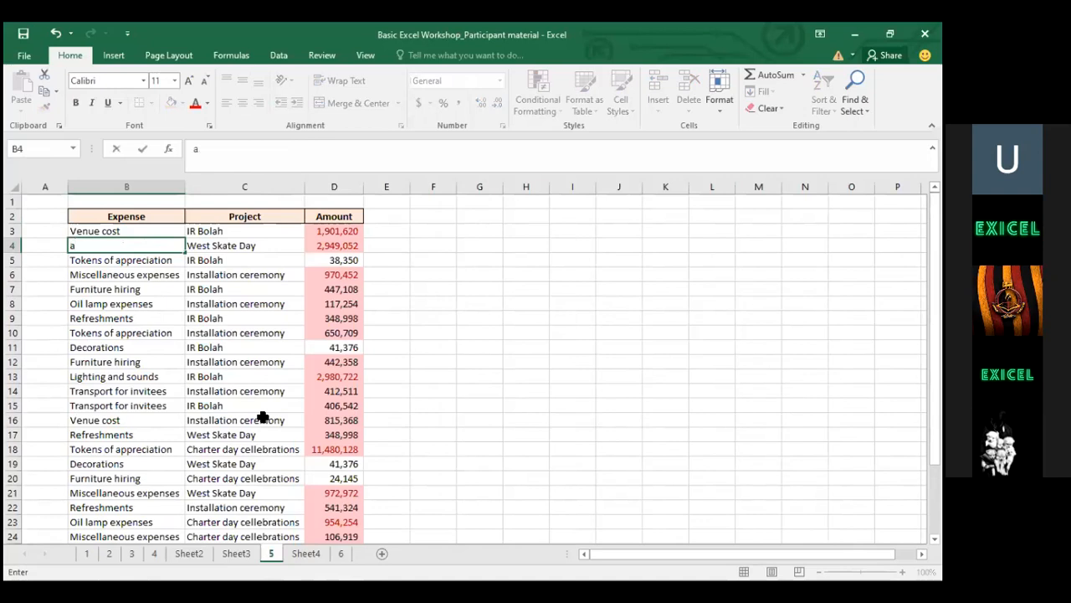
key("Return")
key("ctrl+z")
key("Up")
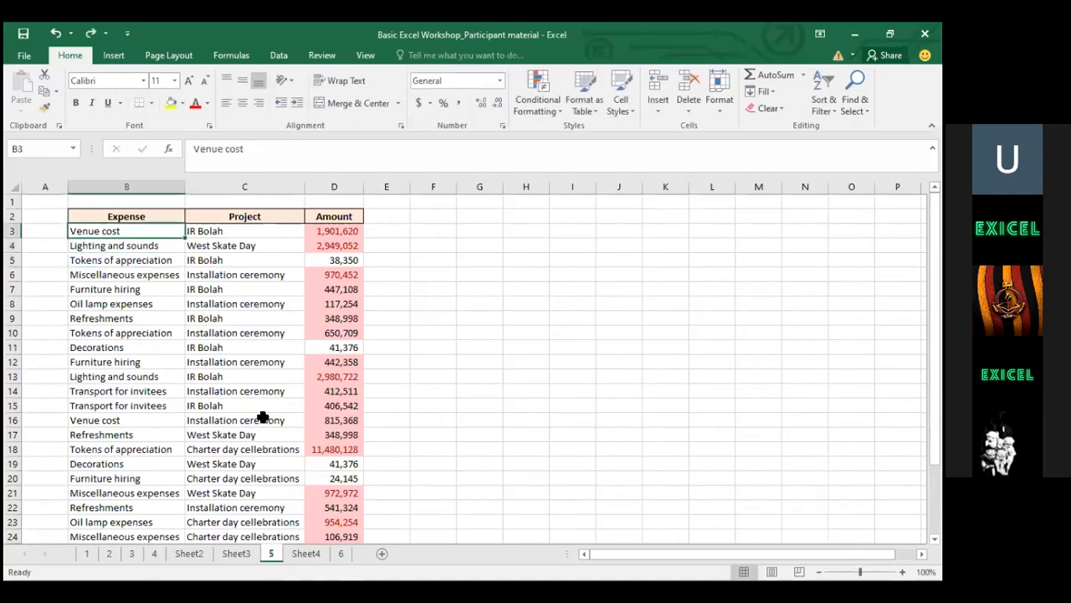
Copy the entire expense worksheet and paste it into the empty Sheet4
key("ctrl+a")
key("ctrl+a")
key("ctrl+c")
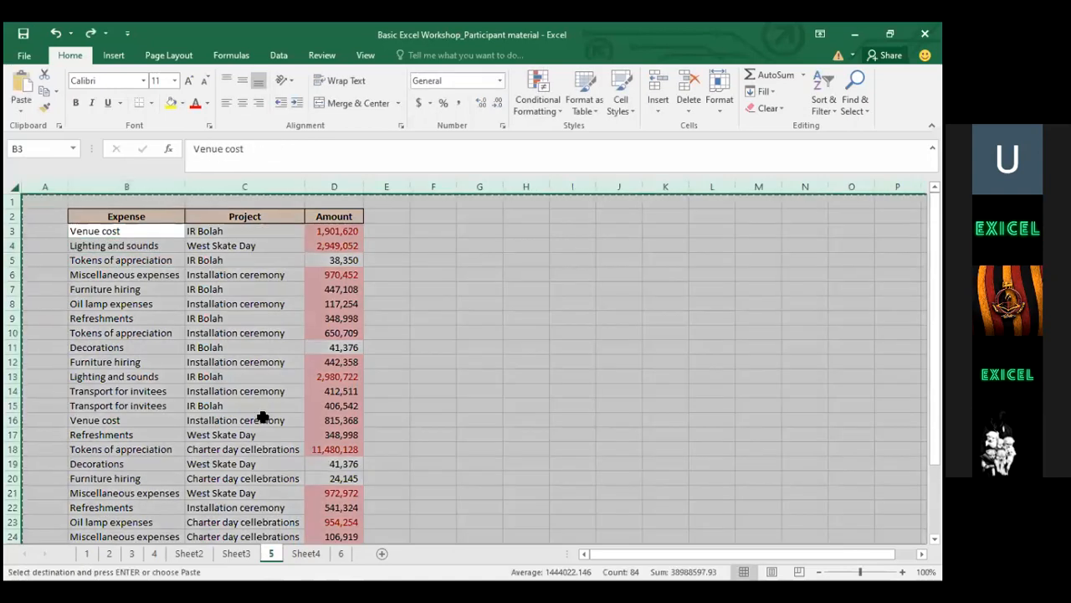
left_click(301, 554)
key("ctrl+v")
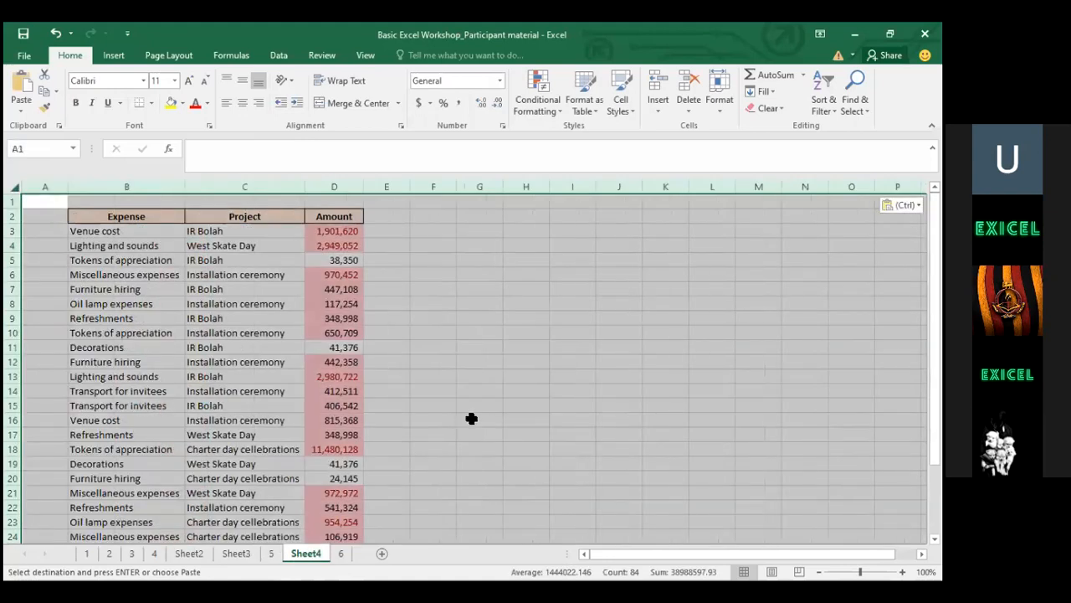
left_click(286, 241)
left_click(352, 230)
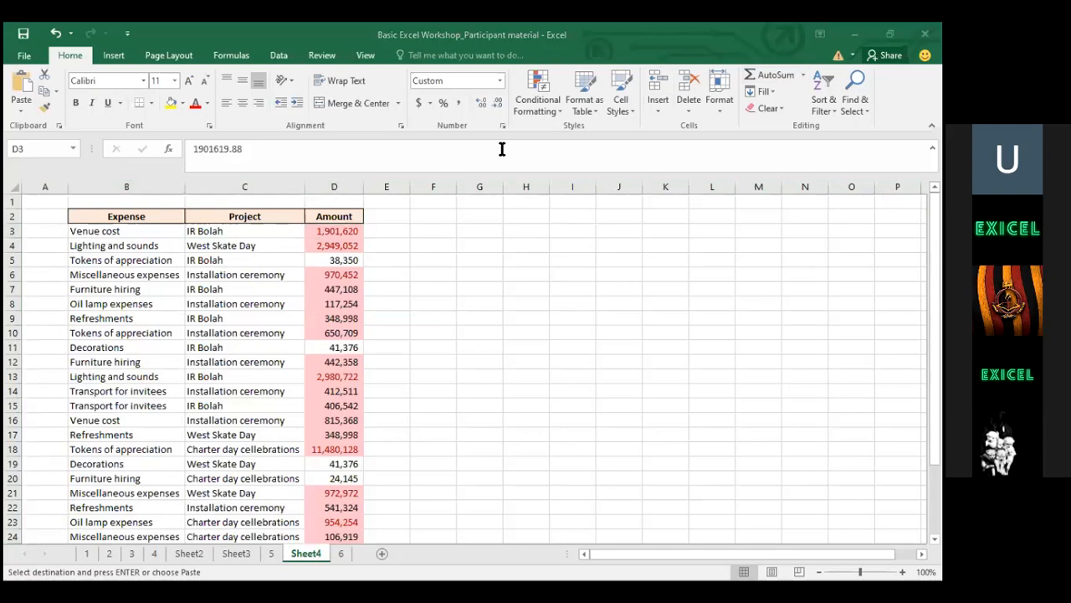
Select the table B2:D29 and turn on Filter from Sort & Filter
left_click(124, 219)
key("shift+Right")
key("shift+Right")
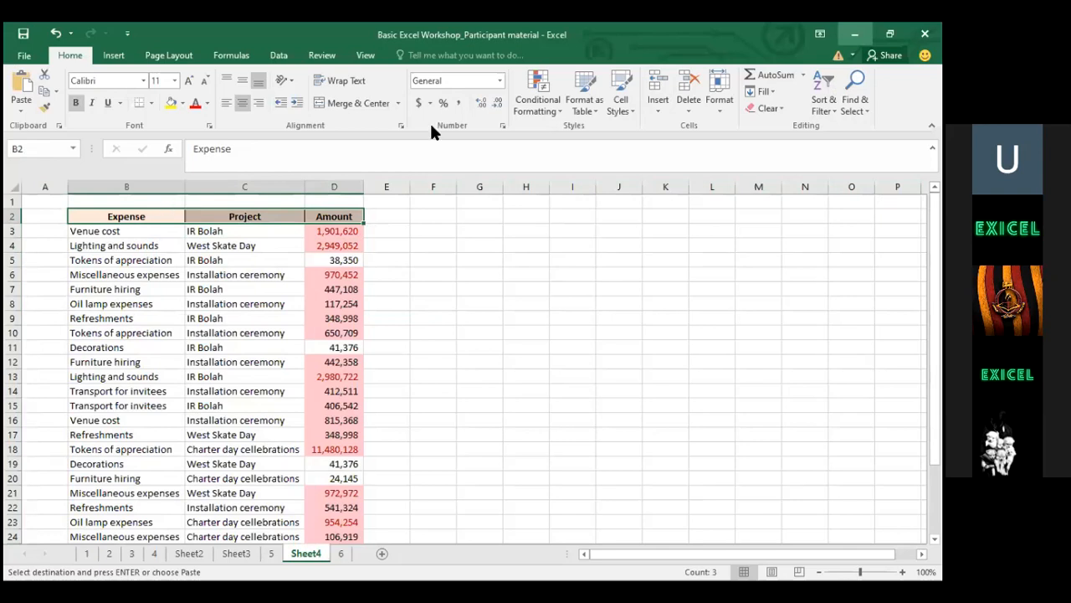
key("ctrl+shift+Down")
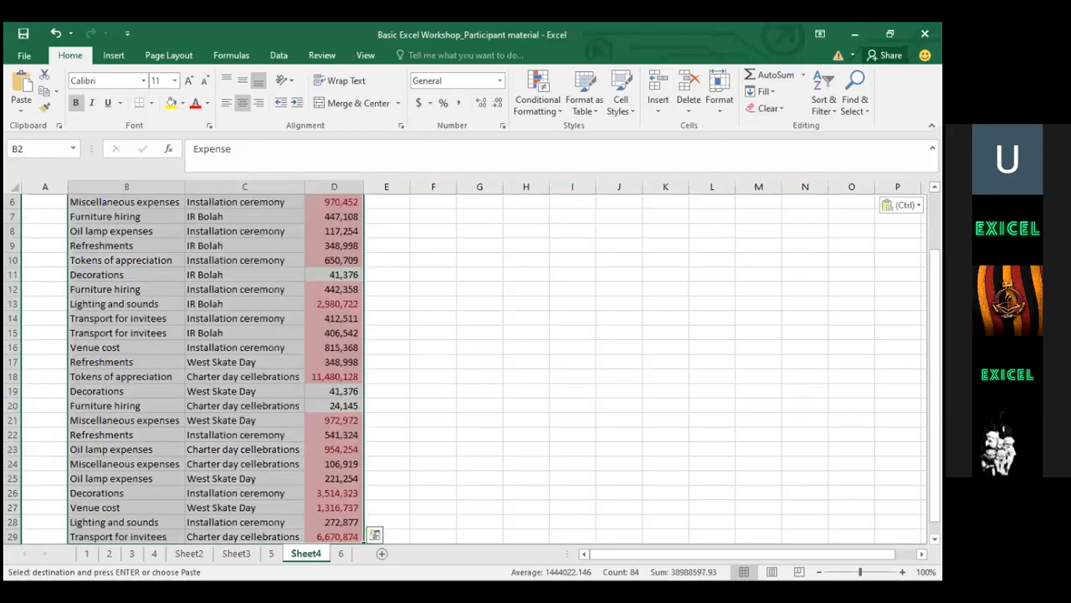
scroll(412, 212, "up", 2)
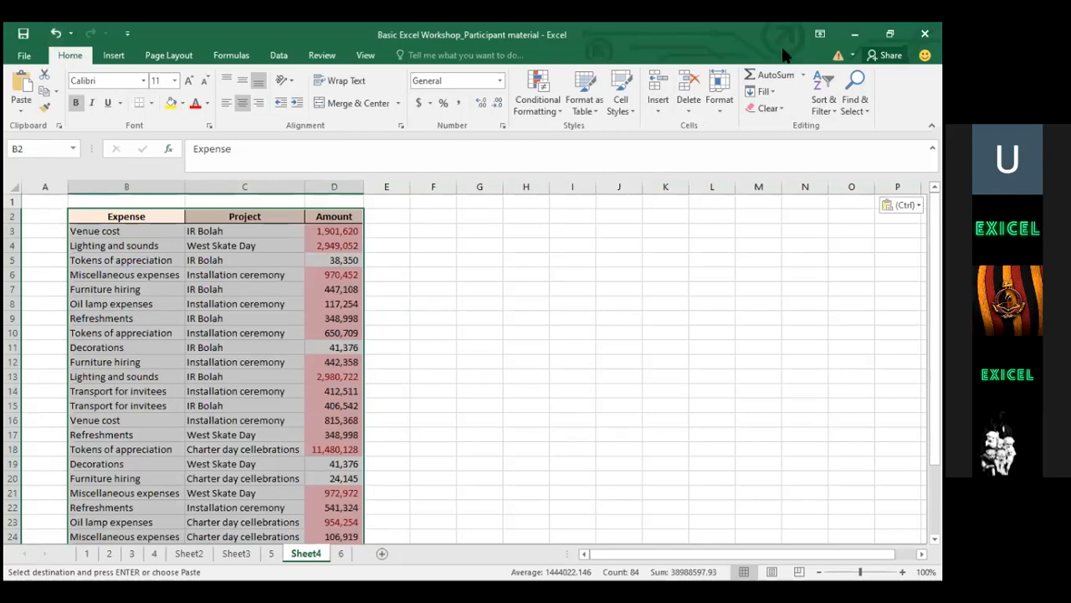
left_click(824, 98)
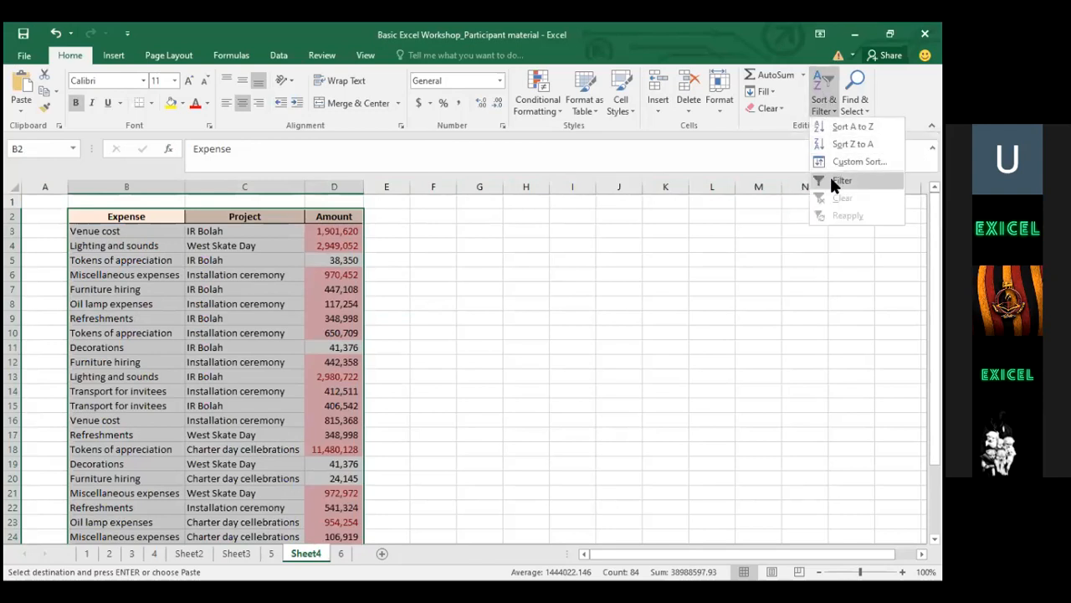
left_click(841, 181)
left_click(478, 271)
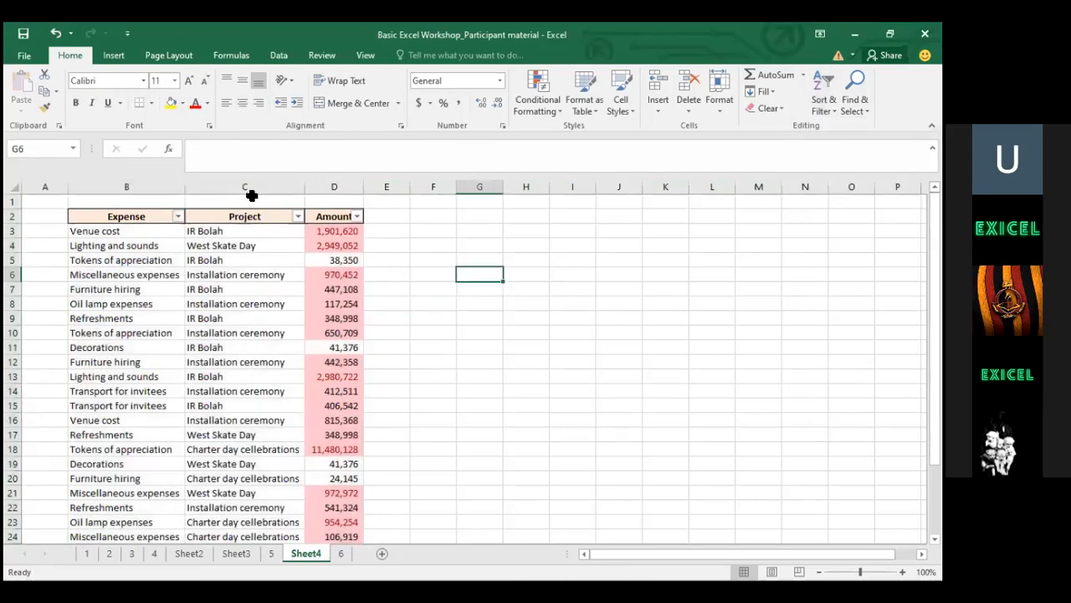
Filter the Project column to show only the IR Bolah rows
left_click(297, 216)
left_click(449, 339)
left_click(297, 216)
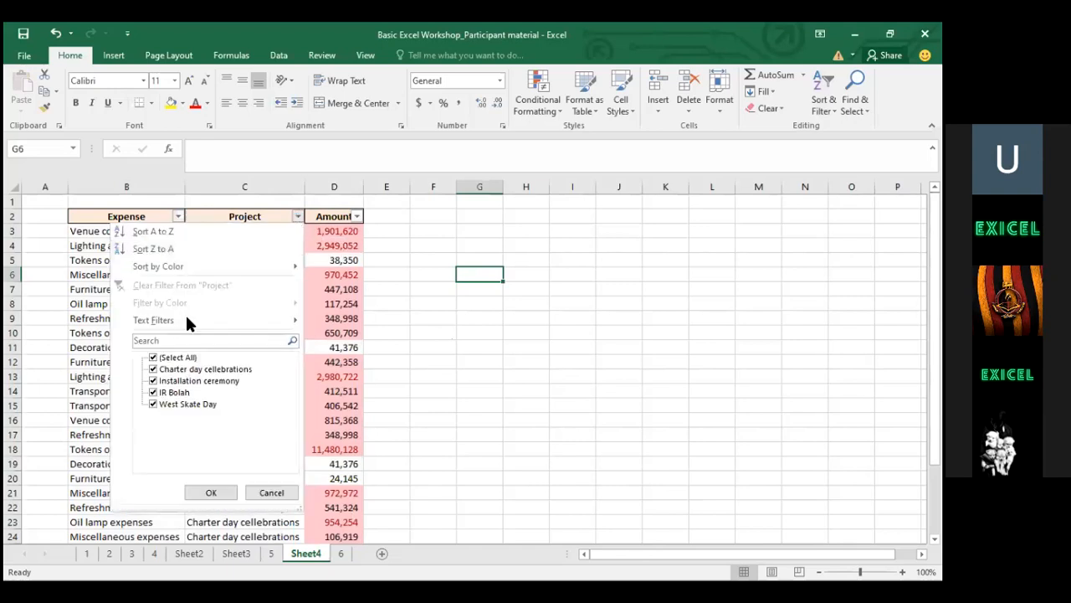
left_click(164, 359)
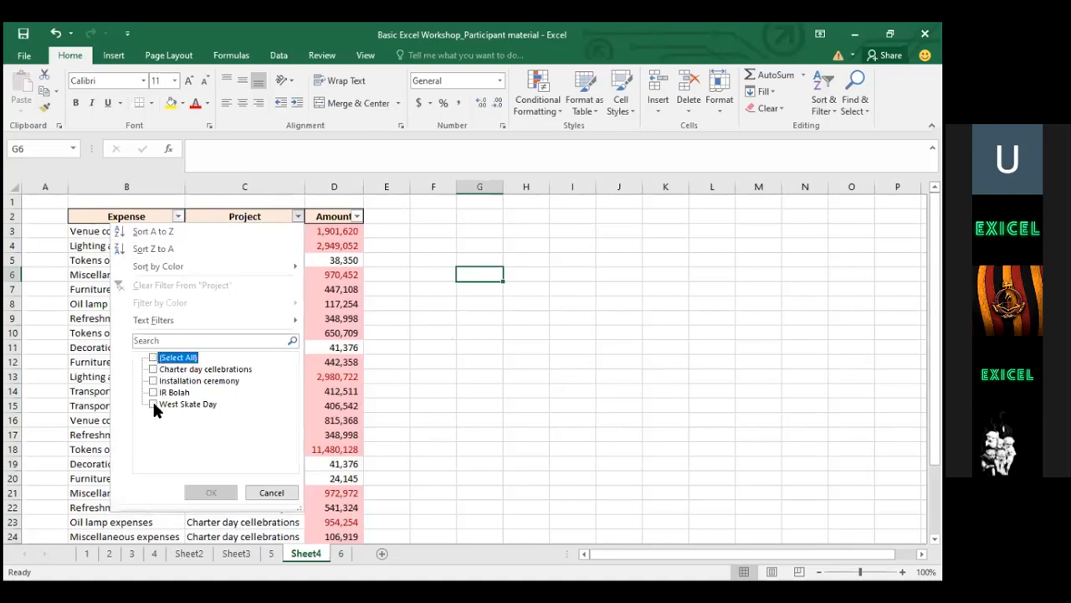
left_click(153, 392)
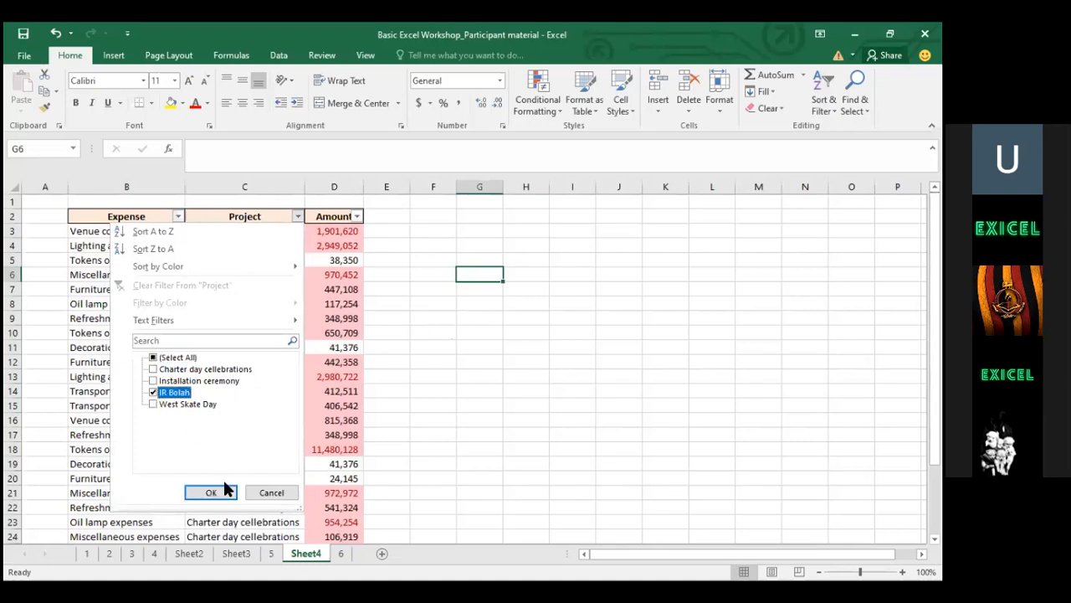
left_click(215, 492)
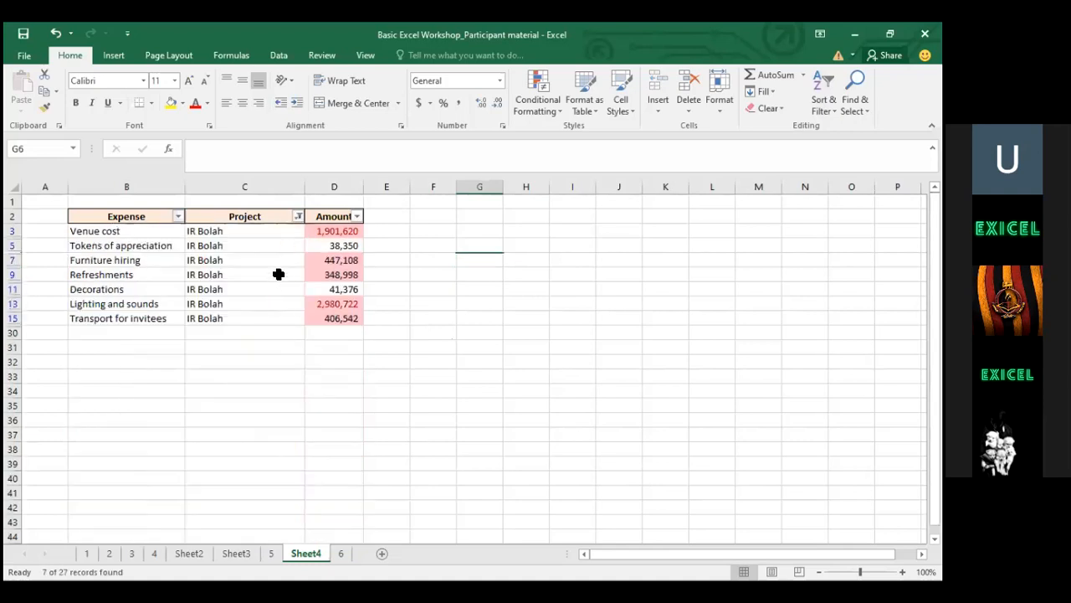
Switch the Project filter to Charter day cellebrations only, then tick all projects again
left_click(297, 215)
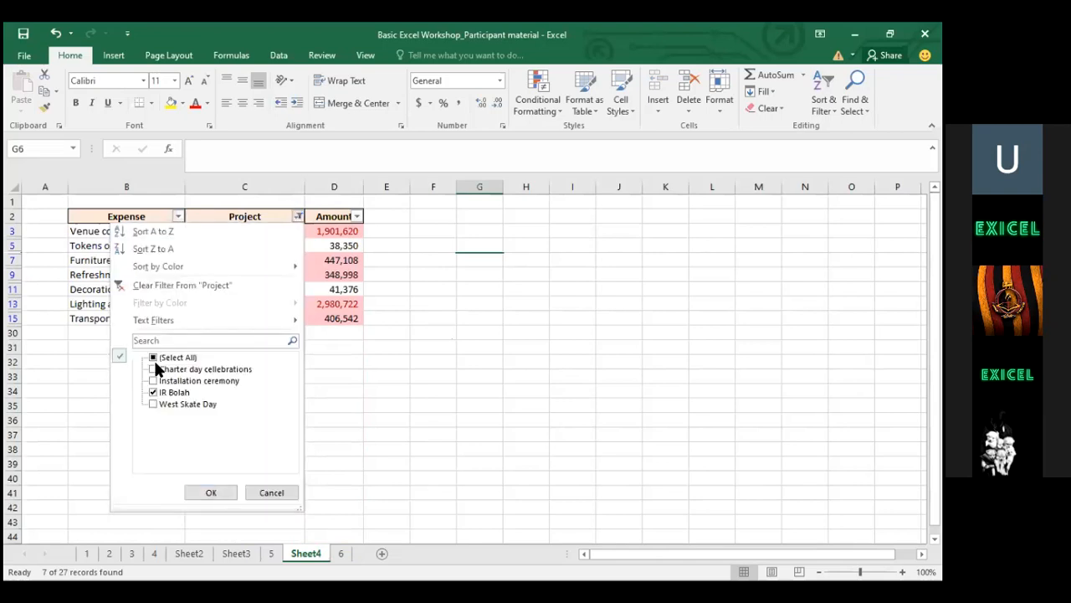
left_click(154, 369)
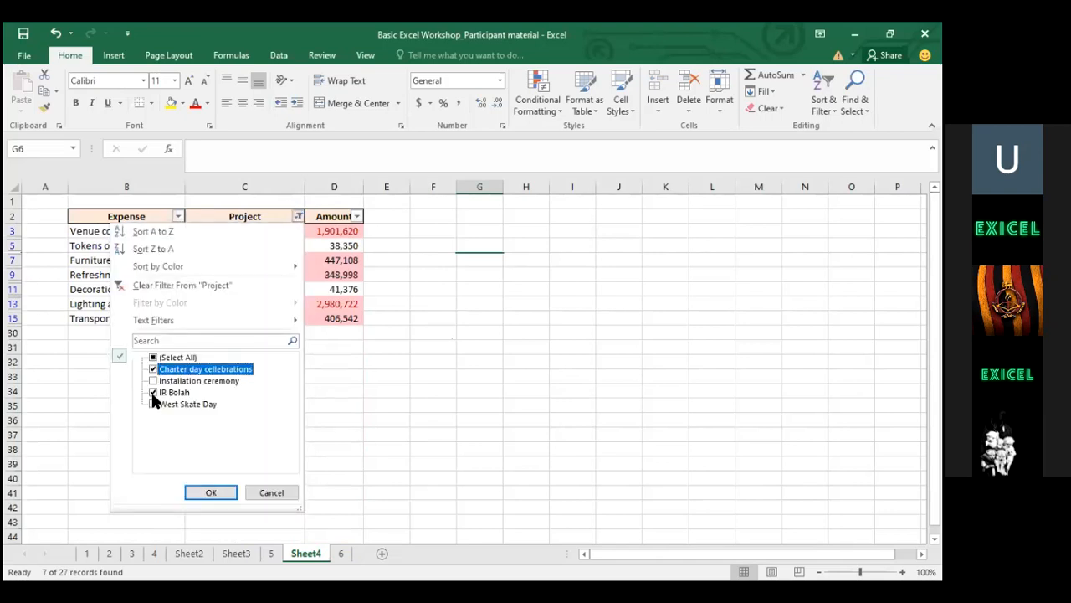
left_click(151, 391)
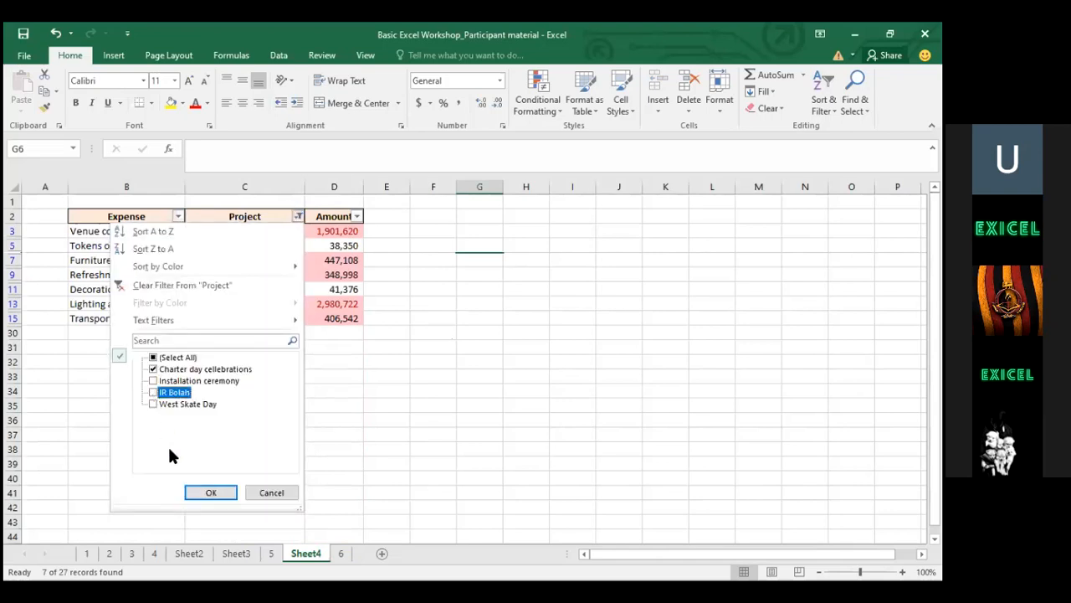
left_click(191, 492)
left_click(298, 216)
left_click(154, 358)
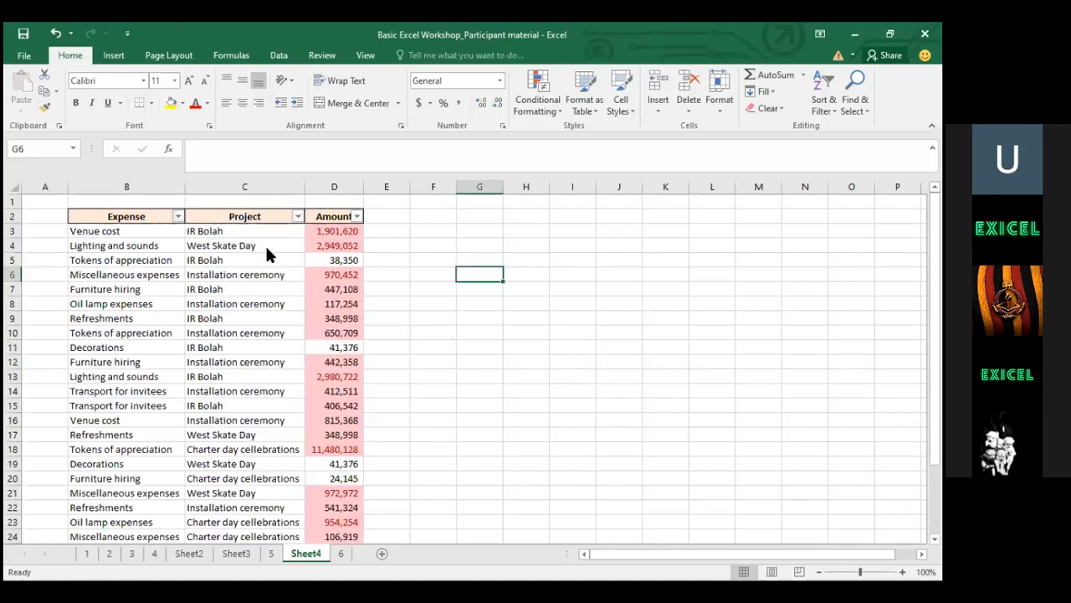
left_click(299, 216)
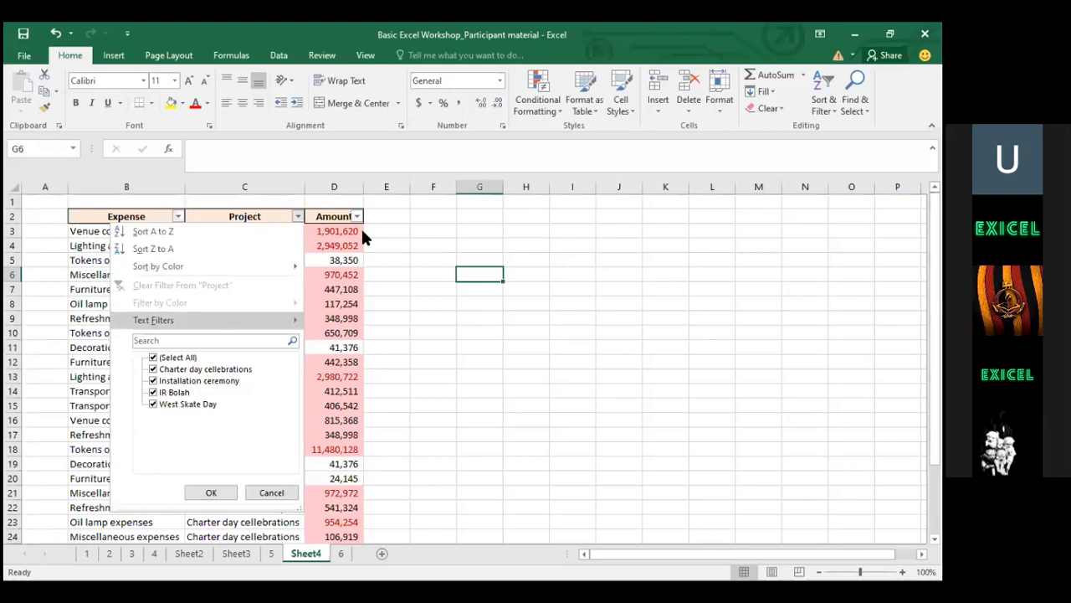
Sort the expense table by Amount, largest to smallest, putting 11,480,128 on top
left_click(356, 216)
left_click(357, 215)
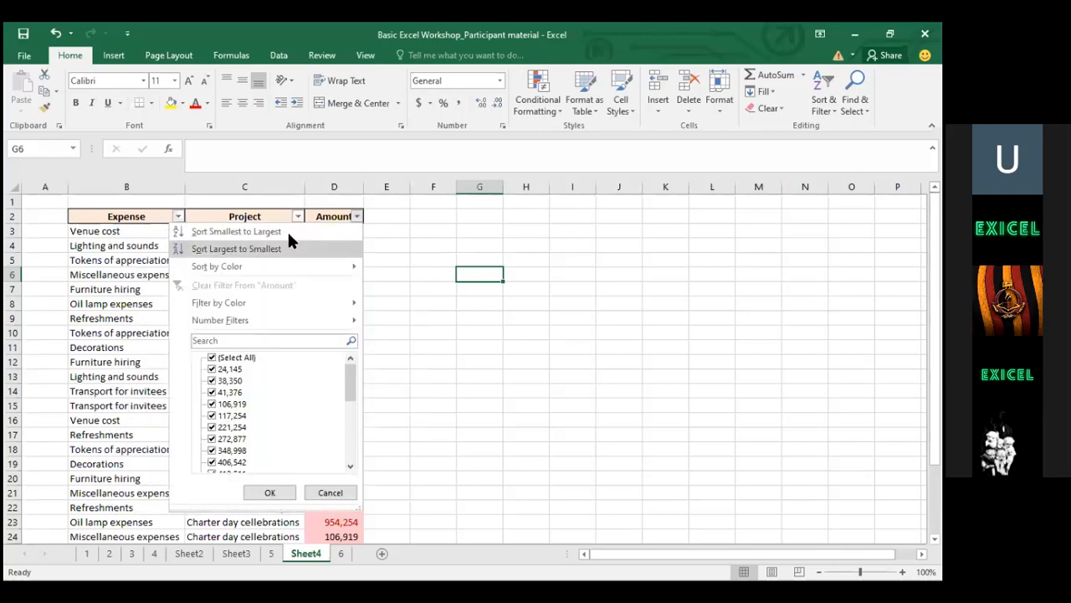
left_click(448, 215)
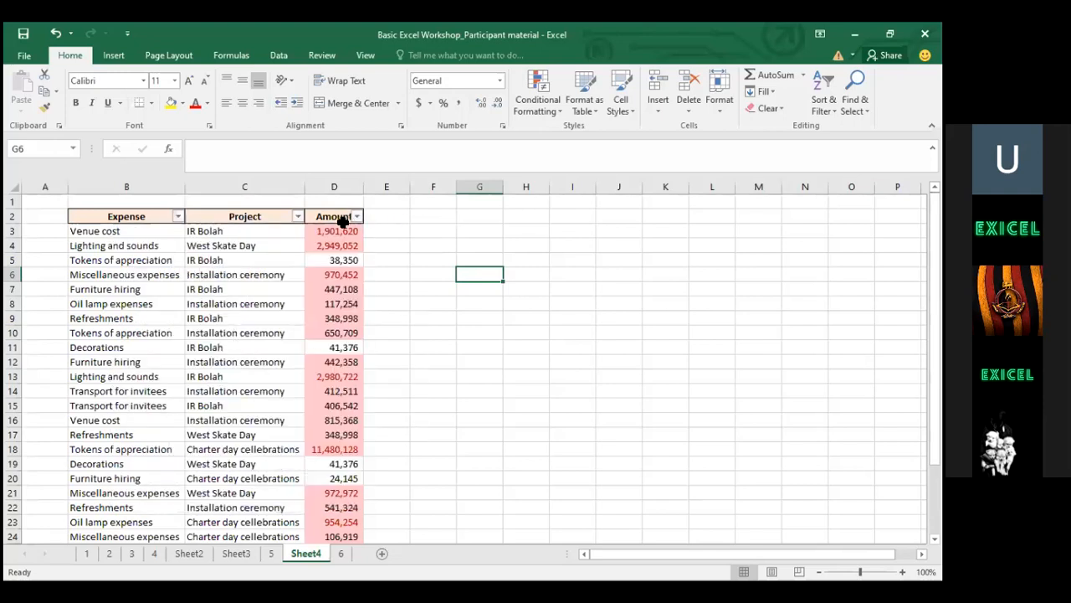
left_click(356, 217)
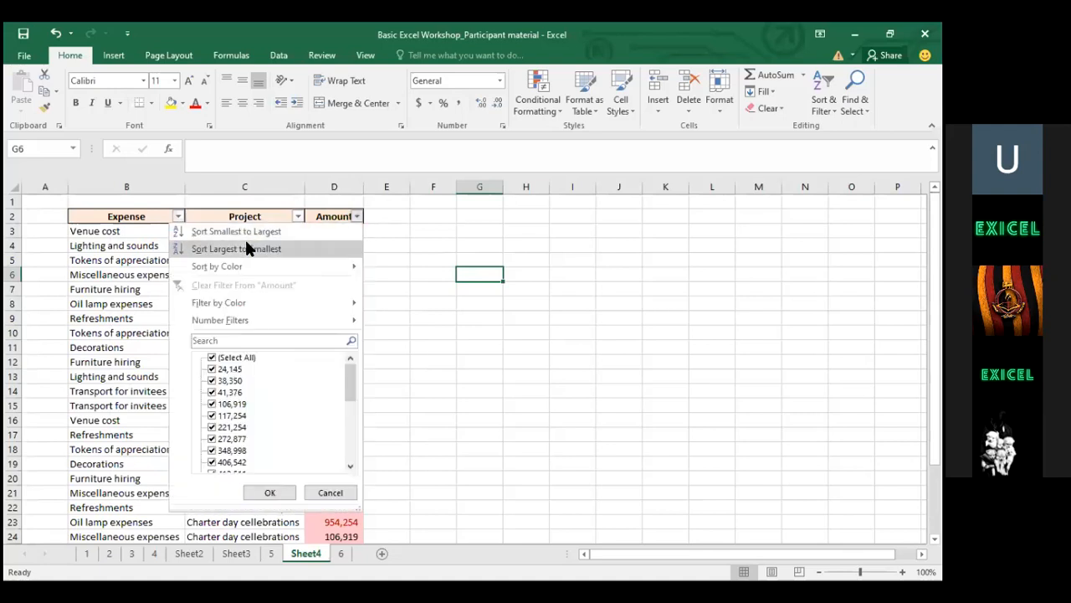
left_click(231, 248)
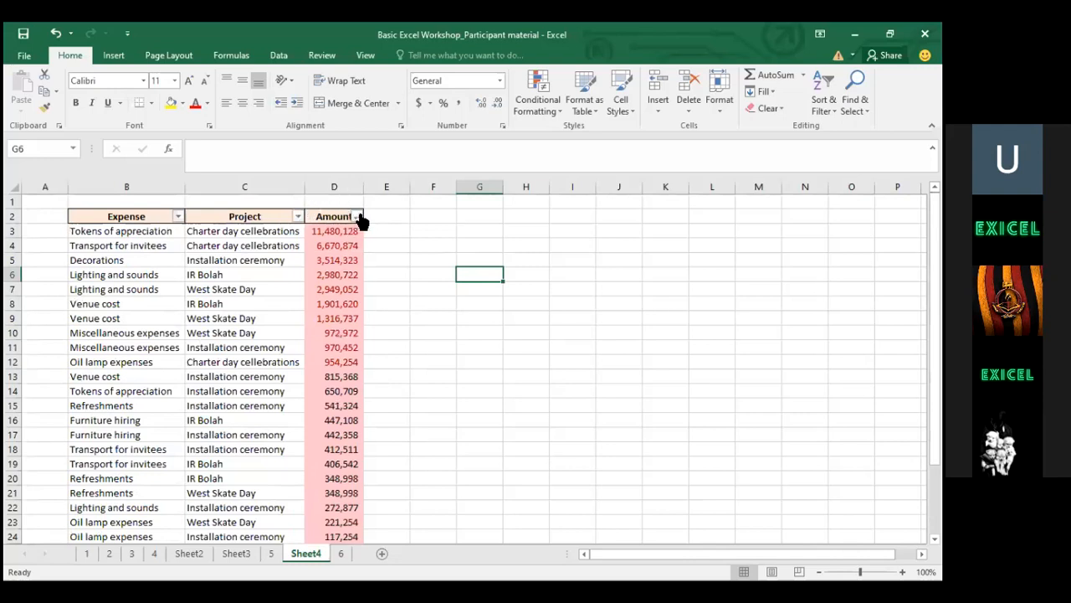
Select the whole table B2:D29, then clear the selection and jump back to the top
left_click(119, 245)
left_click(119, 218)
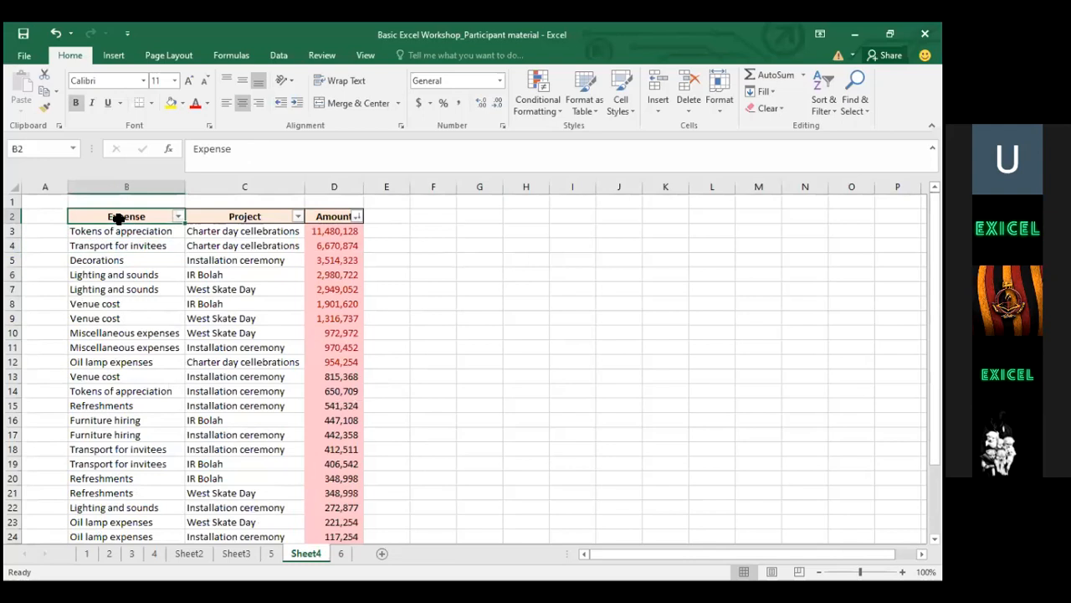
key("shift+Down")
key("shift+Right")
key("shift+Right")
key("ctrl+shift+Down")
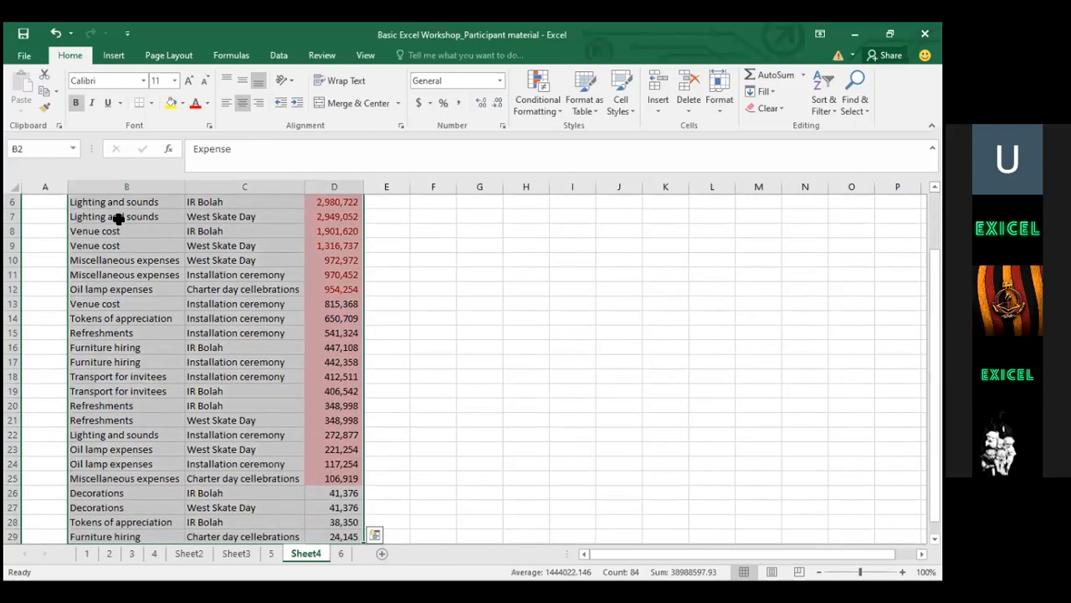
left_click(281, 275)
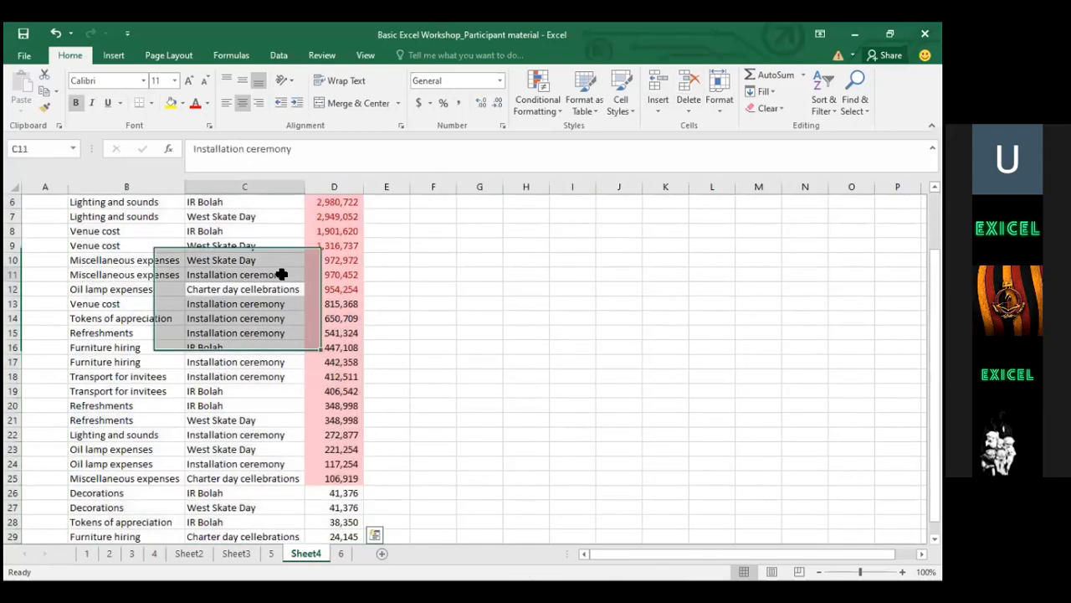
key("ctrl+Up")
key("ctrl+Up")
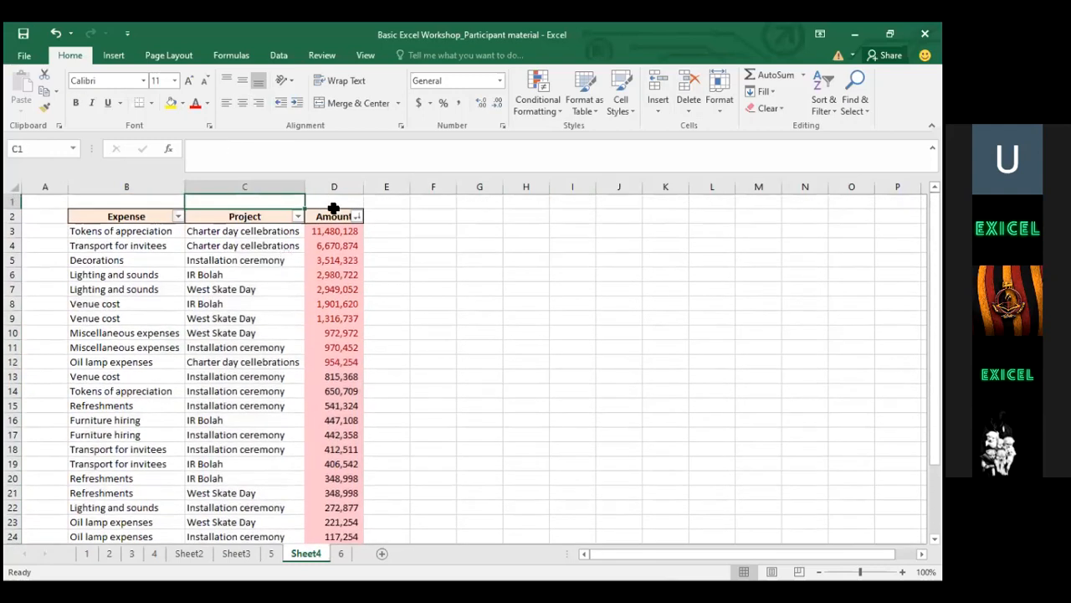
Sort the table A to Z by Project, then A to Z by Expense
left_click(297, 216)
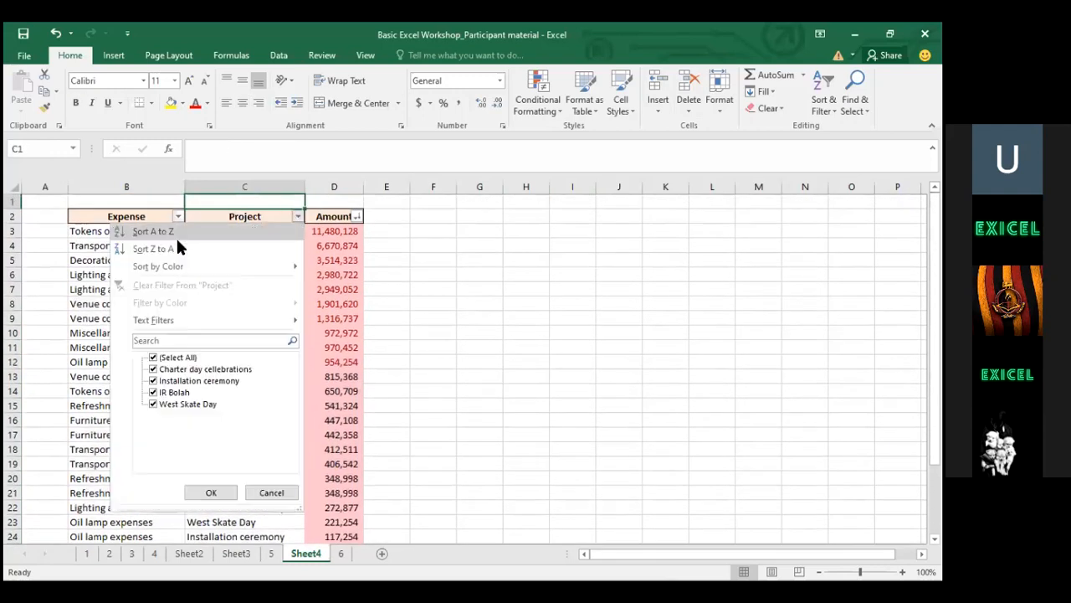
left_click(255, 226)
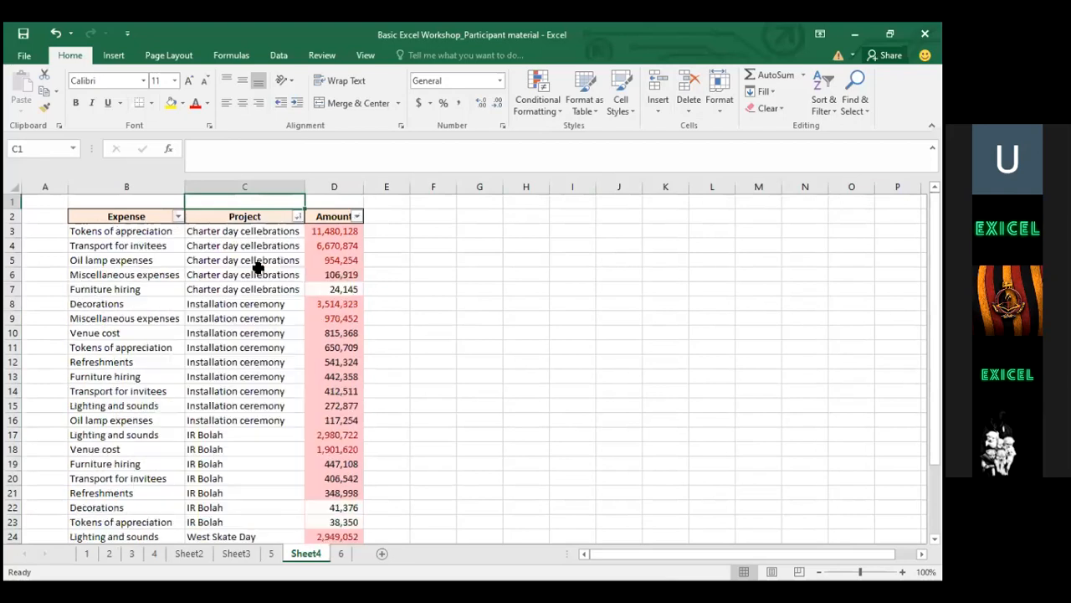
left_click(176, 216)
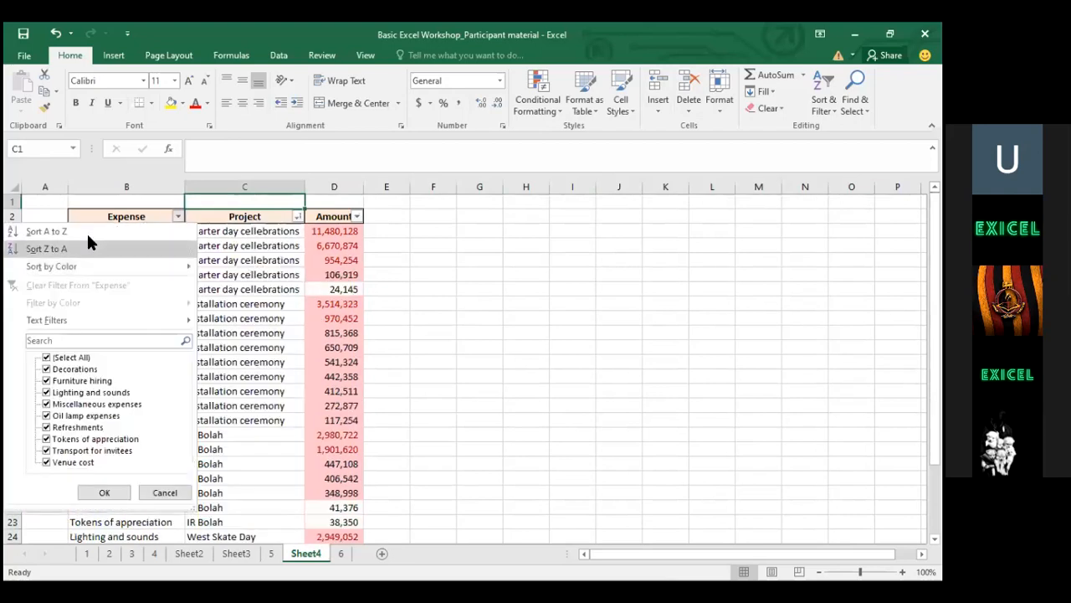
left_click(129, 233)
Inspect cells C4 and C7, then select the header row starting from Expense
left_click(189, 247)
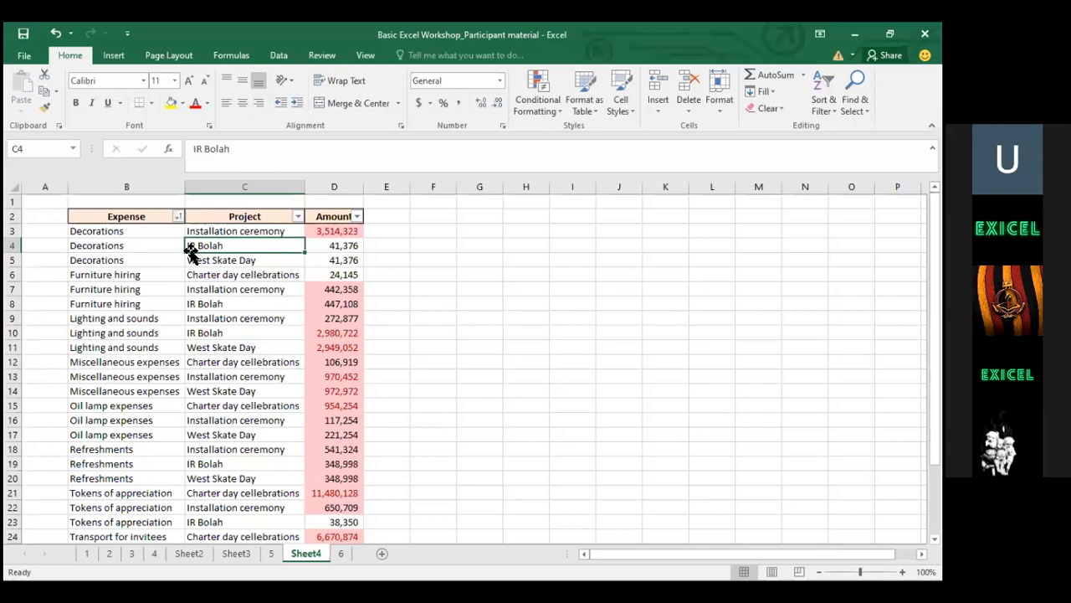
left_click(274, 289)
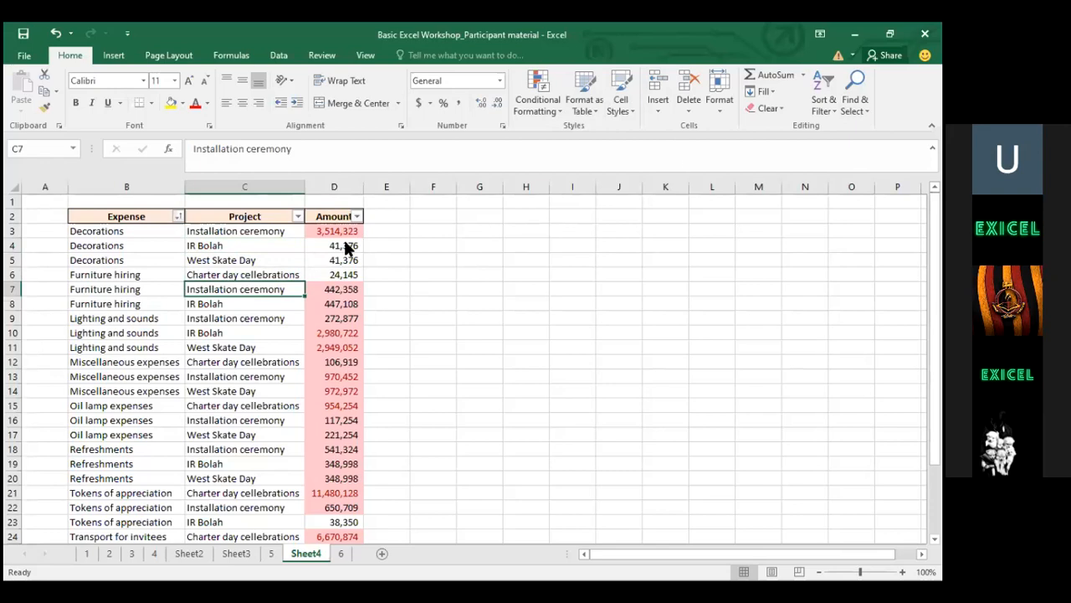
left_click(121, 214)
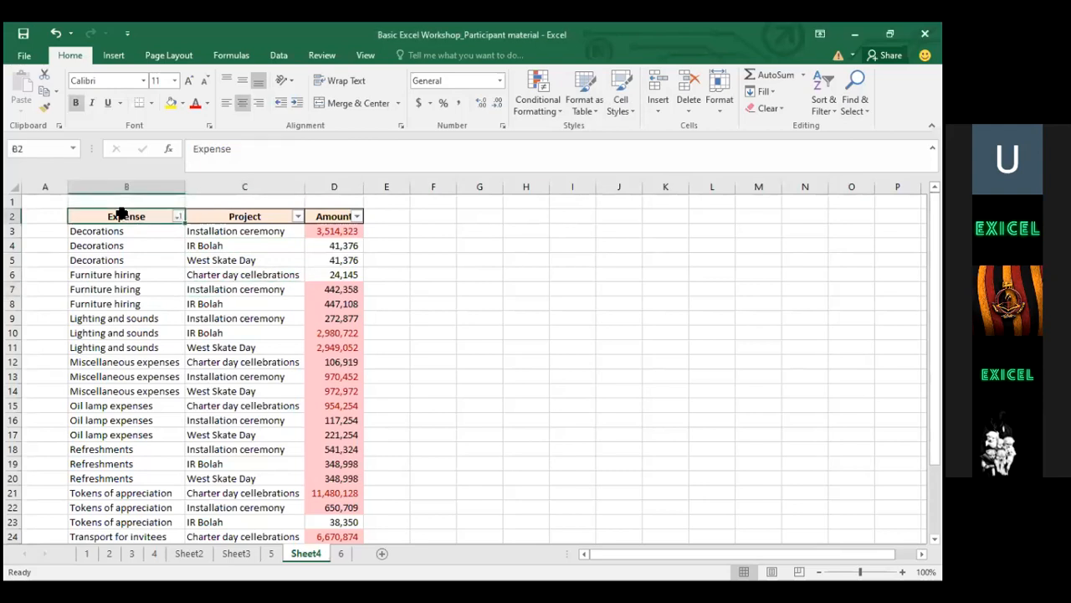
key("ctrl+shift+Right")
key("ctrl+shift+Right")
left_click(121, 214)
key("ctrl+Left")
key("ctrl+Left")
key("ctrl+shift+Right")
key("ctrl+shift+Down")
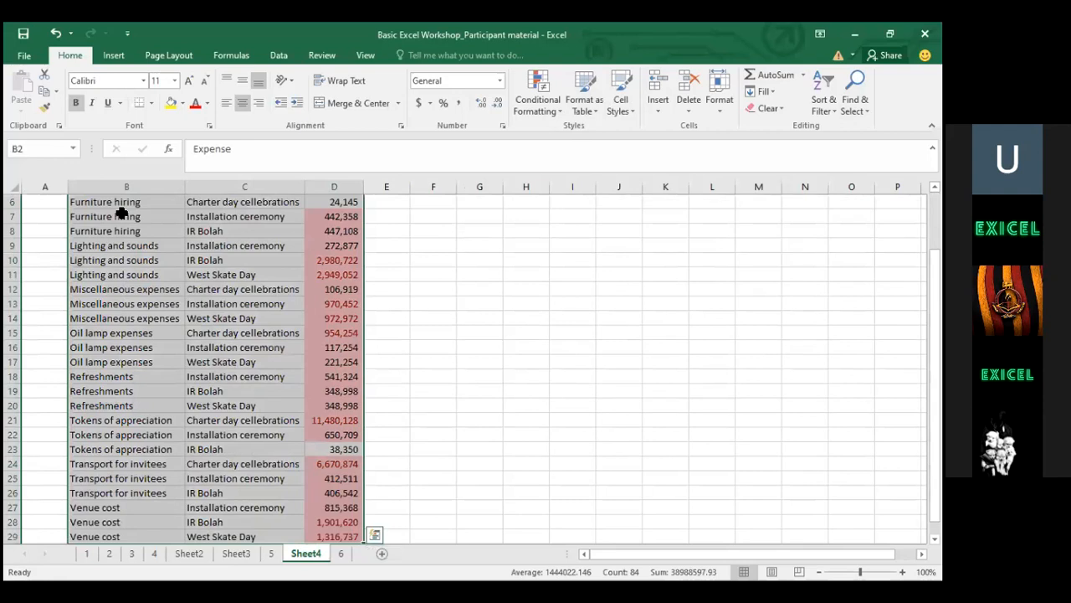
key("Up")
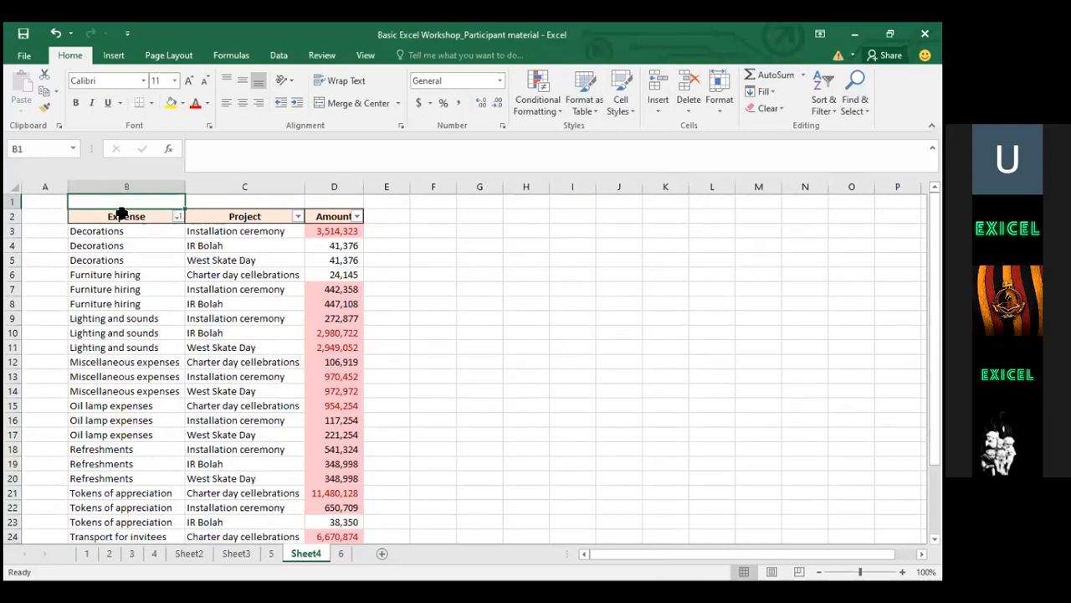
key("shift+space")
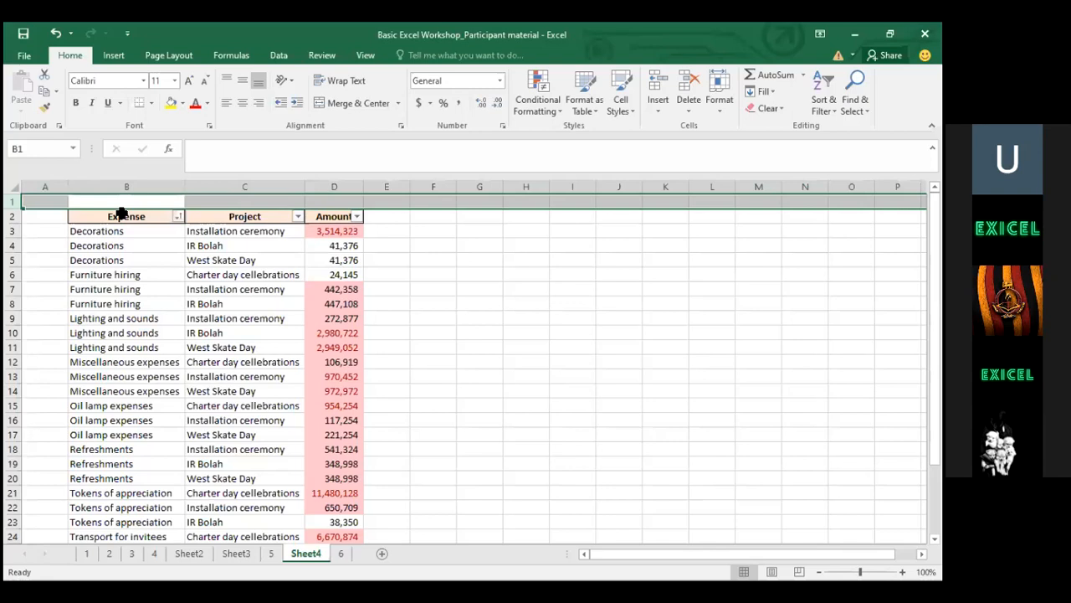
key("ctrl+space")
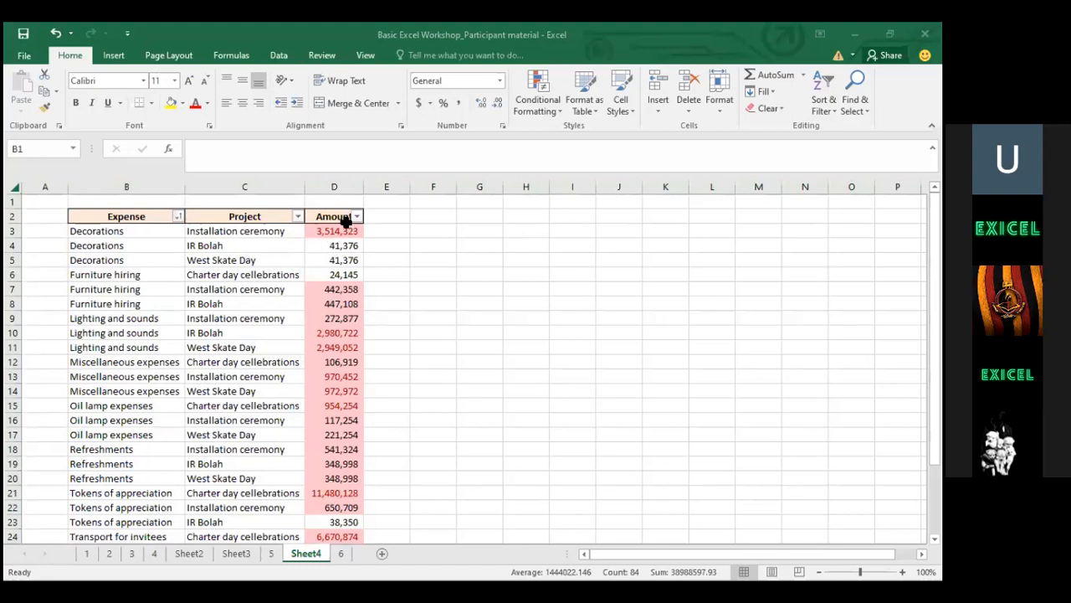
Set the amounts D3:D29 to No Fill, keeping only the red conditional highlighting
left_click(346, 222)
key("ctrl+shift+Down")
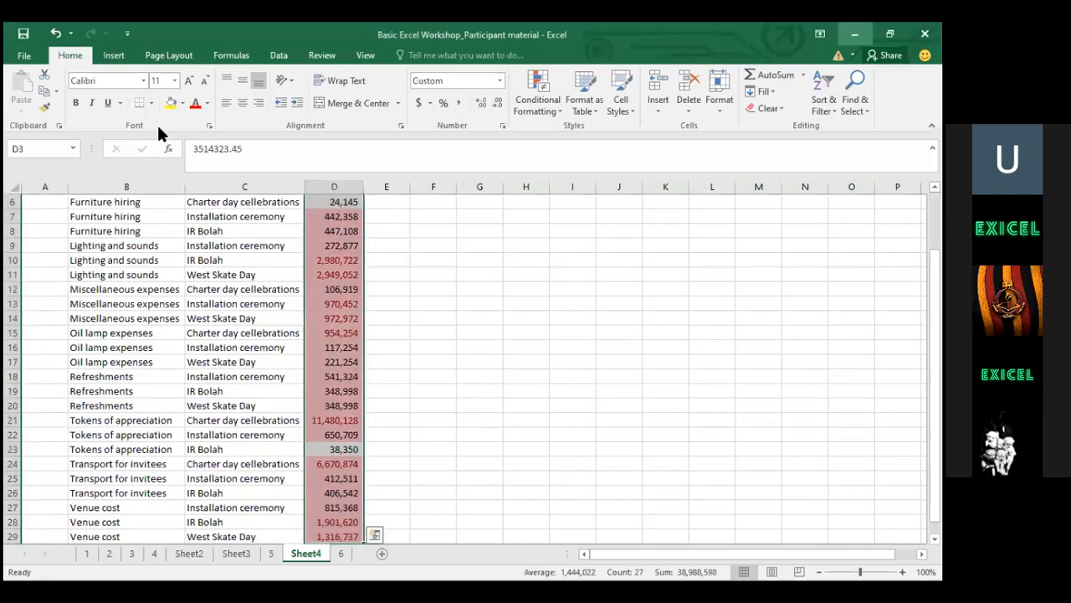
left_click(182, 102)
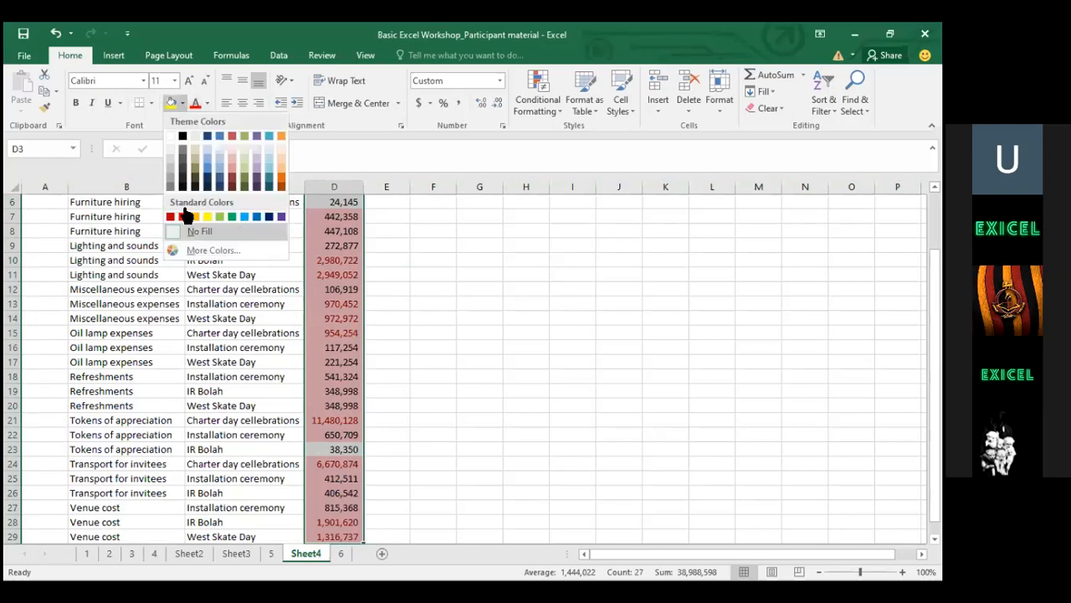
left_click(189, 231)
left_click(181, 102)
left_click(185, 229)
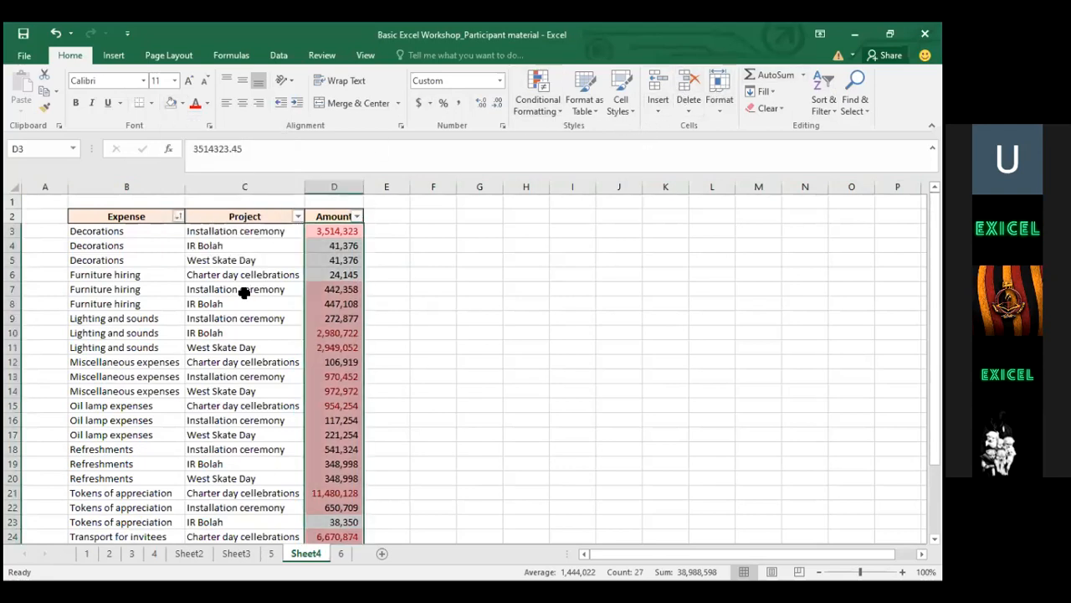
left_click(270, 553)
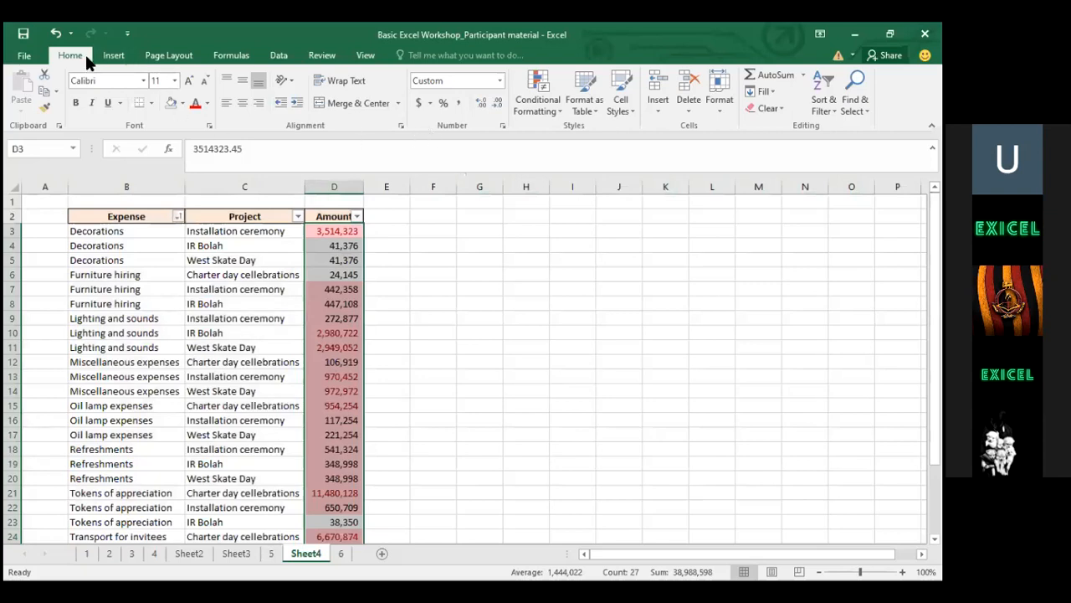
Clear all conditional formatting rules from the entire sheet
left_click(536, 90)
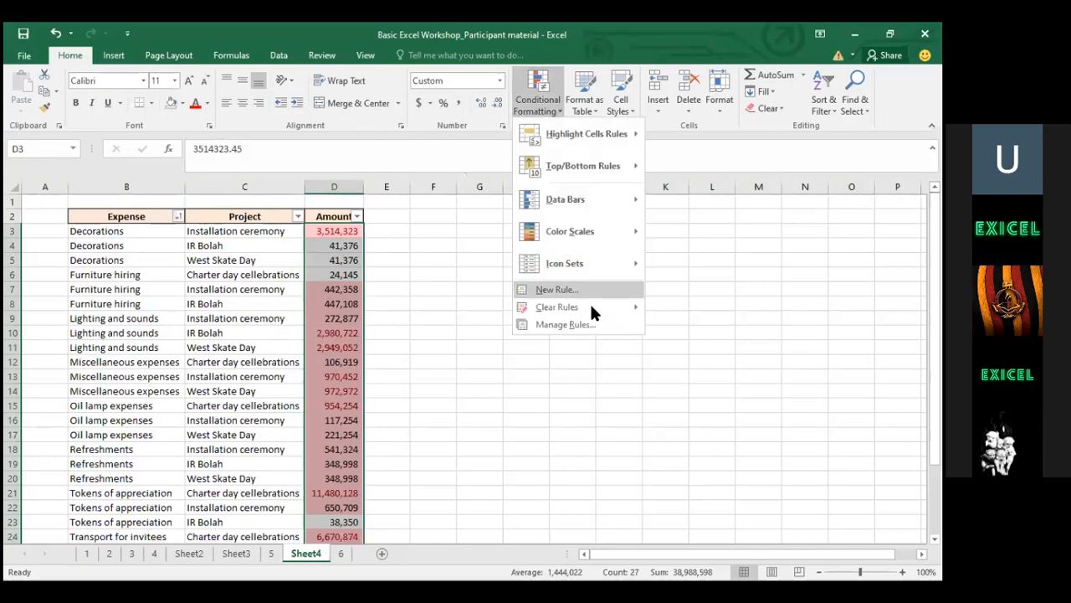
mouse_move(589, 304)
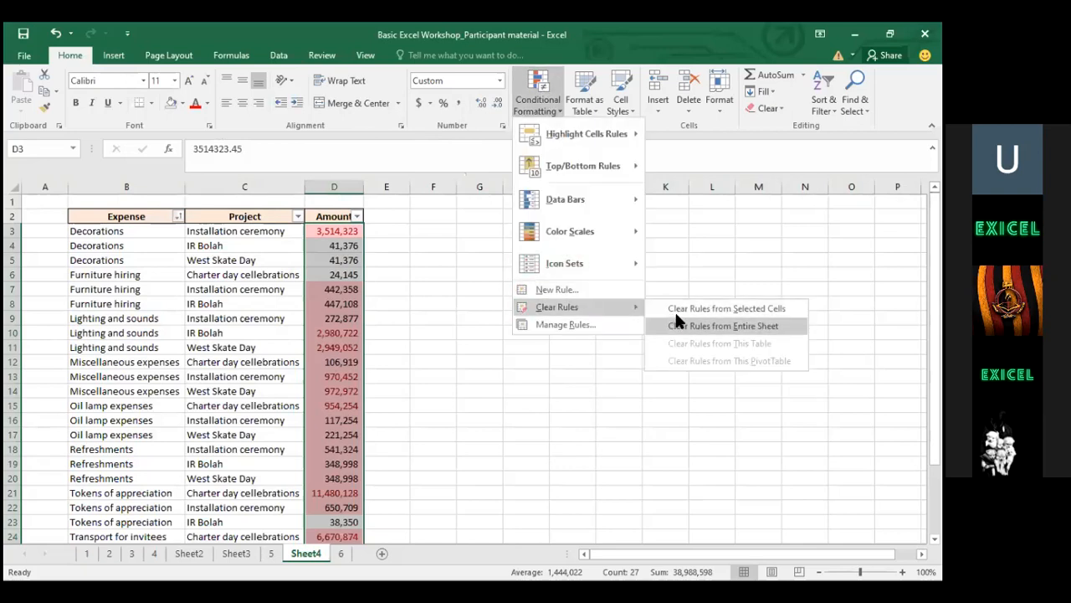
left_click(677, 321)
Add a Greater Than 1000000 highlight rule that outlines those amounts with a red border
left_click(543, 90)
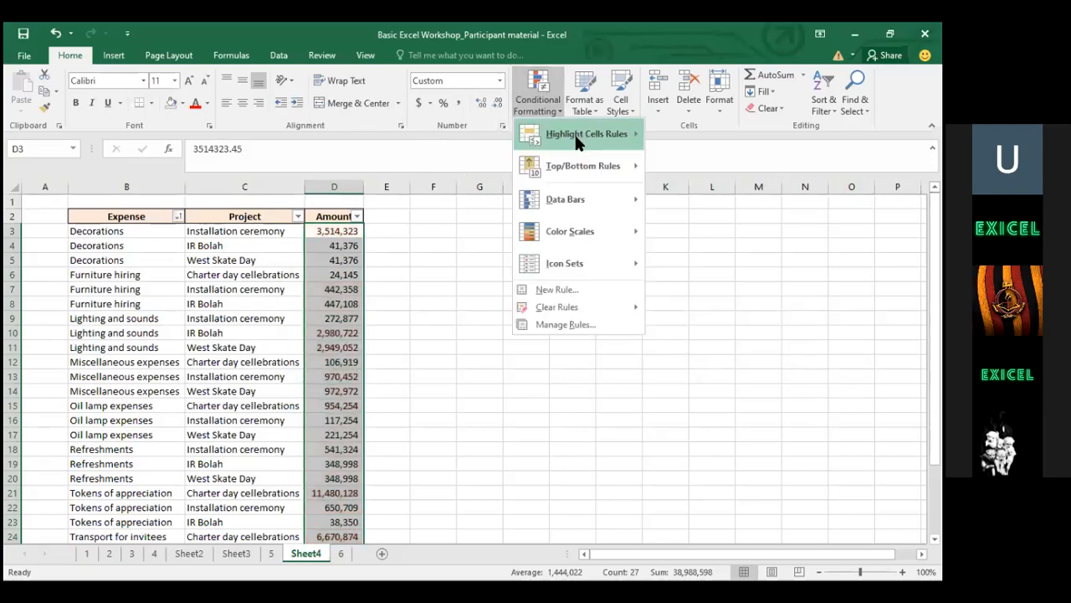
mouse_move(576, 136)
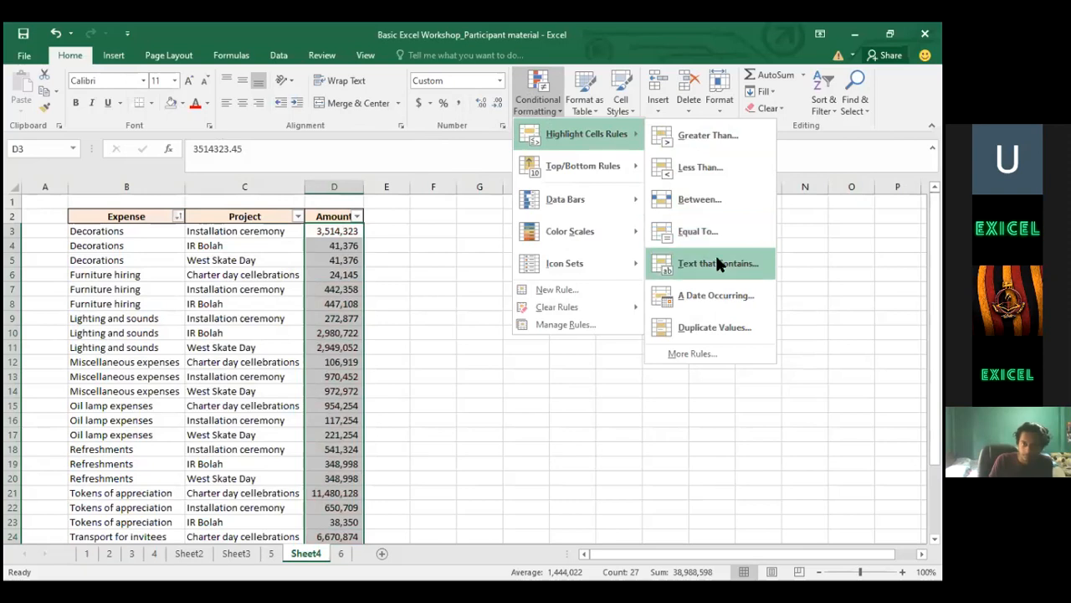
left_click(707, 135)
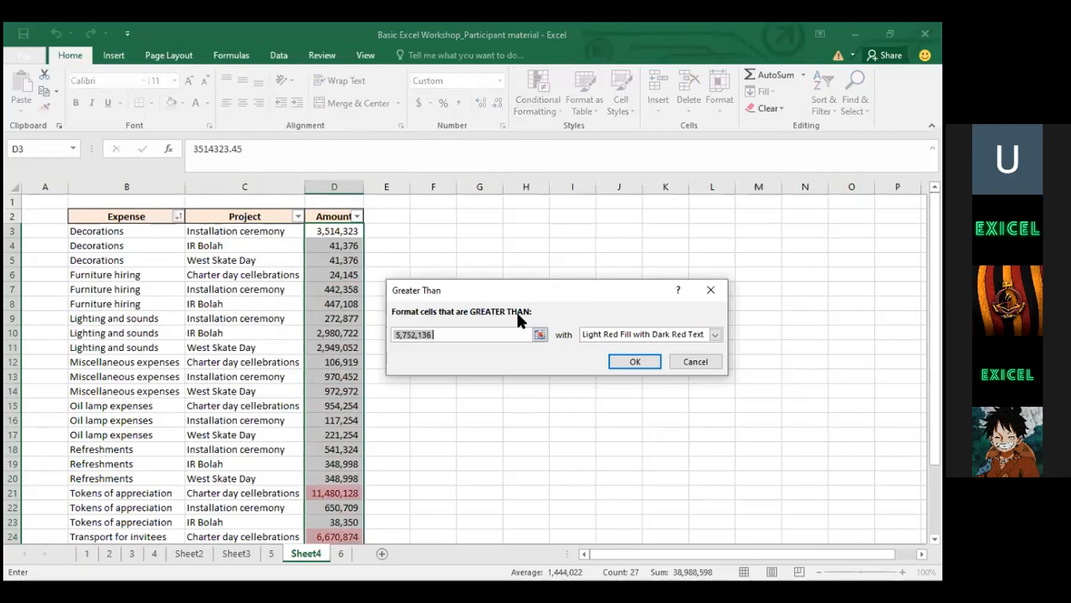
left_click(475, 331)
left_click_drag(441, 332, 388, 327)
type("1000")
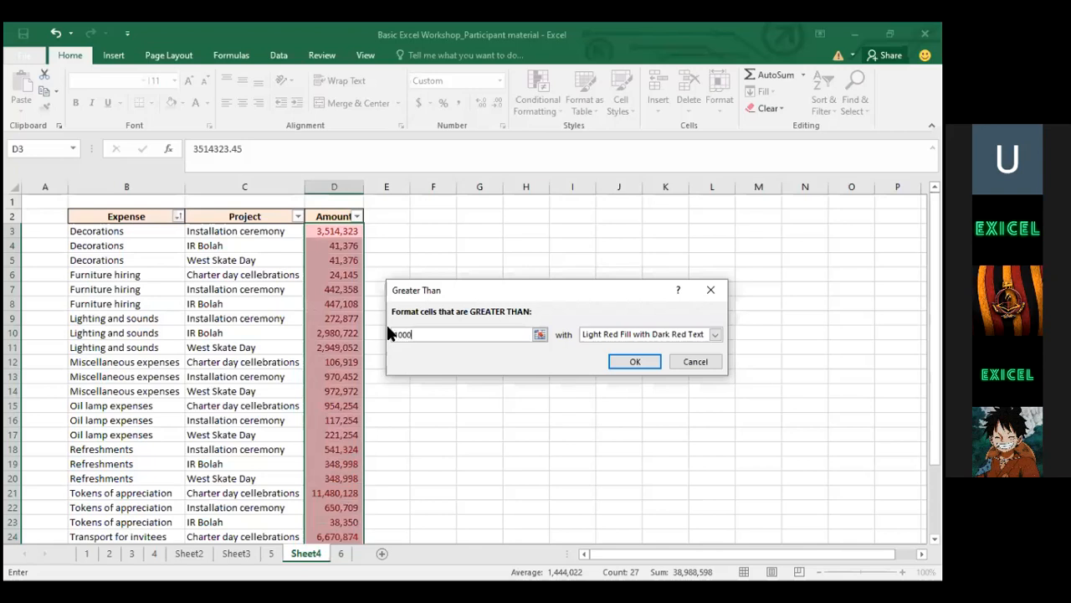
type("000")
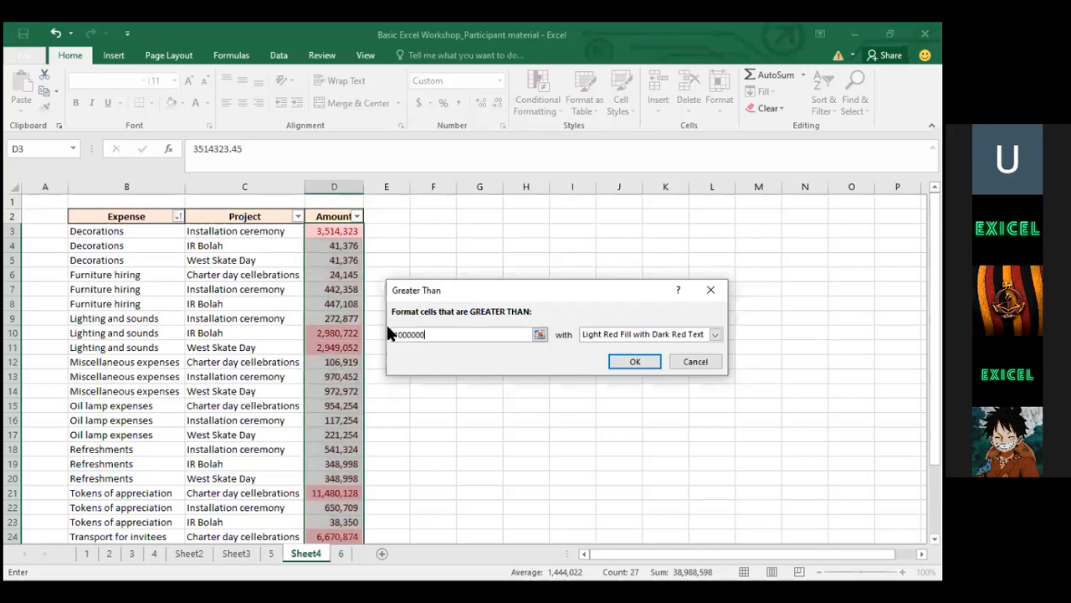
left_click(639, 336)
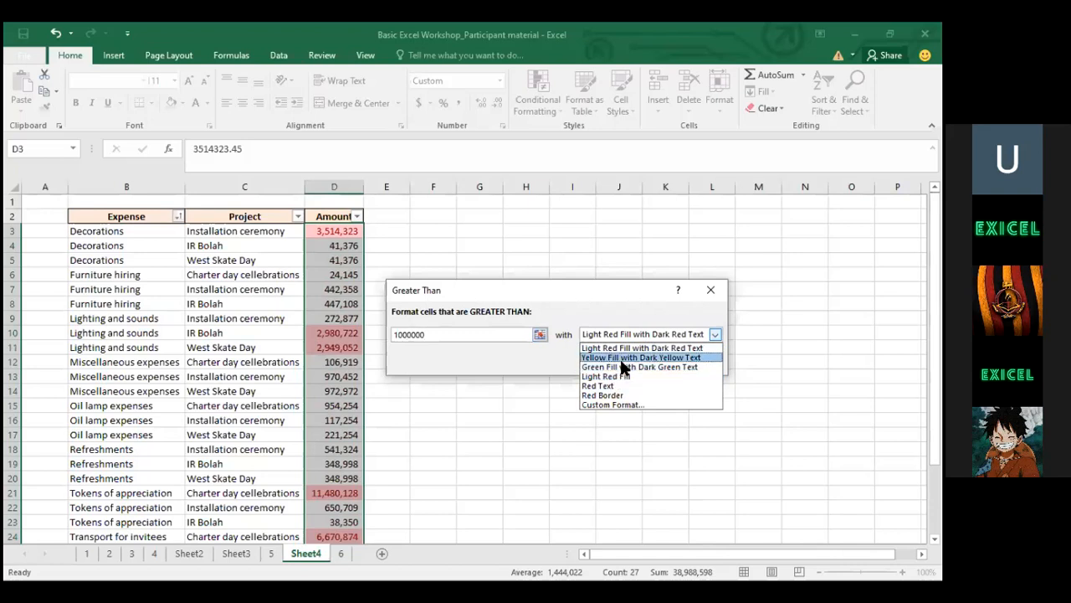
left_click(614, 394)
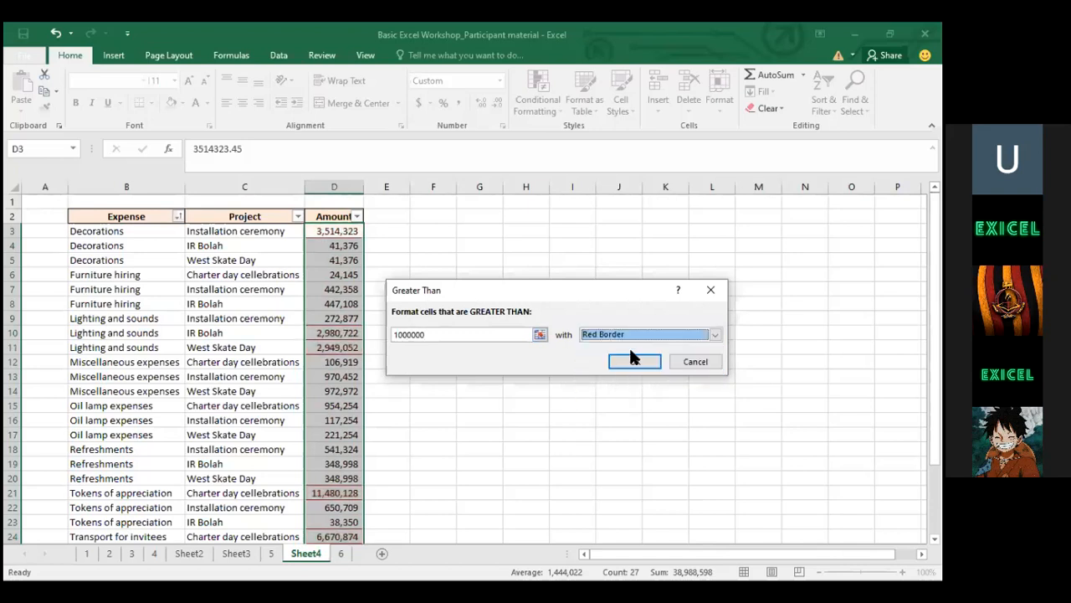
left_click(629, 357)
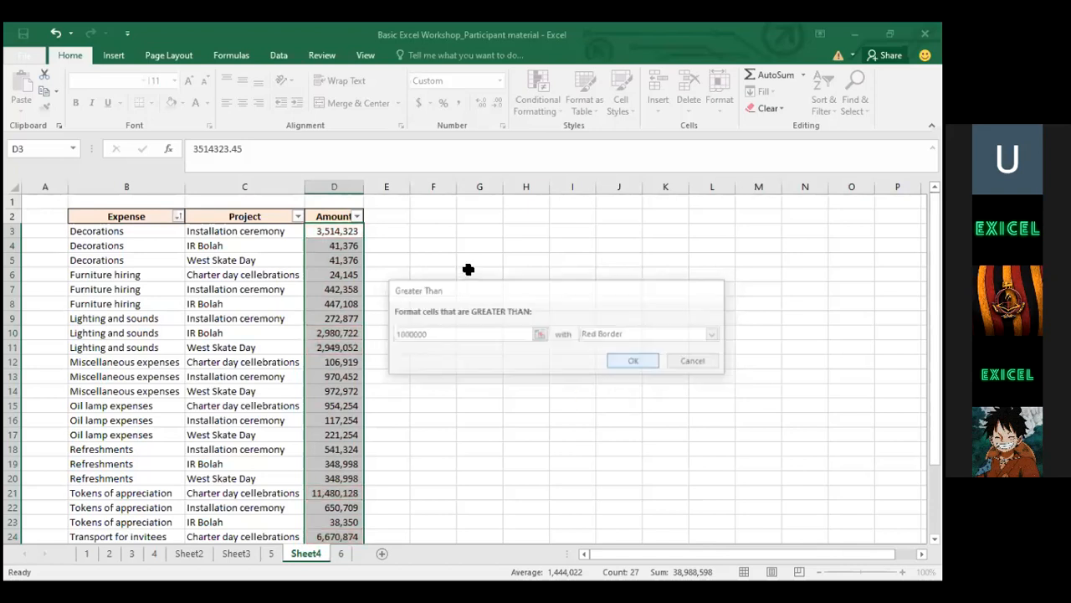
left_click(470, 273)
left_click(341, 346)
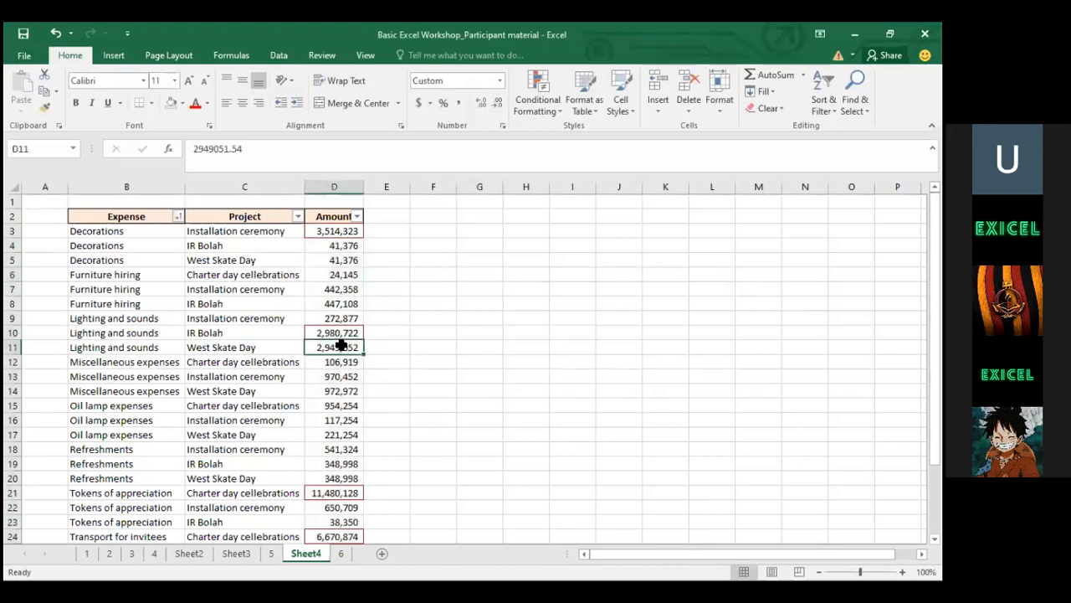
left_click(351, 242)
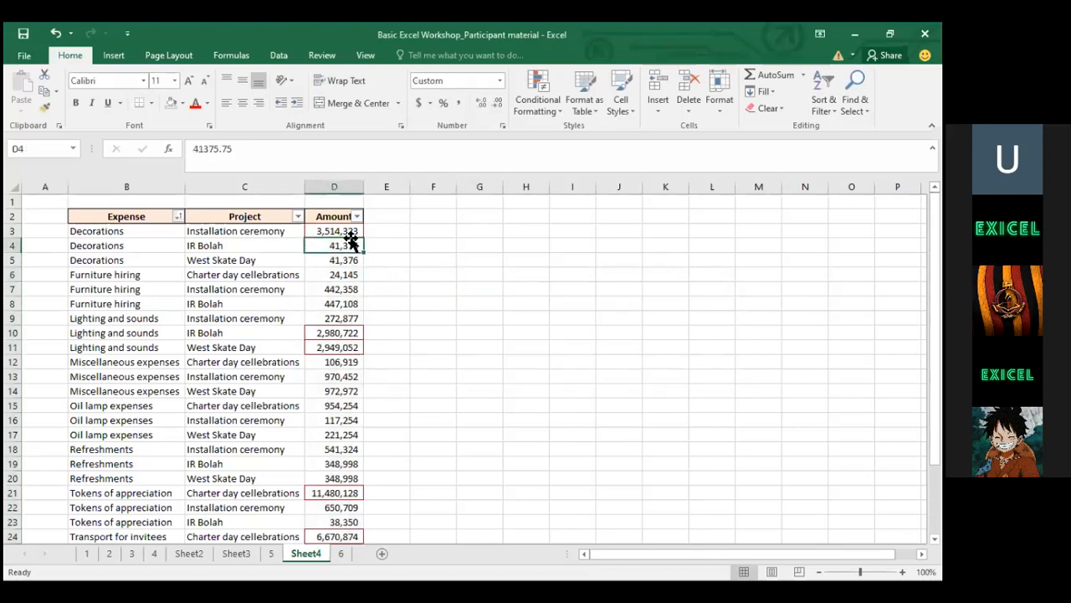
key("Up")
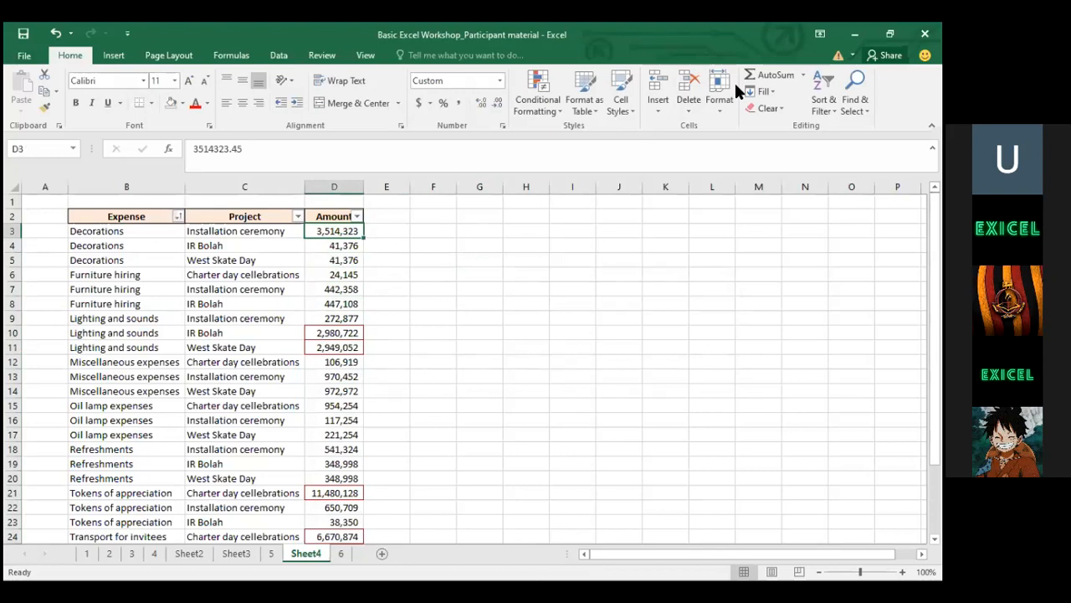
key("alt+Tab")
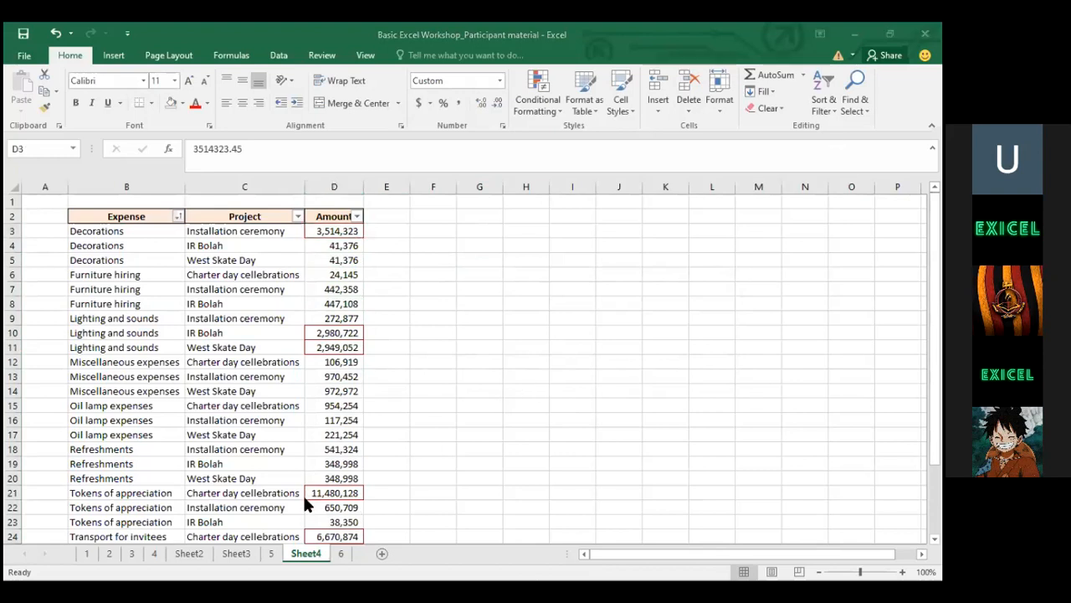
key("alt+Tab")
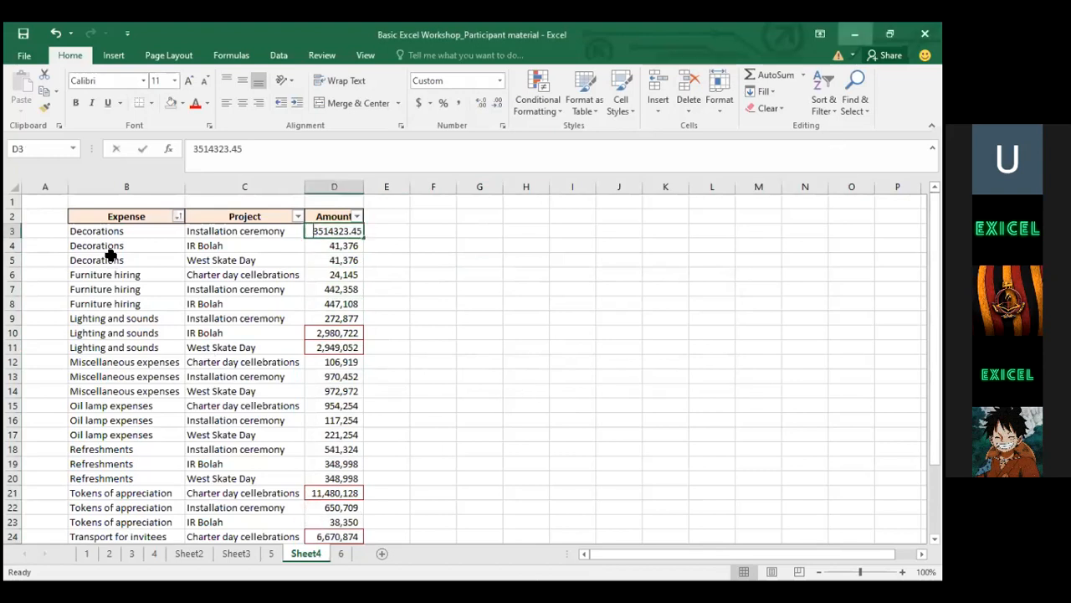
key("F2")
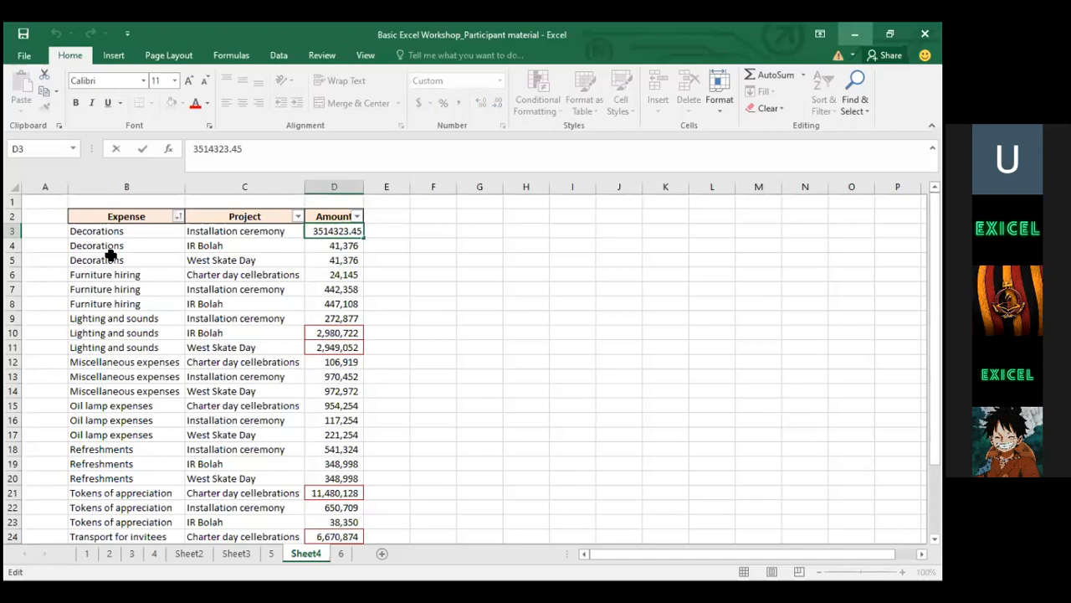
left_click(193, 305)
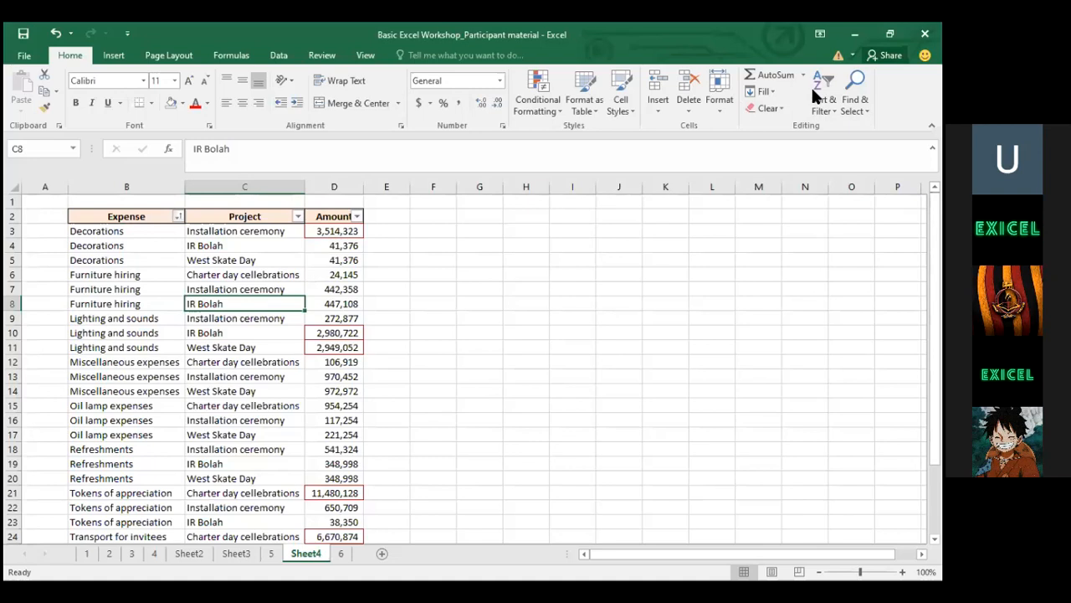
key("alt+Tab")
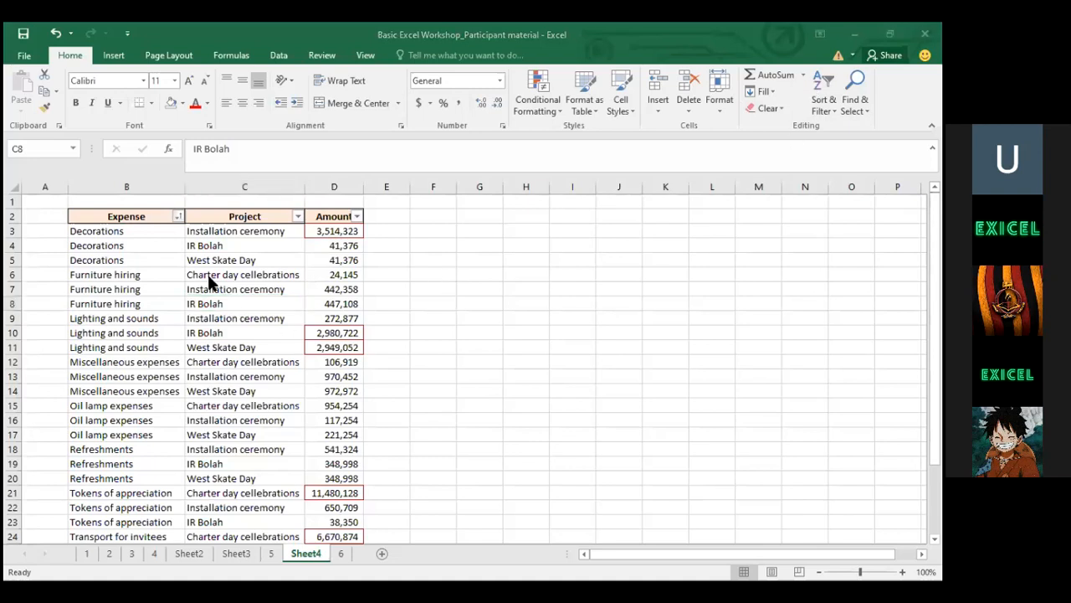
Select the table B2:D29 and turn its filter off
left_click(113, 216)
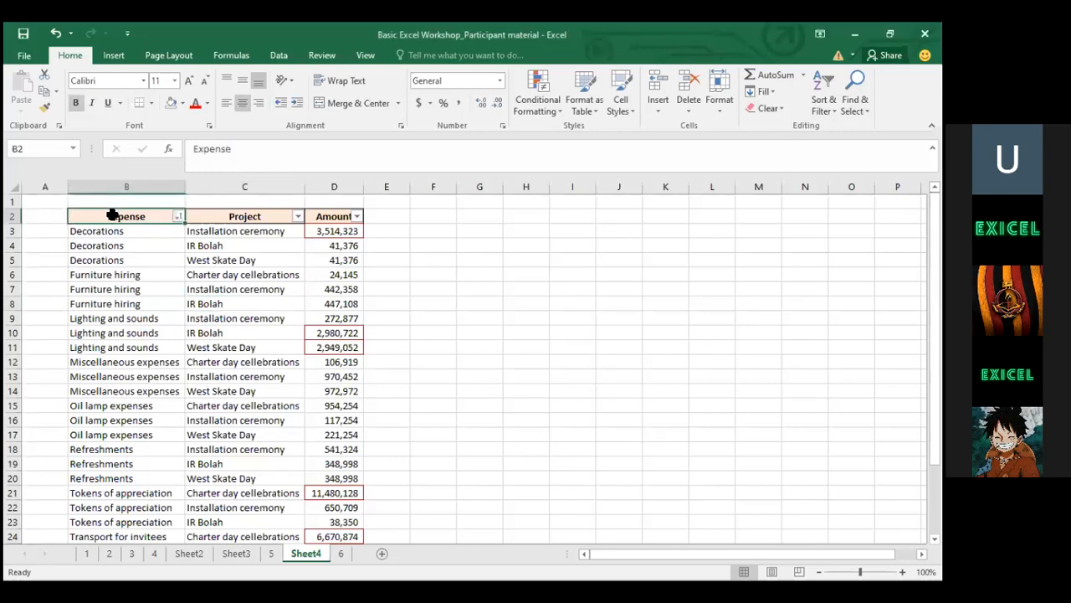
key("shift+Right")
key("shift+Right")
key("ctrl+shift+Down")
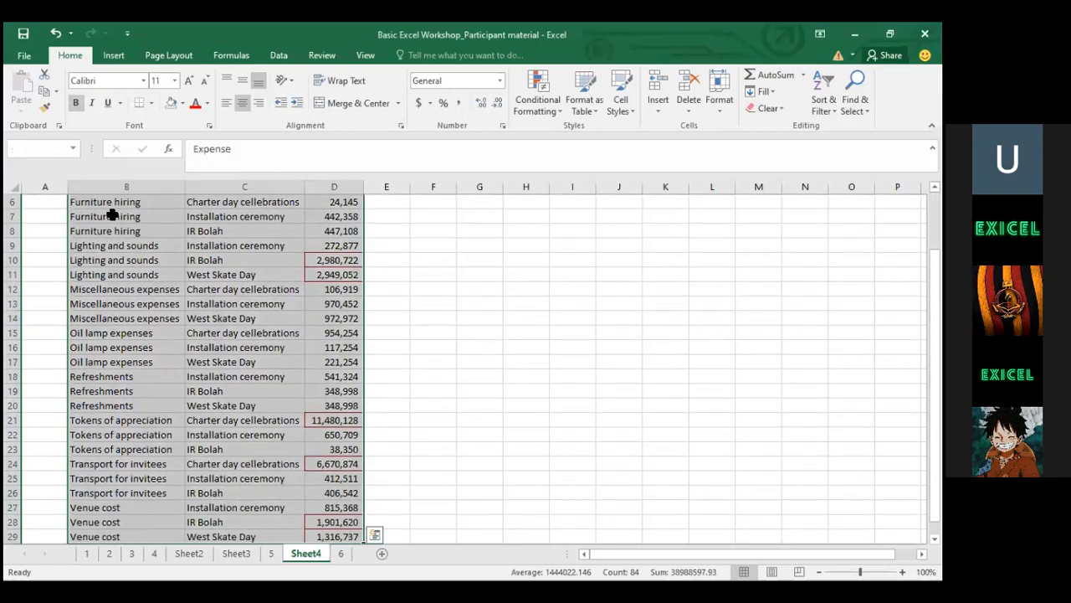
left_click(823, 105)
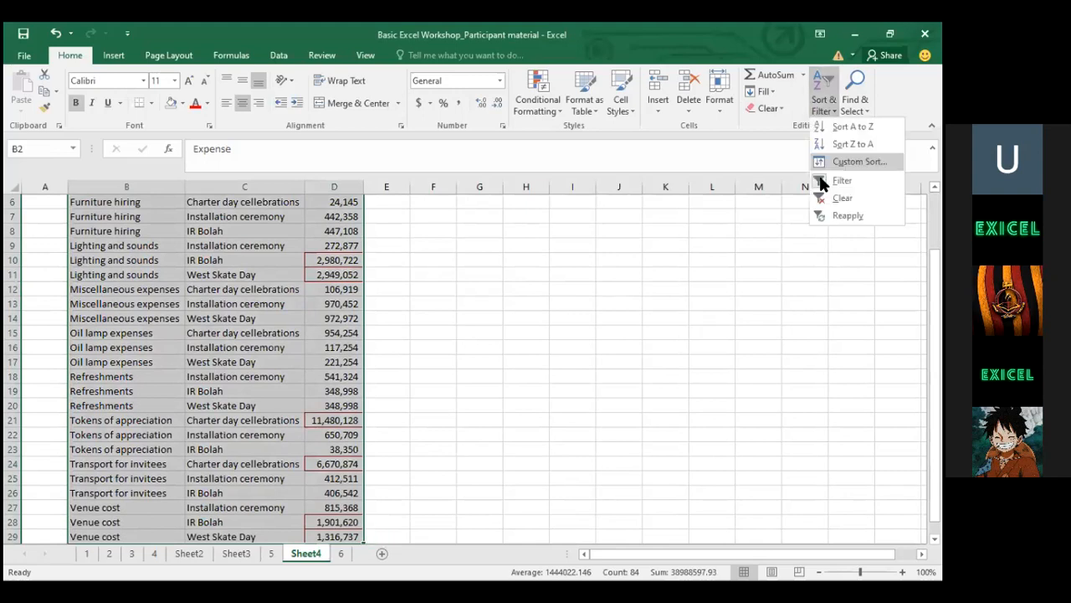
left_click(822, 182)
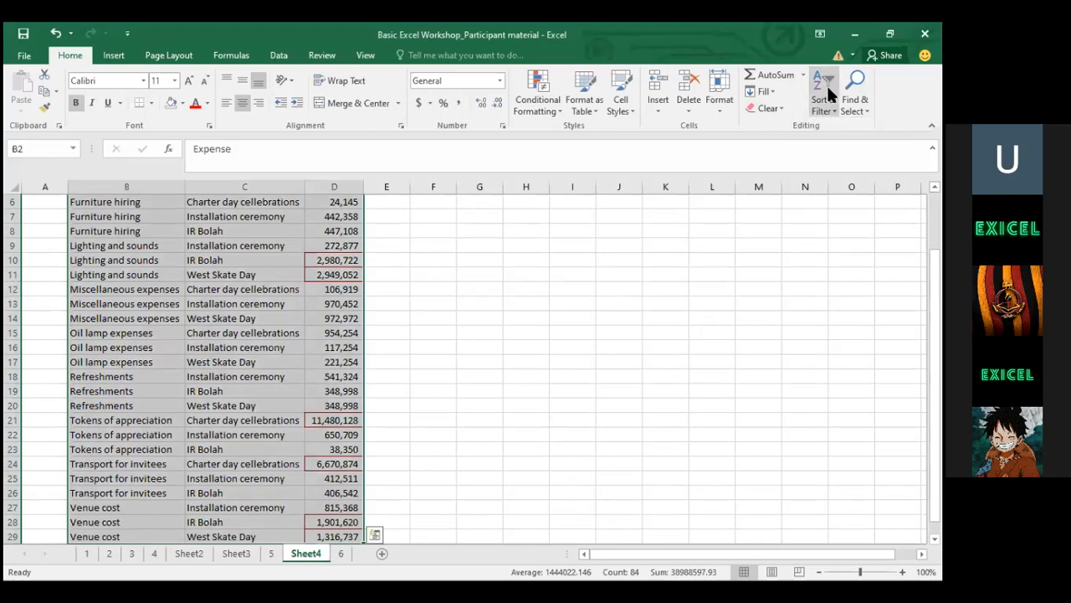
Reselect B2:D29 and turn the filter back on for the Expense, Project and Amount headers
left_click(829, 91)
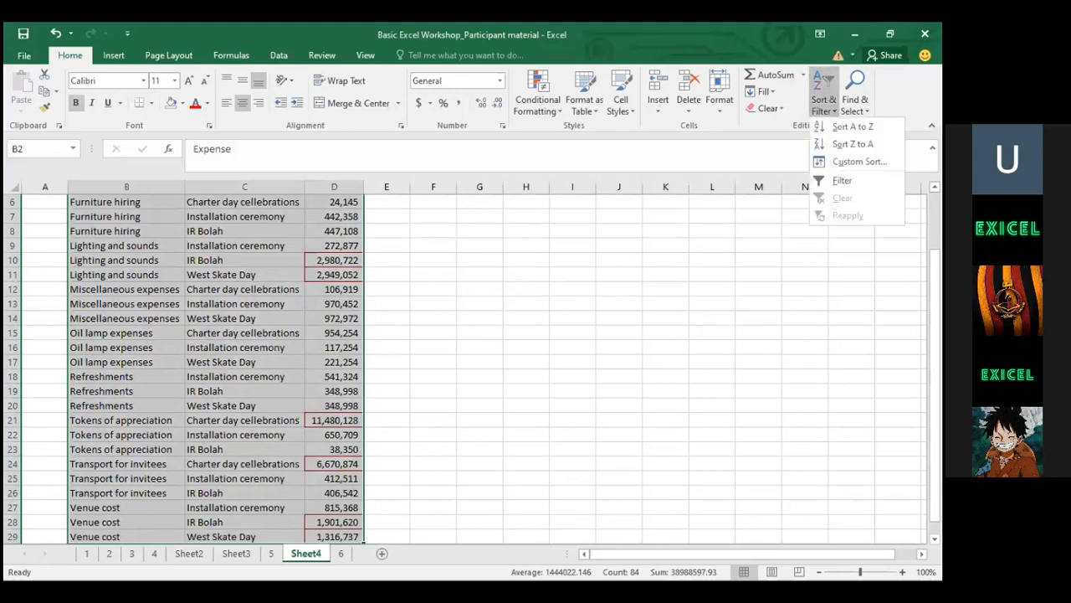
scroll(201, 303, "up", 2)
left_click(201, 304)
left_click(124, 214)
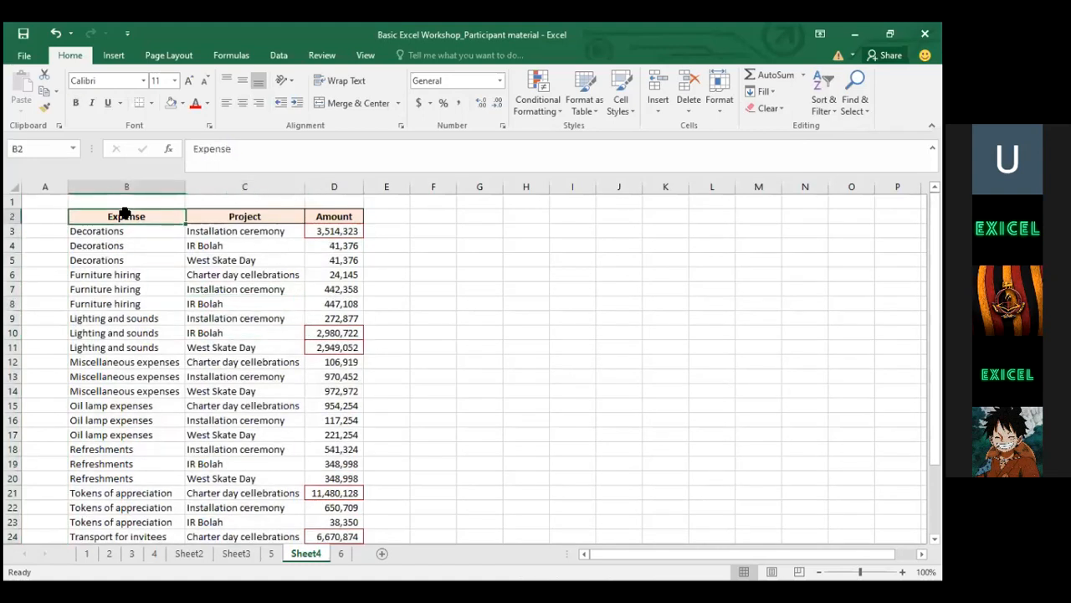
key("shift+Right")
key("shift+Right")
key("ctrl+shift+Down")
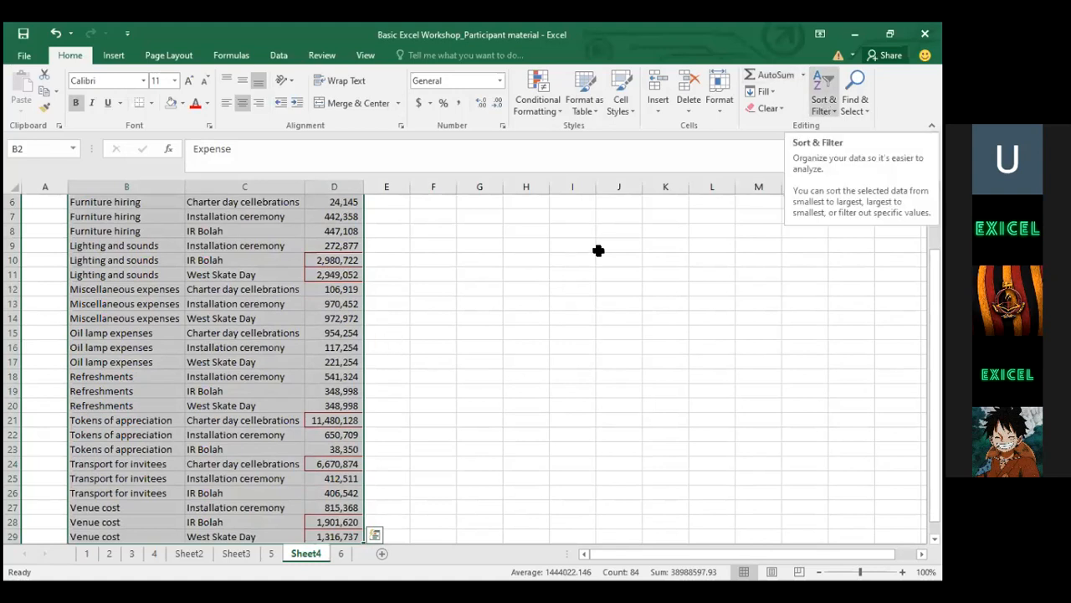
left_click(823, 94)
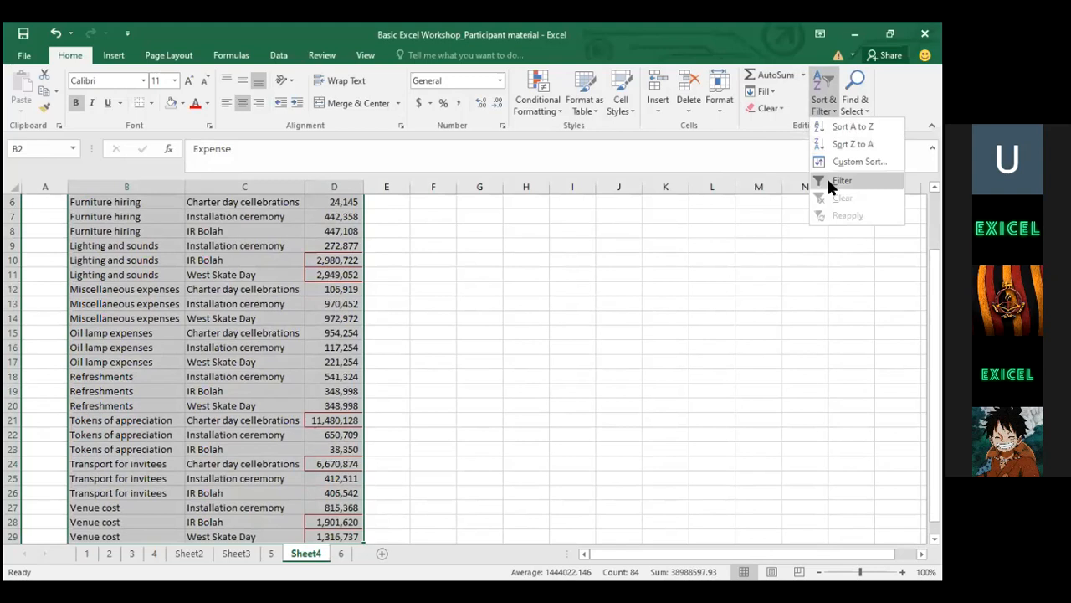
left_click(829, 181)
left_click(426, 327)
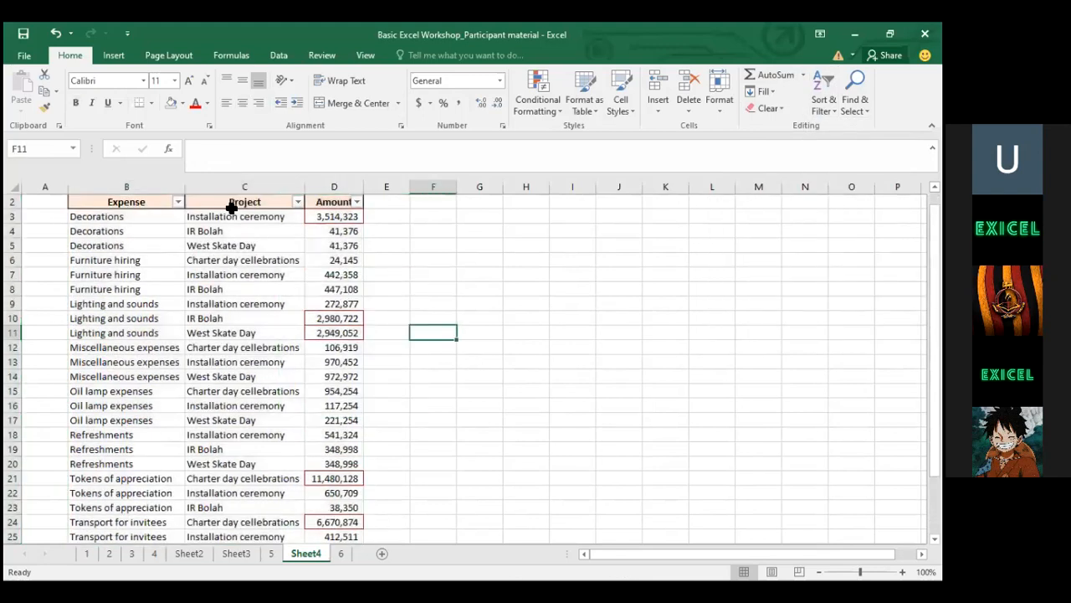
Sort the table by Amount from largest to smallest, putting 11,480,128 on top
left_click(232, 207)
scroll(232, 209, "up", 1)
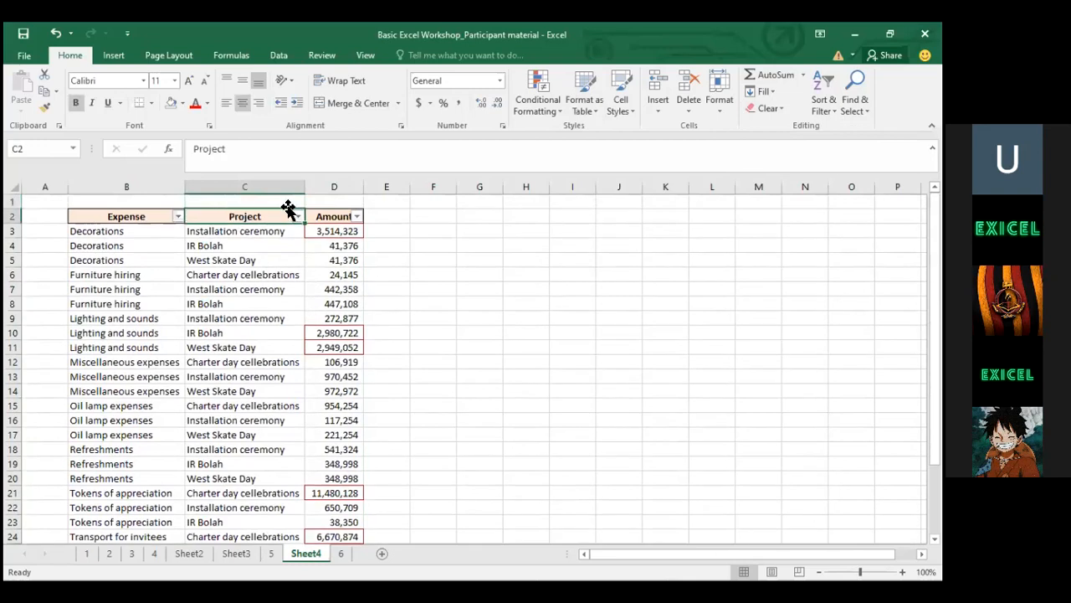
left_click(356, 217)
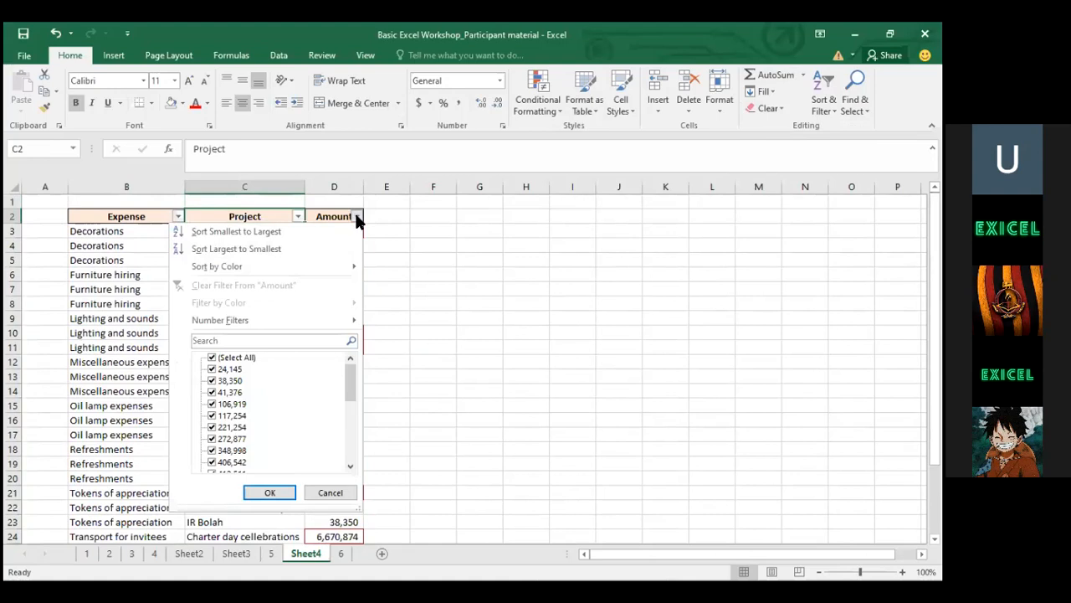
key("Down")
key("Down")
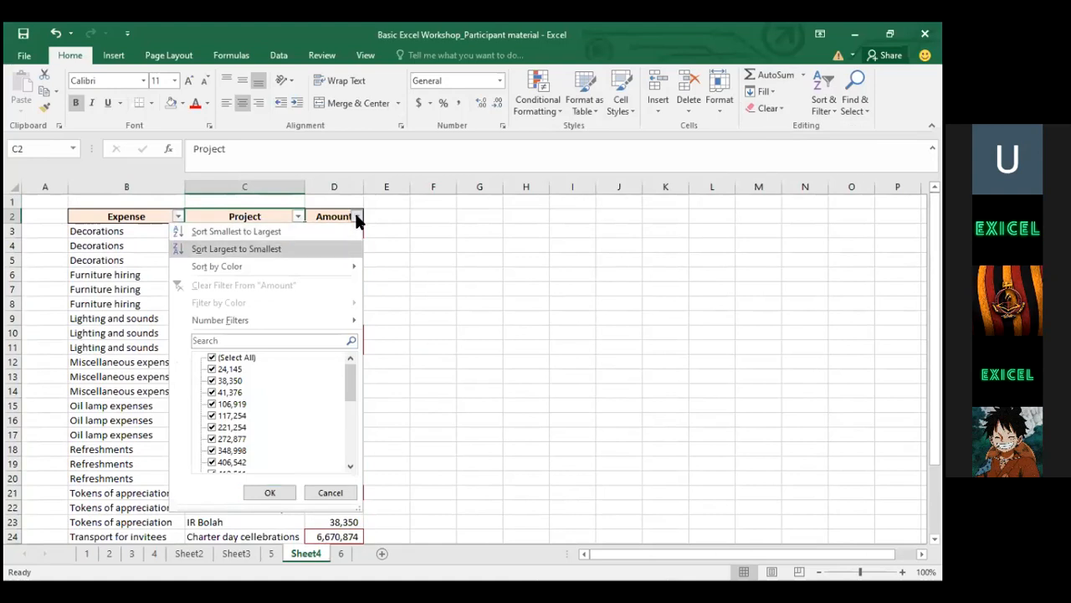
left_click(221, 249)
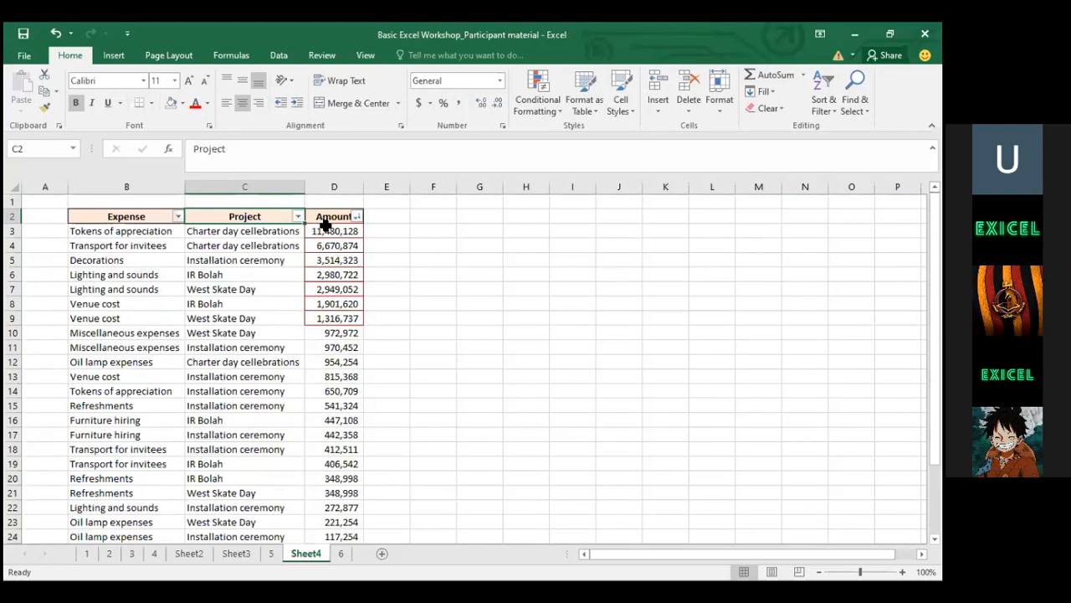
Select ranges across the sorted table's headers and Amount column, ending on cell D9
left_click_drag(121, 232, 339, 239)
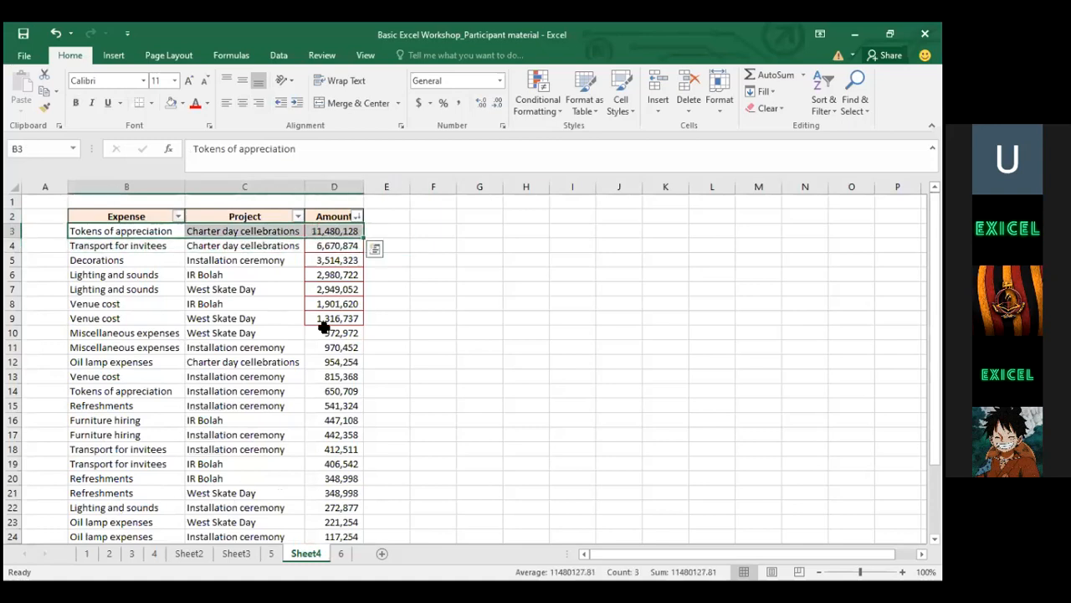
left_click(136, 214)
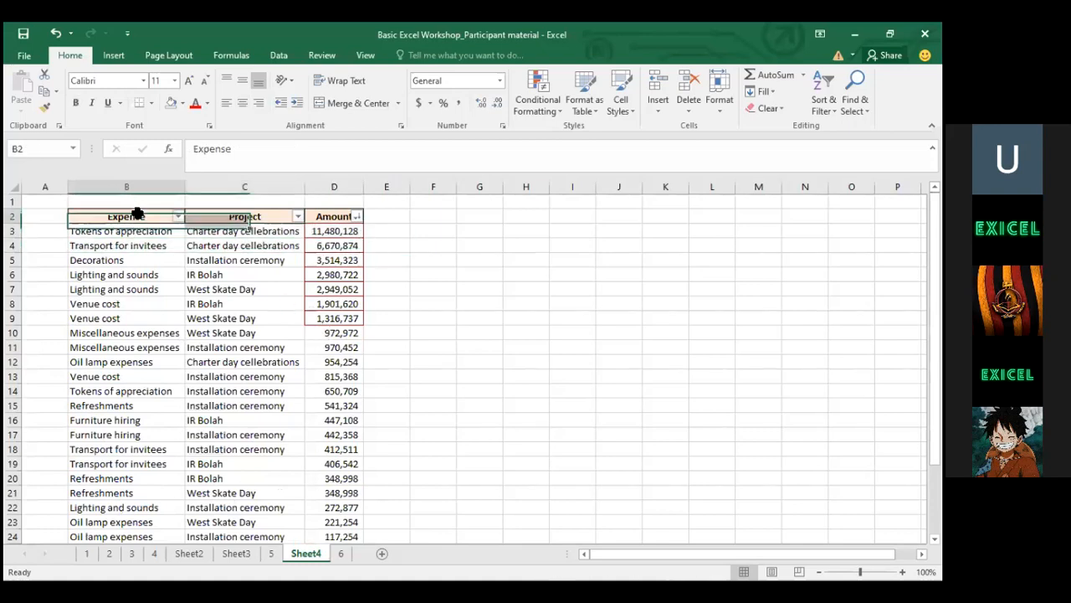
key("shift+Right")
key("shift+Right")
key("ctrl+shift+Down")
key("Up")
key("Right")
key("Down")
key("Left")
key("Right")
key("Right")
key("Right")
key("Left")
key("Left")
key("Left")
key("Right")
key("Right")
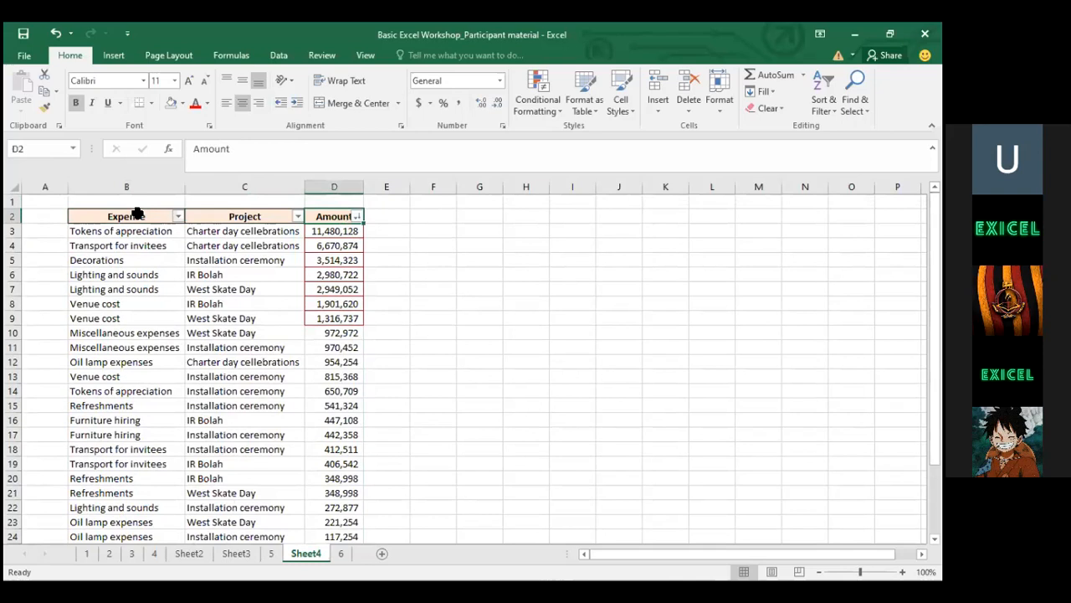
key("ctrl+shift+Down")
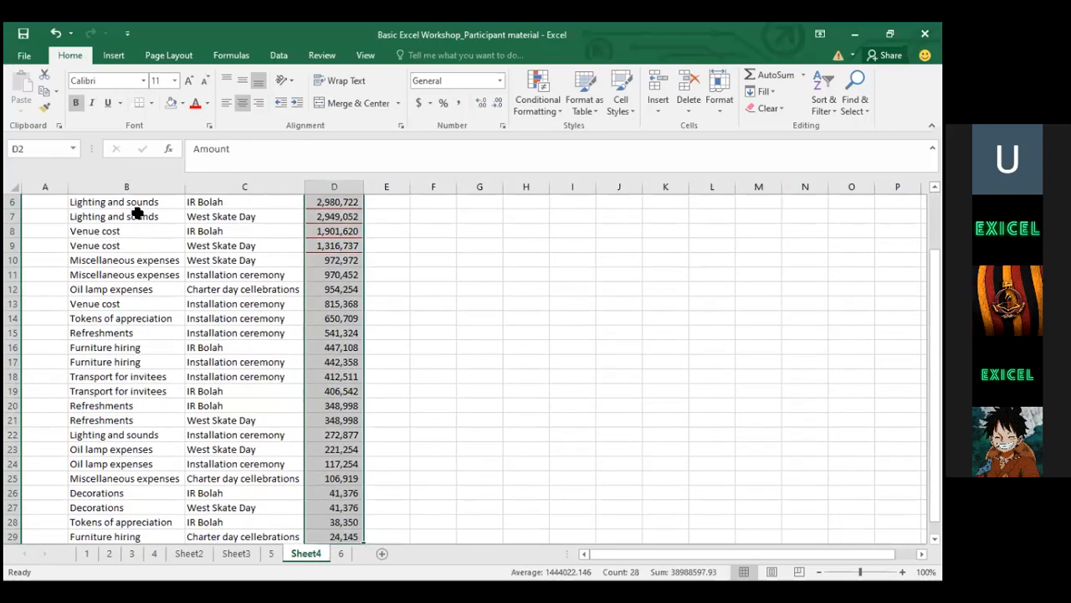
key("ctrl+shift+Up")
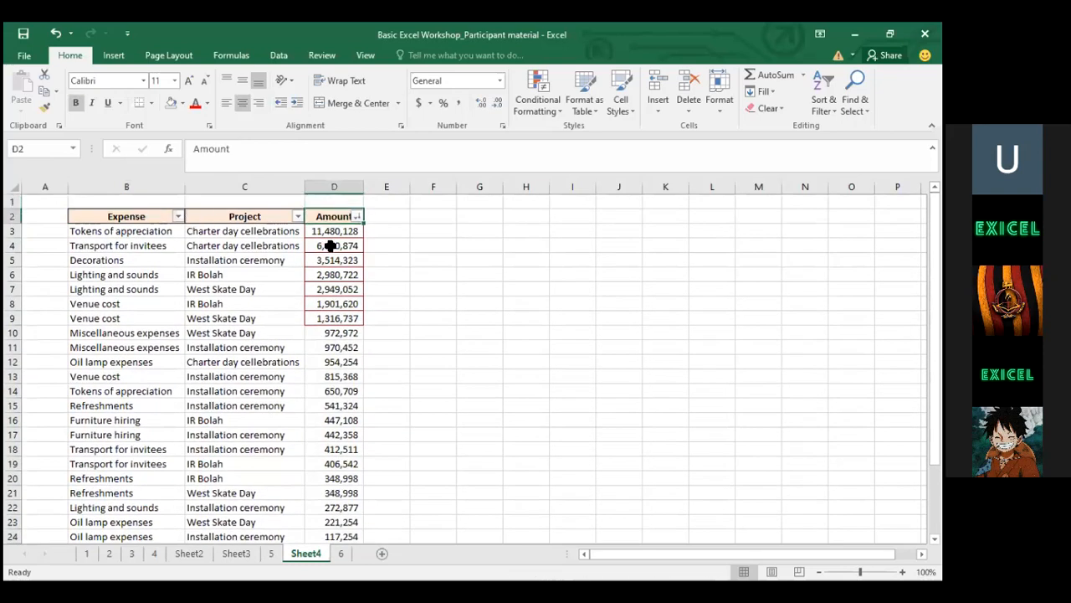
left_click_drag(106, 219, 314, 452)
left_click(351, 316)
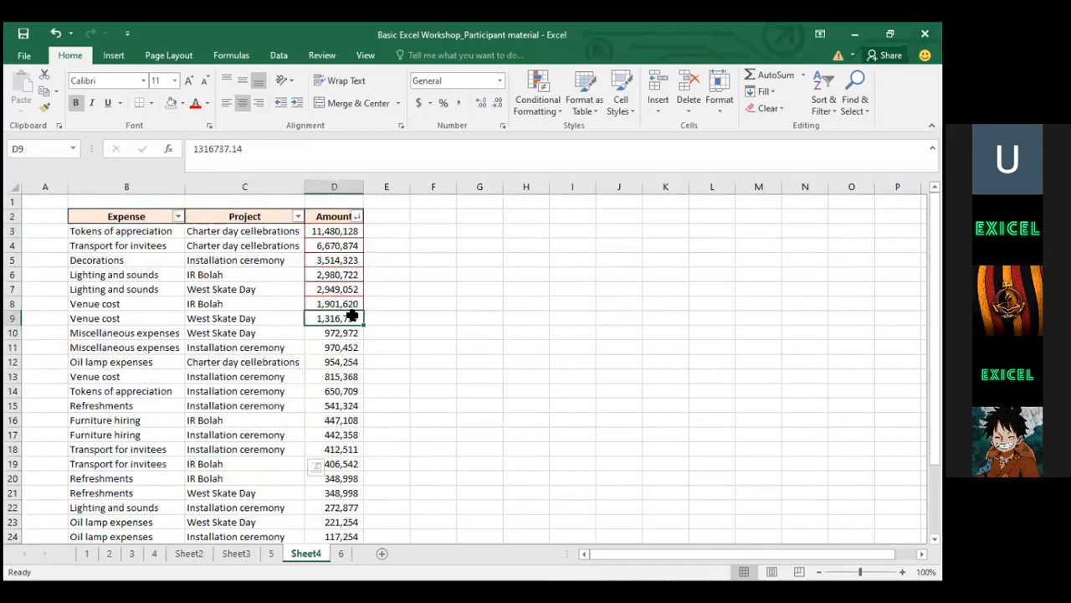
left_click(298, 217)
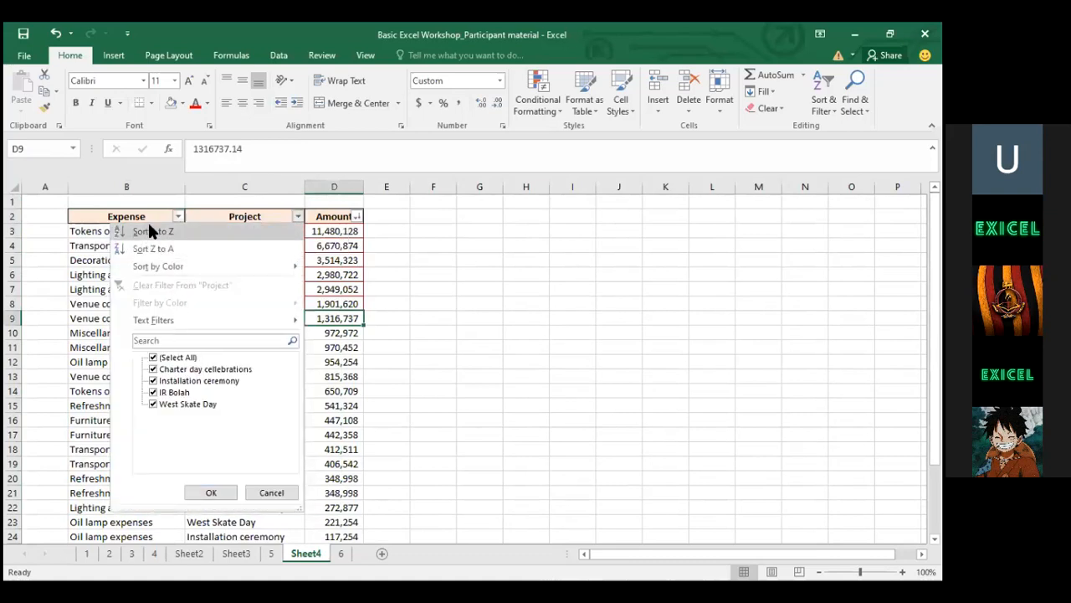
left_click(261, 231)
key("Down")
key("Down")
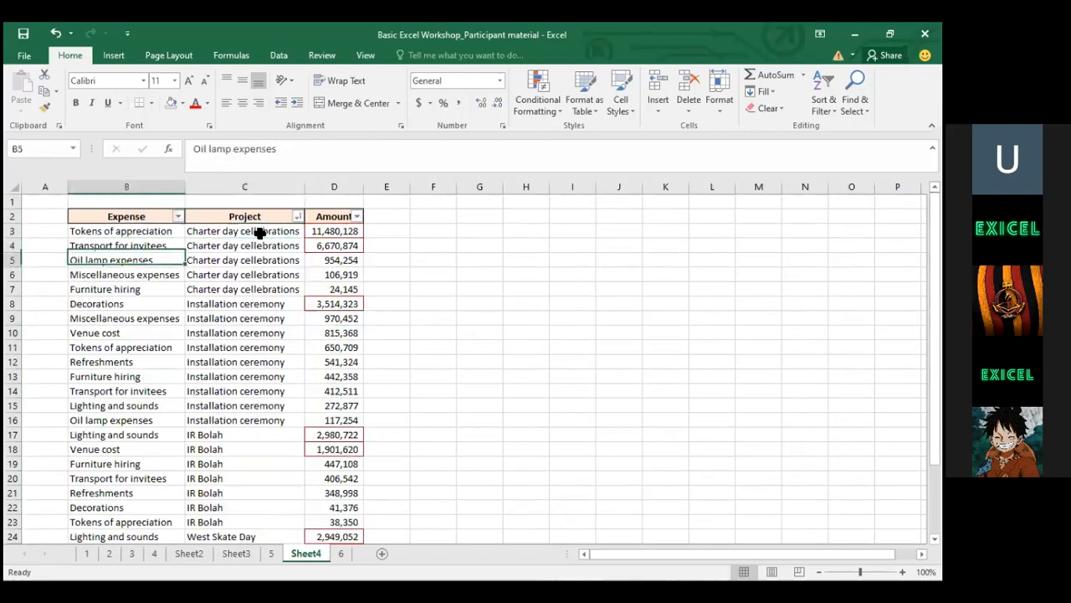
key("Up")
key("Right")
key("Up")
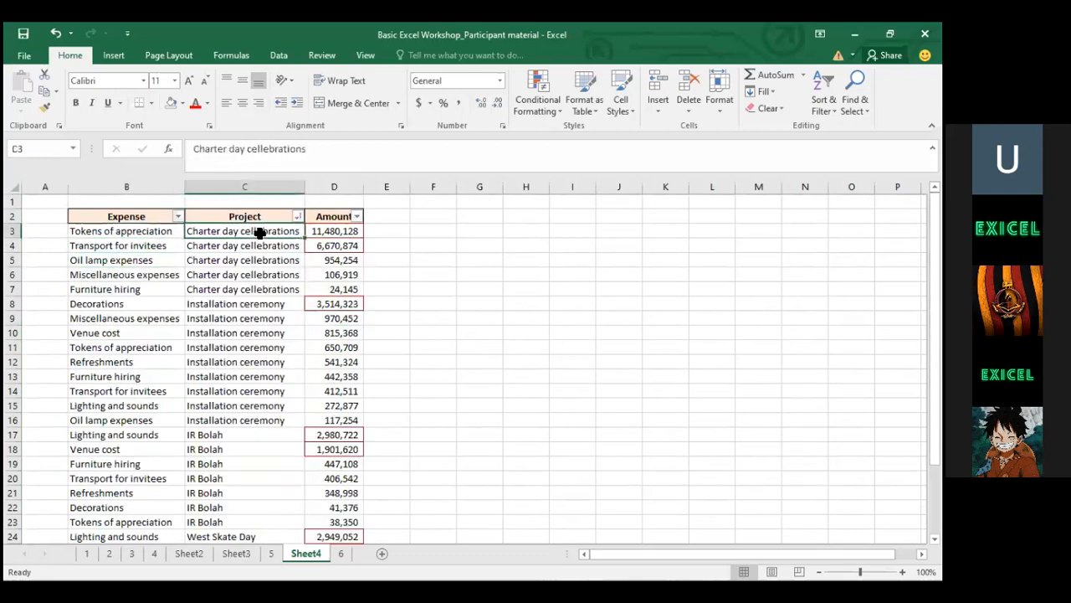
key("Right")
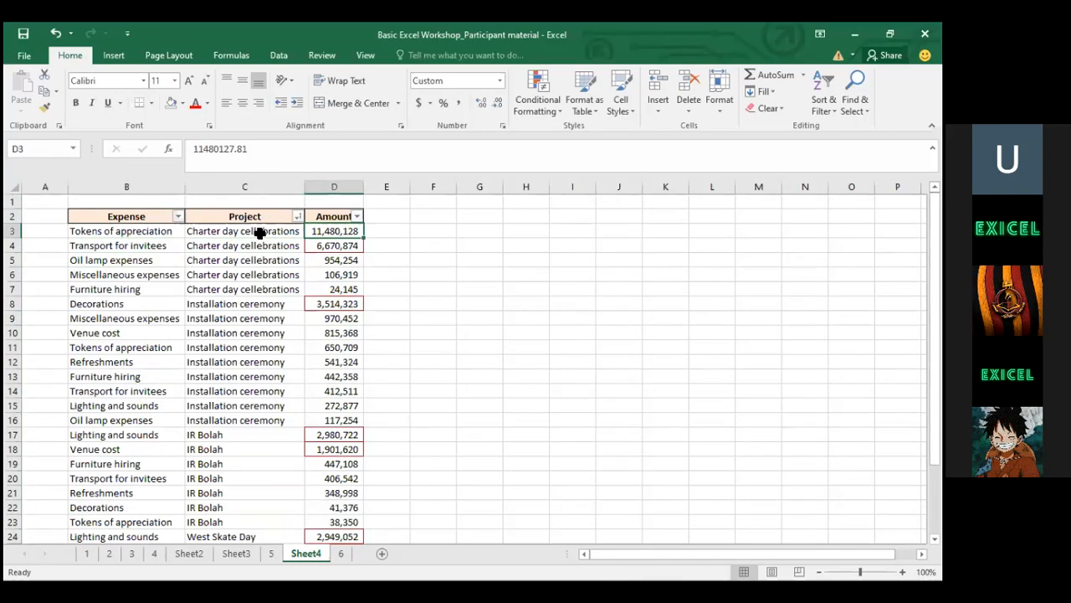
left_click(228, 235)
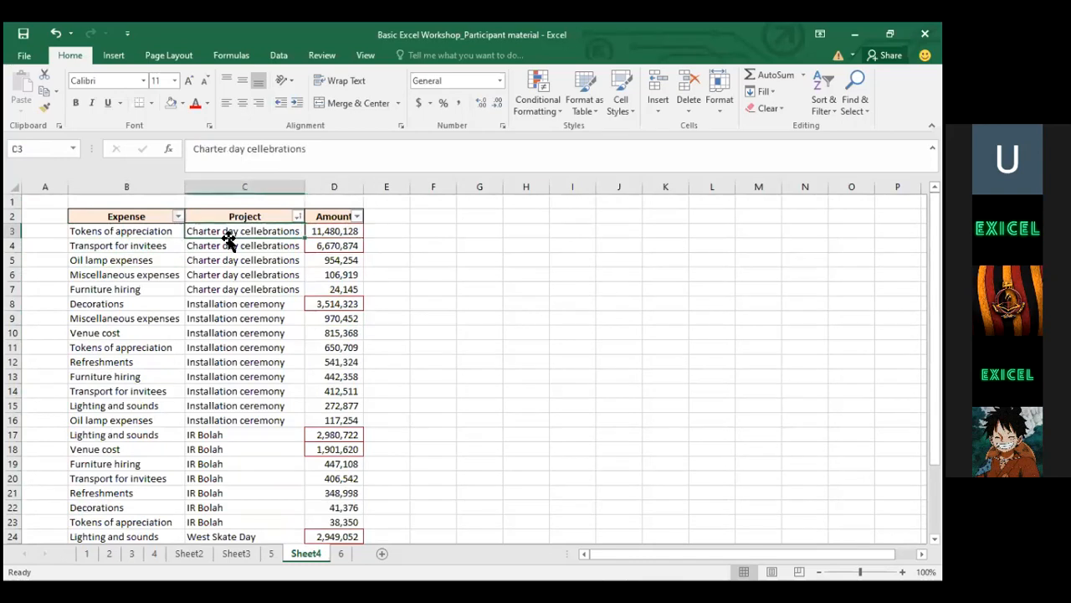
Try a Refreshments-only Expense filter, then show all expense rows again
left_click(177, 217)
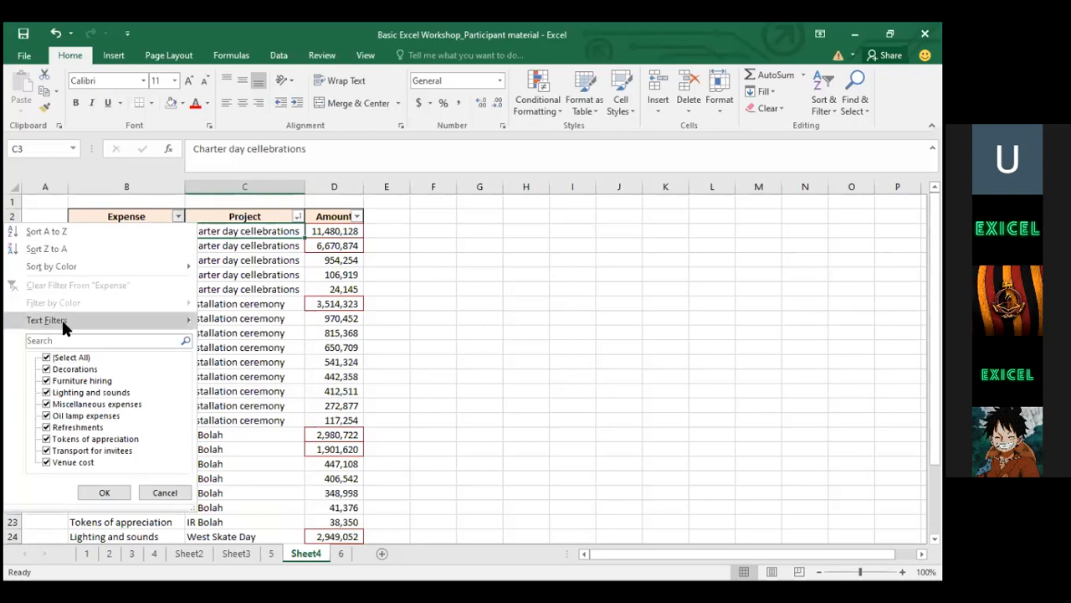
left_click(48, 358)
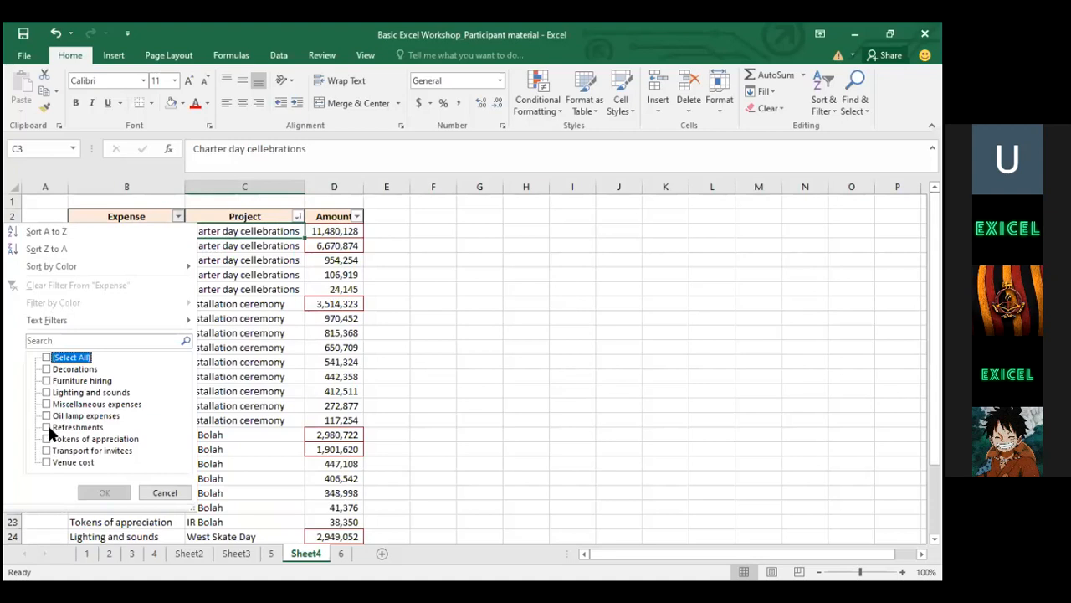
left_click(47, 428)
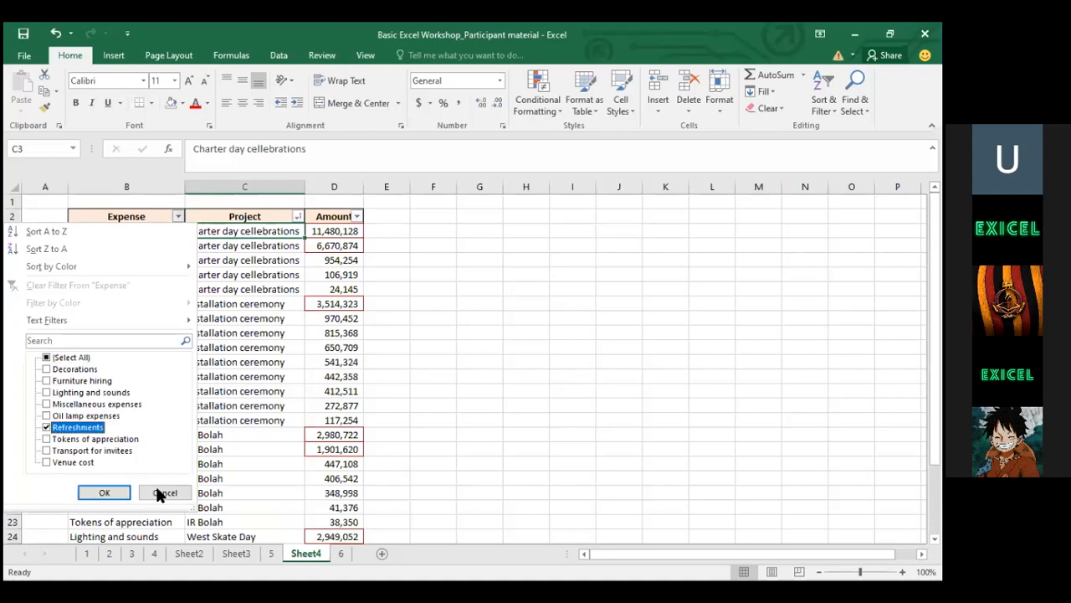
left_click(106, 490)
left_click(125, 235)
left_click(180, 216)
left_click(47, 358)
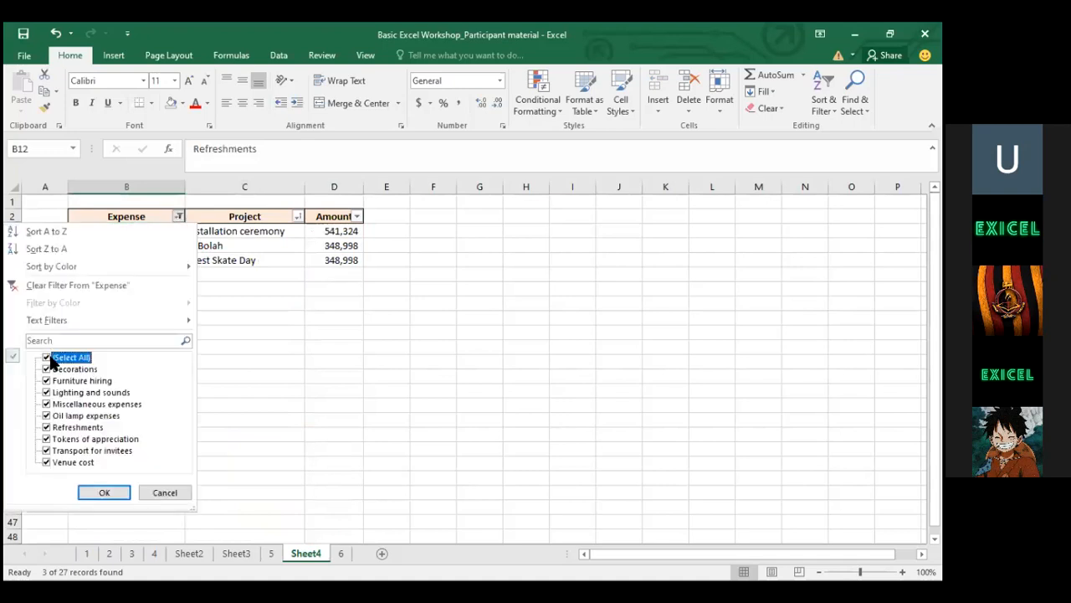
left_click(106, 492)
Filter the Expense column to Refreshments and Transport for invitees only
left_click(176, 218)
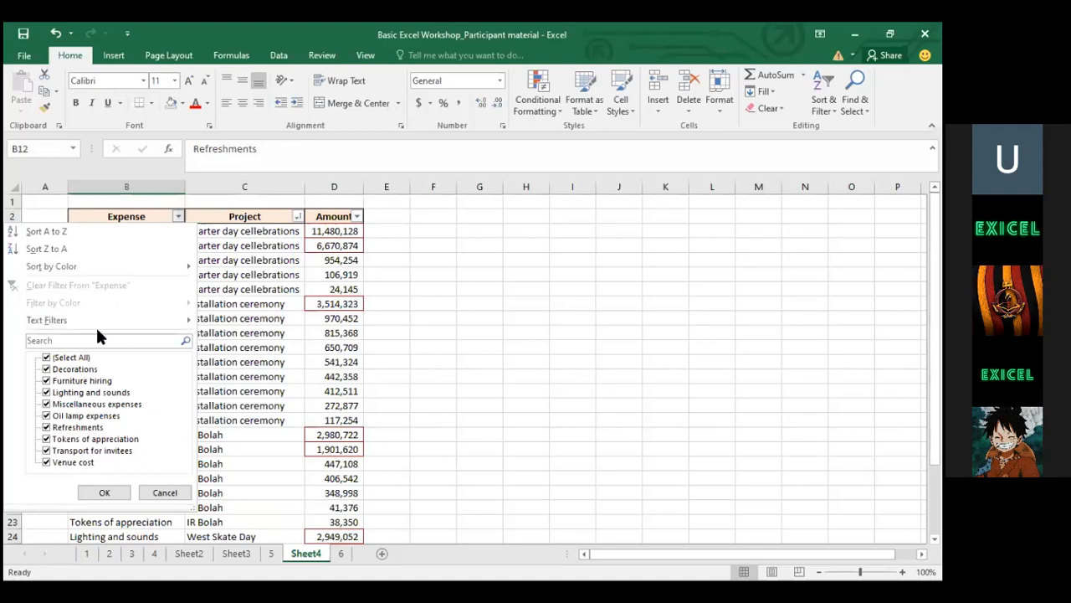
left_click(49, 352)
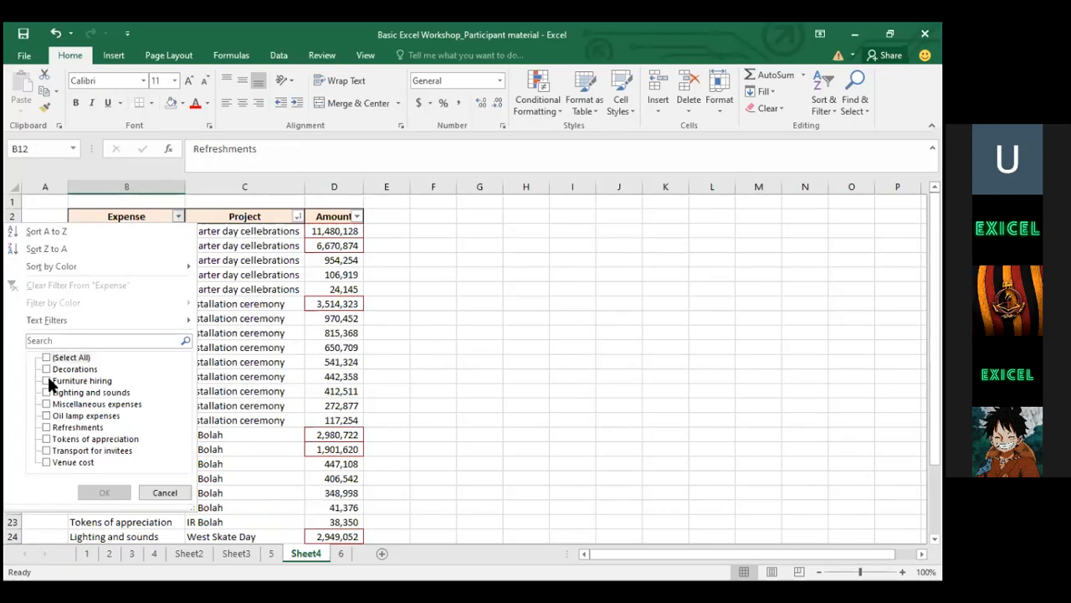
left_click(47, 428)
left_click(47, 450)
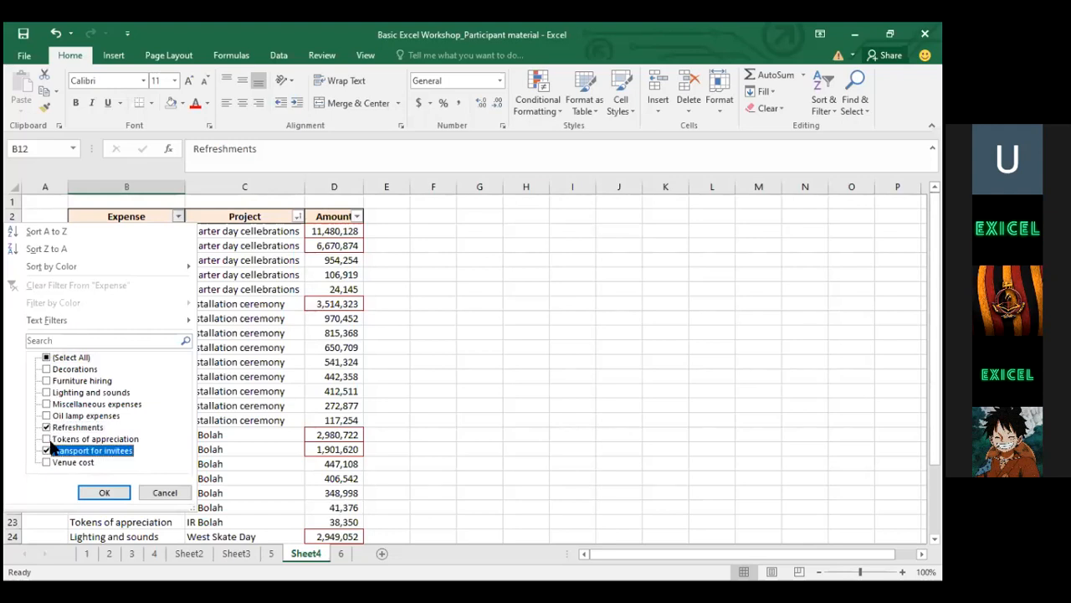
left_click(102, 493)
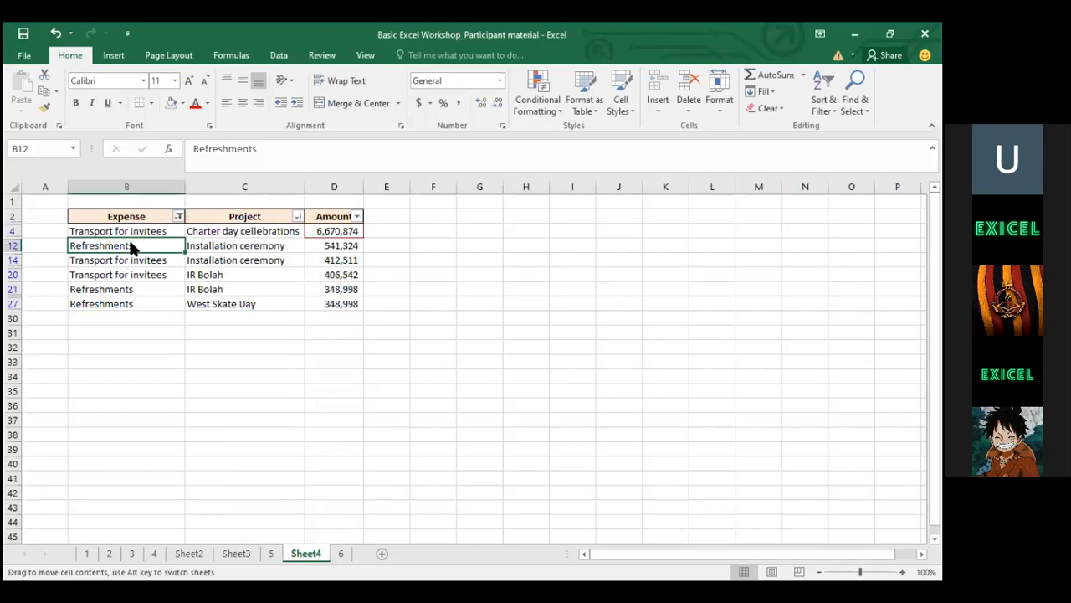
Select the filtered rows from B4 across the Project and Amount columns
left_click_drag(184, 293, 149, 234)
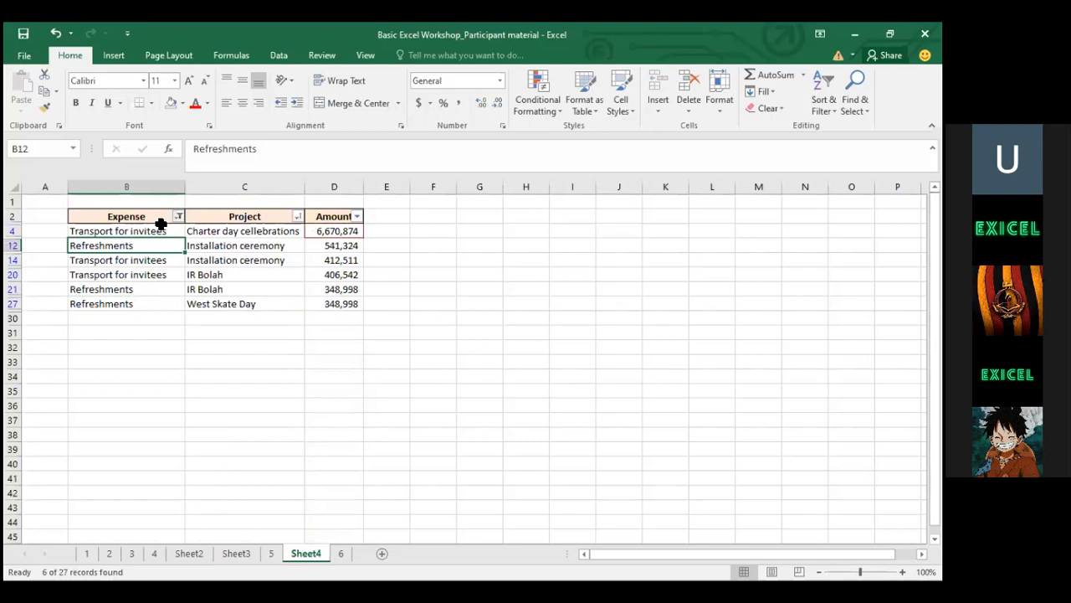
left_click(161, 228)
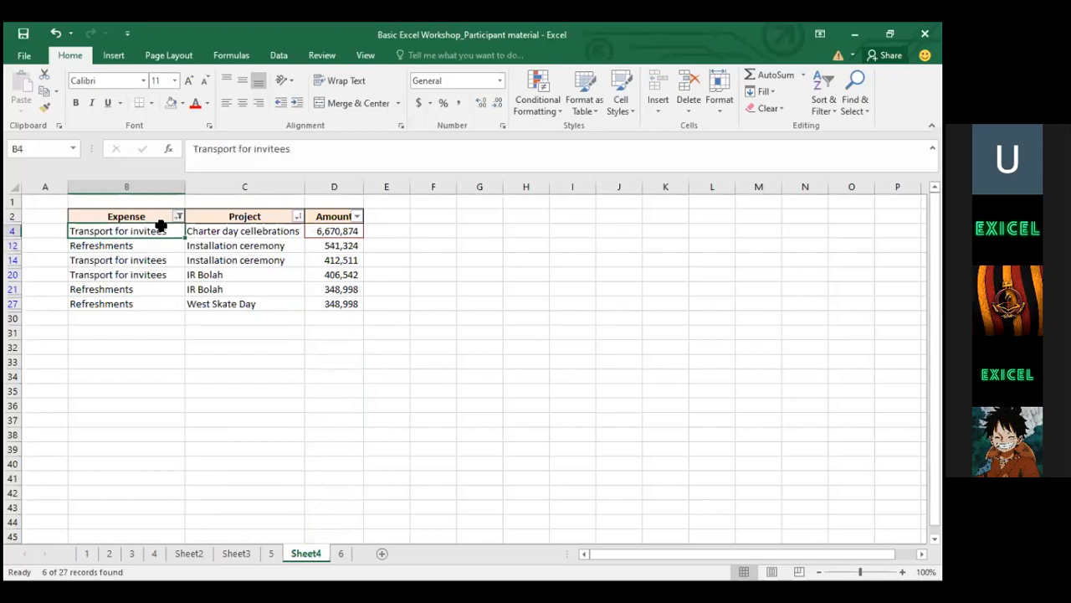
key("shift+Down")
key("shift+Down")
key("shift+Down")
key("shift+Down")
key("shift+Down")
key("shift+Right")
key("shift+Right")
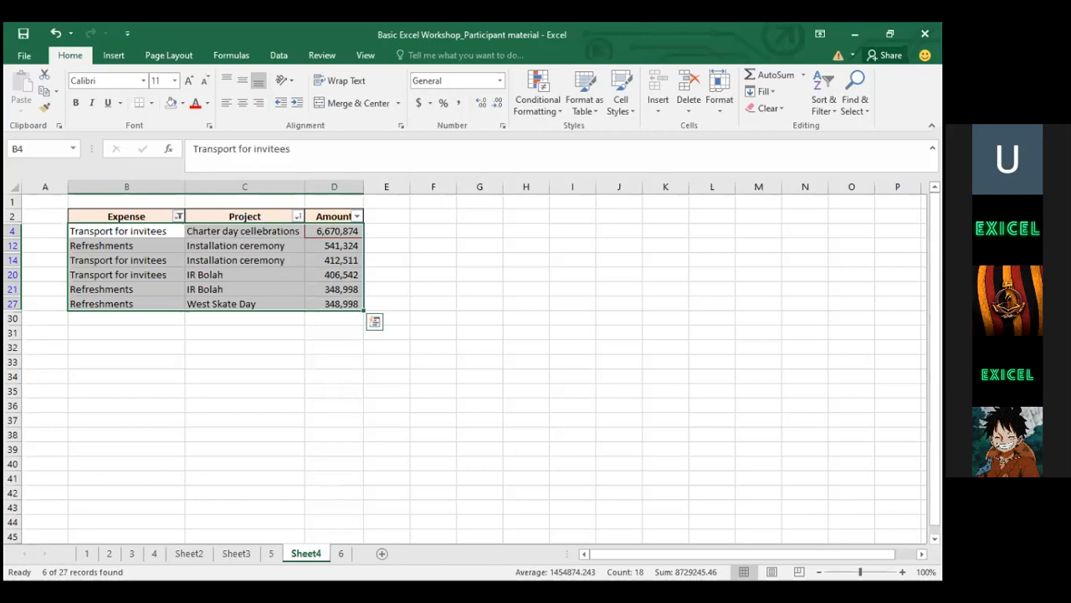
key("alt+Tab")
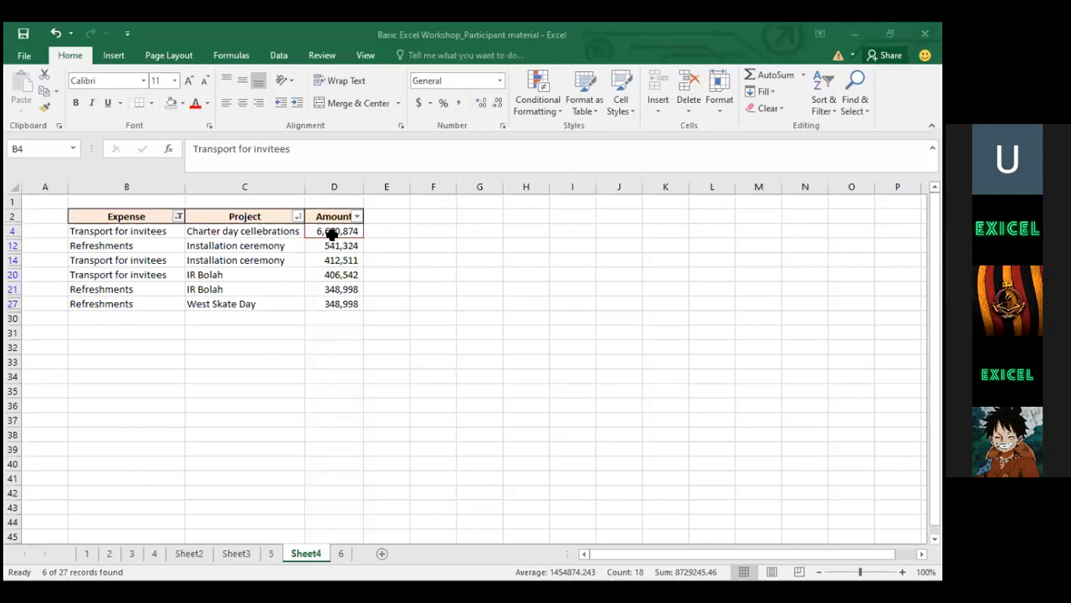
left_click(178, 216)
Tick Select All in the Expense filter to show all 27 rows, leaving the Amount filter unchanged
left_click(58, 357)
left_click(106, 492)
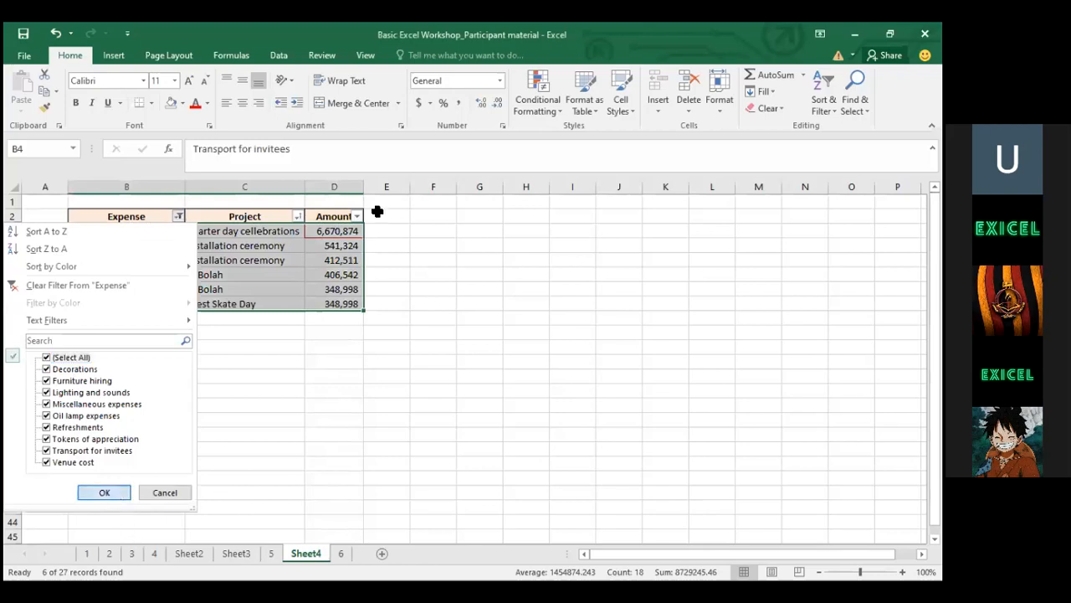
left_click(372, 284)
left_click(334, 214)
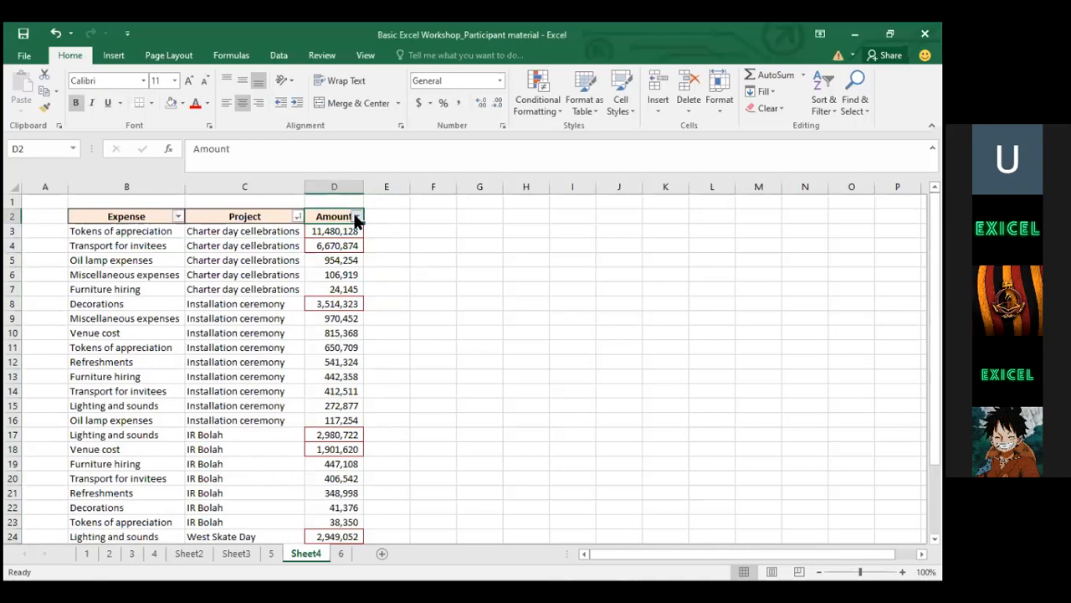
left_click(355, 217)
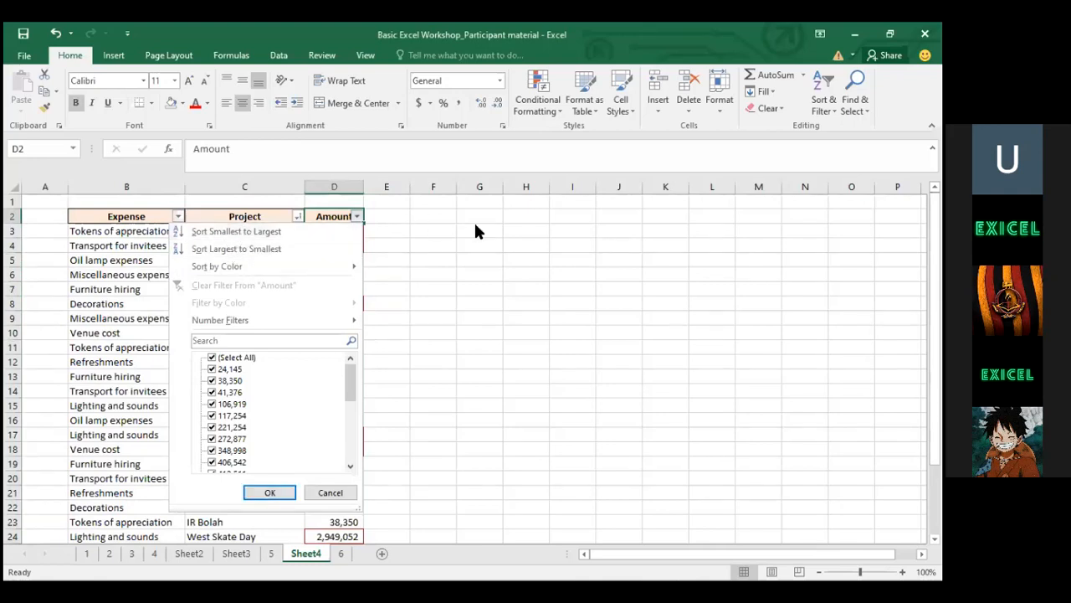
key("Escape")
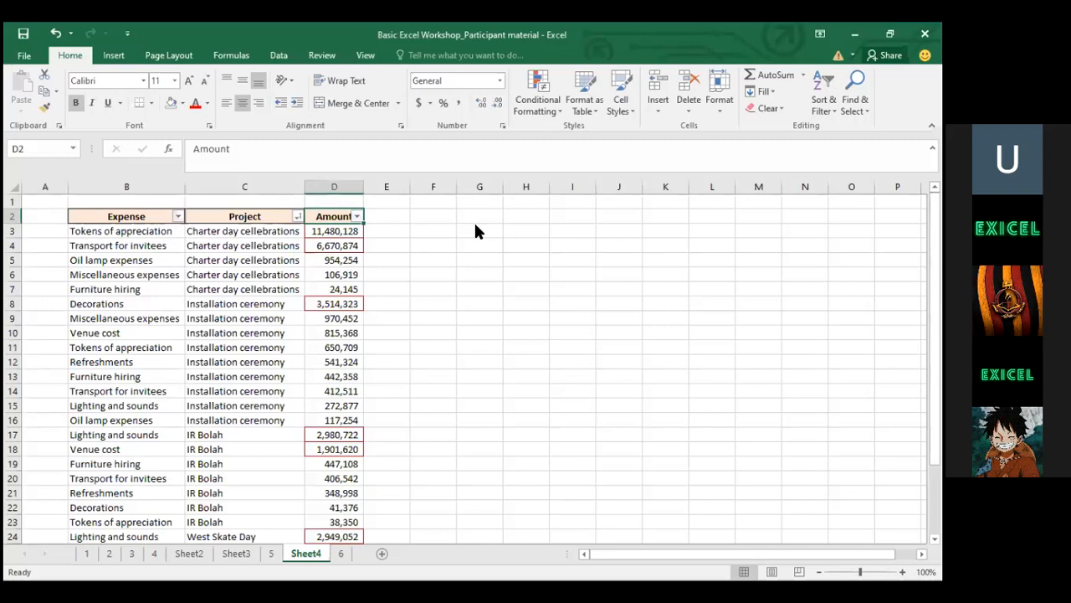
left_click(335, 236)
Clear the conditional formatting rules from the entire sheet, removing the red borders
key("ctrl+shift+Down")
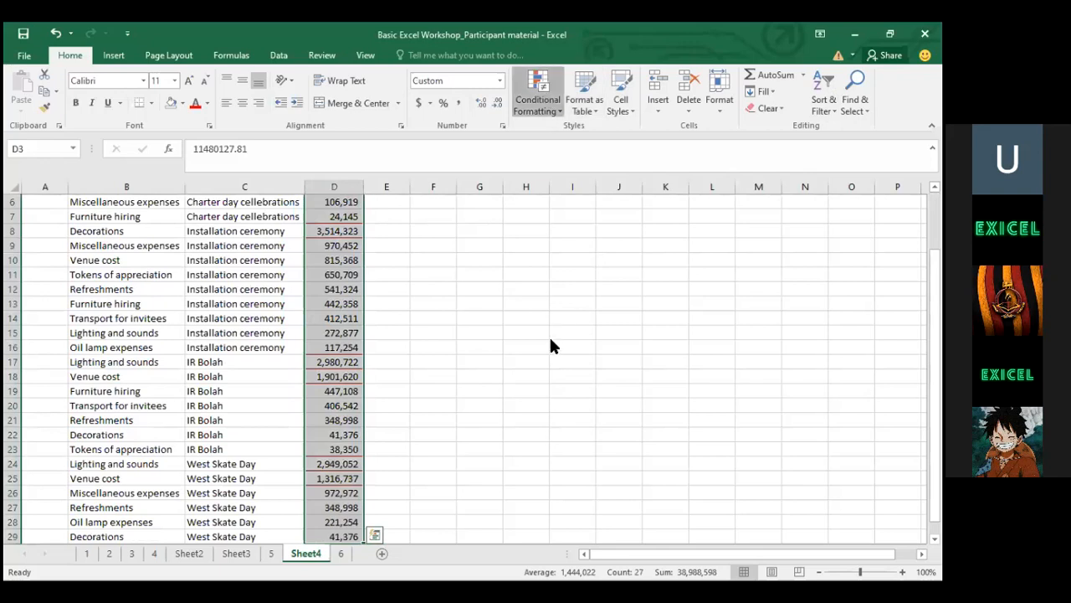
left_click(538, 92)
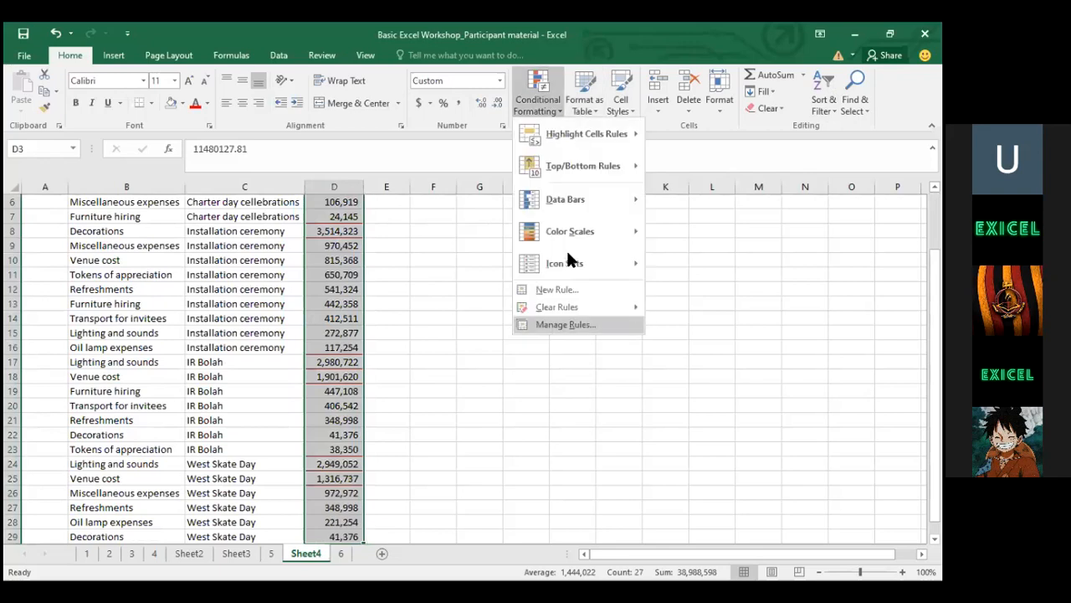
left_click(687, 323)
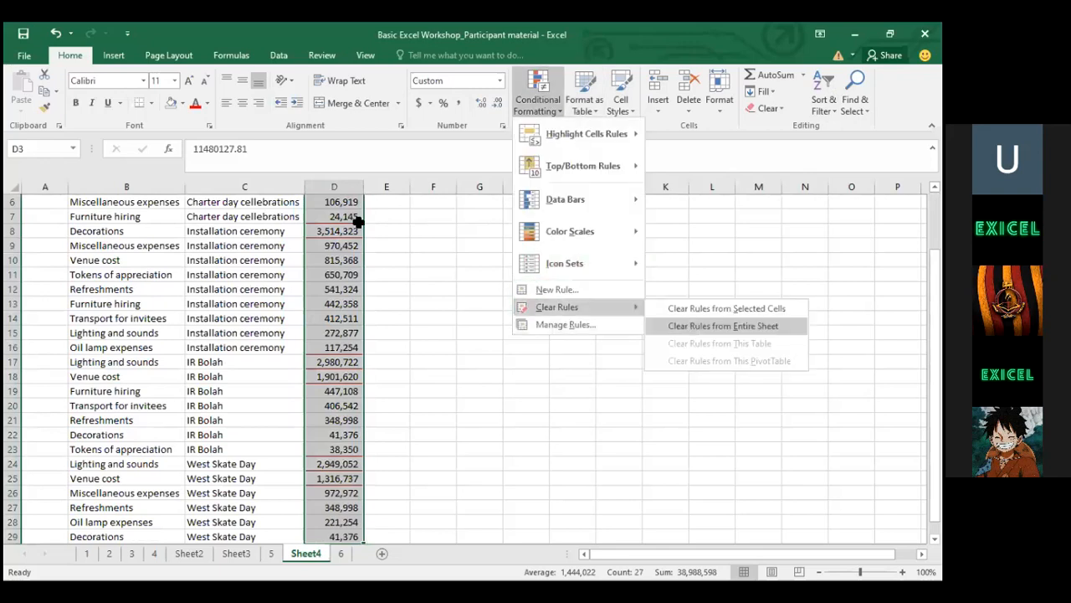
key("ctrl+Up")
scroll(352, 225, "up", 1)
Reselect amounts D3:D29 and bring up the Highlight Cells Rules list
left_click(352, 228)
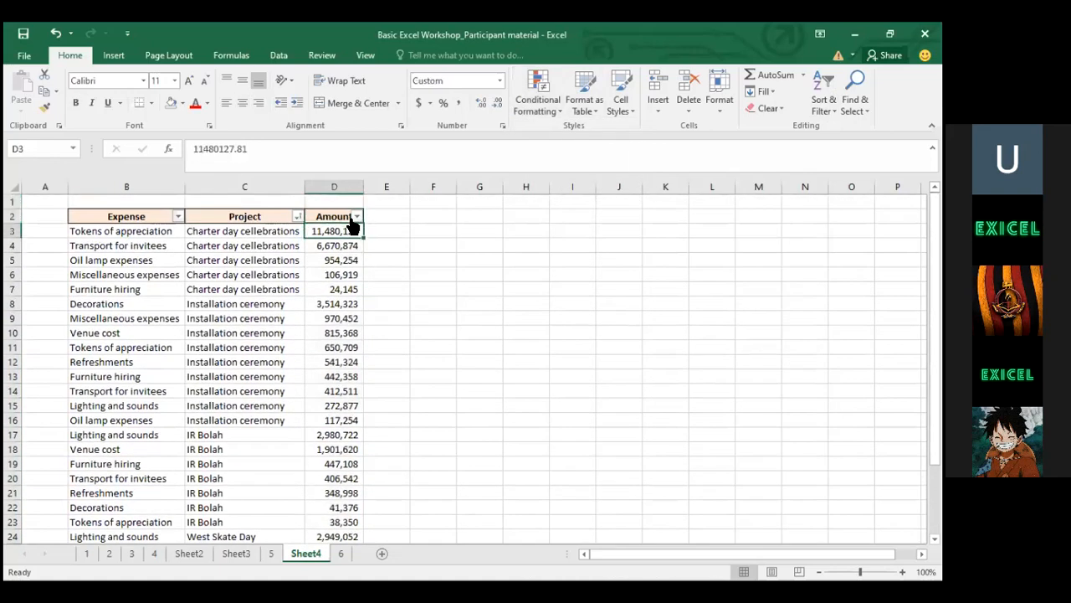
key("Up")
key("Down")
key("ctrl+shift+Down")
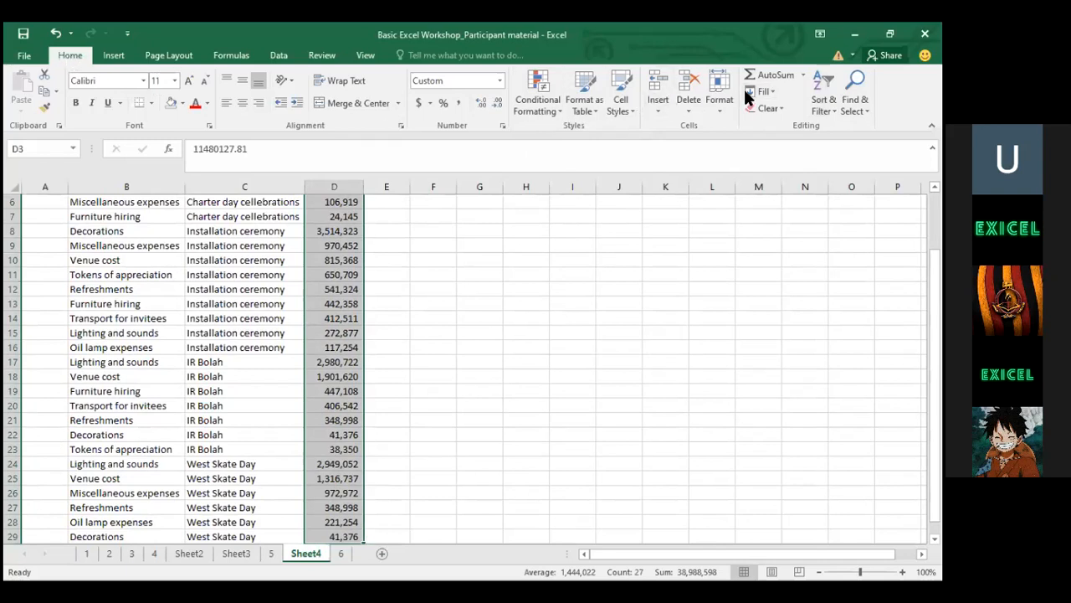
left_click(538, 89)
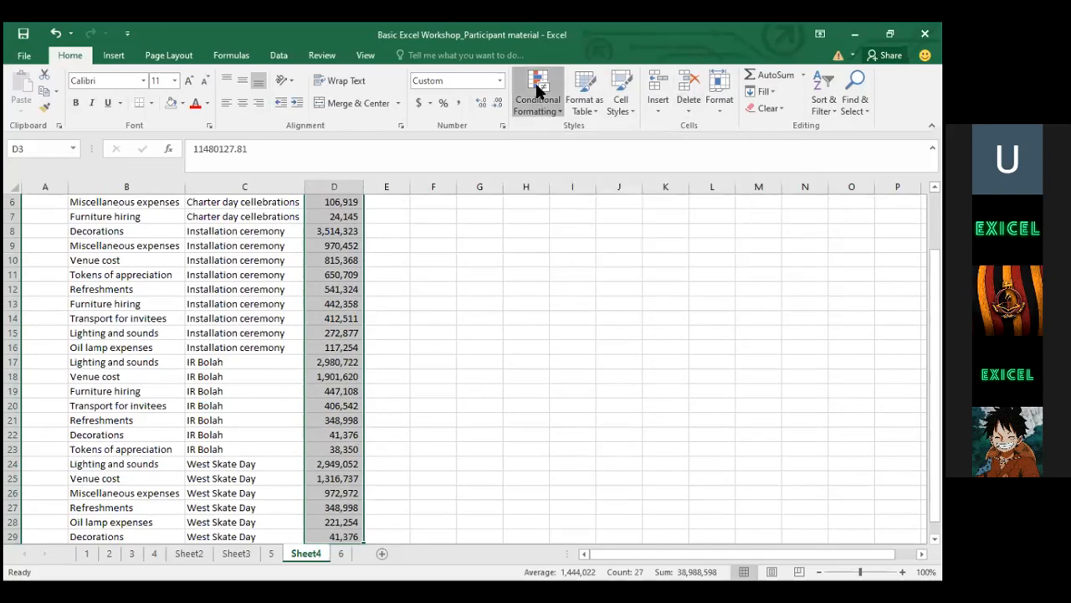
mouse_move(540, 135)
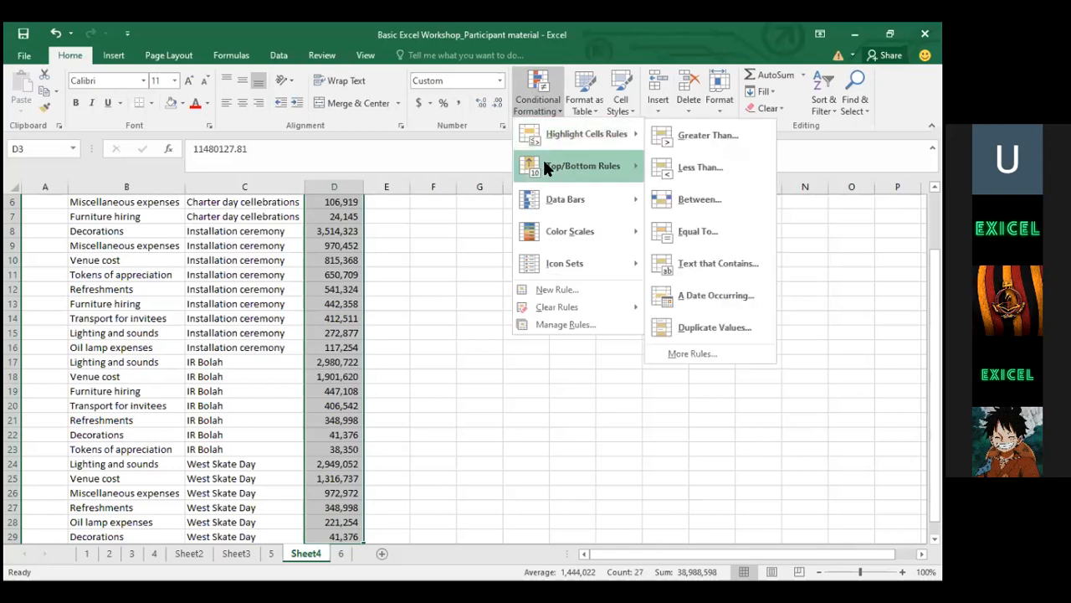
Add a Less Than 500000 rule using Green Fill with Dark Green Text on the amounts
left_click(699, 168)
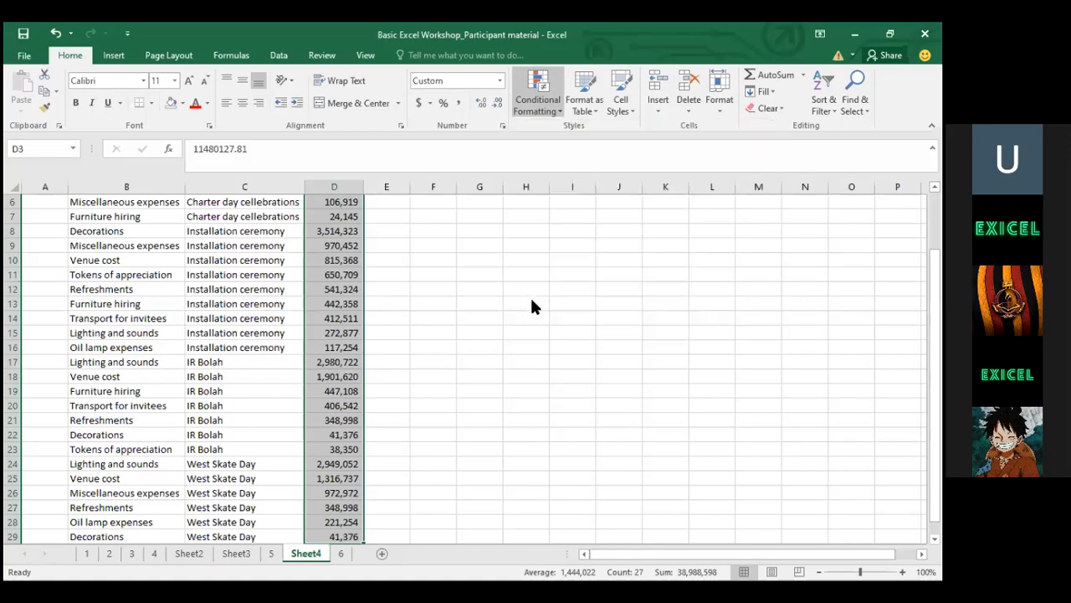
left_click(439, 332)
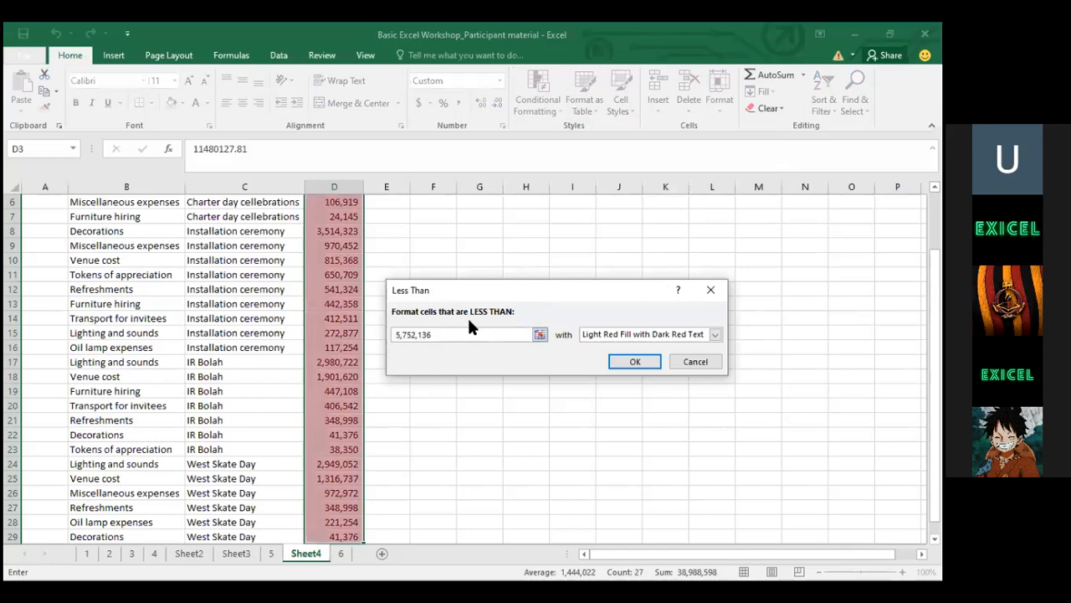
left_click_drag(434, 332, 378, 332)
key("BackSpace")
type("500")
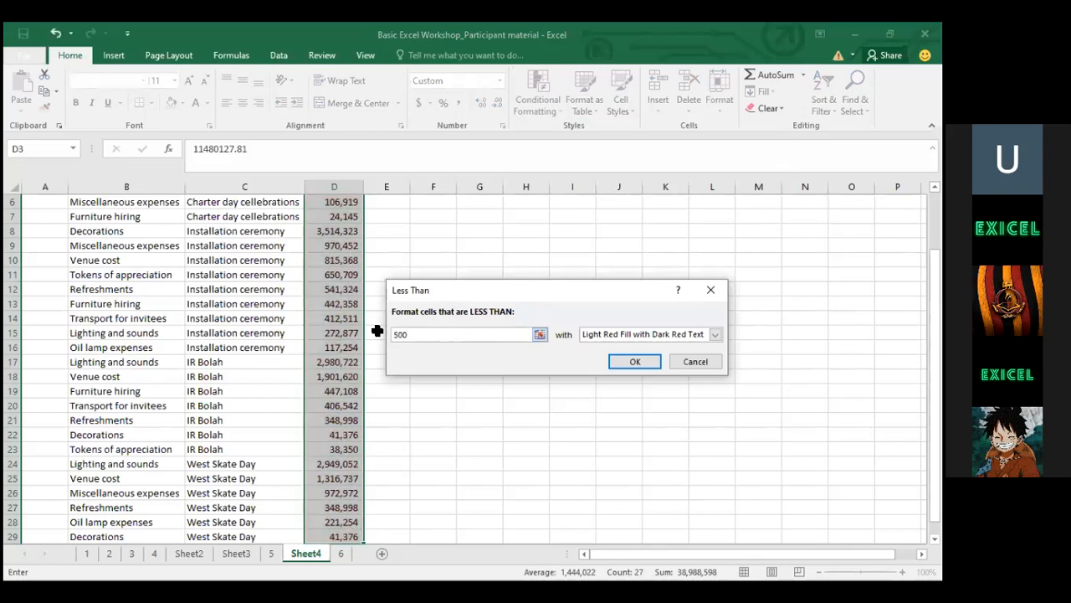
type("000")
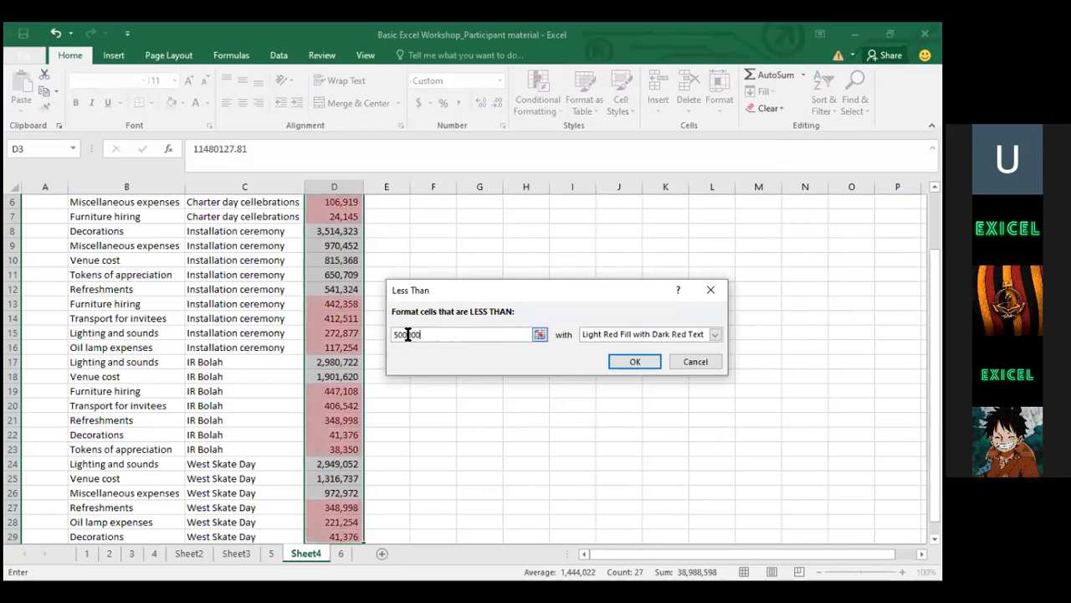
left_click(614, 334)
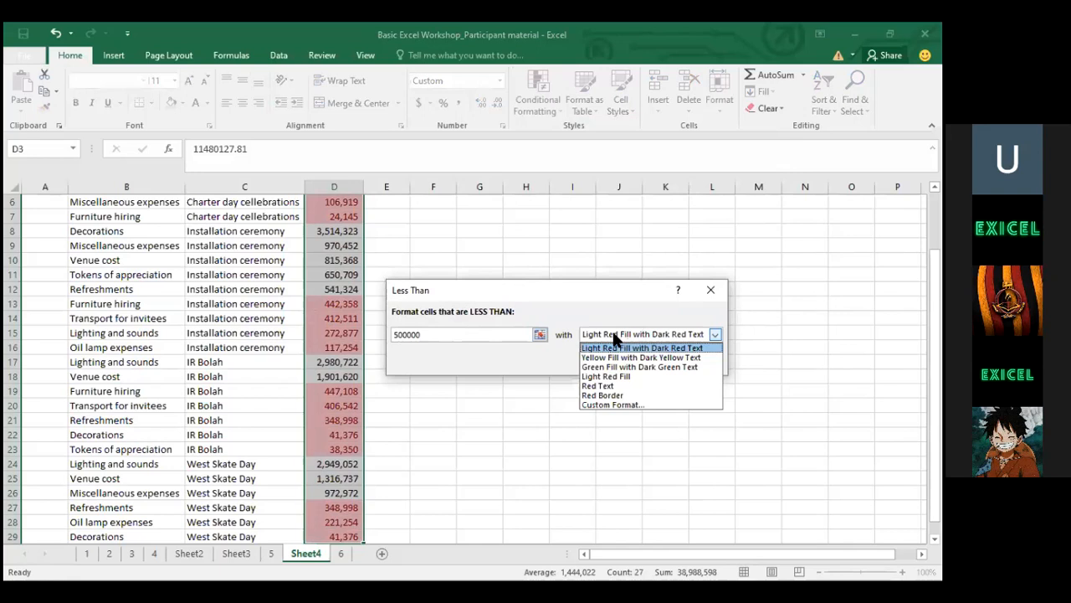
left_click(611, 387)
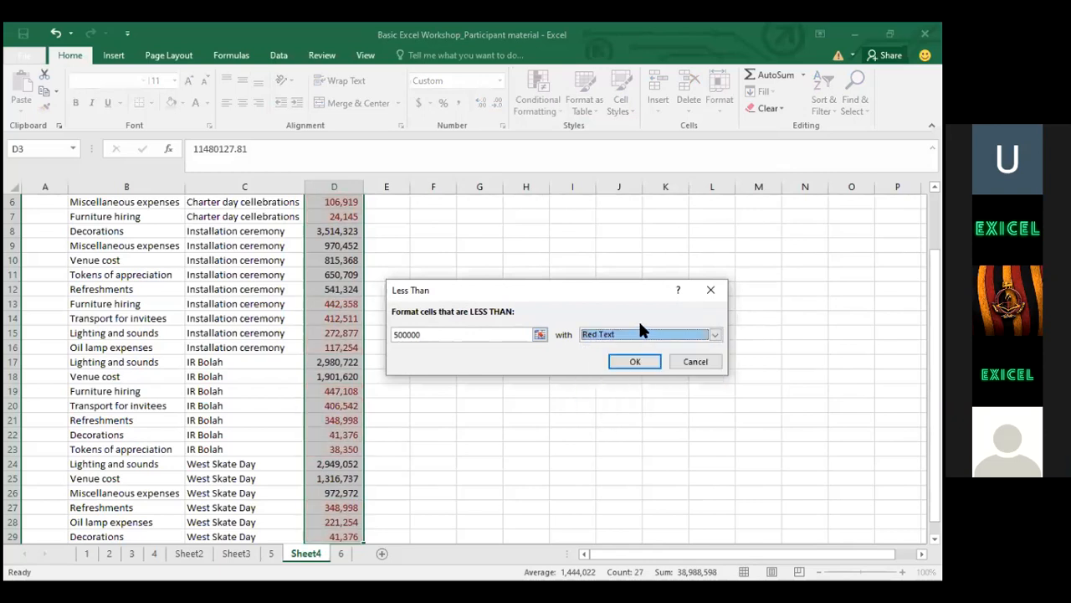
left_click(636, 334)
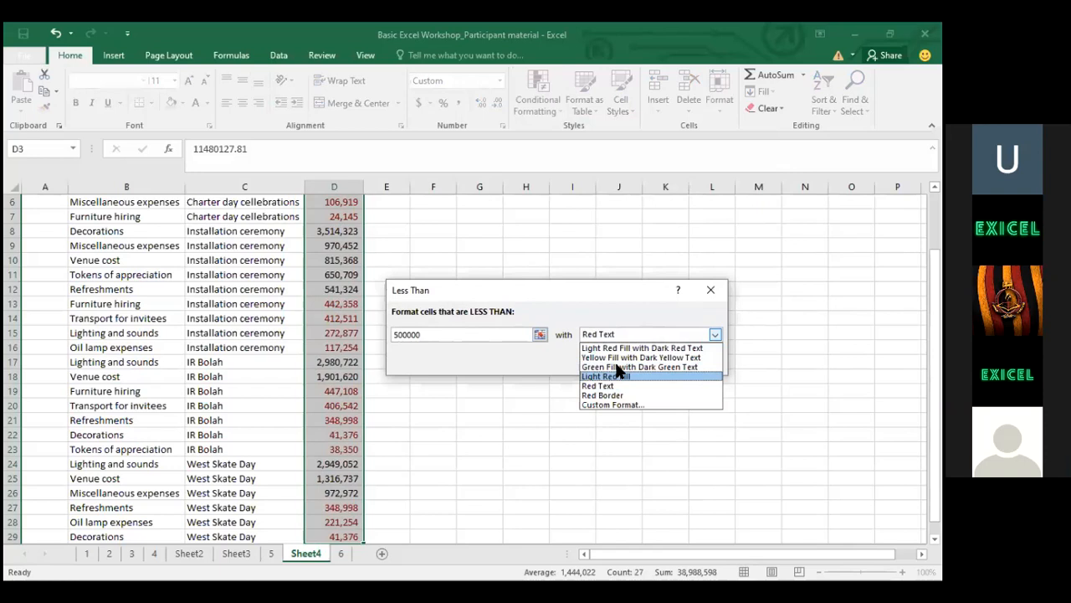
left_click(622, 367)
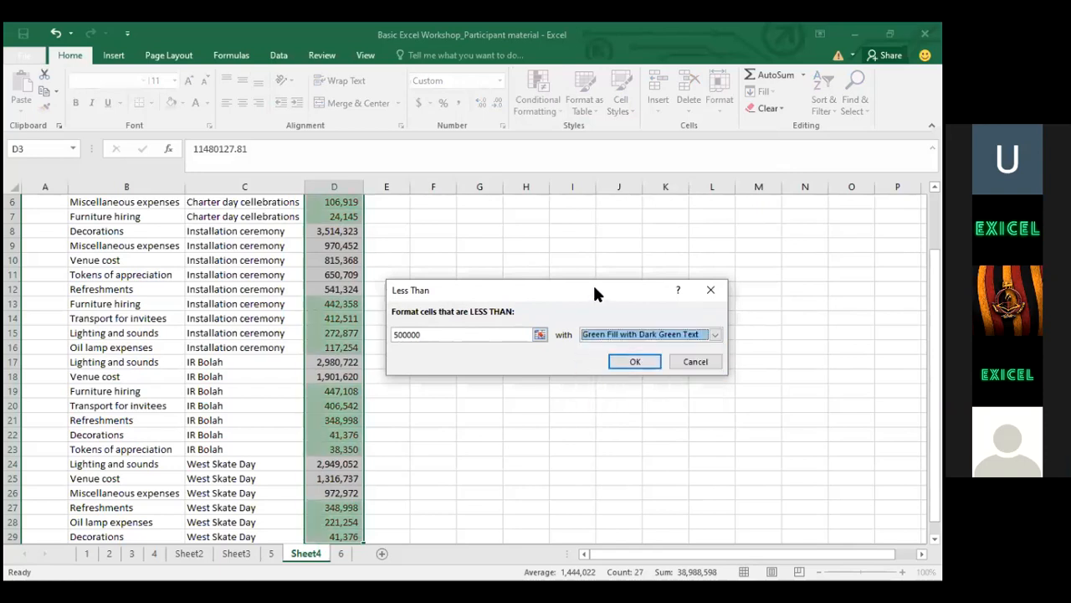
key("Return")
left_click(302, 319)
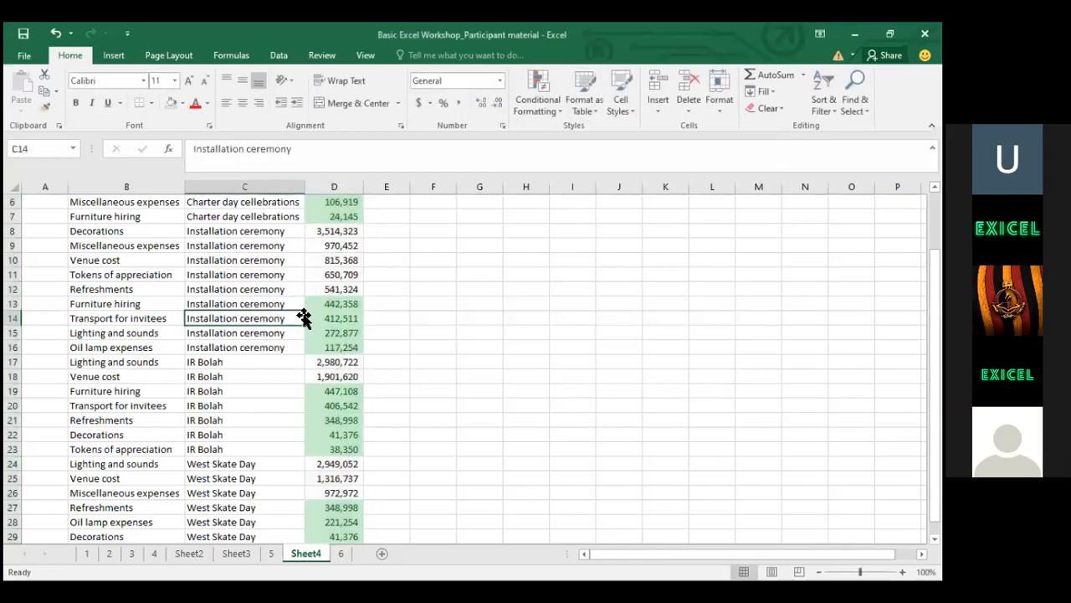
left_click(326, 290)
key("Up")
key("Up")
key("Up")
key("Up")
key("Up")
key("Up")
key("Up")
key("Up")
key("Up")
key("Up")
key("Up")
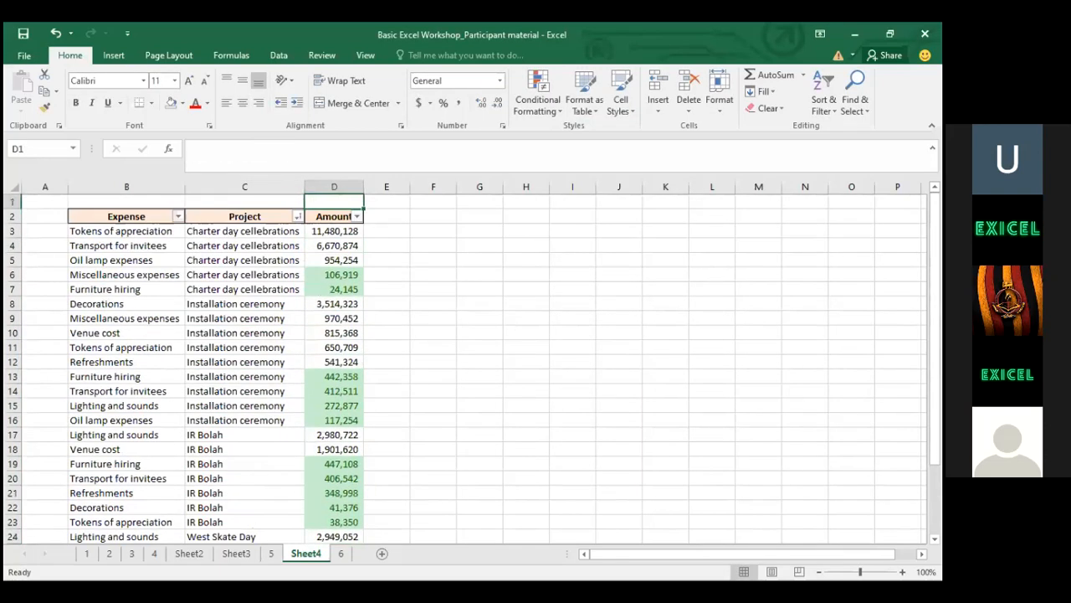
key("alt+Tab")
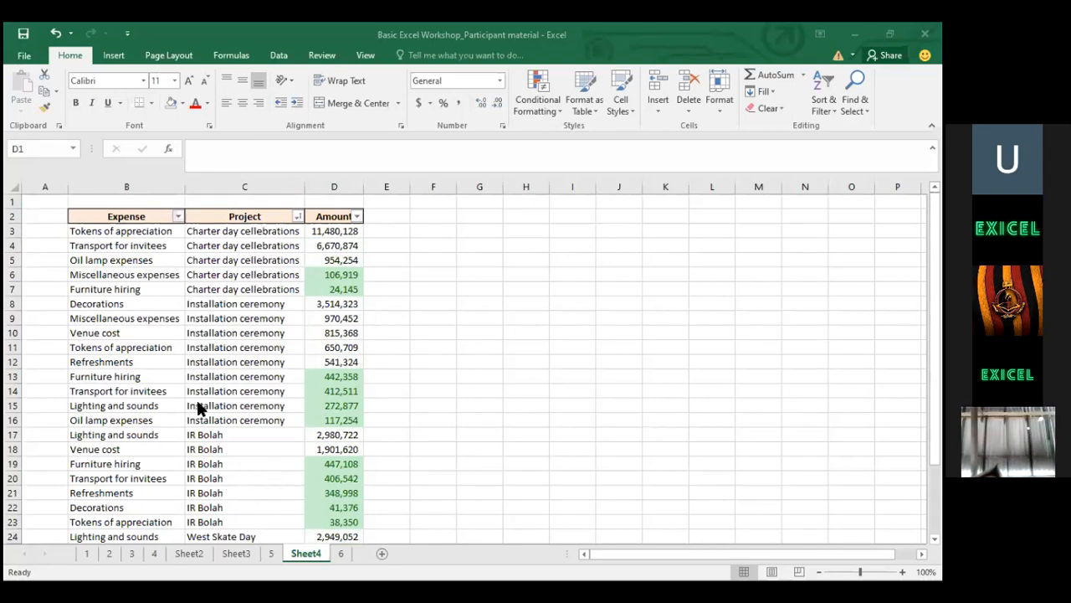
left_click(148, 390)
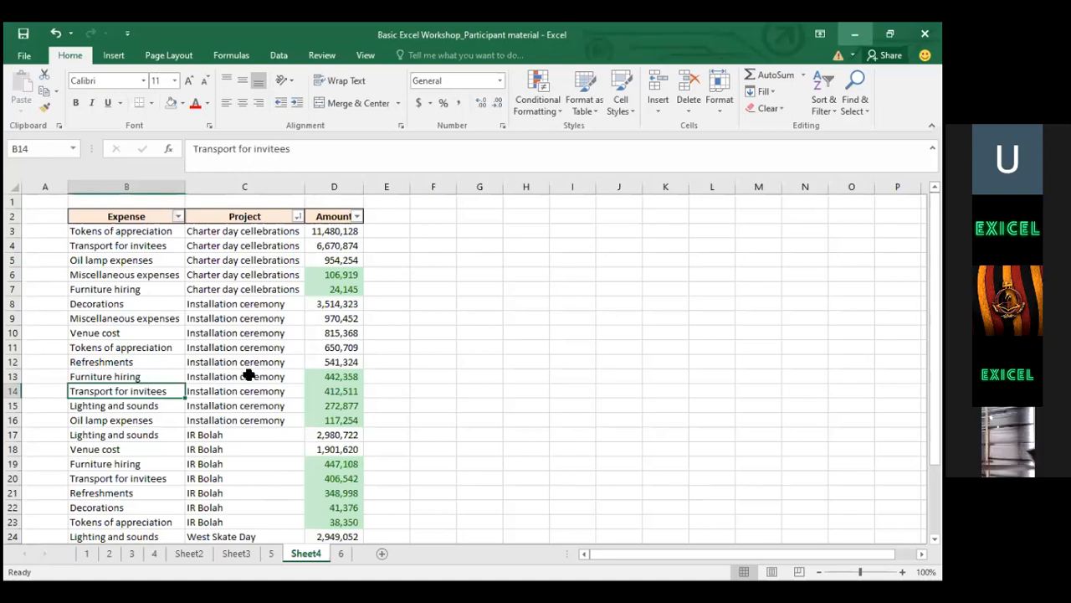
left_click(158, 448)
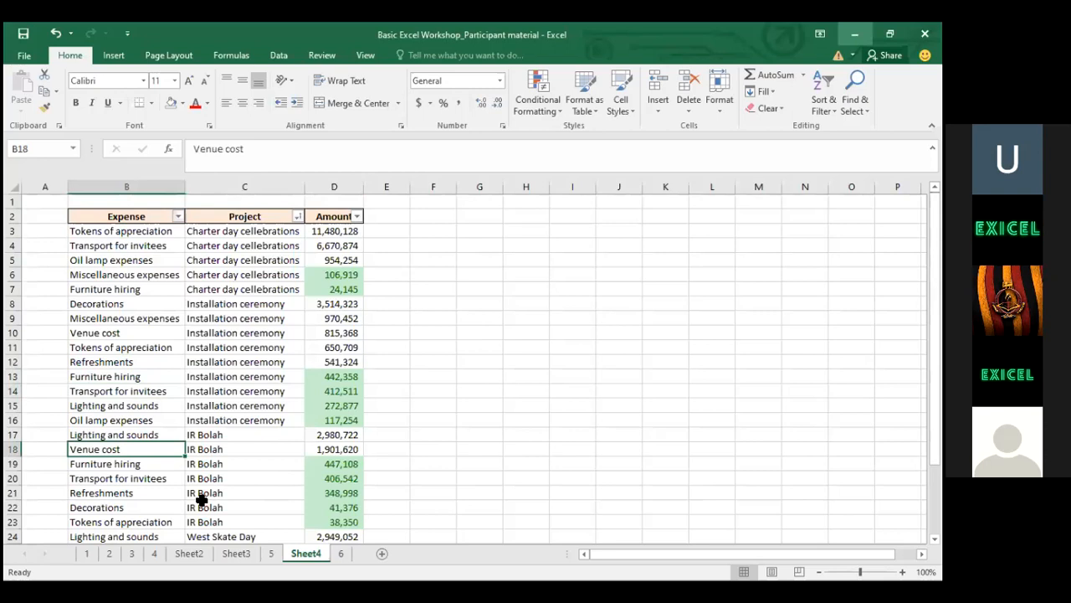
left_click(233, 363)
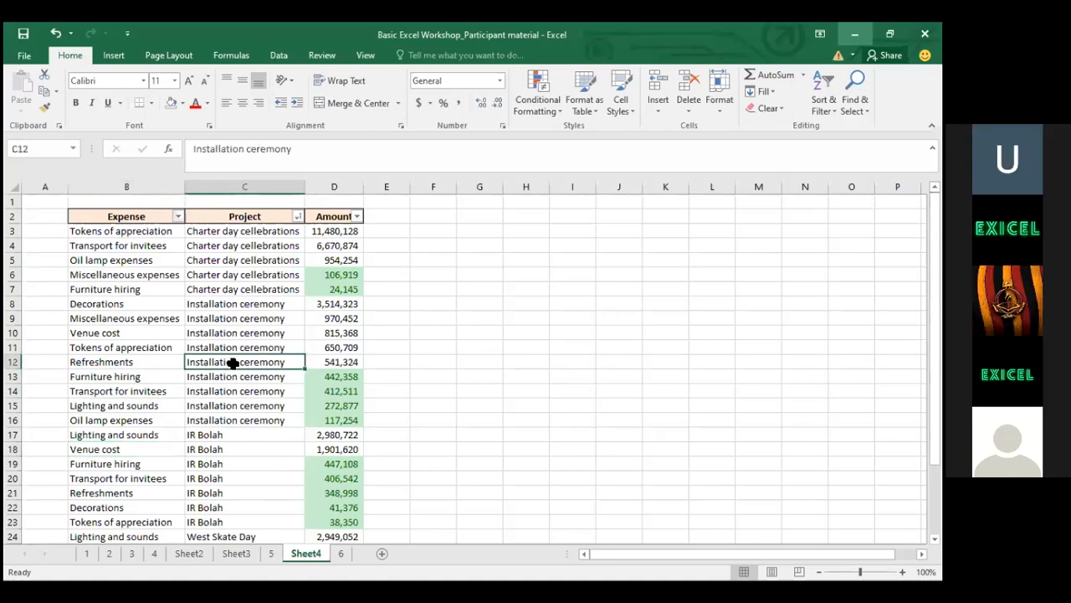
left_click(260, 550)
left_click(242, 552)
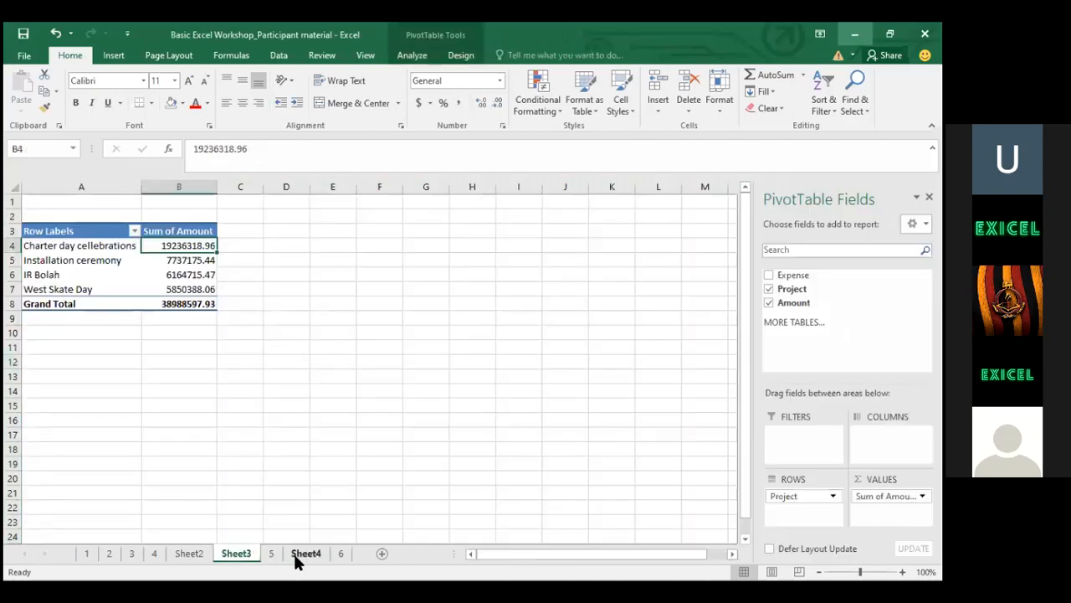
left_click(301, 554)
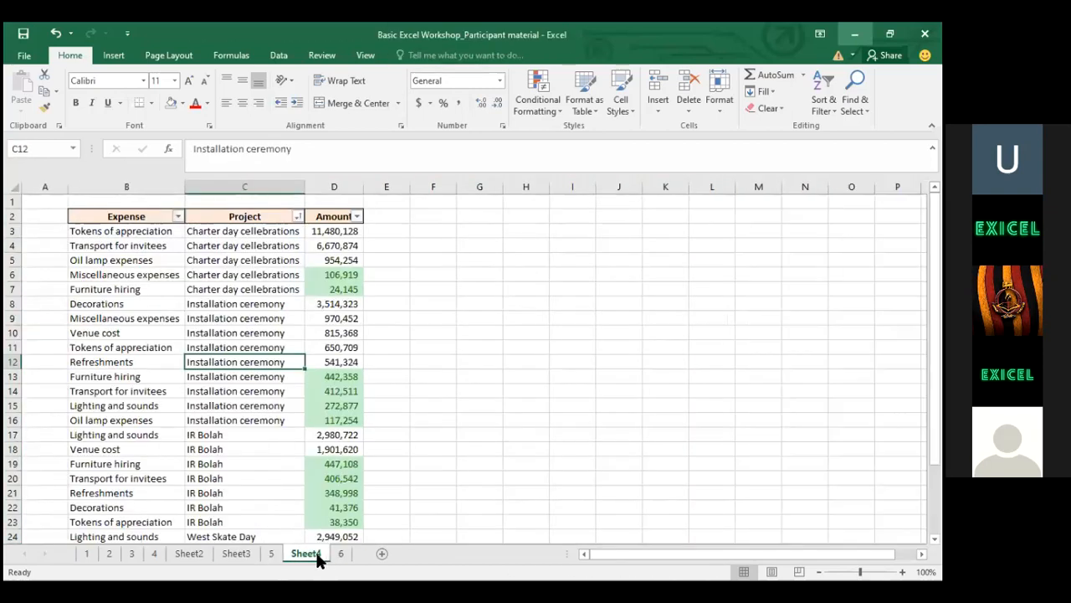
left_click(276, 550)
left_click(215, 551)
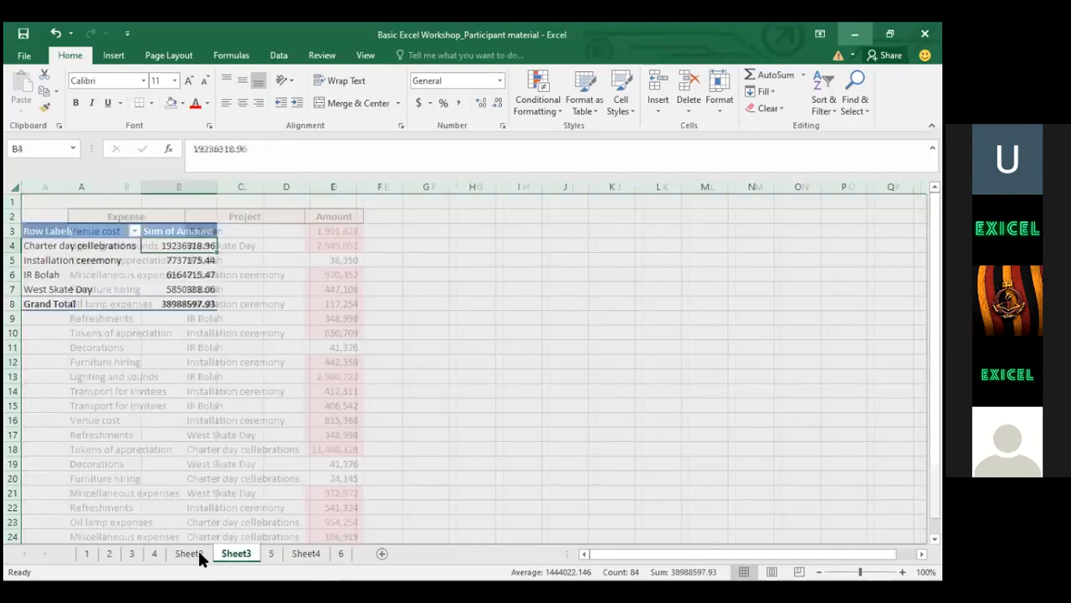
left_click(197, 553)
left_click(155, 552)
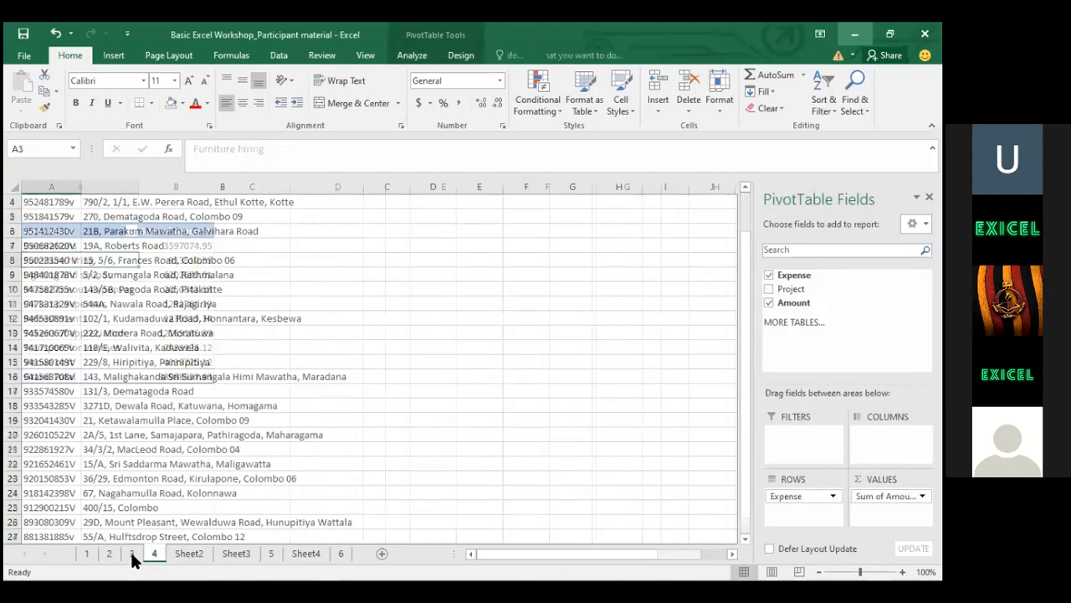
left_click(131, 554)
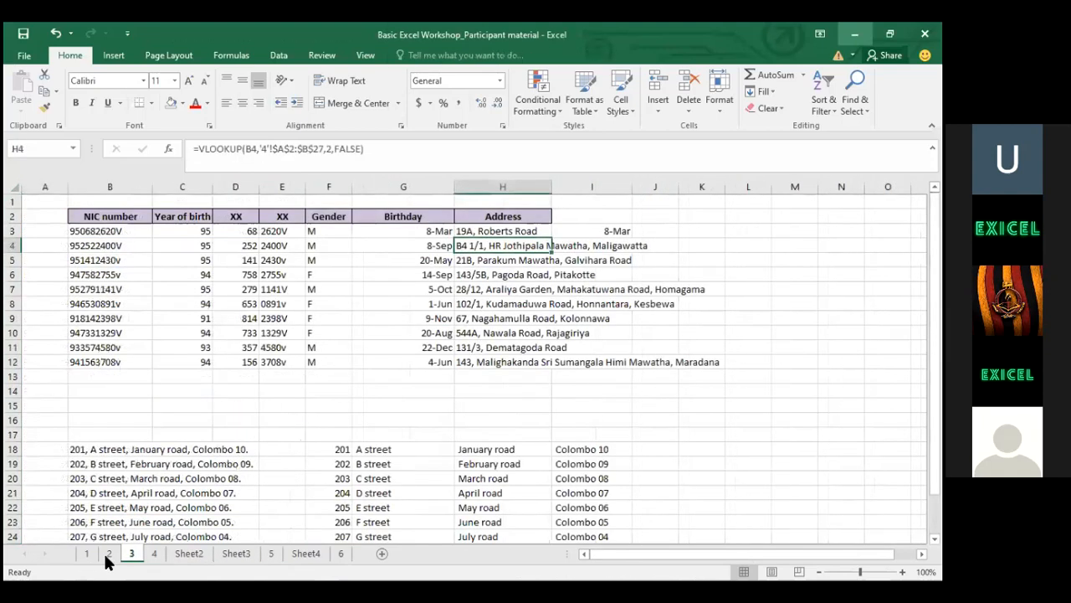
left_click(106, 552)
left_click(88, 551)
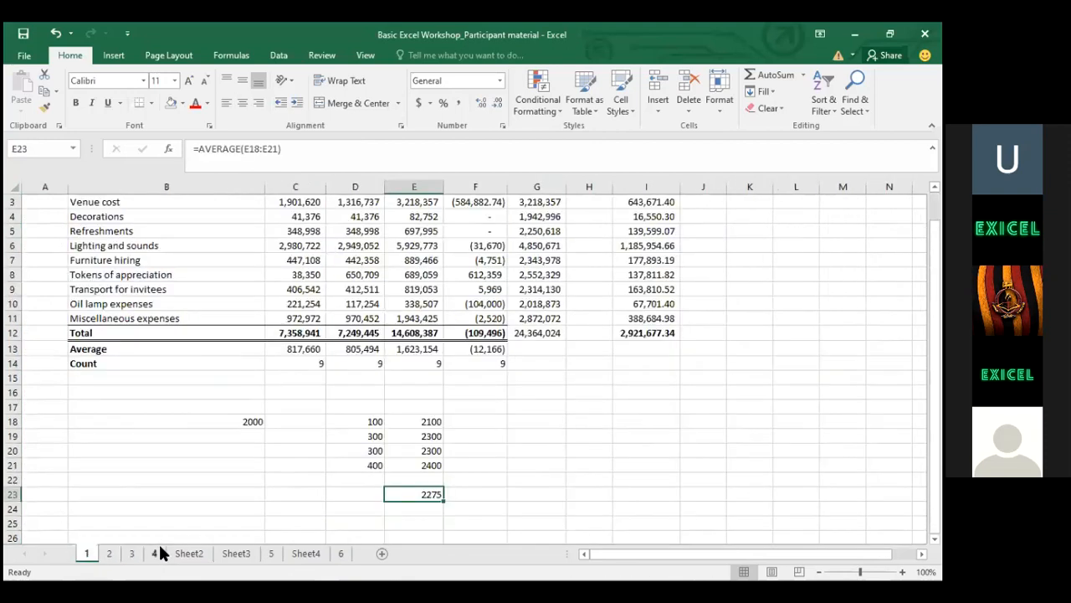
left_click(156, 551)
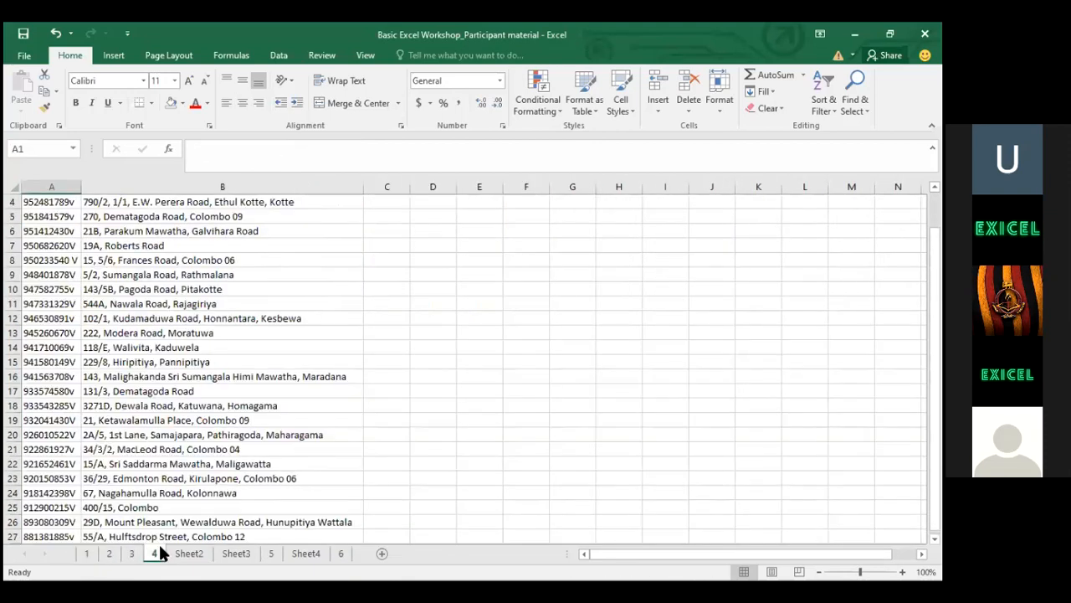
left_click(88, 551)
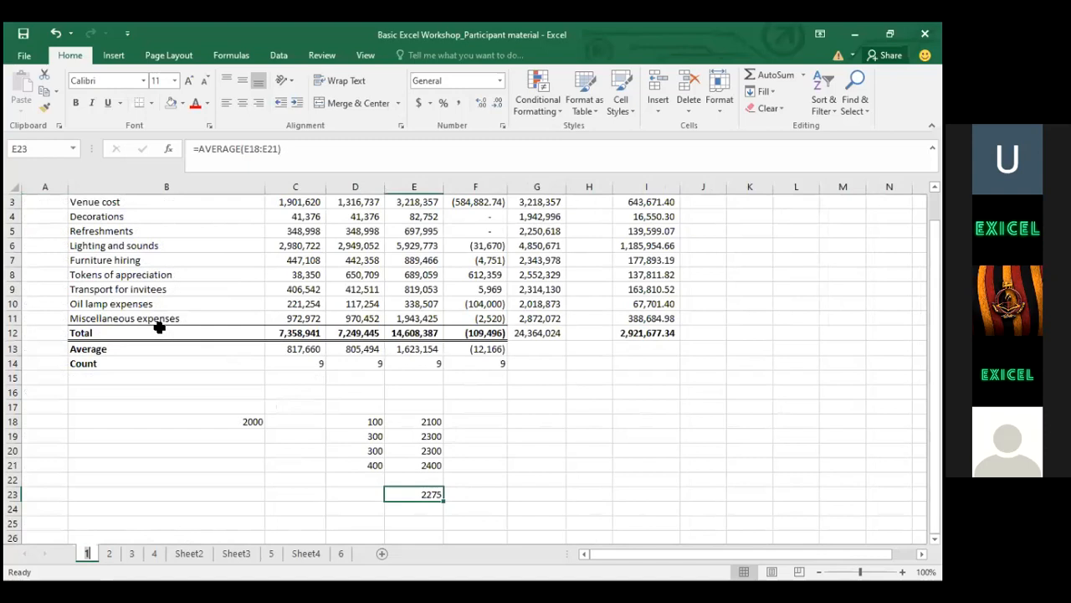
left_click(159, 327)
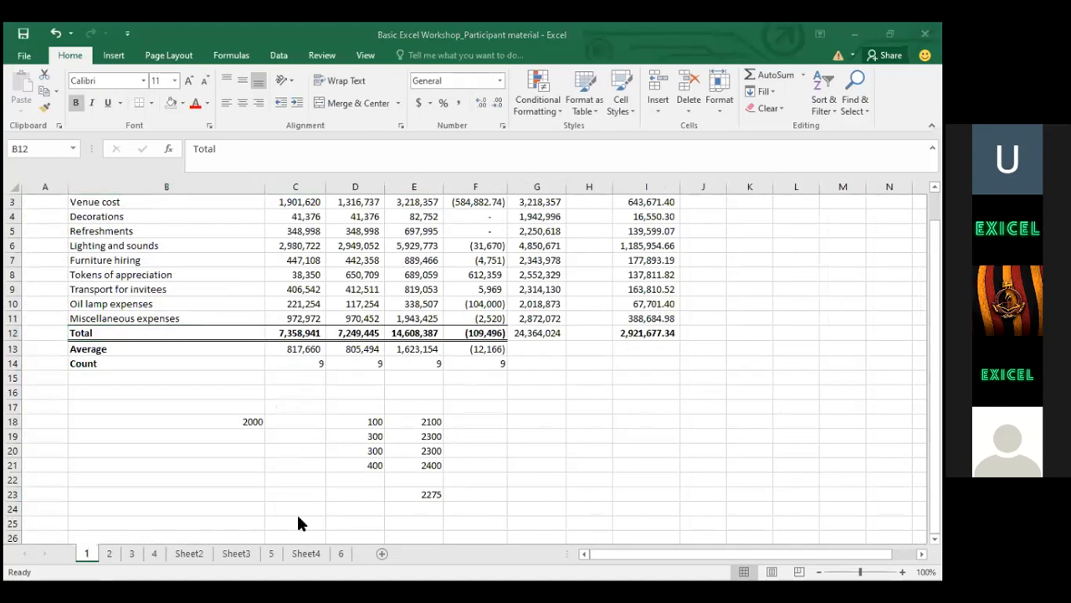
left_click(273, 554)
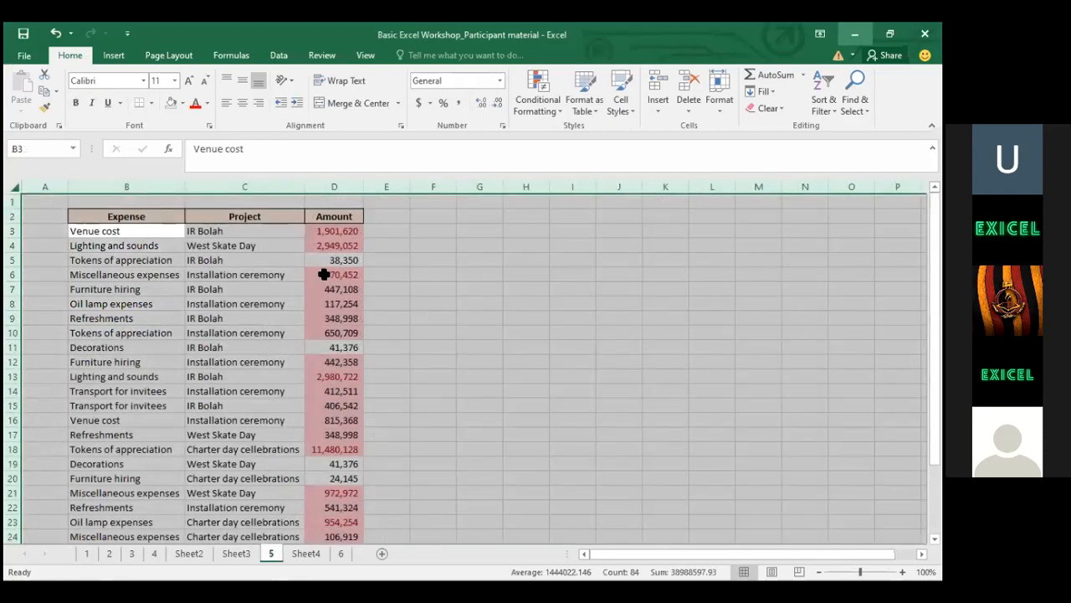
left_click(334, 218)
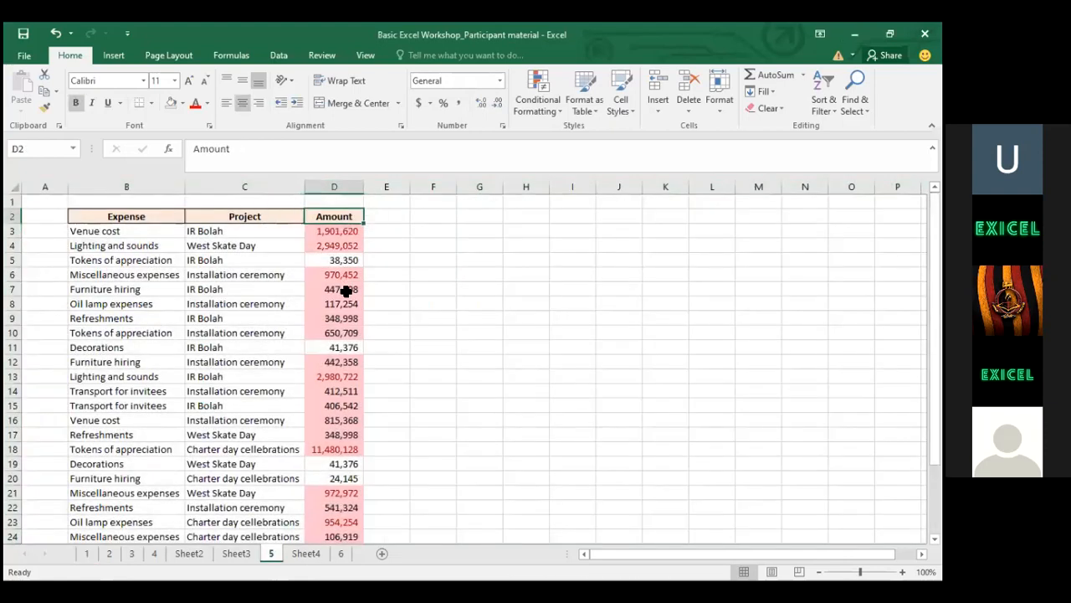
key("ctrl+Page_Down")
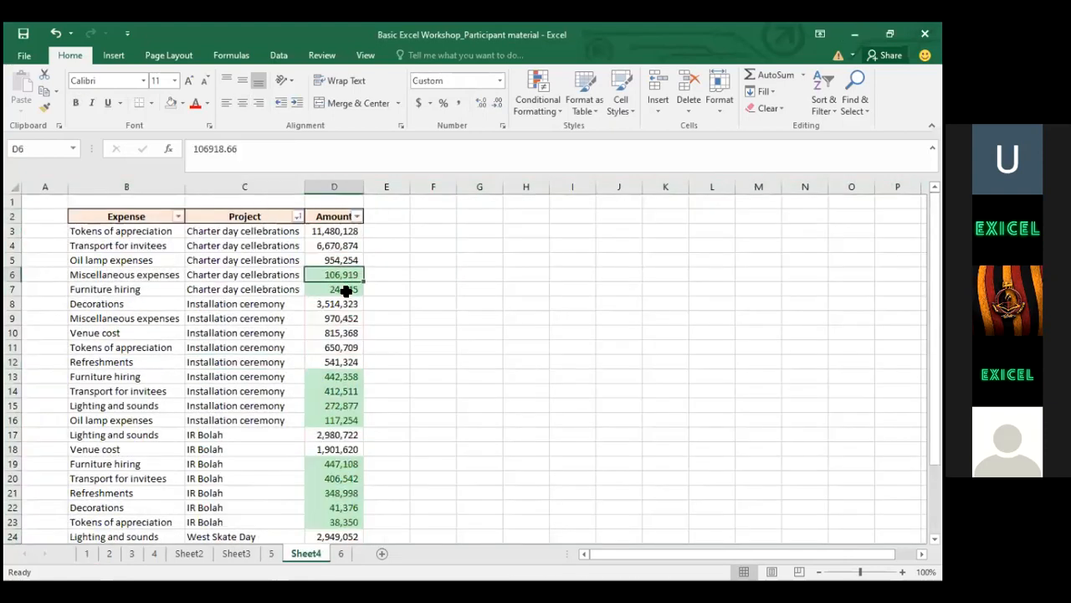
Filter the Amount column by the light green cell colour, leaving the 14 rows under 500,000
left_click(357, 217)
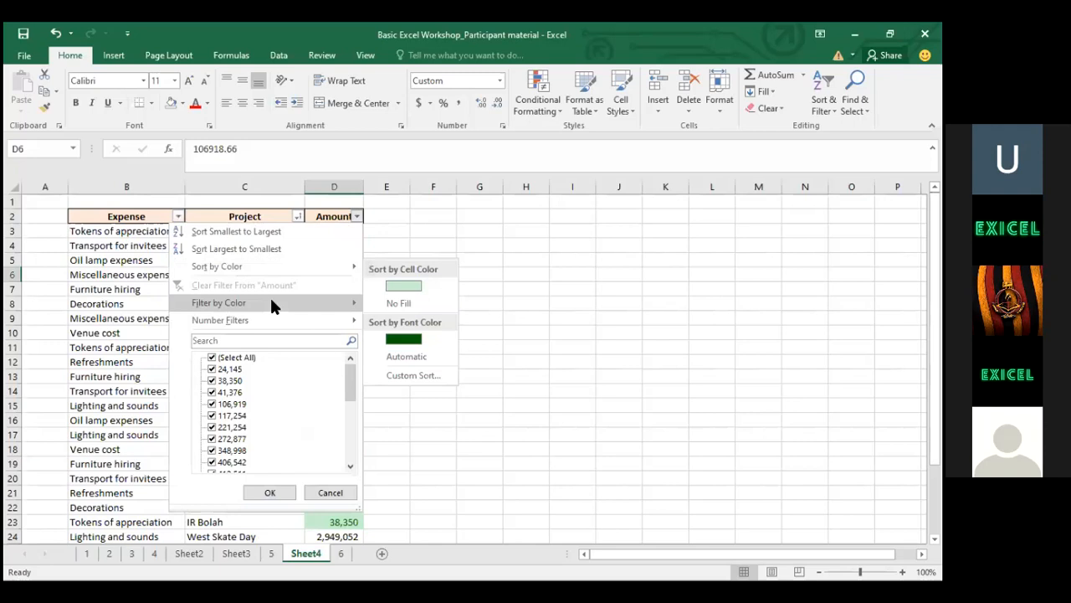
mouse_move(271, 306)
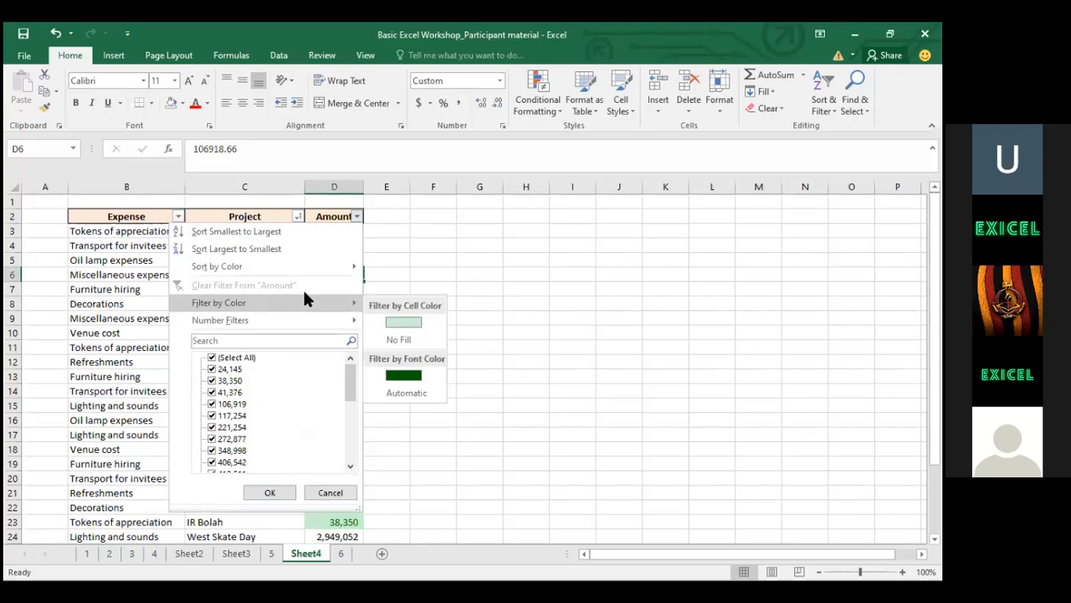
left_click(386, 319)
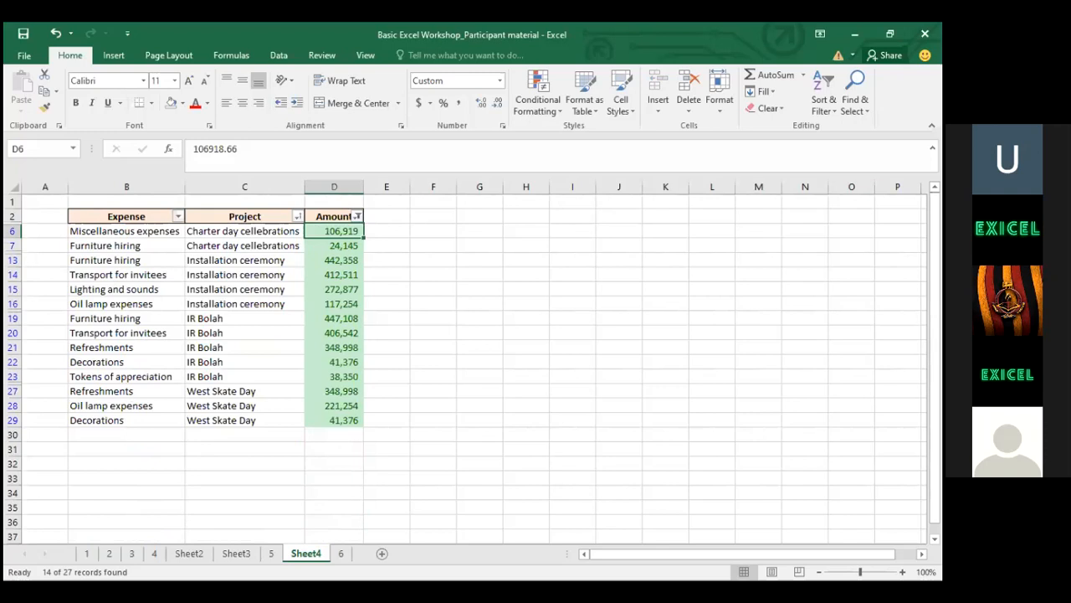
key("alt+Tab")
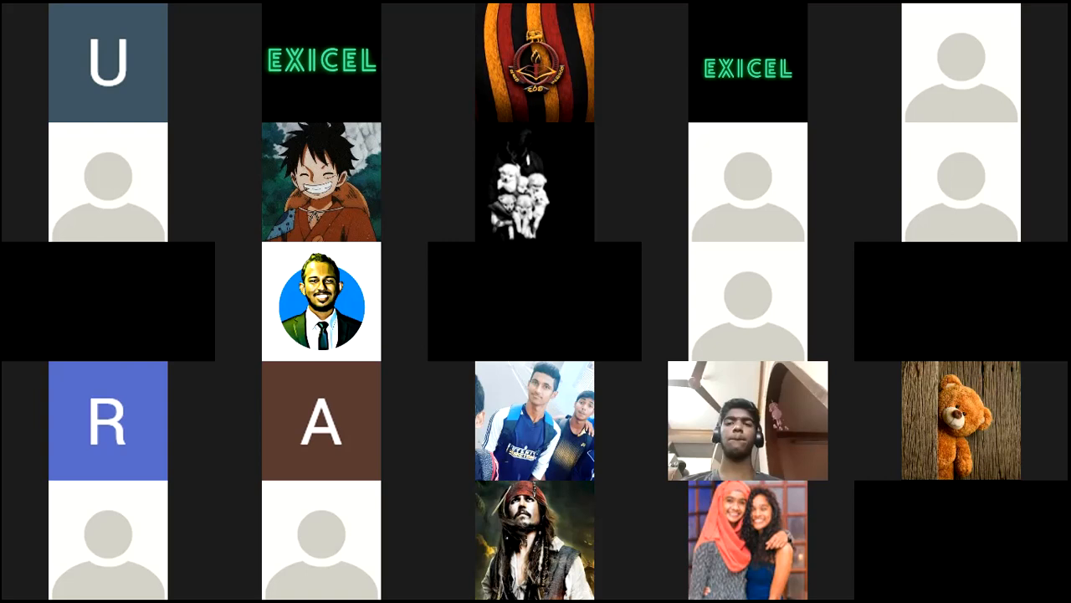
Switch to PowerPoint and show slide 12 of 17, 'Sort and Filter'
key("alt+Tab")
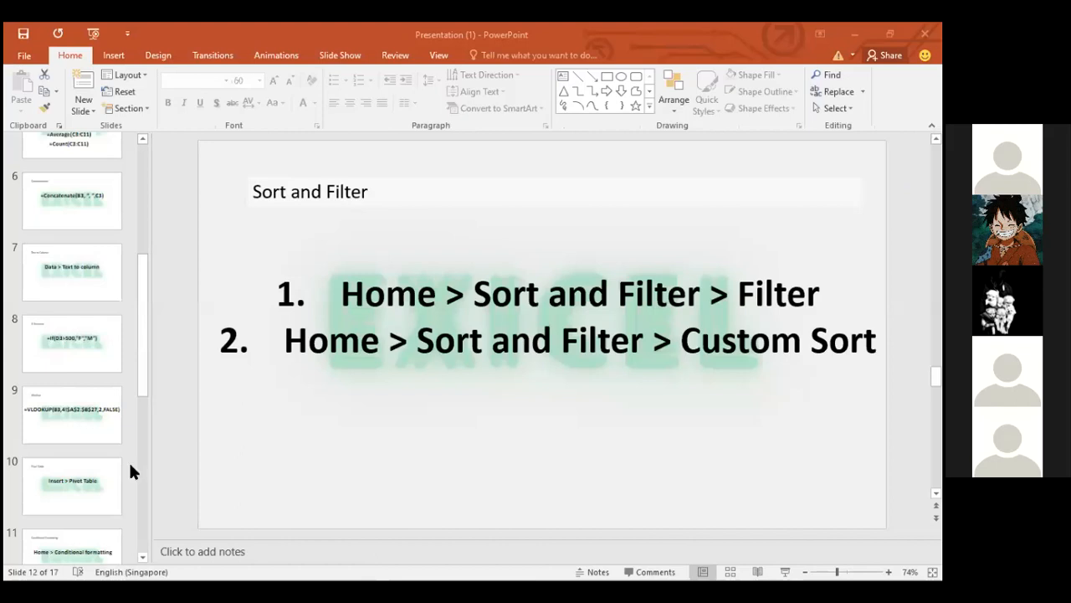
left_click_drag(139, 353, 84, 475)
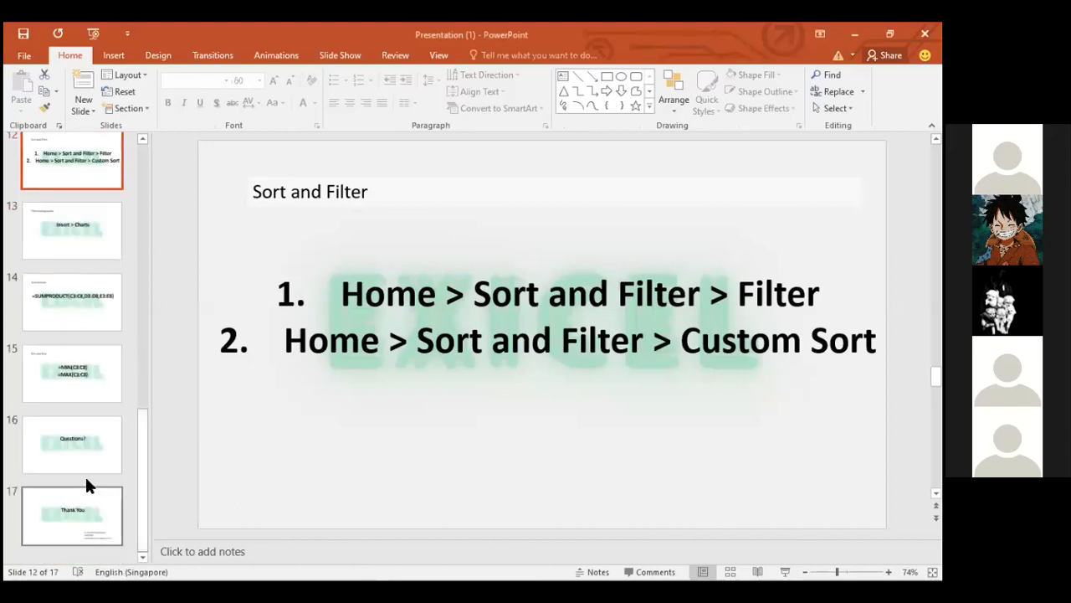